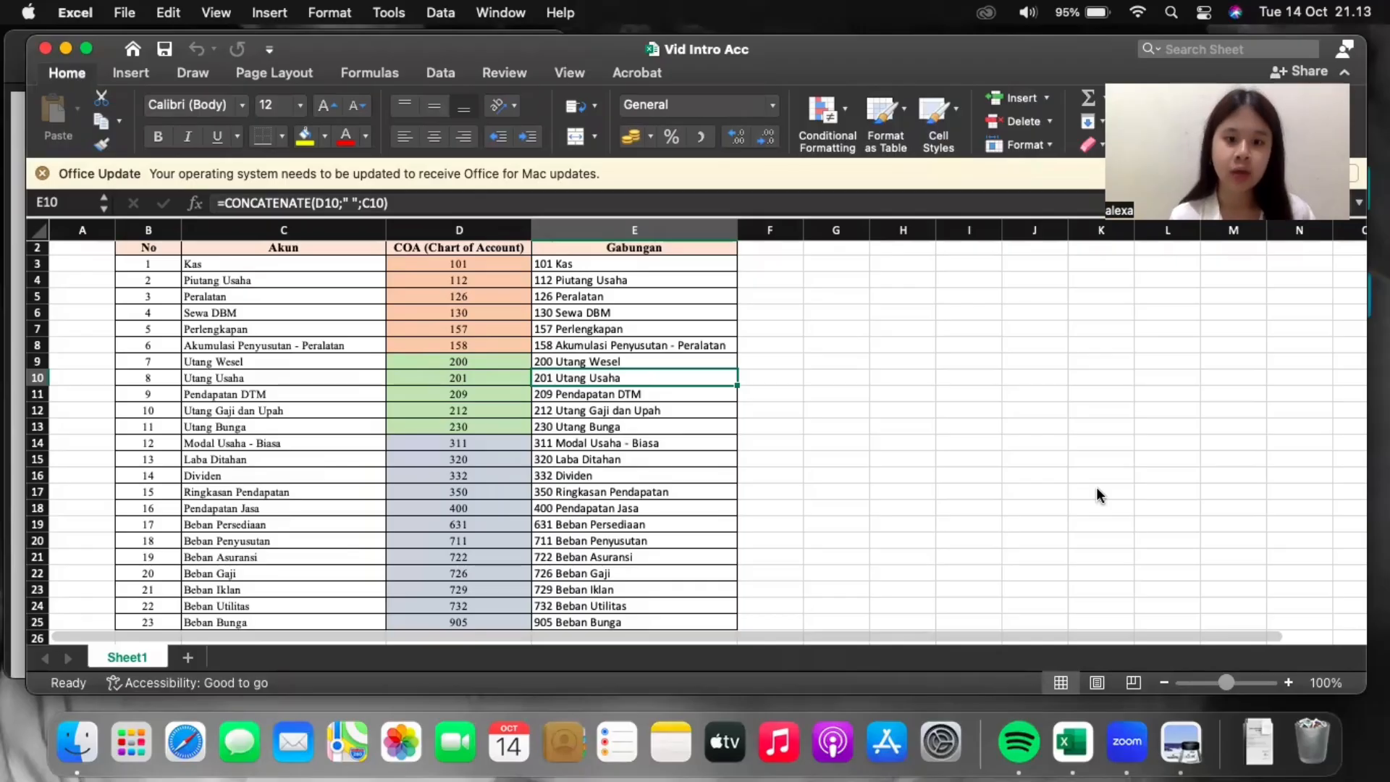
# Examine the asset and liability account names in the Akun column and the matching codes in the COA column.
pyautogui.click(375, 267)
pyautogui.click(371, 280)
pyautogui.click(354, 301)
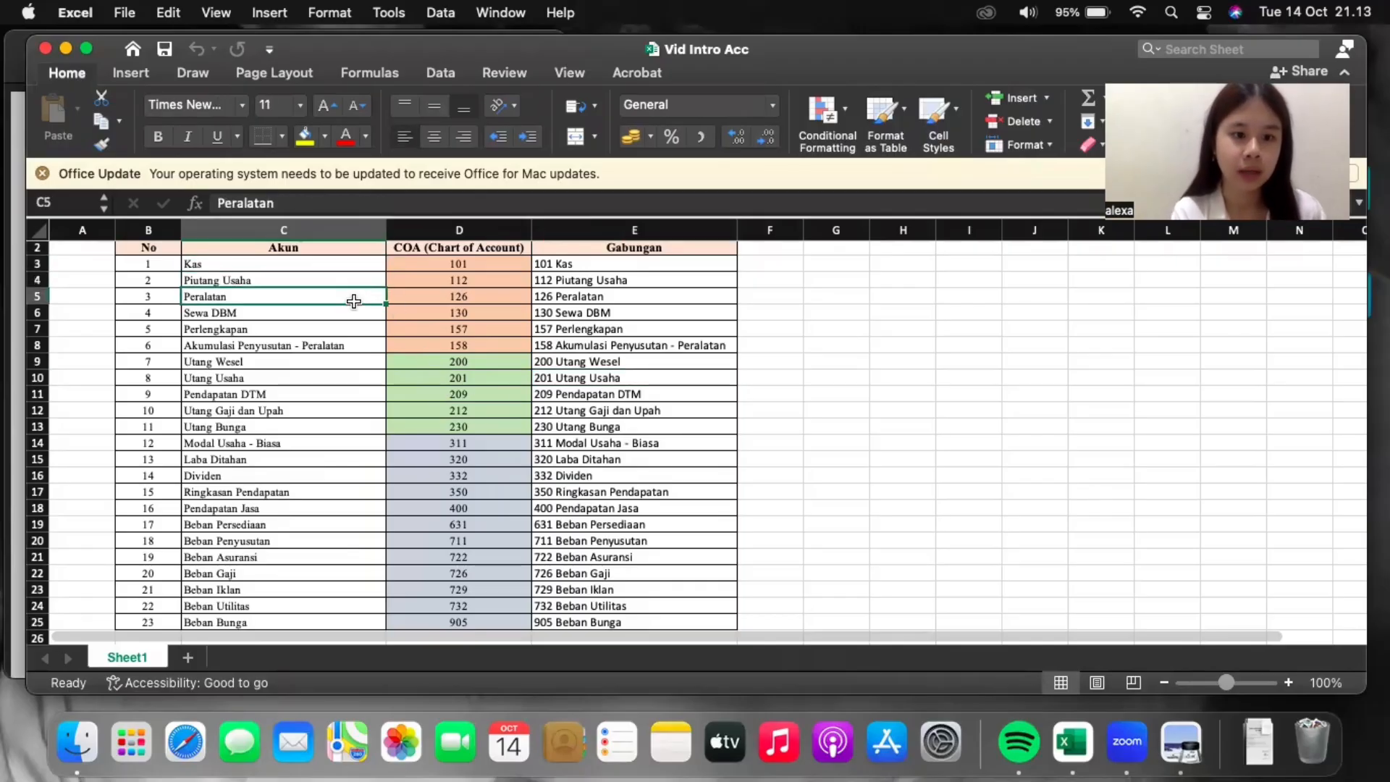
pyautogui.click(339, 316)
pyautogui.click(327, 330)
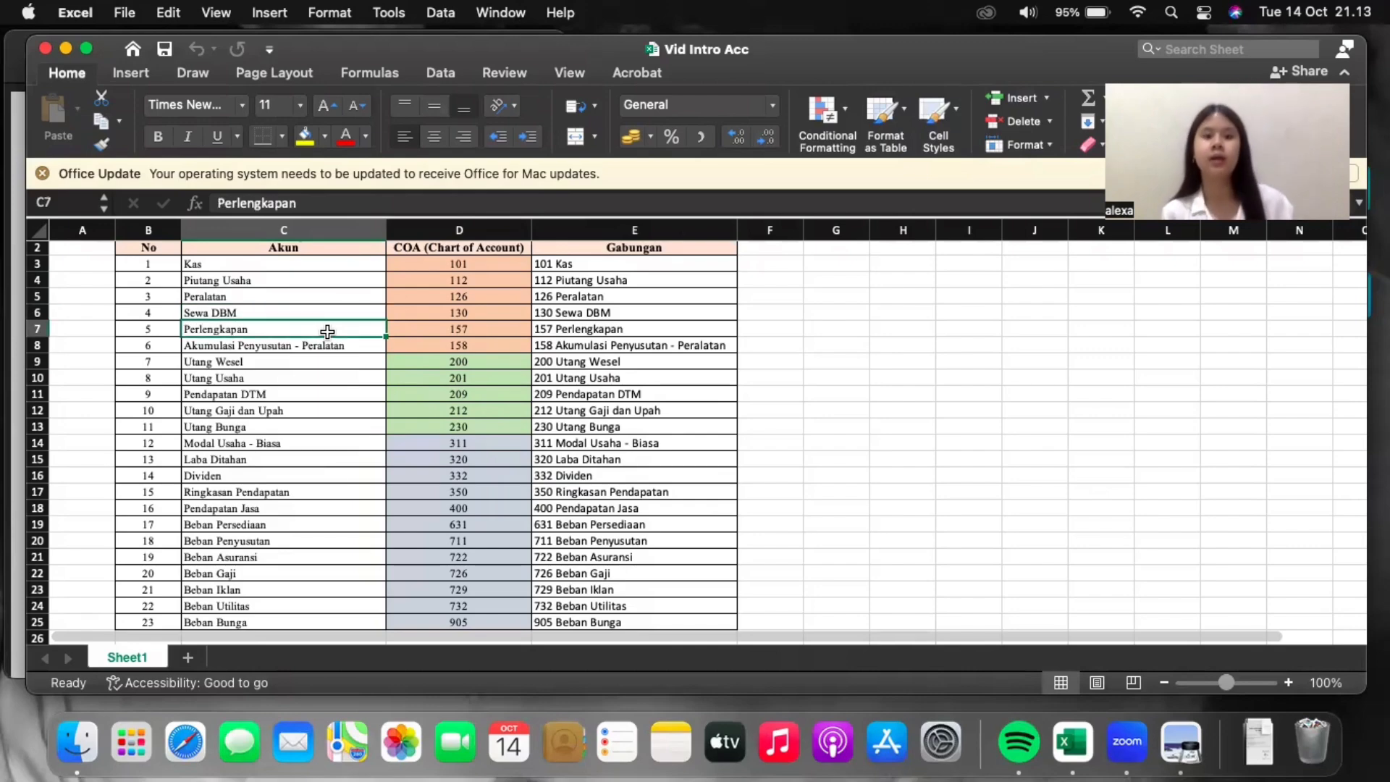
pyautogui.click(467, 247)
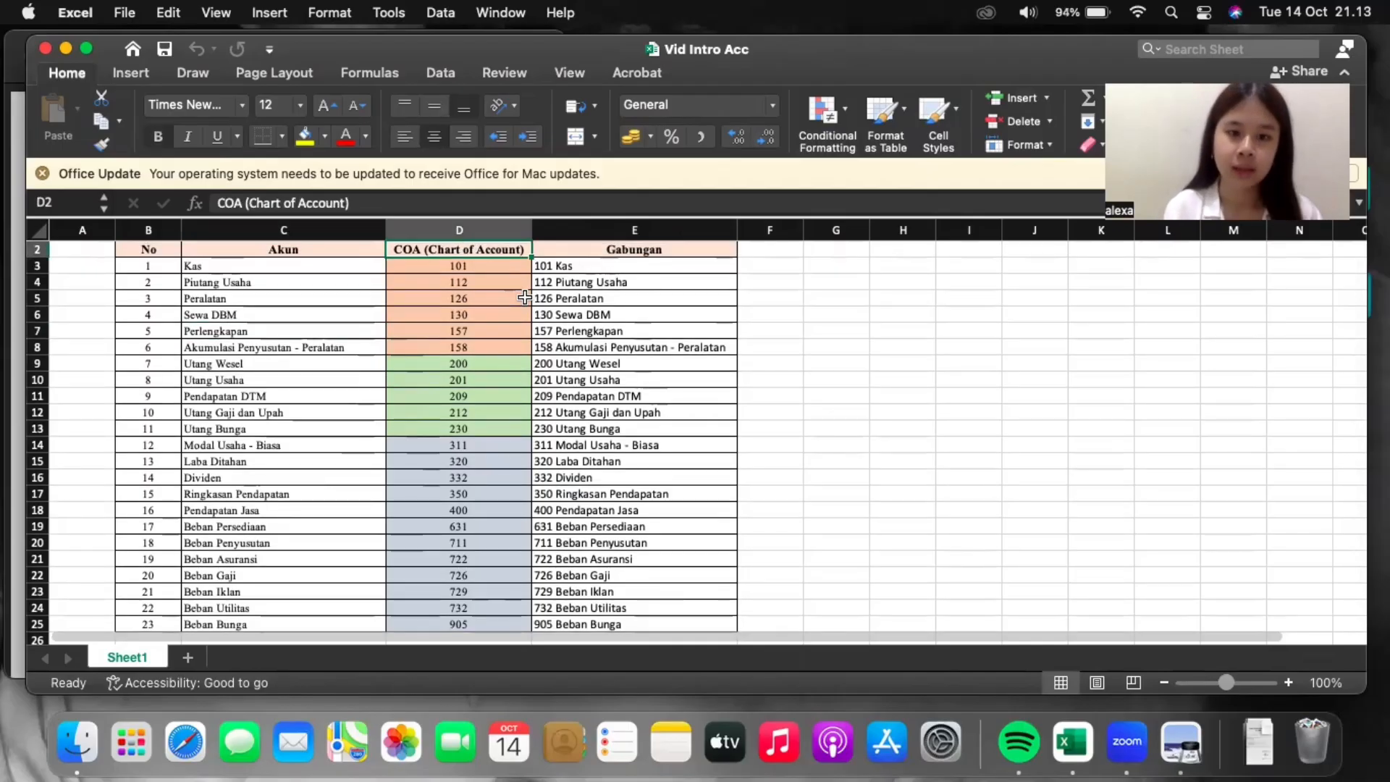
pyautogui.click(486, 272)
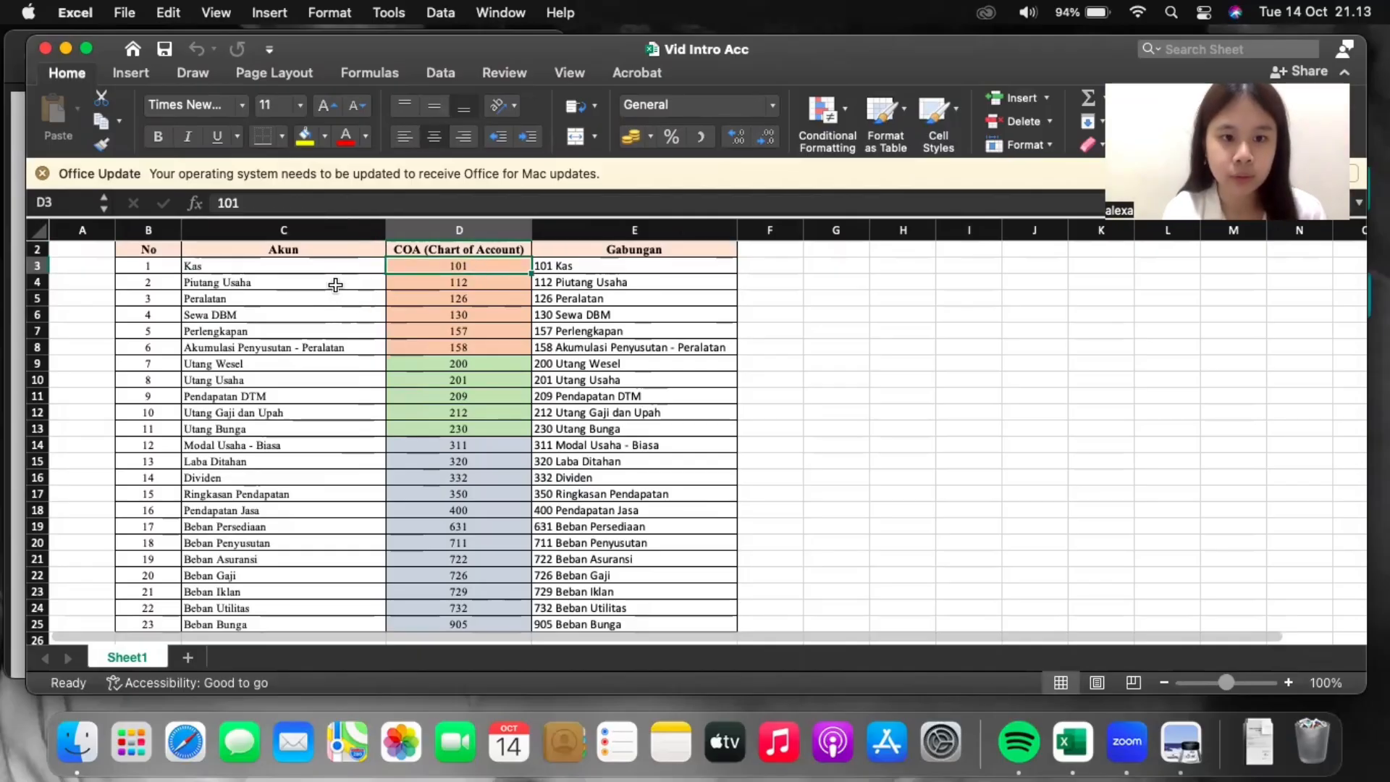
pyautogui.press('Down')
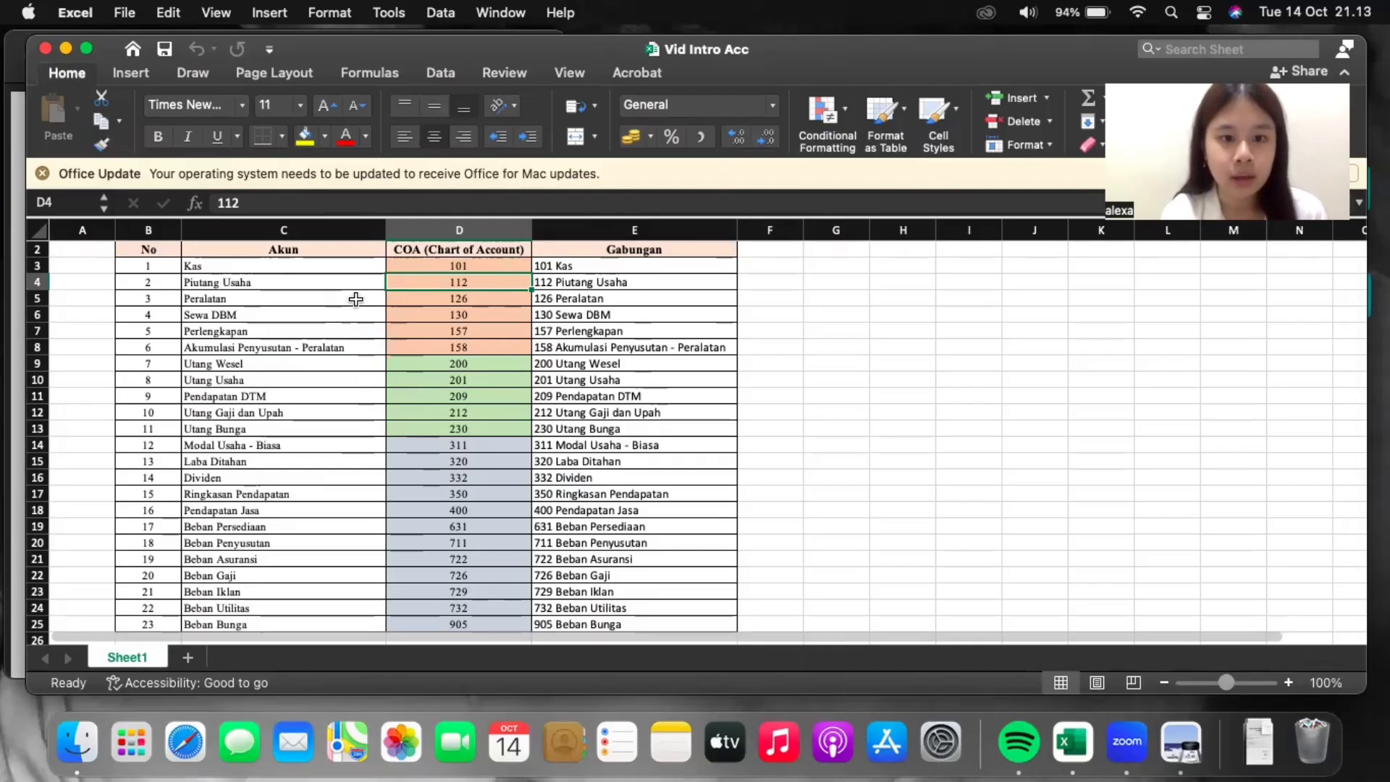
pyautogui.click(355, 299)
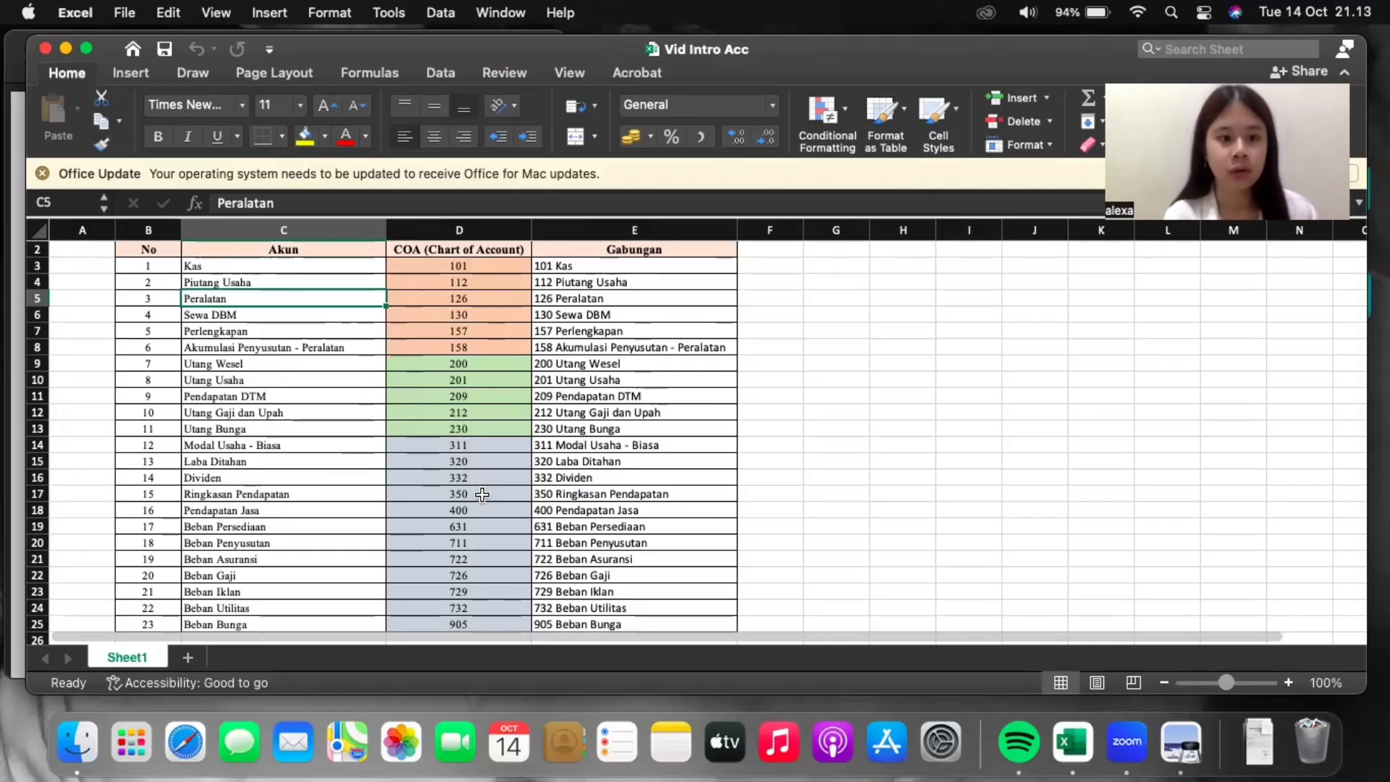
pyautogui.click(285, 379)
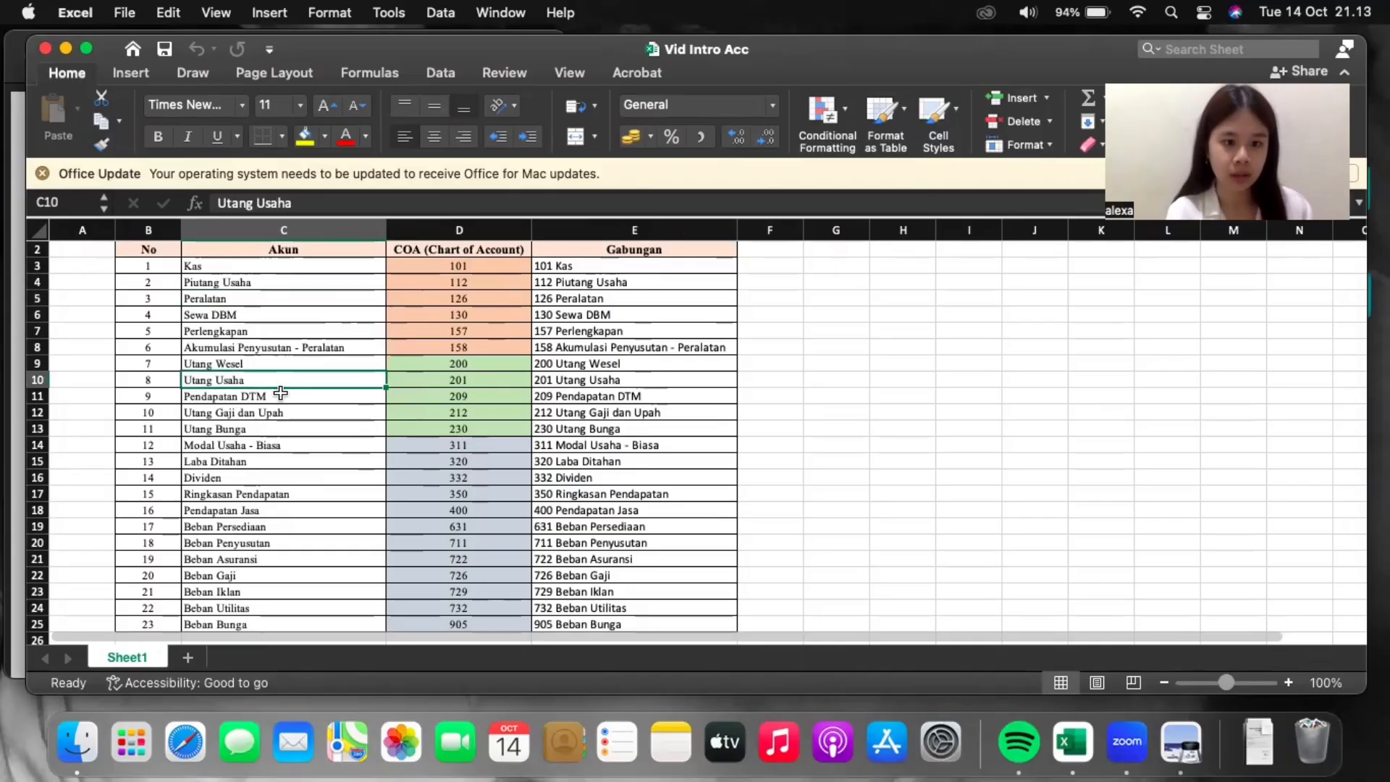
pyautogui.click(278, 395)
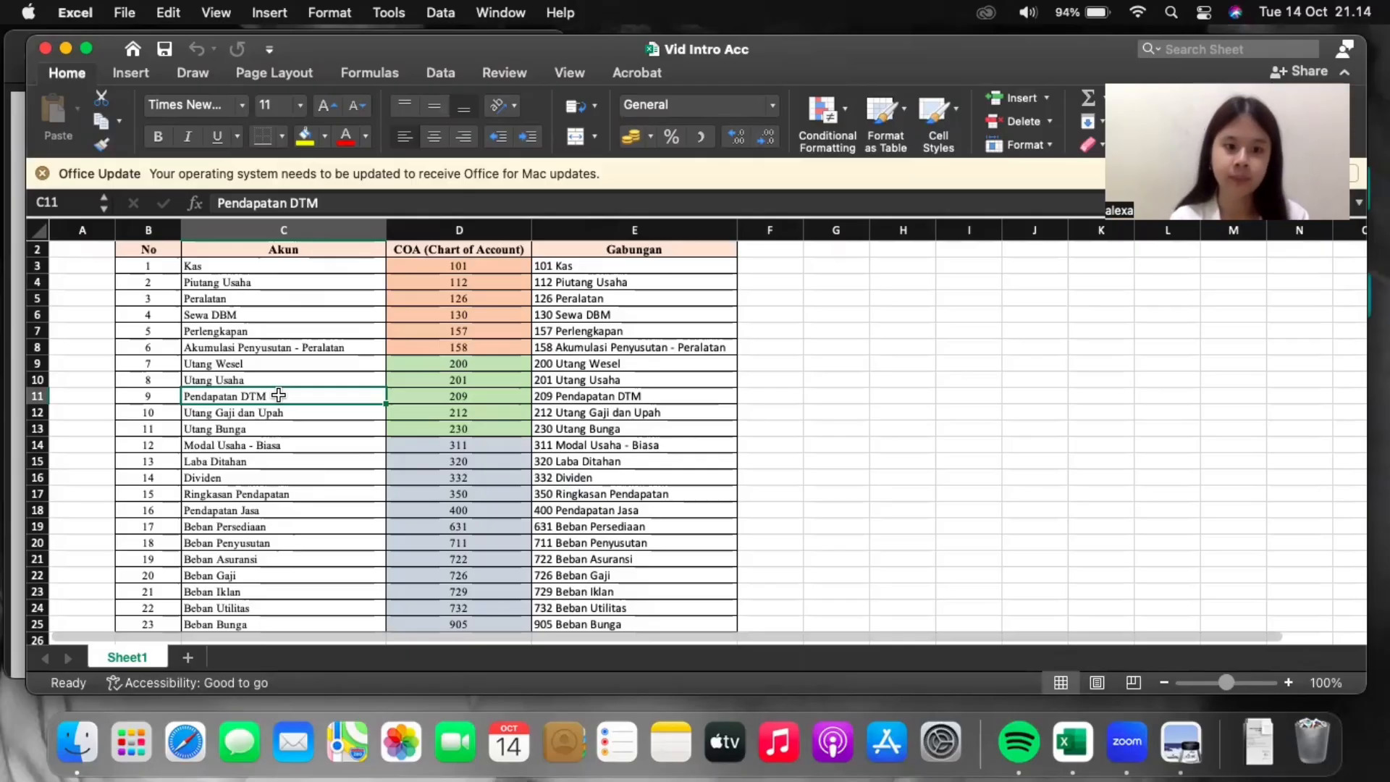
# Compare the liability and equity accounts with their COA codes, and inspect the Gabungan formula in the Kas row.
pyautogui.click(488, 364)
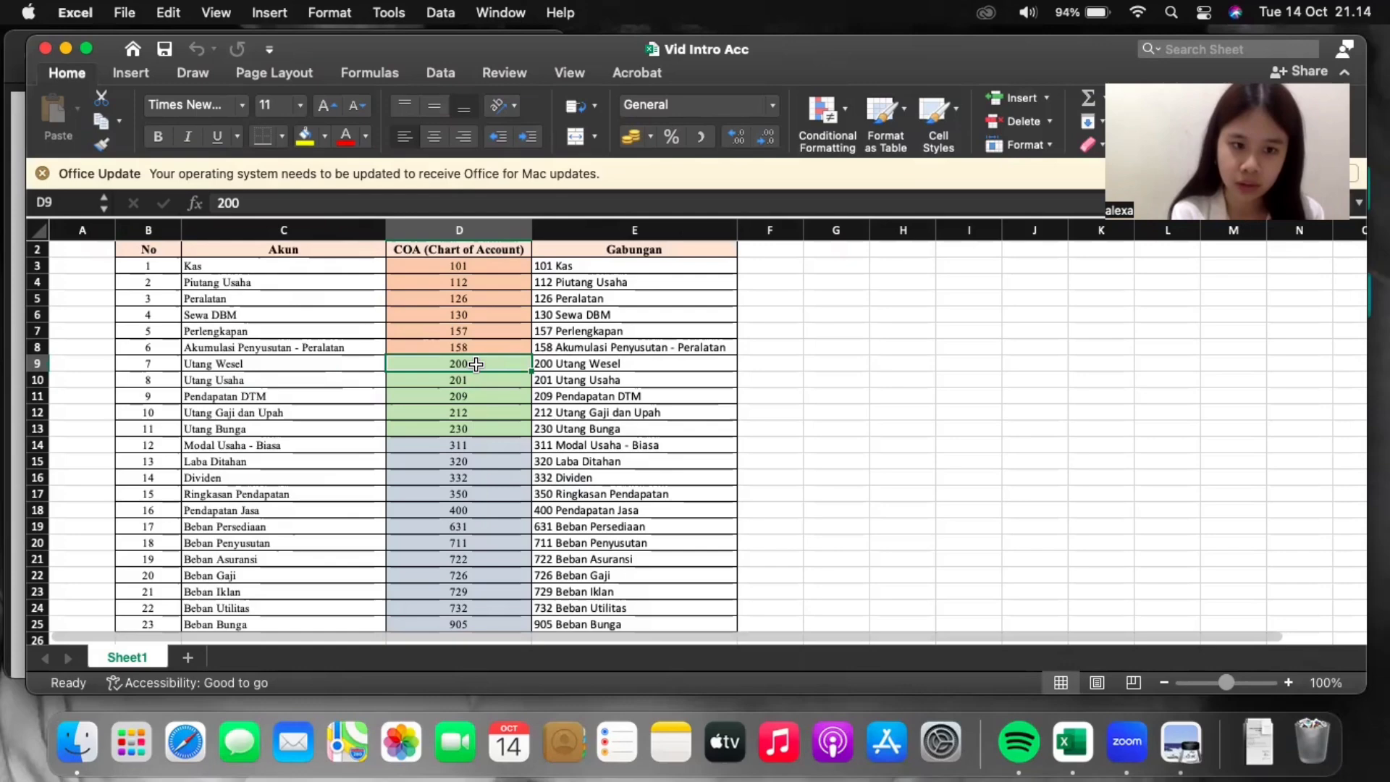
pyautogui.click(325, 385)
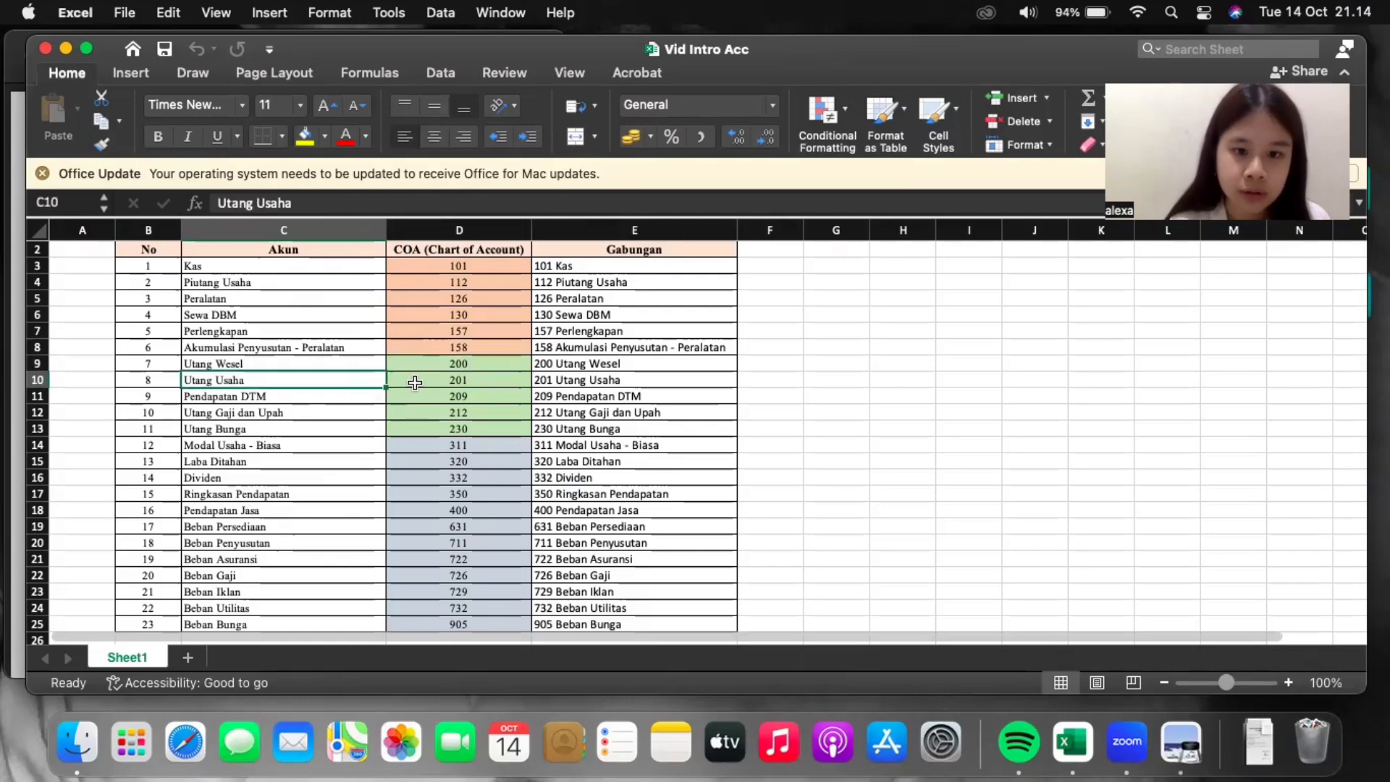
pyautogui.click(416, 384)
pyautogui.click(335, 401)
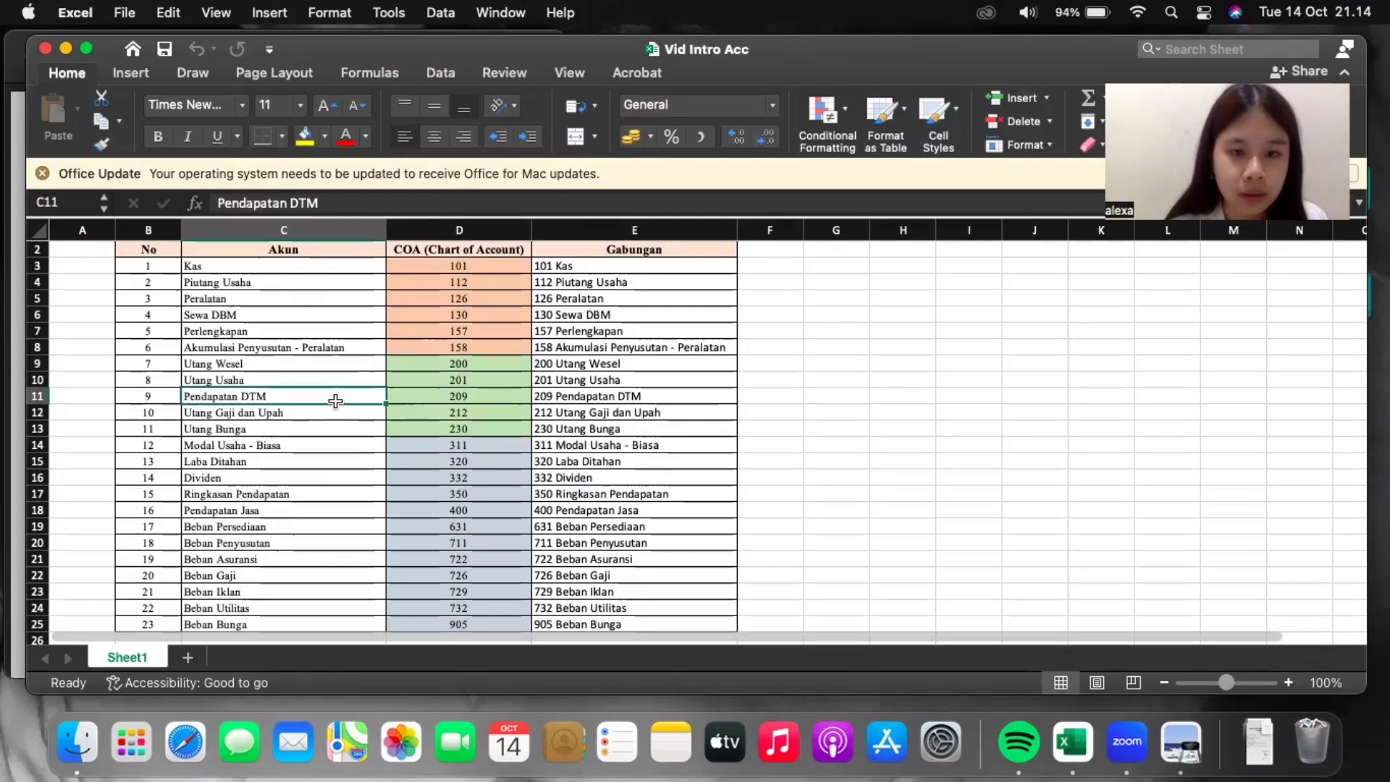
pyautogui.click(411, 397)
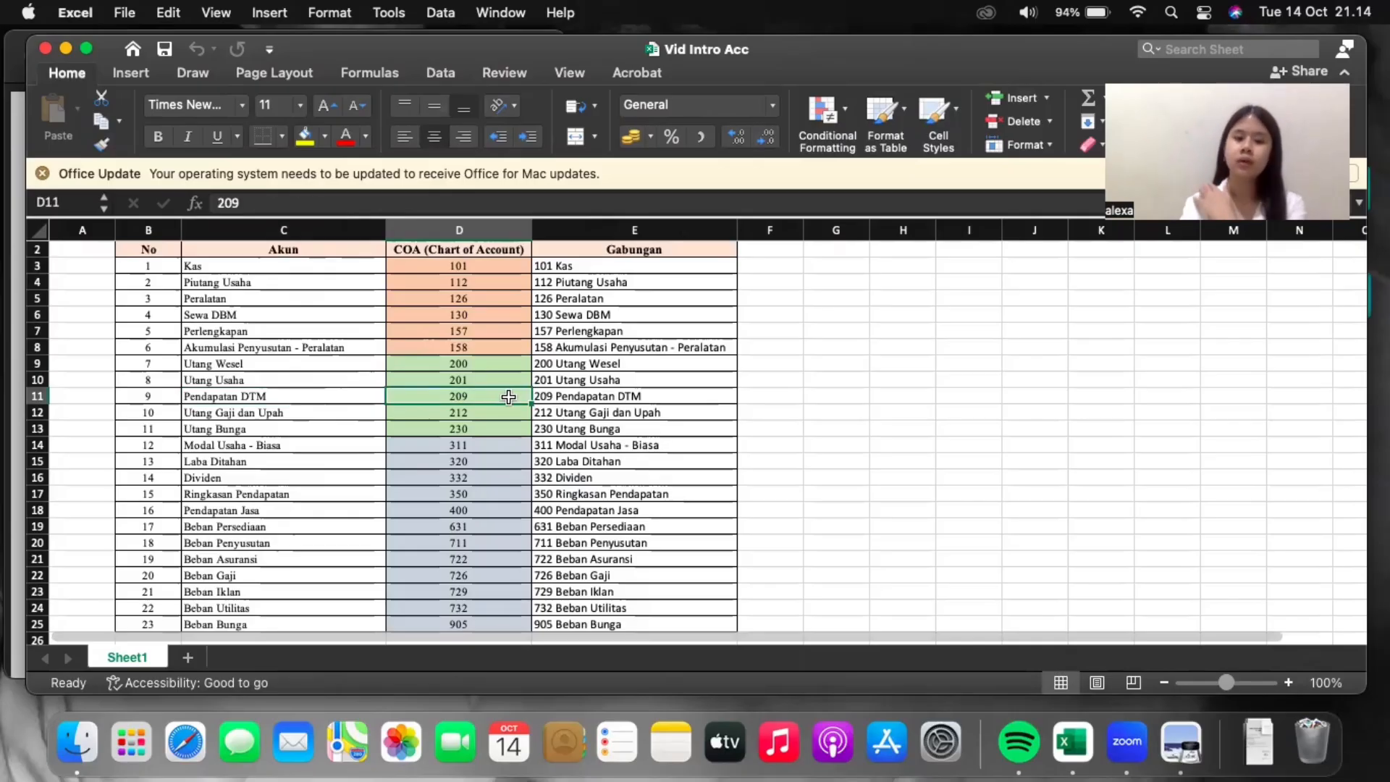
pyautogui.click(269, 446)
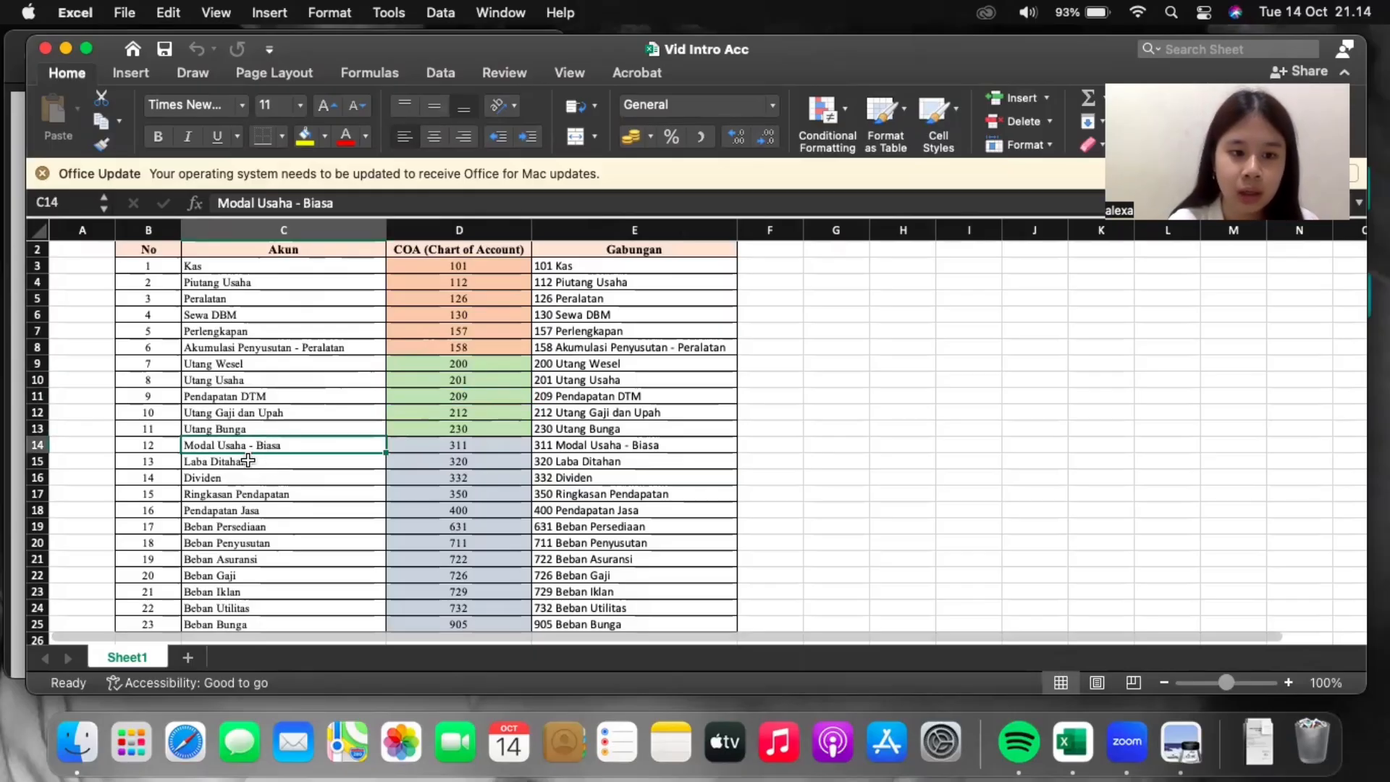
pyautogui.click(238, 490)
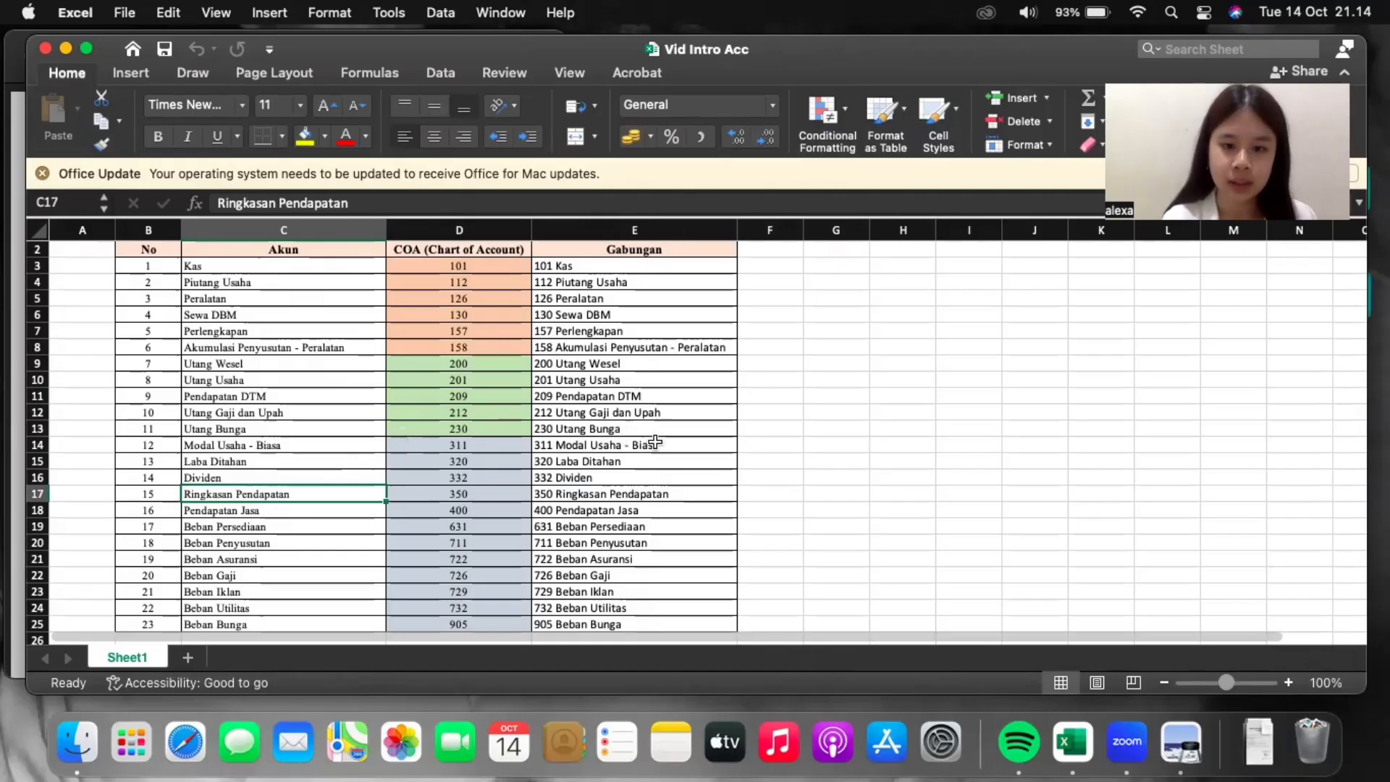
pyautogui.click(624, 262)
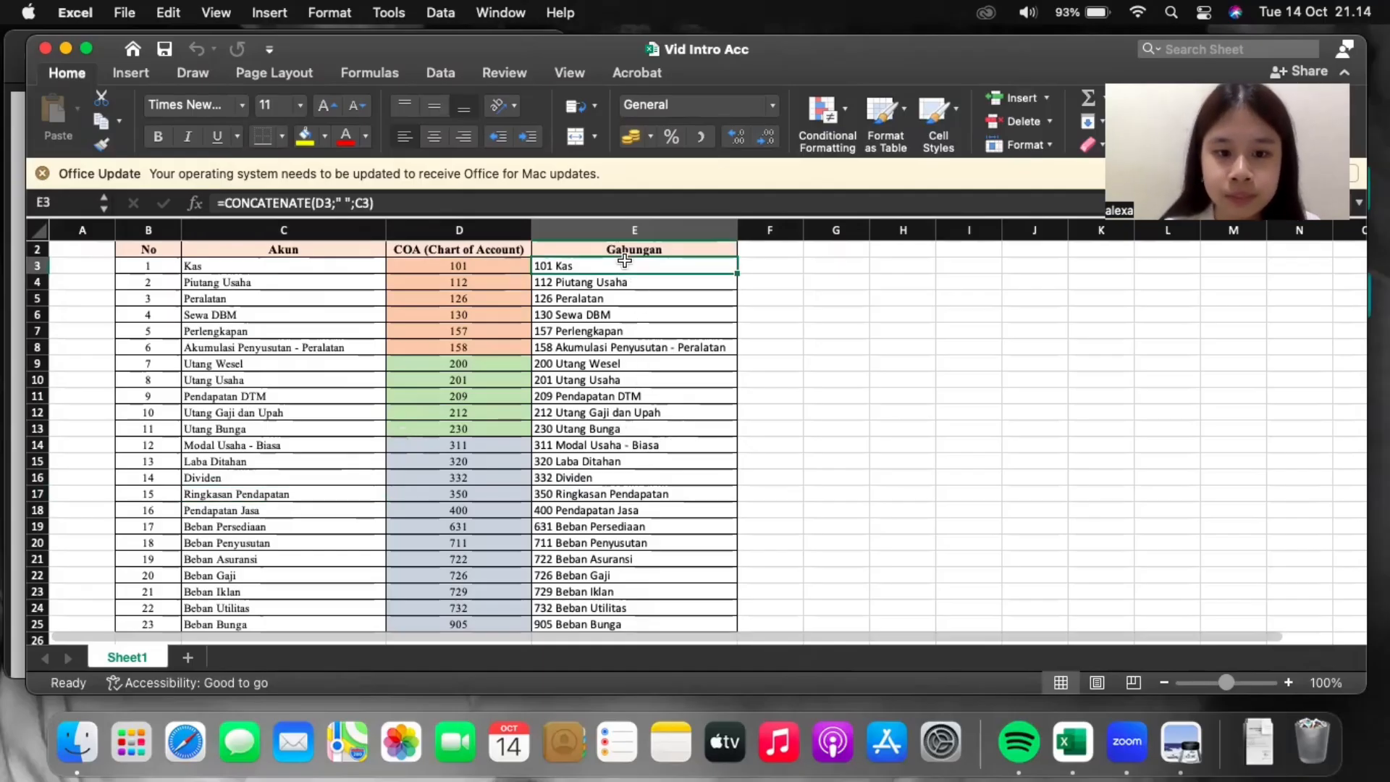
# Enter =CONCATENATE(D3;" ";C3) in cell F3 to combine the Kas account's code and name.
pyautogui.click(773, 271)
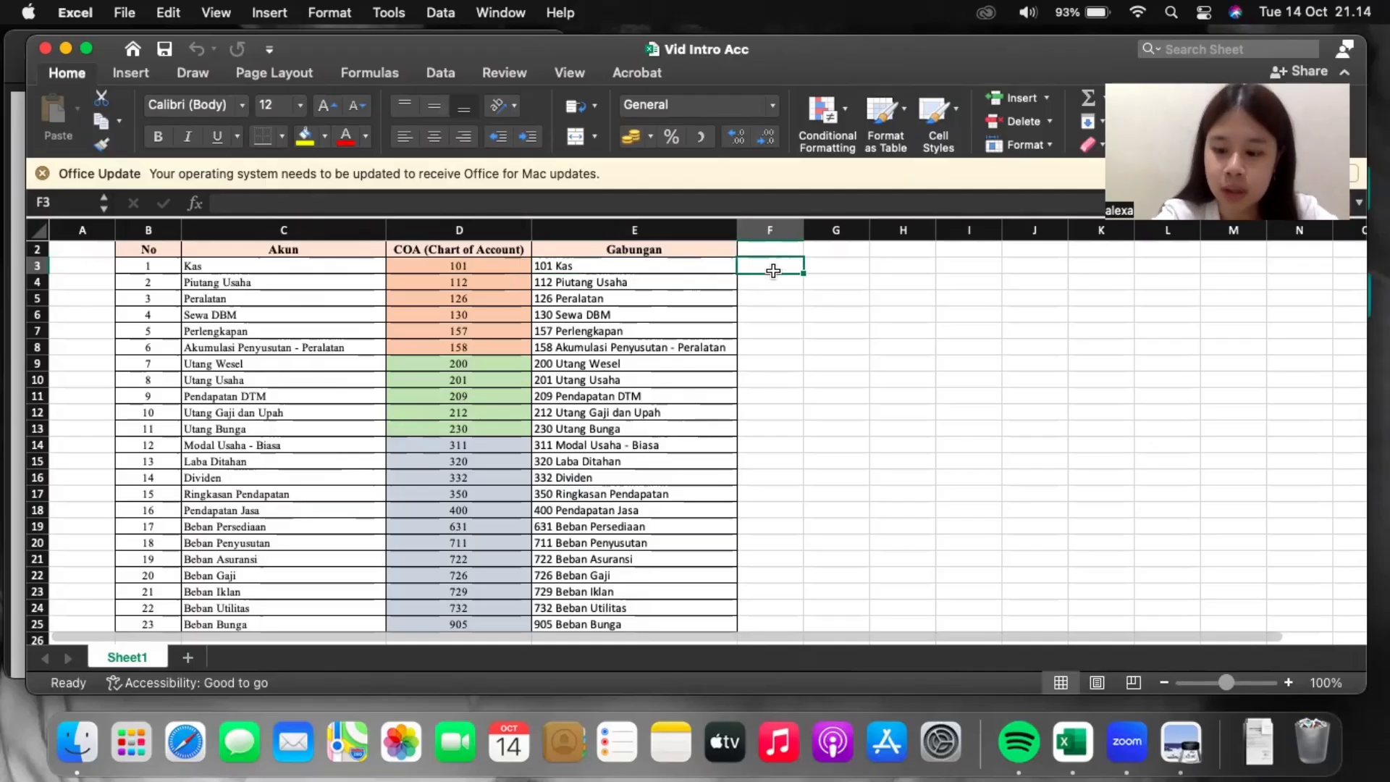
pyautogui.write('=')
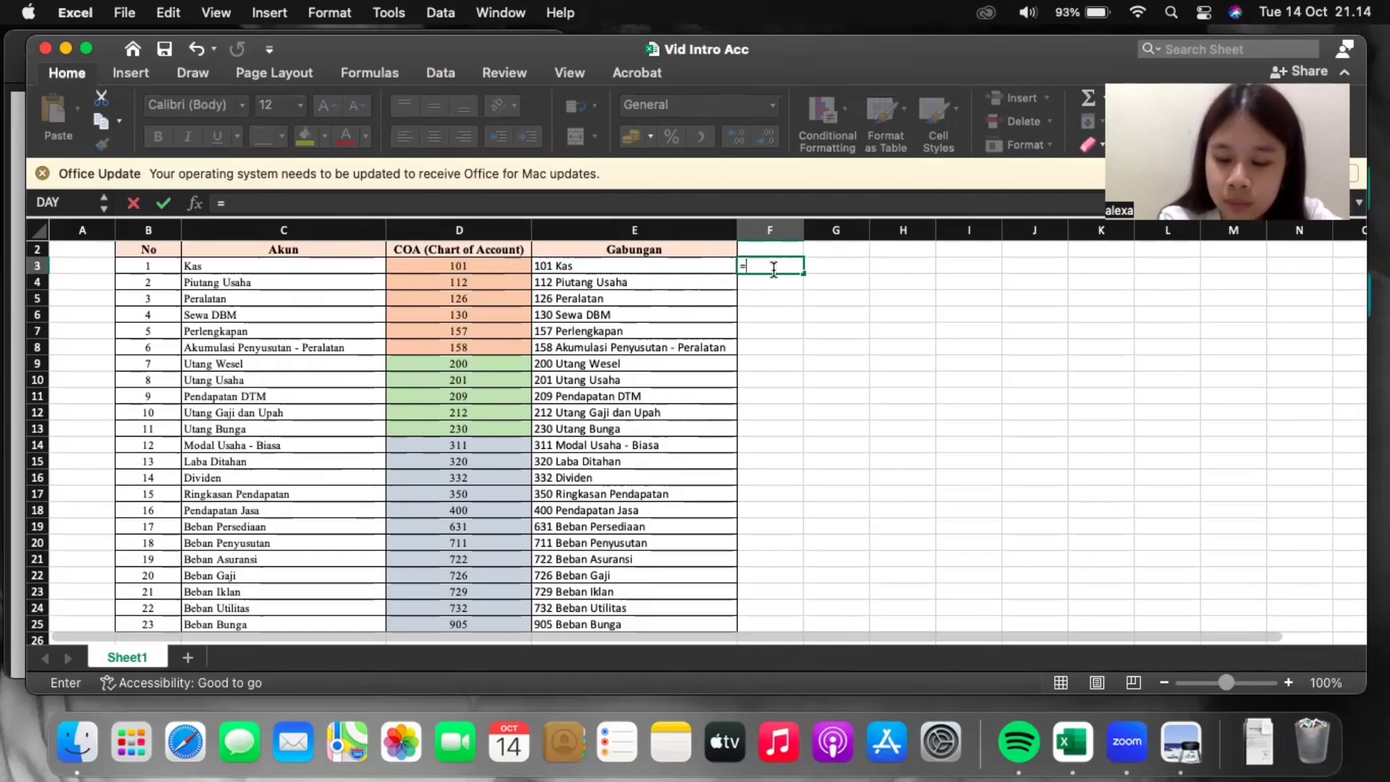
pyautogui.write('conc')
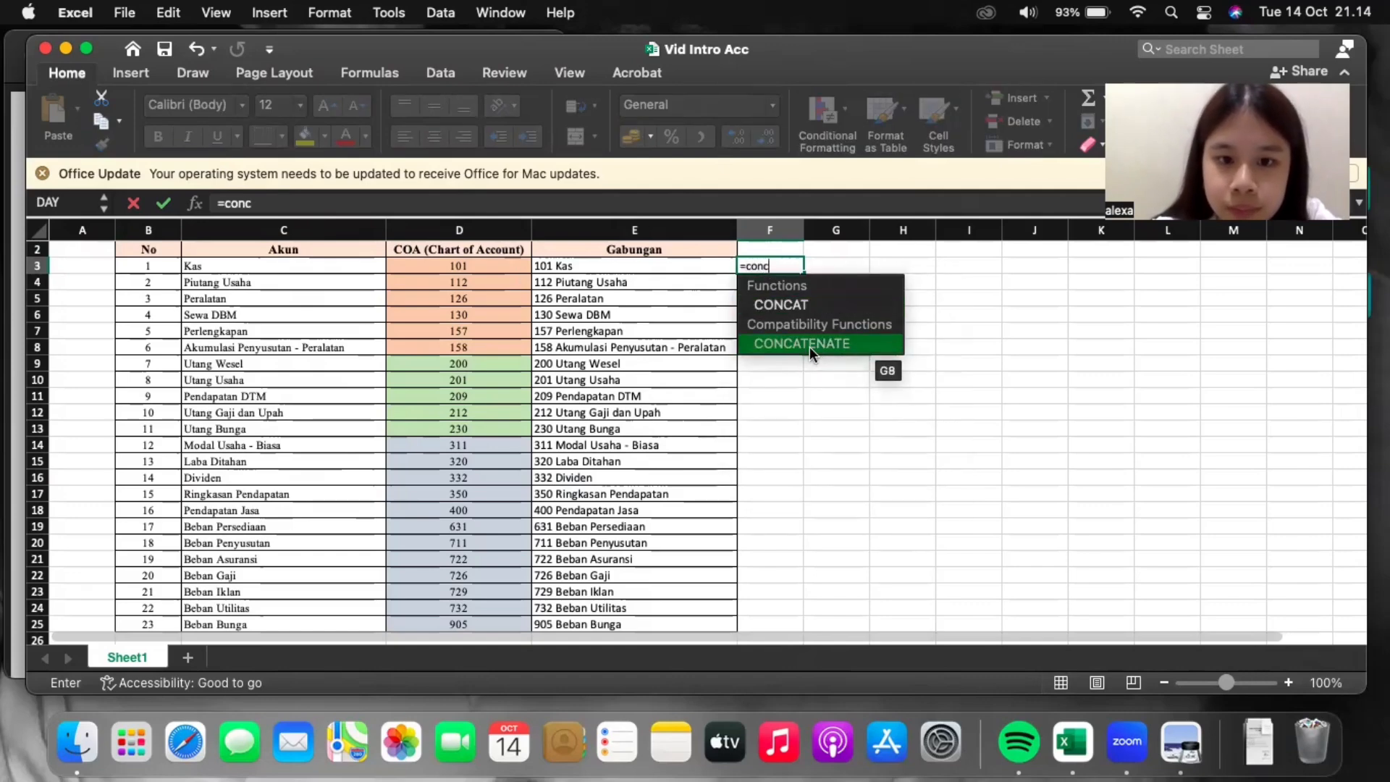
pyautogui.doubleClick(809, 346)
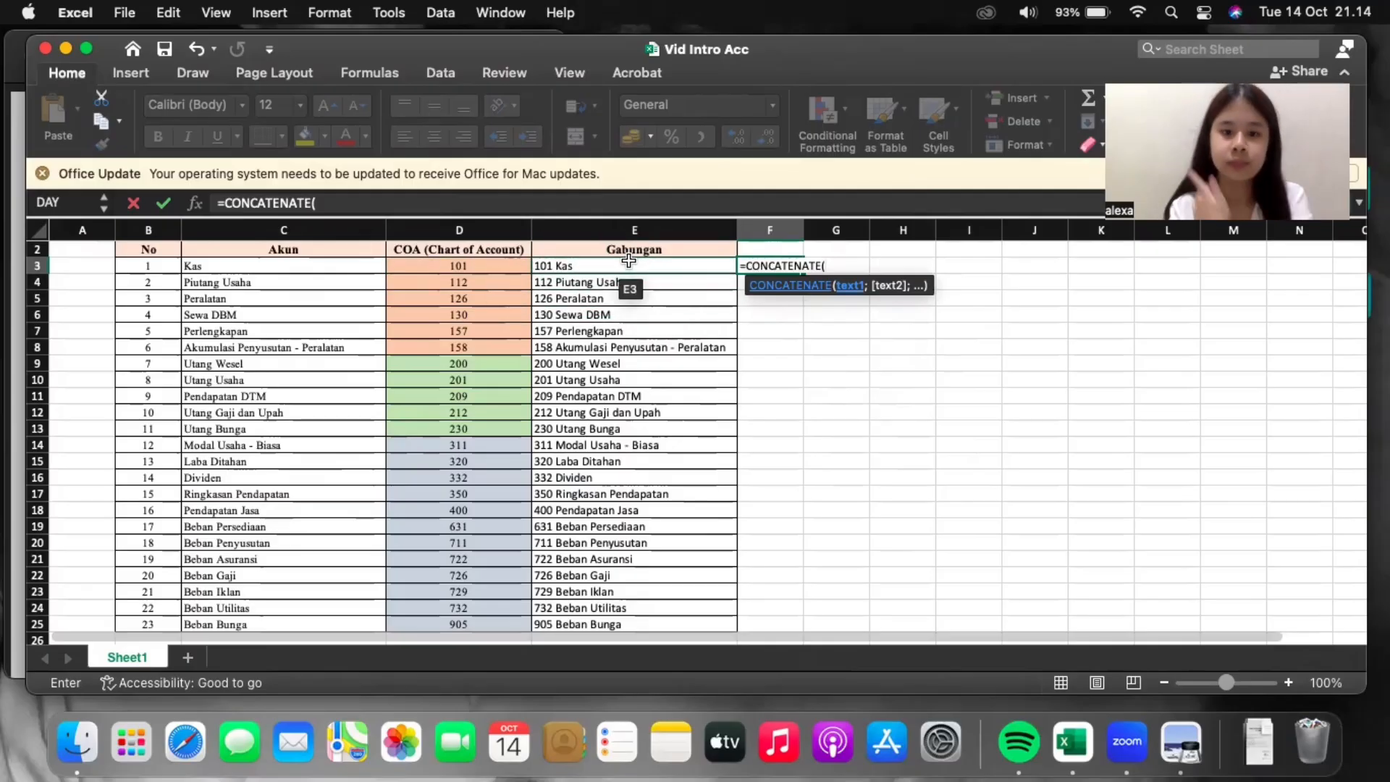
pyautogui.click(482, 263)
pyautogui.write(';')
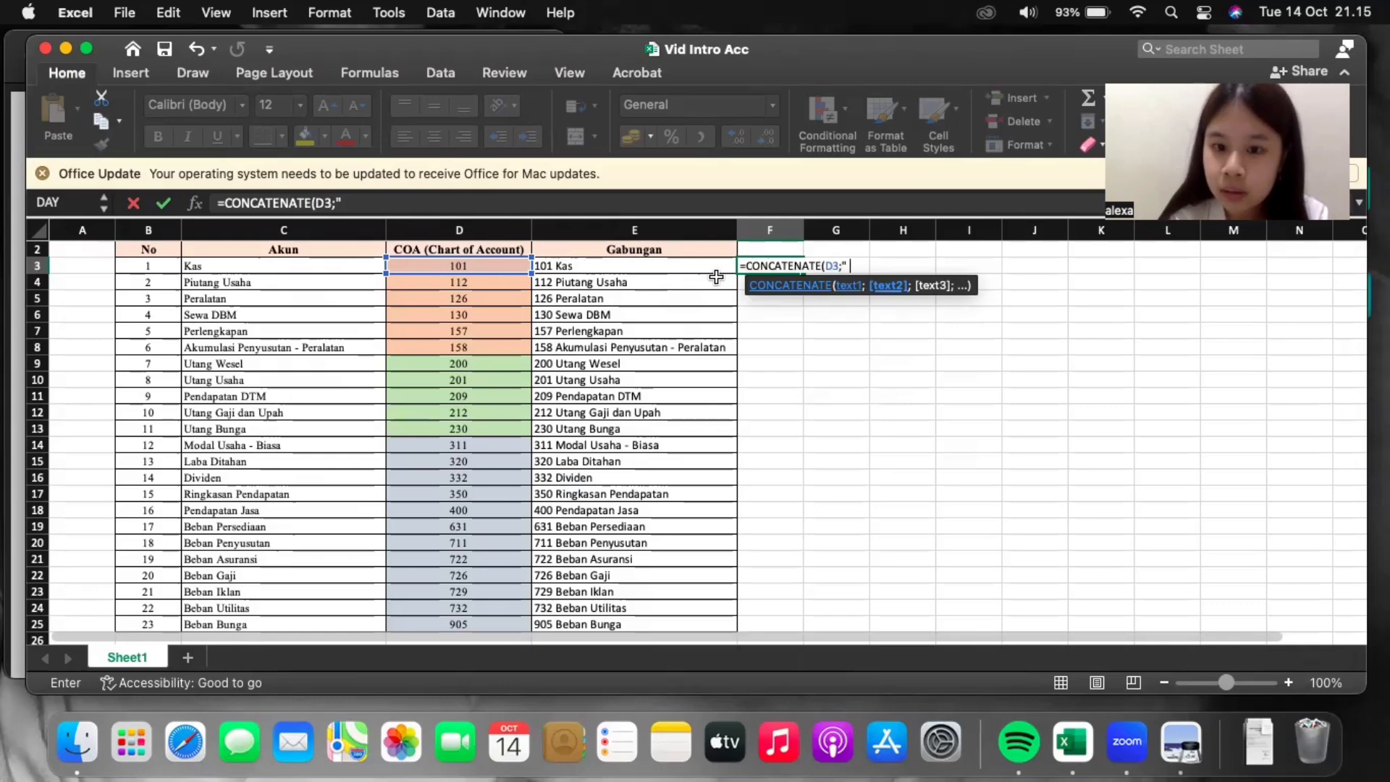
pyautogui.write(';')
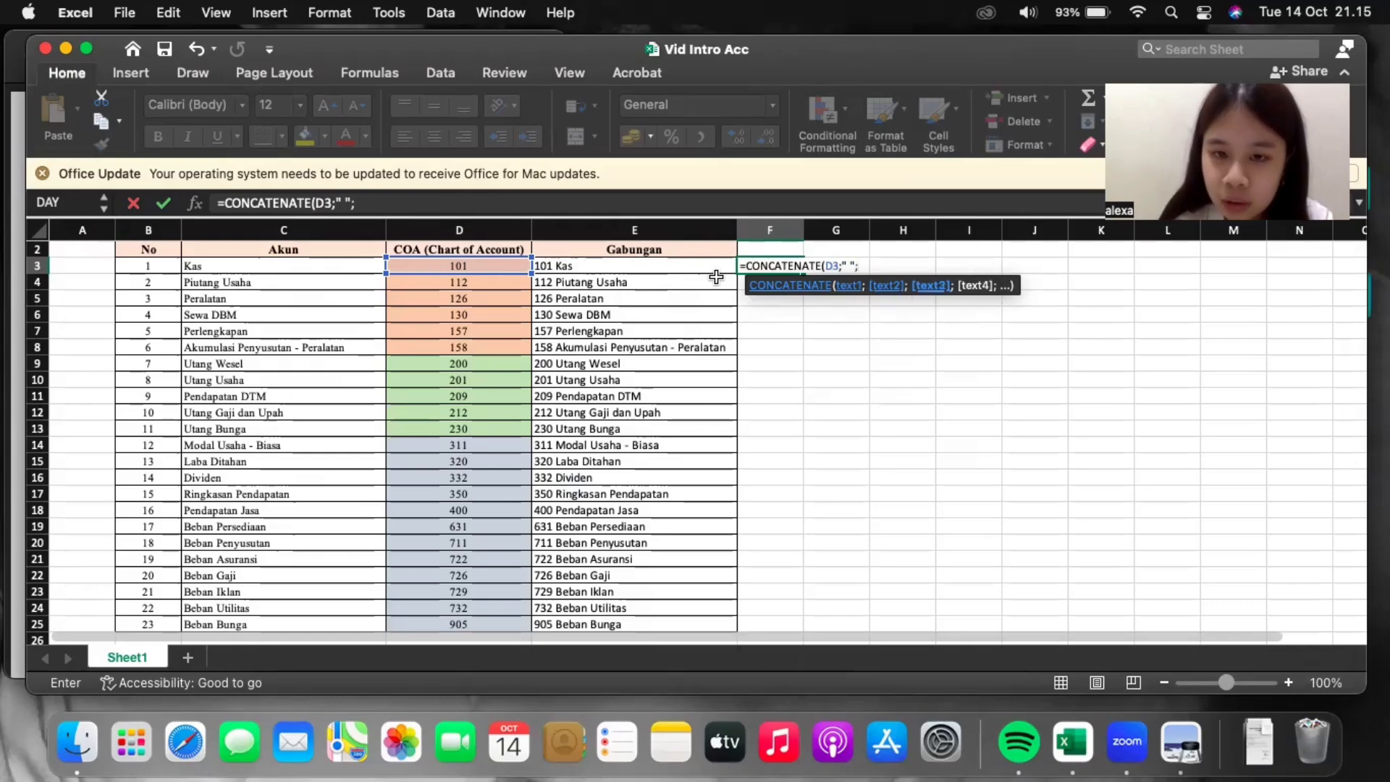
pyautogui.click(335, 264)
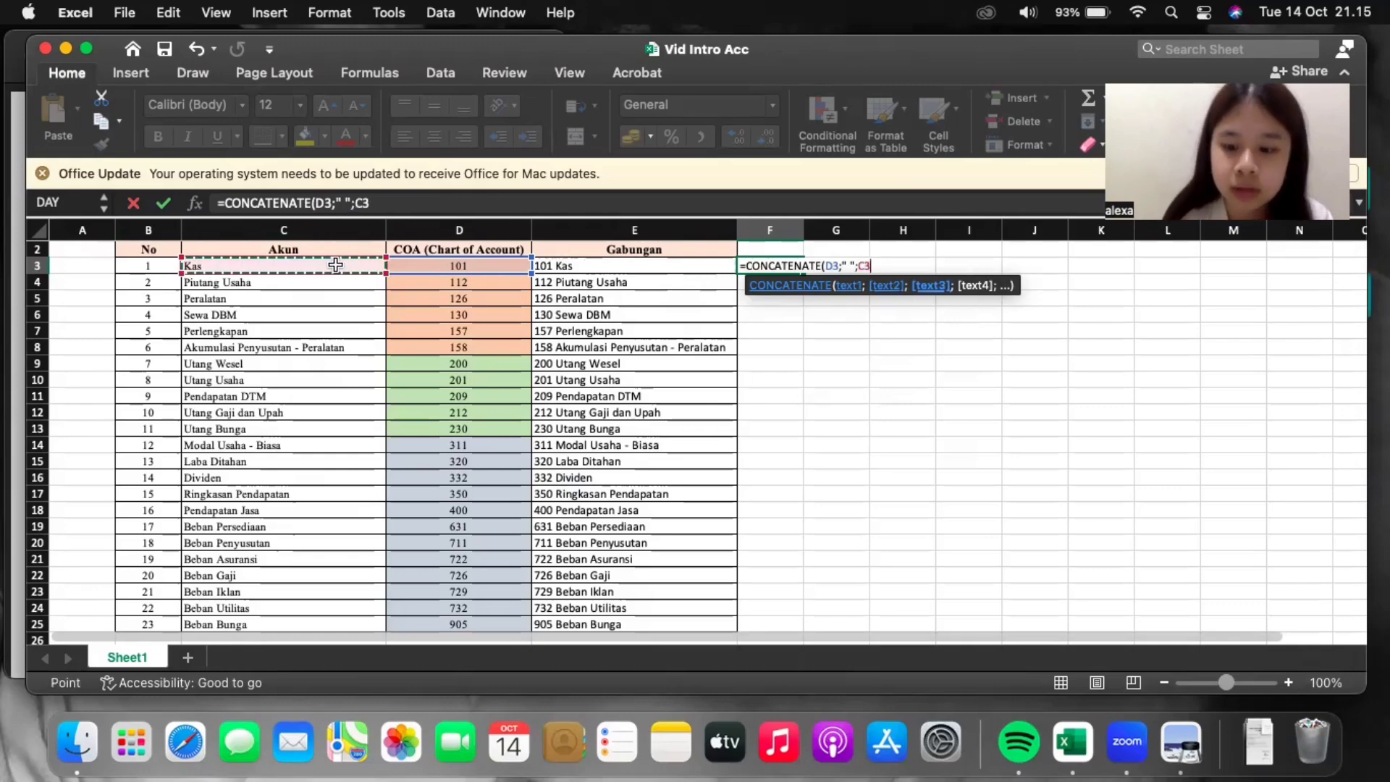
pyautogui.write(')')
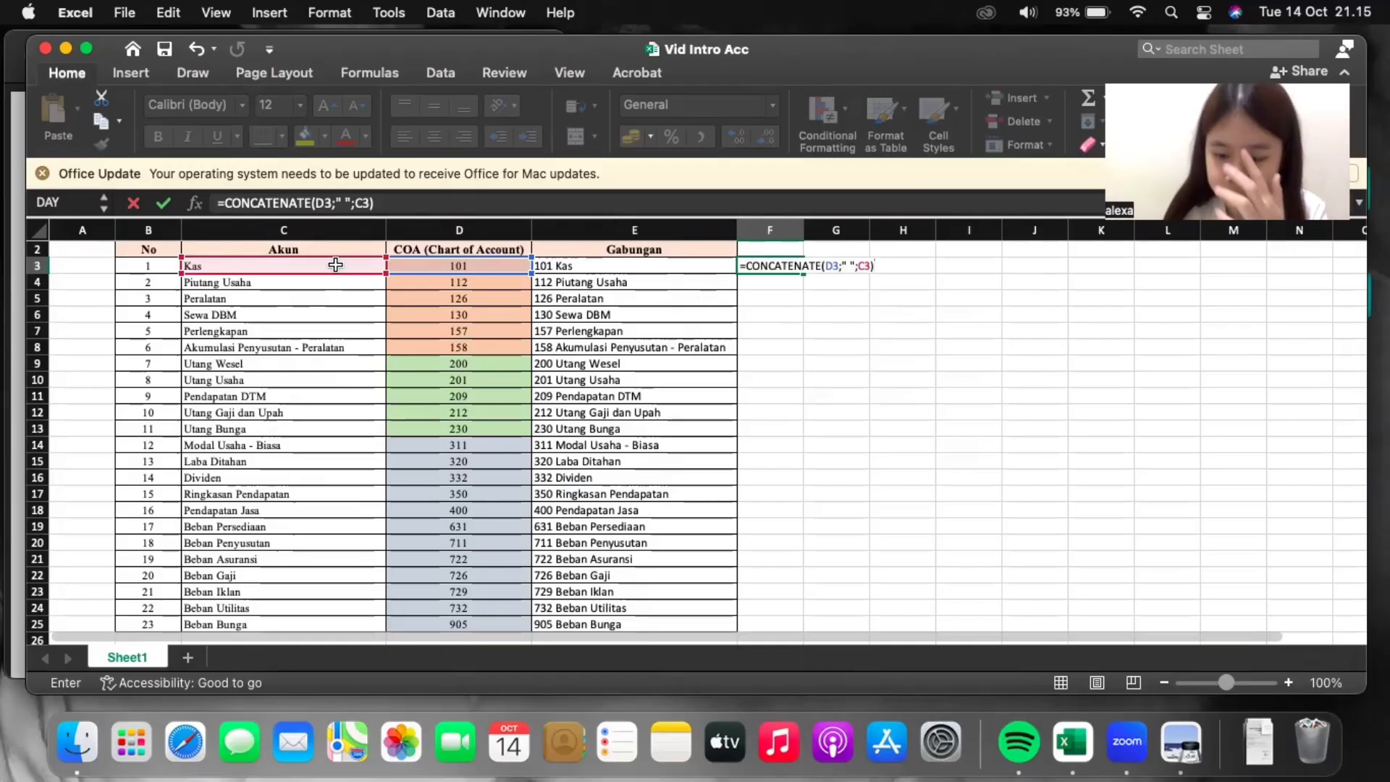
pyautogui.press('Return')
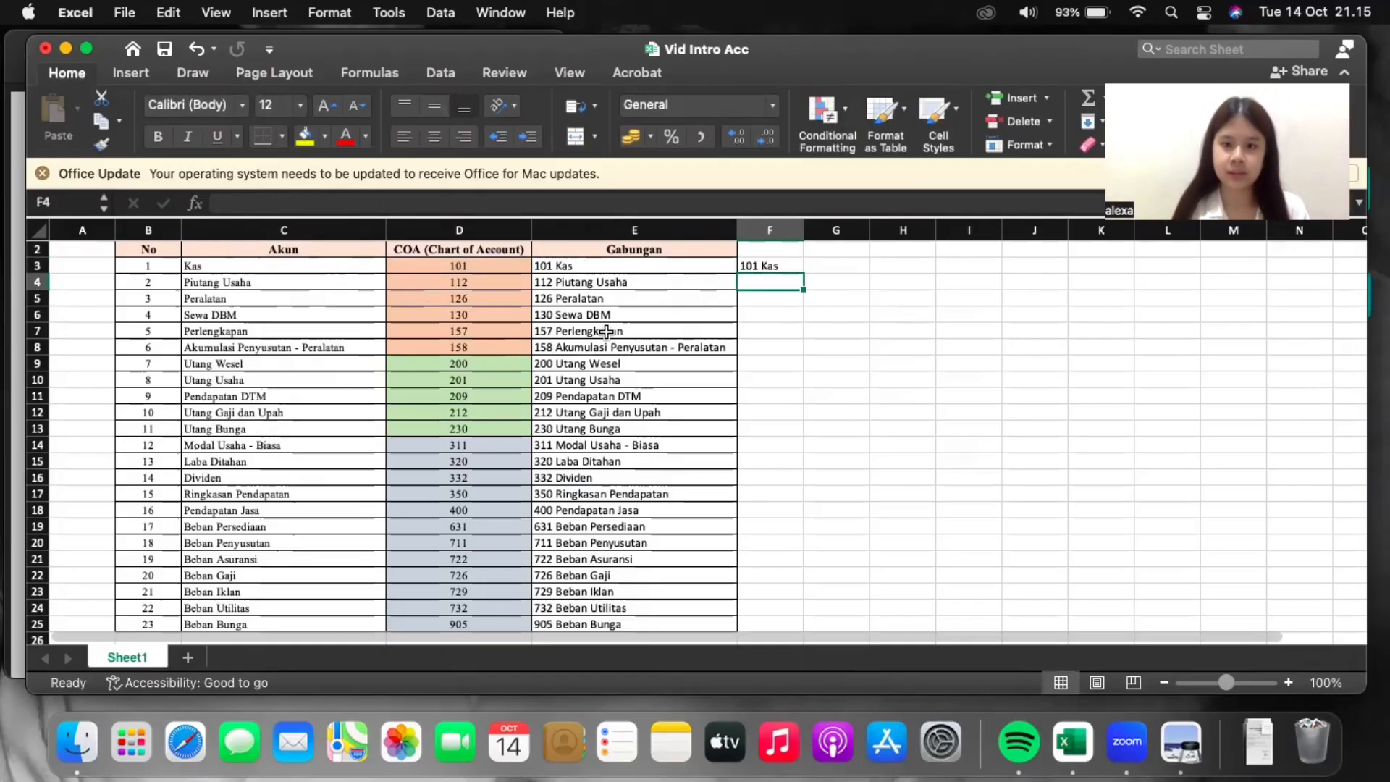
# Fill the CONCATENATE formula from F3 down to F25 and check the copied formulas in the column.
pyautogui.click(745, 266)
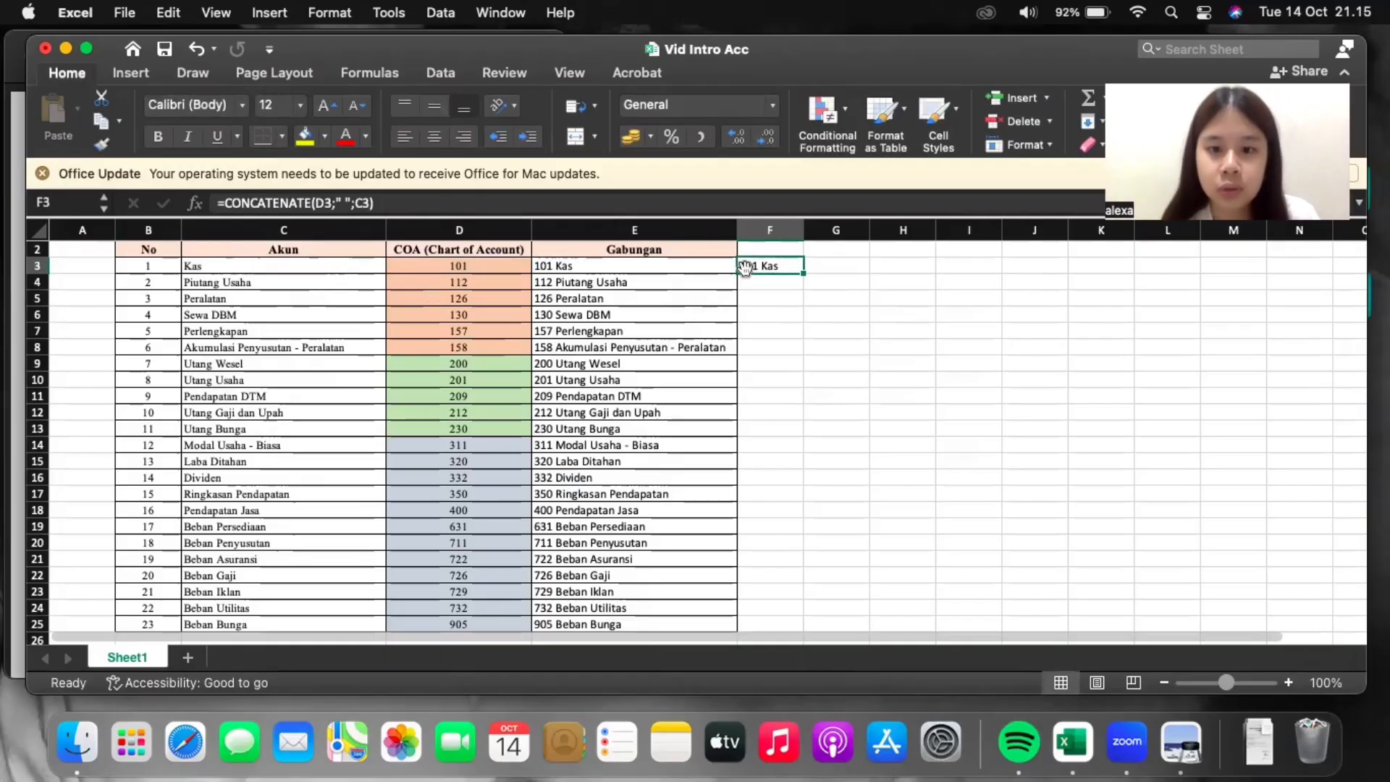
pyautogui.click(652, 248)
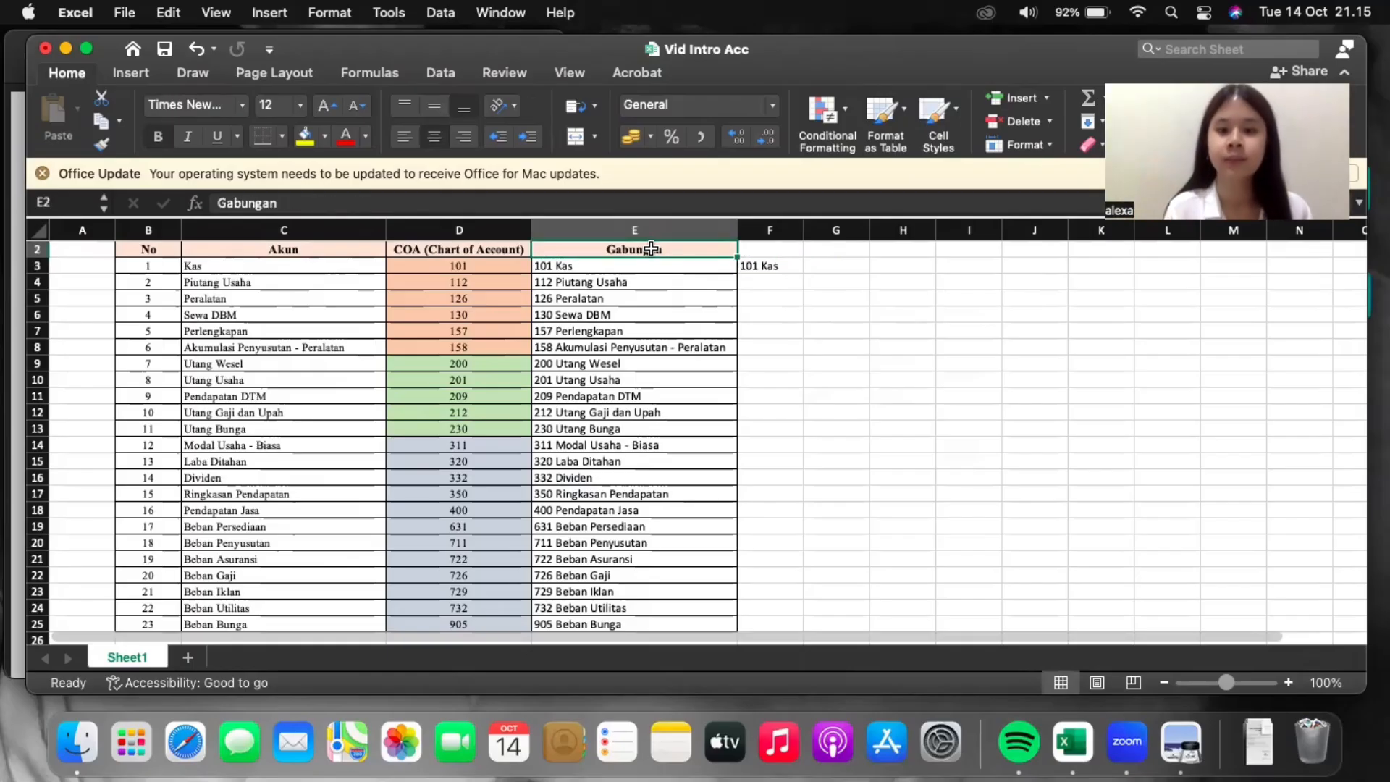
pyautogui.click(783, 267)
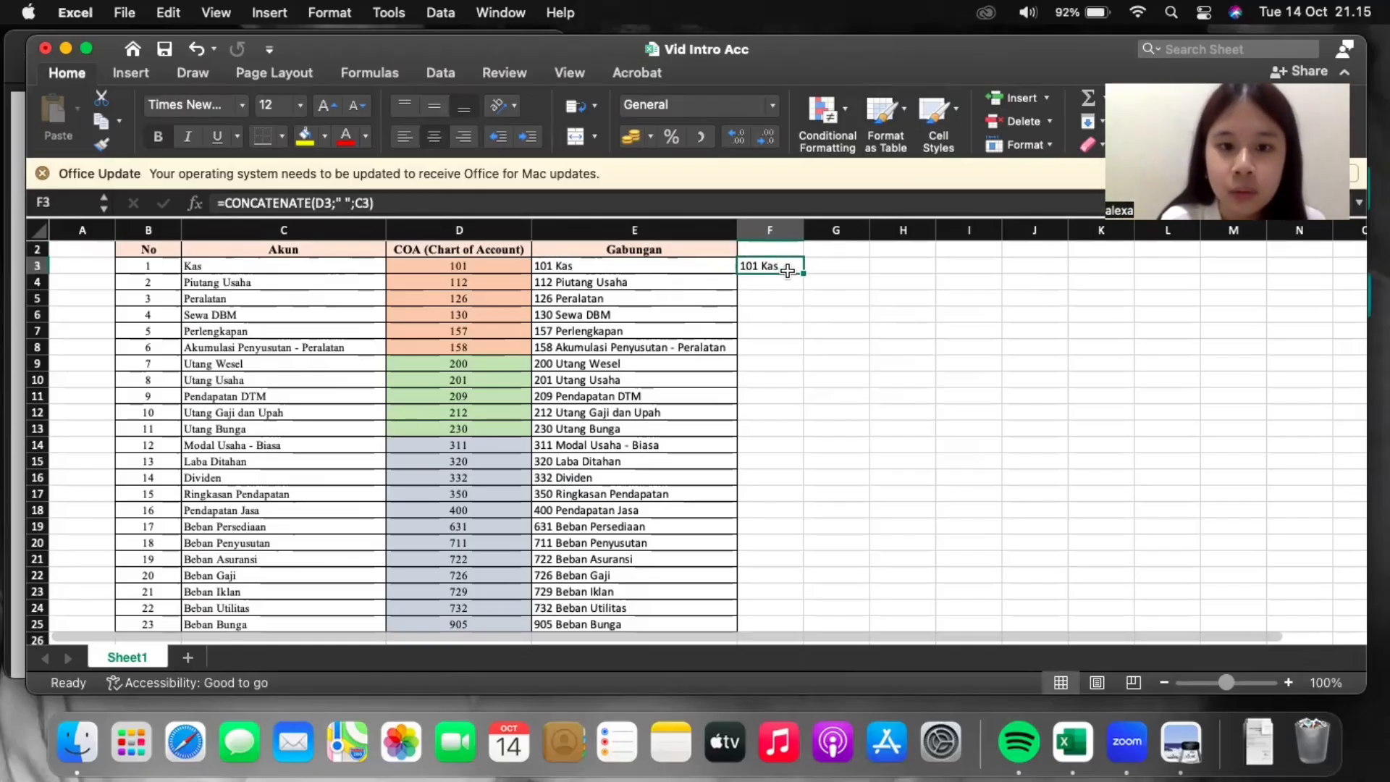
pyautogui.click(335, 432)
pyautogui.click(339, 331)
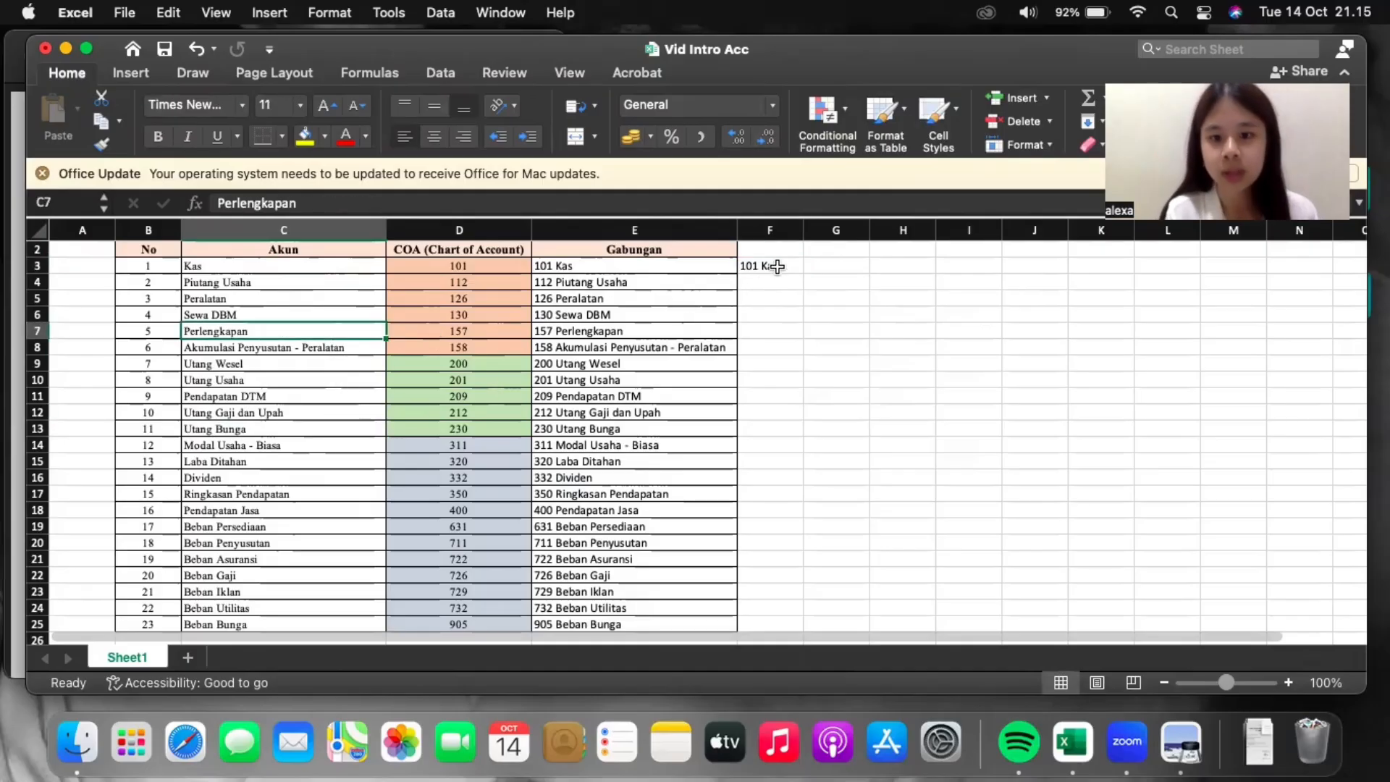
pyautogui.click(777, 266)
pyautogui.moveTo(802, 273); pyautogui.dragTo(783, 629)
pyautogui.scroll(-3, 783, 629)
pyautogui.scroll(2, 784, 629)
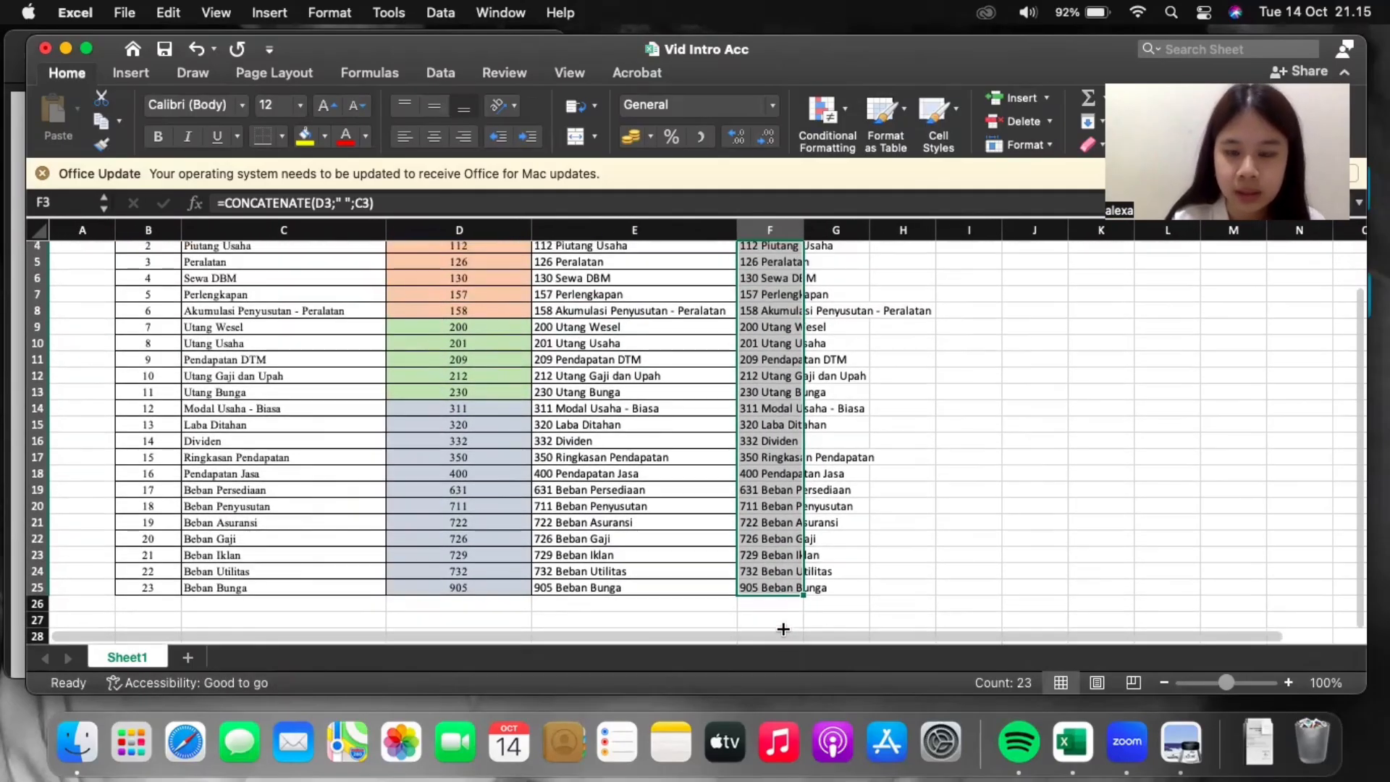
pyautogui.scroll(2, 784, 629)
pyautogui.click(872, 544)
pyautogui.click(762, 428)
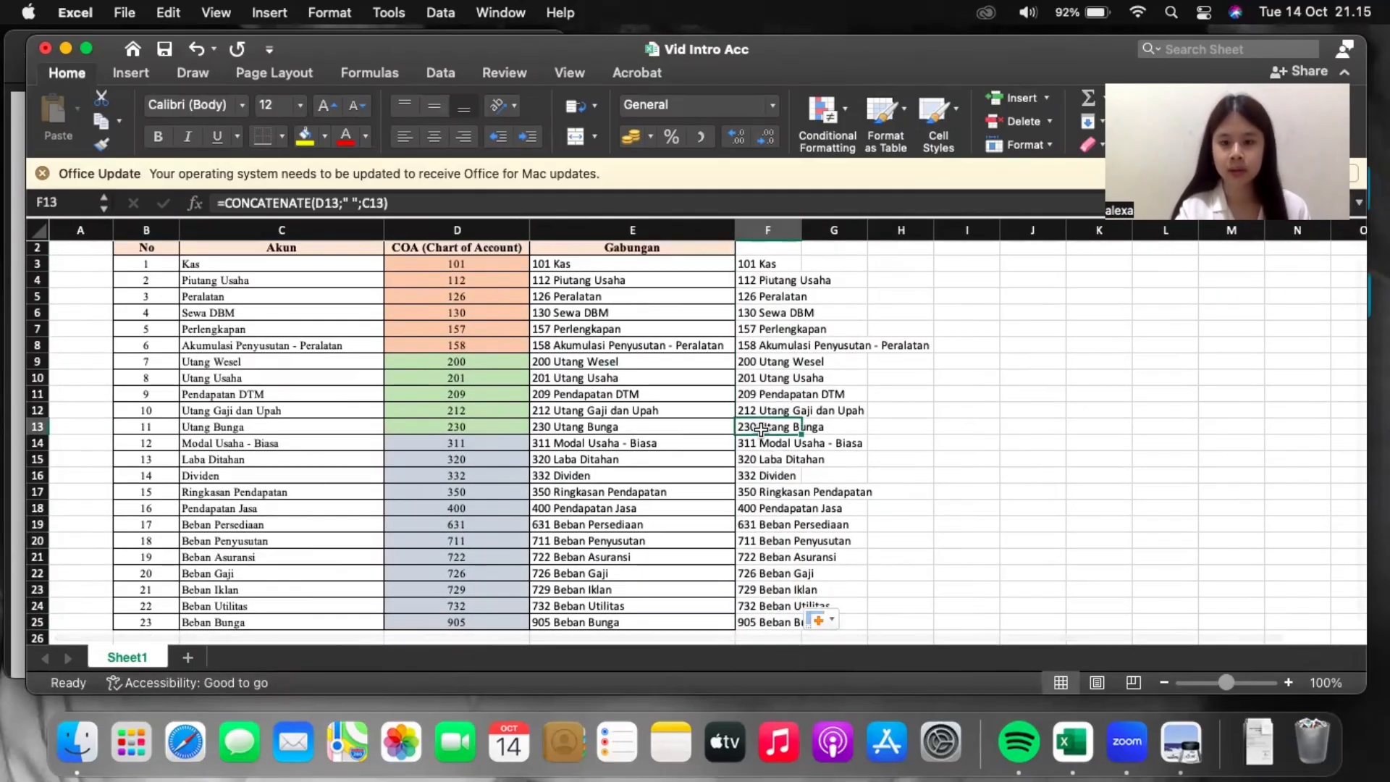
pyautogui.click(769, 361)
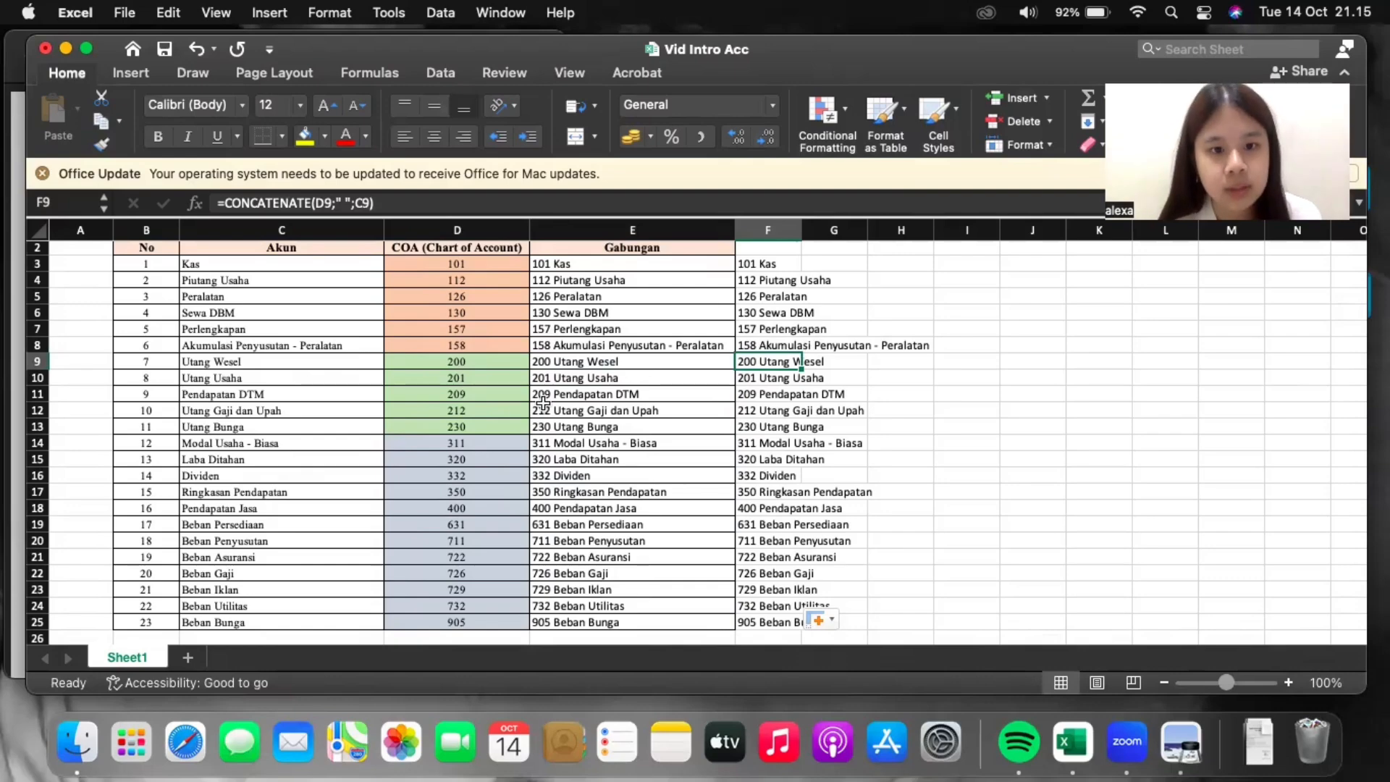
# Add a new worksheet and name it Jurnal Umum.
pyautogui.click(185, 656)
pyautogui.doubleClick(194, 655)
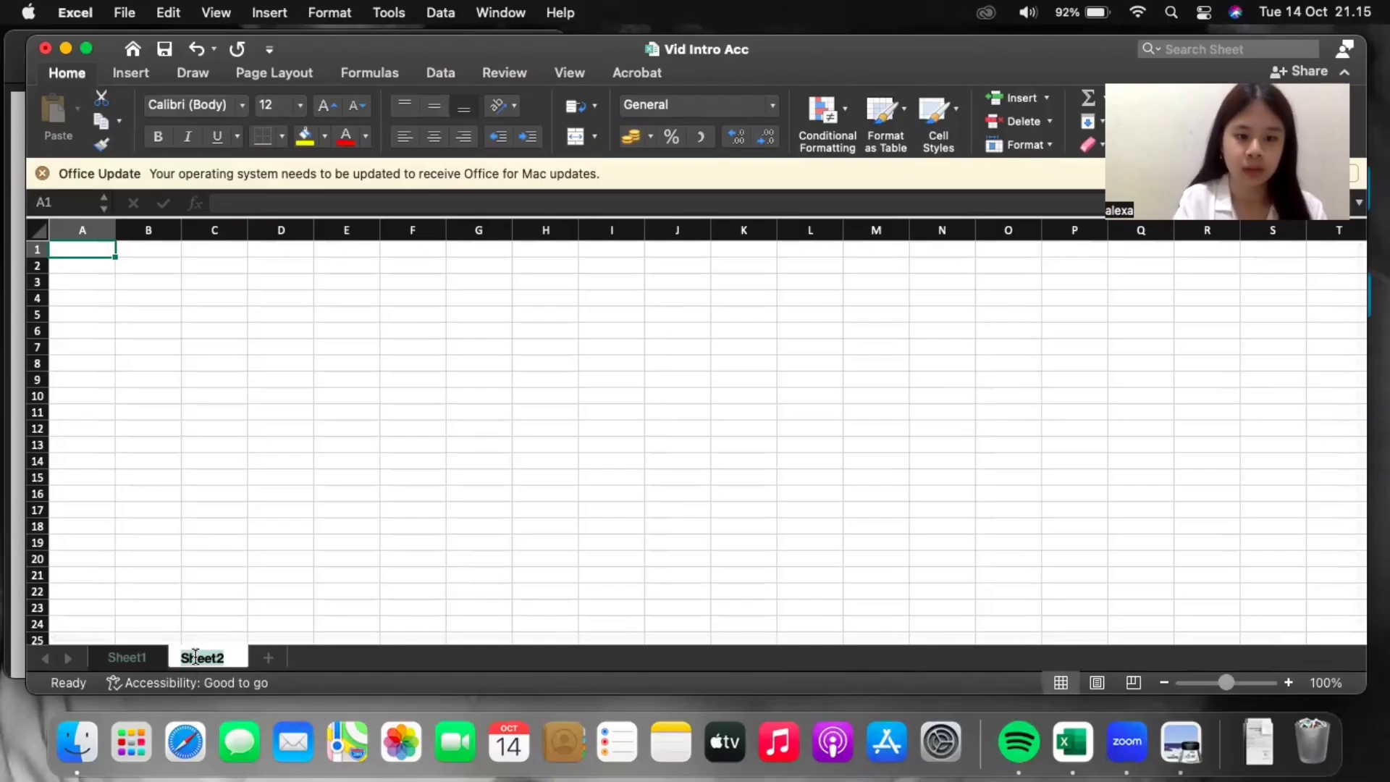
pyautogui.write('Jurnal UMu')
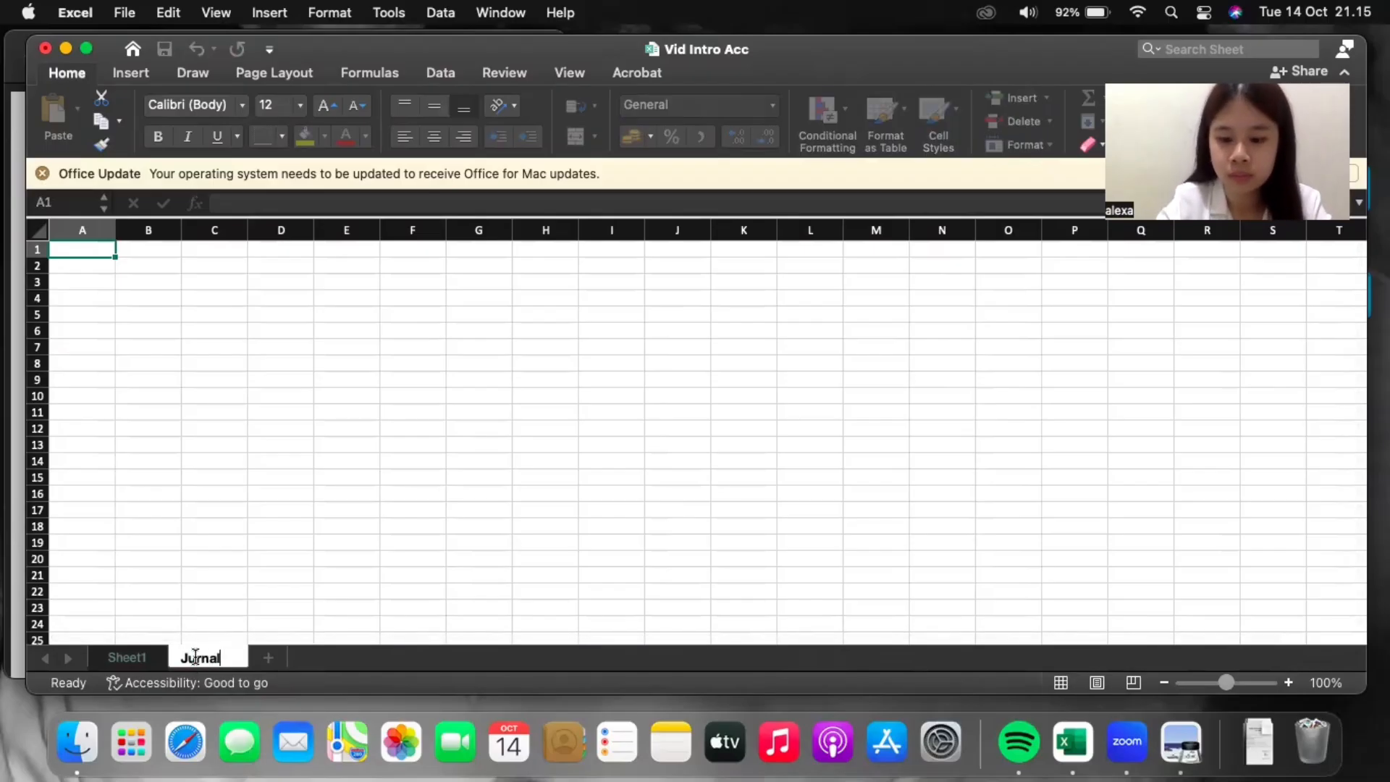
pyautogui.press('BackSpace')
pyautogui.press('BackSpace')
pyautogui.write('mum')
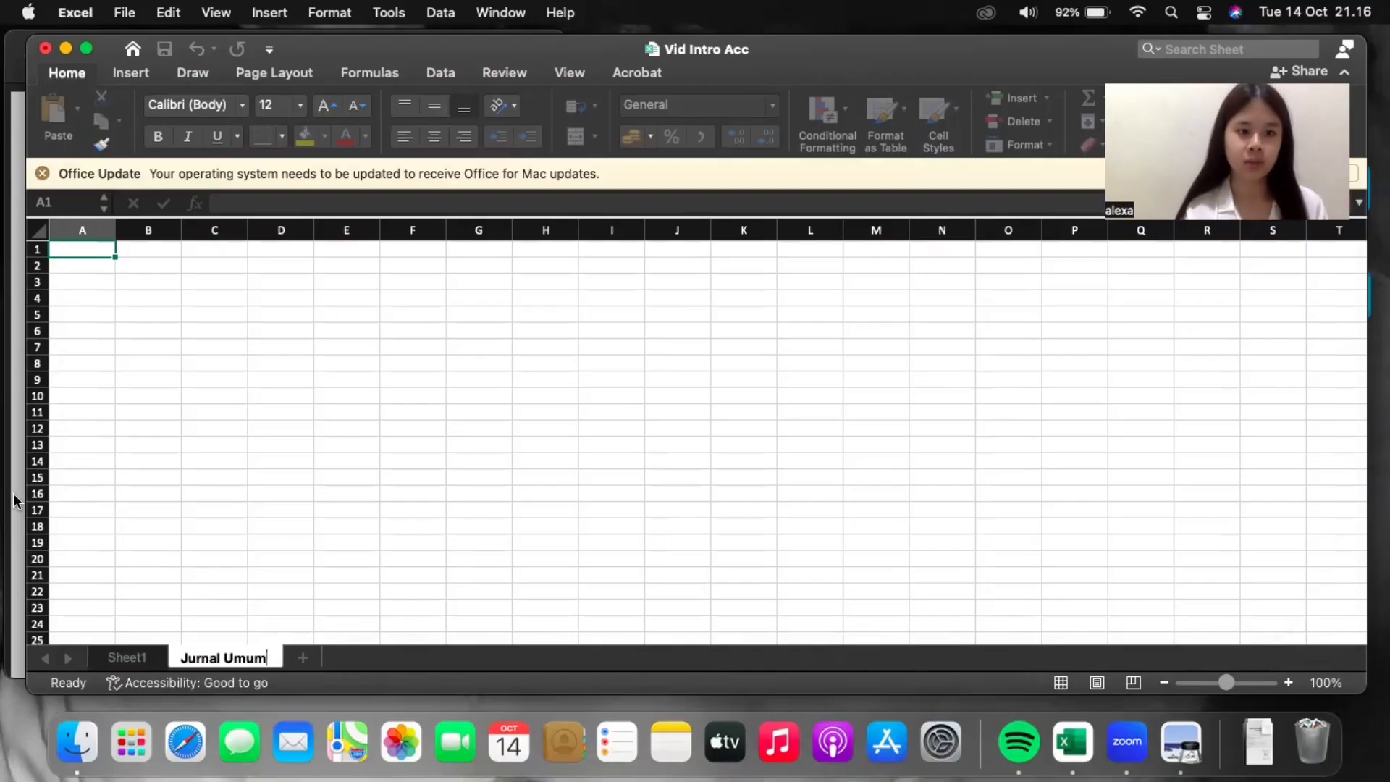
# Narrow the workbook window and zoom and reposition the Surat Penyetoran Modal document so both are visible side by side.
pyautogui.click(15, 500)
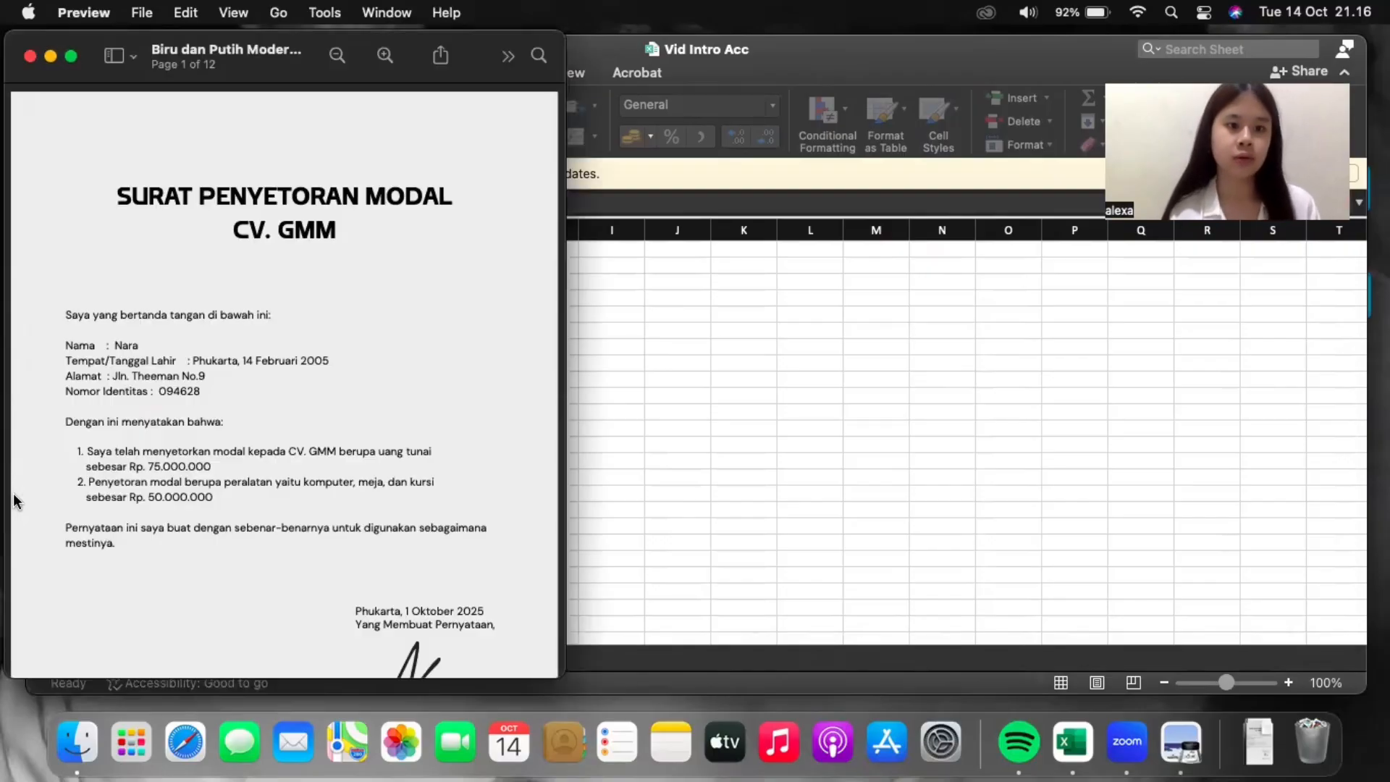
pyautogui.click(805, 51)
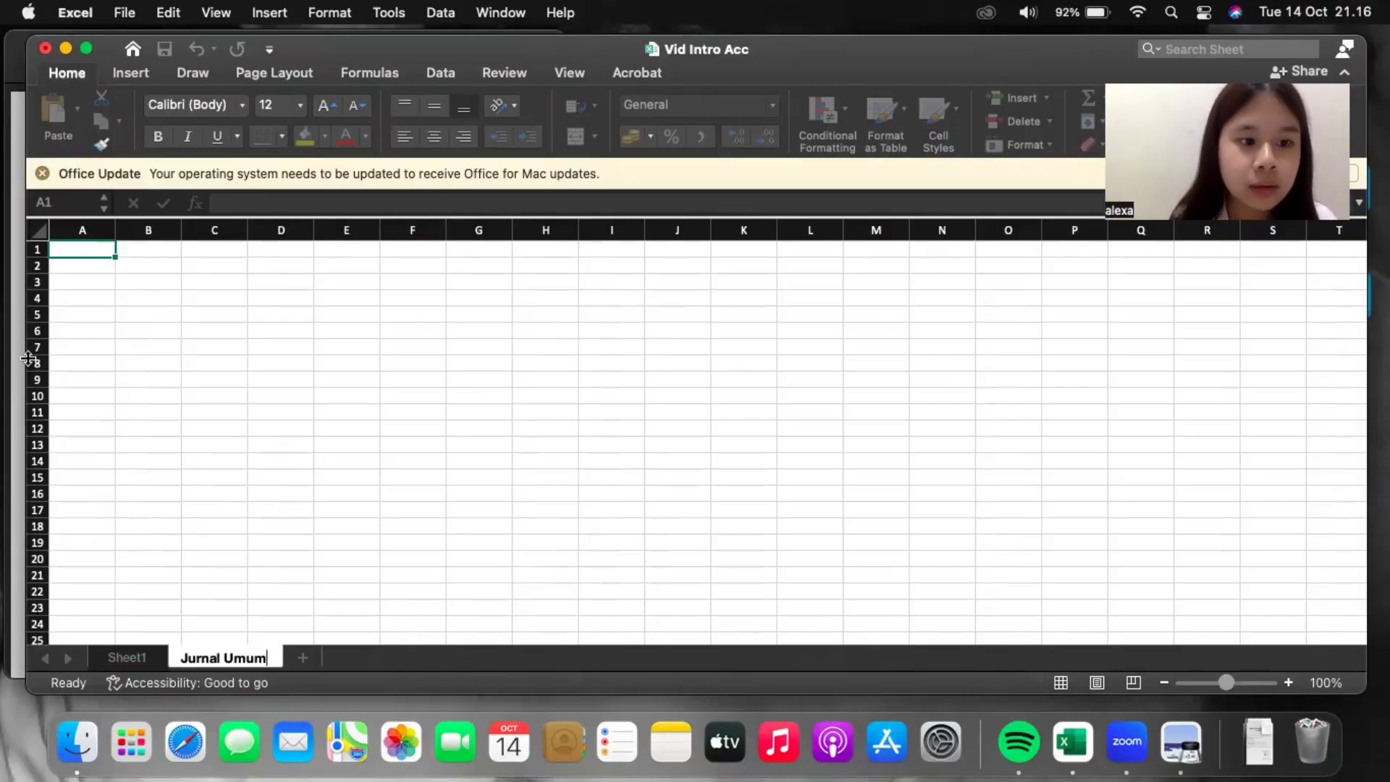
pyautogui.moveTo(25, 366); pyautogui.dragTo(523, 401)
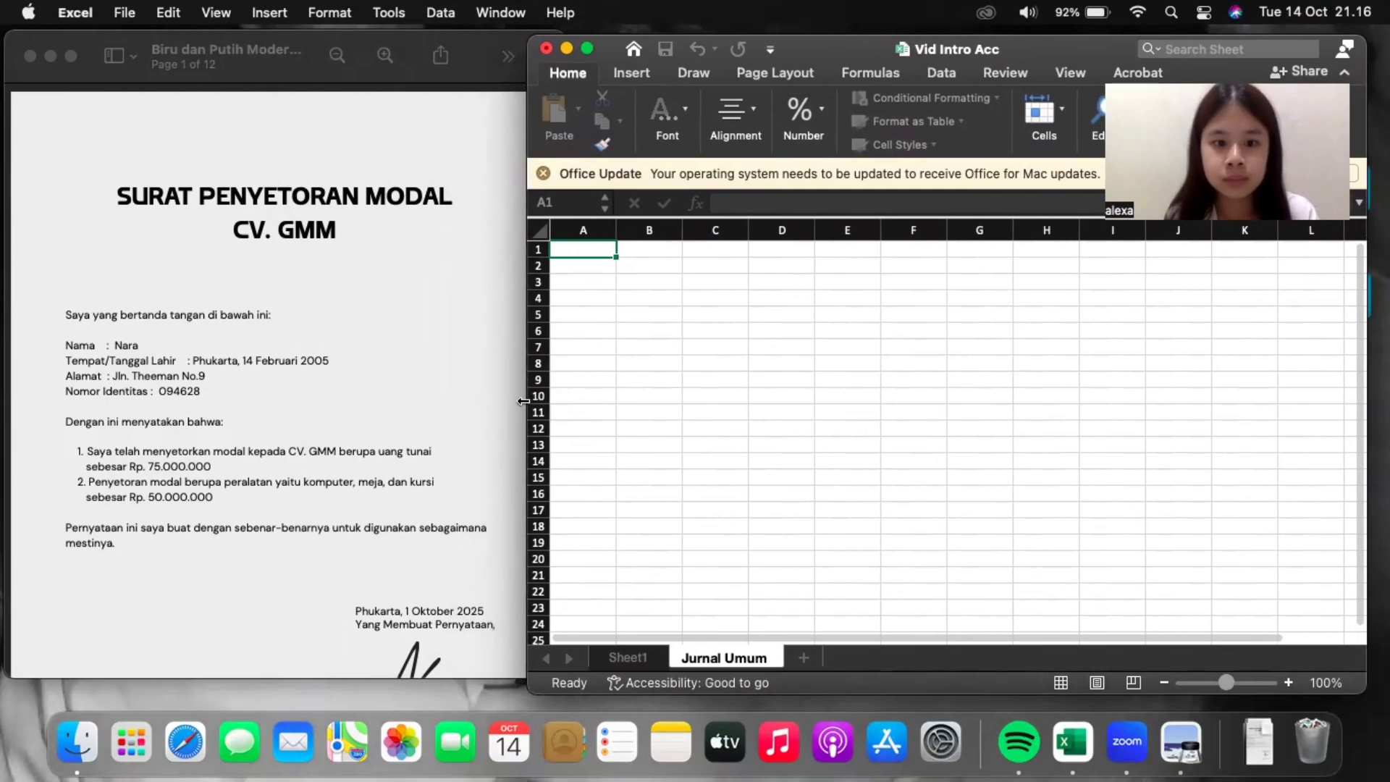
pyautogui.click(334, 58)
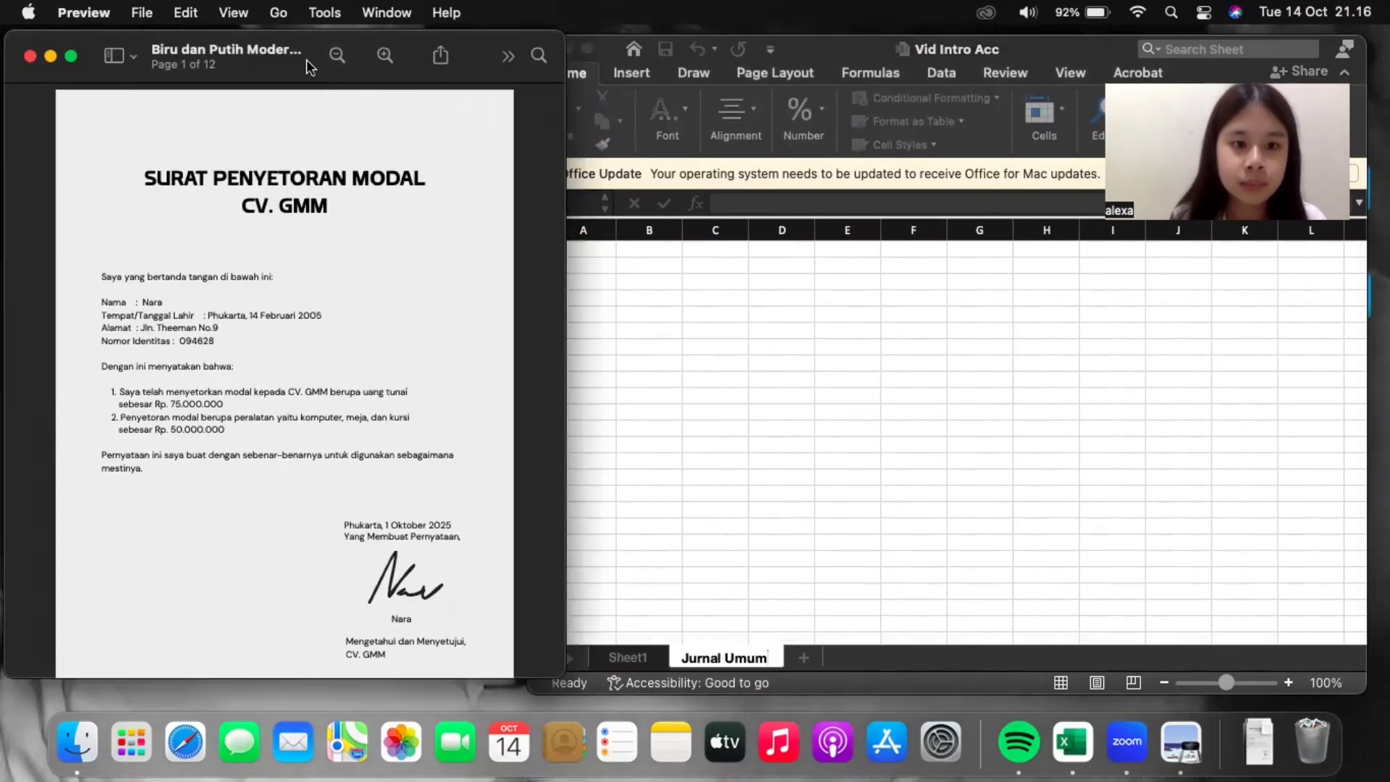
pyautogui.click(386, 58)
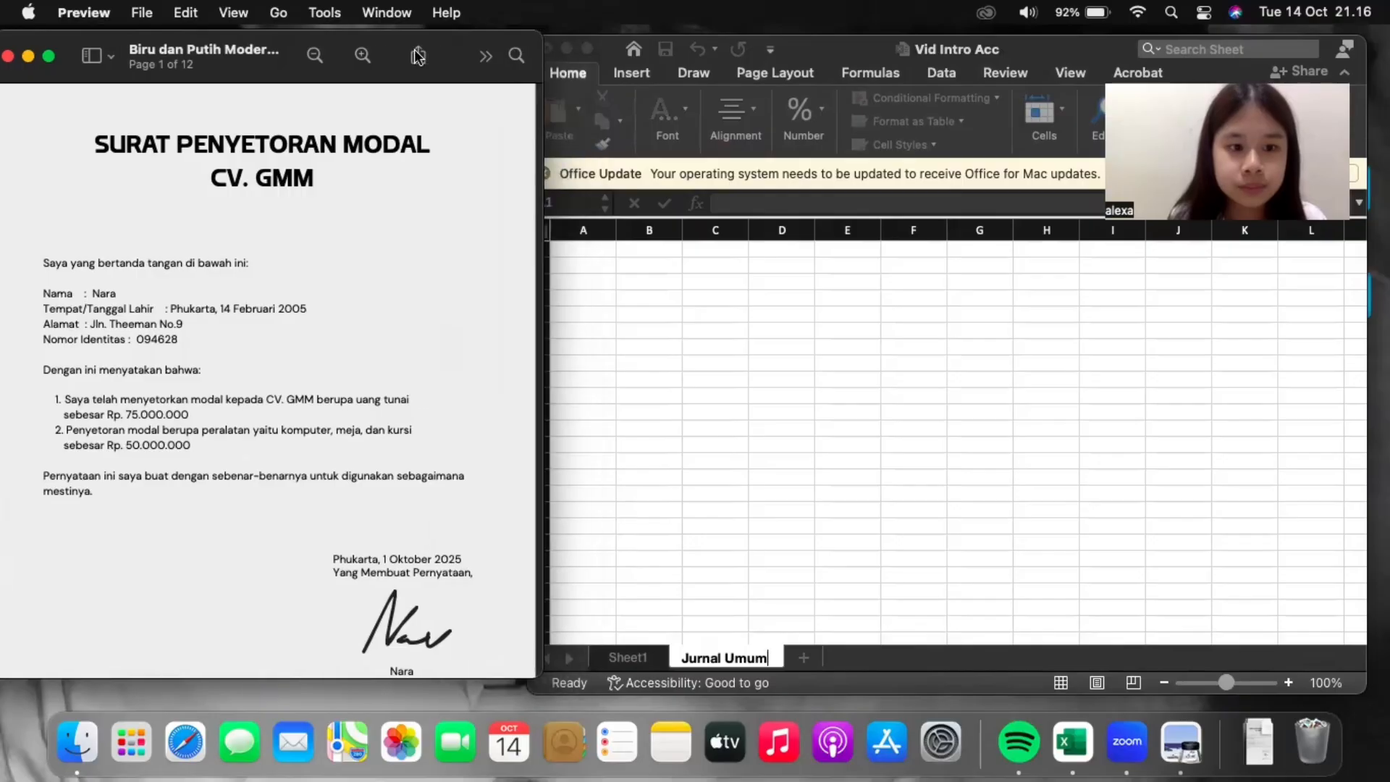
pyautogui.moveTo(417, 57); pyautogui.dragTo(409, 58)
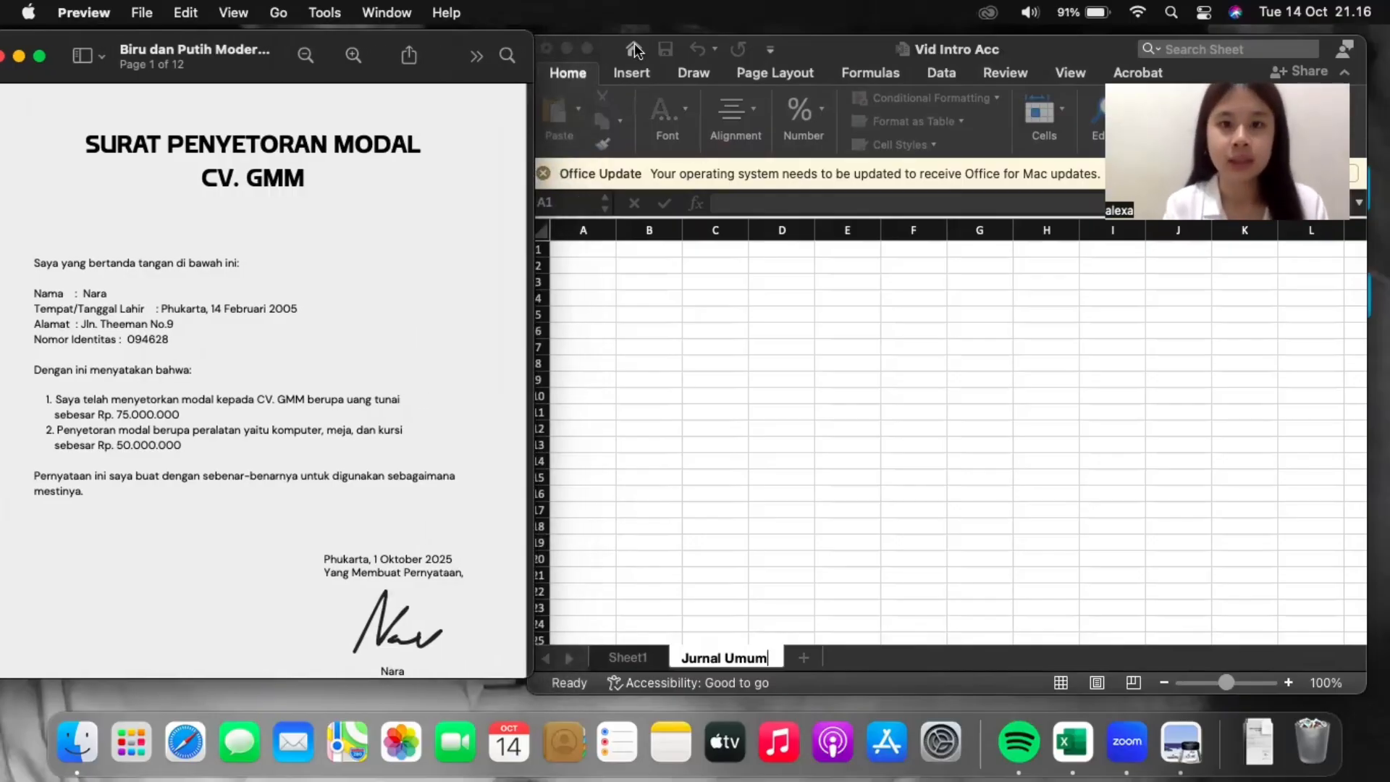
pyautogui.click(814, 61)
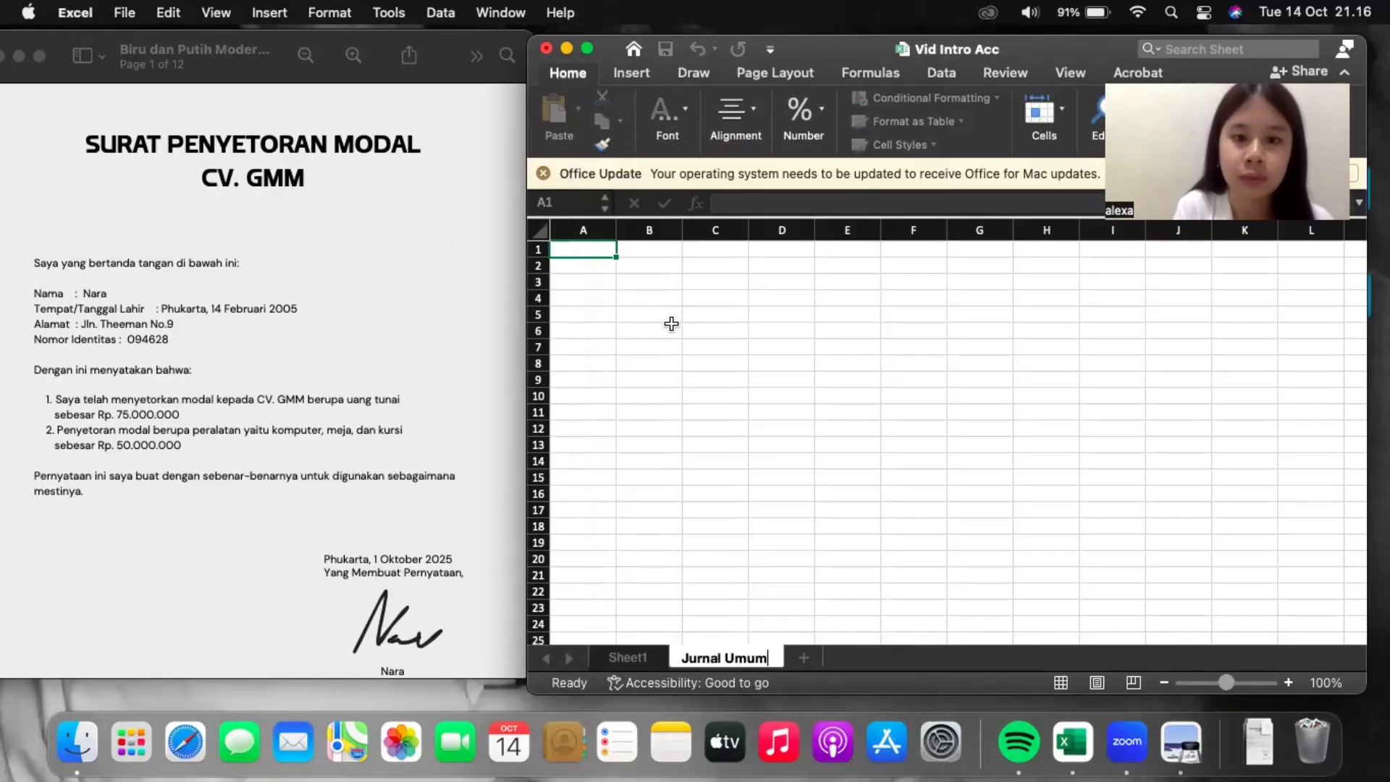
# Dismiss the Office update notice and enter the headers Tanggal, Keterangan, Debit and Kredit in cells B2 to E2.
pyautogui.click(645, 269)
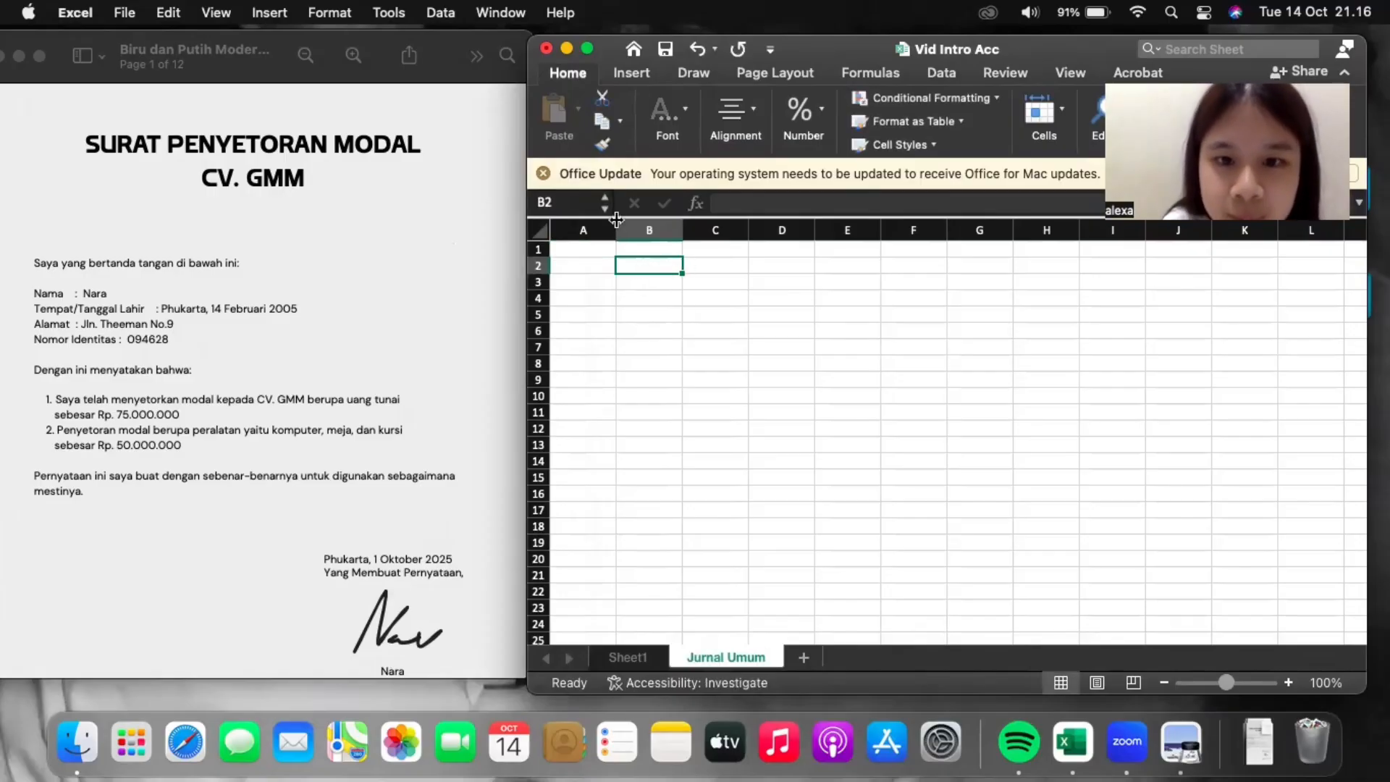
pyautogui.click(543, 174)
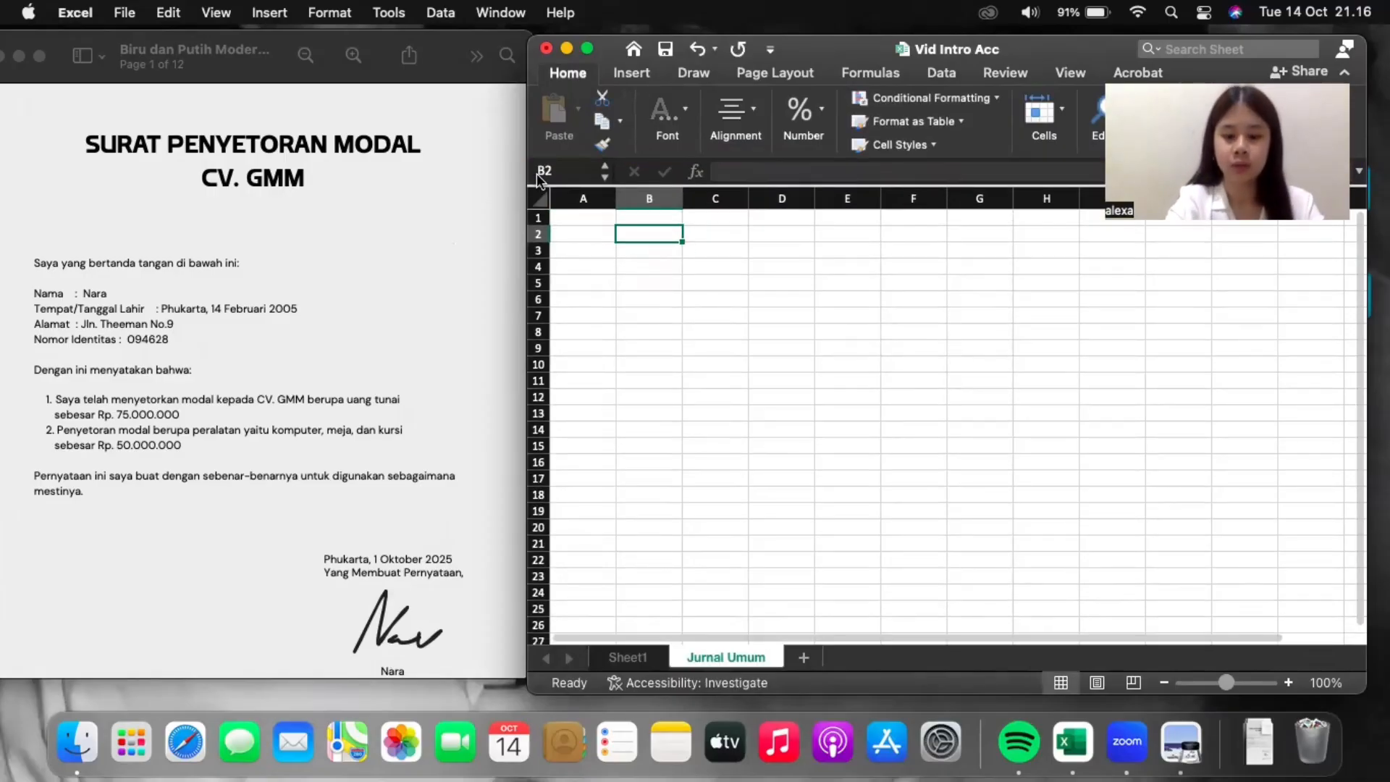
pyautogui.write('Tanggal')
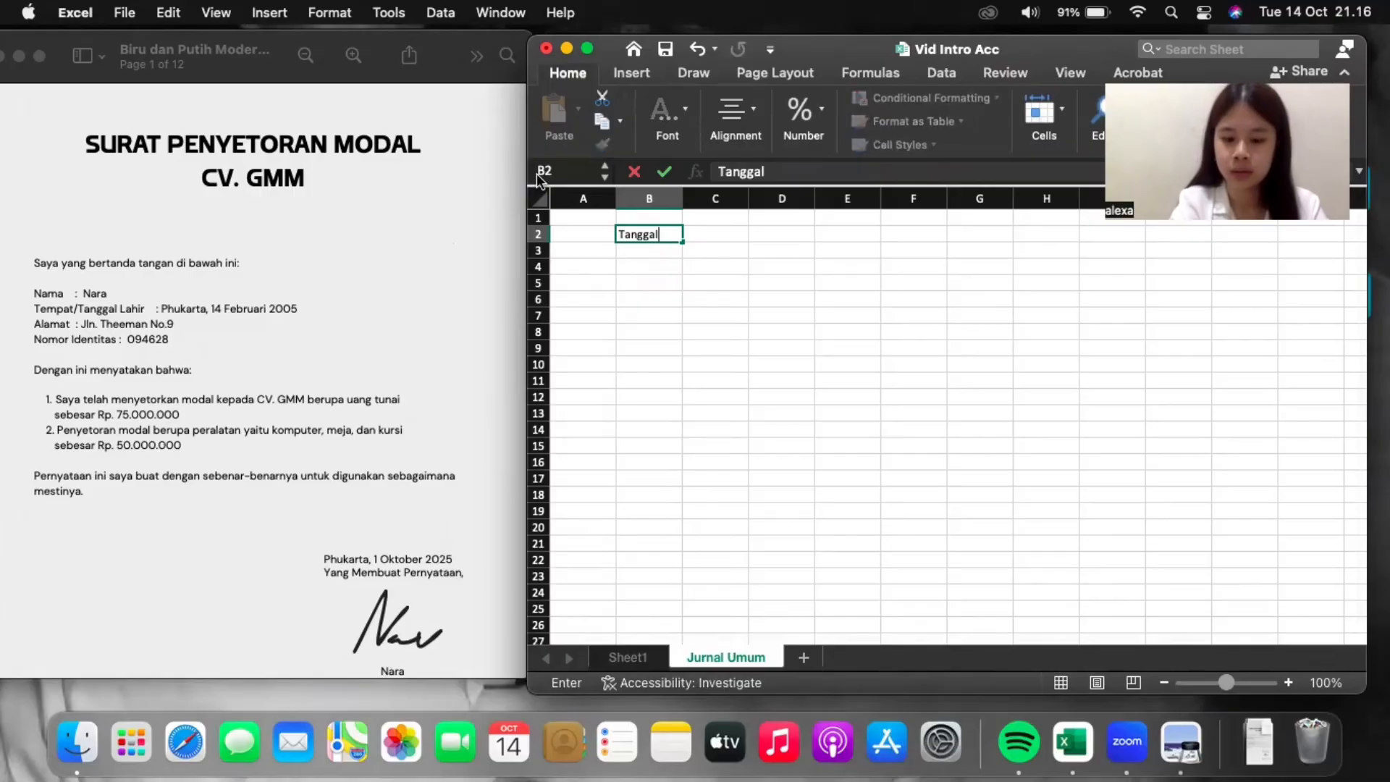
pyautogui.press('Tab')
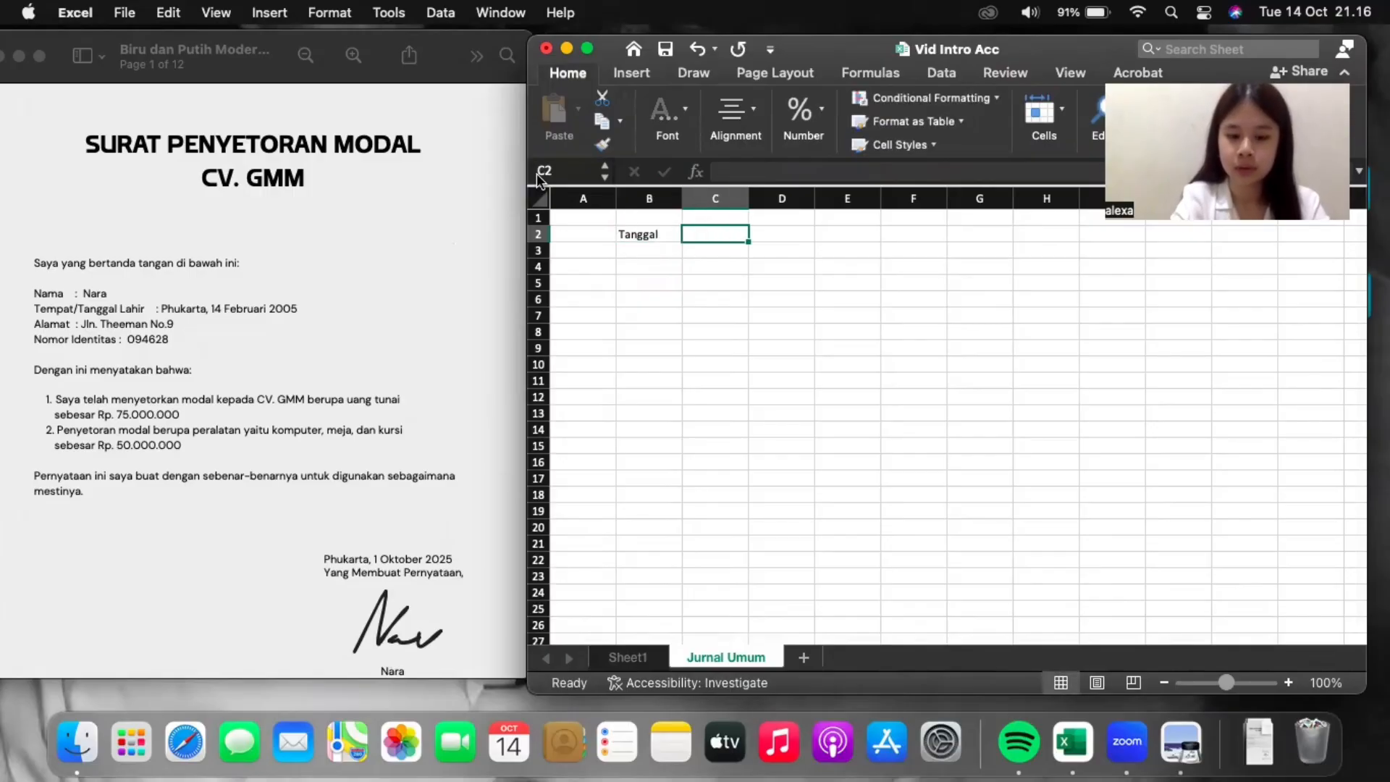
pyautogui.write('Ketere')
pyautogui.press('BackSpace')
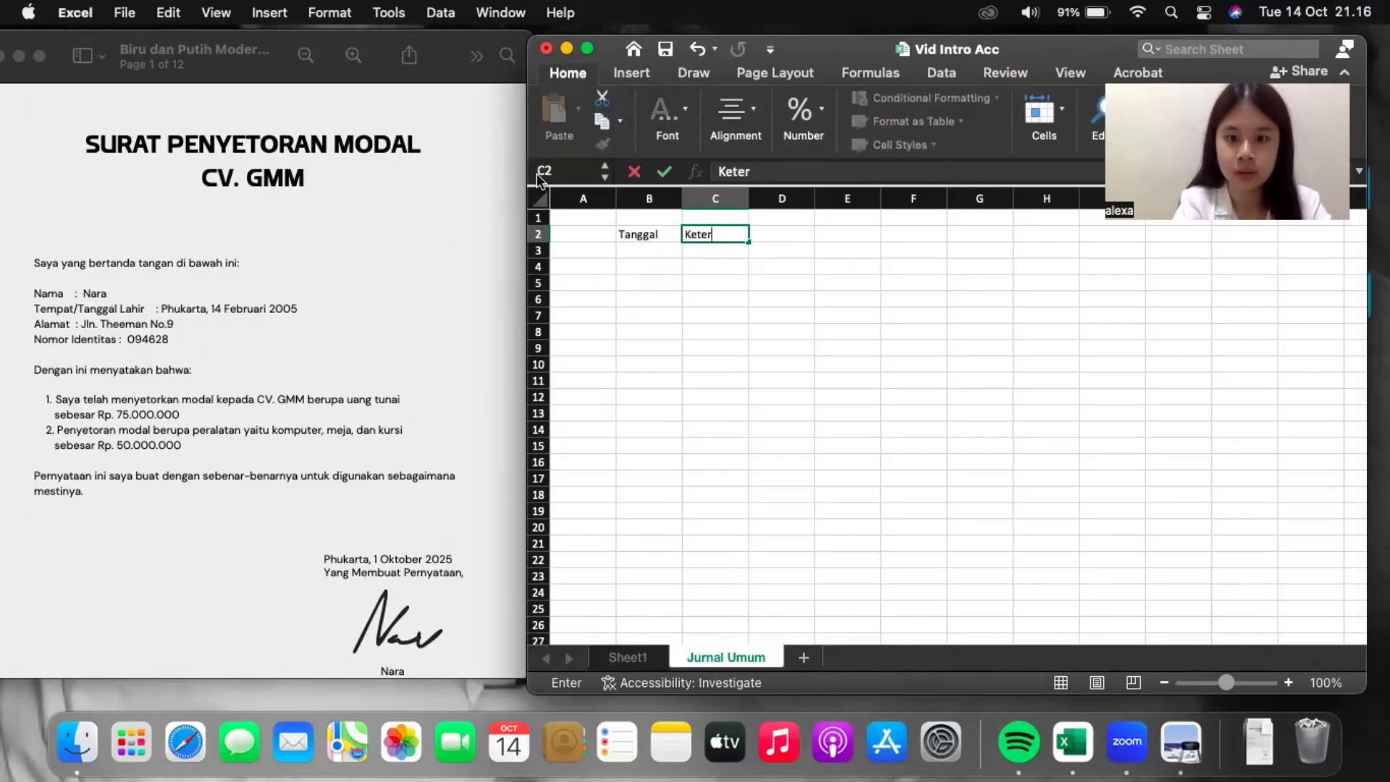
pyautogui.write('angan')
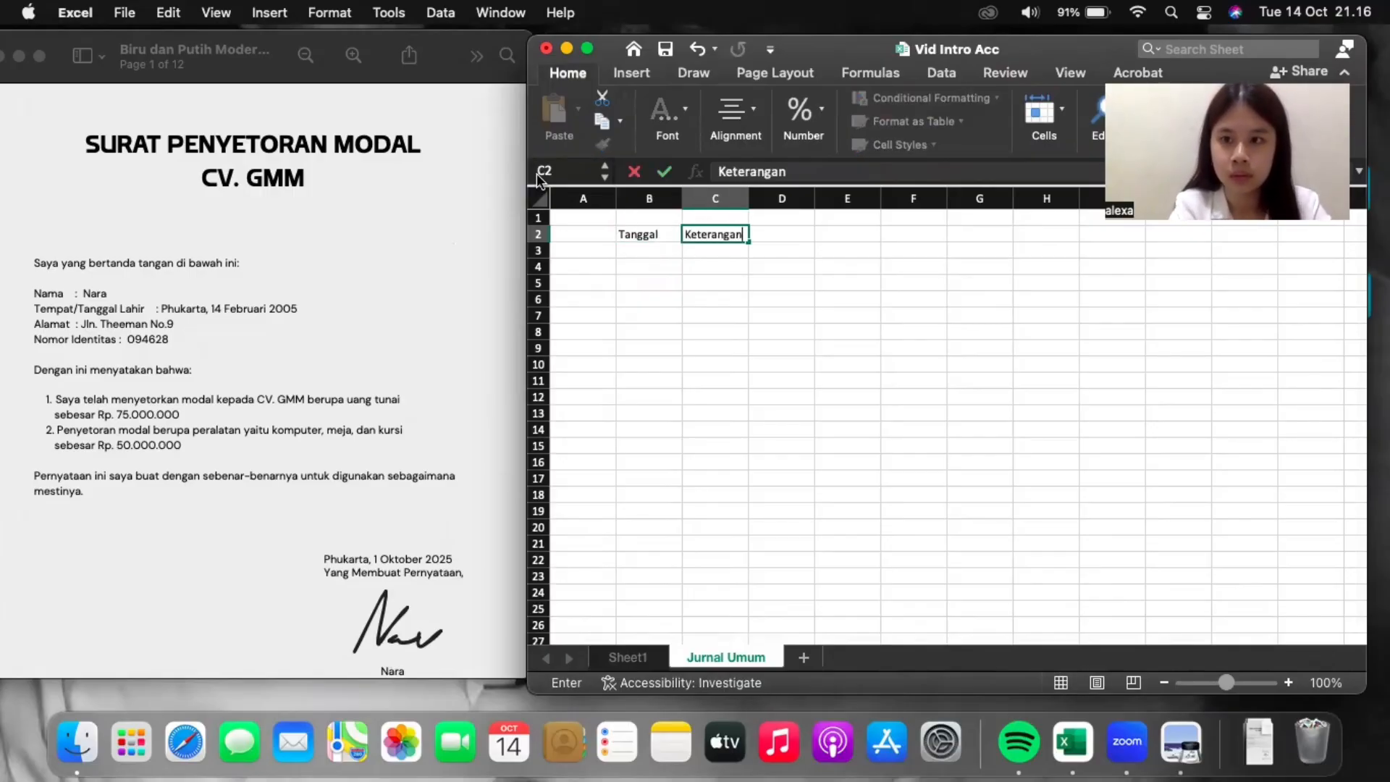
pyautogui.click(776, 232)
pyautogui.write('Debit')
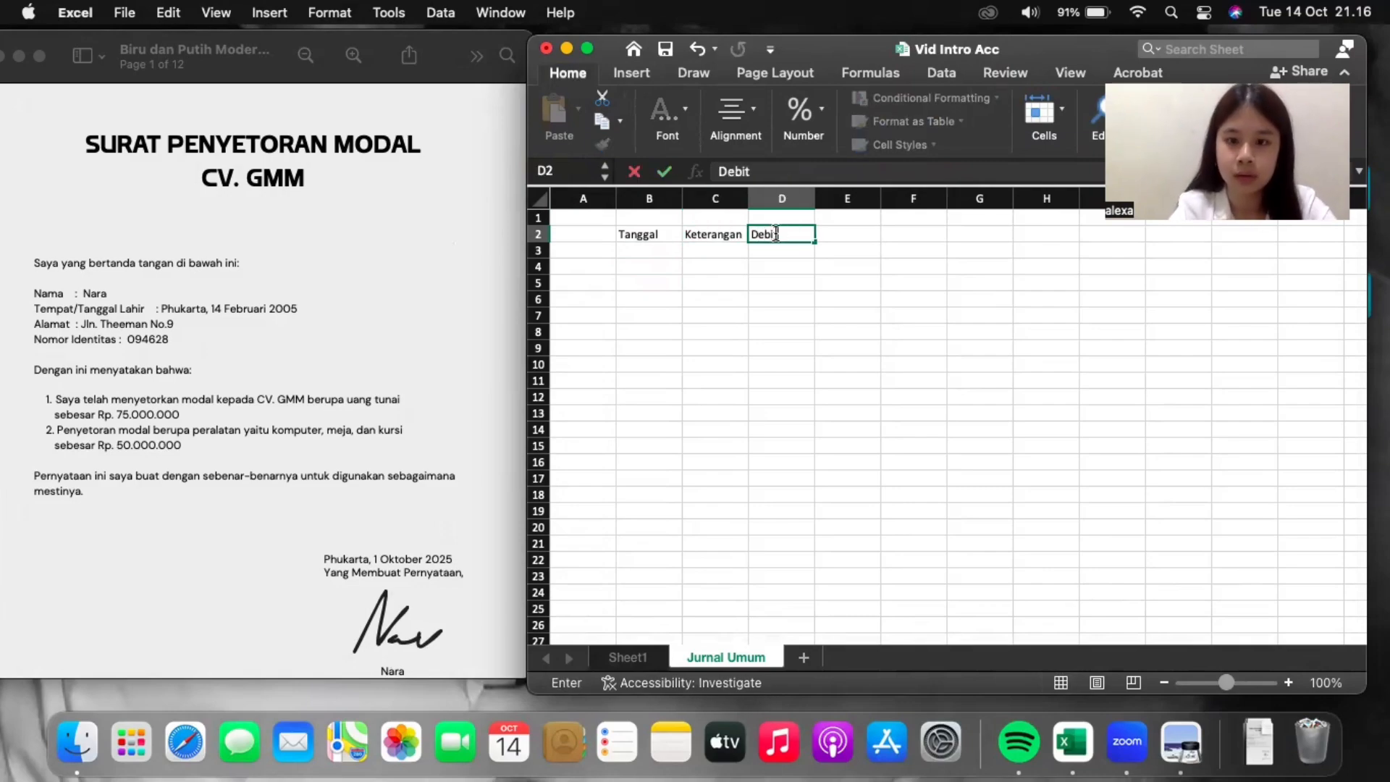
pyautogui.press('Tab')
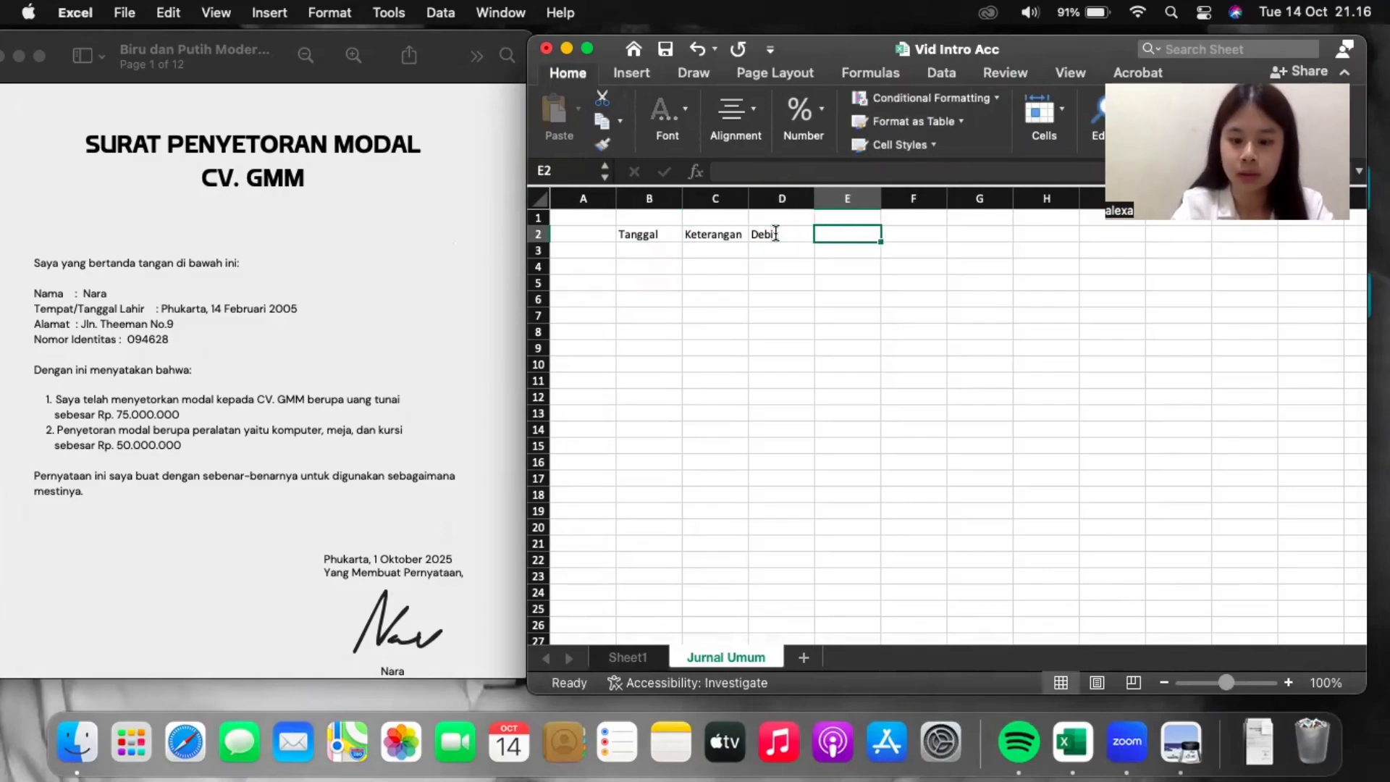
pyautogui.write('Krd')
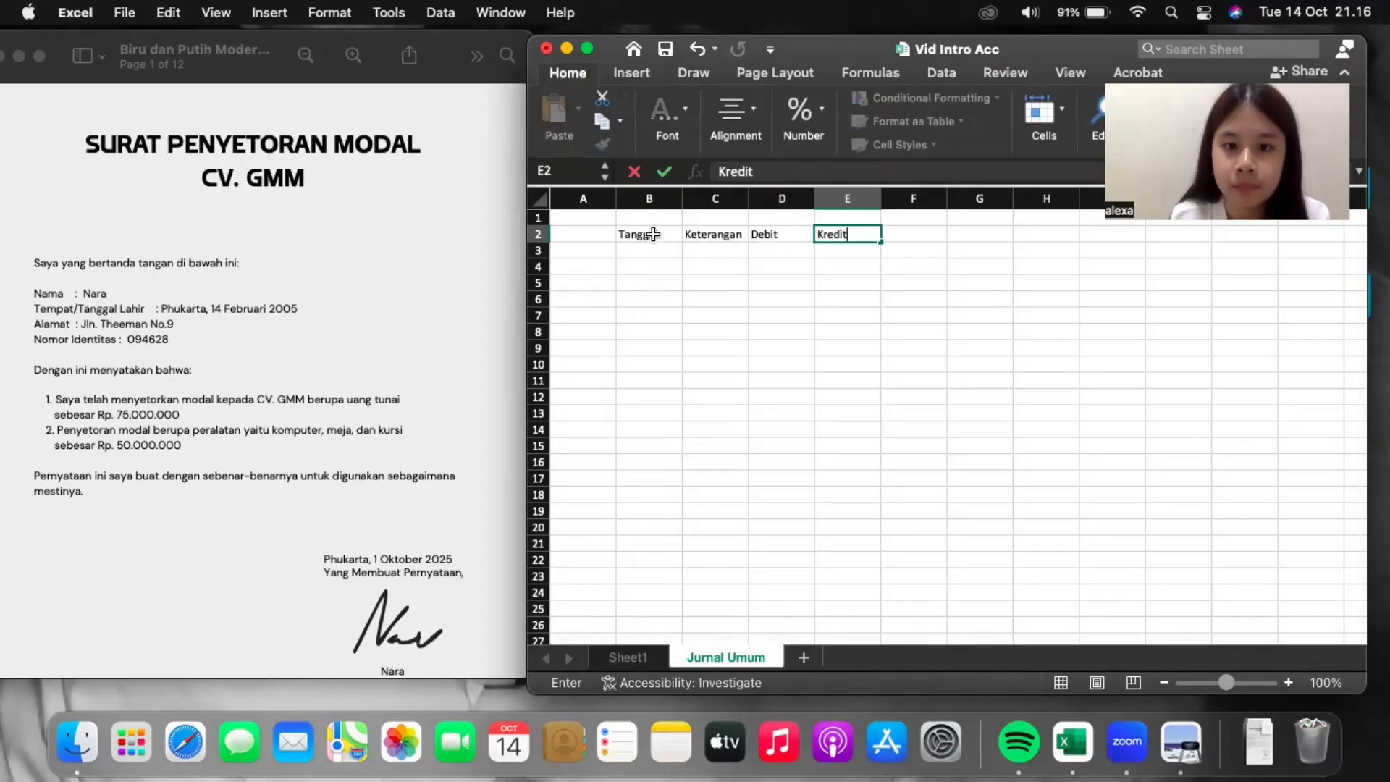
# Widen column C slightly and replace the header in cell C2 with Akun Debit.
pyautogui.moveTo(636, 232); pyautogui.dragTo(842, 234)
pyautogui.click(726, 233)
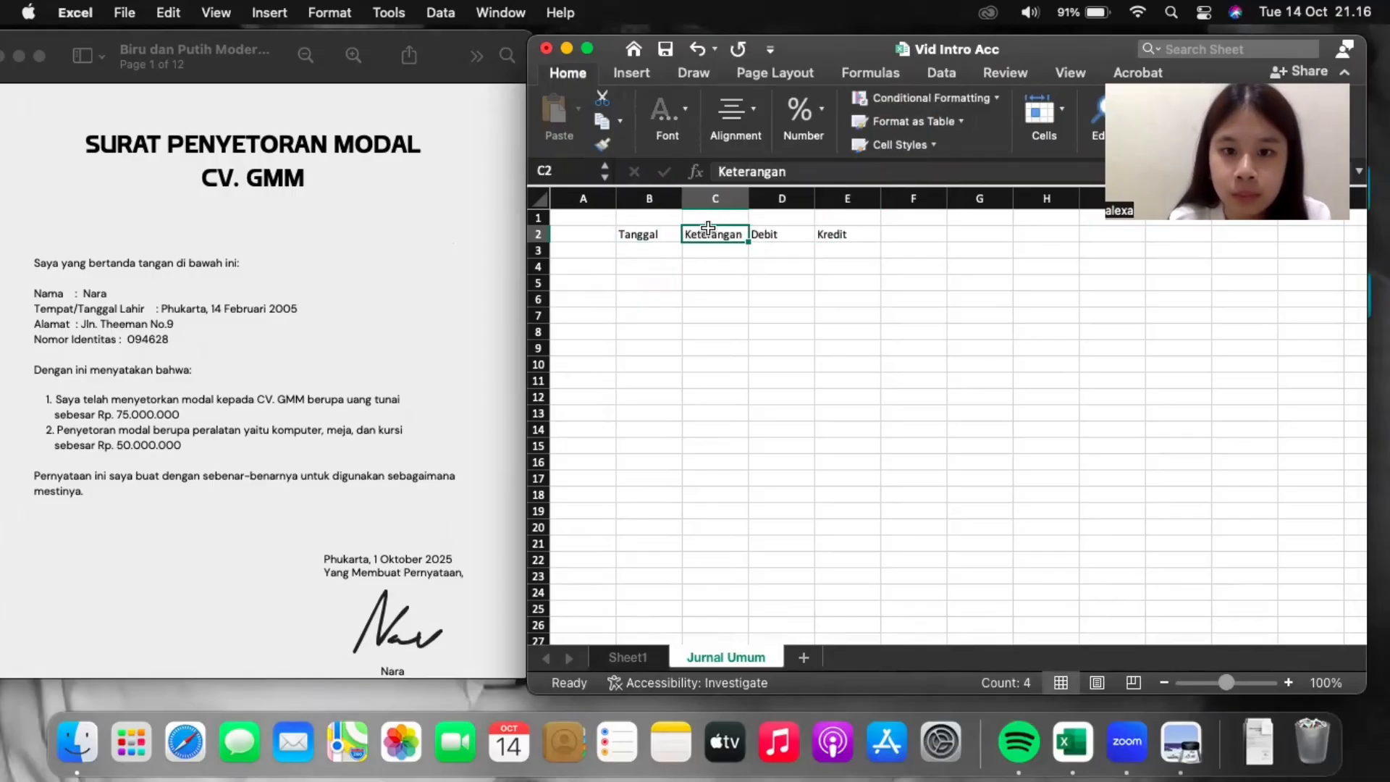
pyautogui.moveTo(742, 196)
pyautogui.mouseDown()
pyautogui.moveTo(812, 196)
pyautogui.moveTo(751, 197)
pyautogui.mouseUp()
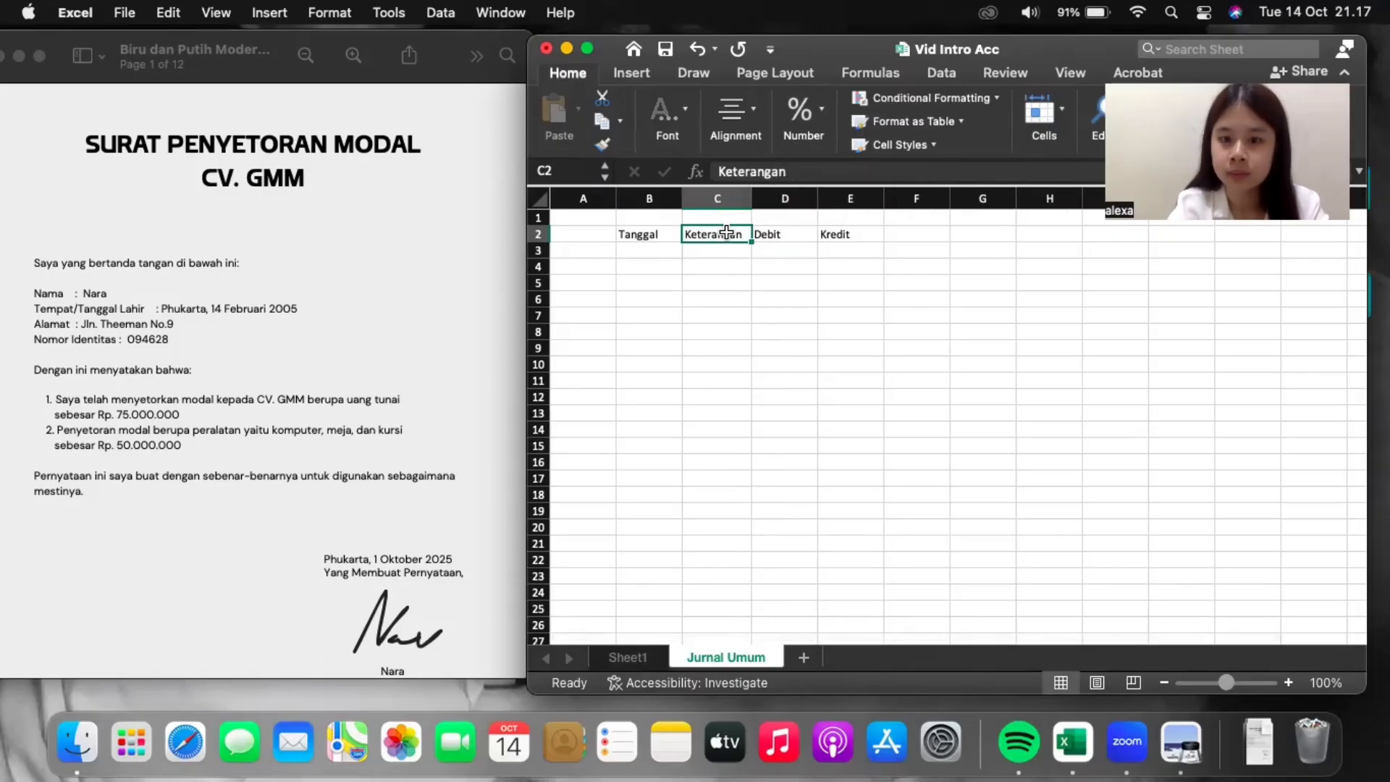
pyautogui.press('Delete')
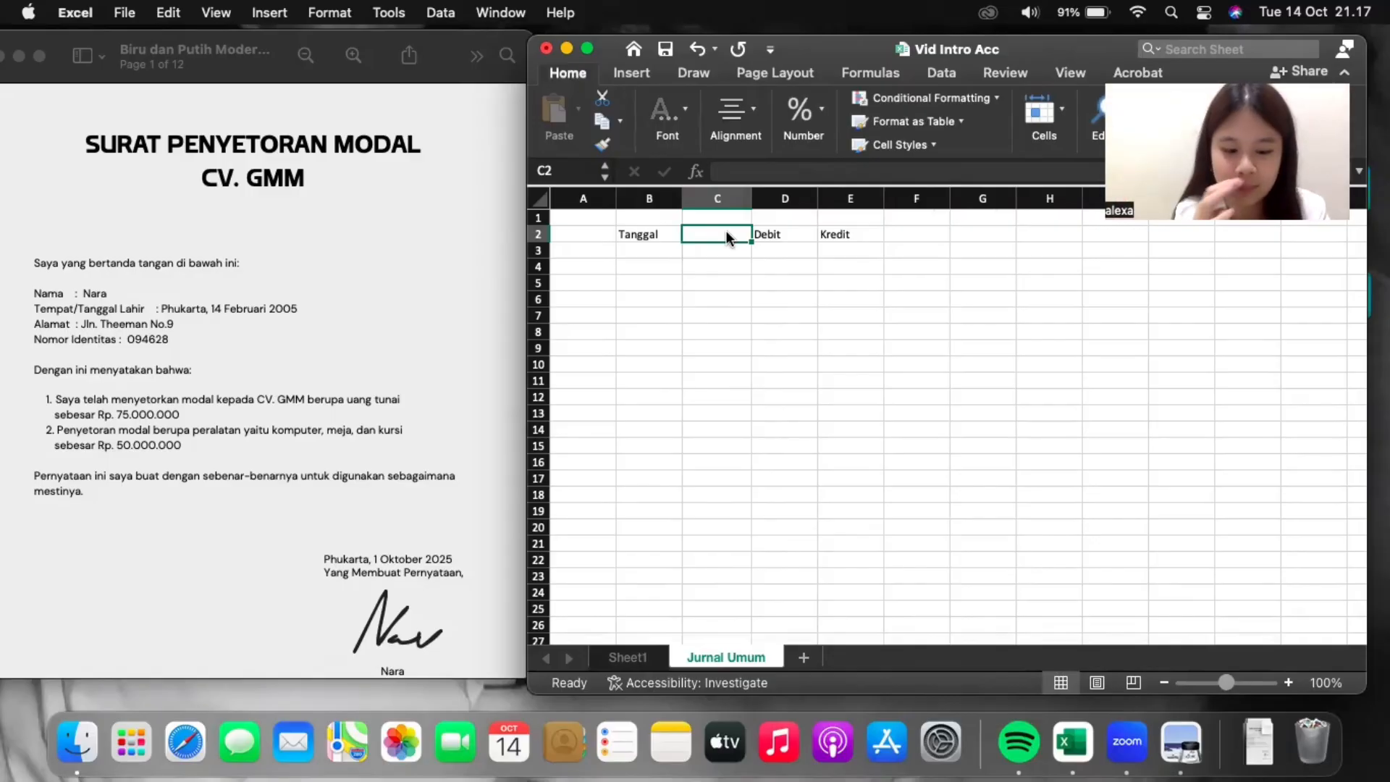
pyautogui.write('Aku De')
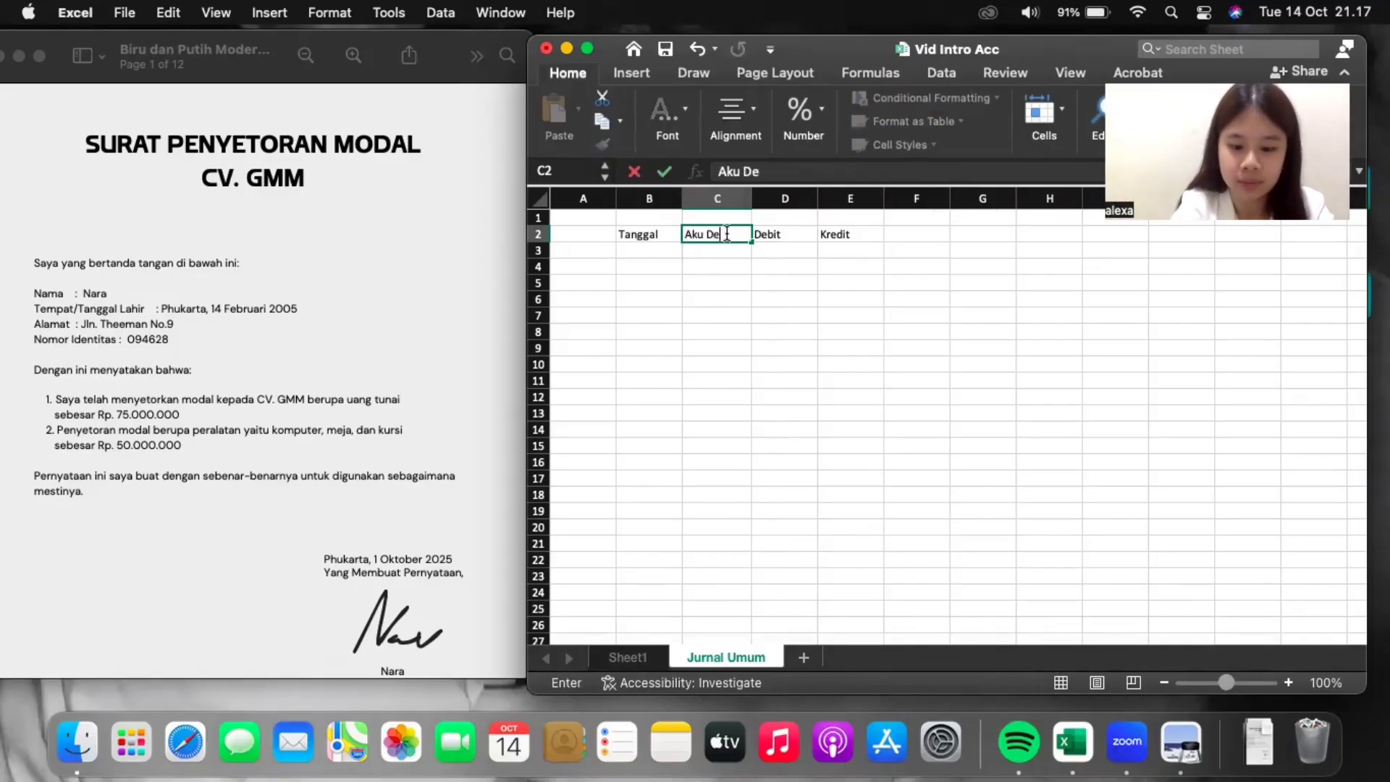
pyautogui.write('bit')
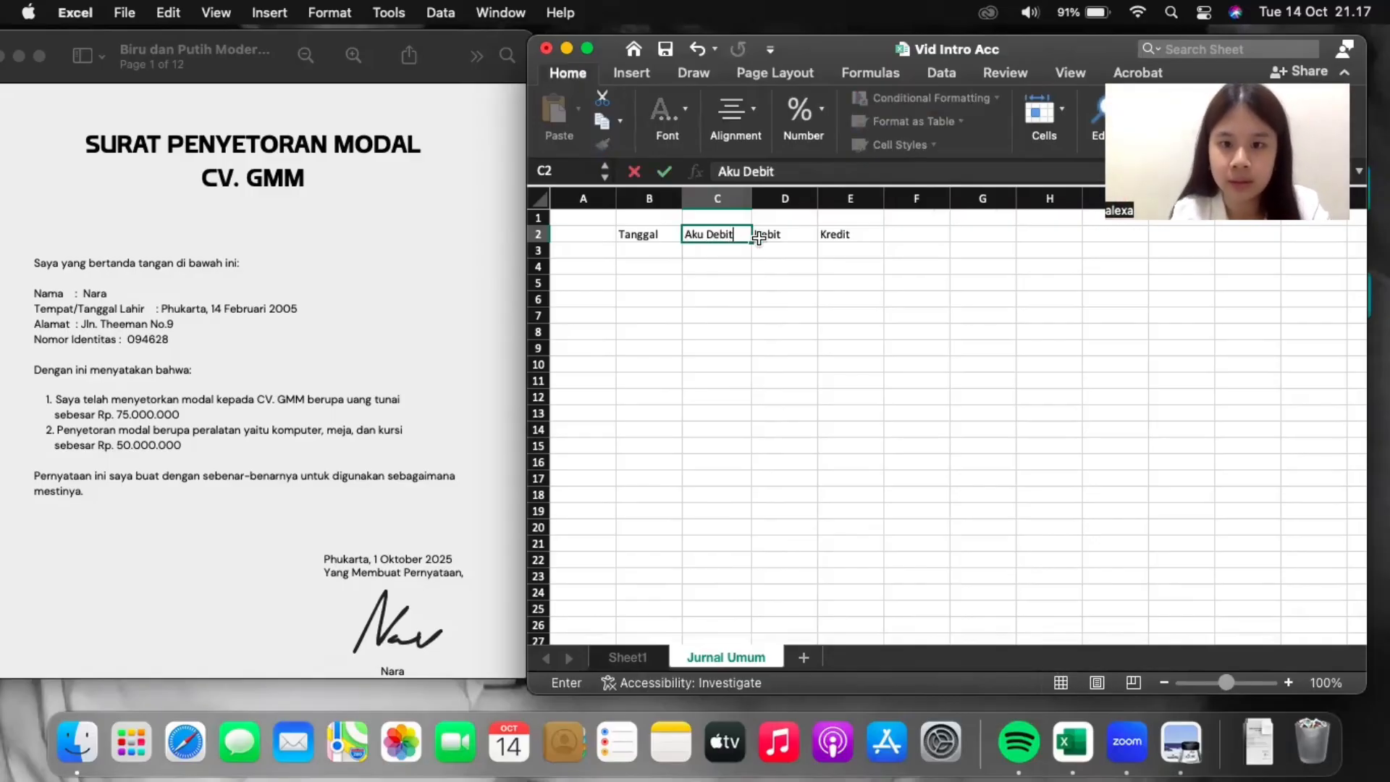
pyautogui.click(740, 170)
pyautogui.write('n')
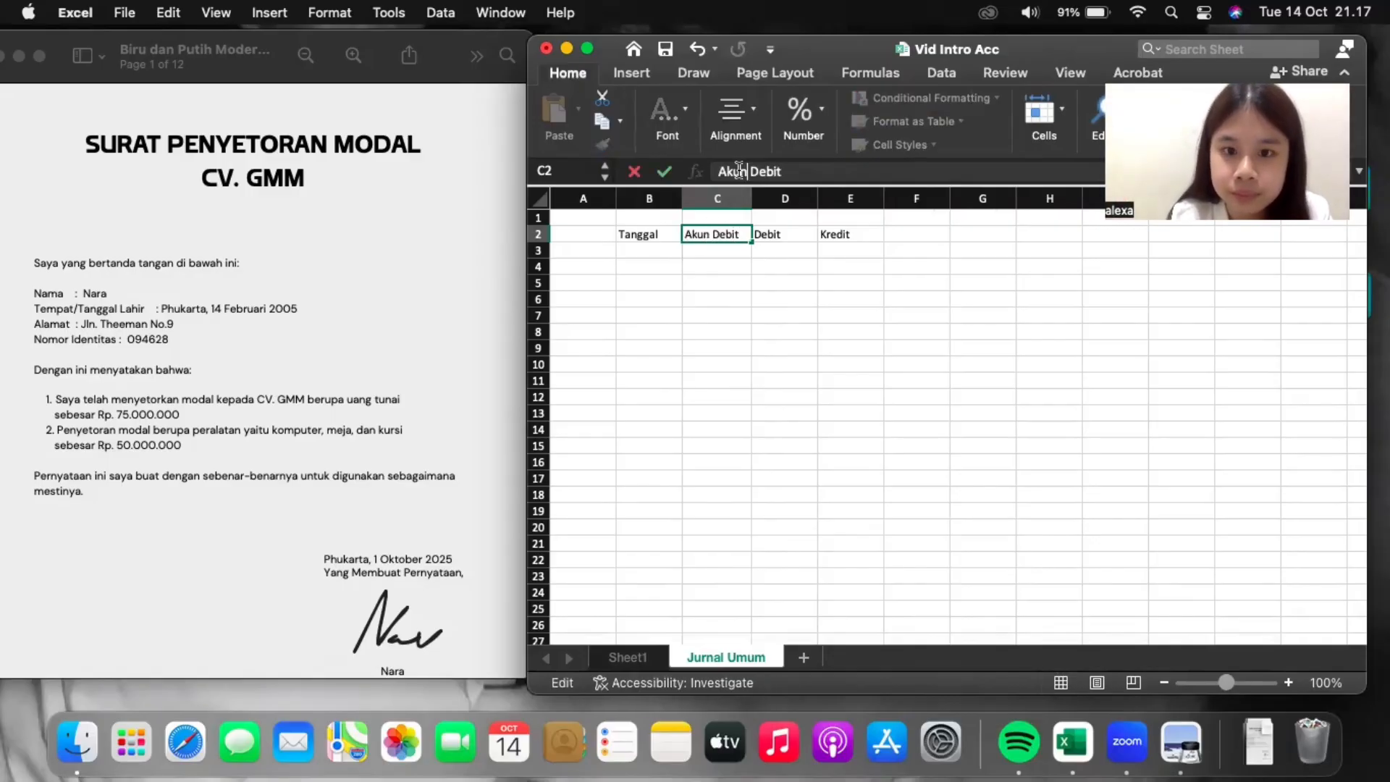
# Replace the header in cell D2 with Akun Kredit.
pyautogui.click(773, 231)
pyautogui.click(747, 170)
pyautogui.press('BackSpace')
pyautogui.press('BackSpace')
pyautogui.press('BackSpace')
pyautogui.press('BackSpace')
pyautogui.press('BackSpace')
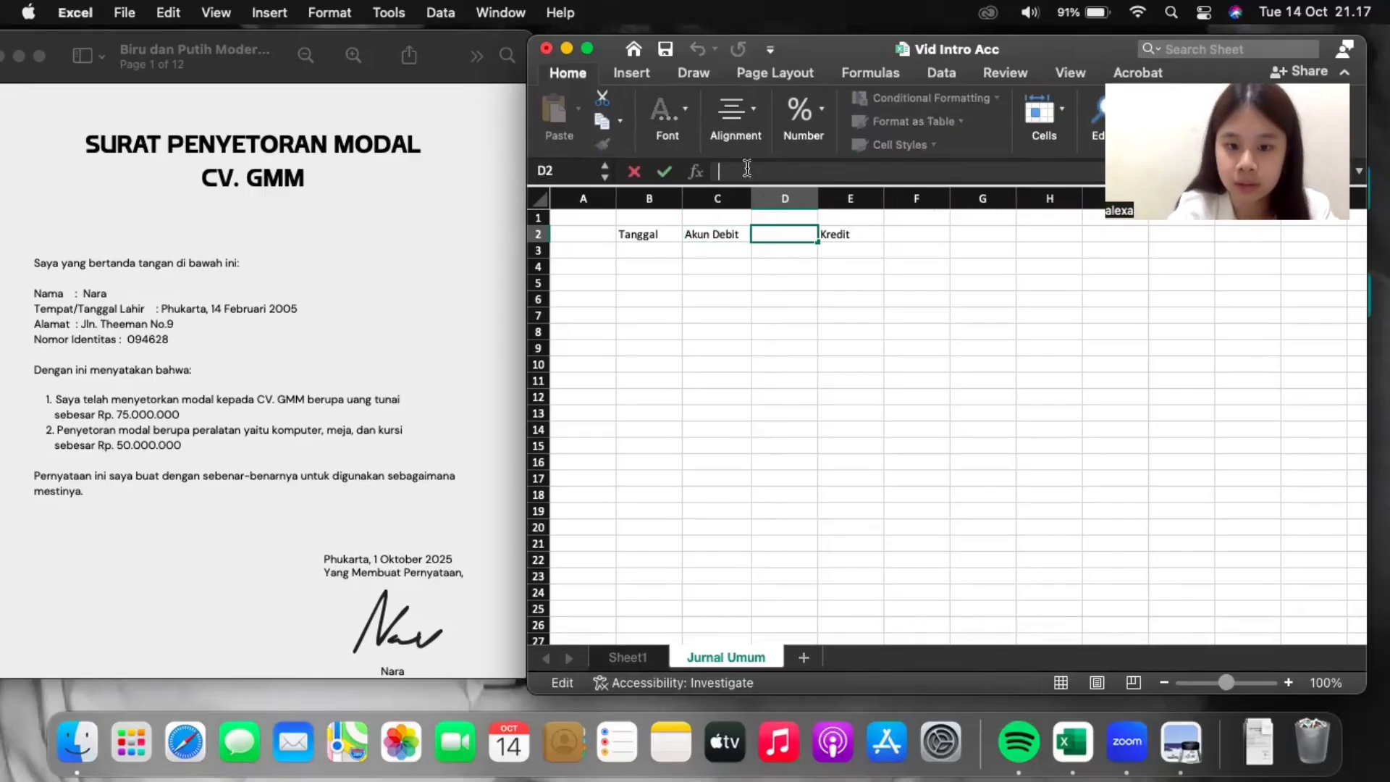
pyautogui.write('Akun Kredit')
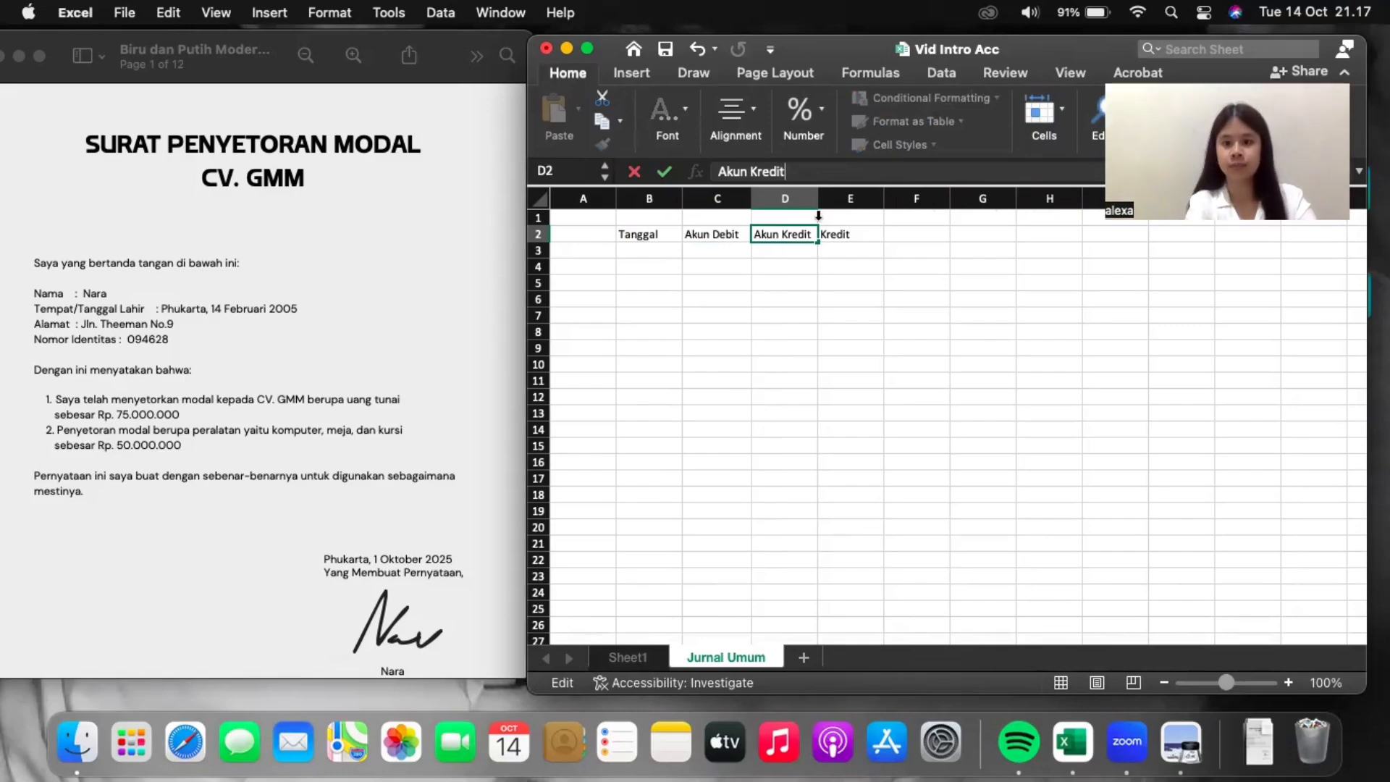
# Enter the header Debit in cell E2 and Kredit in cell F2.
pyautogui.click(836, 237)
pyautogui.write('De')
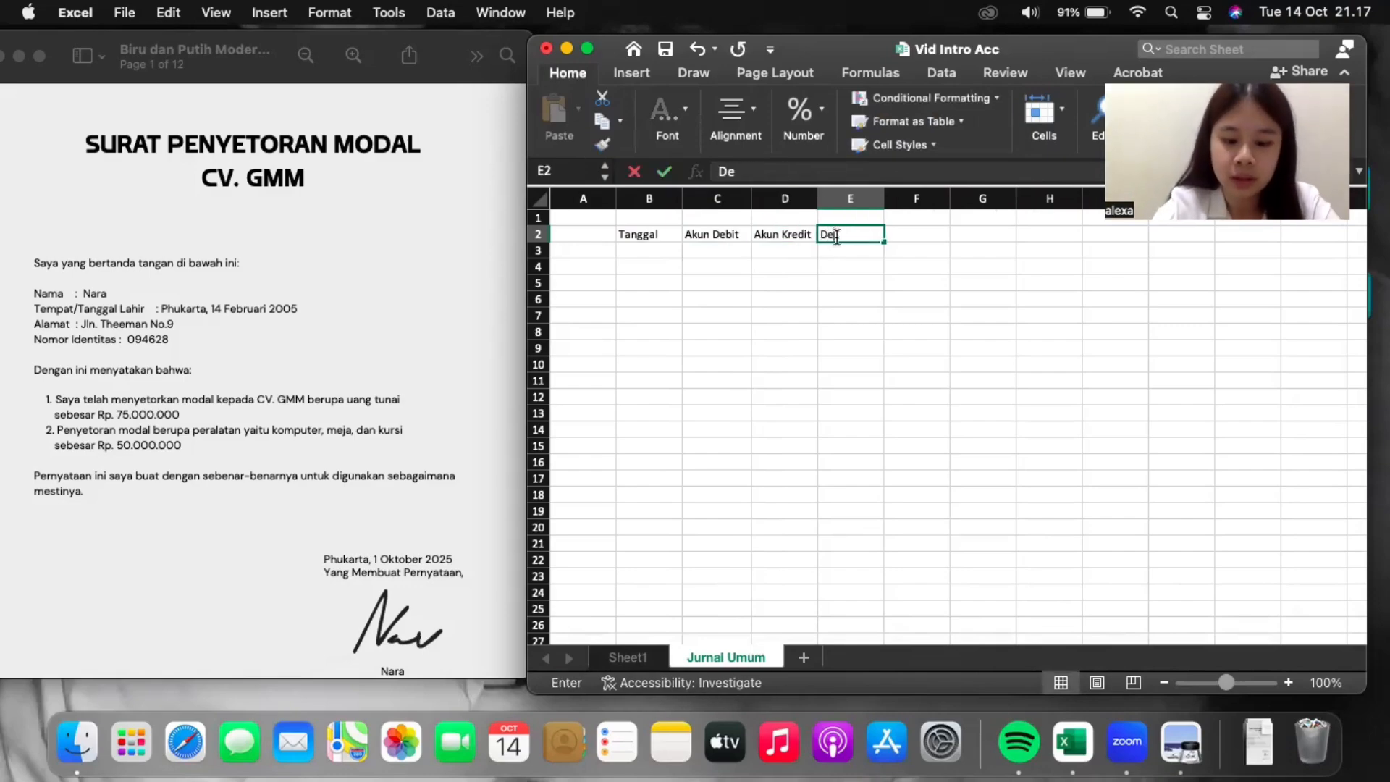
pyautogui.write('bit')
pyautogui.press('Tab')
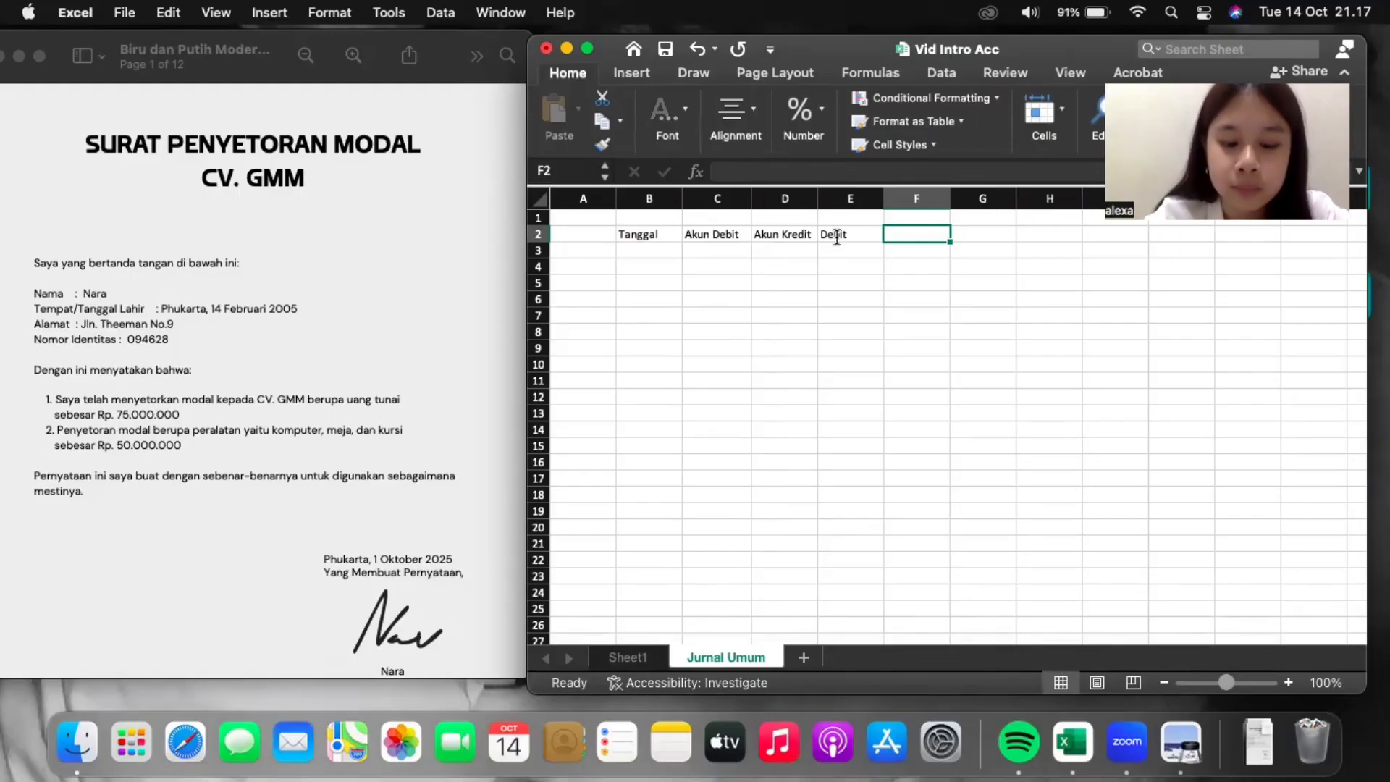
pyautogui.write('Kredit')
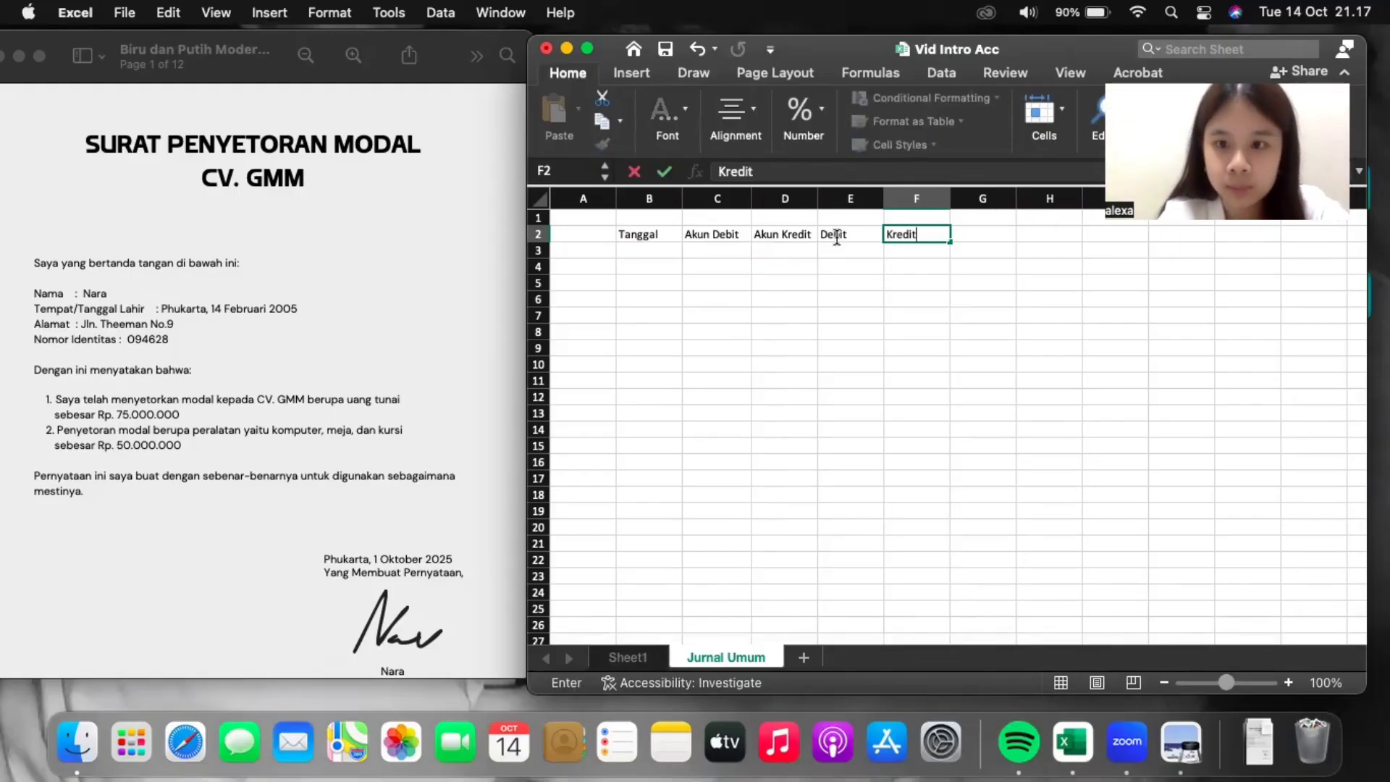
pyautogui.press('Tab')
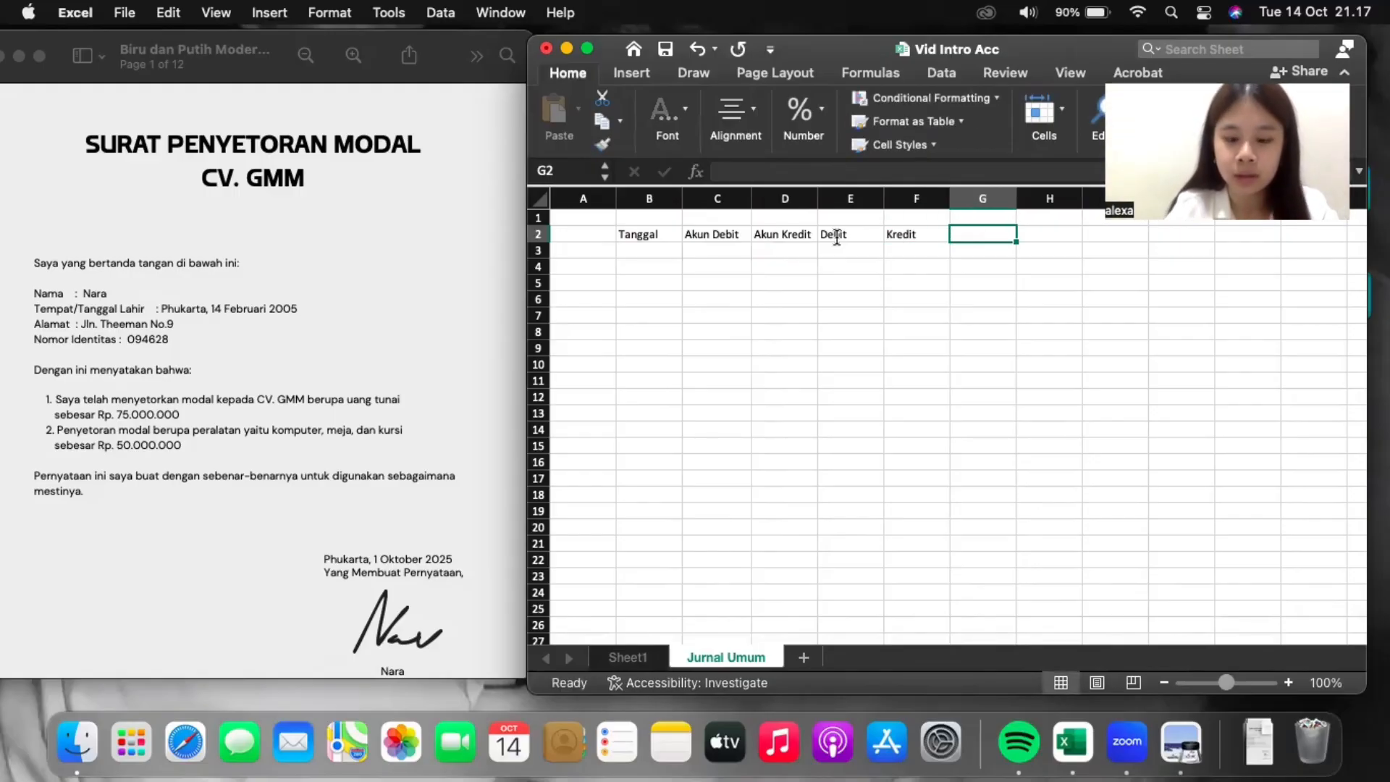
# Enter the header Keterangan in cell G2 and Akun in cell H2.
pyautogui.write('Aku')
pyautogui.press('BackSpace')
pyautogui.press('BackSpace')
pyautogui.press('BackSpace')
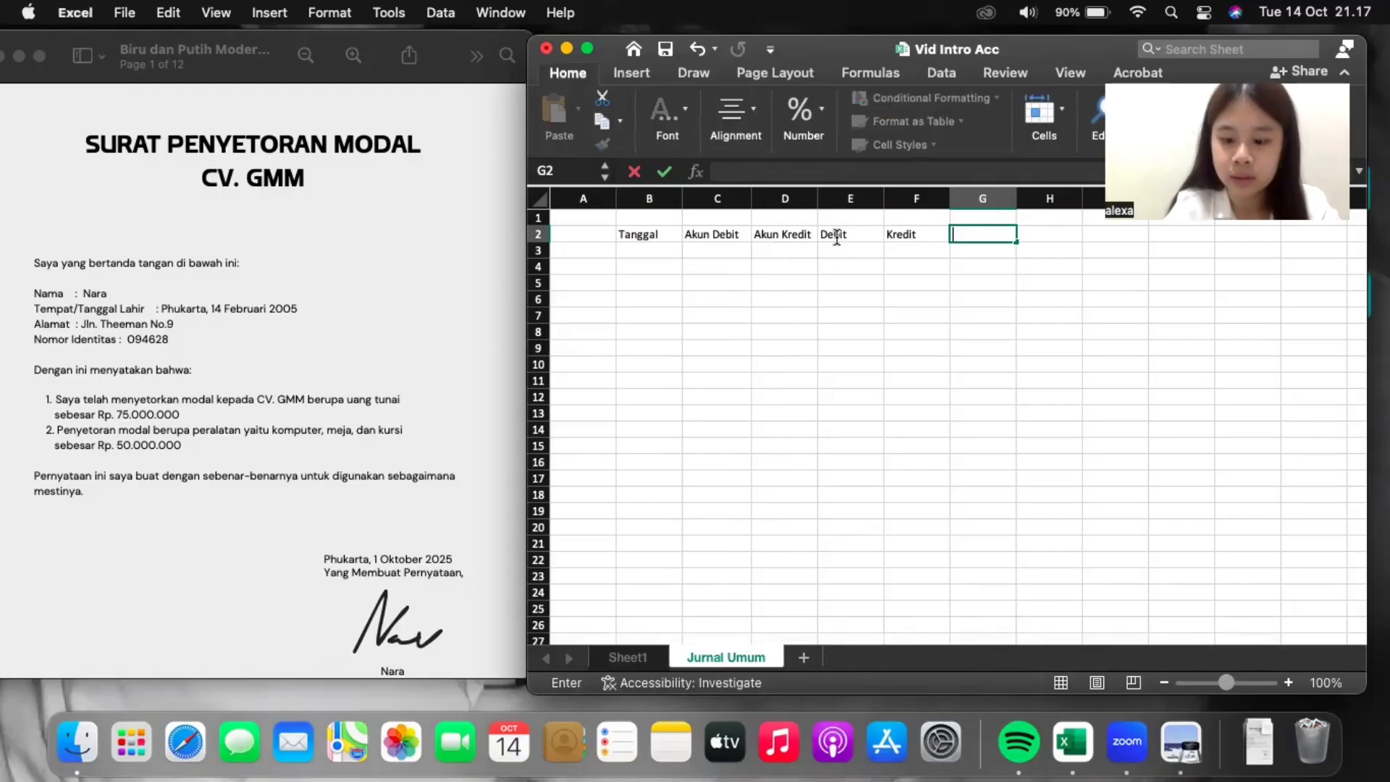
pyautogui.write('Keter')
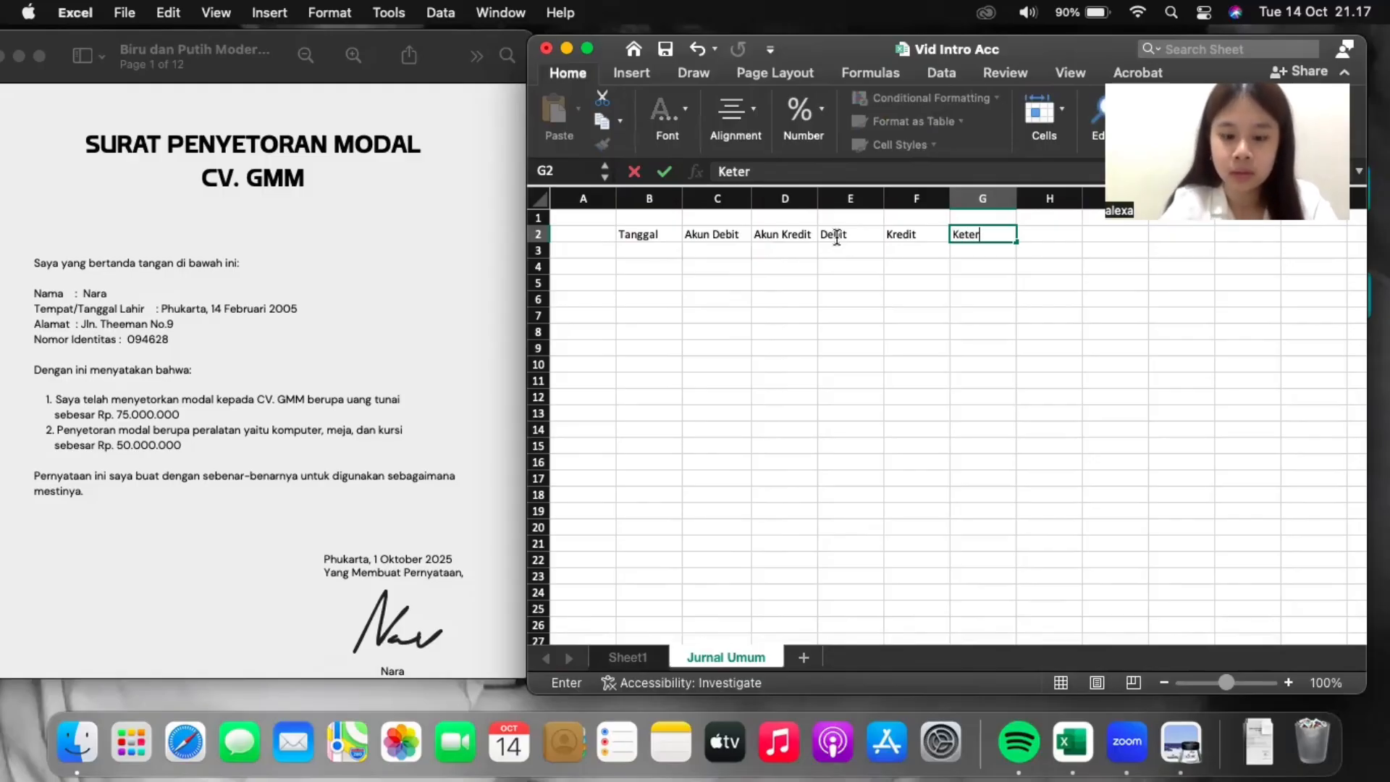
pyautogui.write('angan')
pyautogui.press('Tab')
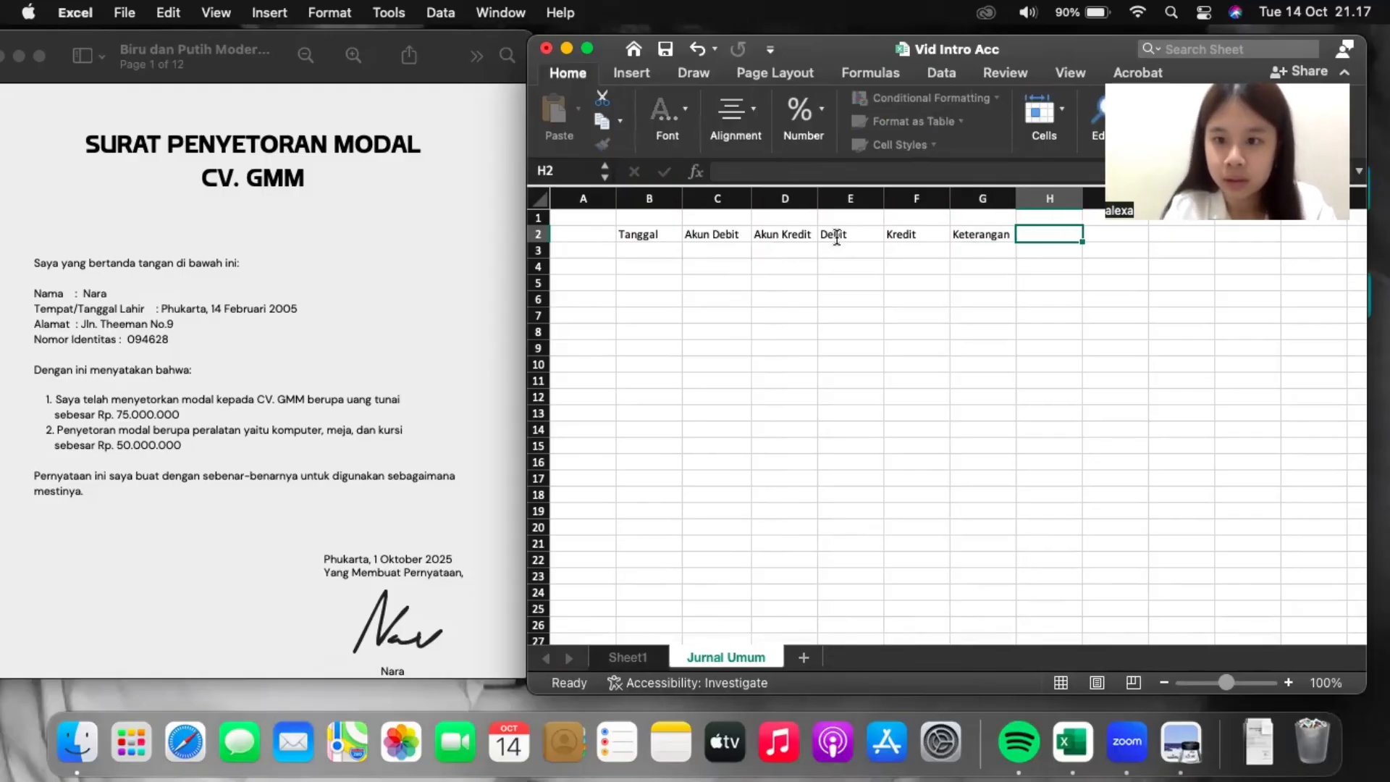
pyautogui.write('Akun')
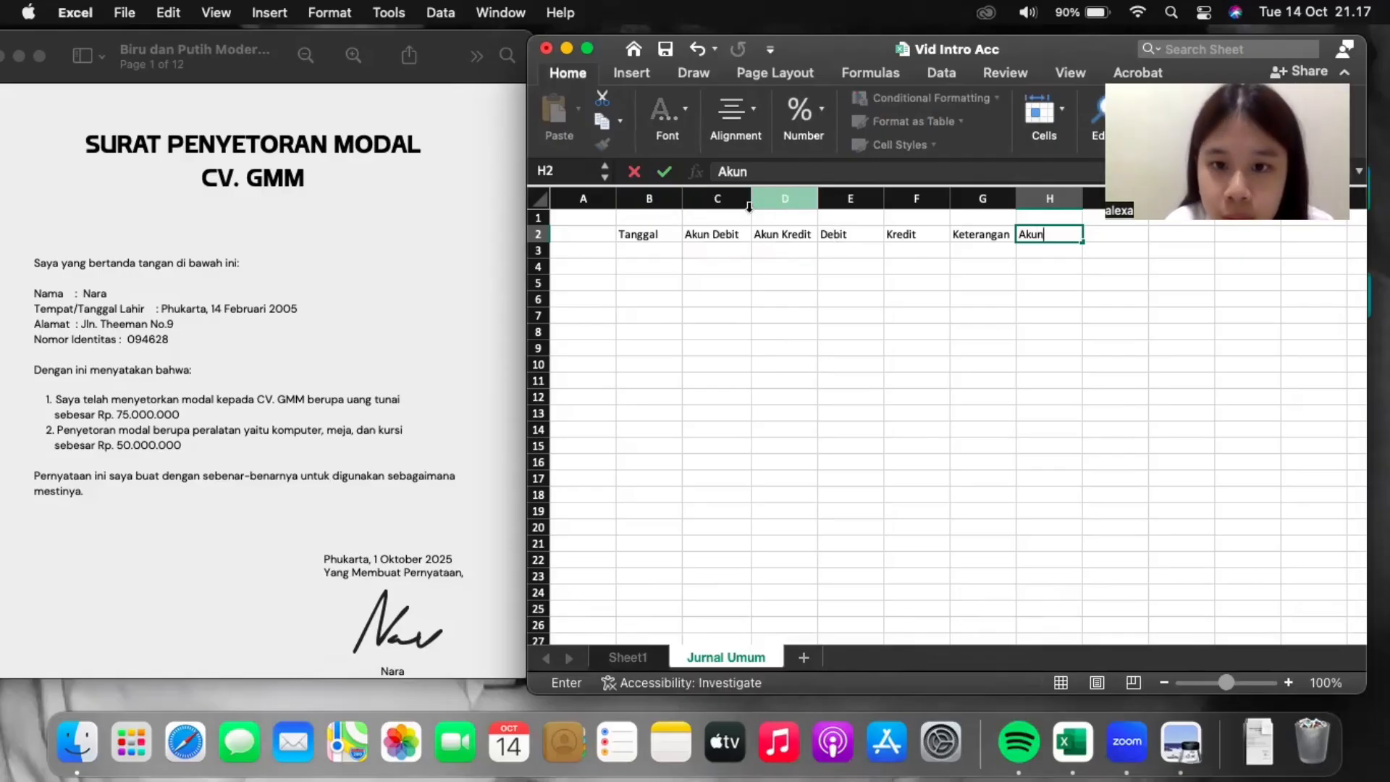
# Widen columns C to G, from Akun Debit to Keterangan, to make room for the journal entries.
pyautogui.click(769, 272)
pyautogui.moveTo(750, 205); pyautogui.dragTo(1085, 200)
pyautogui.hscroll(2, 988, 289)
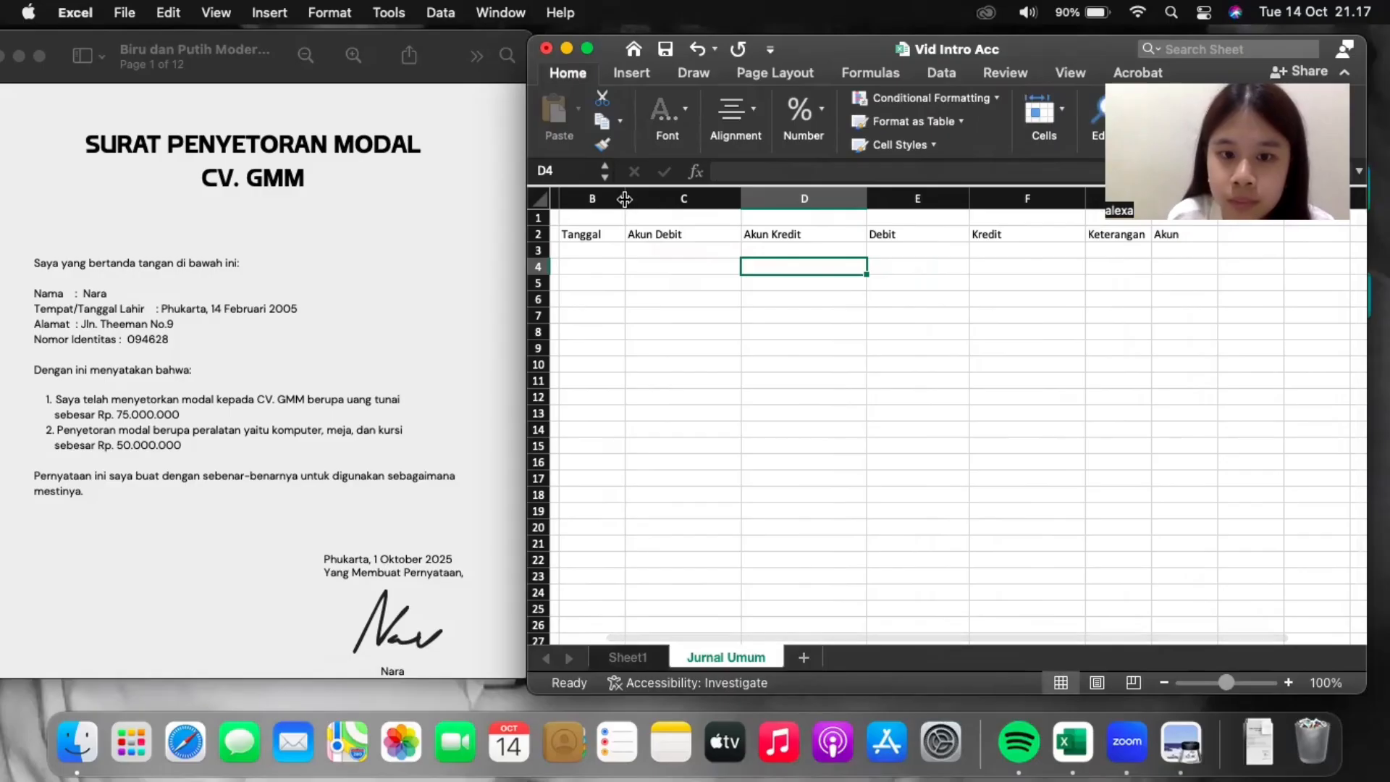
pyautogui.hscroll(3, 763, 280)
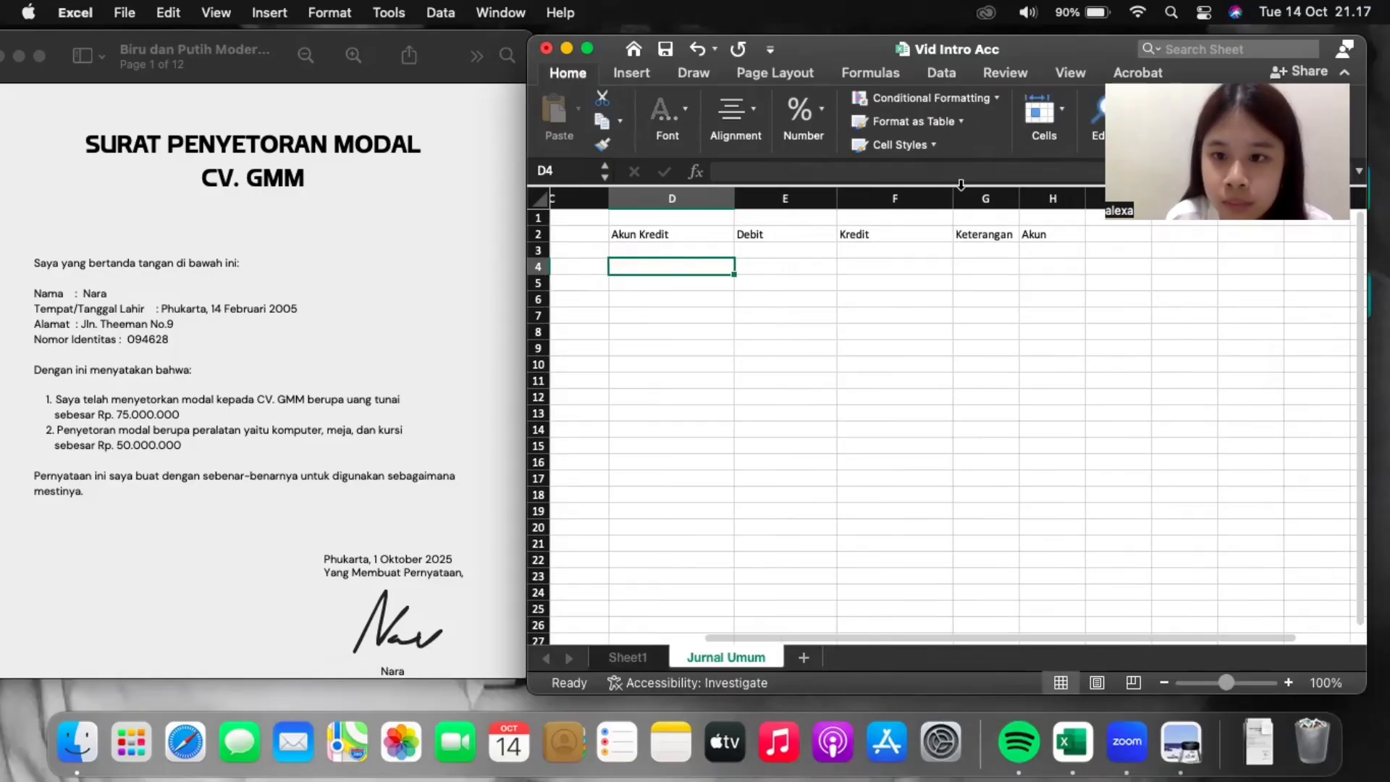
pyautogui.moveTo(1019, 199); pyautogui.dragTo(1057, 200)
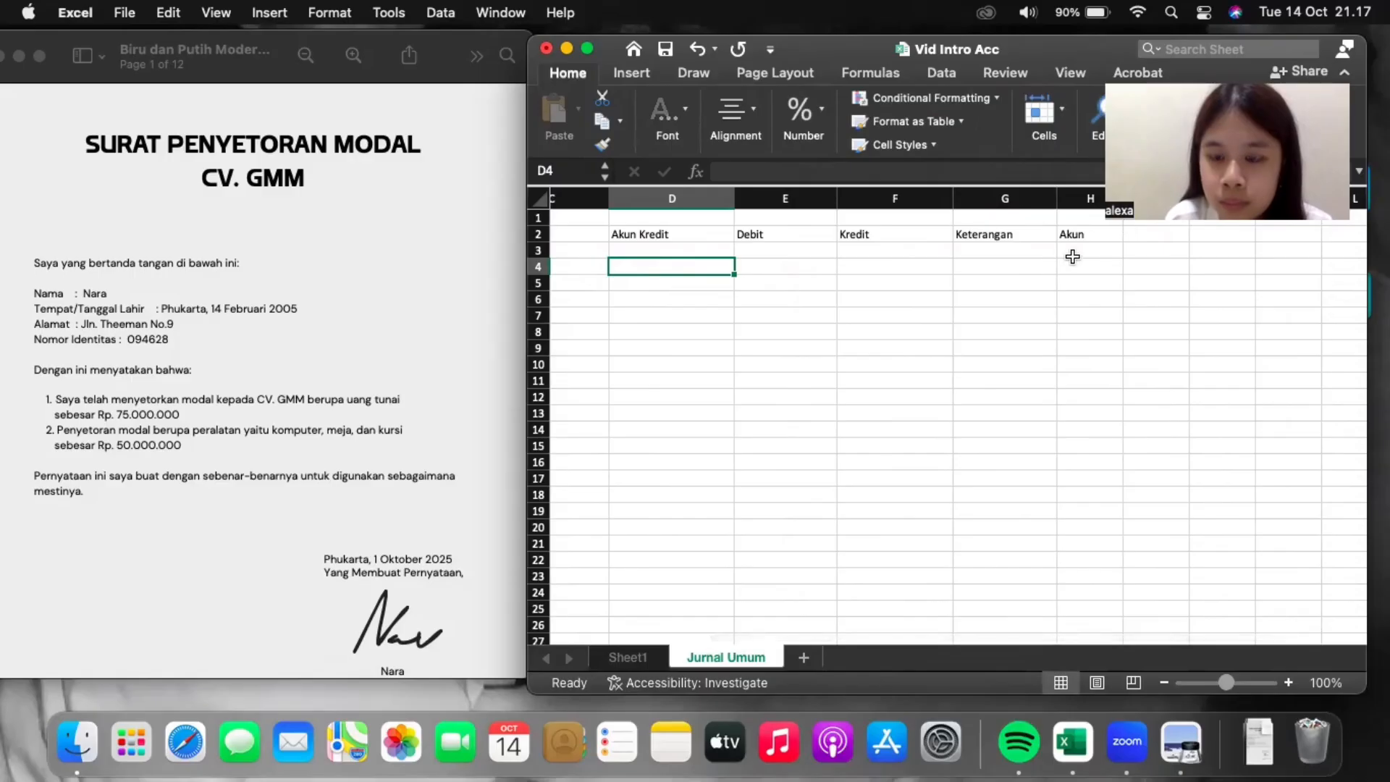
# Widen column H, the Akun column, to match the other journal columns.
pyautogui.hscroll(2, 1072, 256)
pyautogui.moveTo(942, 199); pyautogui.dragTo(1077, 199)
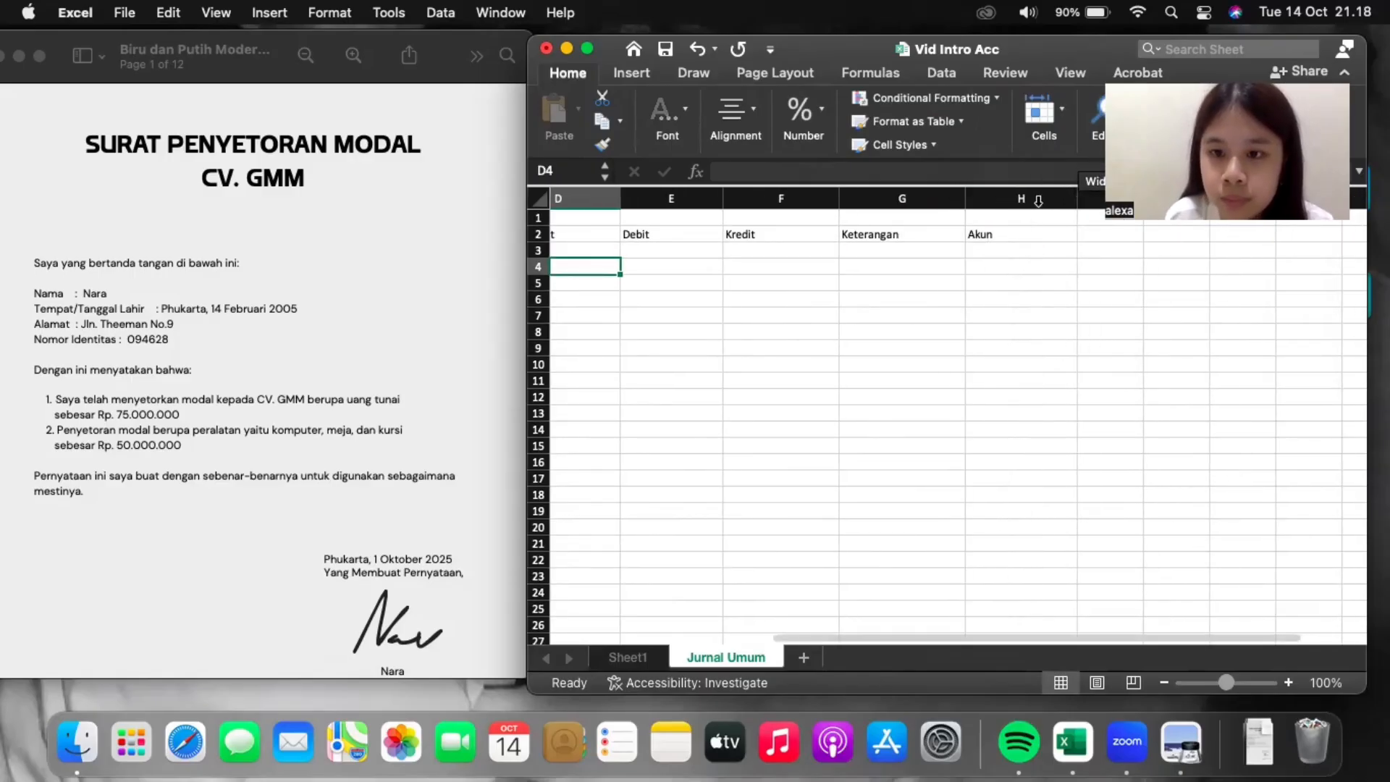
# Apply All Borders to the journal table range B2:H45, from Tanggal to Akun.
pyautogui.hscroll(-5, 782, 232)
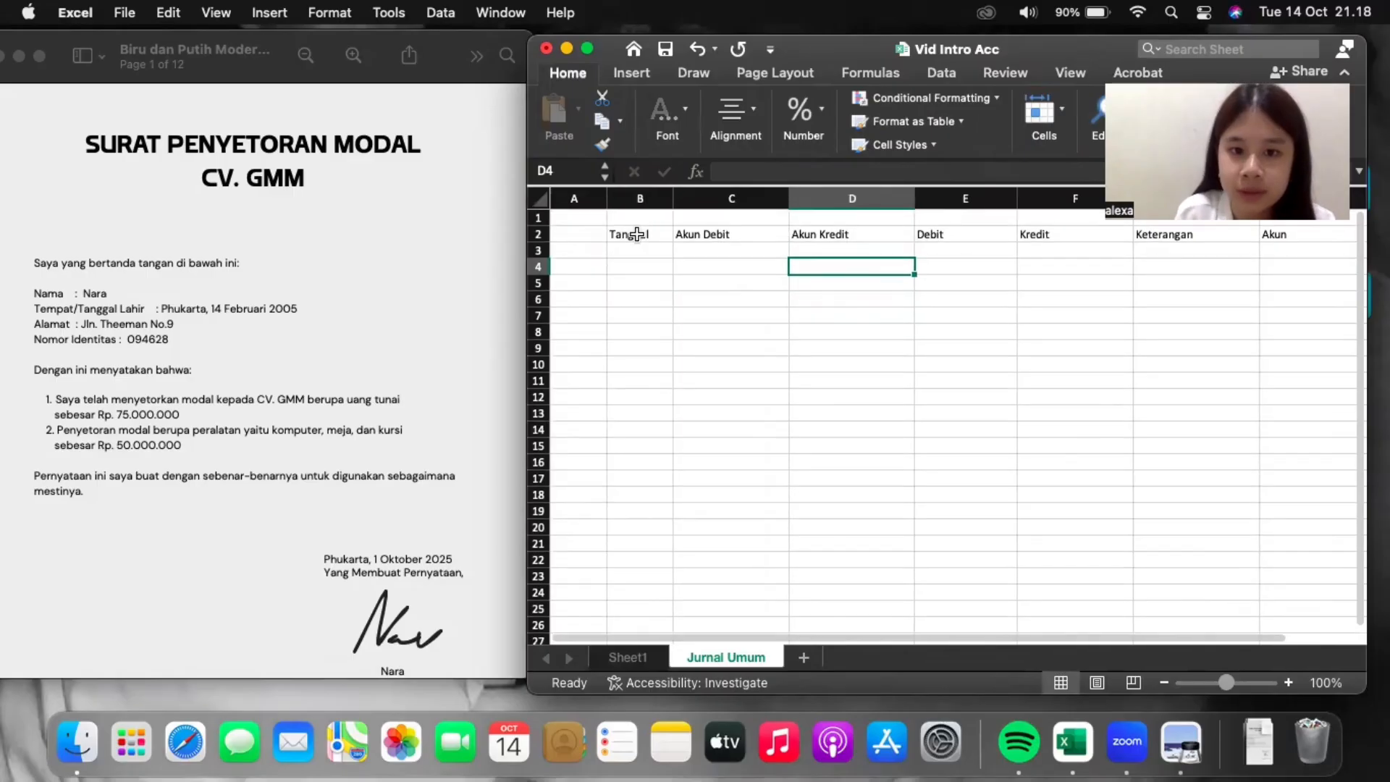
pyautogui.moveTo(637, 234); pyautogui.dragTo(1309, 599)
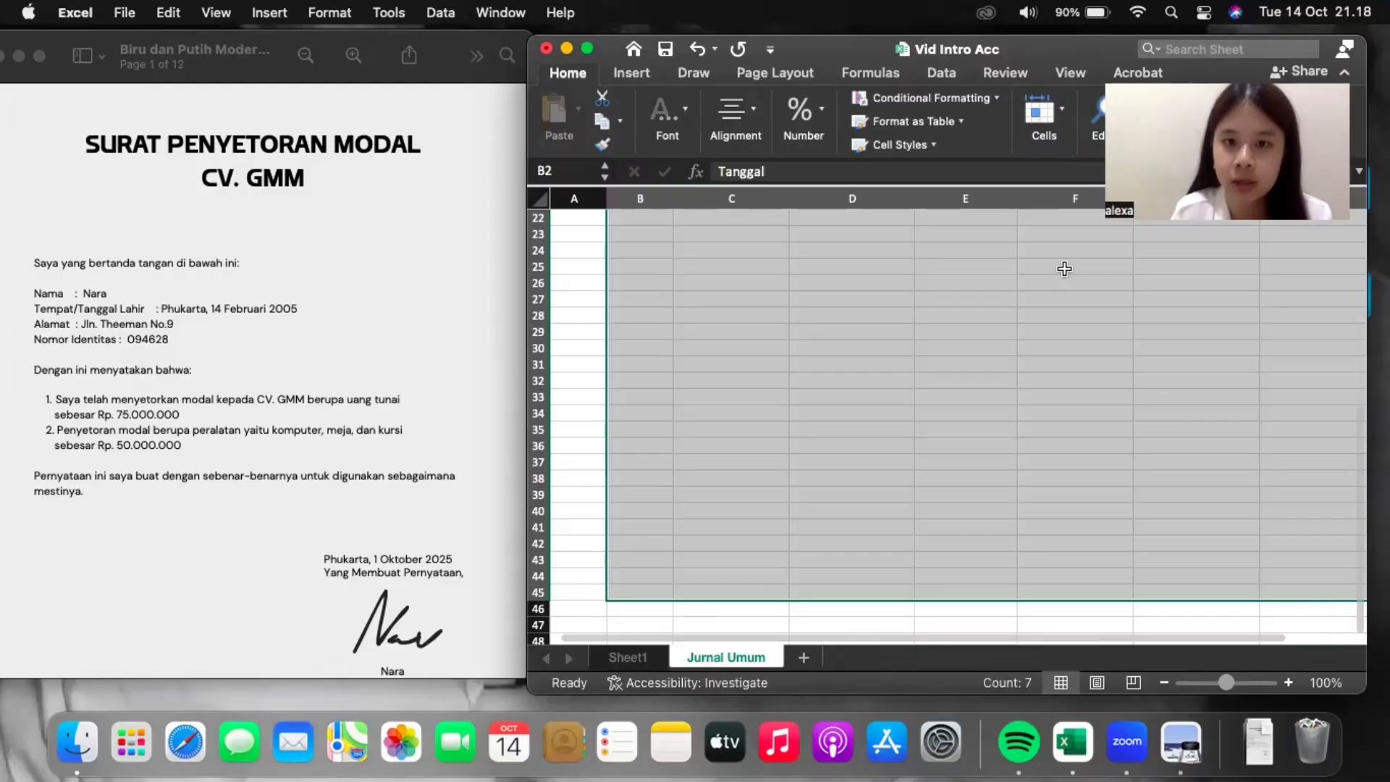
pyautogui.click(734, 108)
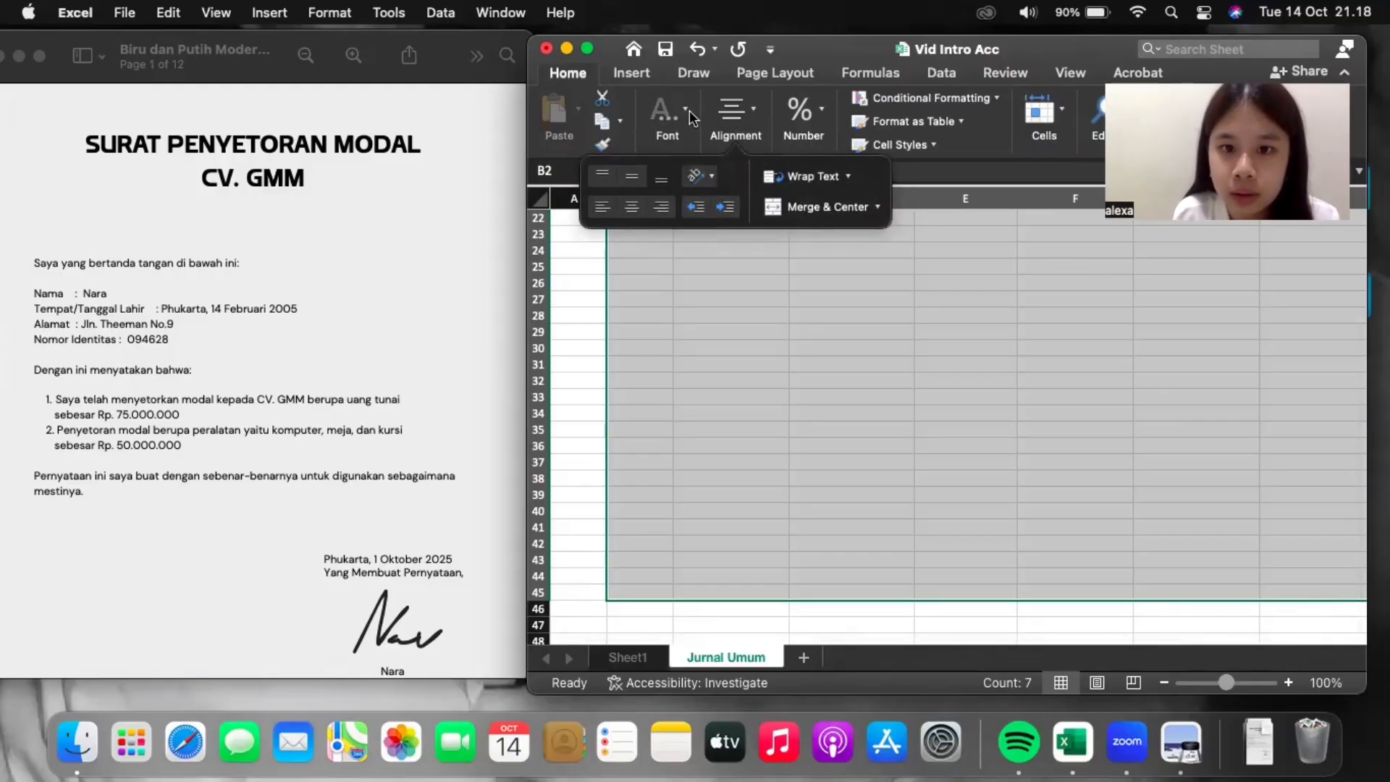
pyautogui.click(687, 114)
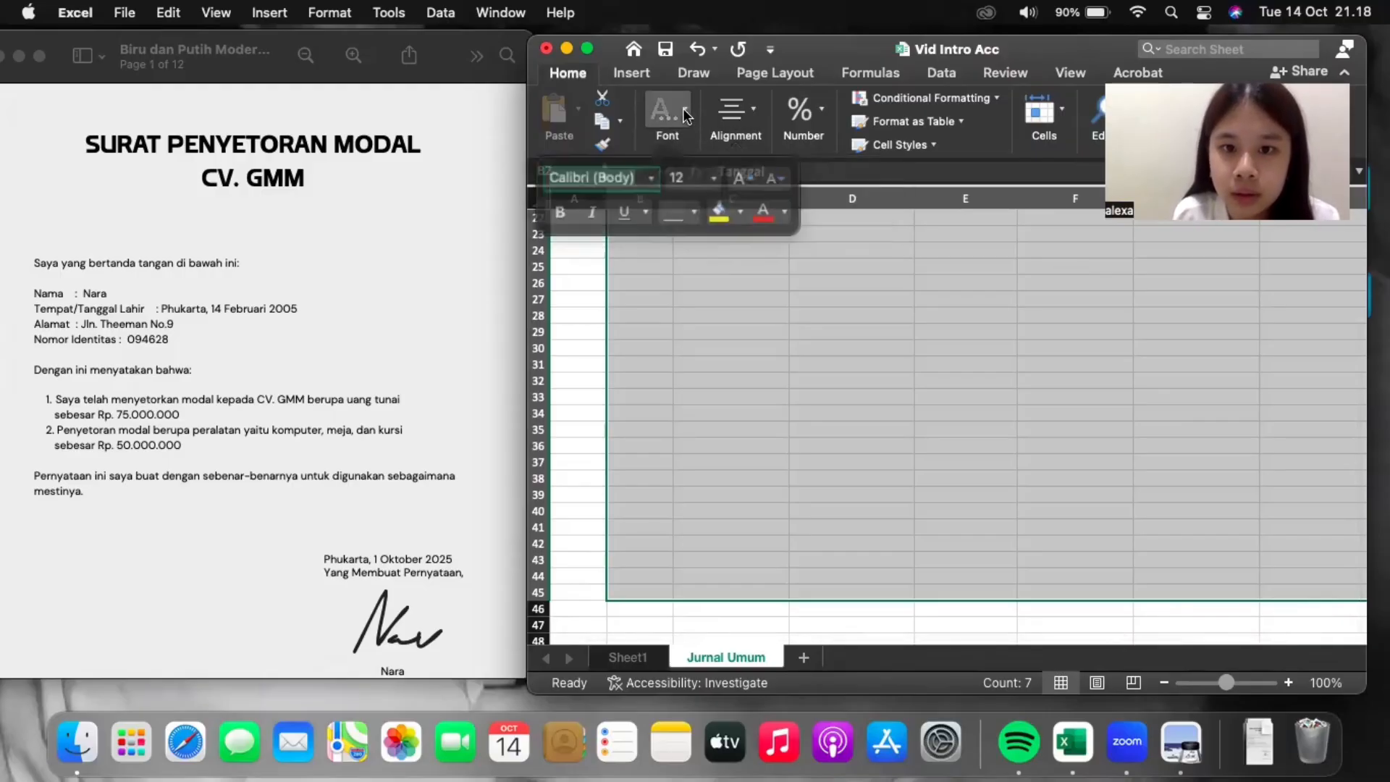
pyautogui.click(692, 208)
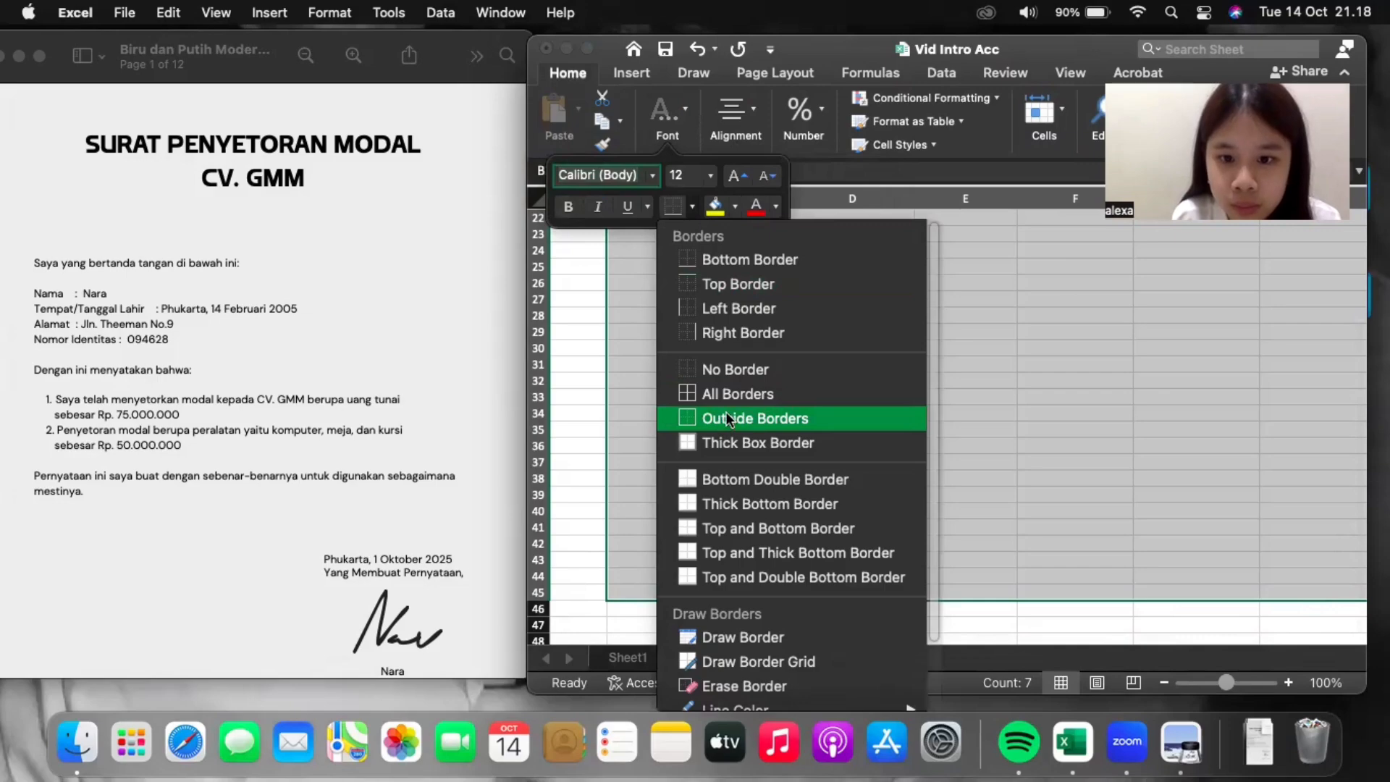
pyautogui.click(719, 392)
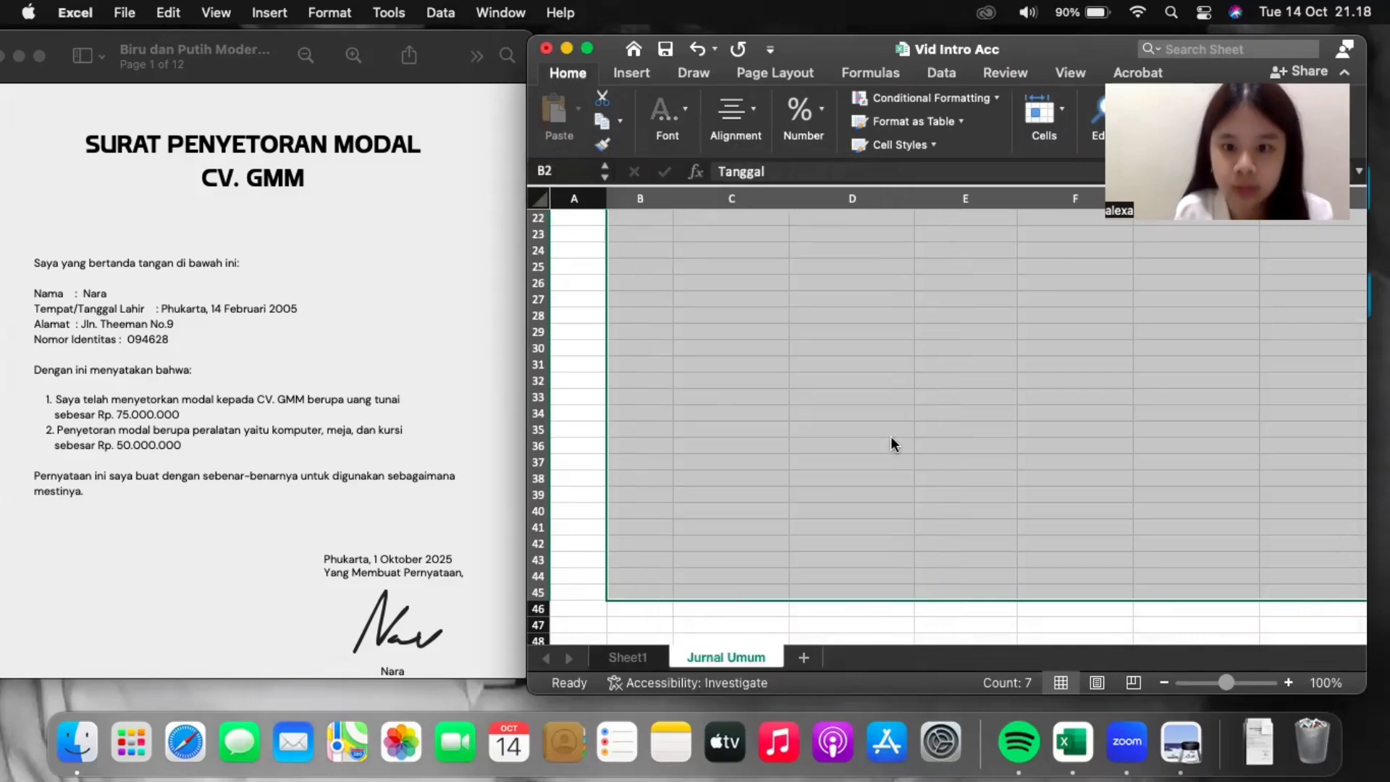
pyautogui.click(687, 107)
pyautogui.scroll(8, 726, 266)
pyautogui.click(856, 365)
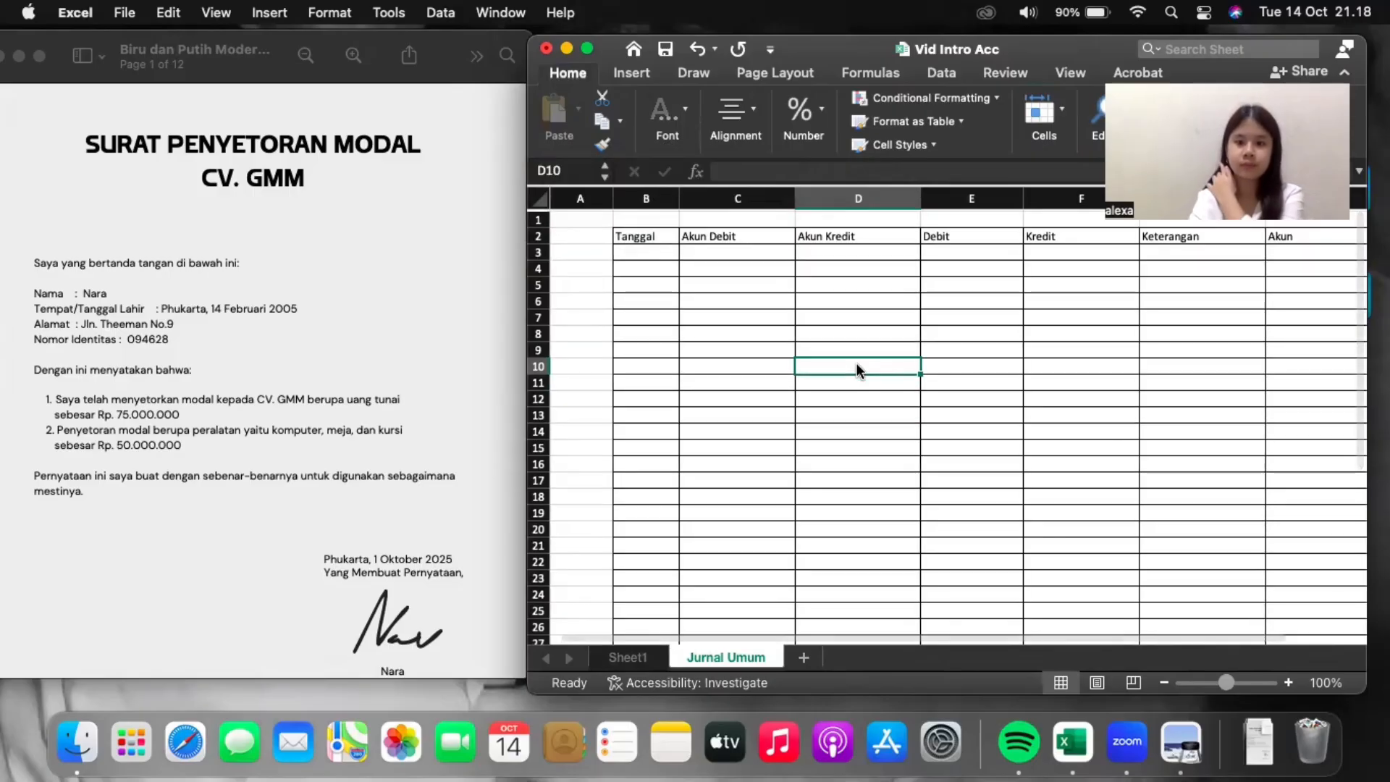
# Center and bold the header cells B2:H2.
pyautogui.hscroll(2, 627, 230)
pyautogui.moveTo(624, 233); pyautogui.dragTo(1256, 233)
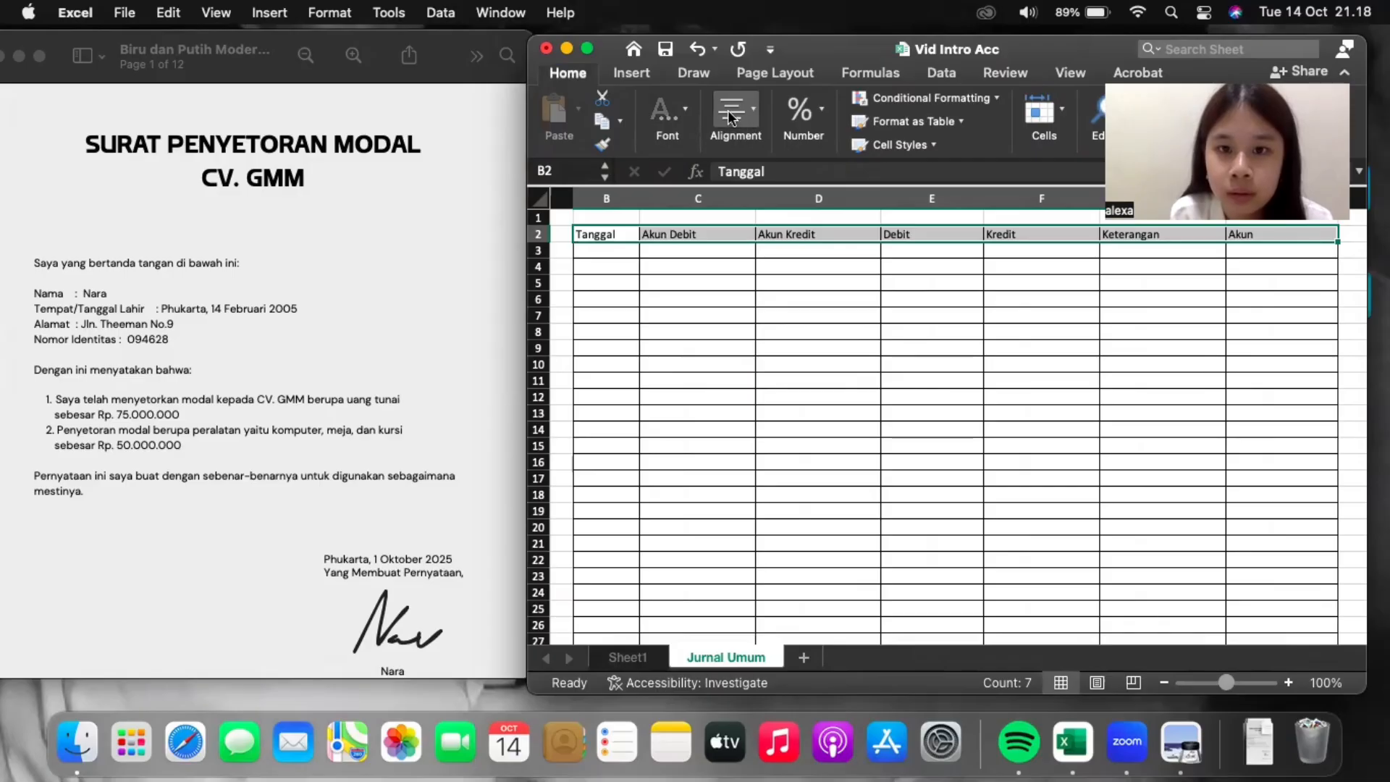
pyautogui.click(749, 141)
pyautogui.click(632, 207)
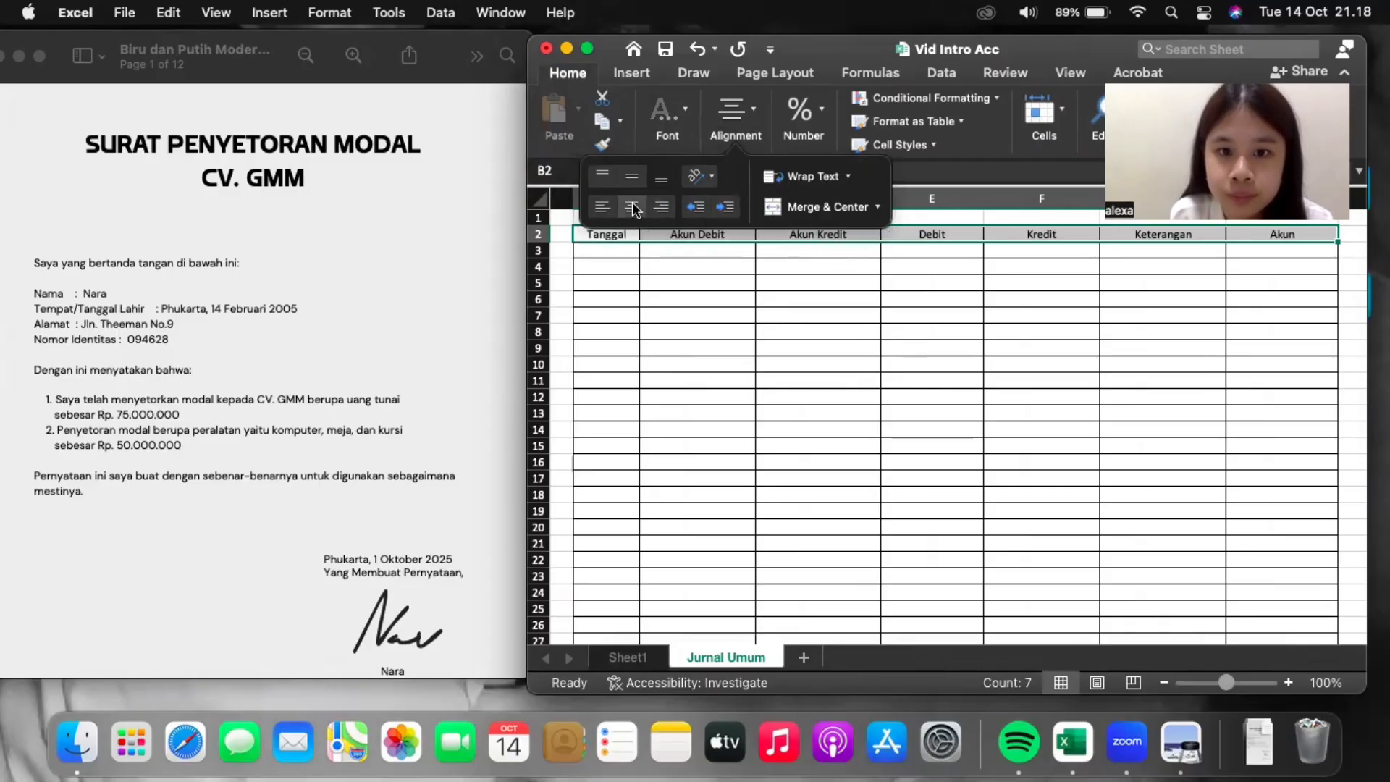
pyautogui.click(679, 105)
pyautogui.click(668, 116)
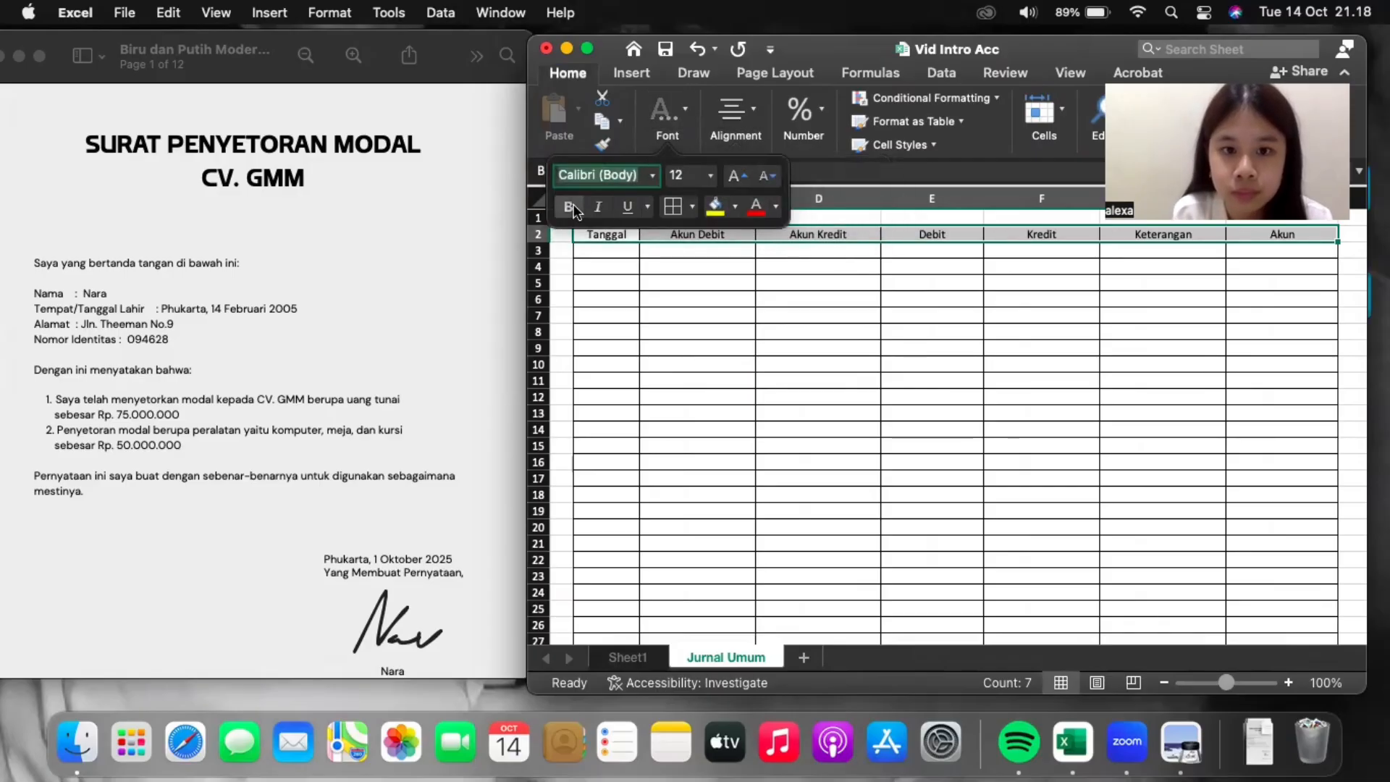
pyautogui.click(571, 208)
# Fill the header cells B2:H2 with yellow.
pyautogui.click(793, 114)
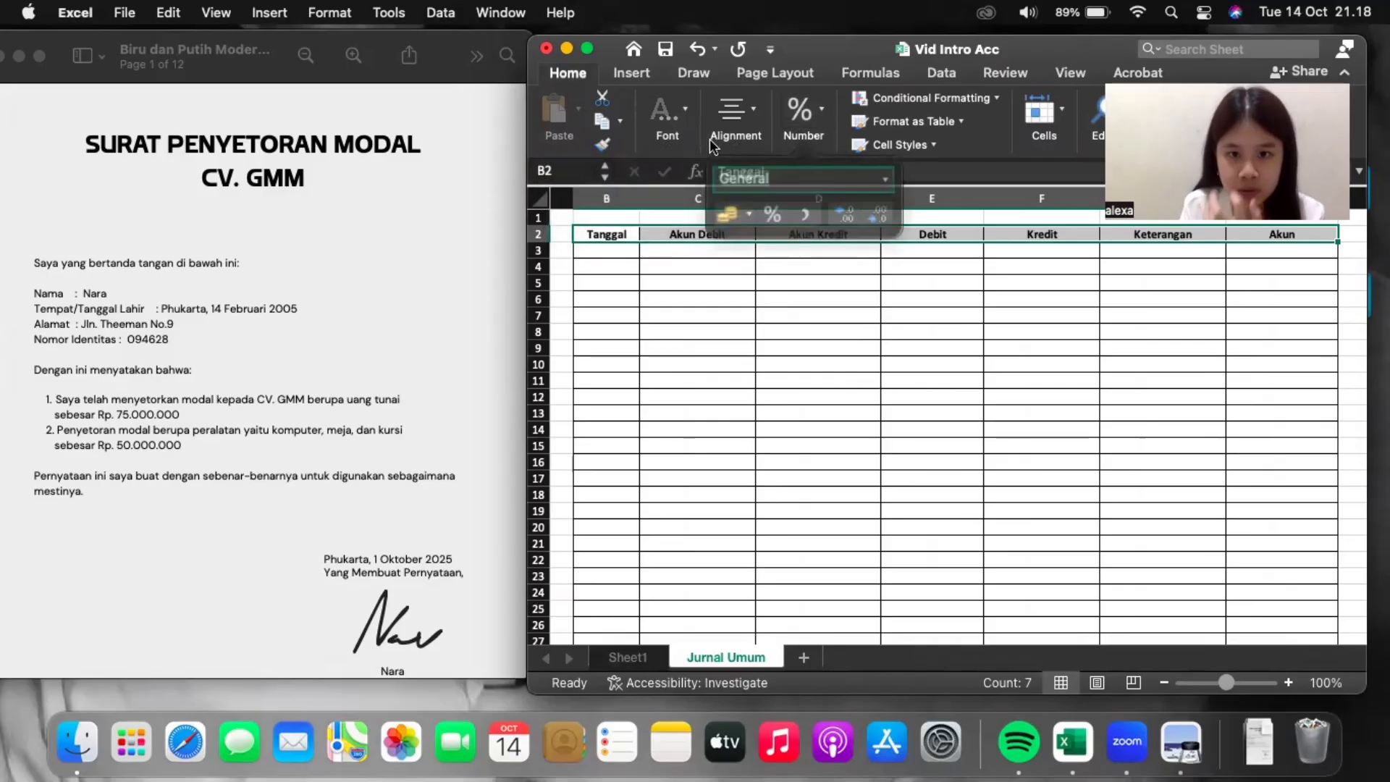
pyautogui.click(680, 110)
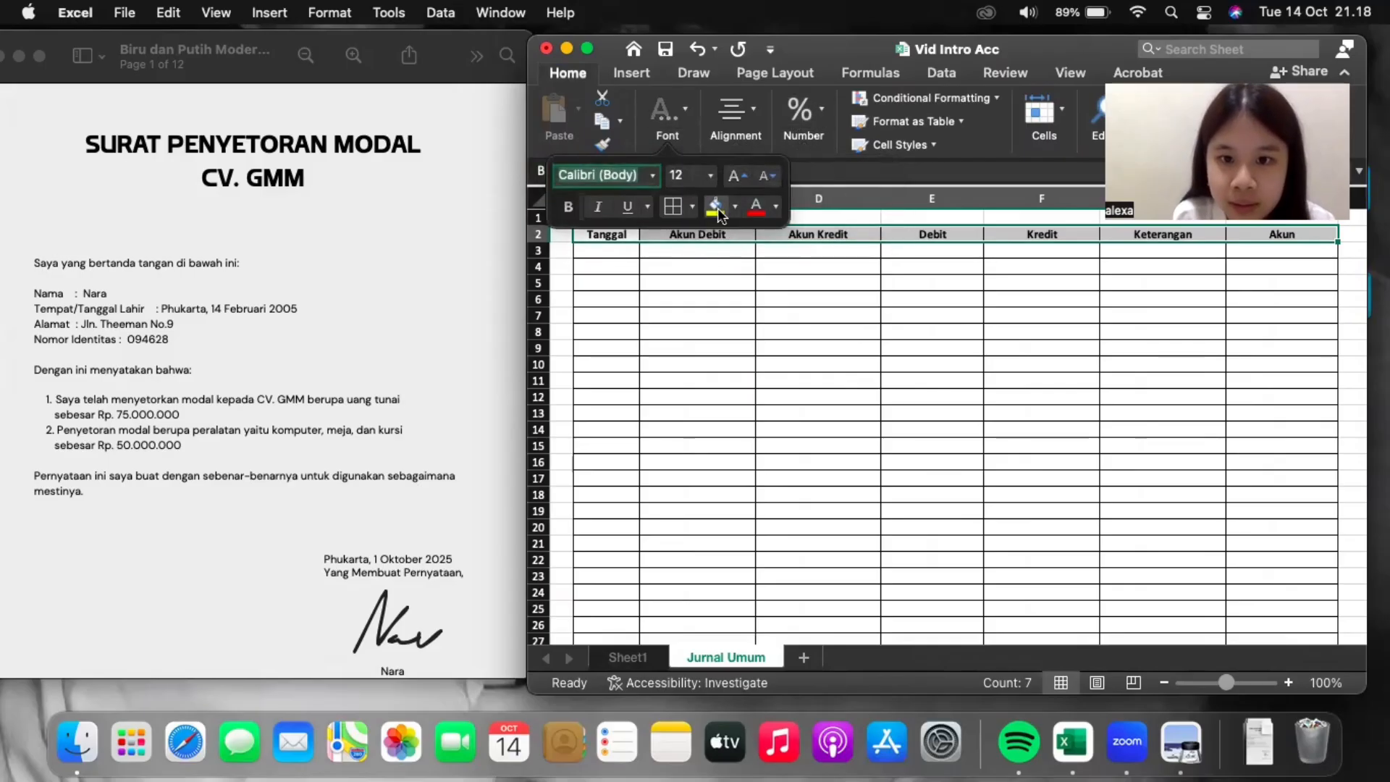
pyautogui.click(713, 207)
pyautogui.click(751, 320)
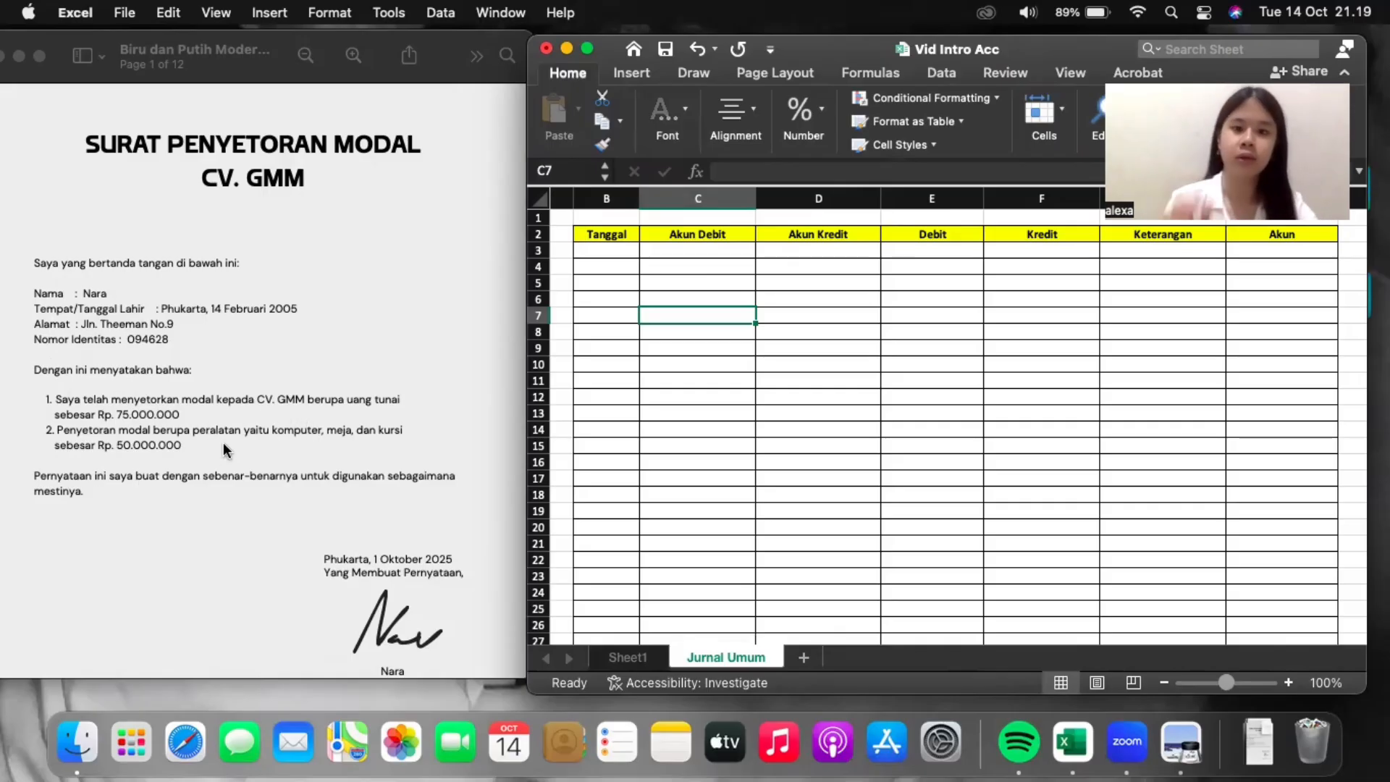
# Enter the date 1 oct in cell B3 under Tanggal.
pyautogui.click(604, 250)
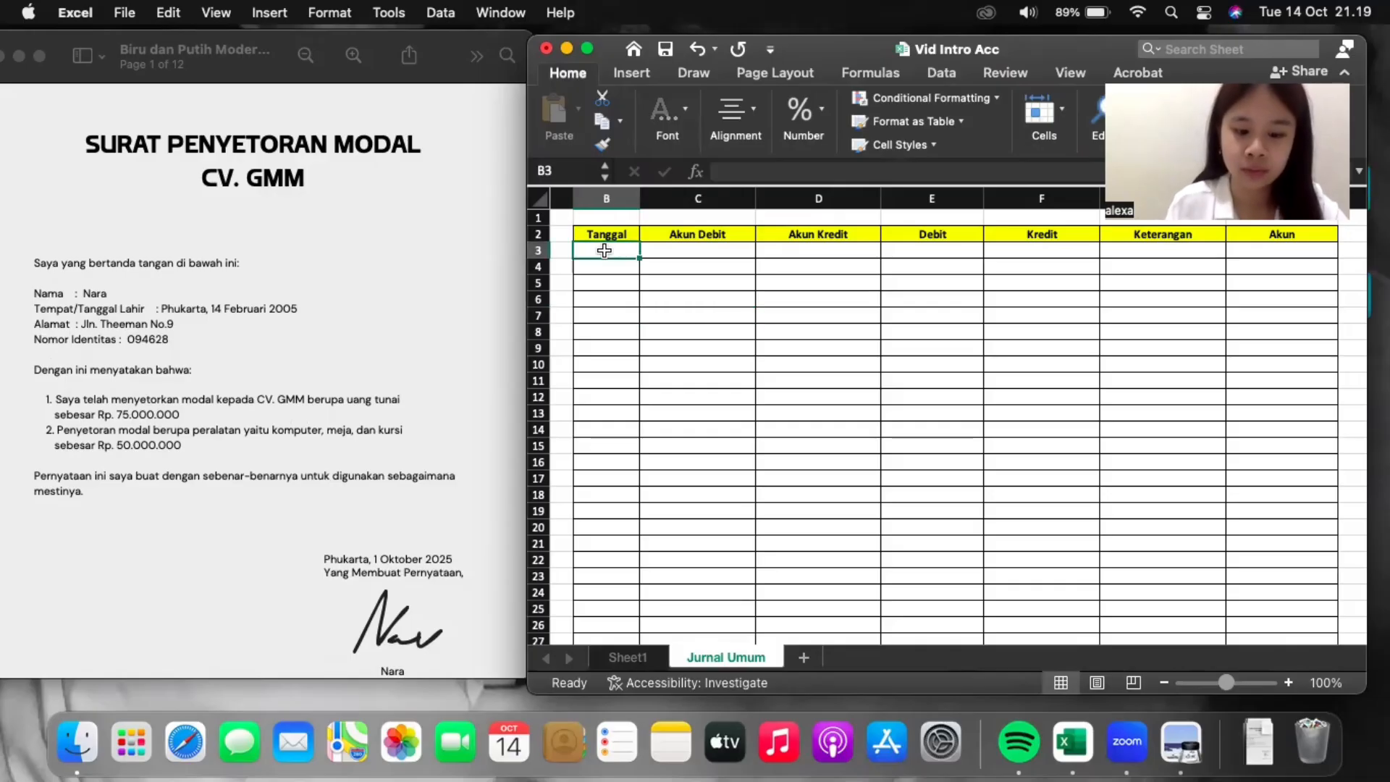
pyautogui.write('1 oct')
pyautogui.press('Return')
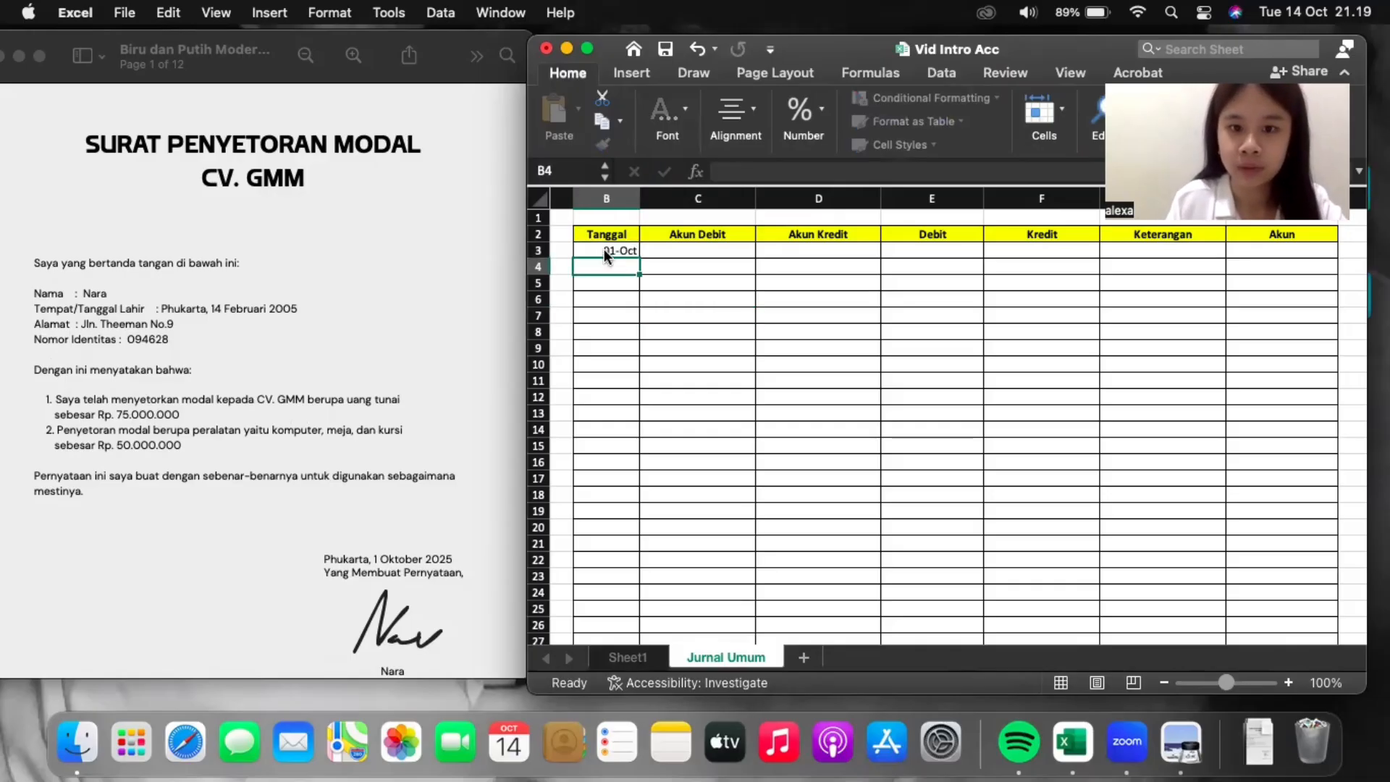
# Format the date in B3 with the Indonesian date type 14 Maret 2012.
pyautogui.click(628, 250)
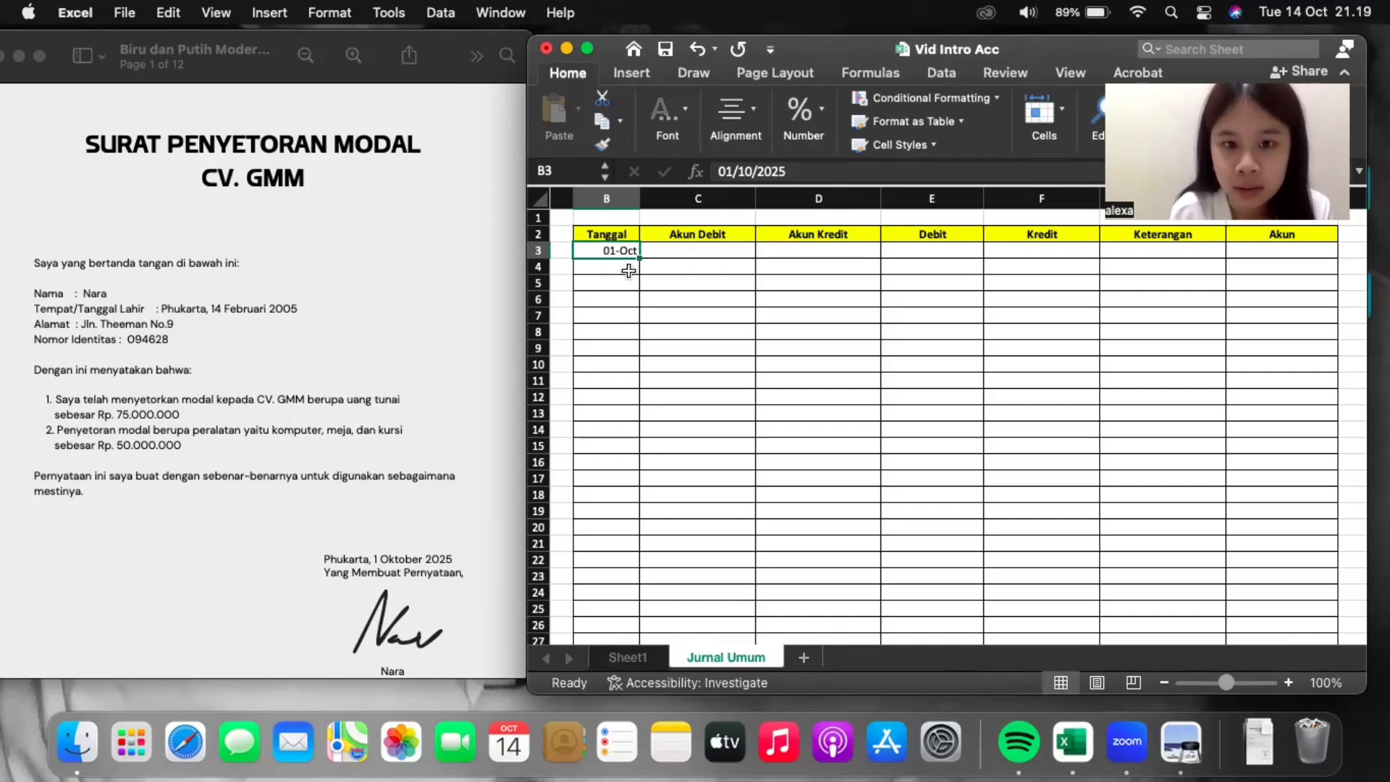
pyautogui.rightClick(622, 255)
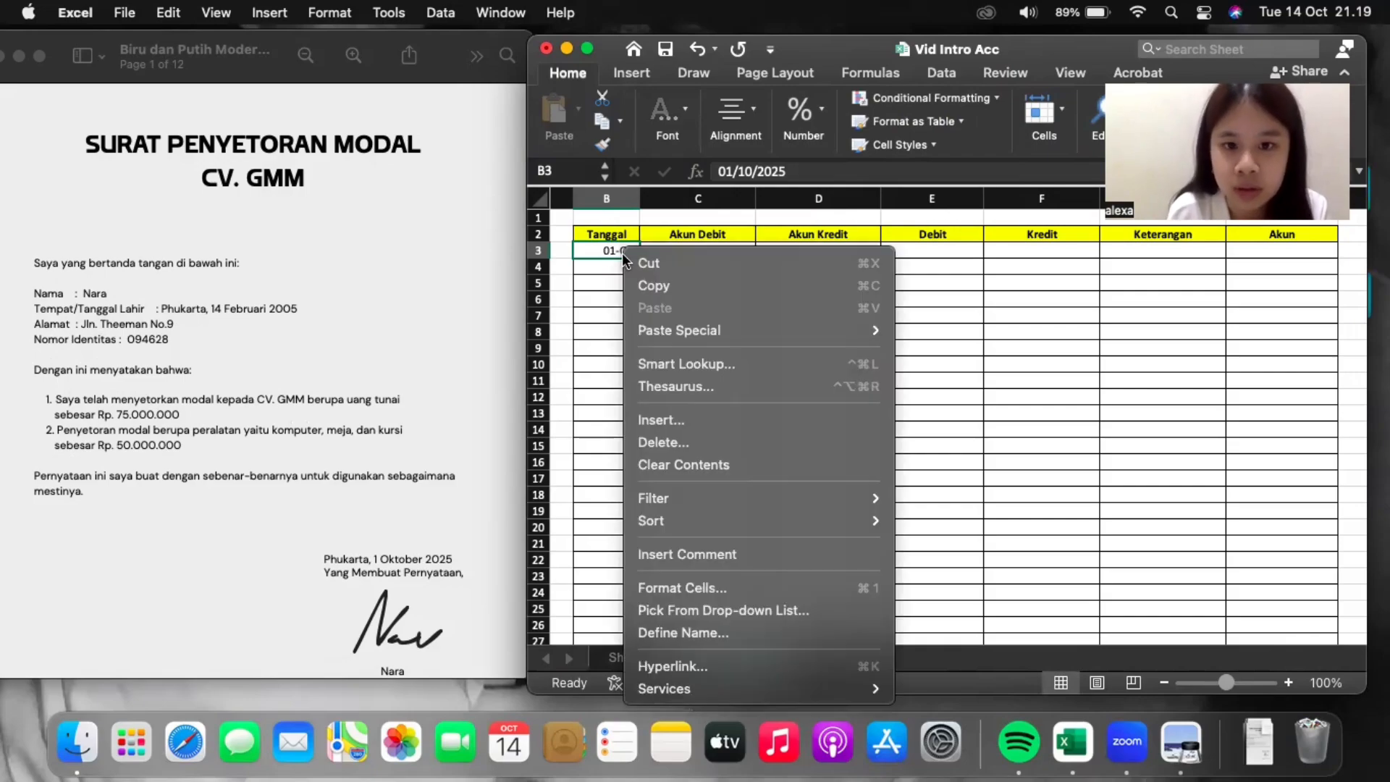
pyautogui.click(681, 587)
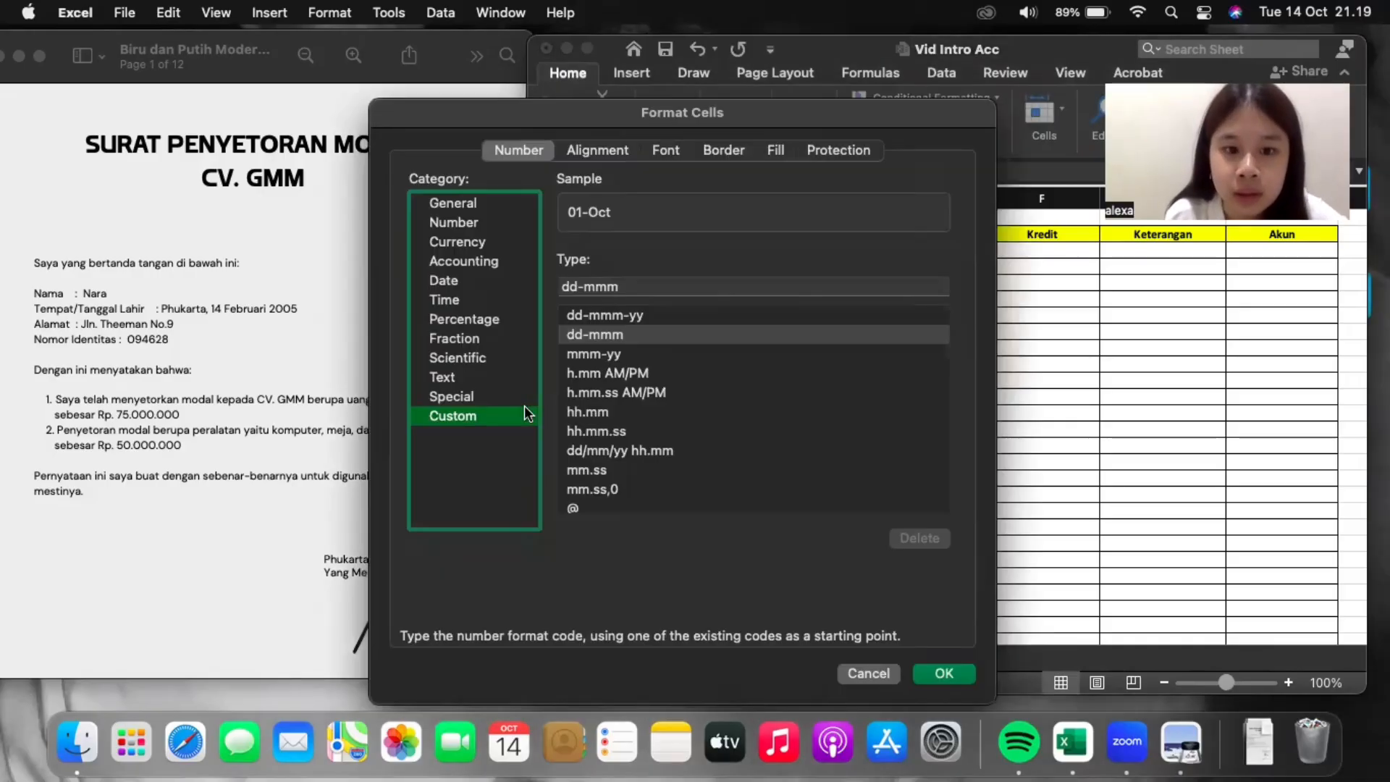
pyautogui.click(453, 282)
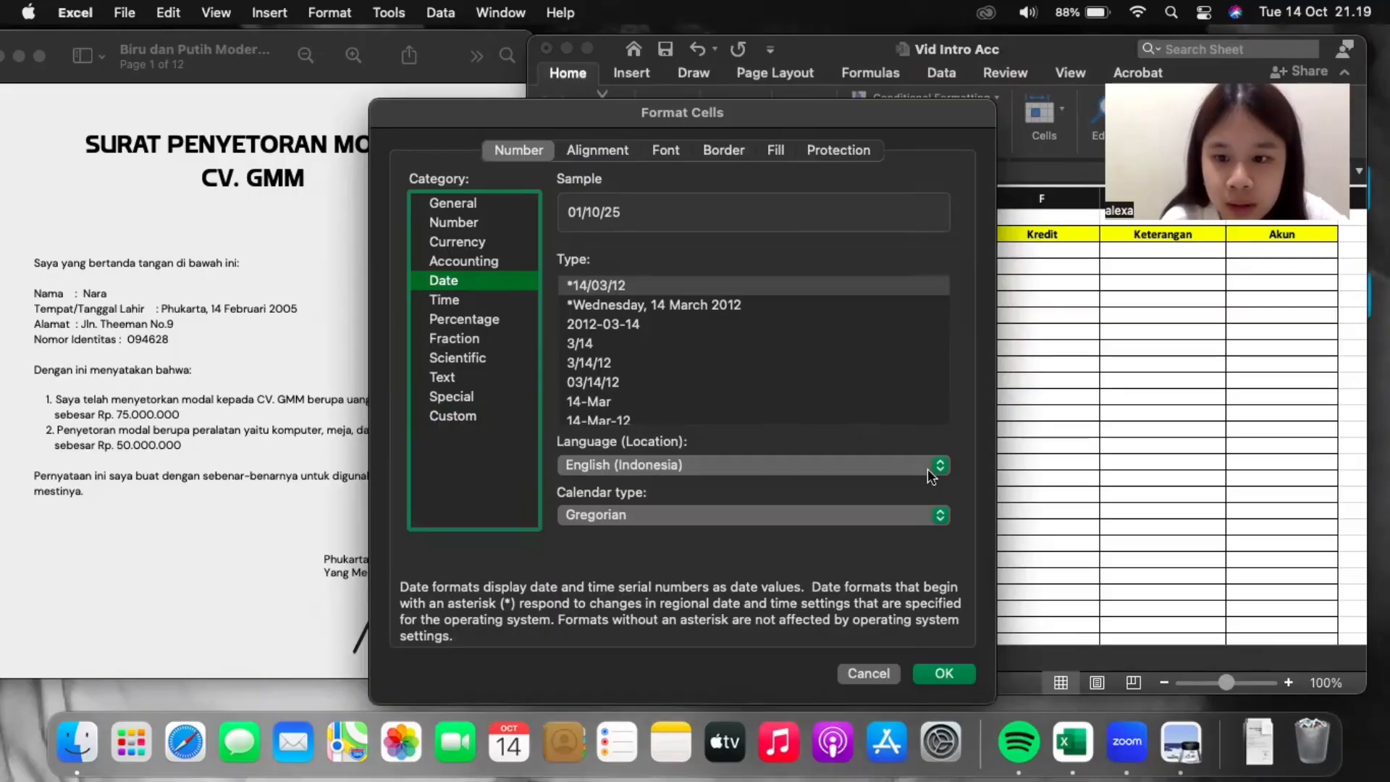
pyautogui.click(940, 465)
pyautogui.scroll(-10, 726, 468)
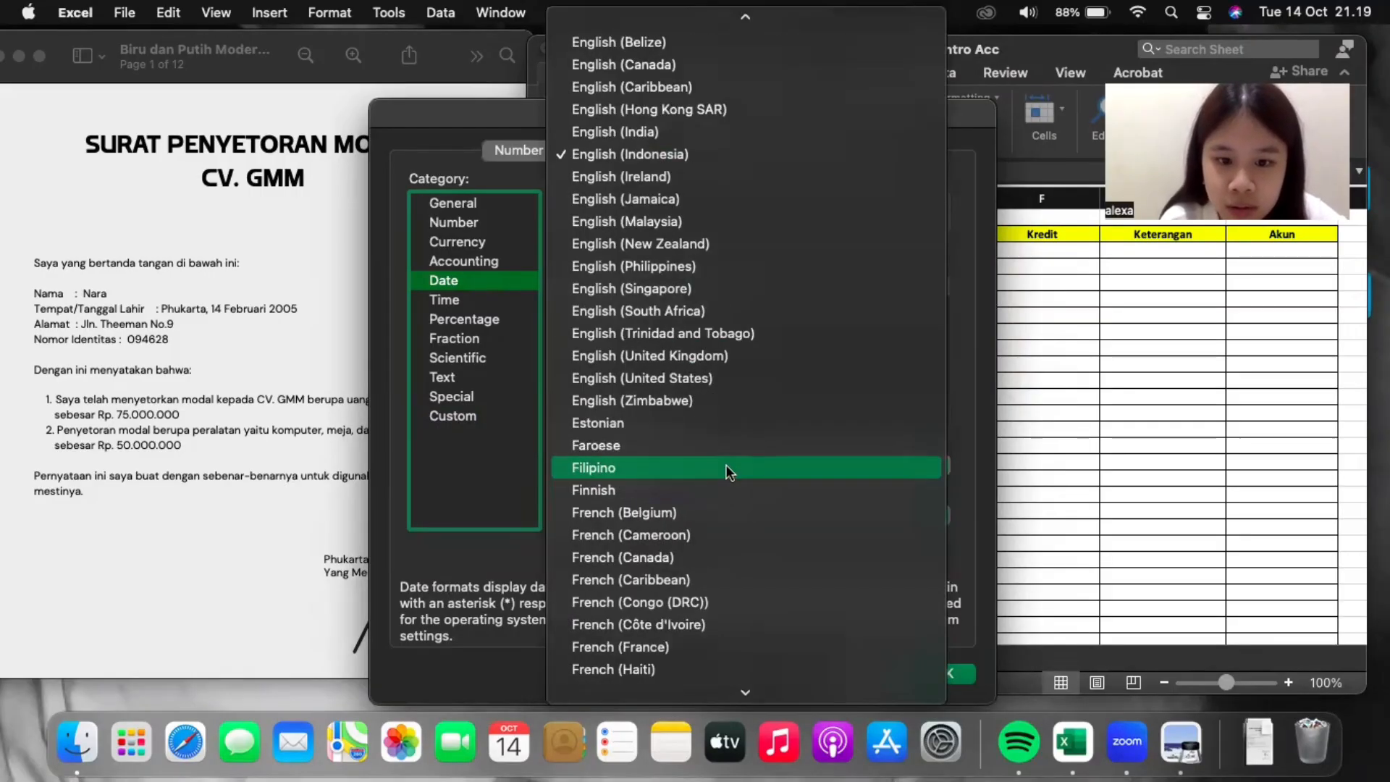
pyautogui.scroll(-3, 725, 469)
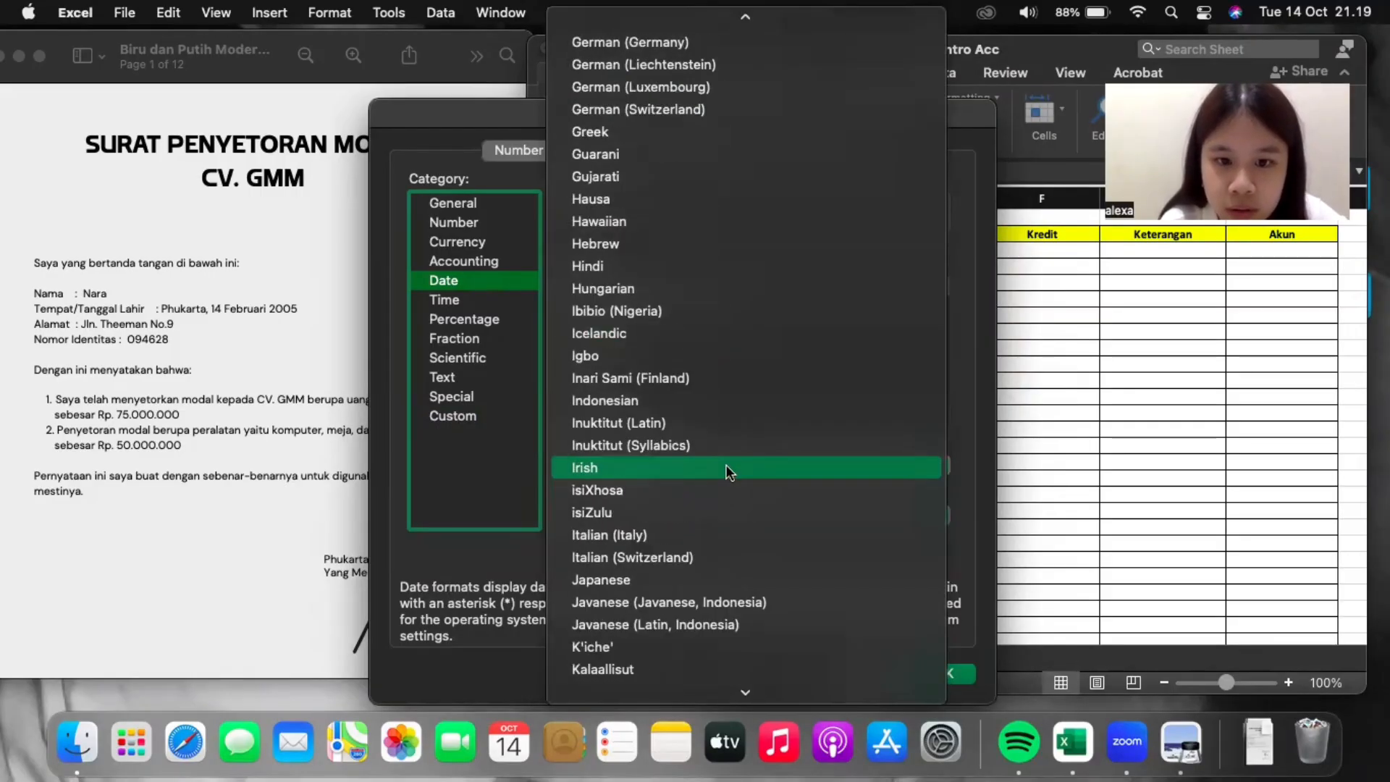
pyautogui.click(618, 398)
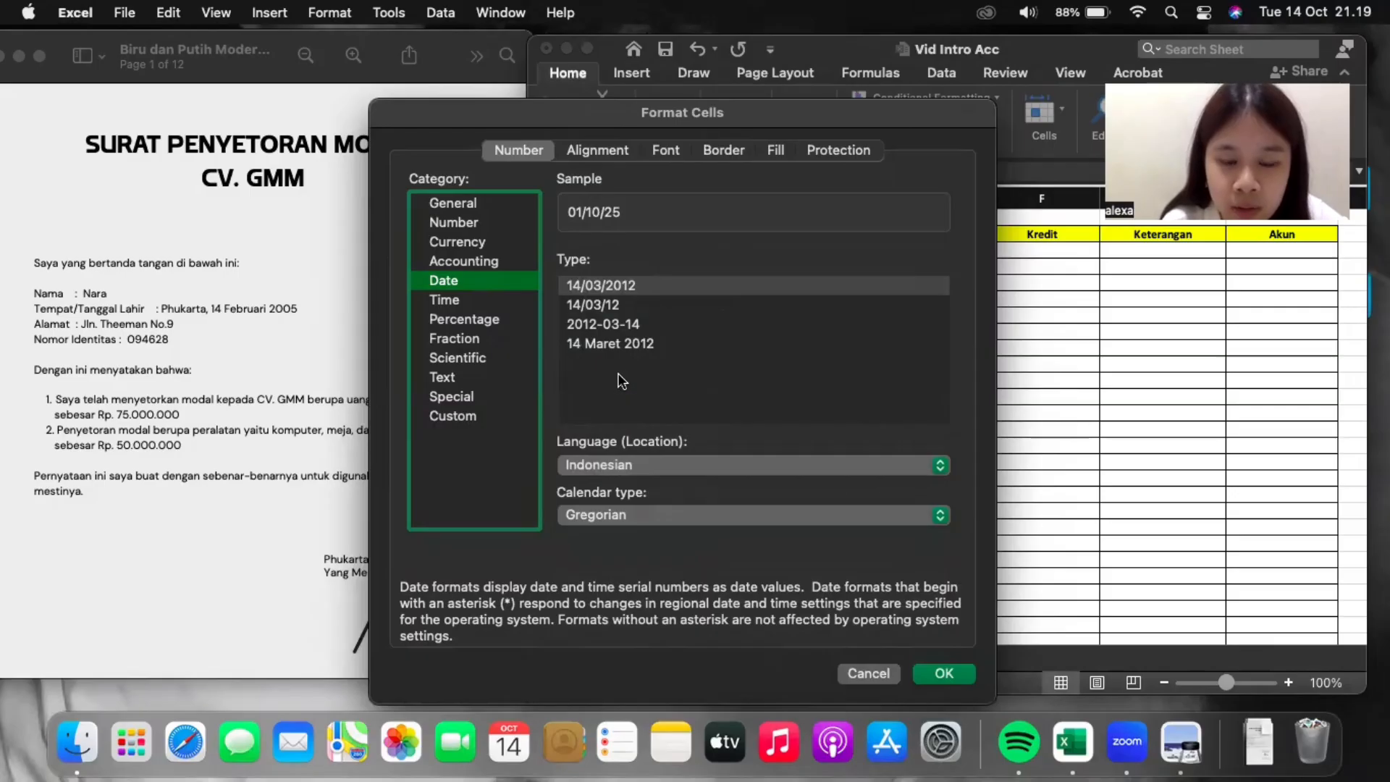
pyautogui.click(611, 343)
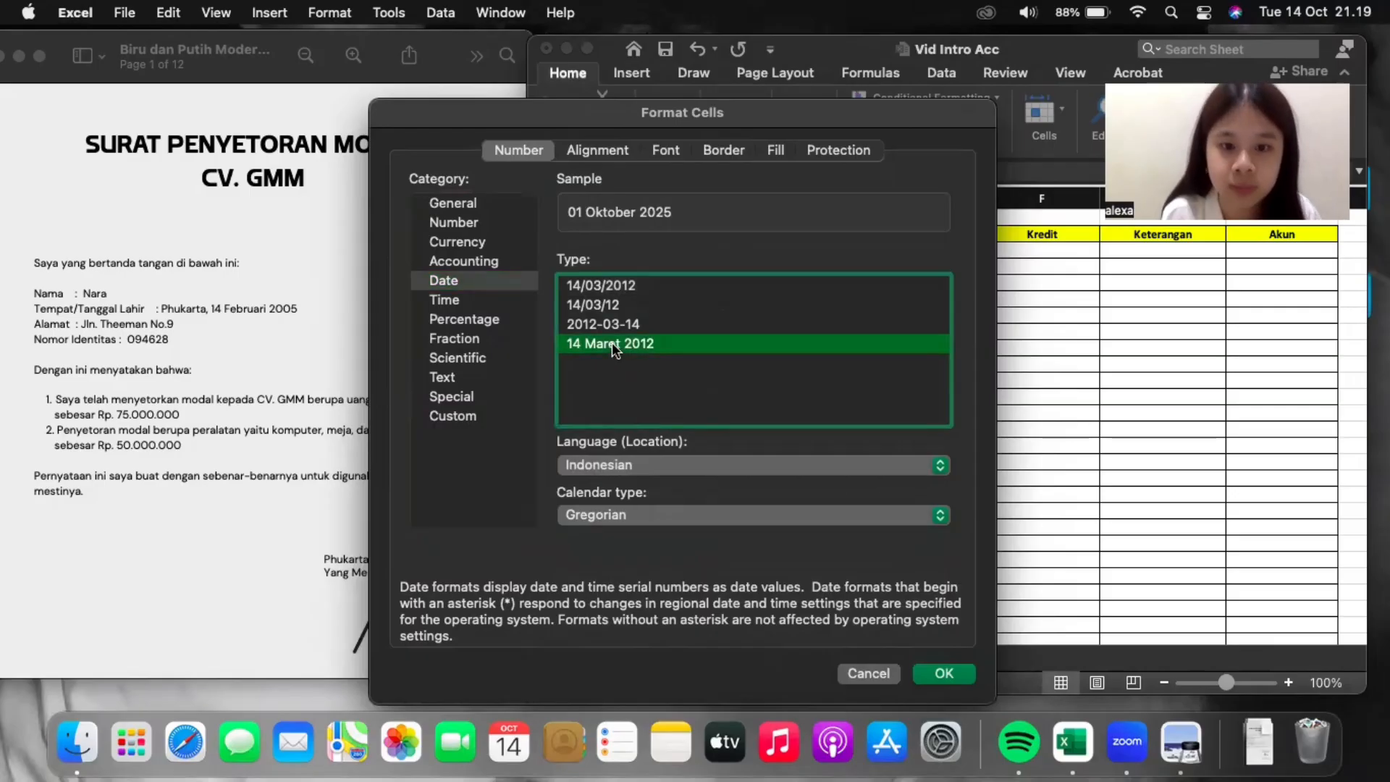
pyautogui.click(948, 677)
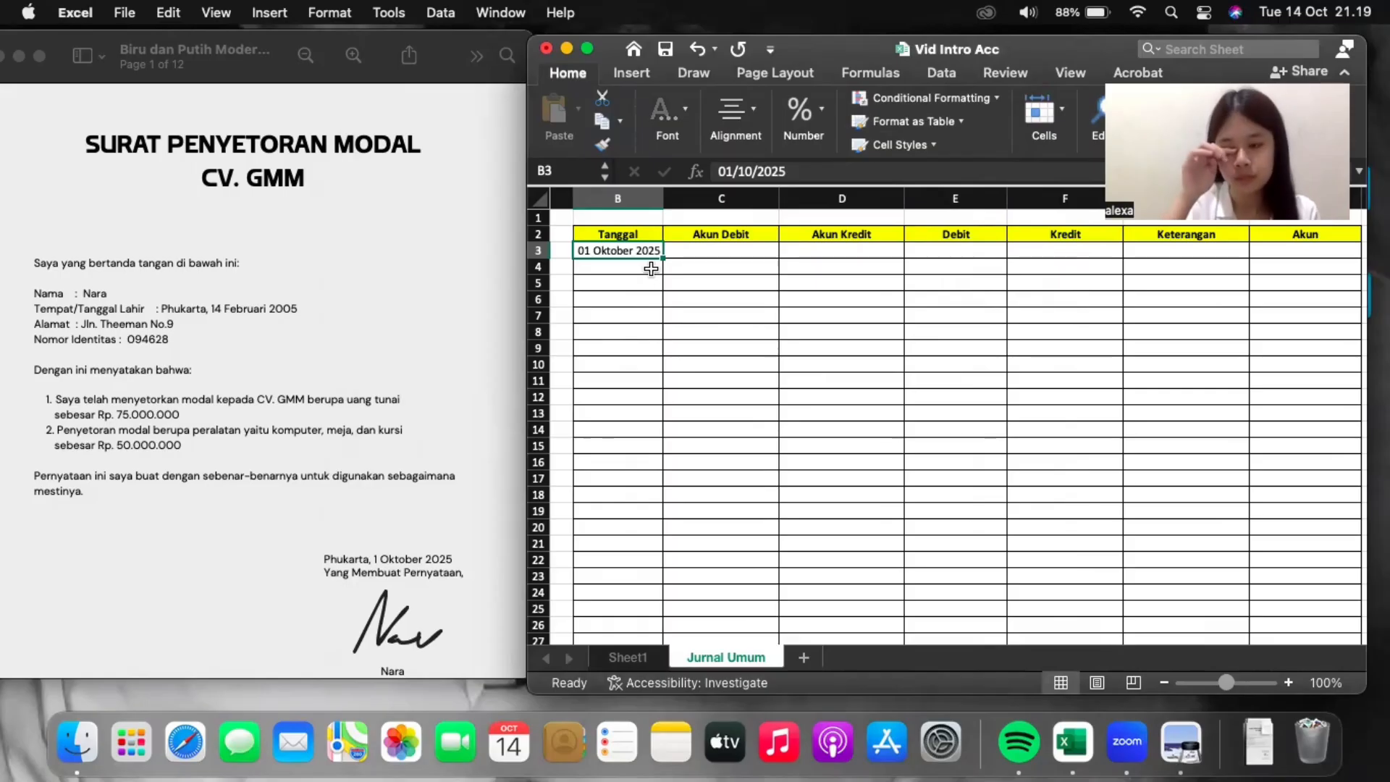
pyautogui.click(739, 247)
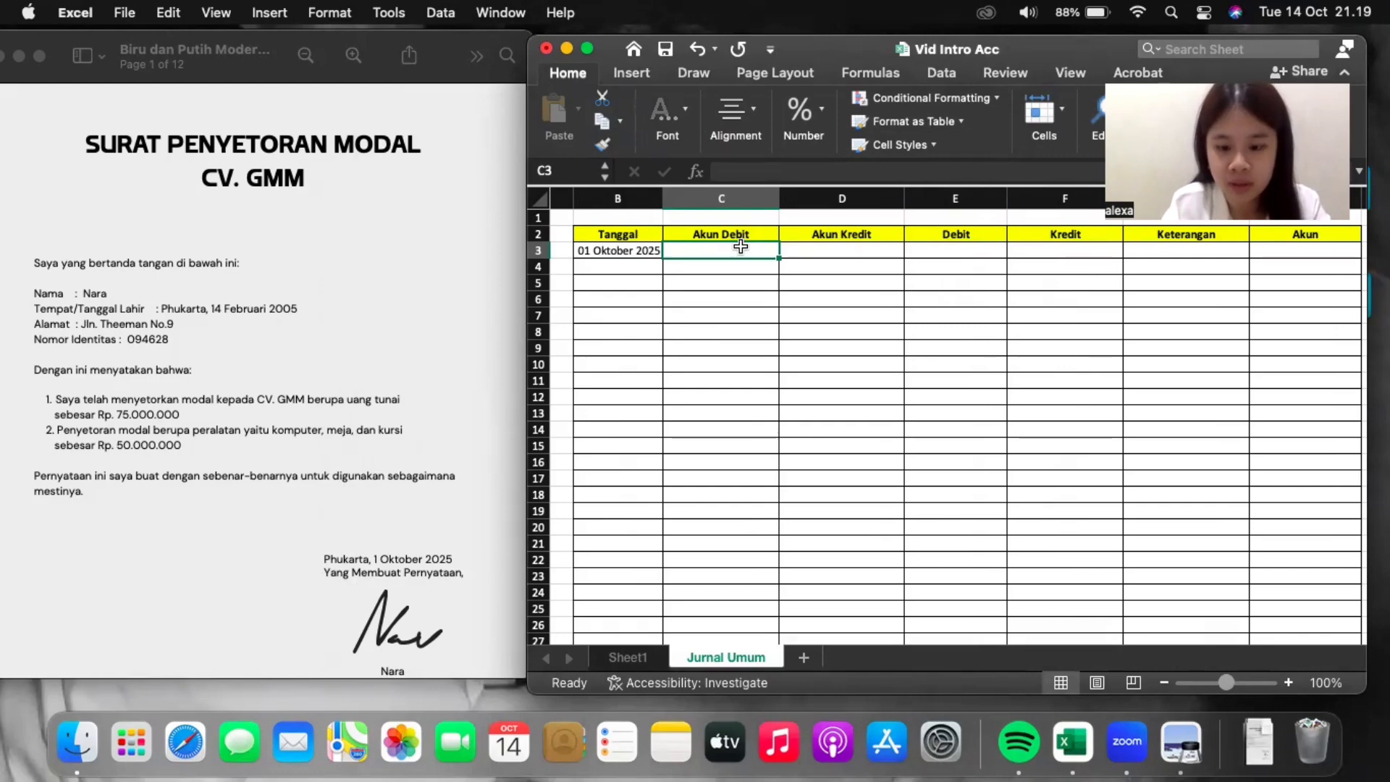
pyautogui.write('Kas')
pyautogui.press('Return')
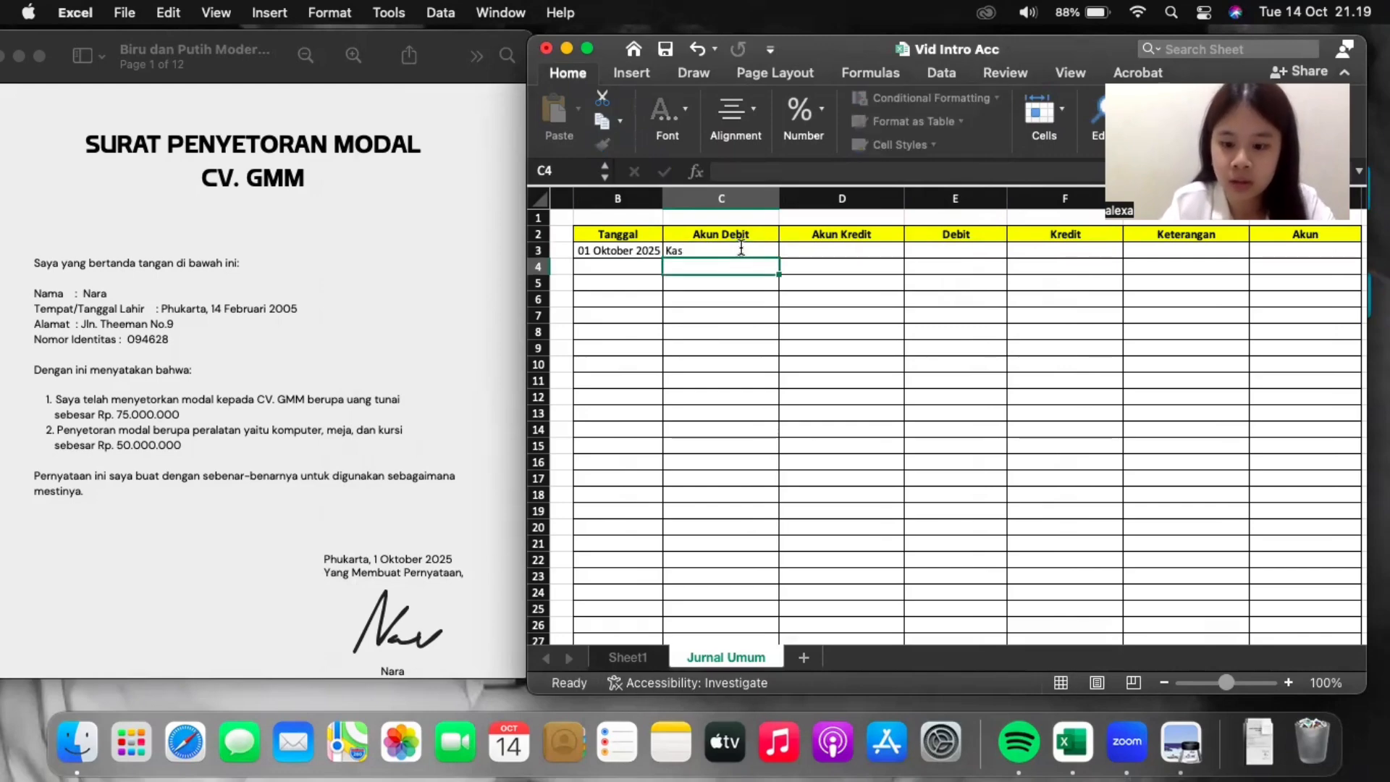
pyautogui.write('Piuta')
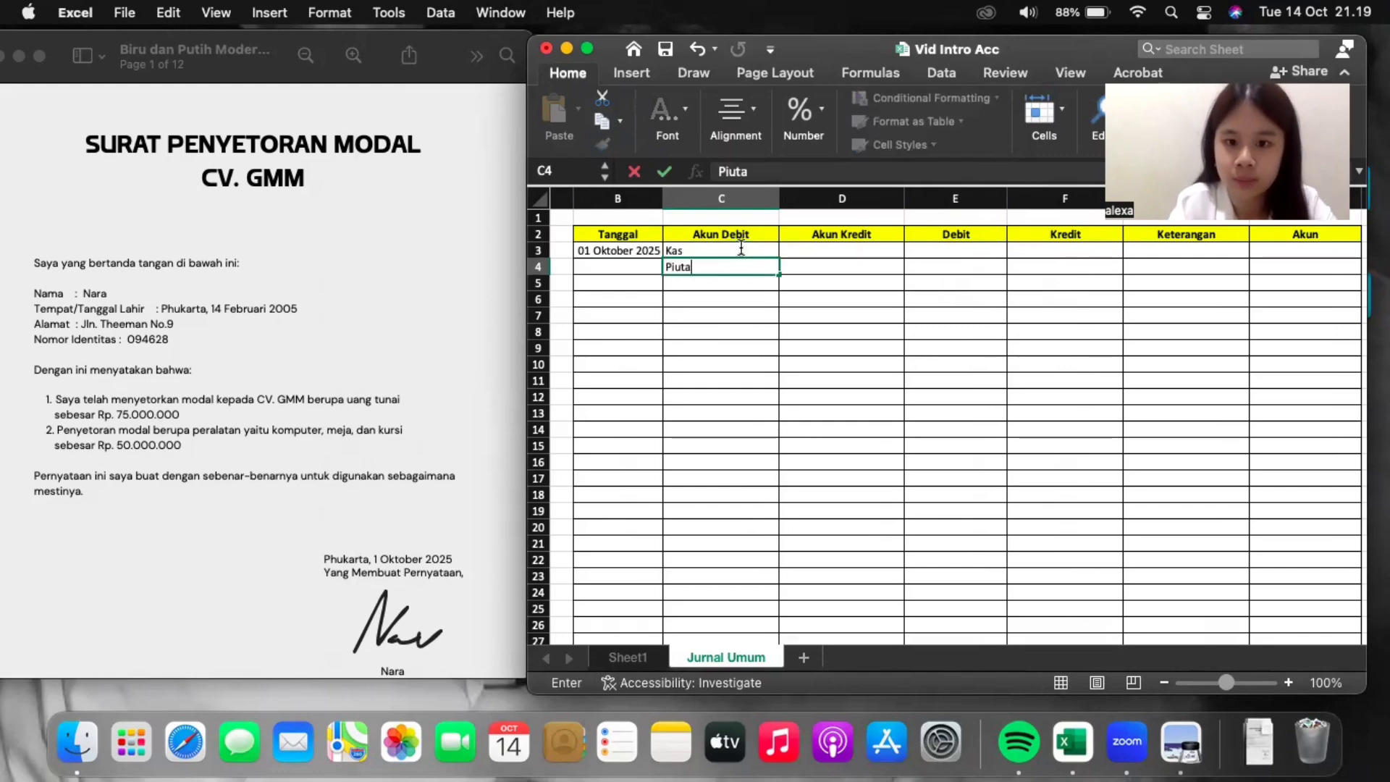
pyautogui.write('nh')
pyautogui.press('BackSpace')
pyautogui.press('BackSpace')
pyautogui.press('BackSpace')
pyautogui.press('BackSpace')
pyautogui.press('BackSpace')
pyautogui.press('BackSpace')
pyautogui.press('BackSpace')
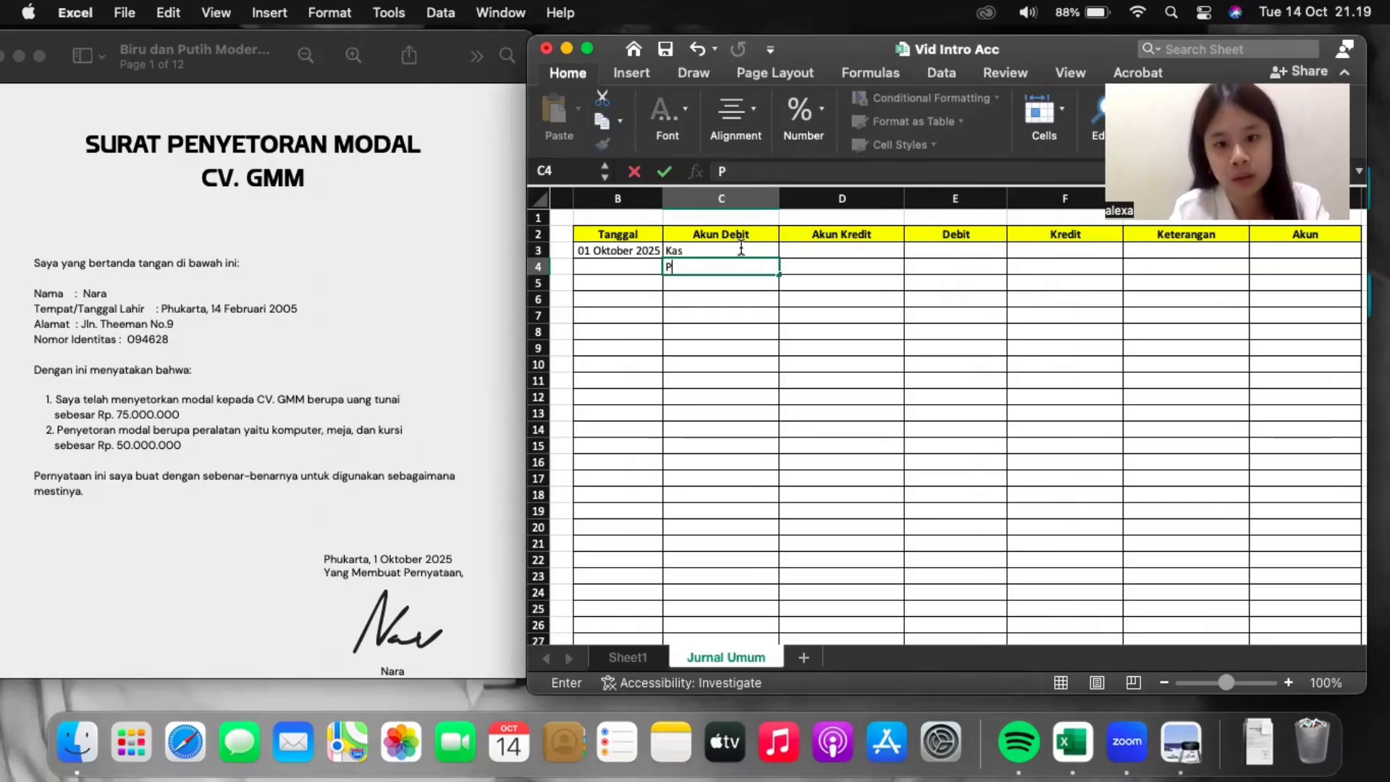
pyautogui.click(722, 249)
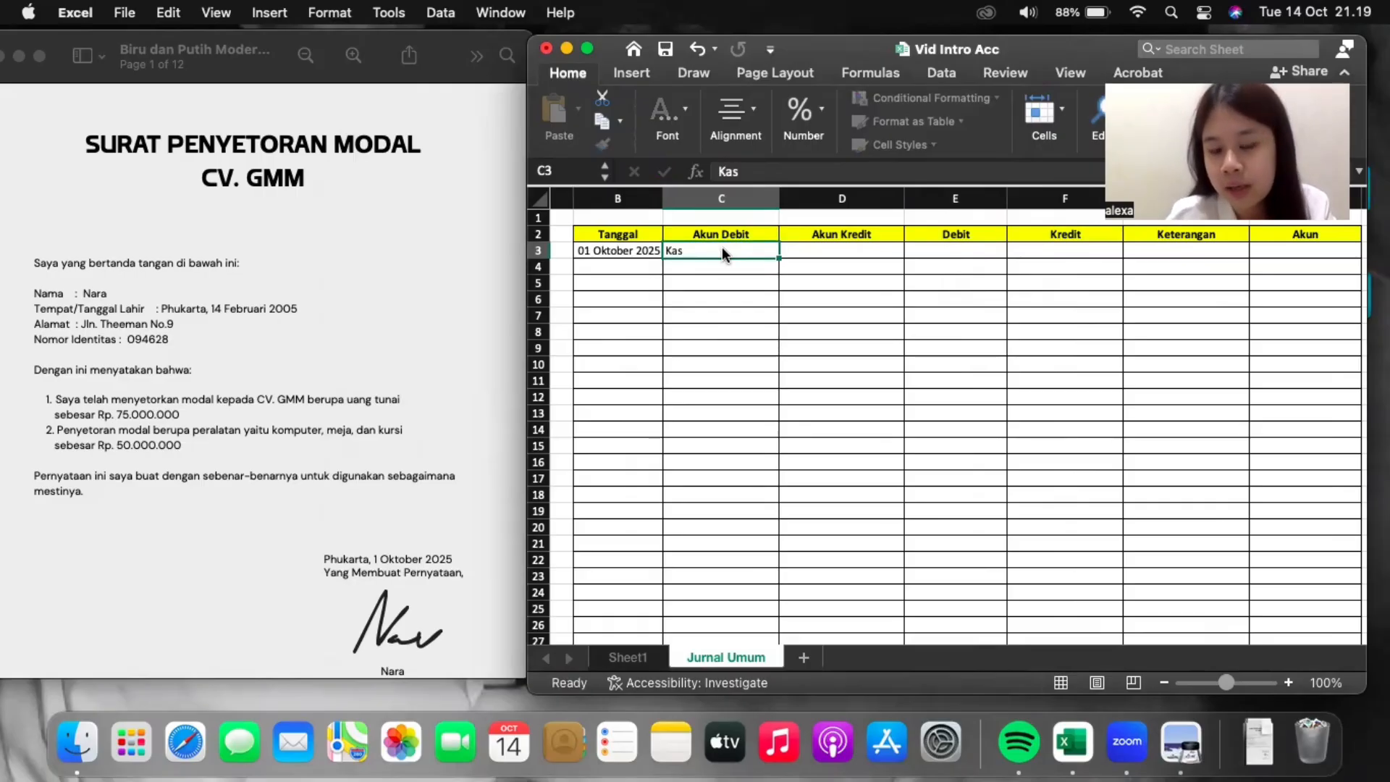
pyautogui.press('Delete')
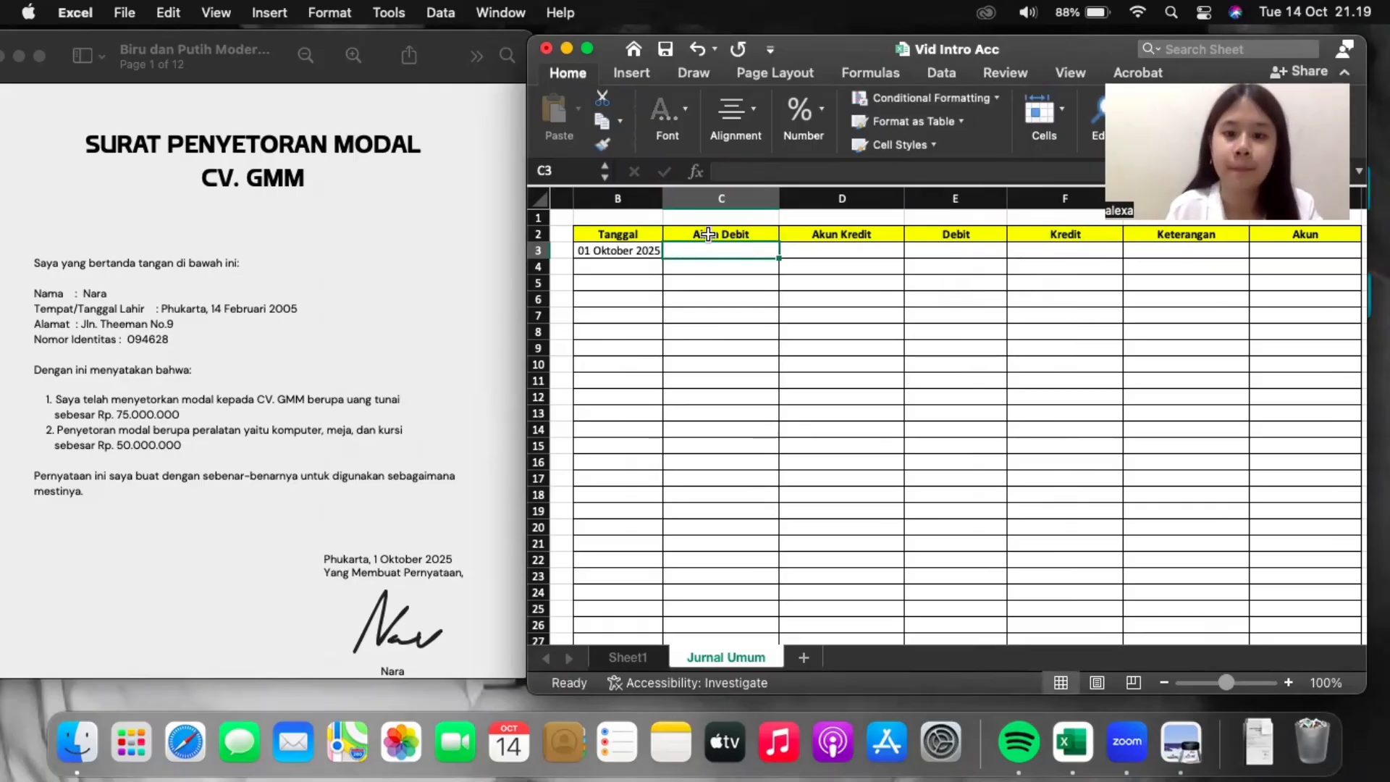
pyautogui.moveTo(706, 241); pyautogui.dragTo(822, 470)
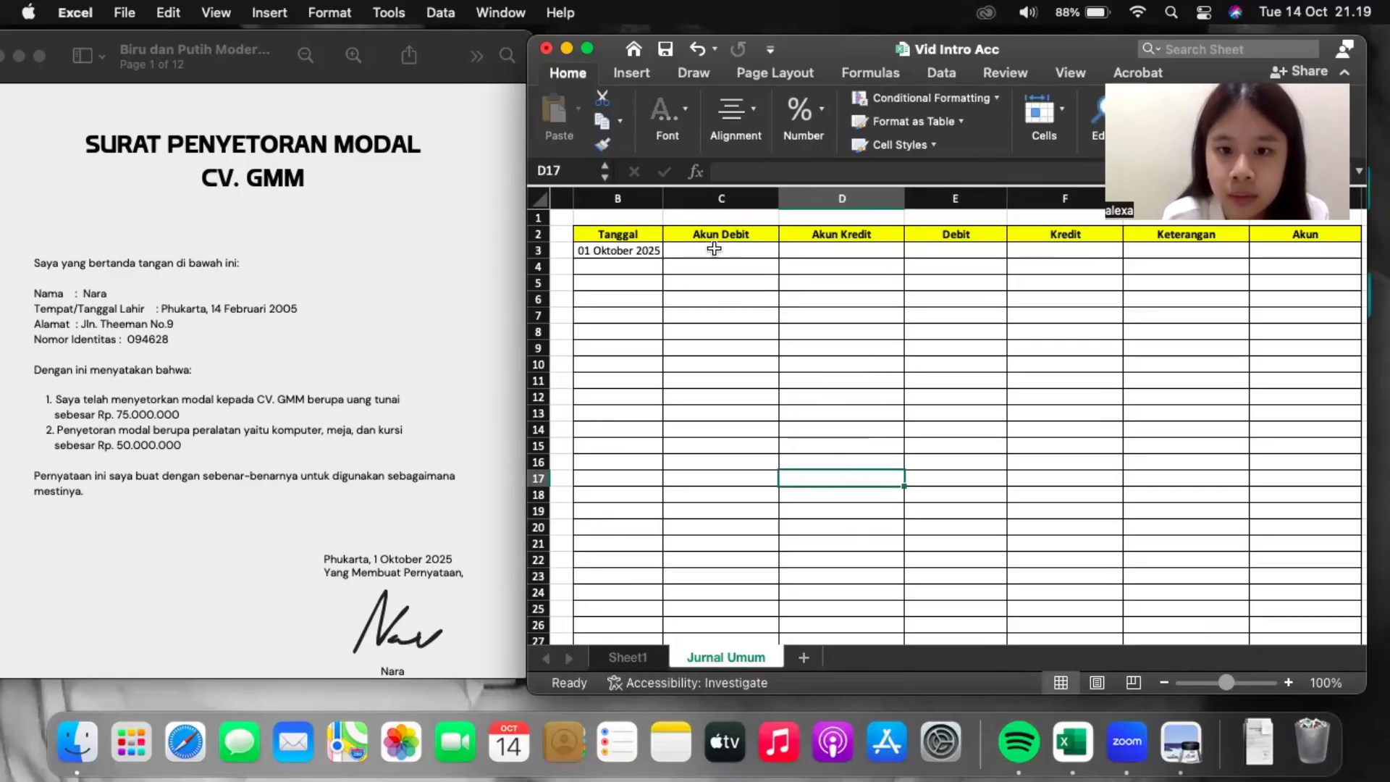
pyautogui.click(716, 251)
pyautogui.press('BackSpace')
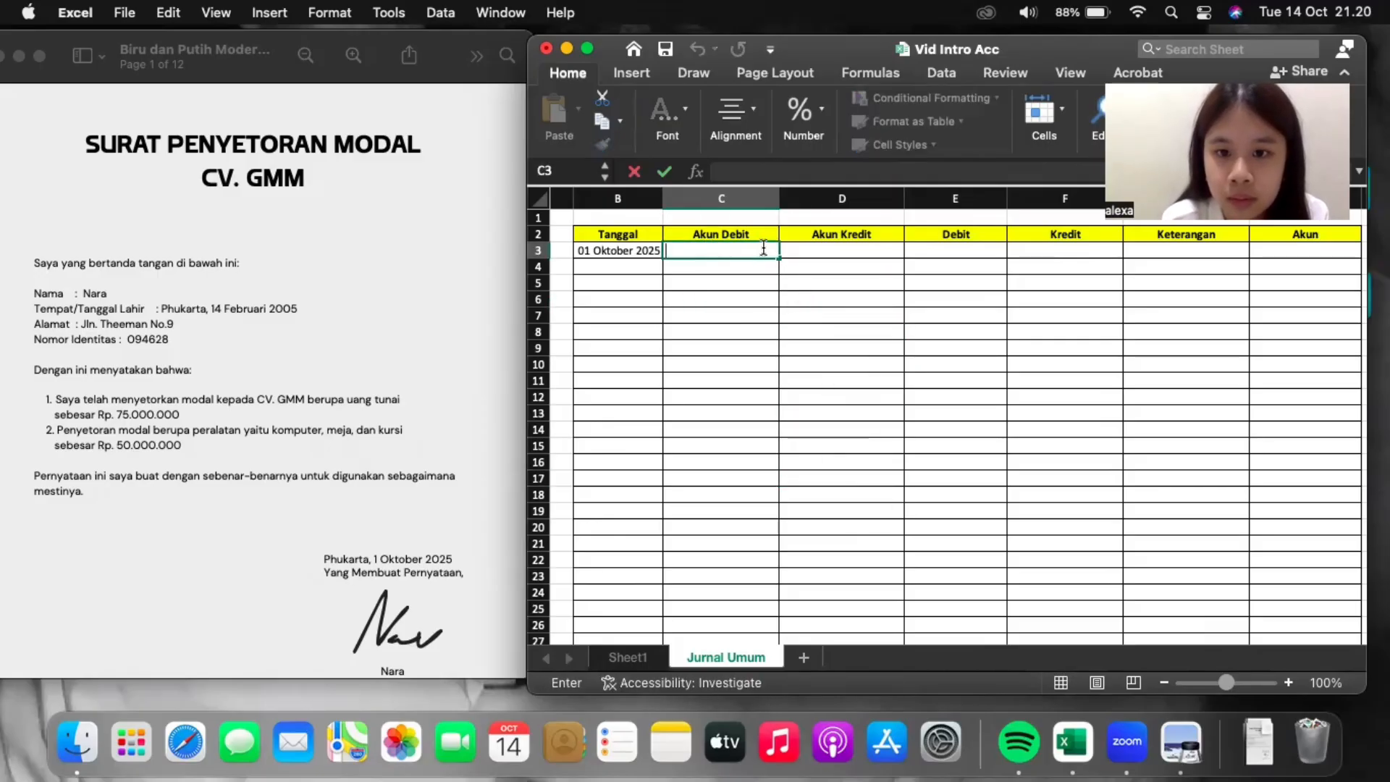
# Select the range C3:D48 beneath the Akun Debit and Akun Kredit headers.
pyautogui.click(937, 73)
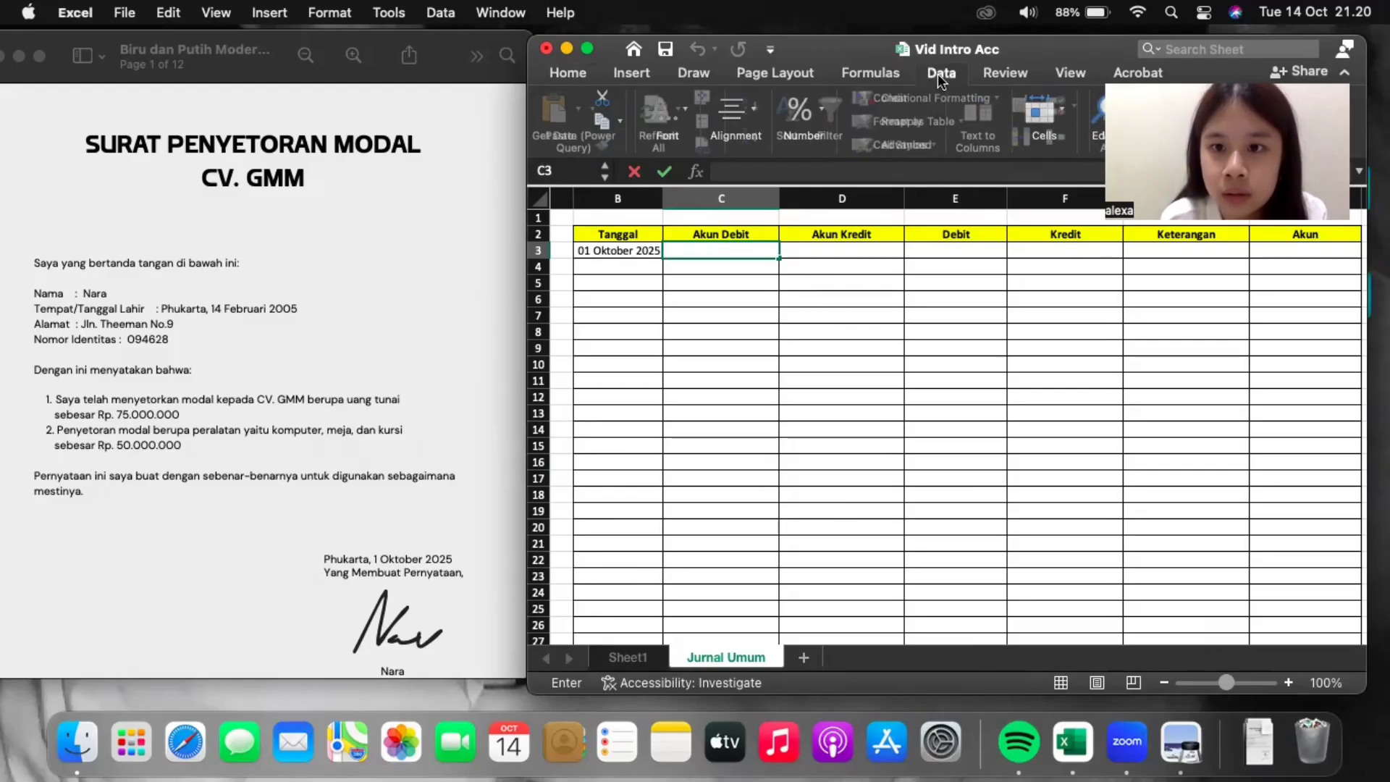
pyautogui.click(719, 252)
pyautogui.click(720, 293)
pyautogui.click(713, 250)
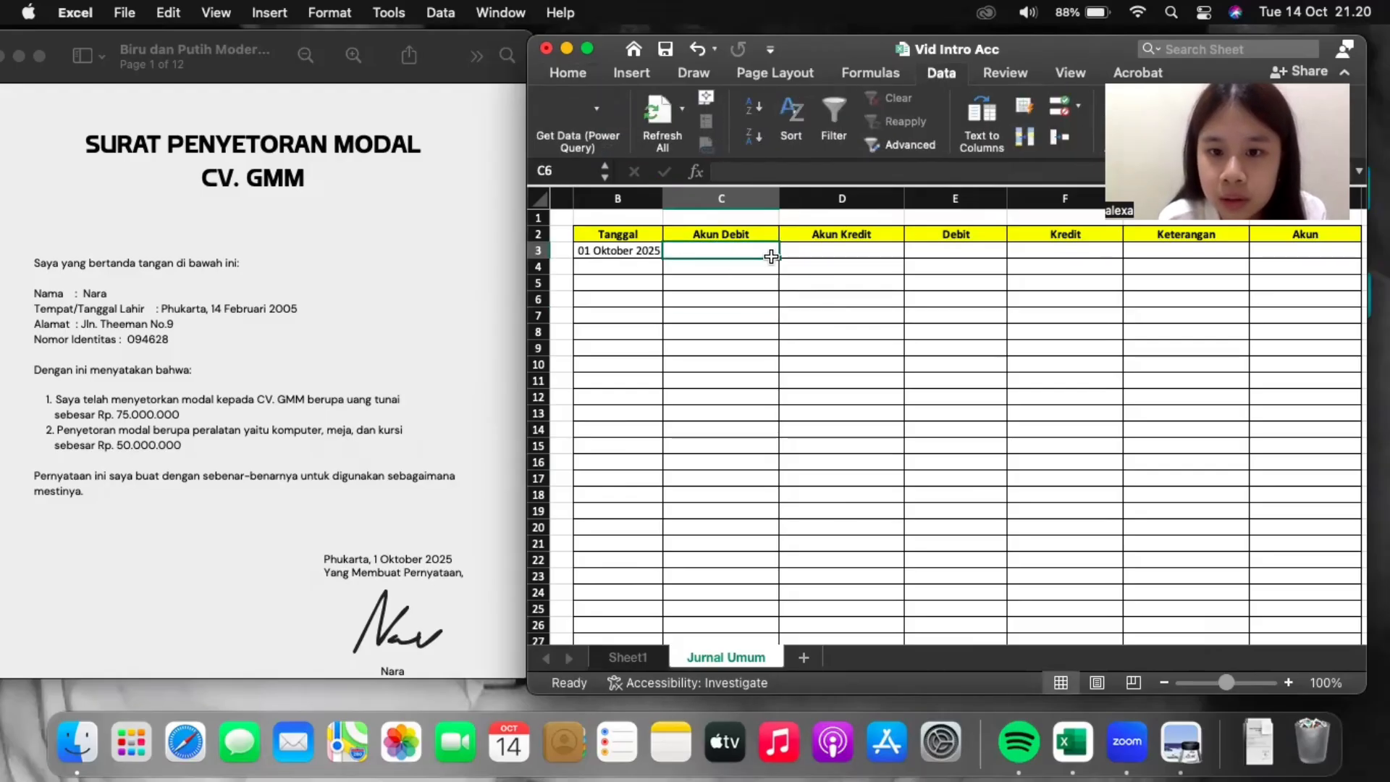
pyautogui.keyDown('shift'); pyautogui.click(834, 323); pyautogui.keyUp('shift')
pyautogui.keyDown('shift'); pyautogui.click(856, 594); pyautogui.keyUp('shift')
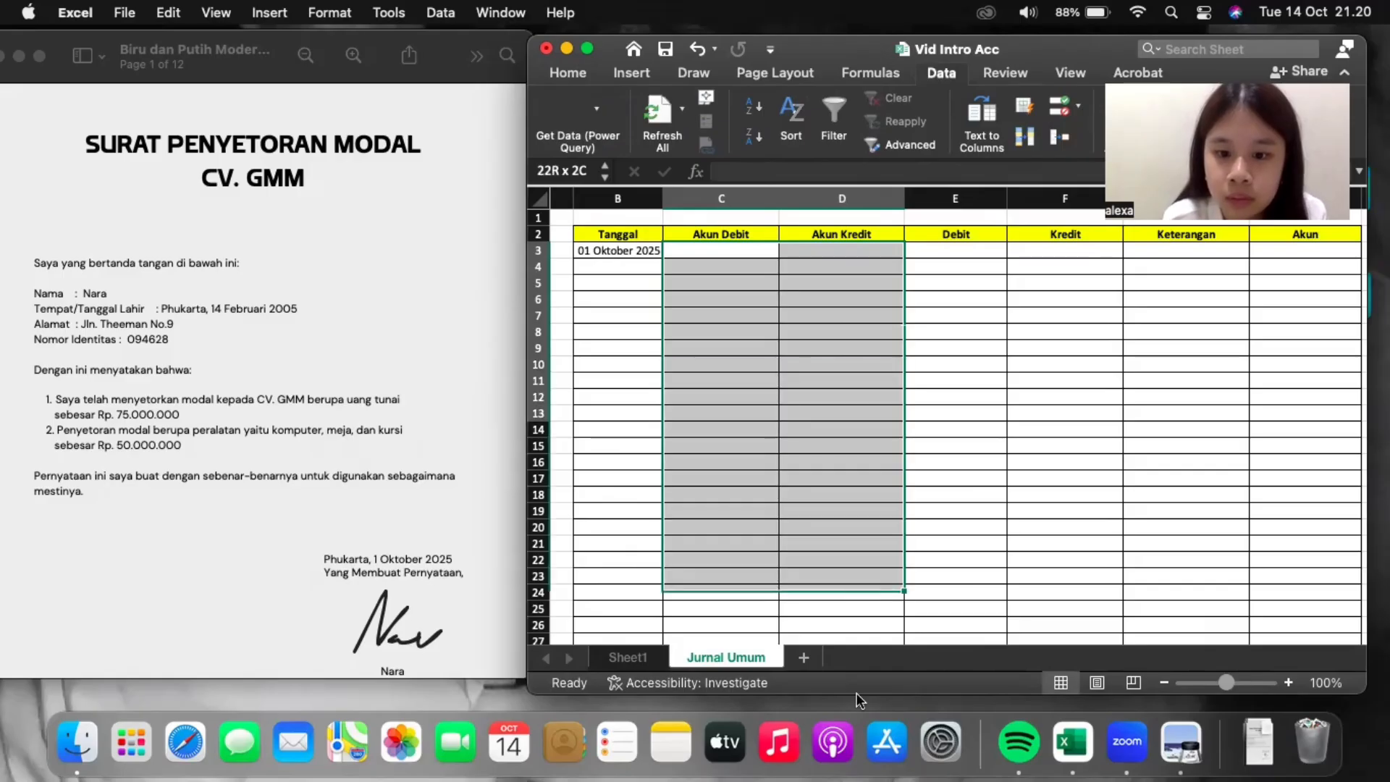
pyautogui.moveTo(856, 642); pyautogui.dragTo(857, 539)
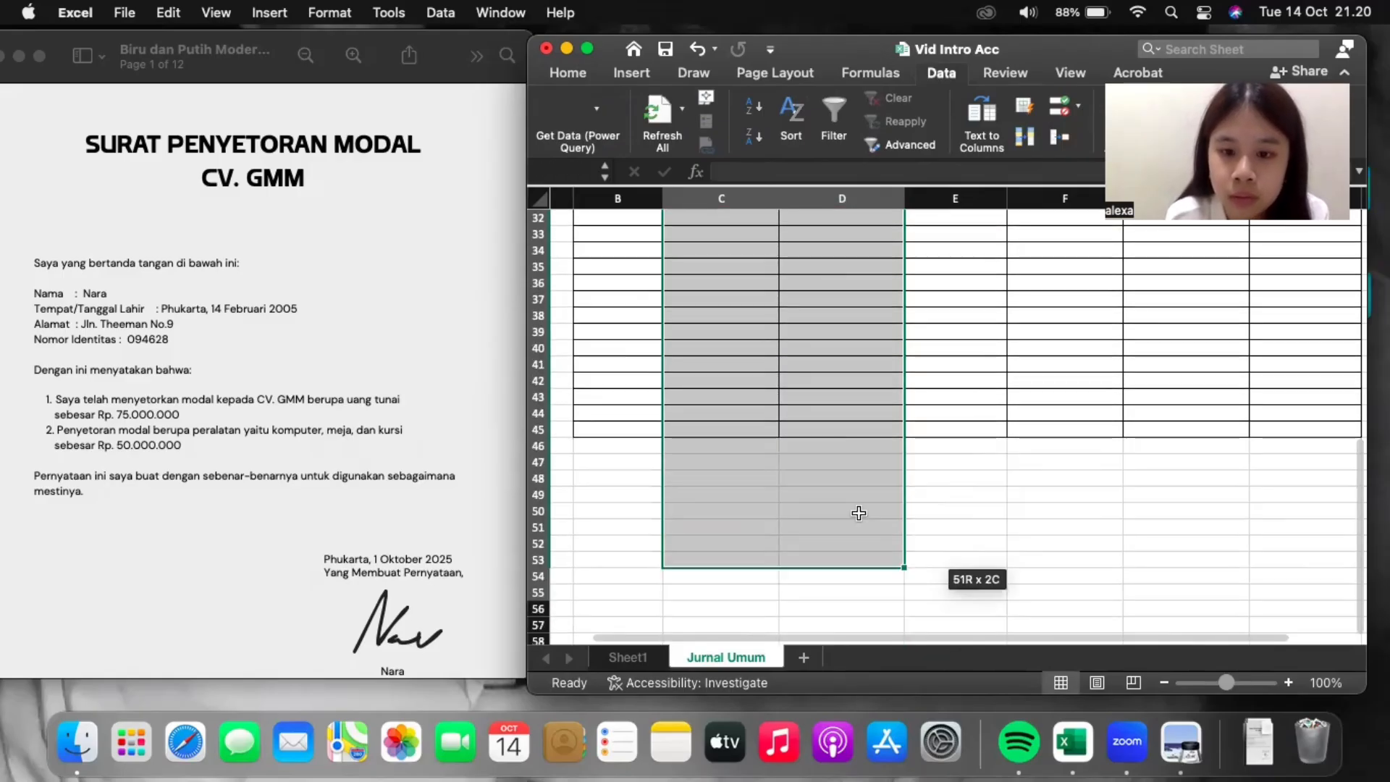
pyautogui.moveTo(864, 454); pyautogui.dragTo(825, 480)
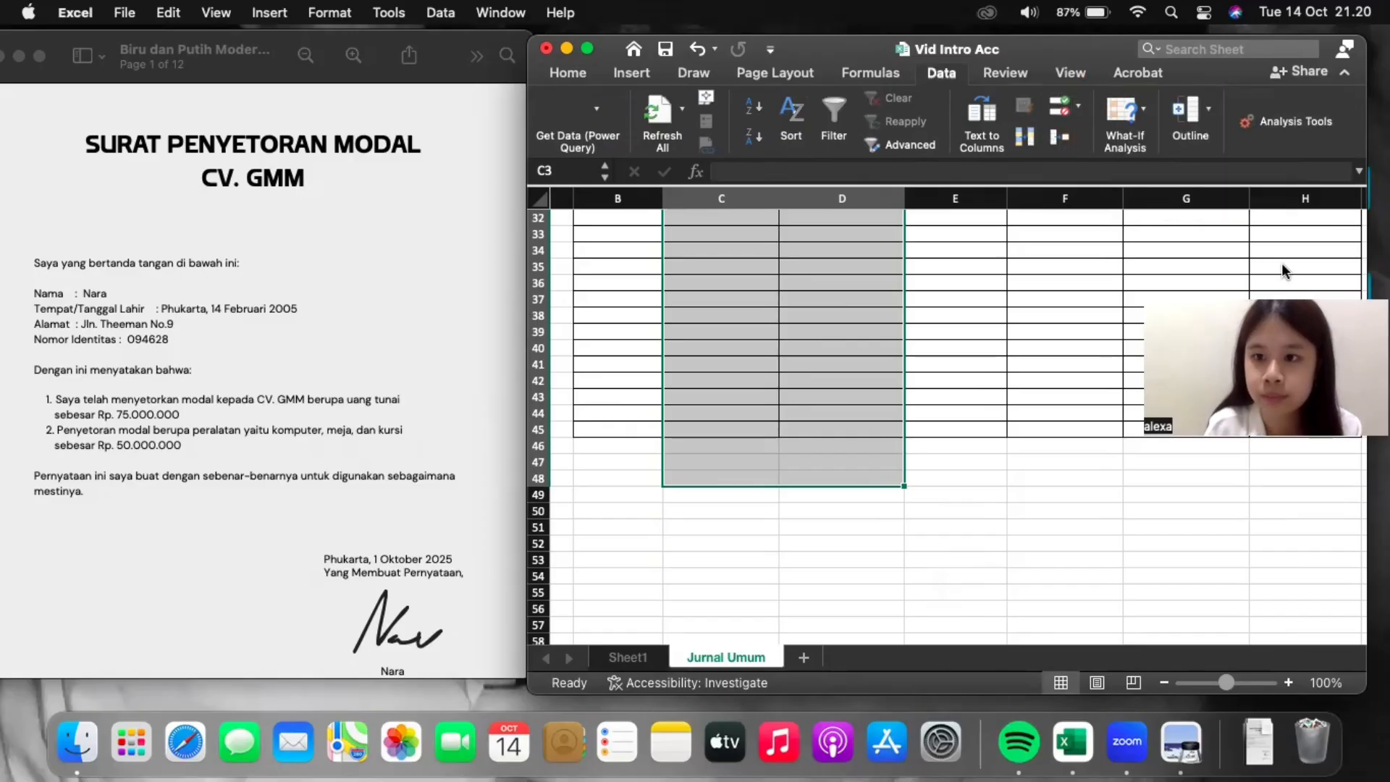
pyautogui.click(1064, 106)
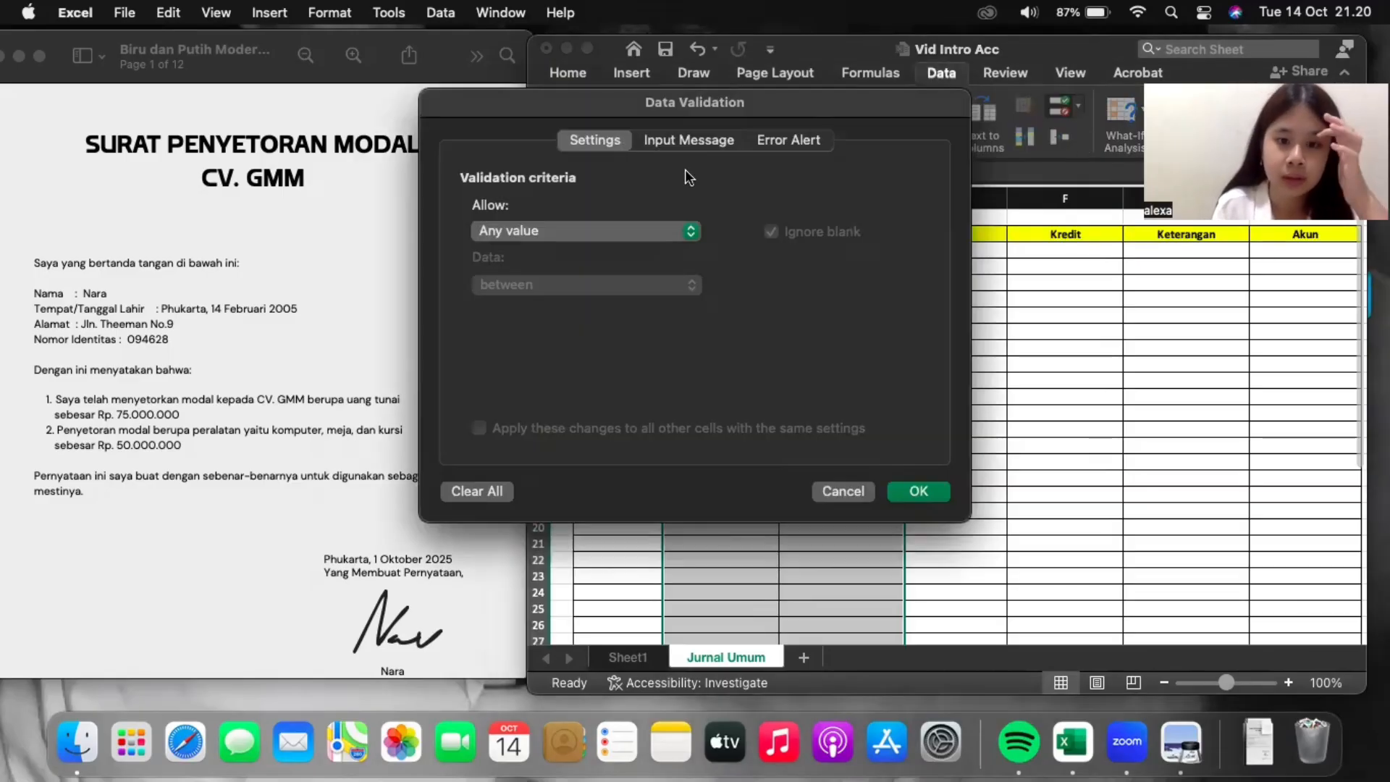
pyautogui.click(691, 232)
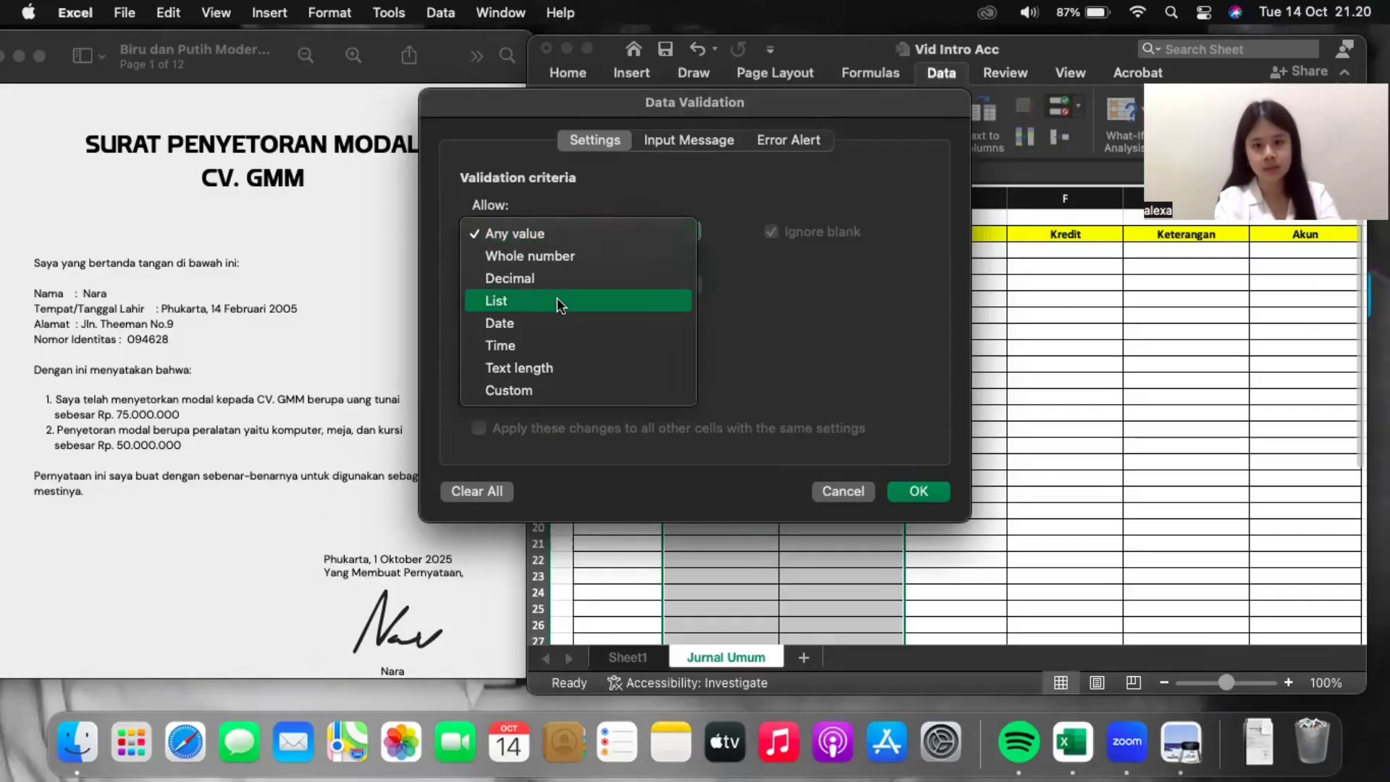
pyautogui.click(558, 300)
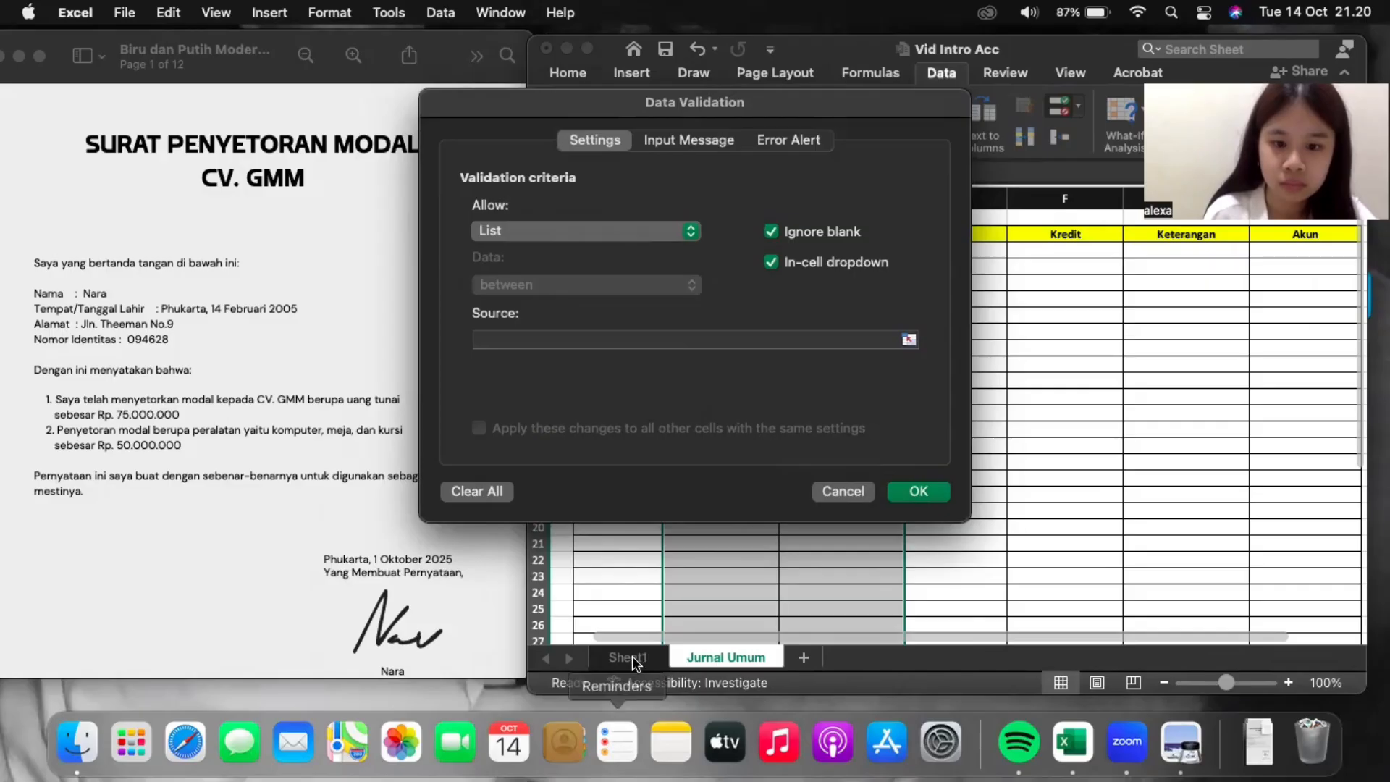
pyautogui.click(832, 491)
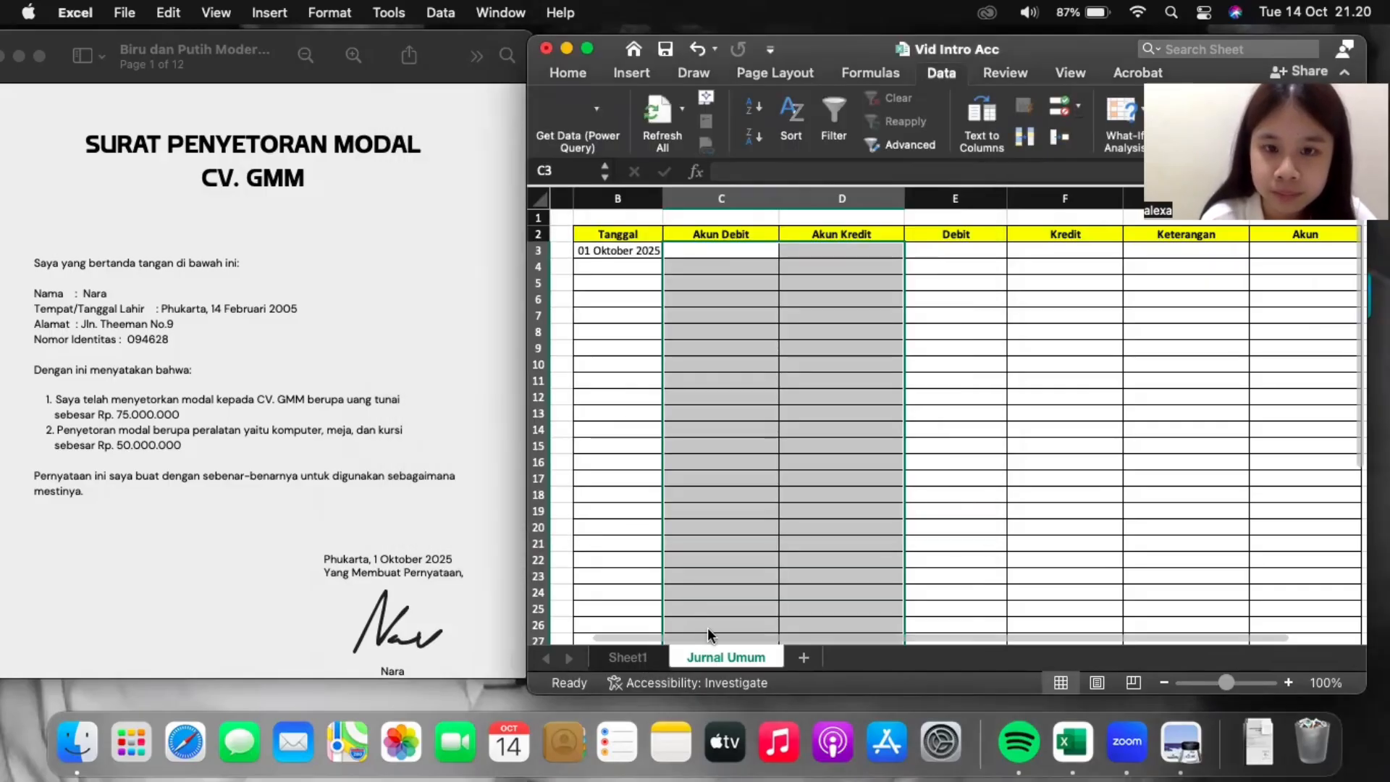
# Apply List data validation to C3:D48, using the combined accounts in Sheet1!$E$3:$E$30 as the source.
pyautogui.click(1061, 106)
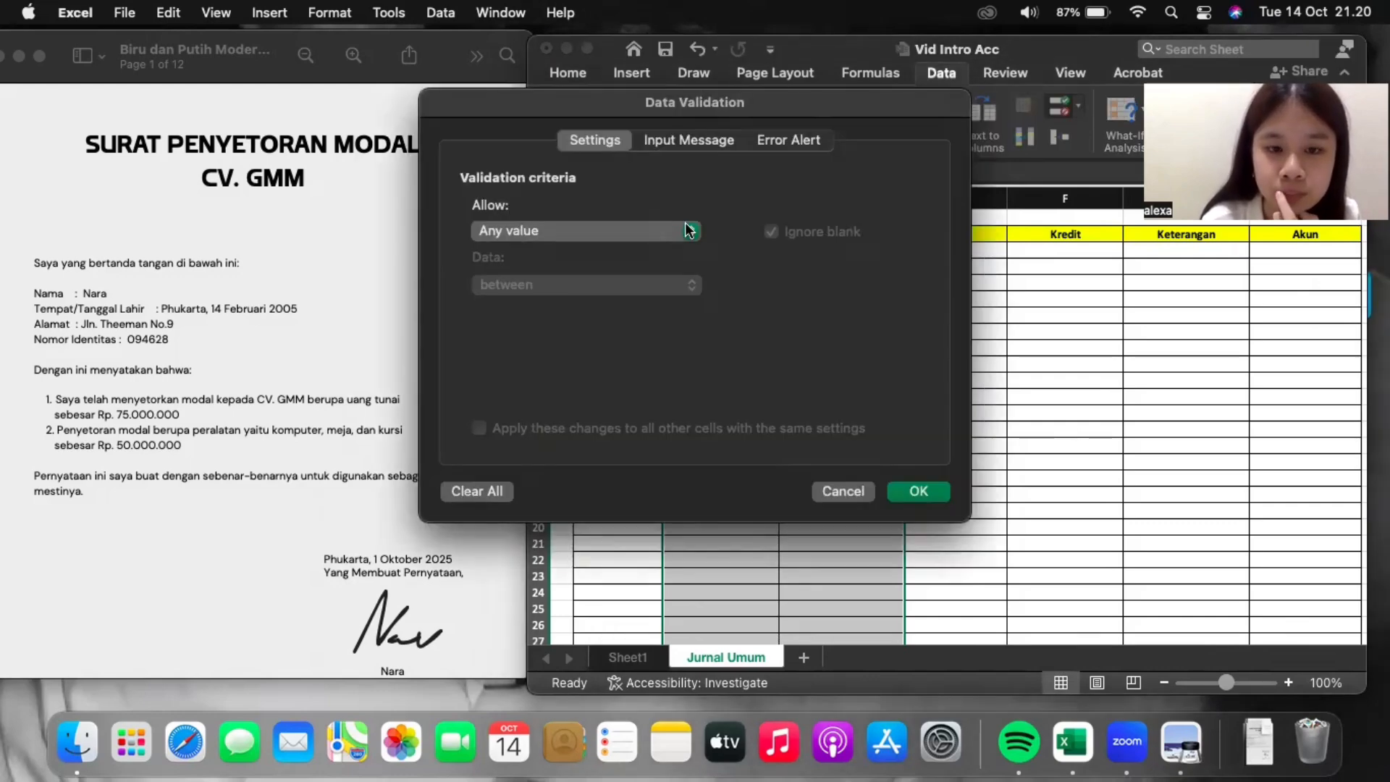
pyautogui.click(660, 230)
pyautogui.click(547, 300)
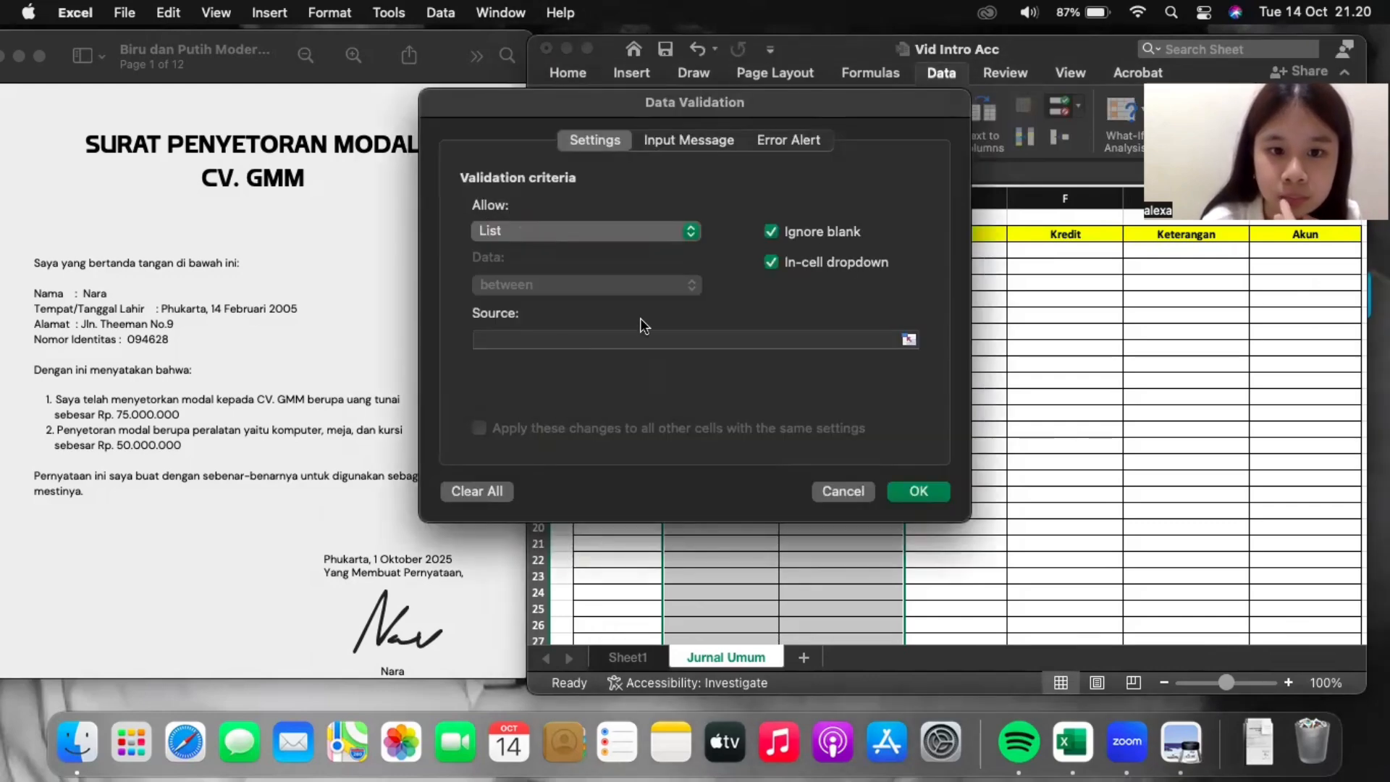
pyautogui.click(774, 340)
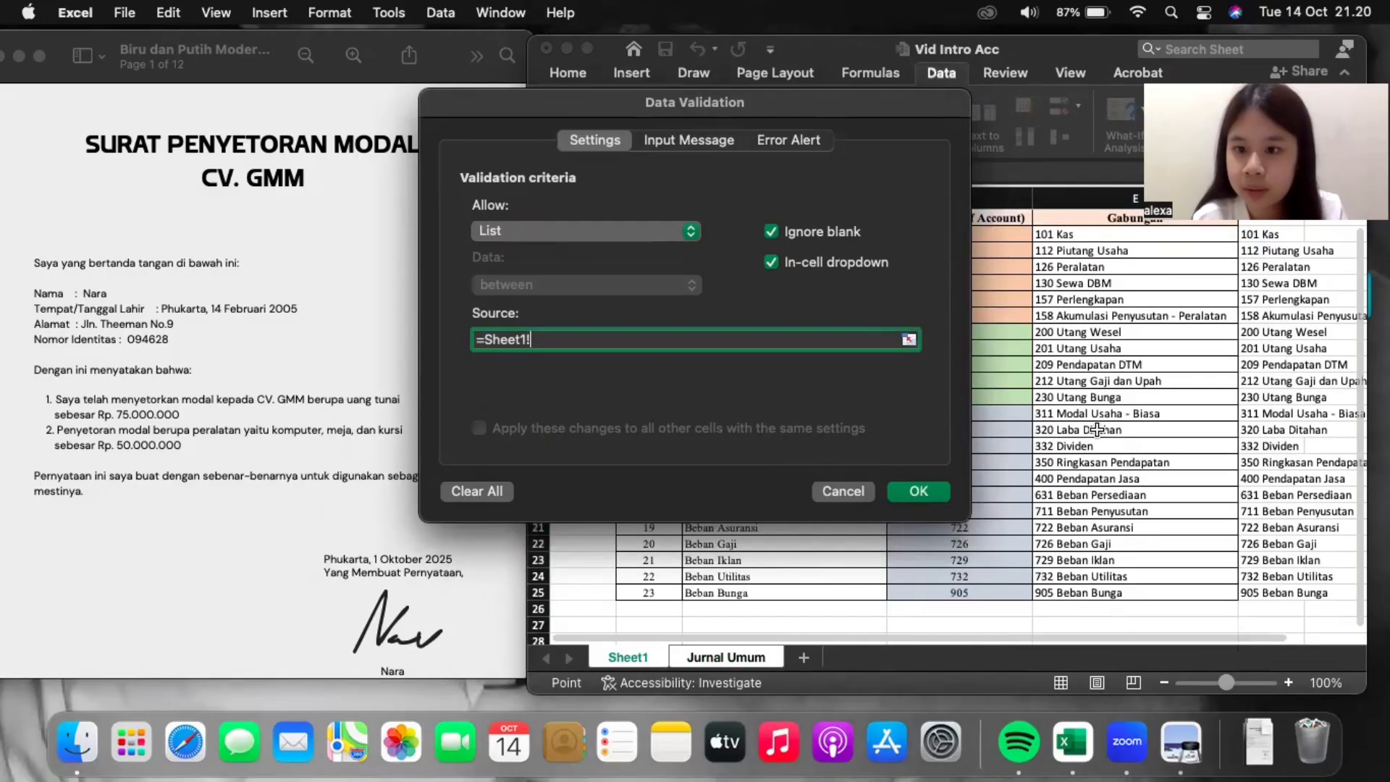
pyautogui.scroll(1, 1097, 430)
pyautogui.hscroll(2, 1097, 430)
pyautogui.hscroll(-1, 1071, 253)
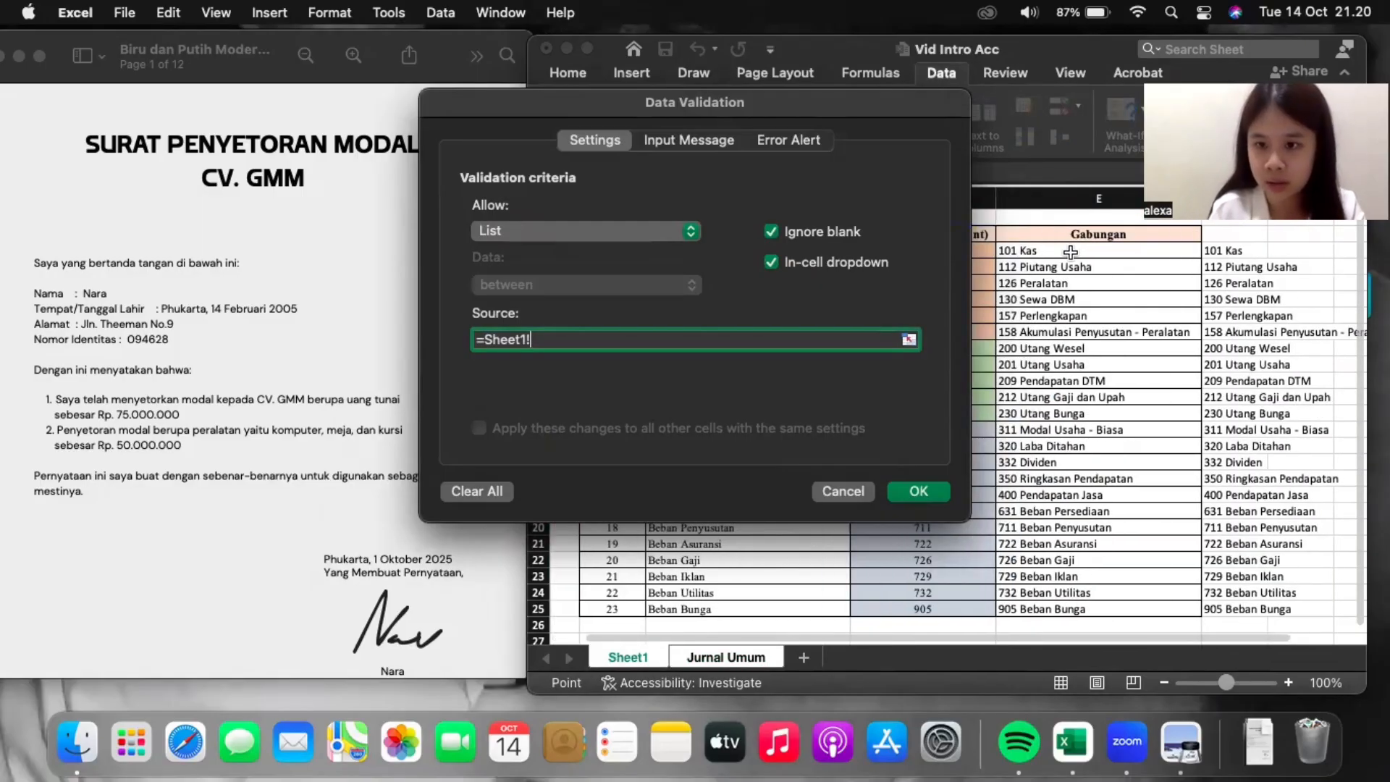
pyautogui.moveTo(1071, 252); pyautogui.dragTo(1088, 428)
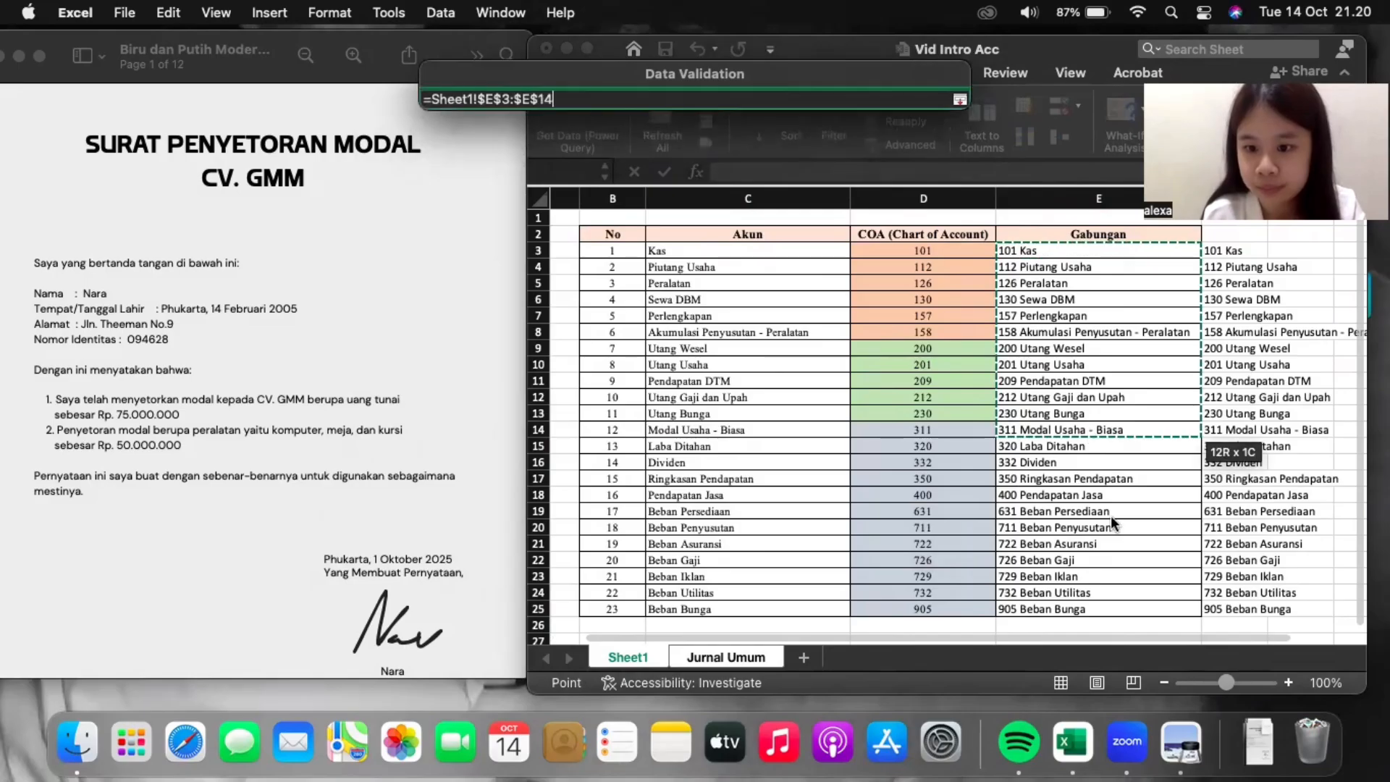
pyautogui.moveTo(1102, 603)
pyautogui.mouseDown()
pyautogui.moveTo(1100, 659)
pyautogui.moveTo(1106, 597)
pyautogui.mouseUp()
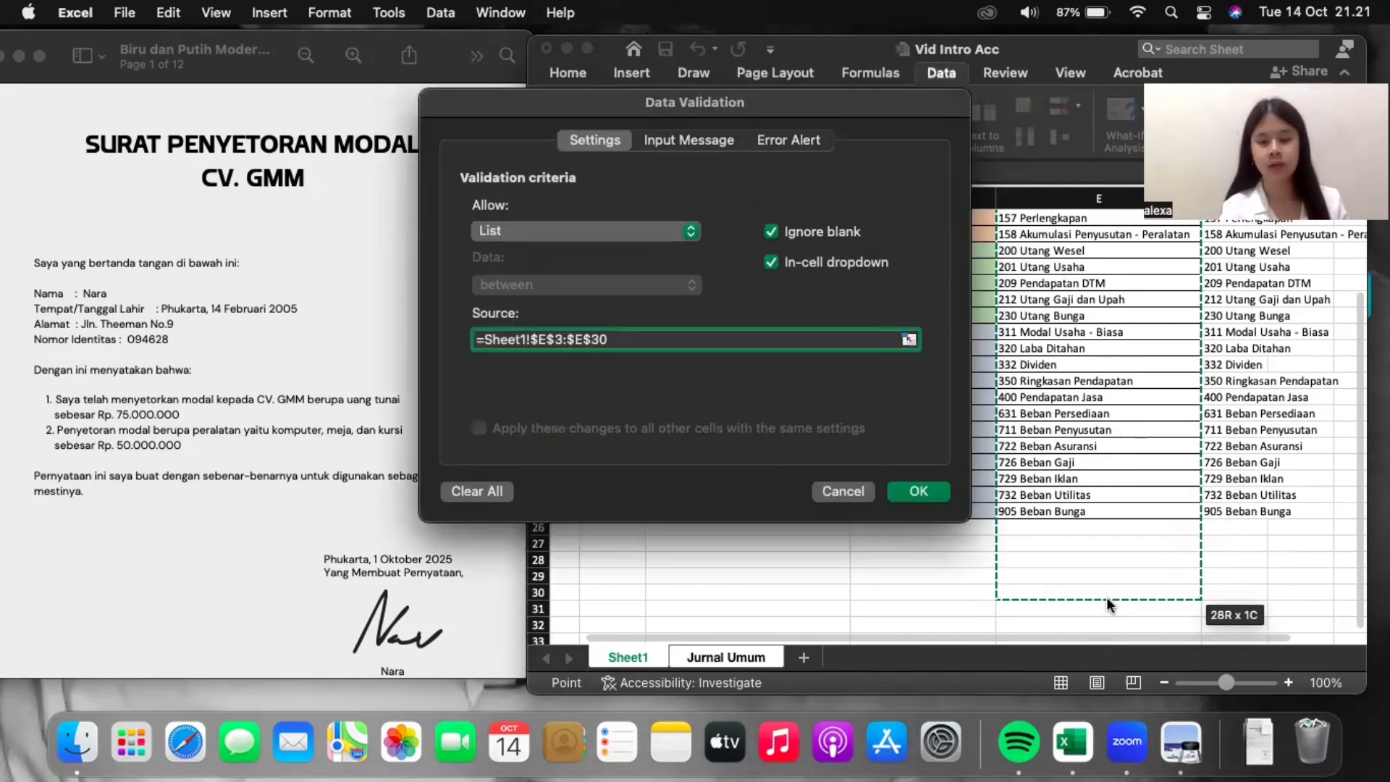
pyautogui.click(917, 491)
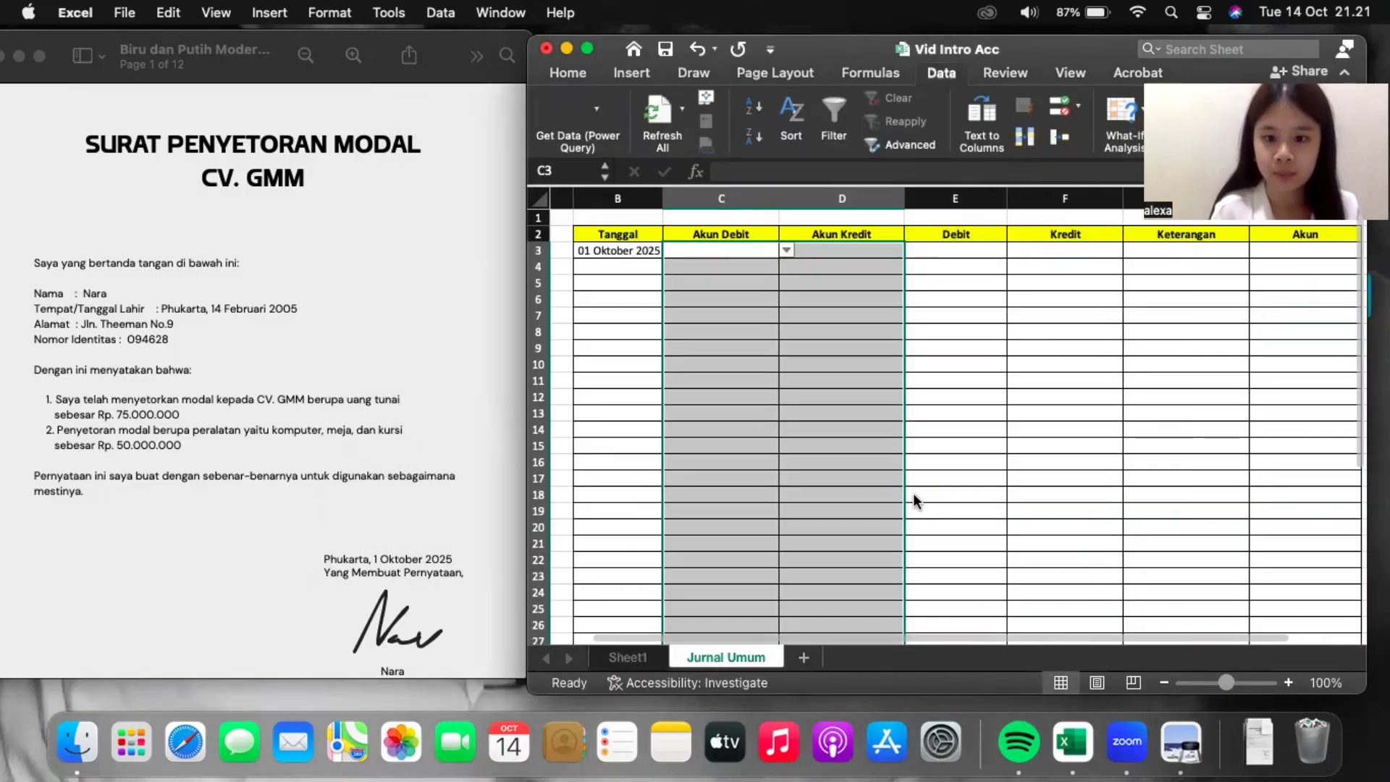
# Look through the accounts offered by the dropdown in cell C3 under Akun Debit.
pyautogui.click(854, 447)
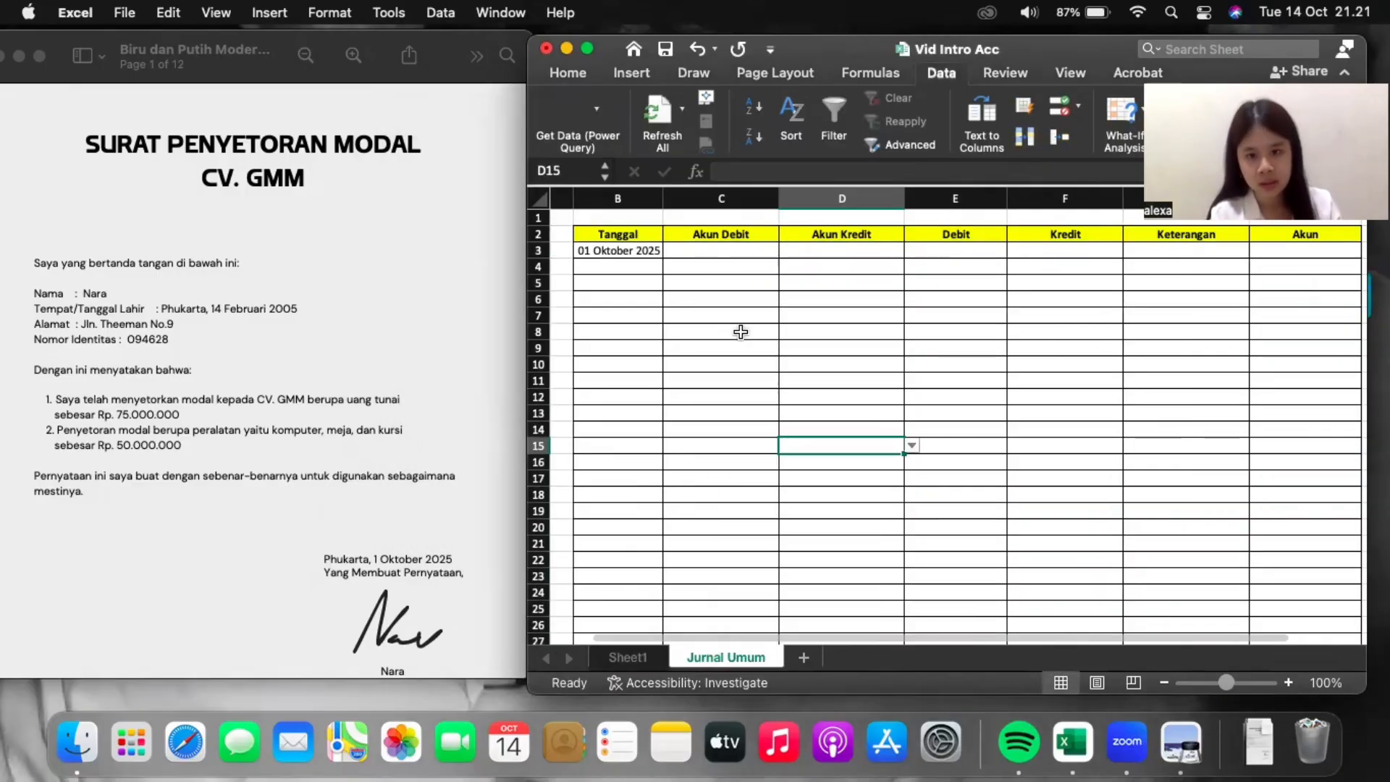
pyautogui.click(741, 262)
pyautogui.press('Up')
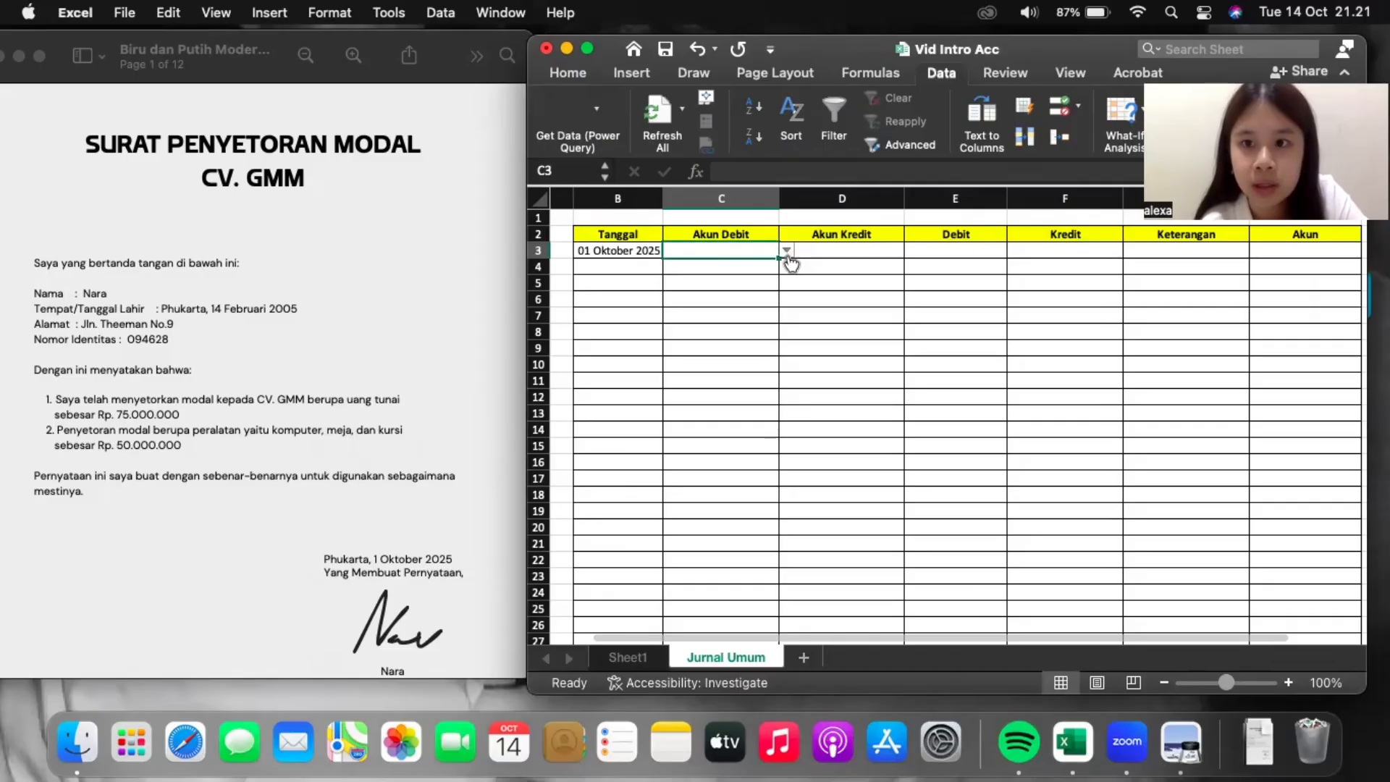
pyautogui.click(786, 250)
pyautogui.scroll(-5, 764, 375)
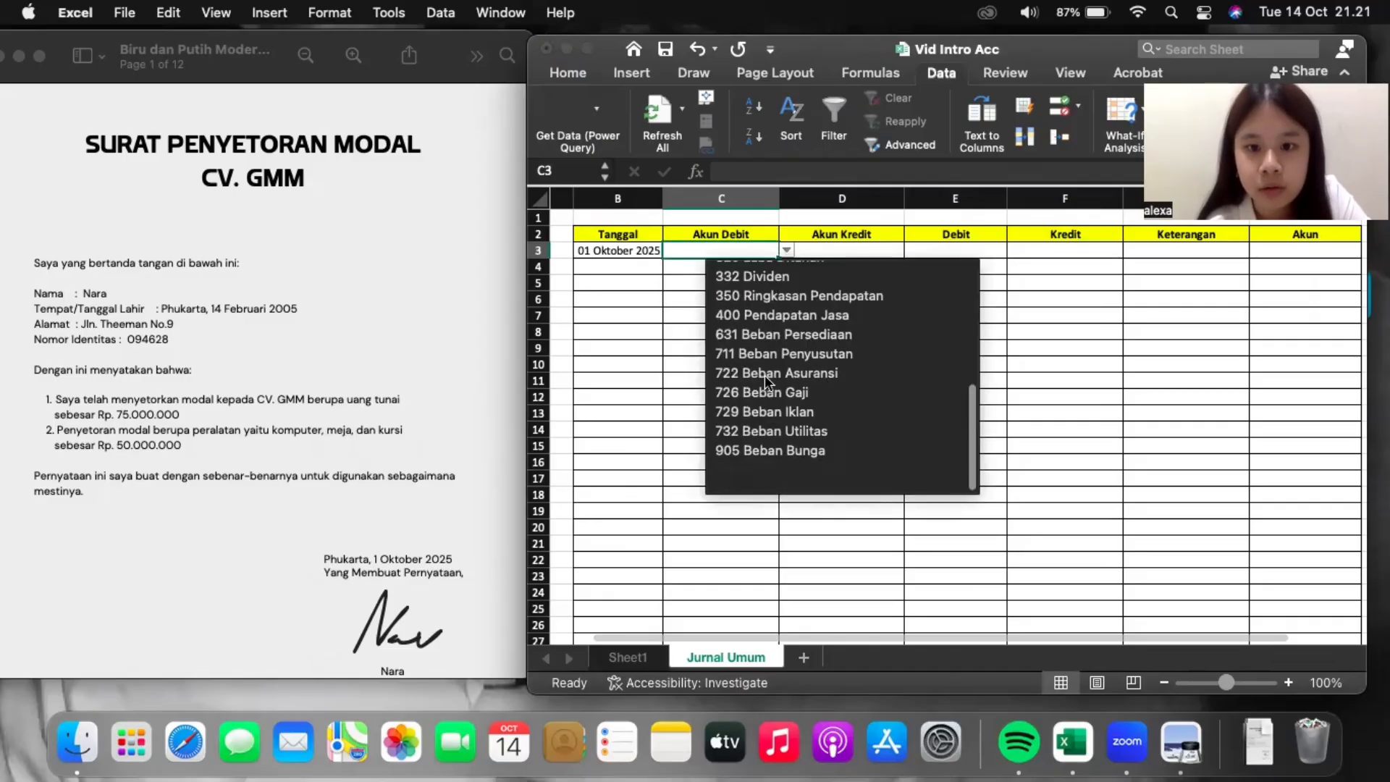
pyautogui.scroll(5, 764, 375)
pyautogui.click(718, 331)
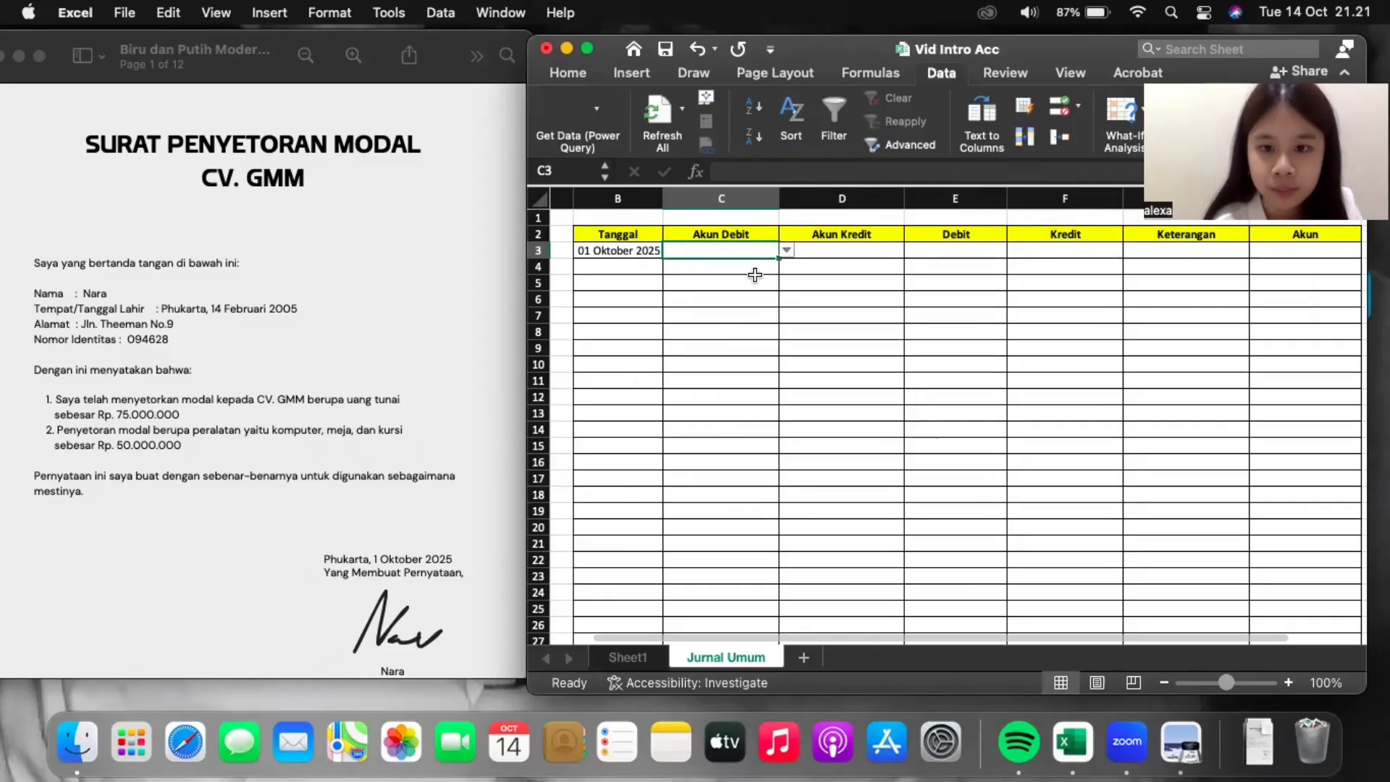
# Check that the account dropdown is also available in cells D10 and C48.
pyautogui.click(754, 278)
pyautogui.click(842, 368)
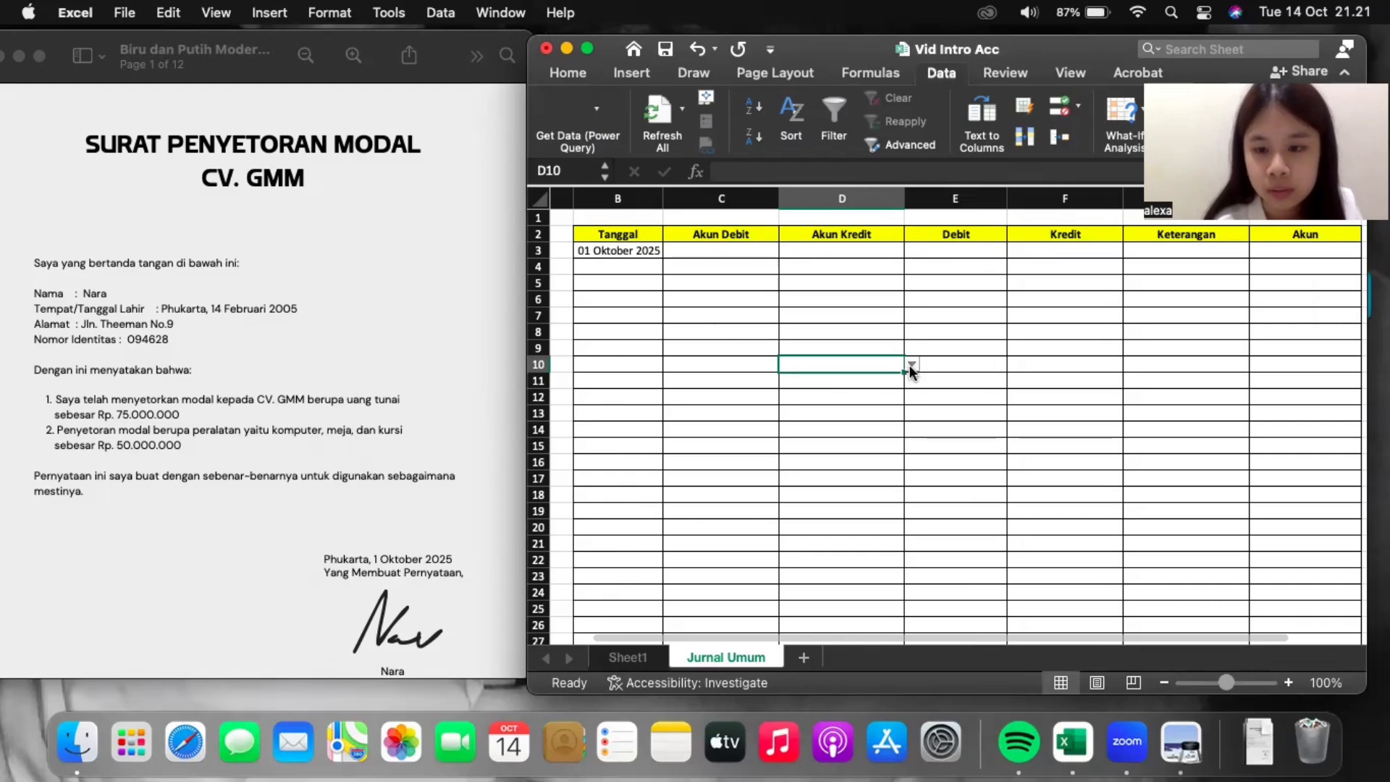
pyautogui.click(911, 364)
pyautogui.click(647, 515)
pyautogui.scroll(-4, 719, 518)
pyautogui.scroll(-6, 719, 518)
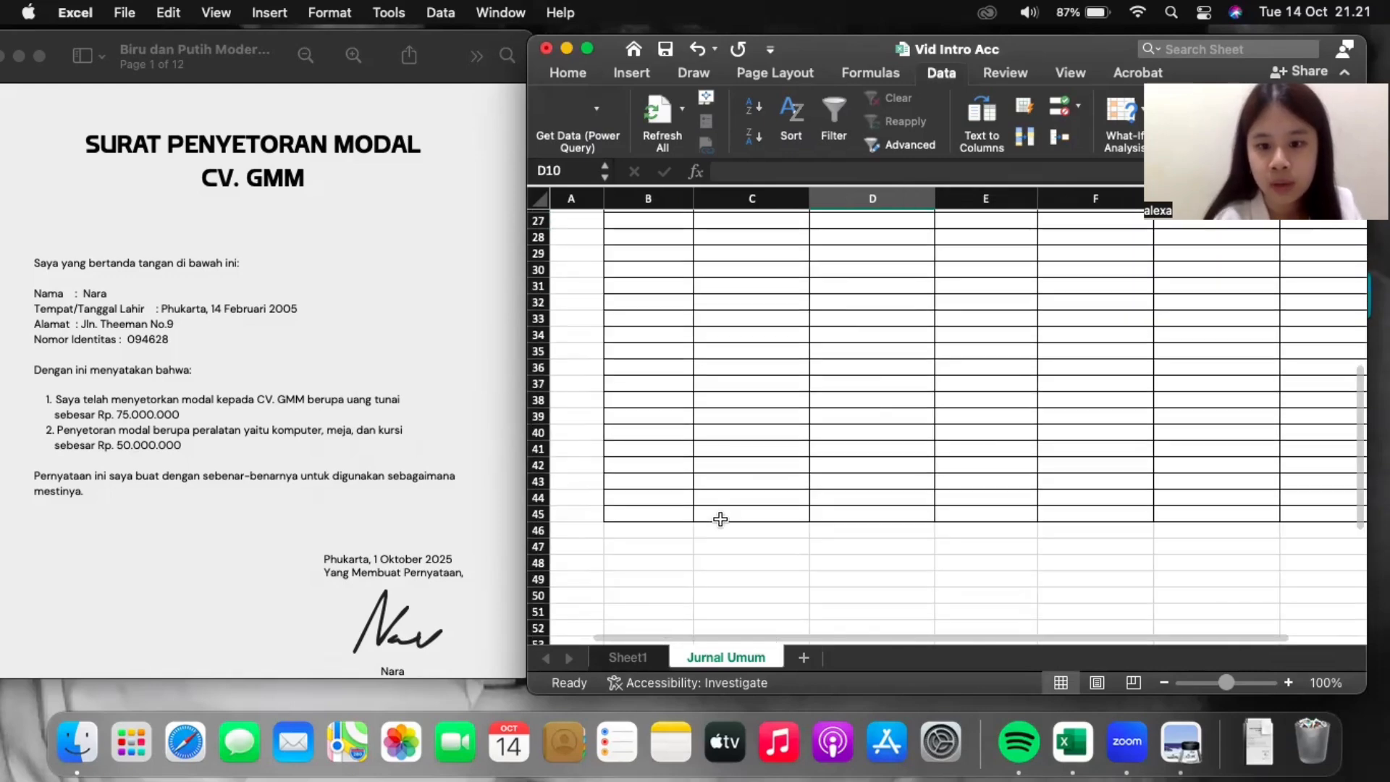
pyautogui.click(751, 484)
pyautogui.click(820, 485)
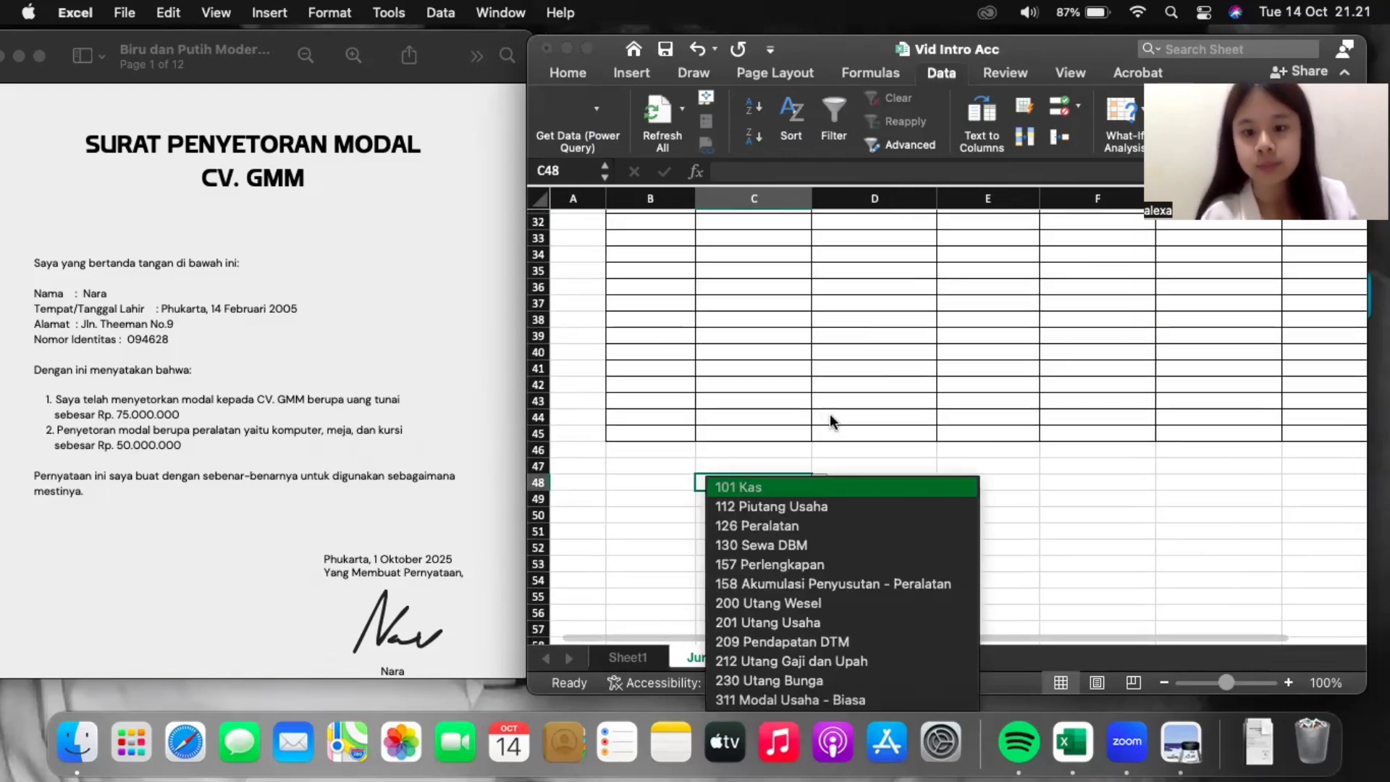
pyautogui.scroll(10, 829, 416)
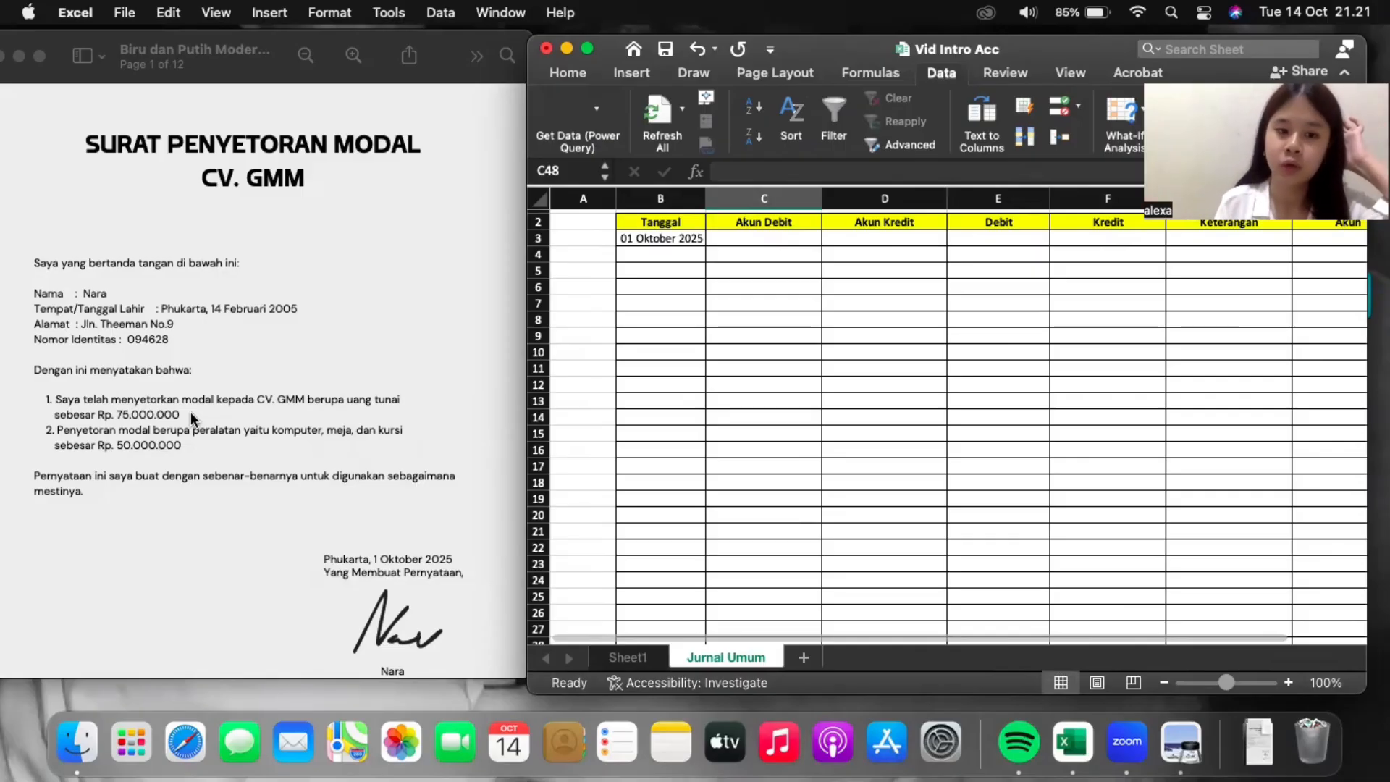
# Choose the Akun Debit accounts for the capital deposit: 101 Kas in C3 and 126 Peralatan in C4.
pyautogui.click(755, 236)
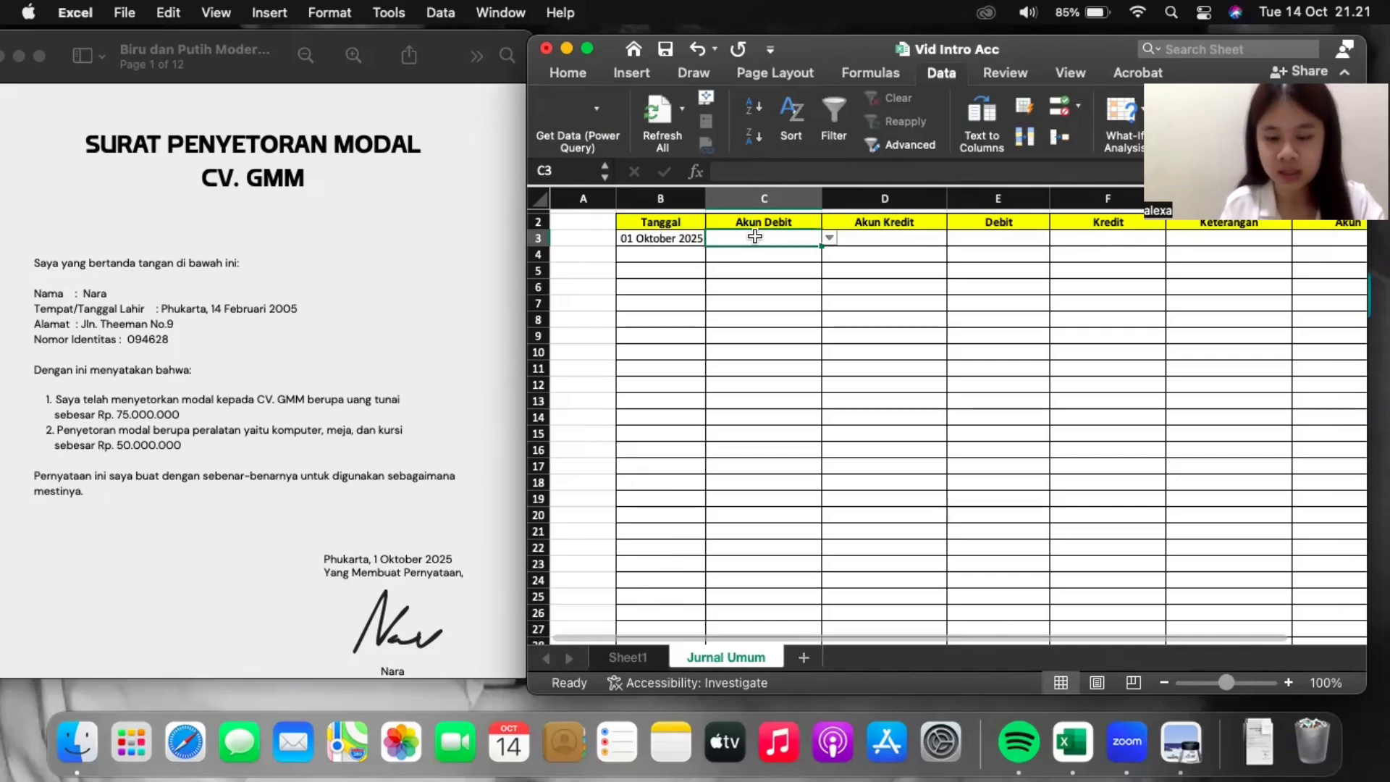
pyautogui.click(829, 237)
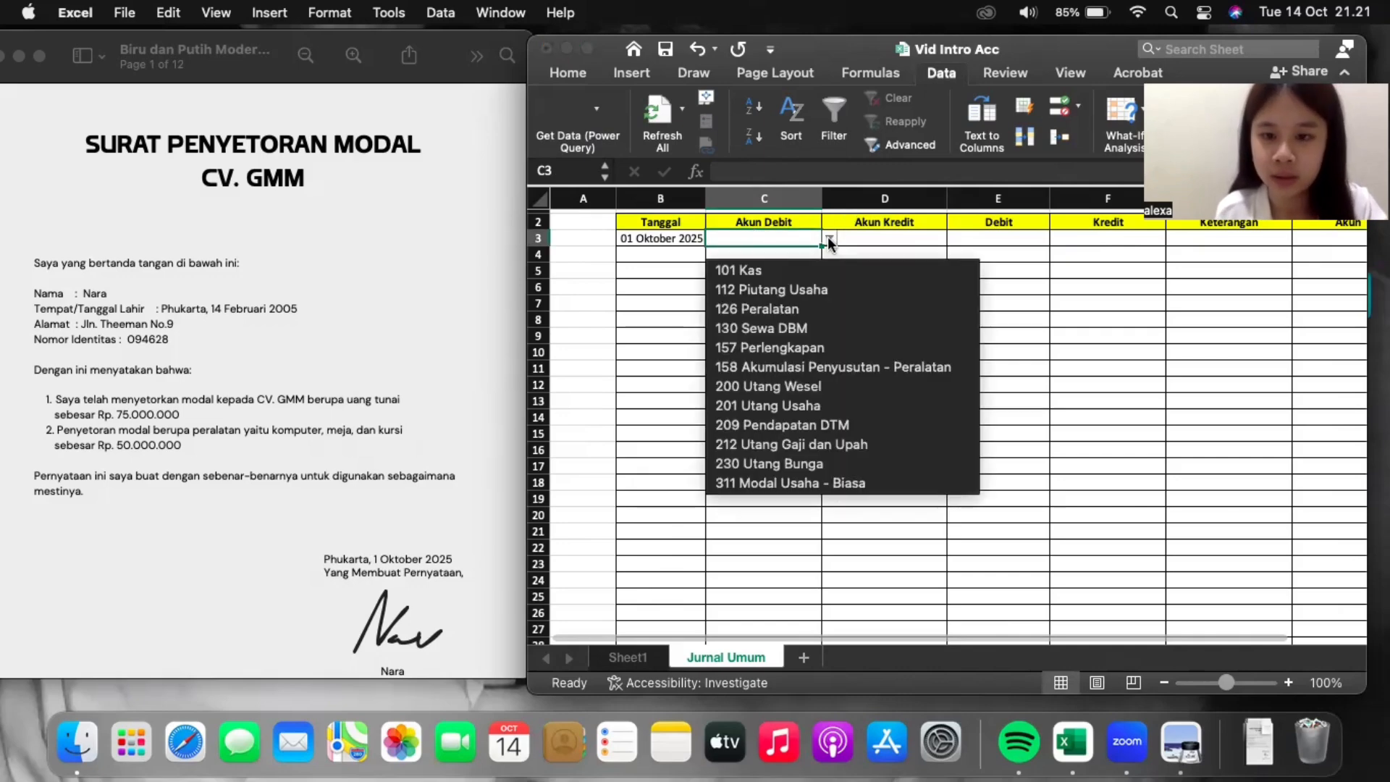
pyautogui.click(804, 270)
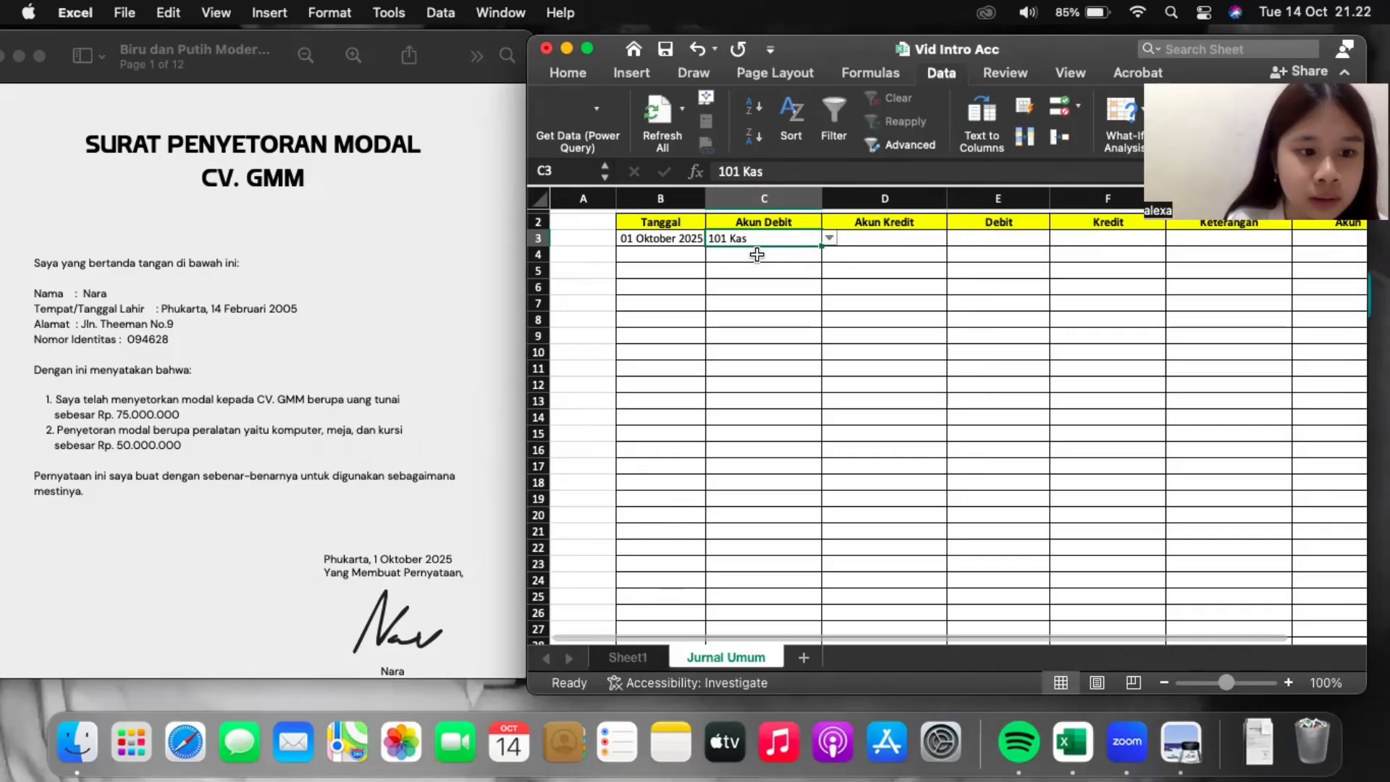
pyautogui.click(756, 254)
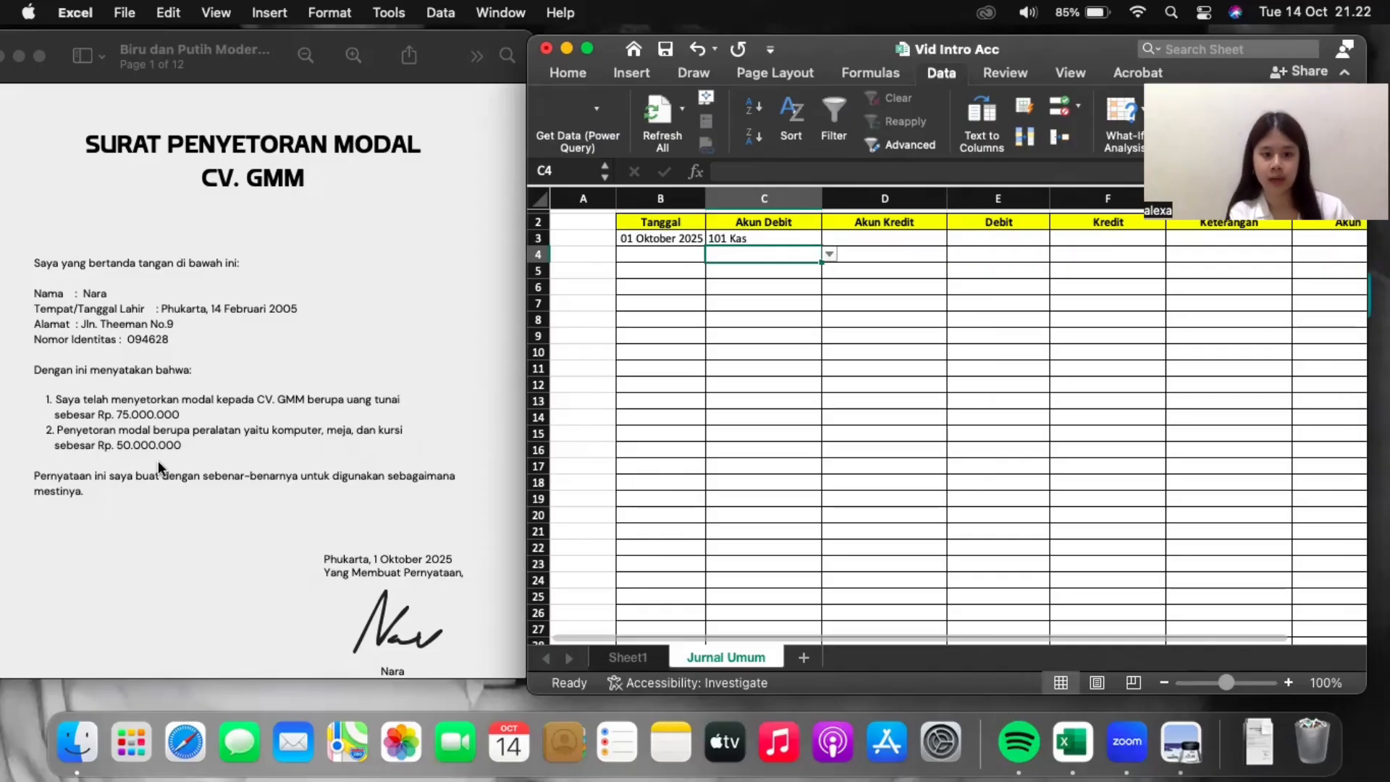
pyautogui.click(829, 255)
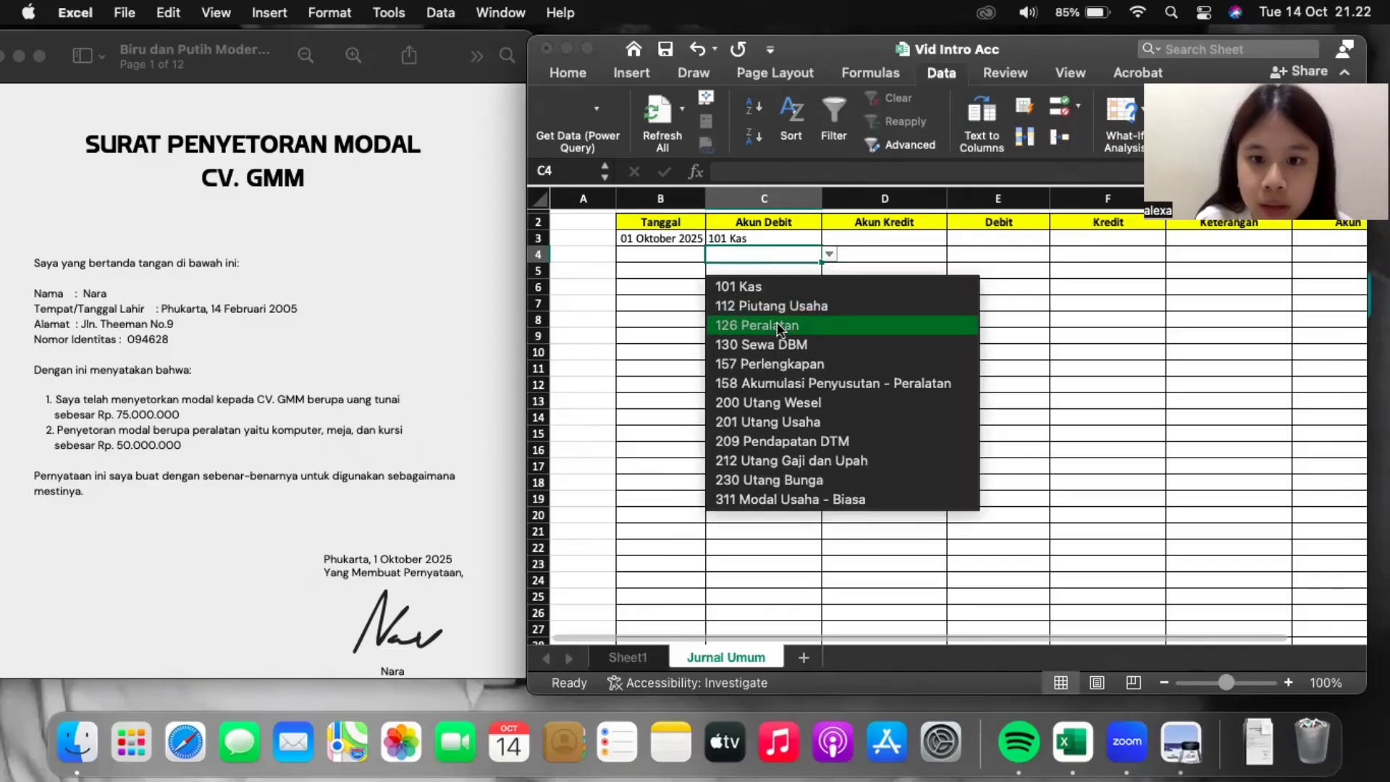
pyautogui.click(776, 323)
# Choose 311 Modal Usaha - Biasa as the Akun Kredit account in D5.
pyautogui.click(845, 272)
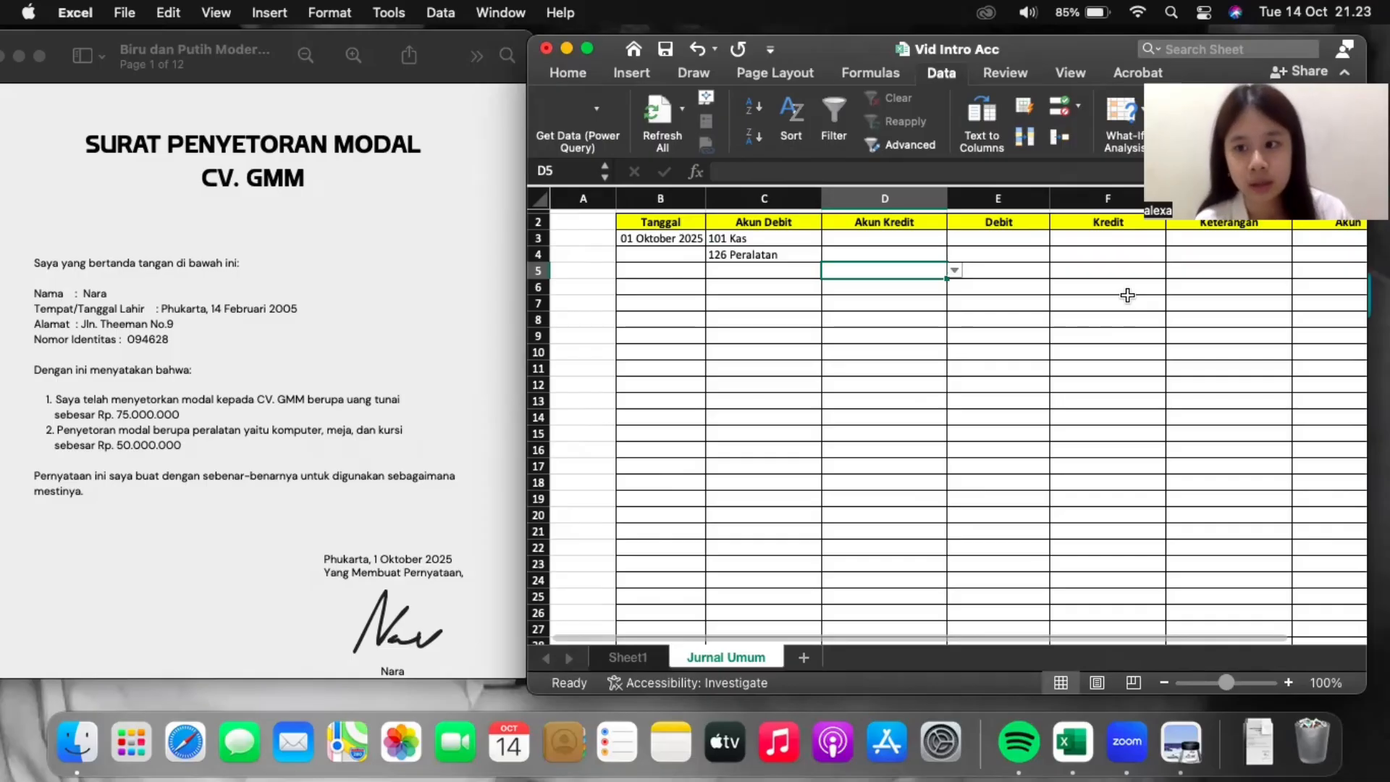
pyautogui.click(954, 271)
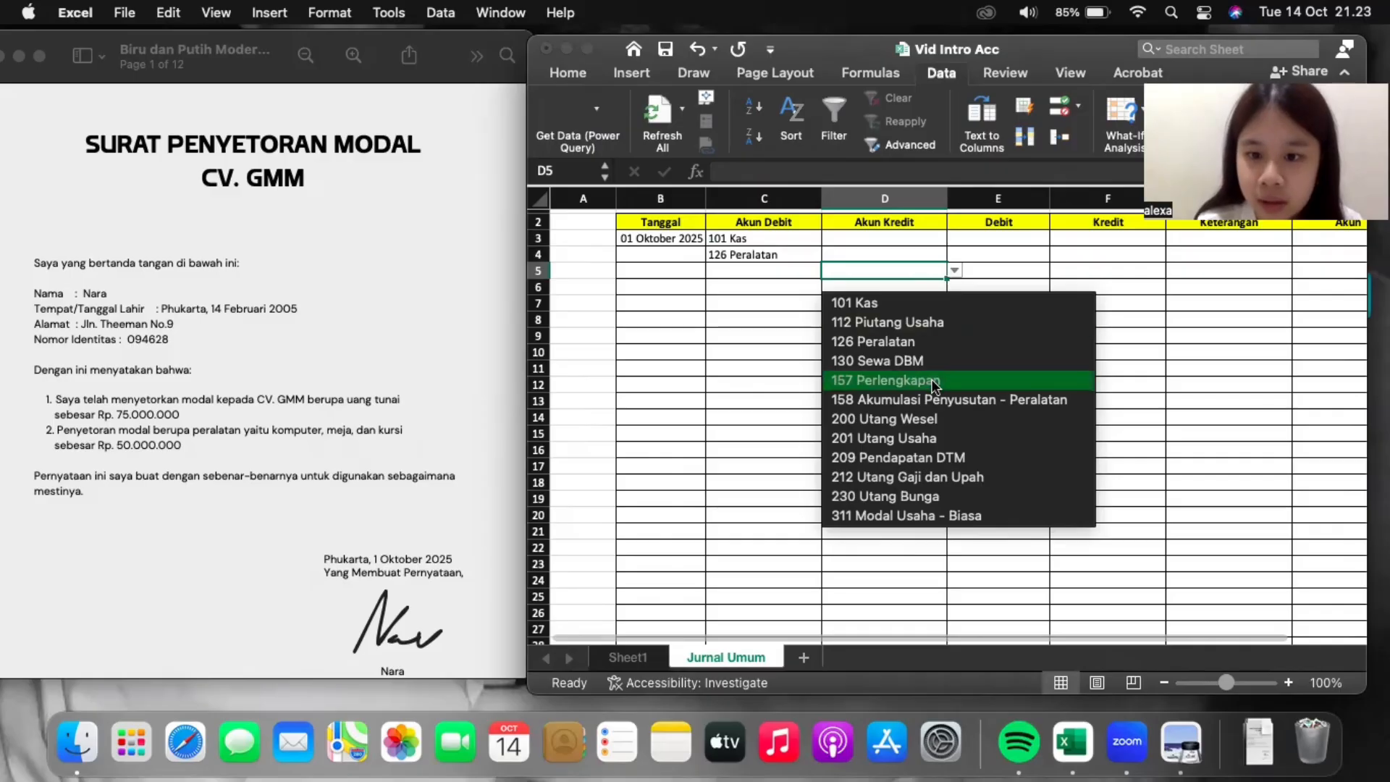
pyautogui.scroll(-3, 932, 375)
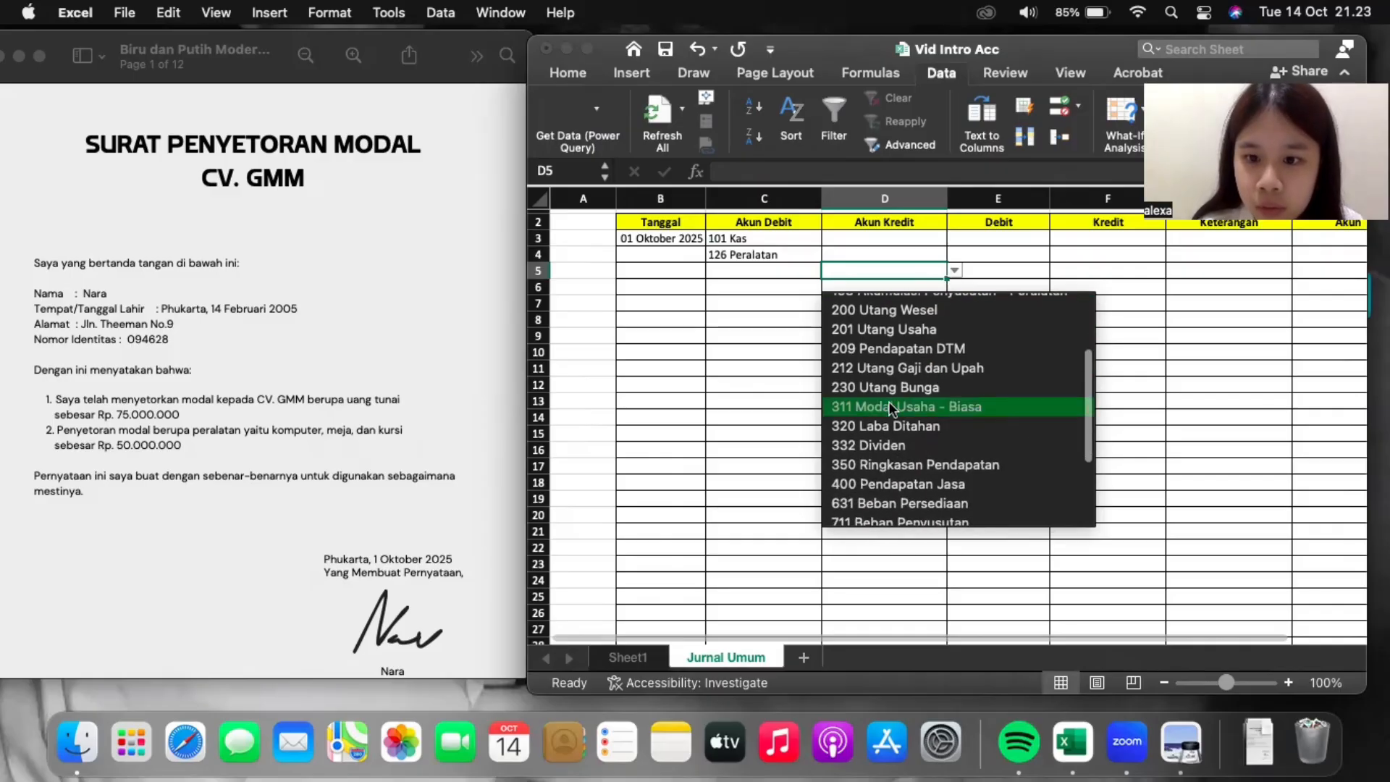
pyautogui.click(889, 406)
pyautogui.scroll(1, 889, 400)
pyautogui.hscroll(2, 888, 401)
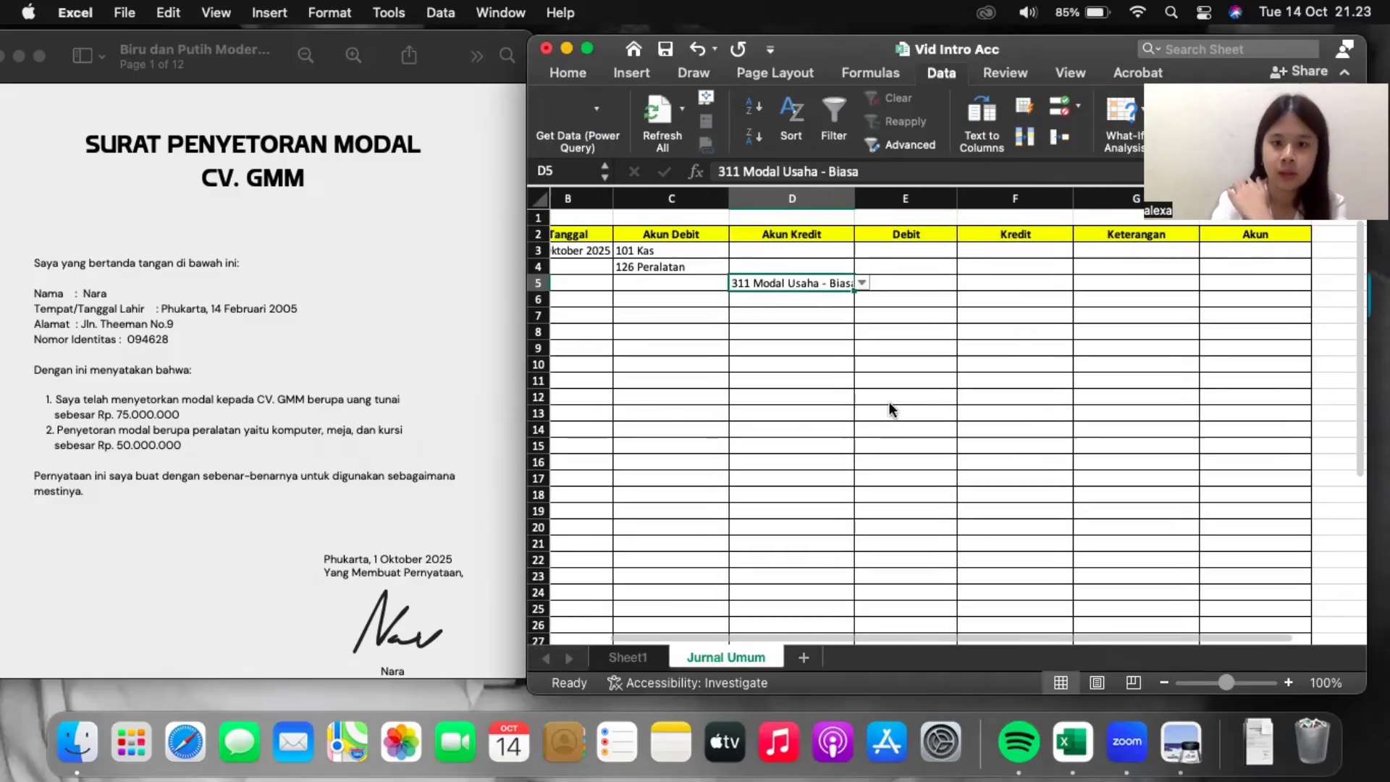
pyautogui.hscroll(-2, 620, 259)
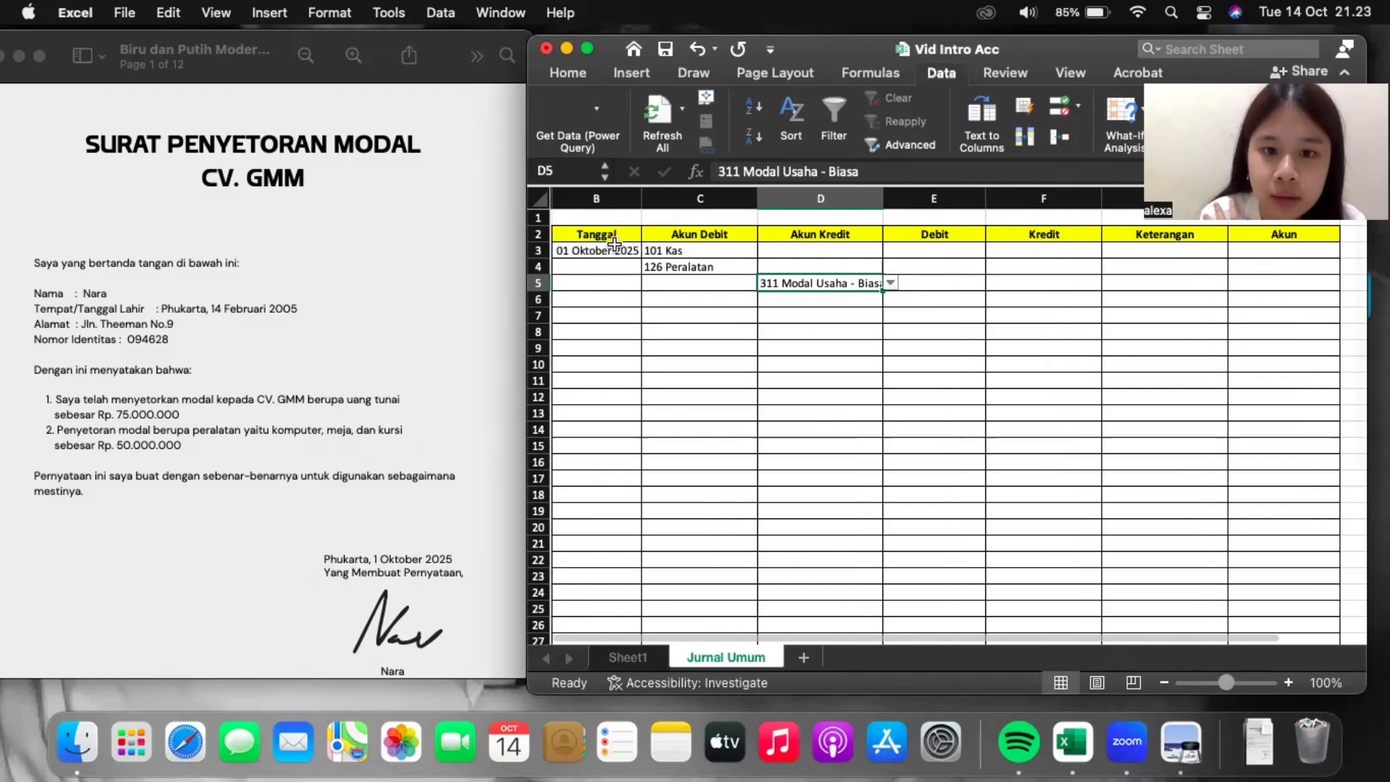
pyautogui.click(616, 267)
pyautogui.write('1 o')
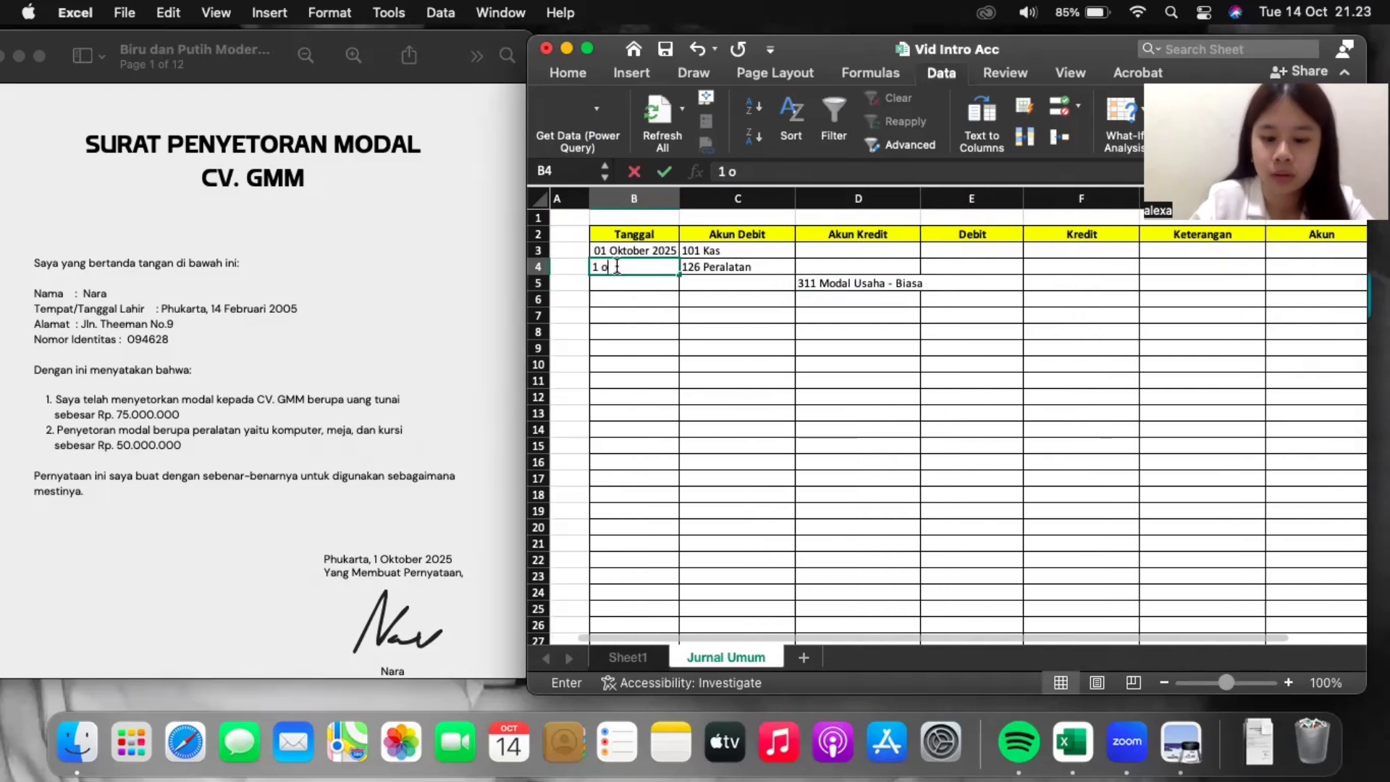
pyautogui.write('kt')
pyautogui.press('Return')
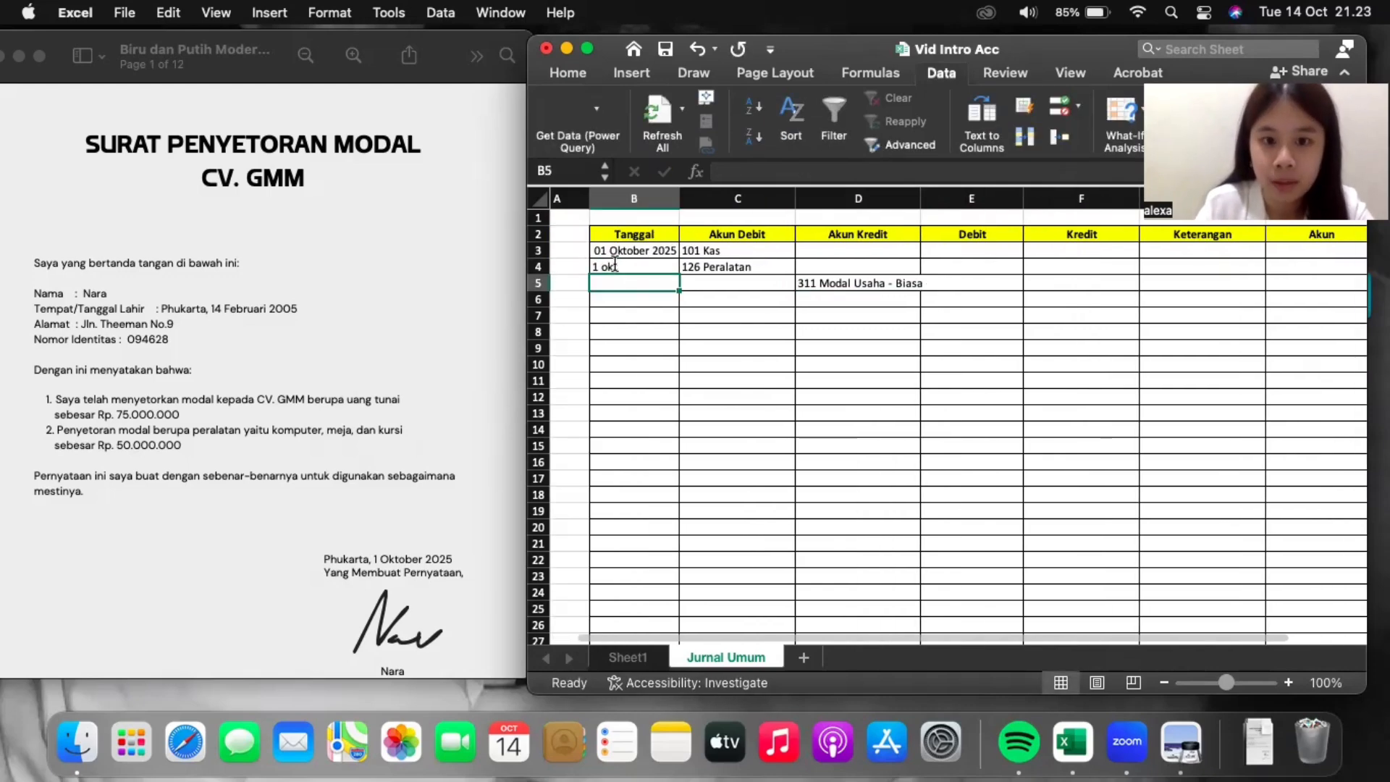
pyautogui.click(616, 267)
pyautogui.press('Delete')
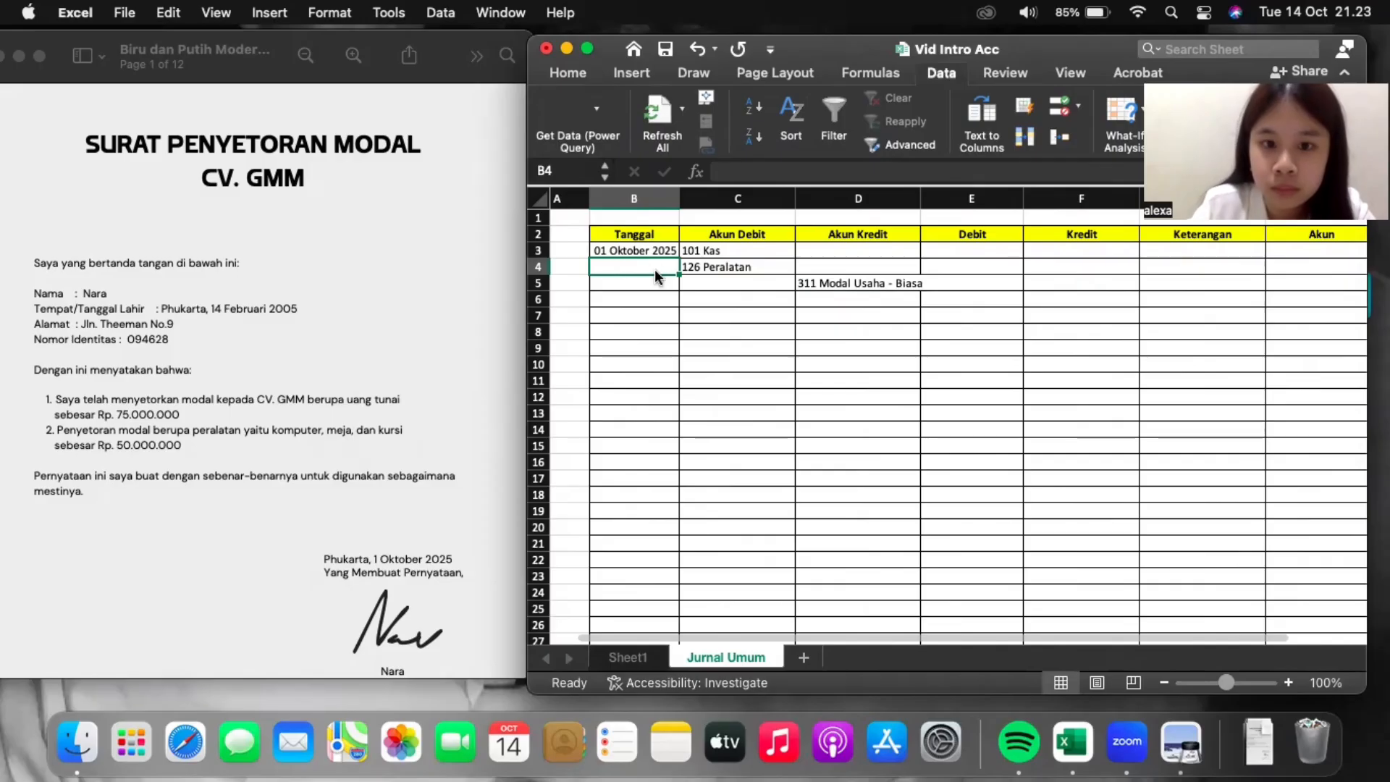
# Fill the transaction date from B3 down through B5, and correct the date in B4 to 01/10/2025.
pyautogui.click(652, 246)
pyautogui.moveTo(678, 258); pyautogui.dragTo(674, 283)
pyautogui.click(646, 265)
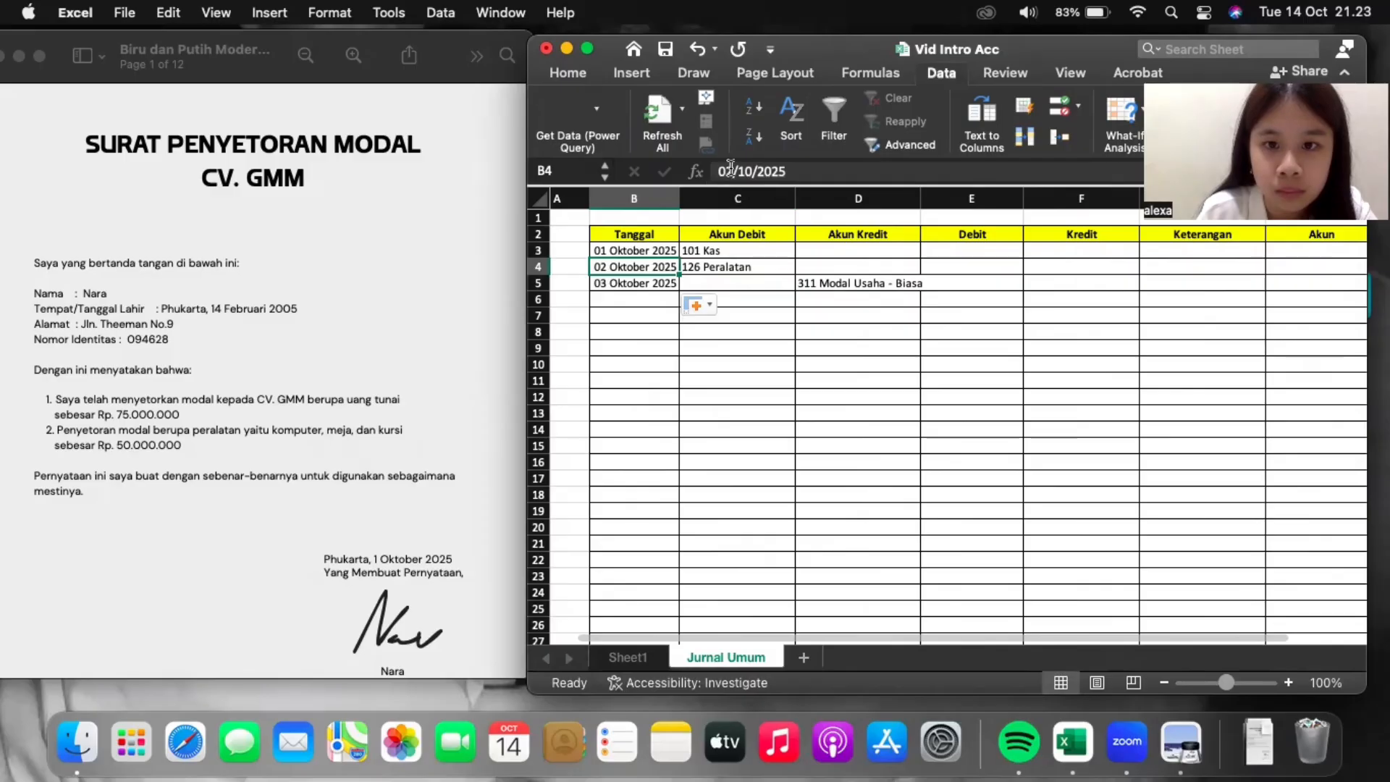
pyautogui.click(731, 171)
pyautogui.write('1')
pyautogui.press('BackSpace')
pyautogui.press('BackSpace')
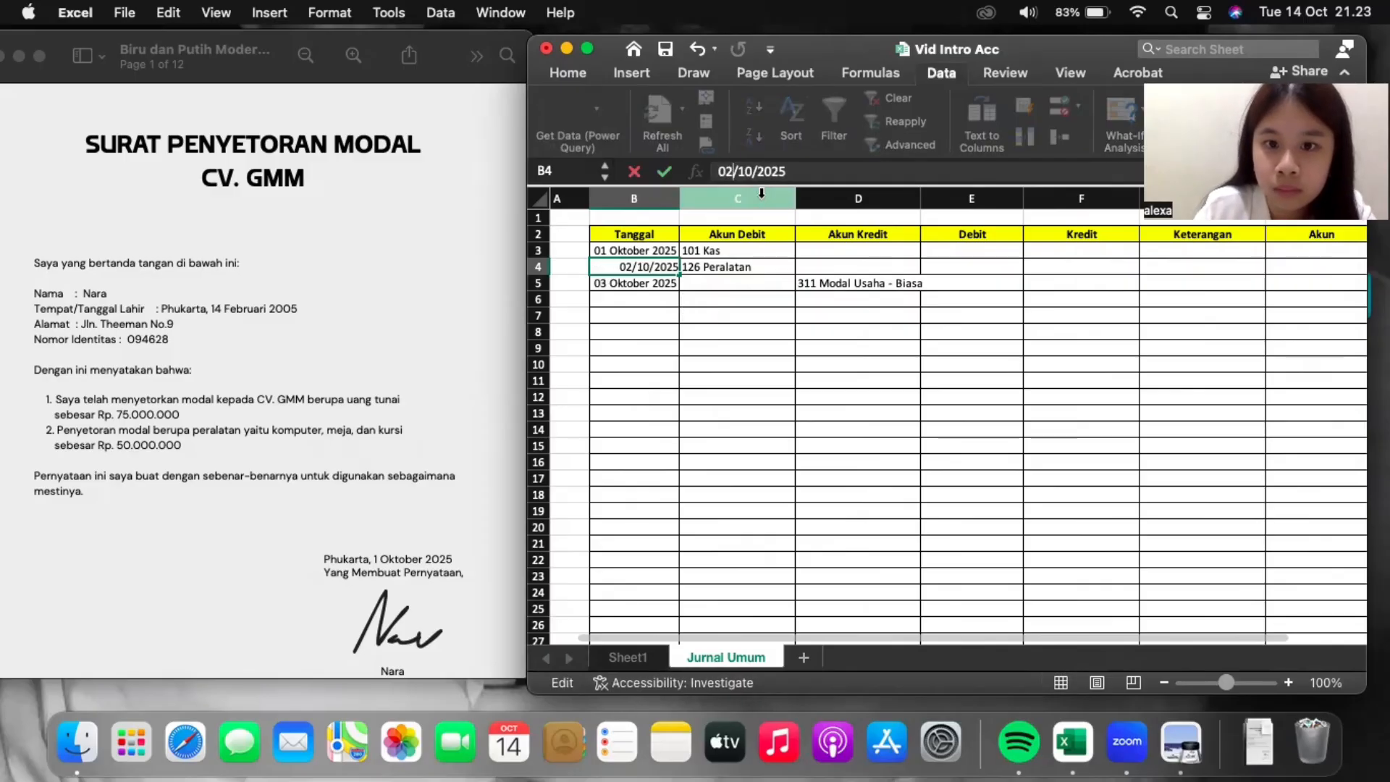
pyautogui.write('1')
pyautogui.press('Return')
# Correct the date in B5 to 01/10/2025 and slightly widen the Akun Kredit column to fit its account name.
pyautogui.click(727, 178)
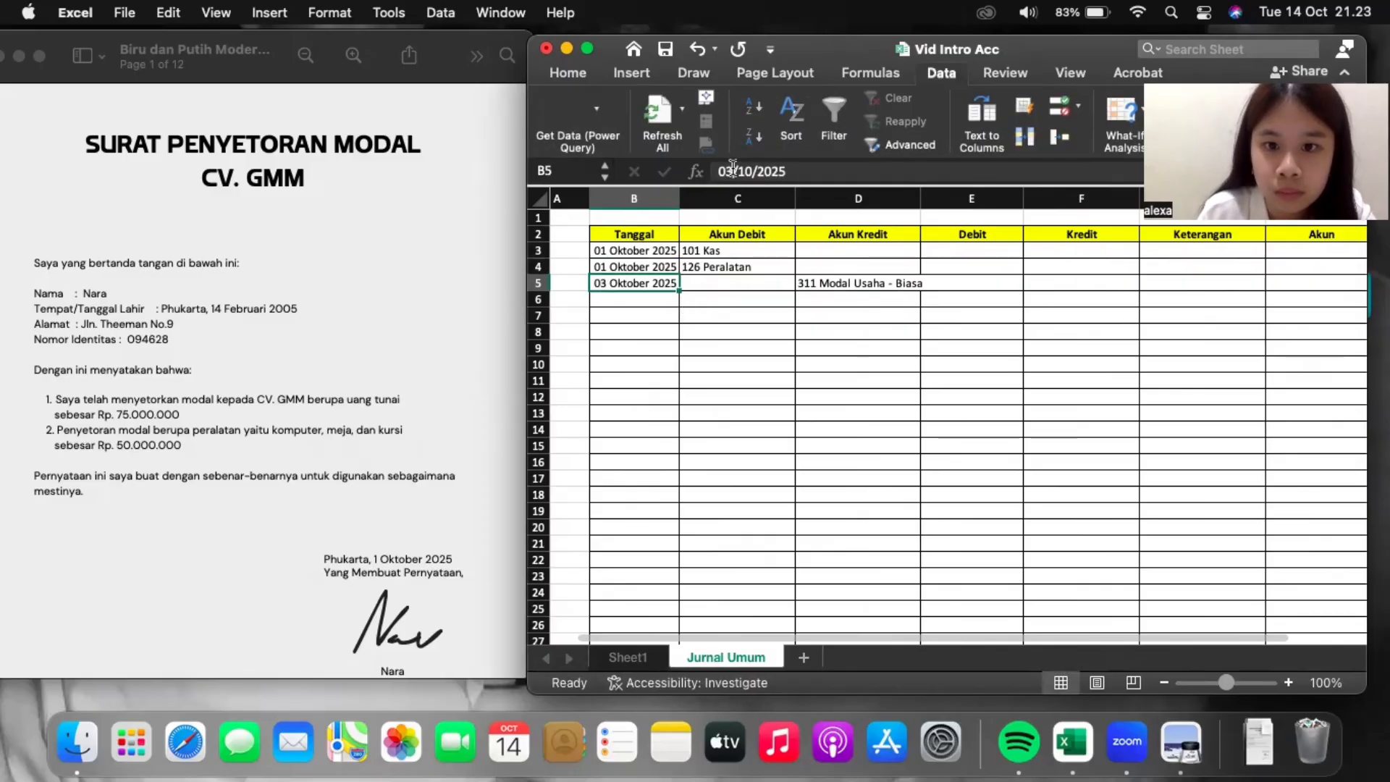
pyautogui.press('BackSpace')
pyautogui.write('1')
pyautogui.press('Return')
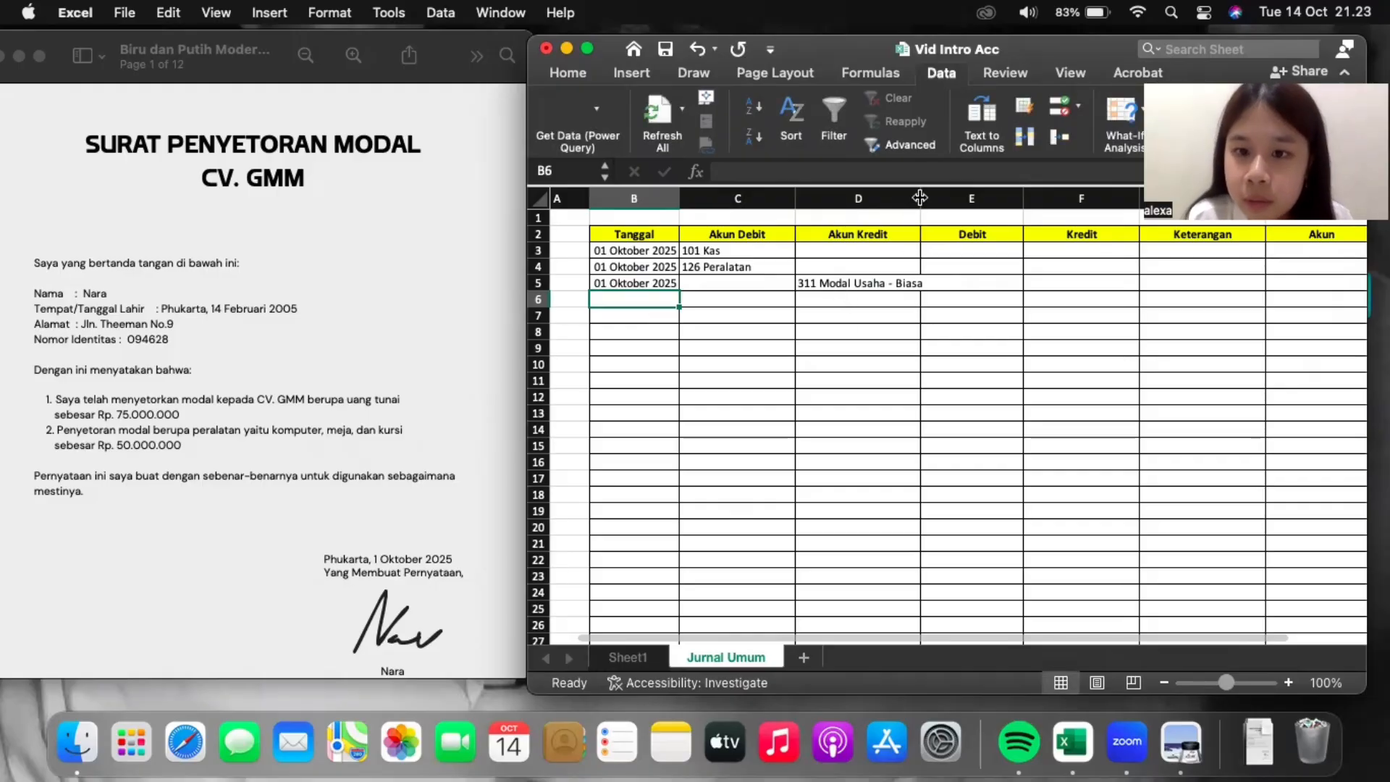
pyautogui.moveTo(920, 200); pyautogui.dragTo(936, 200)
# Enter the cash deposit amount from the capital letter, 75000000, as the Debit for 101 Kas in E3.
pyautogui.hscroll(2, 1023, 270)
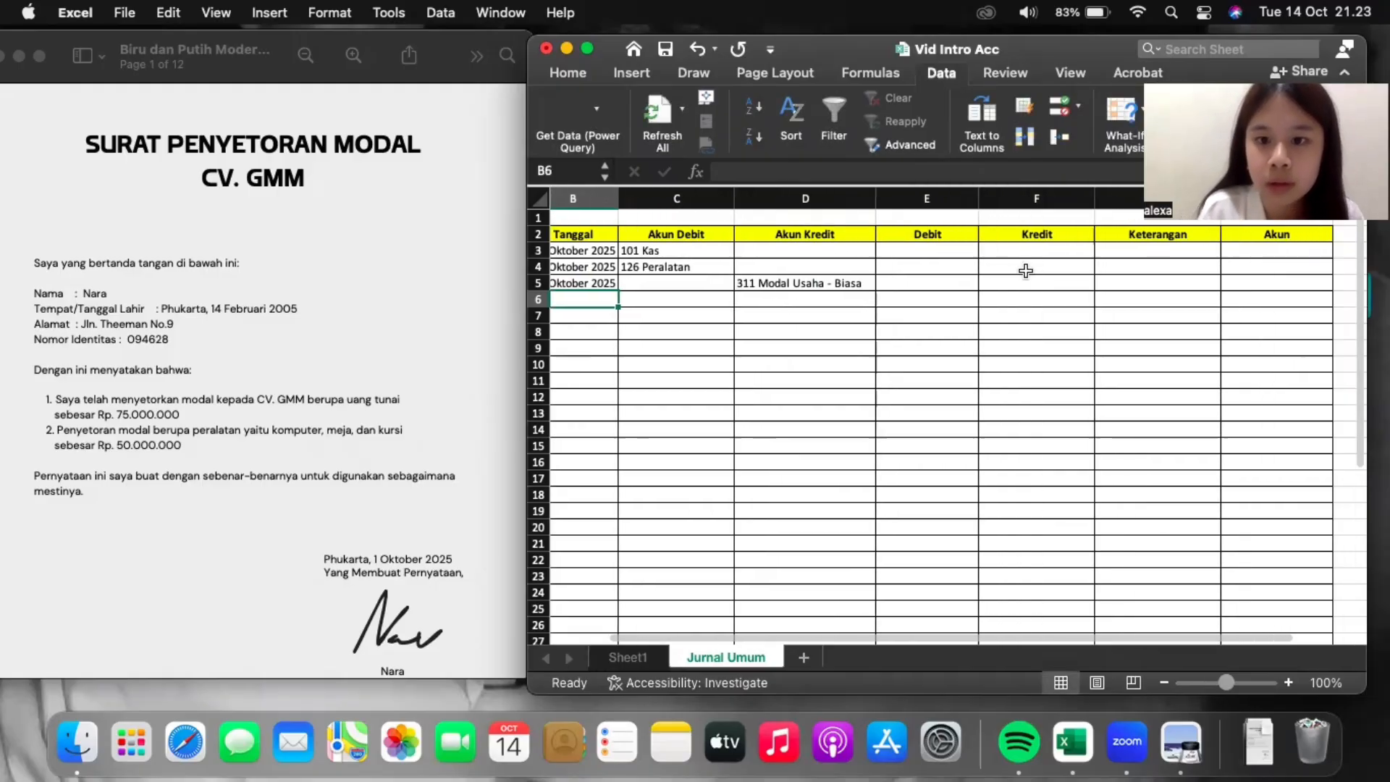
pyautogui.click(928, 248)
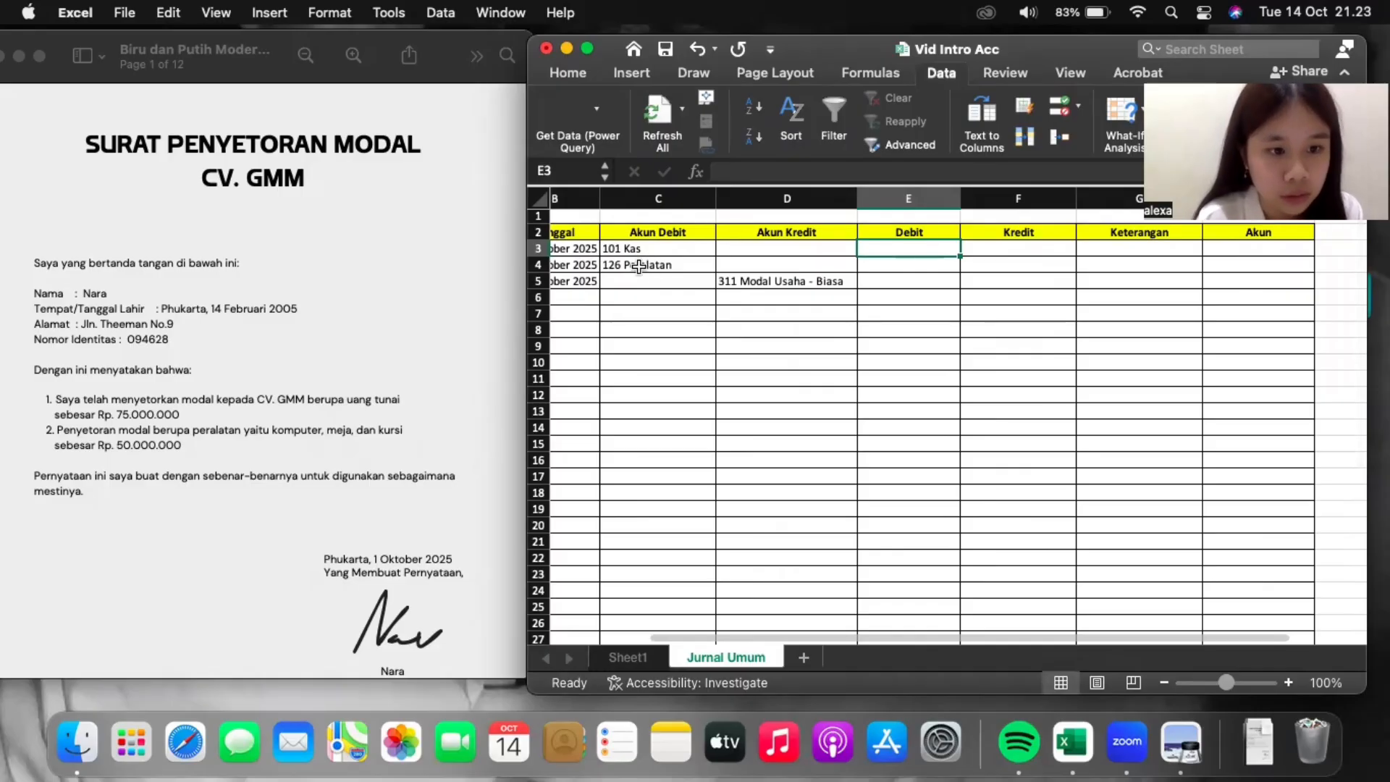
pyautogui.click(118, 411)
pyautogui.moveTo(118, 413); pyautogui.dragTo(177, 414)
pyautogui.click(615, 379)
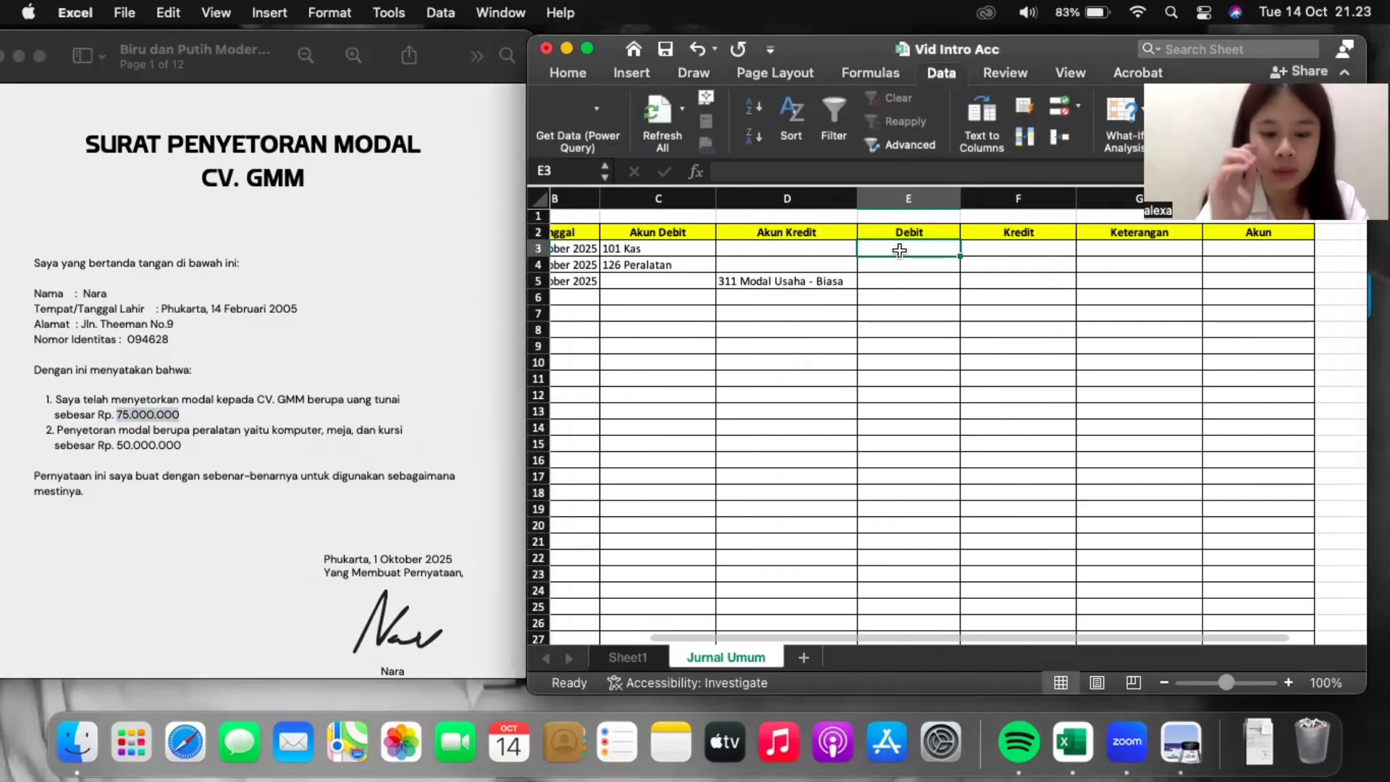
pyautogui.write('75')
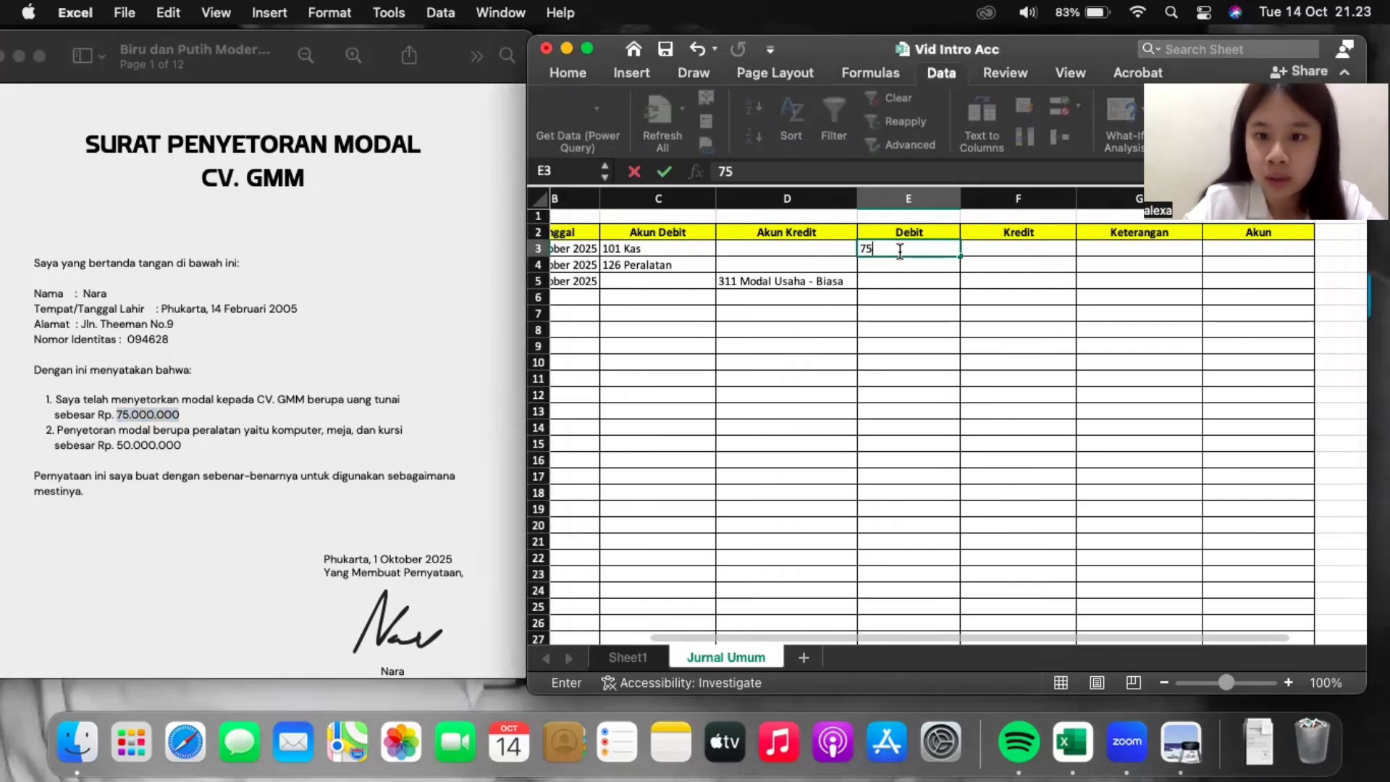
pyautogui.write('000000')
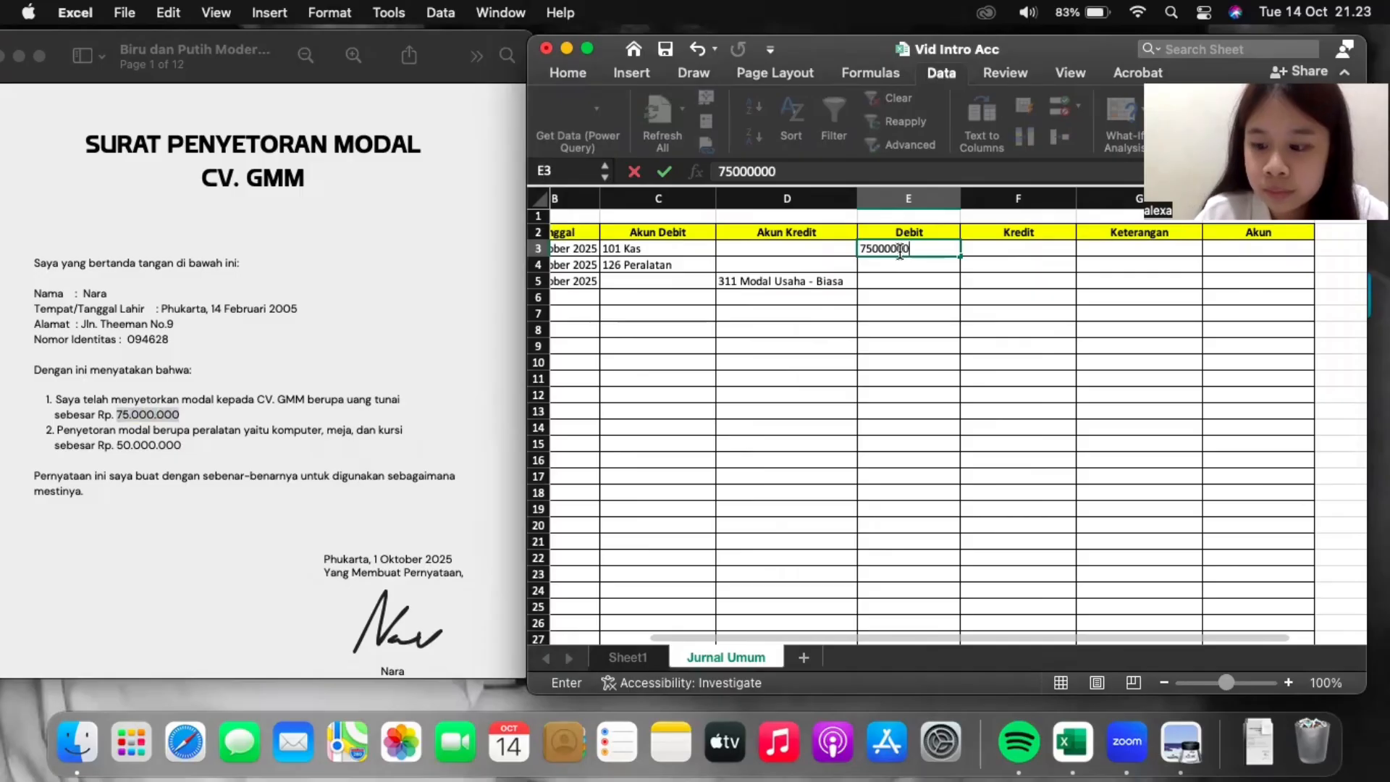
pyautogui.press('Return')
# Format the Debit amount in E3 as Accounting with the IDR symbol and 0 decimal places.
pyautogui.click(925, 248)
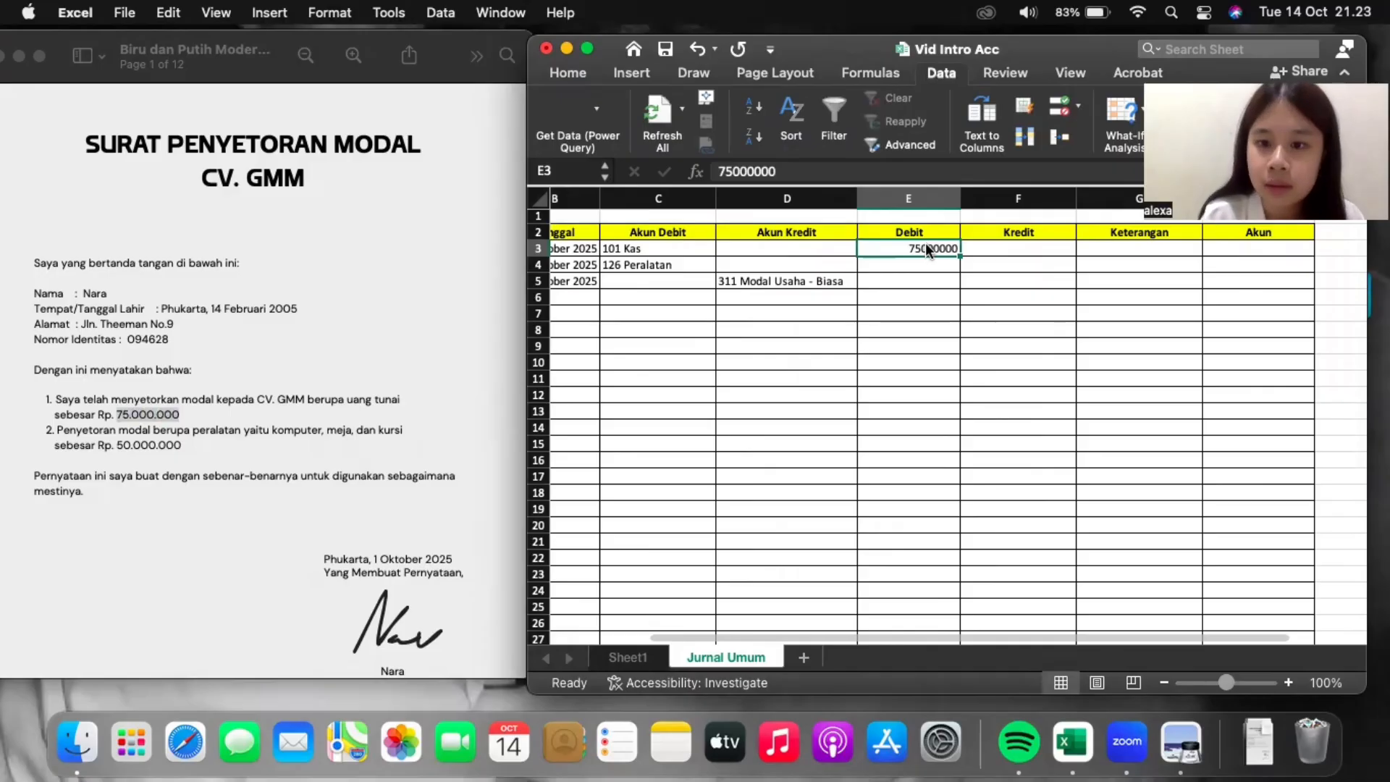
pyautogui.rightClick(925, 247)
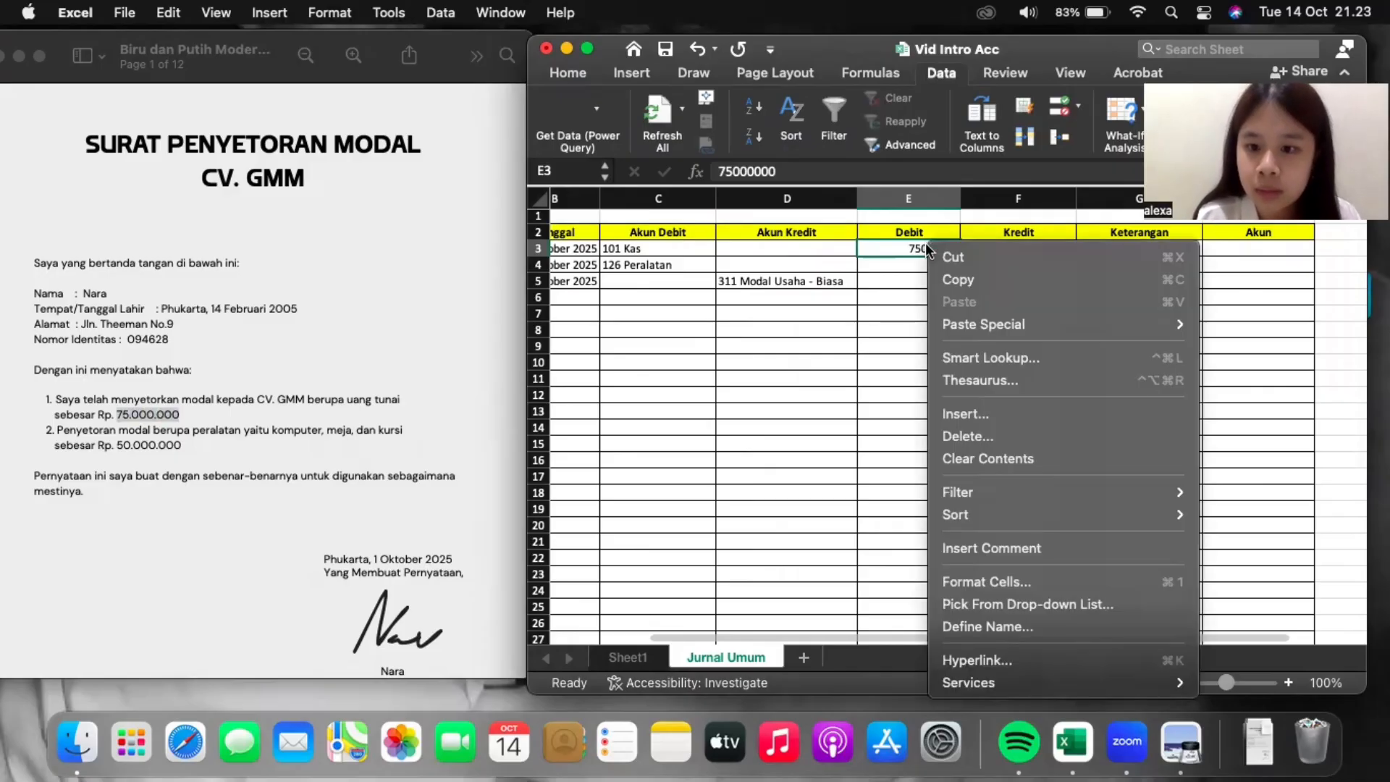
pyautogui.click(958, 581)
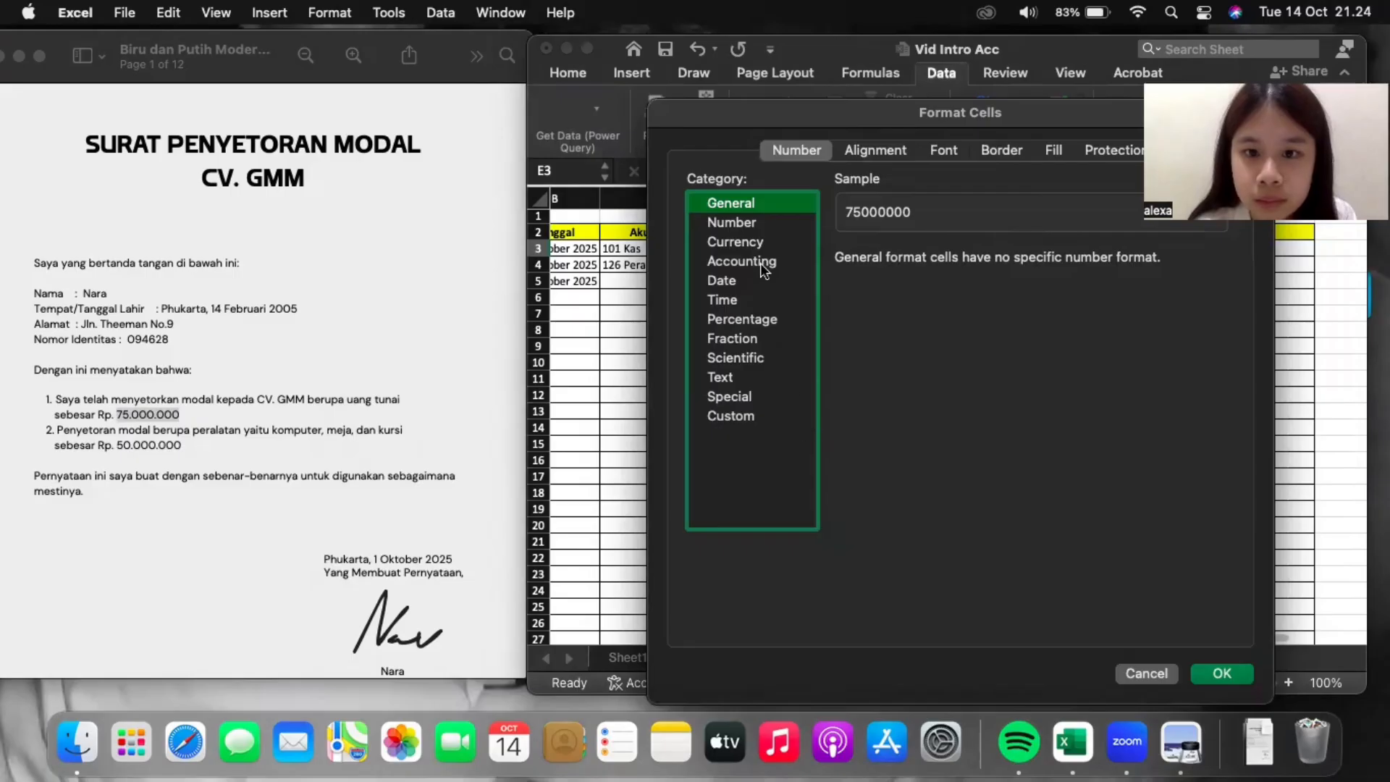
pyautogui.click(741, 222)
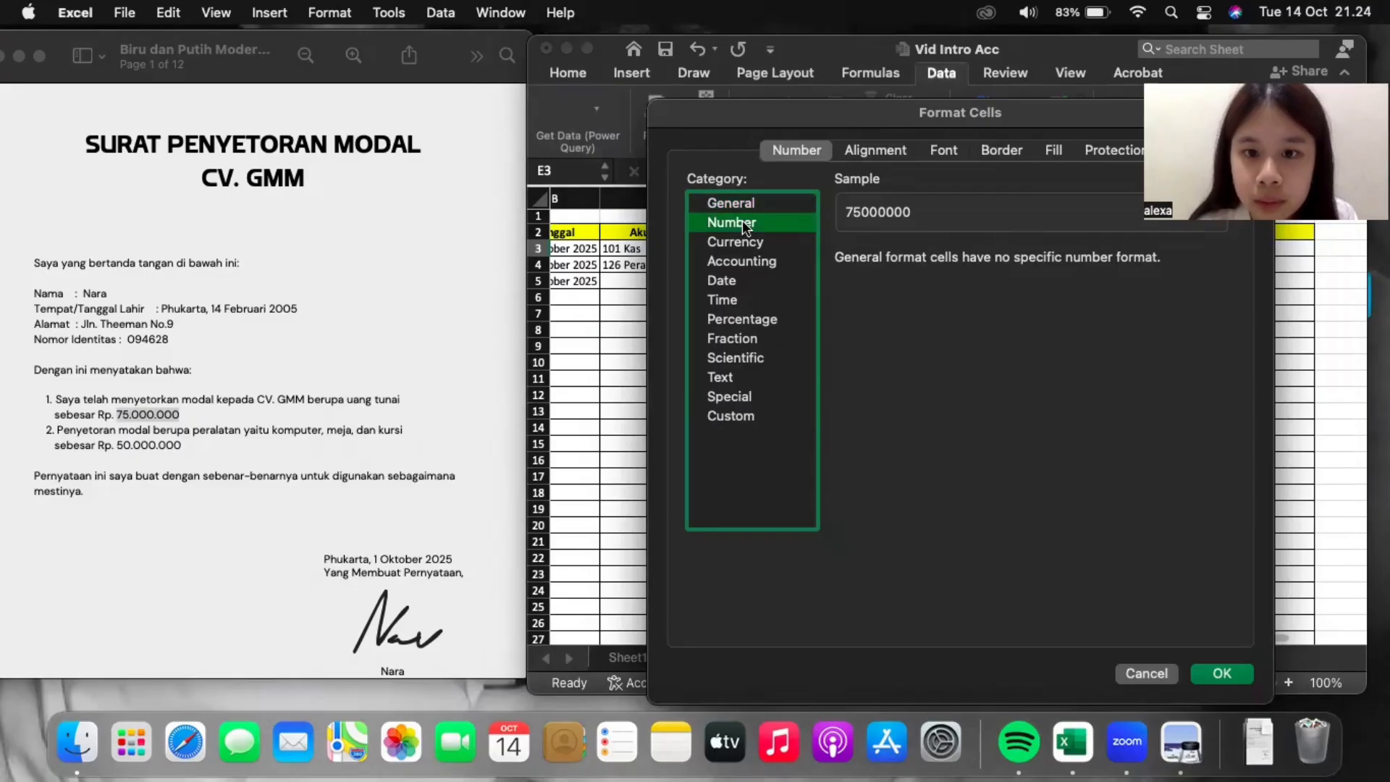
pyautogui.click(744, 259)
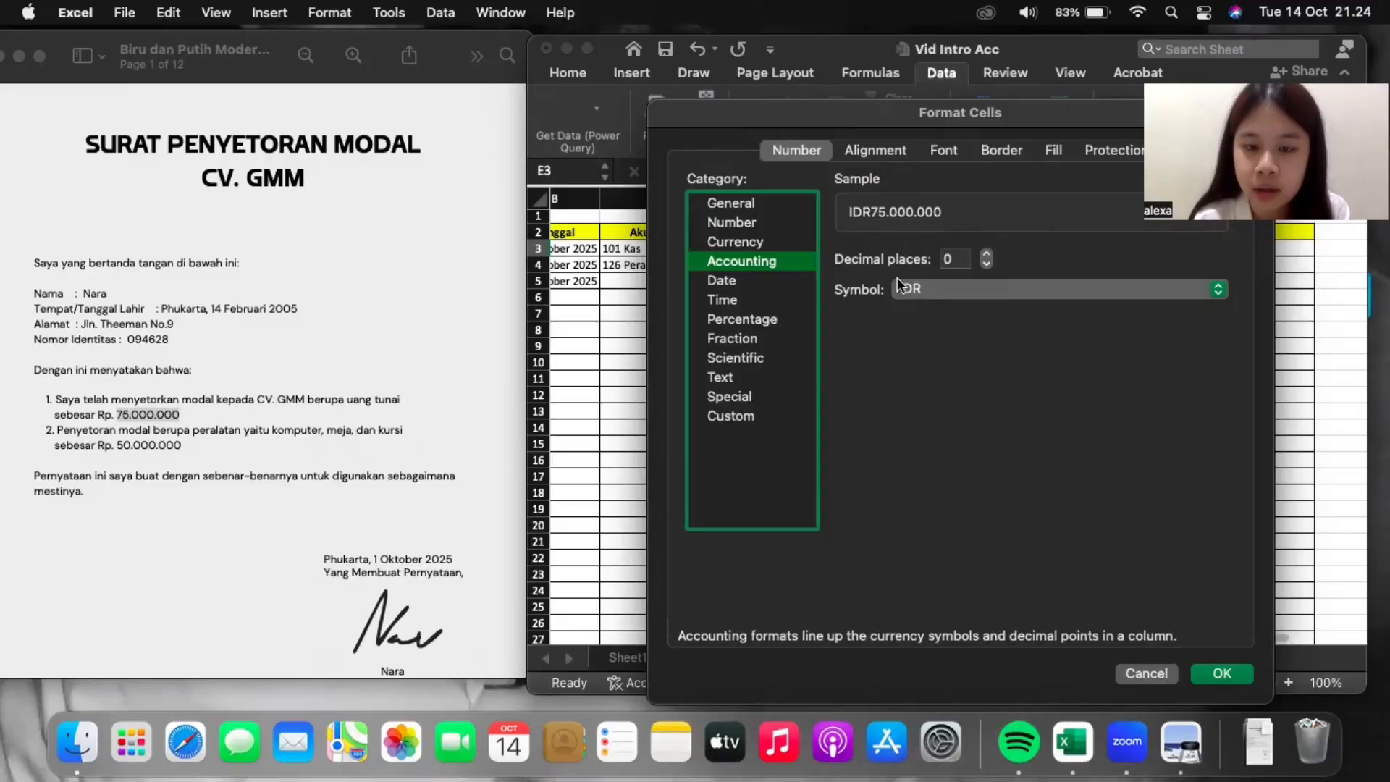
pyautogui.click(1219, 674)
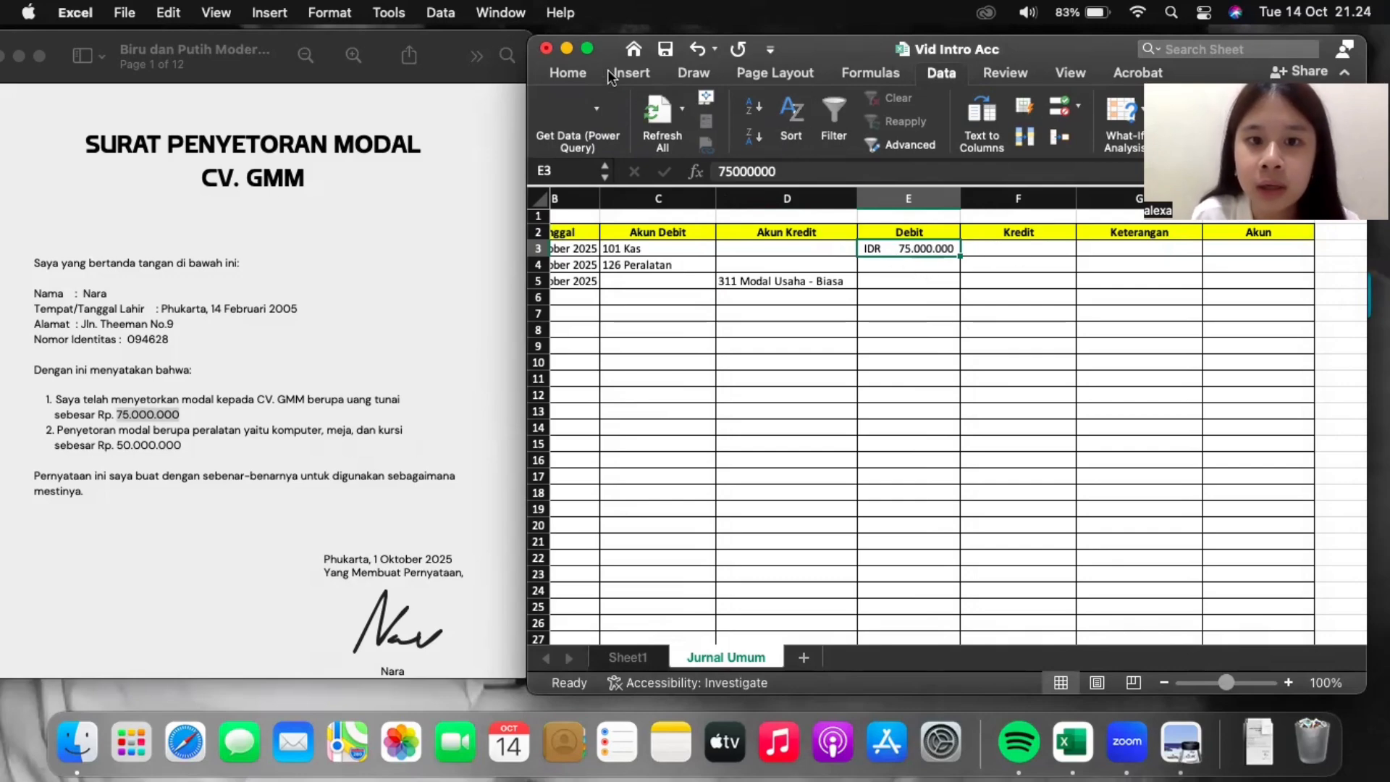
# Check which number format is applied to cell E3.
pyautogui.click(570, 74)
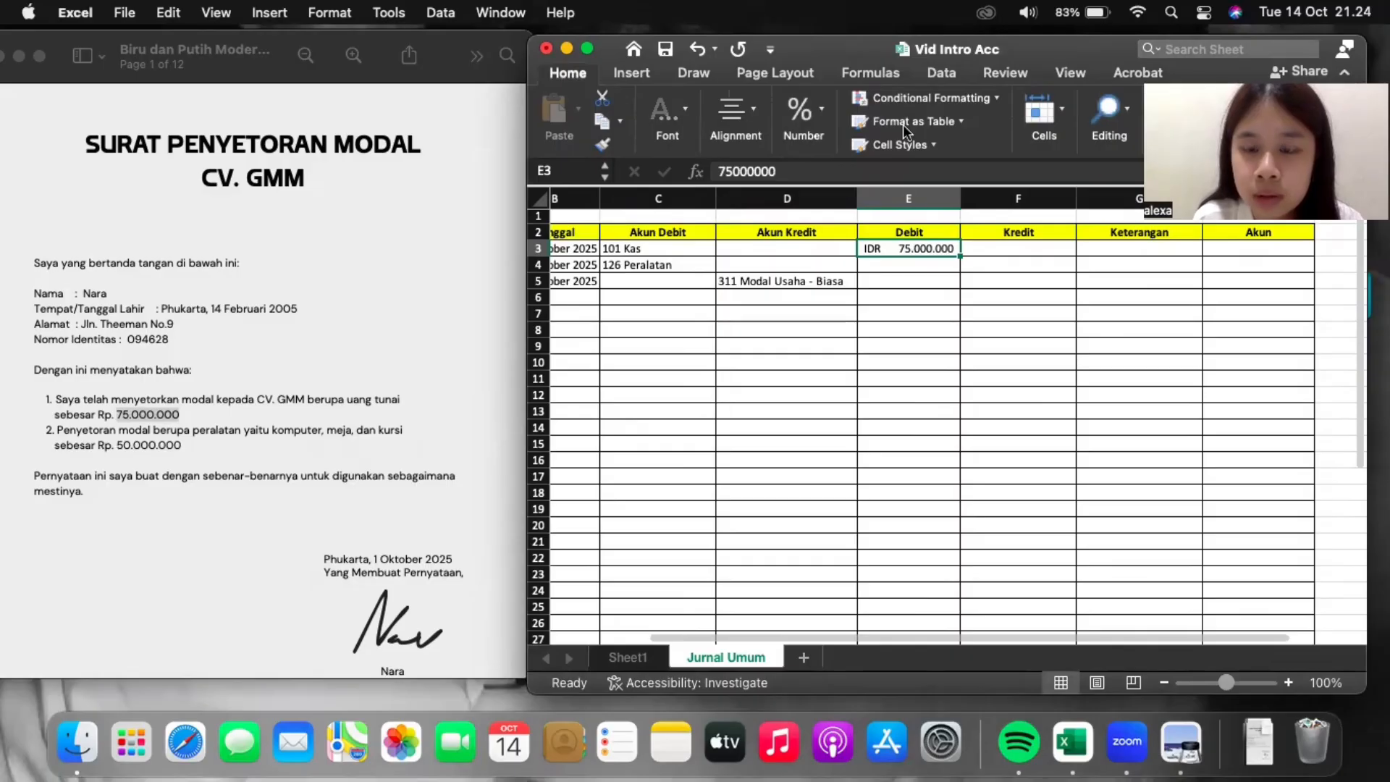
pyautogui.click(818, 110)
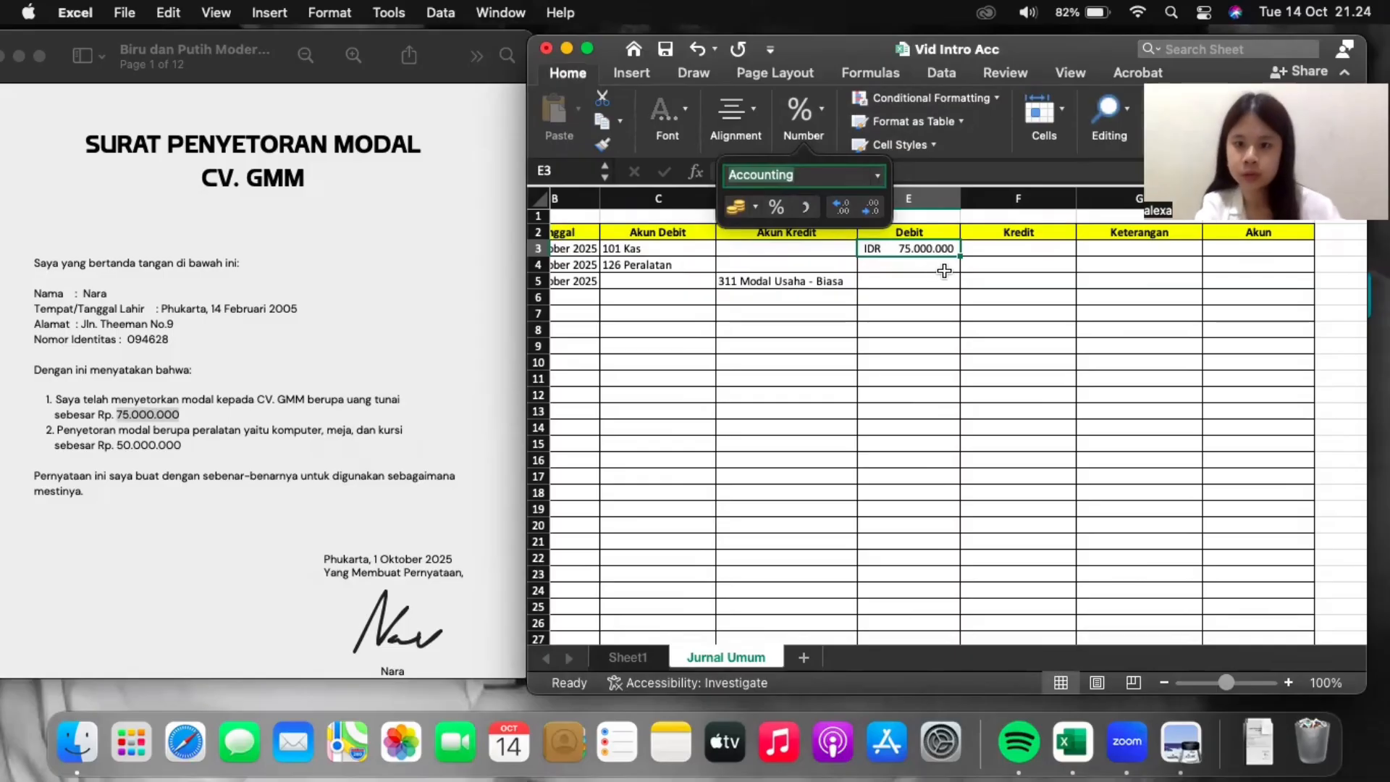
pyautogui.click(991, 280)
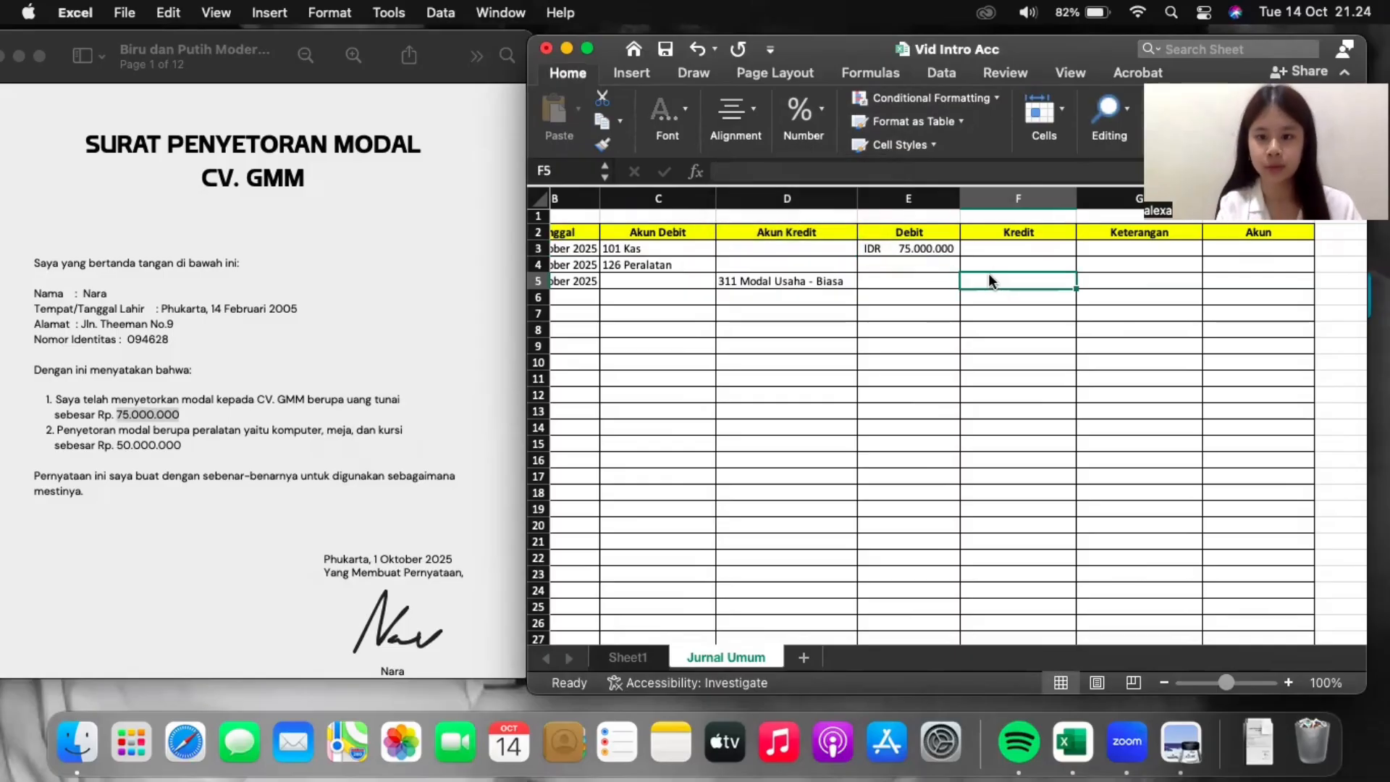
# Enter the equipment deposit amount from the capital letter, 50000000, as the Debit for 126 Peralatan in E4.
pyautogui.click(940, 263)
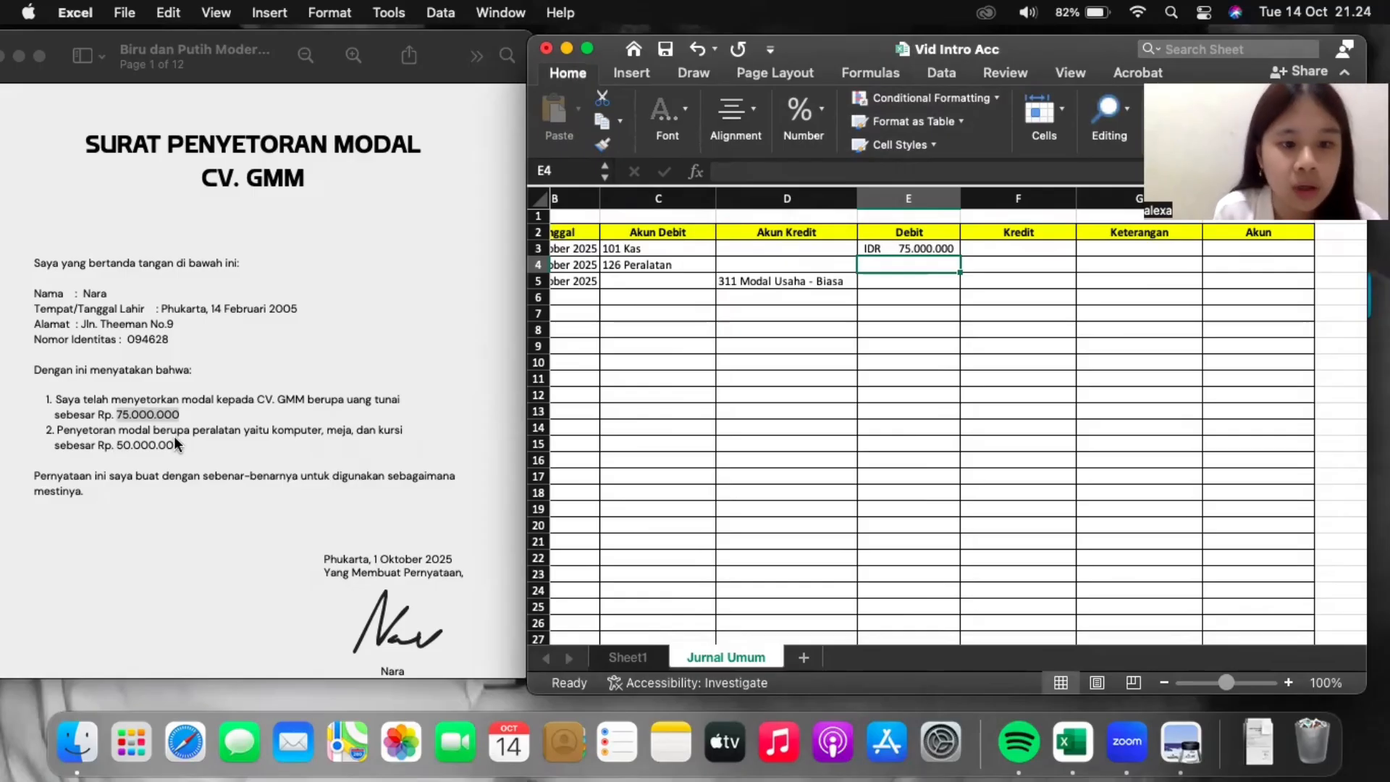
pyautogui.click(116, 442)
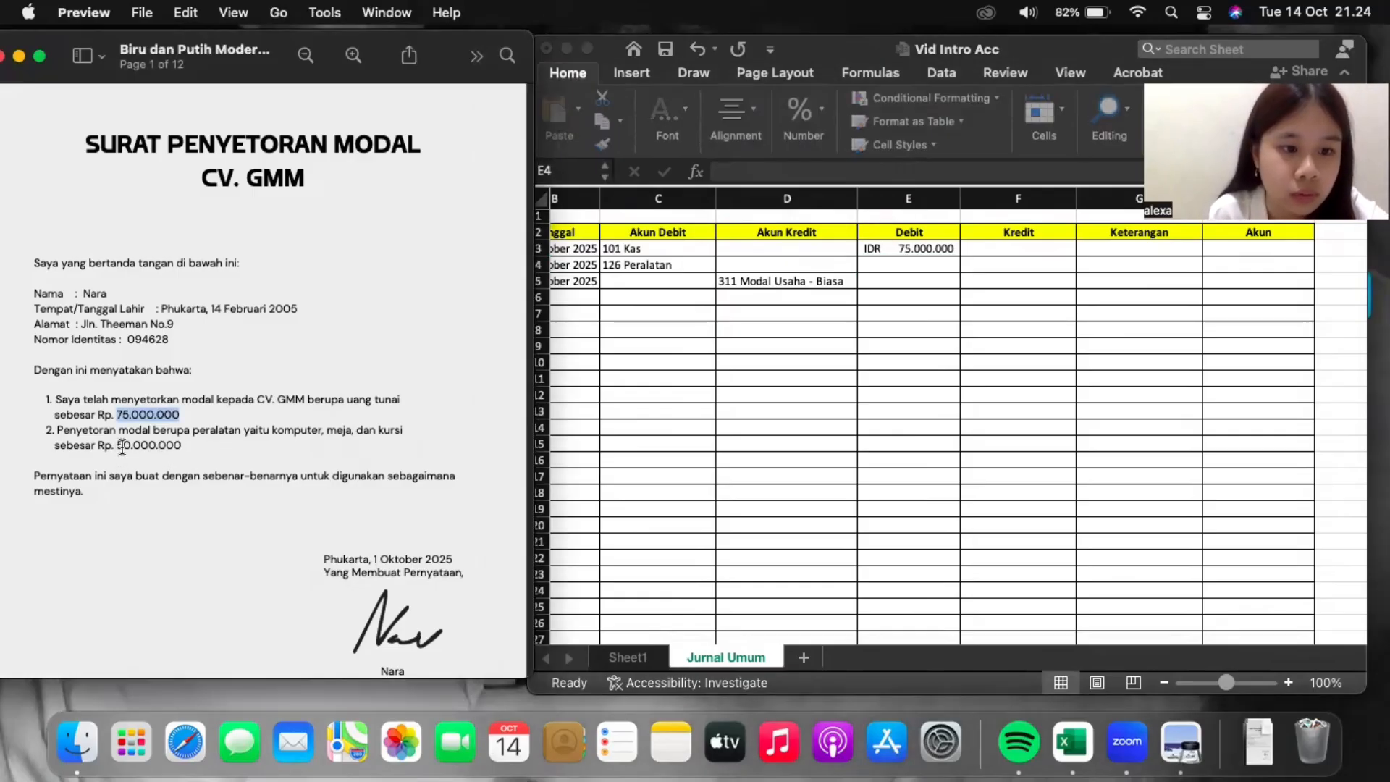
pyautogui.moveTo(122, 447); pyautogui.dragTo(202, 445)
pyautogui.click(468, 379)
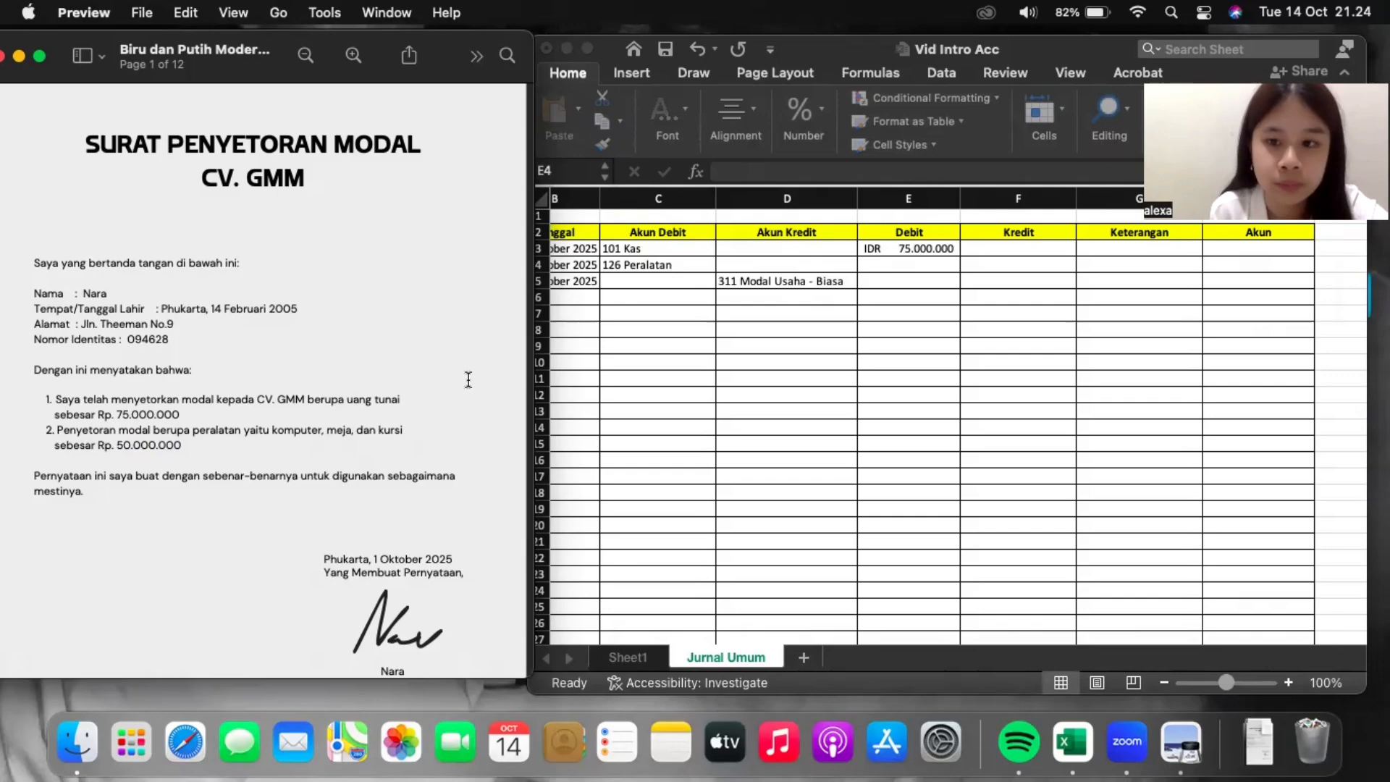
pyautogui.click(888, 263)
pyautogui.write('5')
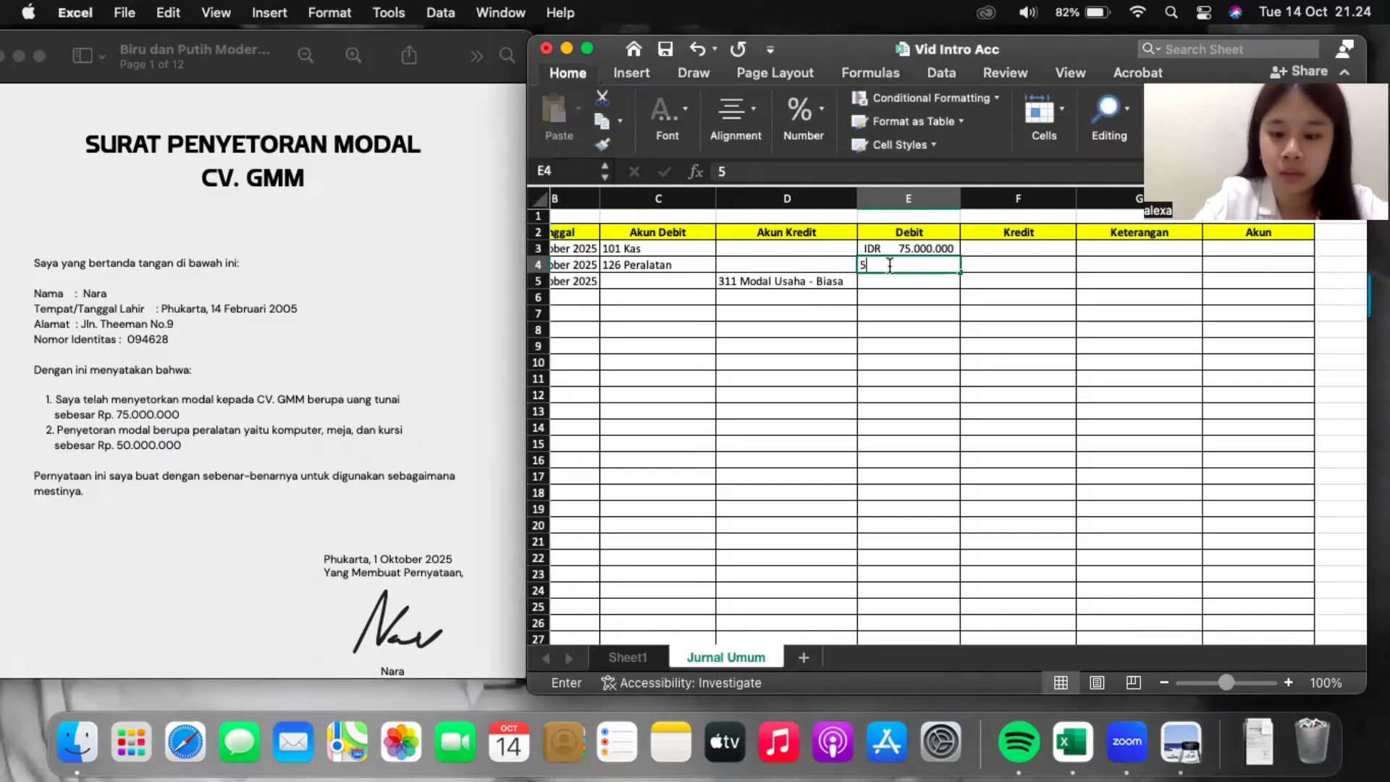
pyautogui.write('000000')
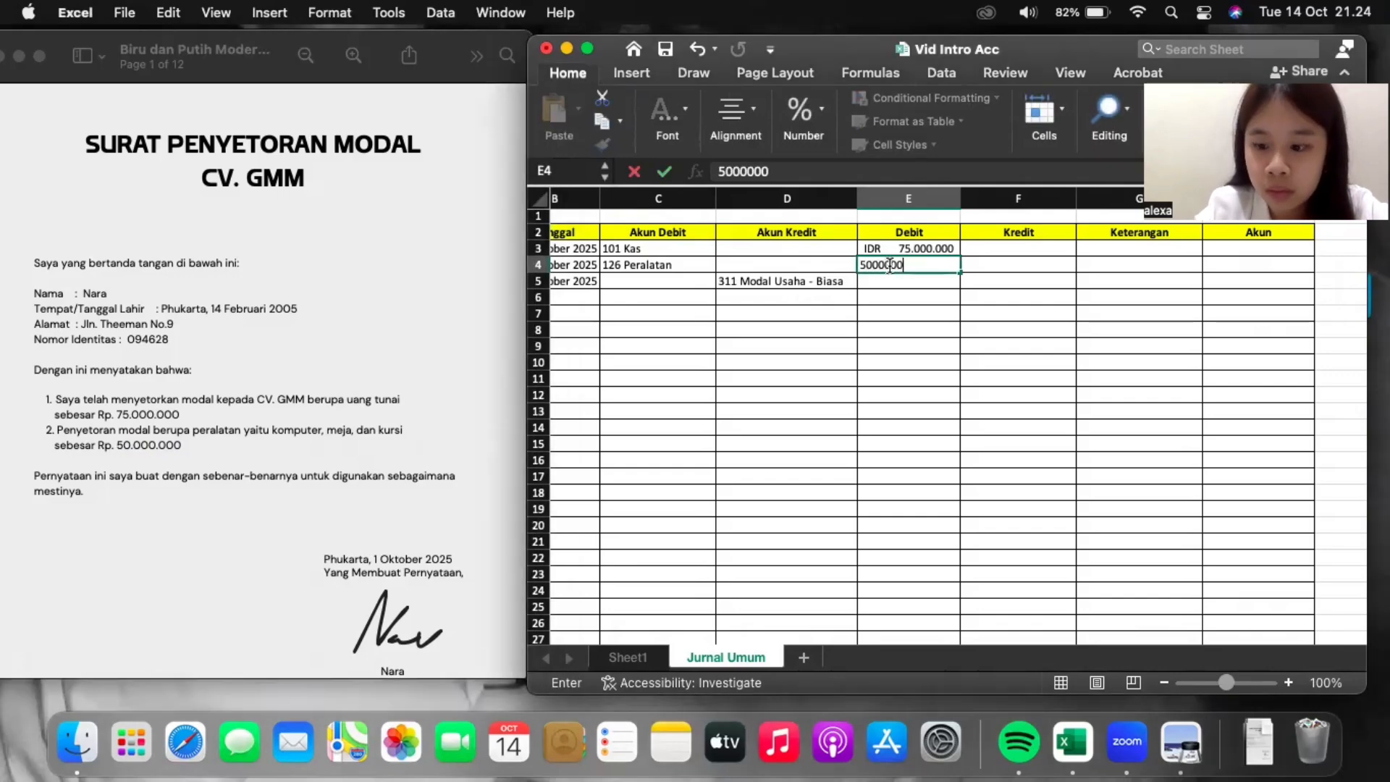
pyautogui.write('0')
pyautogui.press('Return')
# Enter 125000000 as the Kredit amount for 311 Modal Usaha - Biasa in F5.
pyautogui.click(978, 282)
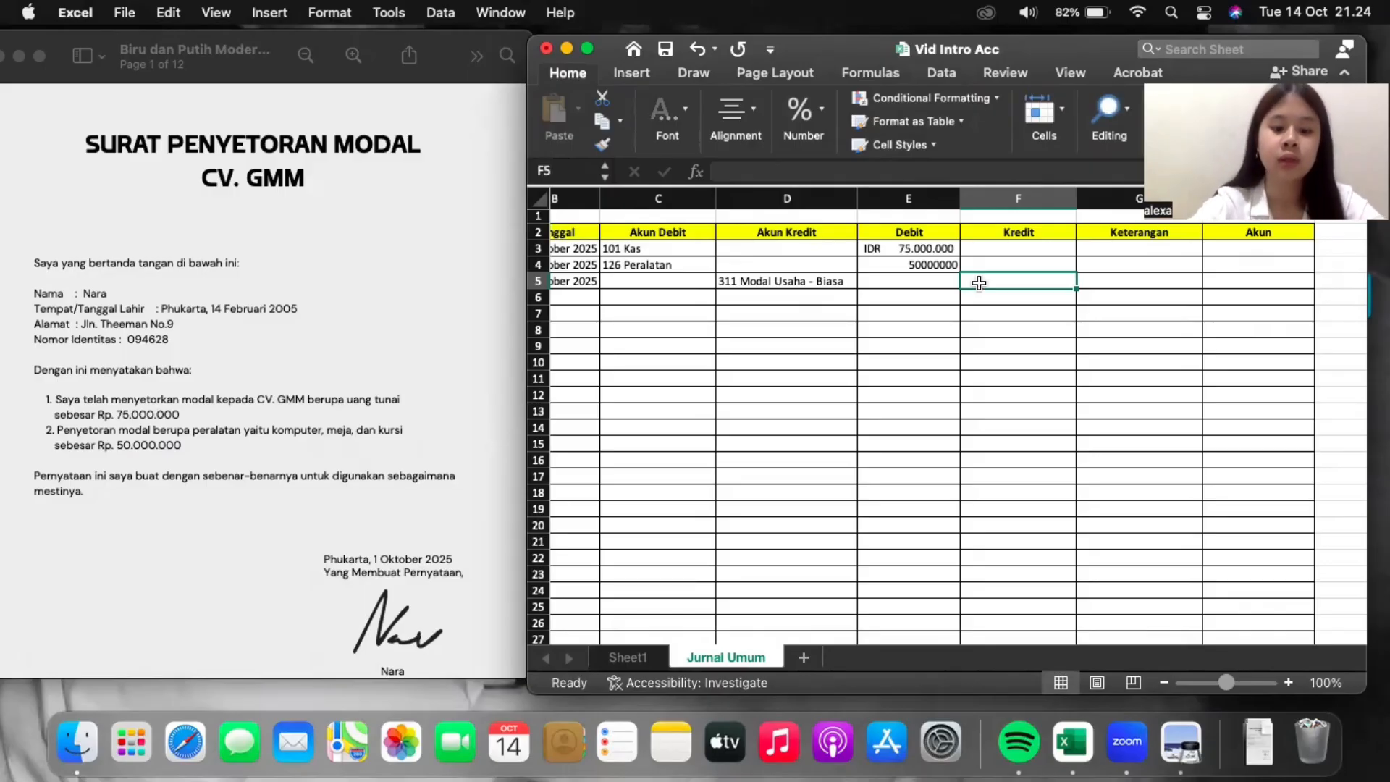
pyautogui.write('125')
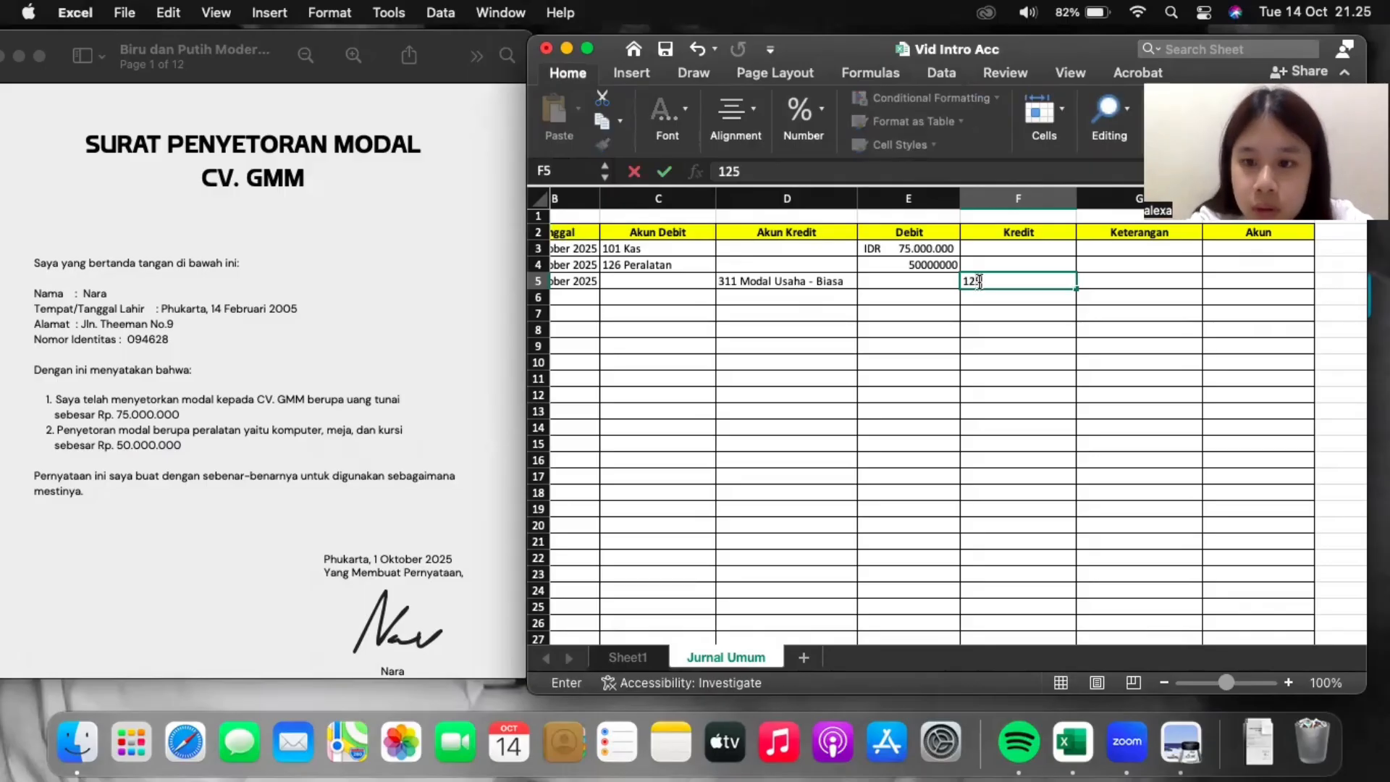
pyautogui.write('000000')
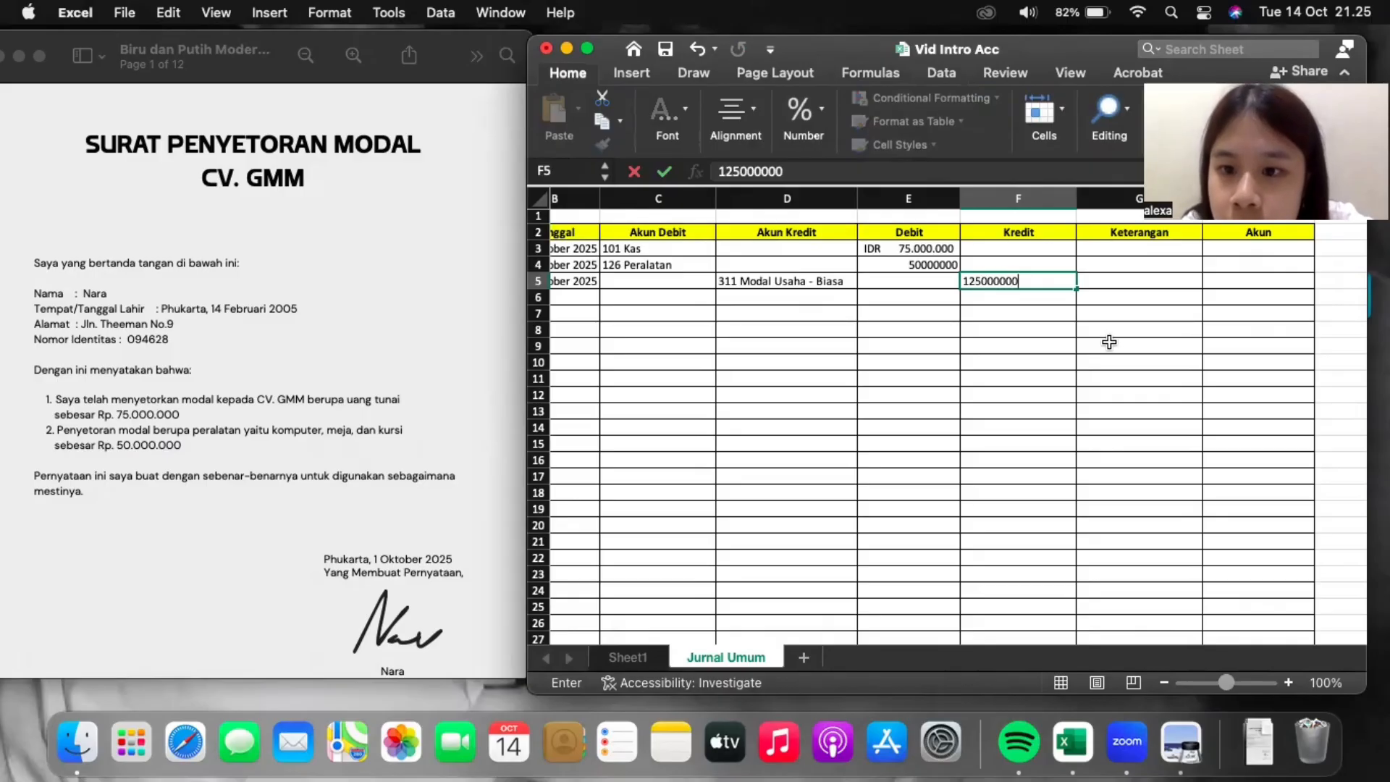
pyautogui.press('Return')
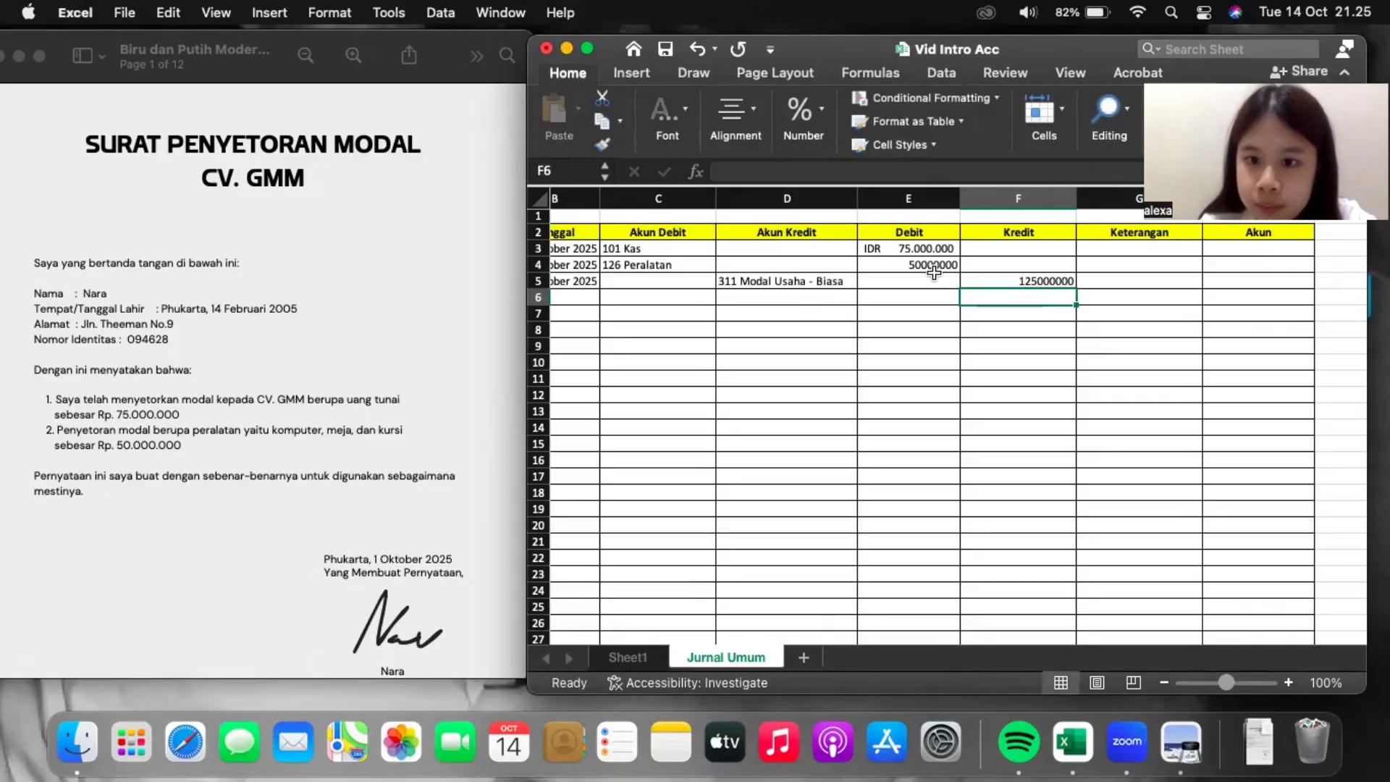
# Apply the Currency number format to the amounts in E4:F5.
pyautogui.click(957, 265)
pyautogui.moveTo(959, 265); pyautogui.dragTo(1028, 282)
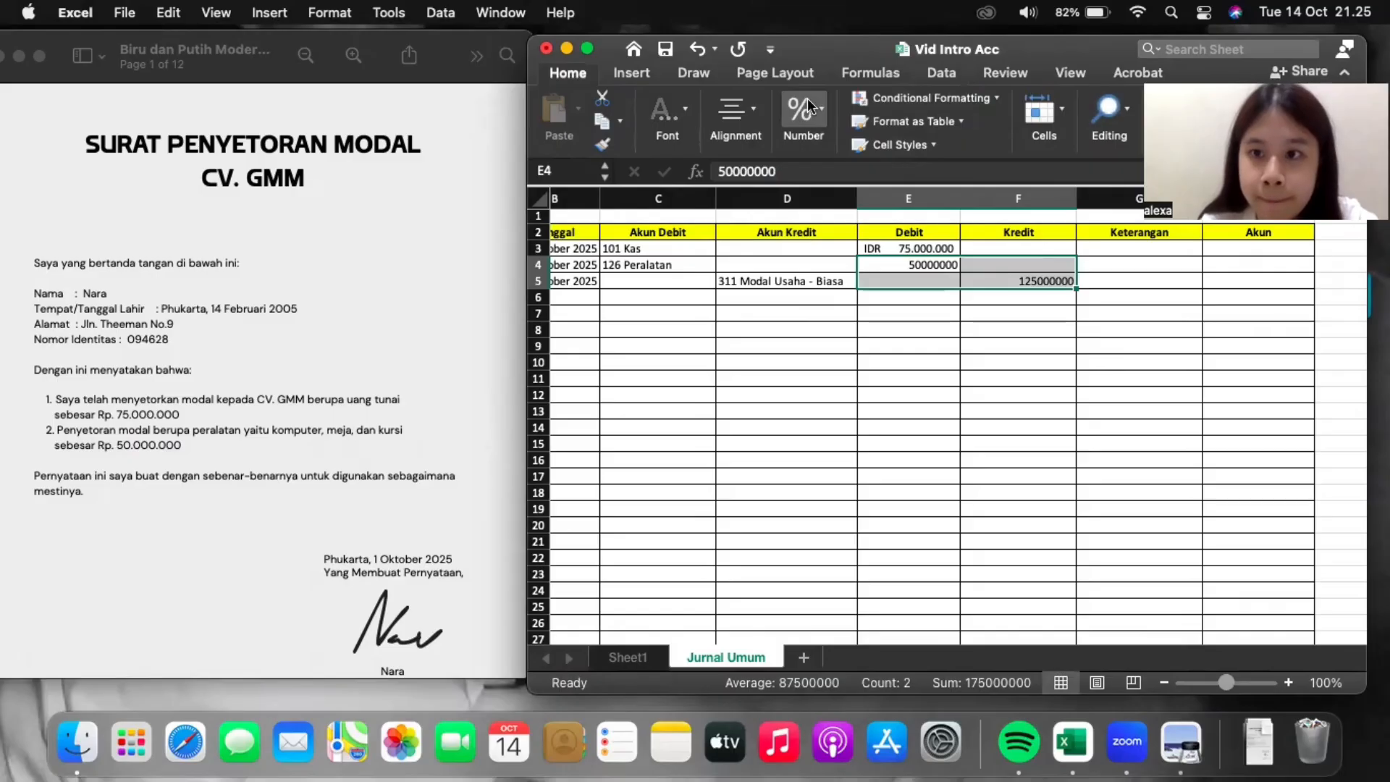
pyautogui.click(802, 129)
pyautogui.click(803, 175)
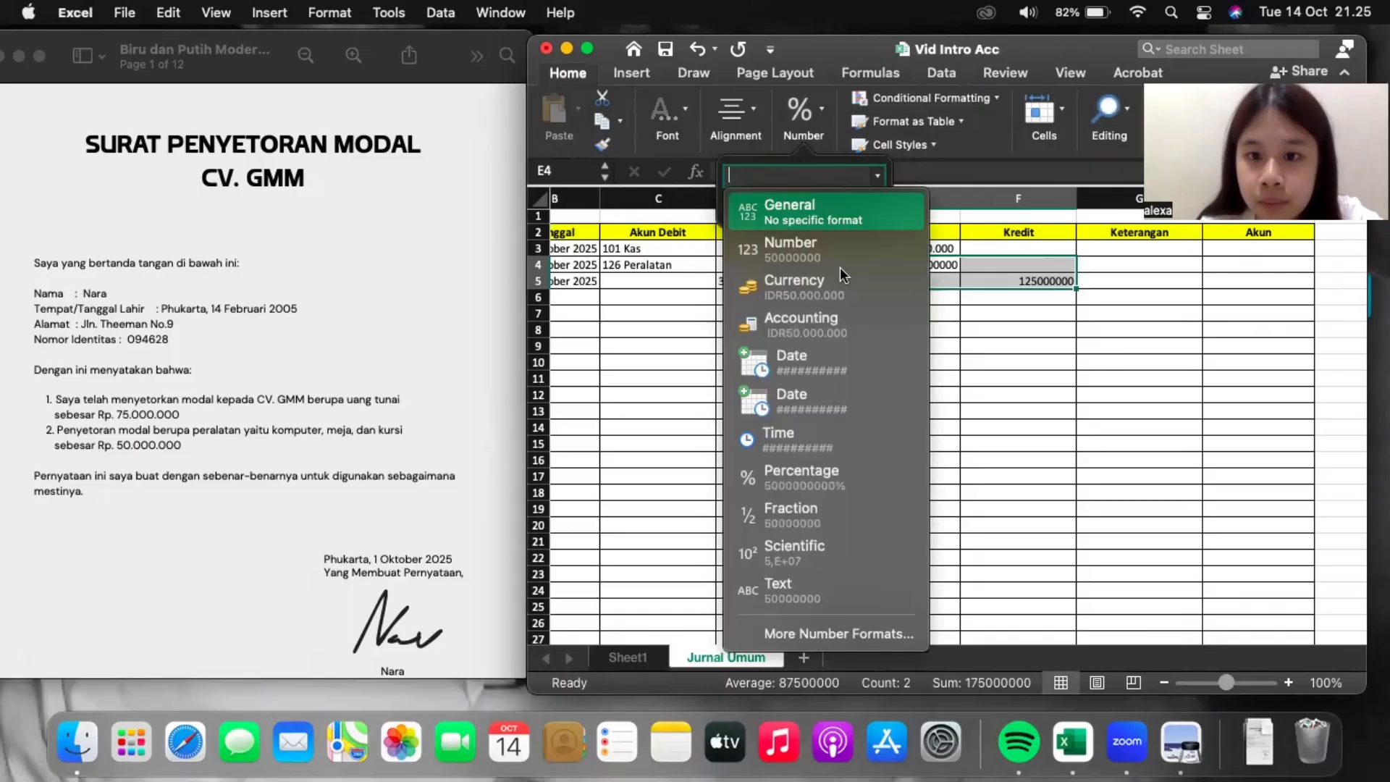
pyautogui.click(787, 288)
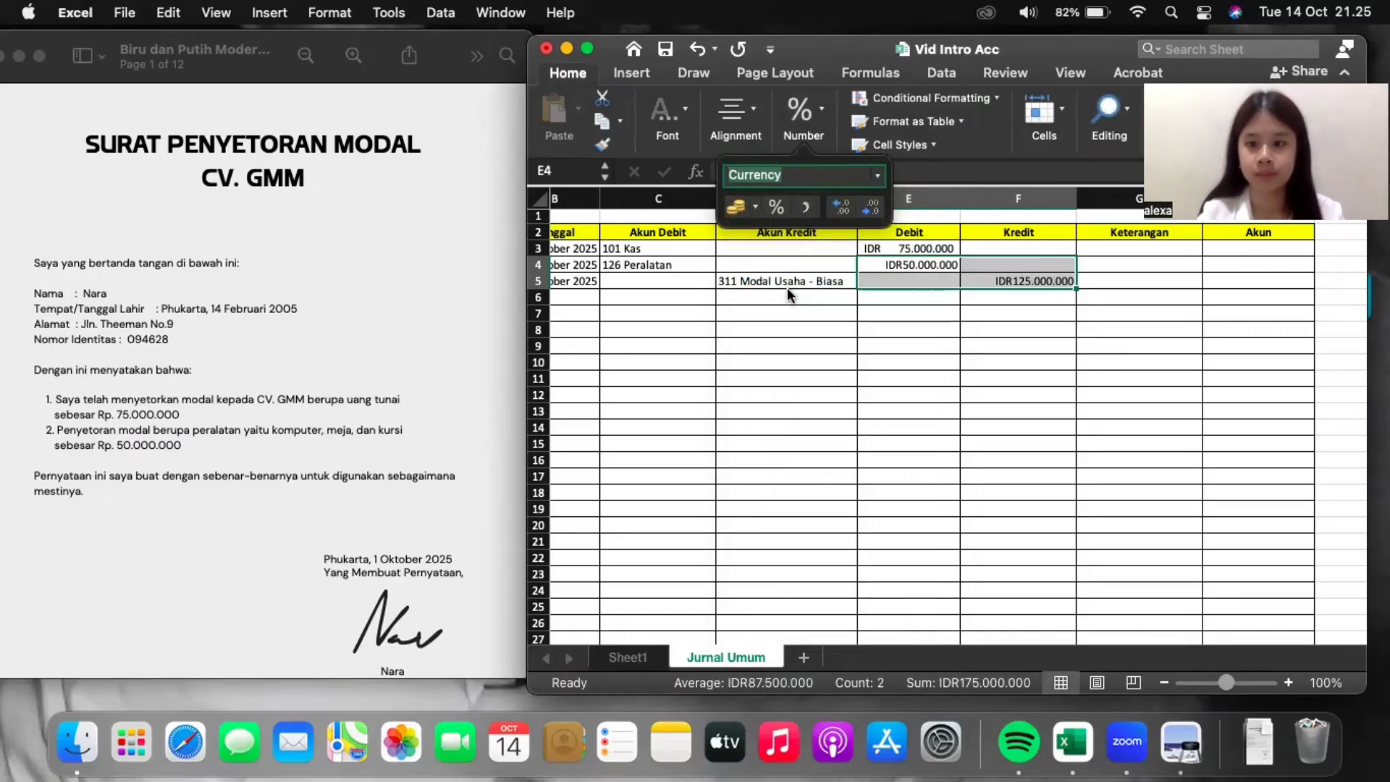
pyautogui.click(1149, 248)
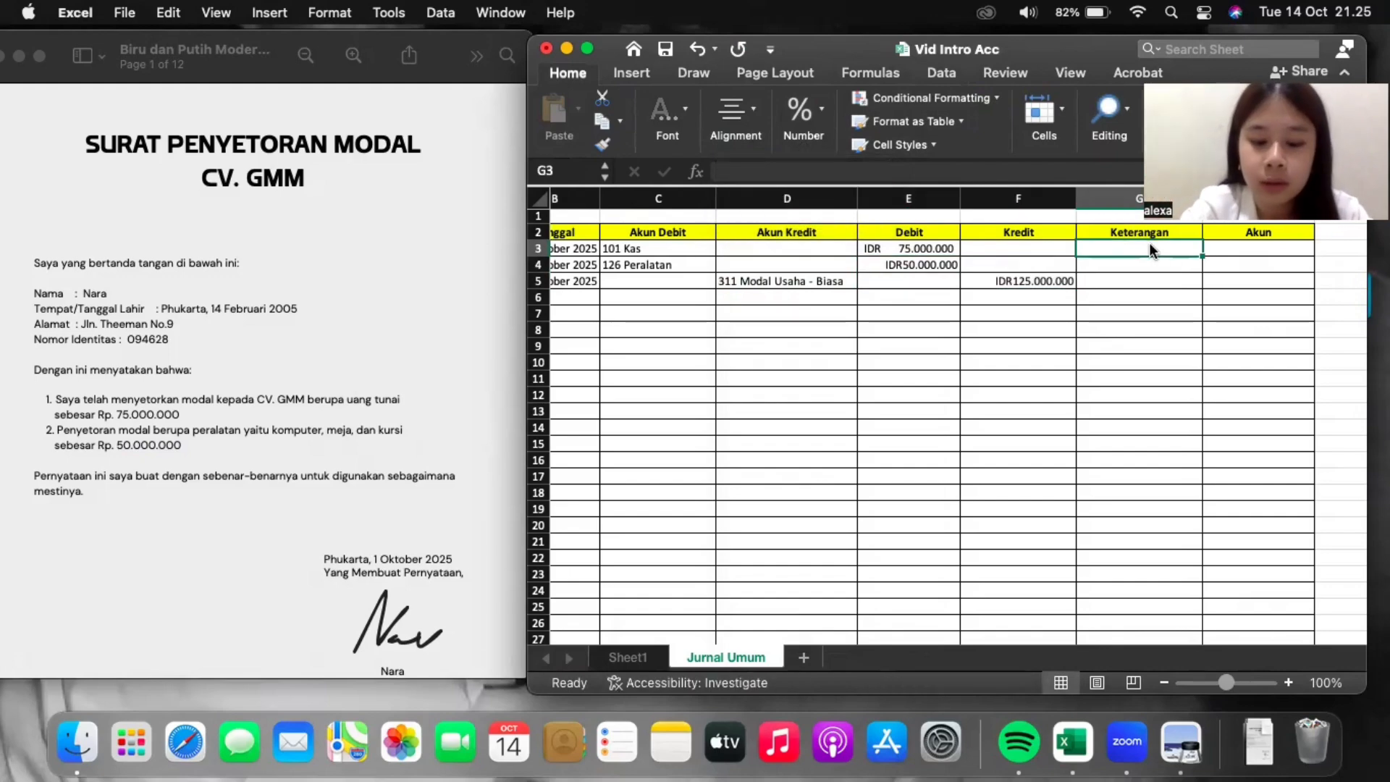
# Enter the Keterangan "Investasi awal modal" in G3 and fill it down through G5.
pyautogui.write('Inve')
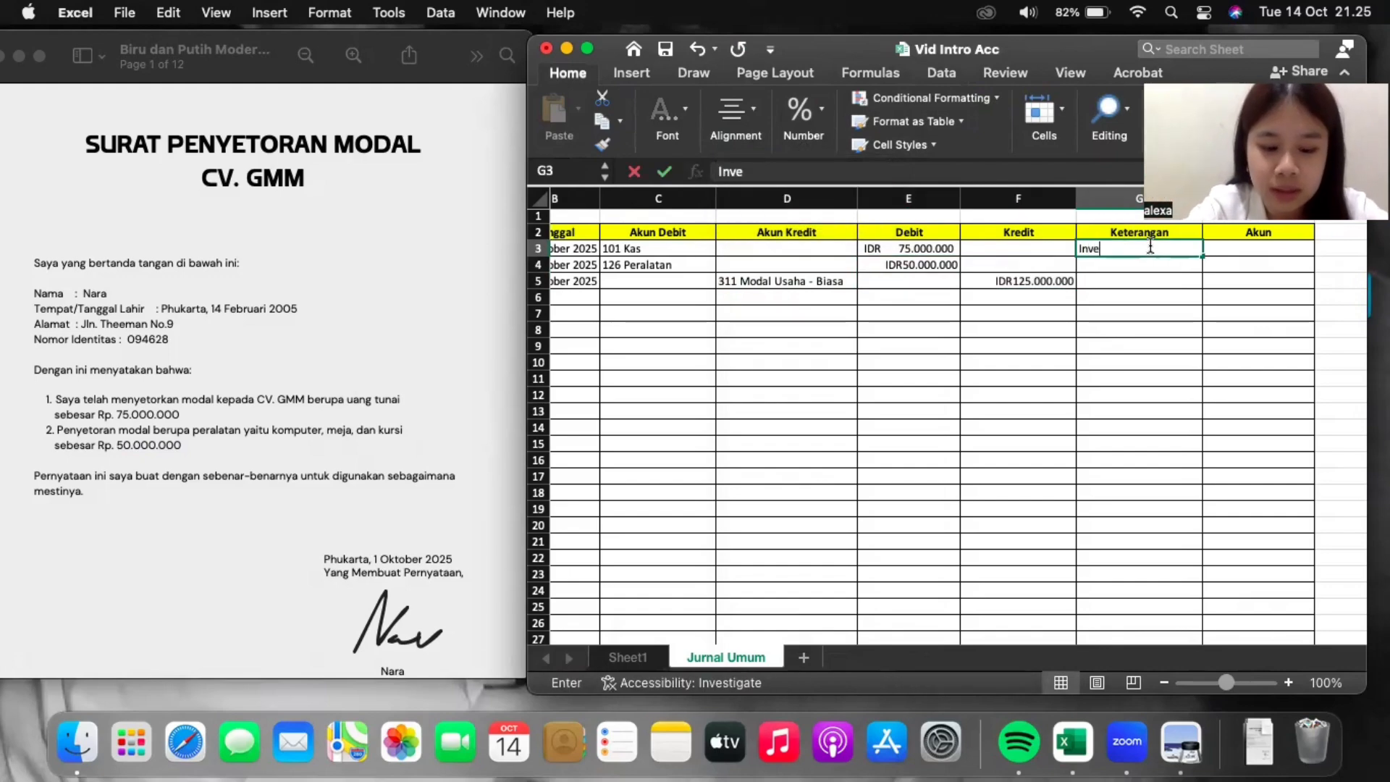
pyautogui.write('stasi awa')
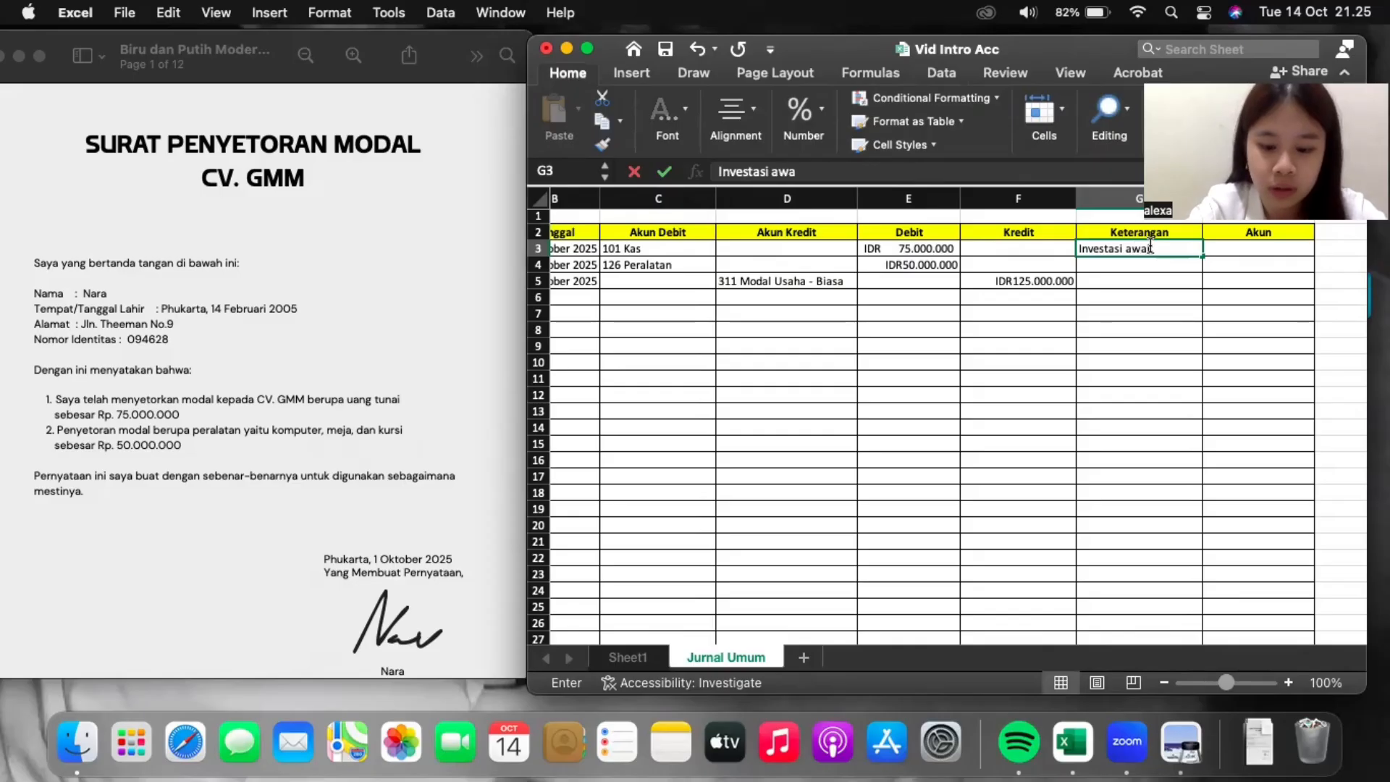
pyautogui.write('l modal')
pyautogui.press('Return')
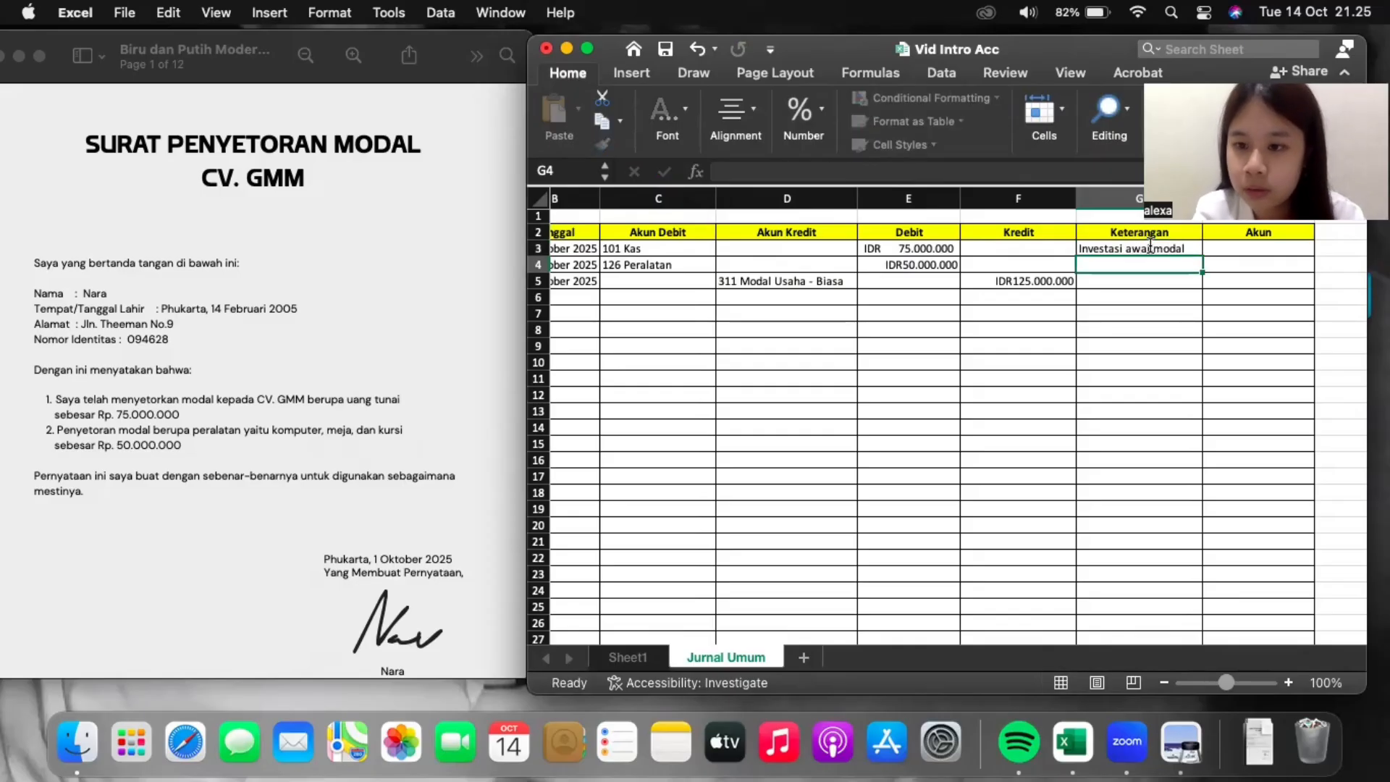
pyautogui.click(1144, 249)
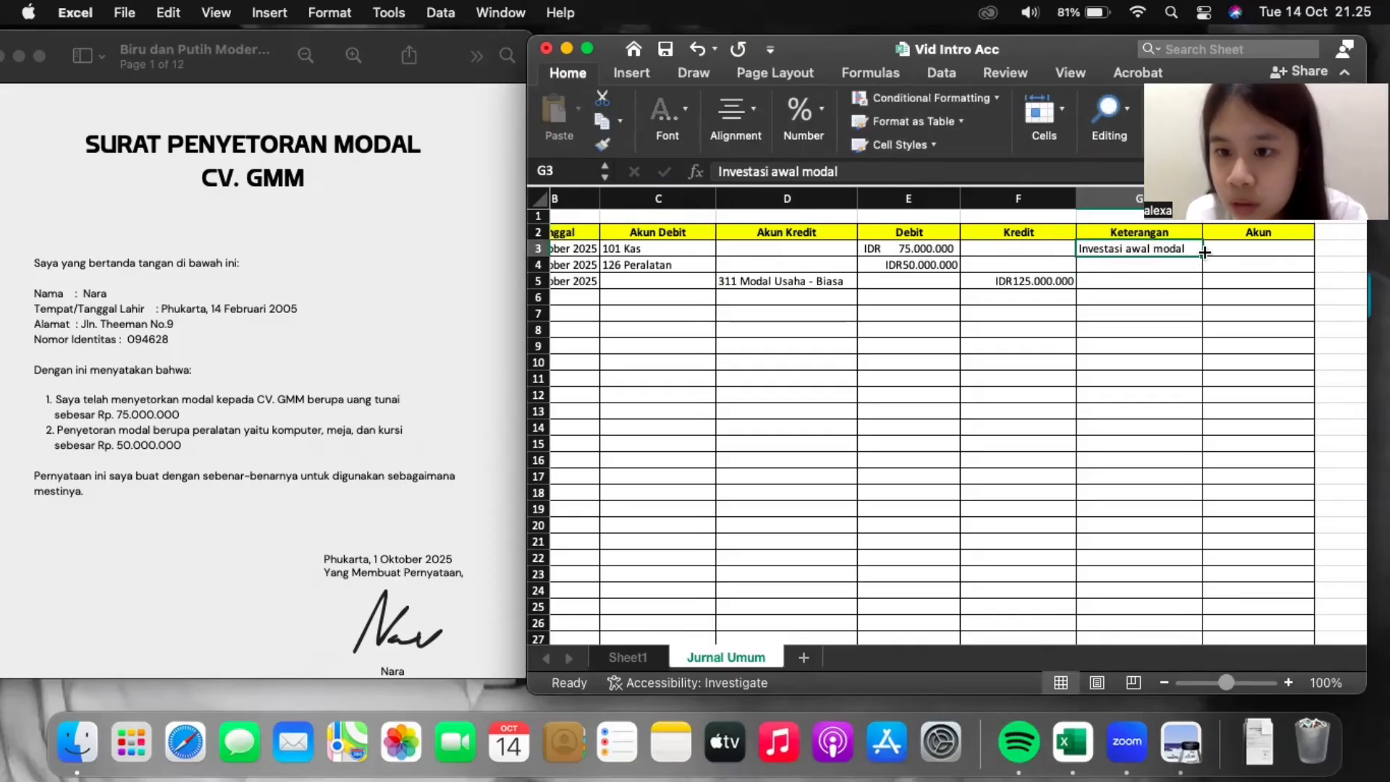
pyautogui.moveTo(1202, 256); pyautogui.dragTo(1202, 285)
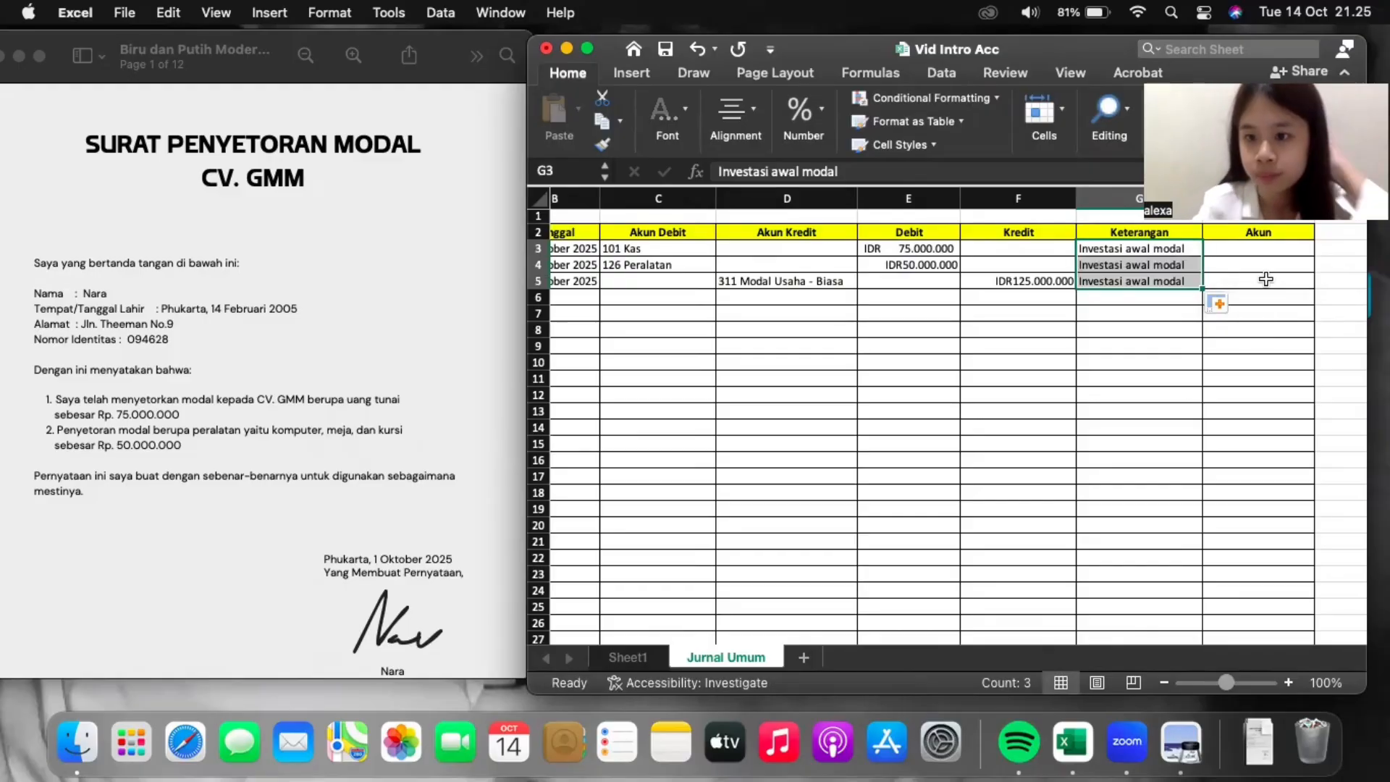
# Enter the formula =IF(C3=0;D3;C3) in H3 so the Akun column picks up the debit or credit account.
pyautogui.click(1257, 249)
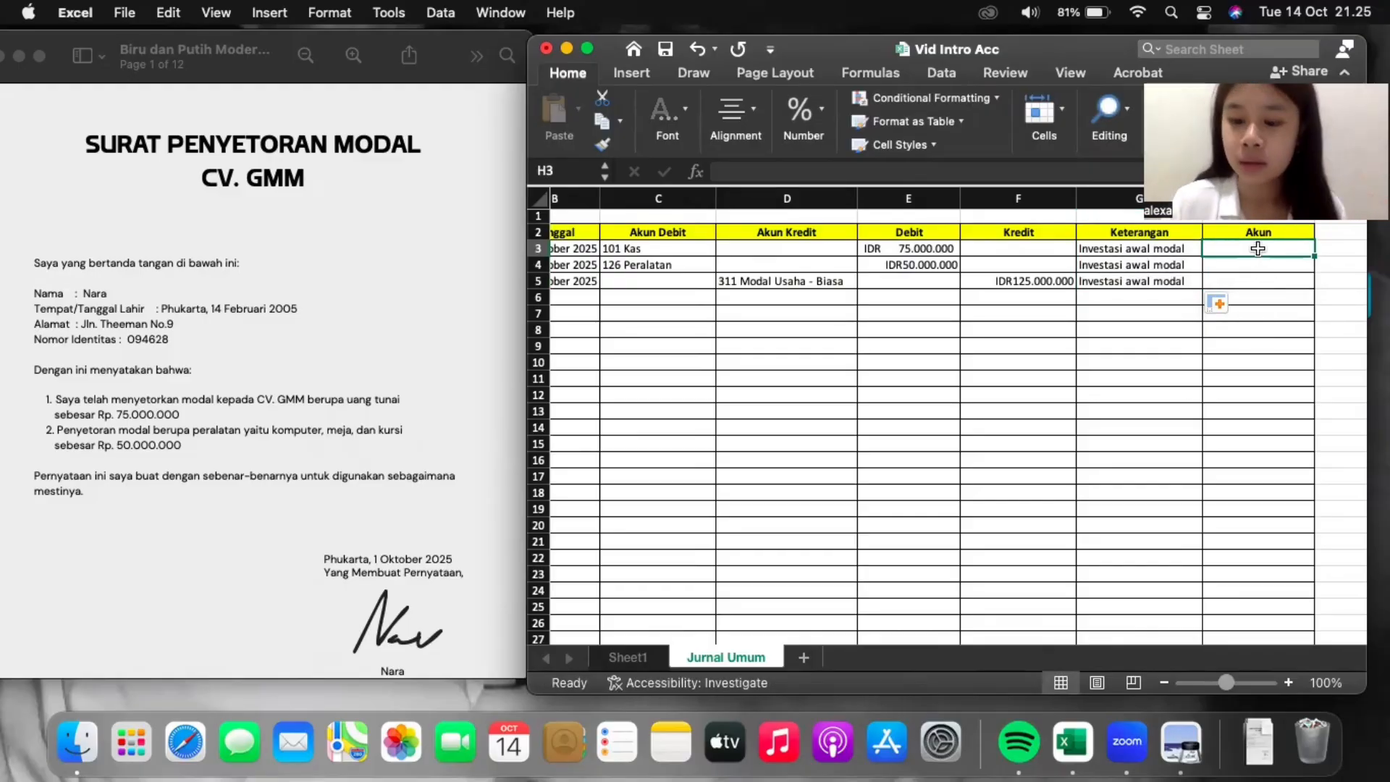
pyautogui.write('=if')
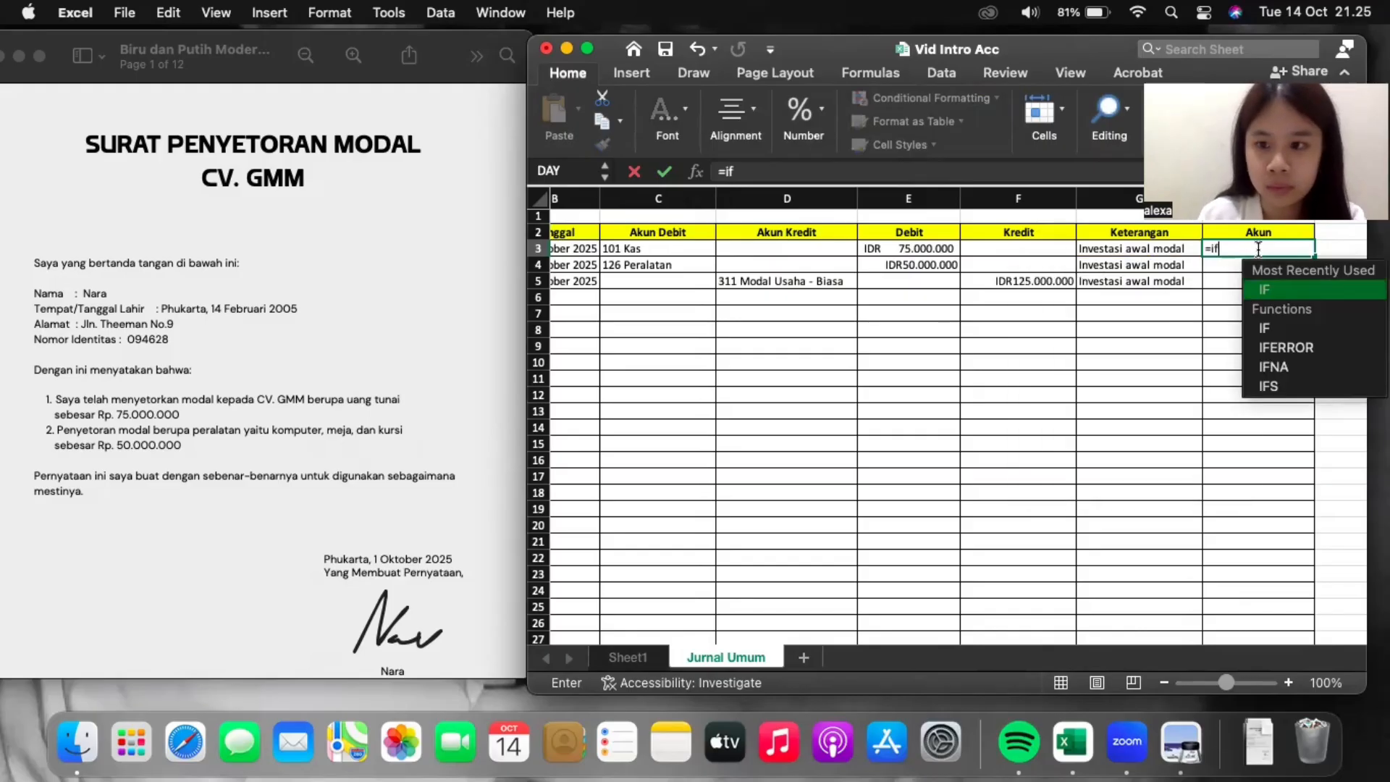
pyautogui.doubleClick(1302, 288)
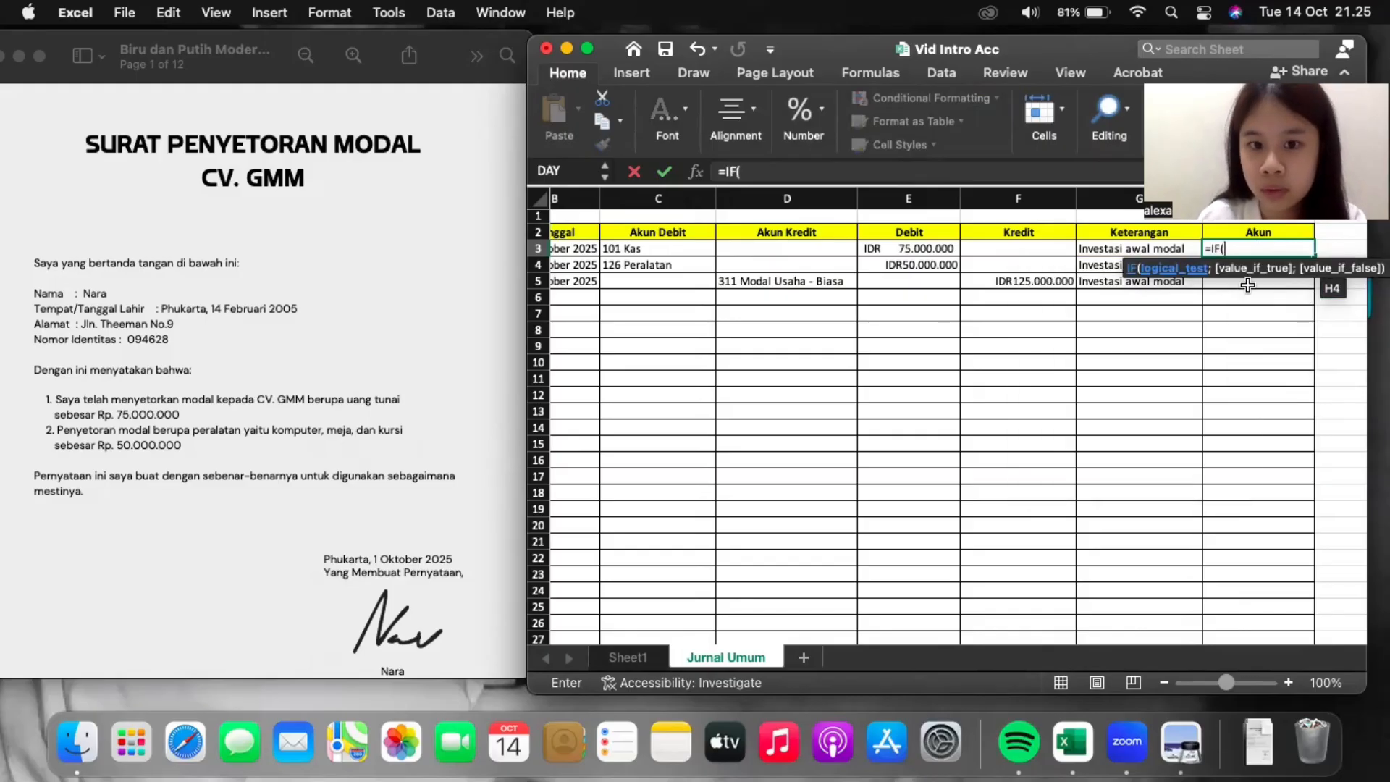
pyautogui.click(642, 249)
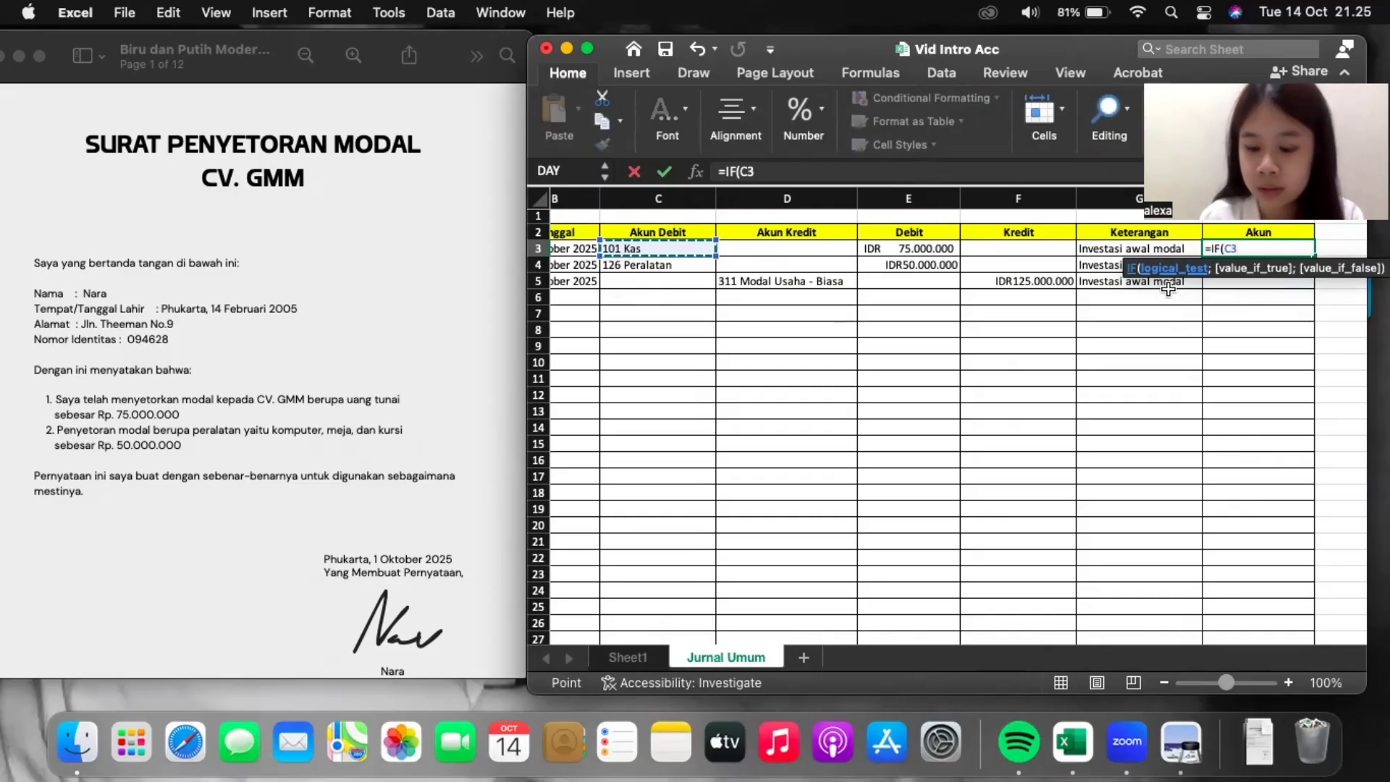
pyautogui.write('=0')
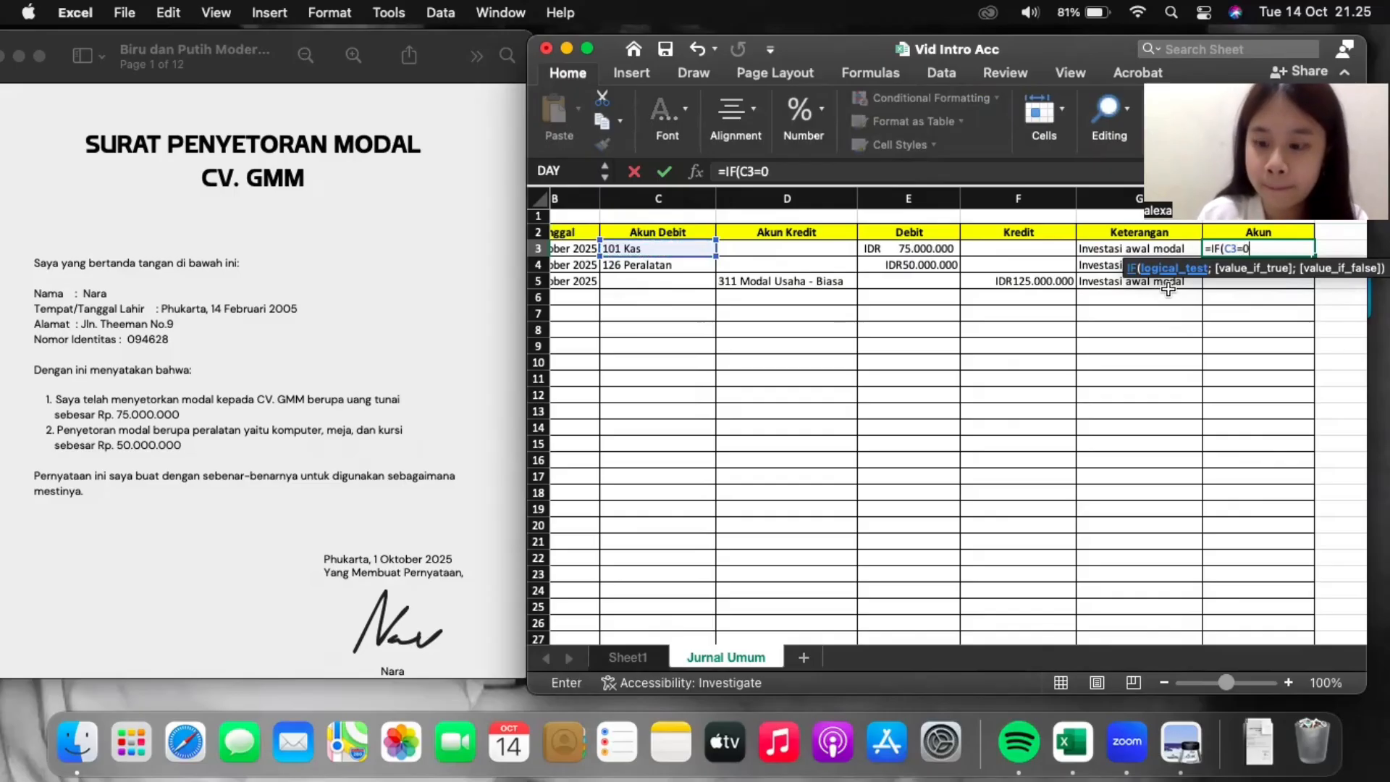
pyautogui.write(';')
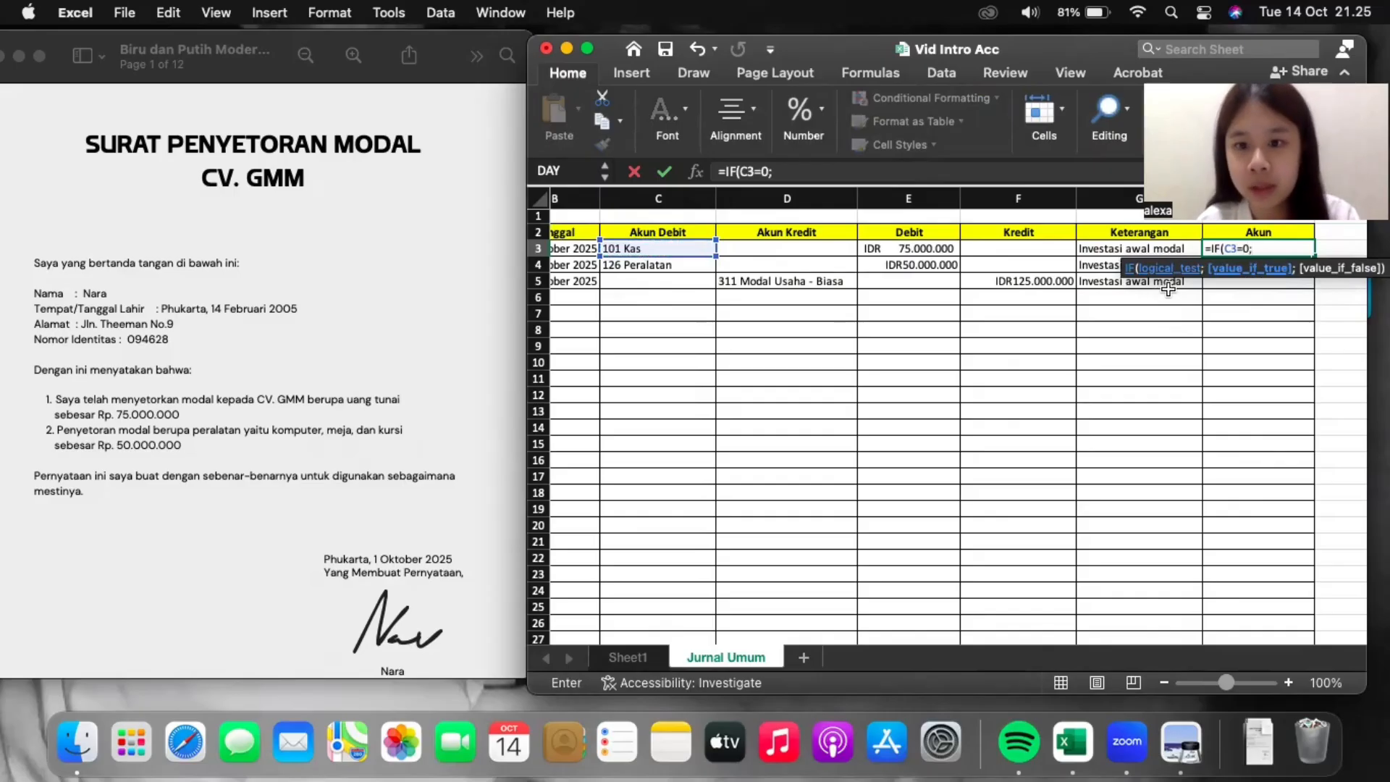
pyautogui.click(751, 247)
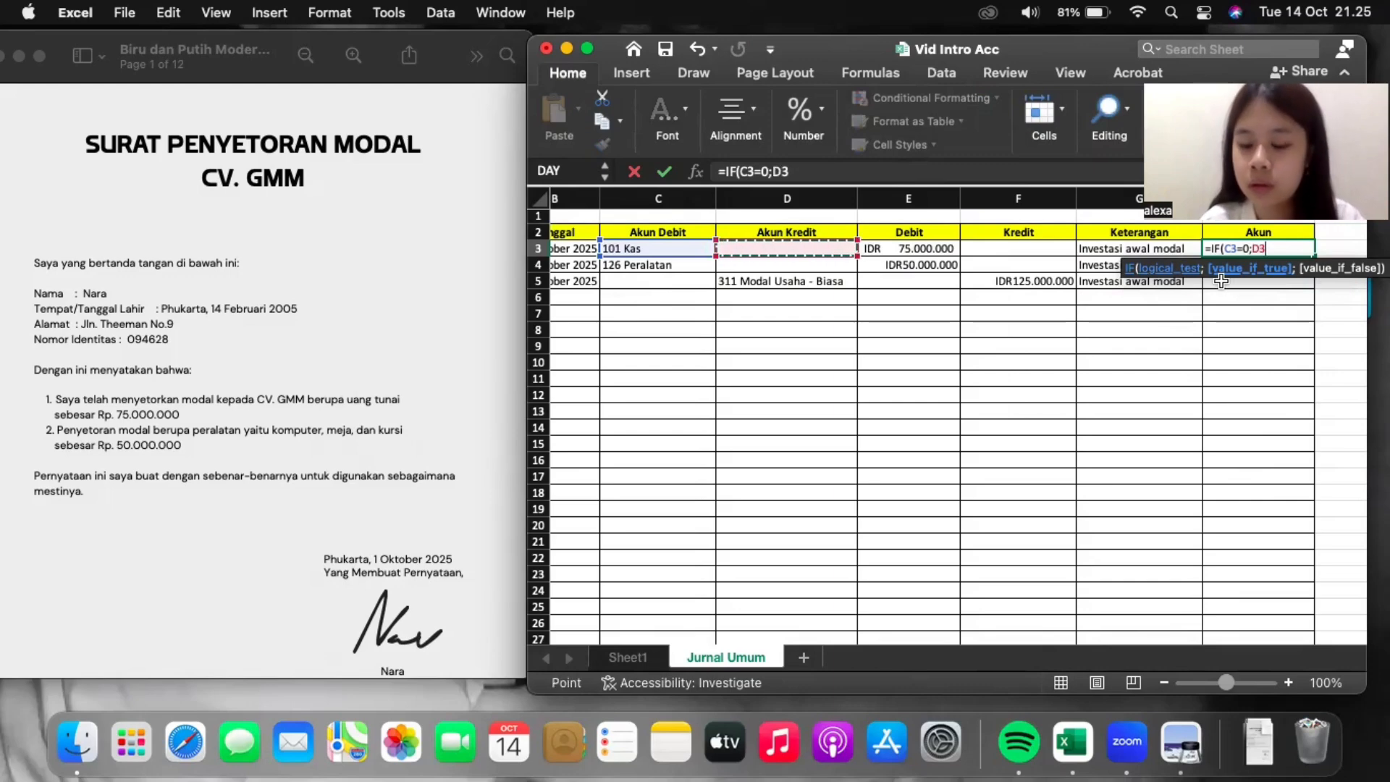
pyautogui.write(';')
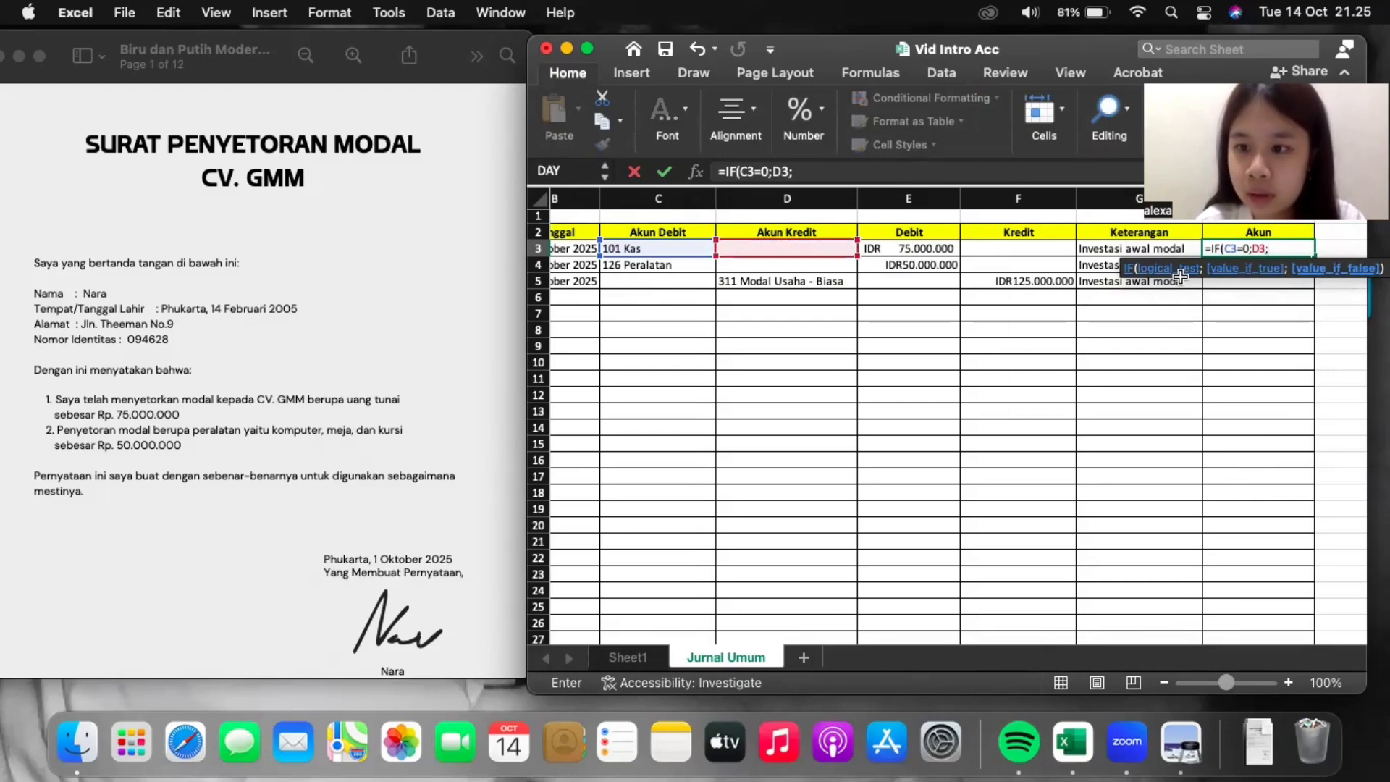
pyautogui.click(679, 246)
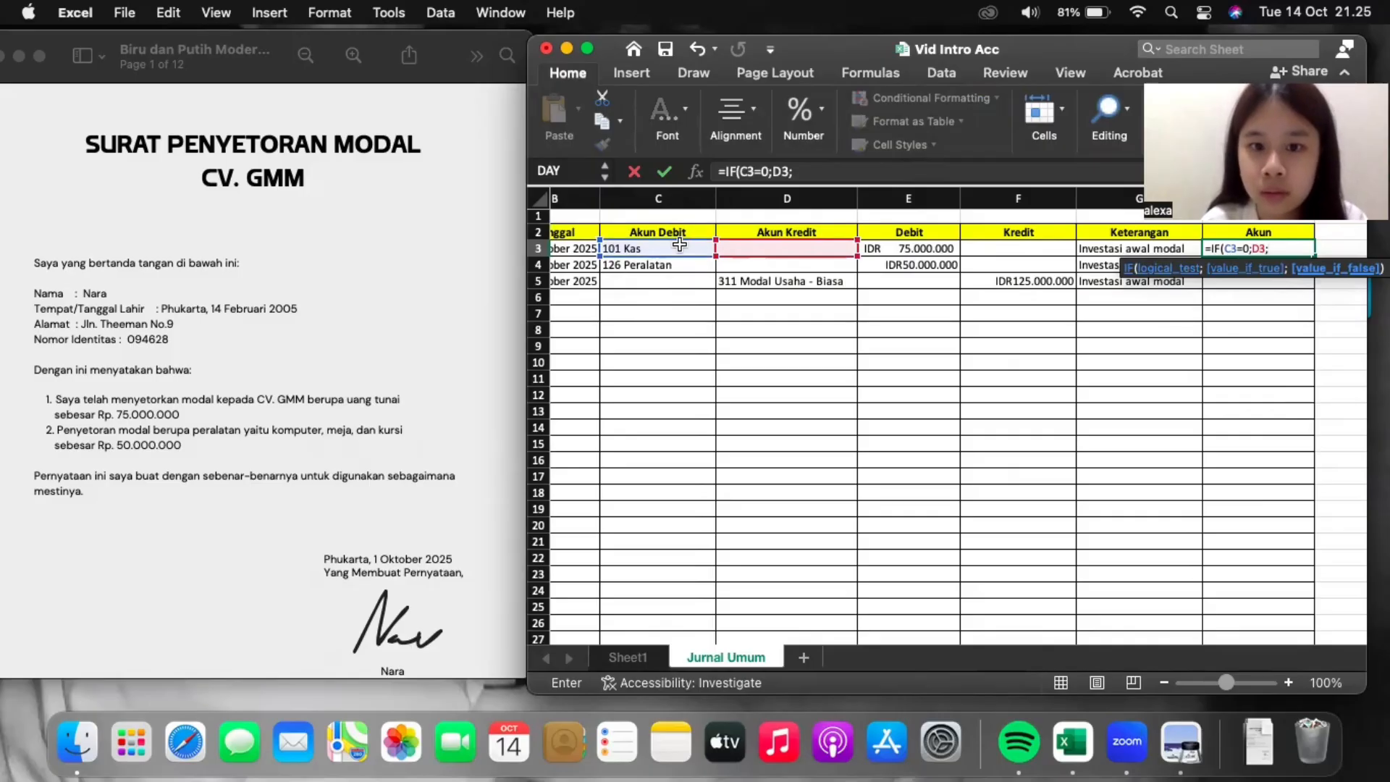
pyautogui.write(')')
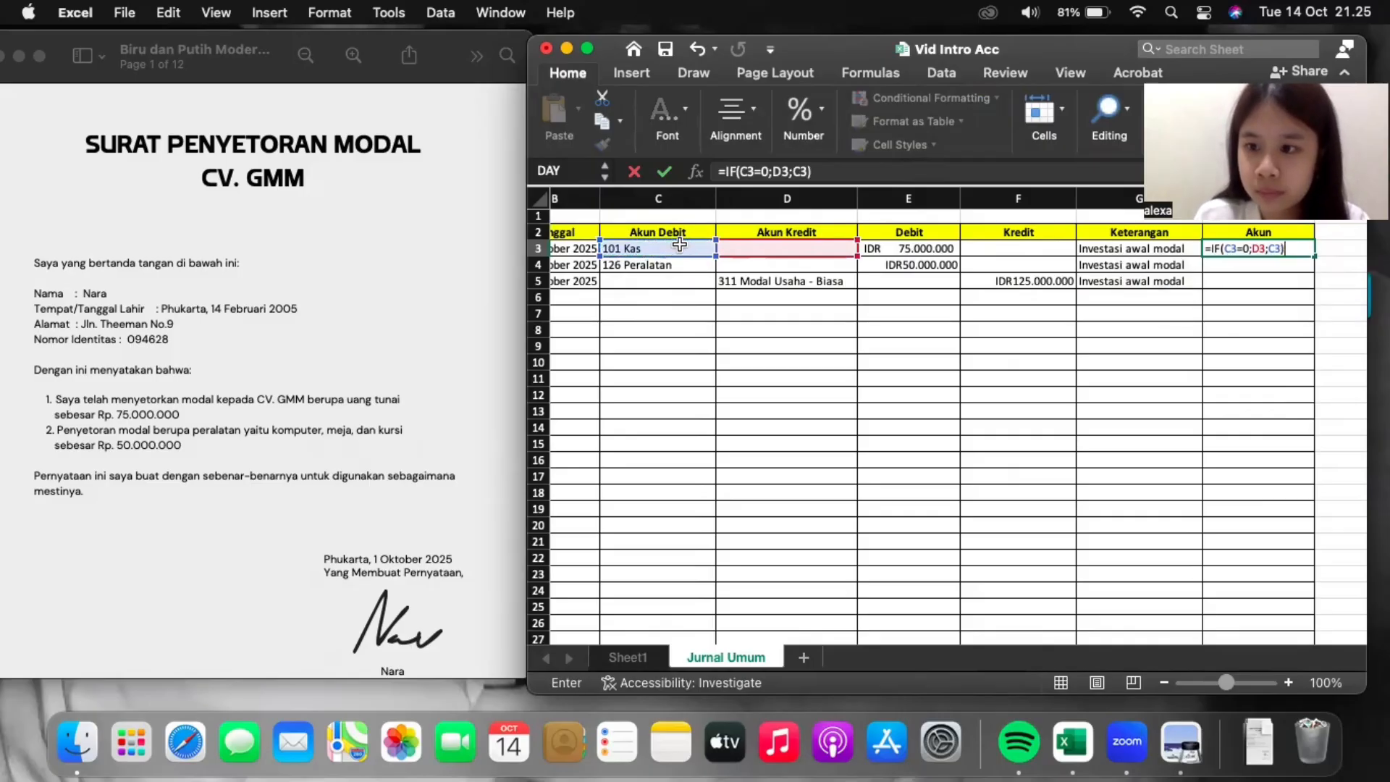
pyautogui.press('Return')
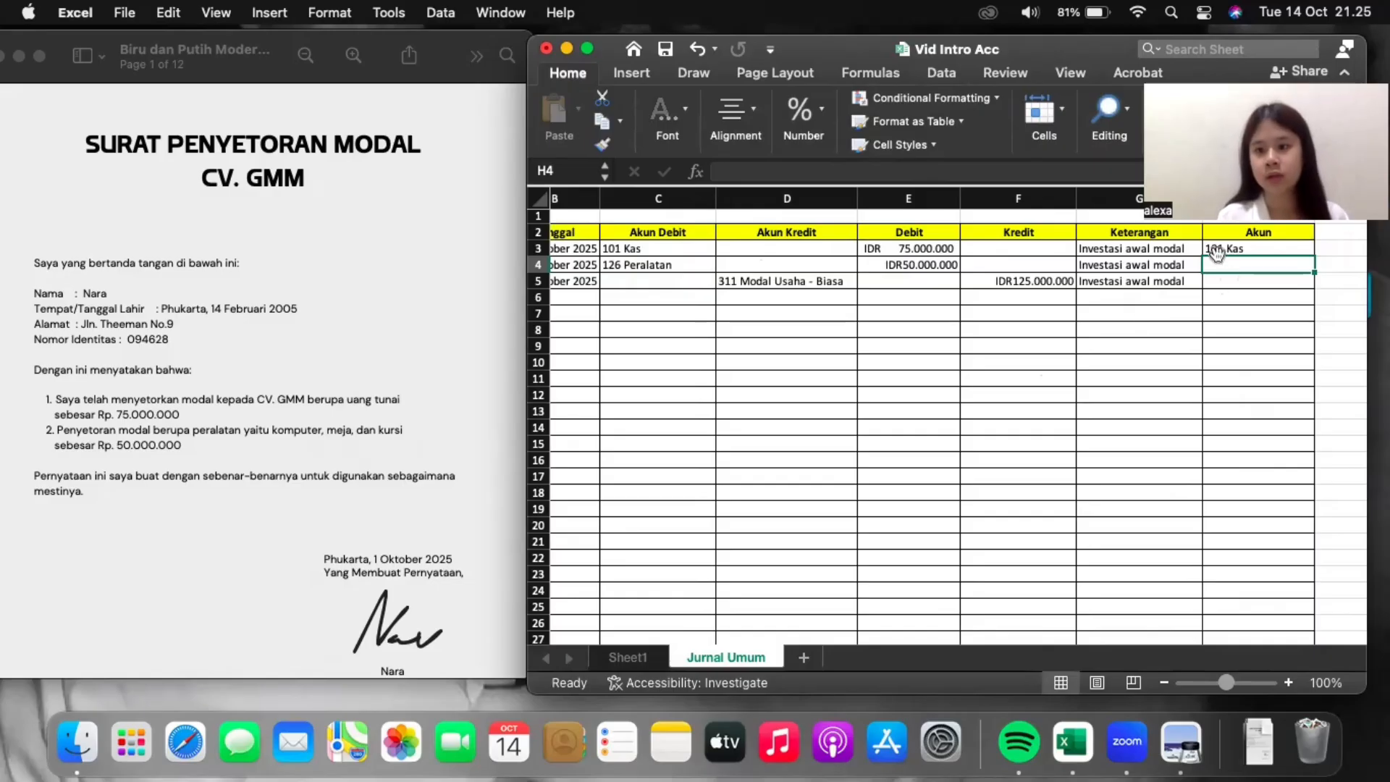
# Fill the H3 Akun formula down the column to the table's last row, H45.
pyautogui.click(608, 246)
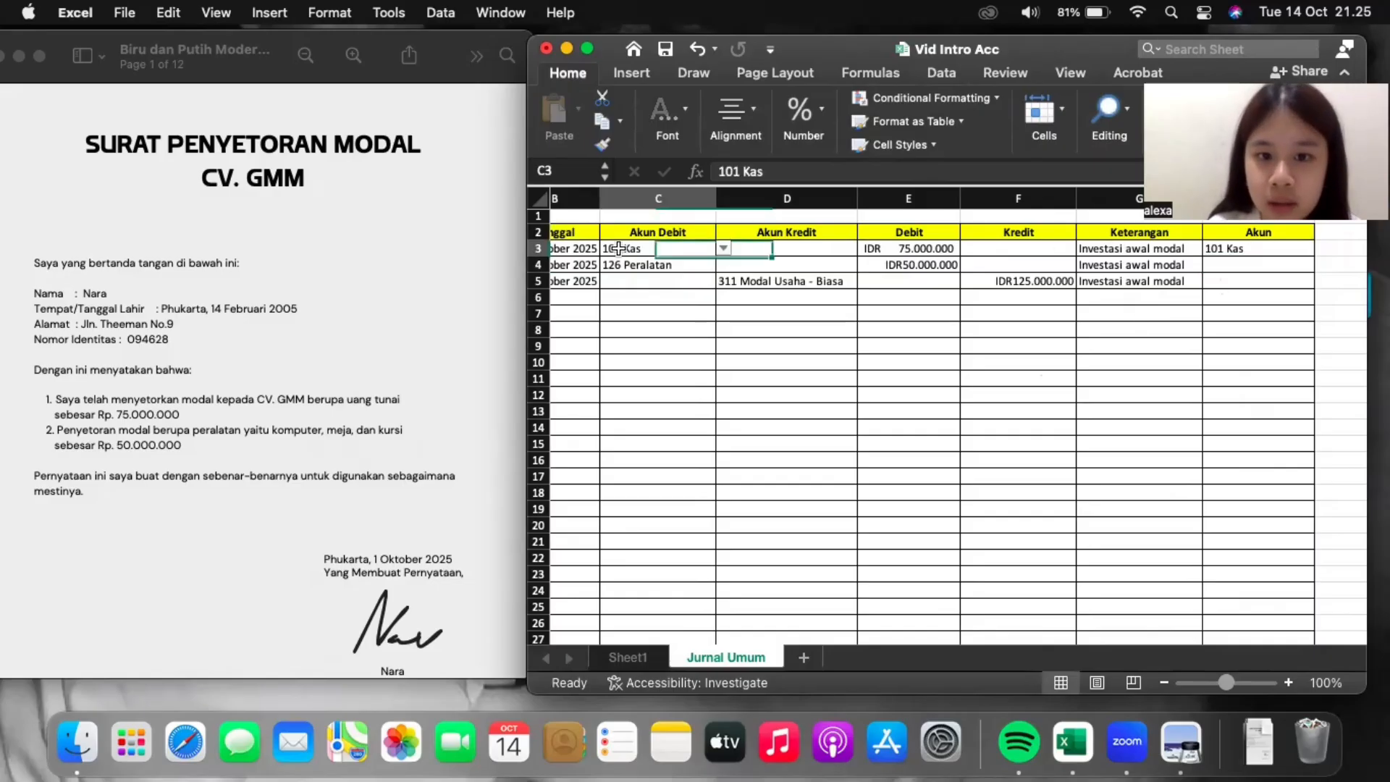
pyautogui.click(1233, 249)
pyautogui.moveTo(1315, 253); pyautogui.dragTo(1285, 616)
pyautogui.click(1189, 559)
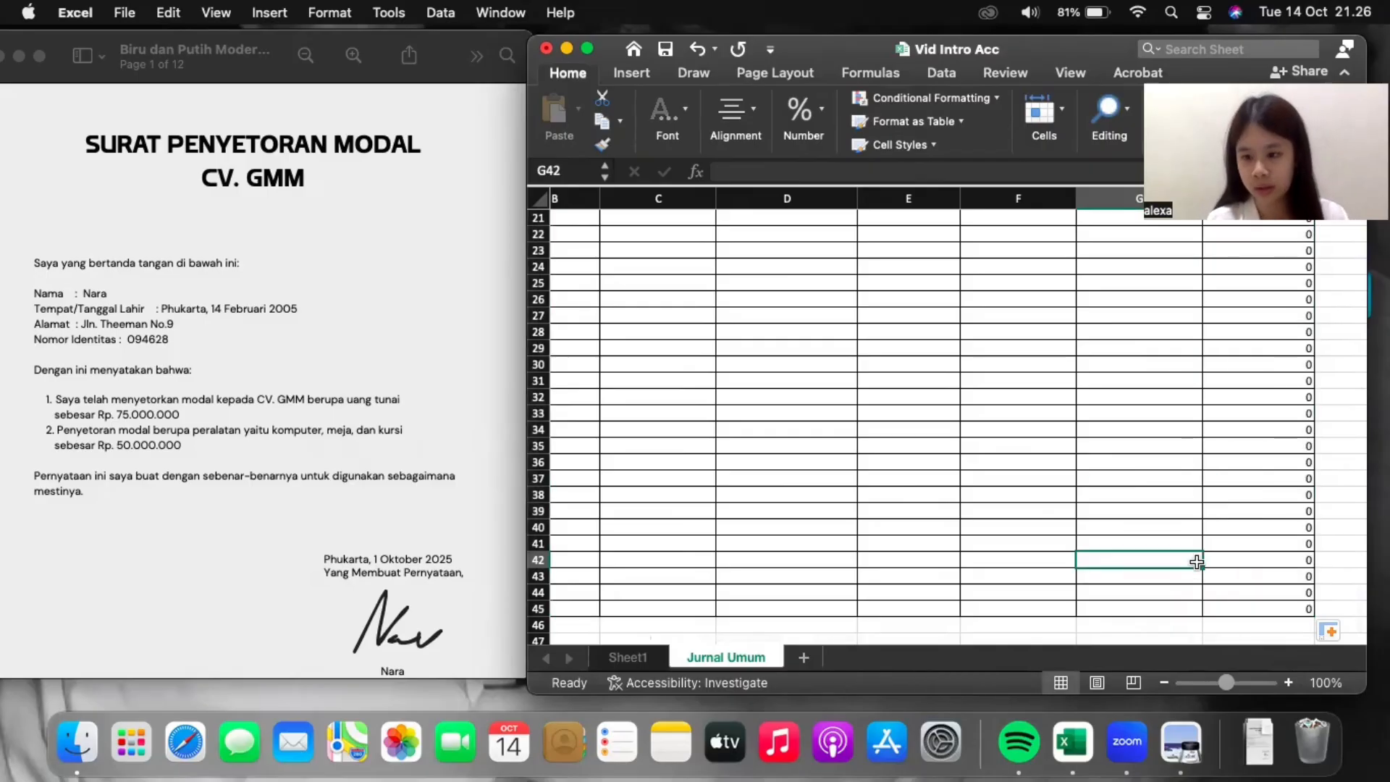
pyautogui.scroll(8, 1282, 489)
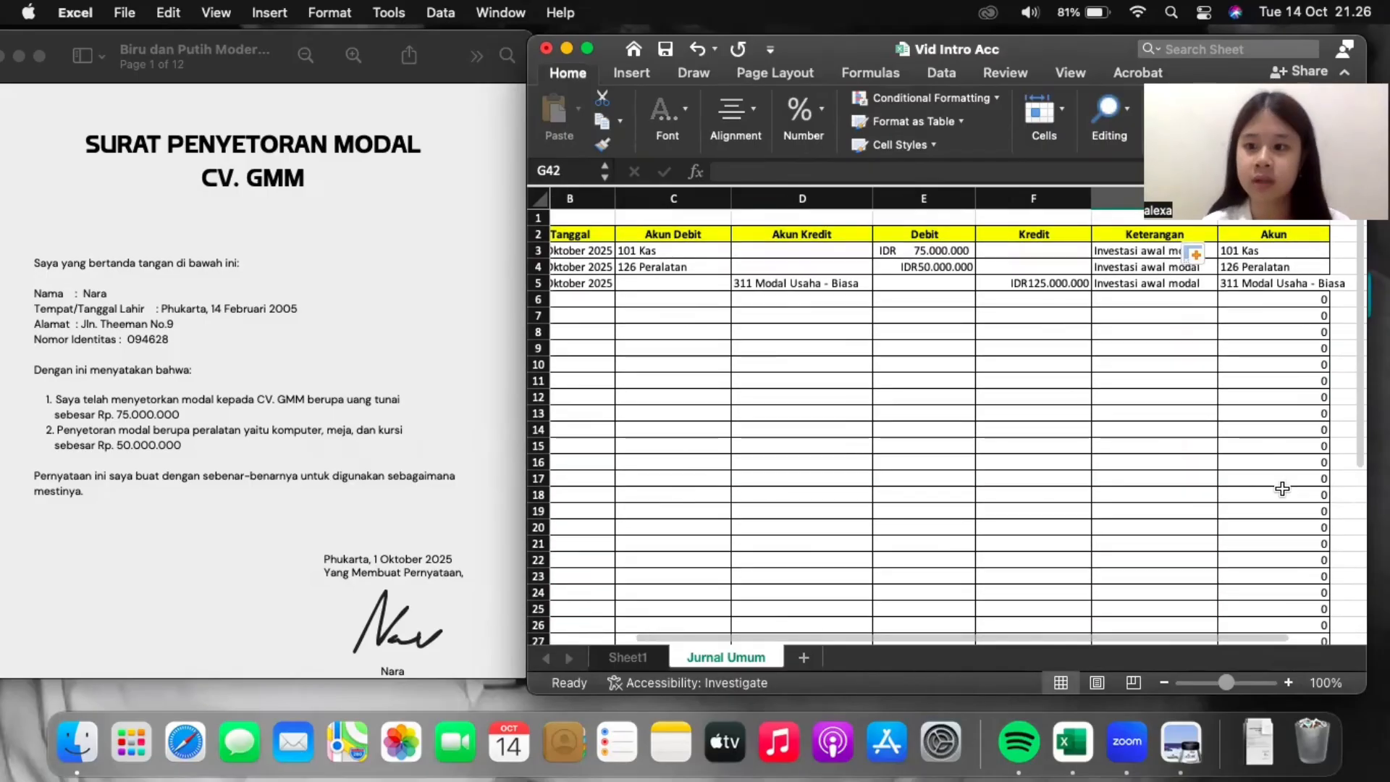
# Widen column H so the account name 311 Modal Usaha - Biasa fits inside the Akun column.
pyautogui.hscroll(5, 1076, 407)
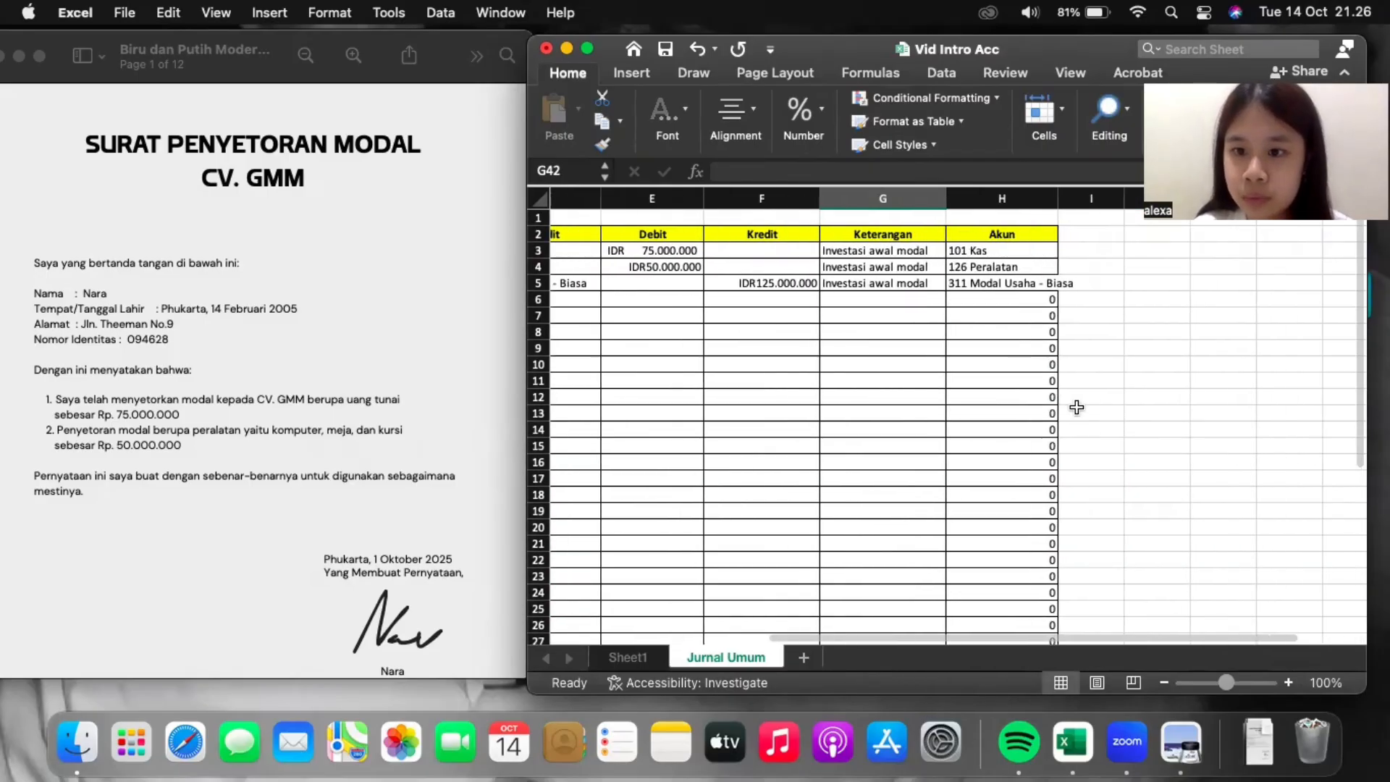
pyautogui.hscroll(3, 1065, 200)
pyautogui.click(996, 255)
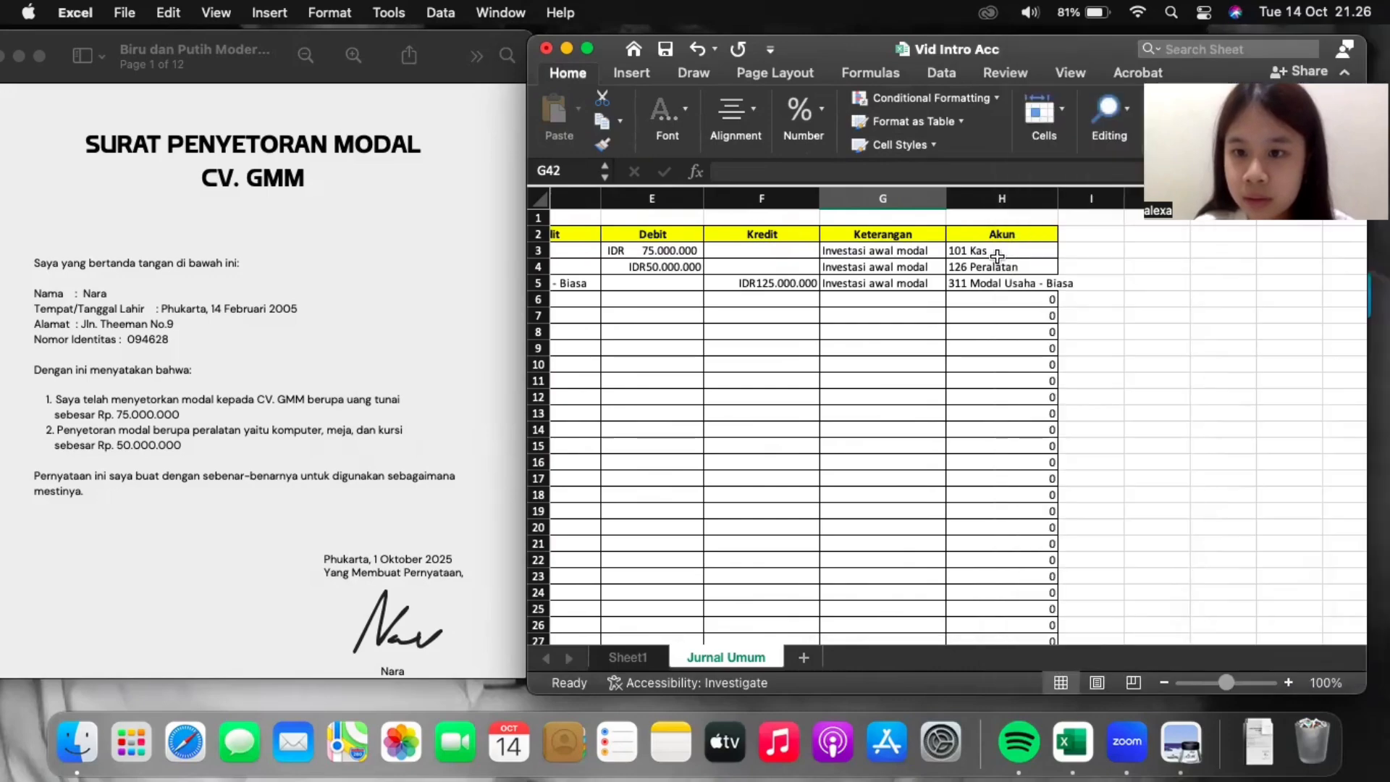
pyautogui.moveTo(1056, 197); pyautogui.dragTo(1056, 196)
pyautogui.moveTo(1082, 199); pyautogui.dragTo(1083, 200)
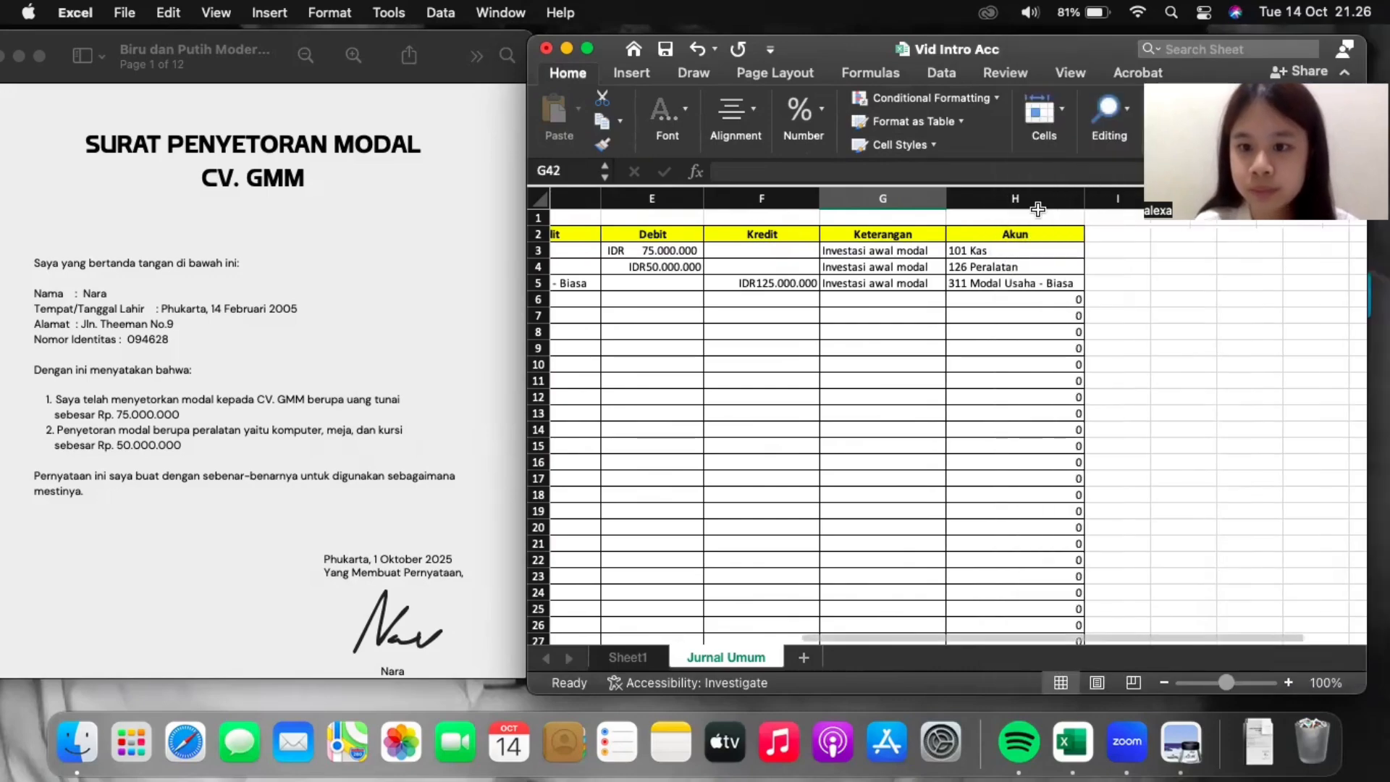
pyautogui.hscroll(-6, 796, 311)
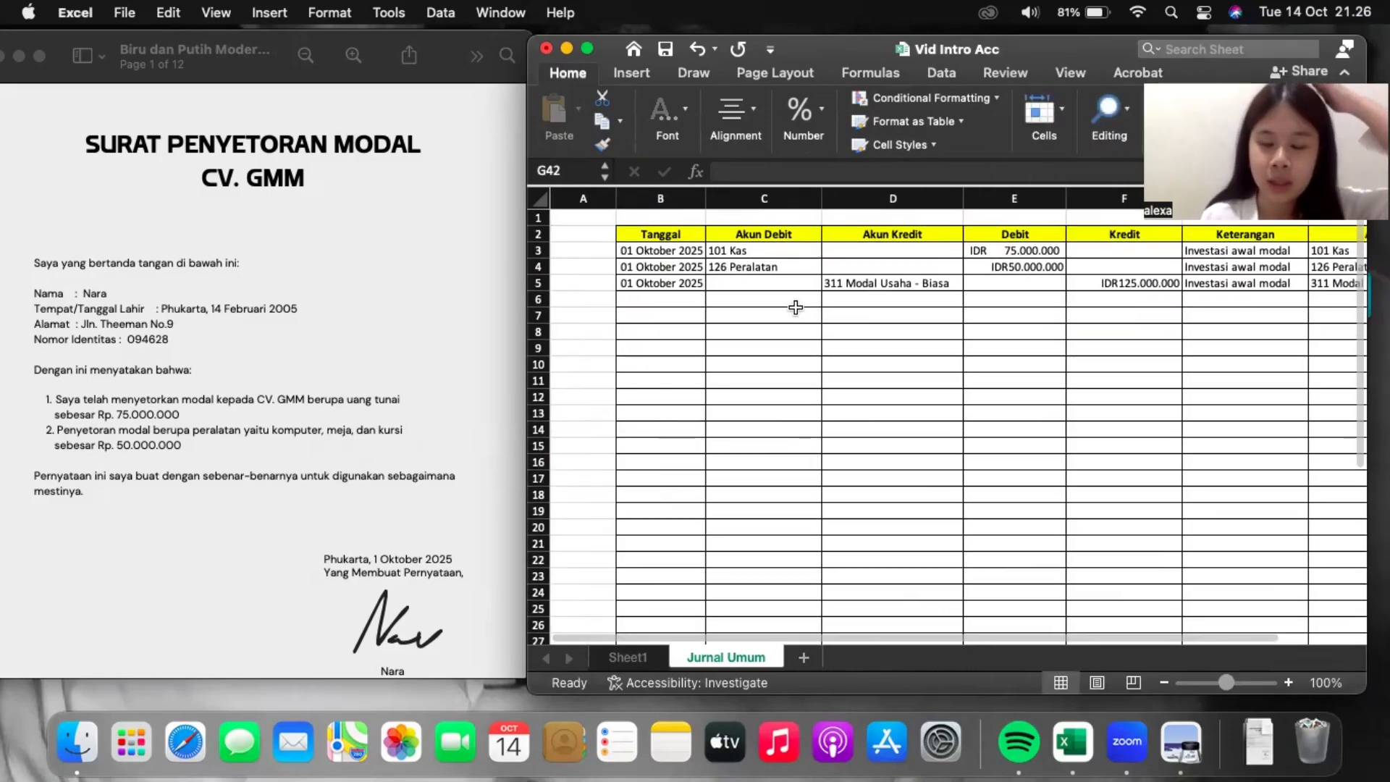
# Go to page 2 of the transaction documents and examine the PT. Suka Bahagia receipt's date, items and total.
pyautogui.scroll(-5, 457, 382)
pyautogui.scroll(-20, 457, 382)
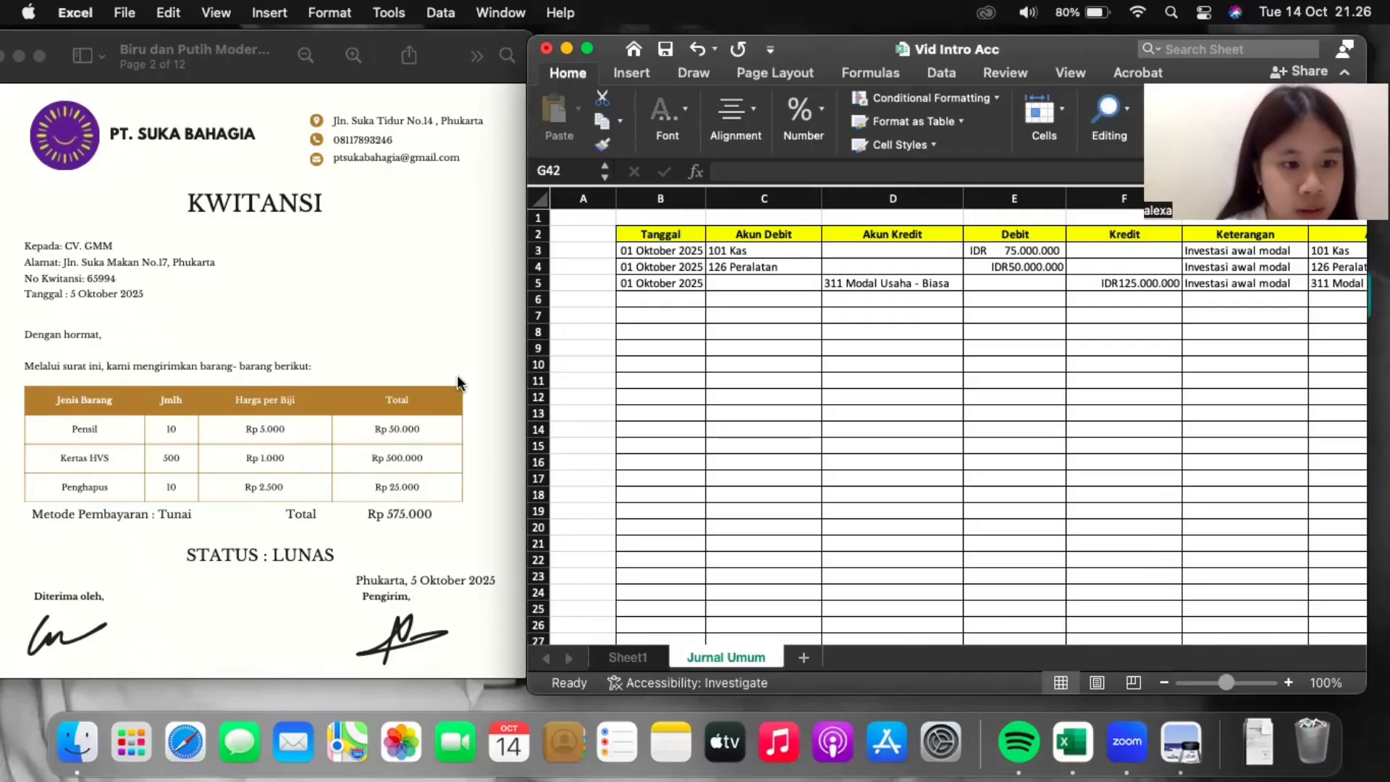
pyautogui.click(229, 438)
pyautogui.keyDown('ctrl'); pyautogui.scroll(5, 228, 436); pyautogui.keyUp('ctrl')
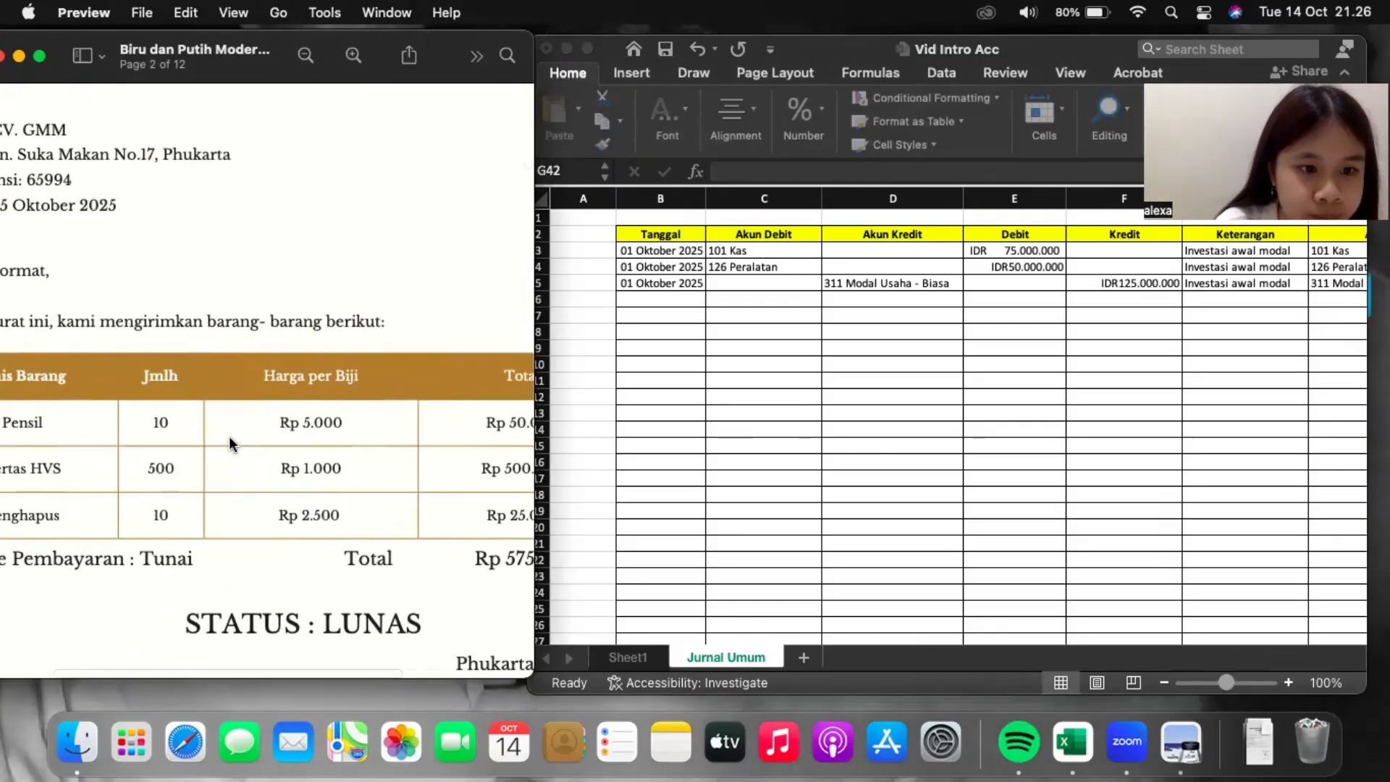
pyautogui.scroll(3, 229, 436)
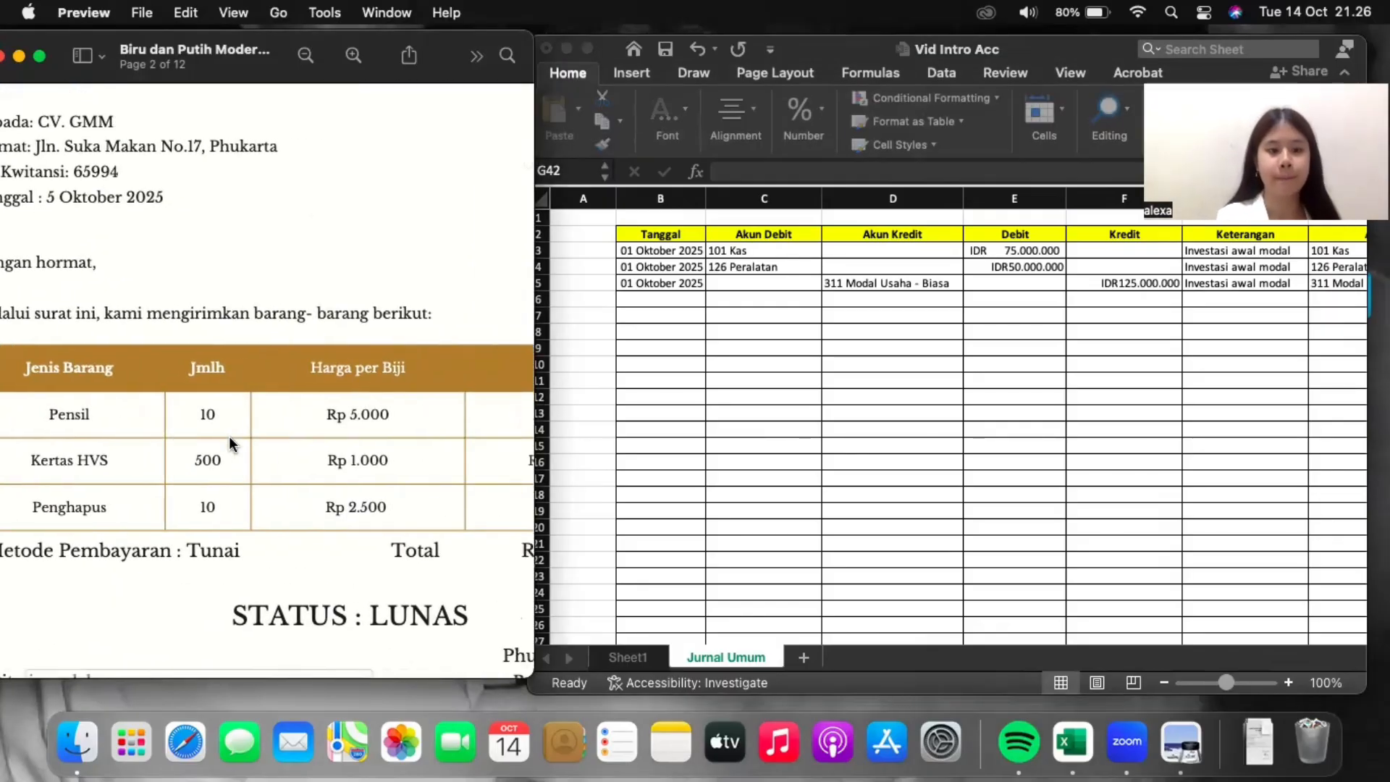
pyautogui.scroll(-5, 229, 438)
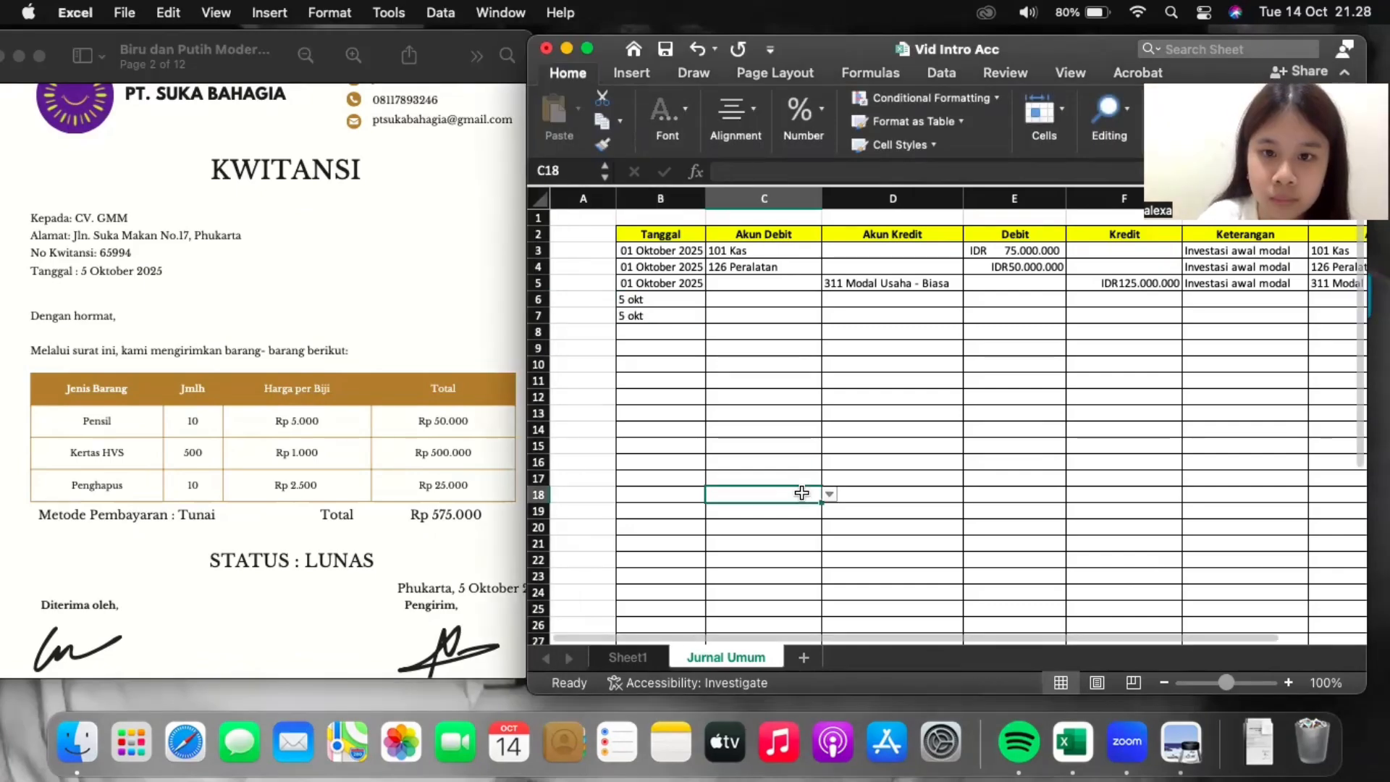
# Choose 157 Perlengkapan as the Akun Debit in C6 for the 5 October supplies purchase.
pyautogui.click(759, 297)
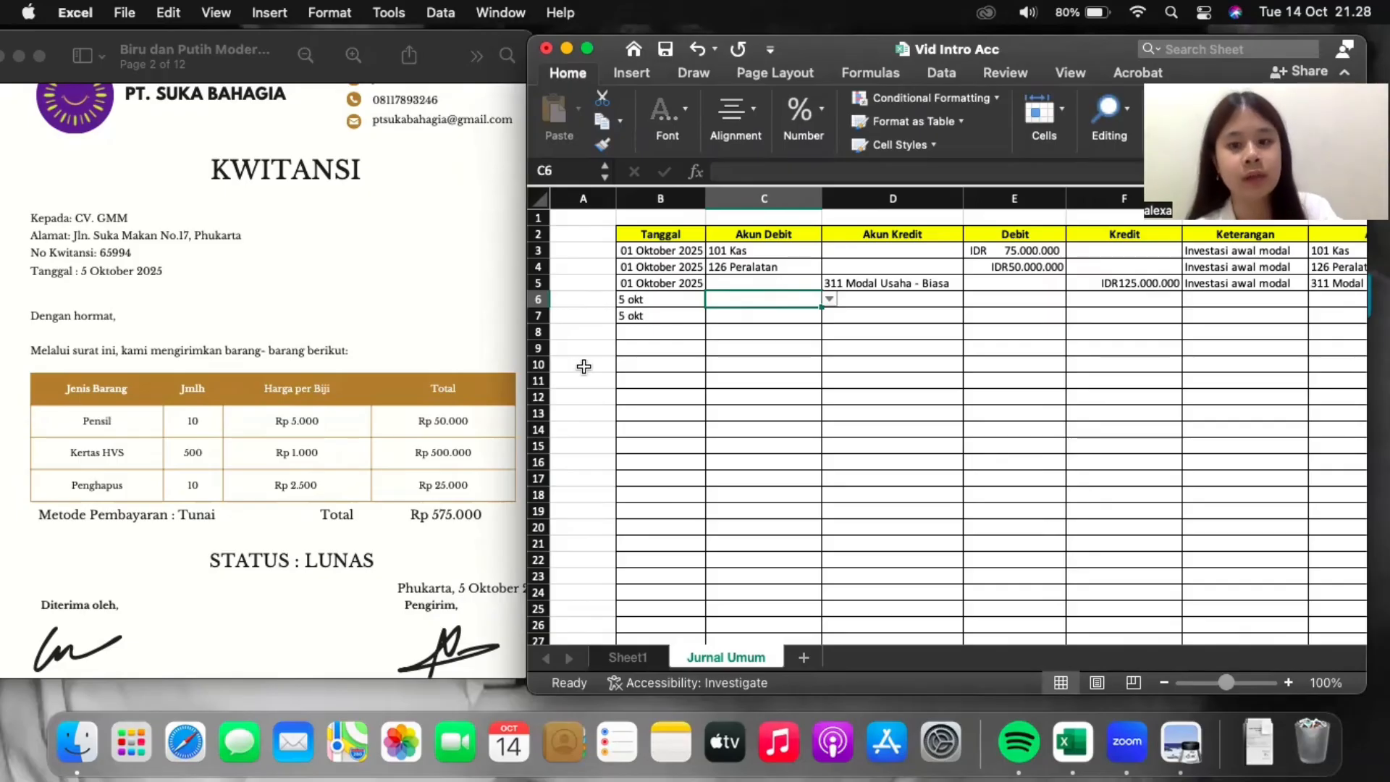
pyautogui.click(829, 299)
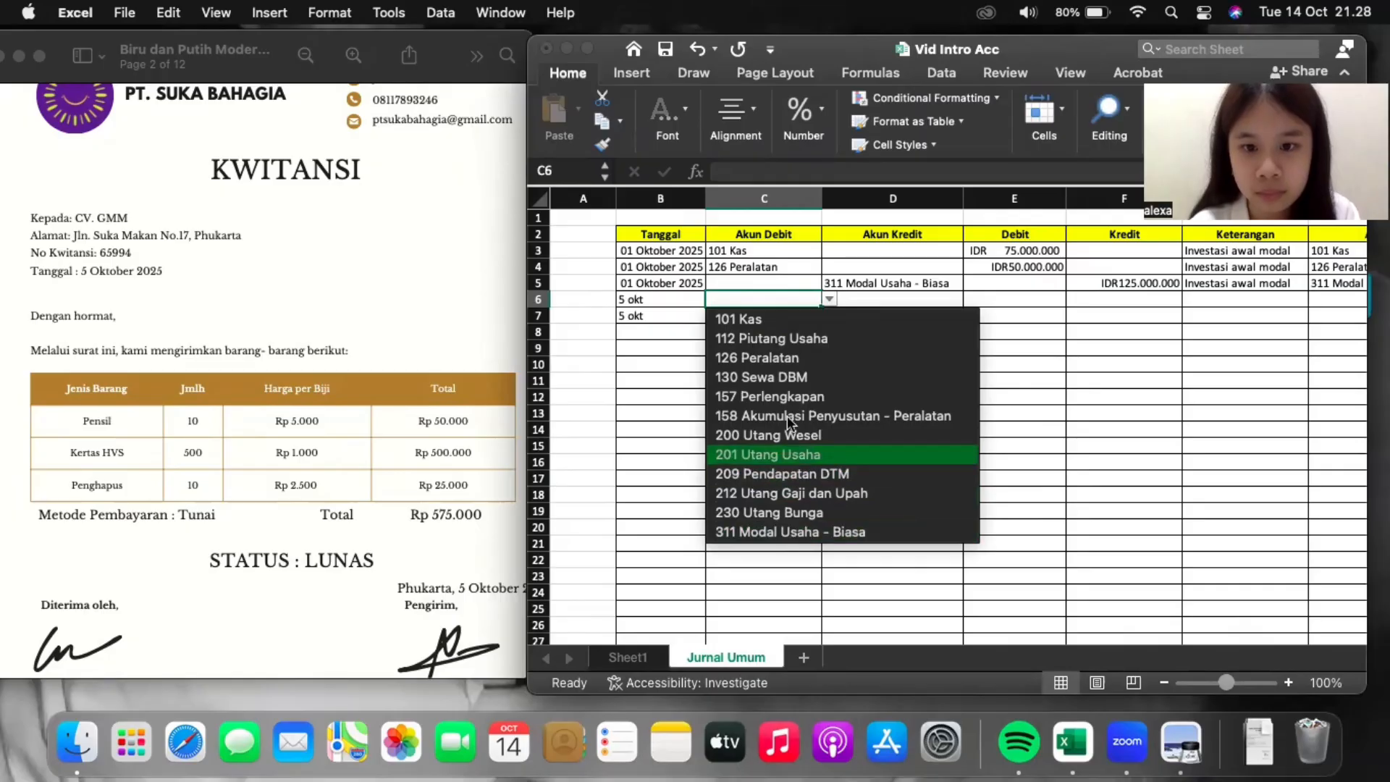
pyautogui.click(771, 396)
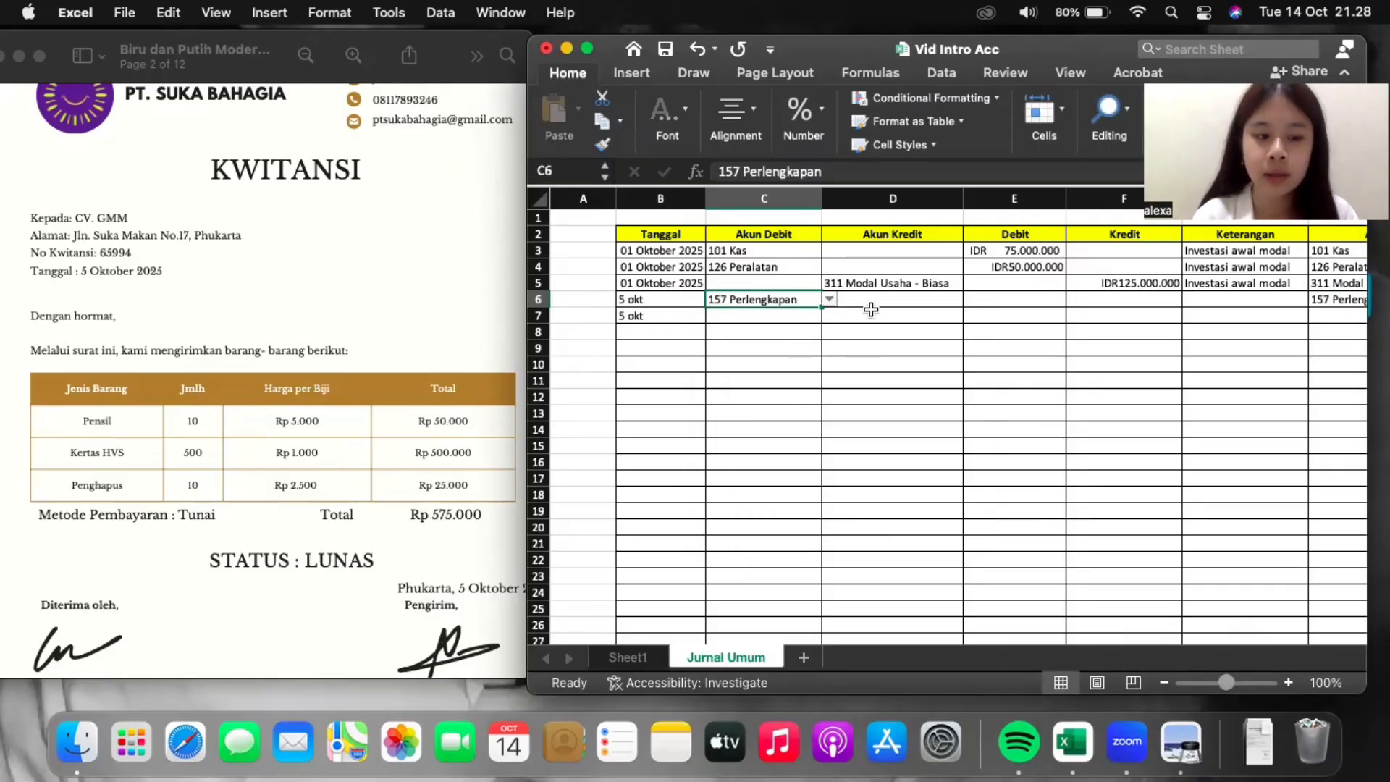
# Check the receipt's payment method and choose 101 Kas as the Akun Kredit in D7.
pyautogui.click(77, 515)
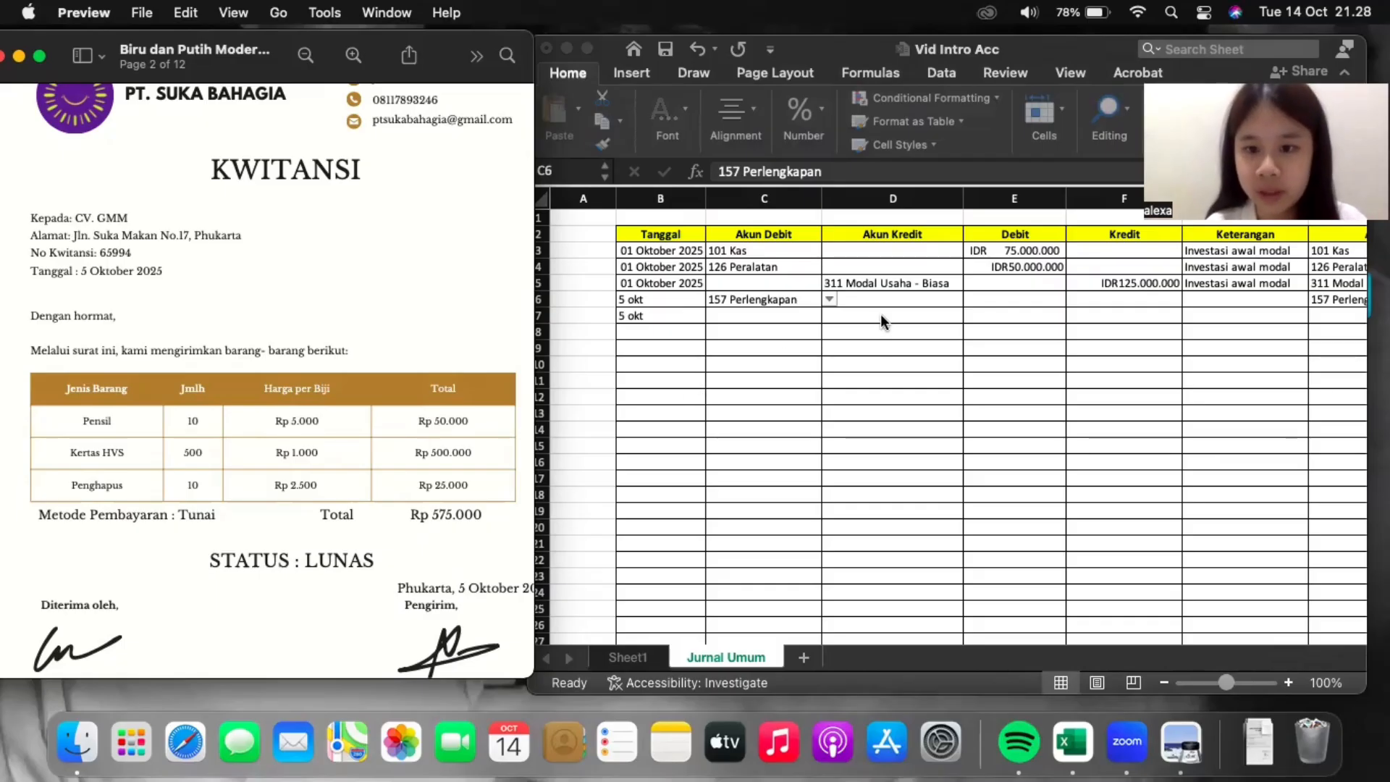
pyautogui.click(912, 314)
pyautogui.click(938, 313)
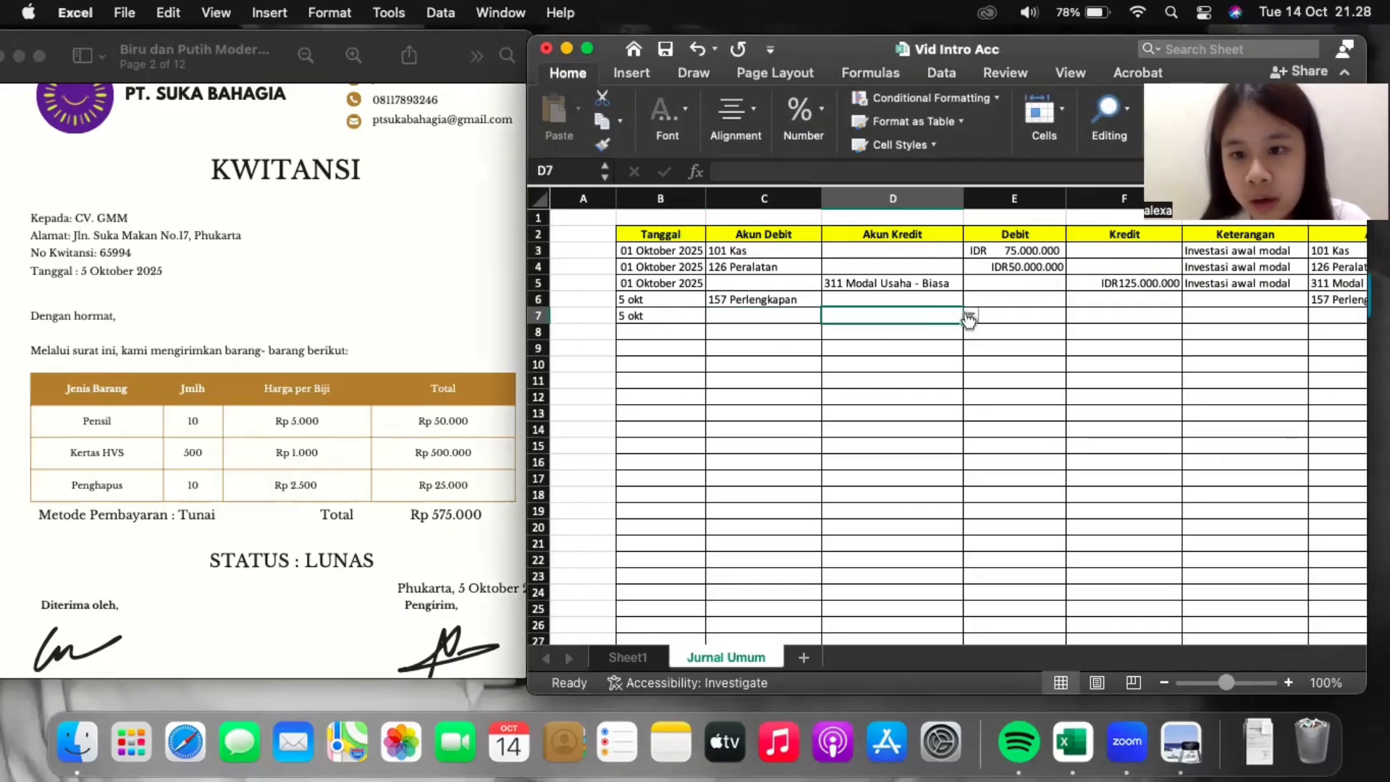
pyautogui.click(970, 315)
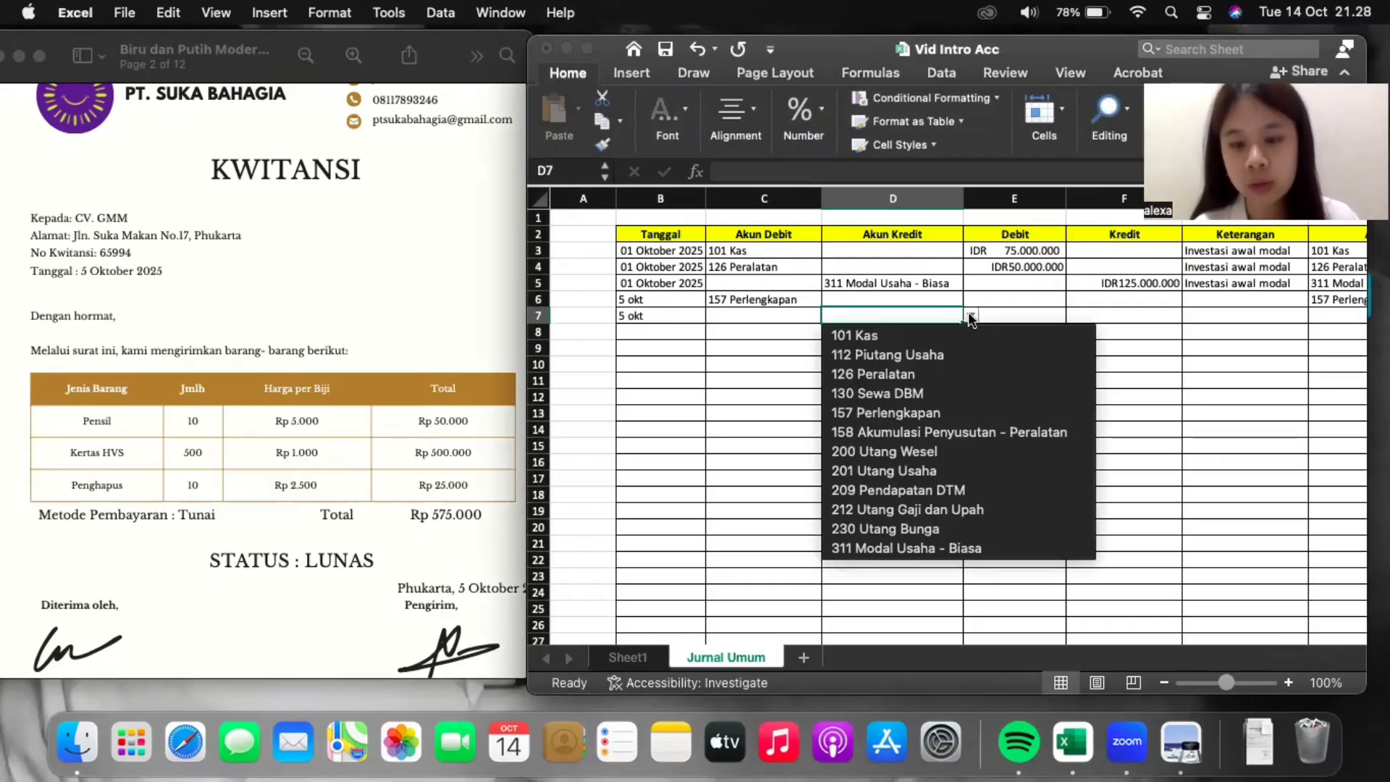
pyautogui.click(923, 334)
pyautogui.hscroll(5, 1039, 314)
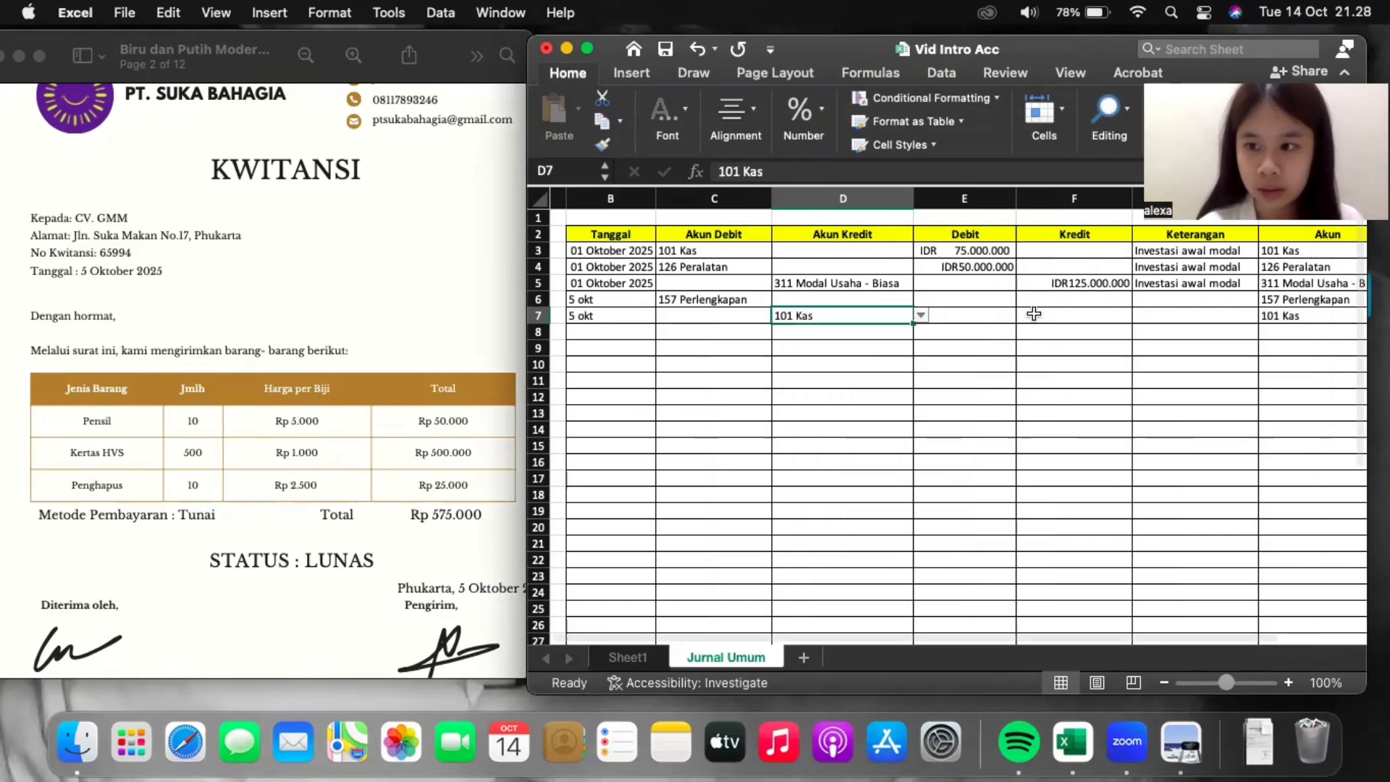
pyautogui.hscroll(-3, 718, 372)
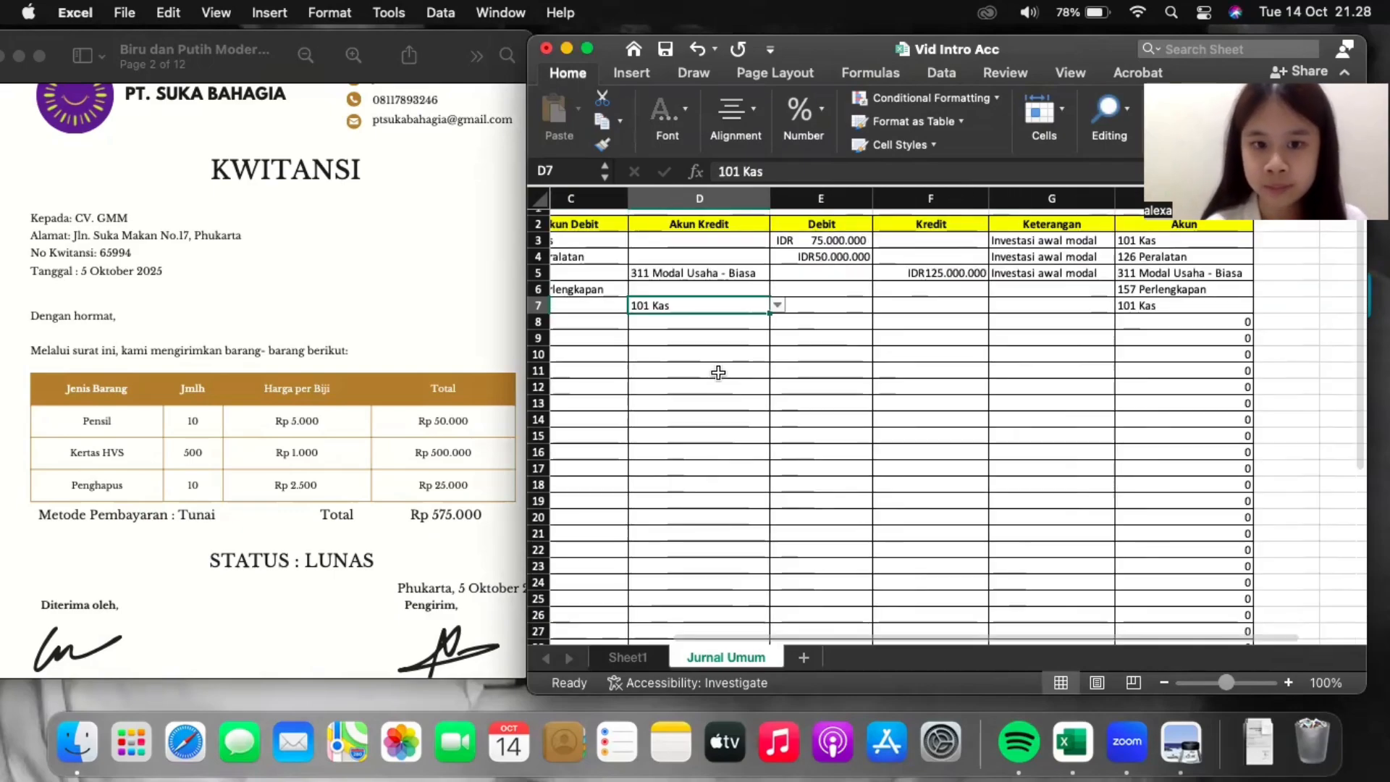
# Apply the Accounting number format to the Debit and Kredit amounts in E4:F5.
pyautogui.click(898, 303)
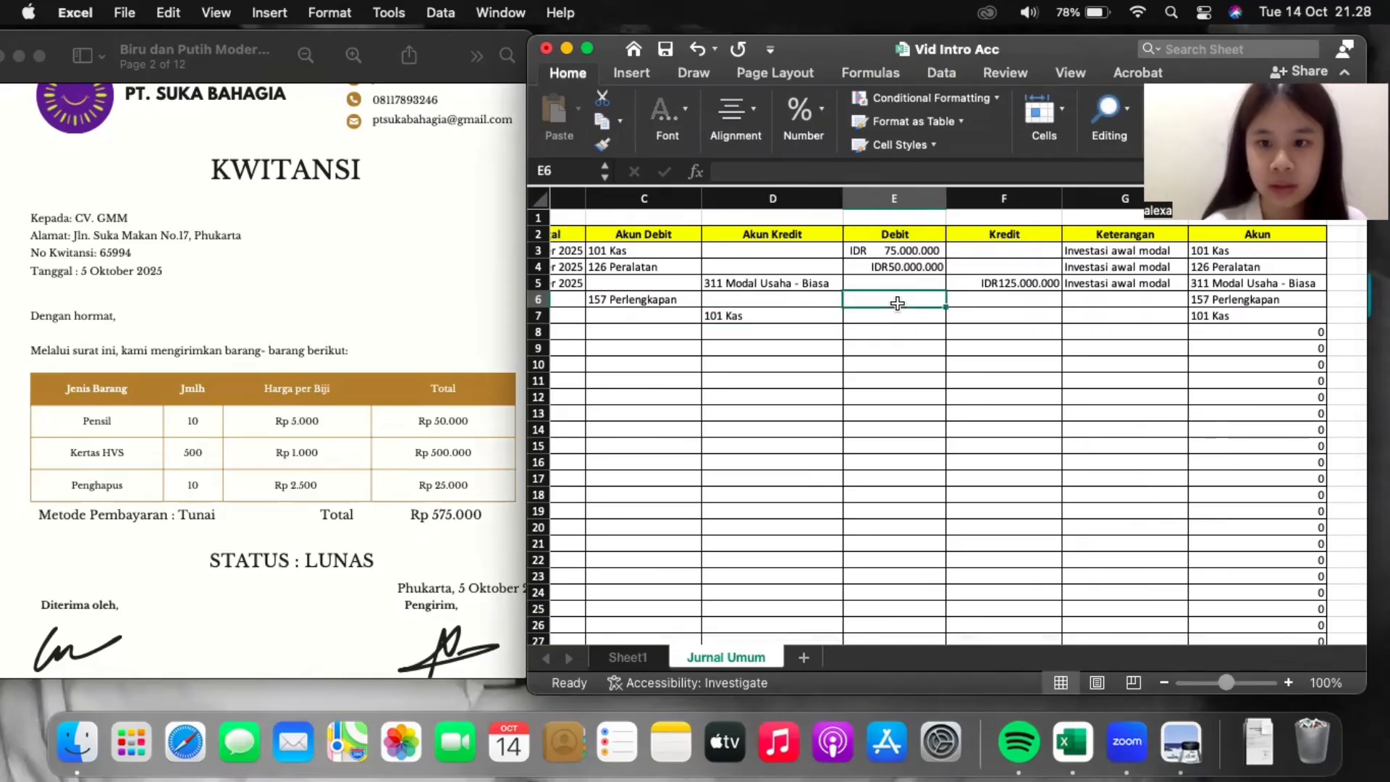
pyautogui.moveTo(892, 265); pyautogui.dragTo(967, 286)
pyautogui.click(817, 115)
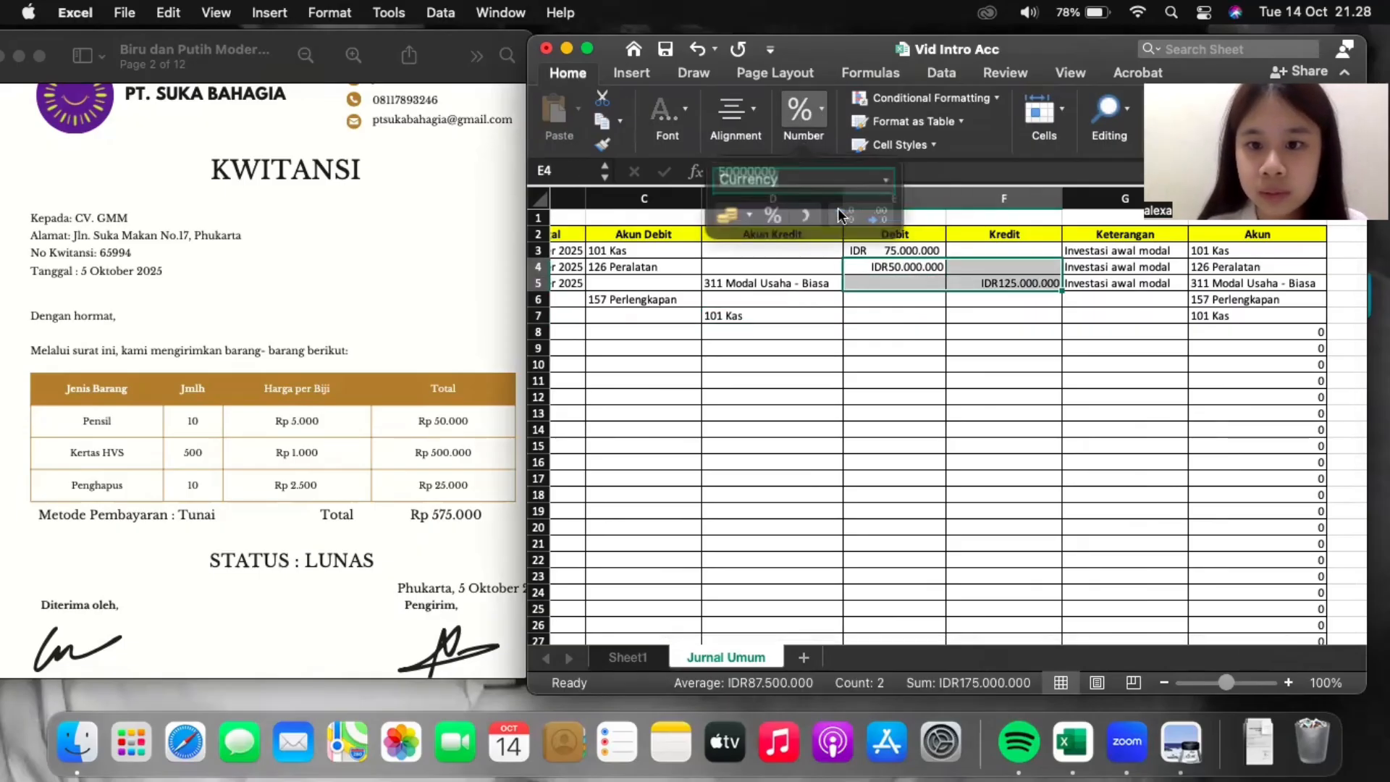
pyautogui.click(876, 176)
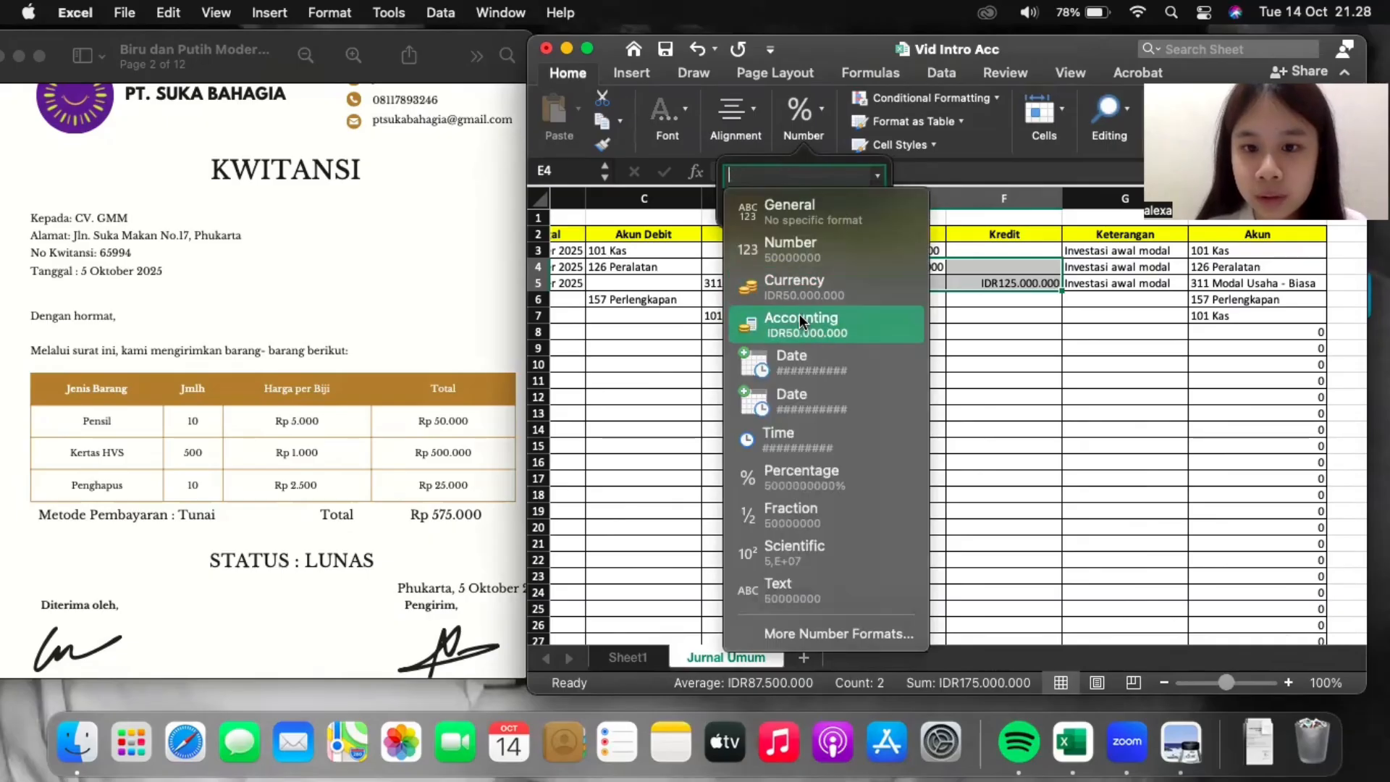
pyautogui.click(799, 315)
# Enter the receipt total 575000 as the Debit in E6 and as the Kredit in F7.
pyautogui.click(923, 299)
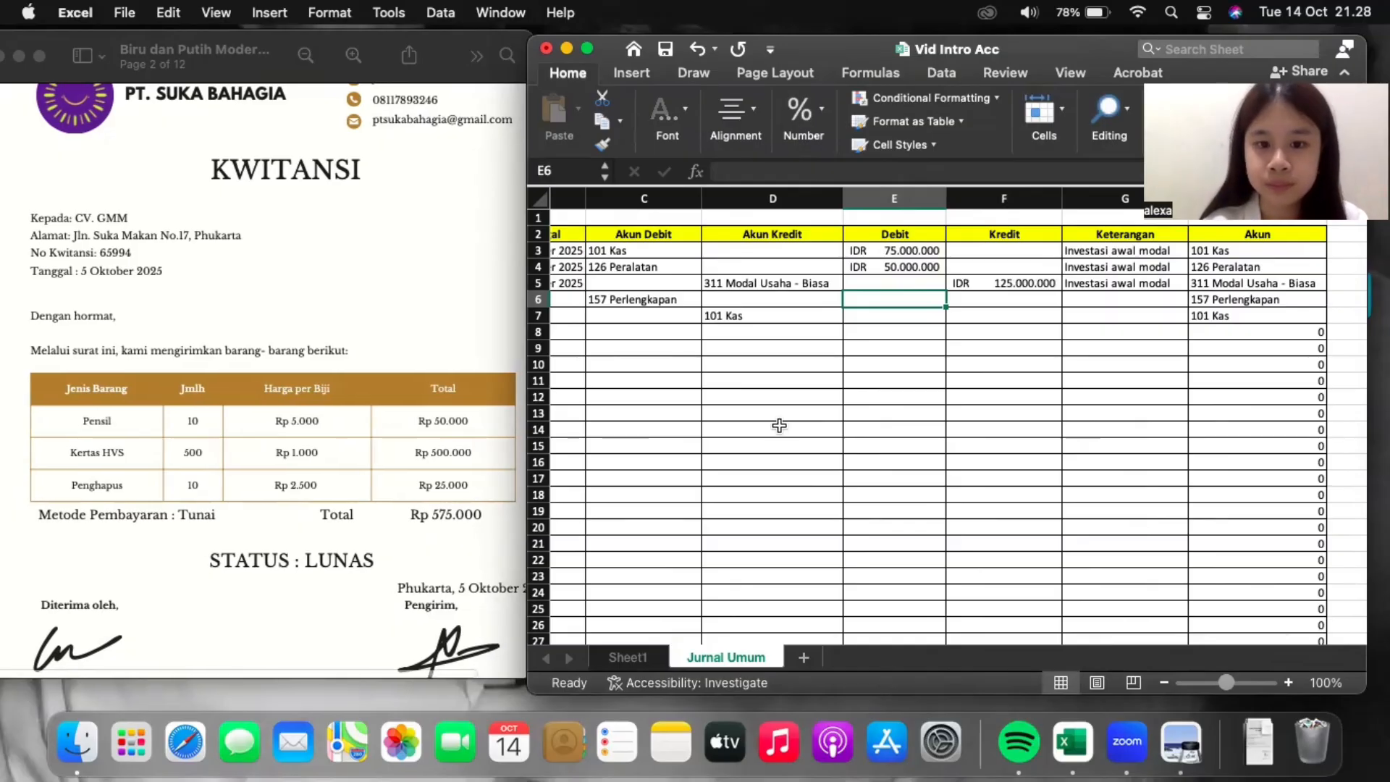
pyautogui.write('575000')
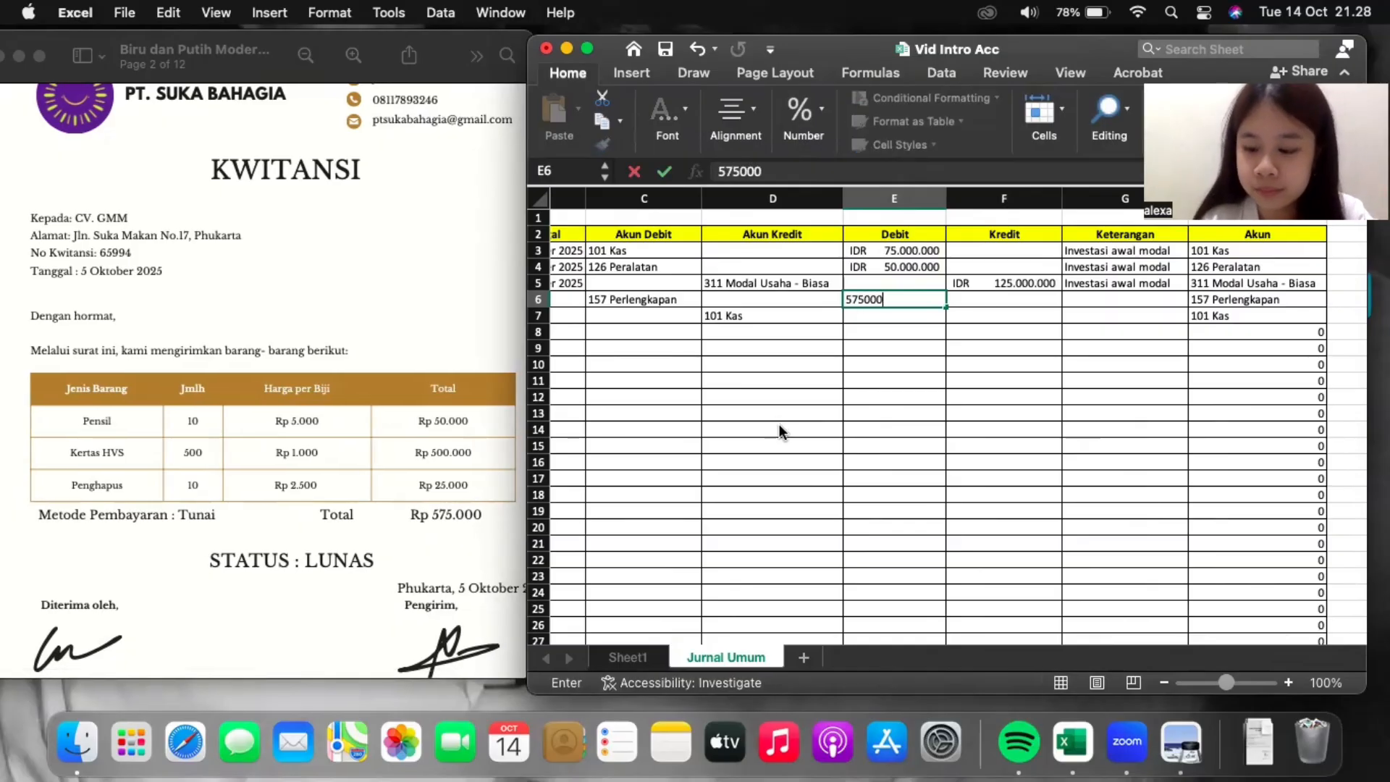
pyautogui.press('Return')
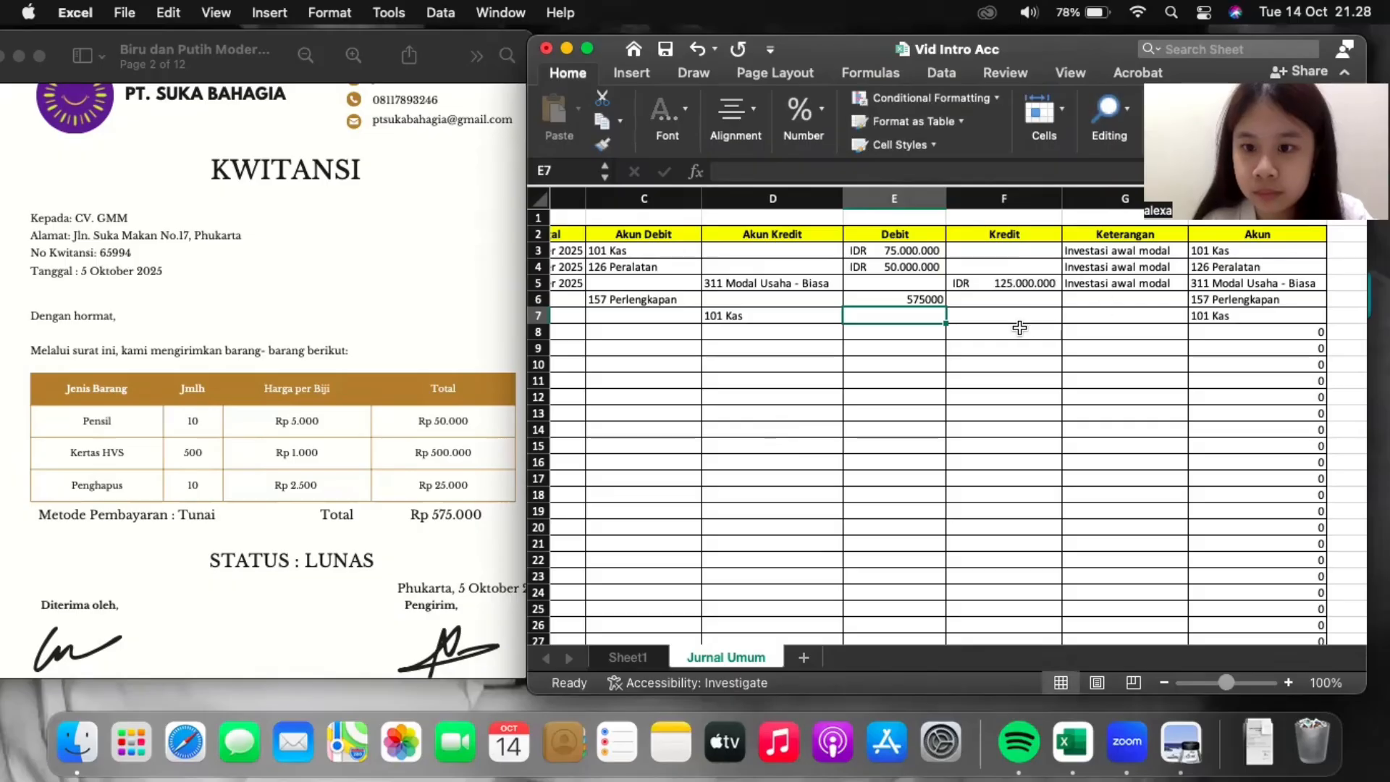
pyautogui.click(1017, 315)
pyautogui.doubleClick(1017, 316)
pyautogui.write('757')
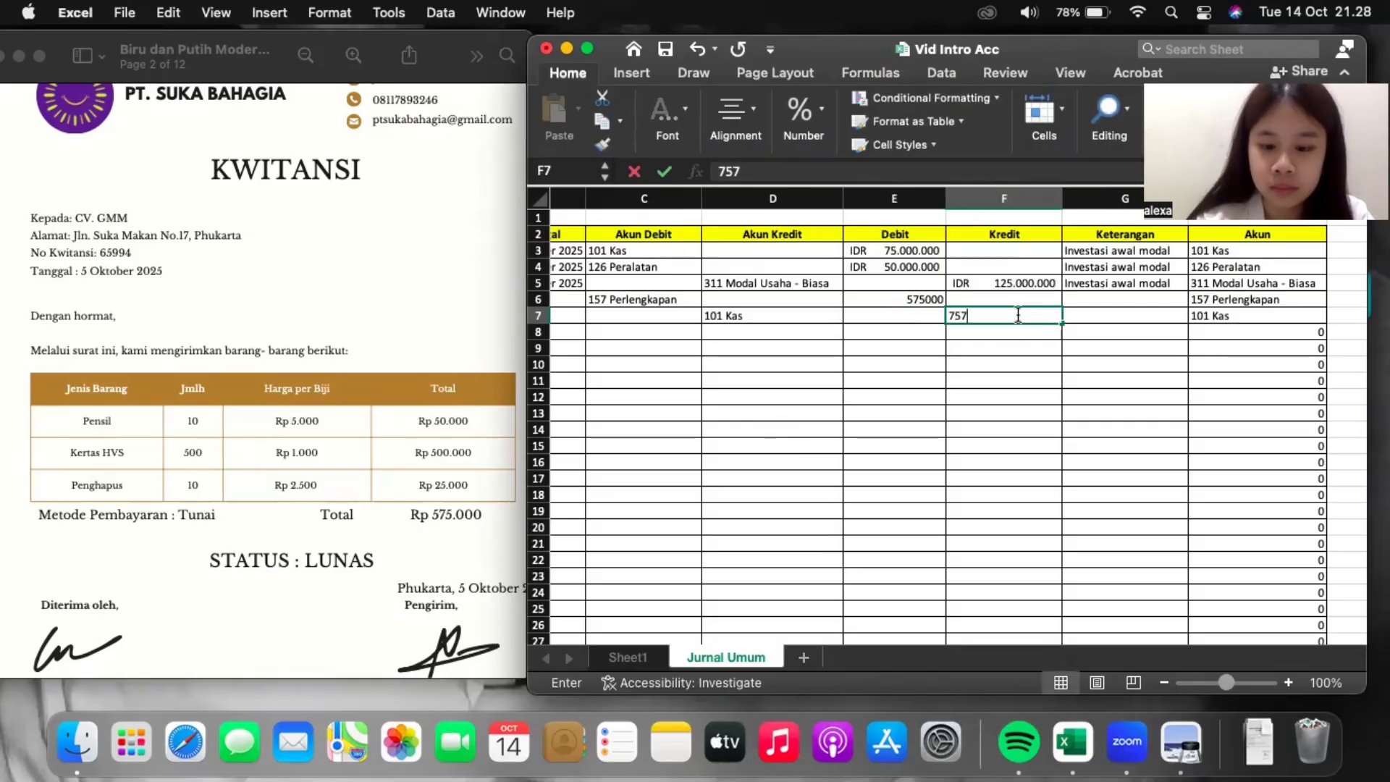
pyautogui.press('BackSpace')
pyautogui.press('BackSpace')
pyautogui.press('BackSpace')
pyautogui.write('575000')
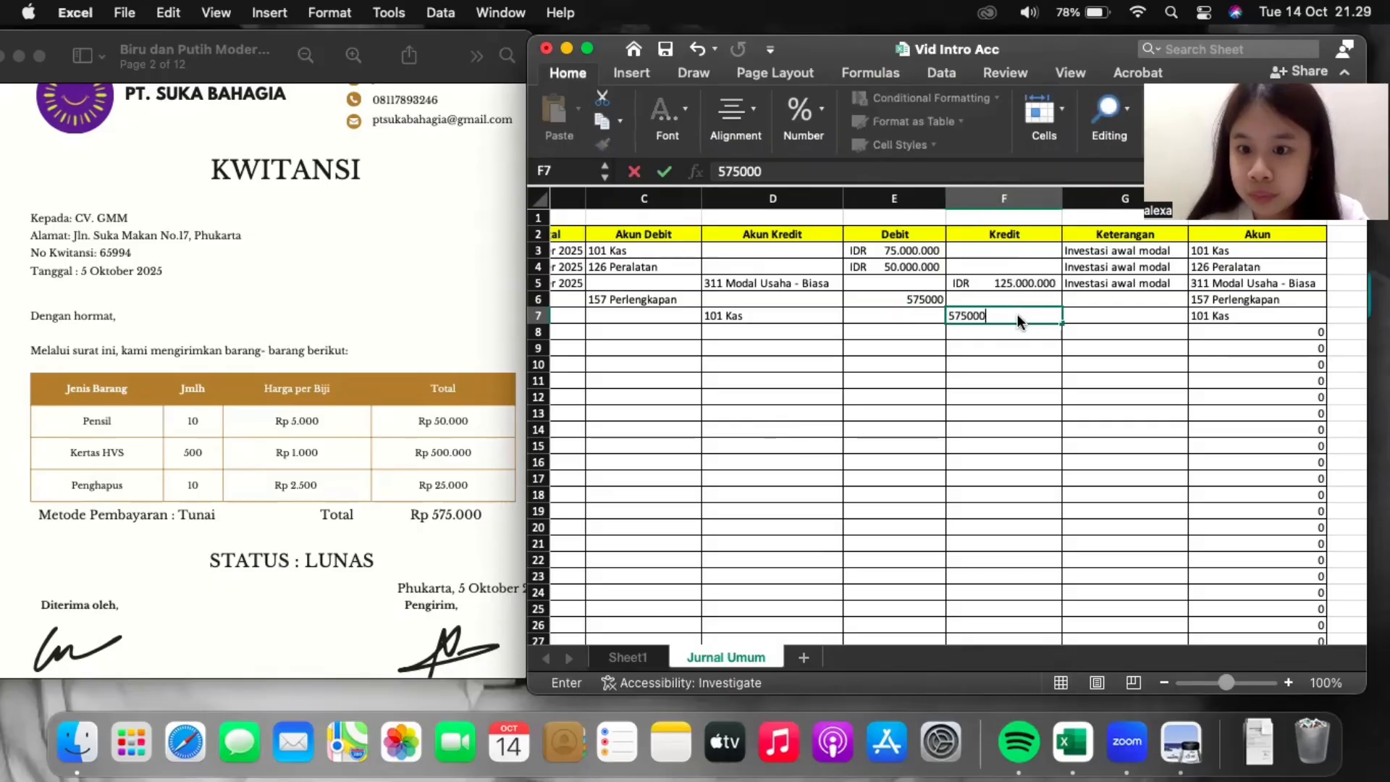
pyautogui.press('Return')
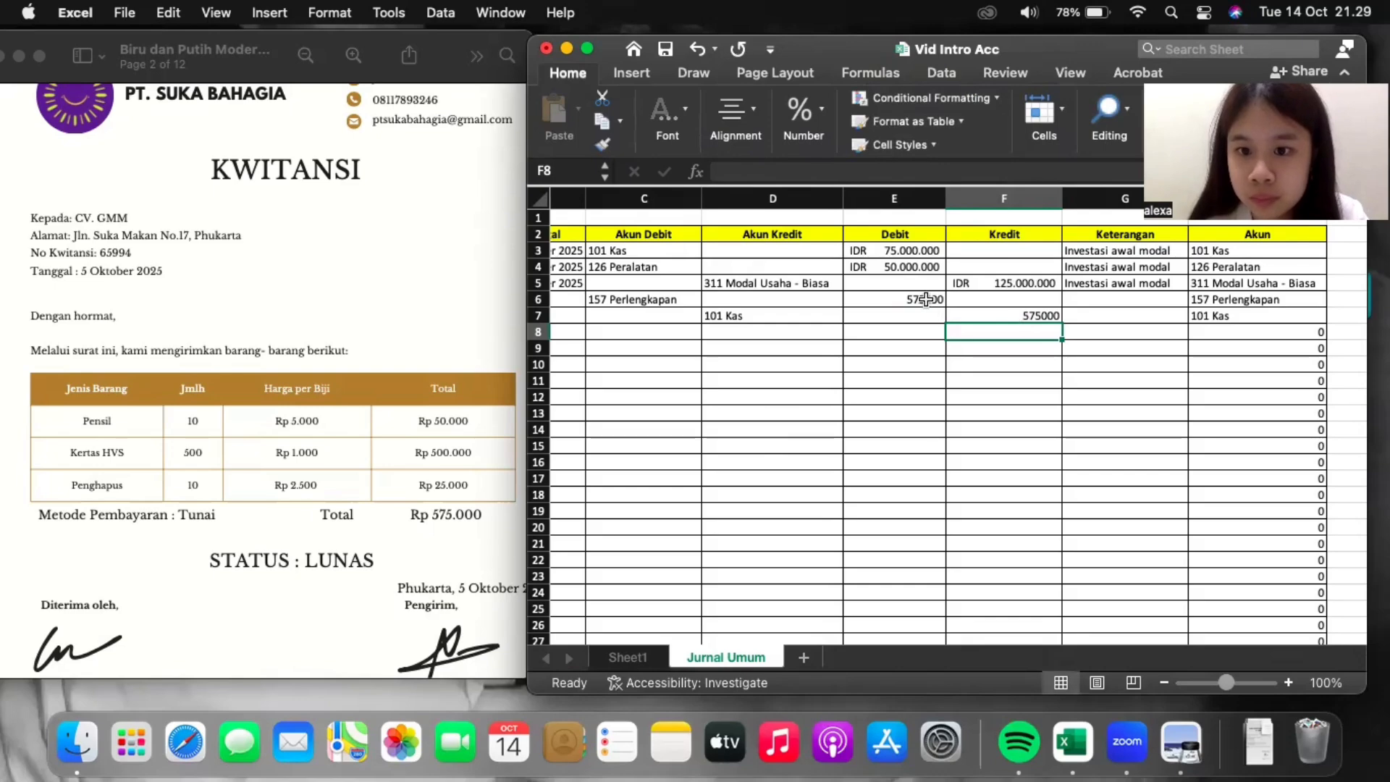
# Apply the Accounting number format to the Debit and Kredit cells E6:F15.
pyautogui.moveTo(926, 299); pyautogui.dragTo(986, 444)
pyautogui.click(802, 116)
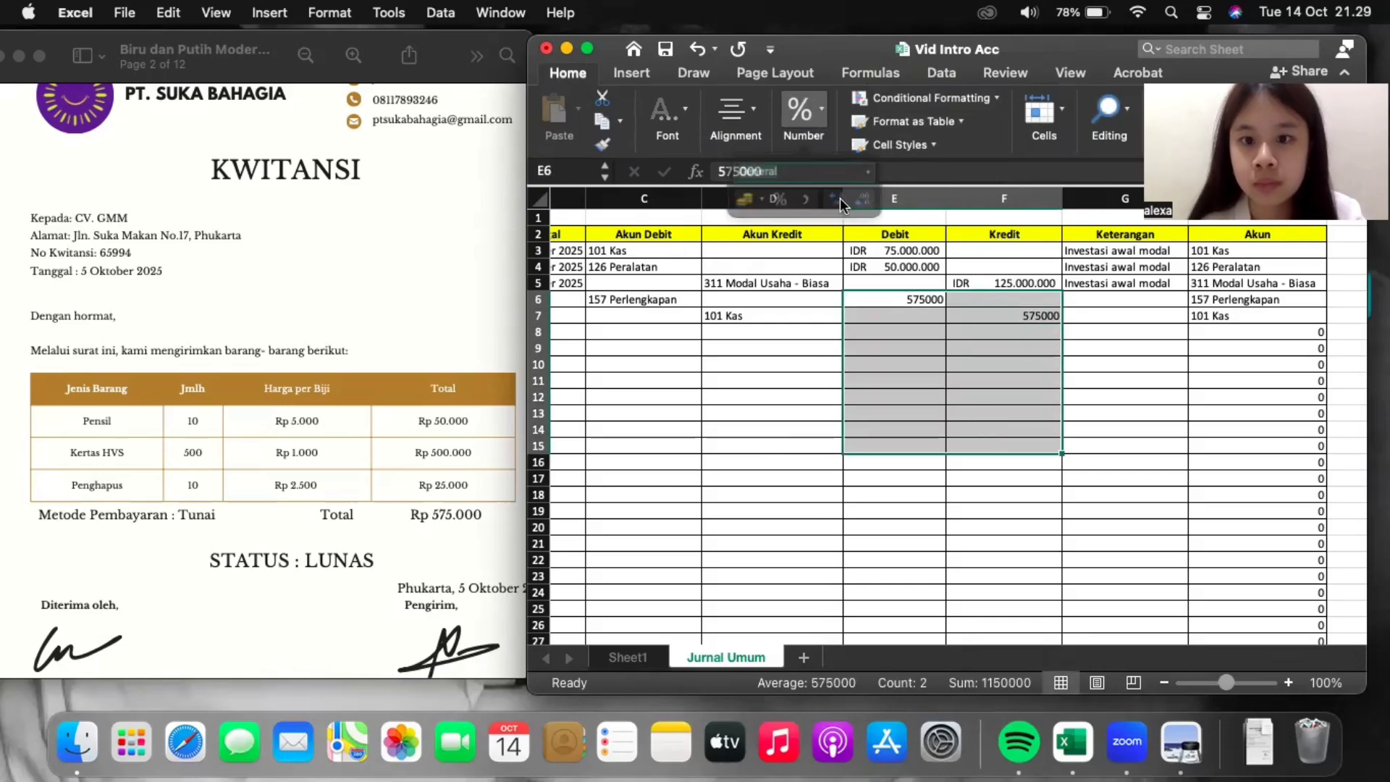
pyautogui.click(878, 176)
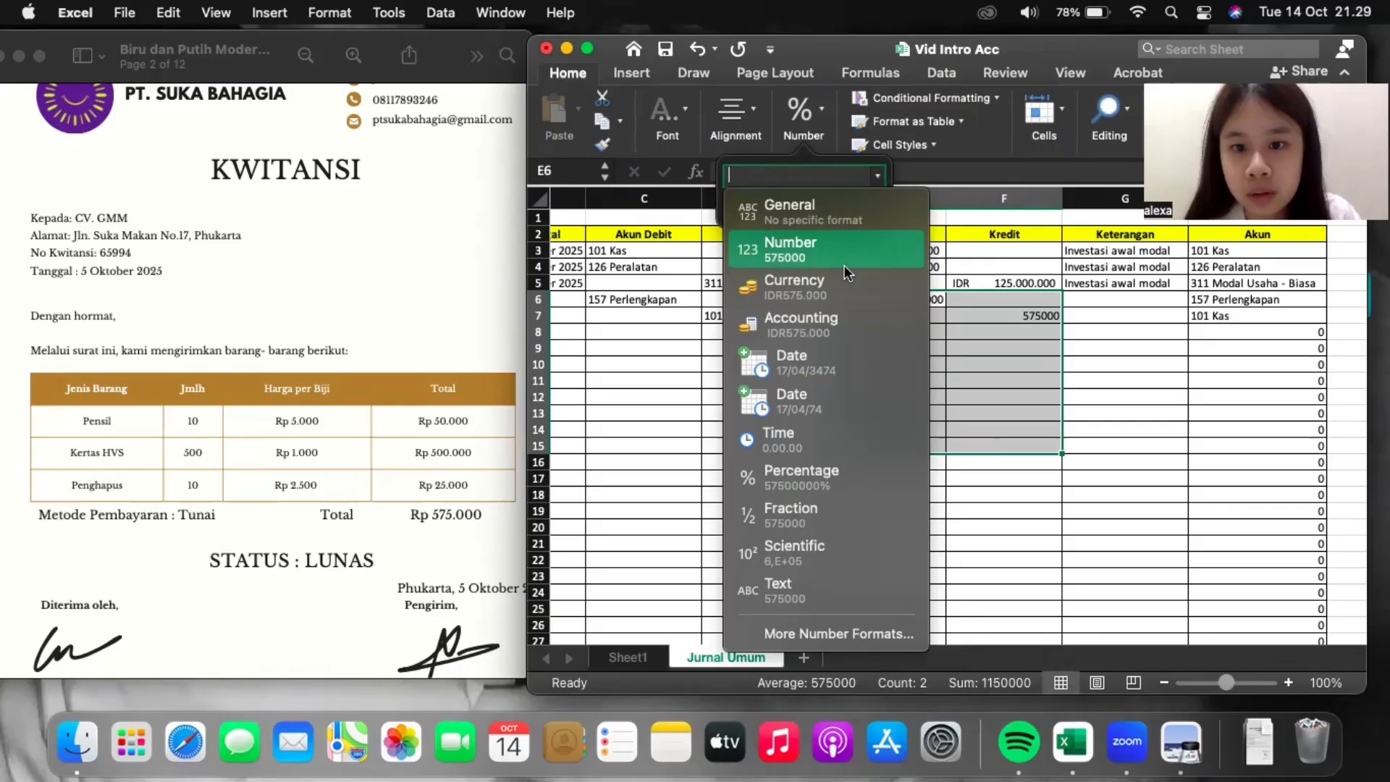
pyautogui.click(822, 324)
pyautogui.click(1028, 364)
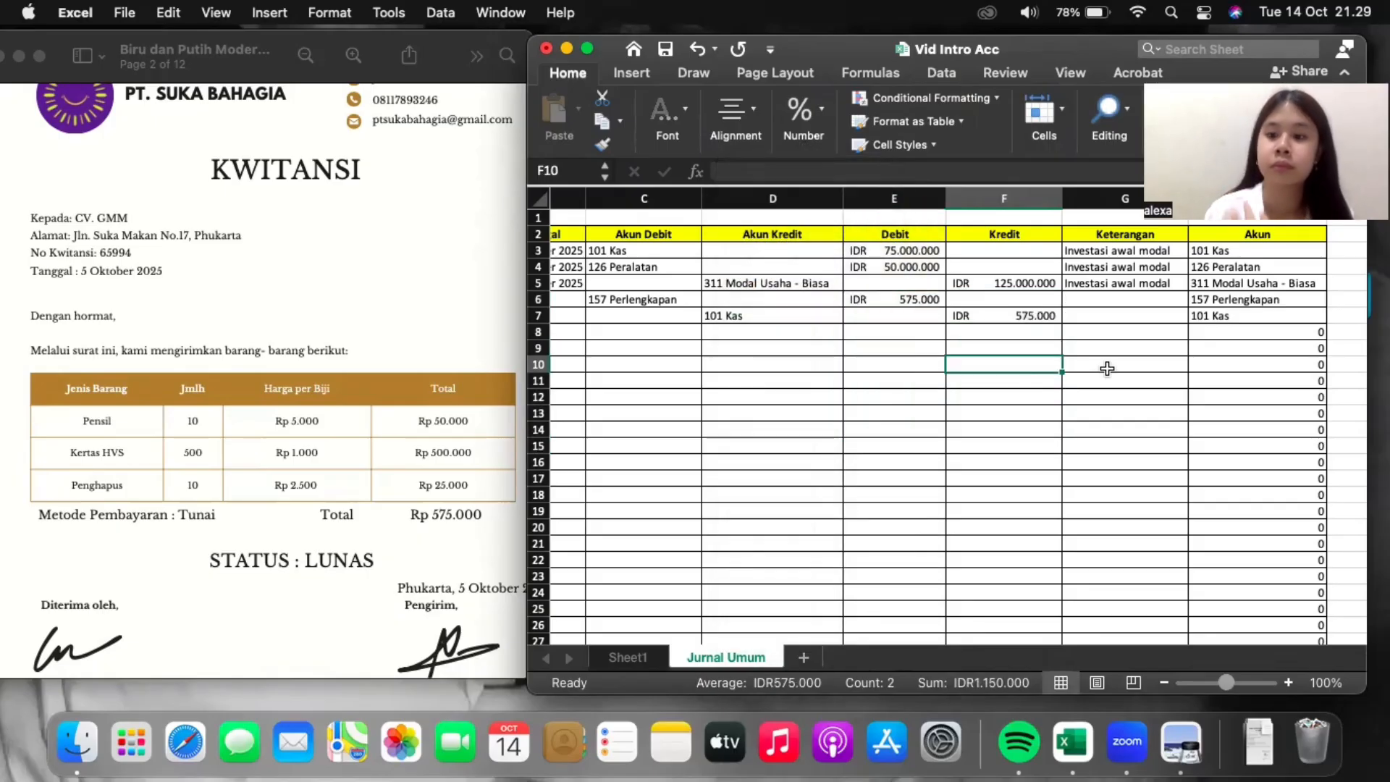
# Enter Pembelian perlengkapan as the Keterangan in G6:G7 and widen column G so the text fits.
pyautogui.click(1087, 297)
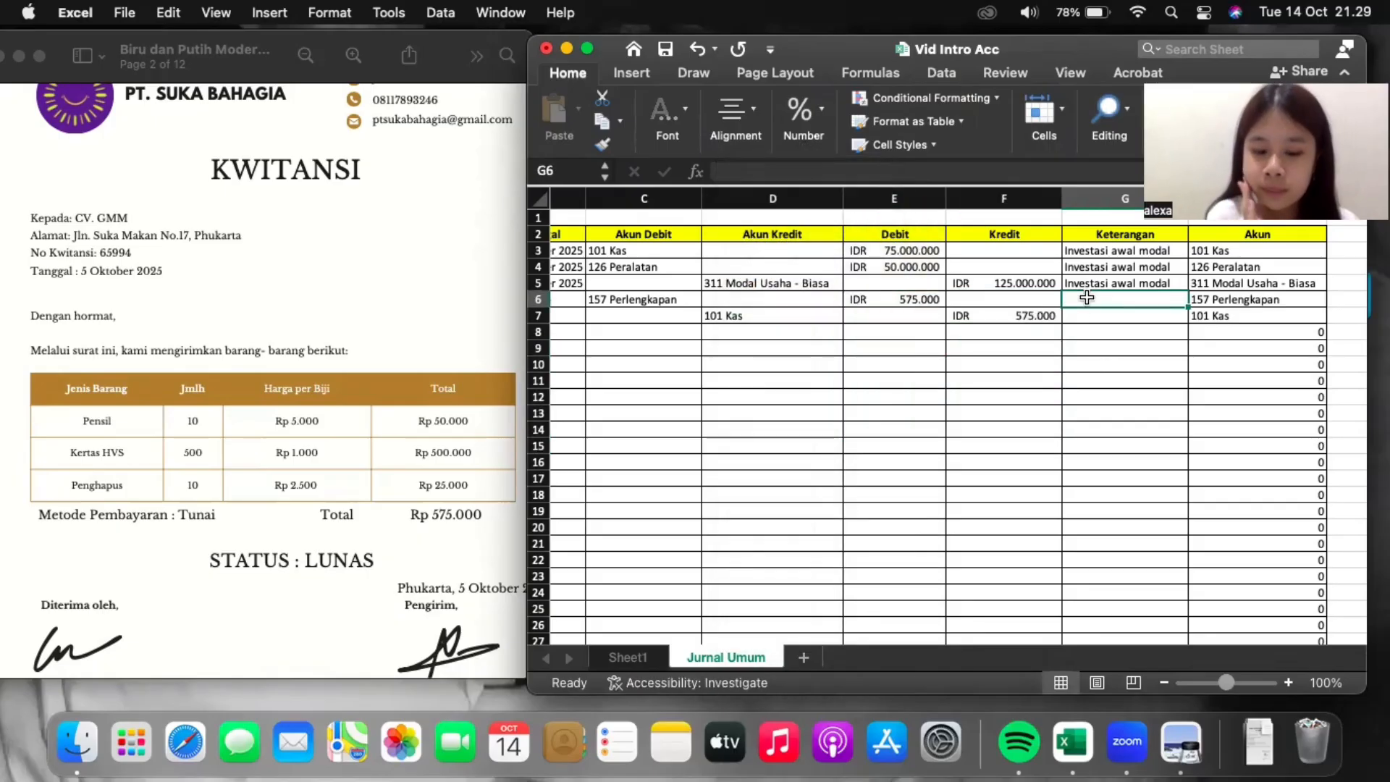
pyautogui.doubleClick(1086, 298)
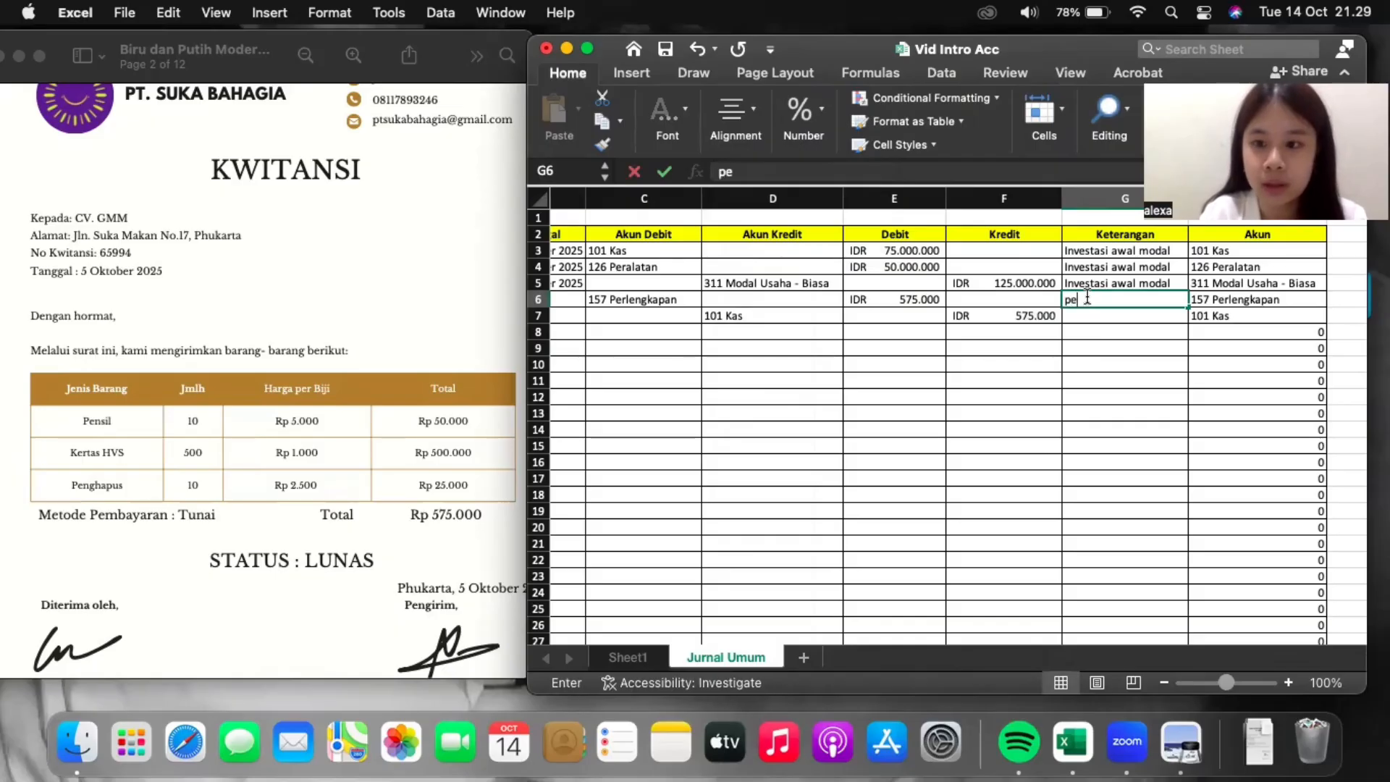
pyautogui.write('Pembel')
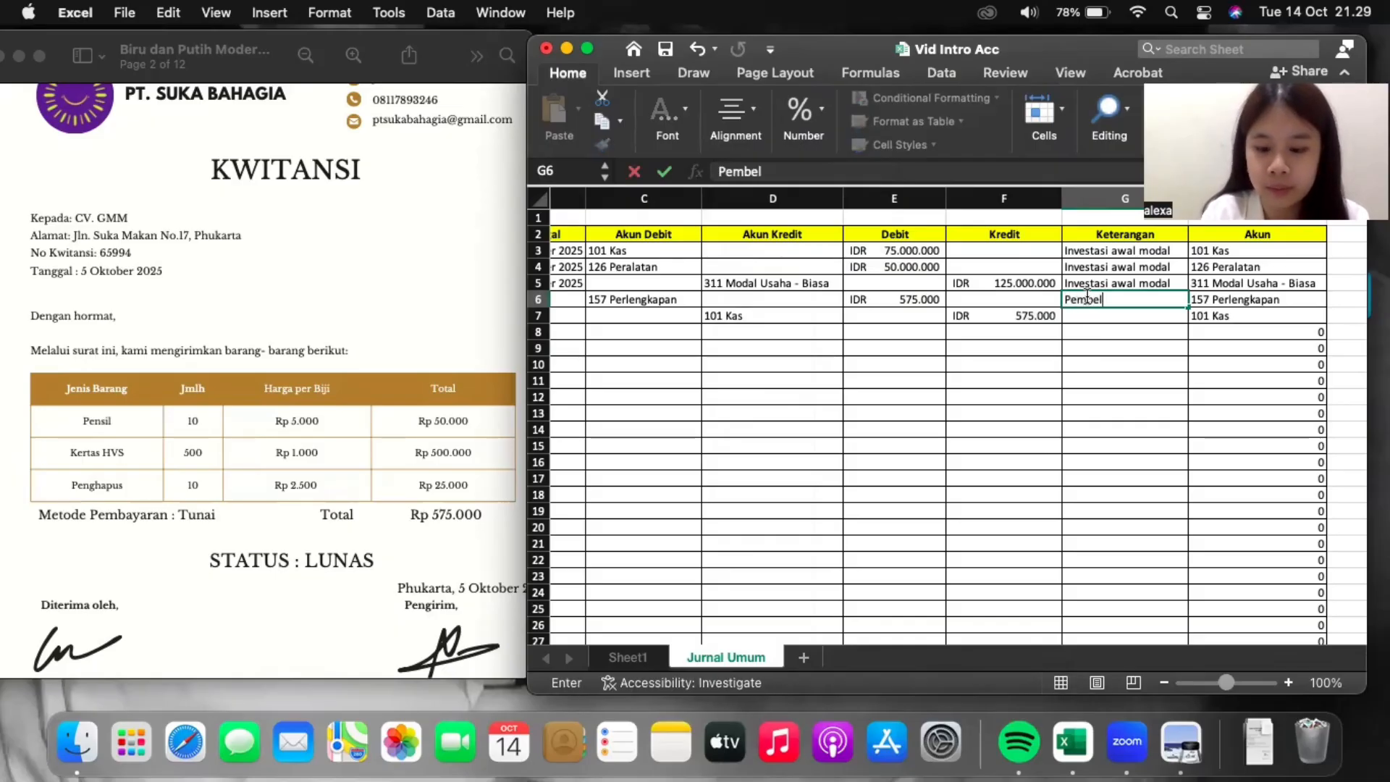
pyautogui.write('ian perlen')
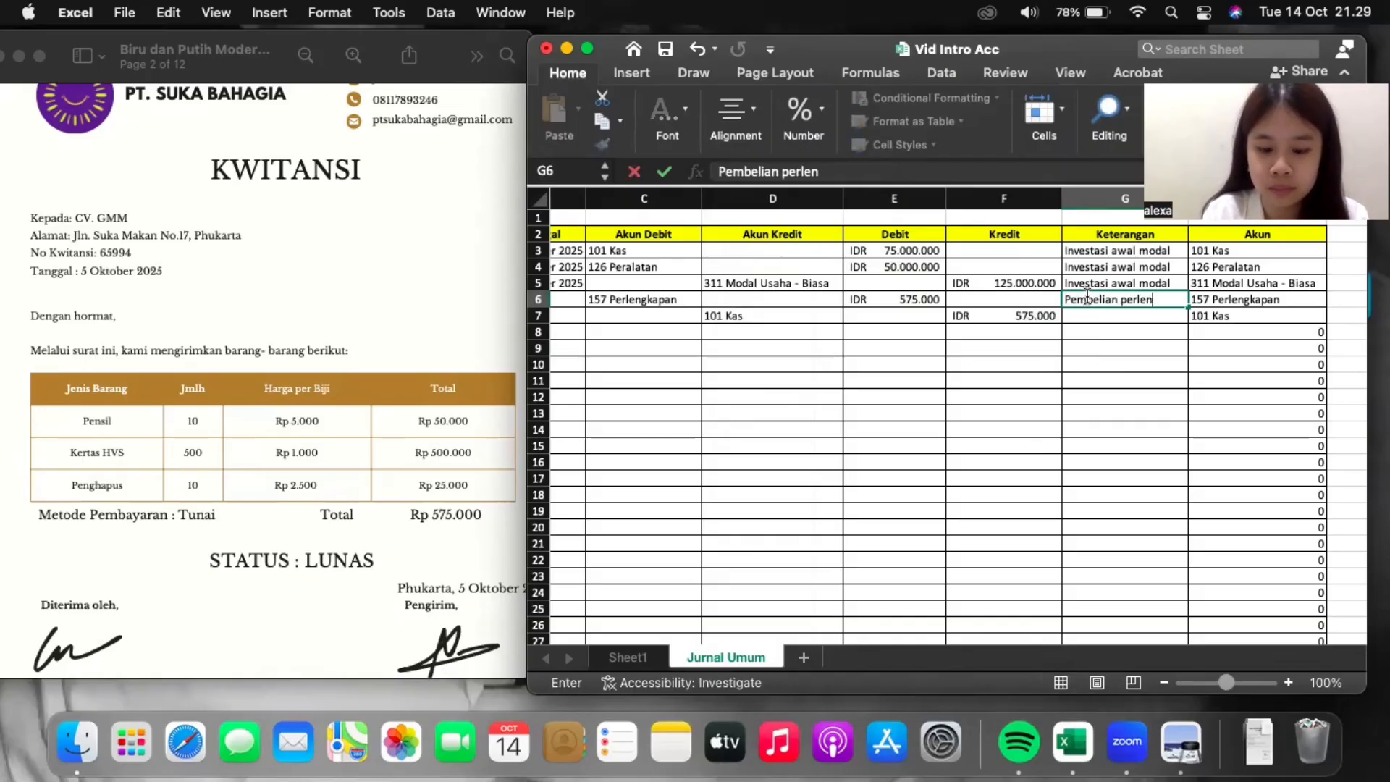
pyautogui.write('gkapan')
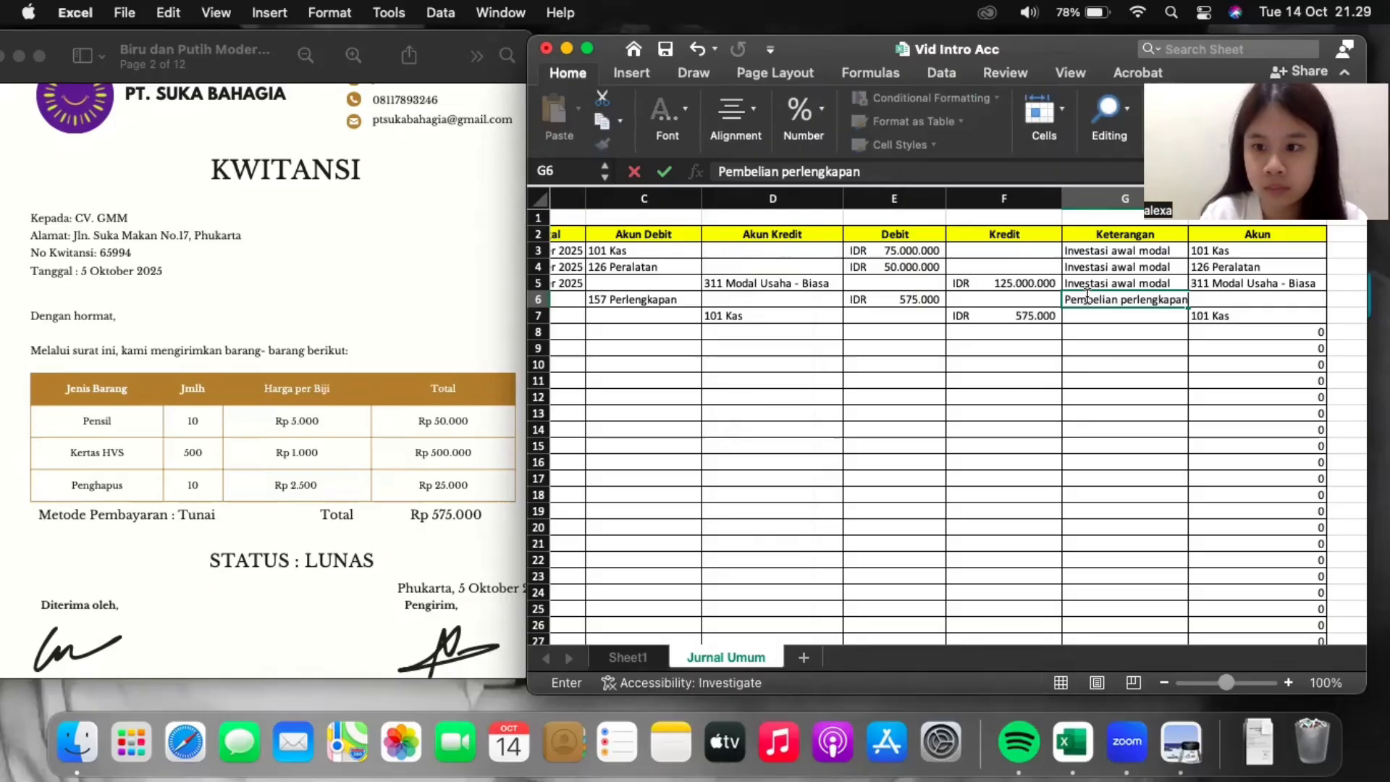
pyautogui.click(1257, 364)
pyautogui.click(1177, 293)
pyautogui.moveTo(1188, 307); pyautogui.dragTo(1180, 322)
pyautogui.hscroll(3, 1038, 333)
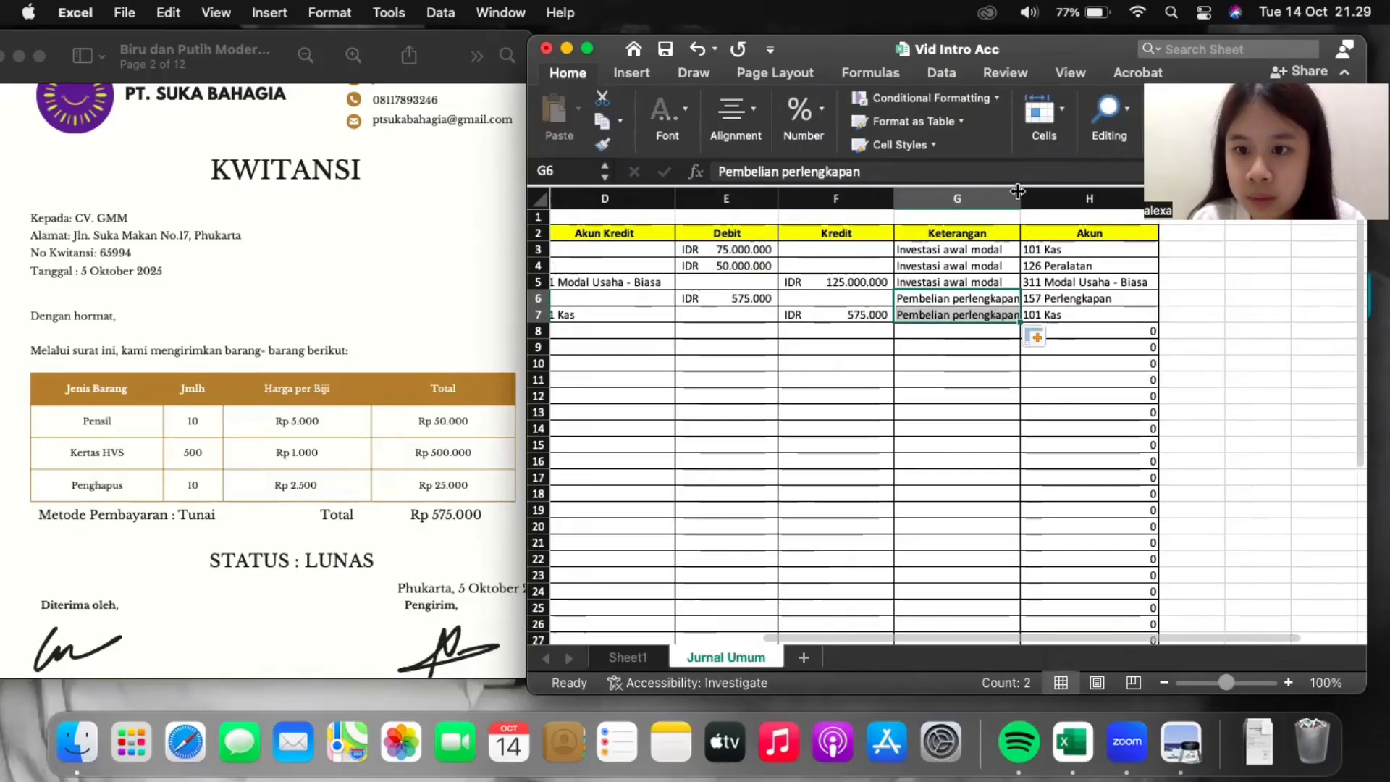
pyautogui.moveTo(1040, 197); pyautogui.dragTo(1043, 197)
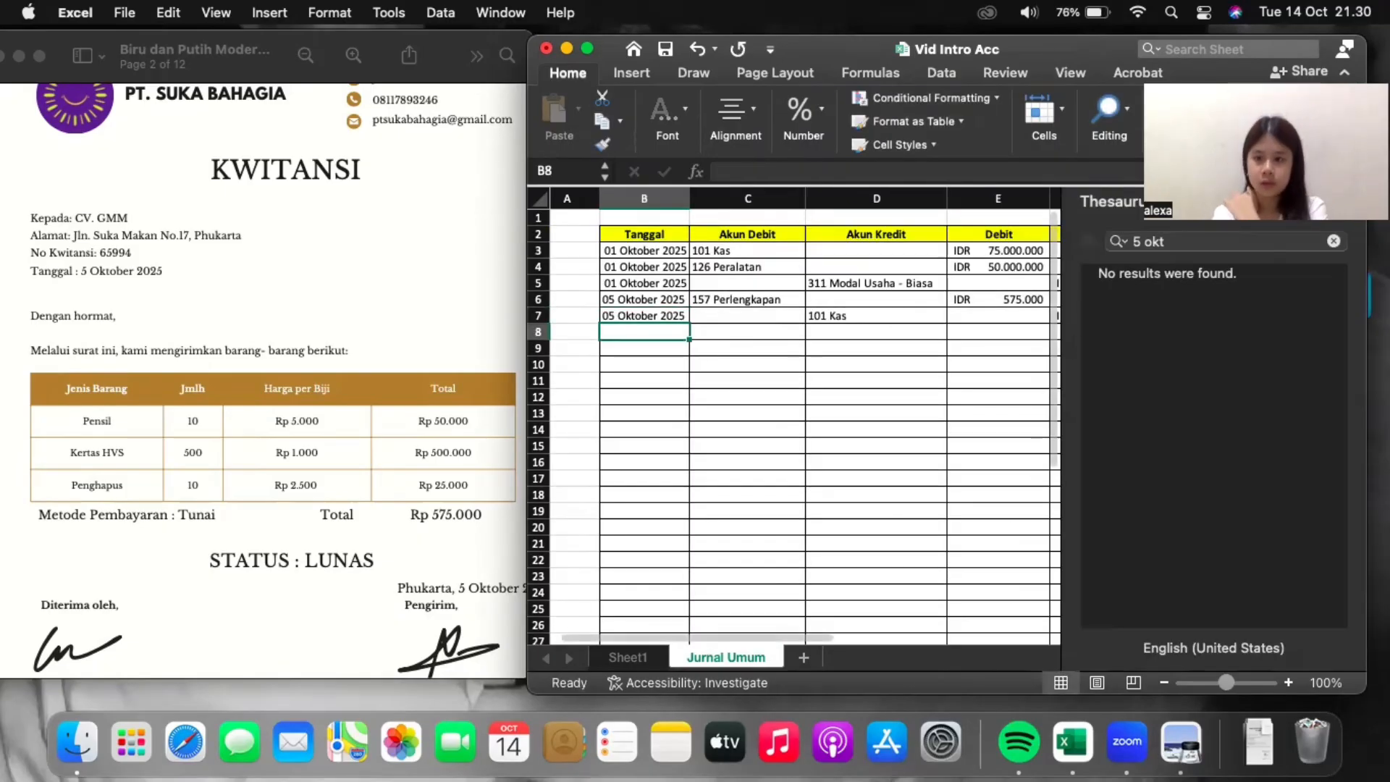
# Clear the thesaurus search and close the Thesaurus pane beside the journal.
pyautogui.click(1334, 241)
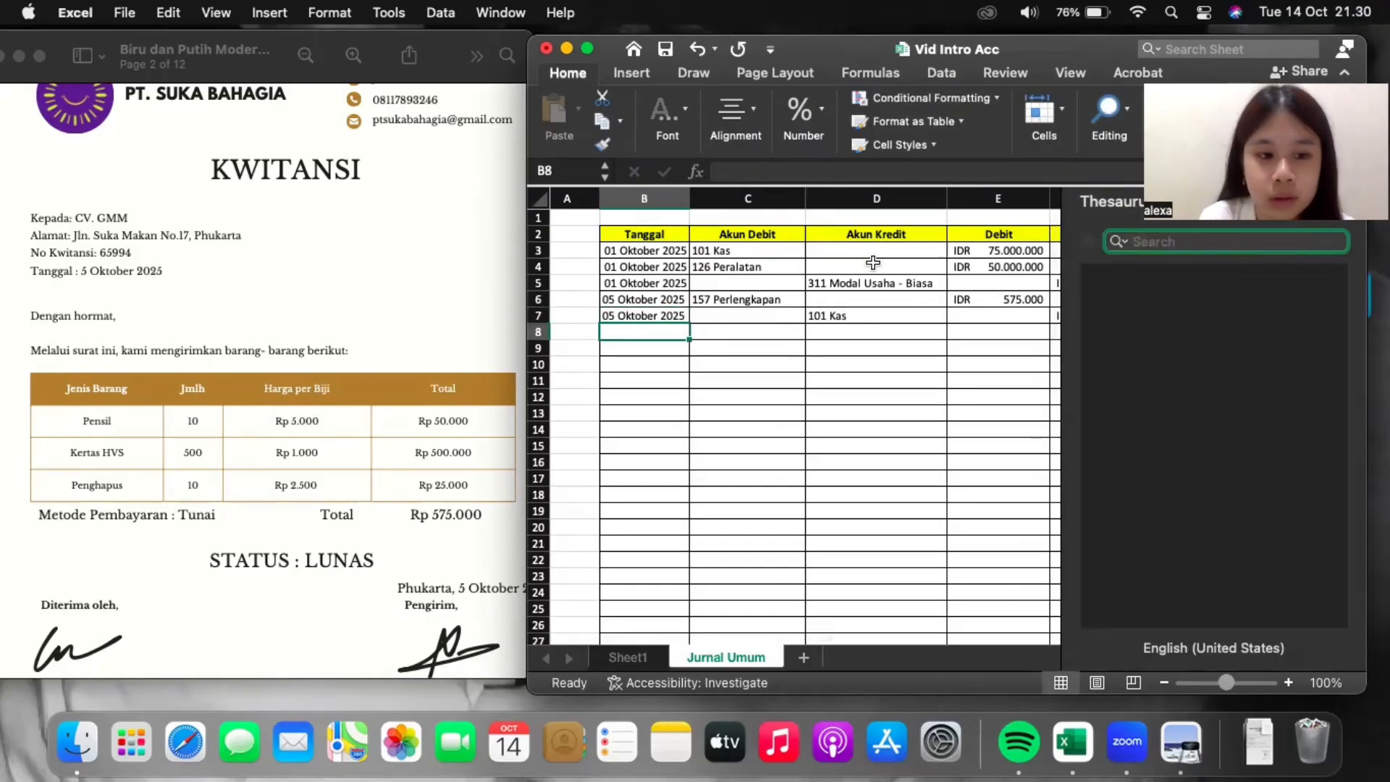
pyautogui.scroll(-3, 328, 385)
pyautogui.scroll(-5, 329, 385)
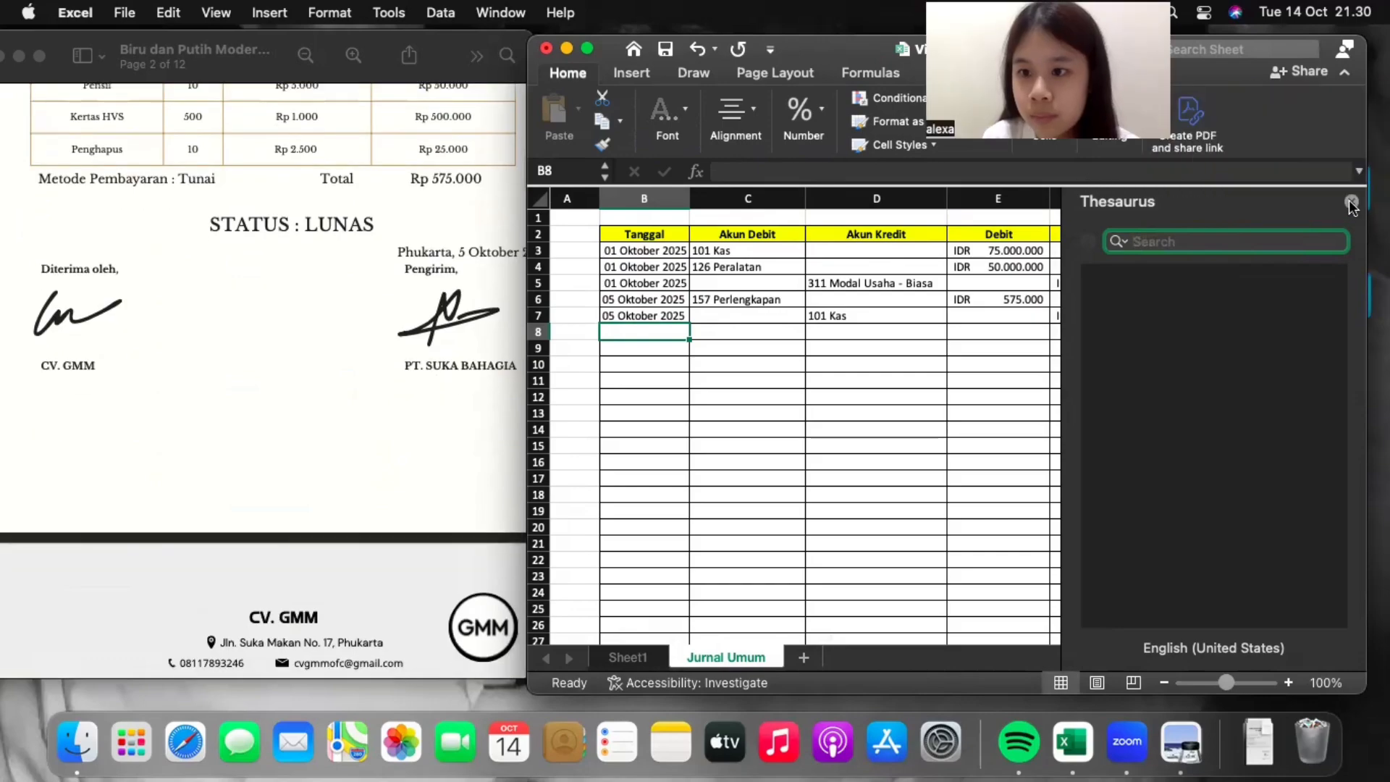
pyautogui.click(1350, 202)
pyautogui.moveTo(1070, 39); pyautogui.dragTo(1287, 120)
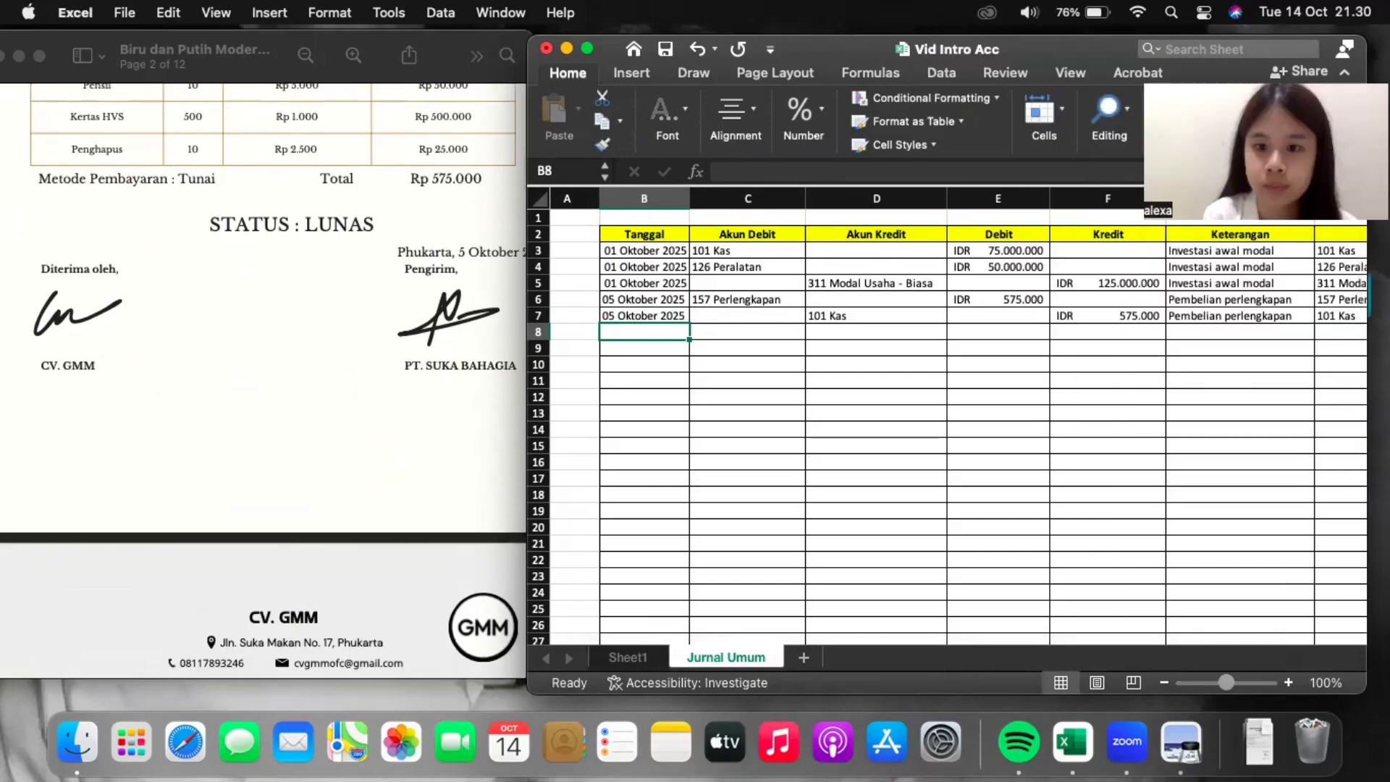
# Go to page 3 of the transaction documents and examine the CV. GMM invoice's date, services and total.
pyautogui.scroll(-8, 50, 355)
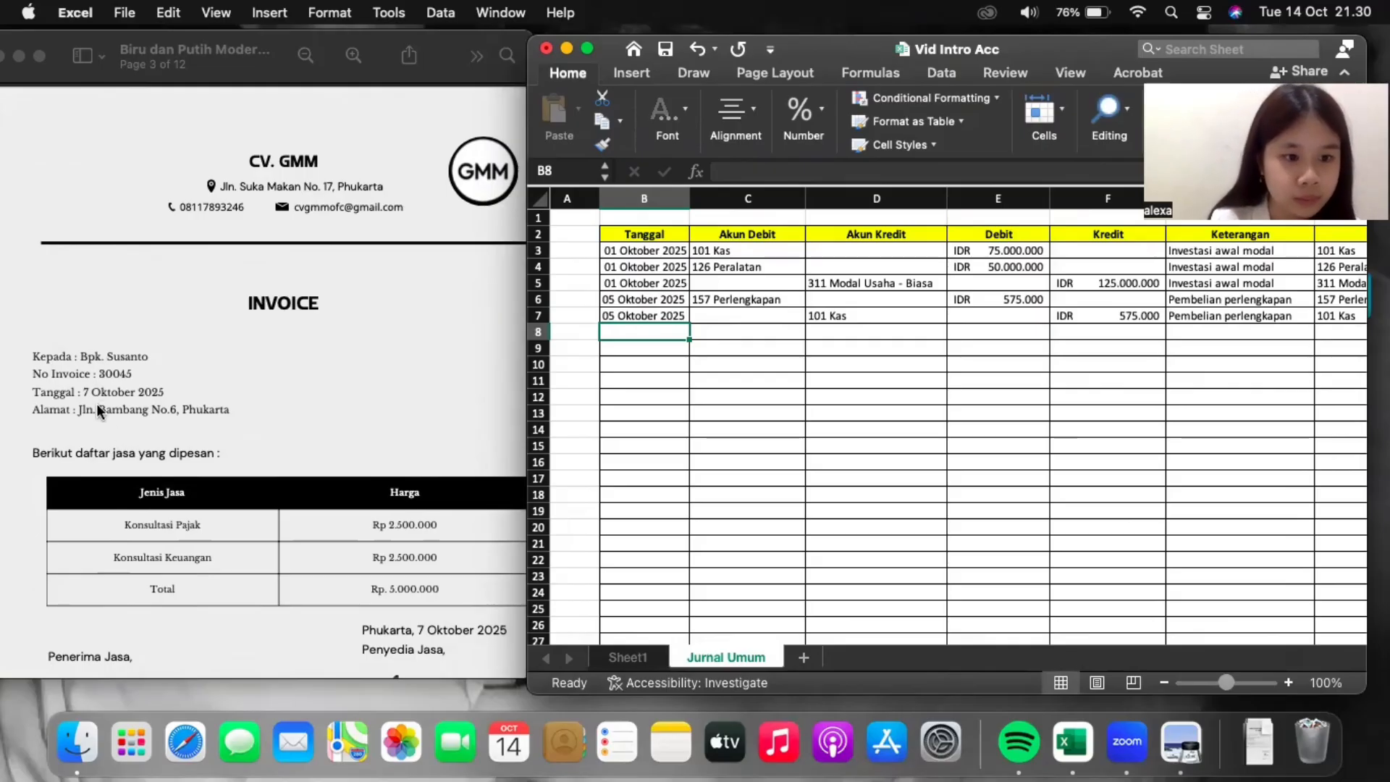
pyautogui.scroll(-3, 97, 402)
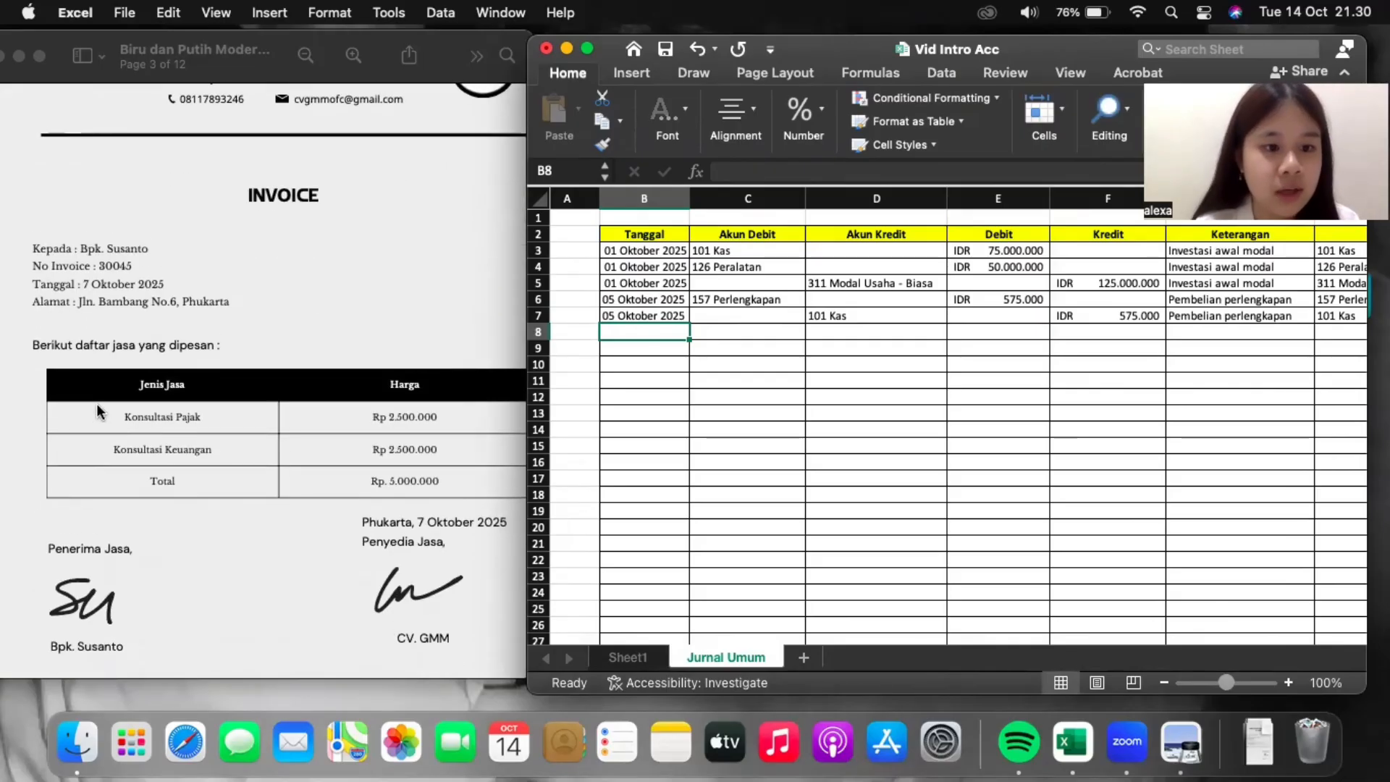
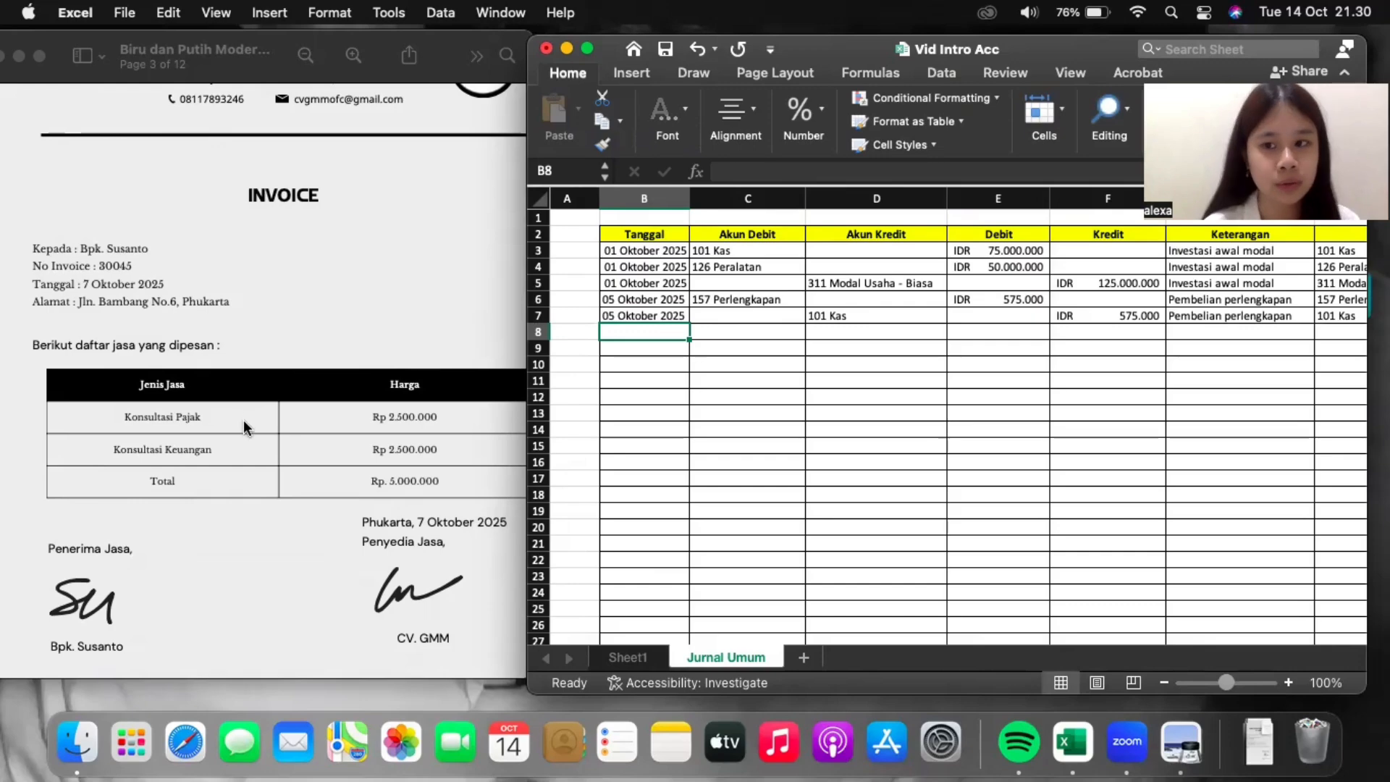
pyautogui.click(80, 247)
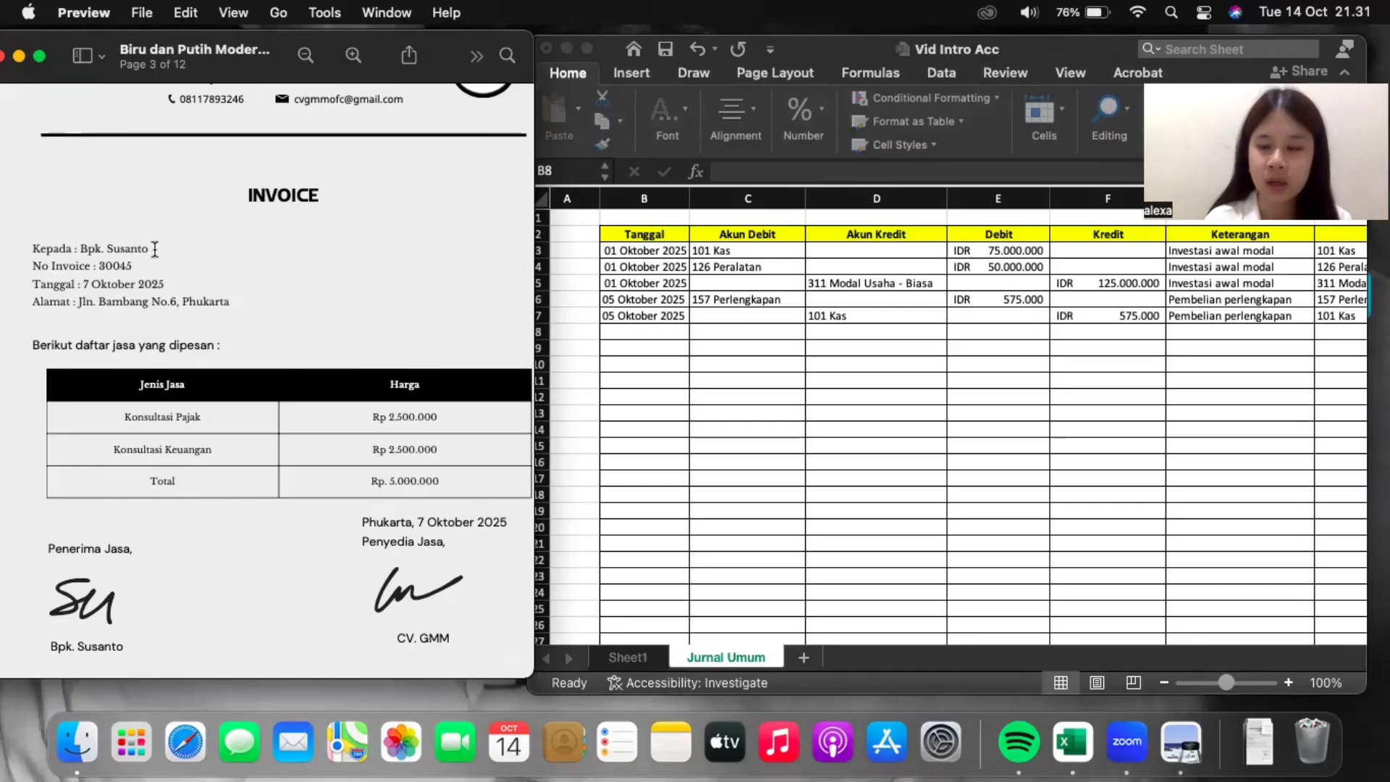
# Enter 07 Oktober 2025 as the Tanggal in B8 for the consulting services invoice.
pyautogui.click(642, 325)
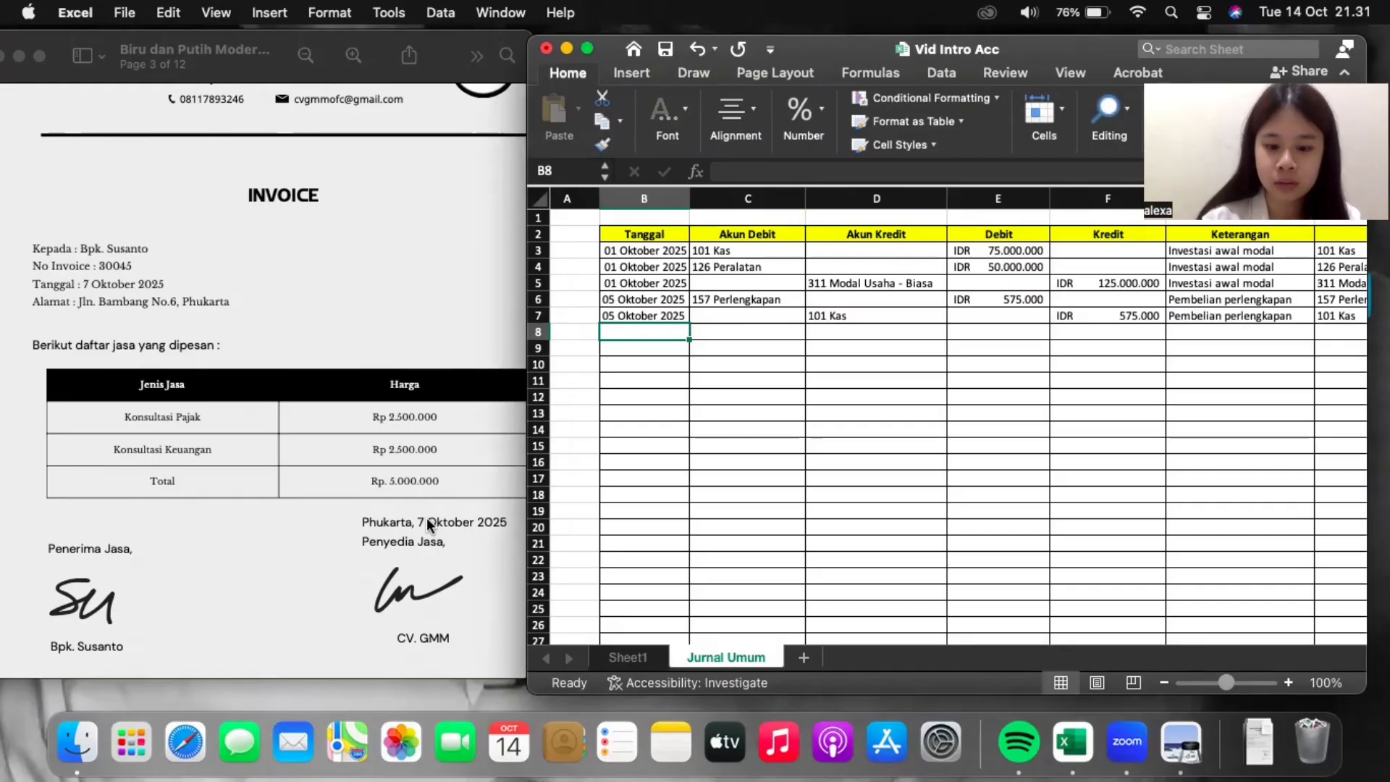
pyautogui.write(')')
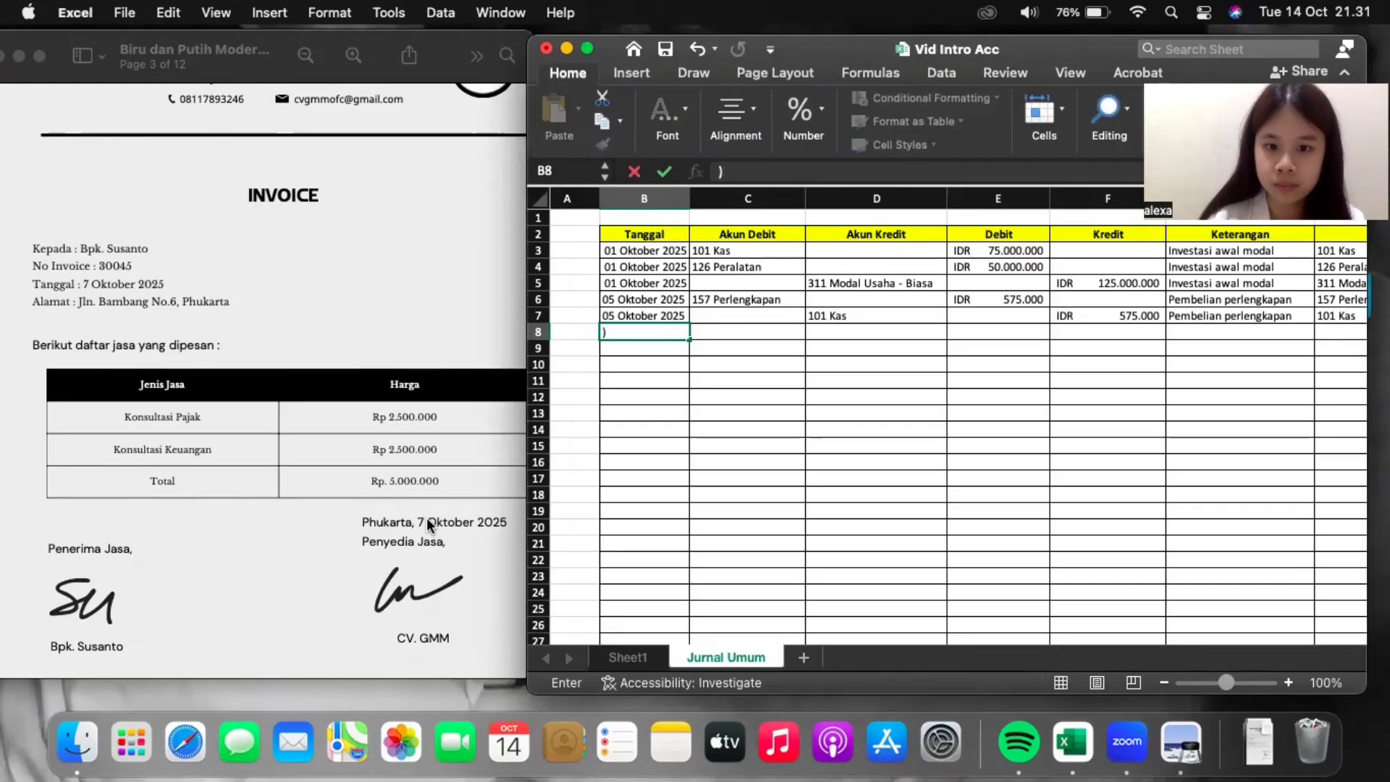
pyautogui.press('BackSpace')
pyautogui.write('07 Ok')
pyautogui.write('to')
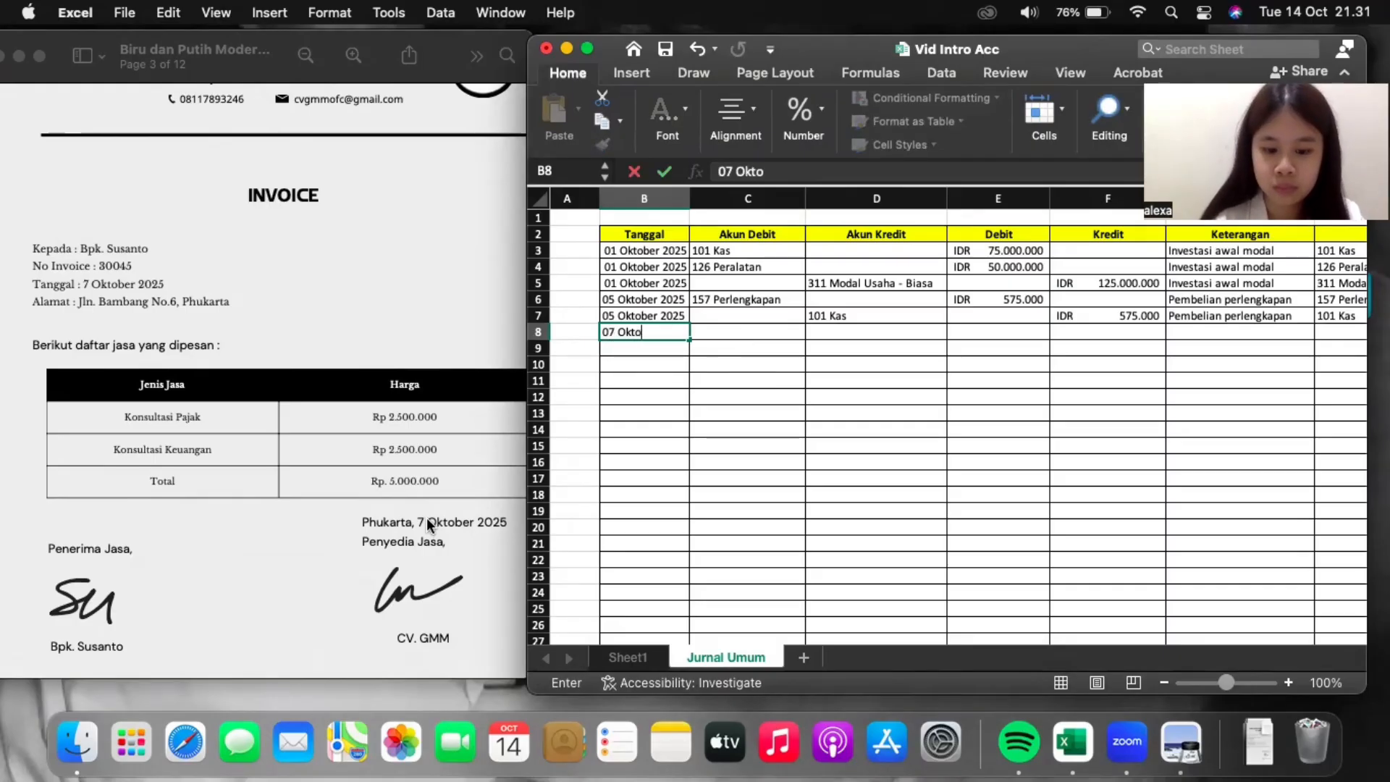
pyautogui.write('ber 2025')
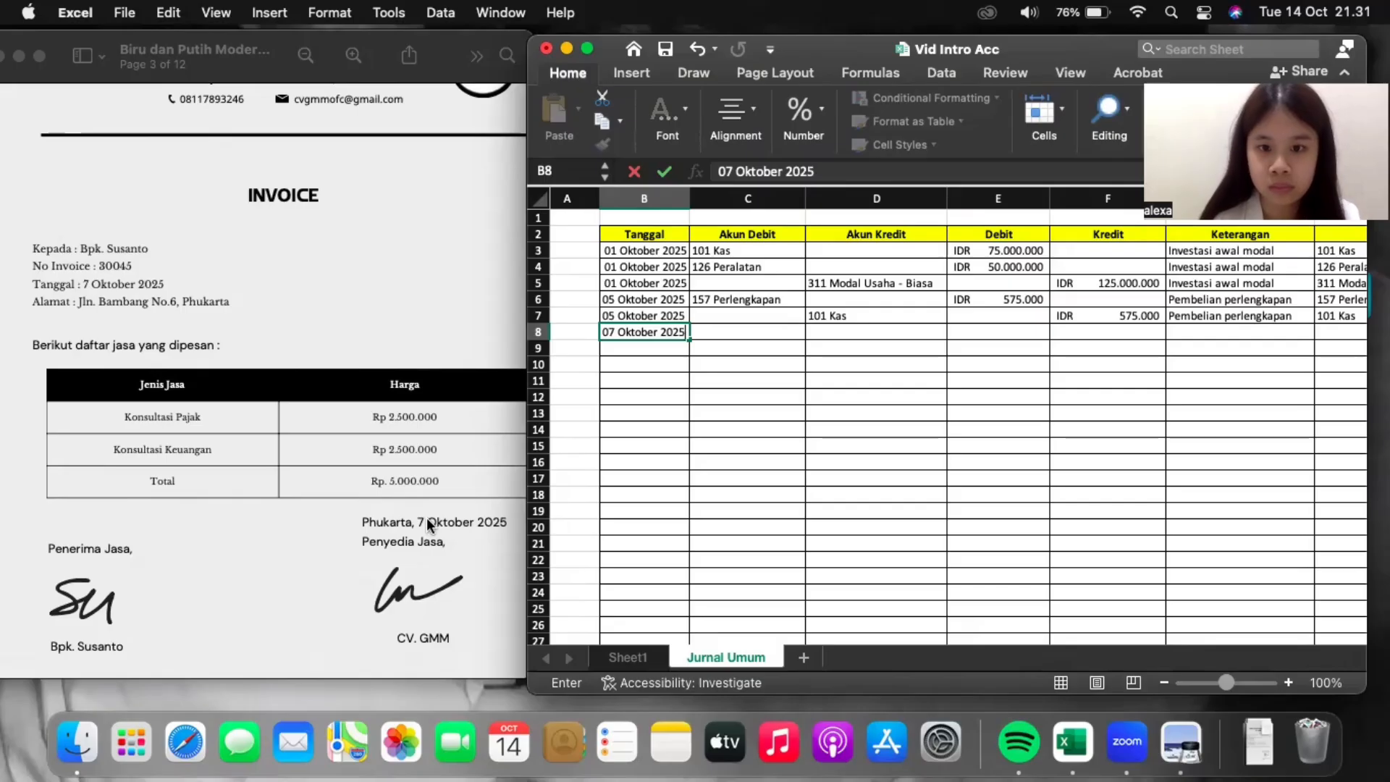
pyautogui.press('Return')
# Enter 07 Oktober 2025 as the Tanggal in B9 for the invoice's second journal line.
pyautogui.write(')7')
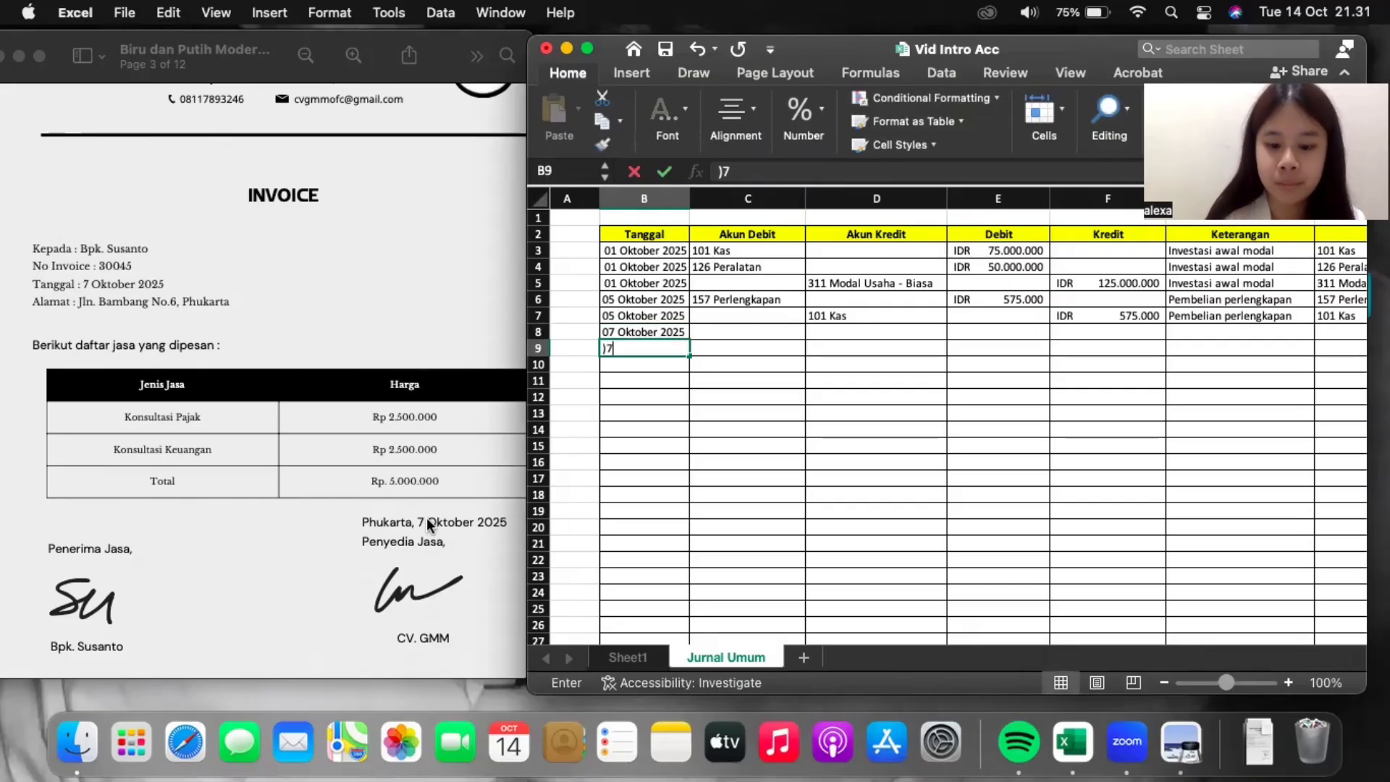
pyautogui.write(' Oktober ')
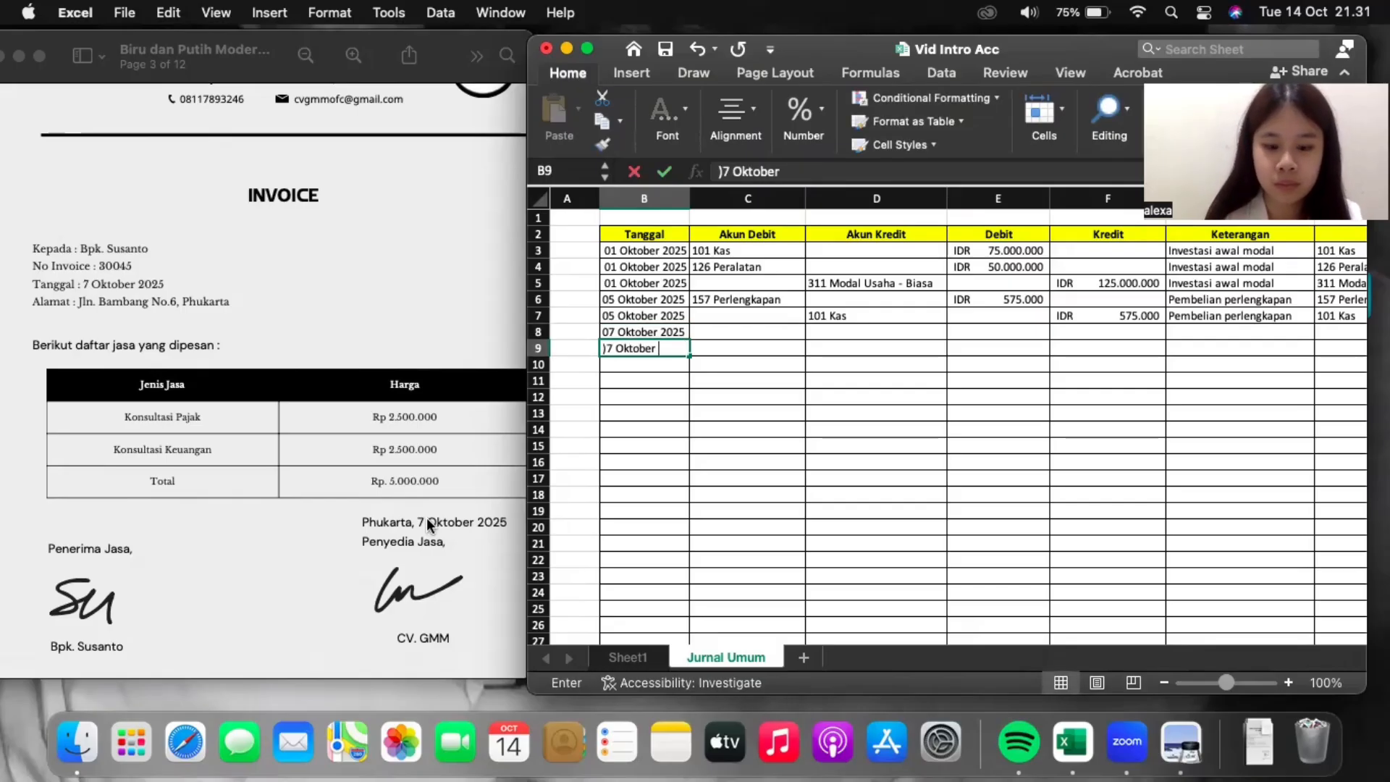
pyautogui.write('2025')
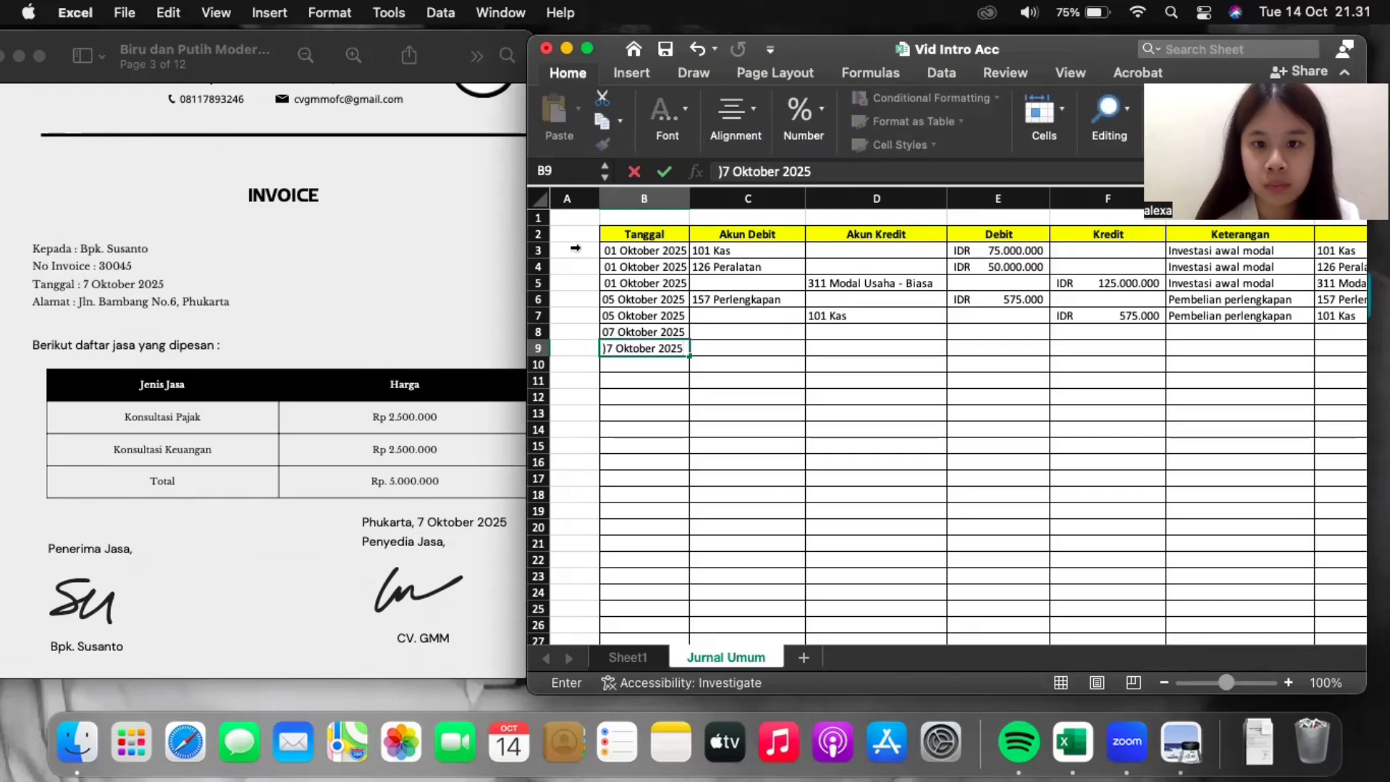
pyautogui.click(719, 171)
pyautogui.press('BackSpace')
pyautogui.write('0')
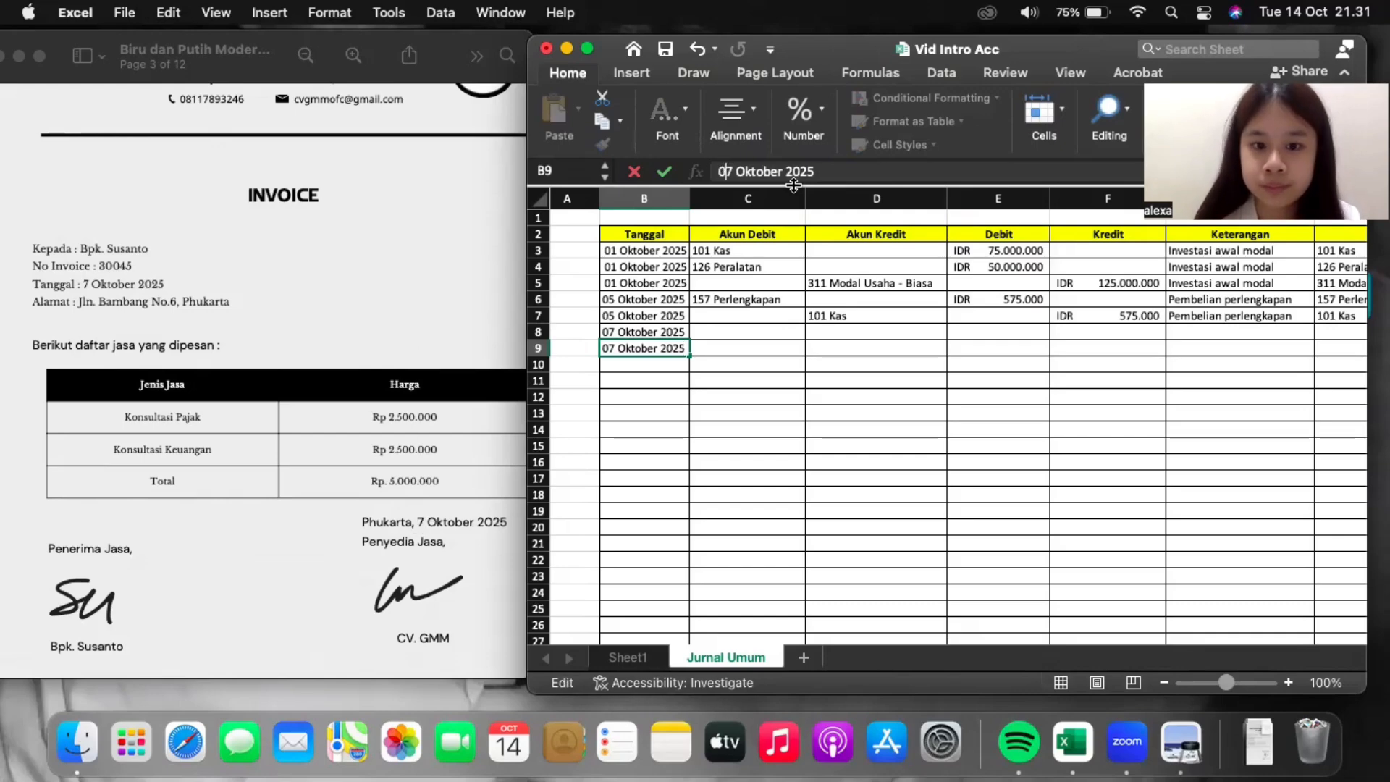
pyautogui.click(795, 333)
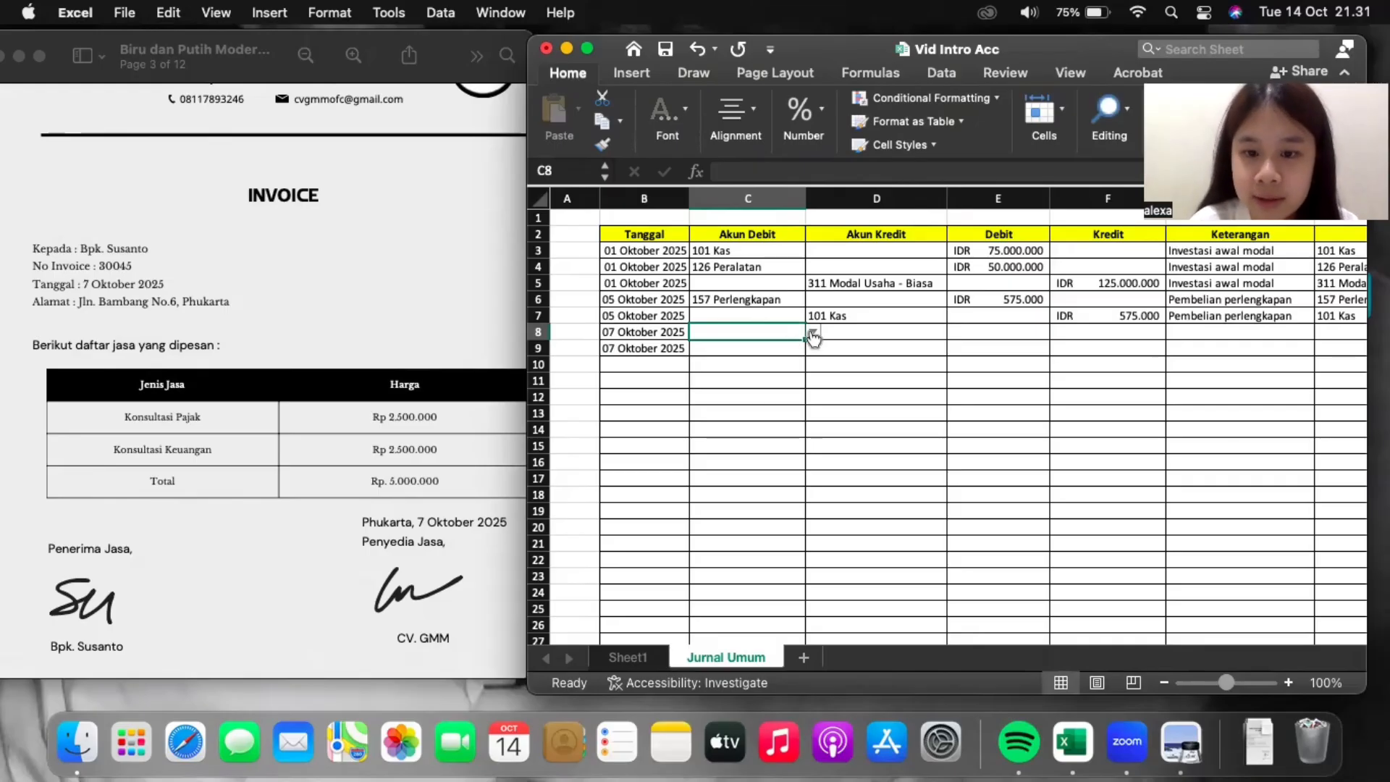
# Choose 112 Piutang Usaha as the Akun Debit in C8 and 400 Pendapatan Jasa as the Akun Kredit in D9.
pyautogui.click(813, 331)
pyautogui.click(787, 372)
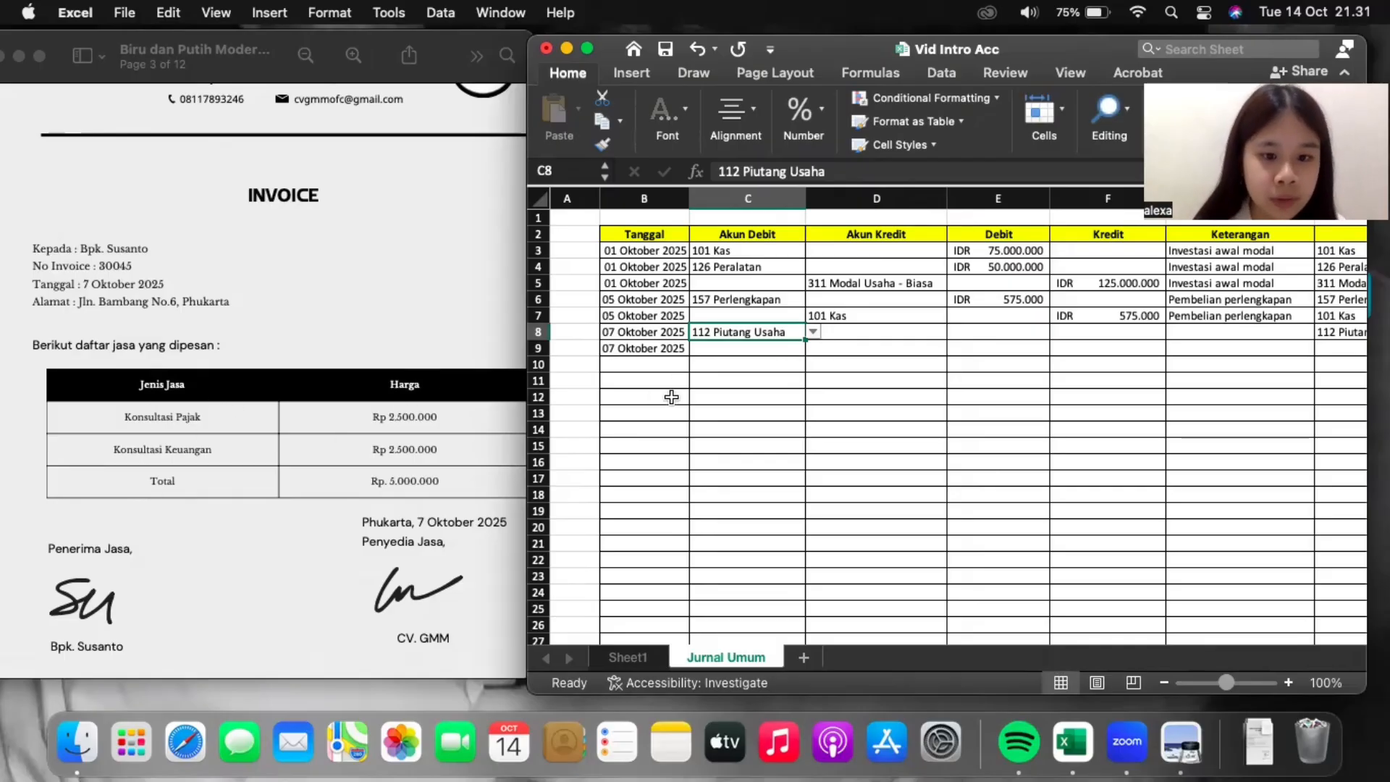
pyautogui.click(891, 352)
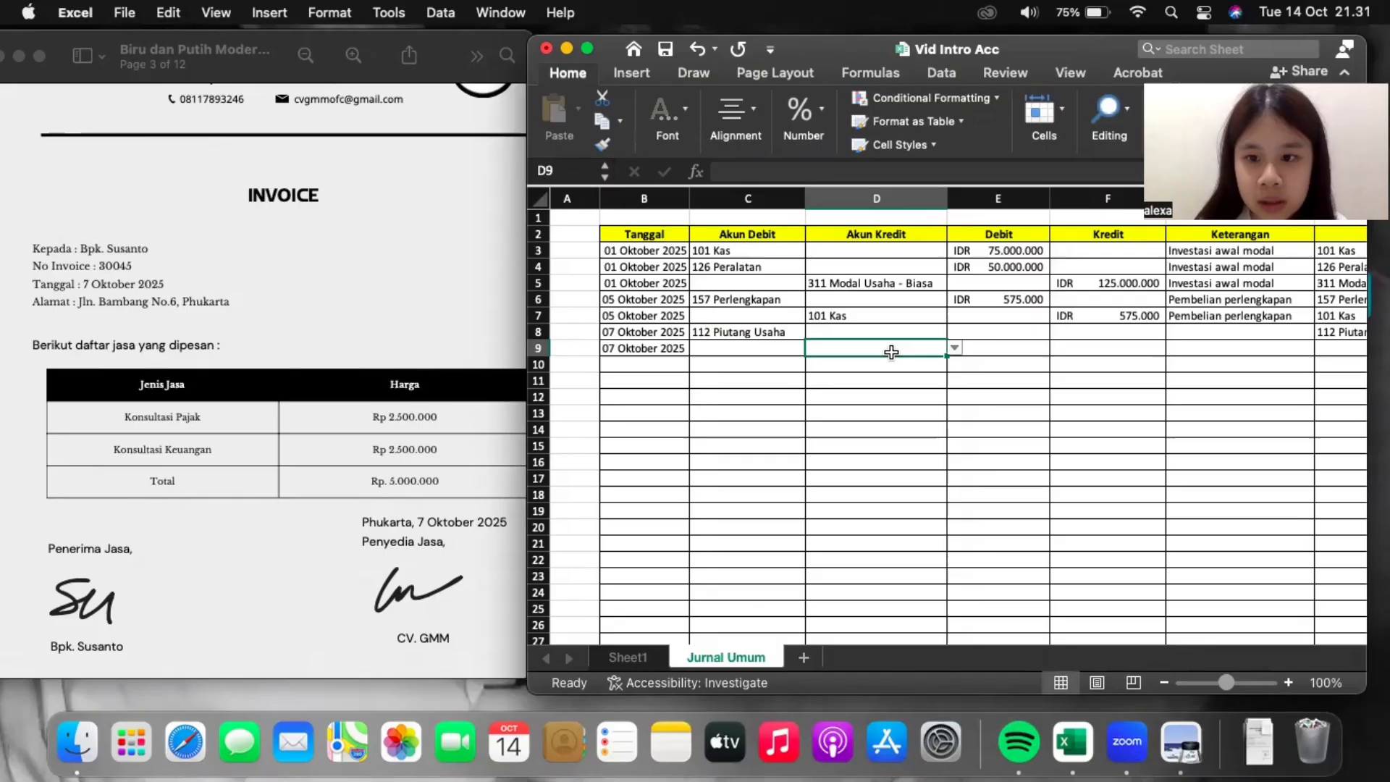
pyautogui.click(954, 348)
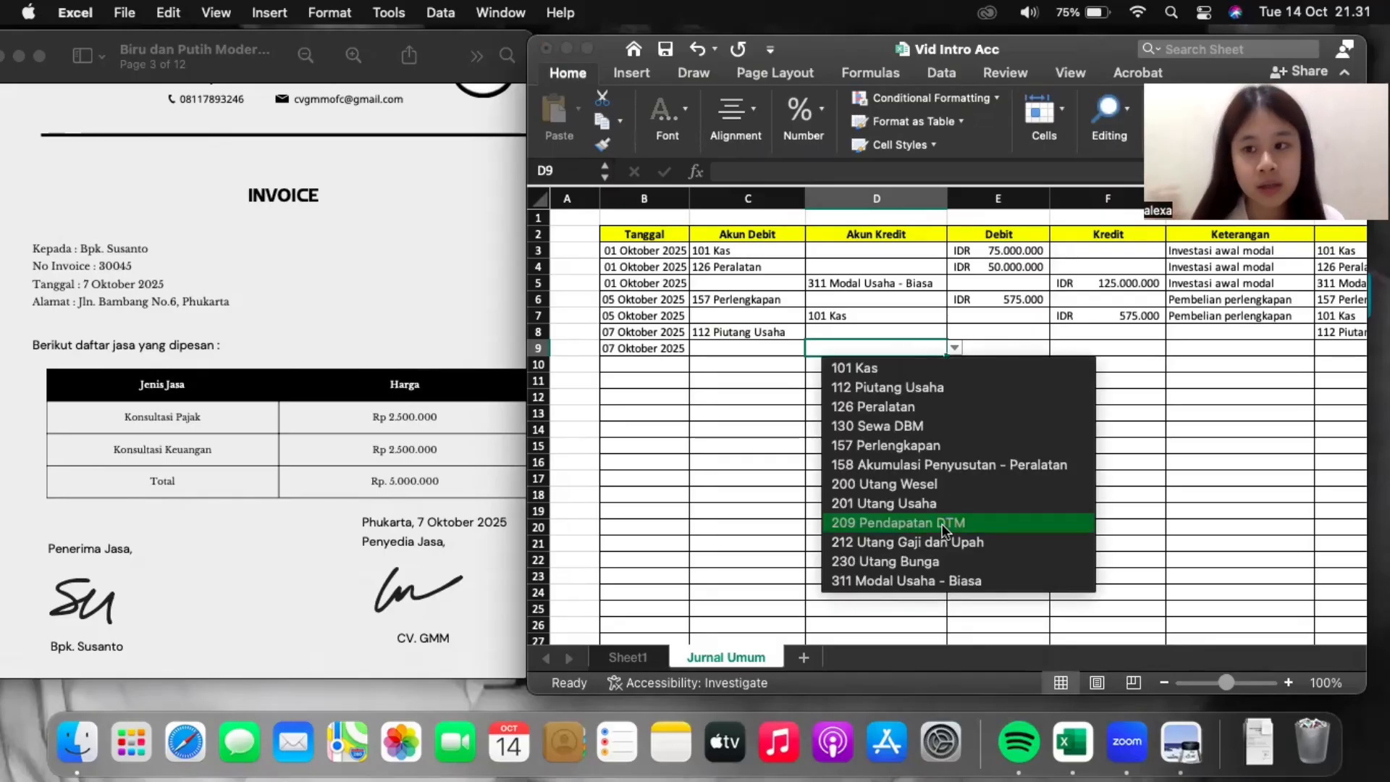
pyautogui.scroll(-3, 937, 558)
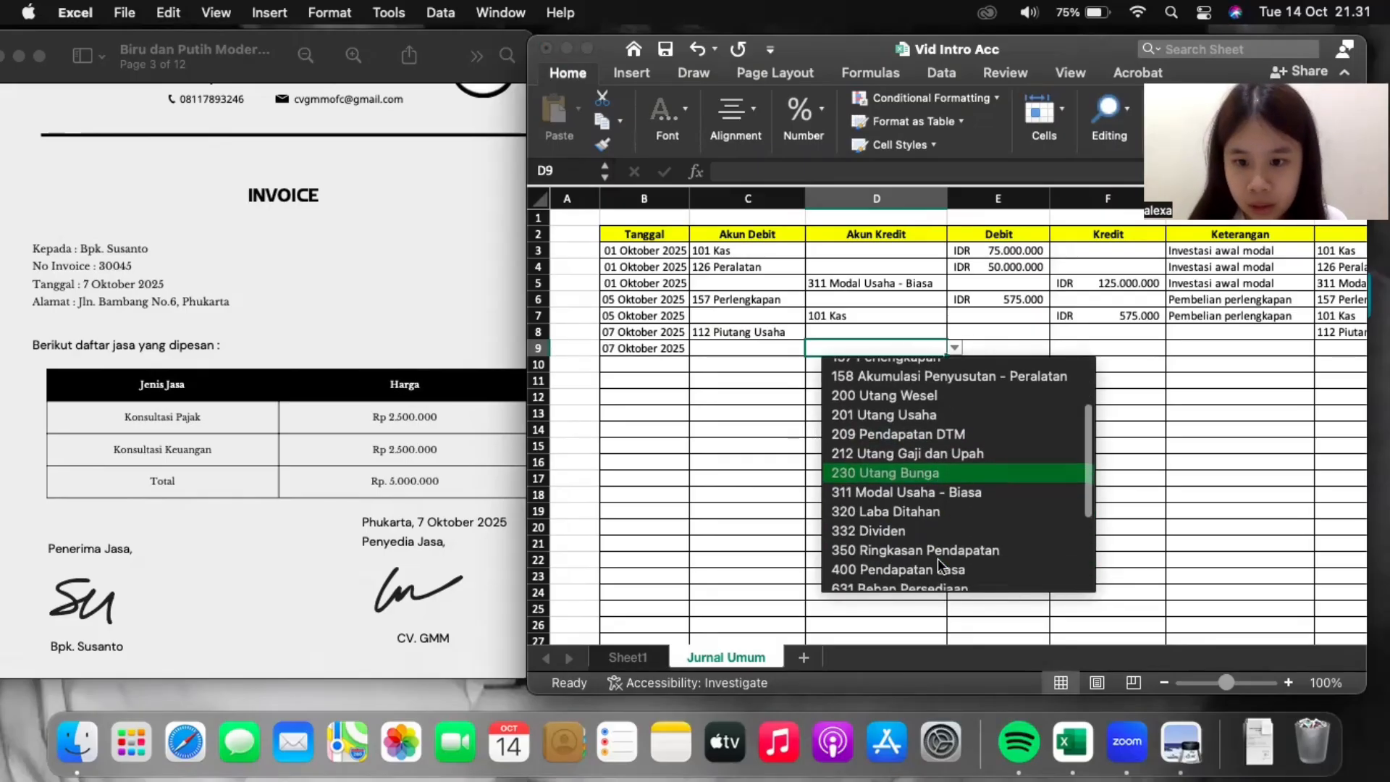
pyautogui.click(910, 566)
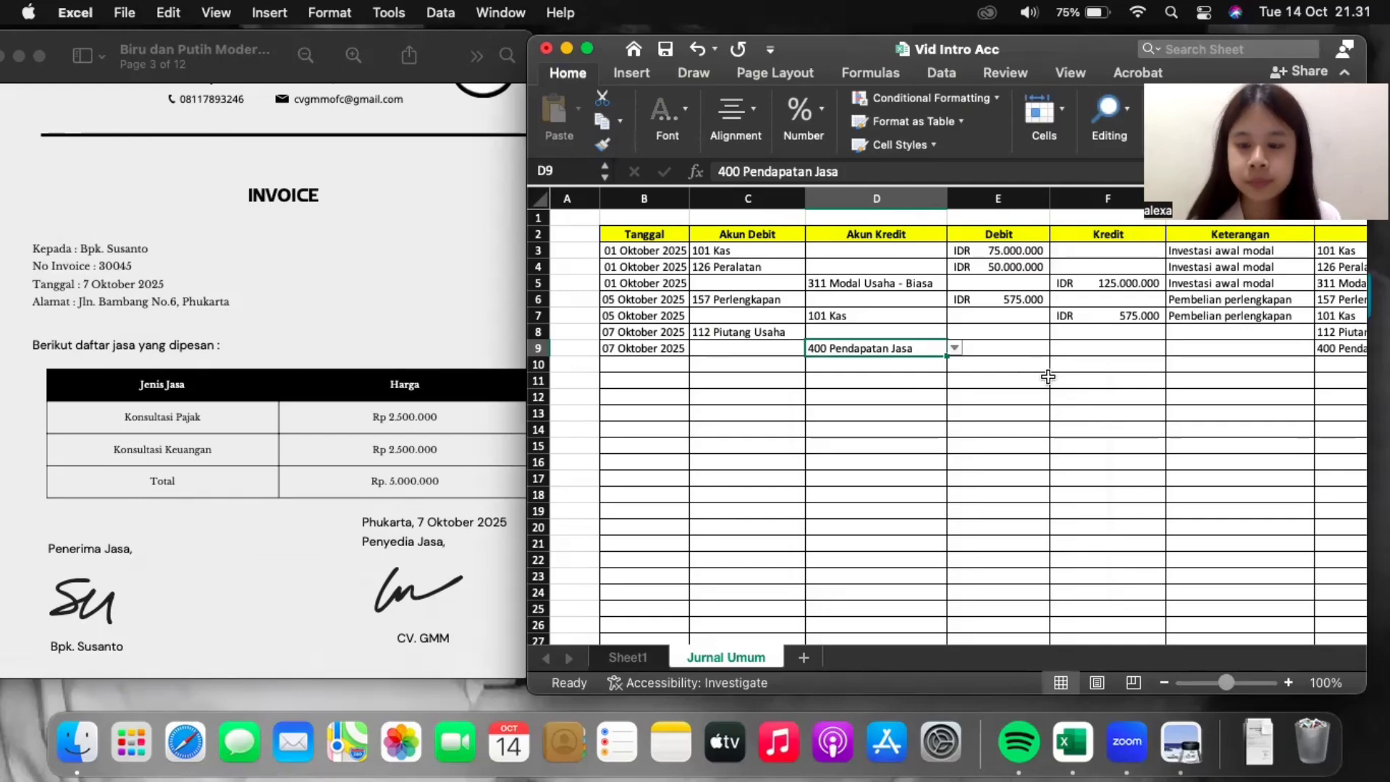
# Enter 5000000 as the Debit in E8 and as the Kredit in F9 for the consulting services invoice.
pyautogui.click(997, 338)
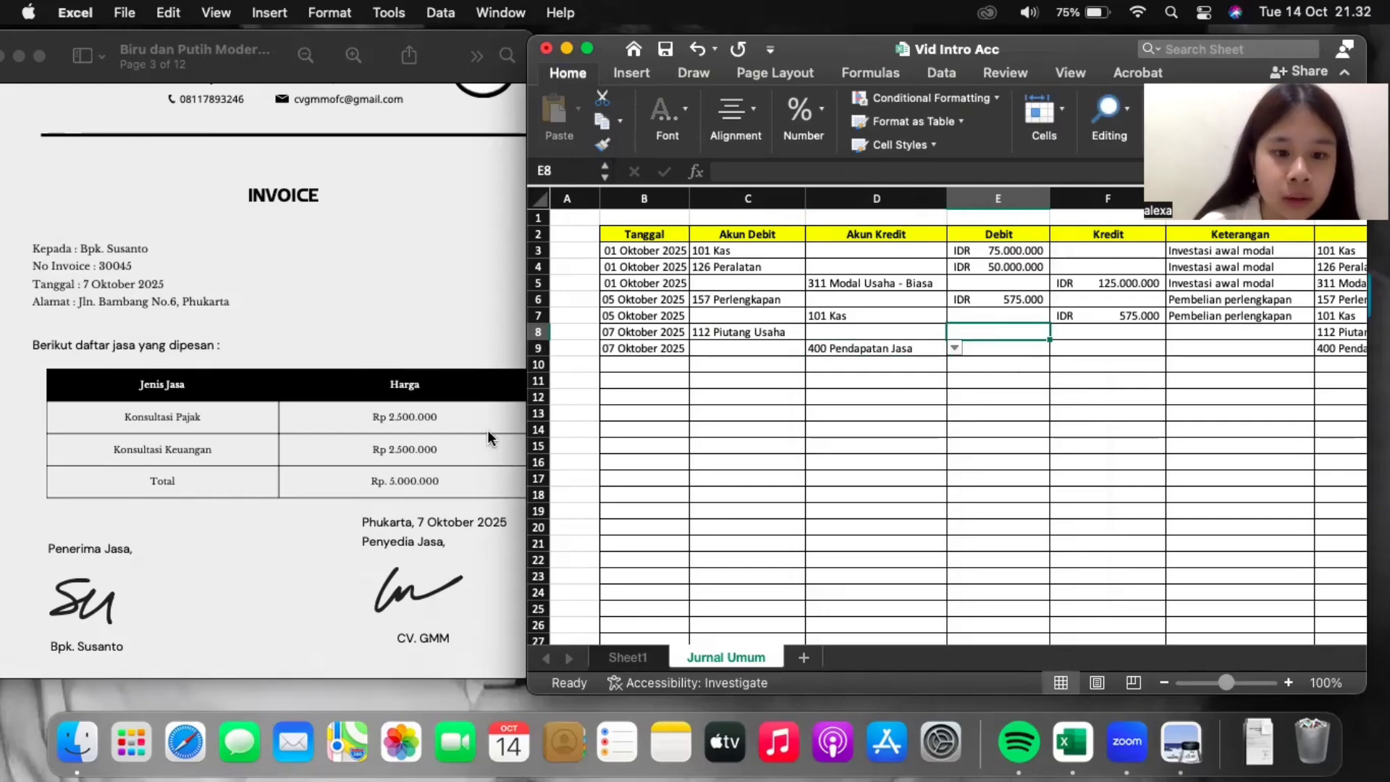
pyautogui.write('5000000')
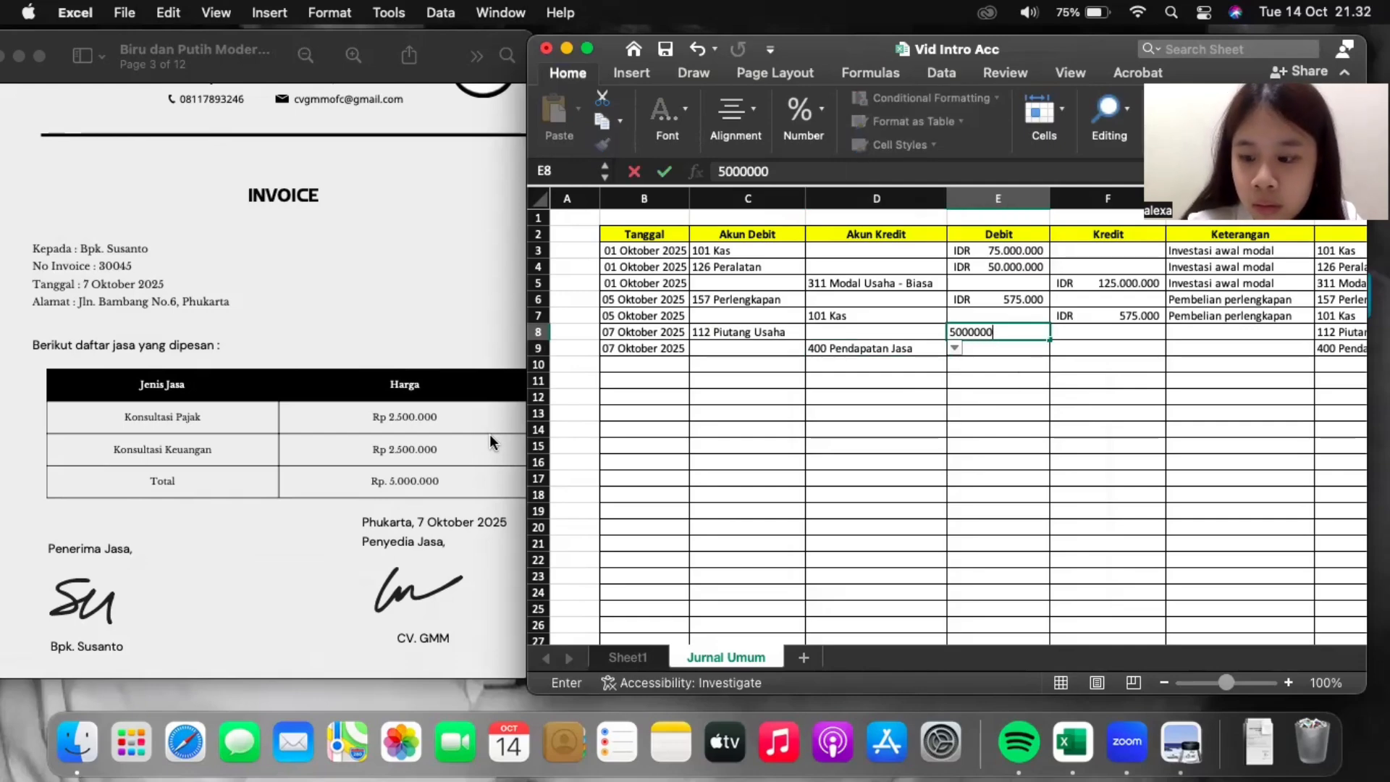
pyautogui.press('Return')
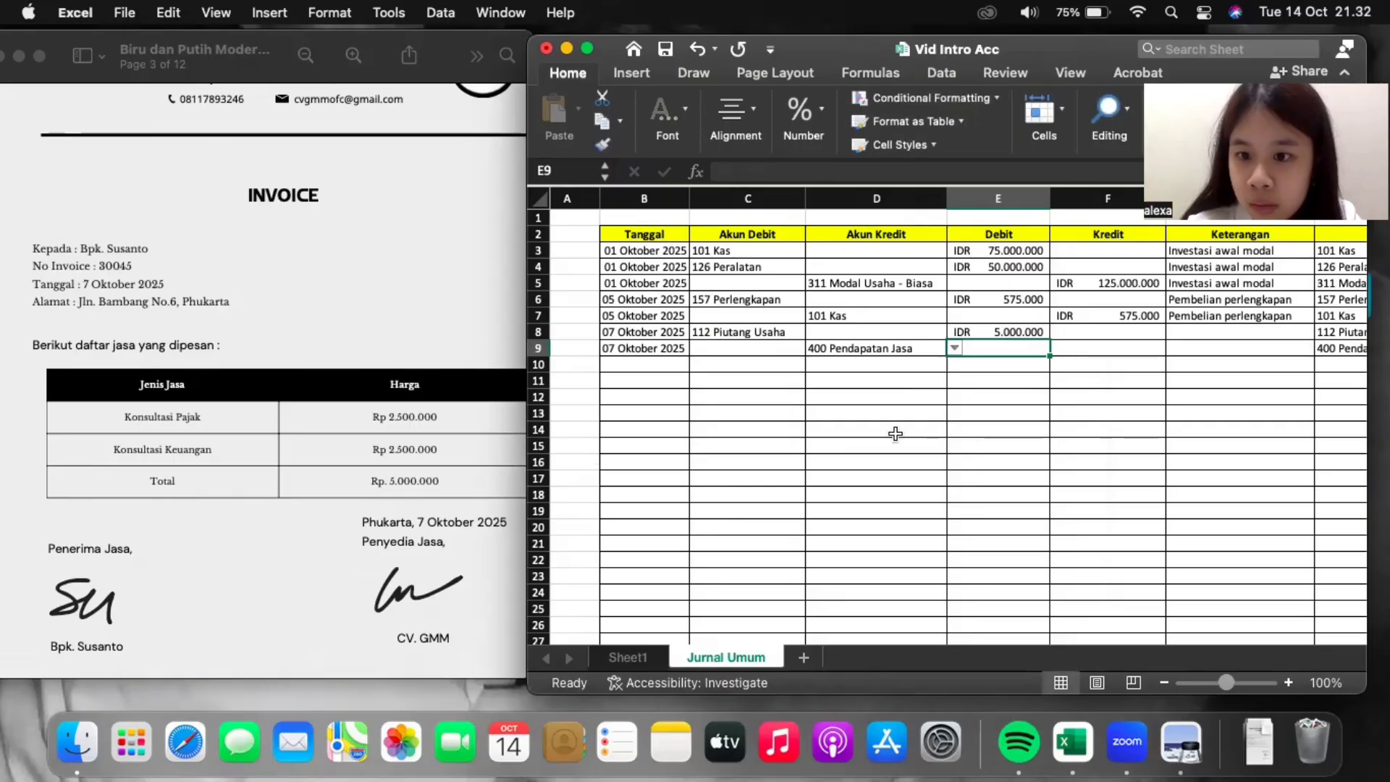
pyautogui.click(1109, 349)
pyautogui.write('5000000')
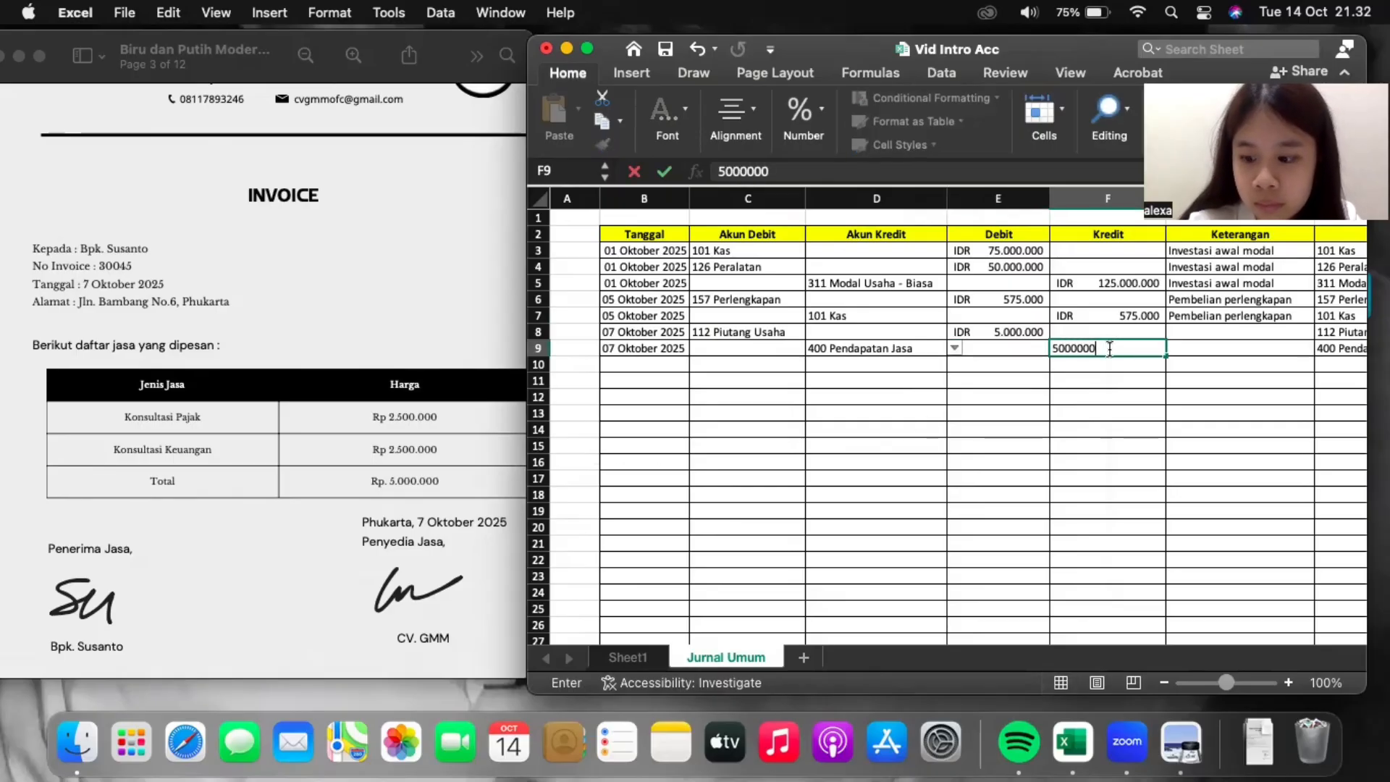
pyautogui.press('Return')
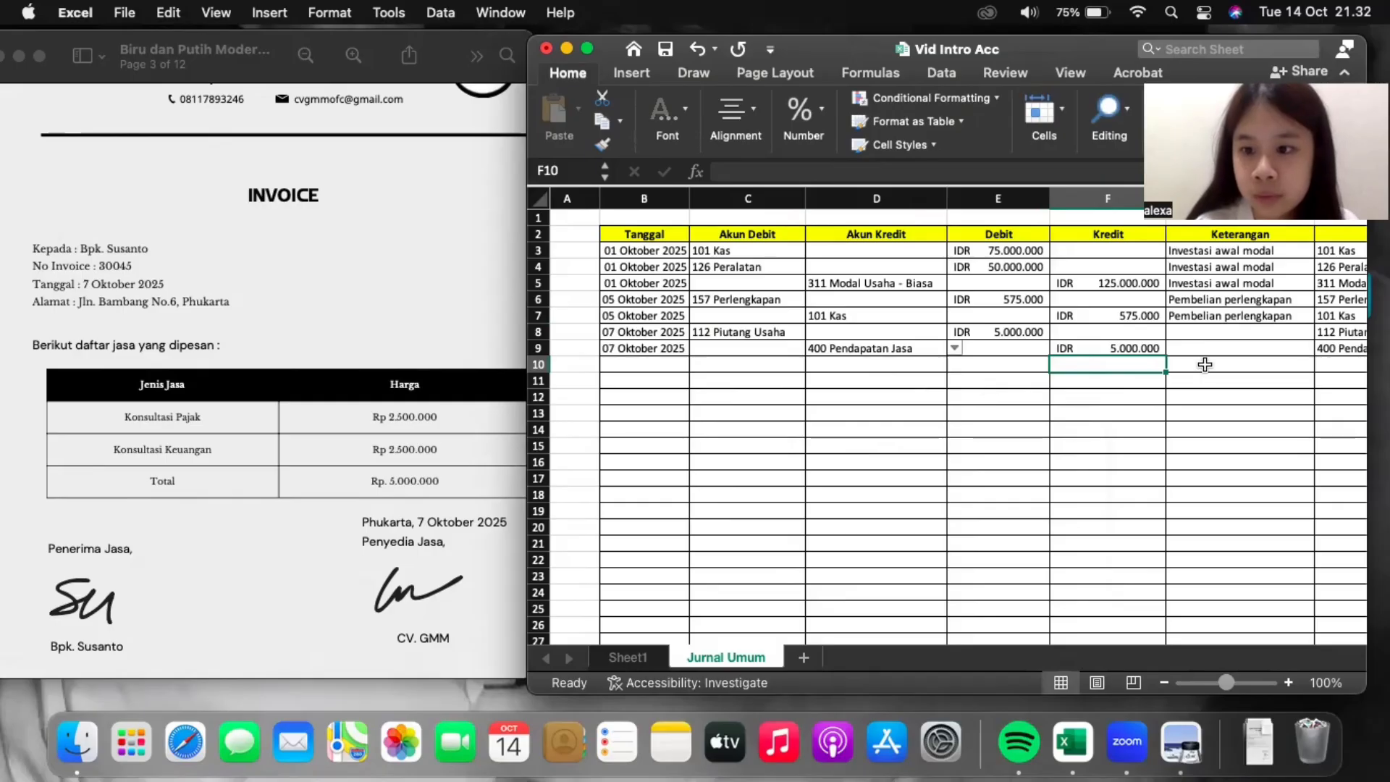
# Enter "Menyelesaikan jasa" as the Keterangan in G8 and copy it down to G9.
pyautogui.click(1209, 330)
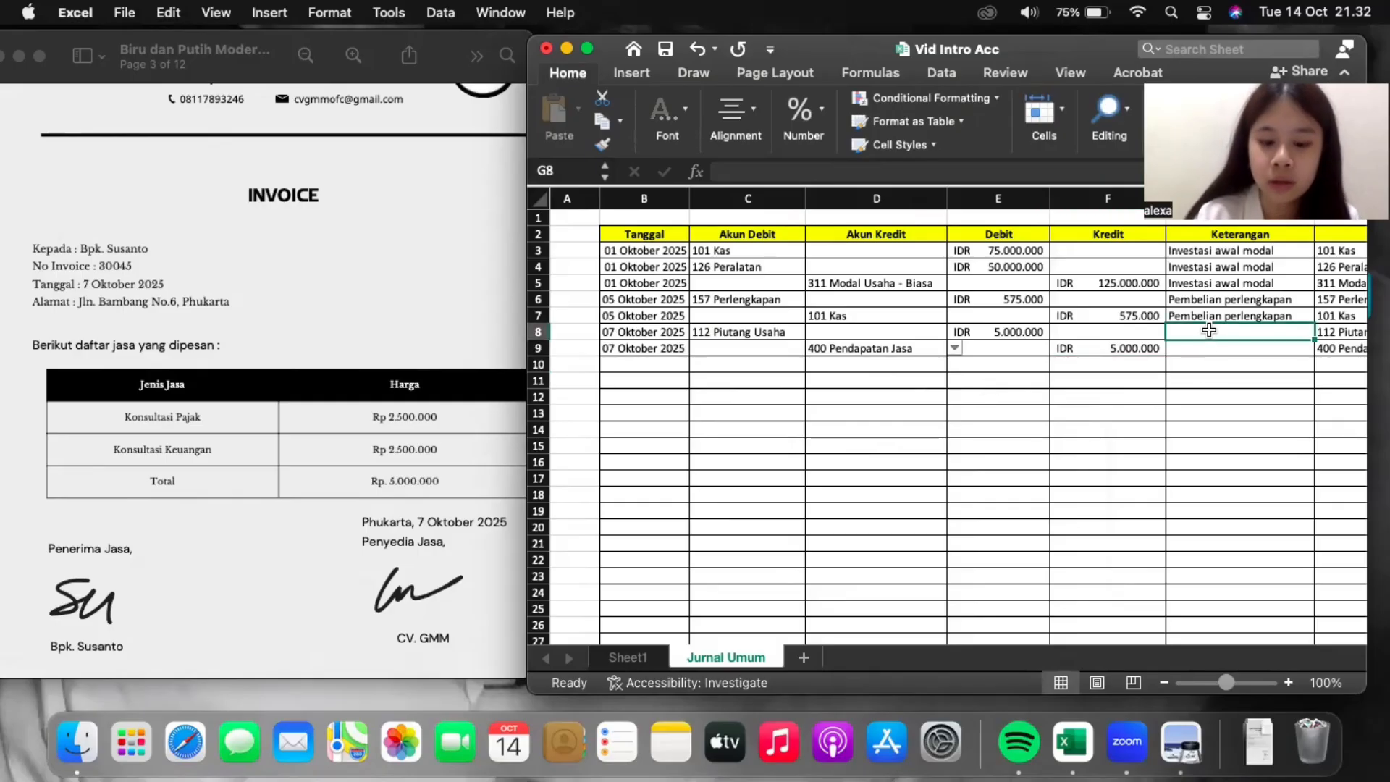
pyautogui.write('Menye')
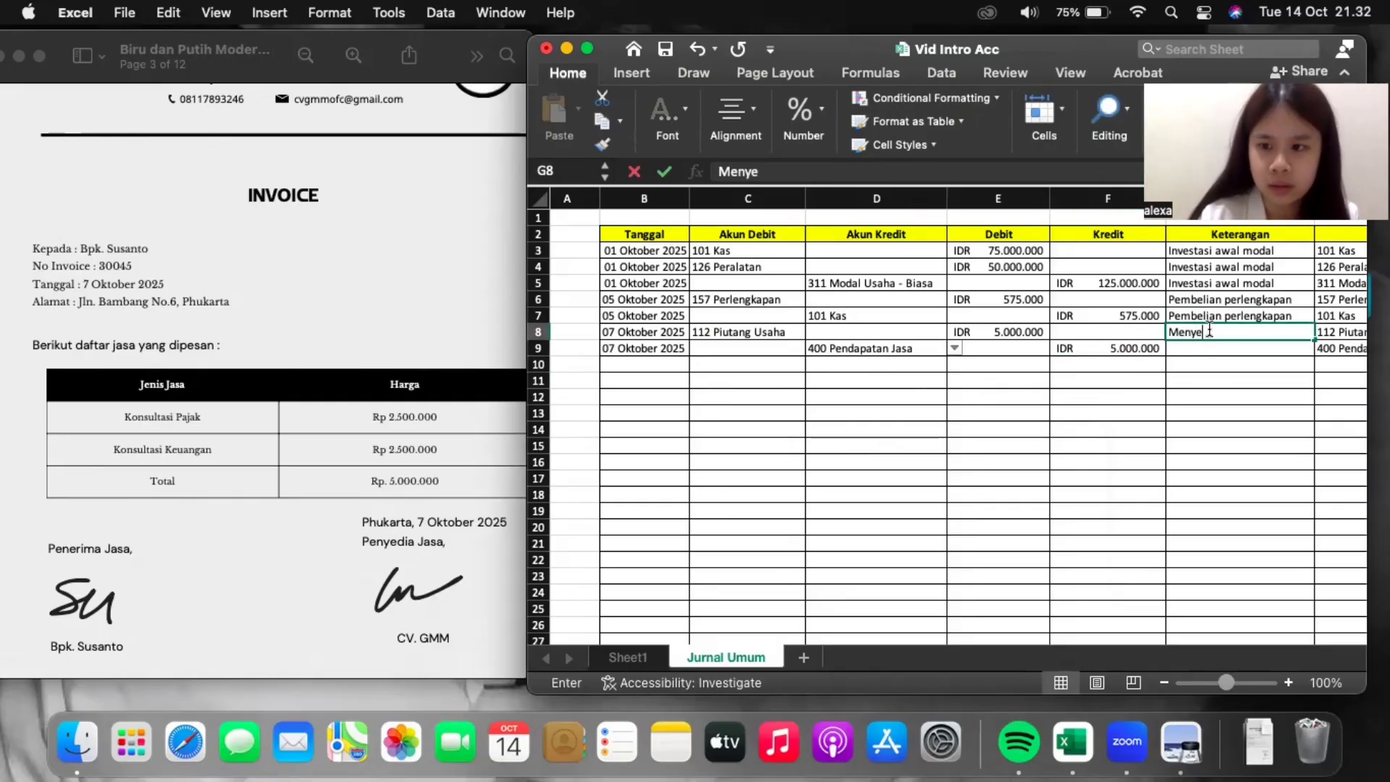
pyautogui.write('lesaikan ')
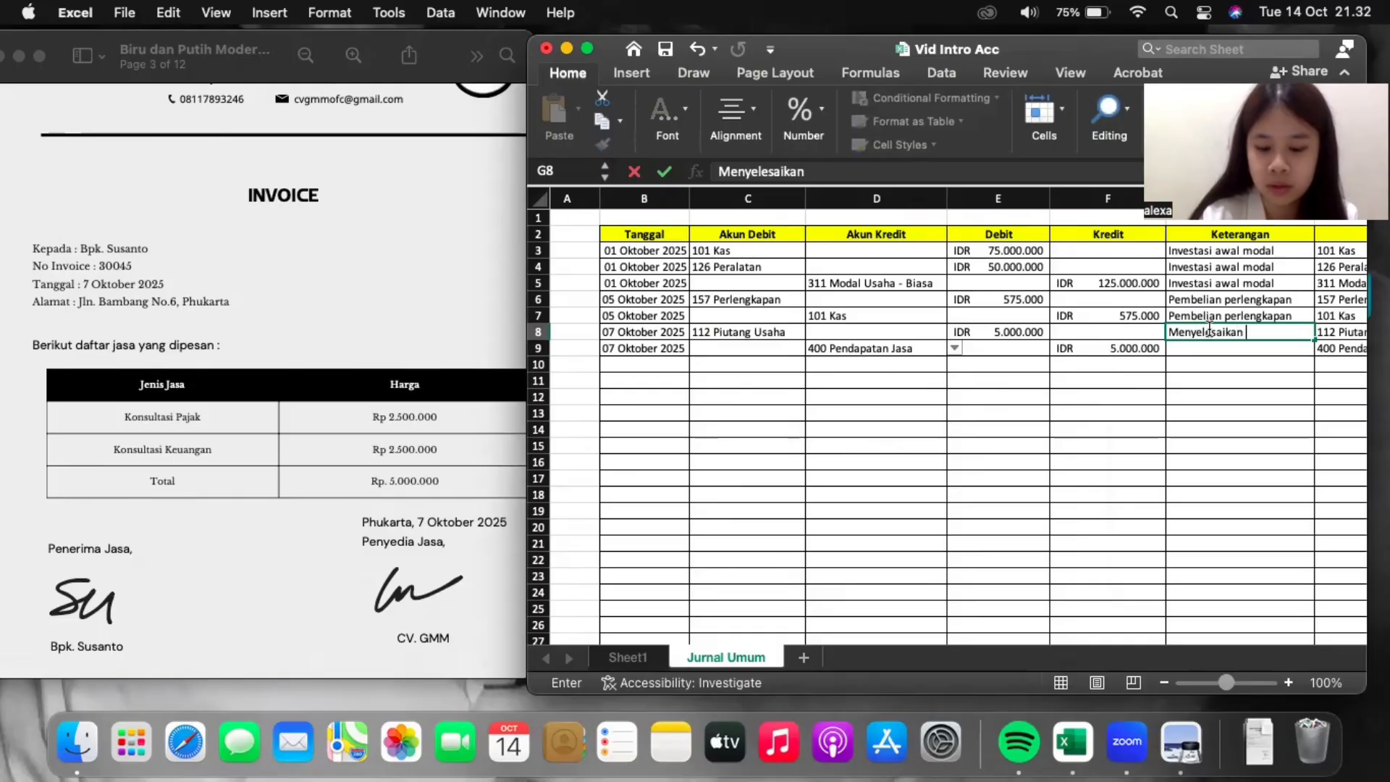
pyautogui.write('jasa')
pyautogui.press('Return')
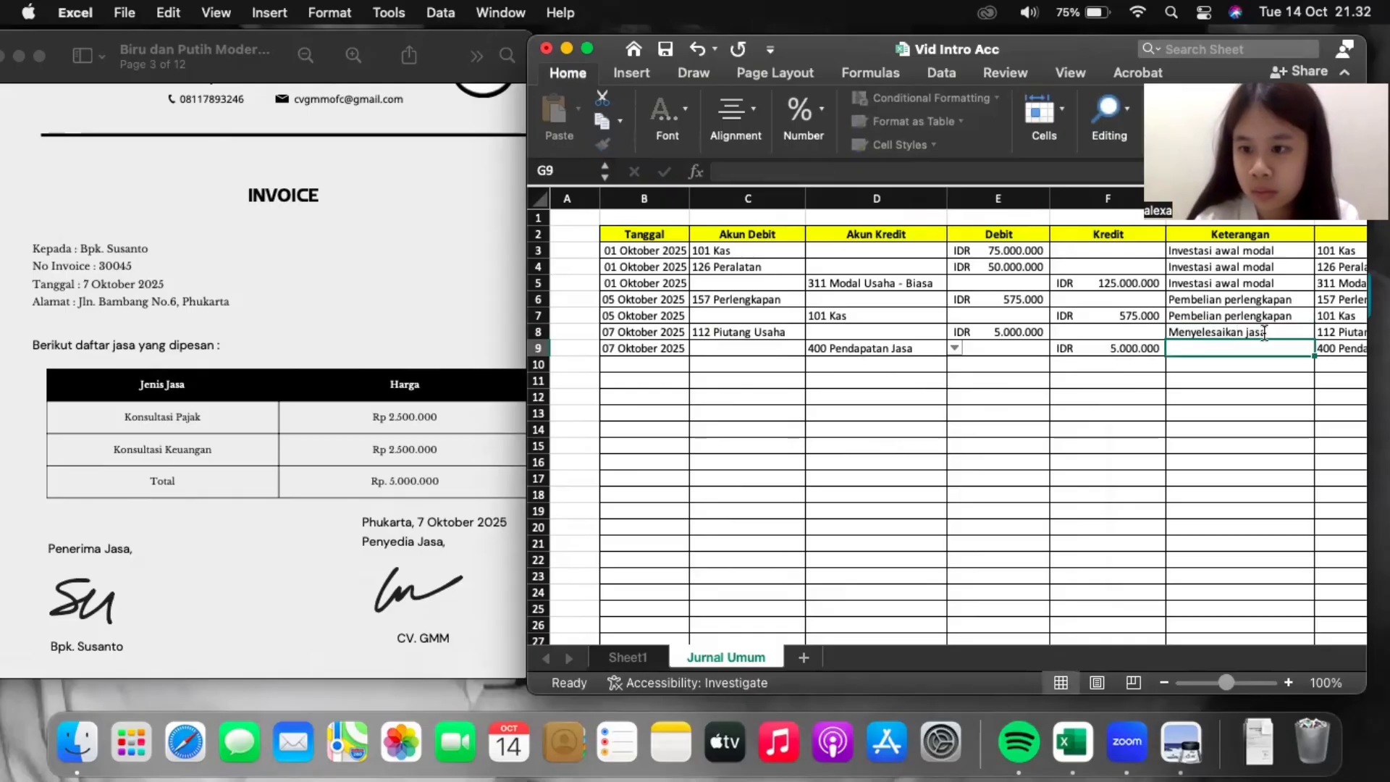
pyautogui.click(1266, 333)
pyautogui.moveTo(1314, 339); pyautogui.dragTo(1315, 349)
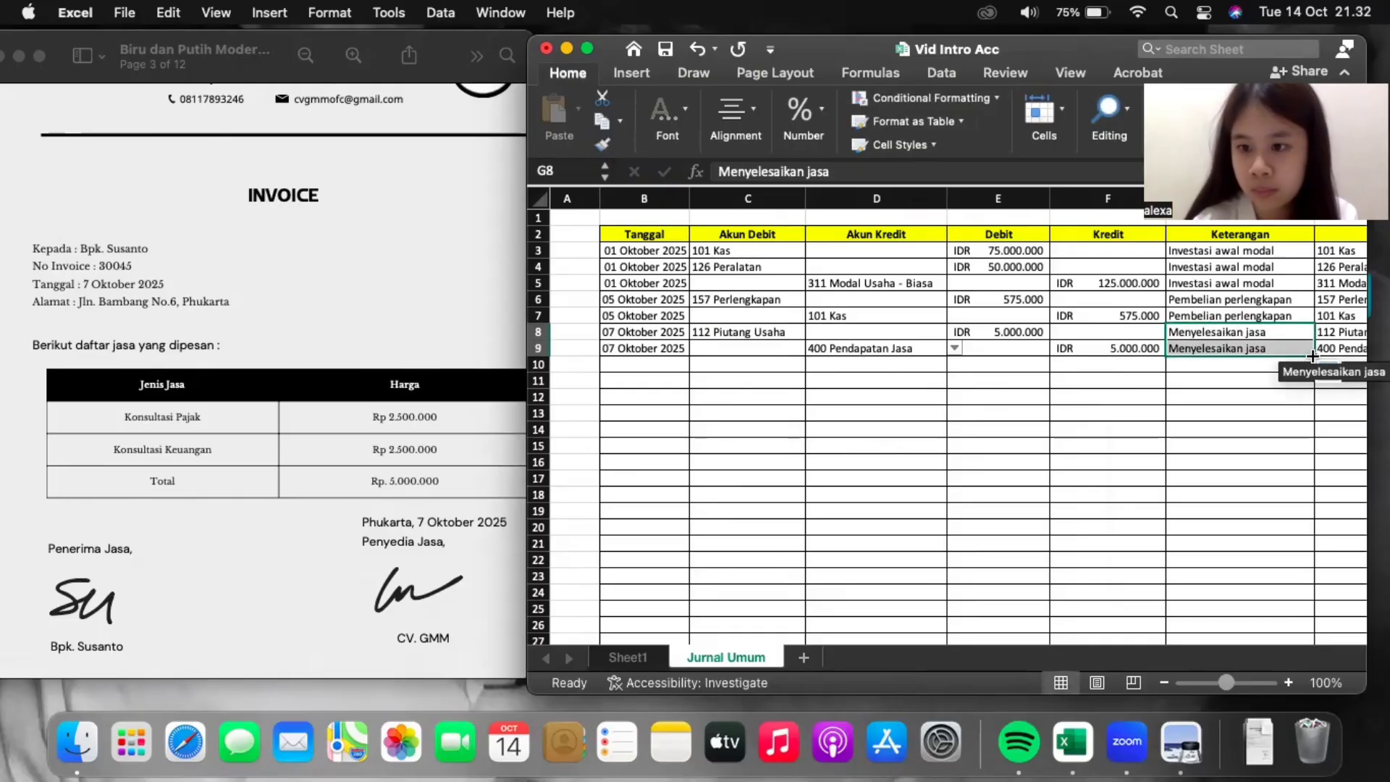
# Find the payment receipt on page 4 of the transaction documents and enter its date, 09 Oktober 2025, as the Tanggal in B10.
pyautogui.click(644, 364)
pyautogui.scroll(-10, 463, 435)
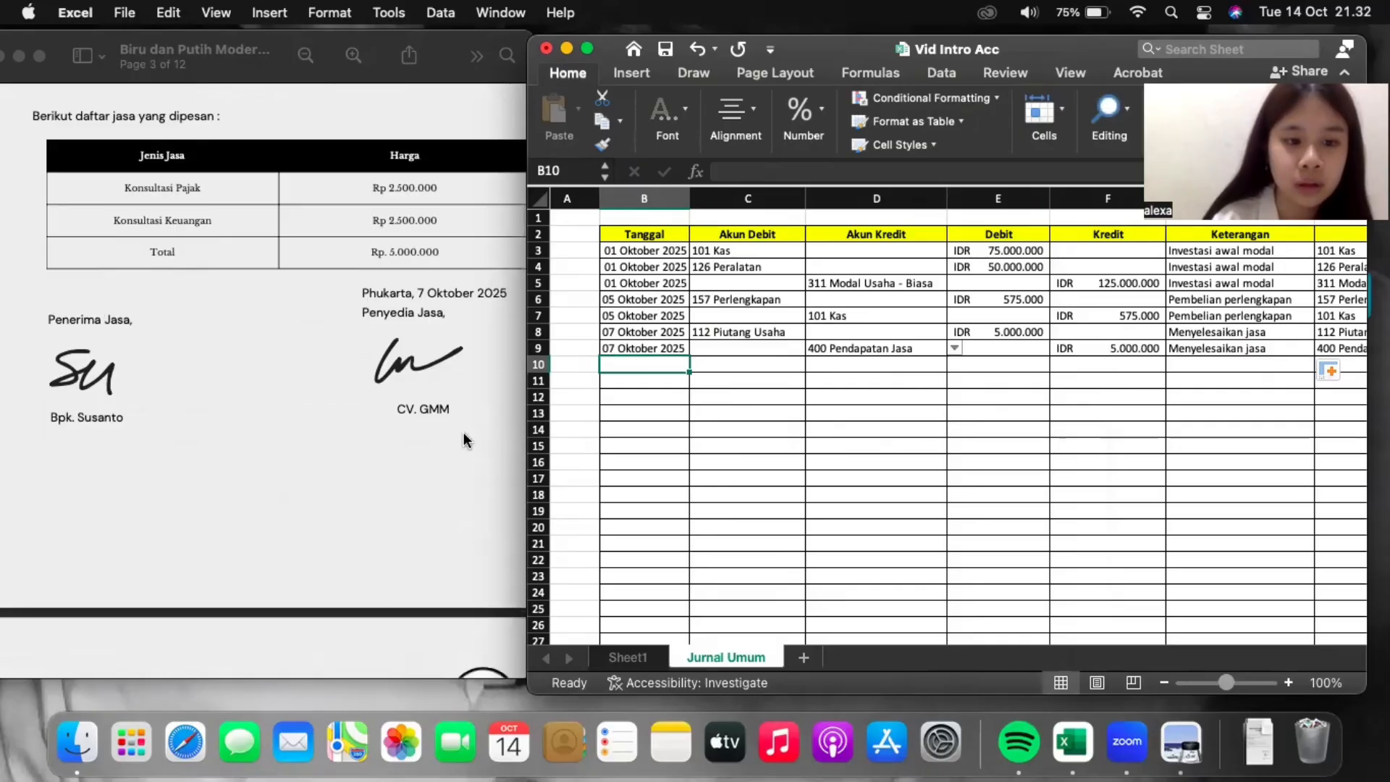
pyautogui.scroll(-1, 465, 440)
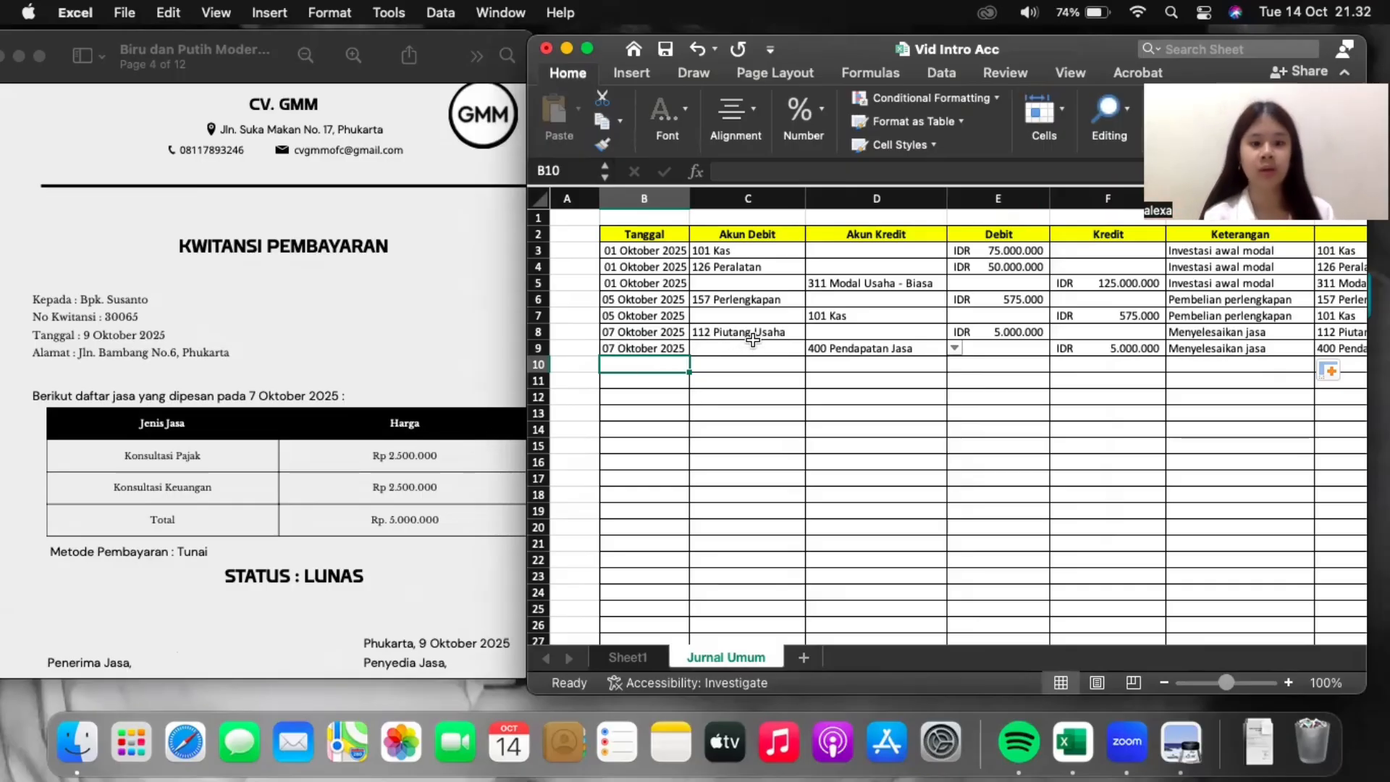
pyautogui.click(362, 577)
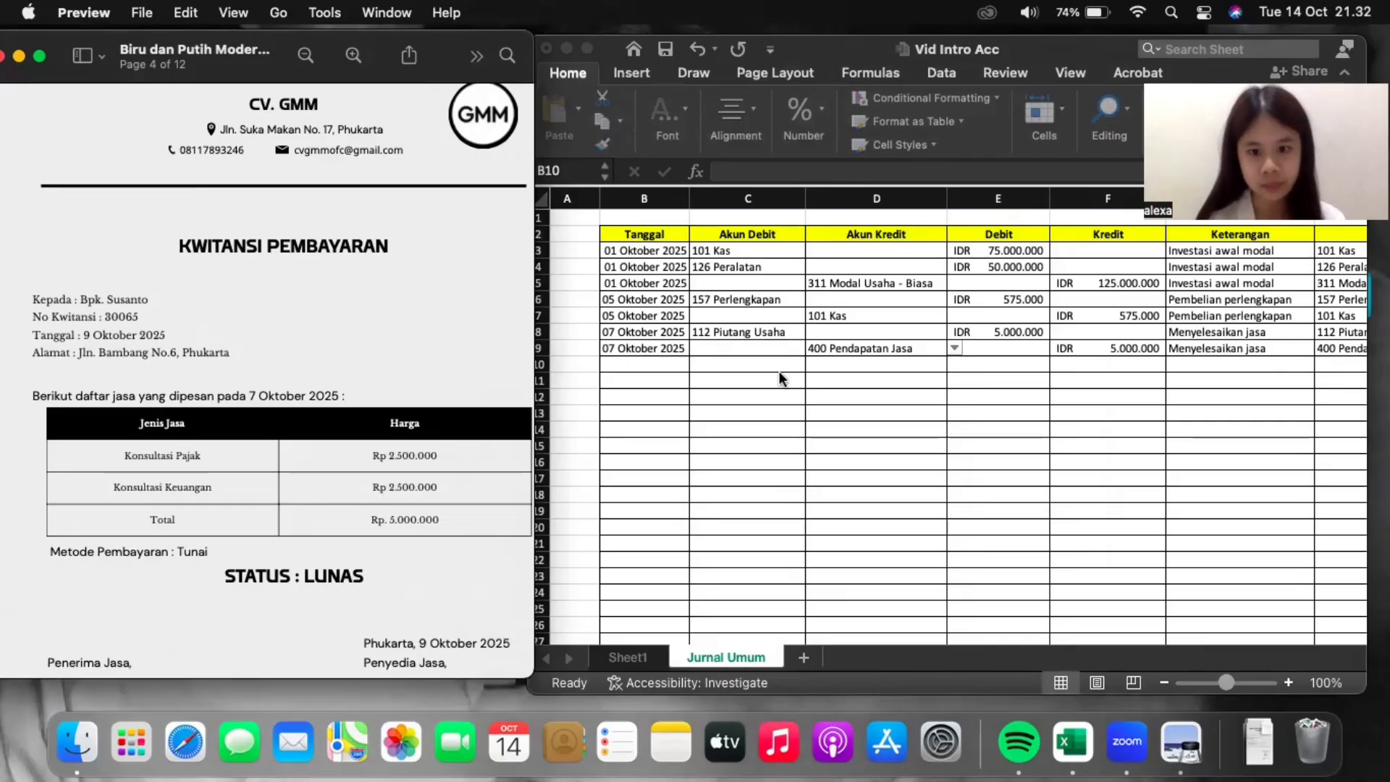
pyautogui.click(653, 364)
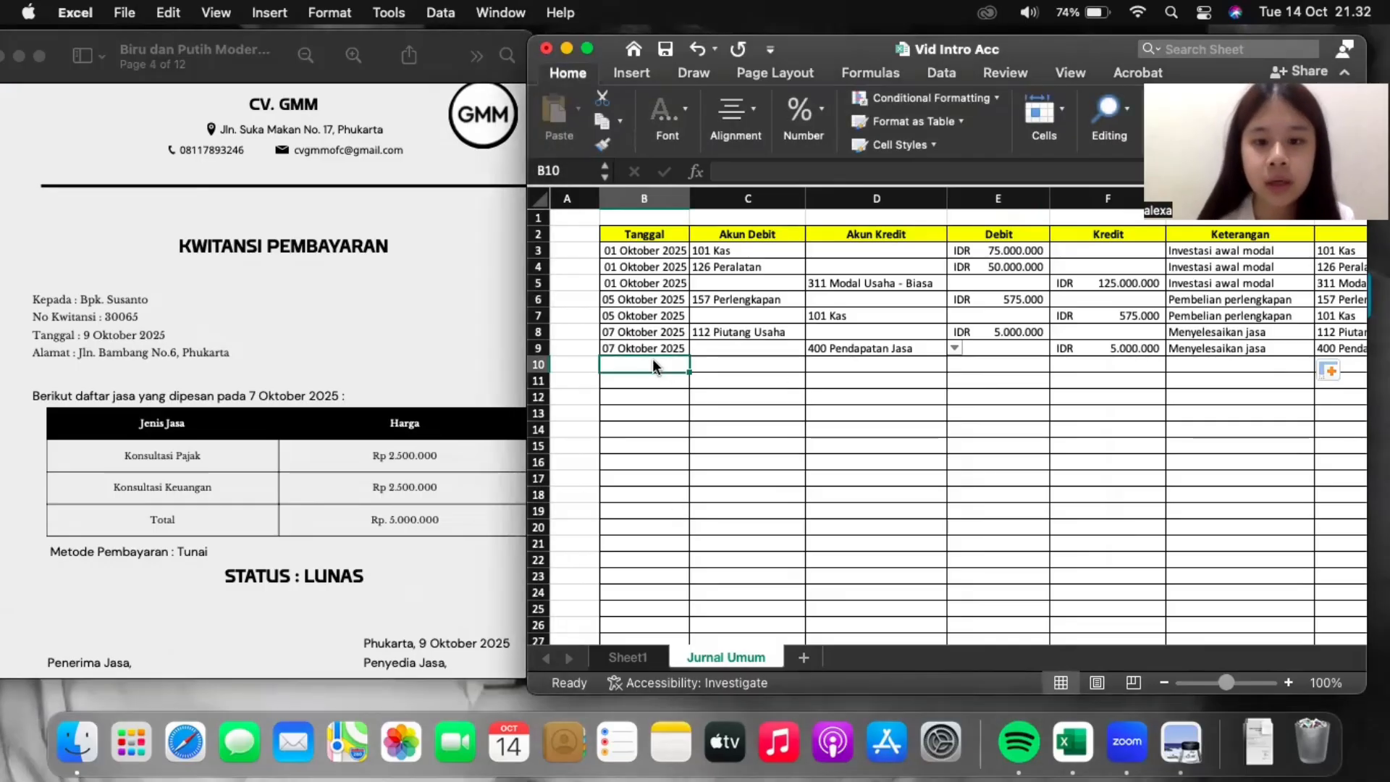
pyautogui.write('09 Pen')
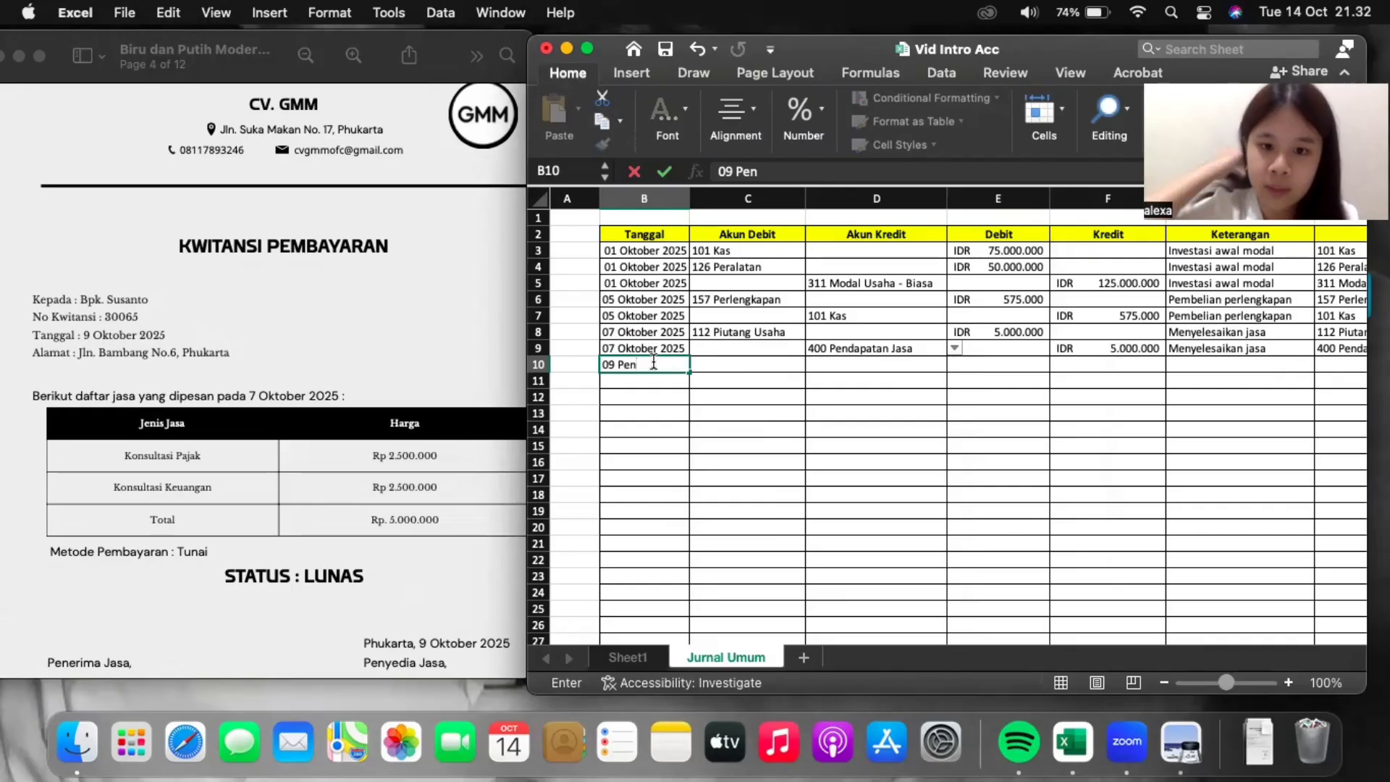
pyautogui.write('e')
pyautogui.press('BackSpace')
pyautogui.press('BackSpace')
pyautogui.write('Oktob')
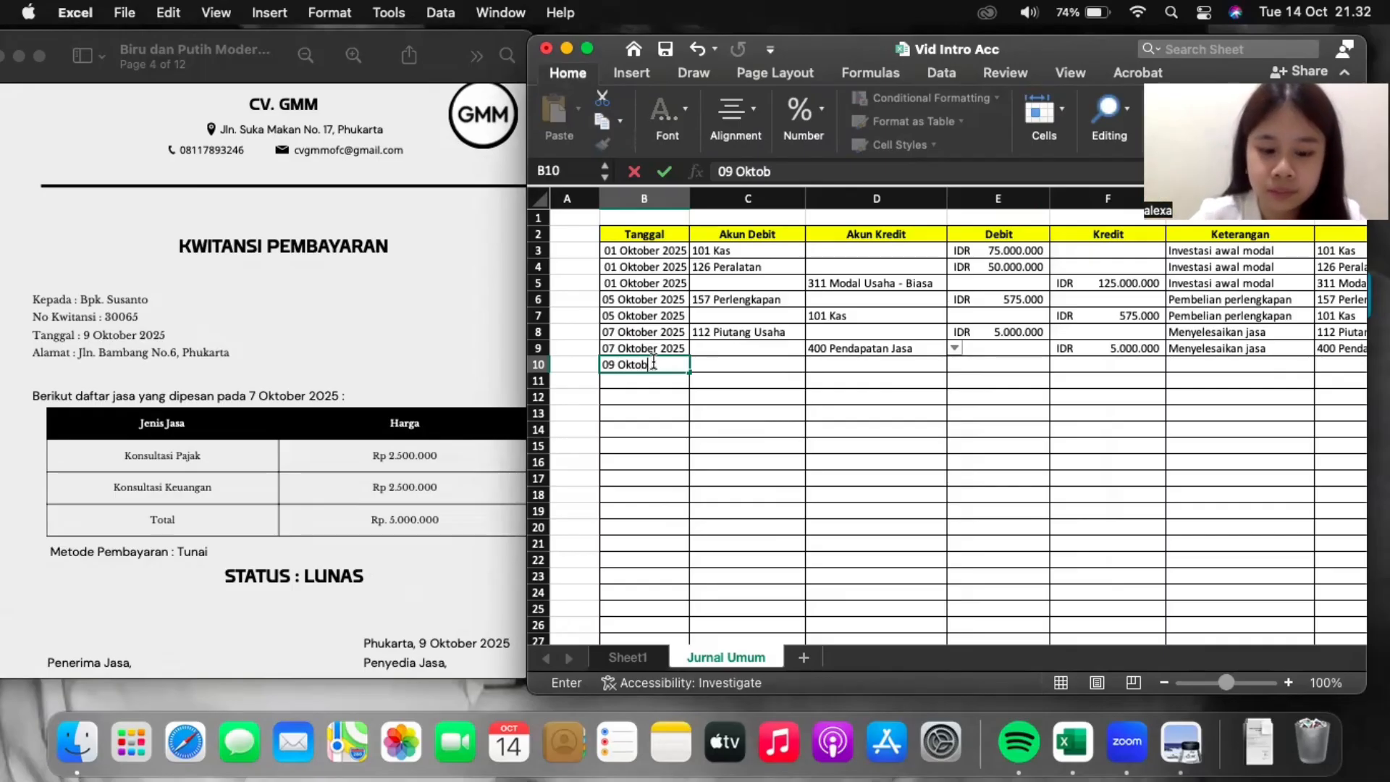
pyautogui.write('er 2025')
pyautogui.press('Return')
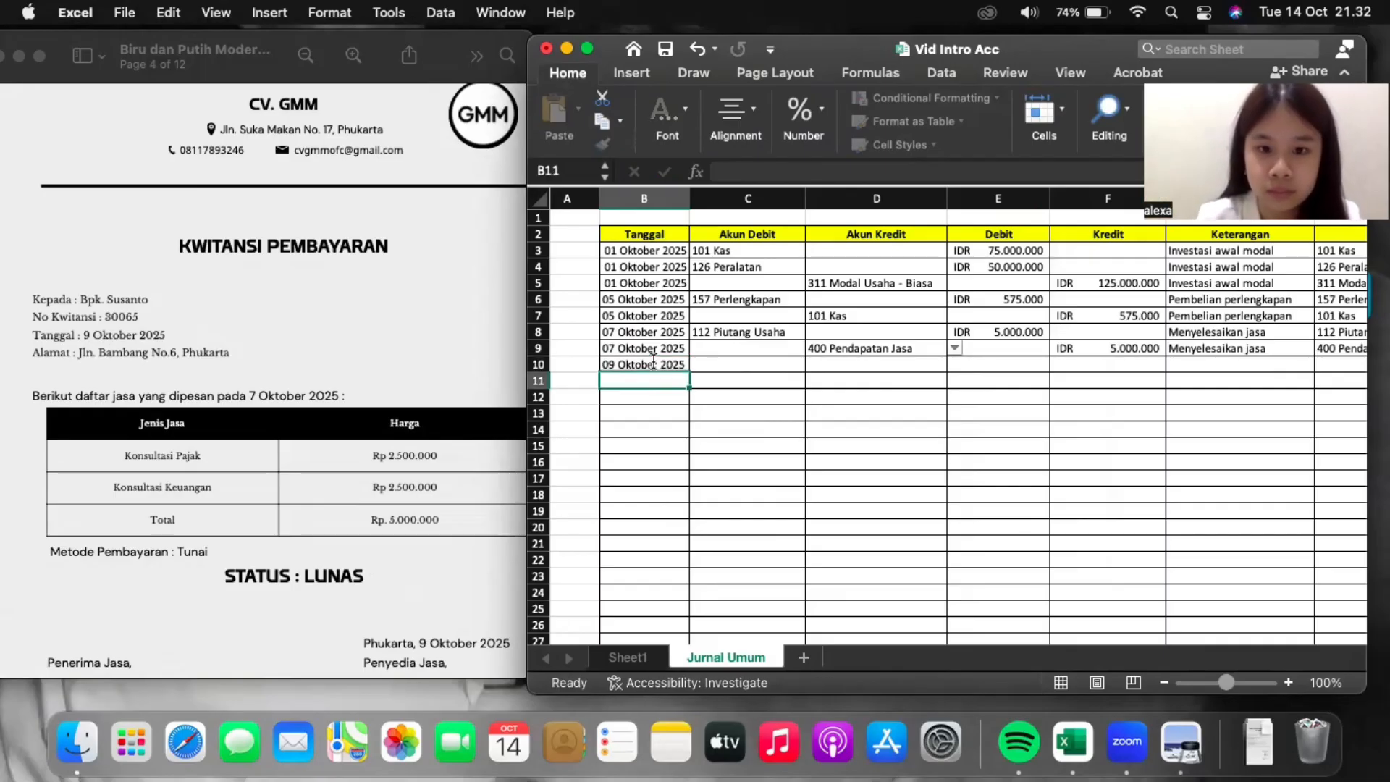
# Enter 09 Oktober 2025 as the Tanggal in B11 for the payment receipt's second journal line.
pyautogui.write('09 Oktobe')
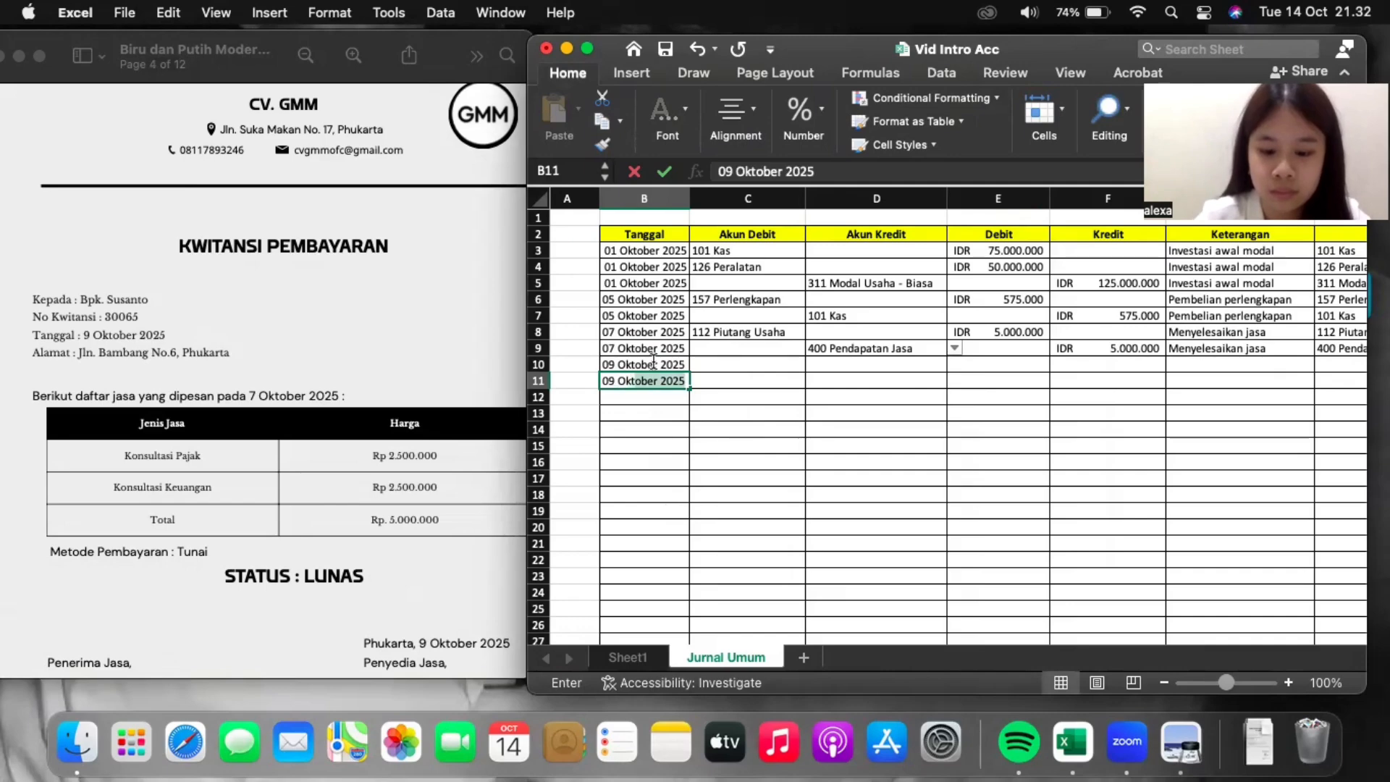
pyautogui.write('r 2025')
pyautogui.press('Return')
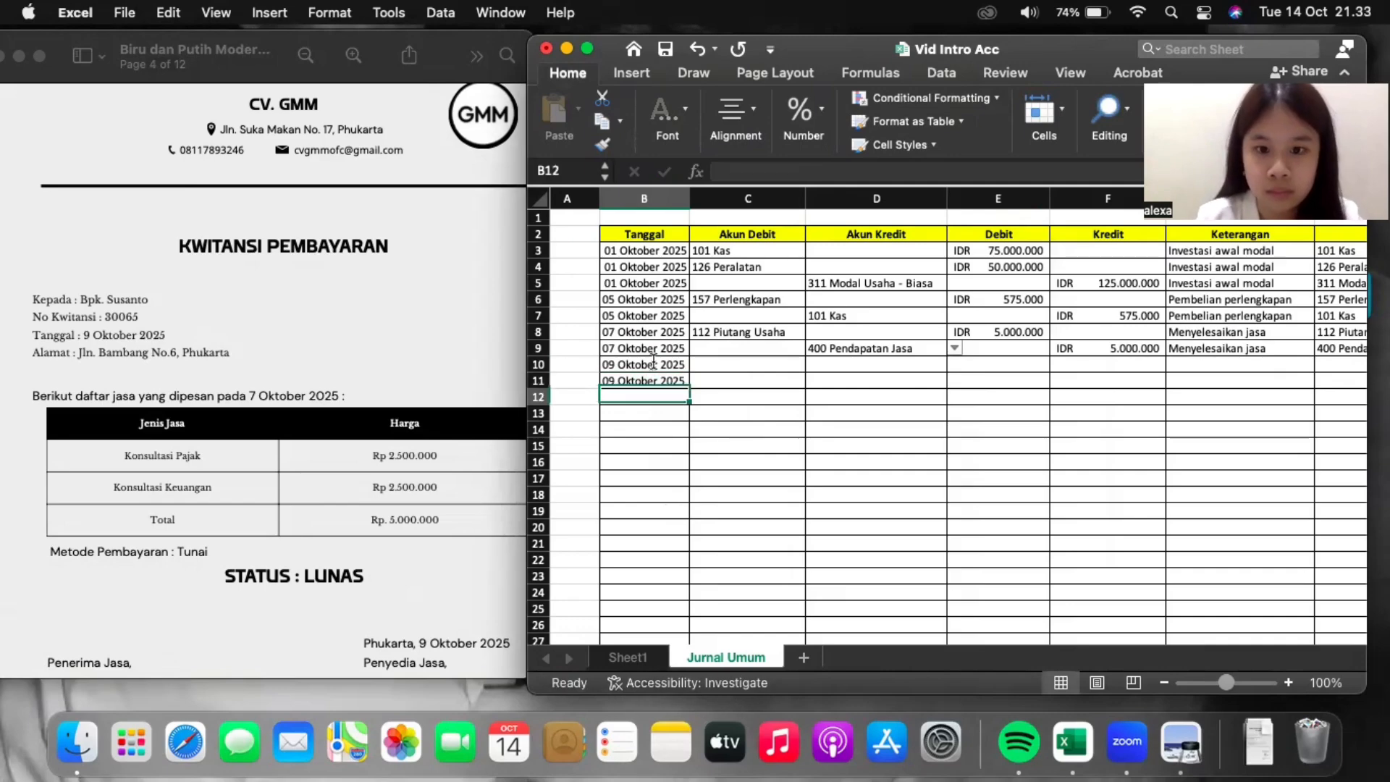
# Choose 101 Kas as the Akun Debit in C10 and 112 Piutang Usaha as the Akun Kredit in D11.
pyautogui.click(722, 363)
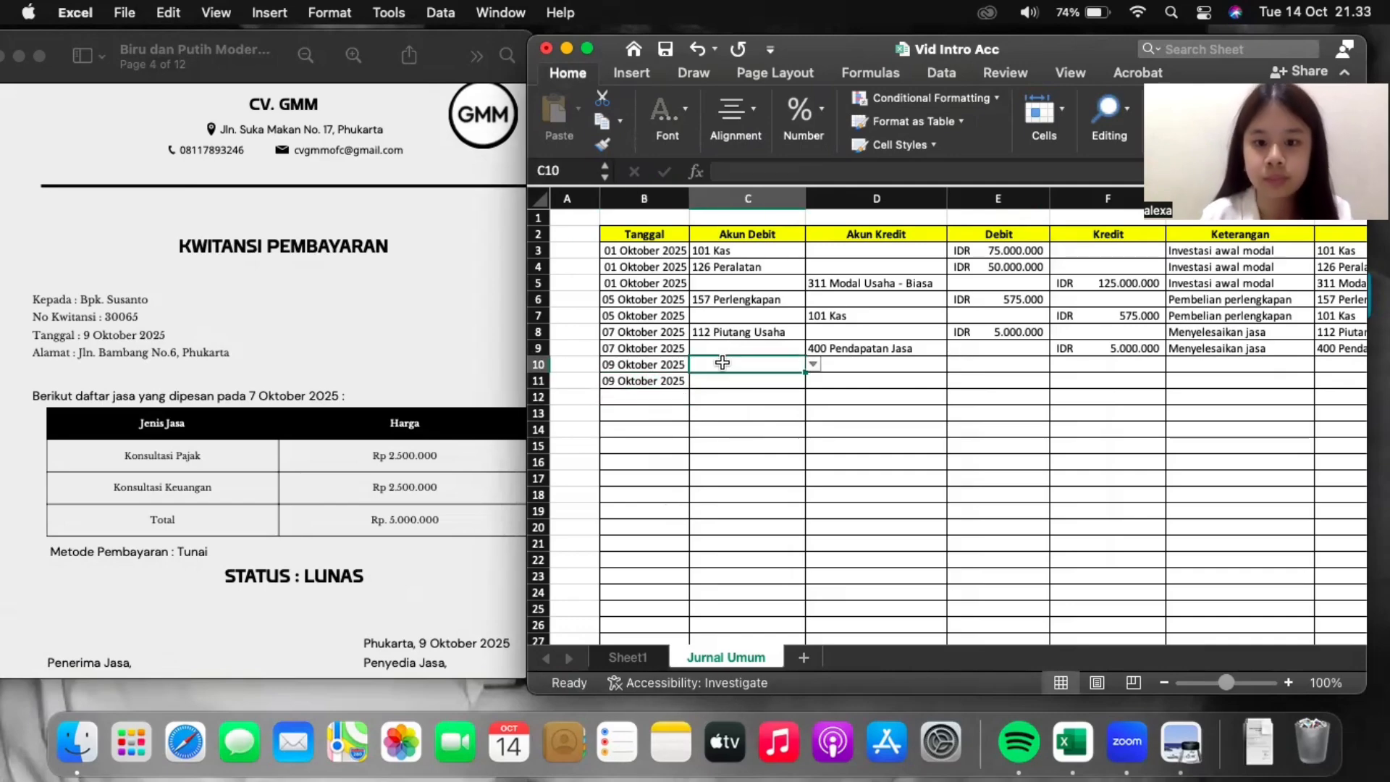
pyautogui.click(814, 365)
pyautogui.click(774, 383)
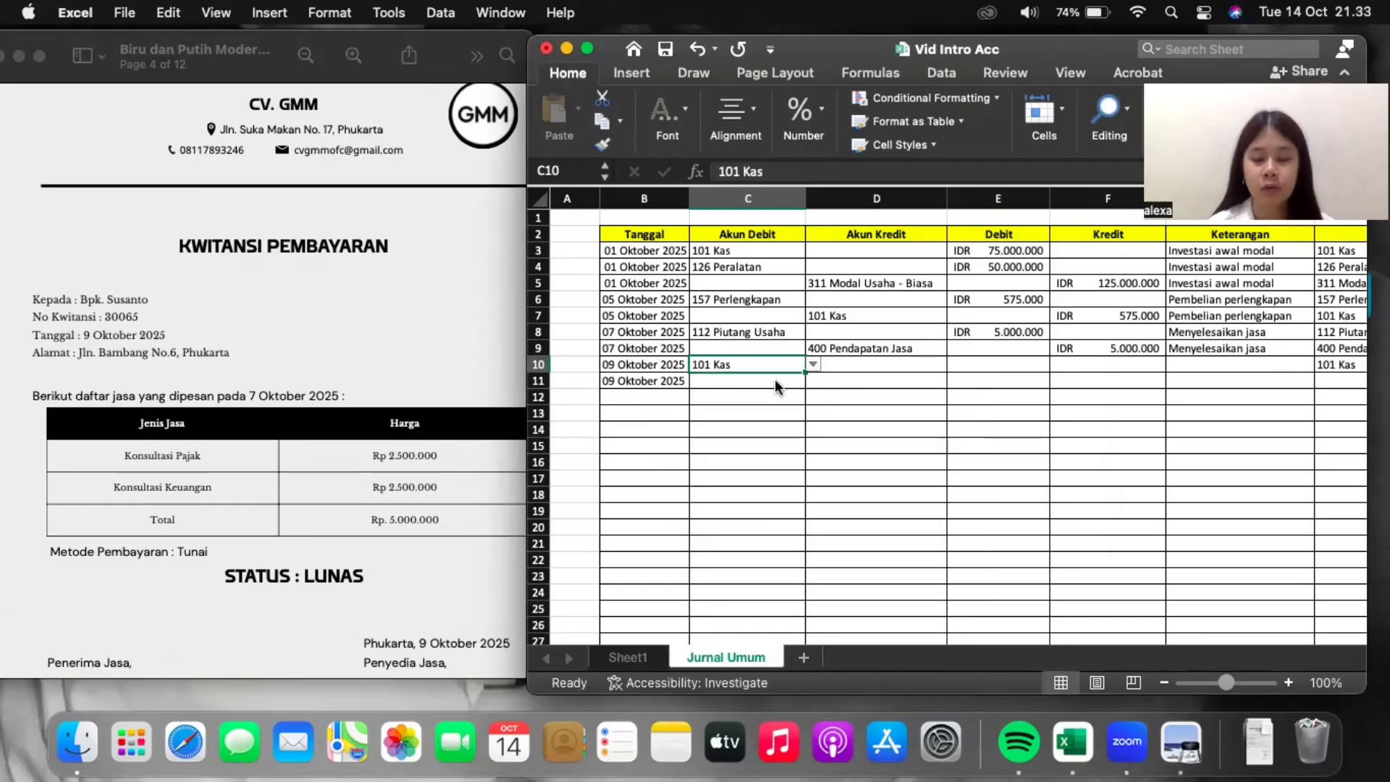
pyautogui.click(820, 380)
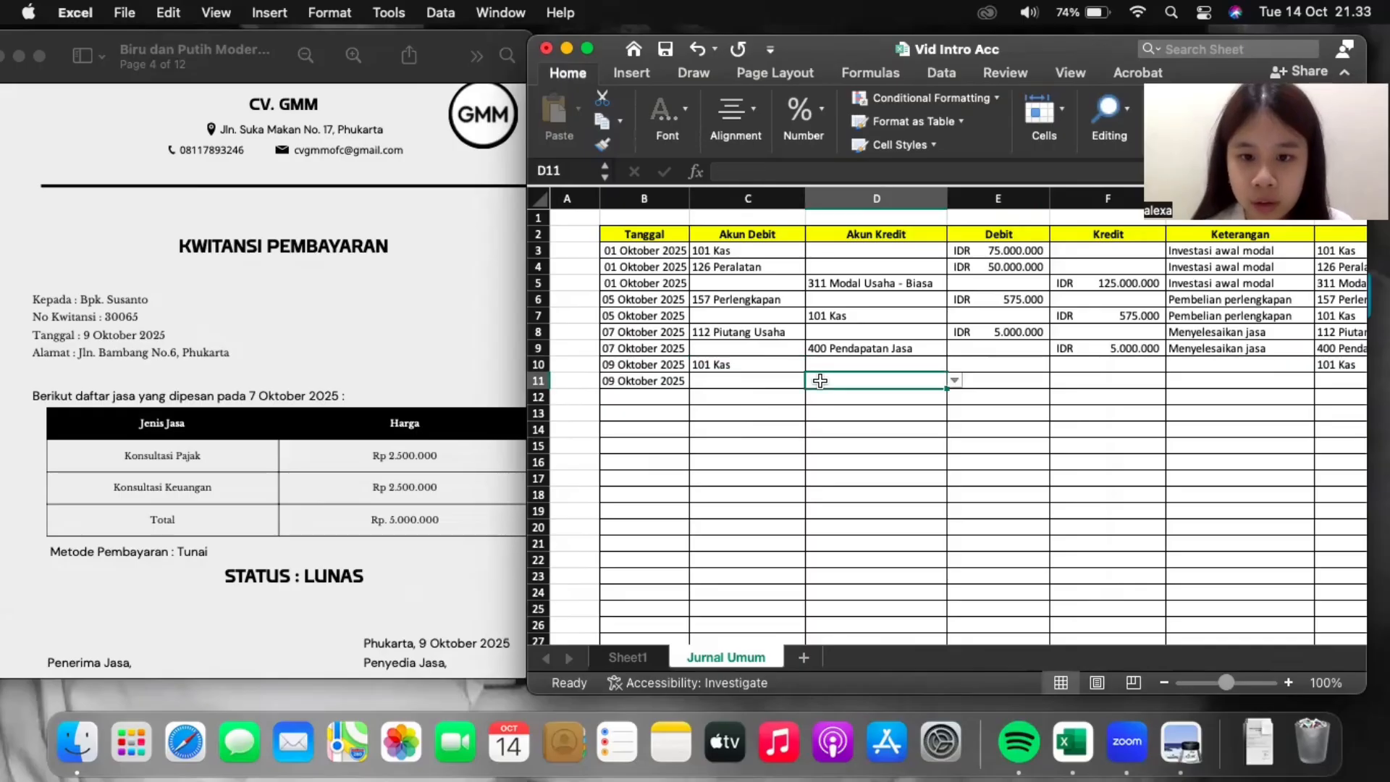
pyautogui.click(954, 380)
pyautogui.click(880, 417)
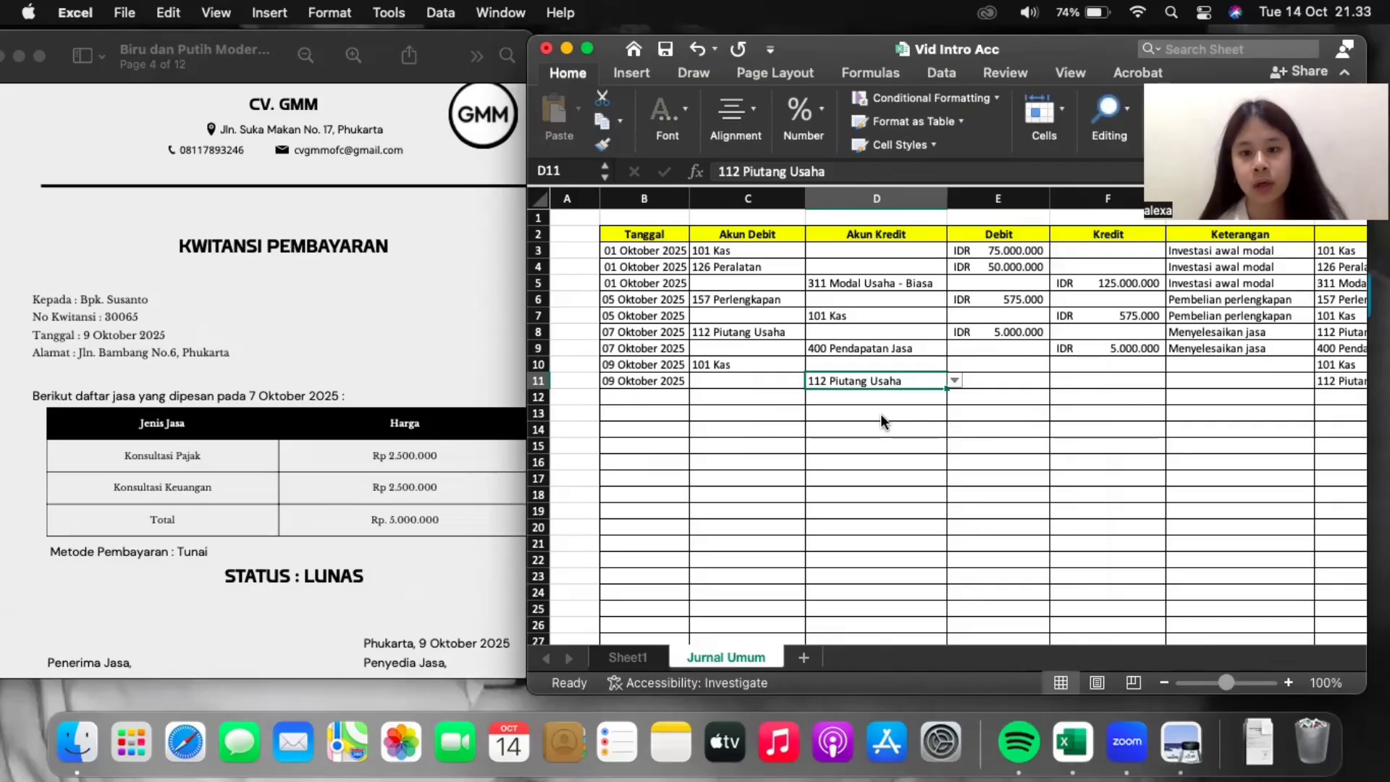
# Enter 5000000 as the Debit in E10 and as the Kredit in F11 for the cash payment receipt.
pyautogui.click(986, 358)
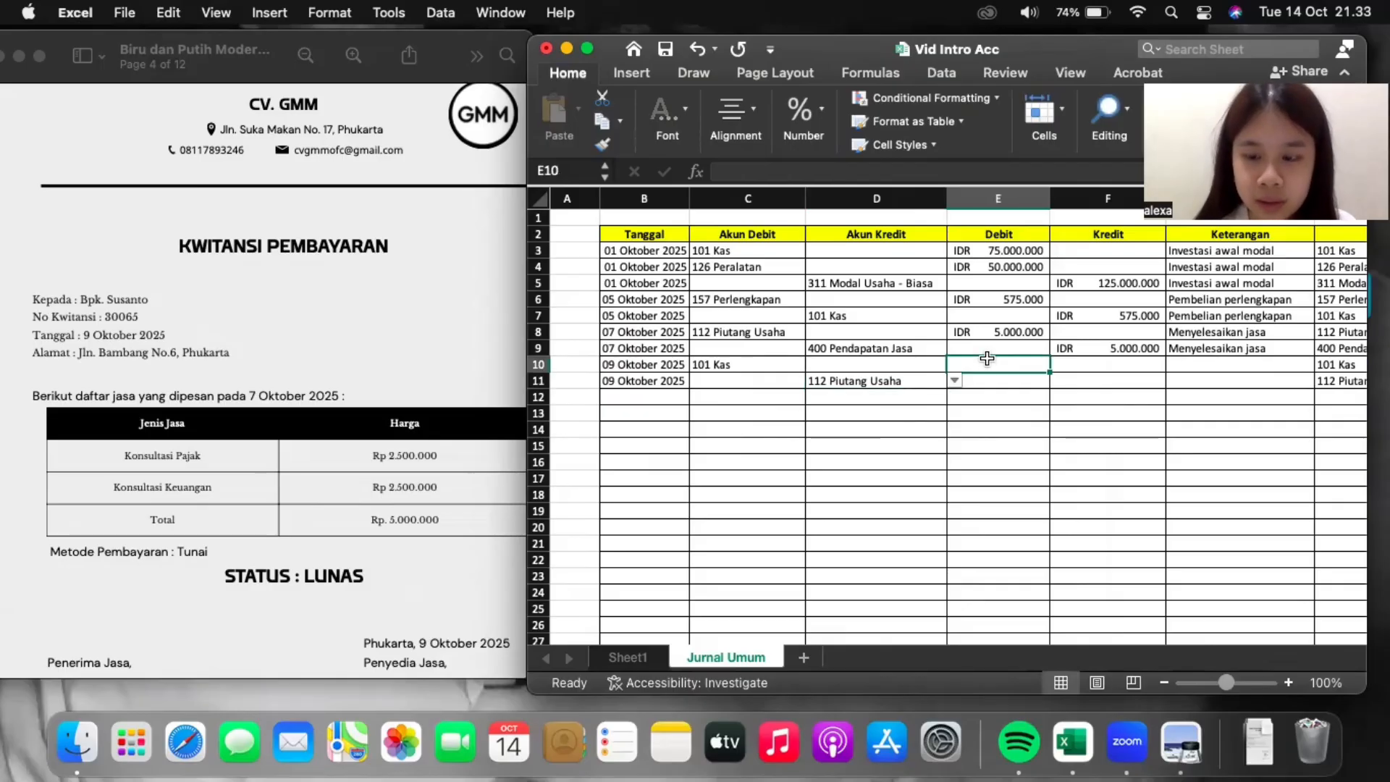
pyautogui.write('5.000.00')
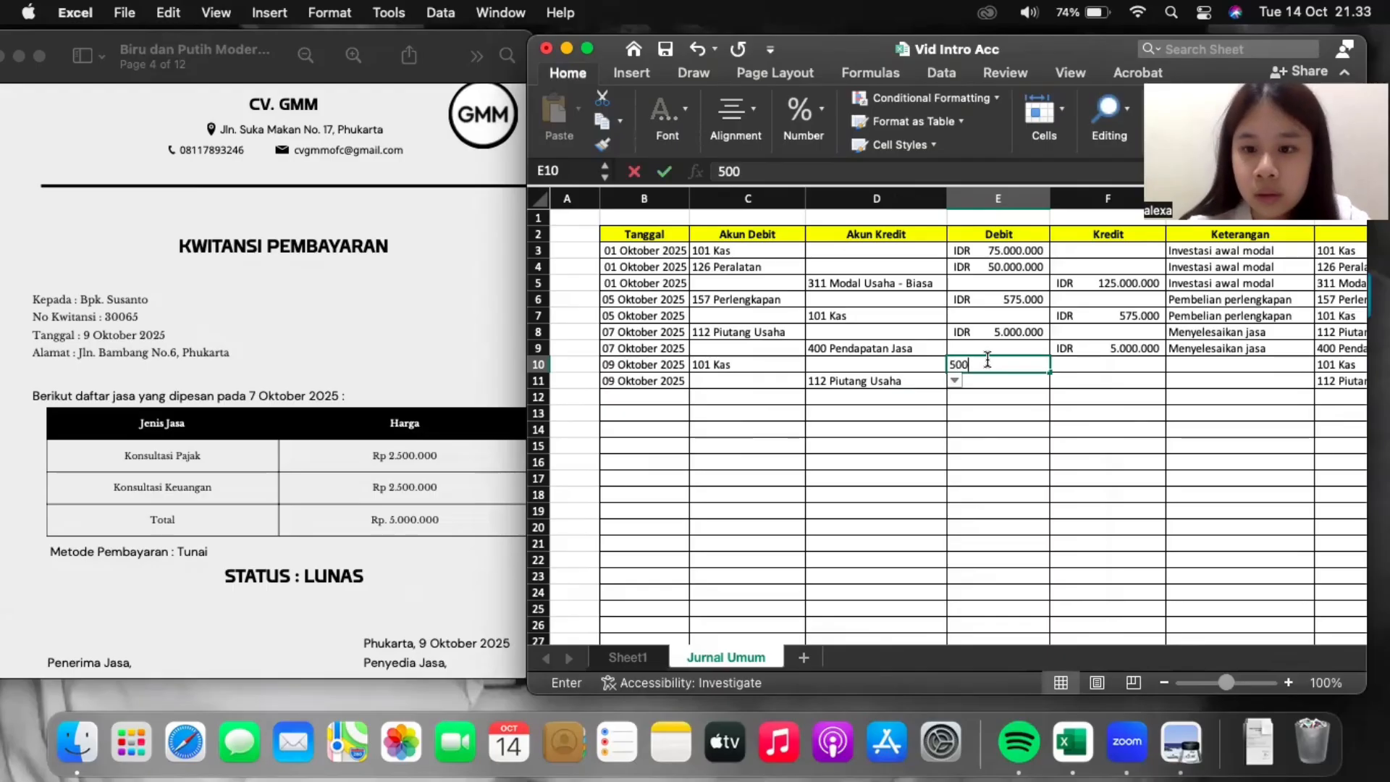
pyautogui.write('0000')
pyautogui.press('Return')
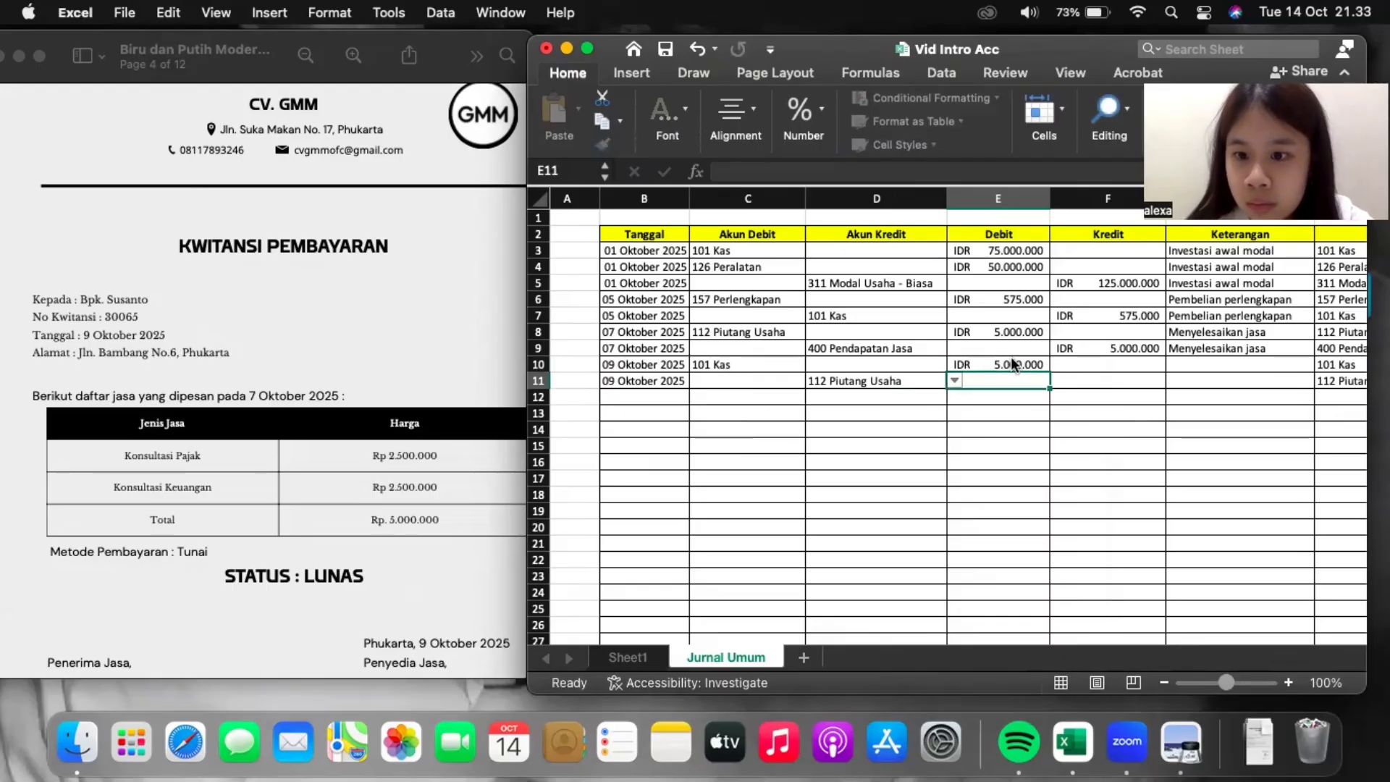
pyautogui.click(1091, 375)
pyautogui.write('5000000')
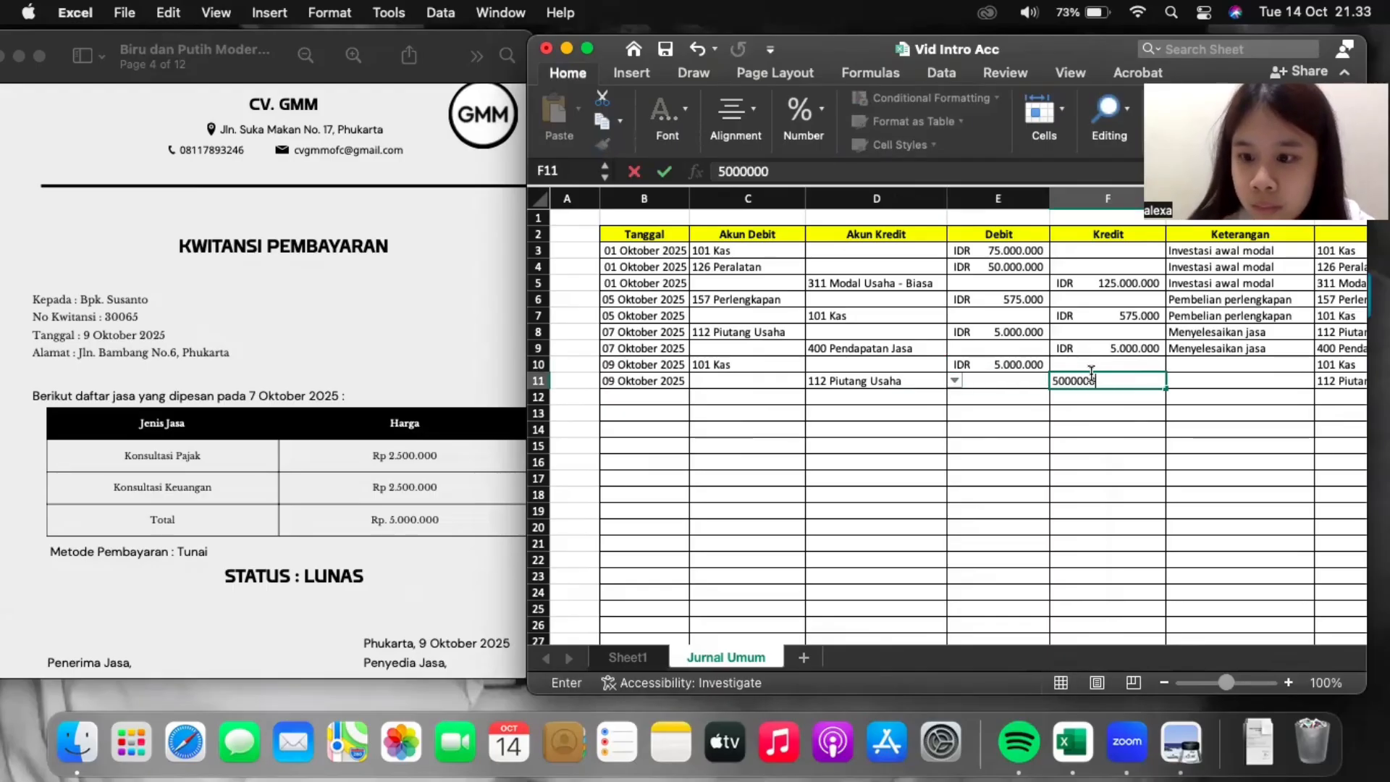
pyautogui.press('Return')
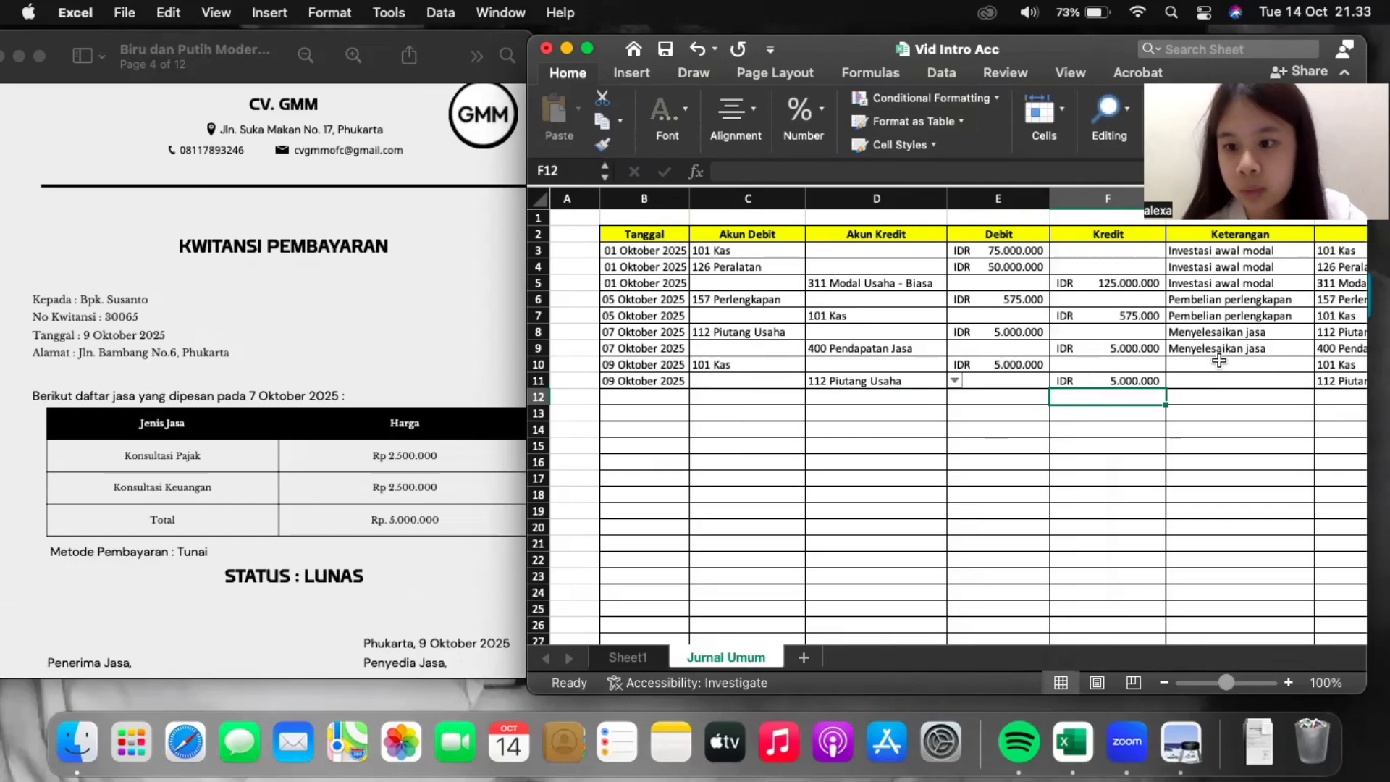
# Enter "Membayar piutang" as the Keterangan in G10 and copy it down to G11.
pyautogui.click(1219, 359)
pyautogui.write('Membayar')
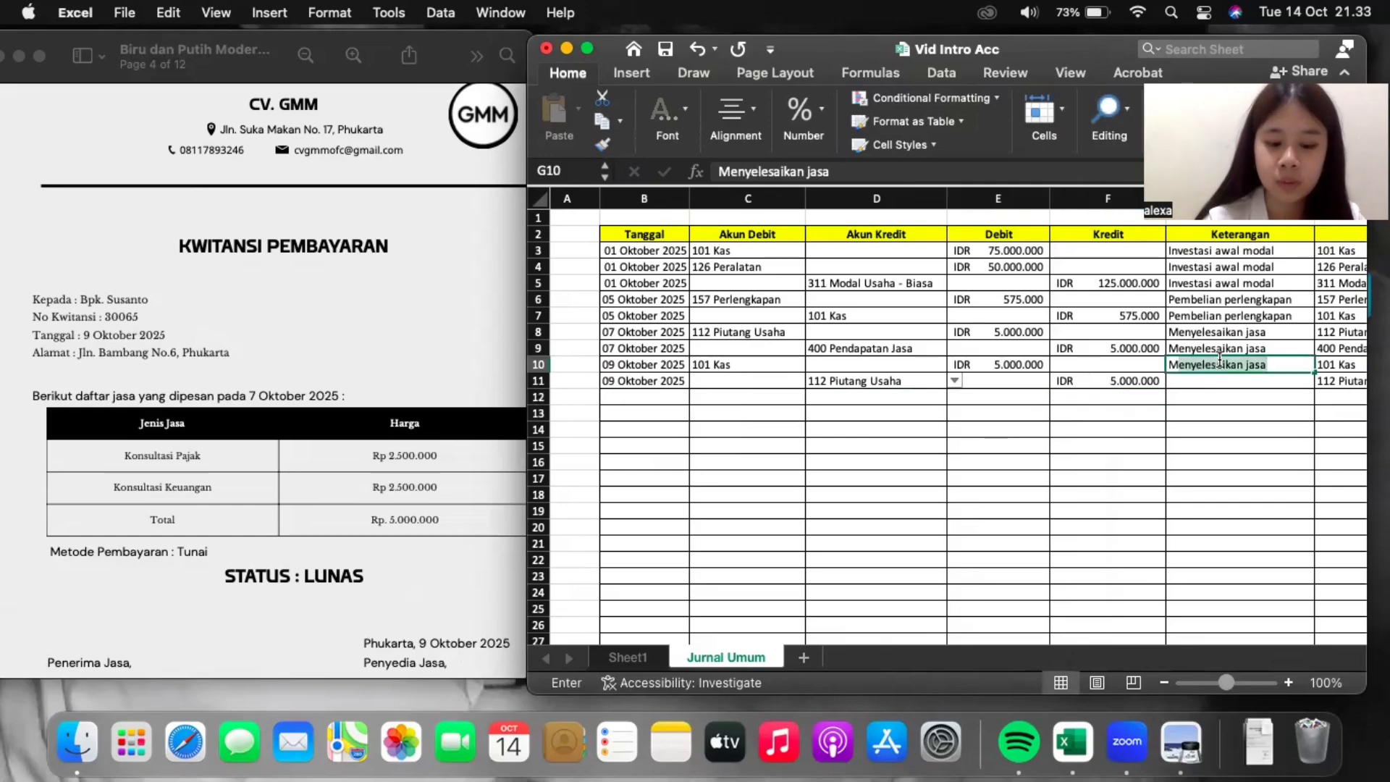
pyautogui.write(' piutang')
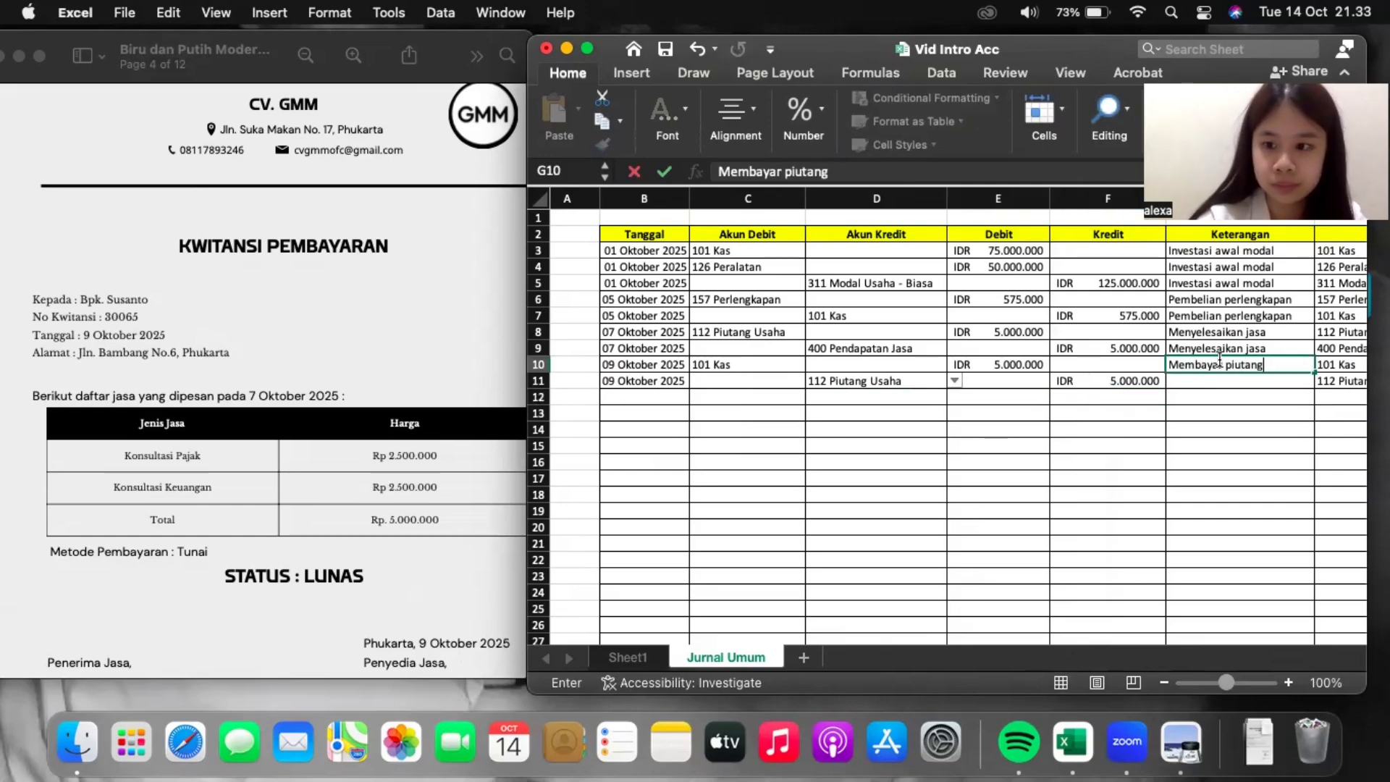
pyautogui.press('Return')
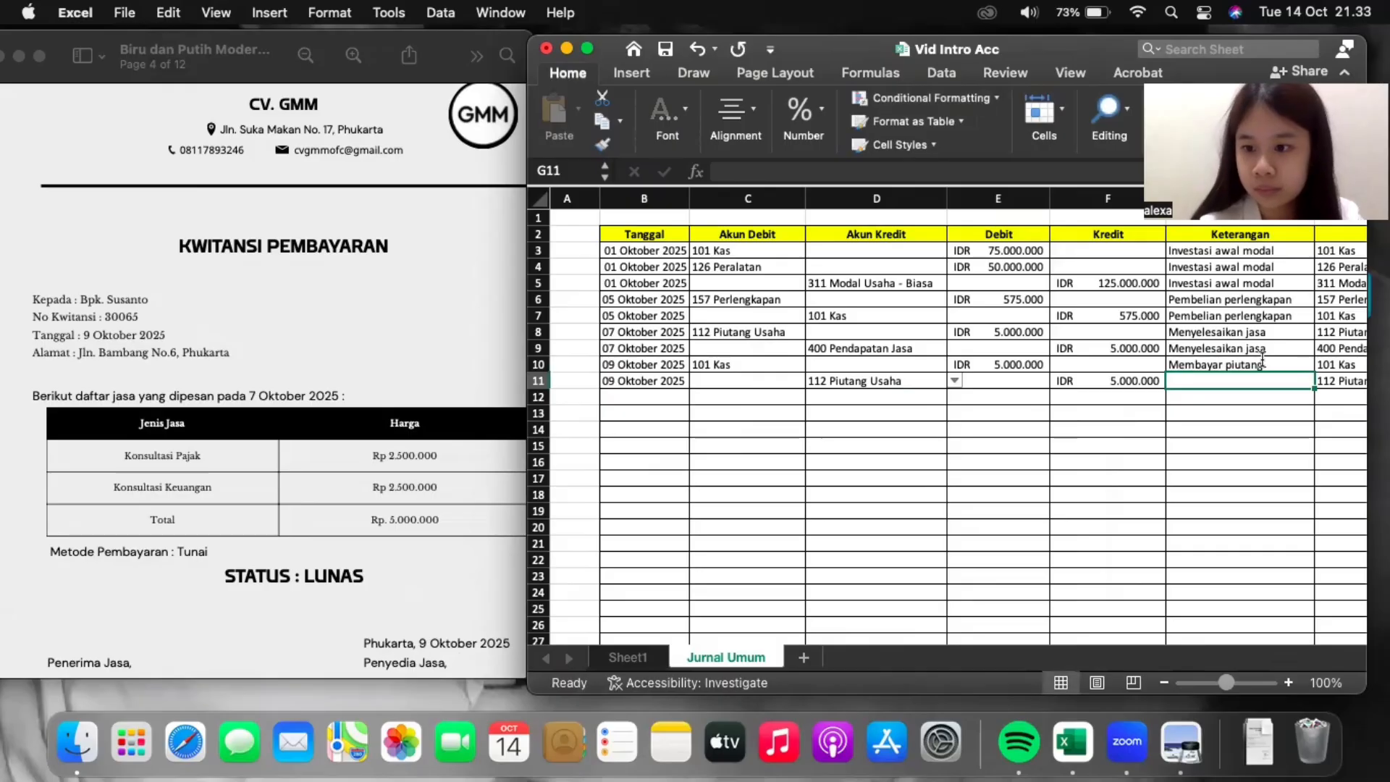
pyautogui.click(1218, 362)
pyautogui.moveTo(1313, 372); pyautogui.dragTo(1311, 385)
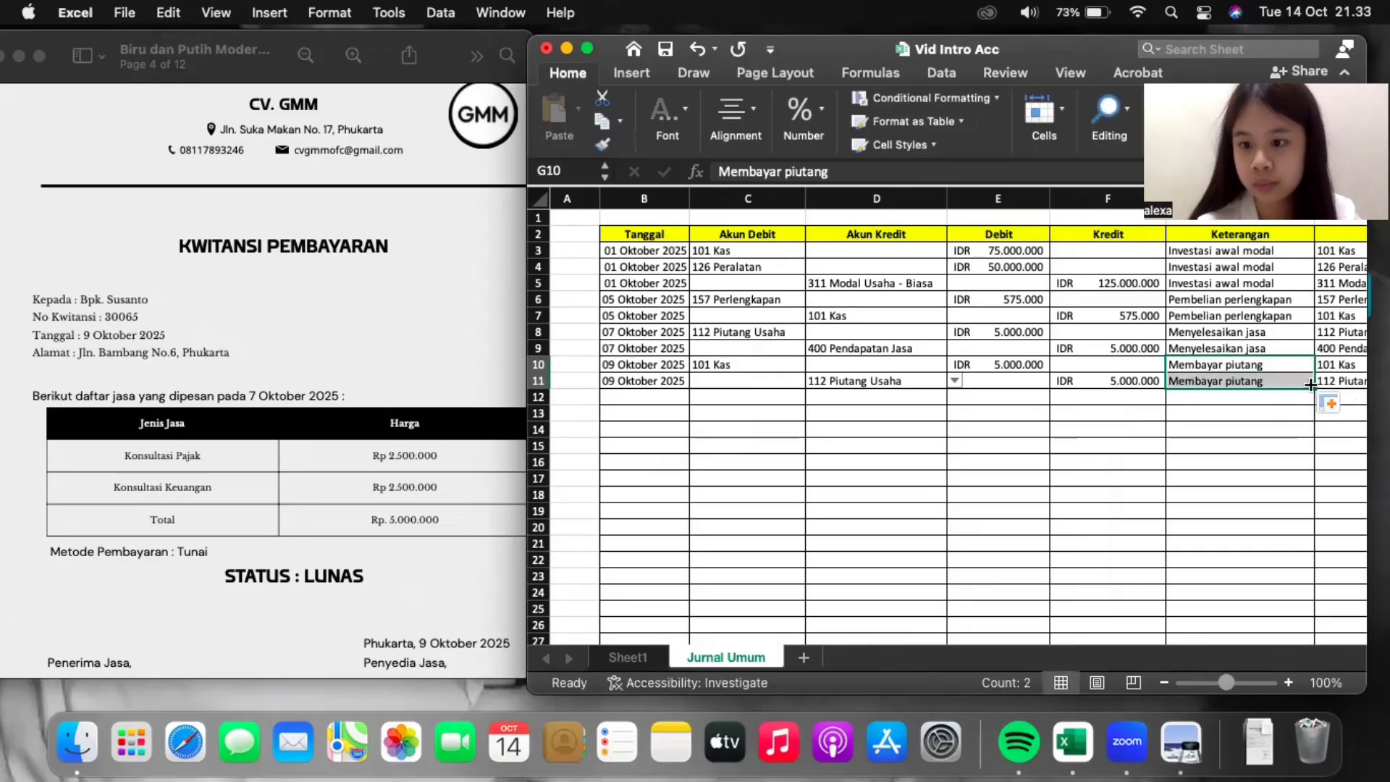
# Find the PT. FNC invoice on page 5 of the transaction documents and enter its date, 12 Oktober 2025, as the Tanggal in B12.
pyautogui.click(662, 397)
pyautogui.scroll(-10, 302, 467)
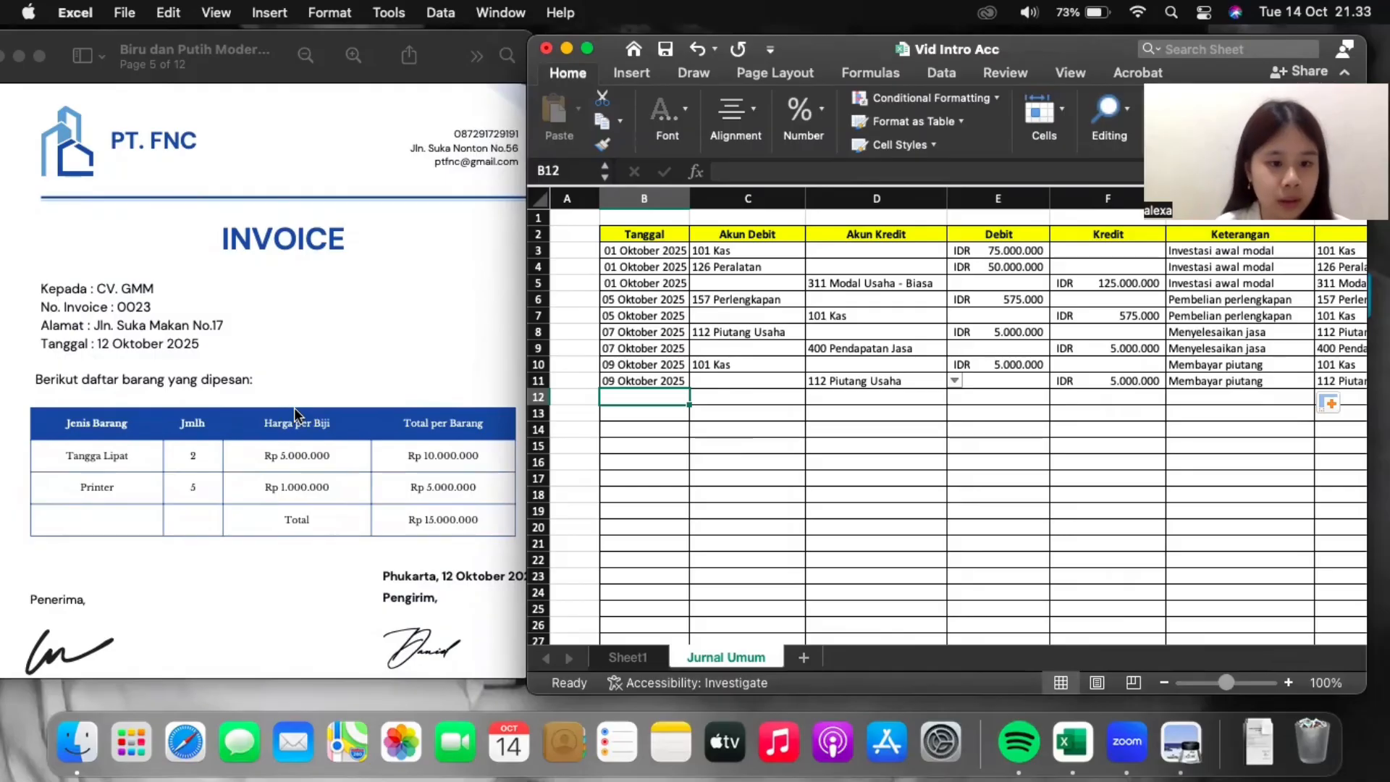
pyautogui.scroll(-4, 241, 491)
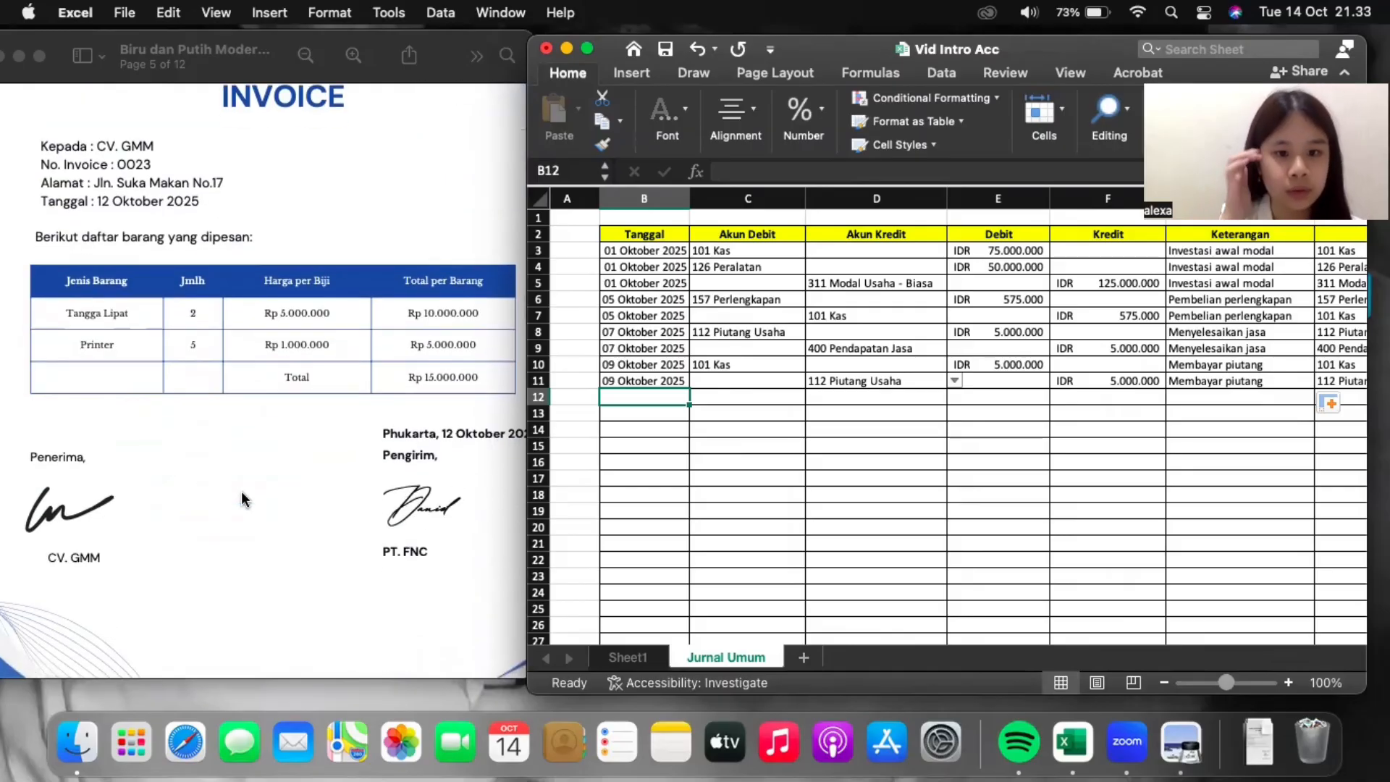
pyautogui.scroll(3, 242, 494)
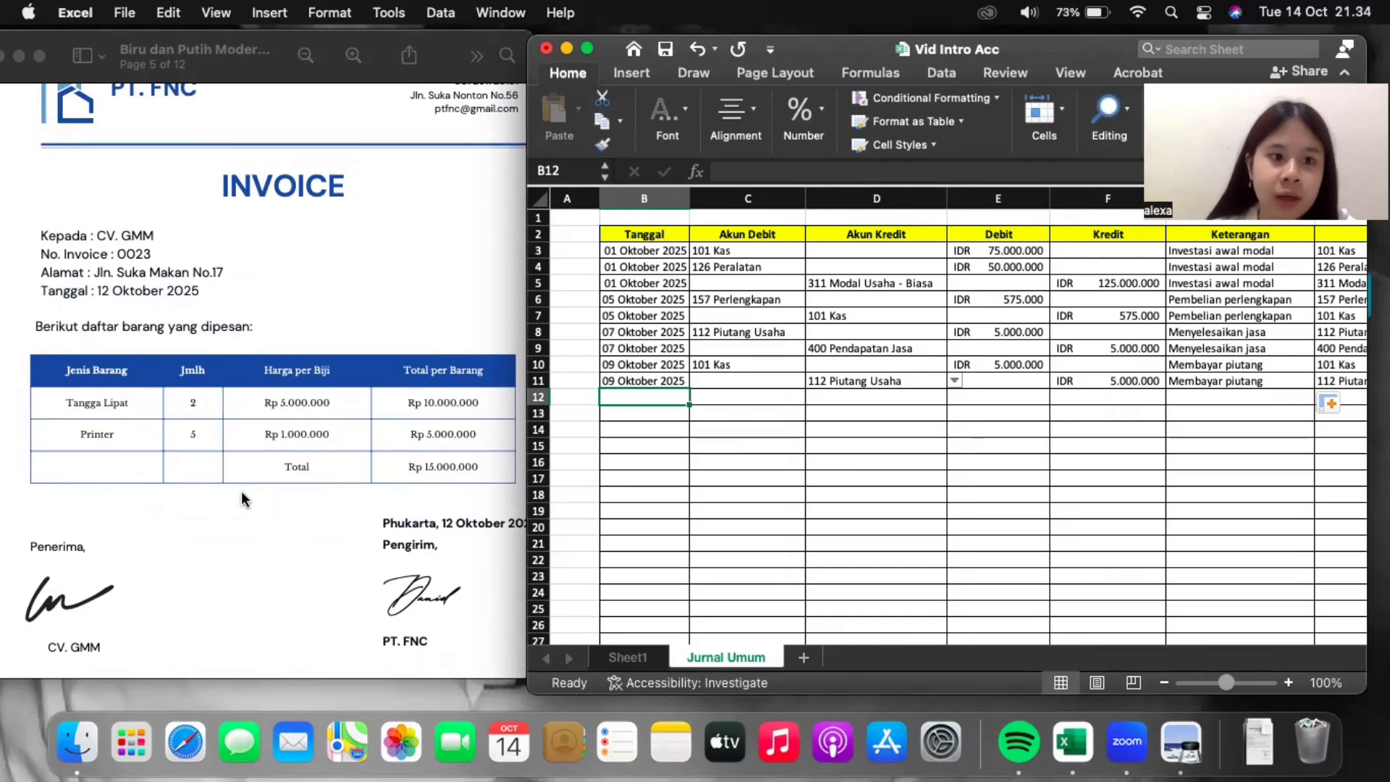
pyautogui.scroll(3, 241, 491)
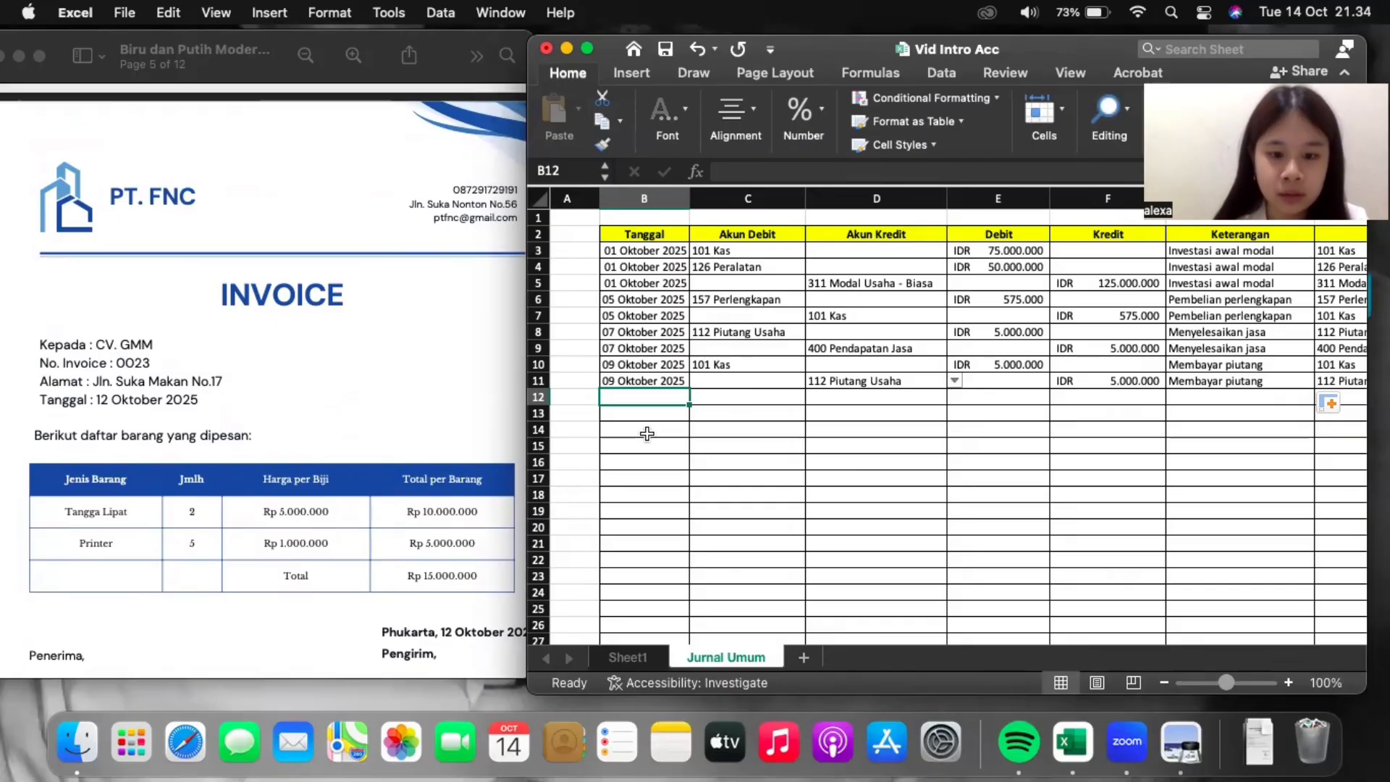
pyautogui.write('12 o')
pyautogui.press('BackSpace')
pyautogui.write('O')
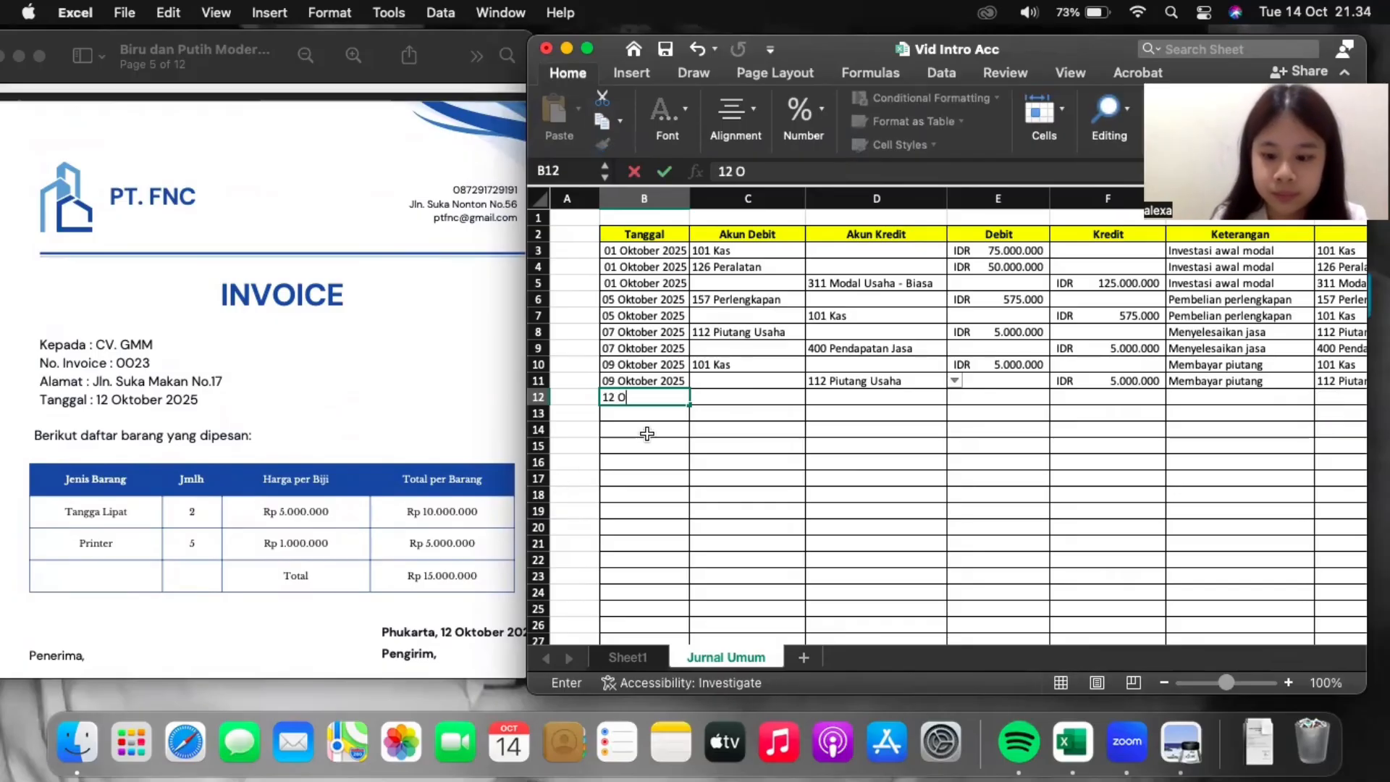
pyautogui.write('ktober 2025')
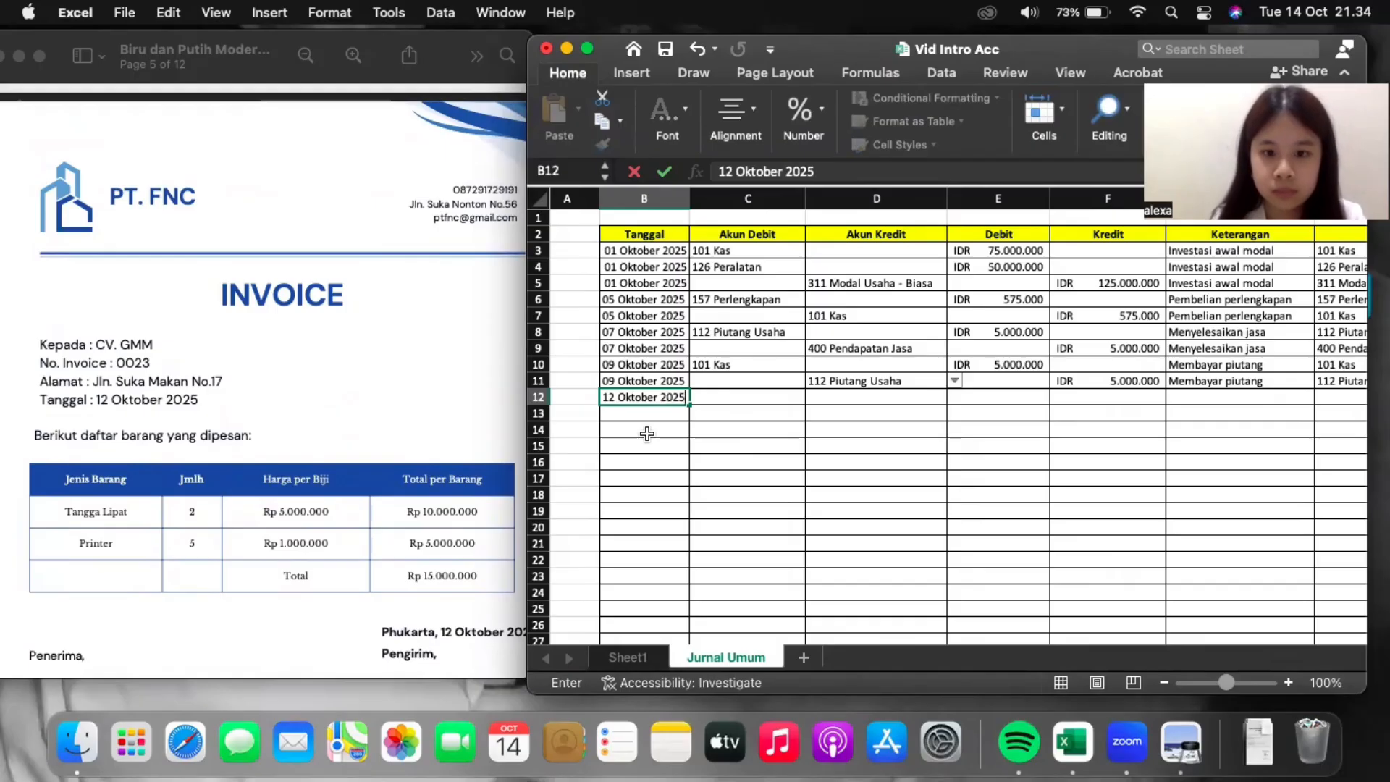
pyautogui.press('Return')
# Enter 12 Oktober 2025 as the Tanggal in B13 for the PT. FNC invoice's second journal line.
pyautogui.write('12 ')
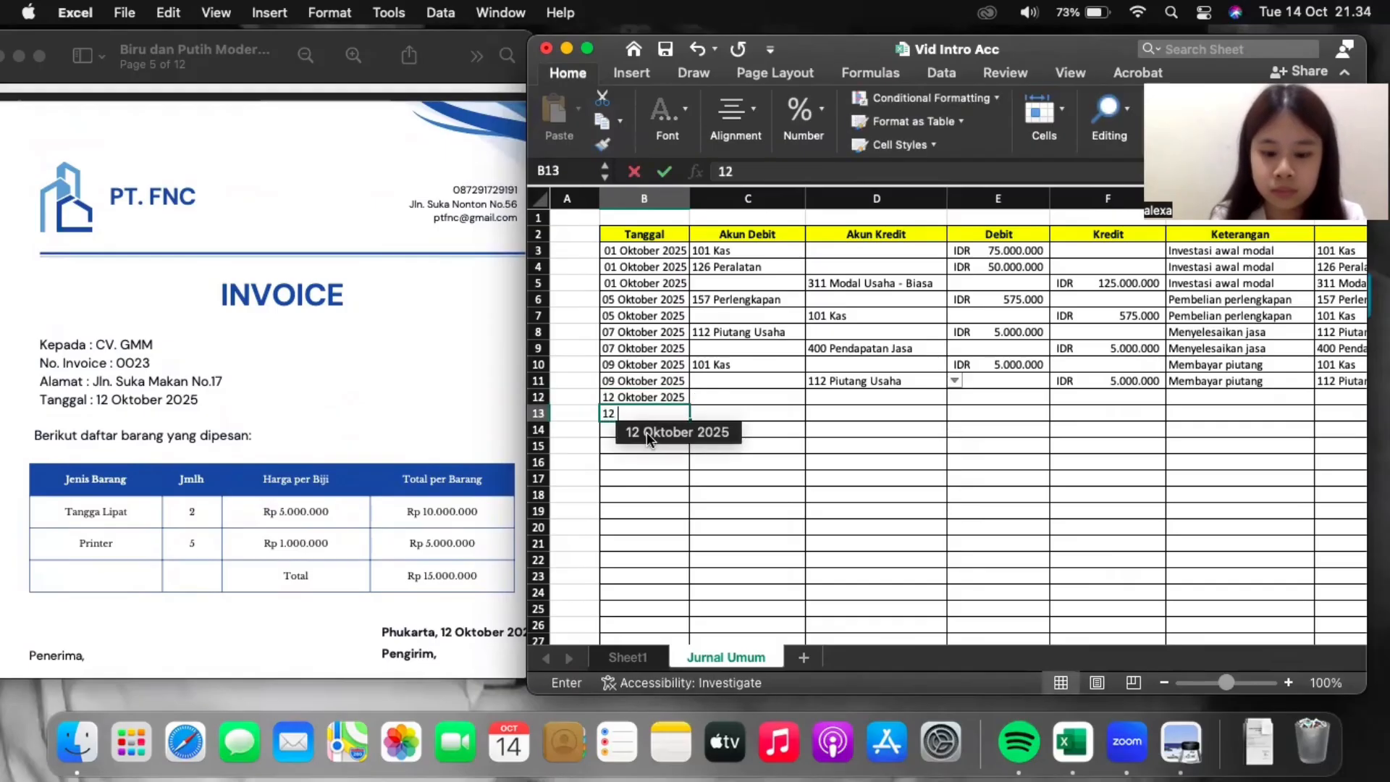
pyautogui.write('Oktober ')
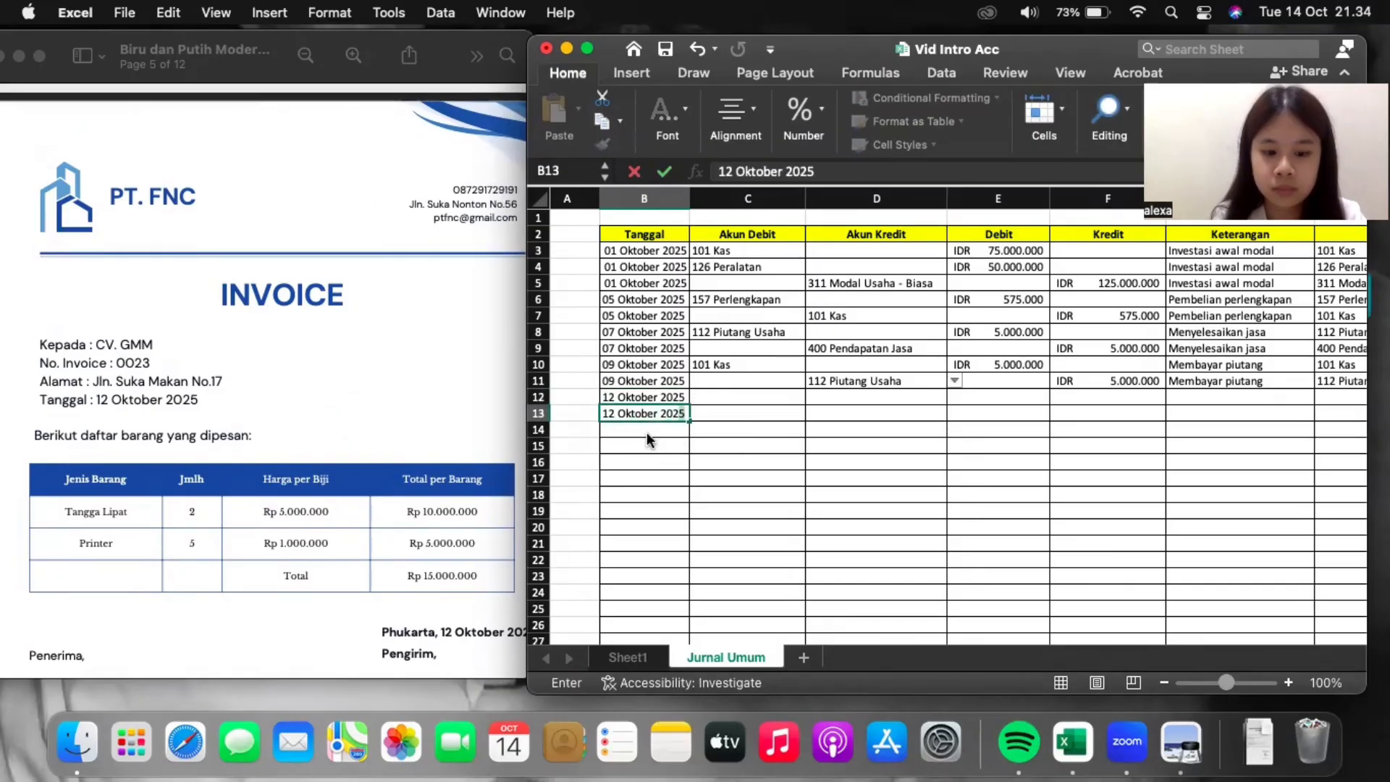
pyautogui.write('2025')
pyautogui.press('Return')
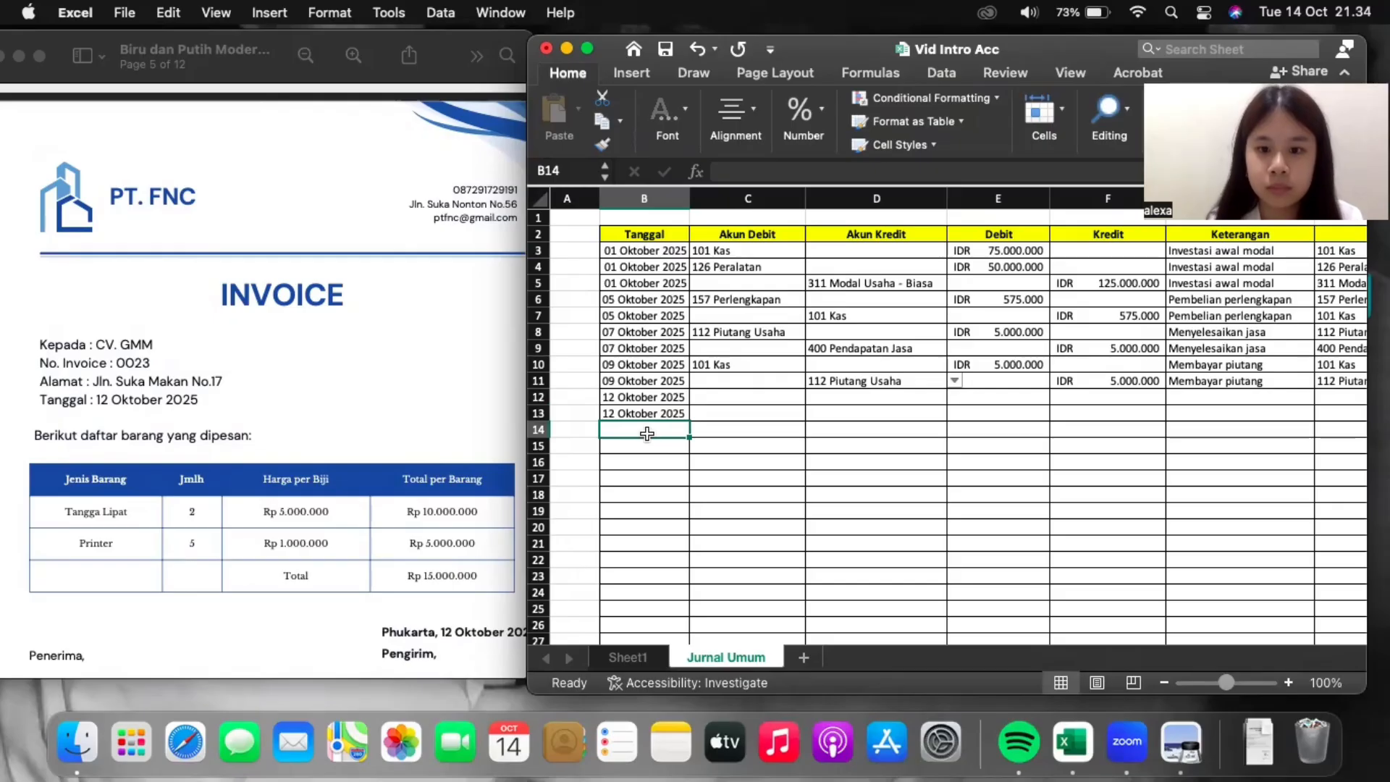
# Choose 126 Peralatan as the Akun Debit in C12 and 201 Utang Usaha as the Akun Kredit in D13.
pyautogui.click(739, 397)
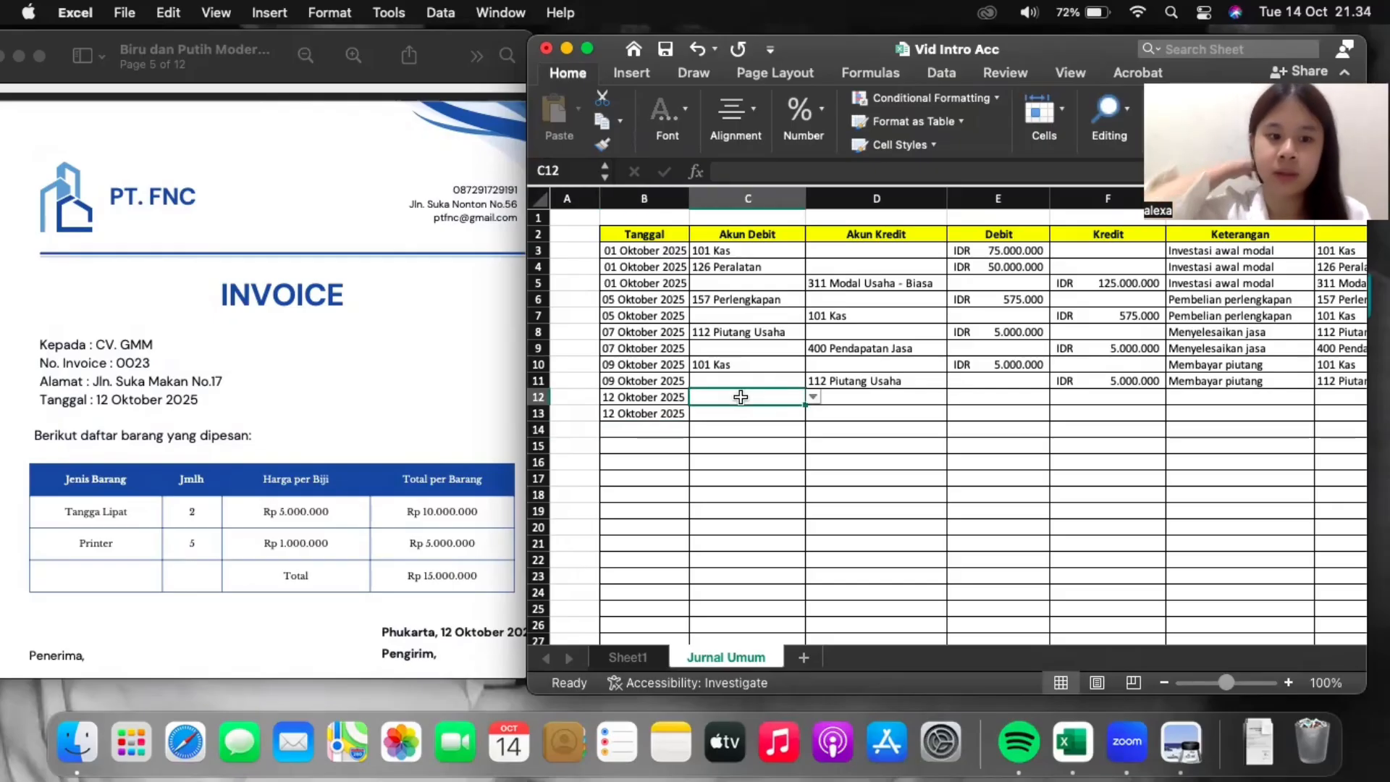
pyautogui.click(812, 398)
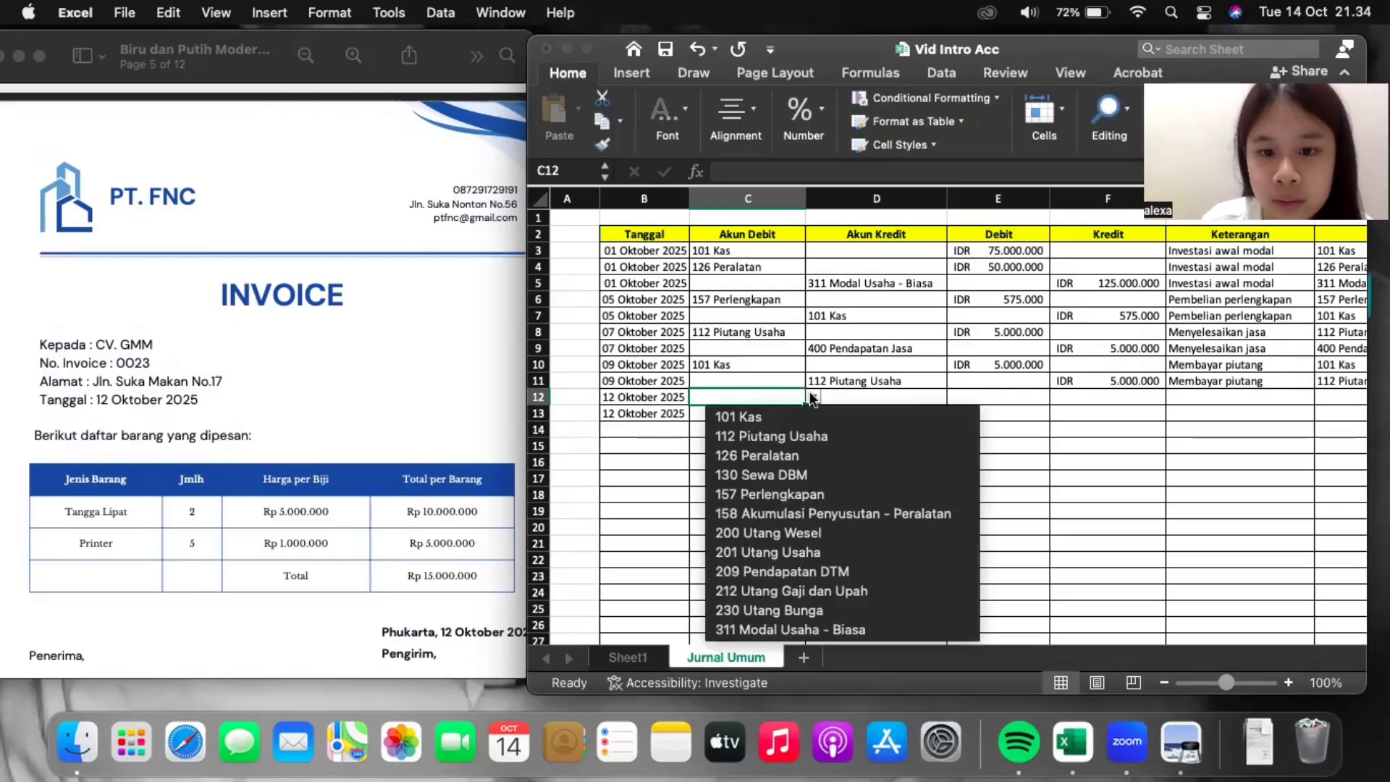
pyautogui.click(160, 550)
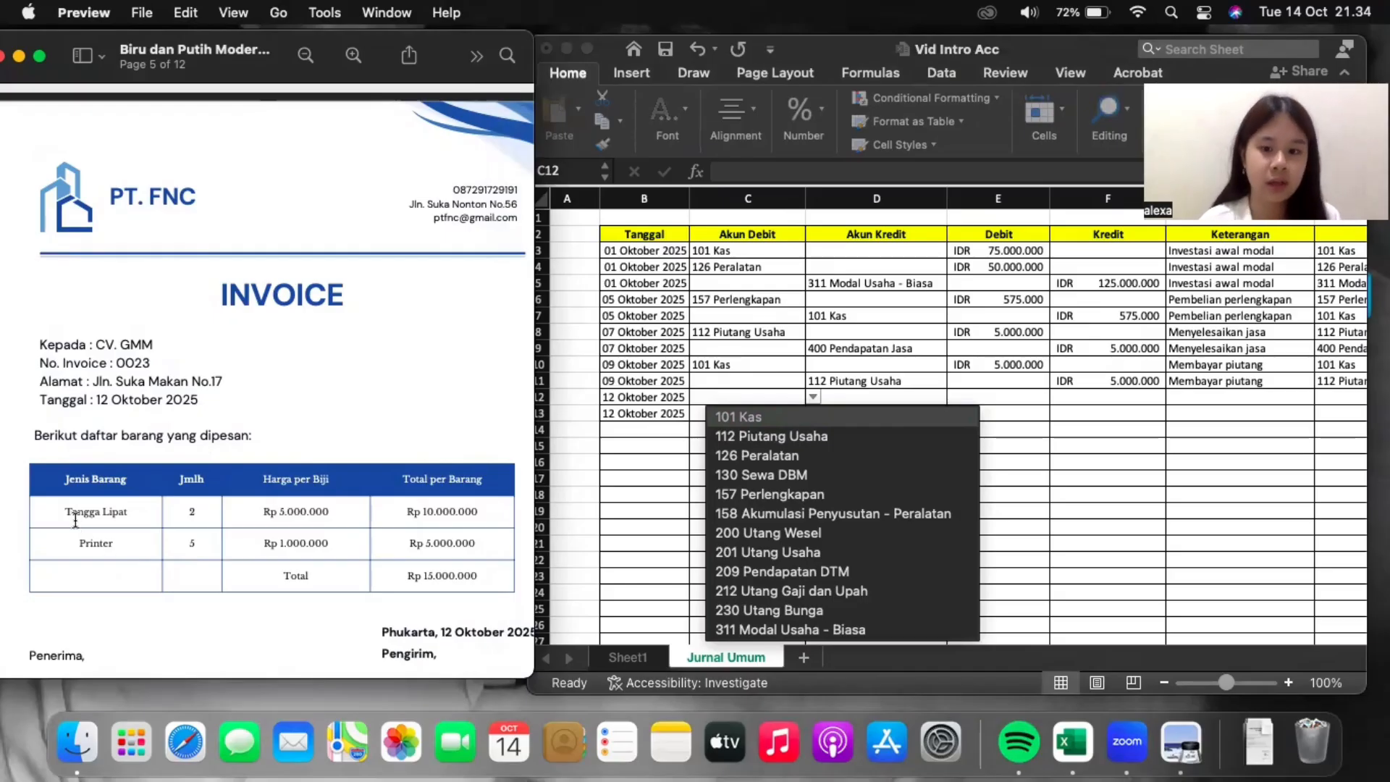
pyautogui.click(737, 454)
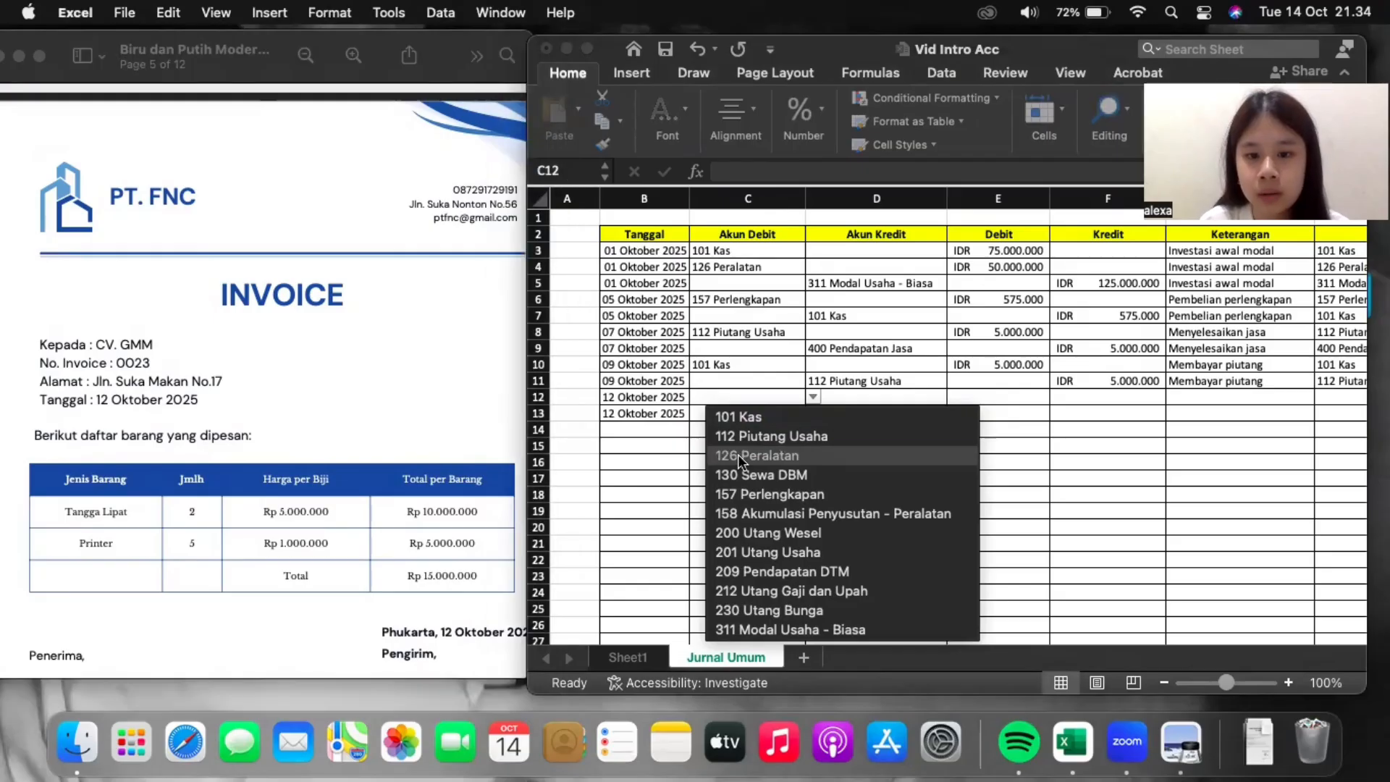
pyautogui.click(737, 454)
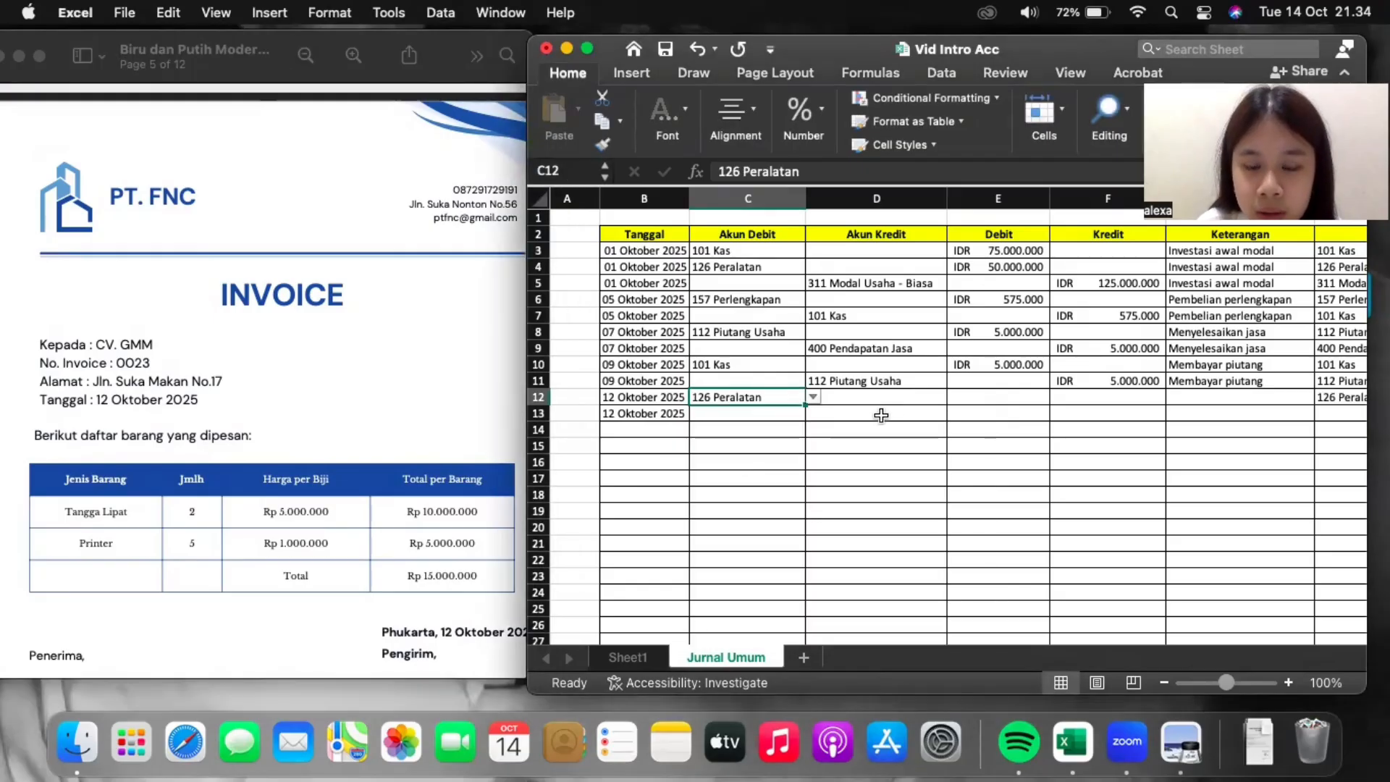
pyautogui.click(880, 414)
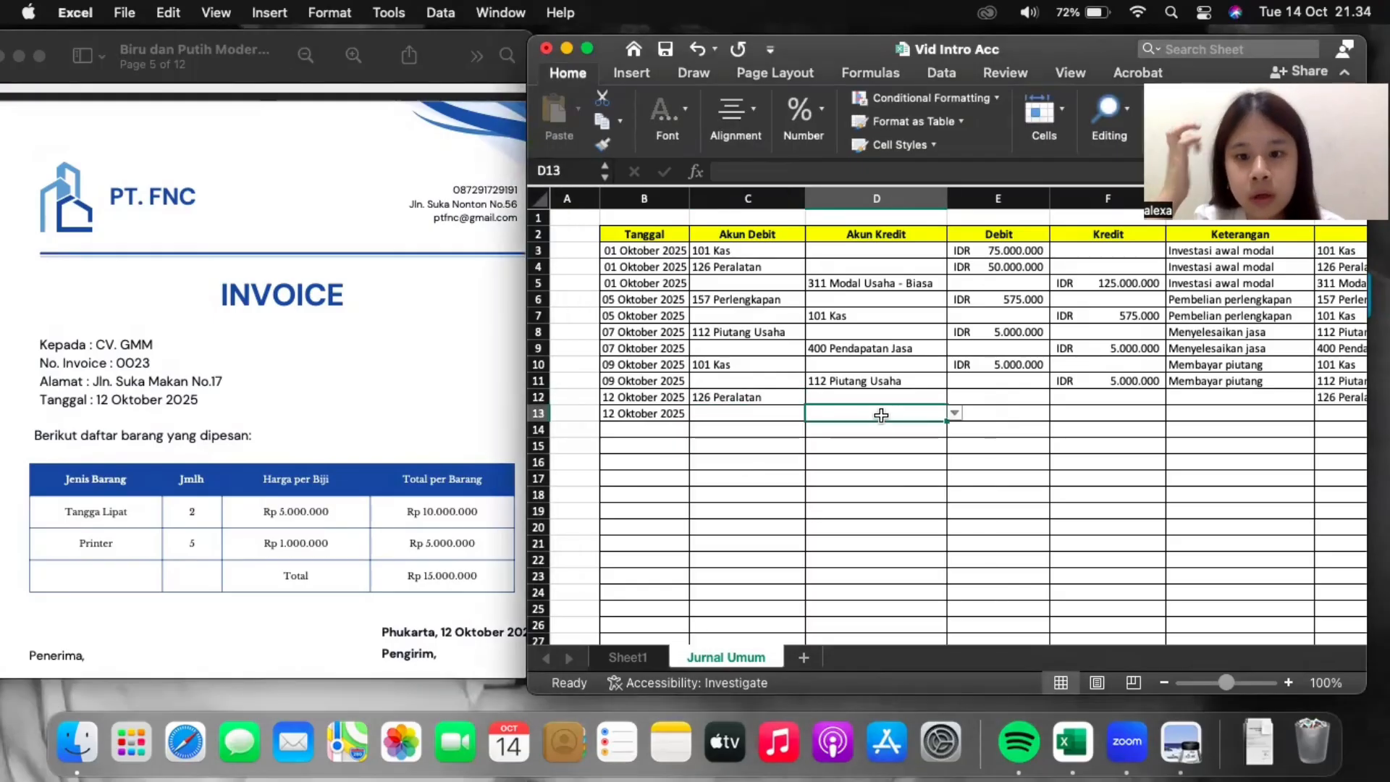
pyautogui.click(955, 413)
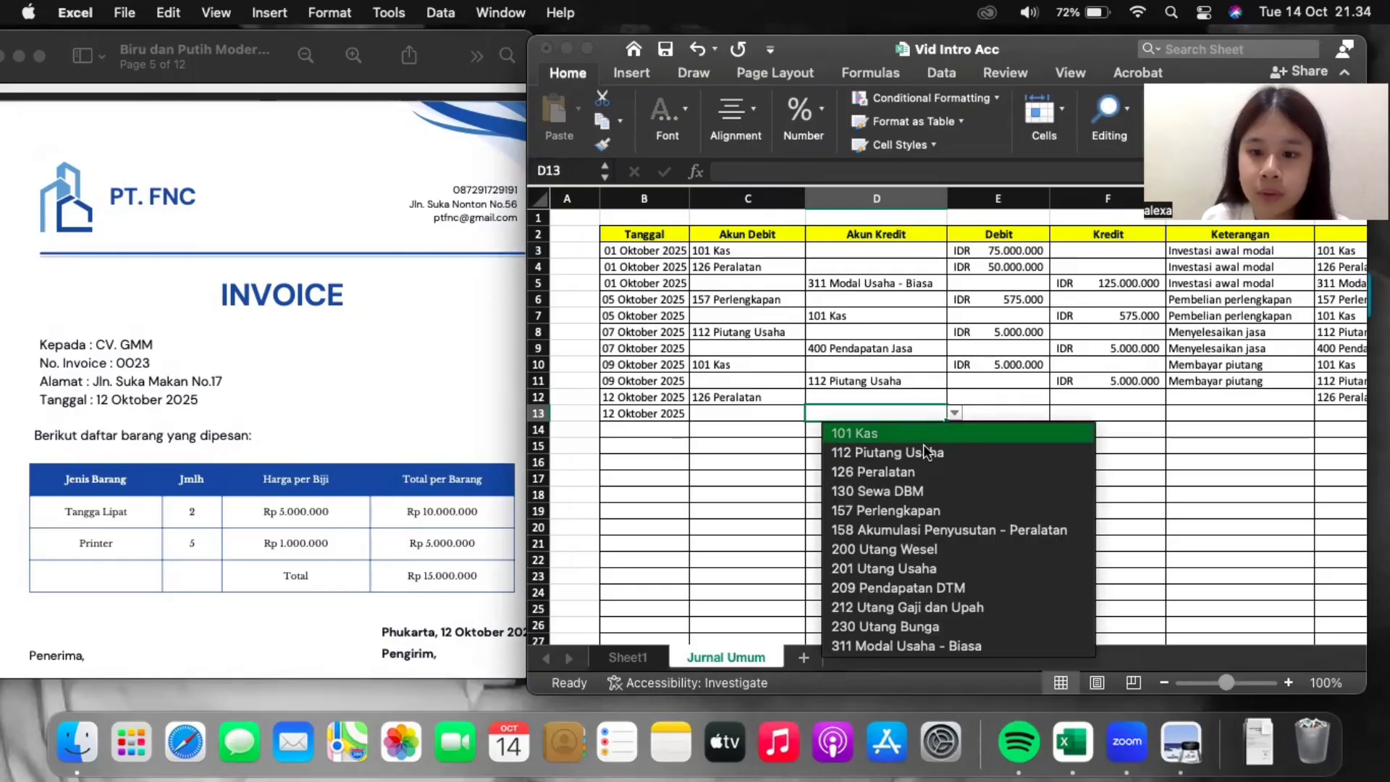
pyautogui.click(884, 568)
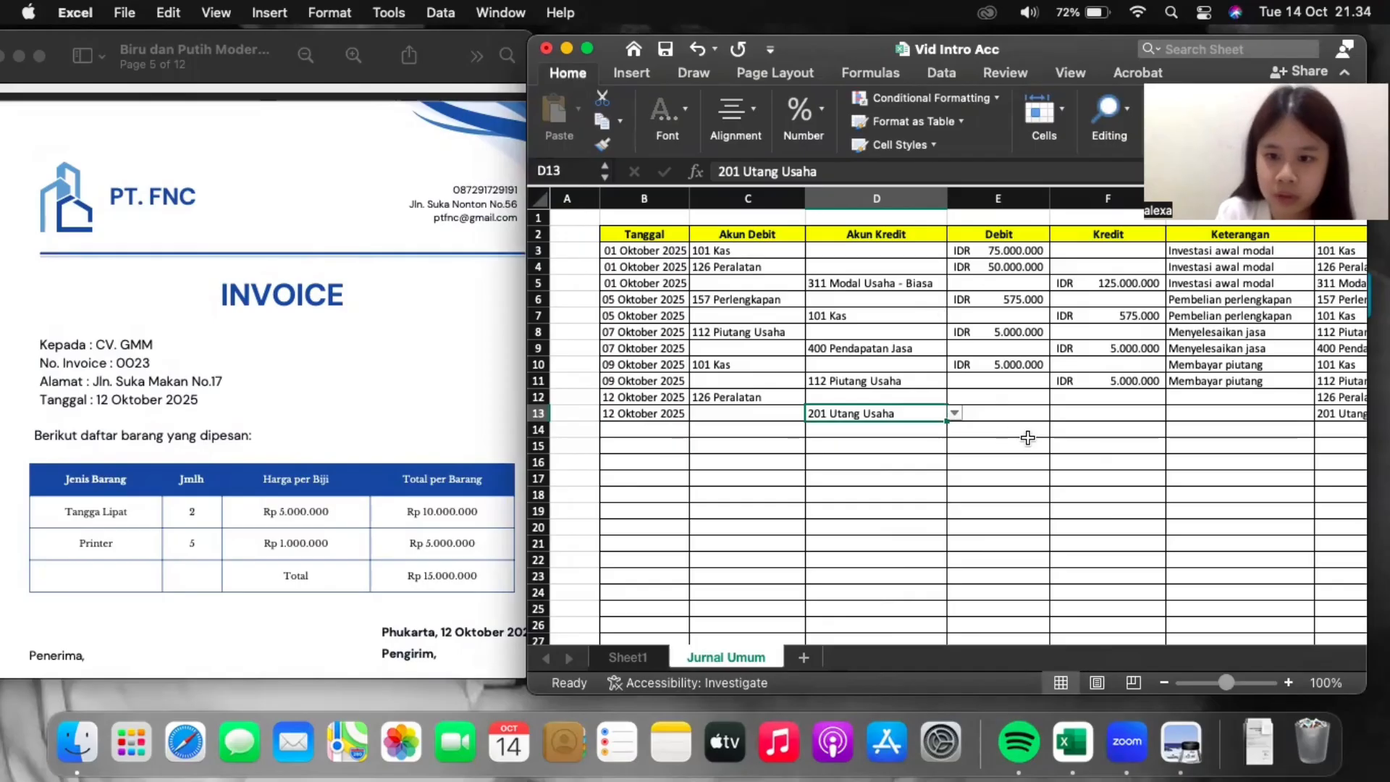
# Enter 15000000 as the Debit in E12 and as the Kredit in F13 for the equipment purchase.
pyautogui.click(1006, 397)
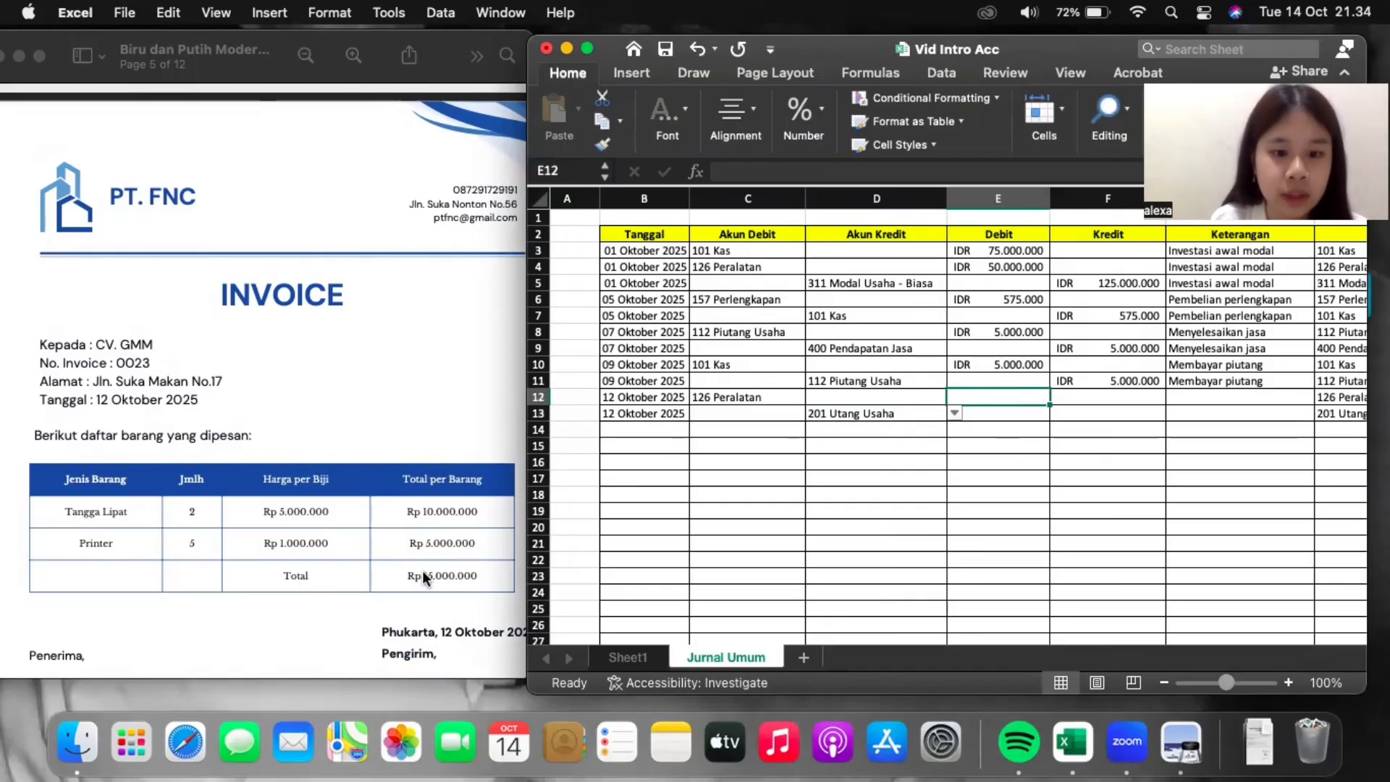
pyautogui.write('15')
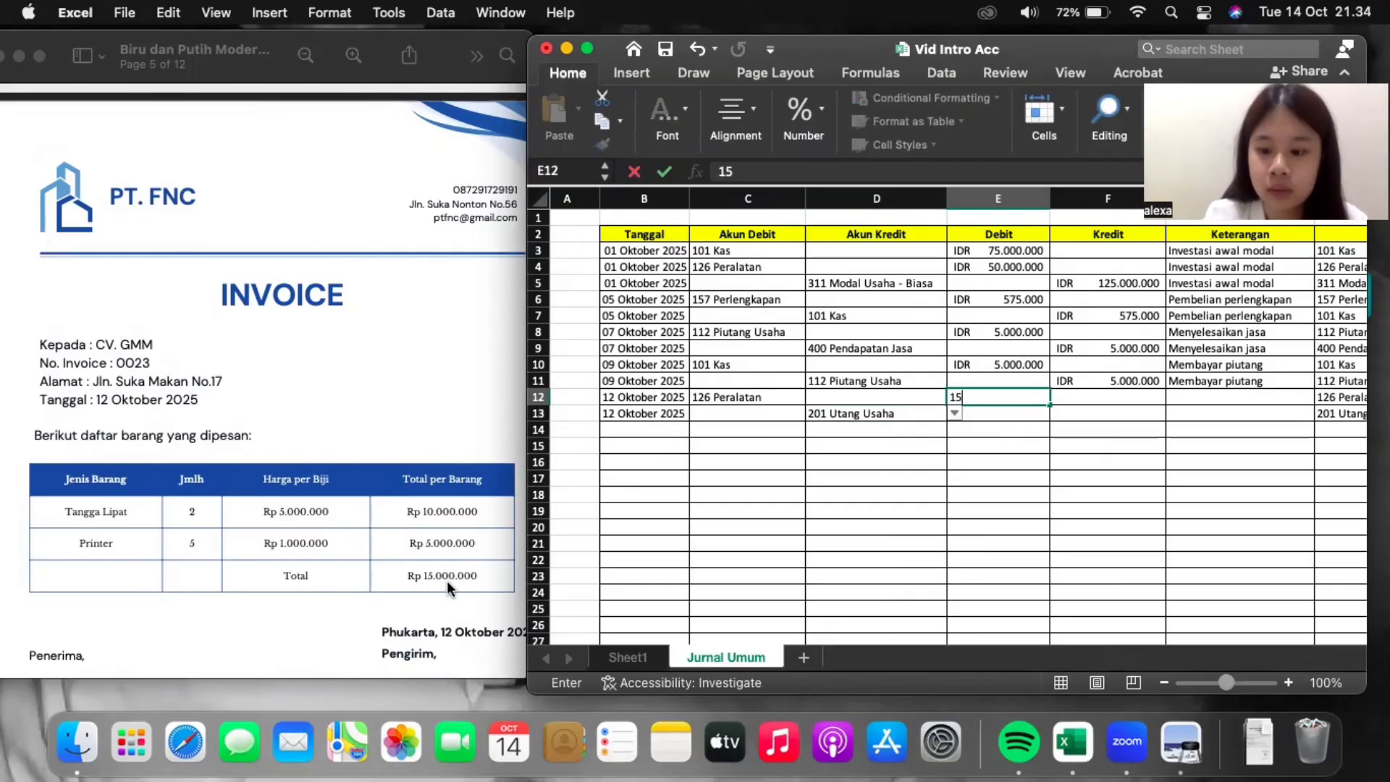
pyautogui.write('.000.000000')
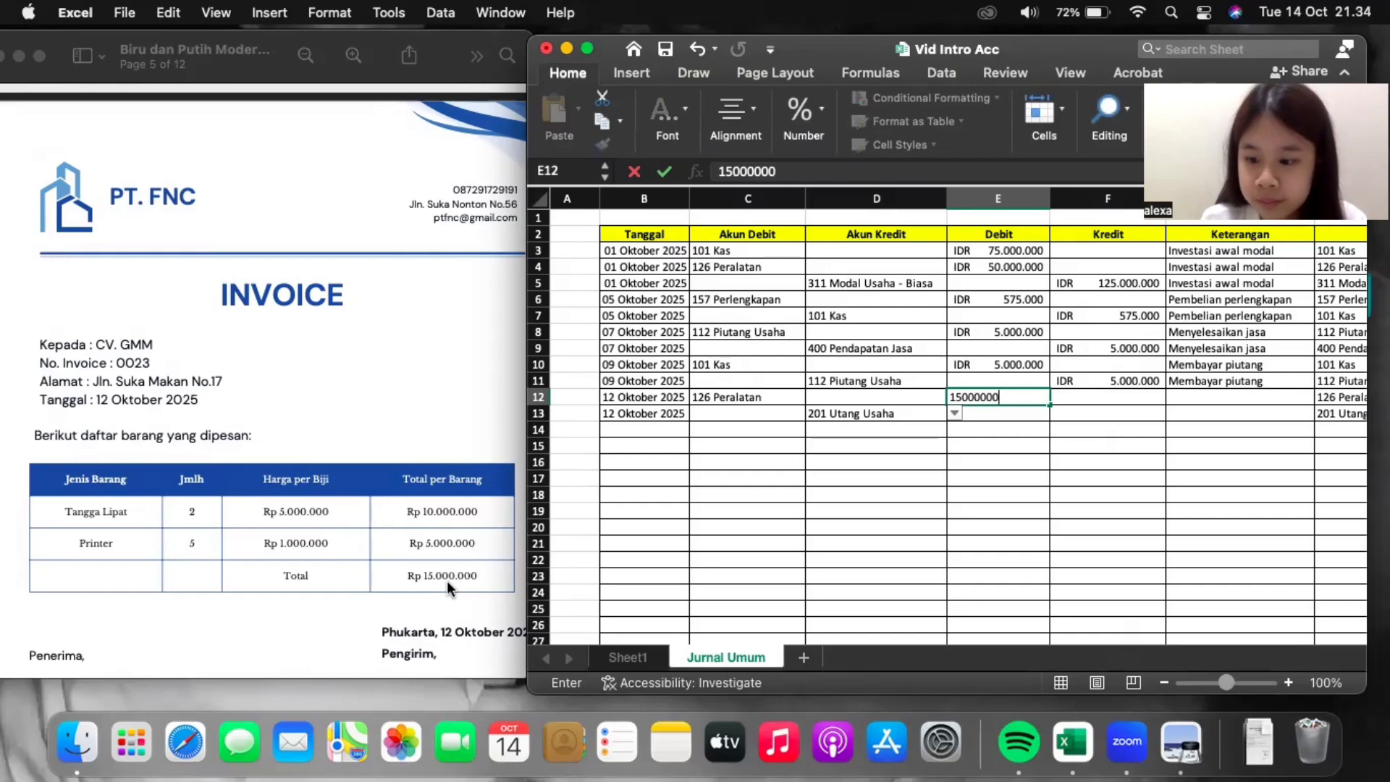
pyautogui.press('Return')
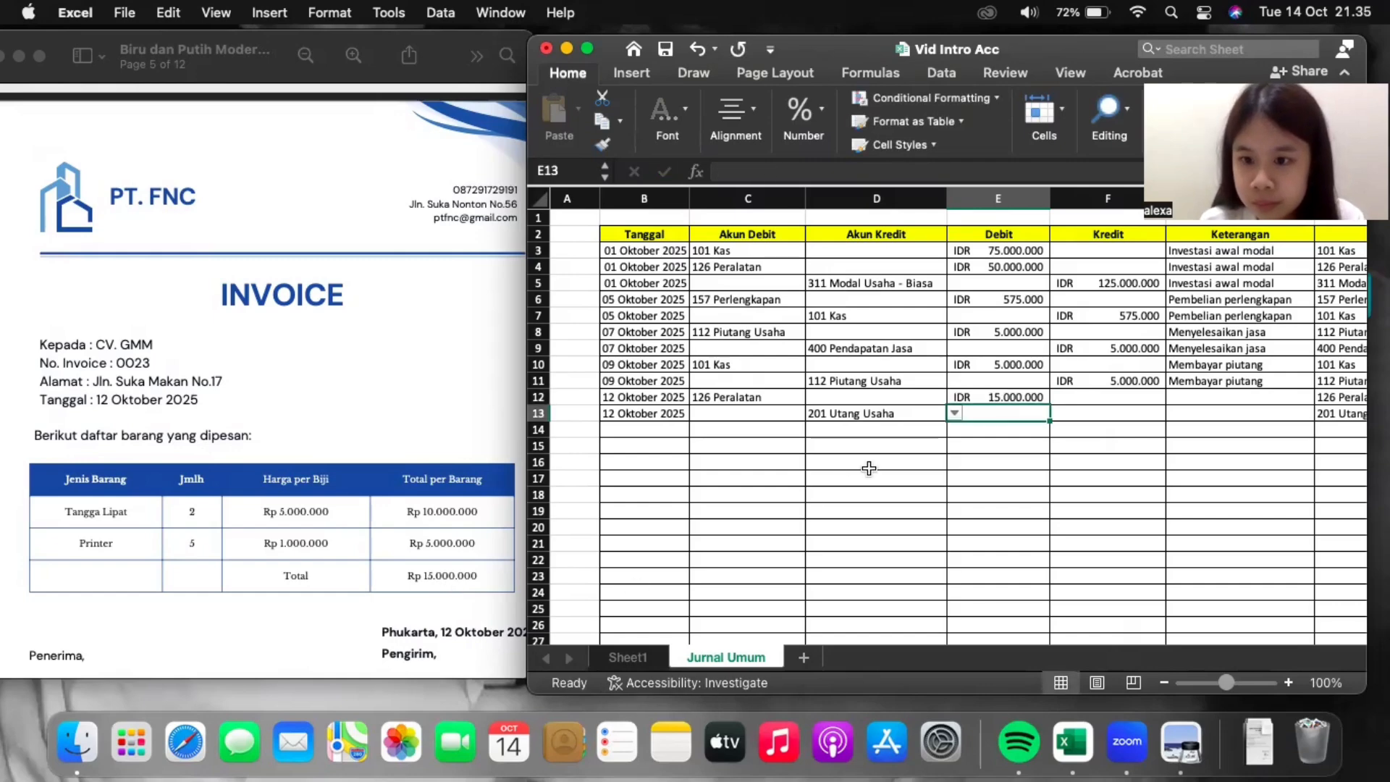
pyautogui.click(1108, 413)
pyautogui.write('15000')
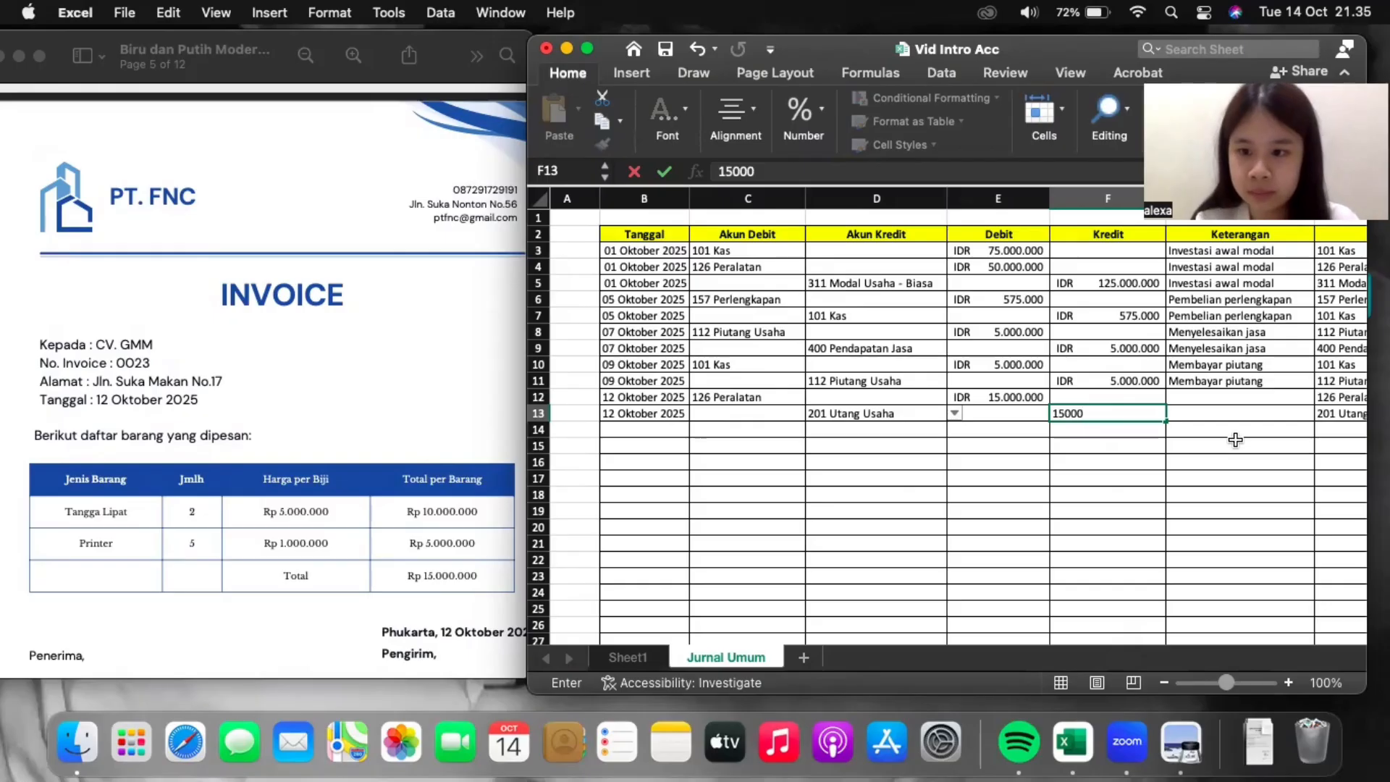
pyautogui.write('000')
pyautogui.press('Return')
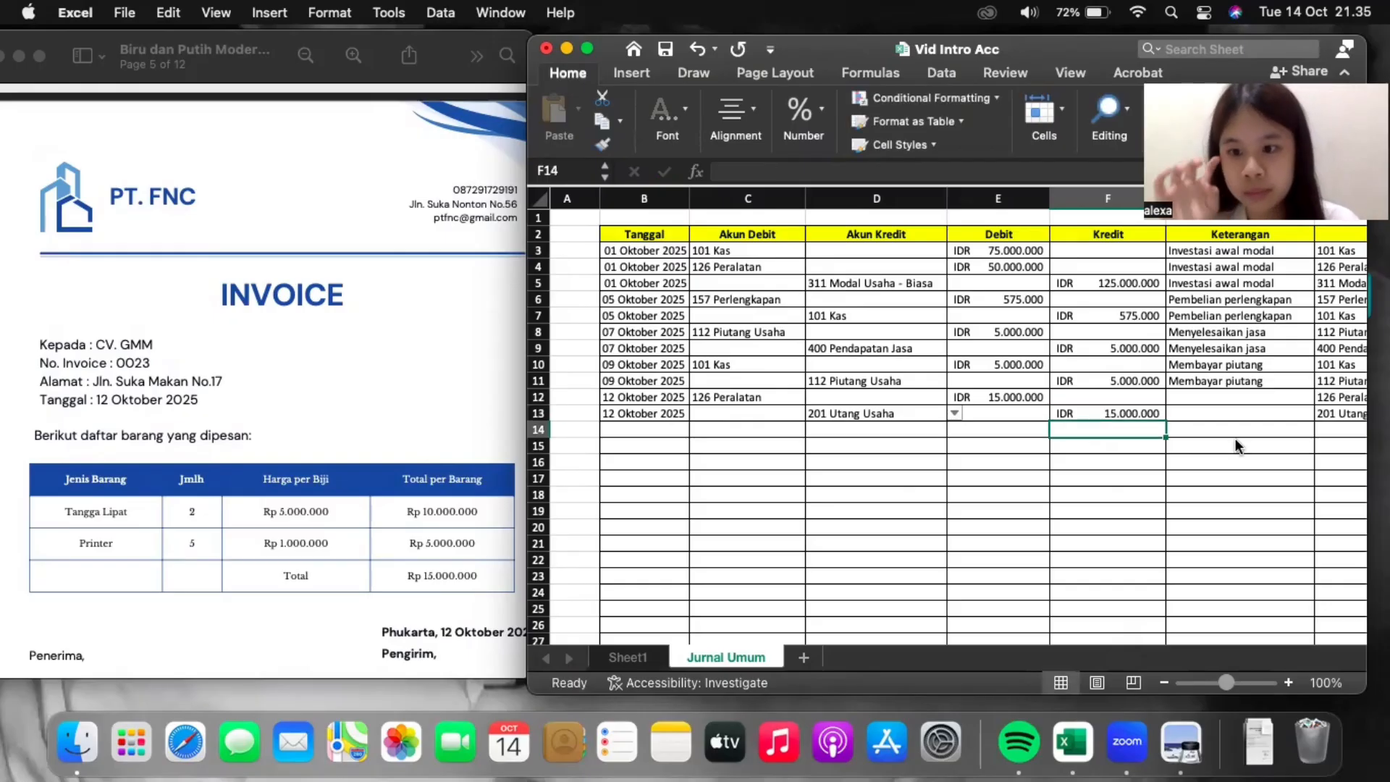
# Enter "Membeli peralatan" as the Keterangan in G12 and copy it down to G13.
pyautogui.click(1211, 395)
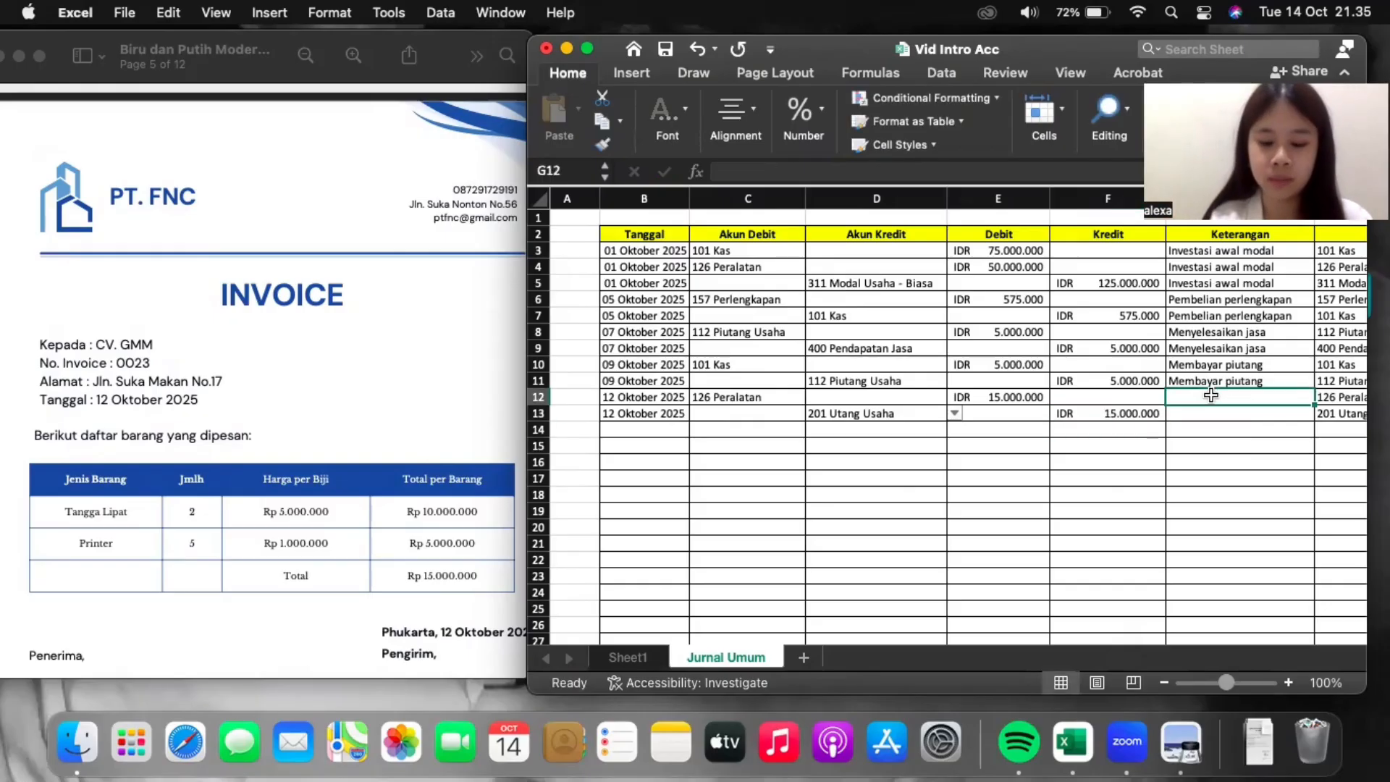
pyautogui.write('Membeli')
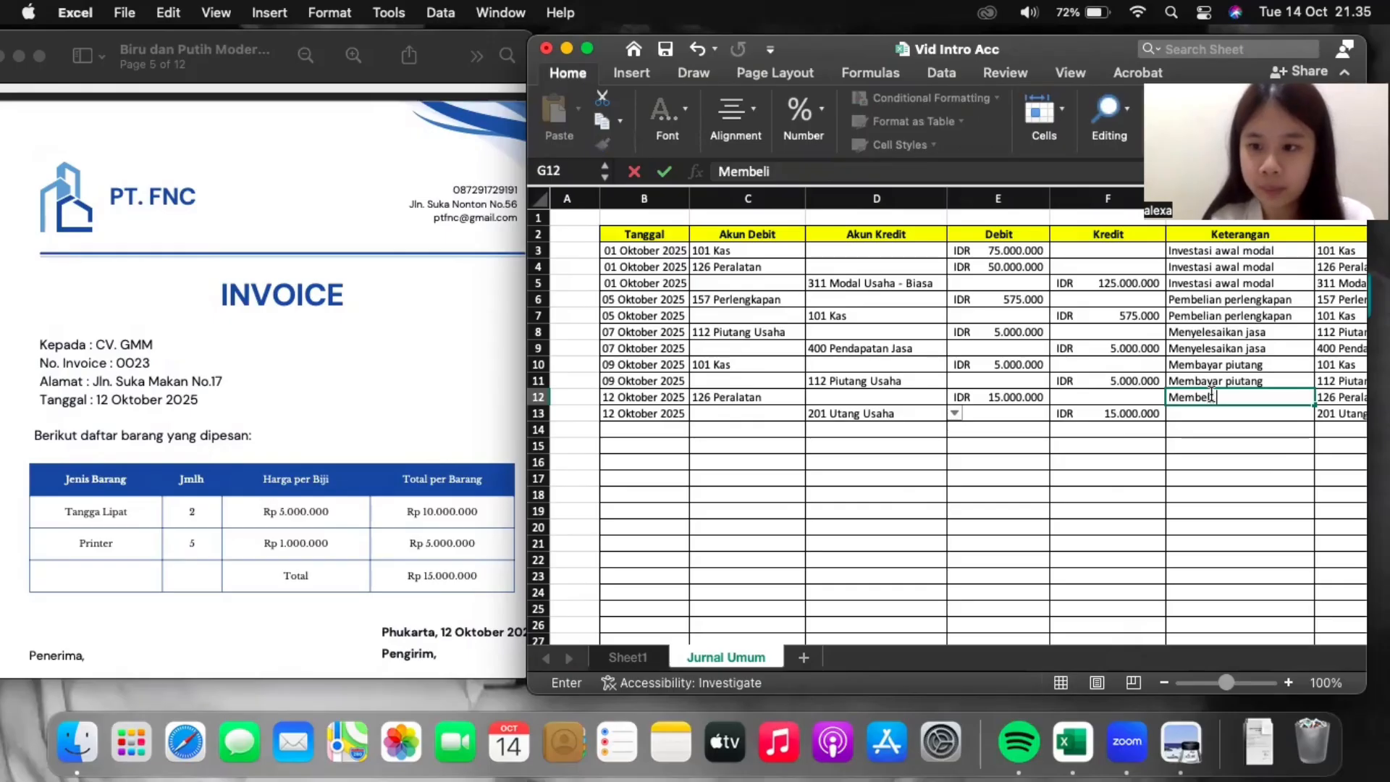
pyautogui.write(' peralatan')
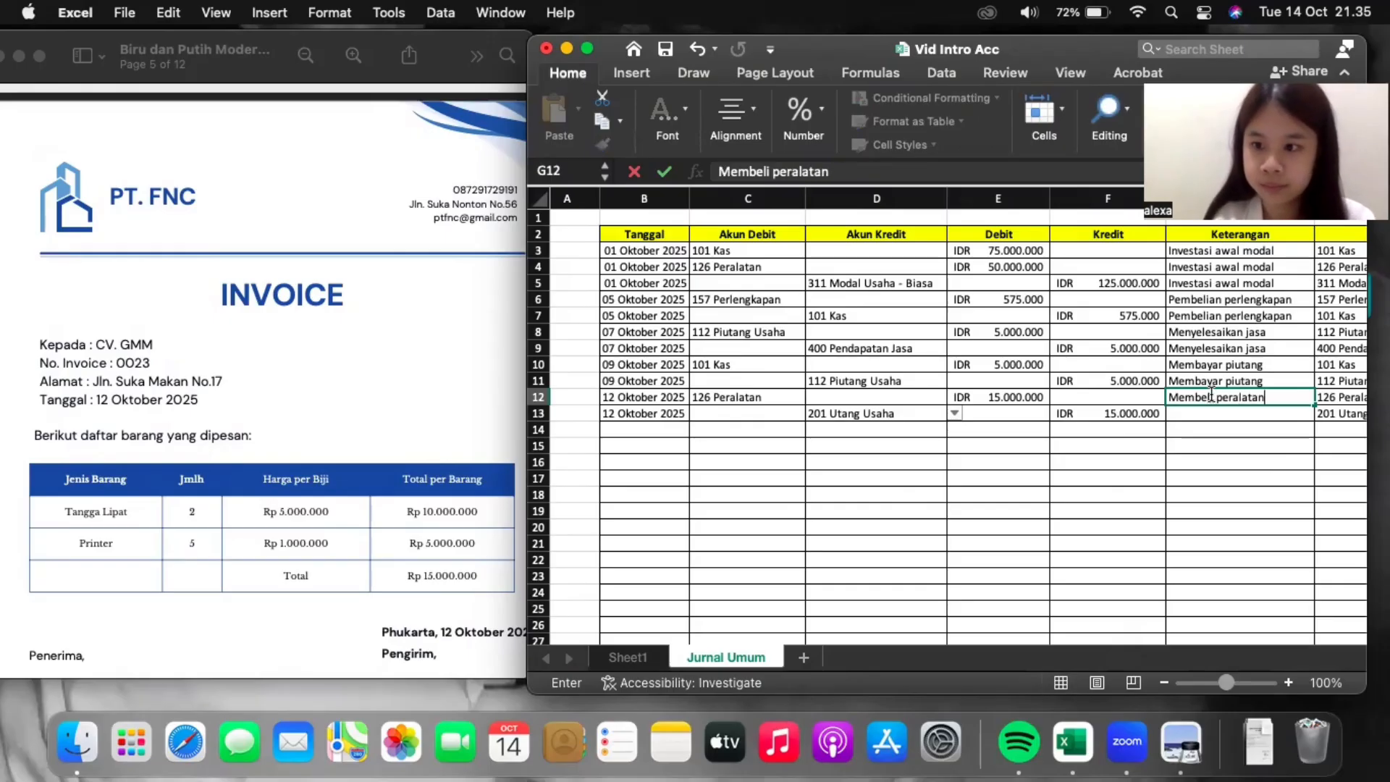
pyautogui.press('Return')
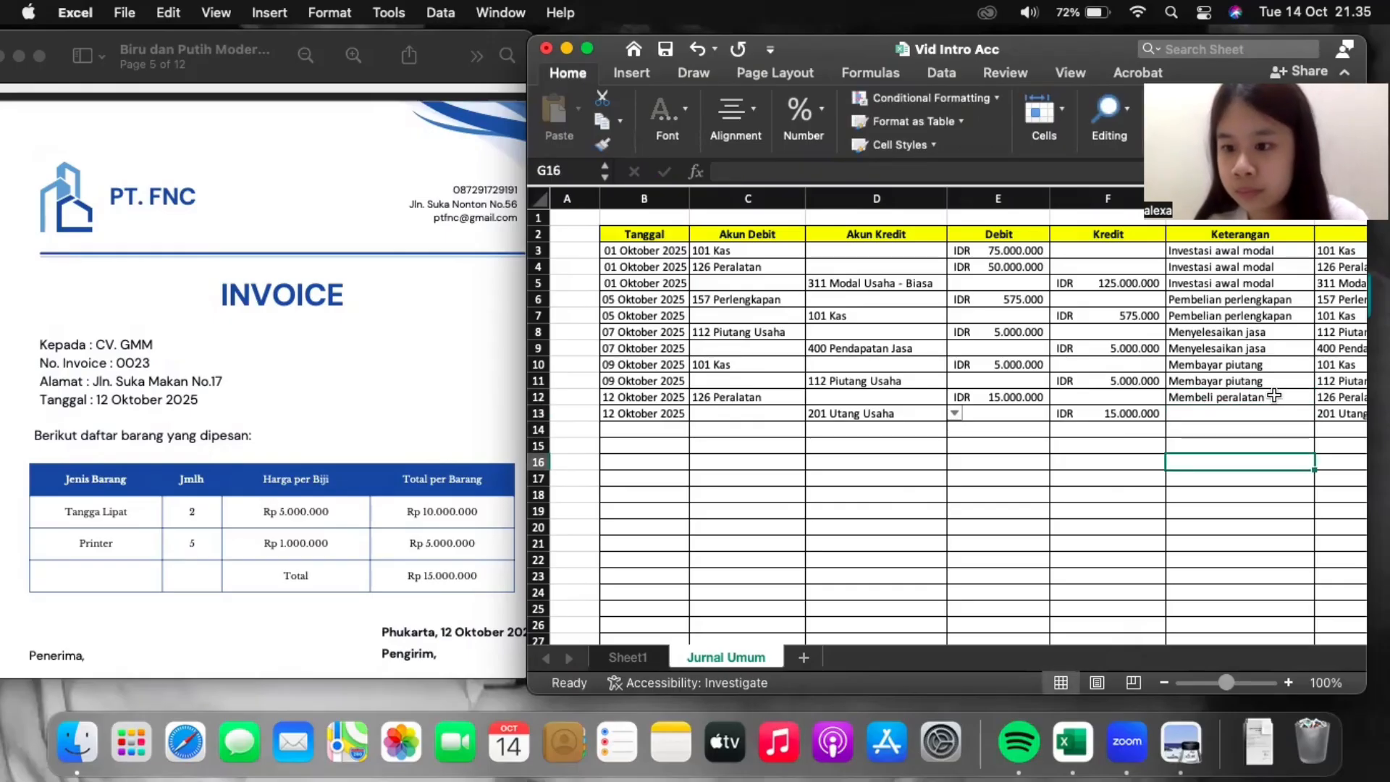
pyautogui.click(1306, 399)
pyautogui.moveTo(1312, 403); pyautogui.dragTo(1313, 418)
# Switch to Preview and examine the PT. Jalan Utama payment receipt for its date, service month, services, total and payment method.
pyautogui.click(308, 442)
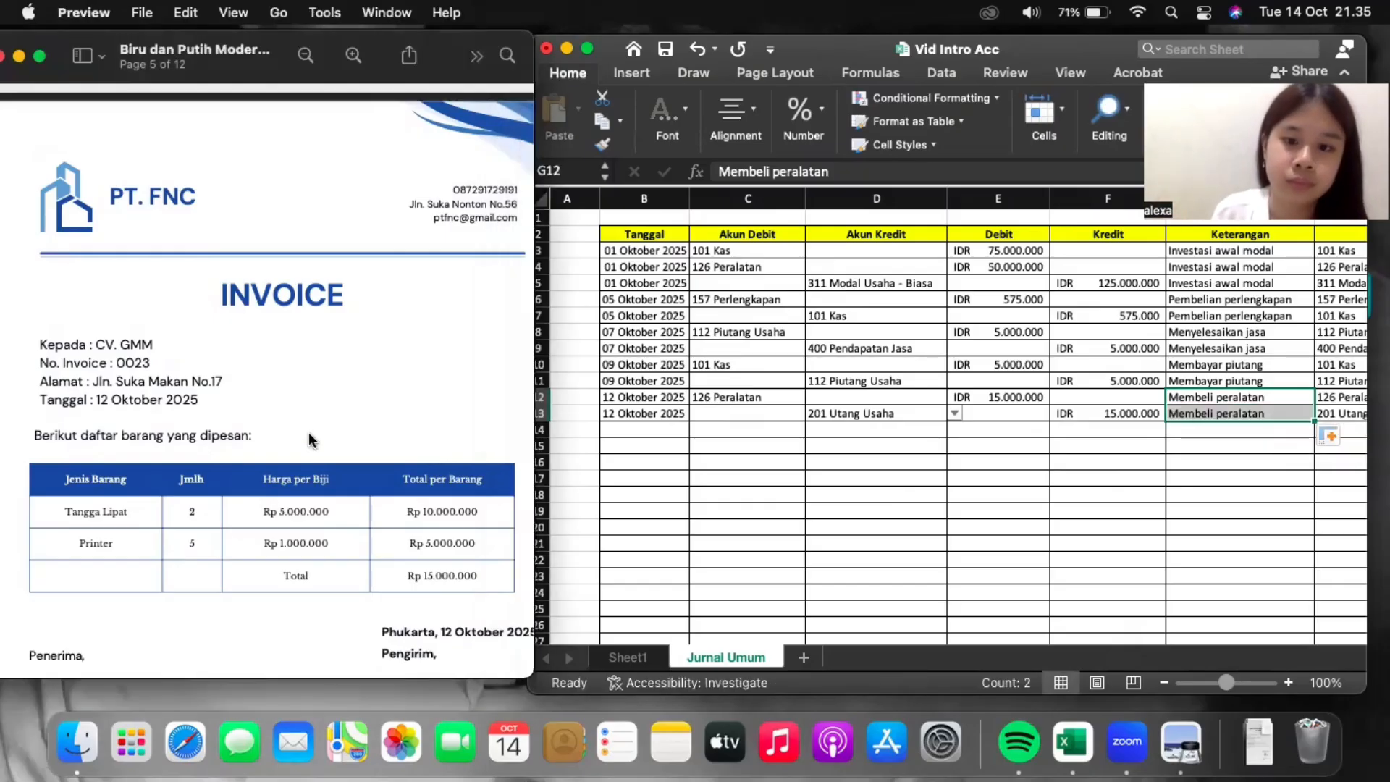
pyautogui.scroll(-2, 310, 438)
pyautogui.scroll(-20, 308, 434)
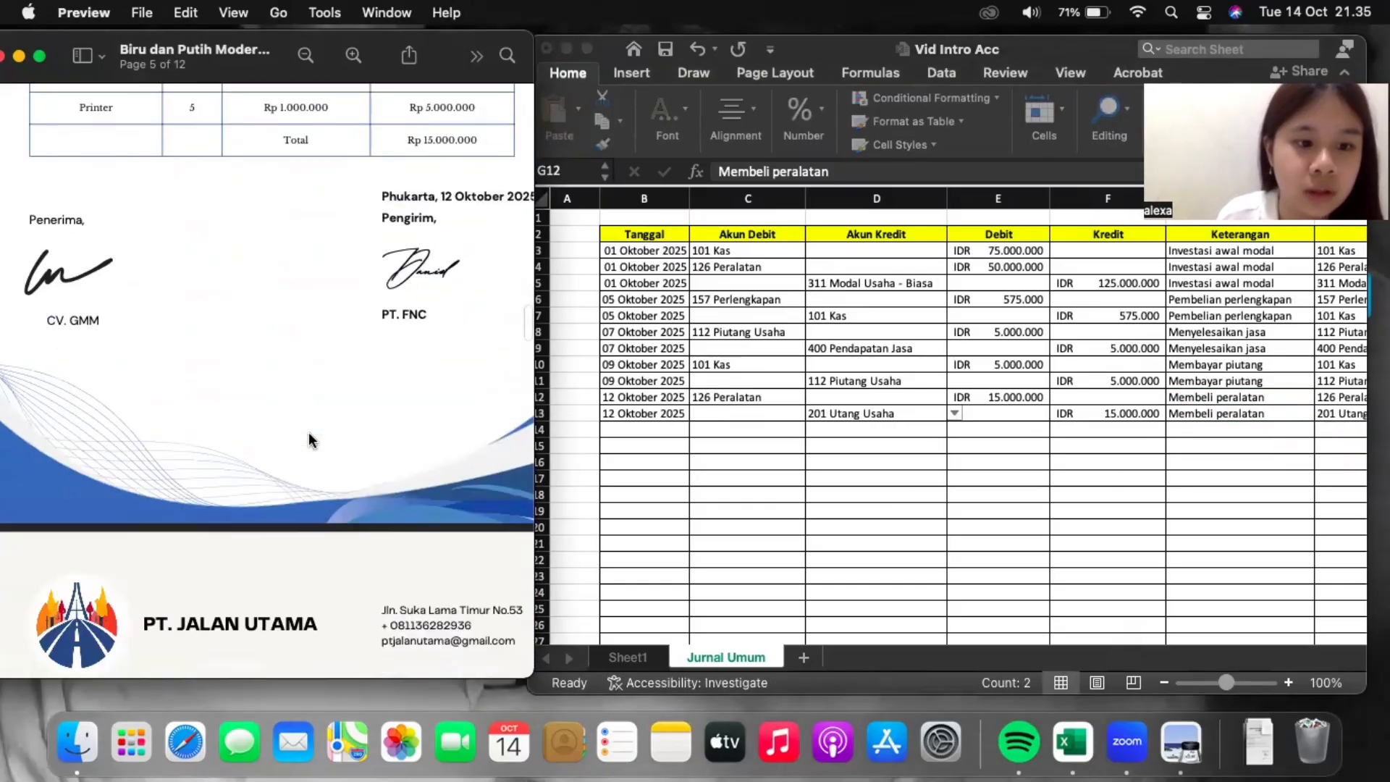
pyautogui.scroll(-3, 310, 439)
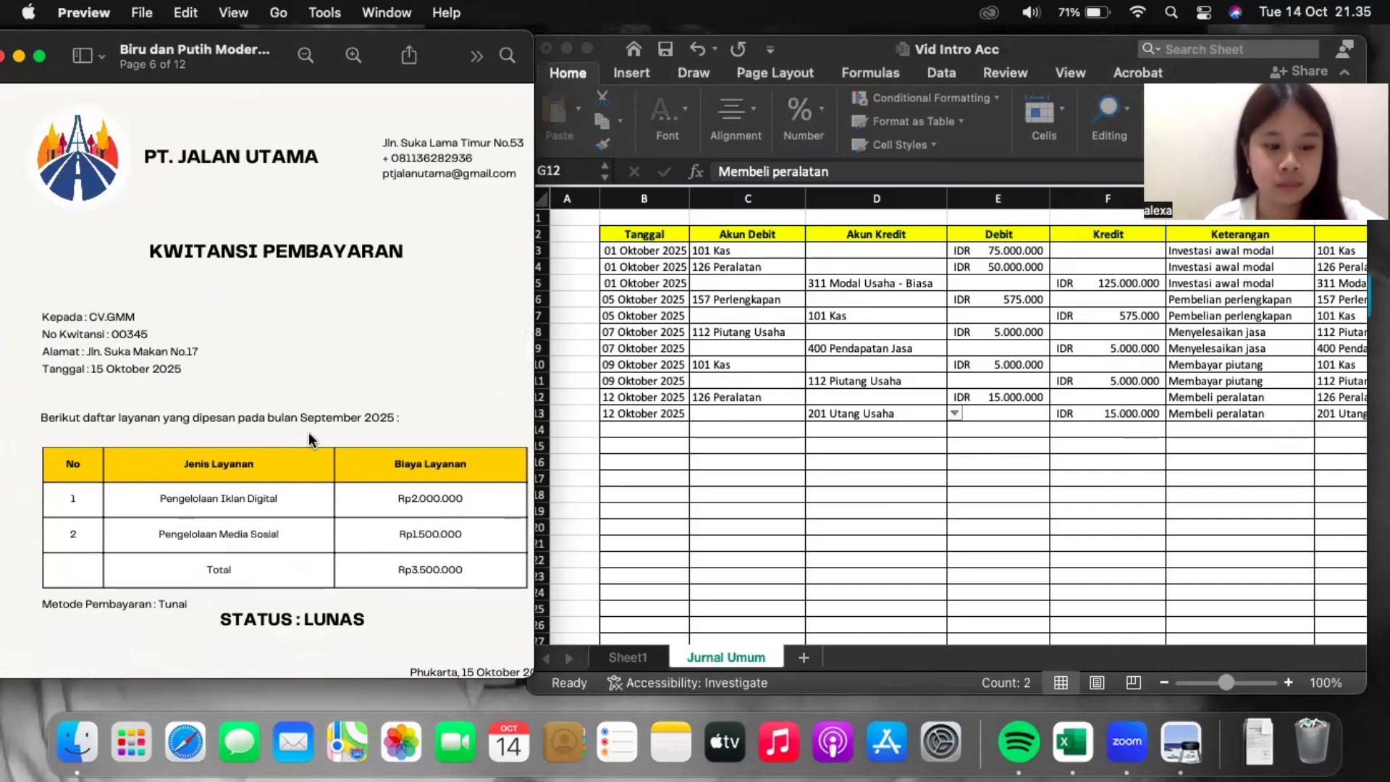
pyautogui.press('F2')
pyautogui.press('F2')
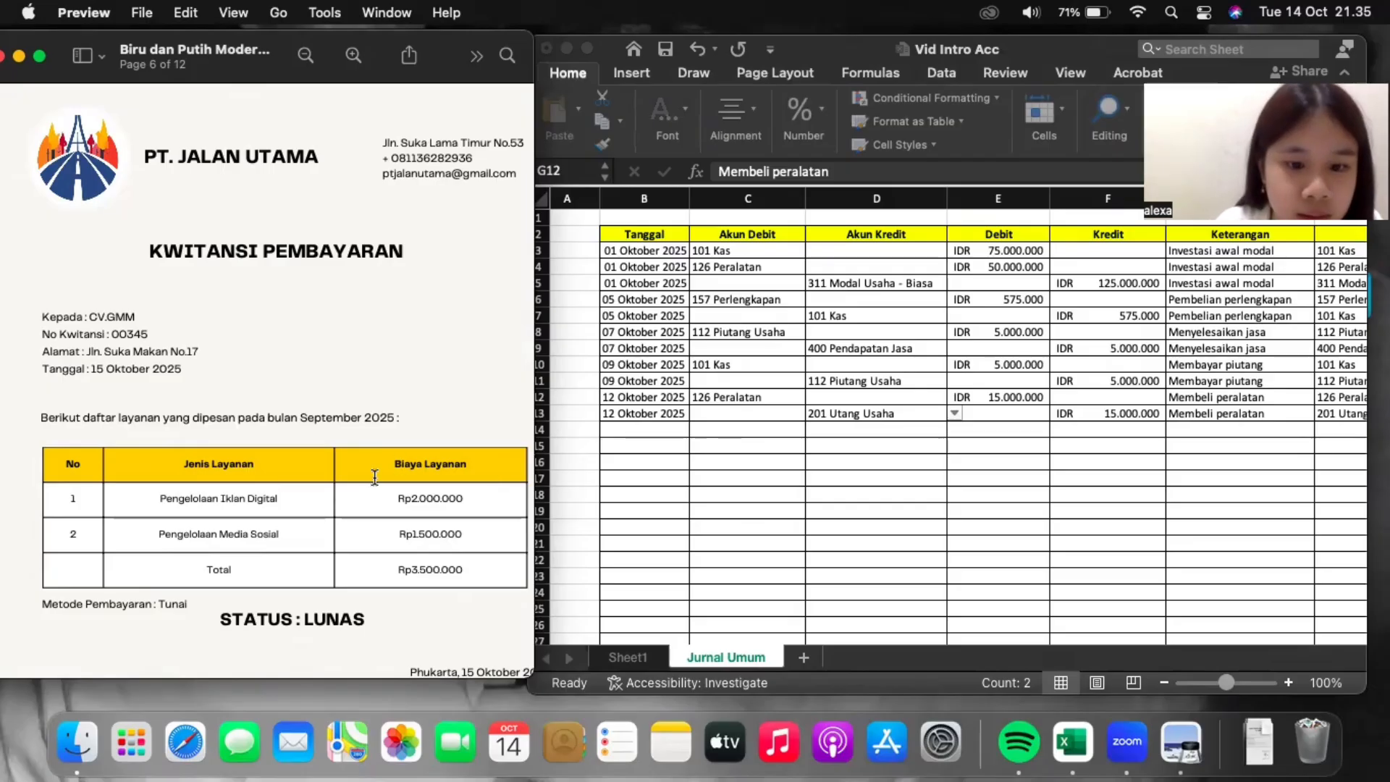
pyautogui.scroll(-3, 374, 477)
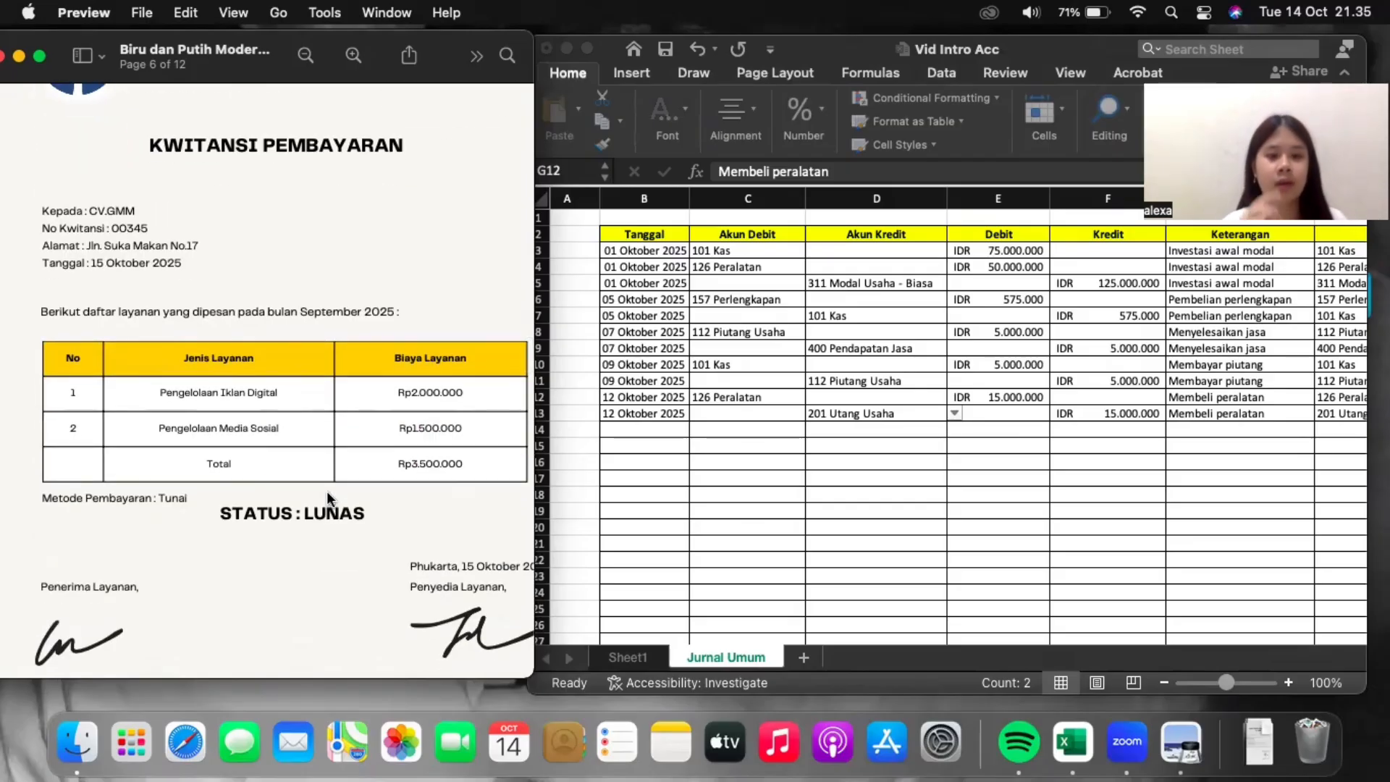
pyautogui.scroll(4, 327, 491)
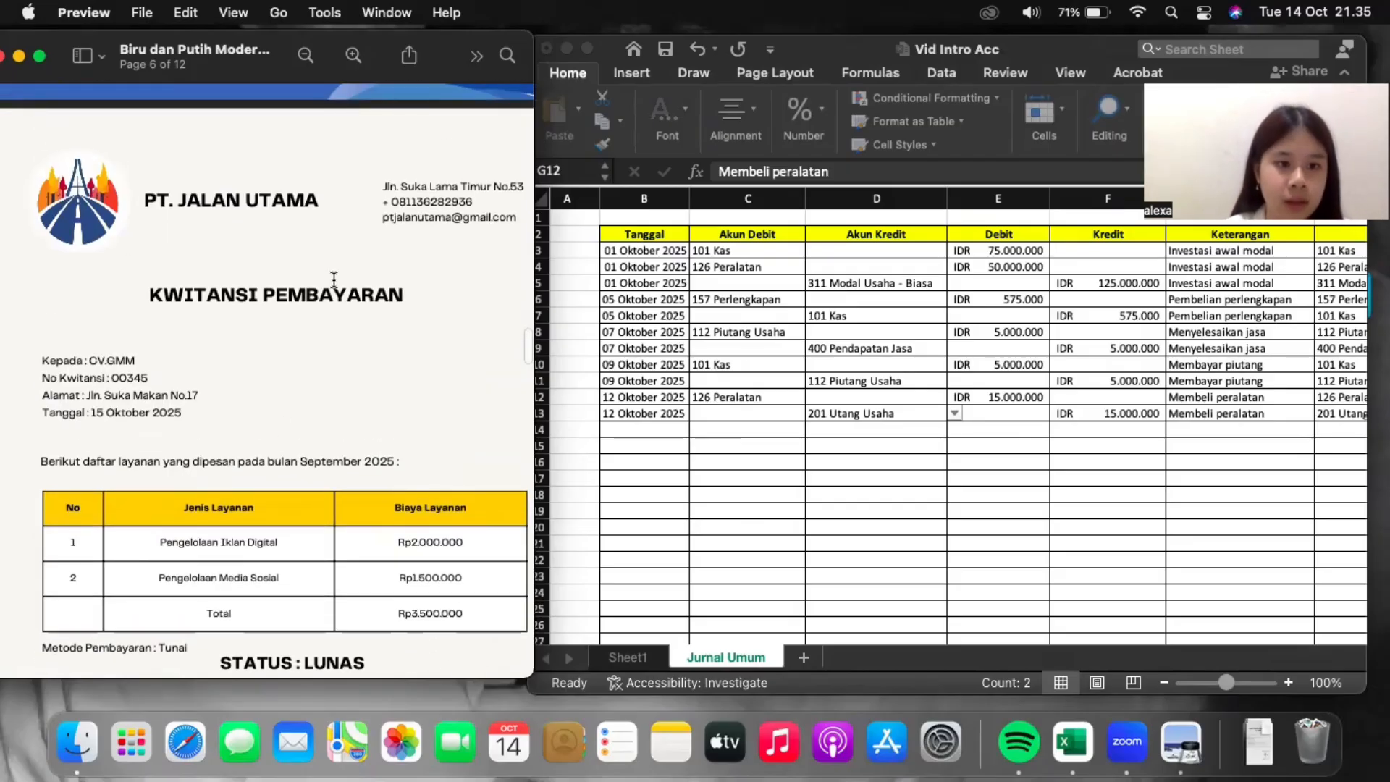
pyautogui.scroll(-3, 118, 367)
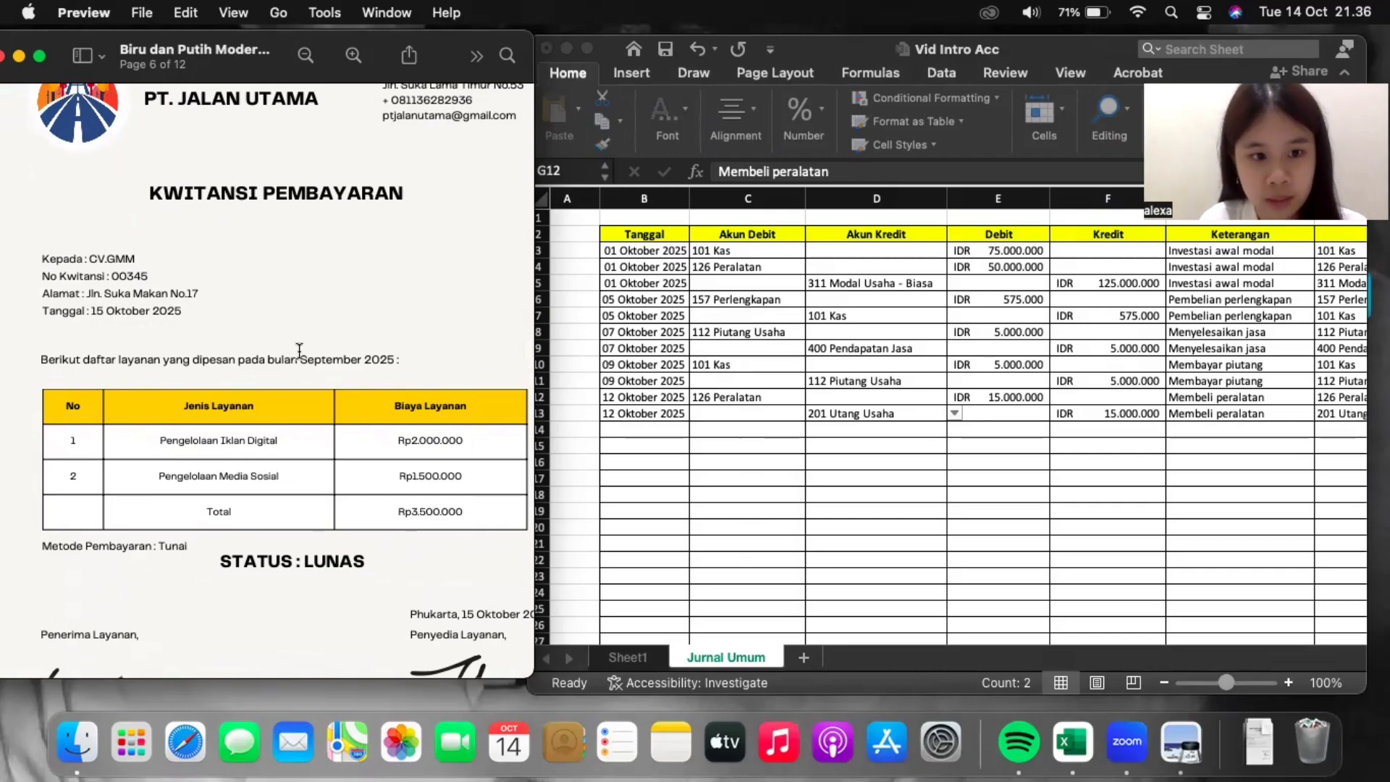
pyautogui.moveTo(302, 356); pyautogui.dragTo(389, 354)
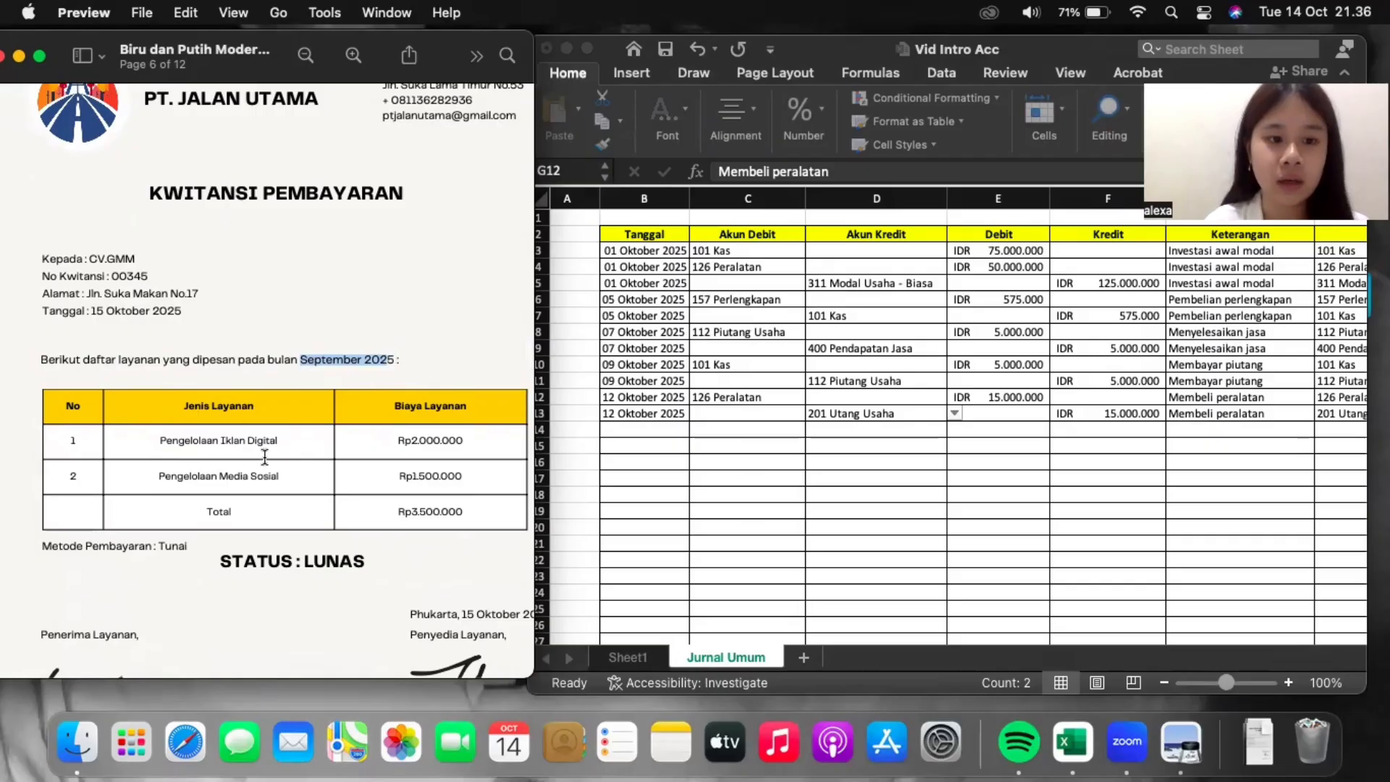
pyautogui.click(183, 453)
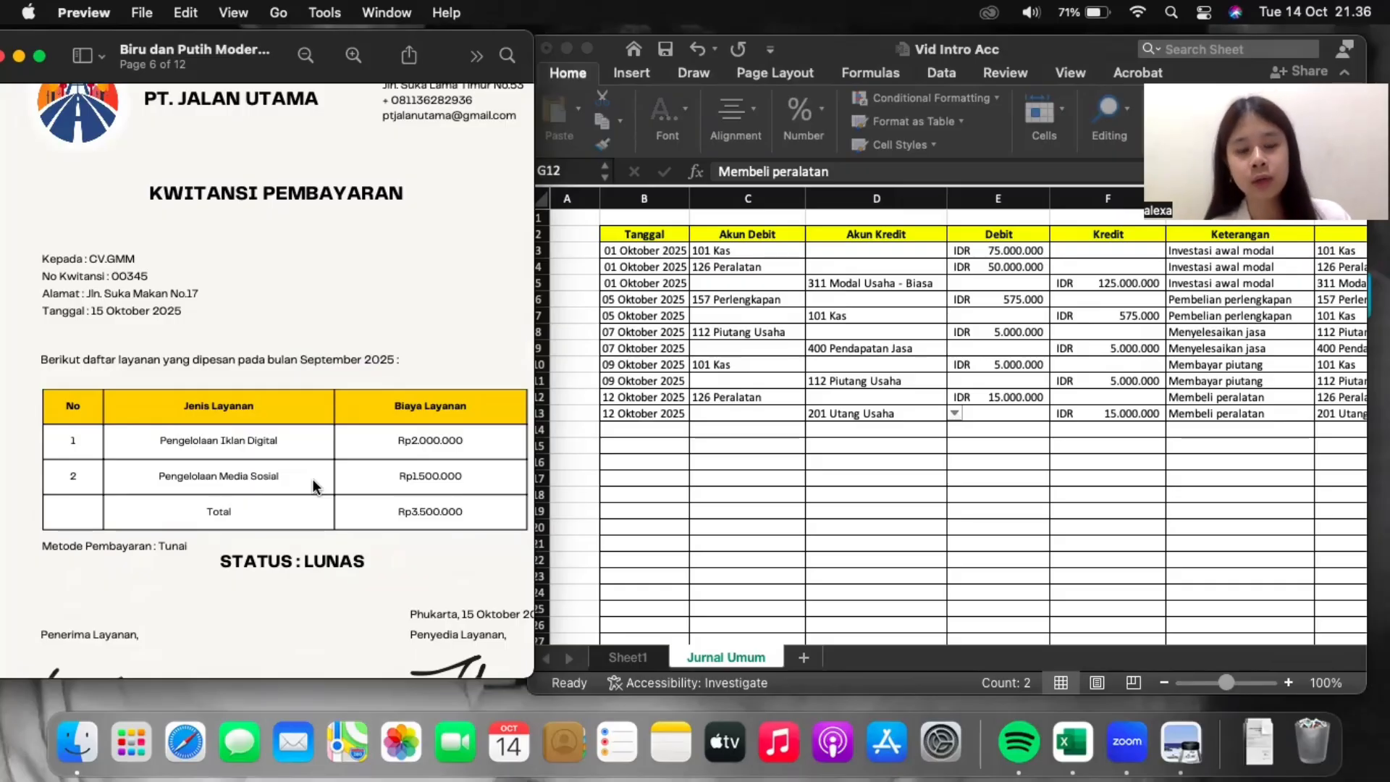
pyautogui.moveTo(303, 360); pyautogui.dragTo(391, 364)
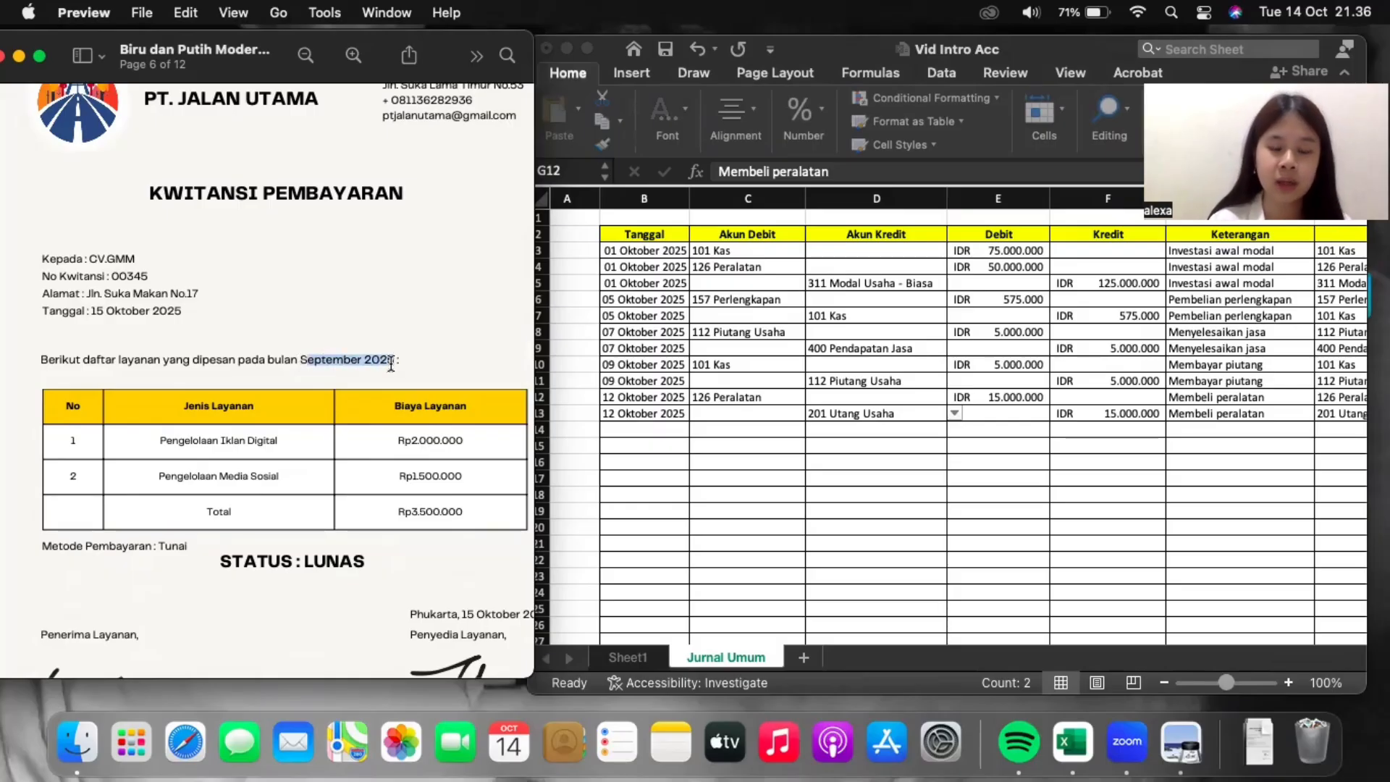
pyautogui.click(390, 364)
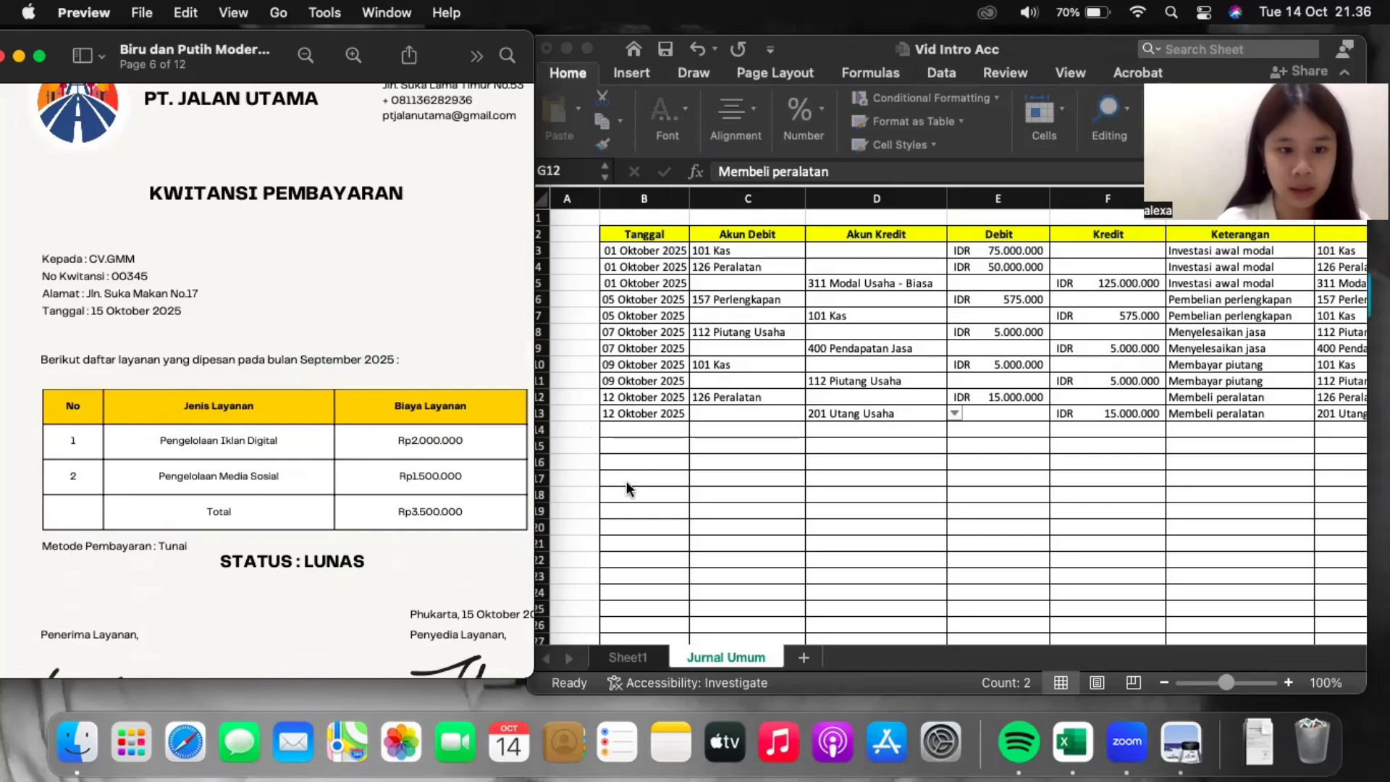
# In Excel, enter 15 Oktober 2025 as the Tanggal in B14 and B15 for the PT. Jalan Utama receipt.
pyautogui.click(653, 424)
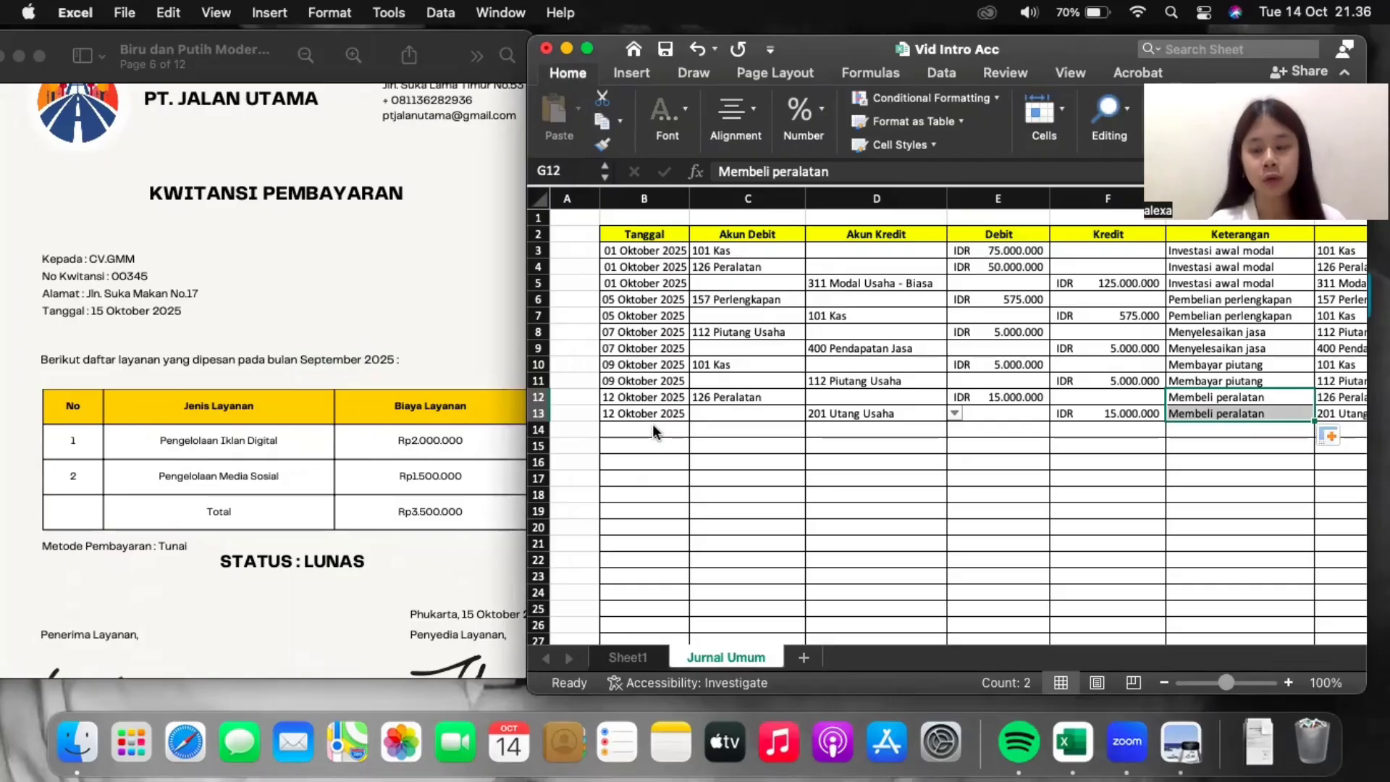
pyautogui.click(635, 429)
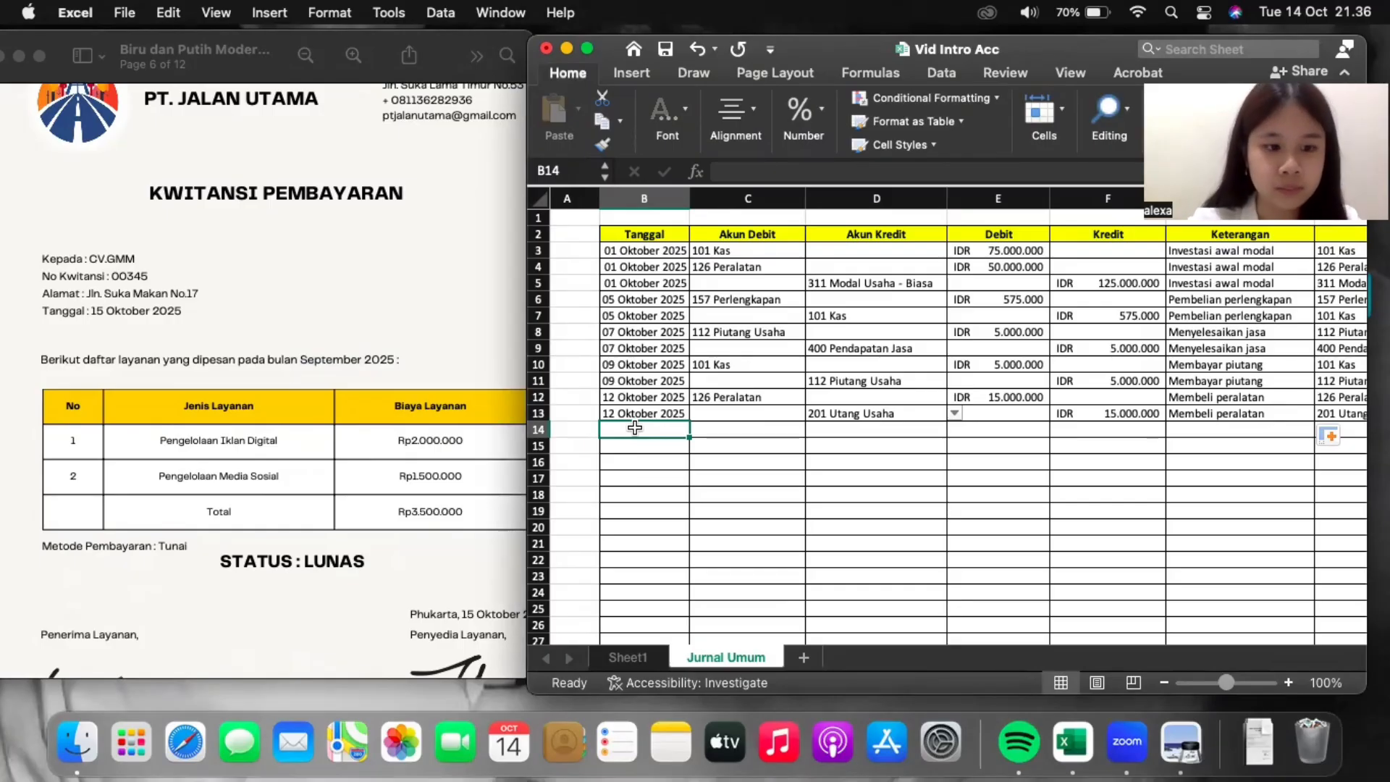
pyautogui.write('15 ')
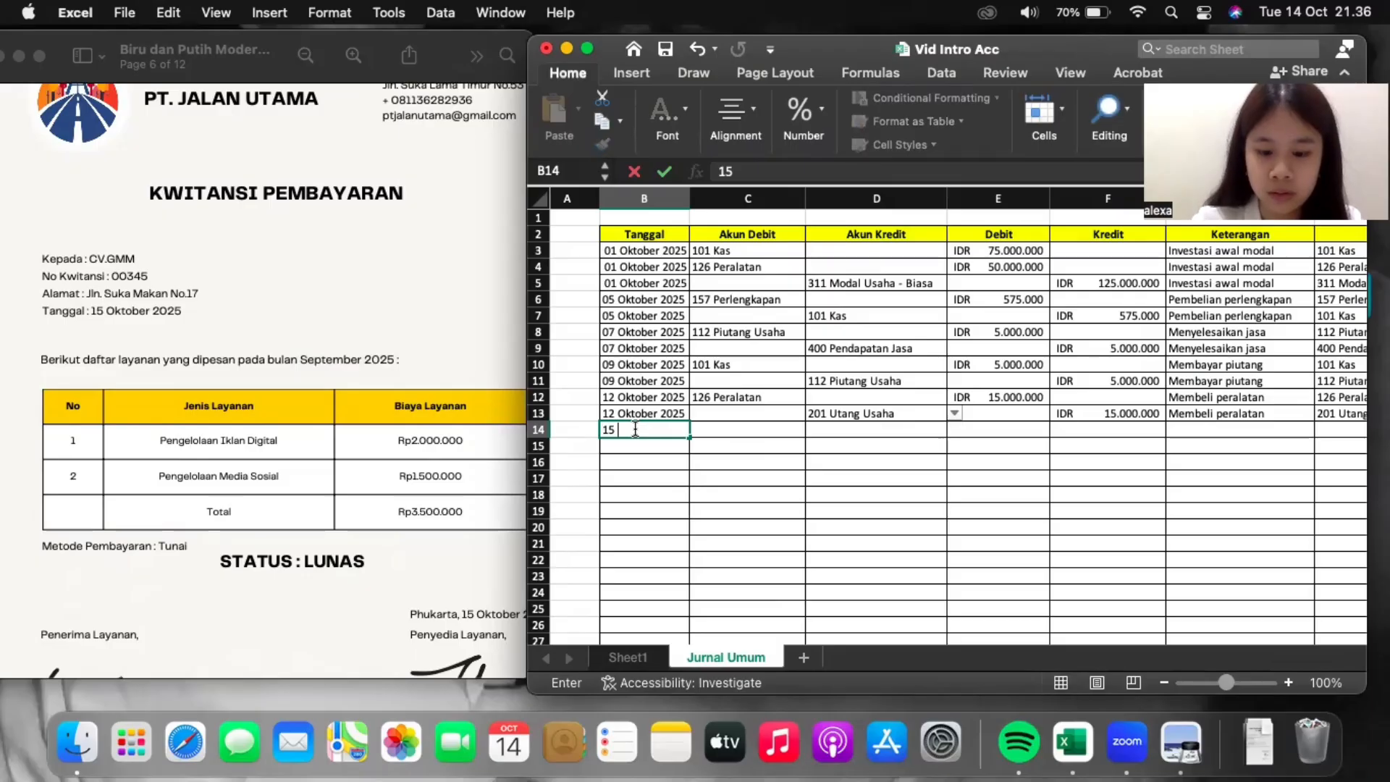
pyautogui.write('Oktober 2025')
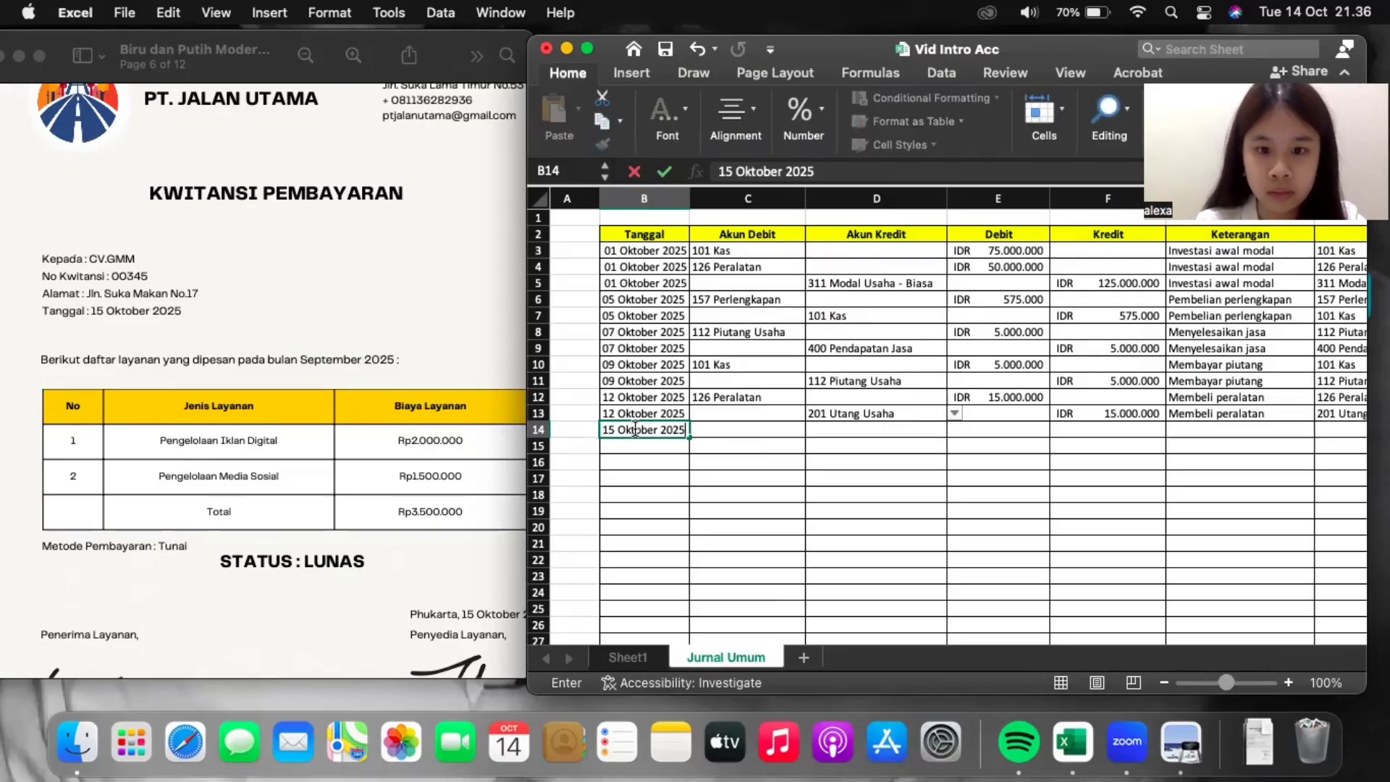
pyautogui.press('Return')
pyautogui.write('15 Oktober 2025')
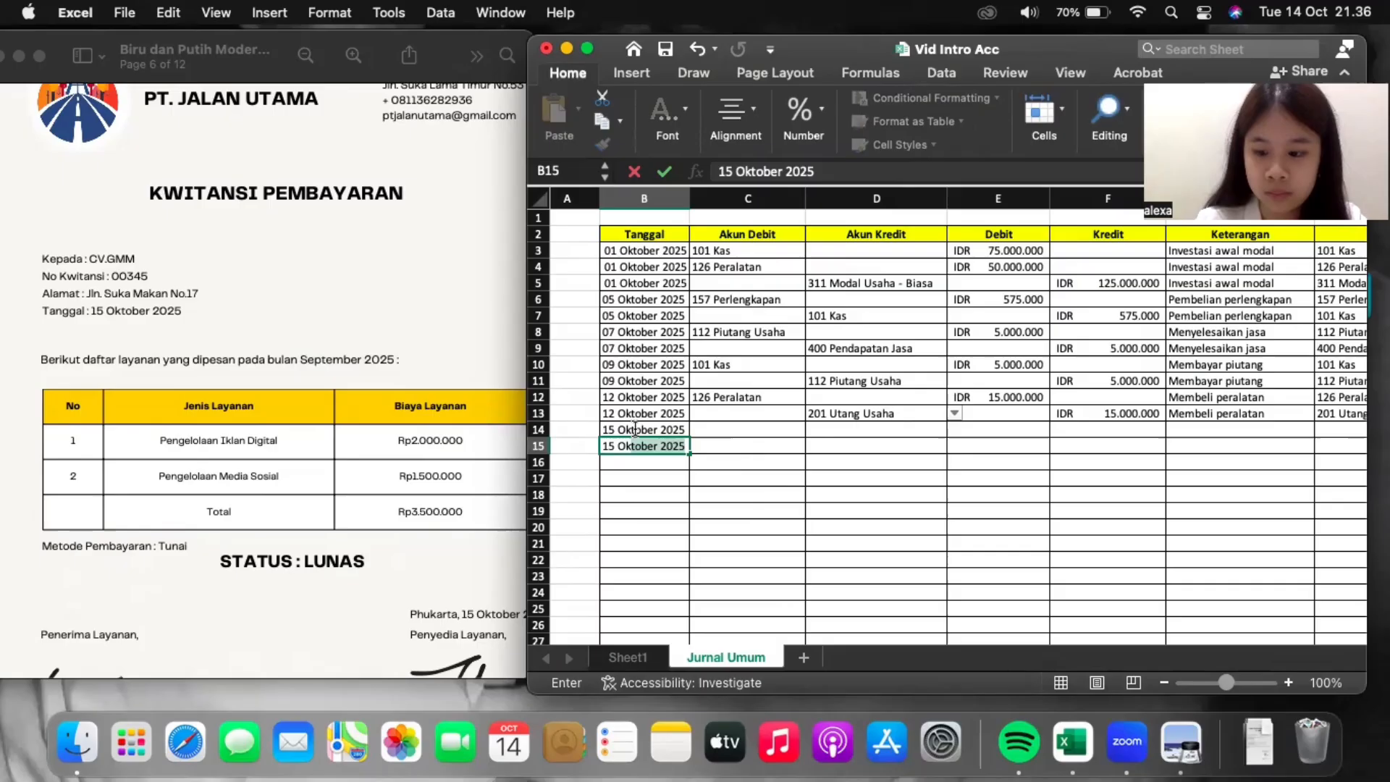
pyautogui.press('Return')
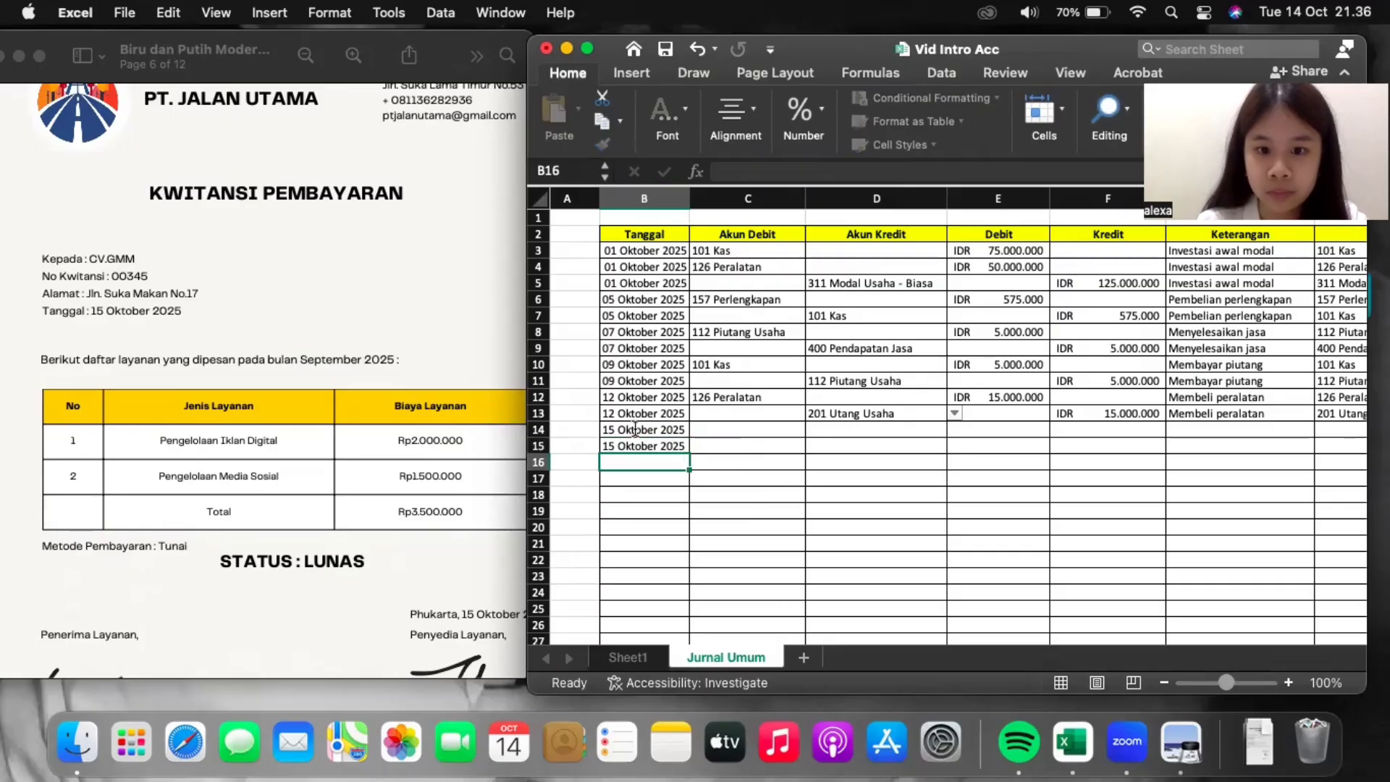
# Choose 729 Beban Iklan as the Akun Debit in C14 and 101 Kas as the Akun Kredit in D15.
pyautogui.click(721, 429)
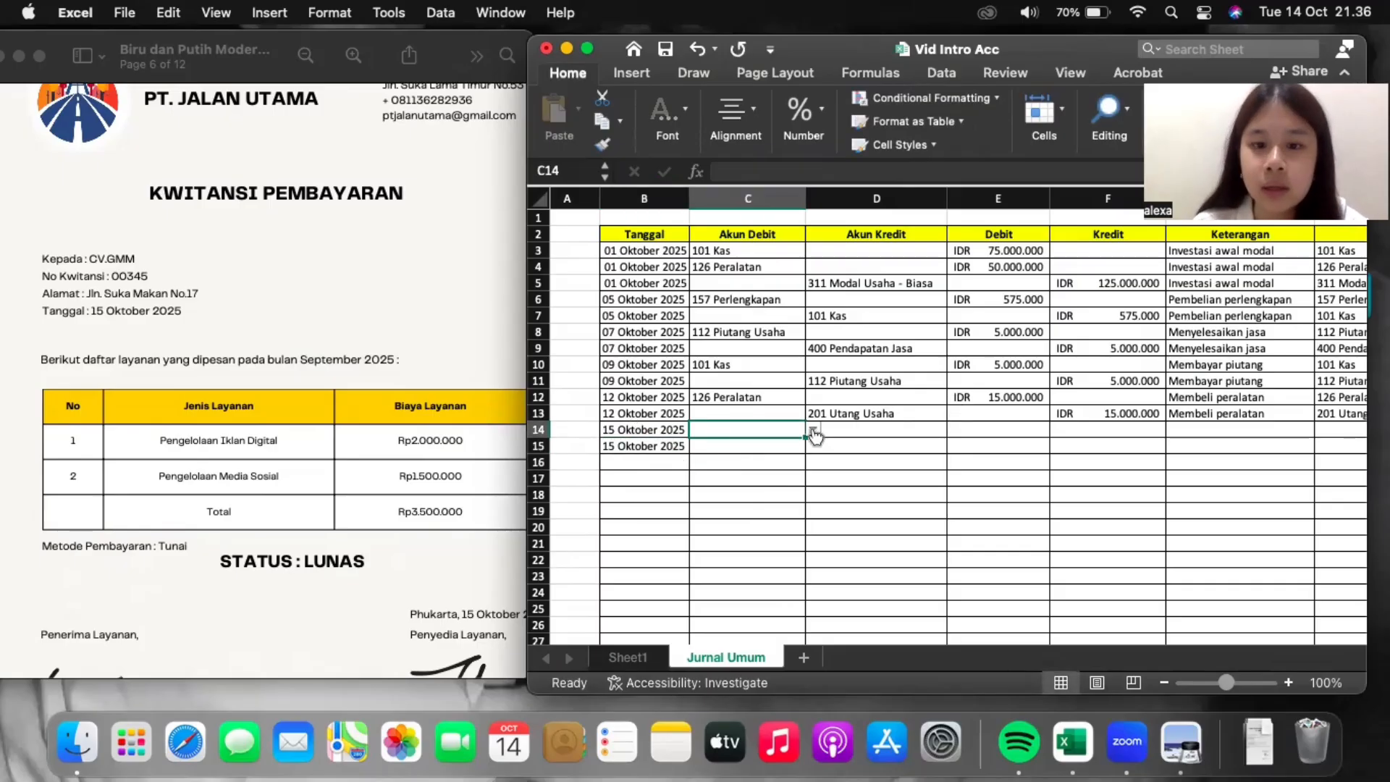
pyautogui.click(814, 431)
pyautogui.scroll(-5, 793, 533)
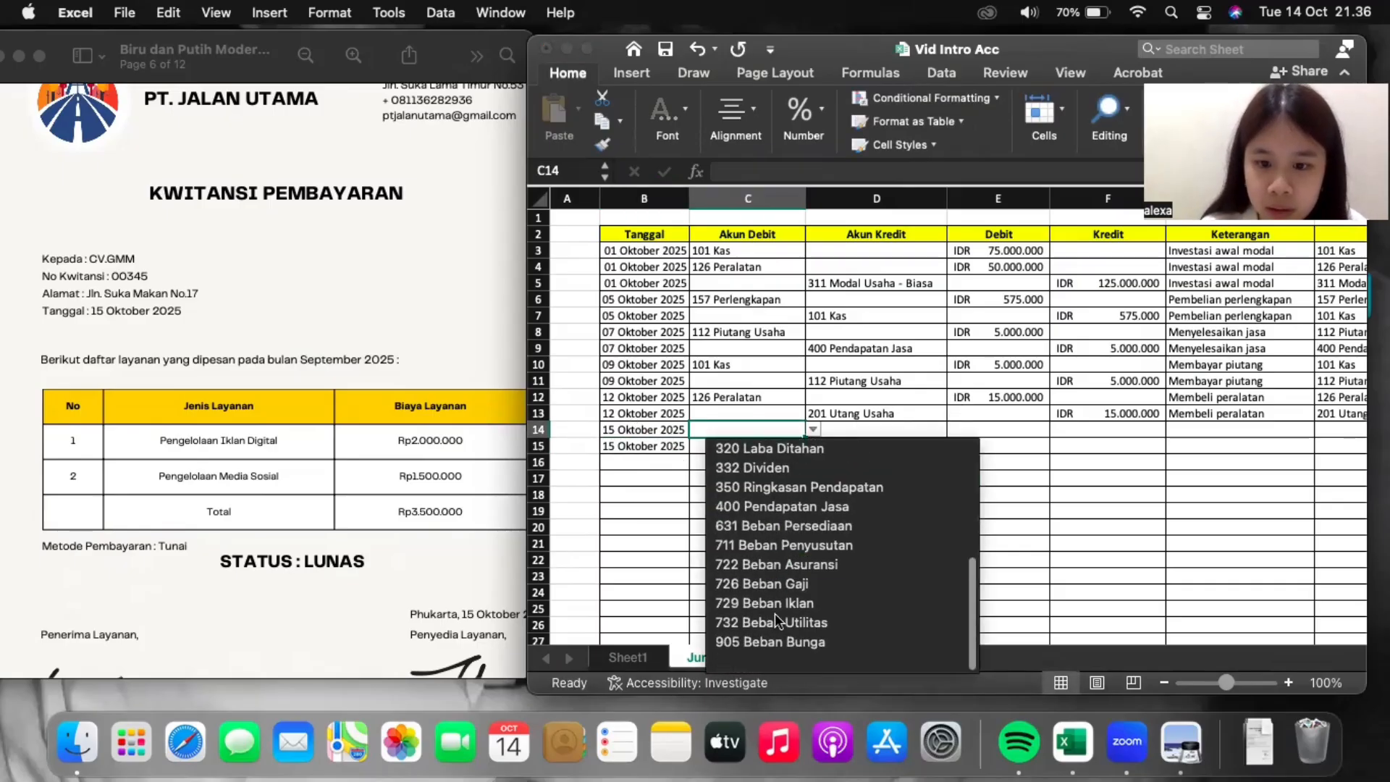
pyautogui.click(780, 604)
pyautogui.click(915, 446)
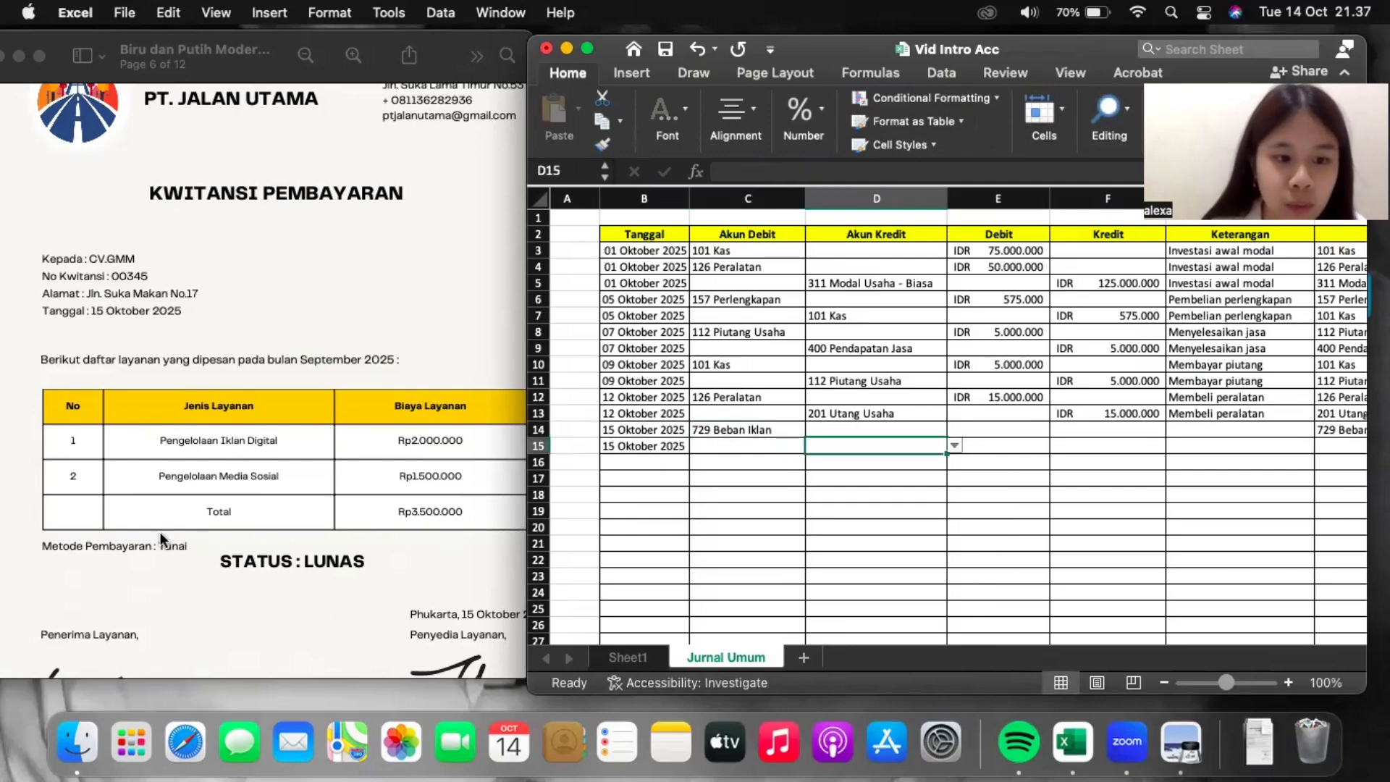
pyautogui.click(956, 446)
pyautogui.click(920, 461)
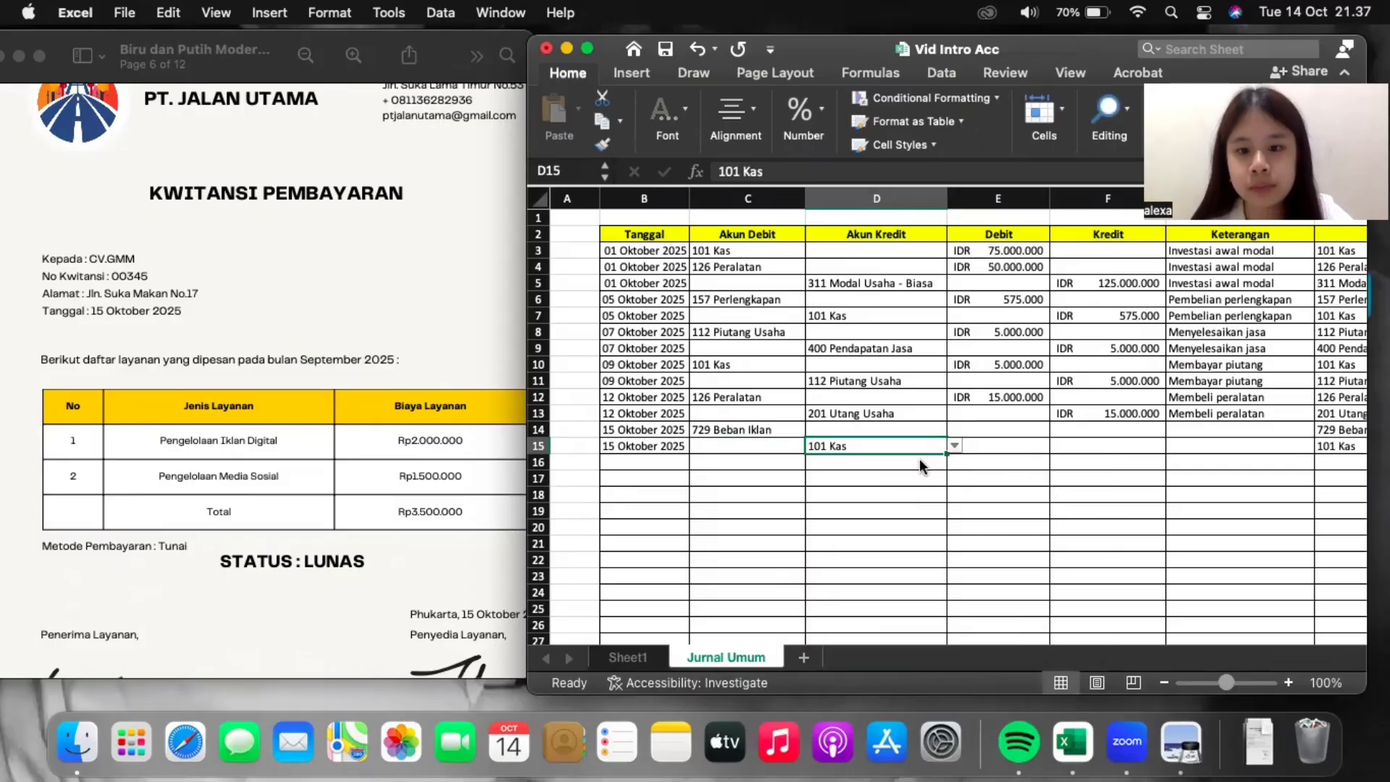
# Enter 3500000 as the Debit in E14 and as the Kredit in F15 for the advertising expense.
pyautogui.click(963, 429)
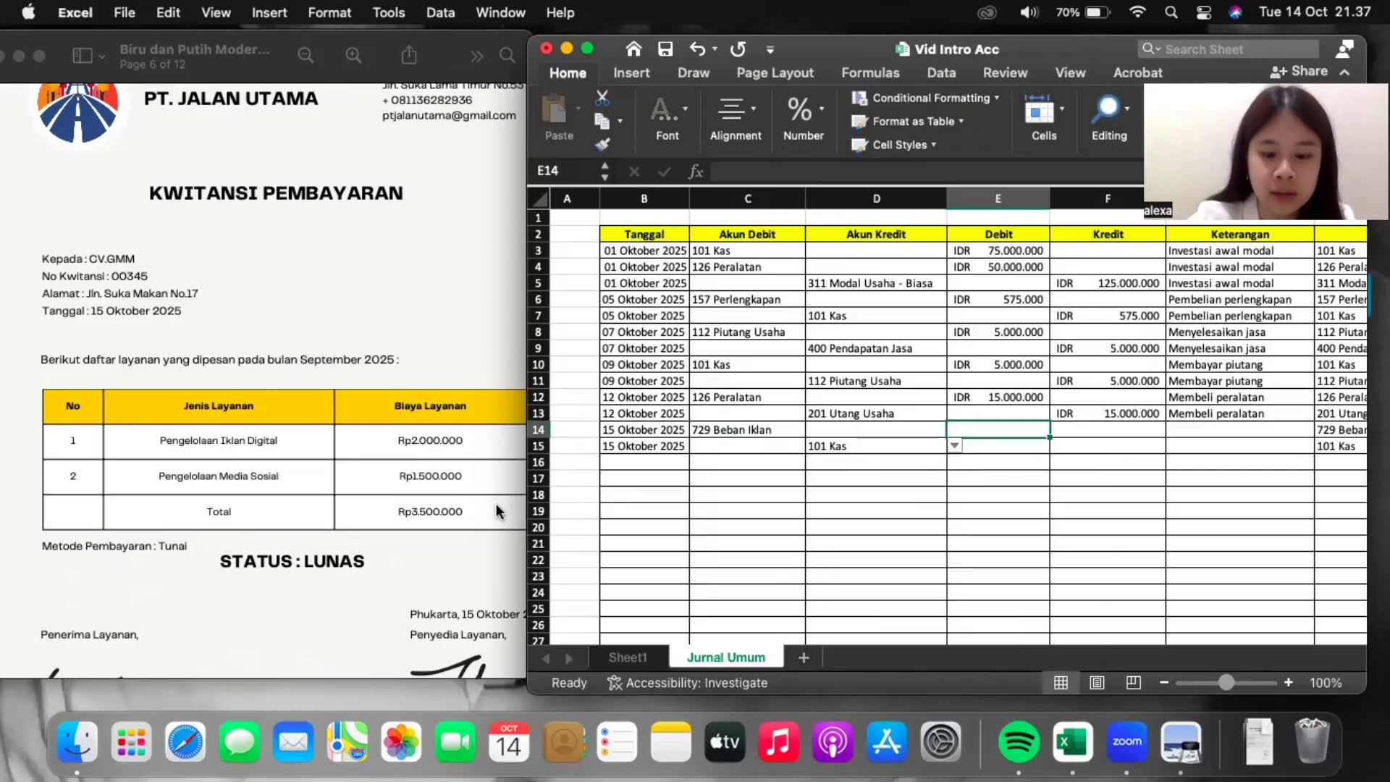
pyautogui.write('3.500.')
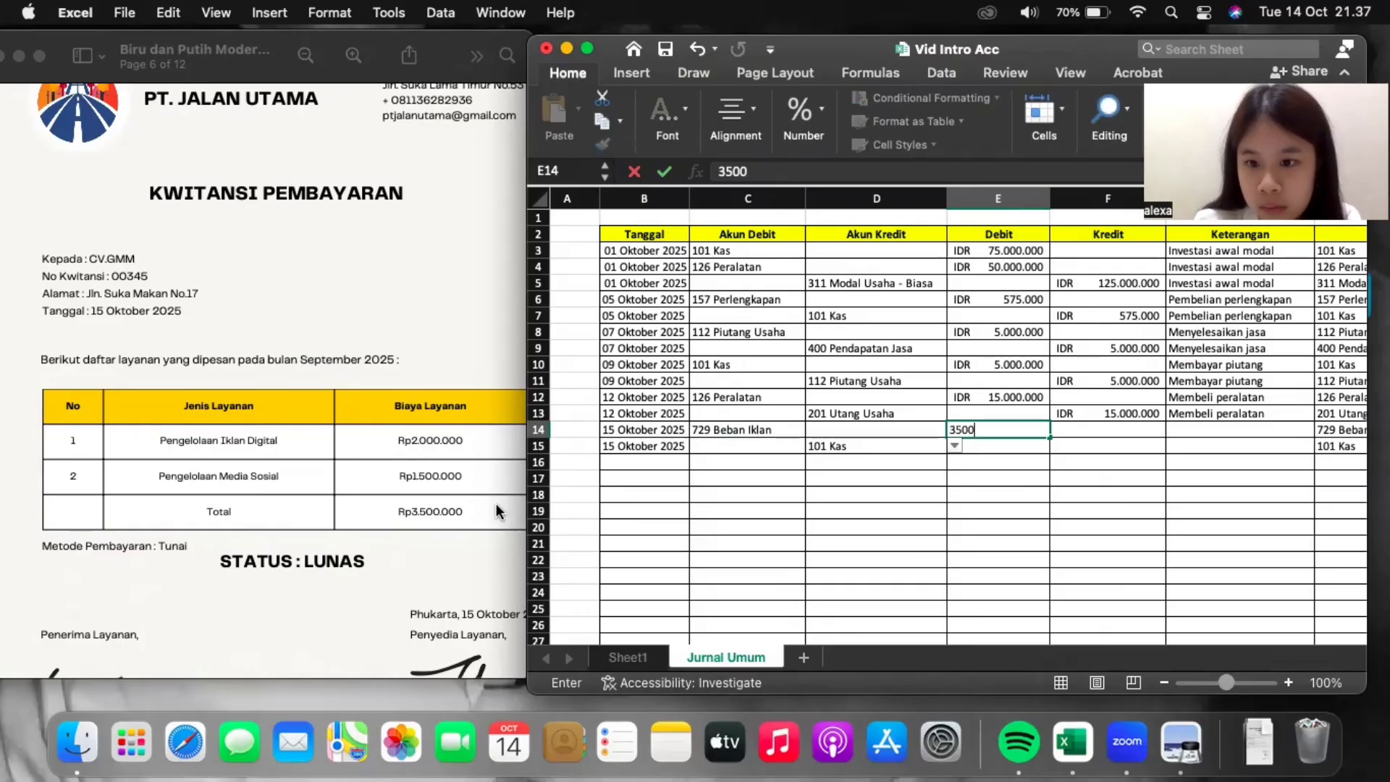
pyautogui.write('000')
pyautogui.press('Return')
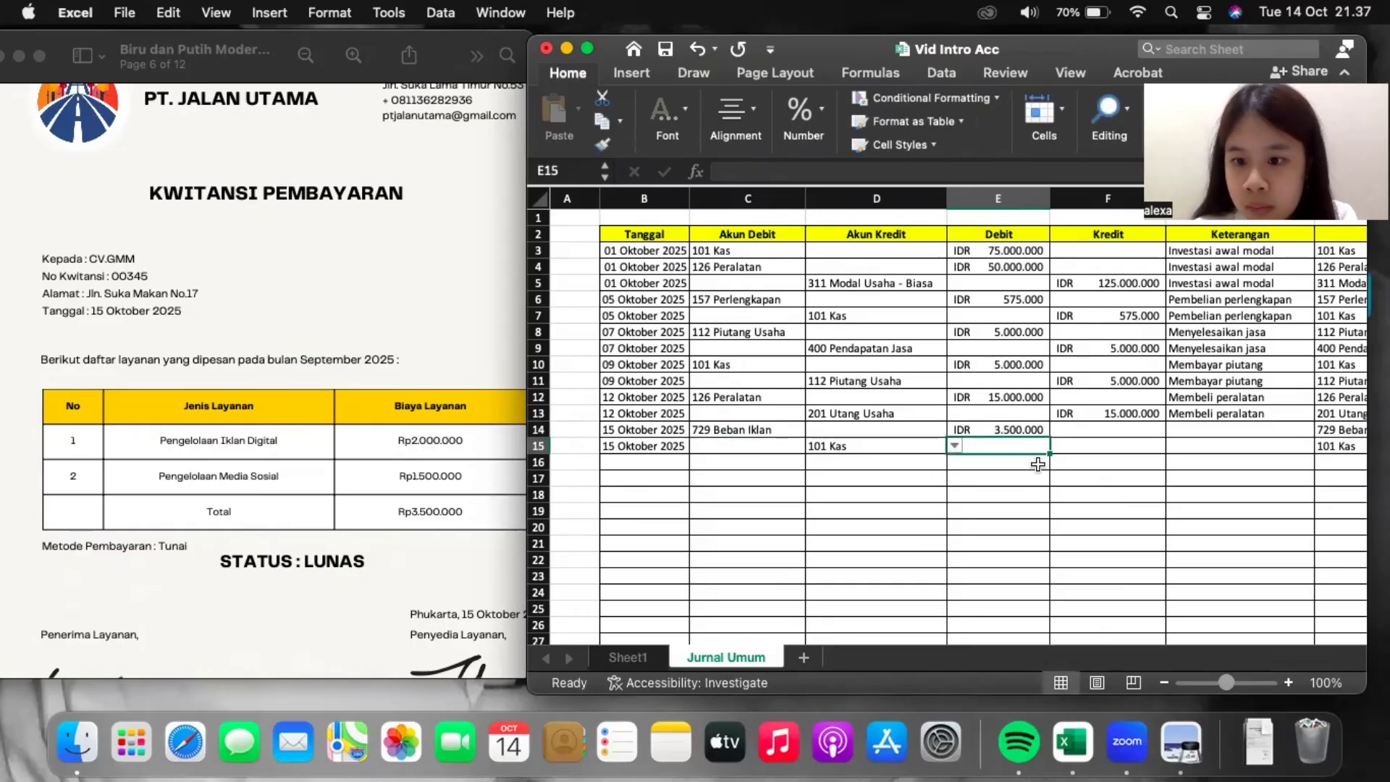
pyautogui.click(1092, 446)
pyautogui.write('3.500.')
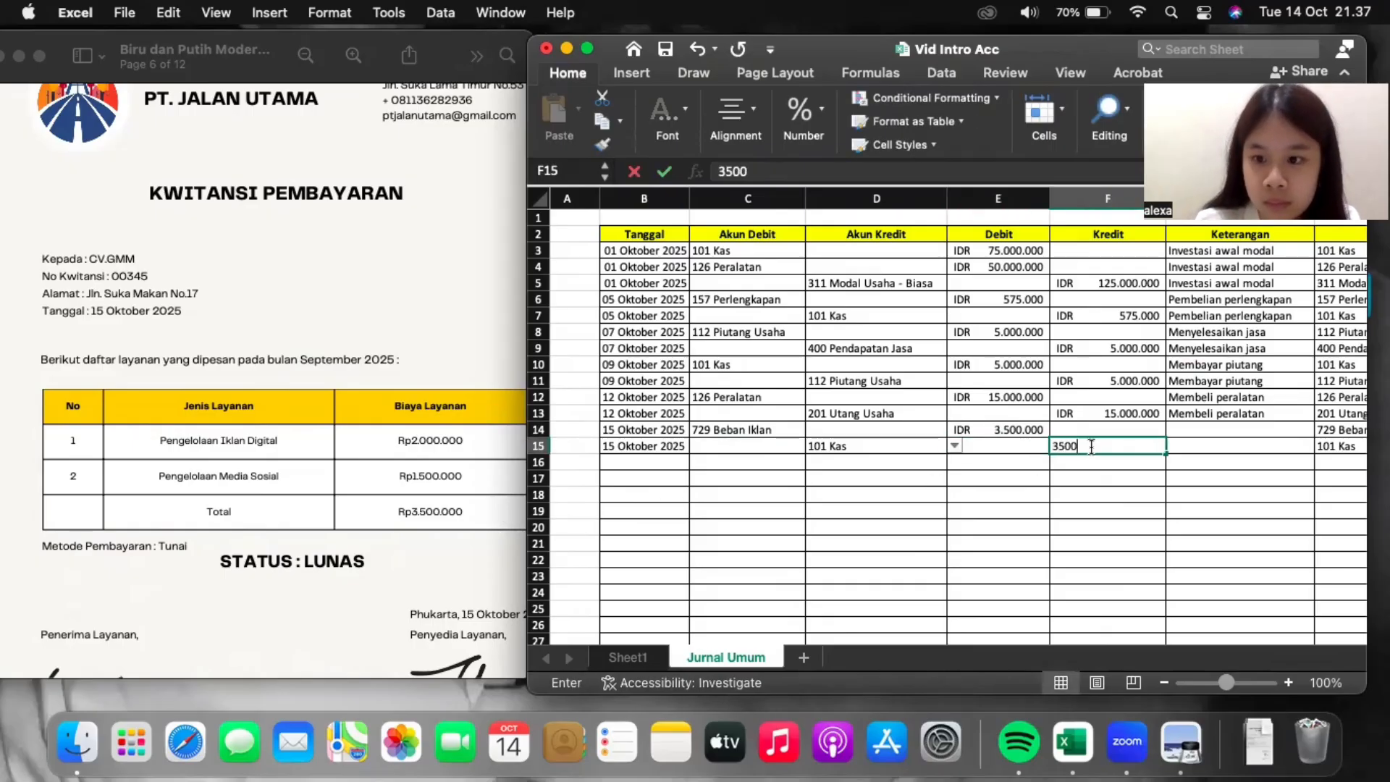
pyautogui.write('000')
pyautogui.press('Return')
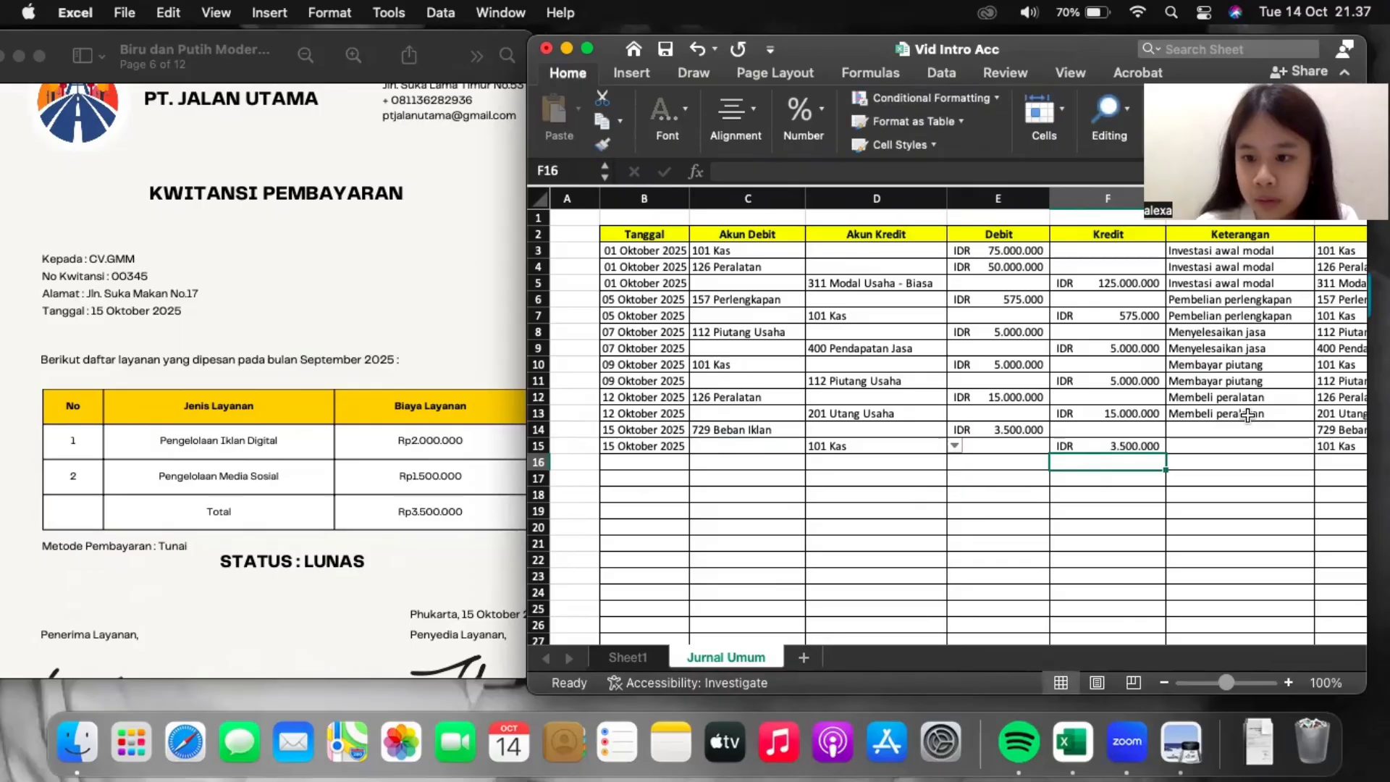
# Enter "Membayar beban iklan" as the Keterangan in G14 and copy it down to G15.
pyautogui.click(1219, 433)
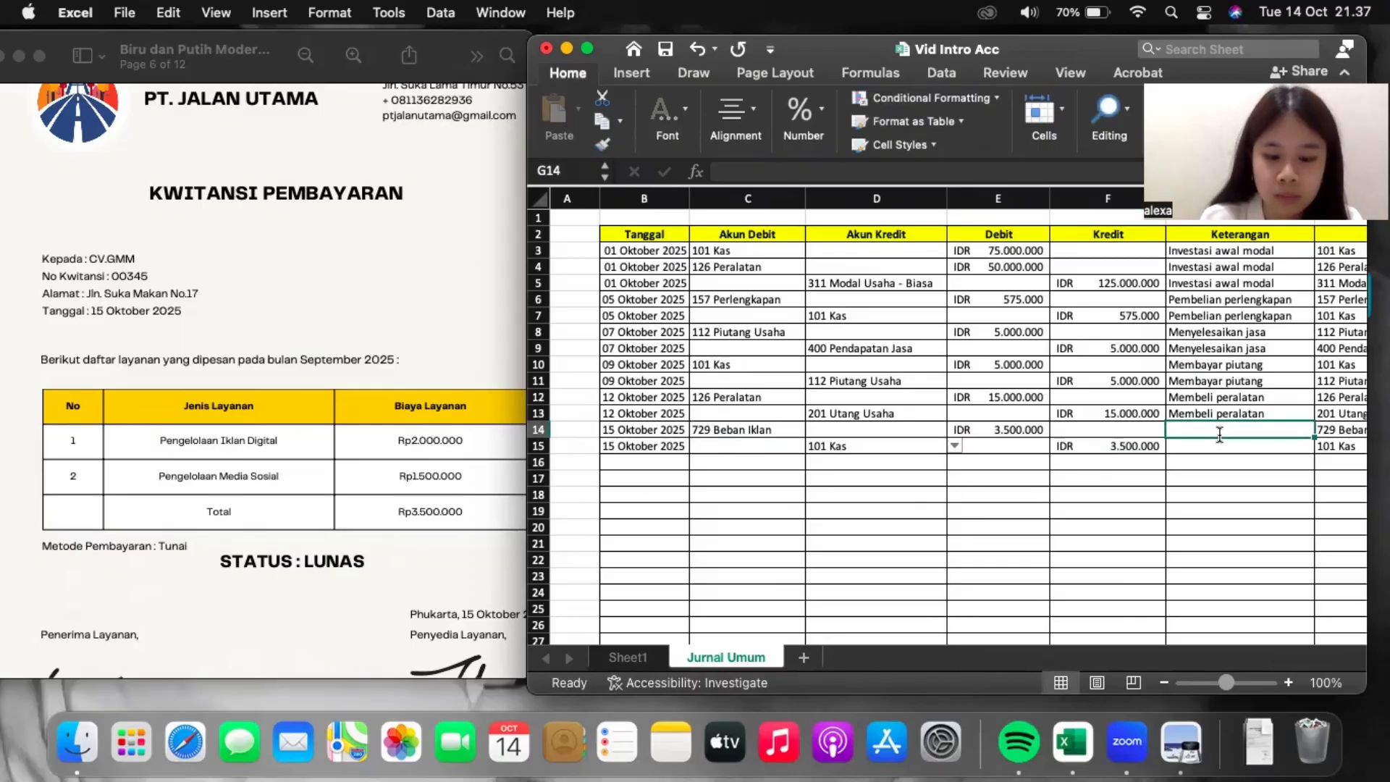
pyautogui.write('Membayar b')
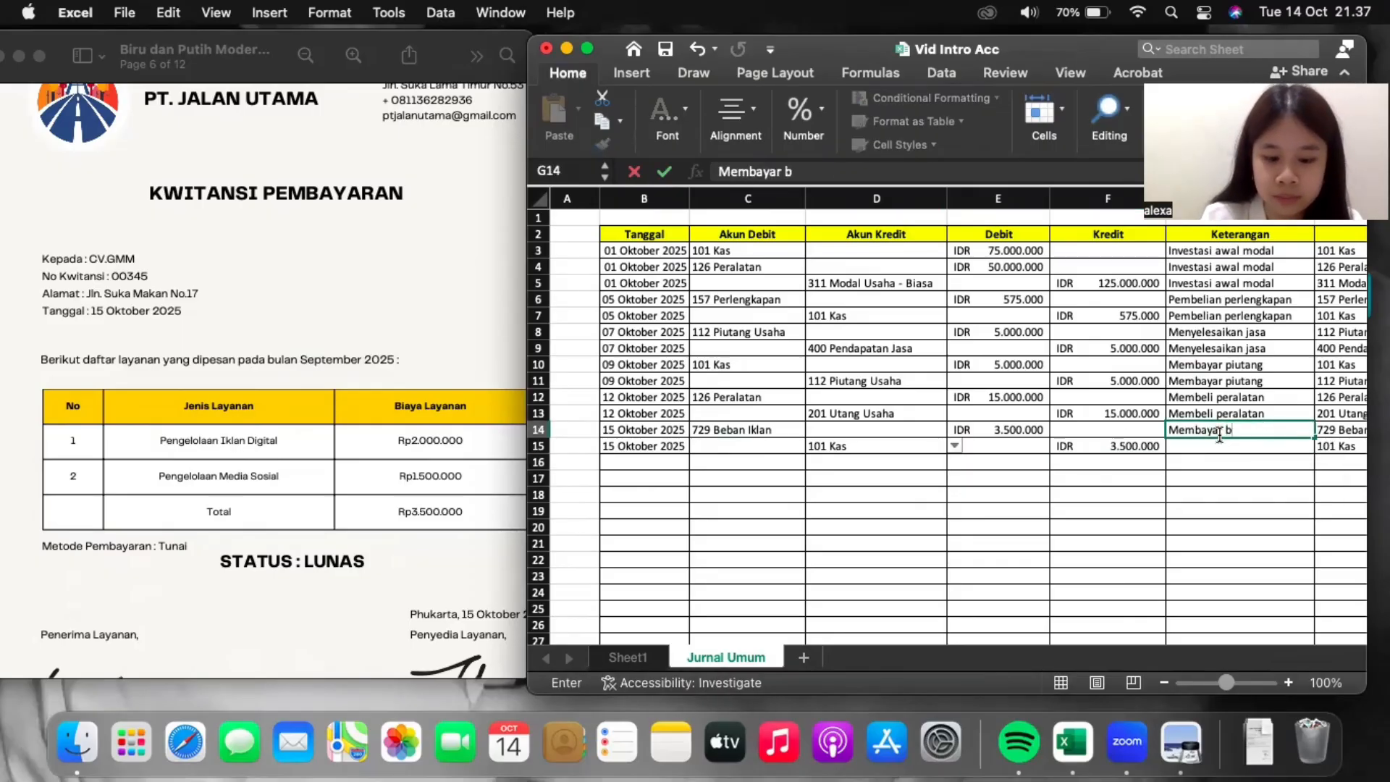
pyautogui.write('eban iklan')
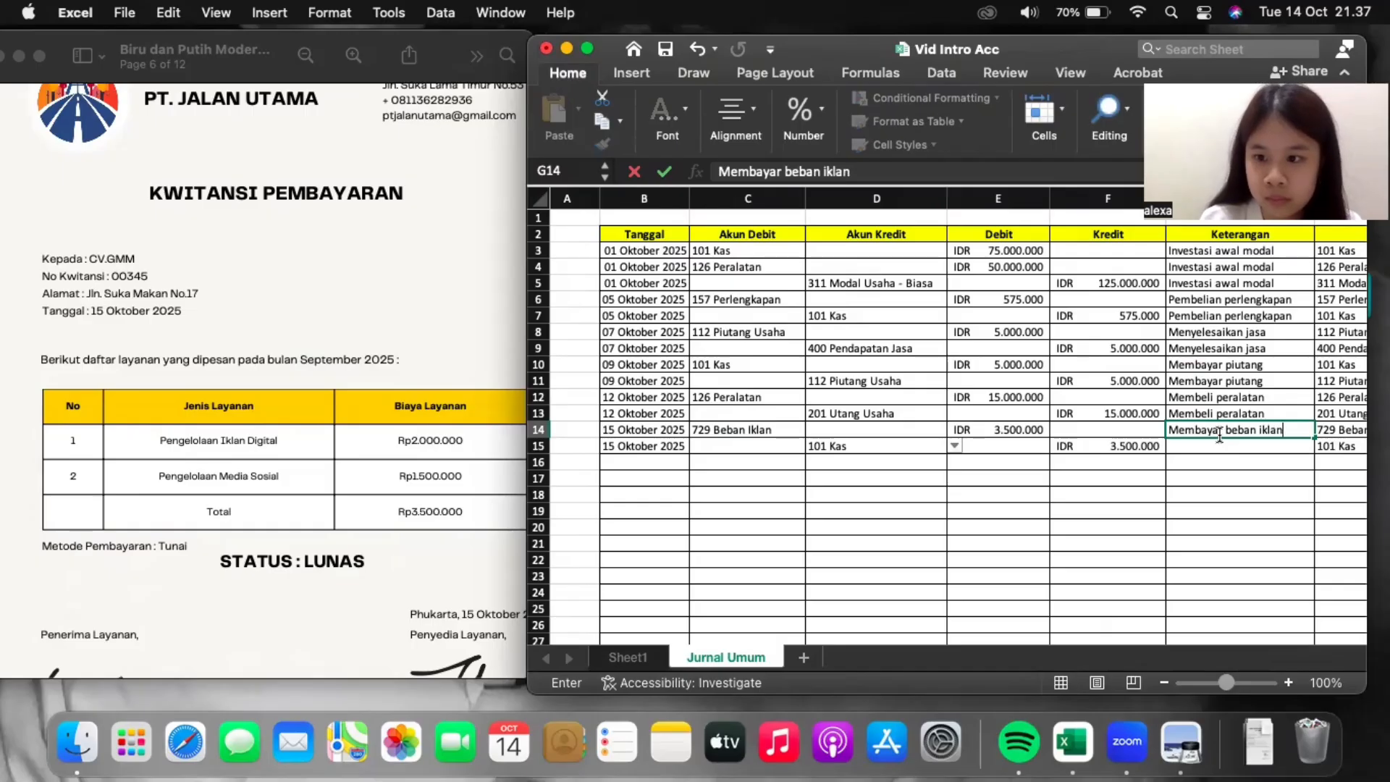
pyautogui.press('Return')
pyautogui.click(1310, 434)
pyautogui.moveTo(1314, 437); pyautogui.dragTo(1314, 453)
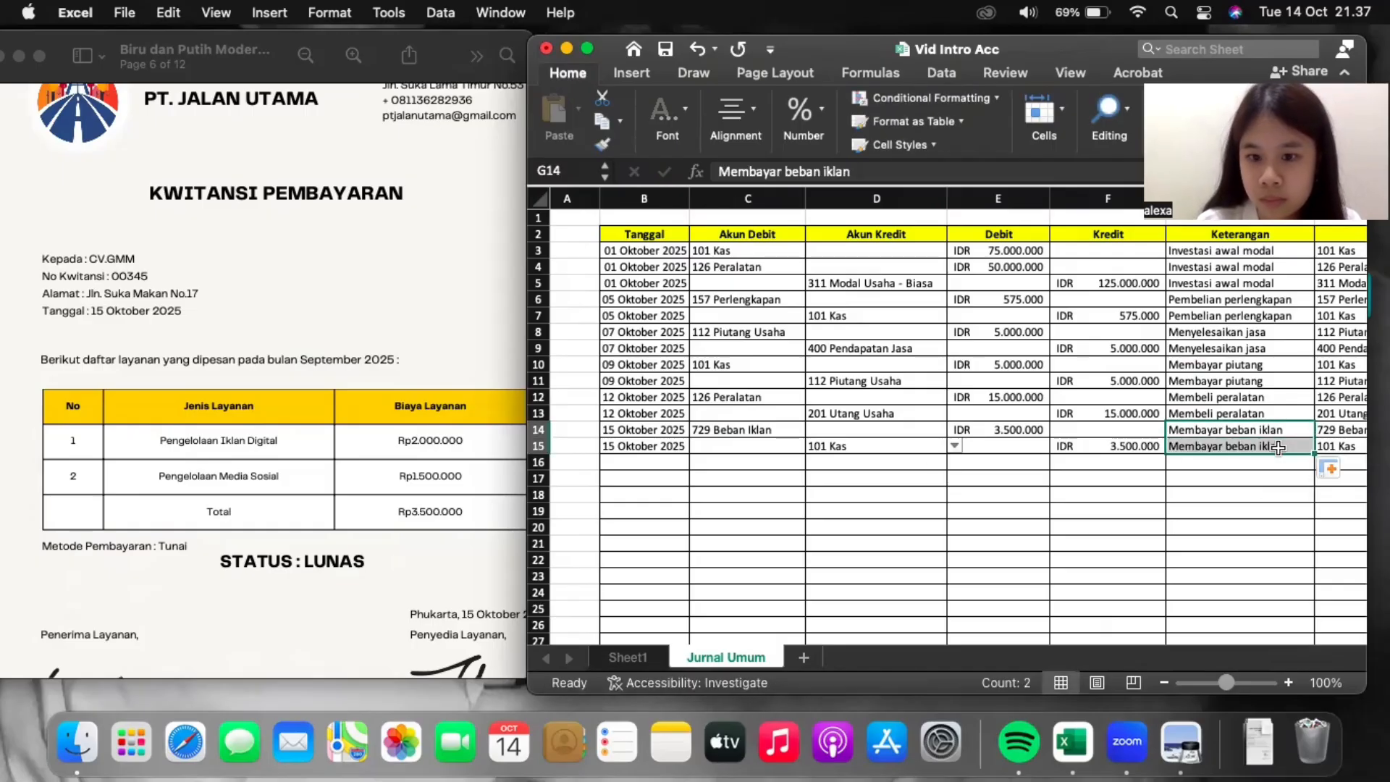
# Examine the next document in Preview, CV. GMM's payment receipt, for its date, ordered services, total and payment method.
pyautogui.click(651, 463)
pyautogui.scroll(-8, 371, 410)
pyautogui.scroll(-5, 372, 418)
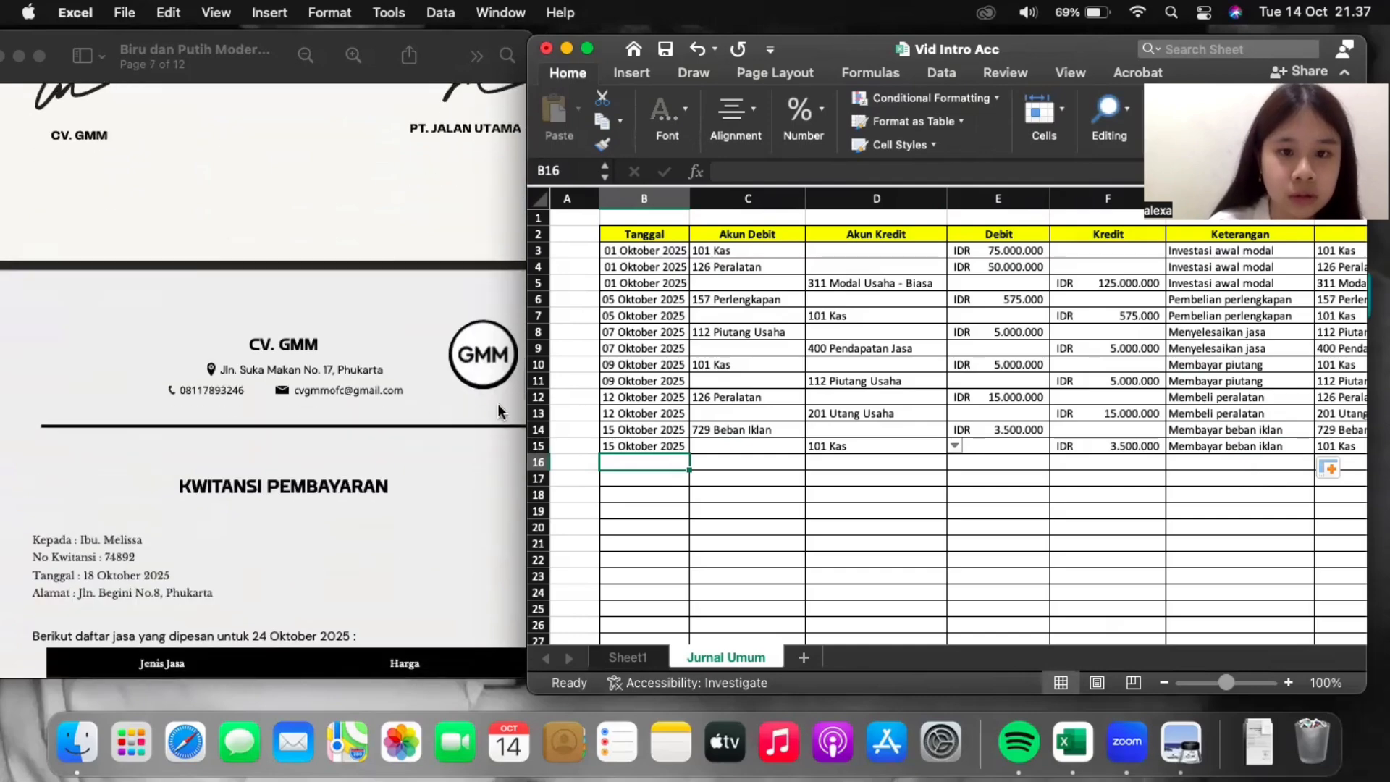
pyautogui.moveTo(528, 393)
pyautogui.mouseDown()
pyautogui.moveTo(549, 393)
pyautogui.moveTo(530, 393)
pyautogui.mouseUp()
pyautogui.hscroll(2, 893, 435)
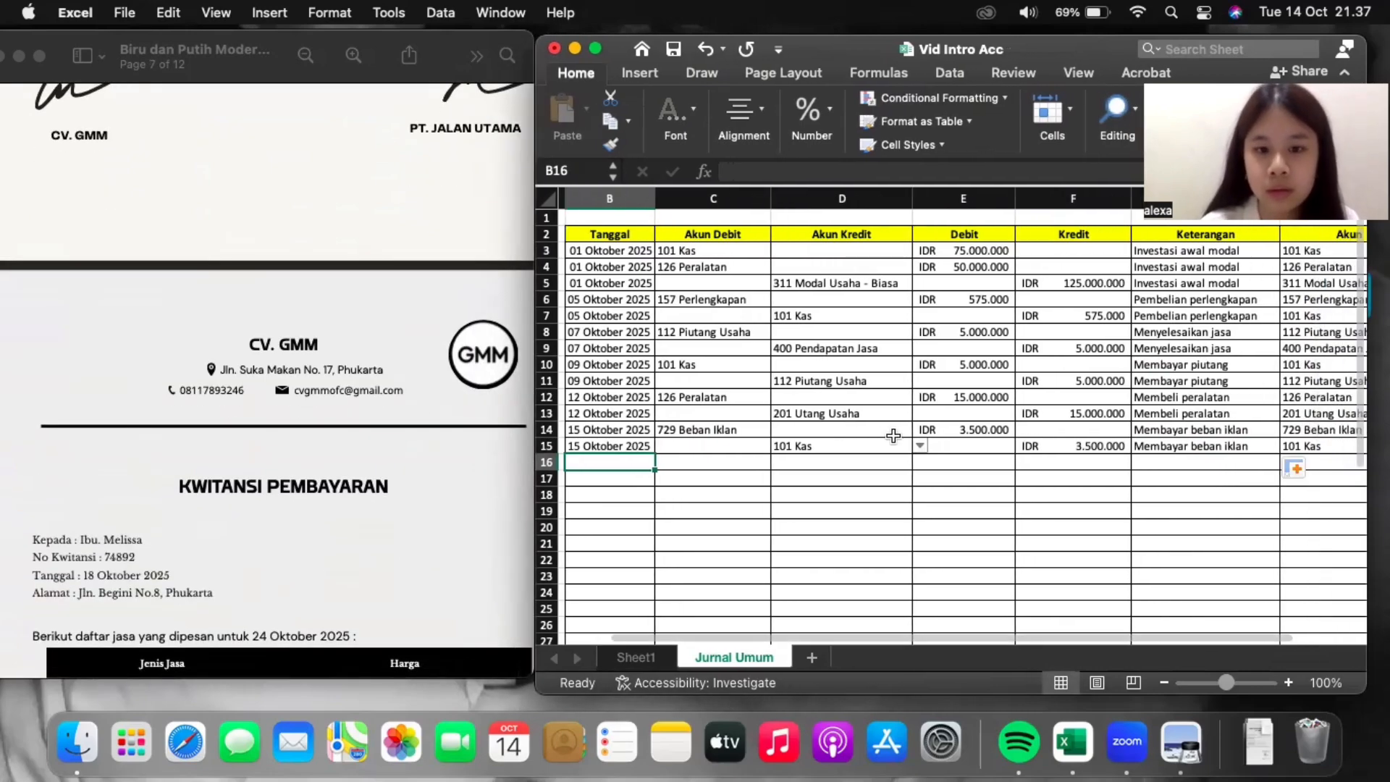
pyautogui.scroll(-3, 556, 422)
pyautogui.scroll(-2, 556, 422)
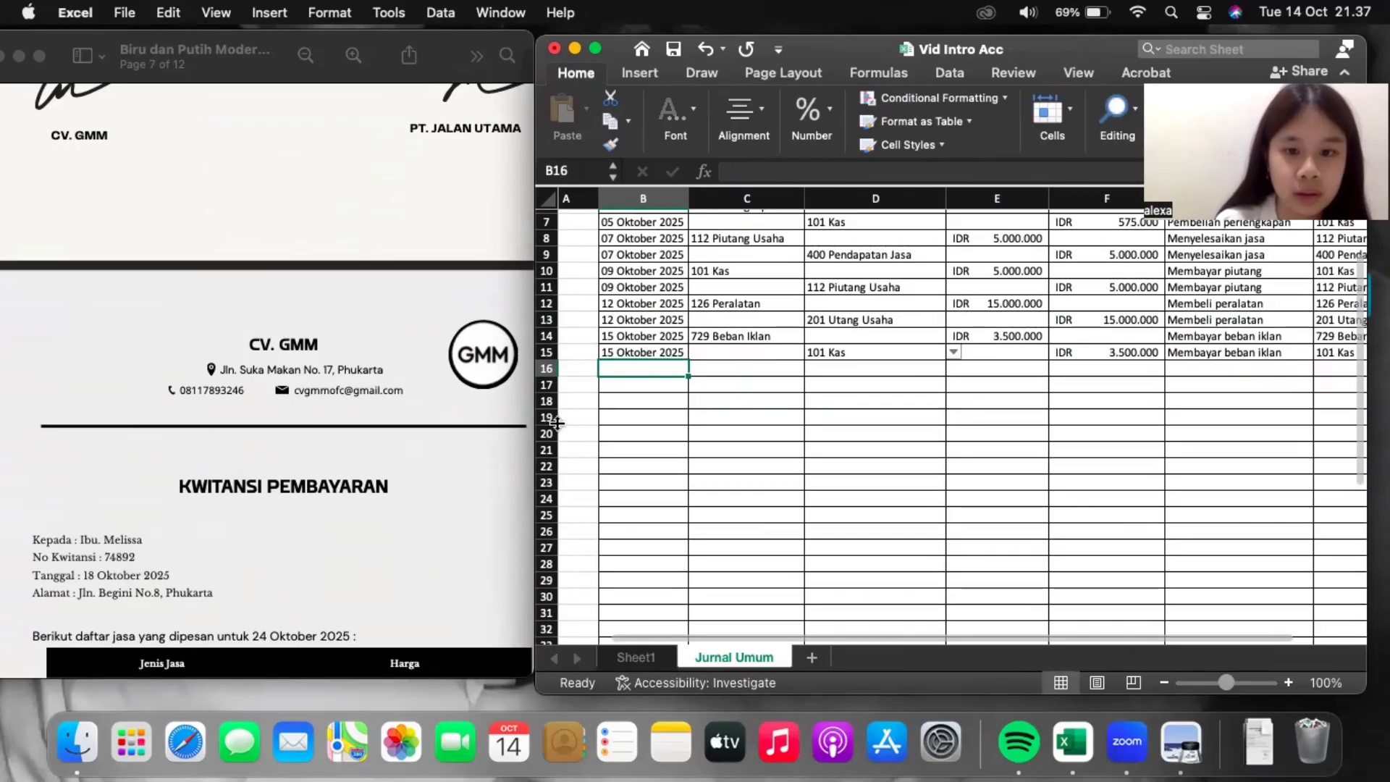
pyautogui.scroll(4, 550, 423)
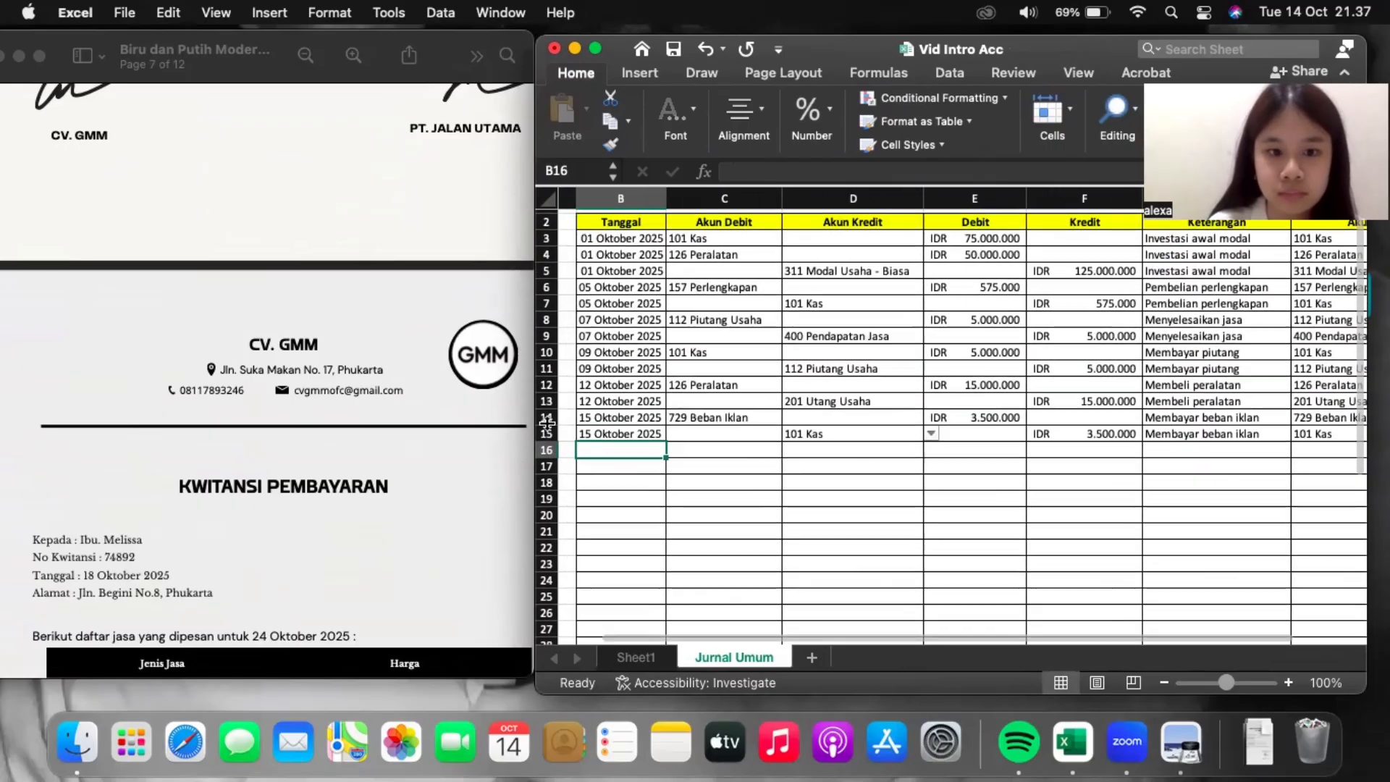
pyautogui.click(427, 436)
pyautogui.scroll(-5, 427, 438)
pyautogui.scroll(-1, 427, 436)
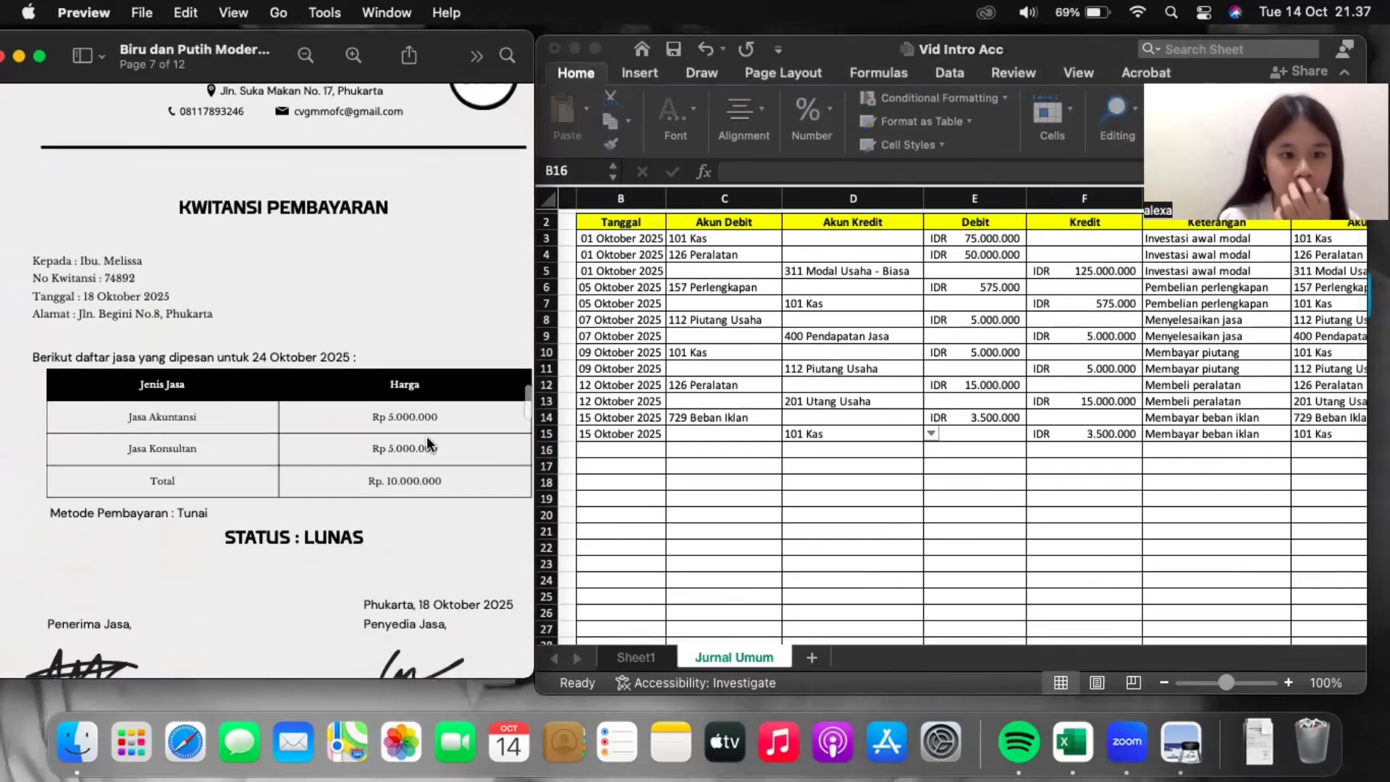
# Compare the receipt's payment date with the date the ordered services are for, and check its payment status.
pyautogui.scroll(2, 301, 351)
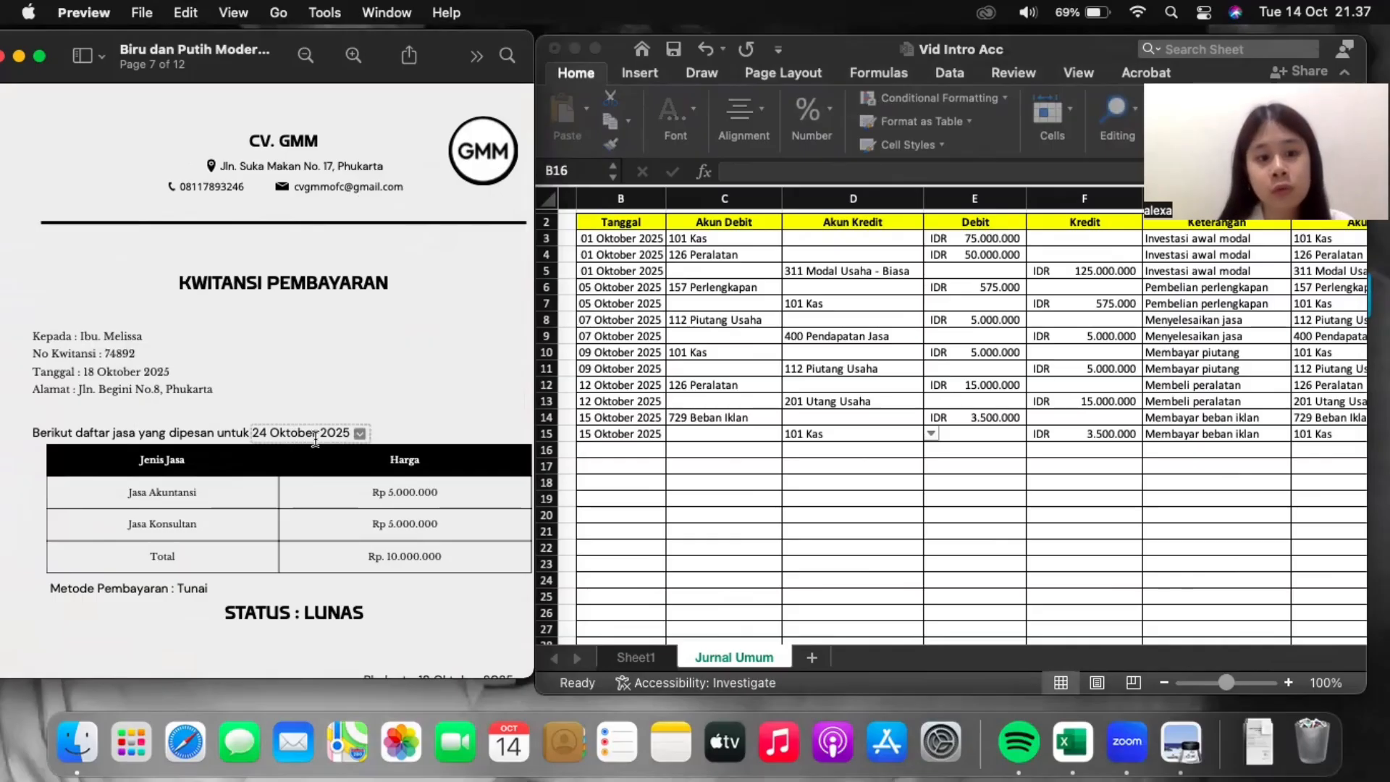
pyautogui.moveTo(250, 433); pyautogui.dragTo(350, 428)
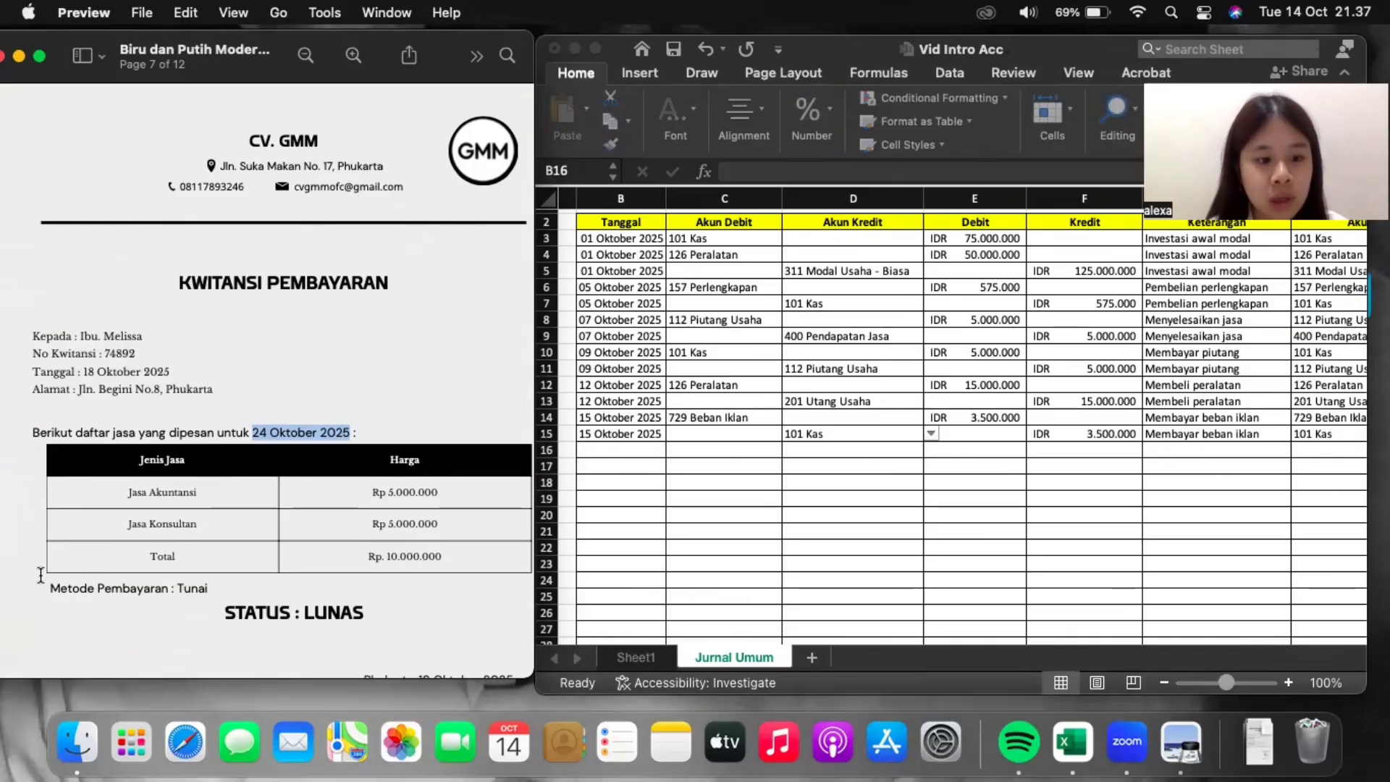
pyautogui.scroll(-3, 283, 549)
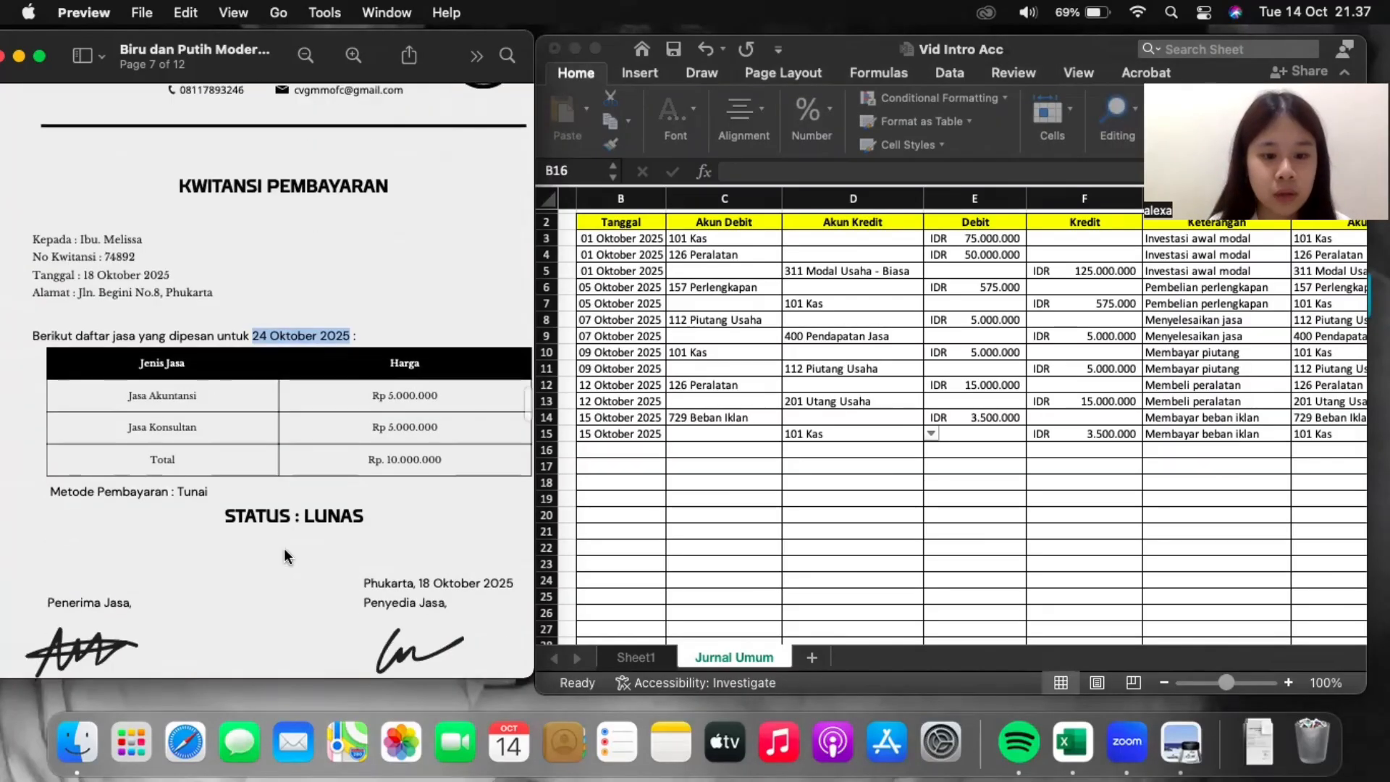
pyautogui.scroll(1, 284, 549)
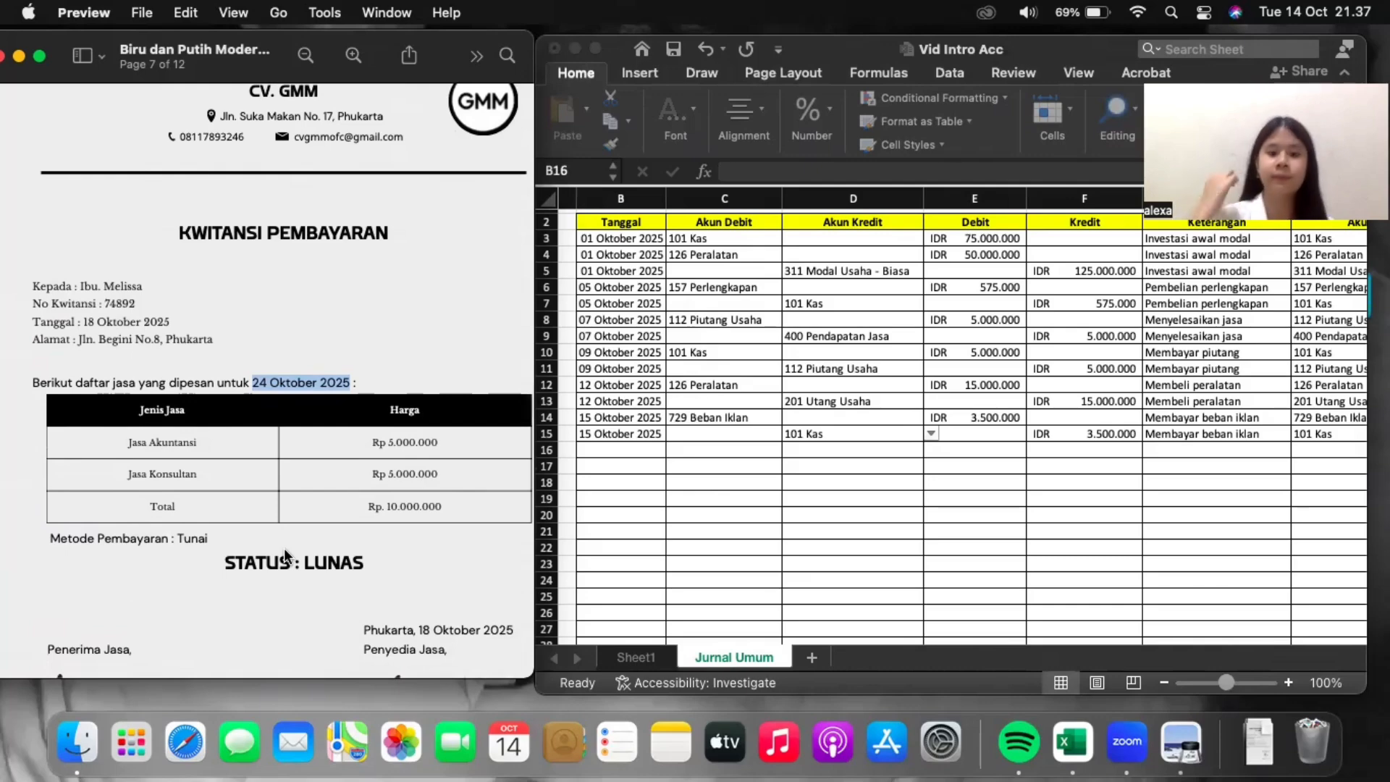
pyautogui.moveTo(269, 371)
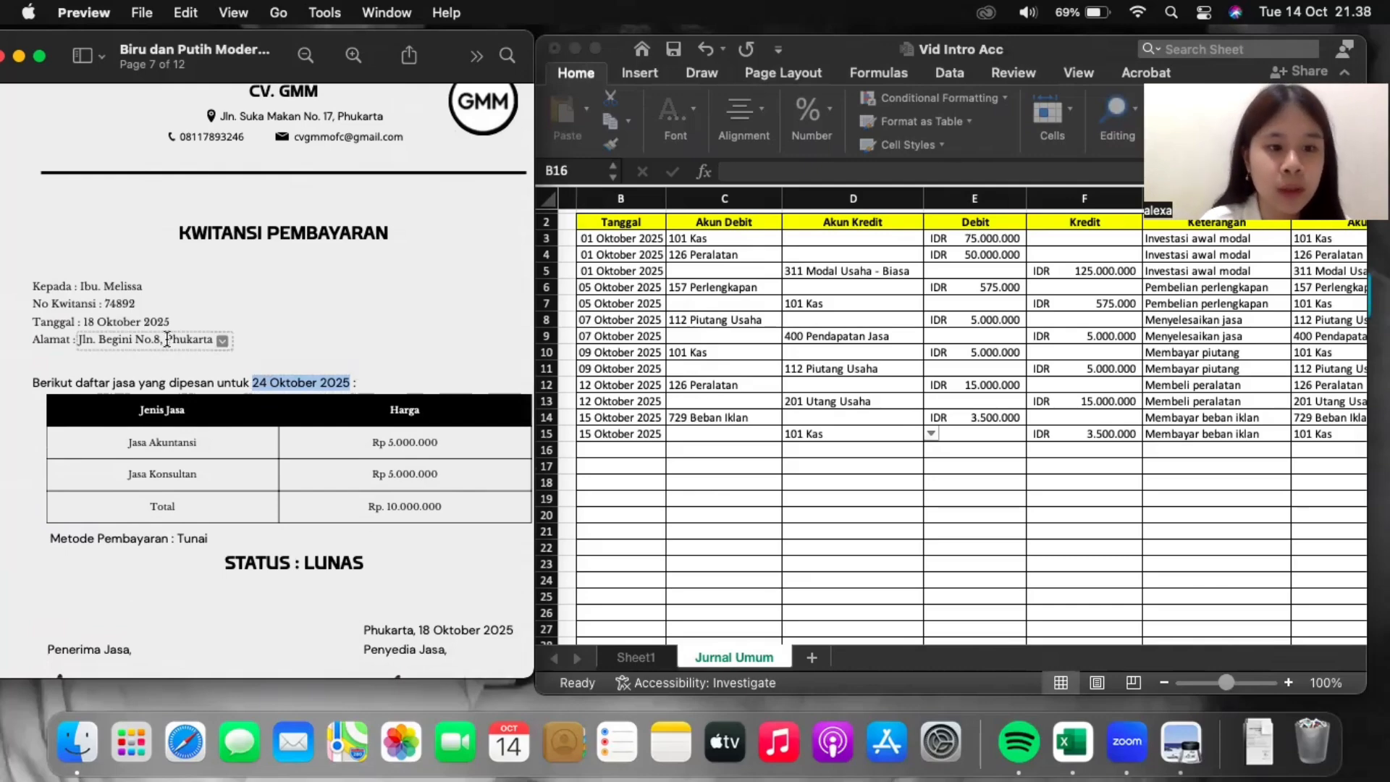
pyautogui.click(104, 321)
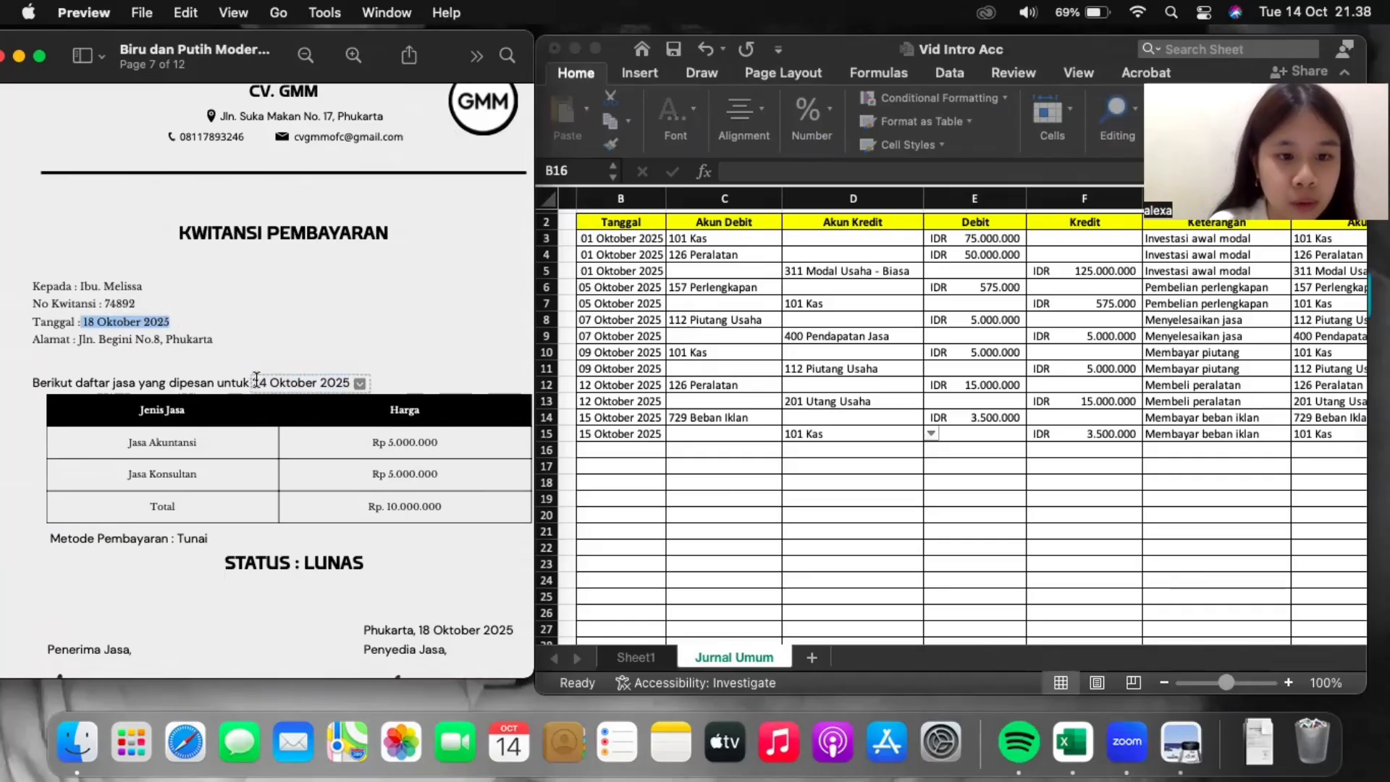
pyautogui.moveTo(251, 383); pyautogui.dragTo(366, 379)
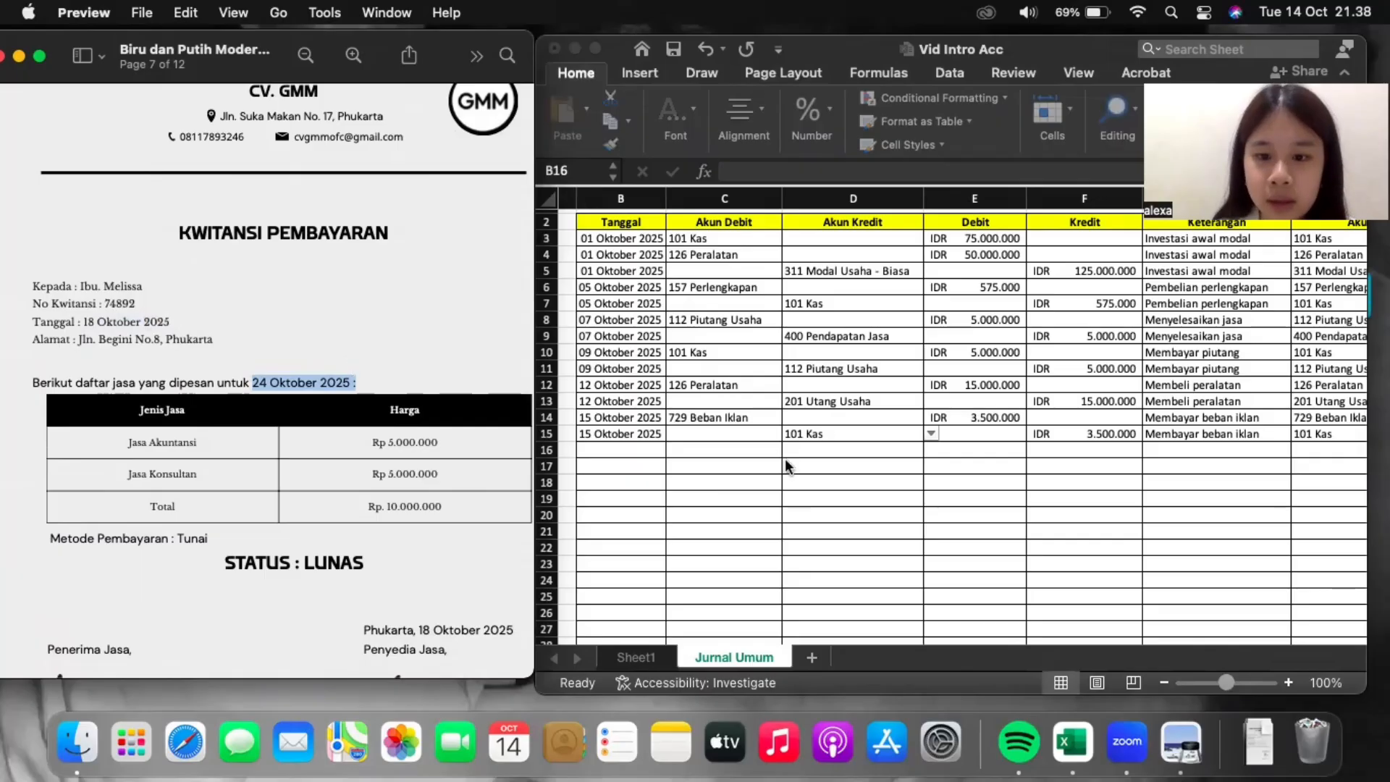
# Switch to Excel and enter 18 Oktober 2025 as the Tanggal in B16 and B17.
pyautogui.click(905, 456)
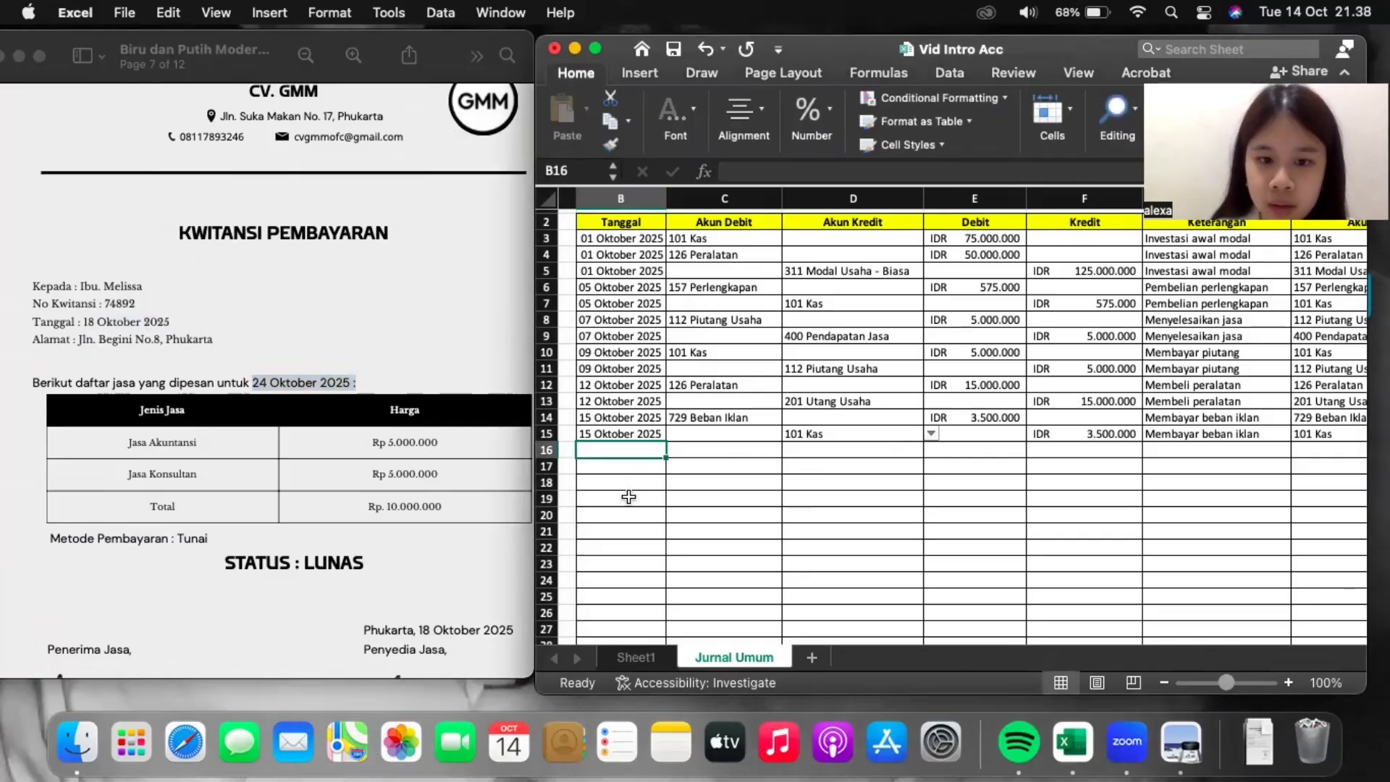
pyautogui.write('18 ')
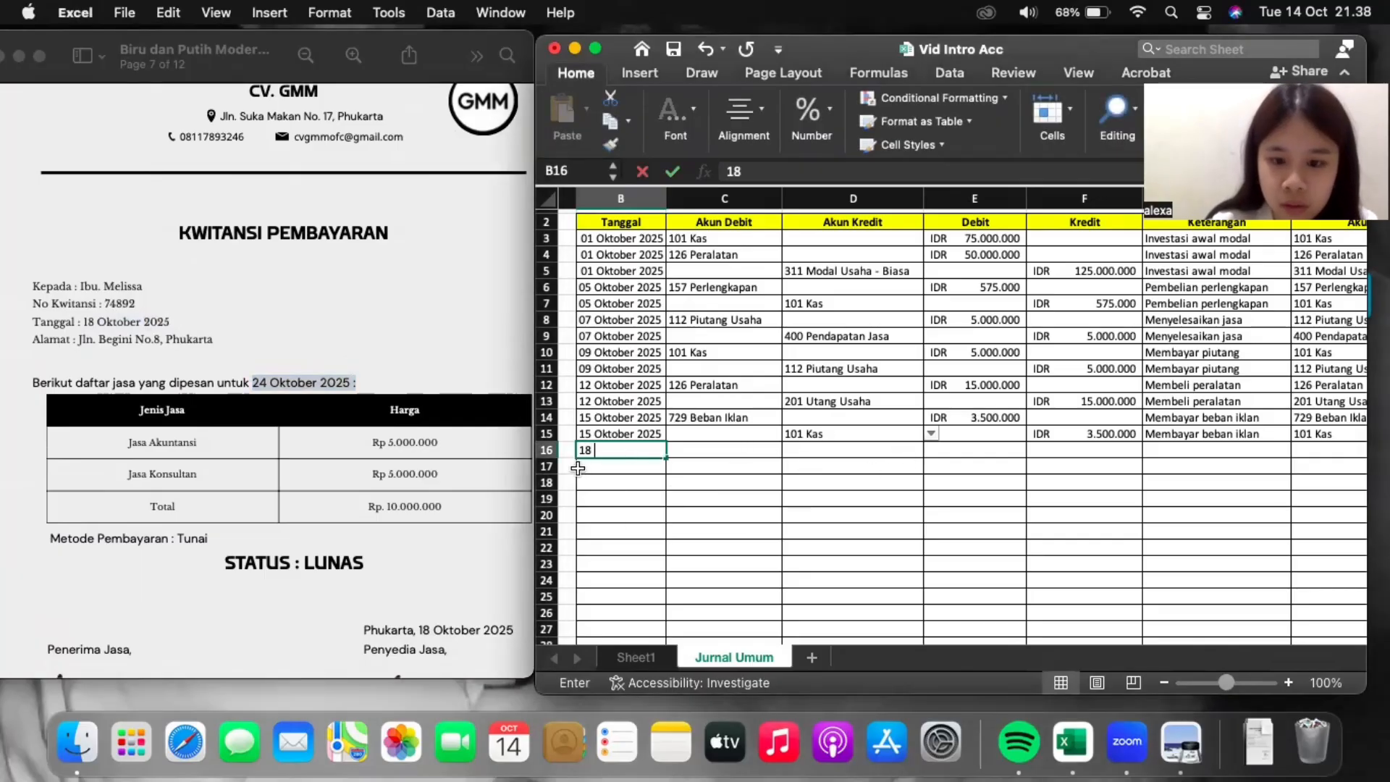
pyautogui.write('Oktober 2025')
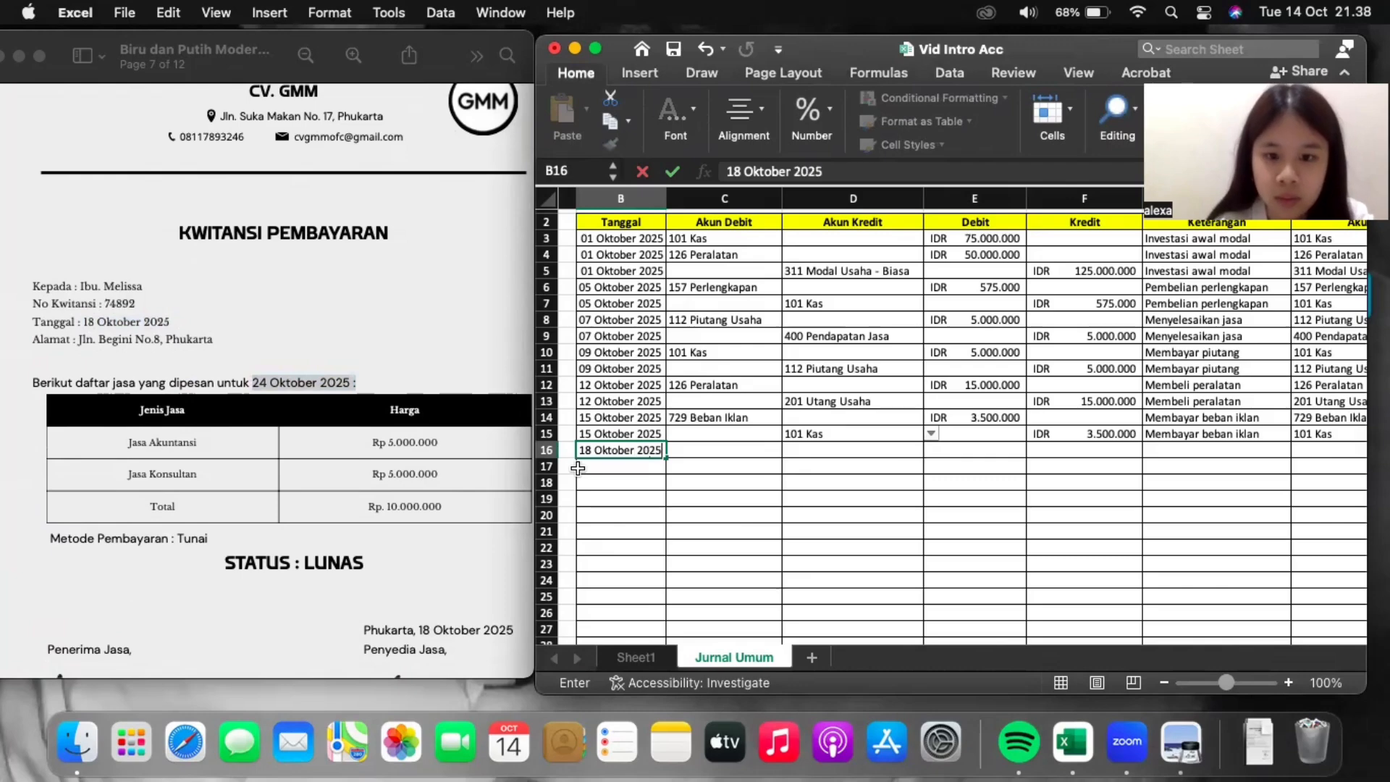
pyautogui.press('Return')
pyautogui.click(646, 433)
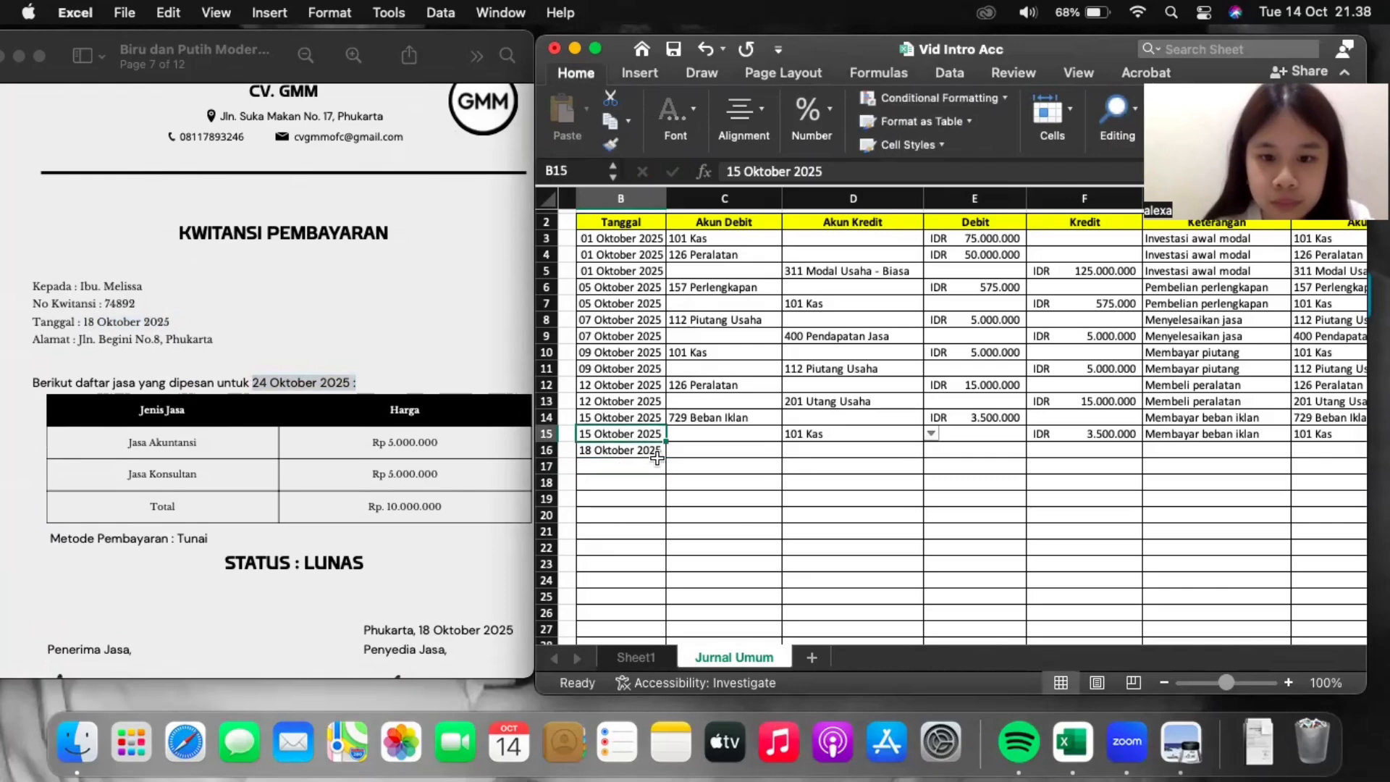
pyautogui.click(656, 466)
pyautogui.write('18')
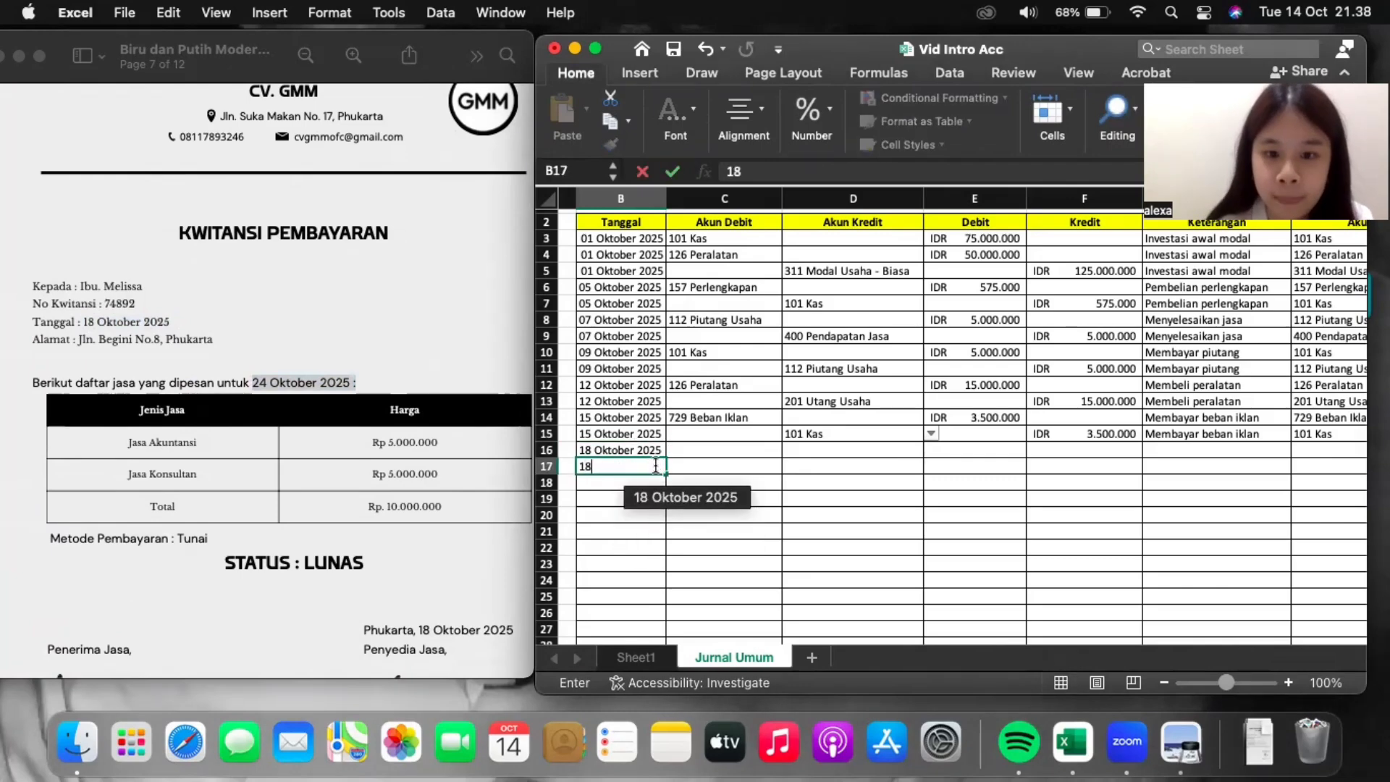
pyautogui.click(662, 527)
# Choose 209 Pendapatan DTM as the Akun Kredit in D17 and 101 Kas as the Akun Debit in C16.
pyautogui.click(811, 466)
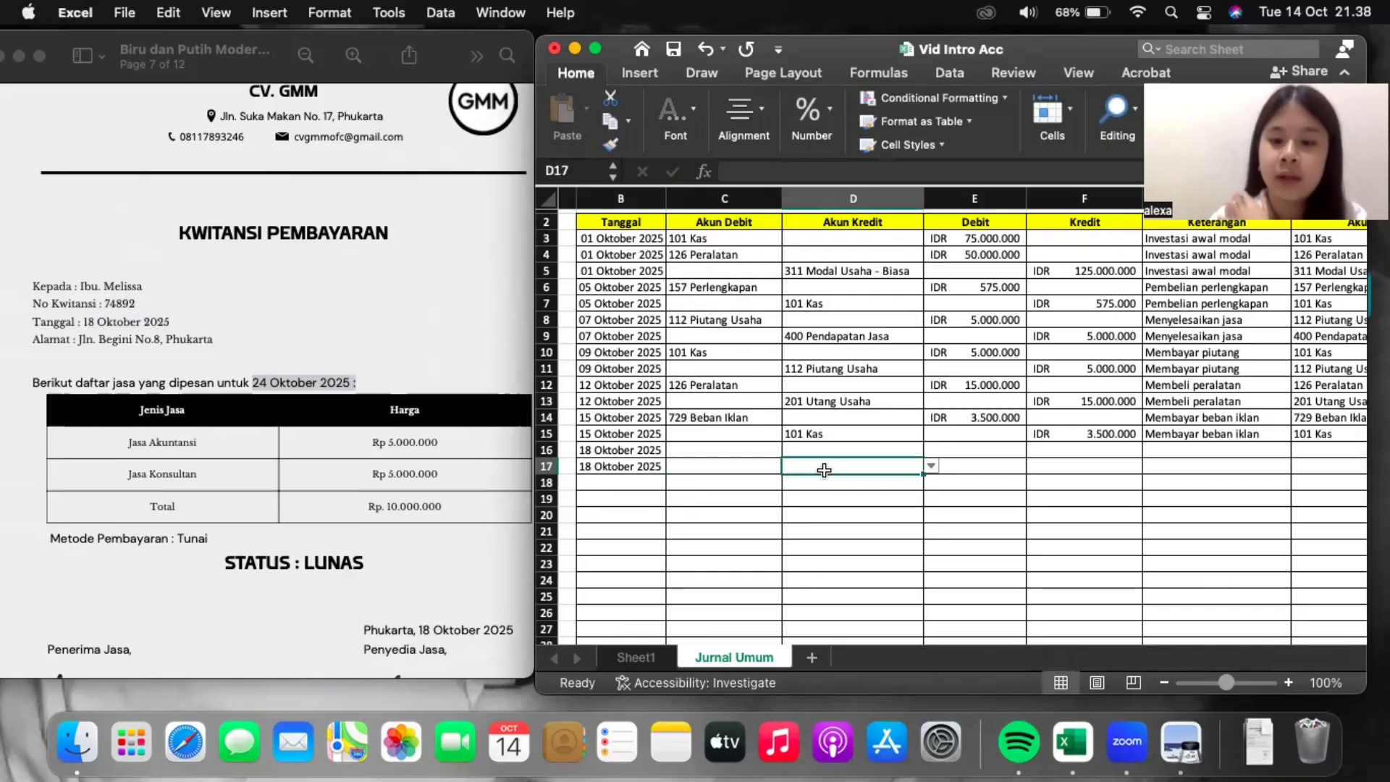
pyautogui.click(930, 466)
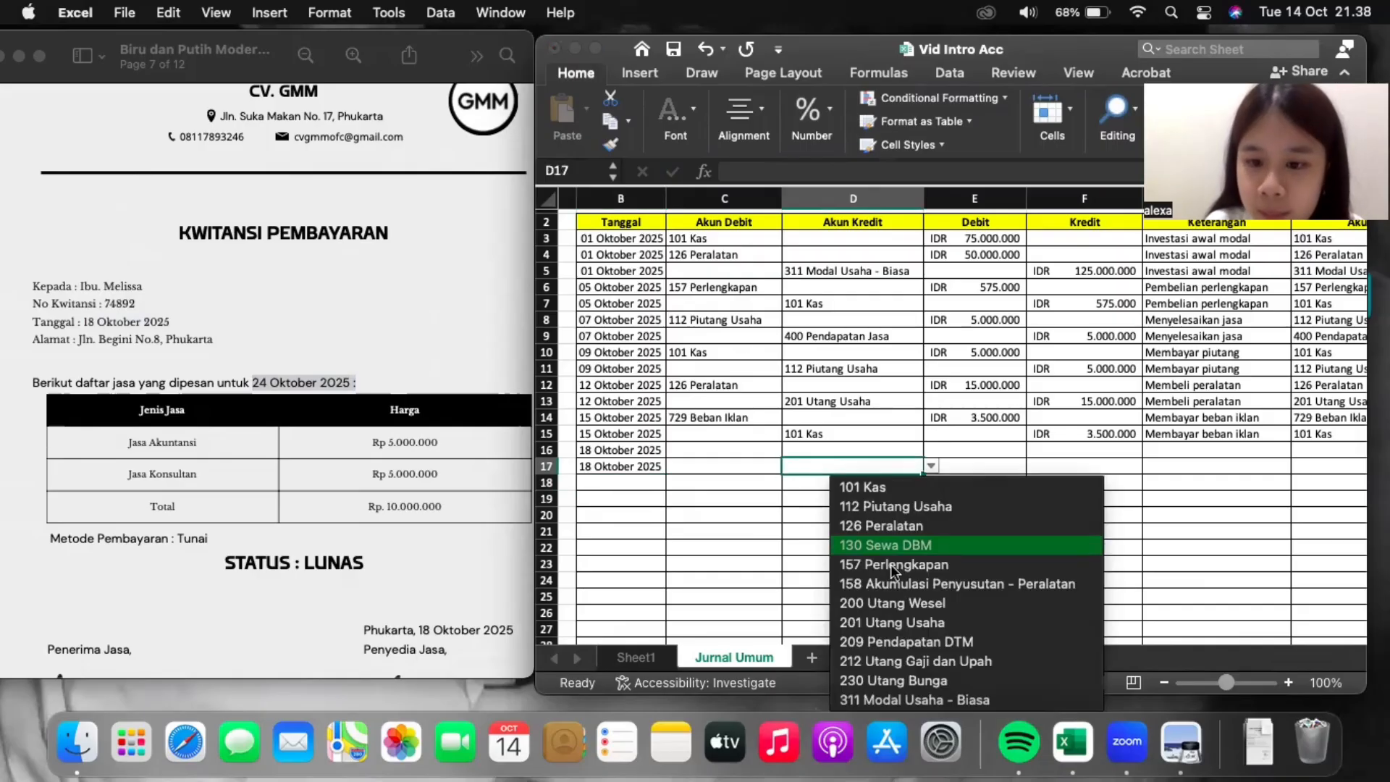
pyautogui.click(912, 643)
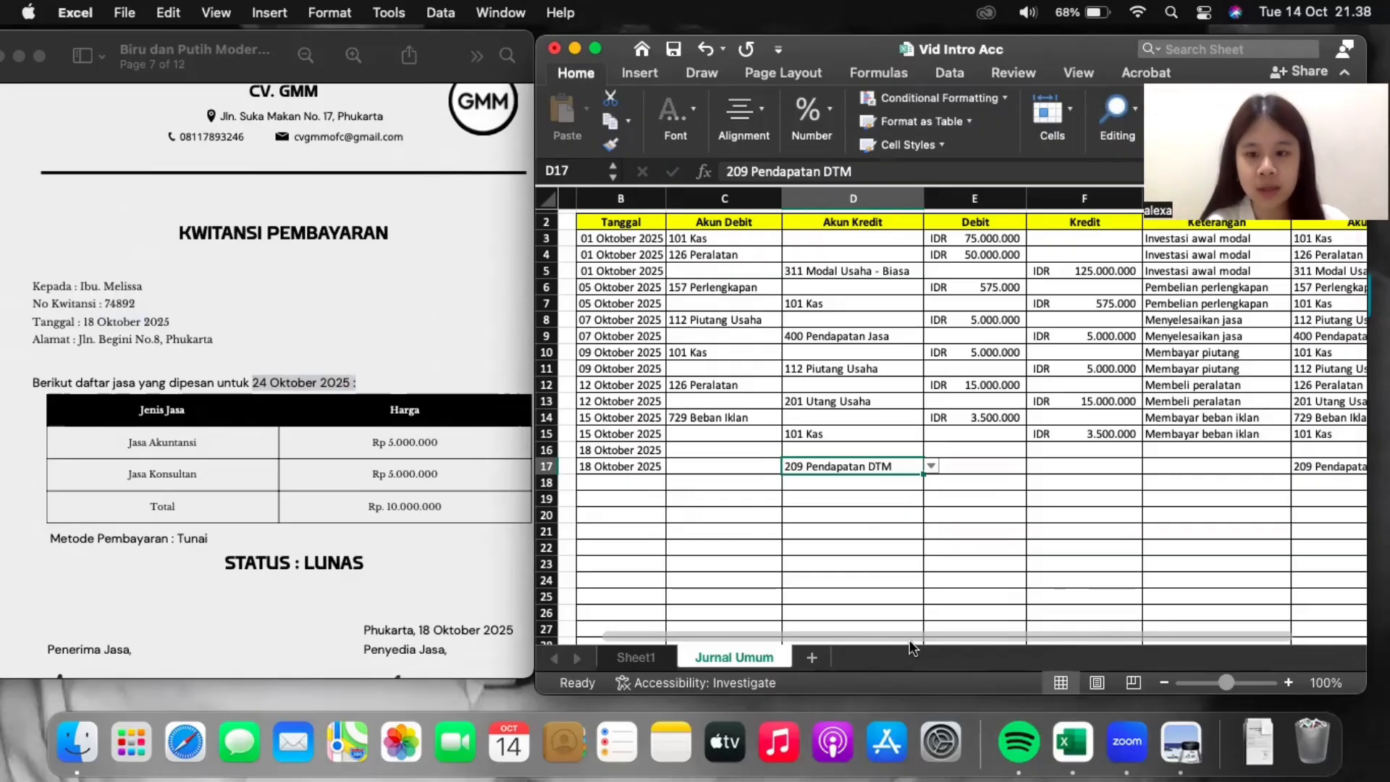
pyautogui.click(728, 449)
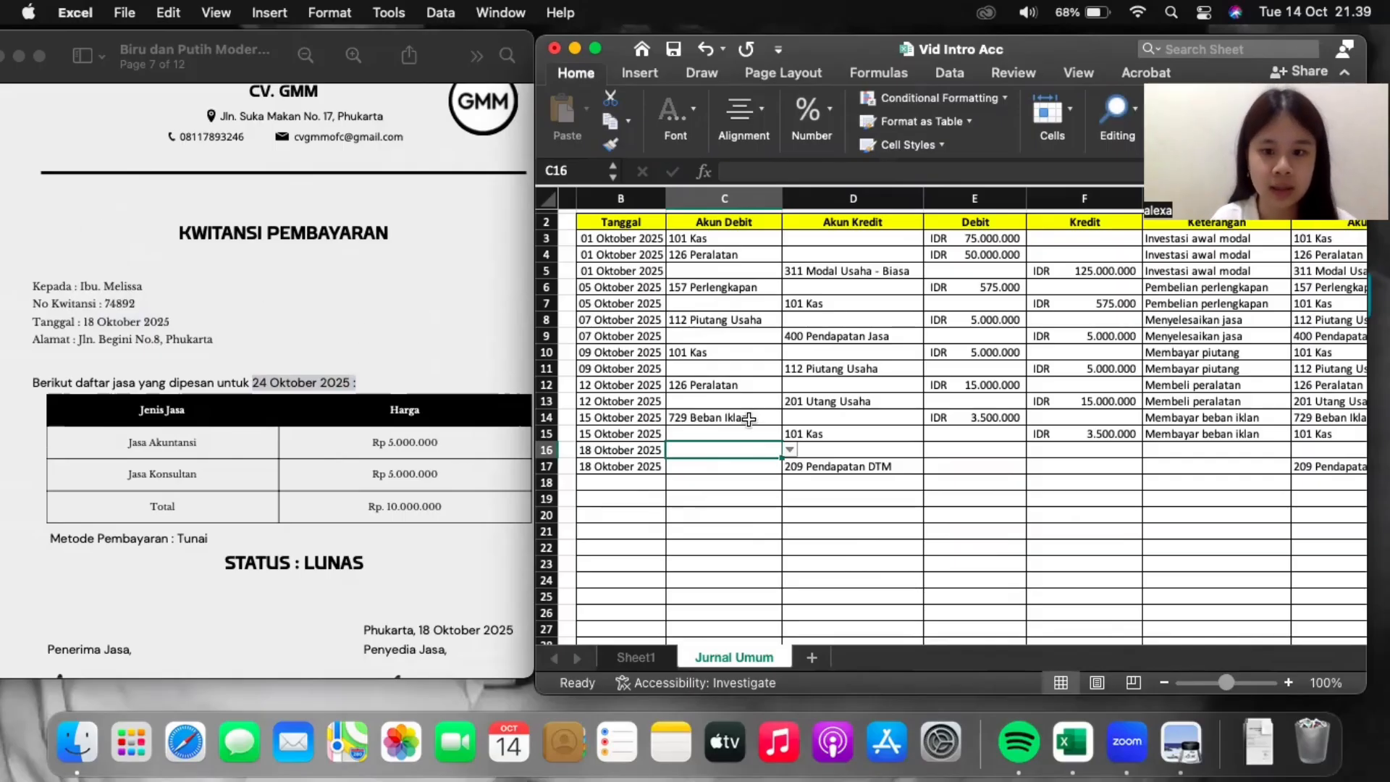
pyautogui.click(789, 449)
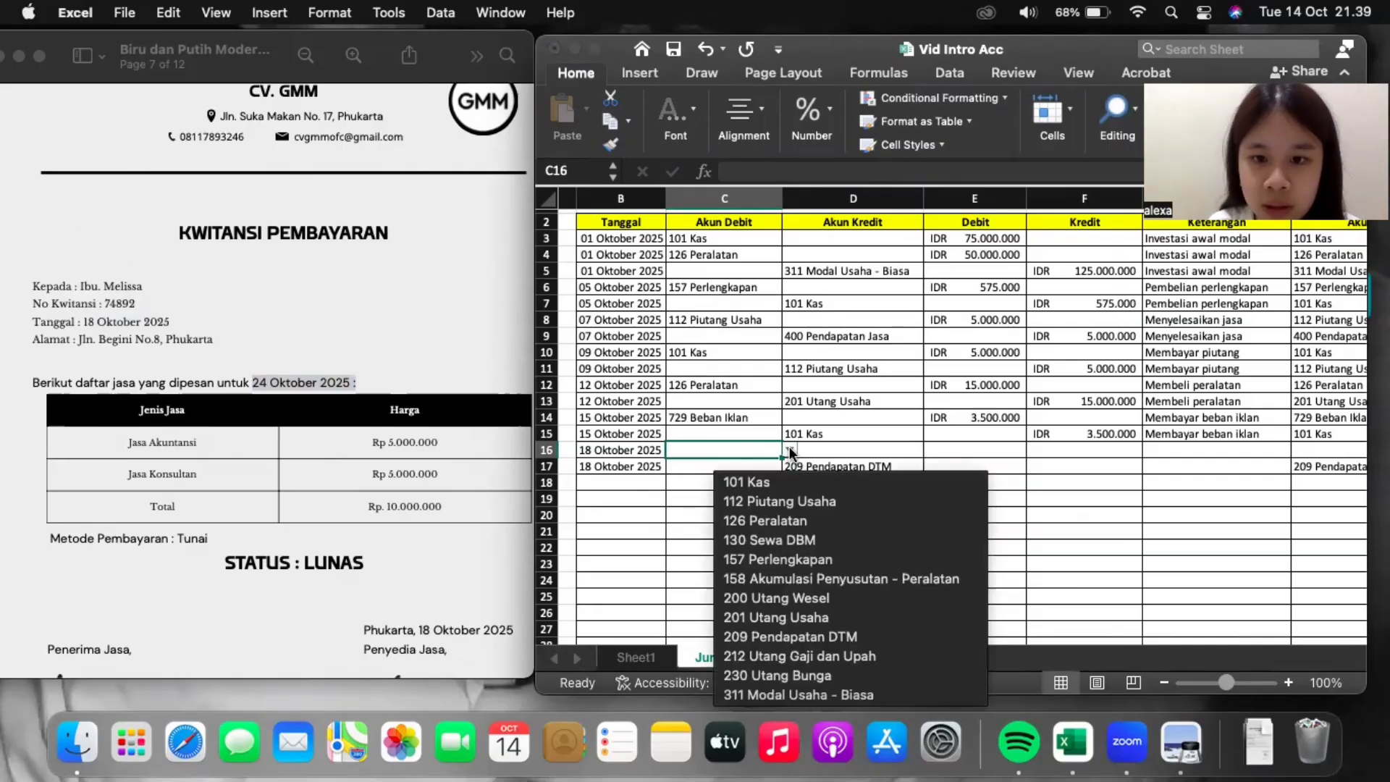
pyautogui.click(771, 479)
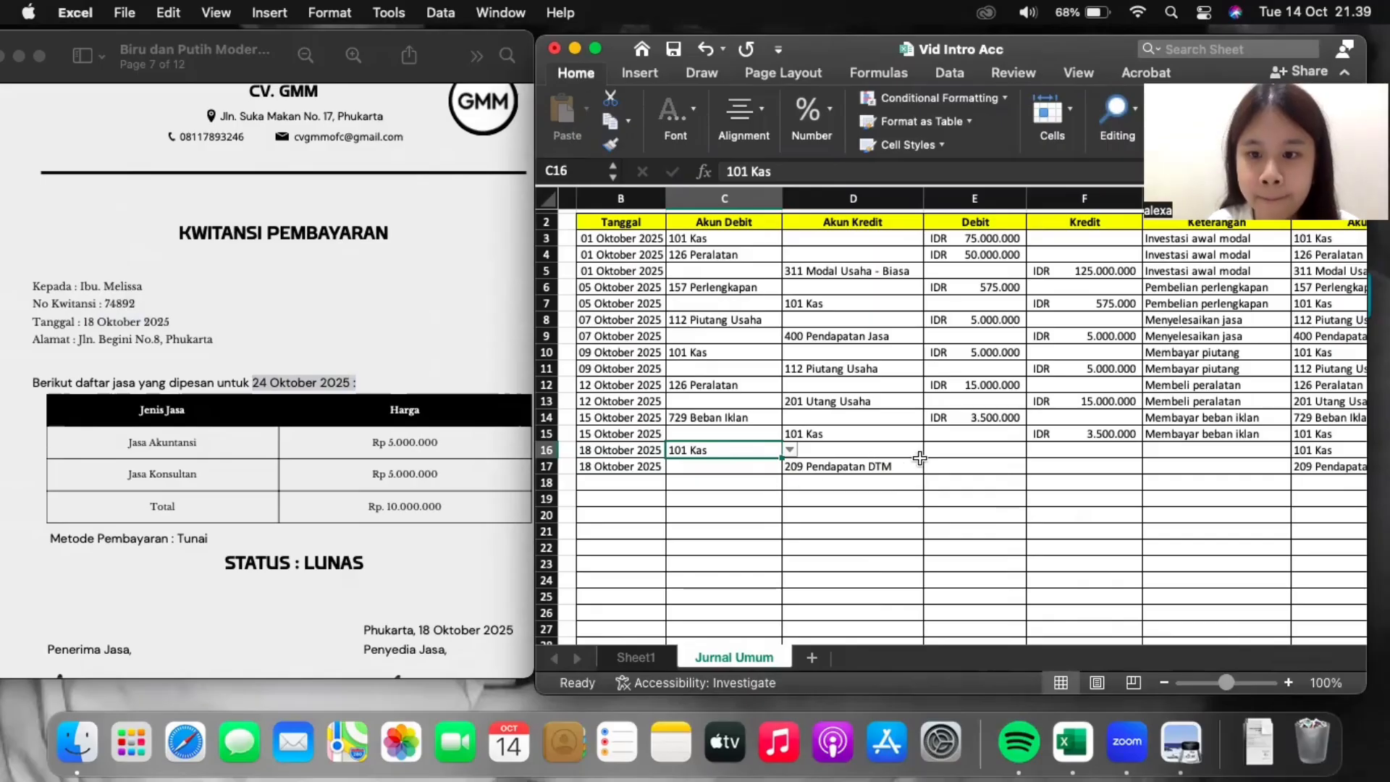
# Enter 10000000 as the Debit in E16 and as the Kredit in F17 for the advance service payment.
pyautogui.click(946, 450)
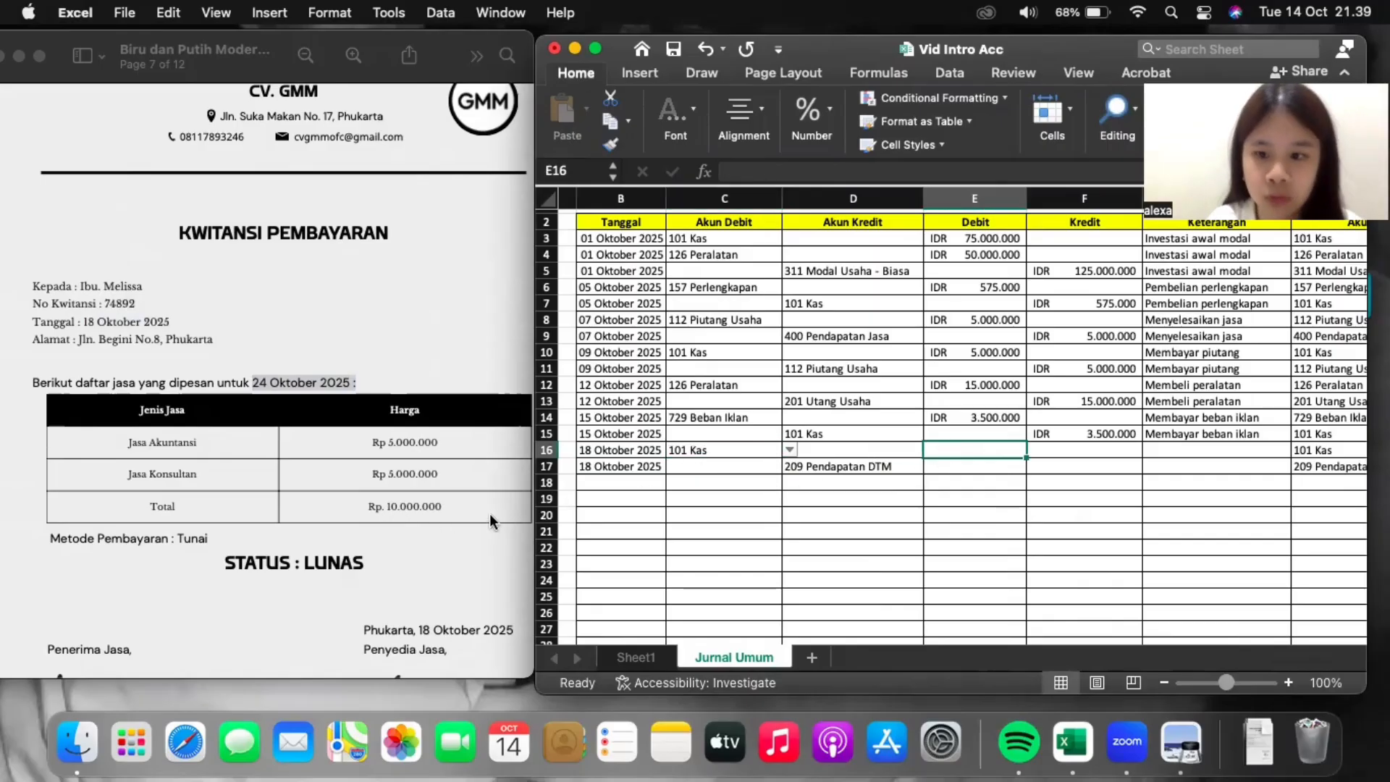
pyautogui.write('10000')
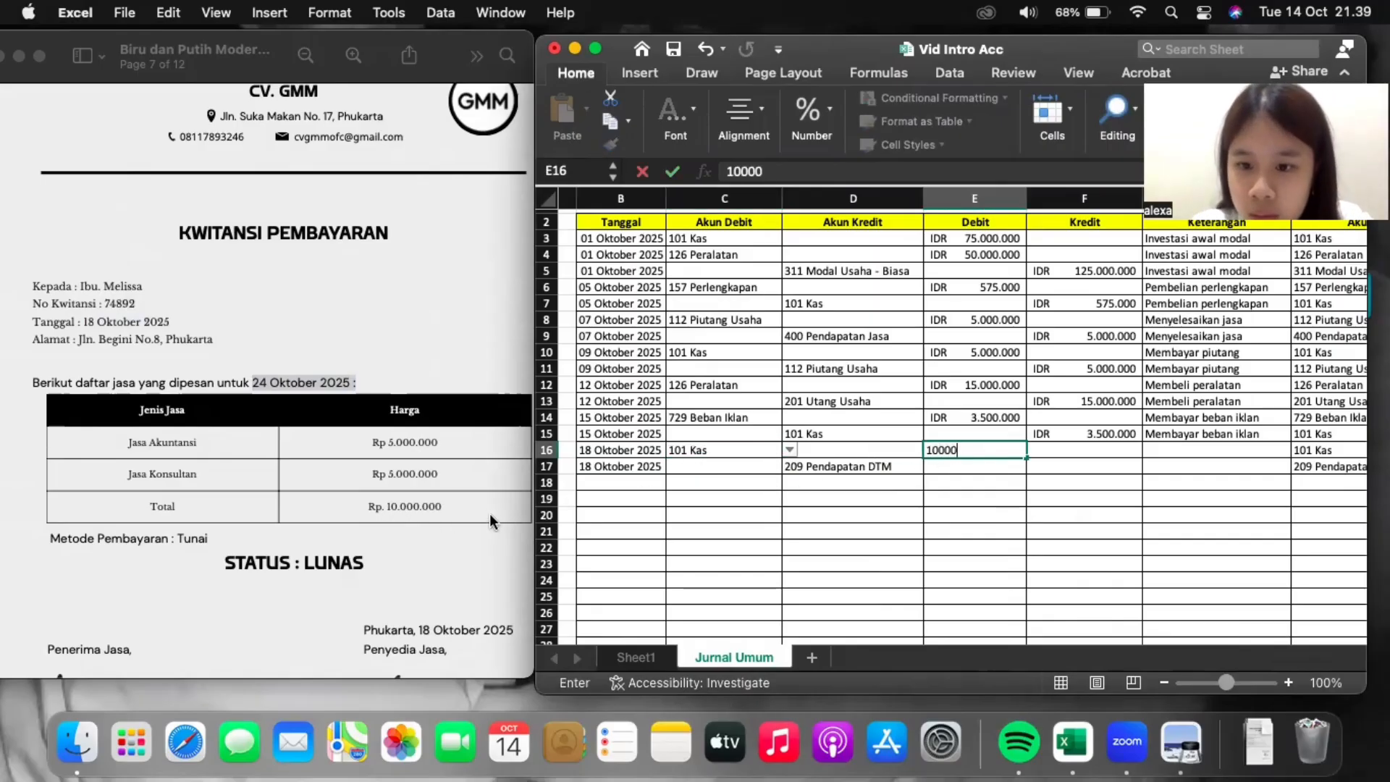
pyautogui.write('000')
pyautogui.press('Return')
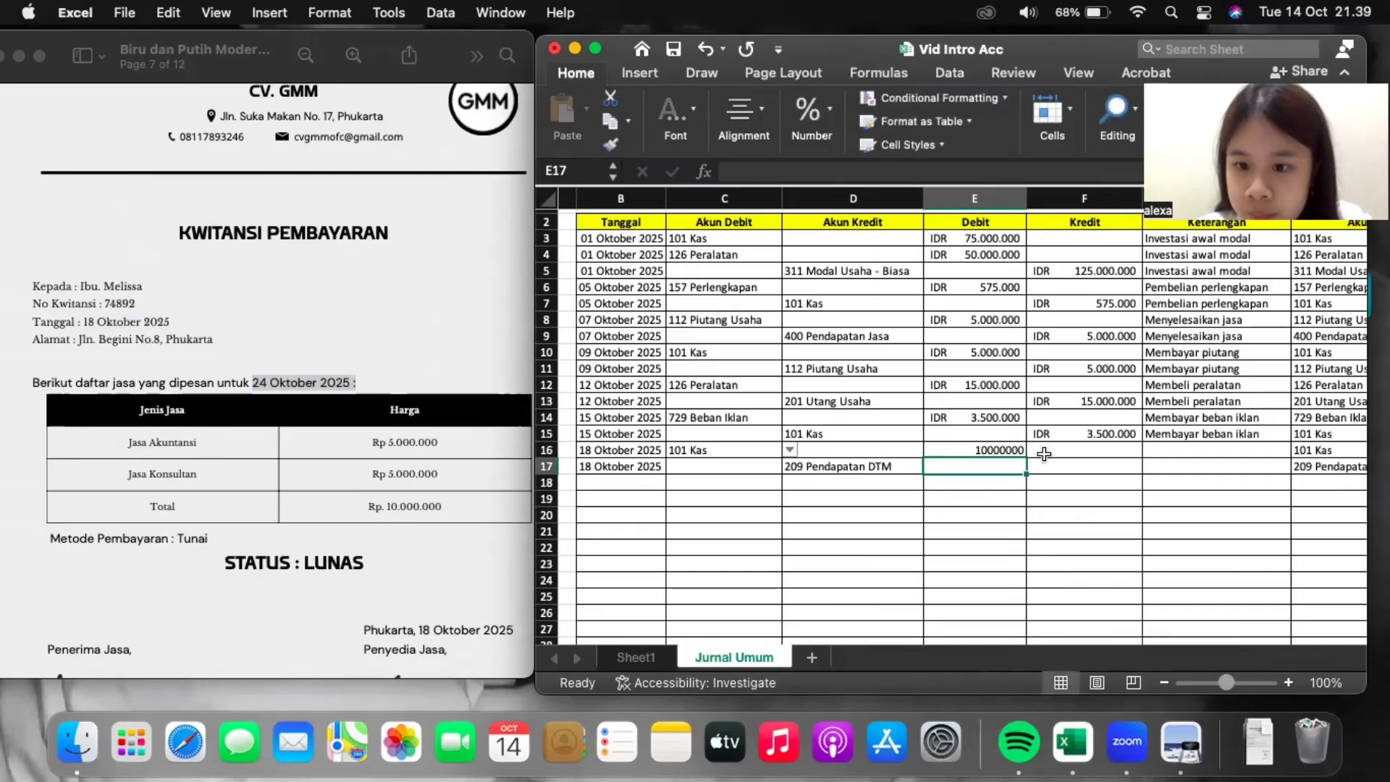
pyautogui.click(1051, 468)
pyautogui.write('10000')
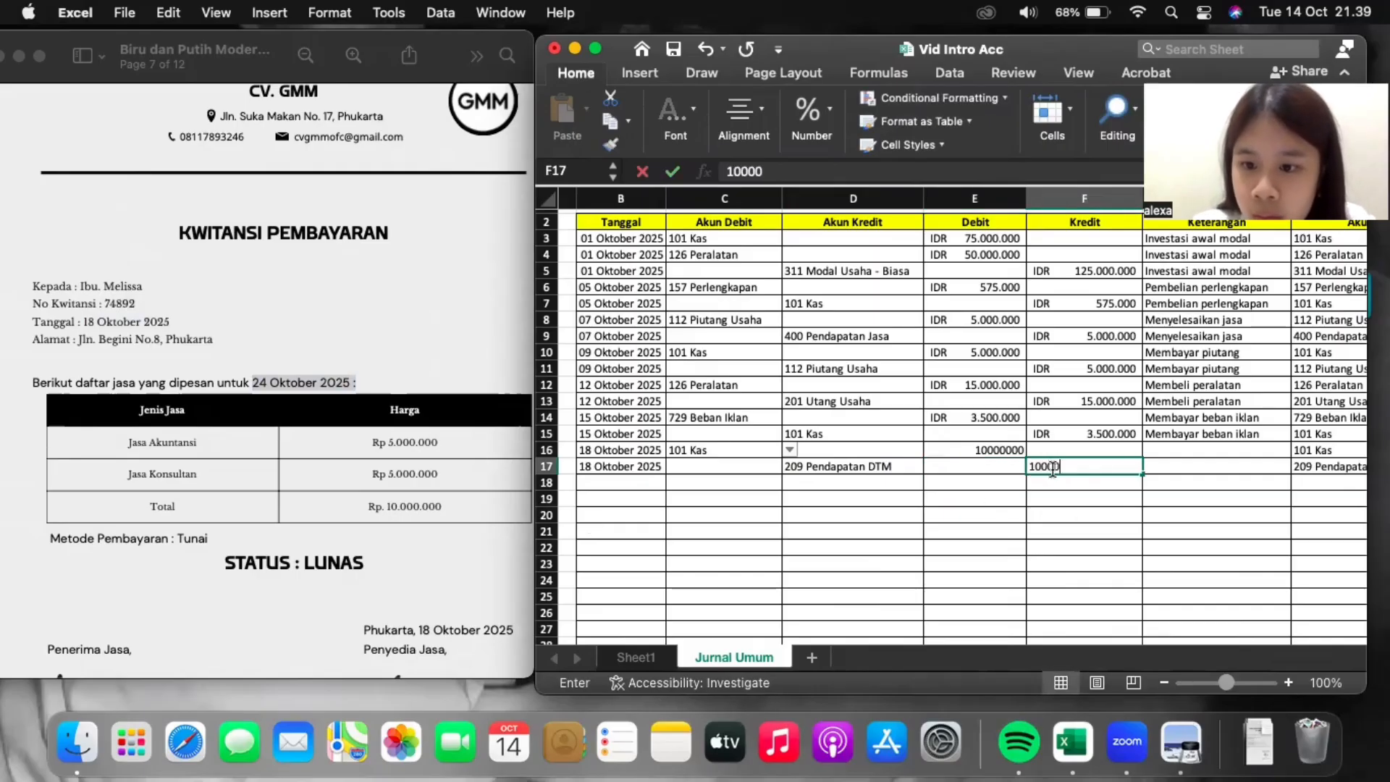
pyautogui.write('000')
pyautogui.press('Return')
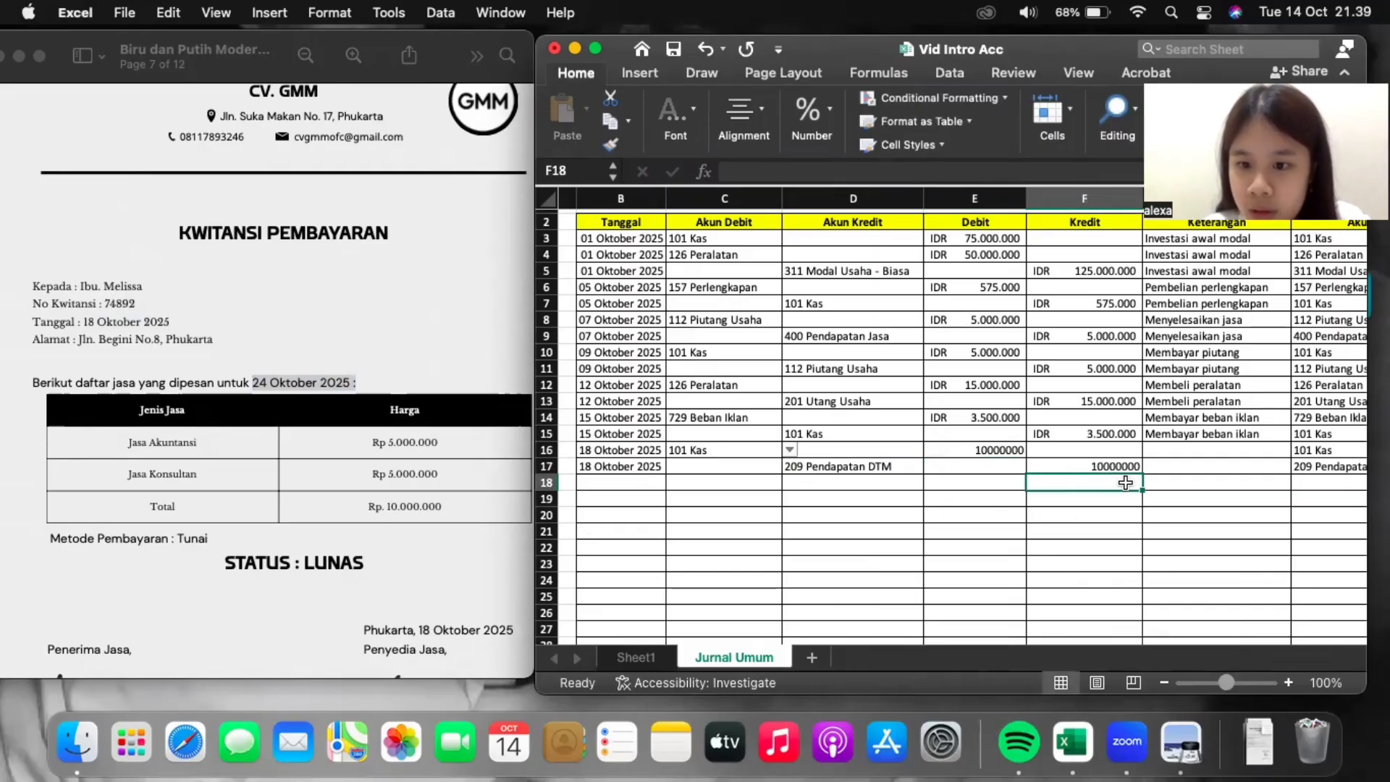
# Apply the Accounting number format to the Debit and Kredit cells E16:F38.
pyautogui.scroll(-4, 1124, 483)
pyautogui.moveTo(1002, 384); pyautogui.dragTo(1091, 637)
pyautogui.click(820, 122)
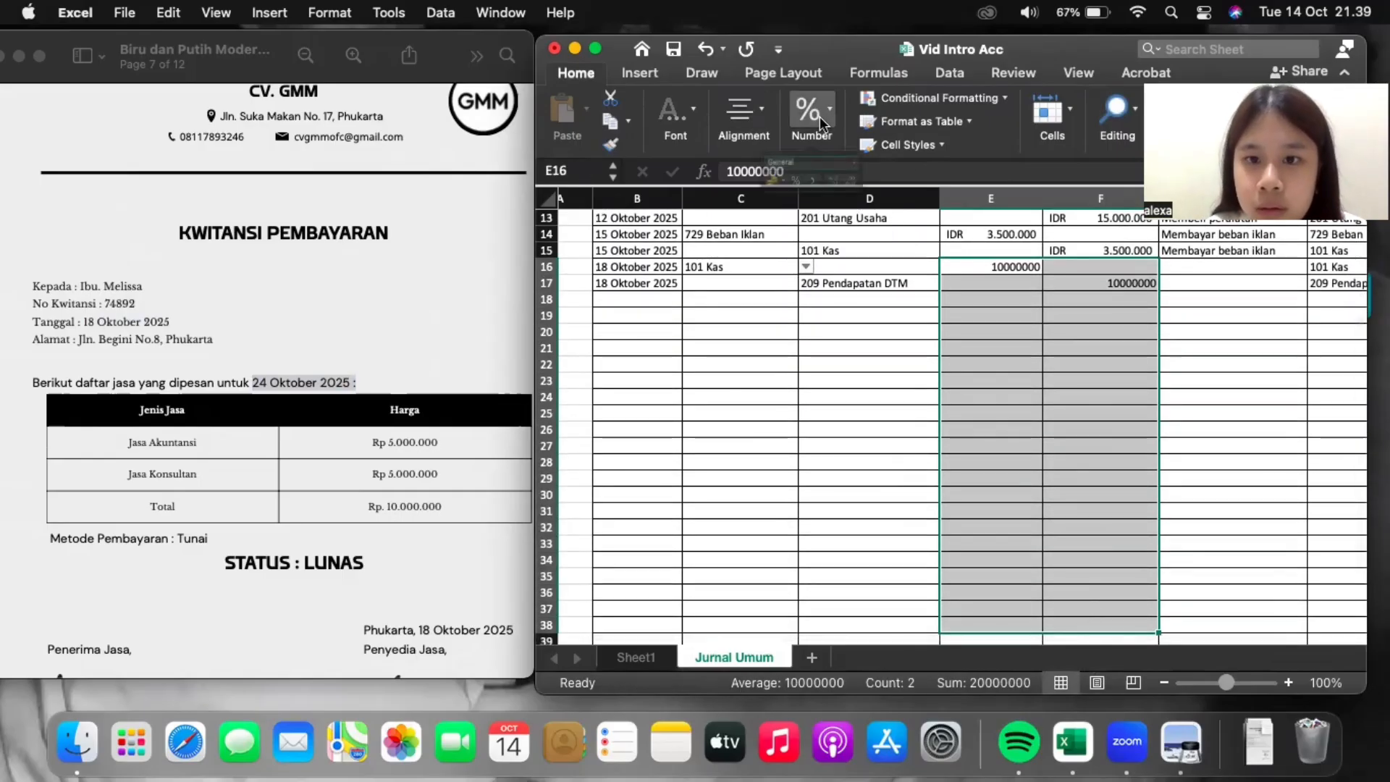
pyautogui.click(885, 176)
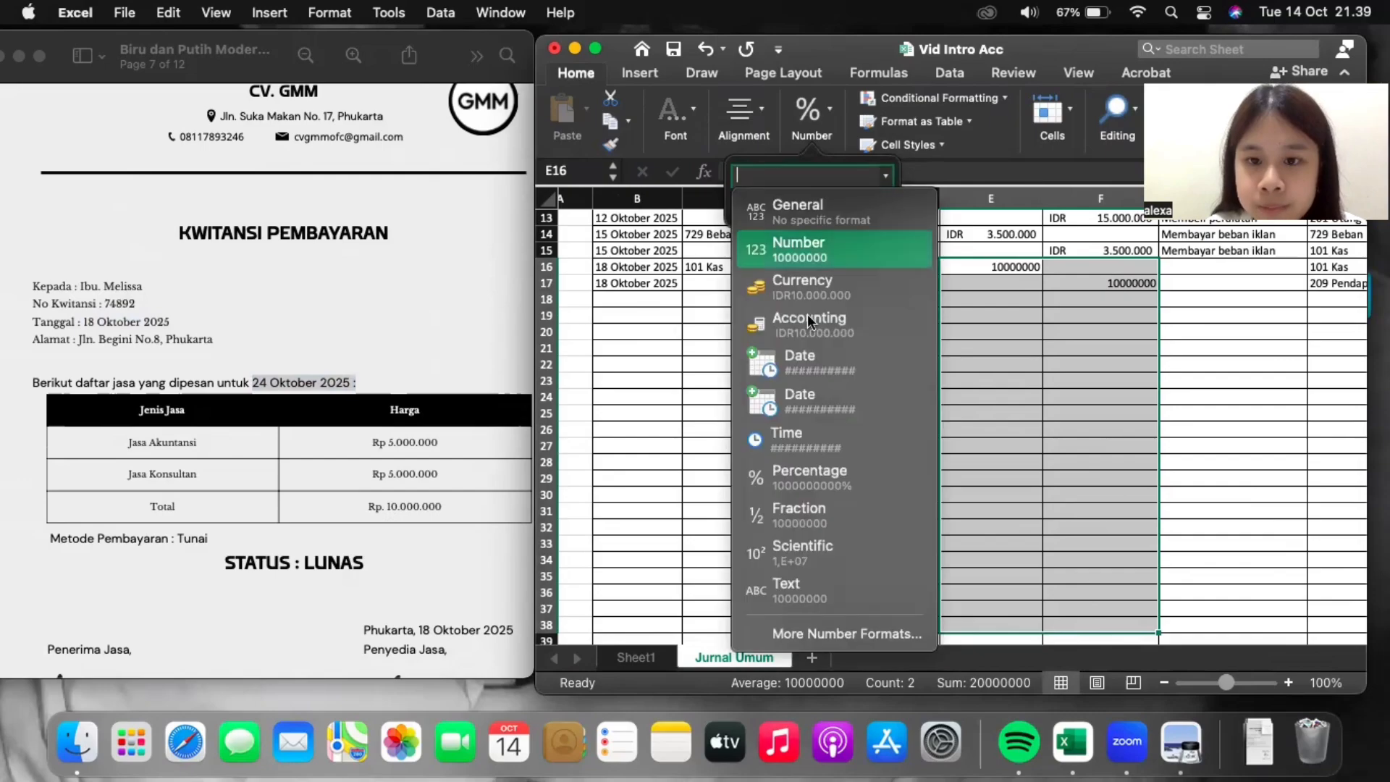
pyautogui.click(799, 328)
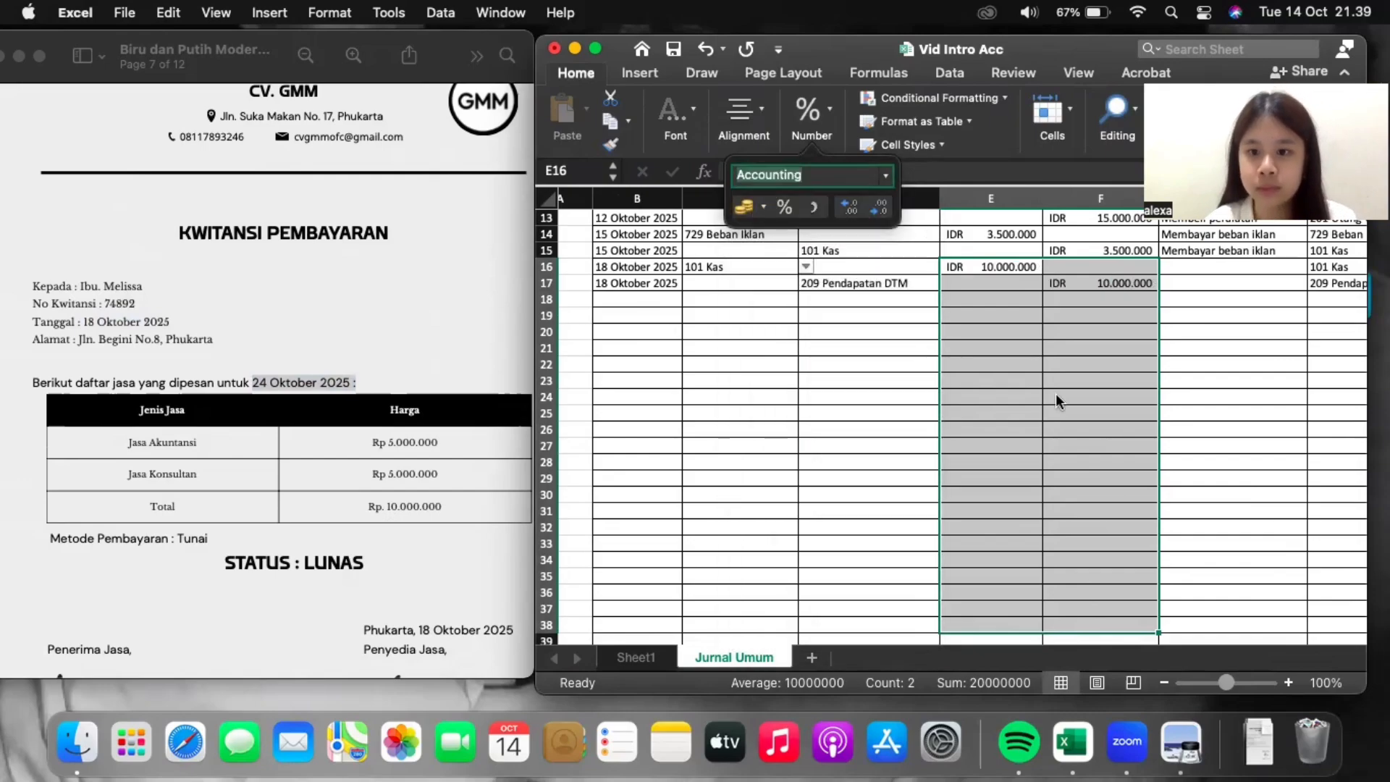
# Enter "Menerima pendapatan DTM" as the Keterangan in G16 and copy it down to G17.
pyautogui.scroll(3, 941, 384)
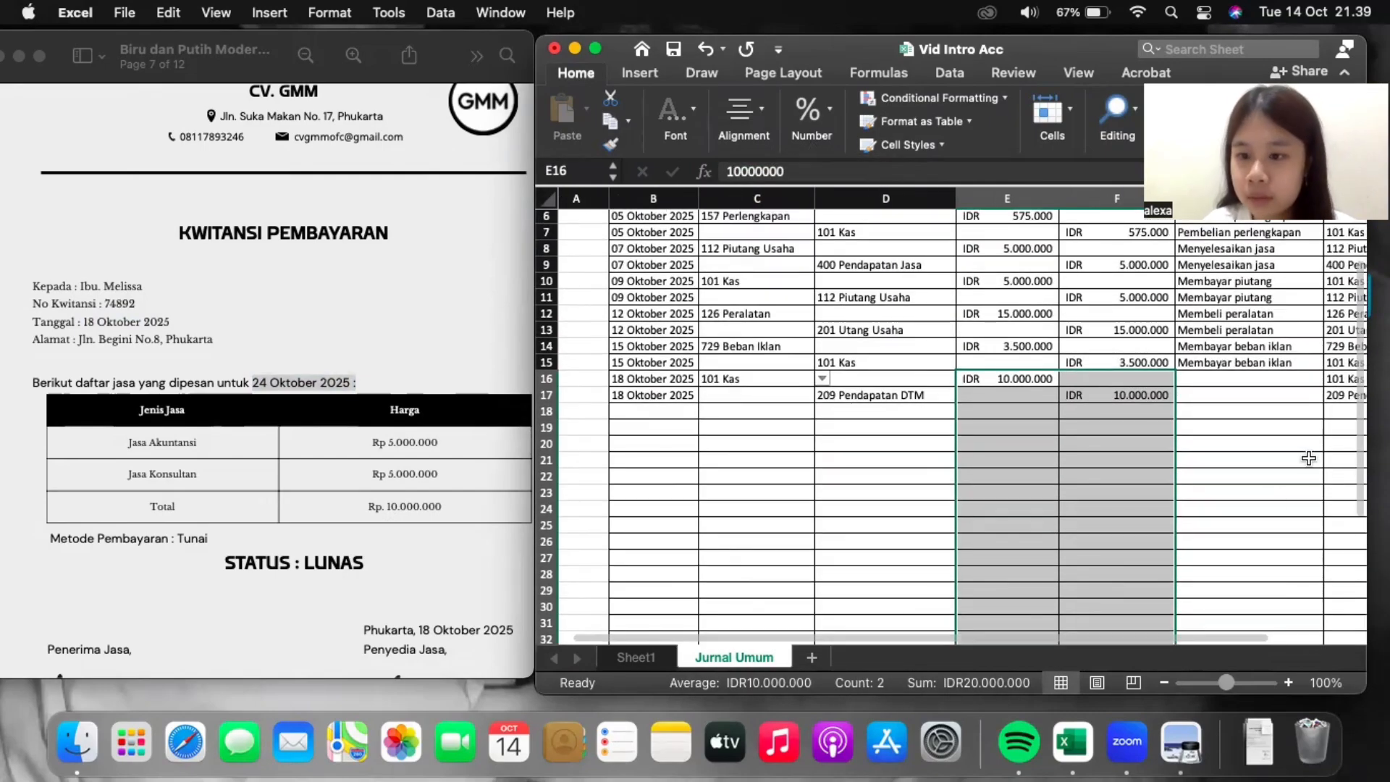
pyautogui.click(1241, 381)
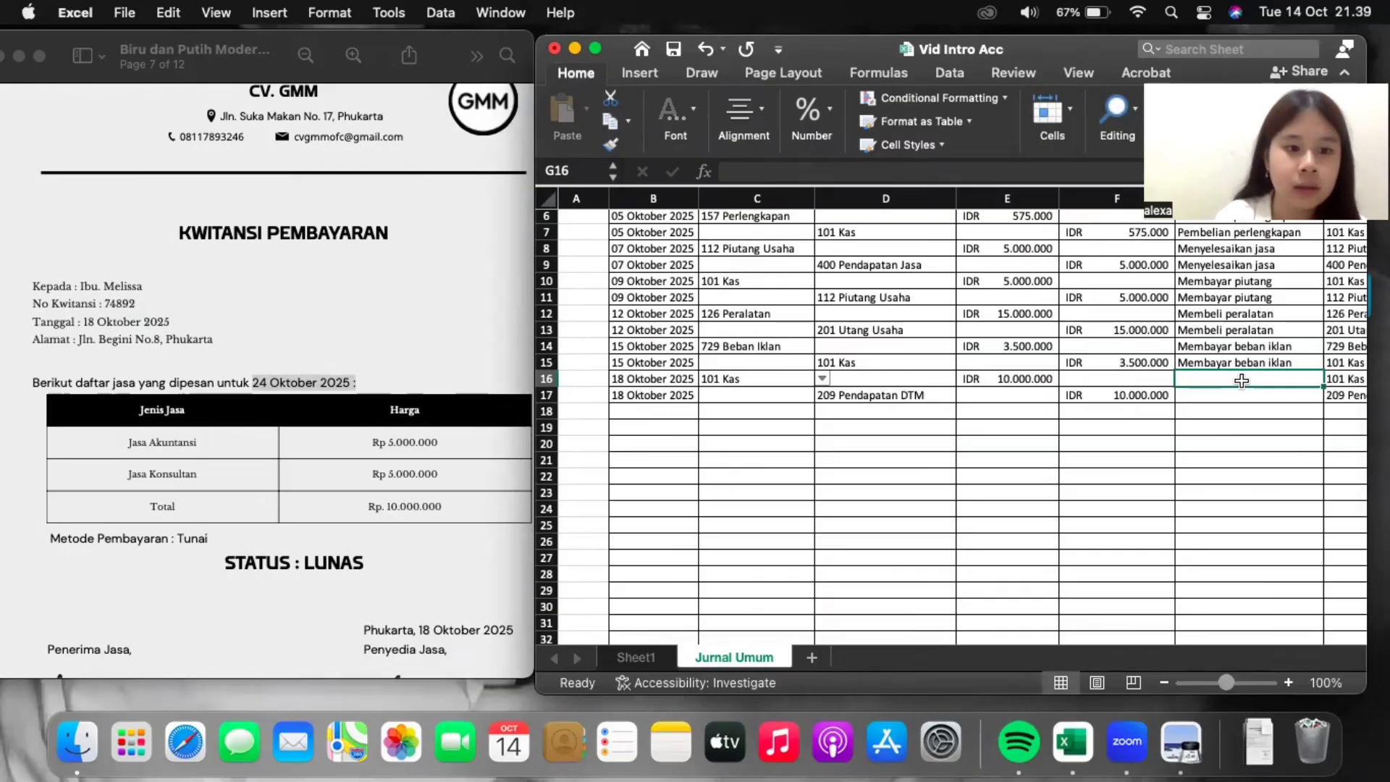
pyautogui.write('Meneri')
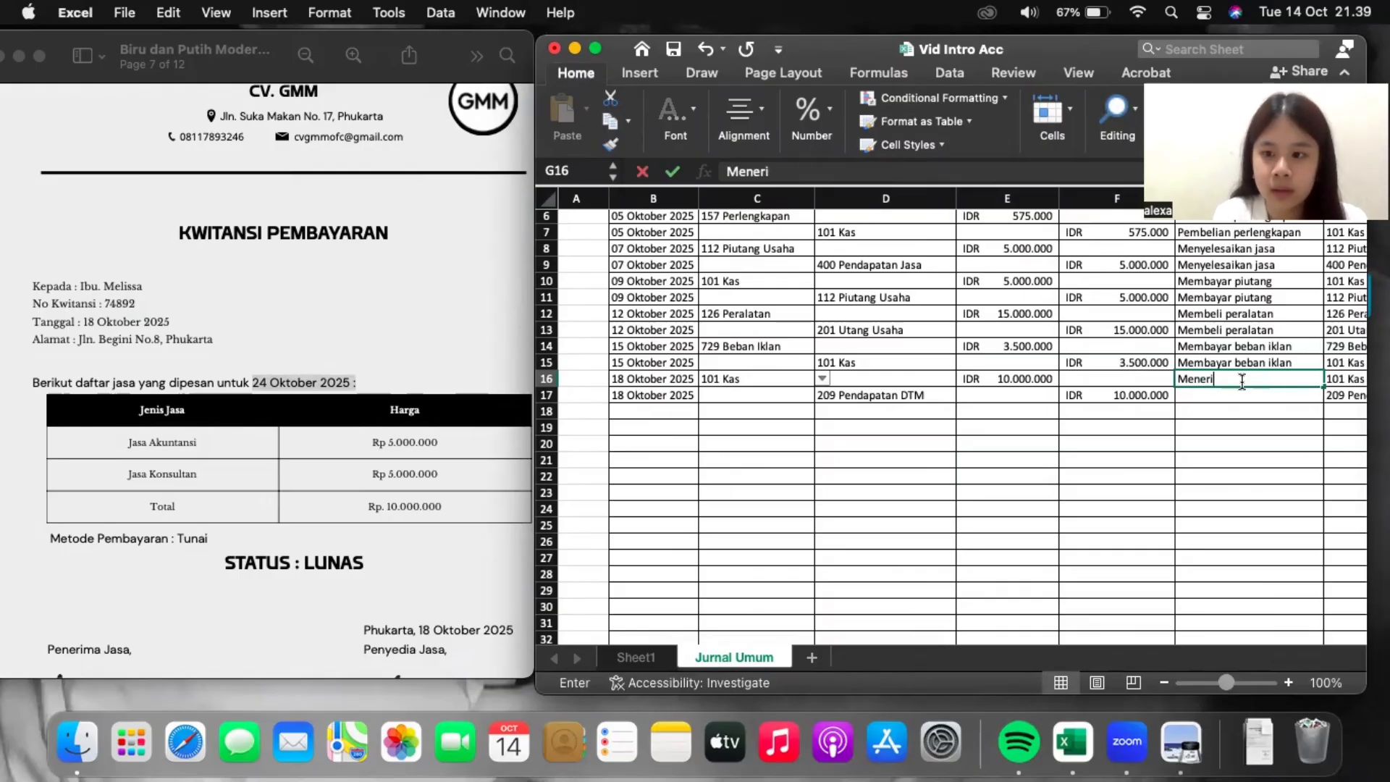
pyautogui.write('ma p')
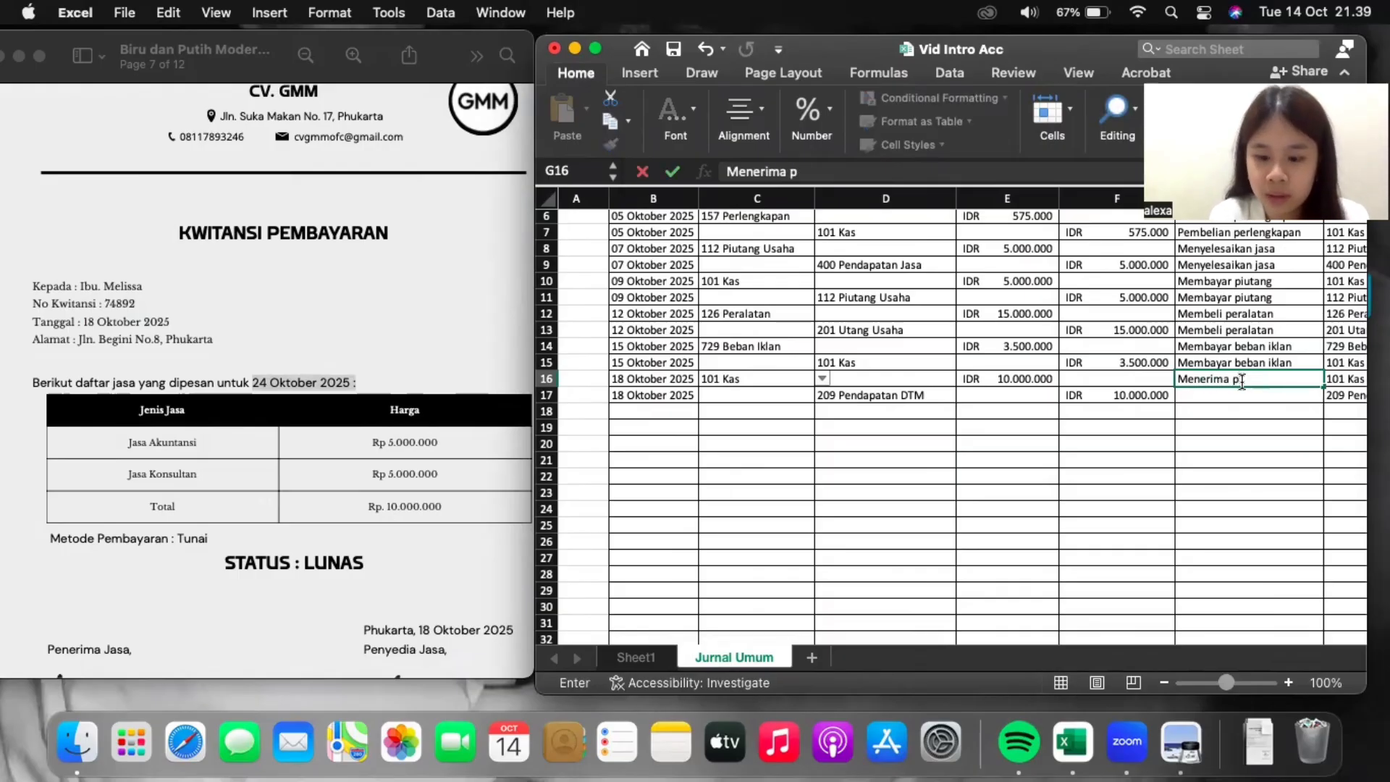
pyautogui.write('endapatan ')
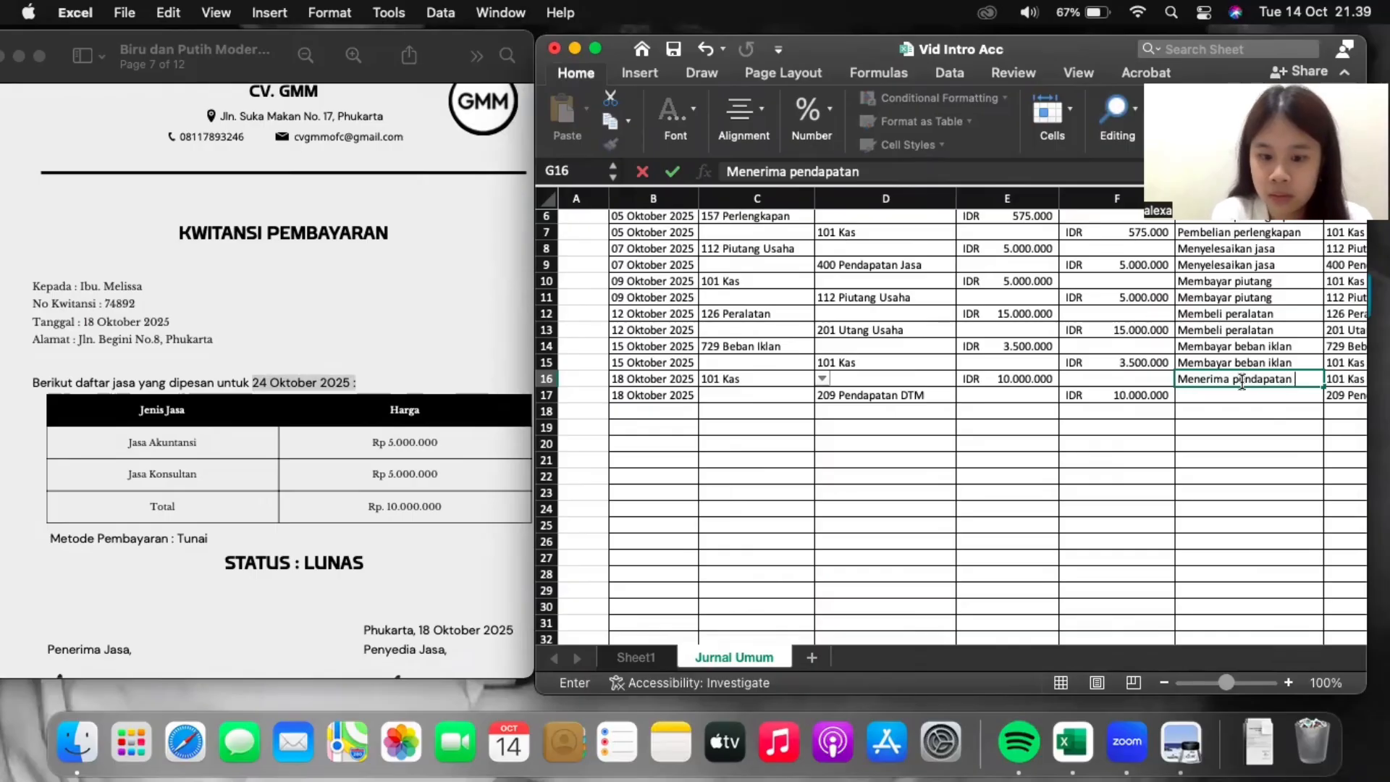
pyautogui.write('Dt')
pyautogui.press('BackSpace')
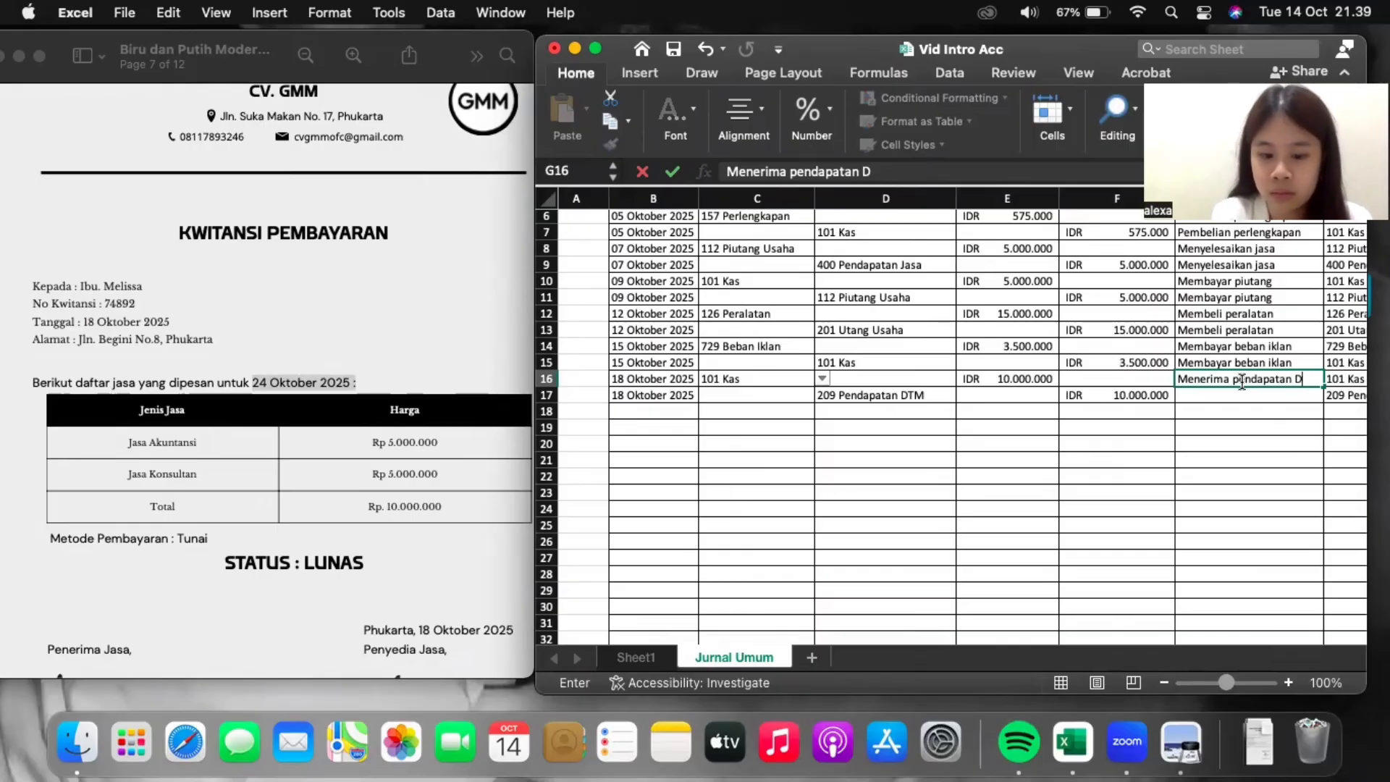
pyautogui.write('TM')
pyautogui.click(1263, 410)
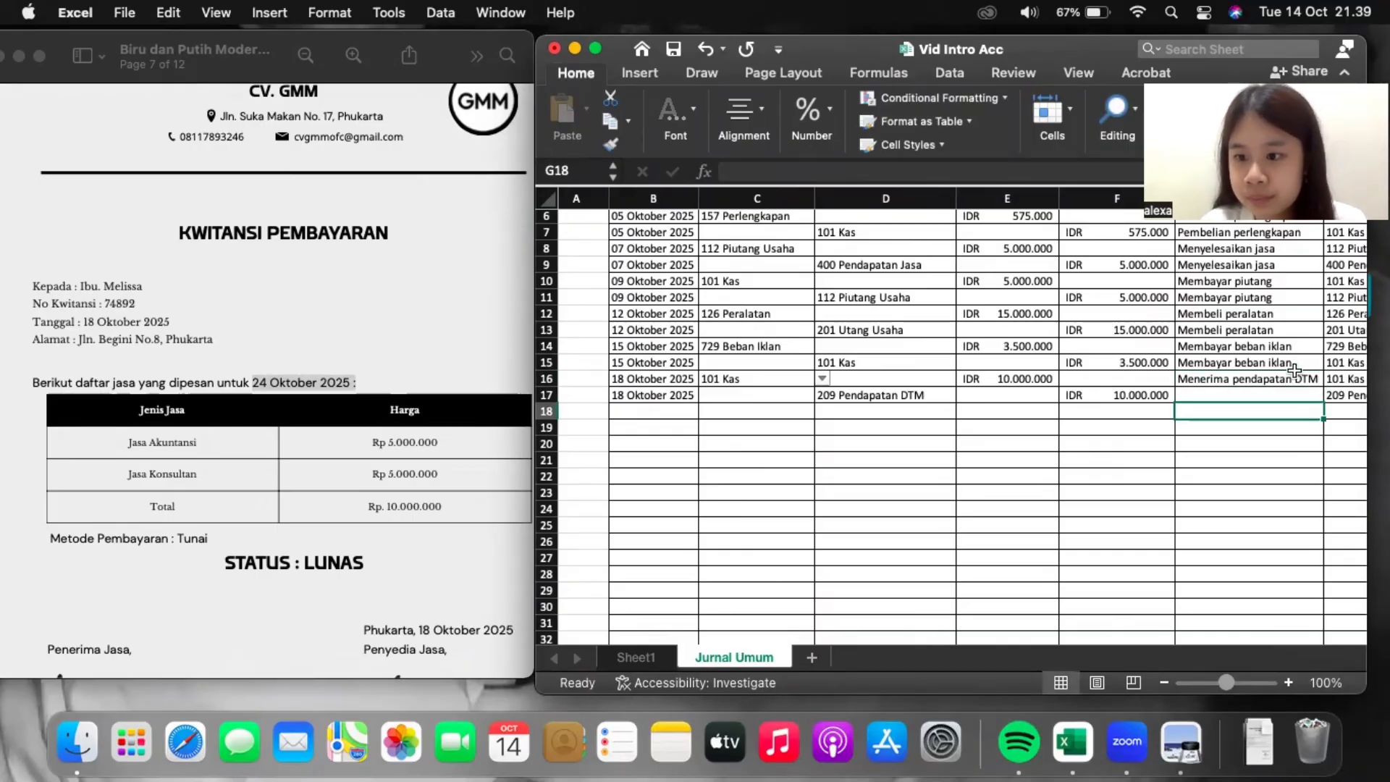
pyautogui.click(1296, 377)
pyautogui.moveTo(1323, 384); pyautogui.dragTo(1325, 402)
pyautogui.click(874, 500)
# Bring PT. FNC's payment receipt into view and enter its date, 20 Oktober 2025, as the Tanggal in B18 and B19.
pyautogui.click(655, 410)
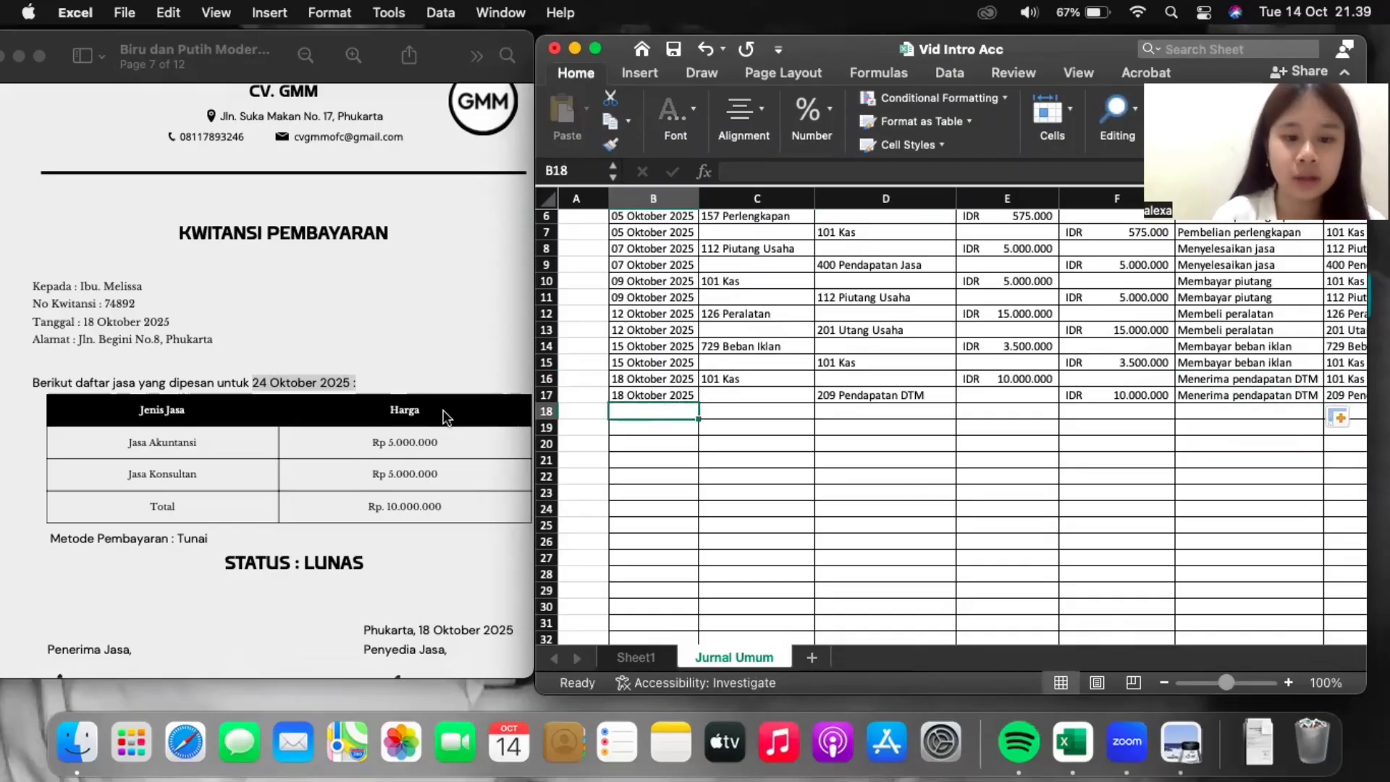
pyautogui.scroll(-3, 445, 418)
pyautogui.scroll(-10, 444, 417)
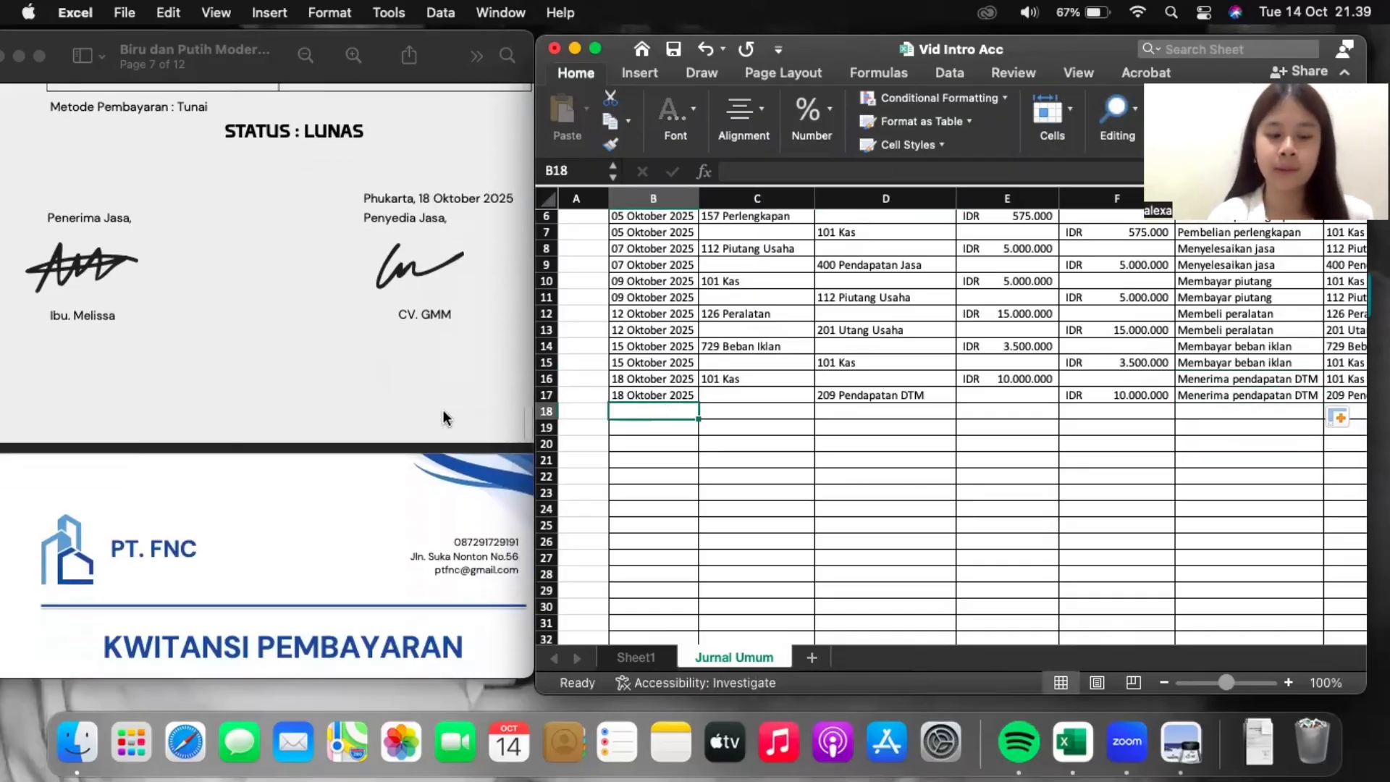
pyautogui.scroll(-5, 444, 418)
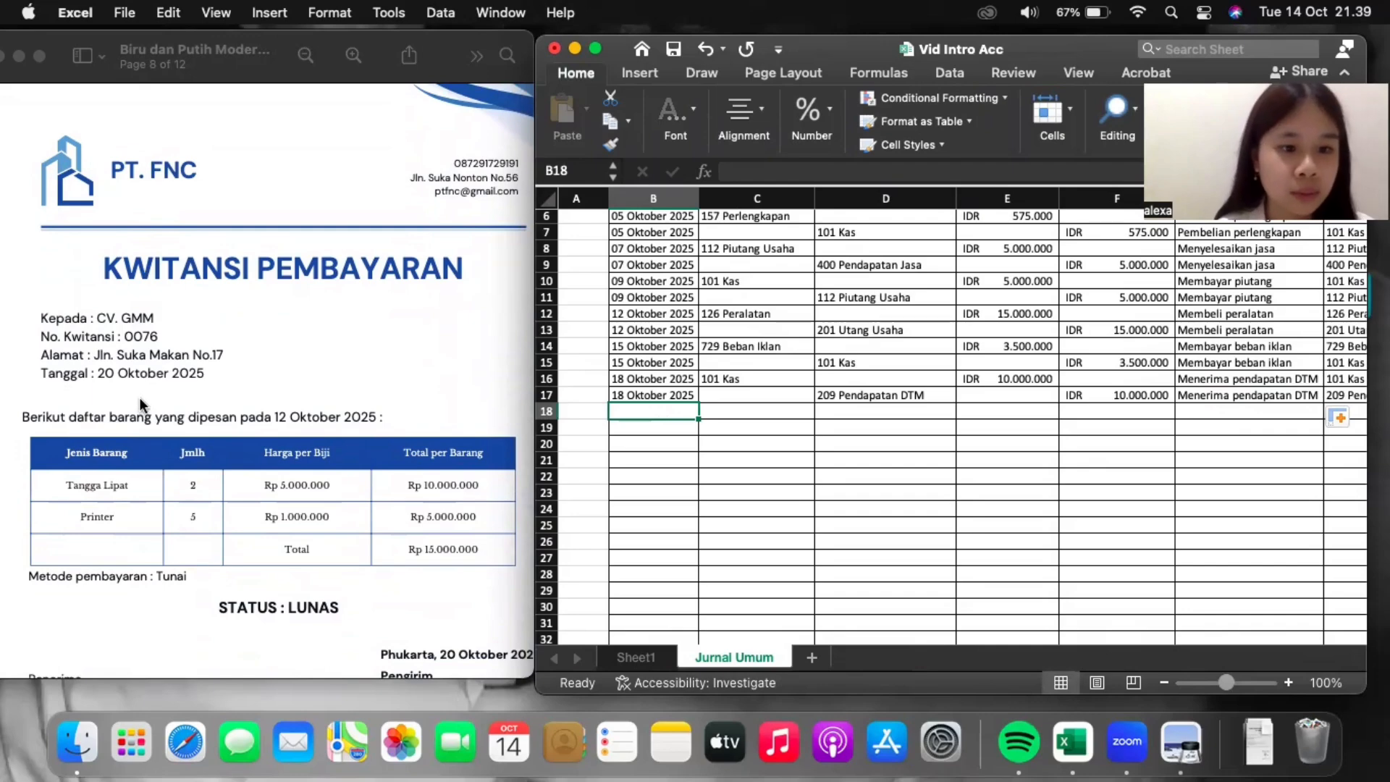
pyautogui.write('20 ')
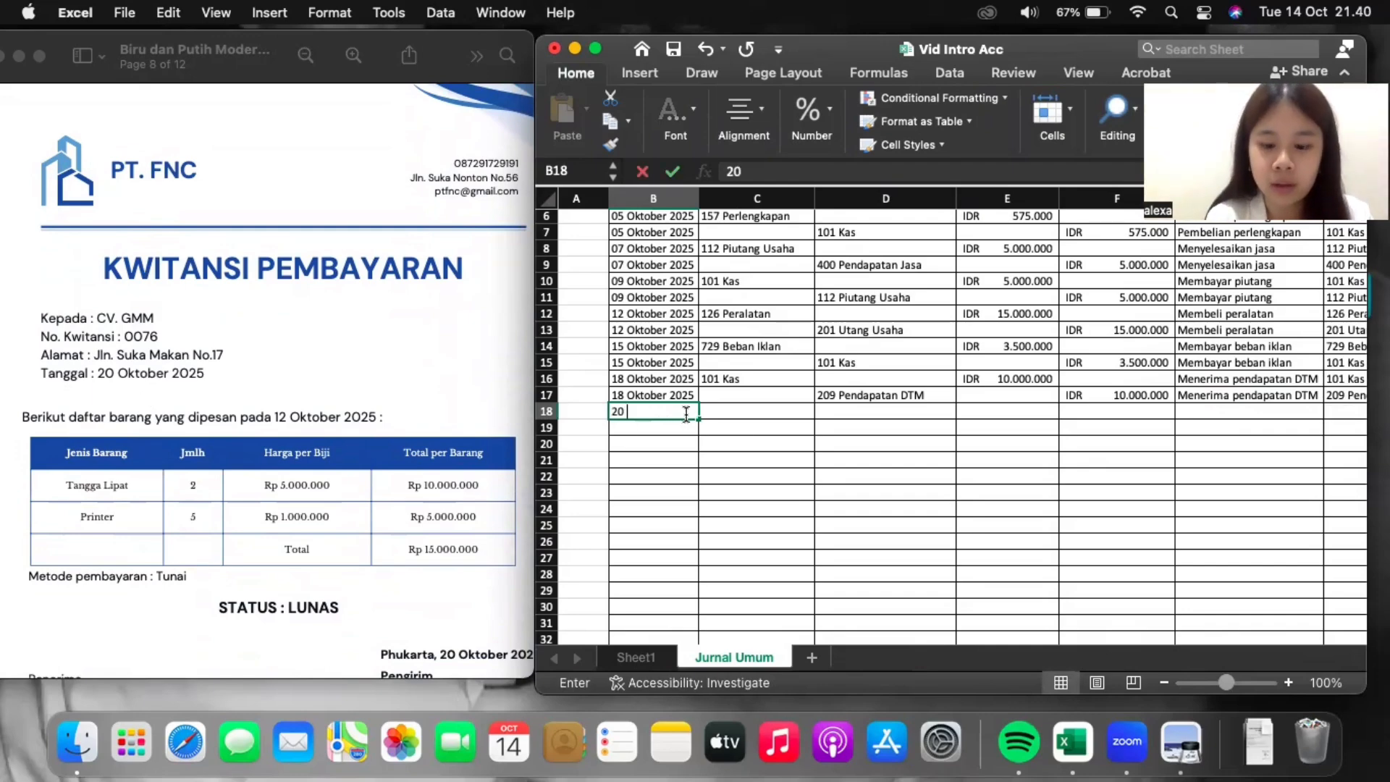
pyautogui.write('Oktober 2025')
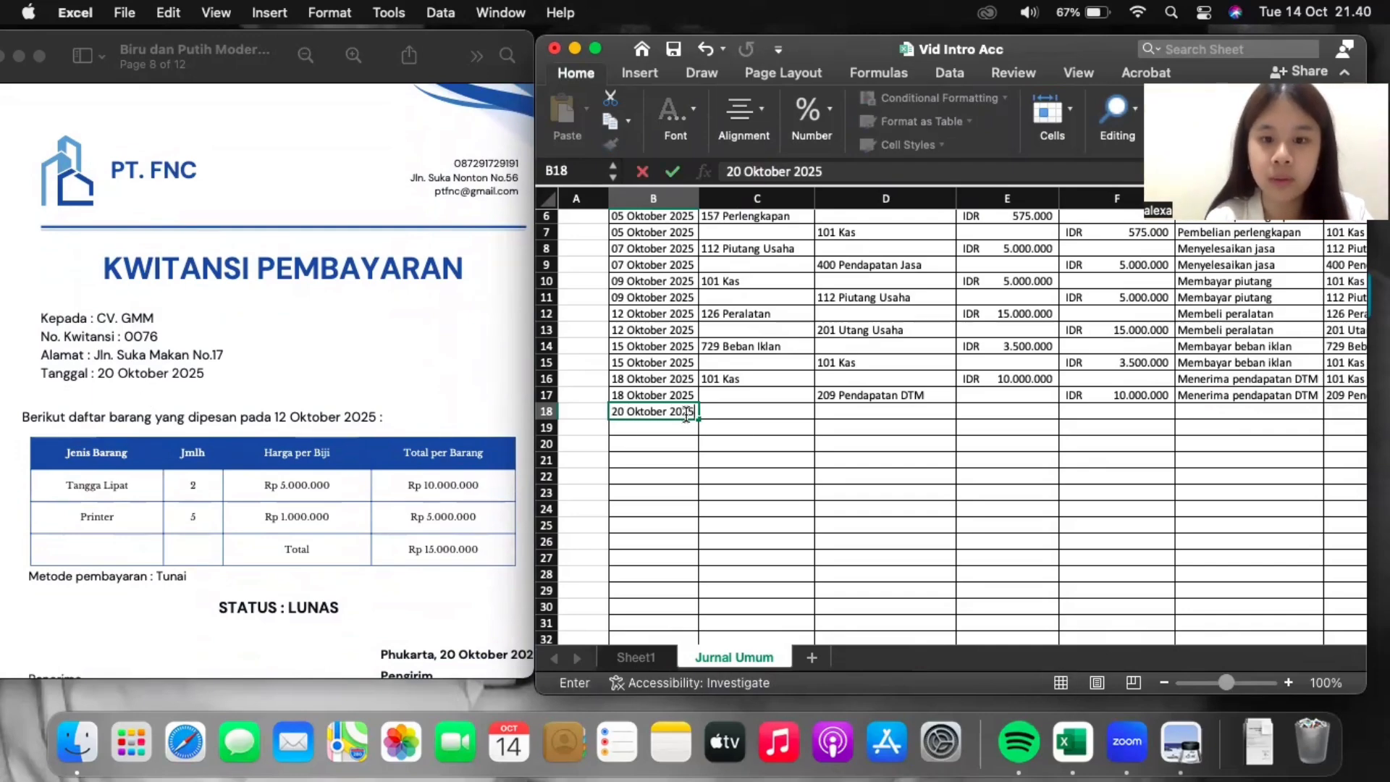
pyautogui.press('Return')
pyautogui.write('20')
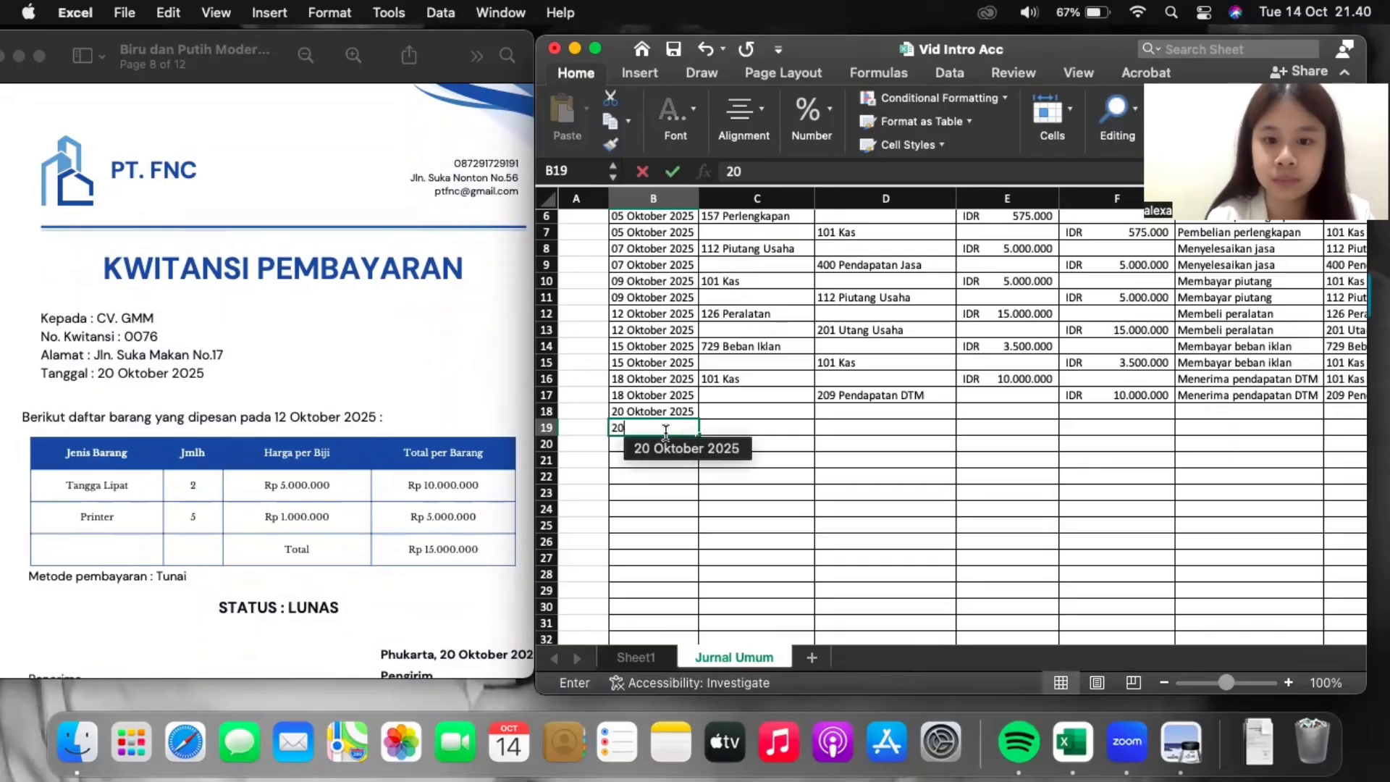
# Complete the date in B19 as 20 Oktober 2025 and check the PT. FNC payment receipt against its 12 Oktober 2025 invoice.
pyautogui.click(673, 446)
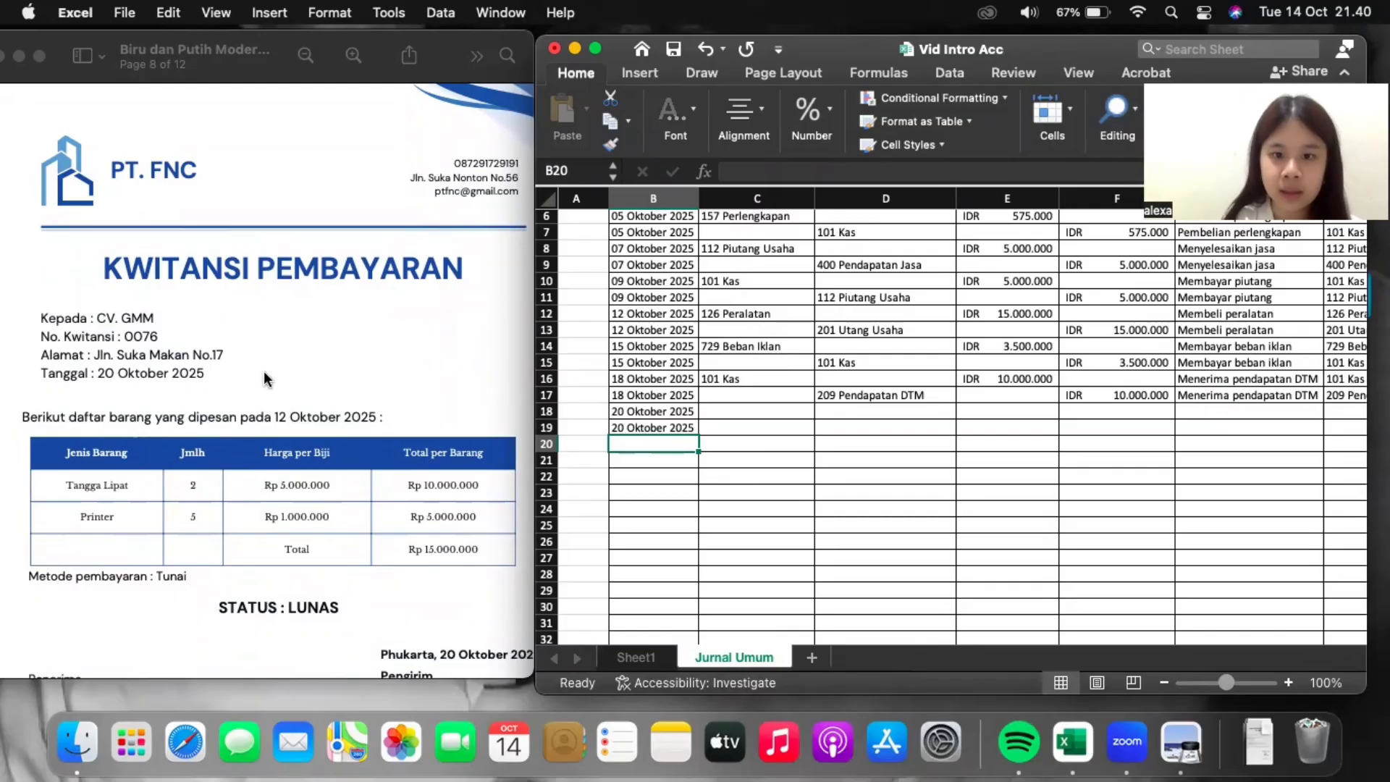
pyautogui.scroll(3, 265, 376)
pyautogui.scroll(10, 265, 376)
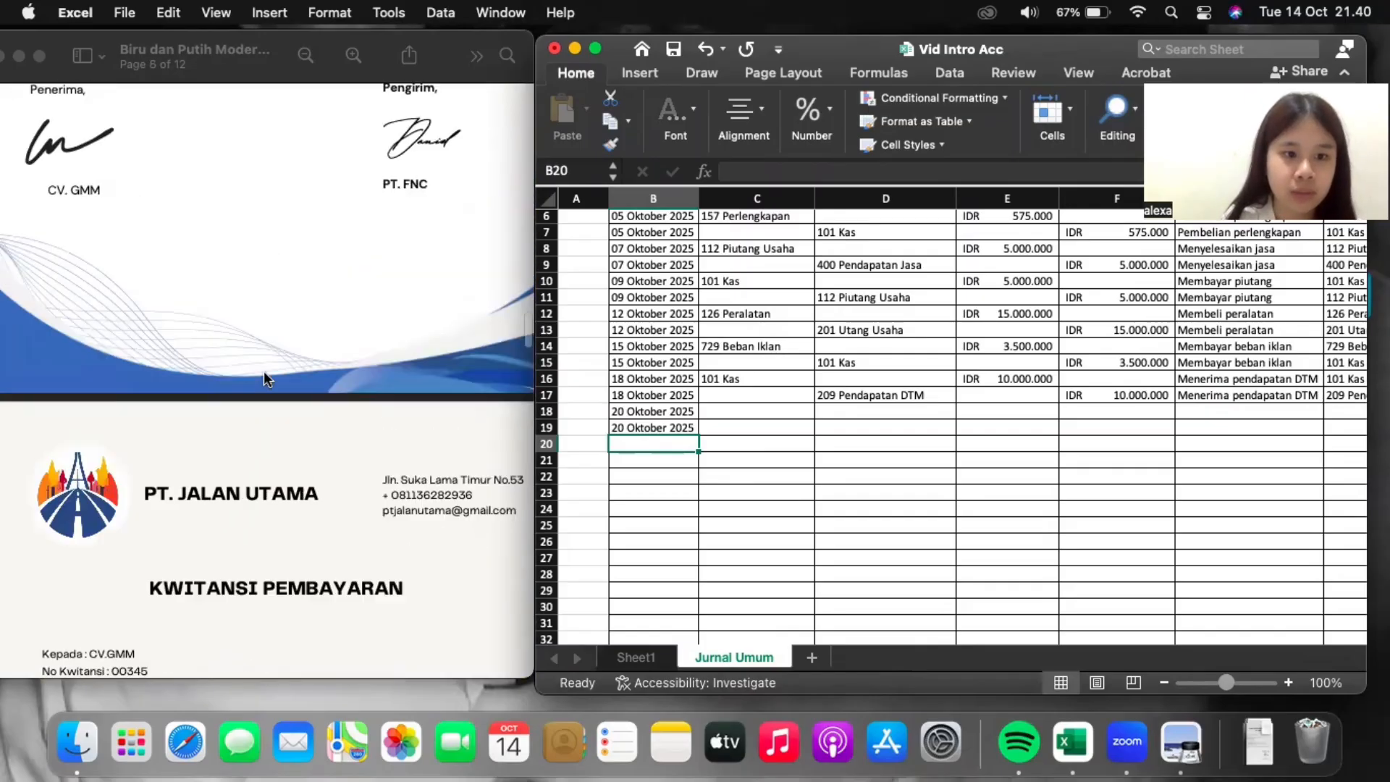
pyautogui.scroll(5, 264, 374)
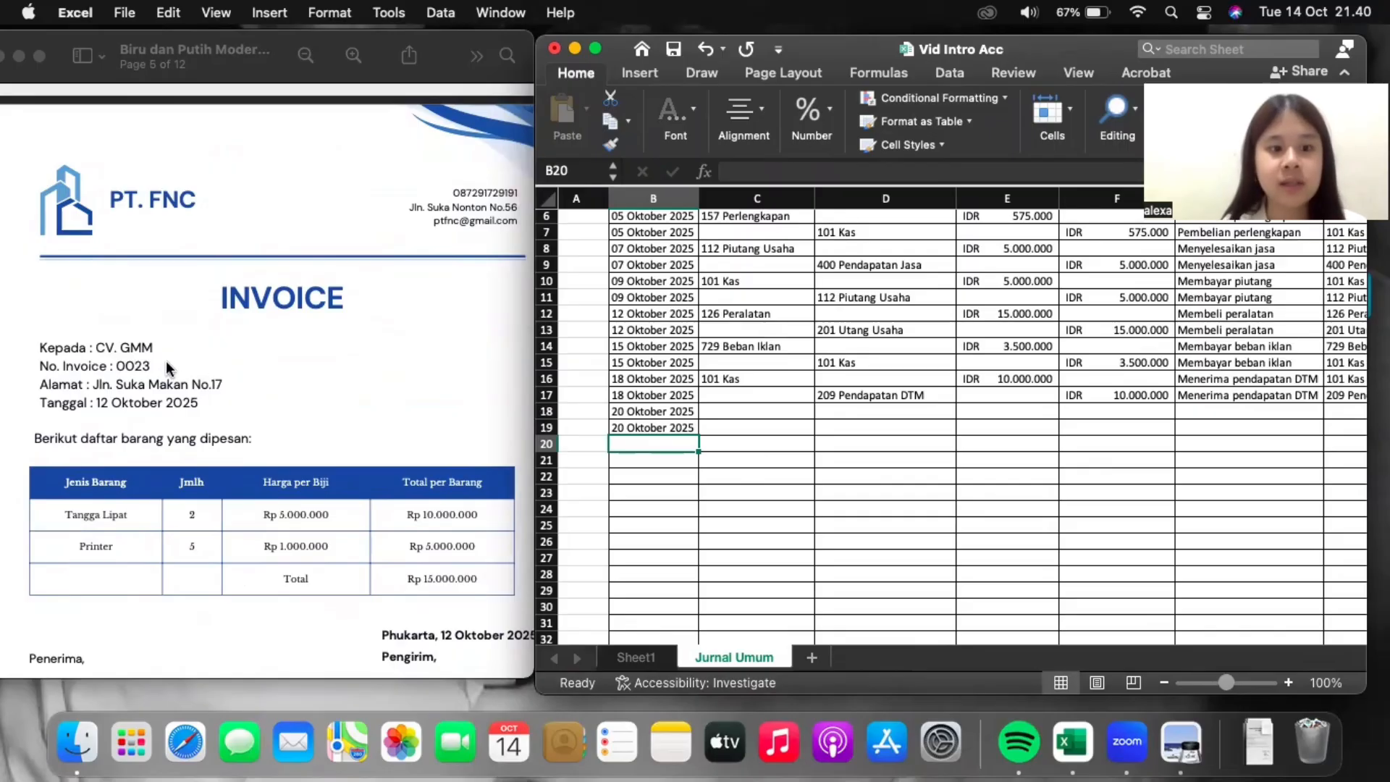
pyautogui.scroll(-15, 168, 363)
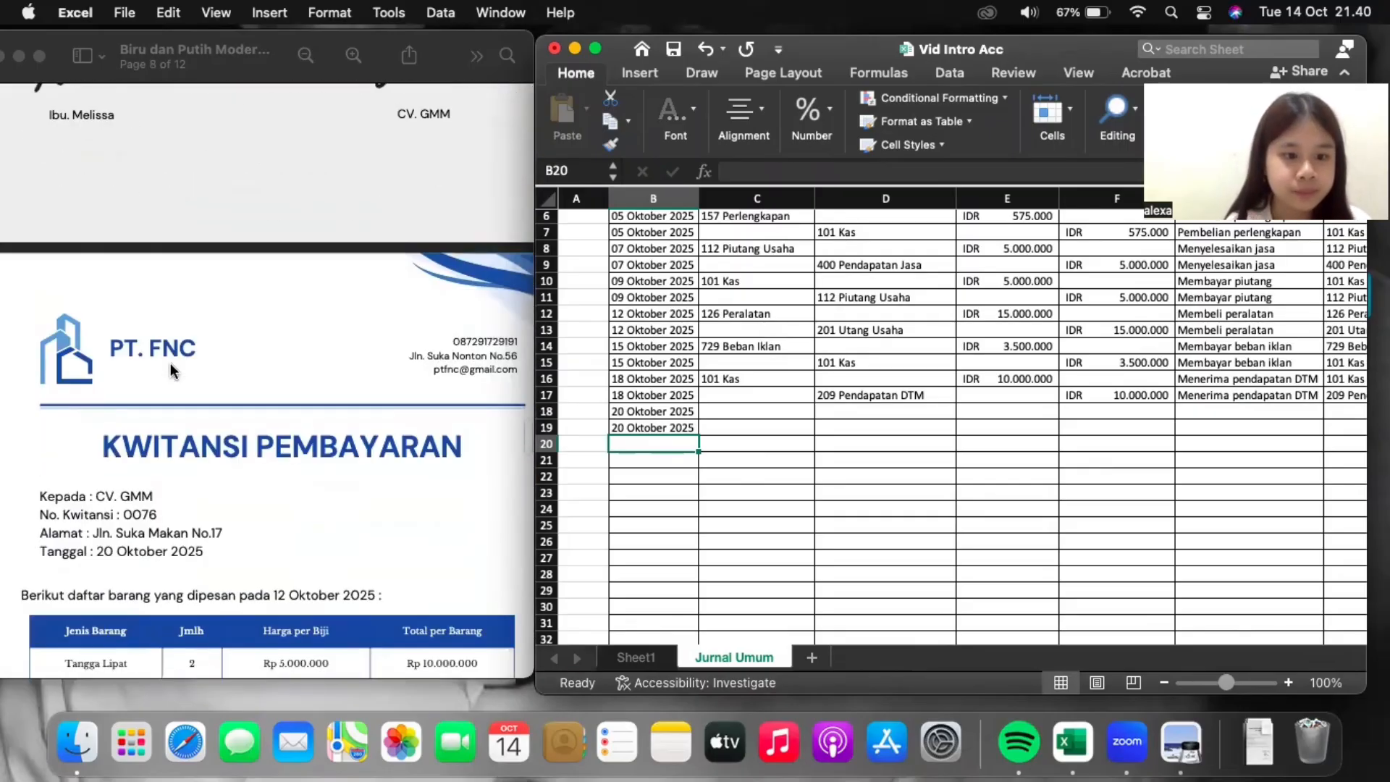
pyautogui.scroll(-3, 171, 371)
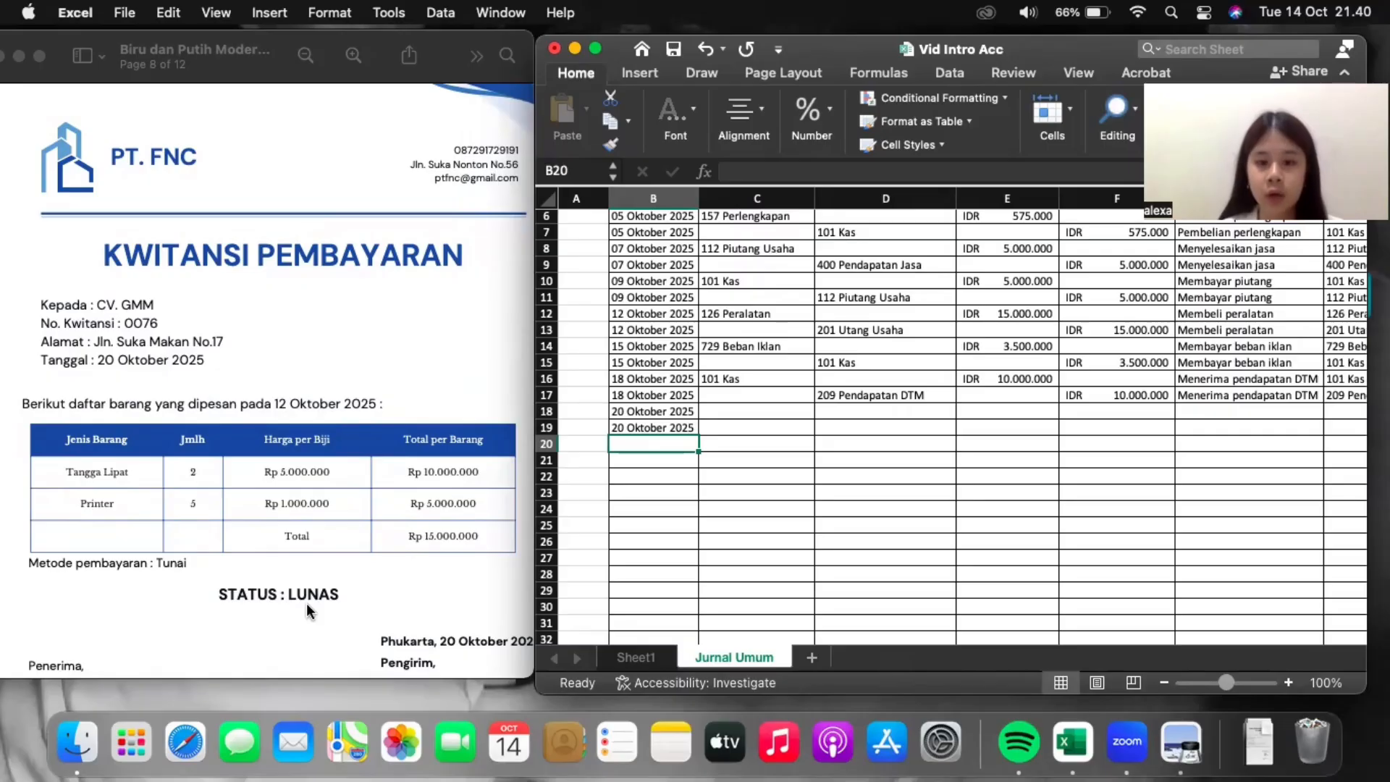
# Choose 201 Utang Usaha as the debit account in C18 and 101 Kas as the credit account in D19.
pyautogui.click(787, 413)
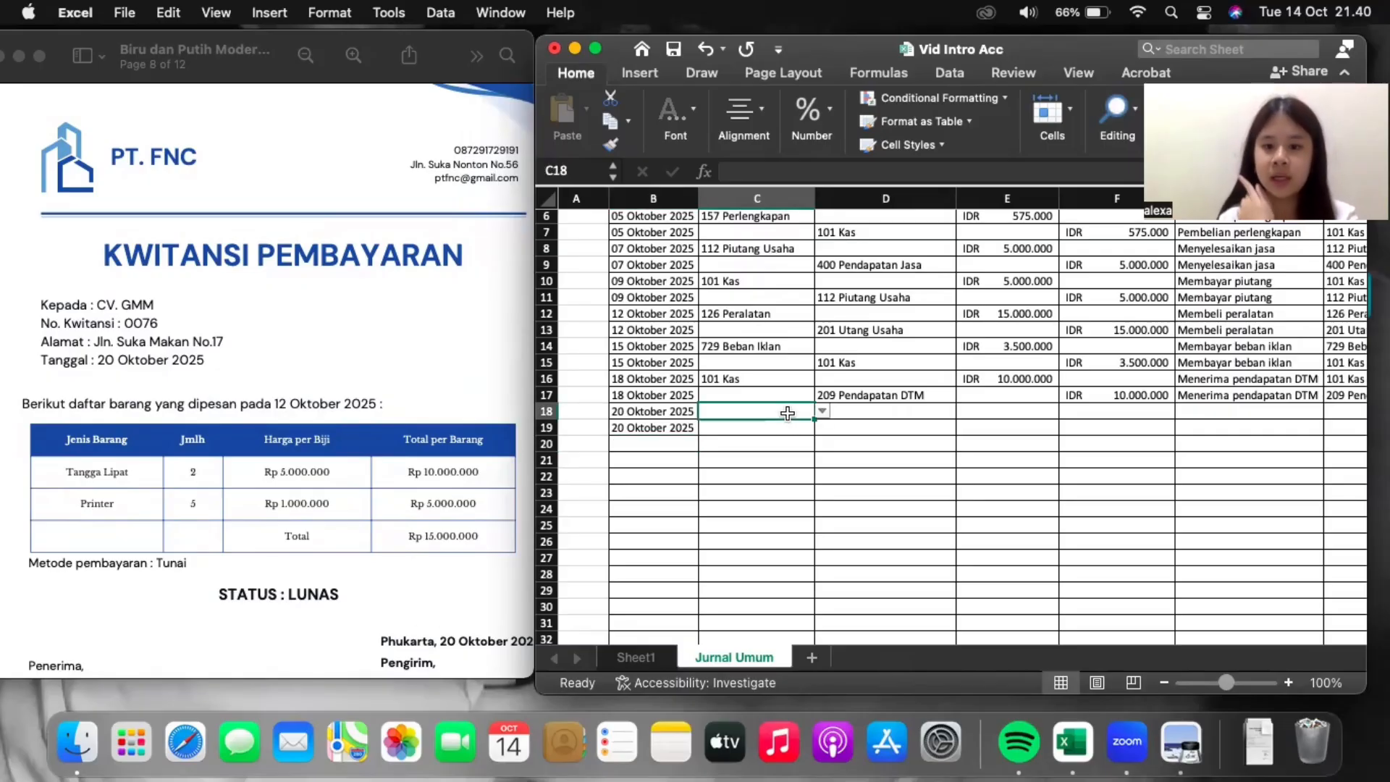
pyautogui.click(823, 412)
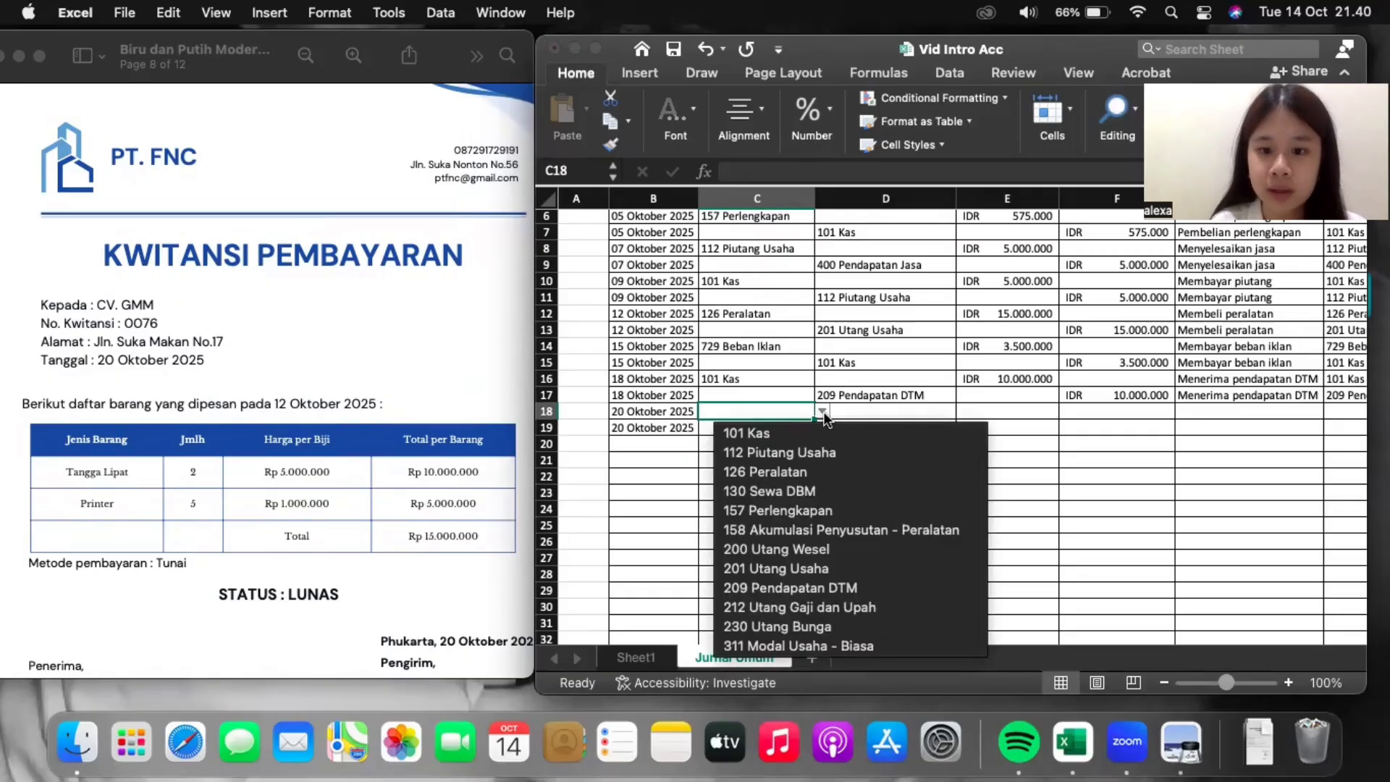
pyautogui.click(811, 567)
pyautogui.click(864, 427)
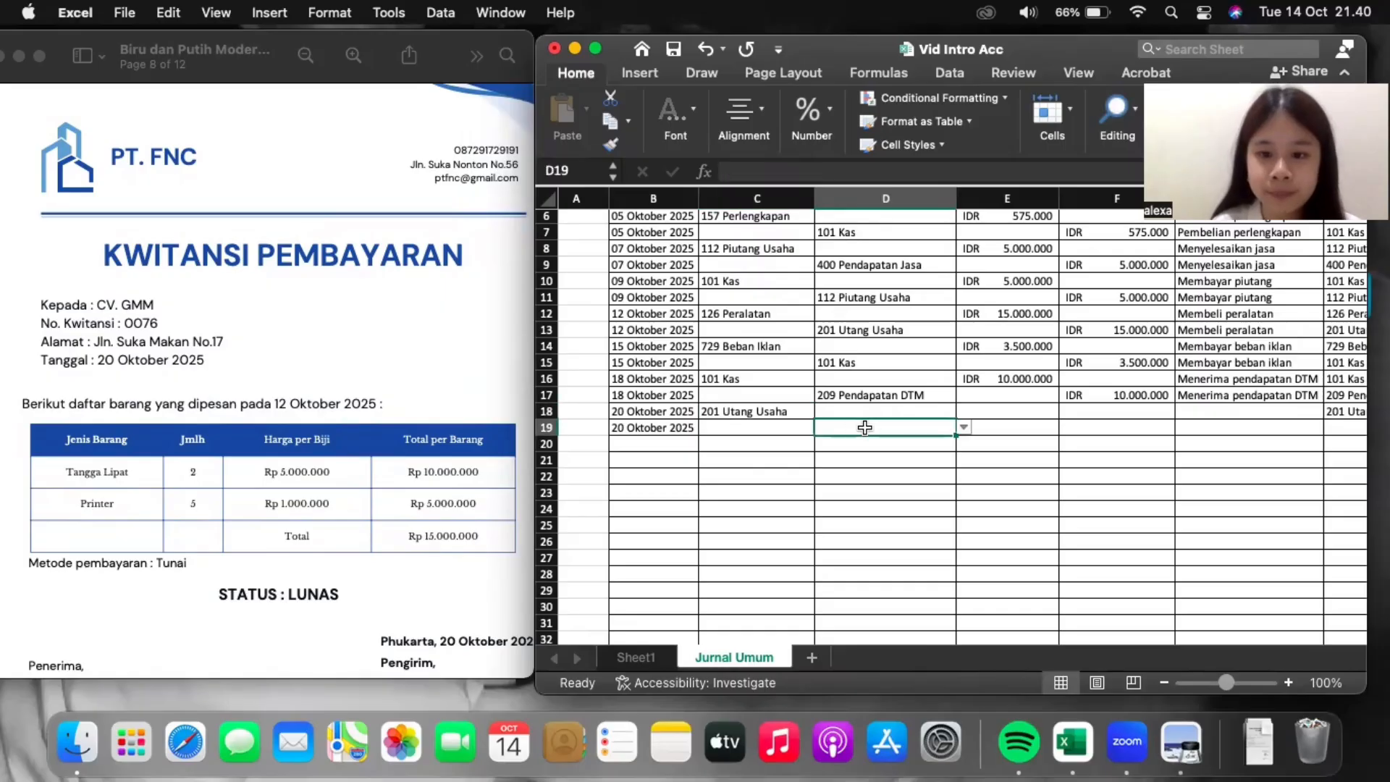
pyautogui.click(962, 427)
pyautogui.click(948, 442)
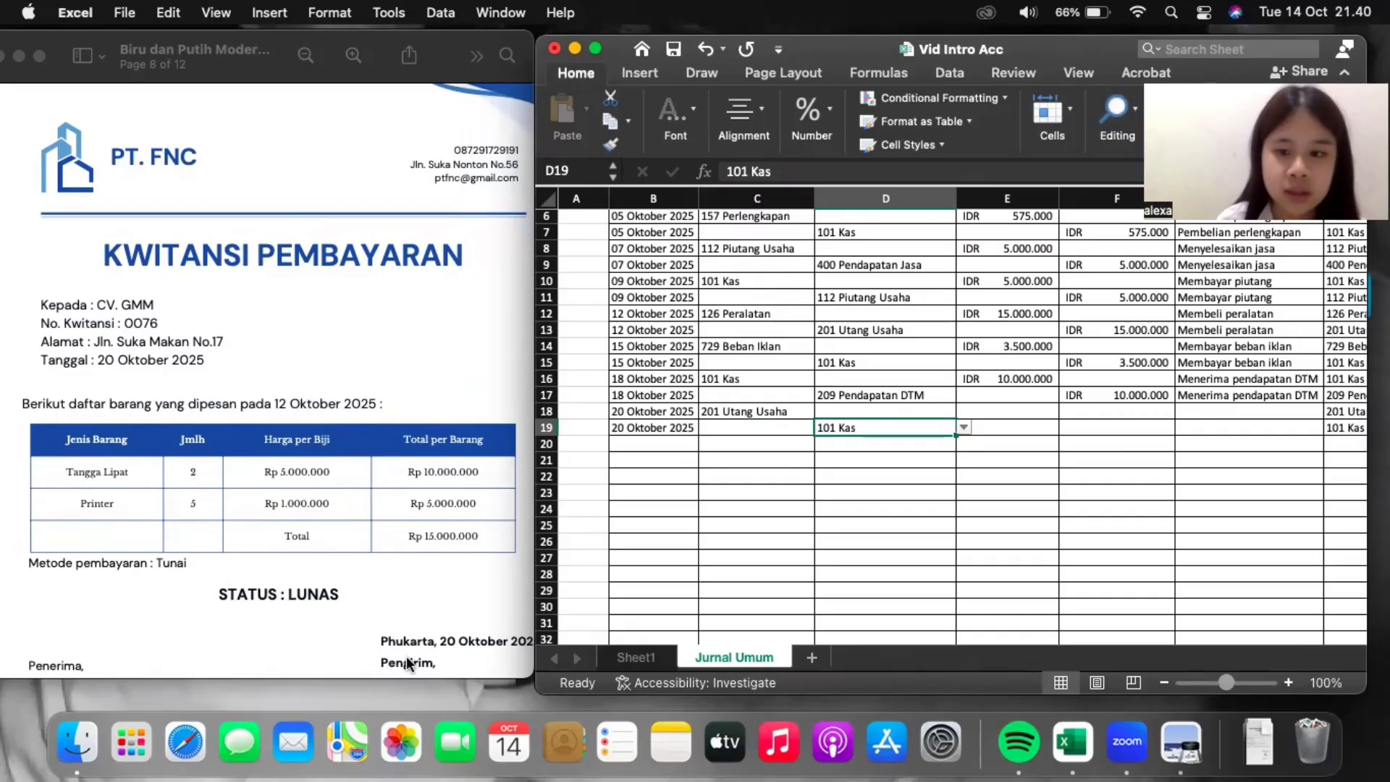
# Enter 15000000 as the debit amount in E18 and as the credit amount in F19.
pyautogui.click(1019, 411)
pyautogui.write('15000000')
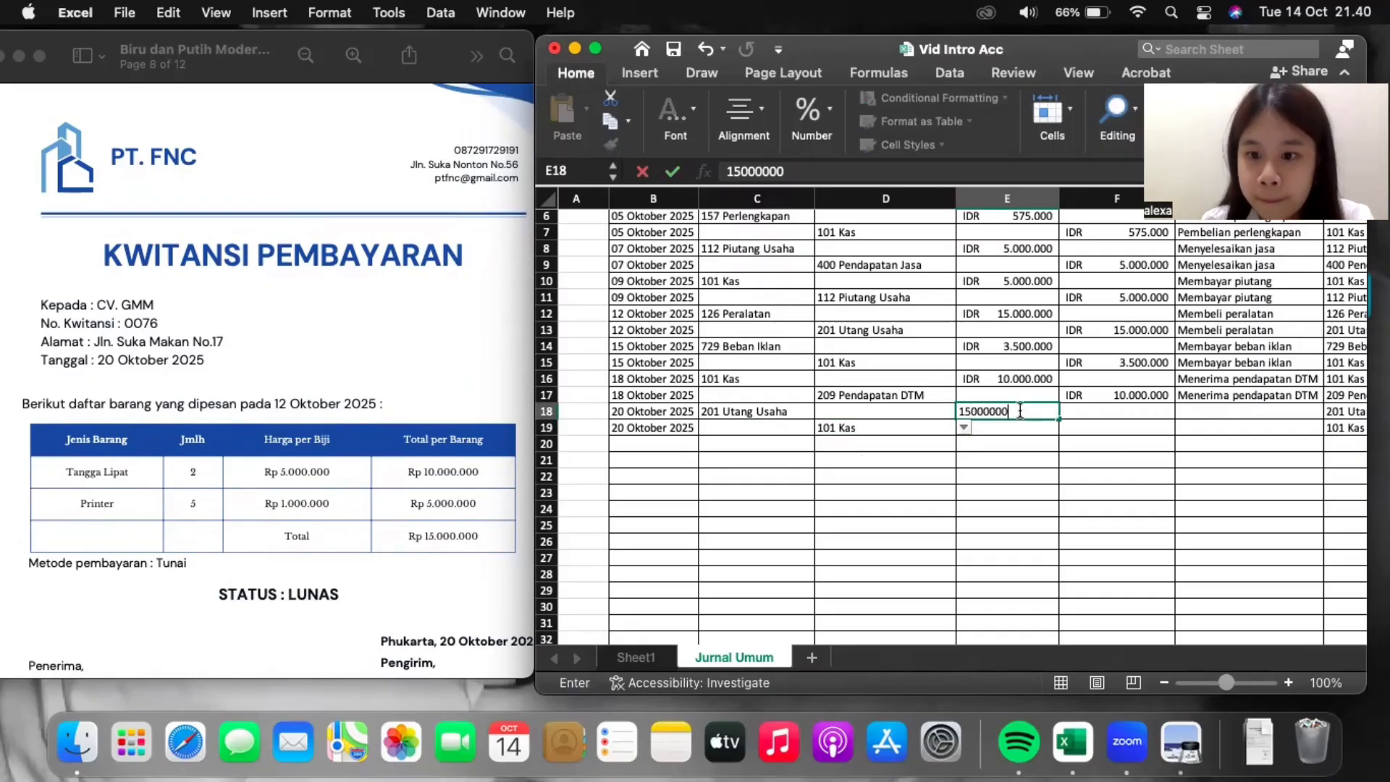
pyautogui.press('Return')
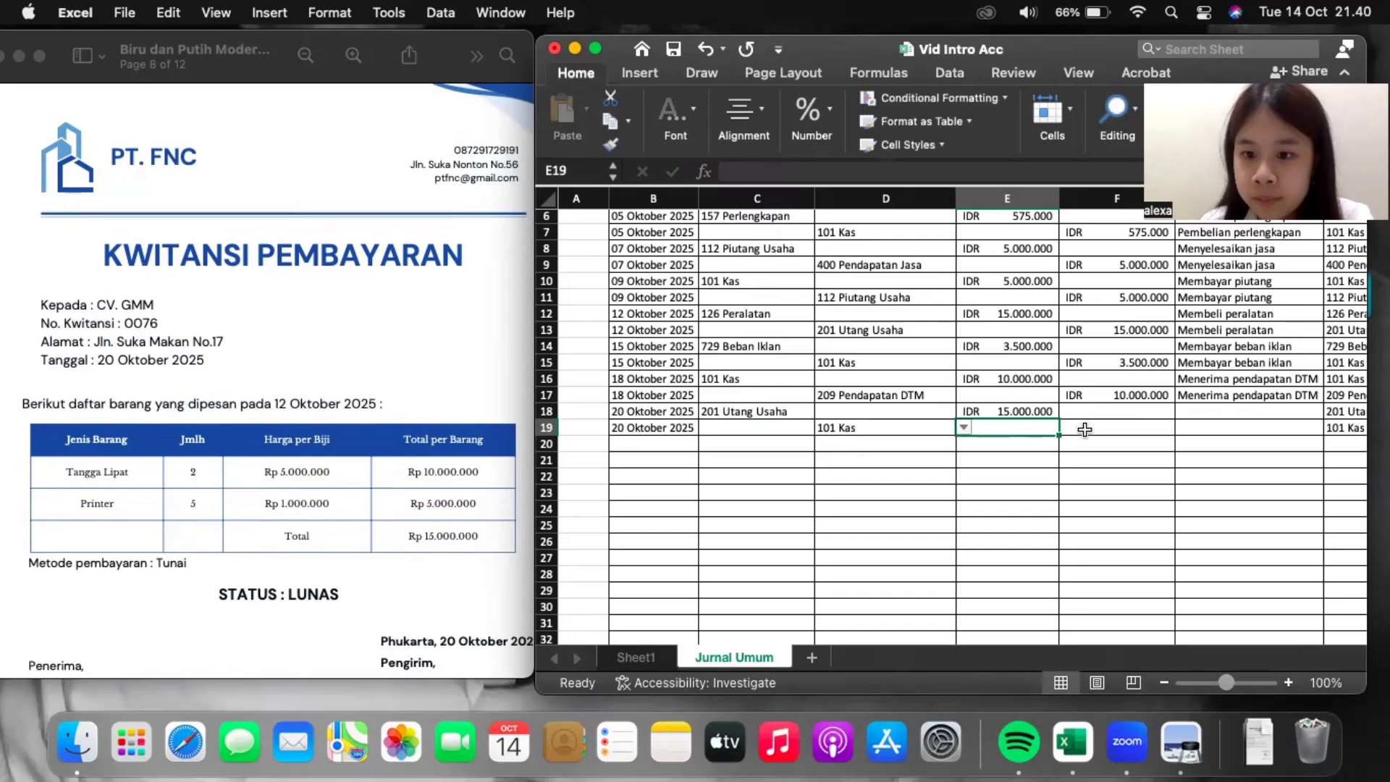
pyautogui.click(1085, 428)
pyautogui.write('15000000')
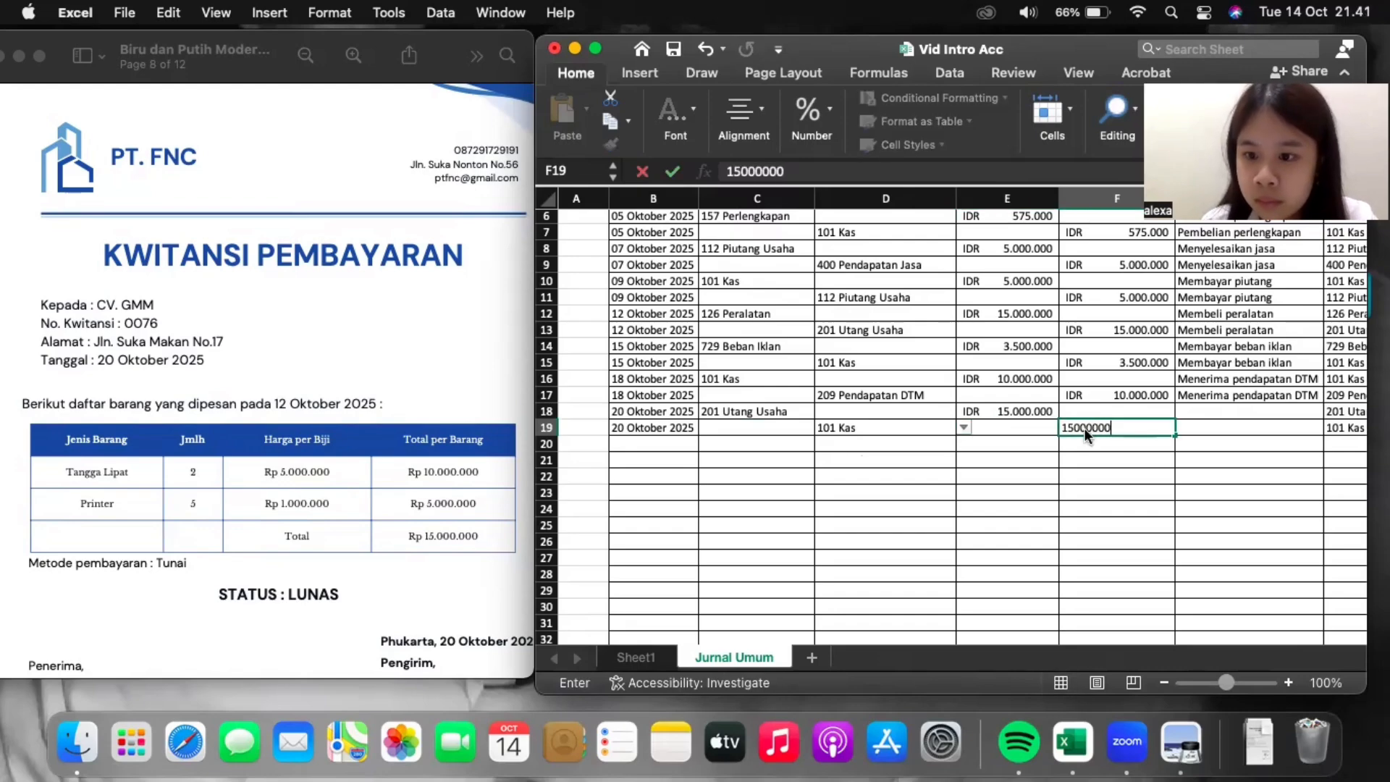
pyautogui.press('Return')
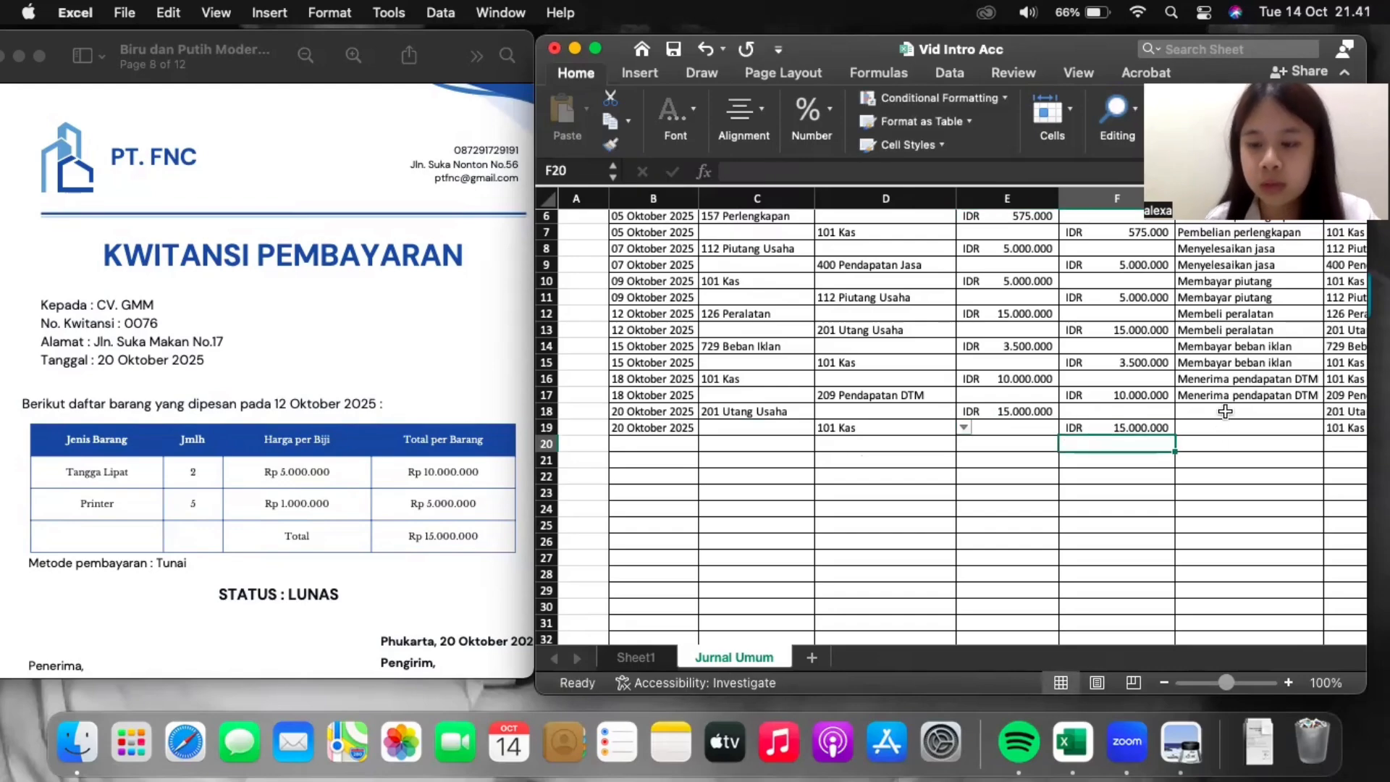
# Enter the description "Membayar utang" in G18 and fill it down to G19.
pyautogui.click(1225, 412)
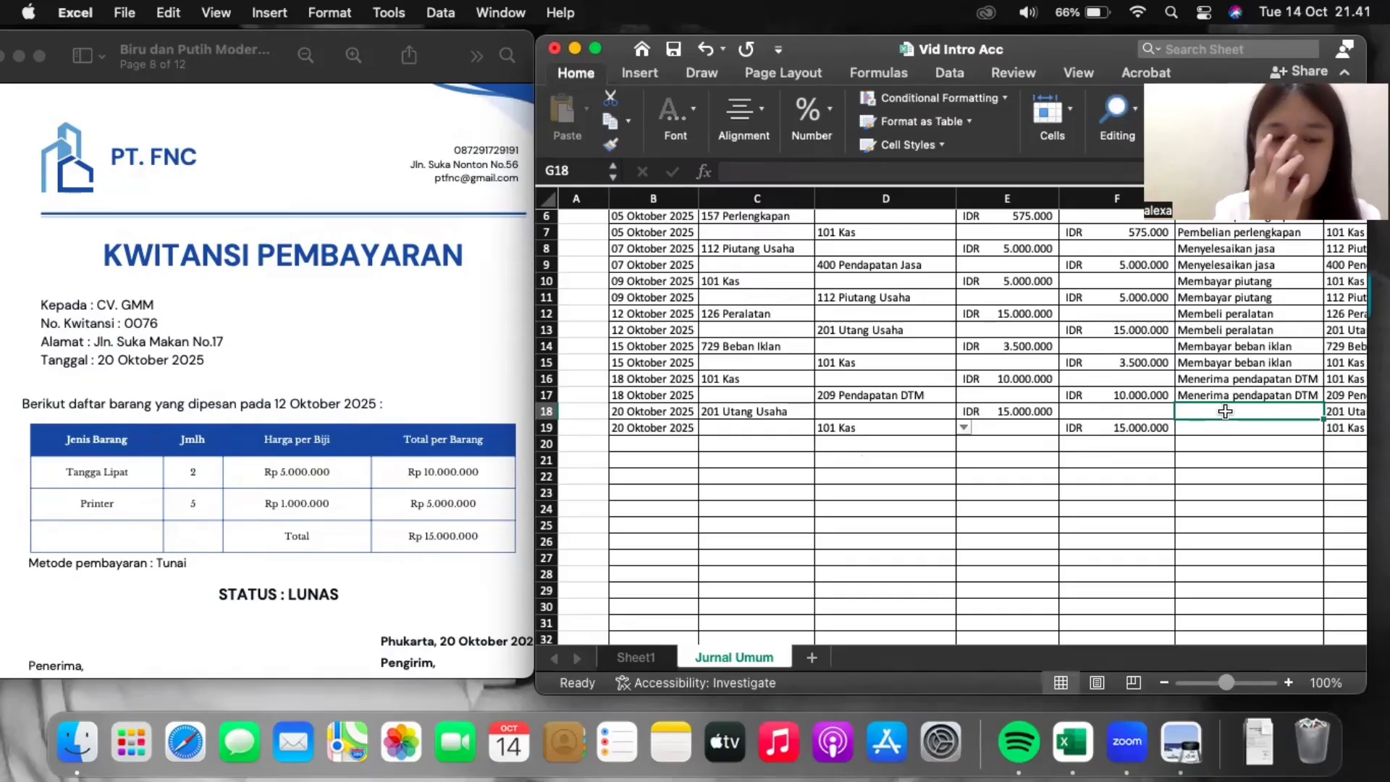
pyautogui.write('membayar')
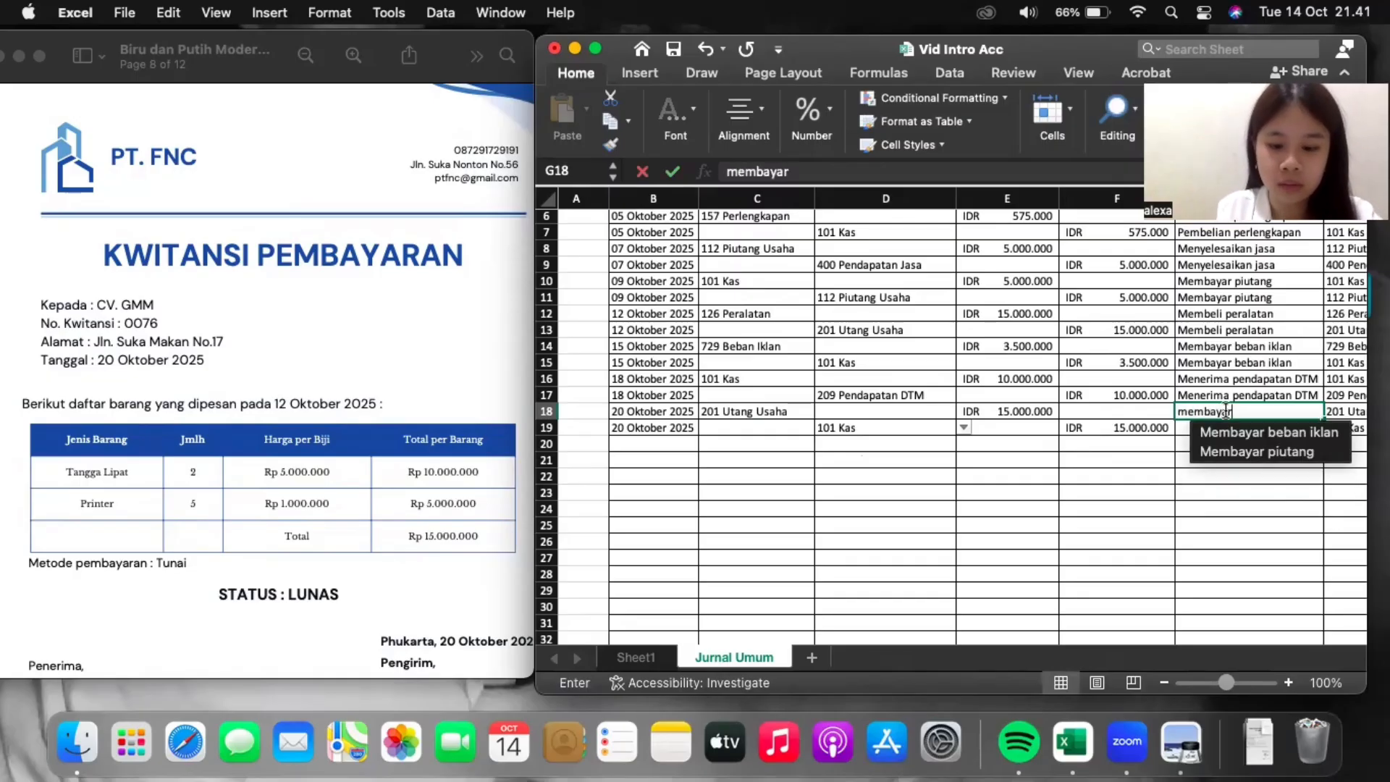
pyautogui.write(' utang')
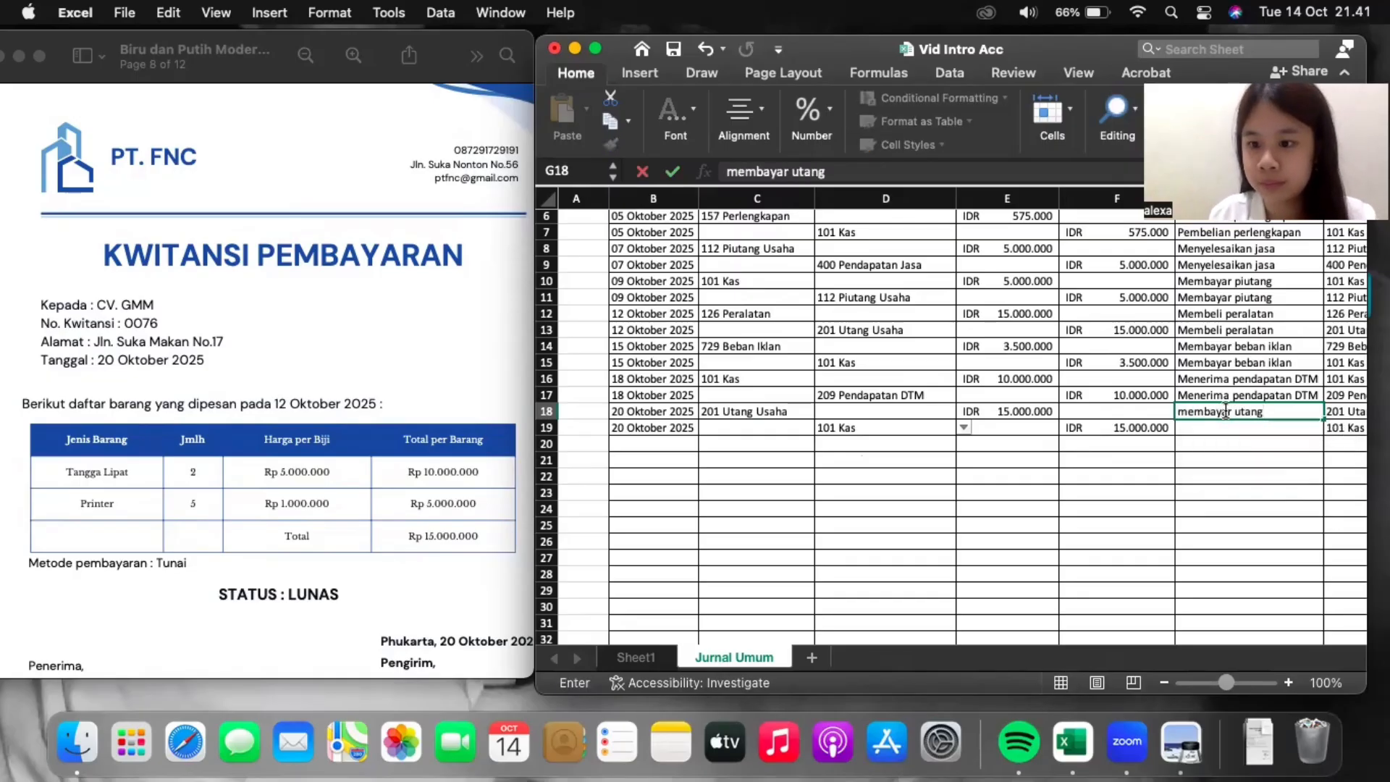
pyautogui.click(733, 170)
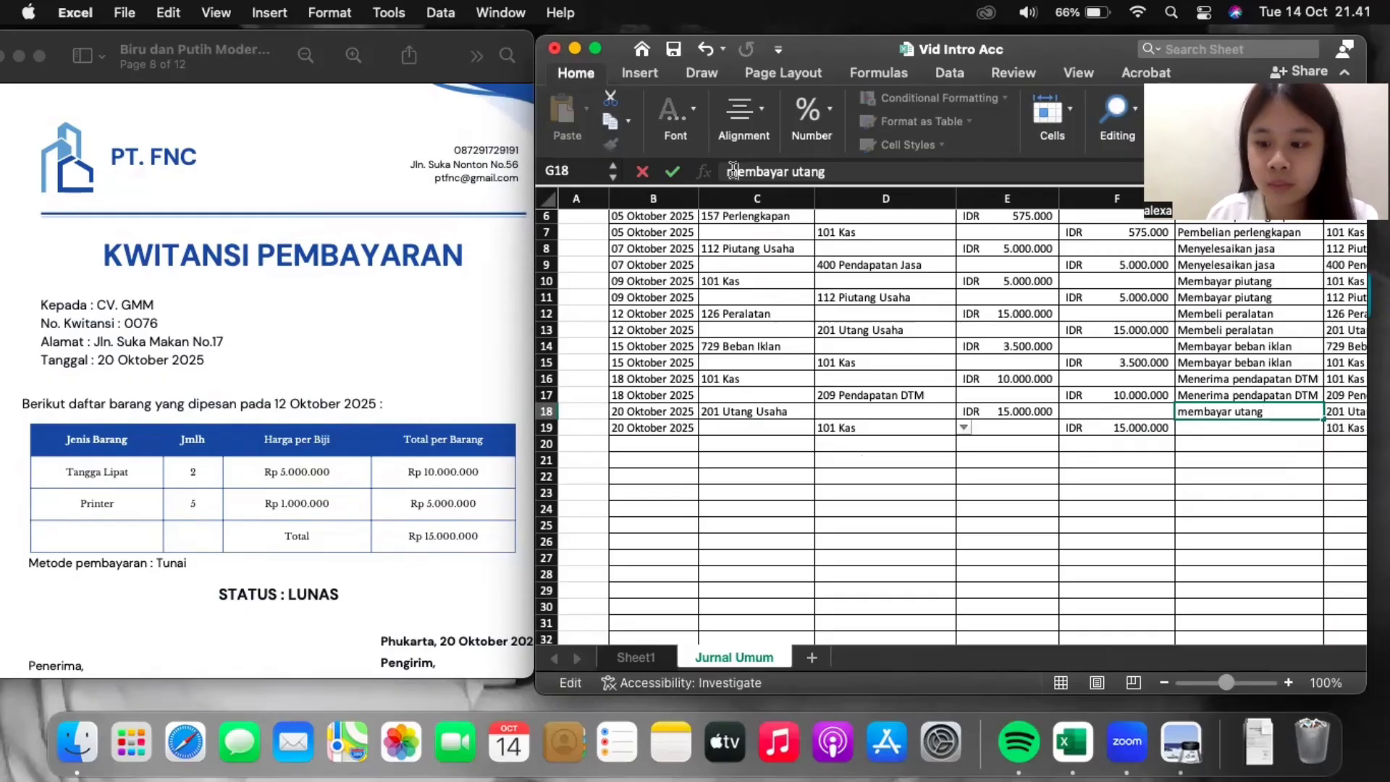
pyautogui.press('BackSpace')
pyautogui.write('M')
pyautogui.click(1262, 459)
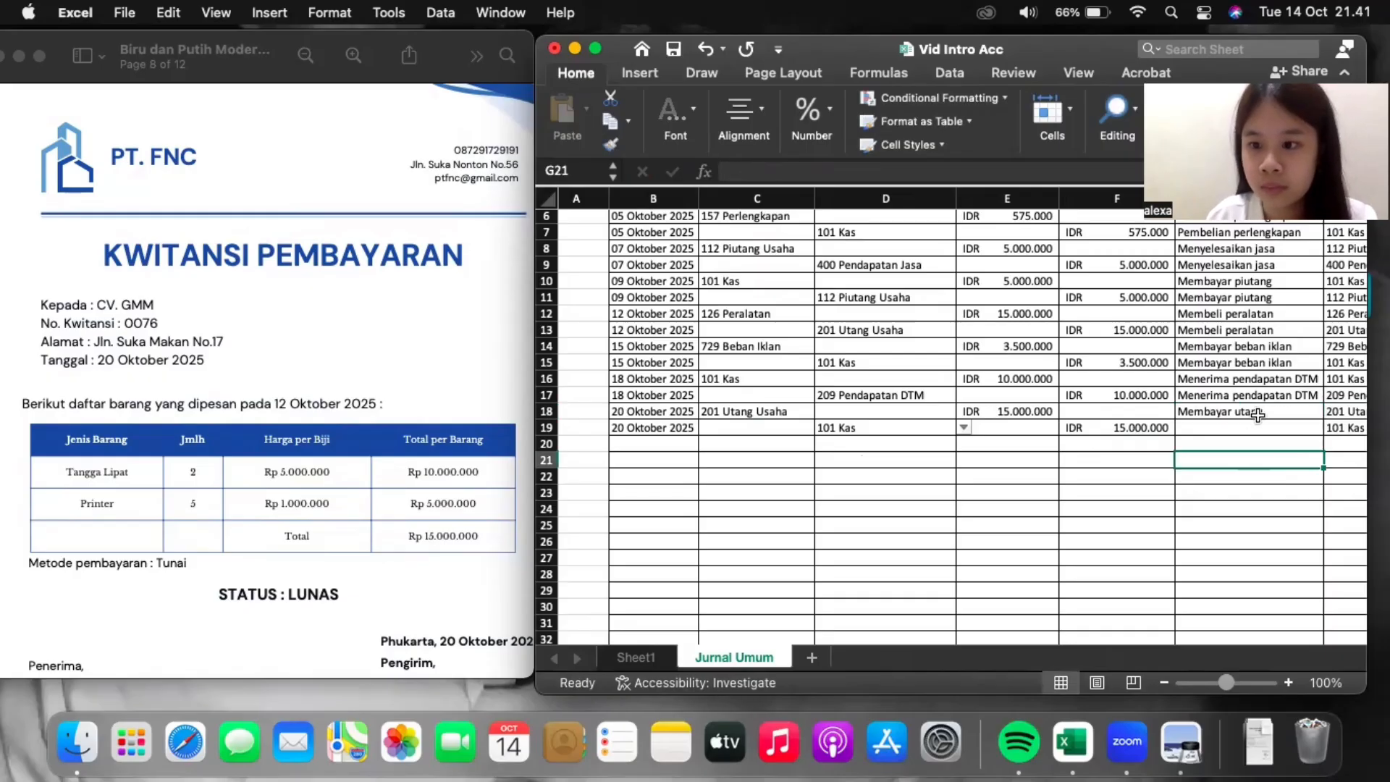
pyautogui.click(1257, 415)
pyautogui.moveTo(1323, 417); pyautogui.dragTo(1324, 434)
pyautogui.click(988, 531)
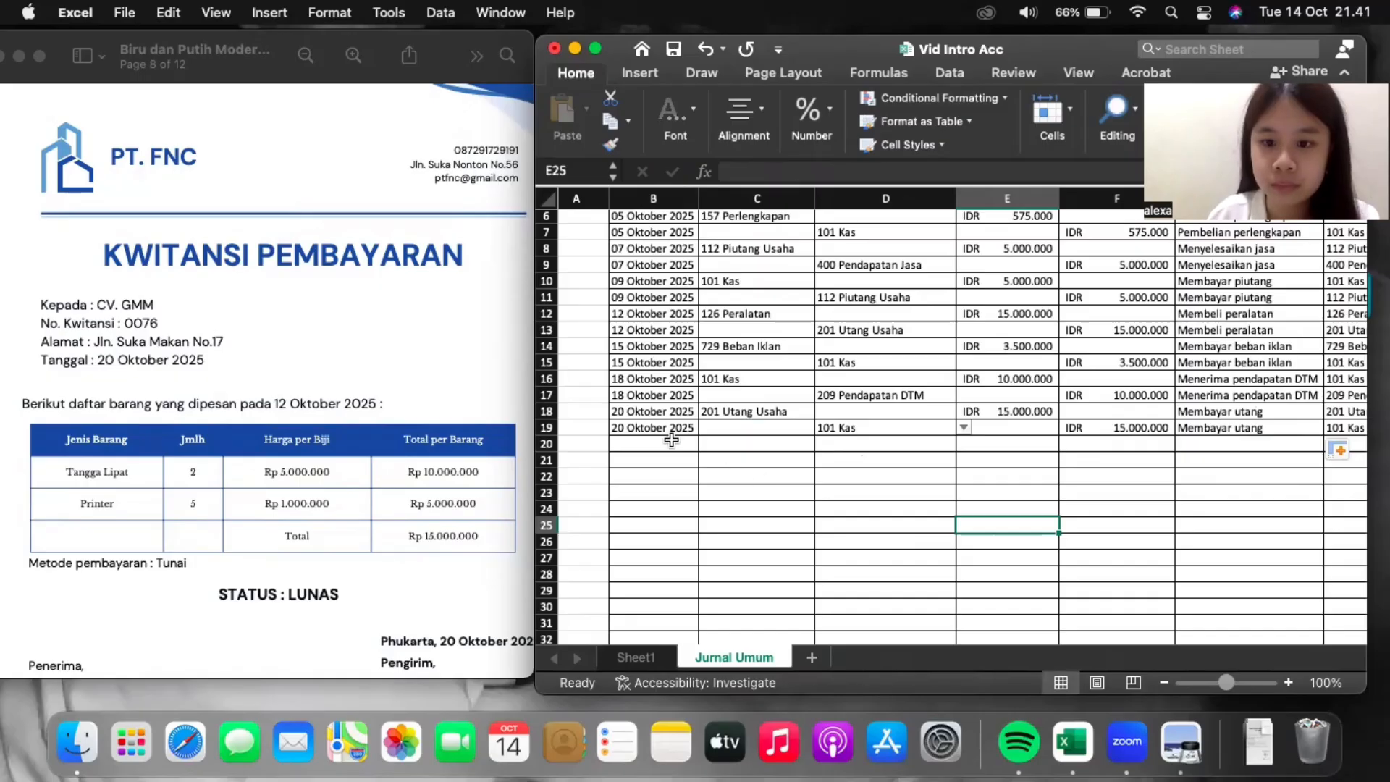
# Examine the Toko Berjuang payment receipt for its date, purchased items, amounts, payment method and status.
pyautogui.click(649, 448)
pyautogui.scroll(-10, 465, 467)
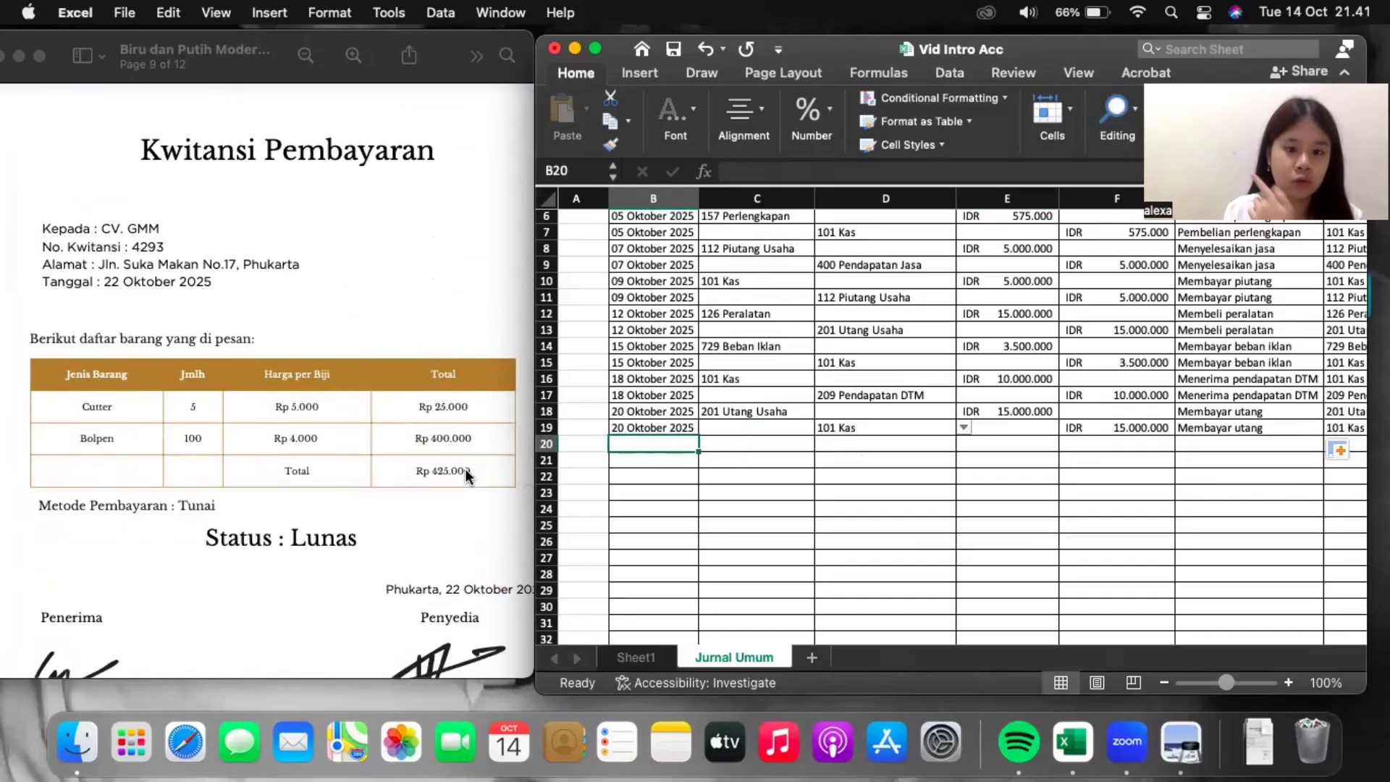
pyautogui.scroll(5, 465, 468)
pyautogui.scroll(3, 465, 467)
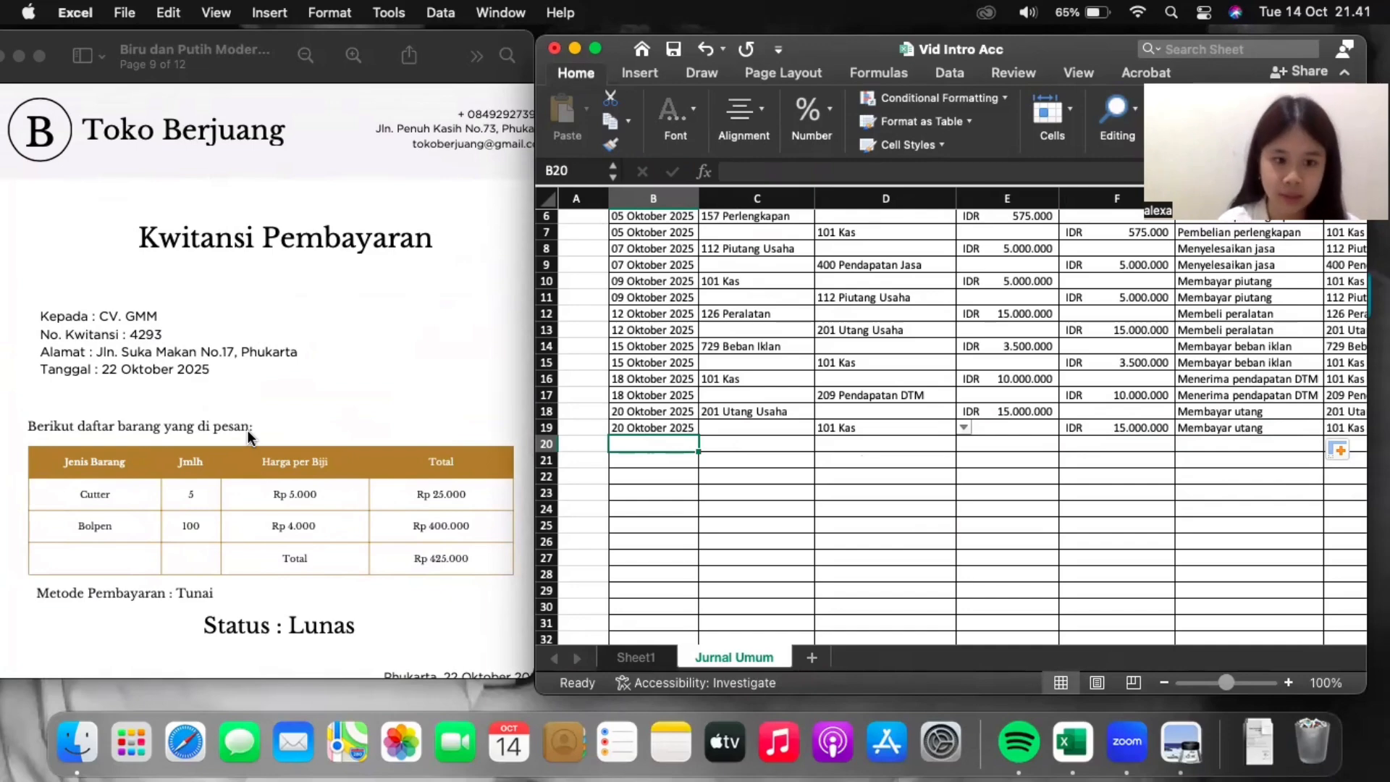
pyautogui.scroll(-2, 247, 433)
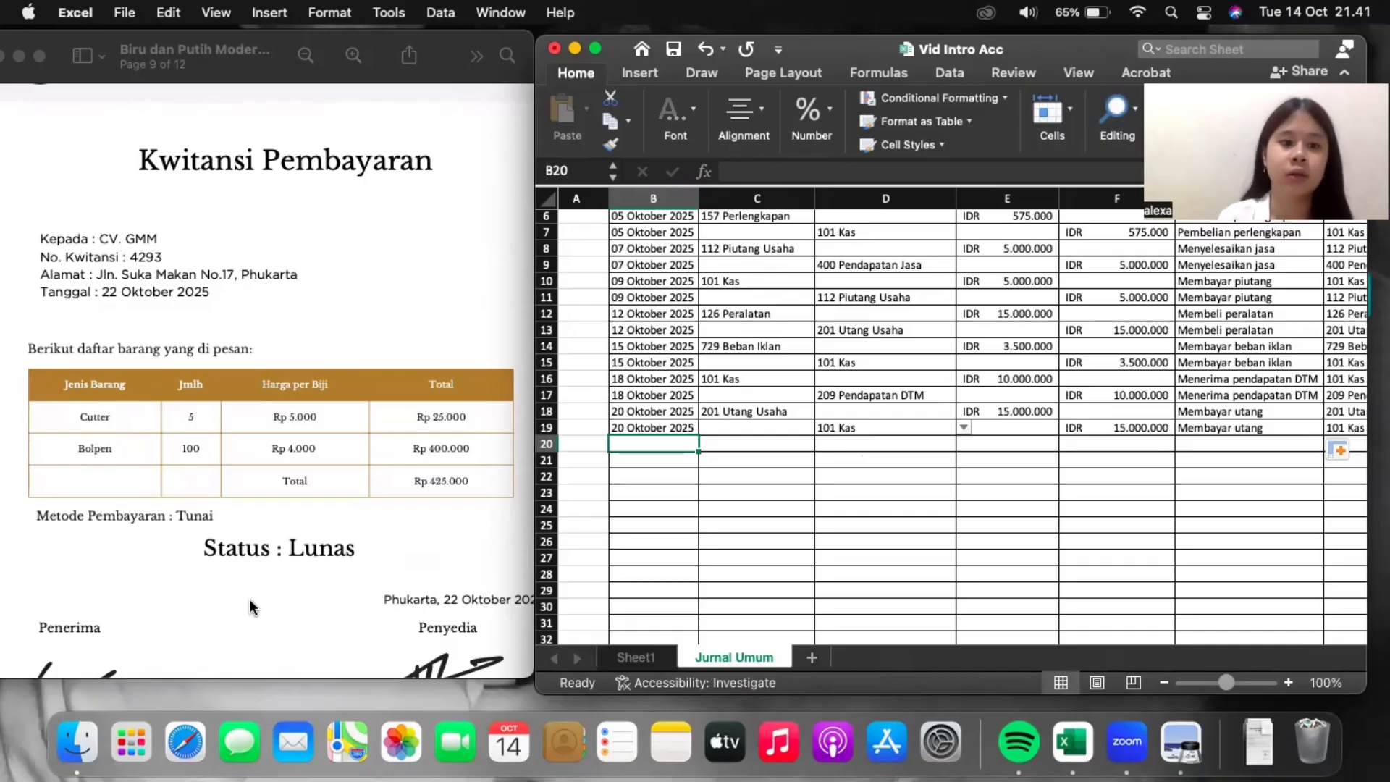
pyautogui.scroll(3, 249, 598)
pyautogui.scroll(-4, 349, 491)
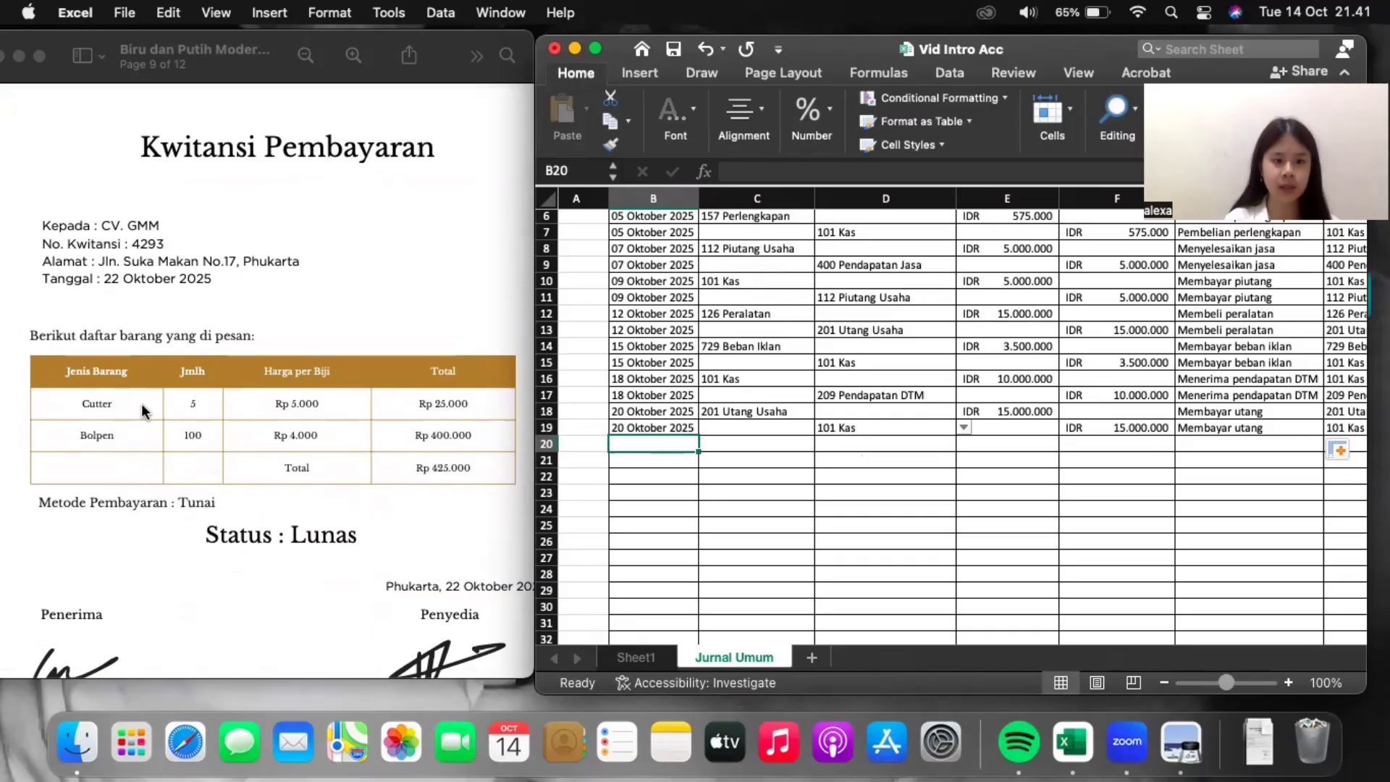
pyautogui.click(84, 406)
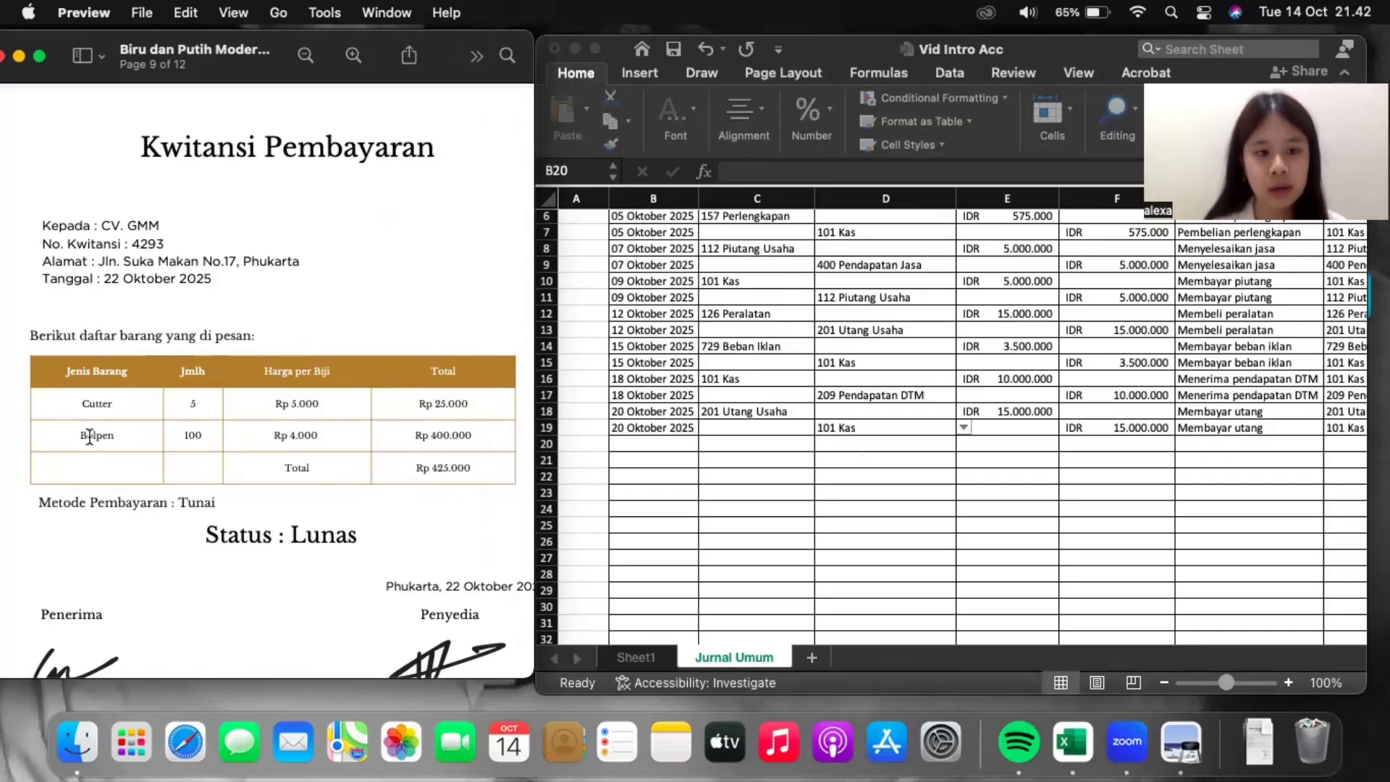
# Enter the date 22 Oktober 2025 in the three journal rows B20 to B22.
pyautogui.click(674, 443)
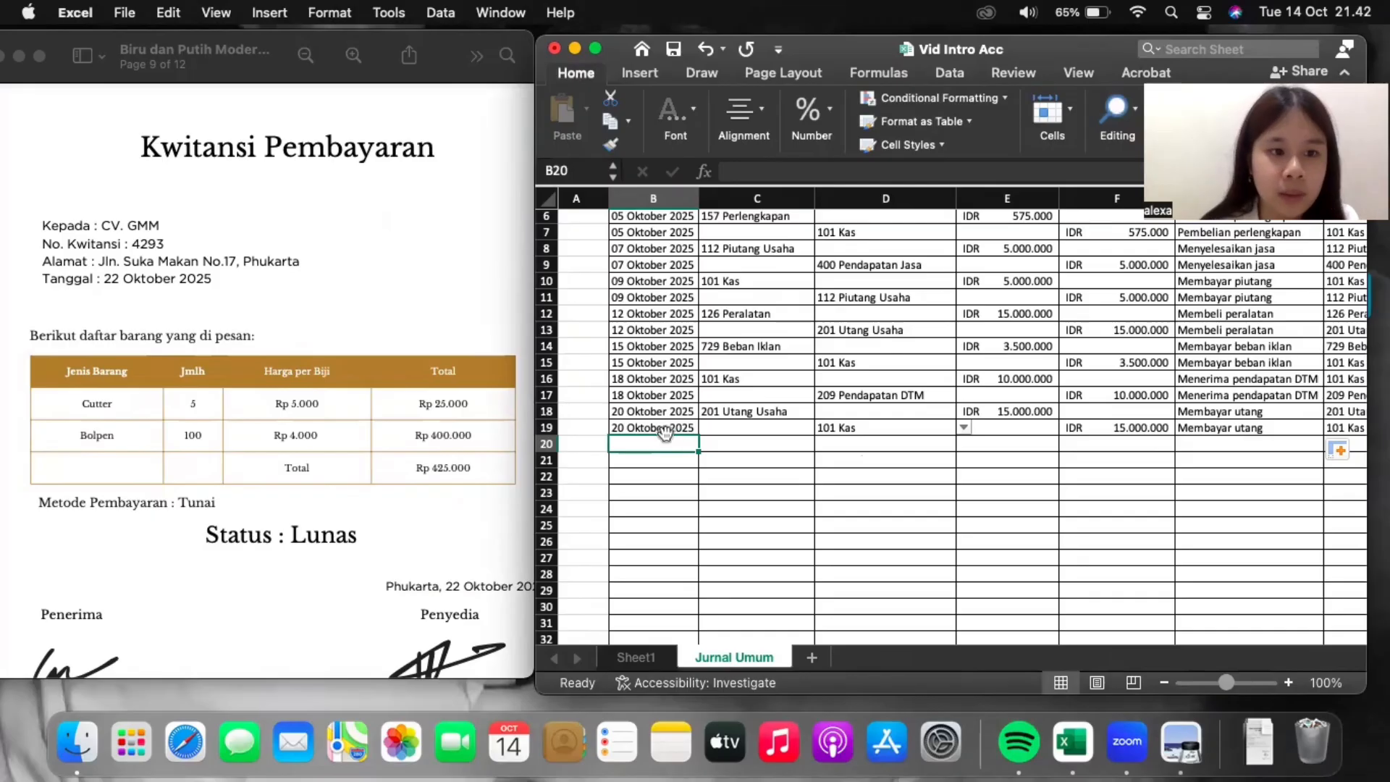
pyautogui.write('22 Okto')
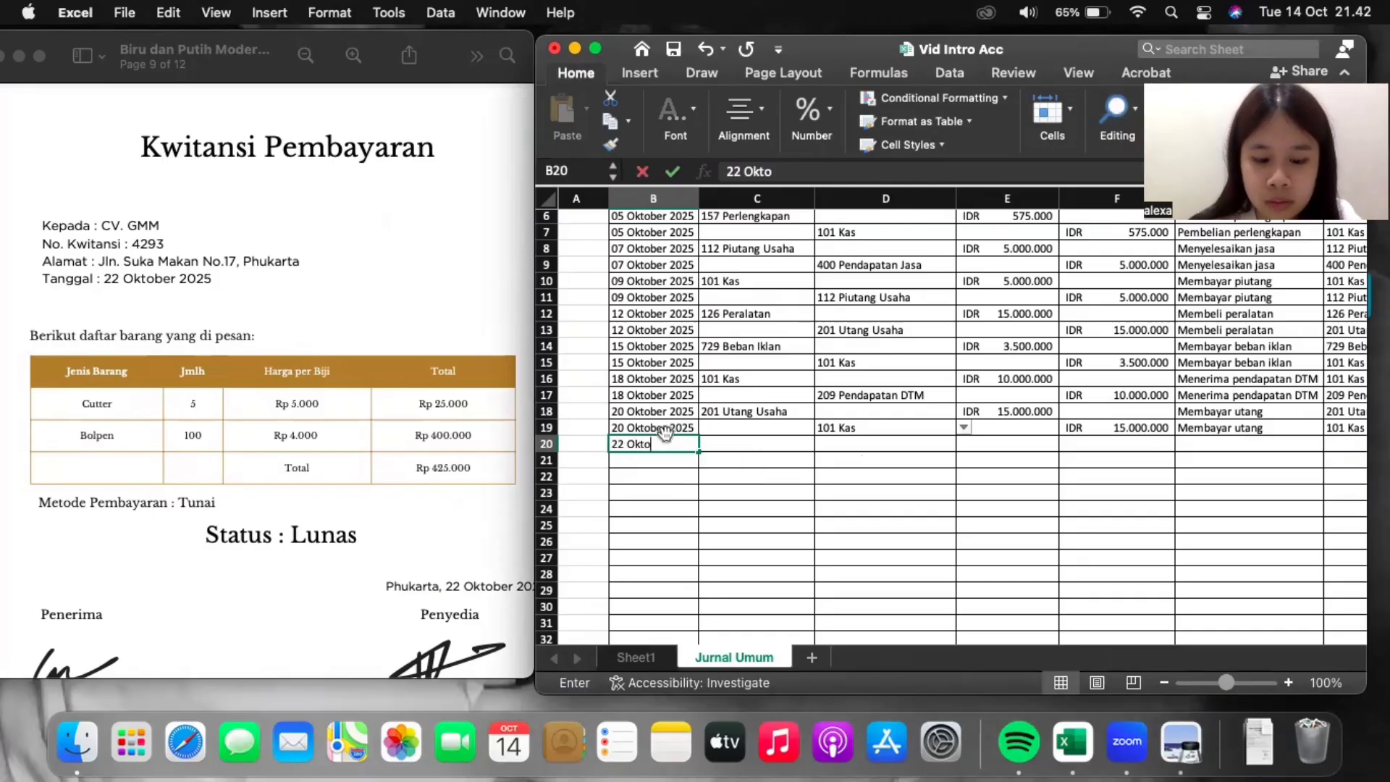
pyautogui.write('ber 2025')
pyautogui.press('Return')
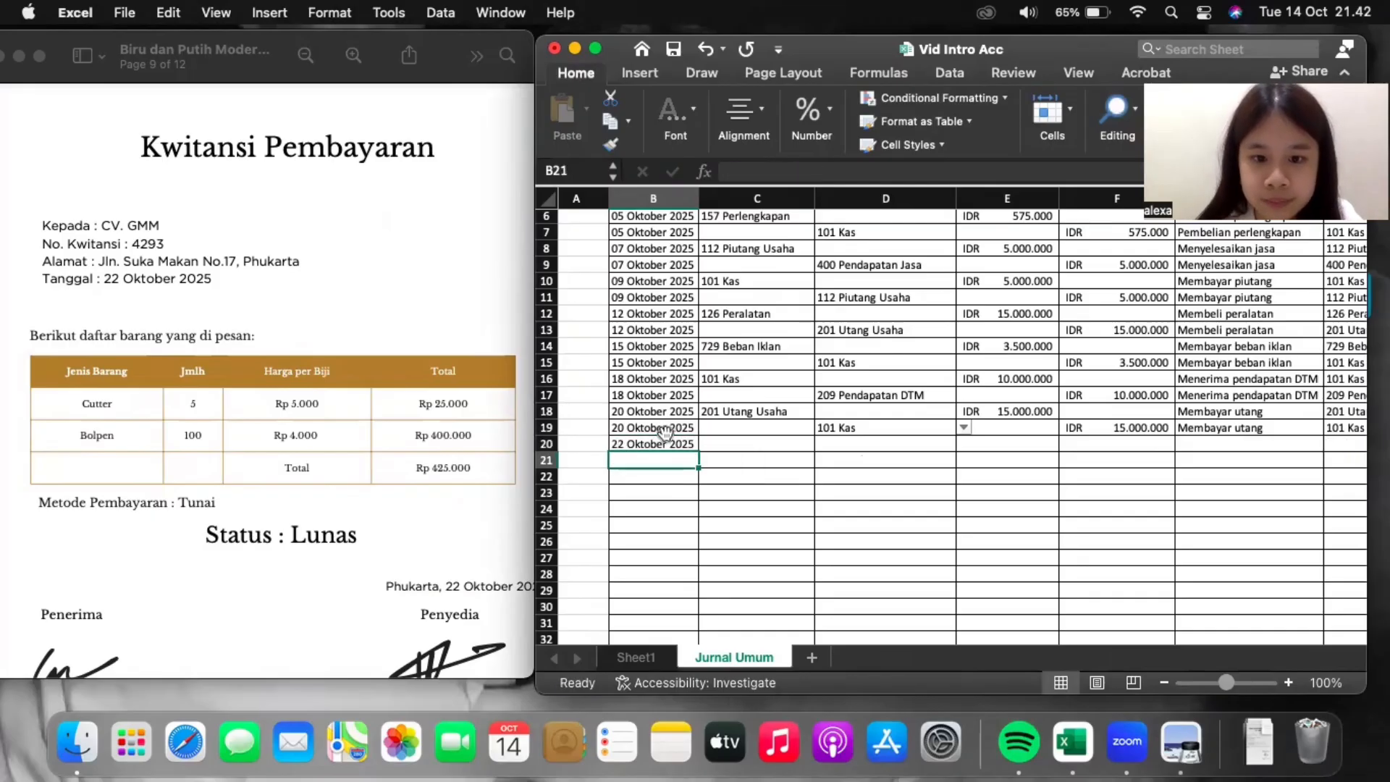
pyautogui.write('22')
pyautogui.press('Return')
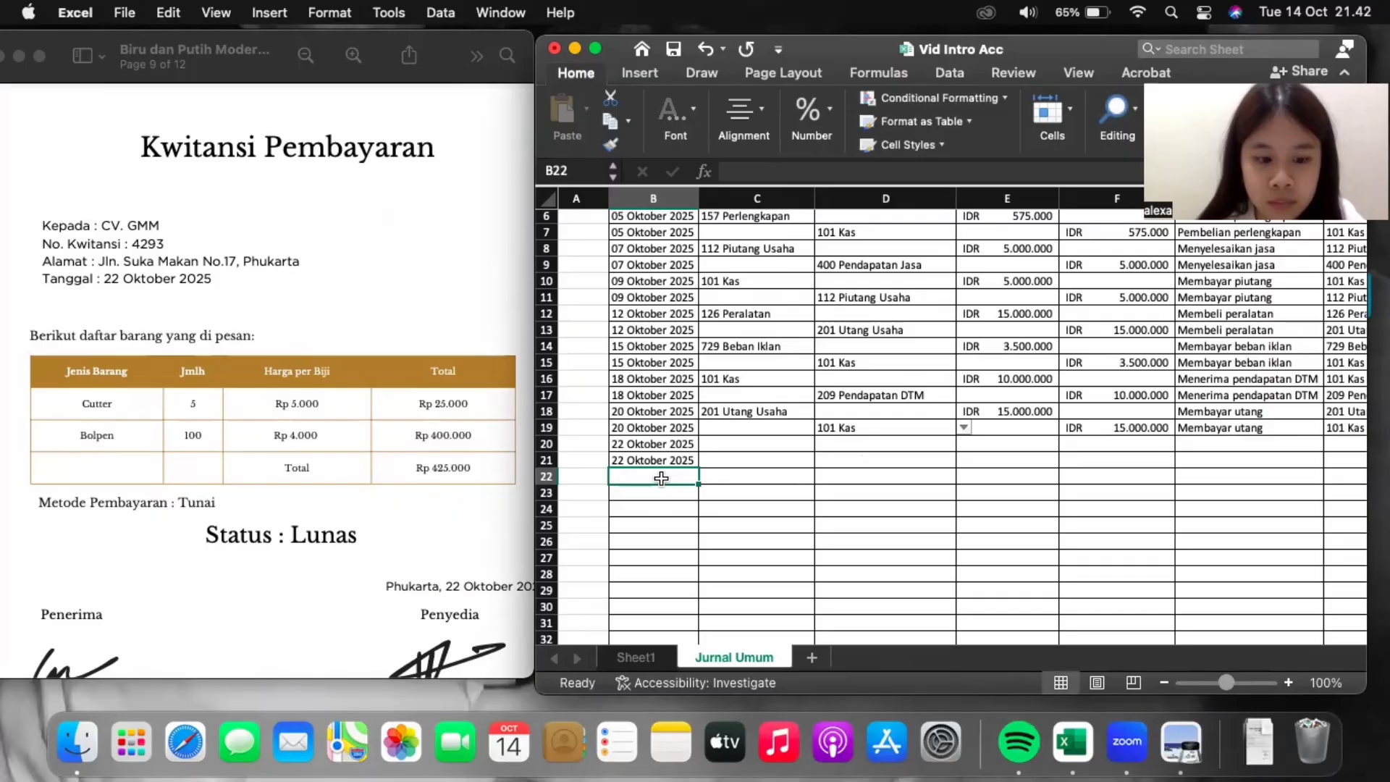
pyautogui.write('22')
pyautogui.press('Return')
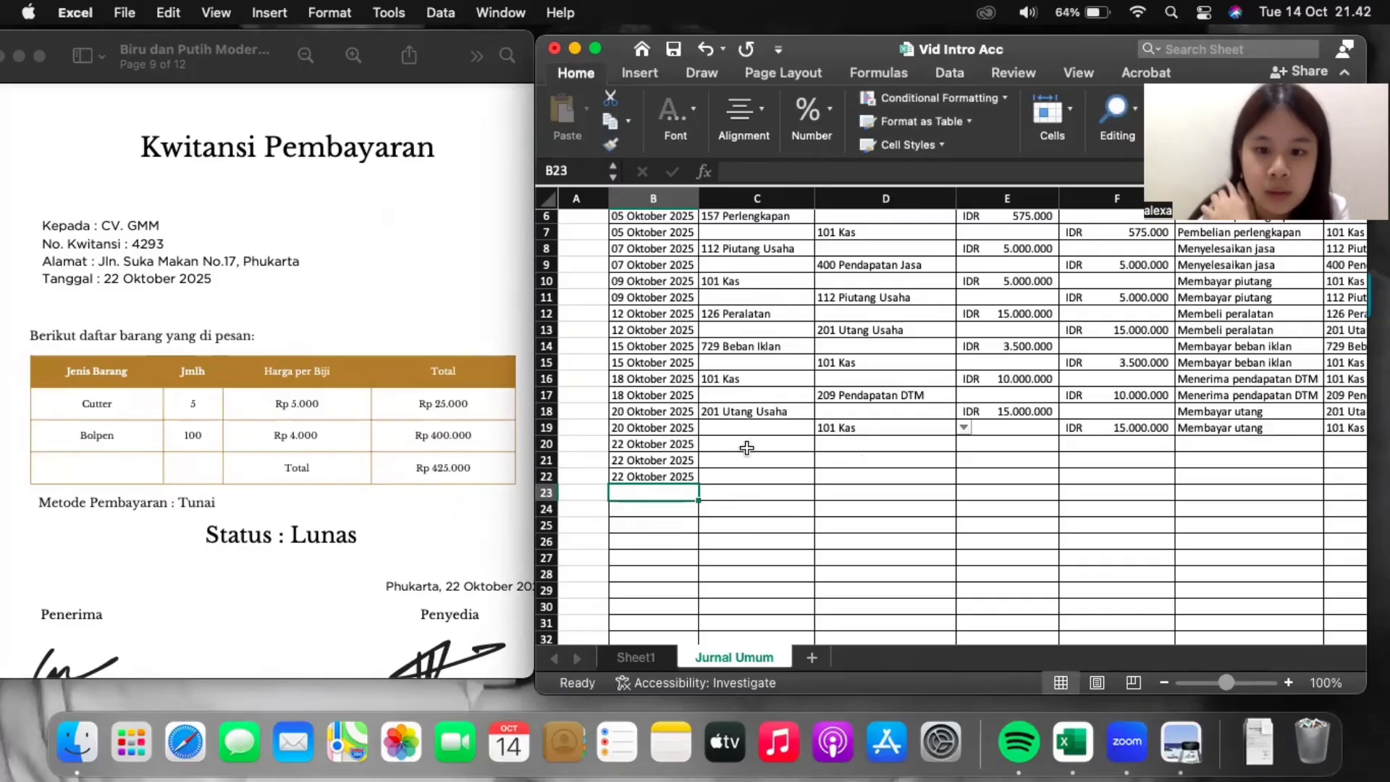
# Choose the debit accounts for the 22 Oktober purchase: 126 Peralatan in C20 and 157 Perlengkapan in C21.
pyautogui.click(747, 444)
pyautogui.click(822, 443)
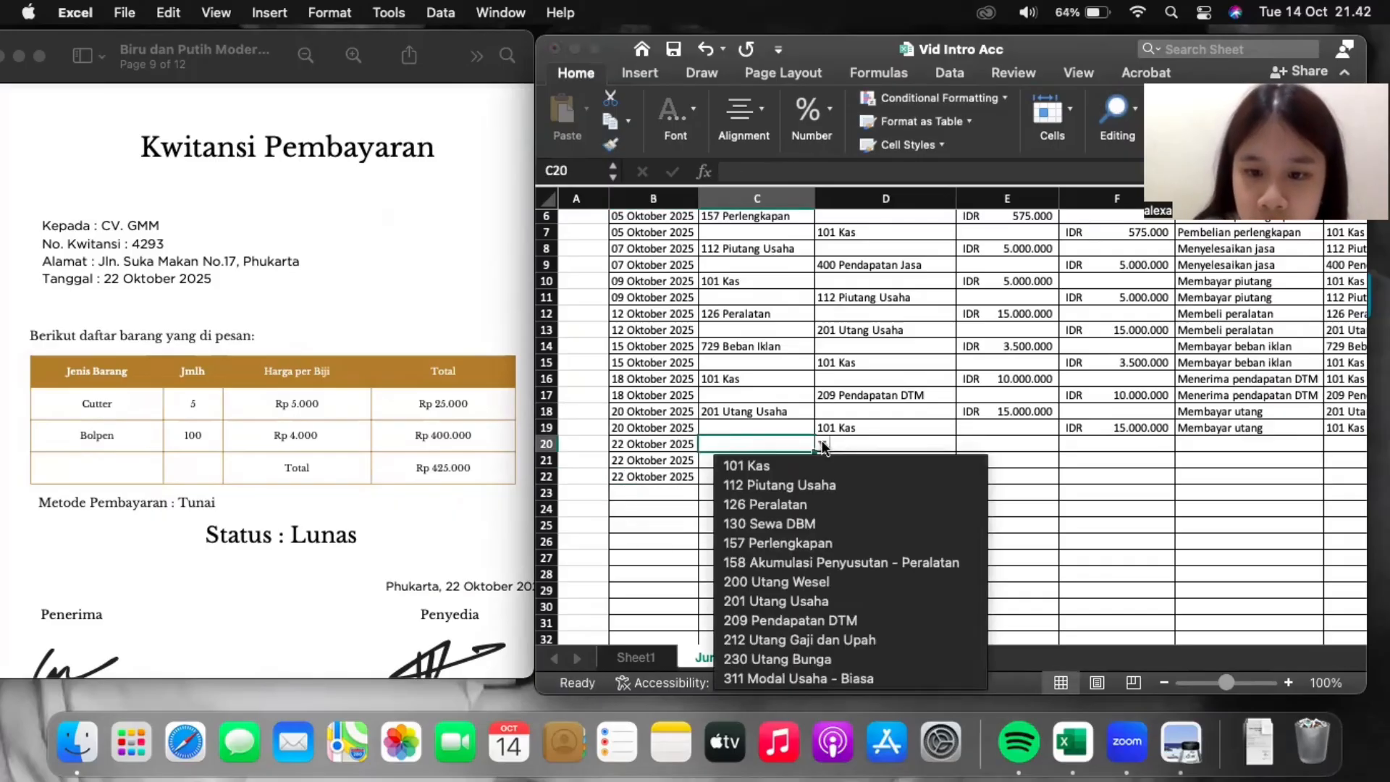
pyautogui.click(779, 505)
pyautogui.press('Return')
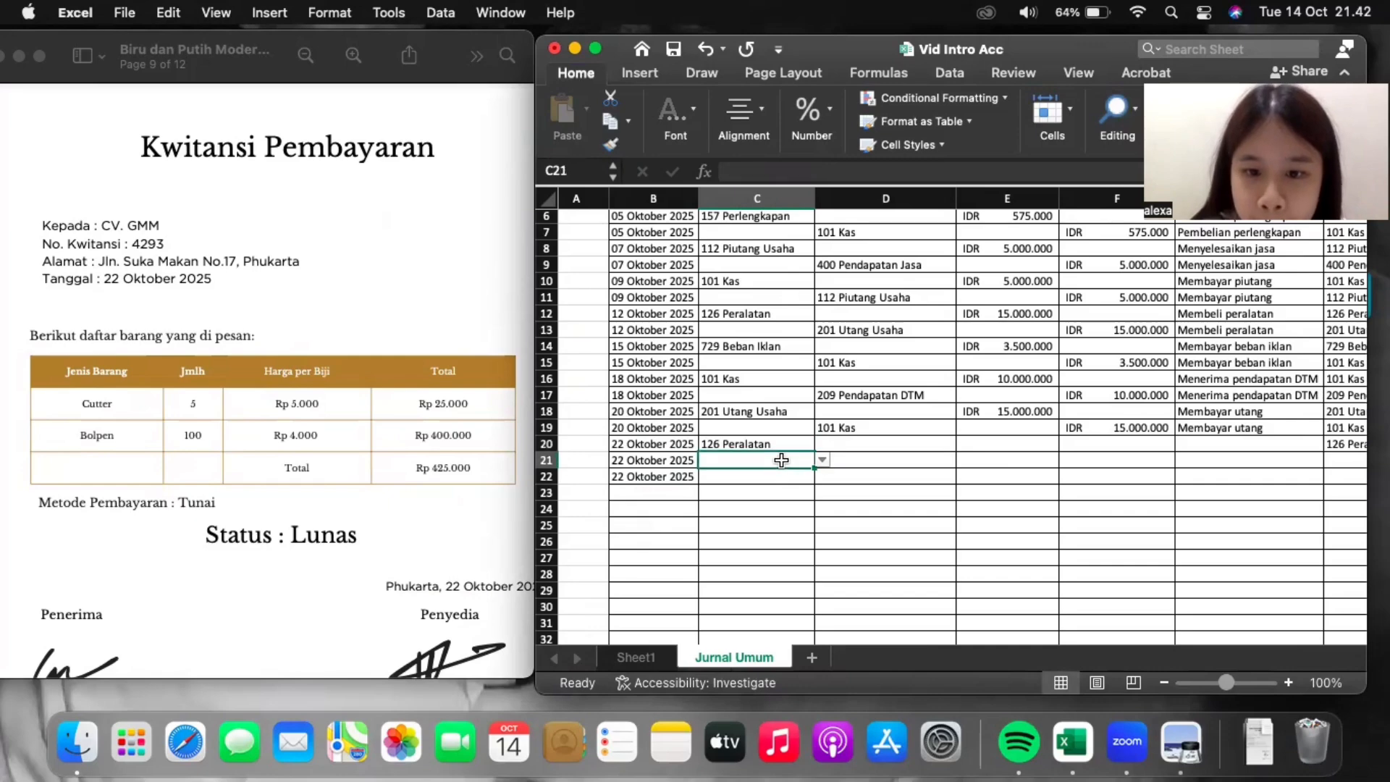
pyautogui.click(823, 460)
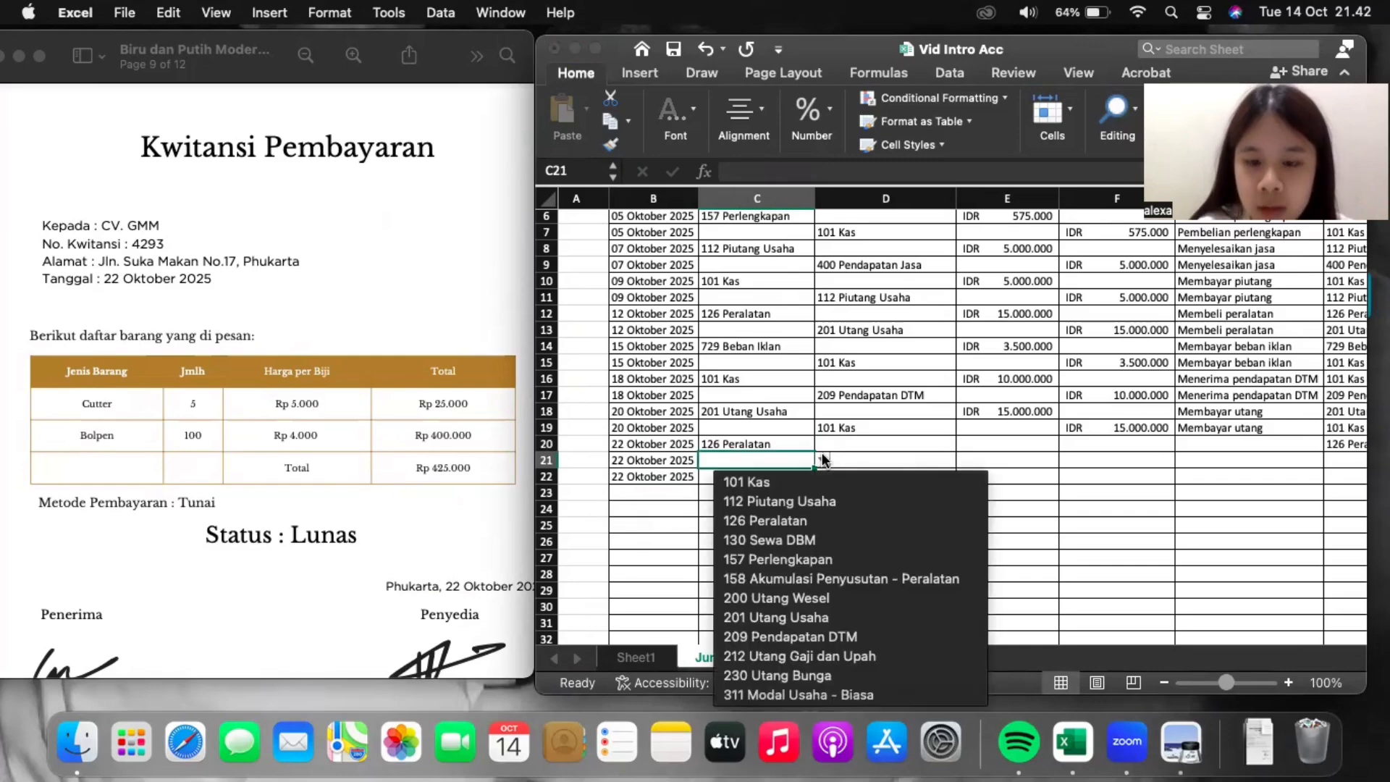
pyautogui.click(792, 563)
# Choose 101 Kas as the credit account in D22 for the 22 Oktober purchase.
pyautogui.click(881, 480)
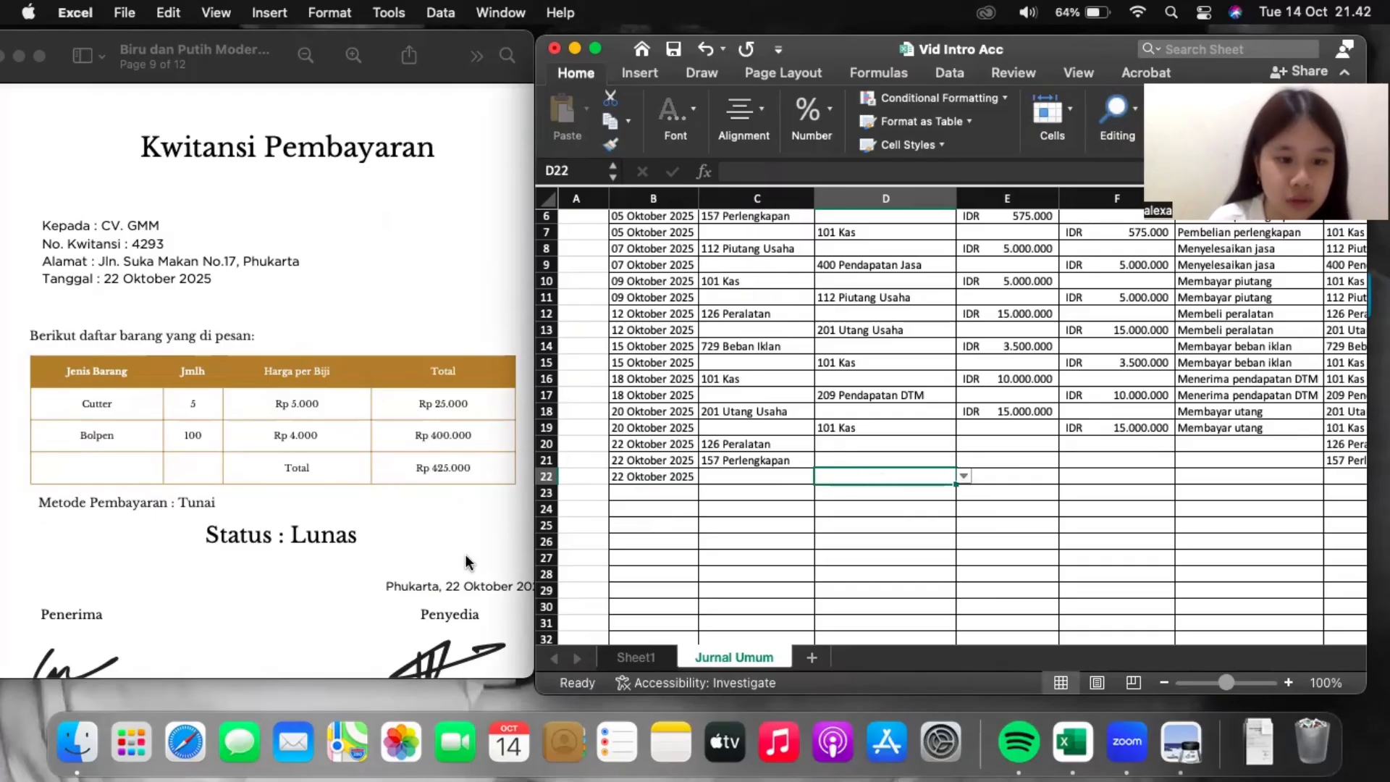
pyautogui.click(963, 476)
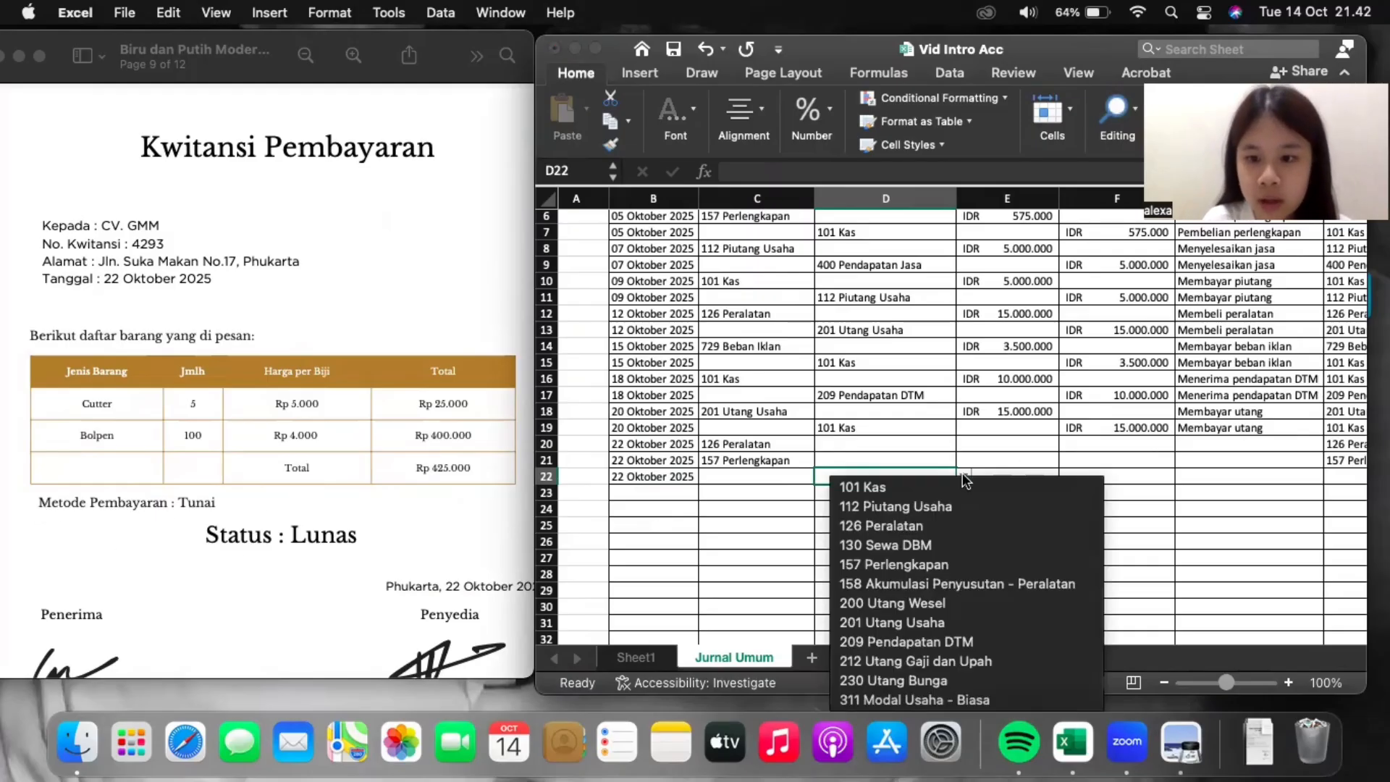
pyautogui.click(934, 486)
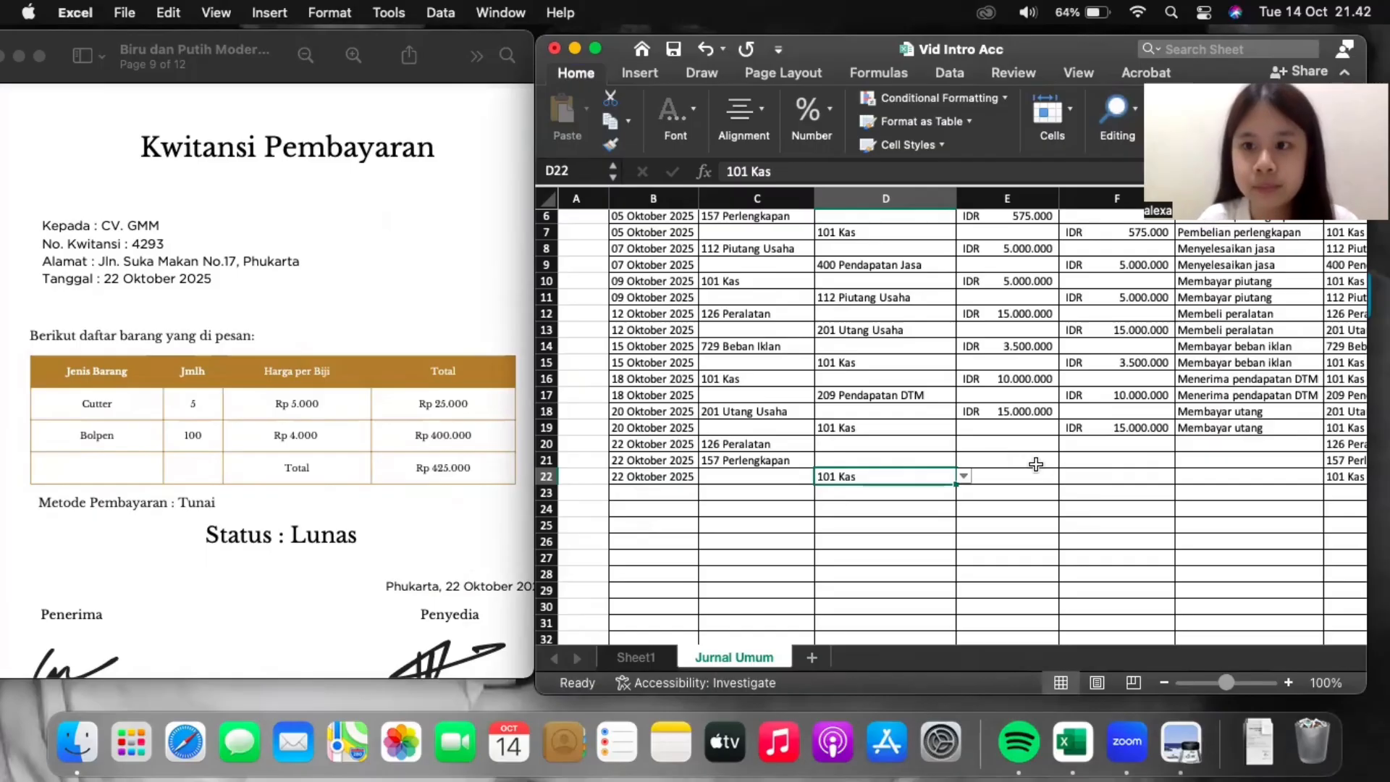
# Enter the debit amount 25.000 in E20 for the 126 Peralatan row.
pyautogui.click(1009, 449)
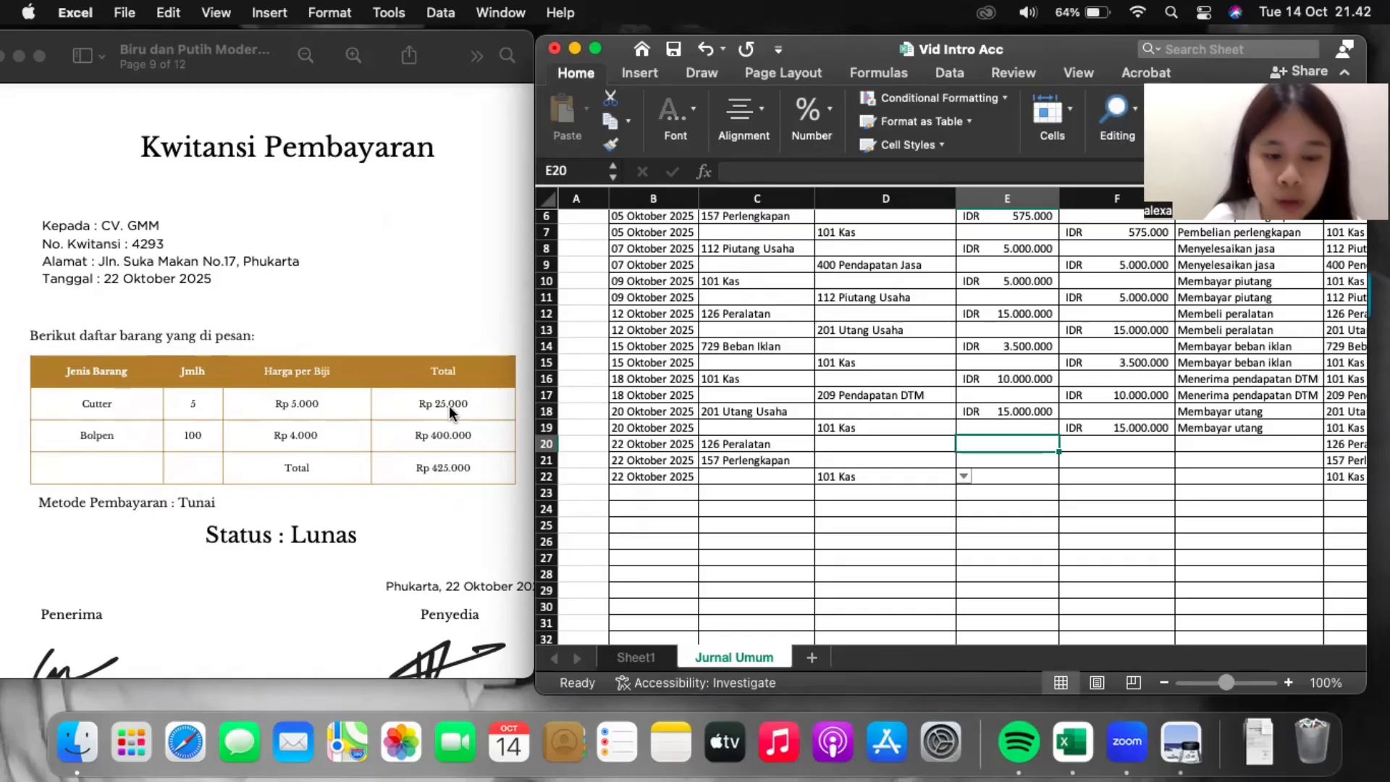
pyautogui.write('2')
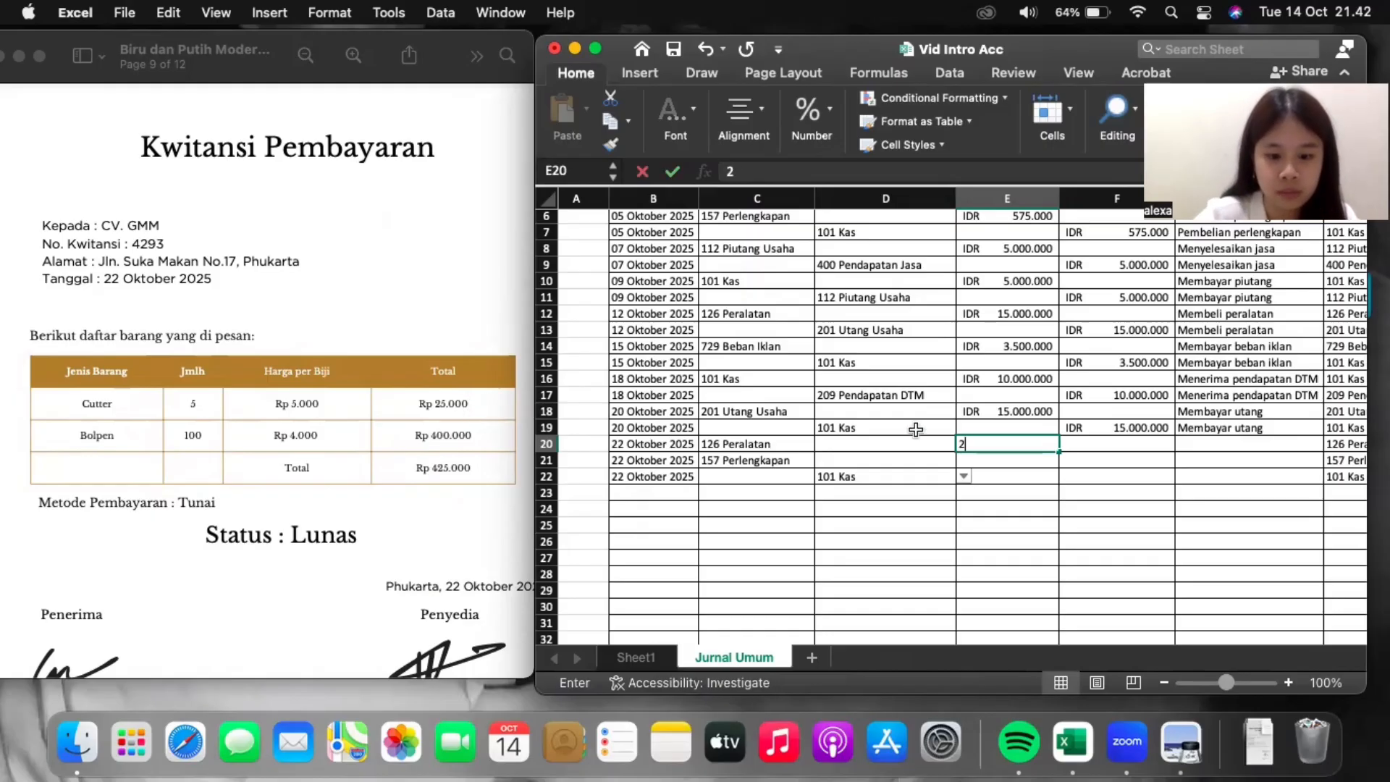
pyautogui.write('5.000')
pyautogui.press('Return')
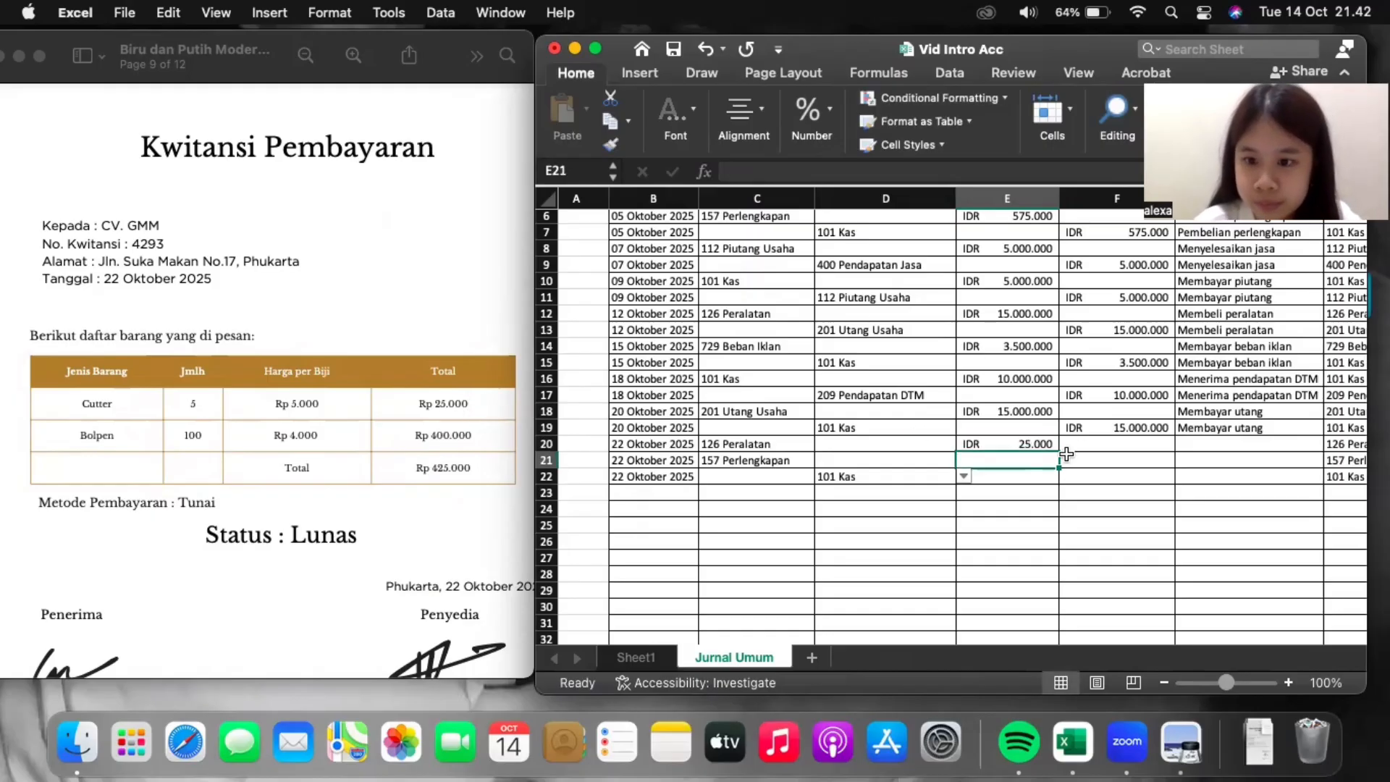
pyautogui.click(1097, 460)
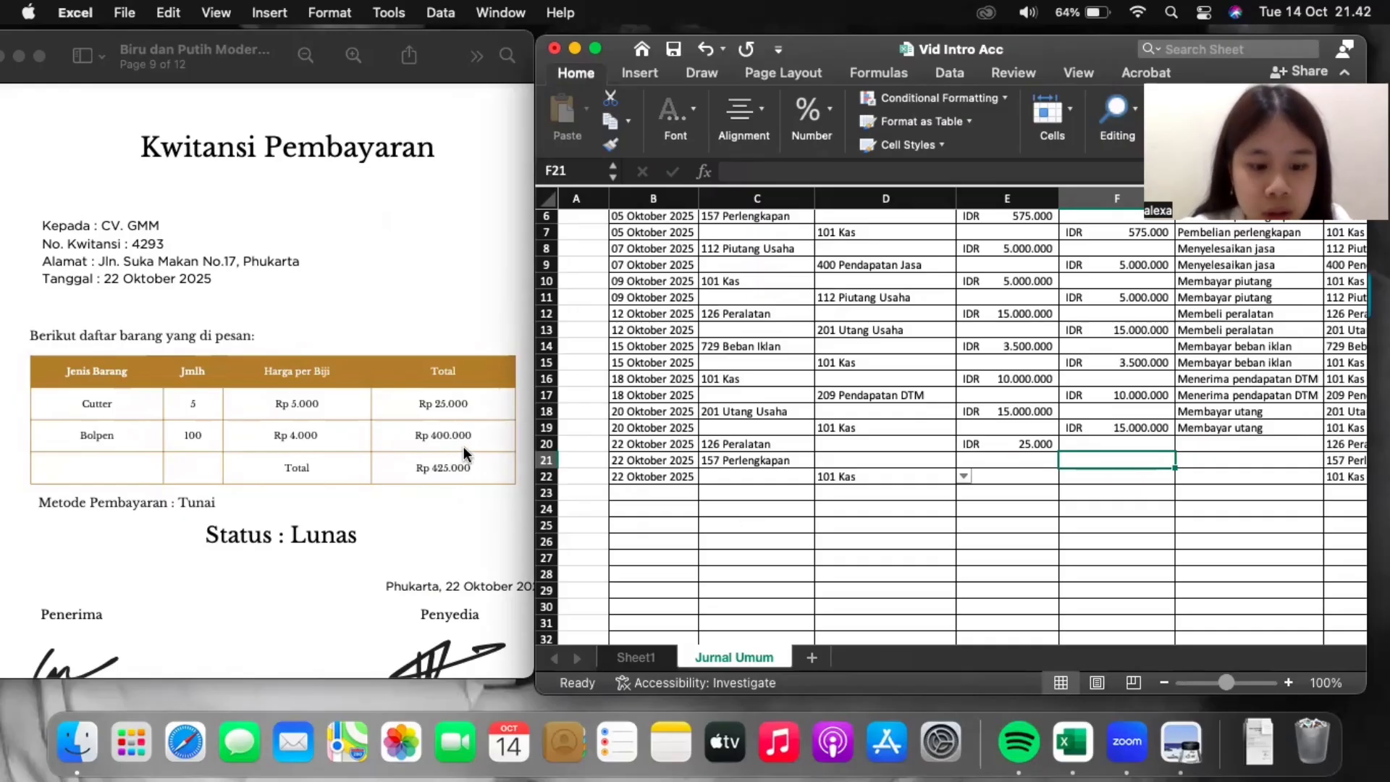
pyautogui.write('400000')
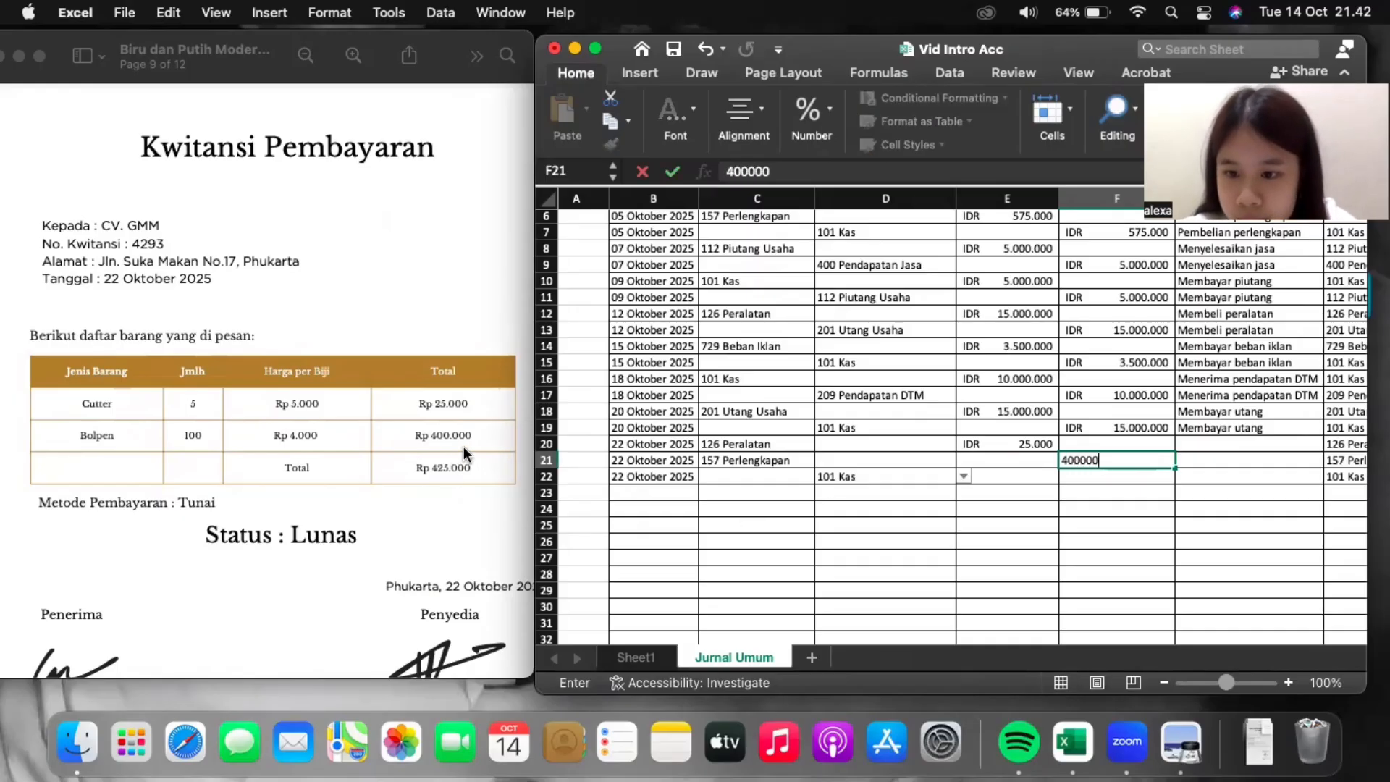
pyautogui.press('Return')
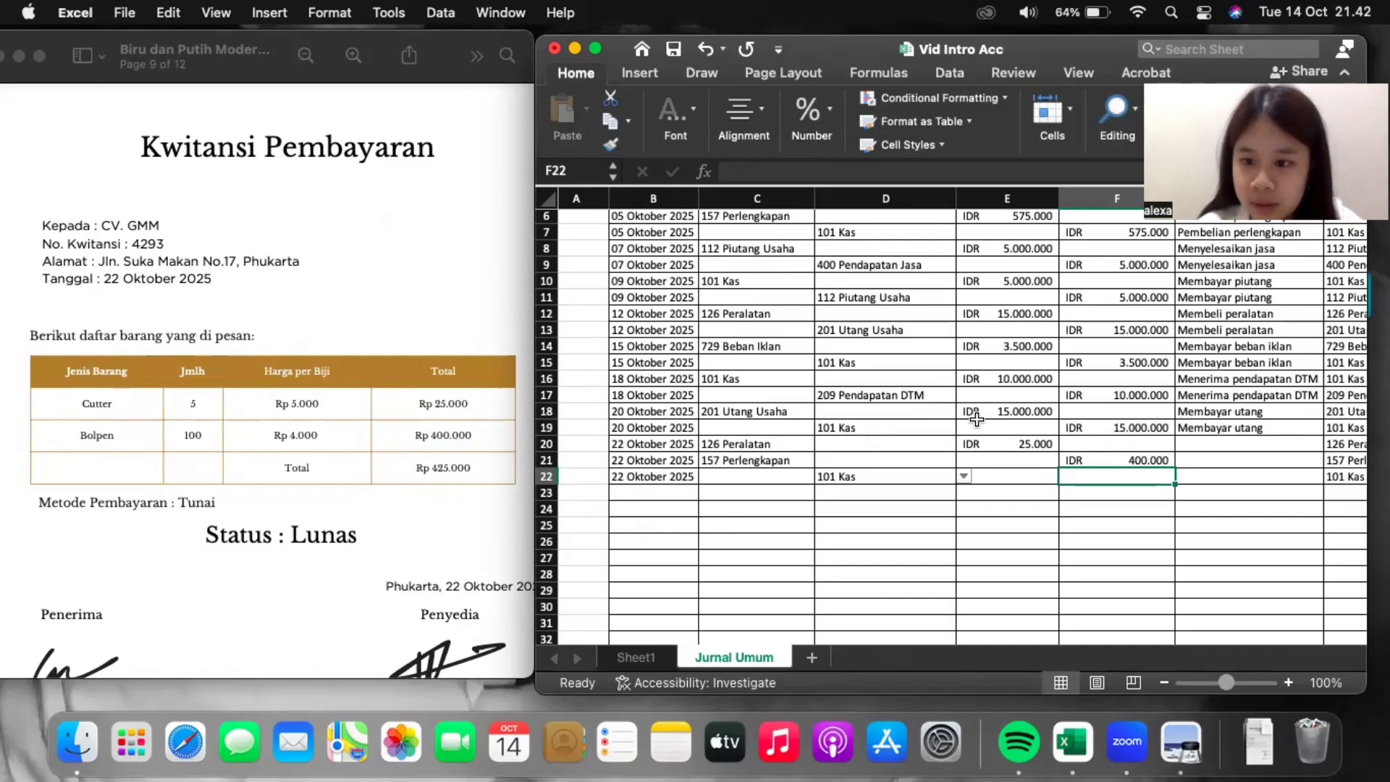
pyautogui.click(1076, 461)
pyautogui.press('BackSpace')
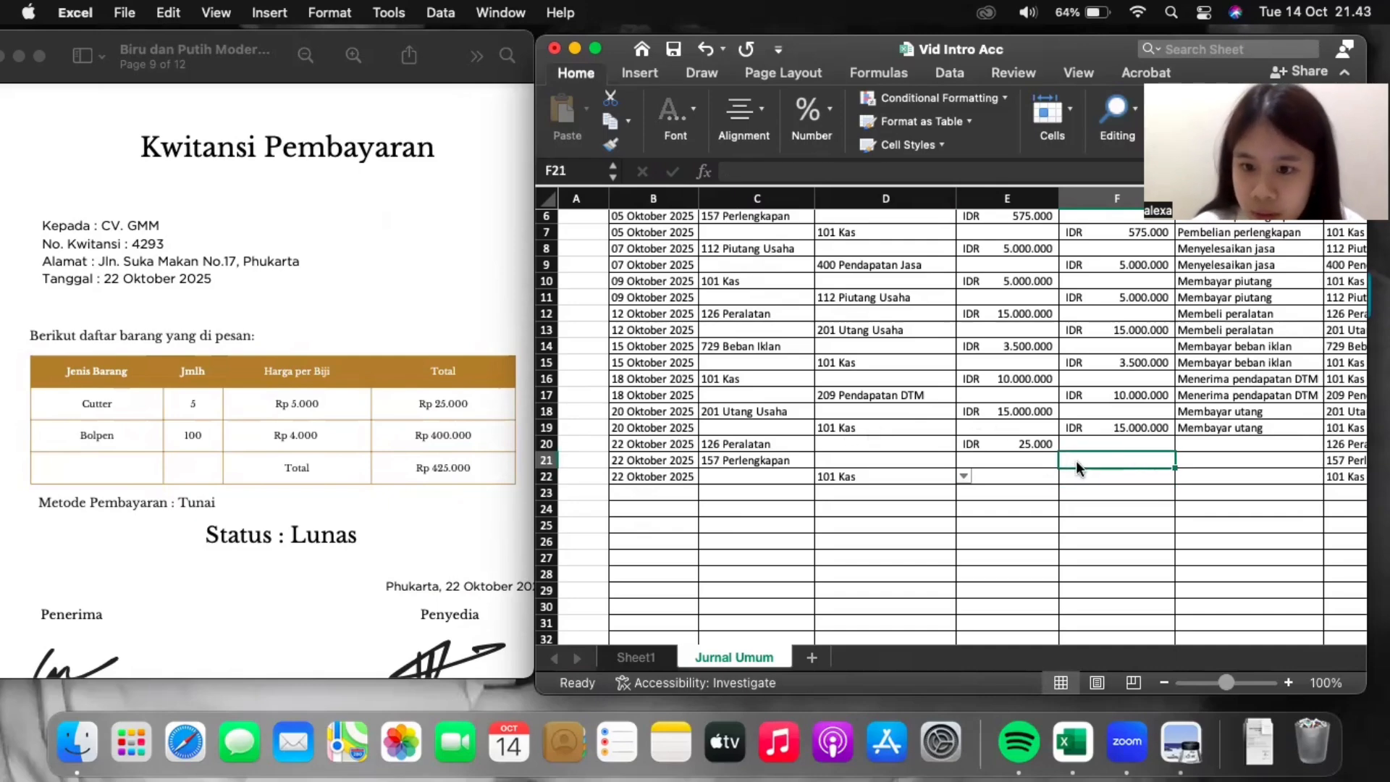
# Enter the debit amount 400.000 in E21 for the 157 Perlengkapan row.
pyautogui.click(1028, 460)
pyautogui.write('400.00')
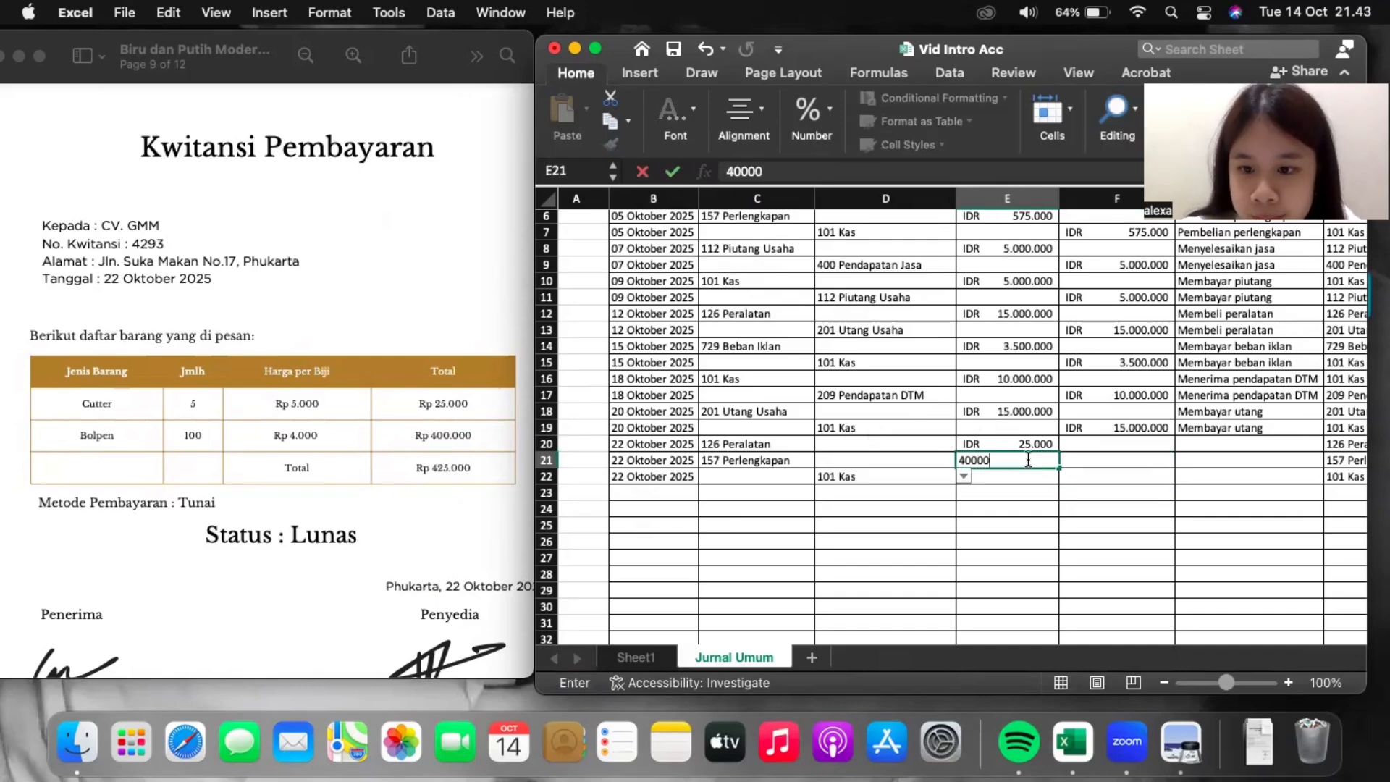
pyautogui.write('0')
pyautogui.press('Return')
# Enter the credit amount 425.000 in F22 for the 101 Kas row.
pyautogui.click(1074, 478)
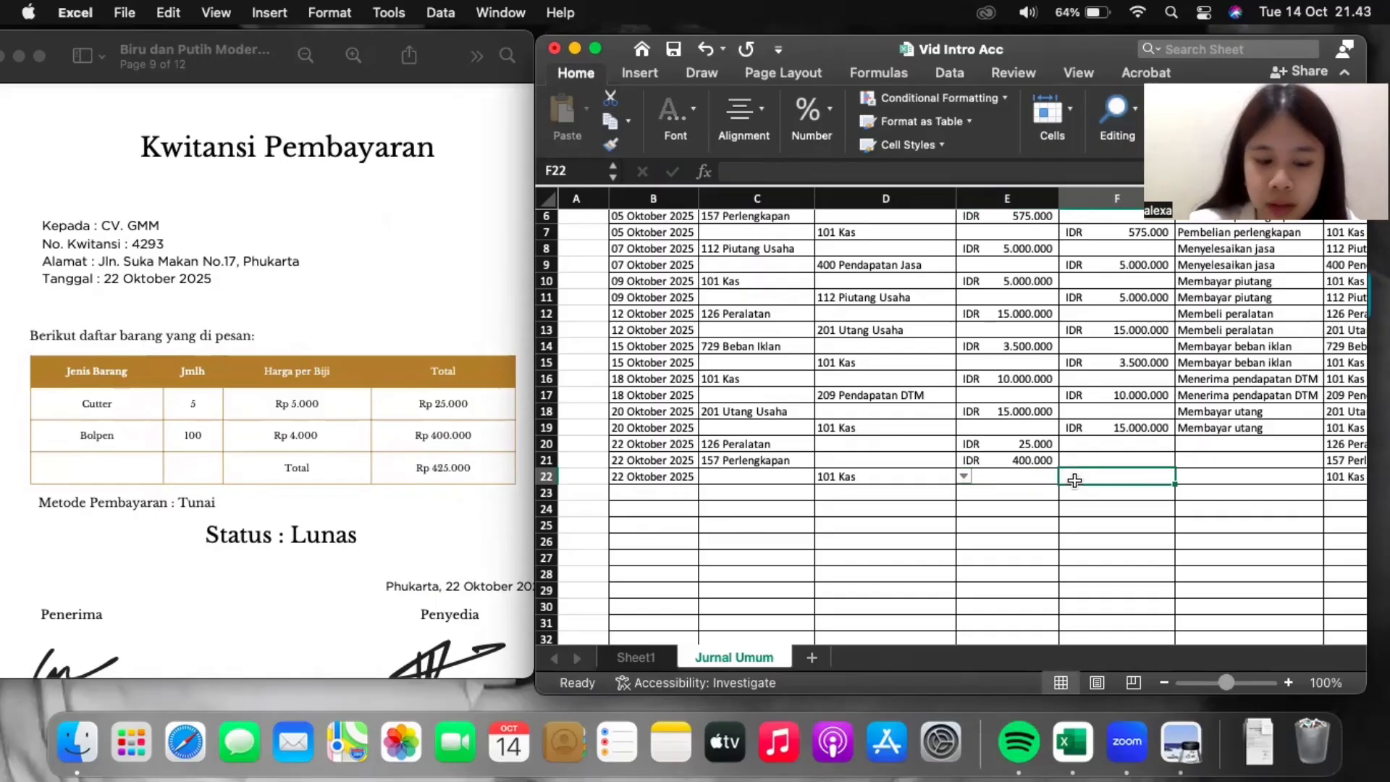
pyautogui.write('426')
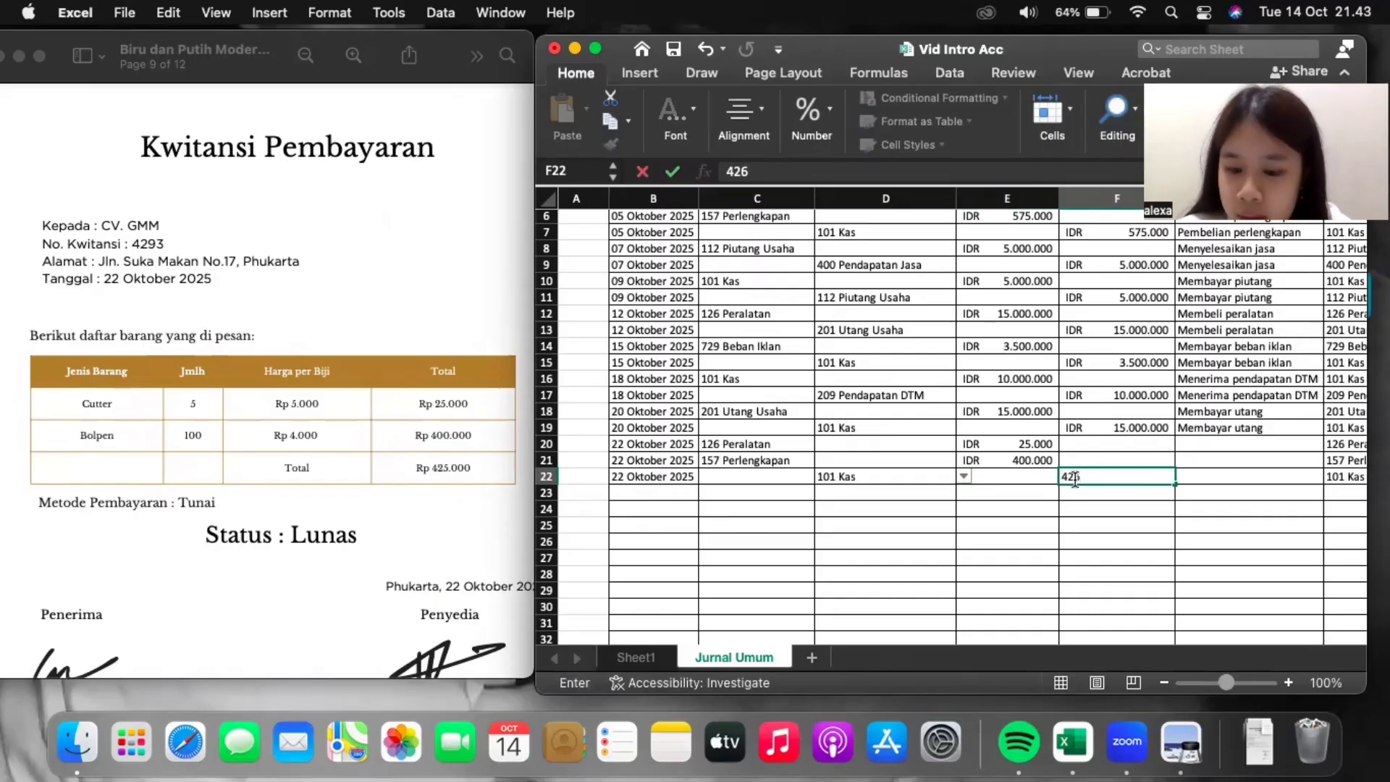
pyautogui.write('2.500')
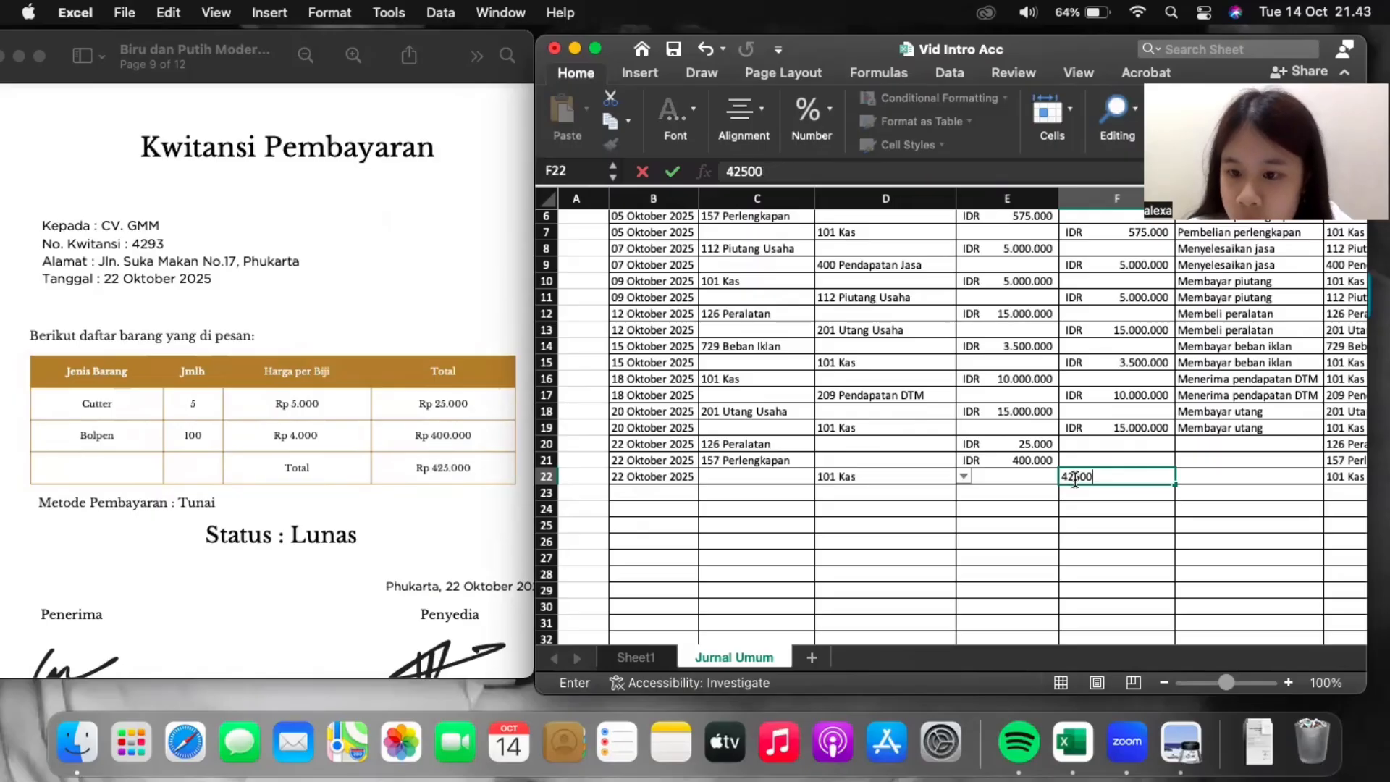
pyautogui.press('Return')
pyautogui.click(1093, 478)
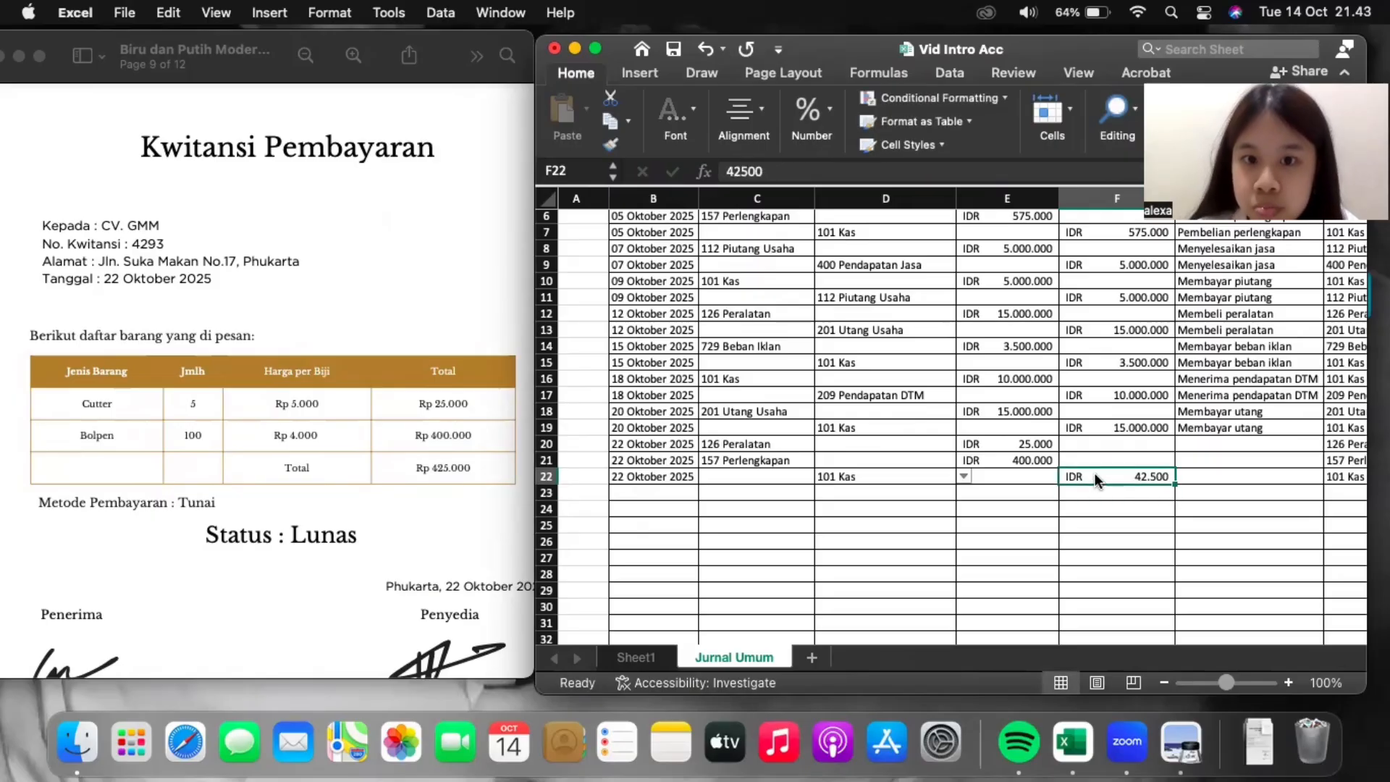
pyautogui.click(763, 172)
pyautogui.write('0')
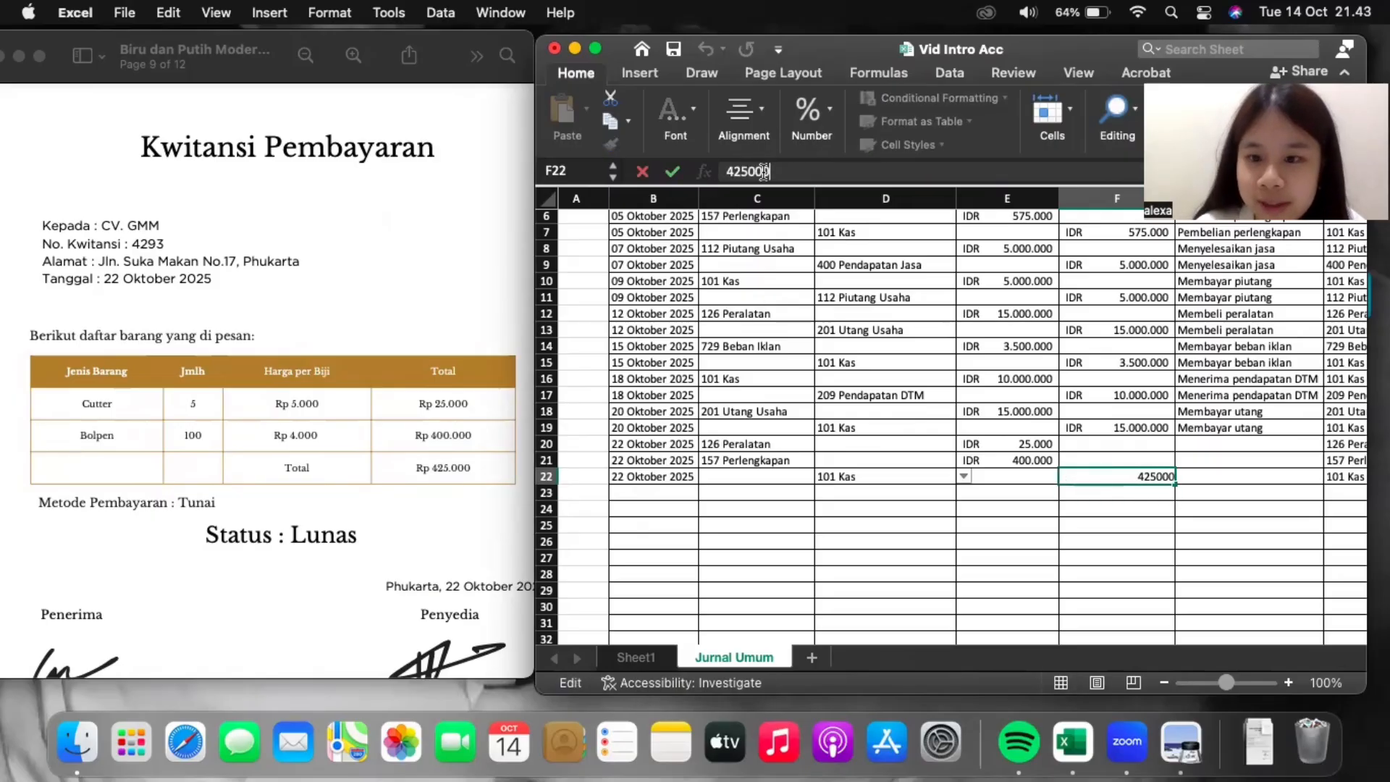
pyautogui.press('Return')
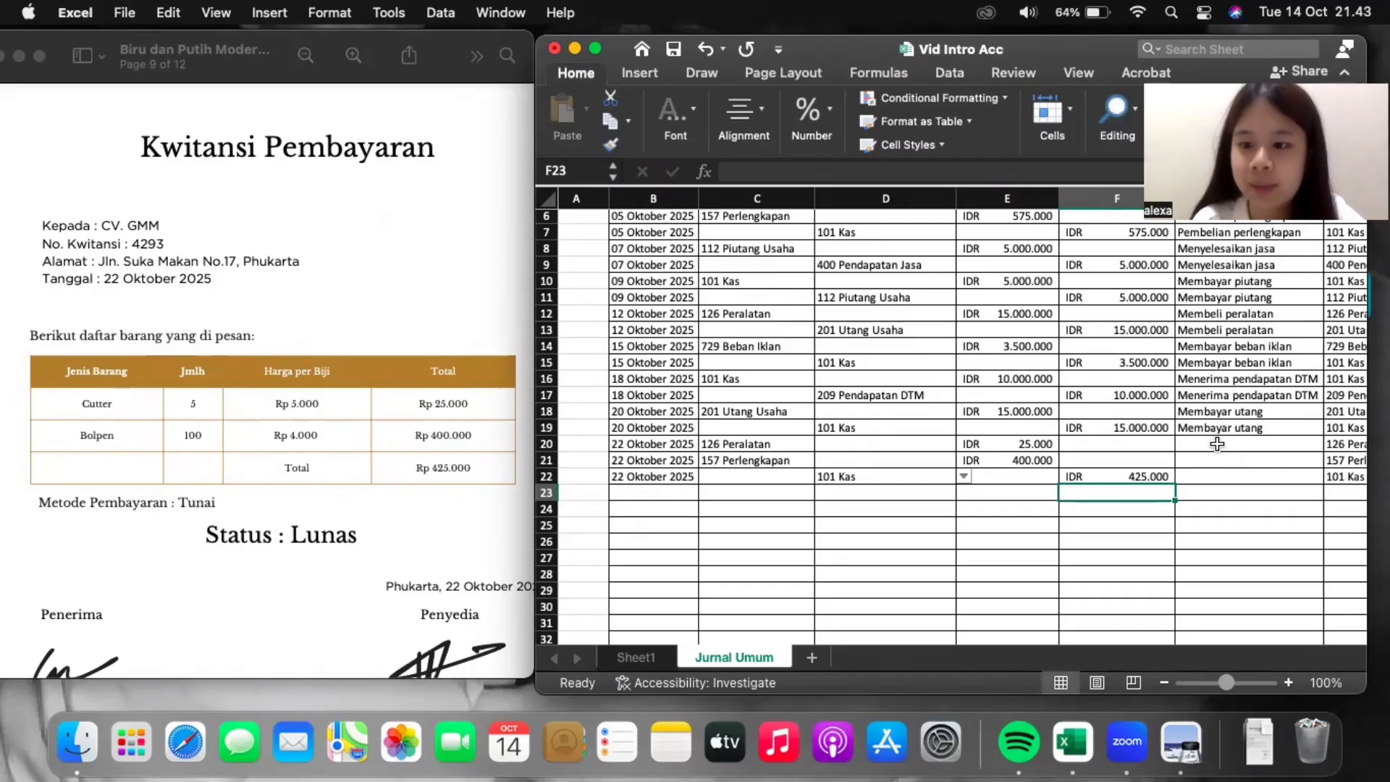
# Enter the description "Membayar peralatan" in the Keterangan cell G20.
pyautogui.click(1217, 445)
pyautogui.write('Mem')
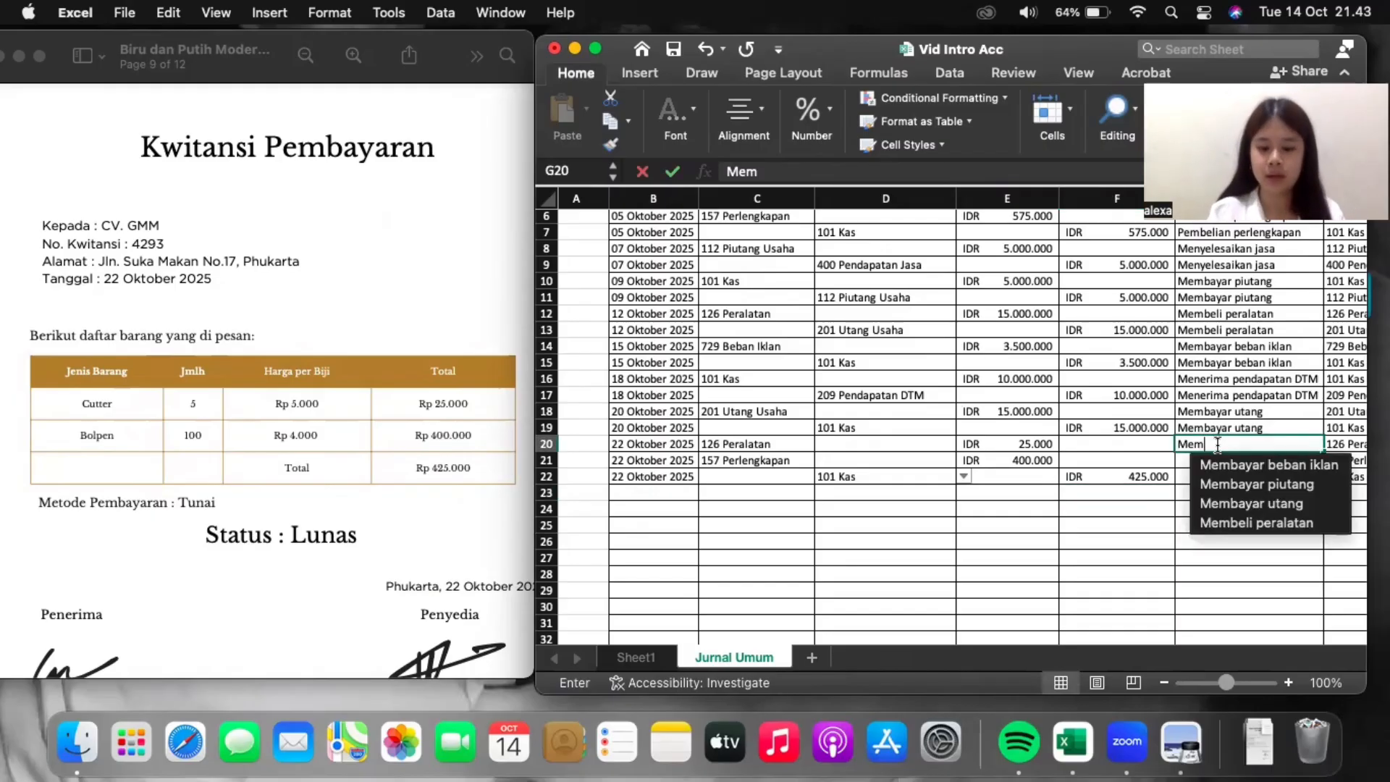
pyautogui.write('bayar pera')
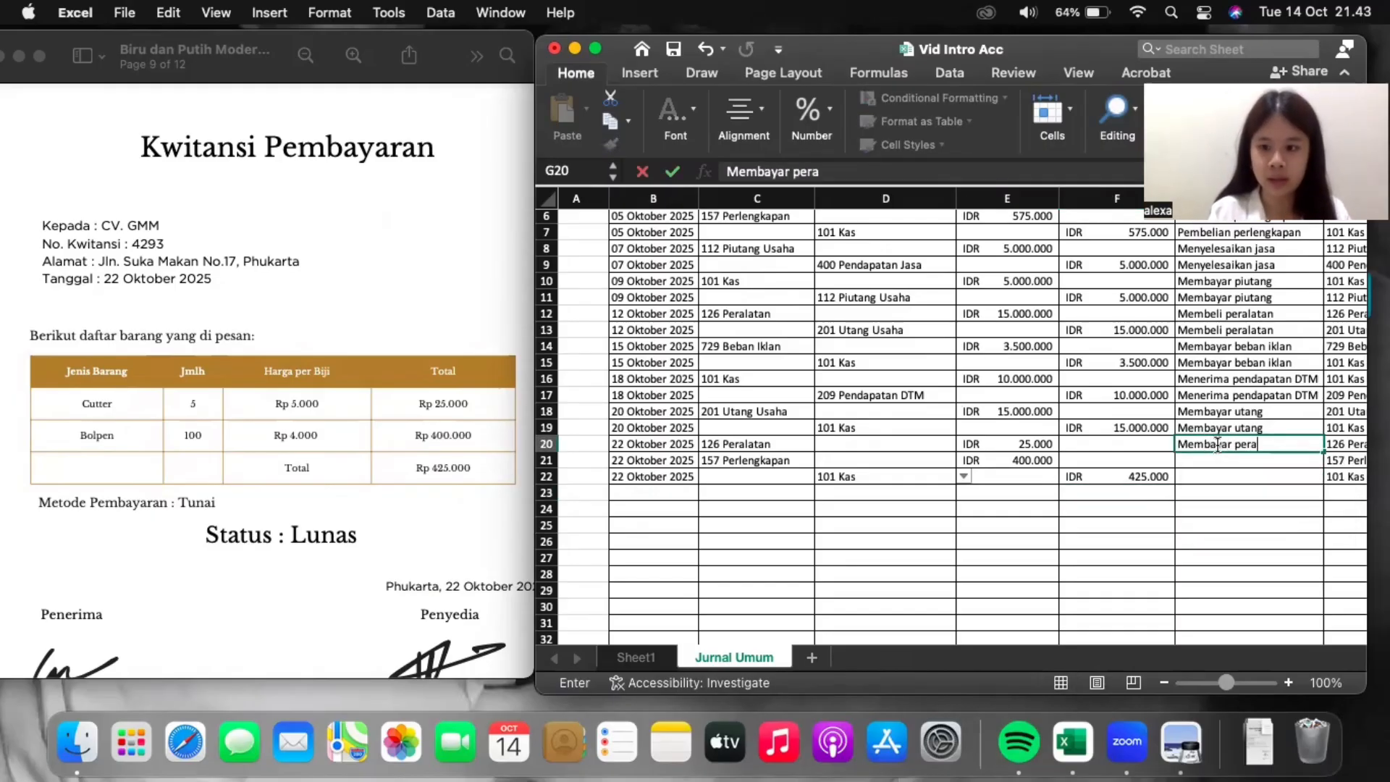
pyautogui.write('latan')
pyautogui.press('Return')
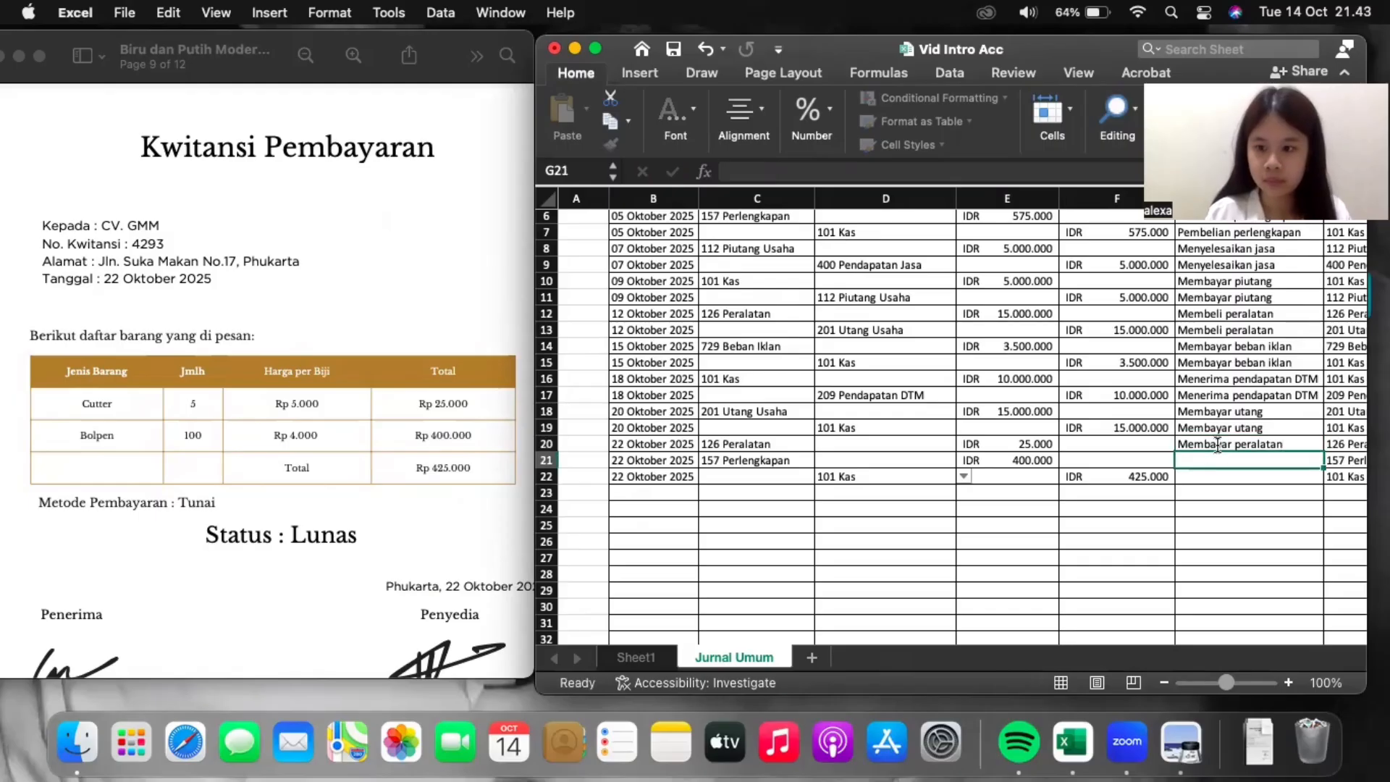
# Enter the description "Membayar perlengkapan" in the Keterangan cell G21.
pyautogui.write('Membayar ')
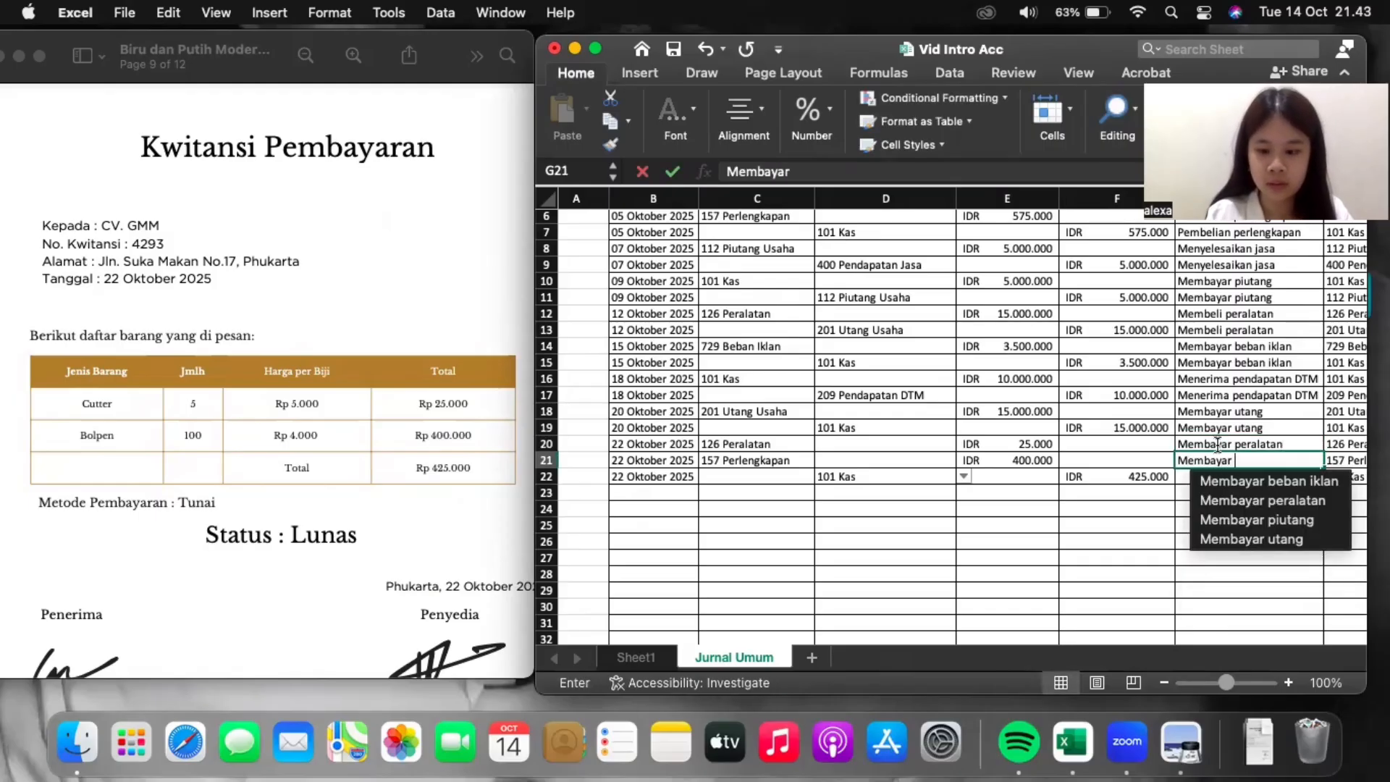
pyautogui.write('perlengakap')
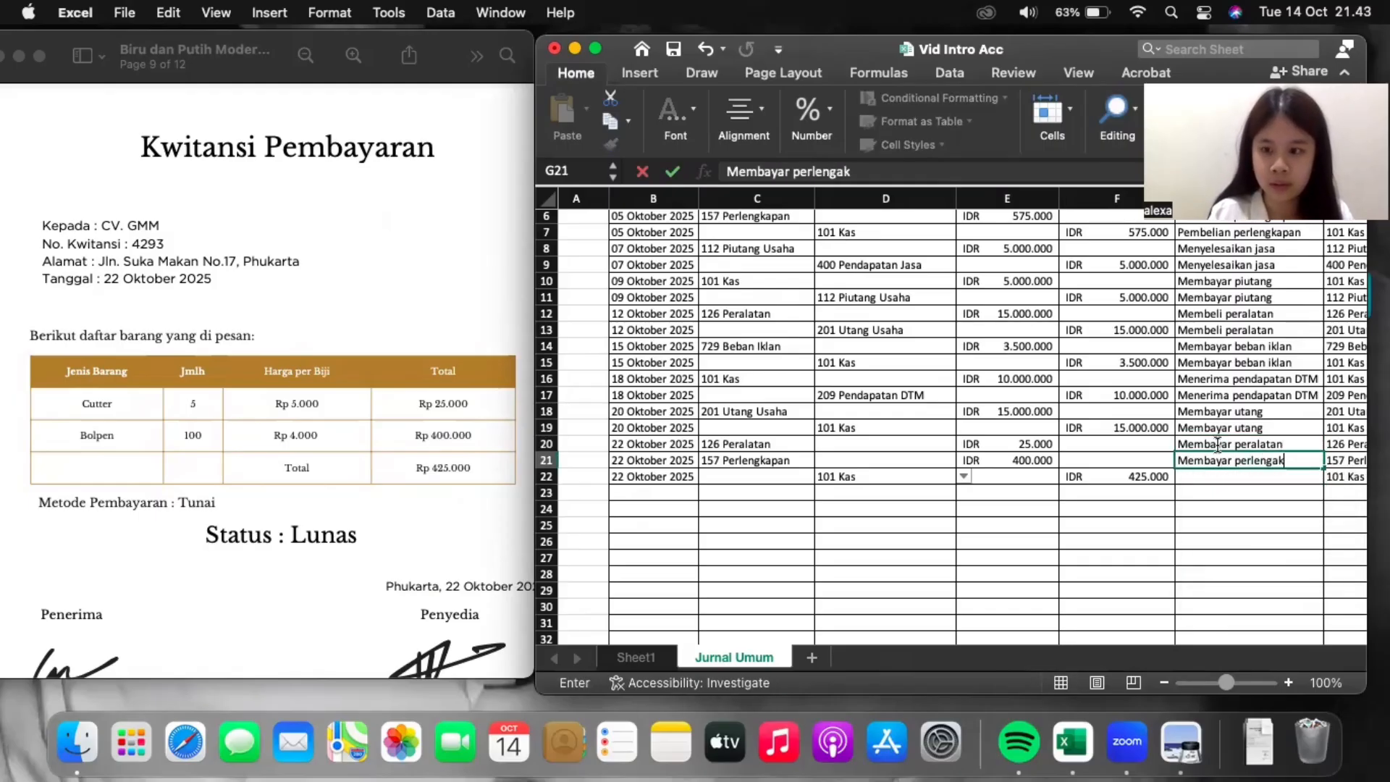
pyautogui.press('BackSpace')
pyautogui.press('BackSpace')
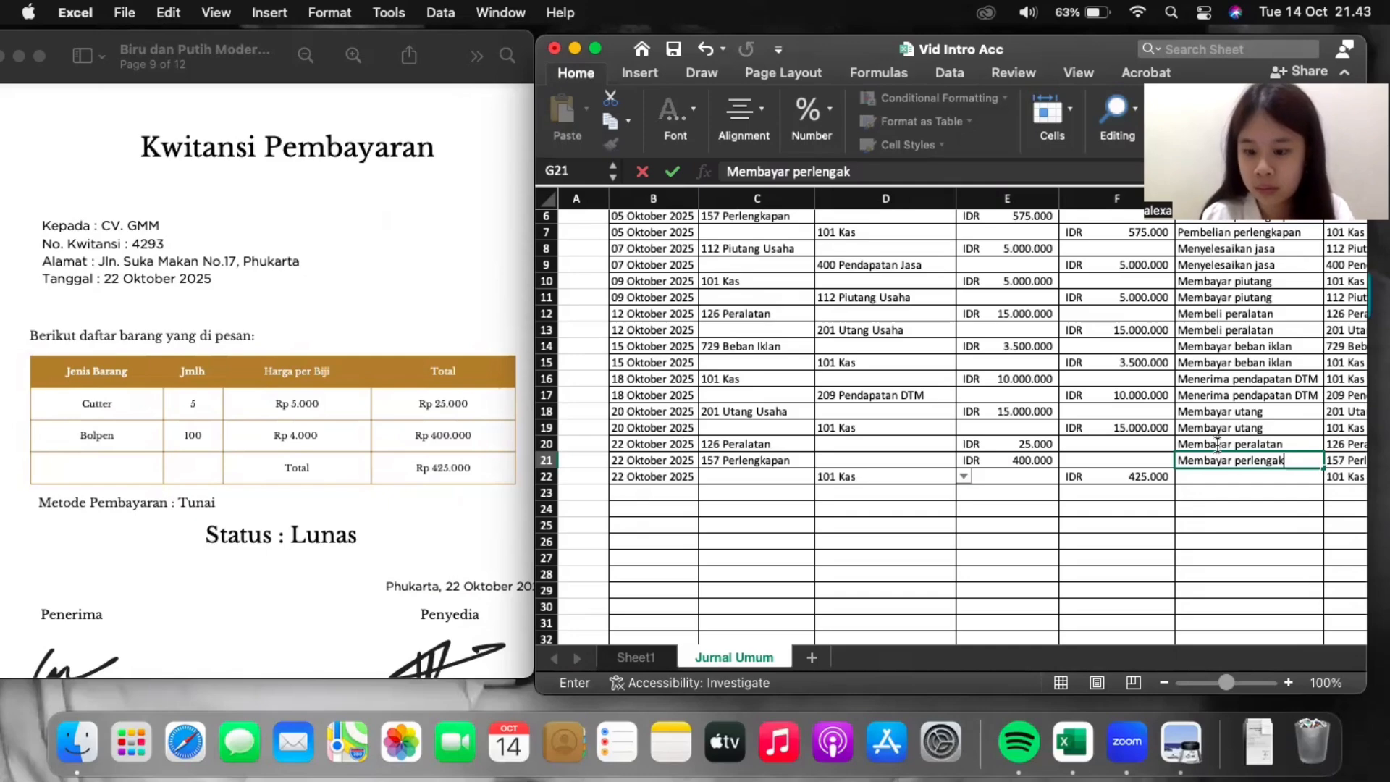
pyautogui.write('apa')
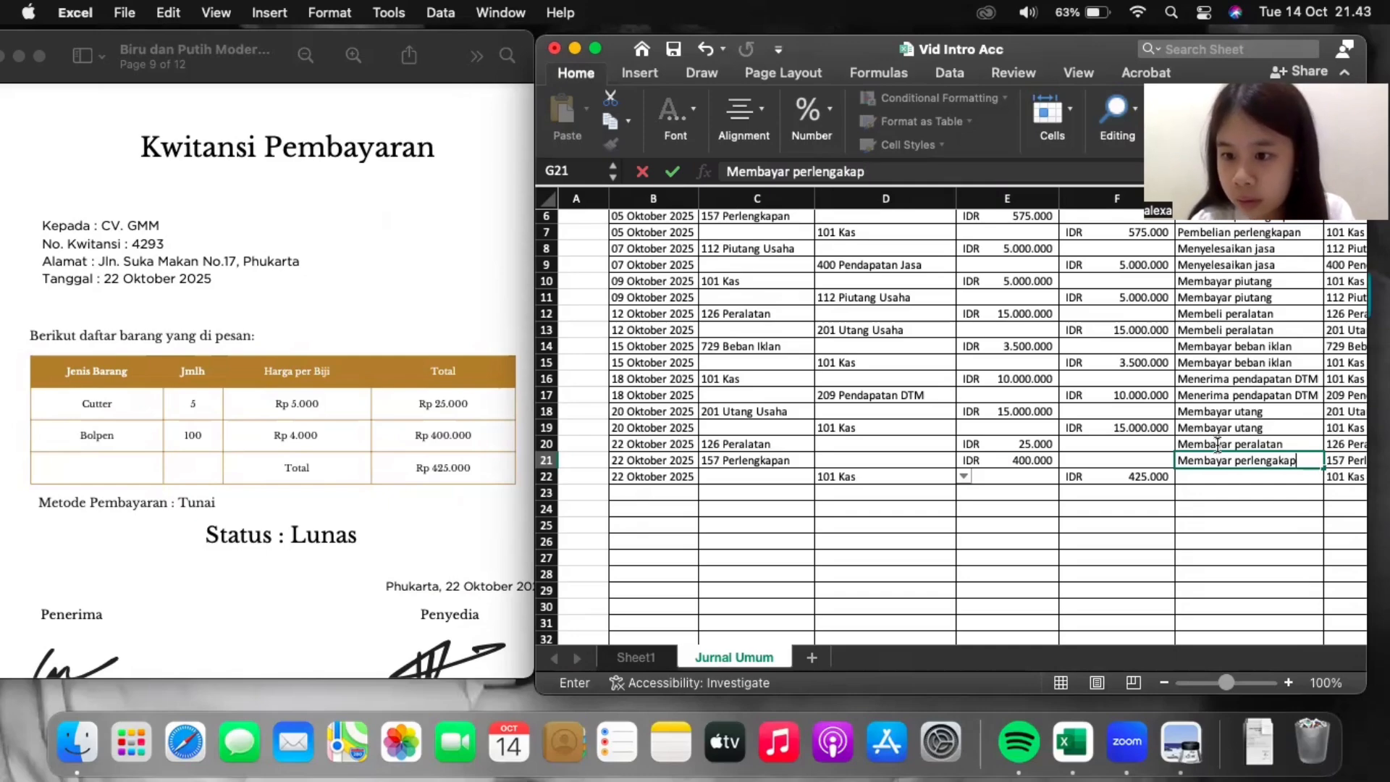
pyautogui.press('BackSpace')
pyautogui.press('BackSpace')
pyautogui.press('BackSpace')
pyautogui.press('BackSpace')
pyautogui.write('kapan')
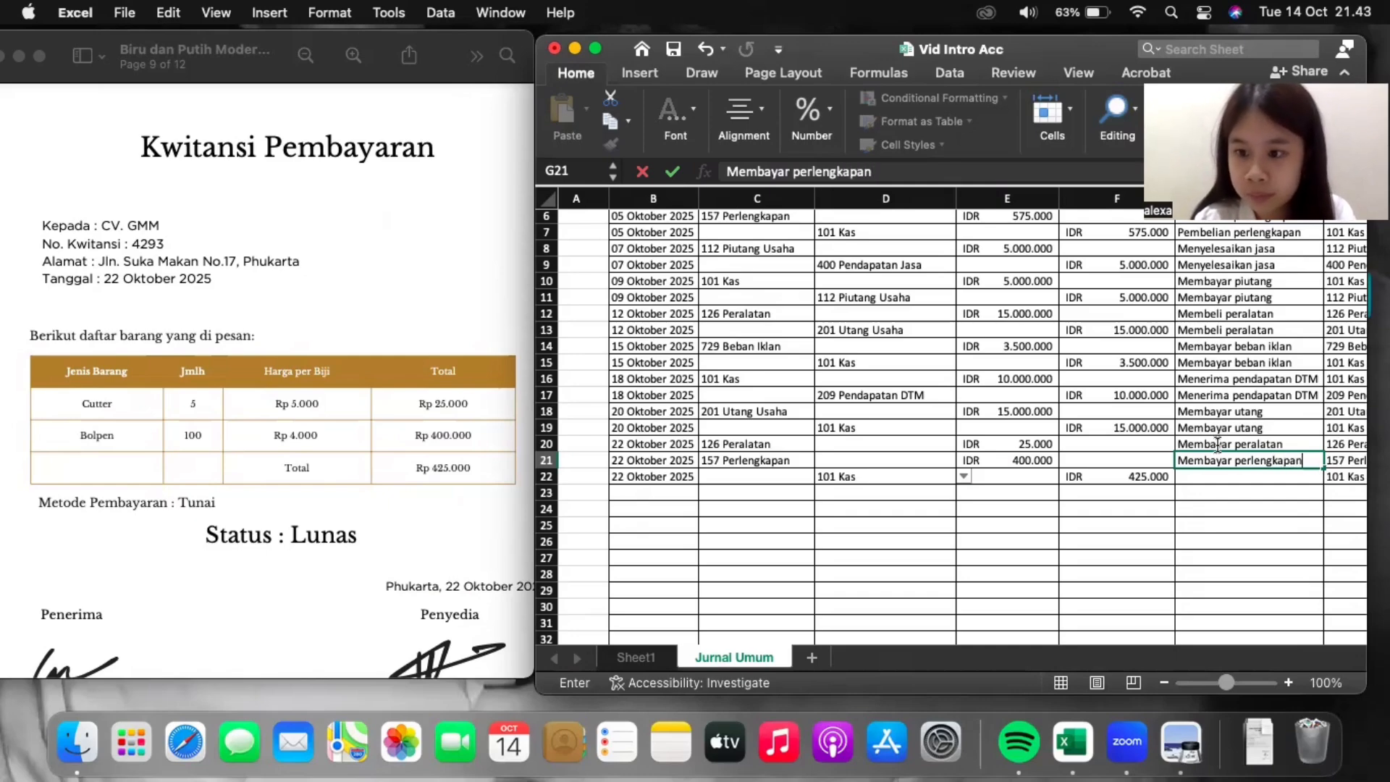
pyautogui.press('Return')
# Write the description "Membayar peralatan dan Perkap" in the Keterangan cell G22.
pyautogui.write('Memv')
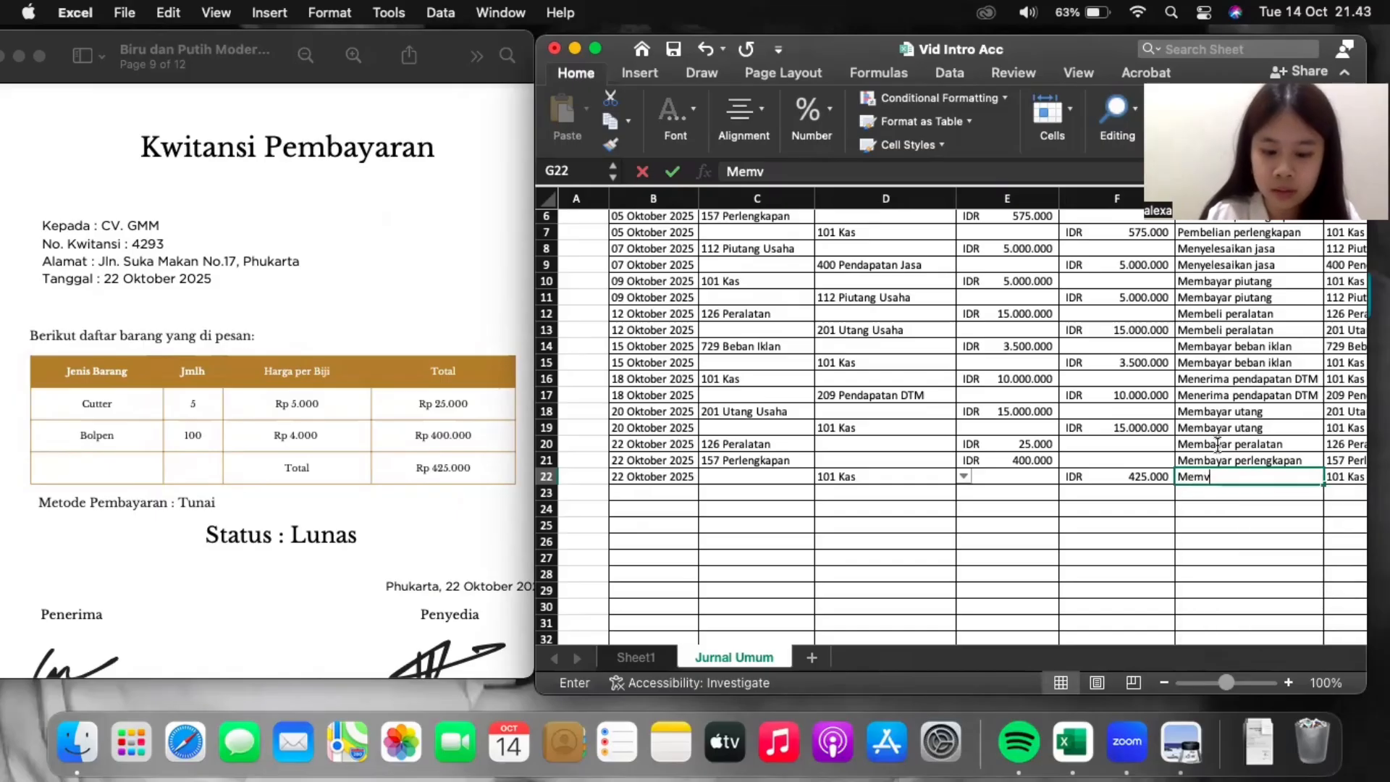
pyautogui.press('BackSpace')
pyautogui.write('bayar per')
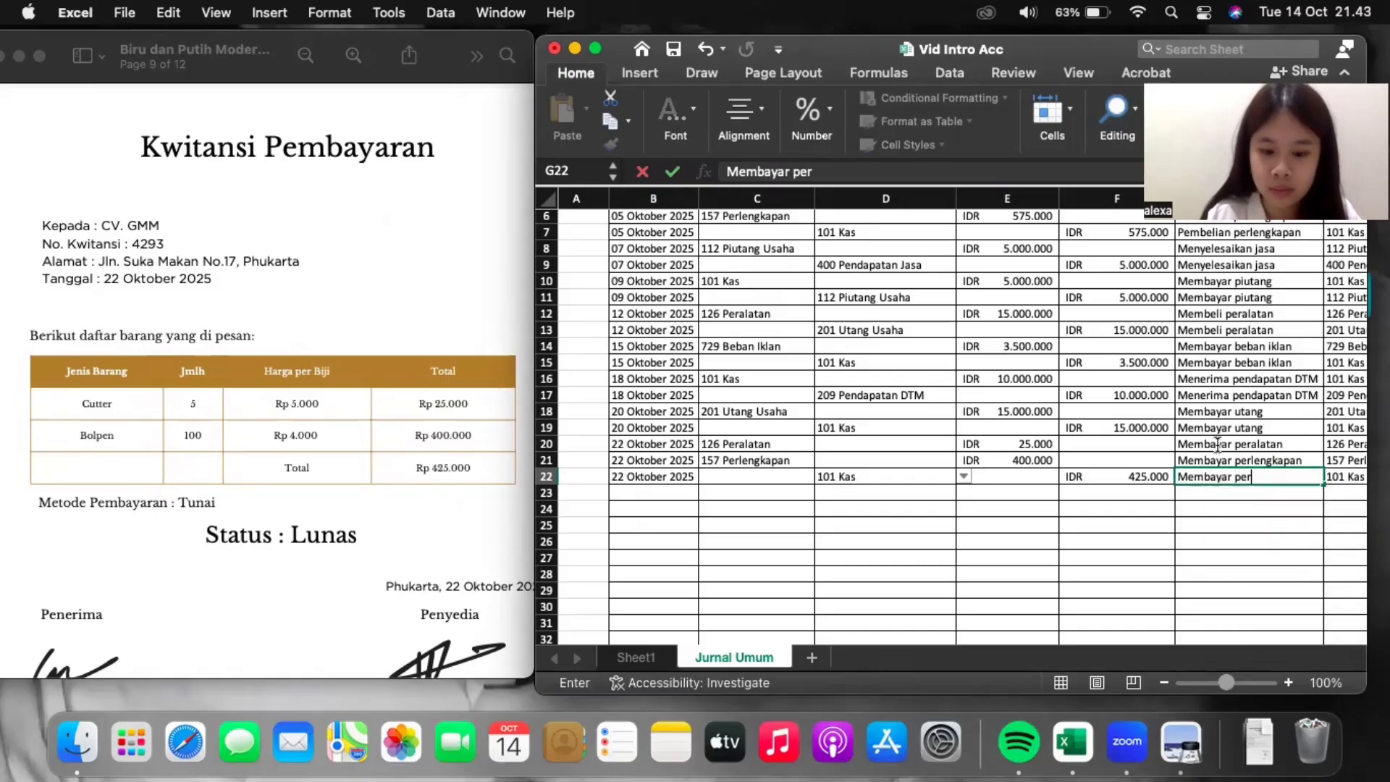
pyautogui.write('alatan')
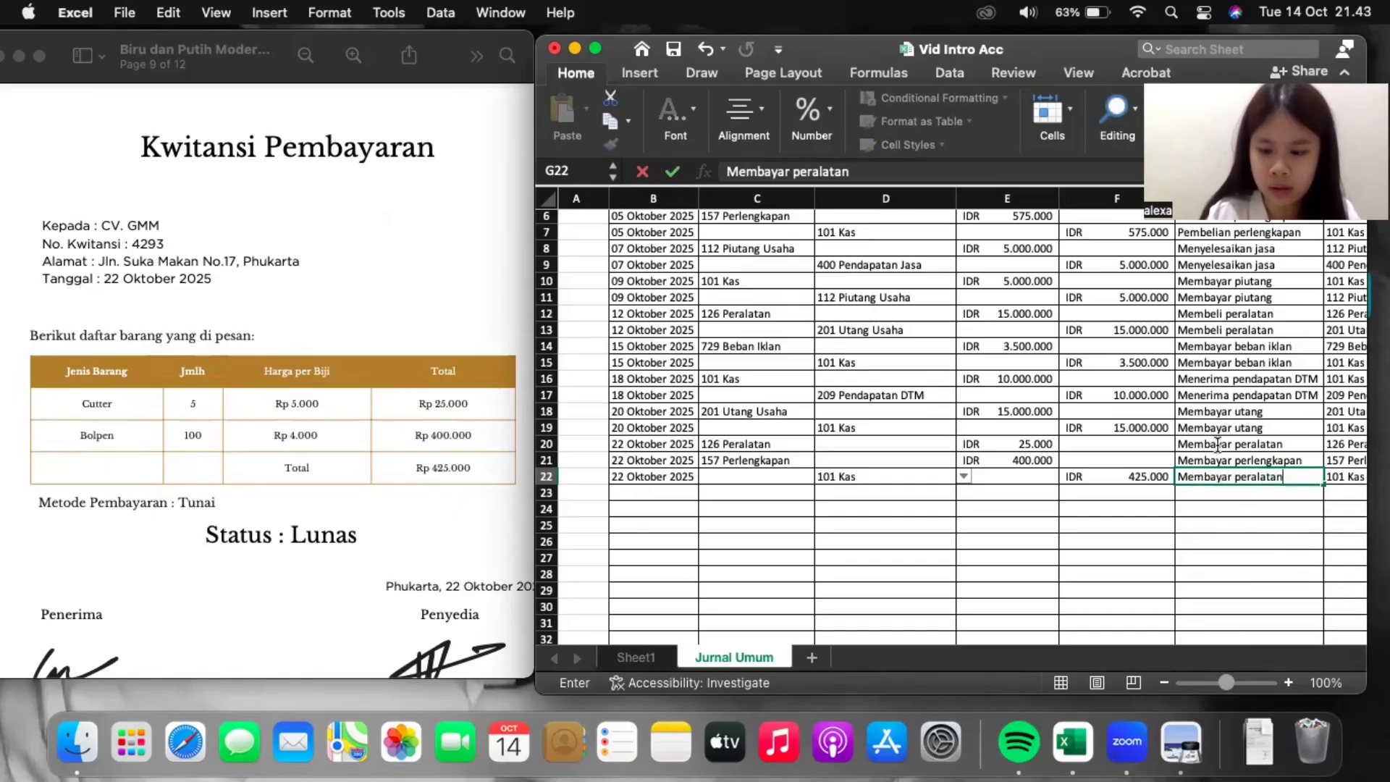
pyautogui.write(' d')
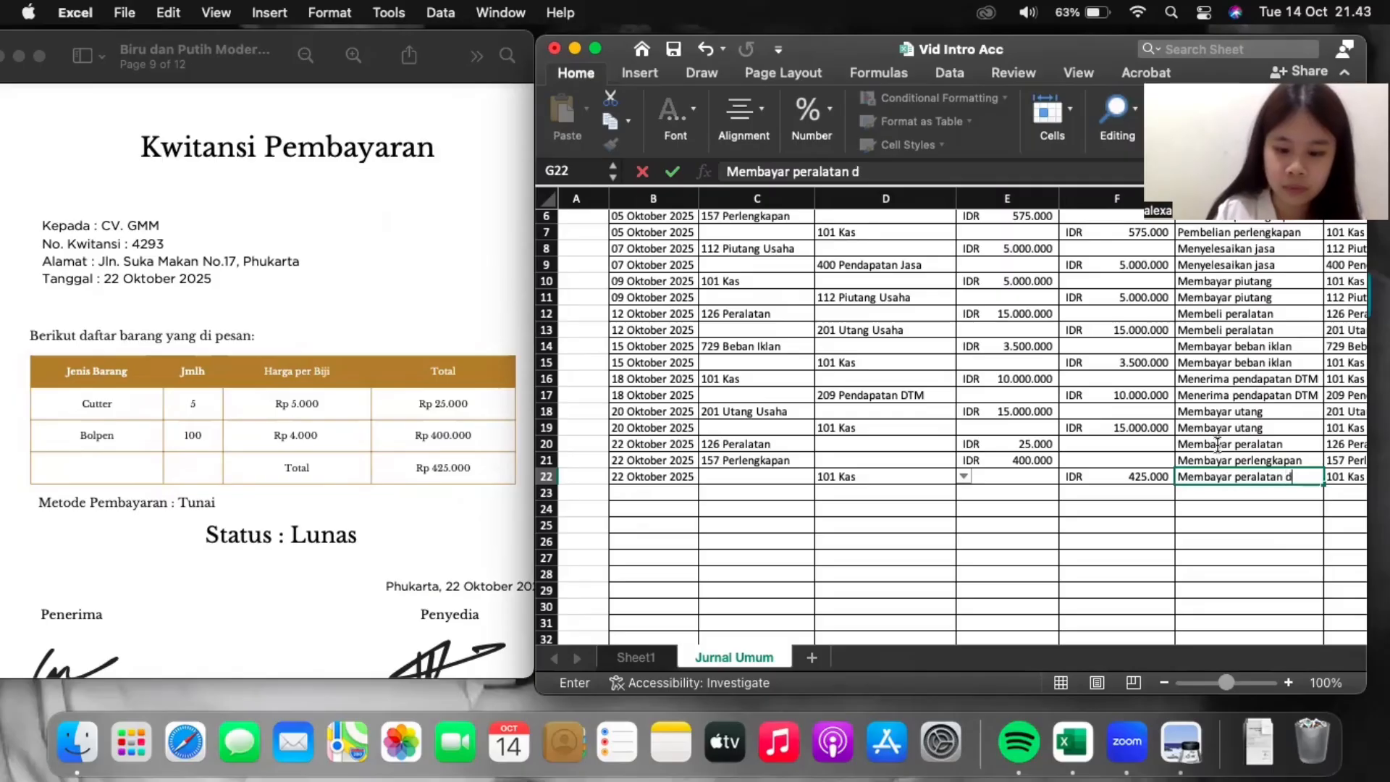
pyautogui.write('an Perkap')
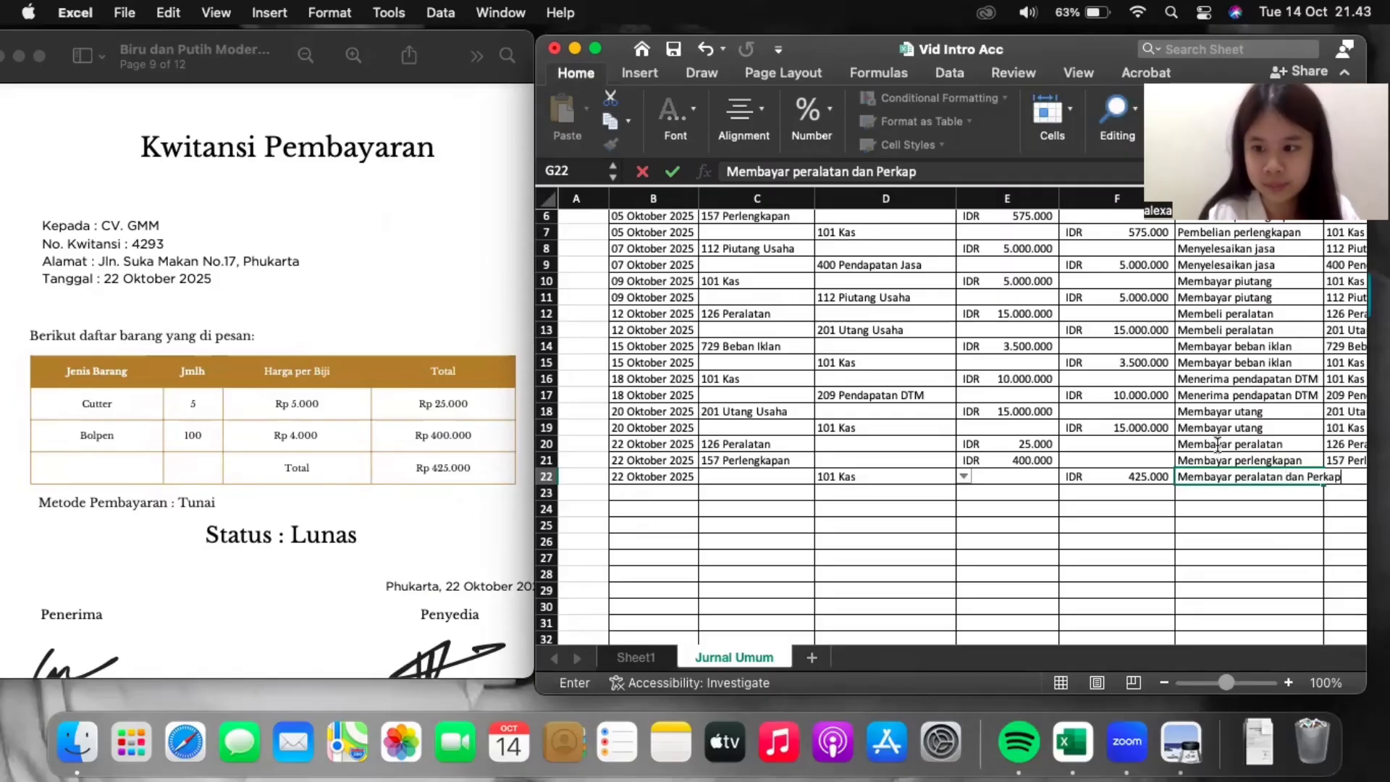
# Commit the G22 description and widen the Keterangan column G to about 27,67 so the text fits.
pyautogui.scroll(3, 1158, 377)
pyautogui.hscroll(3, 1085, 304)
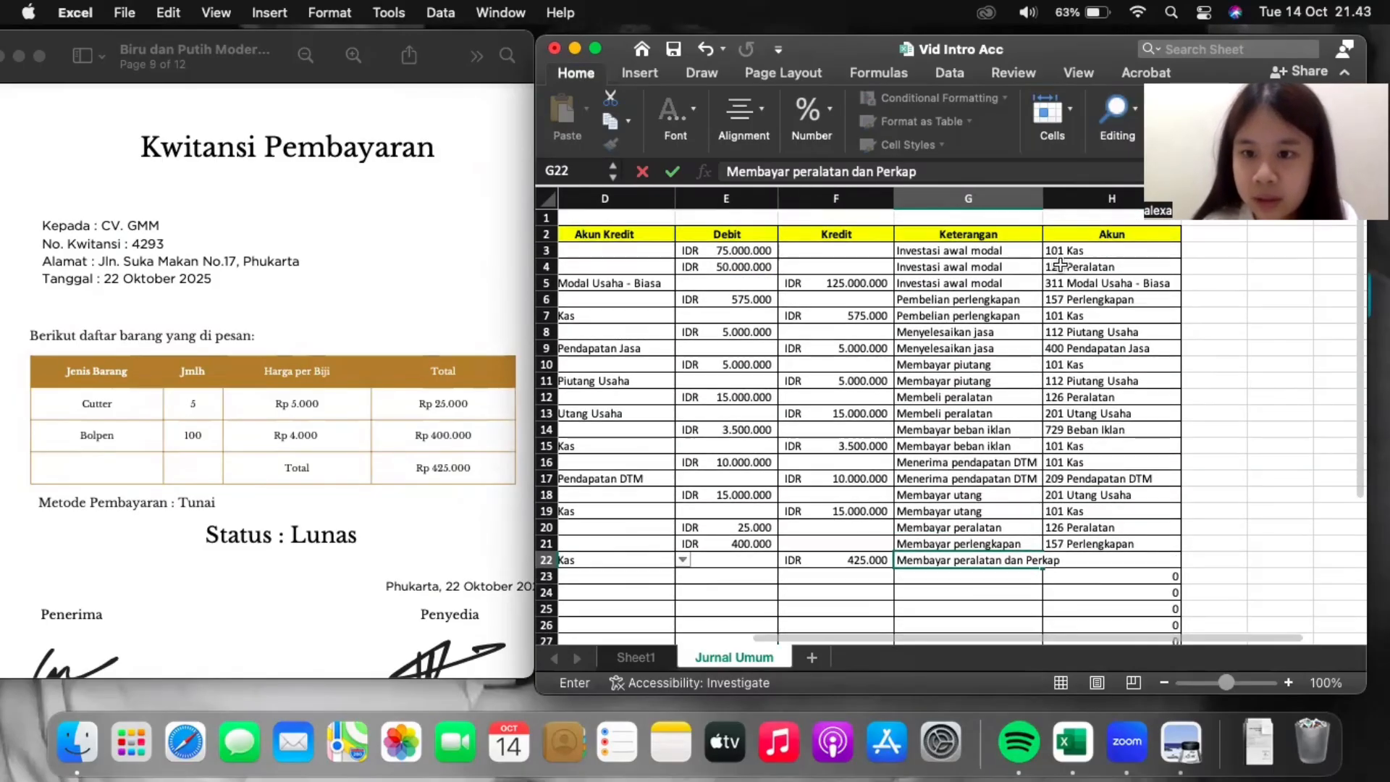
pyautogui.click(1013, 346)
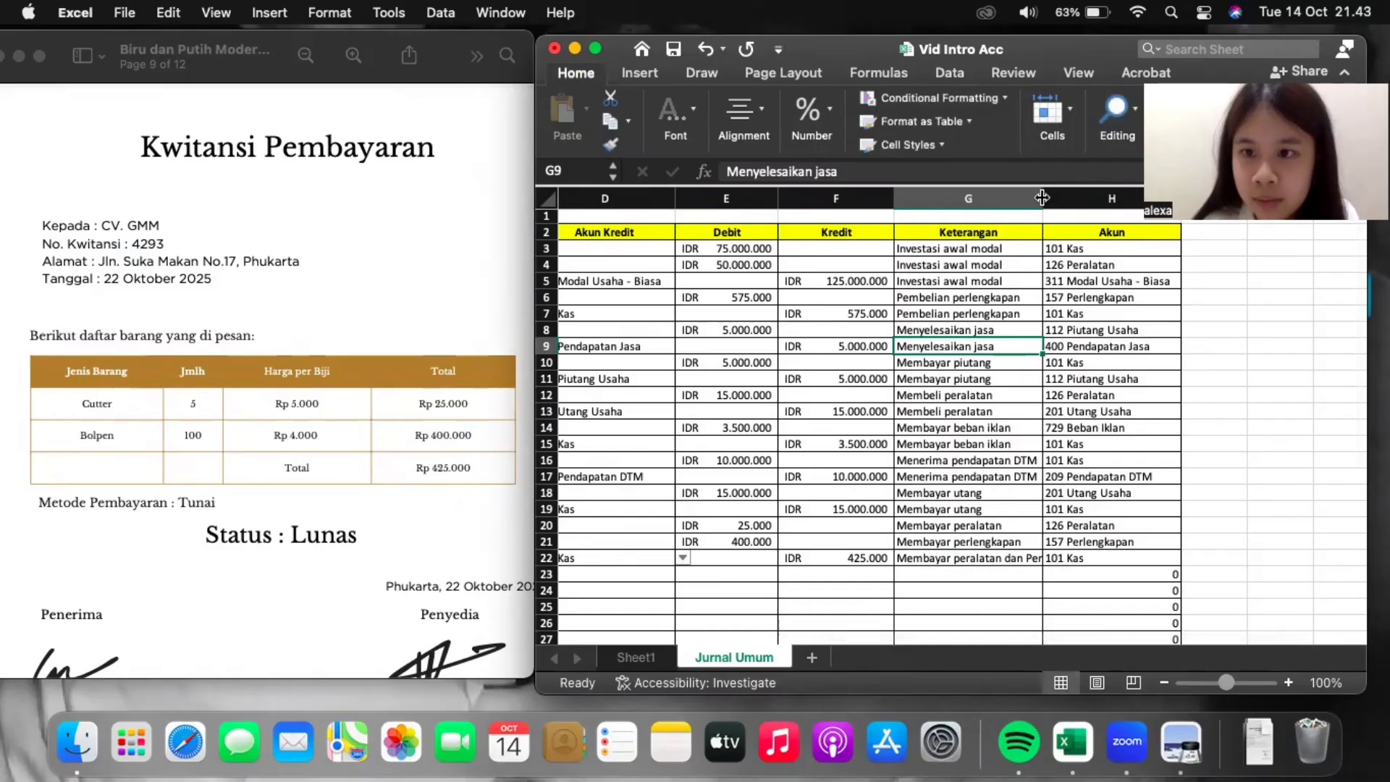
pyautogui.moveTo(1042, 198); pyautogui.dragTo(1068, 198)
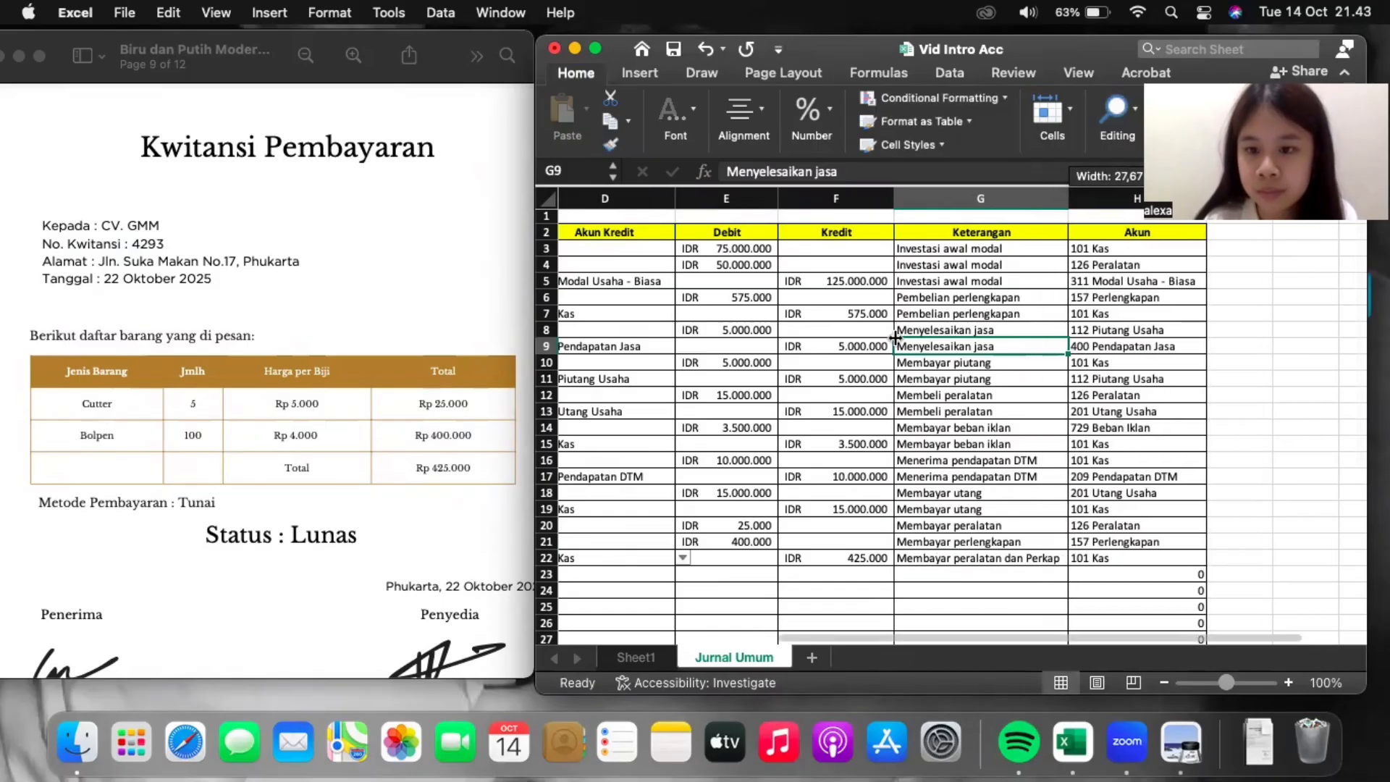
pyautogui.hscroll(-5, 832, 362)
pyautogui.scroll(-5, 787, 390)
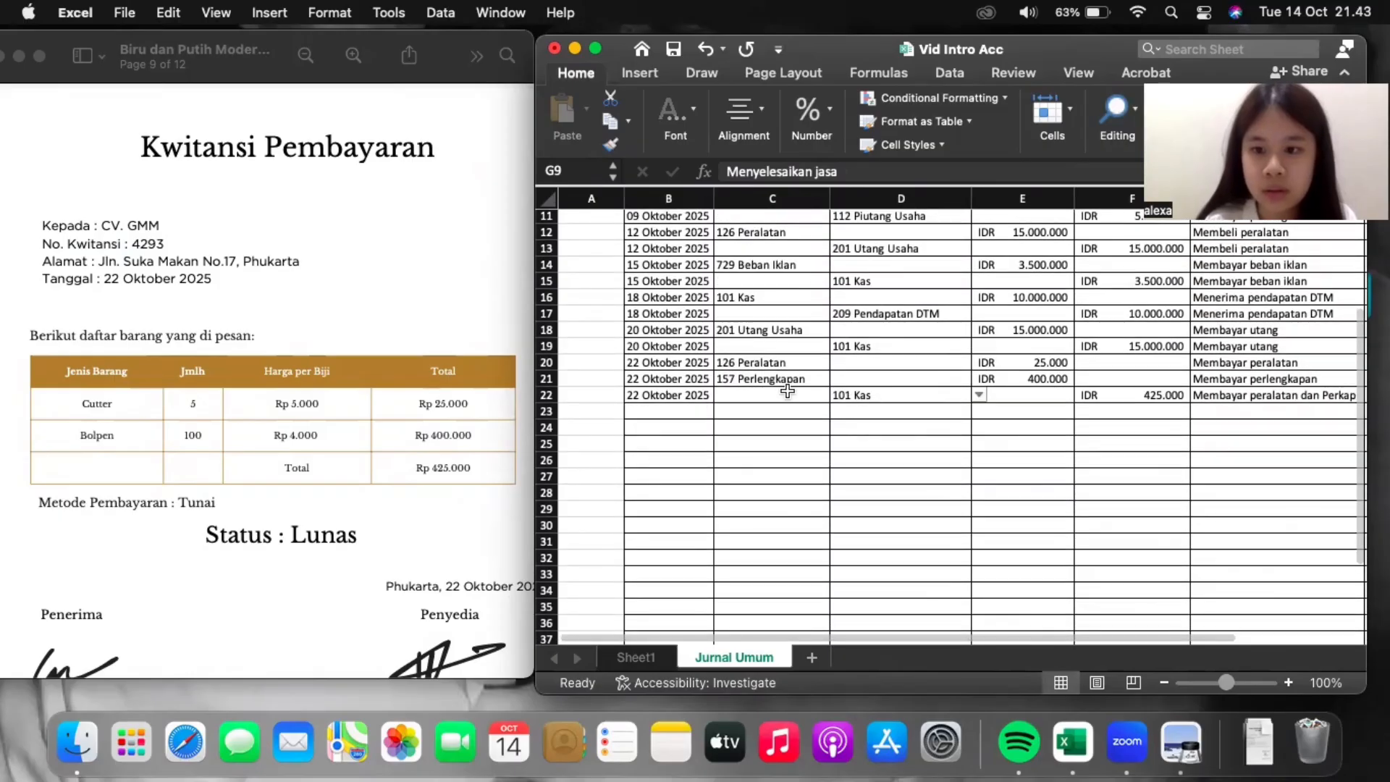
# Select B23 and examine the next document in Preview, the Surat Serah Terima Pekerjaan, for its date, services, prices, payment method and status.
pyautogui.click(684, 413)
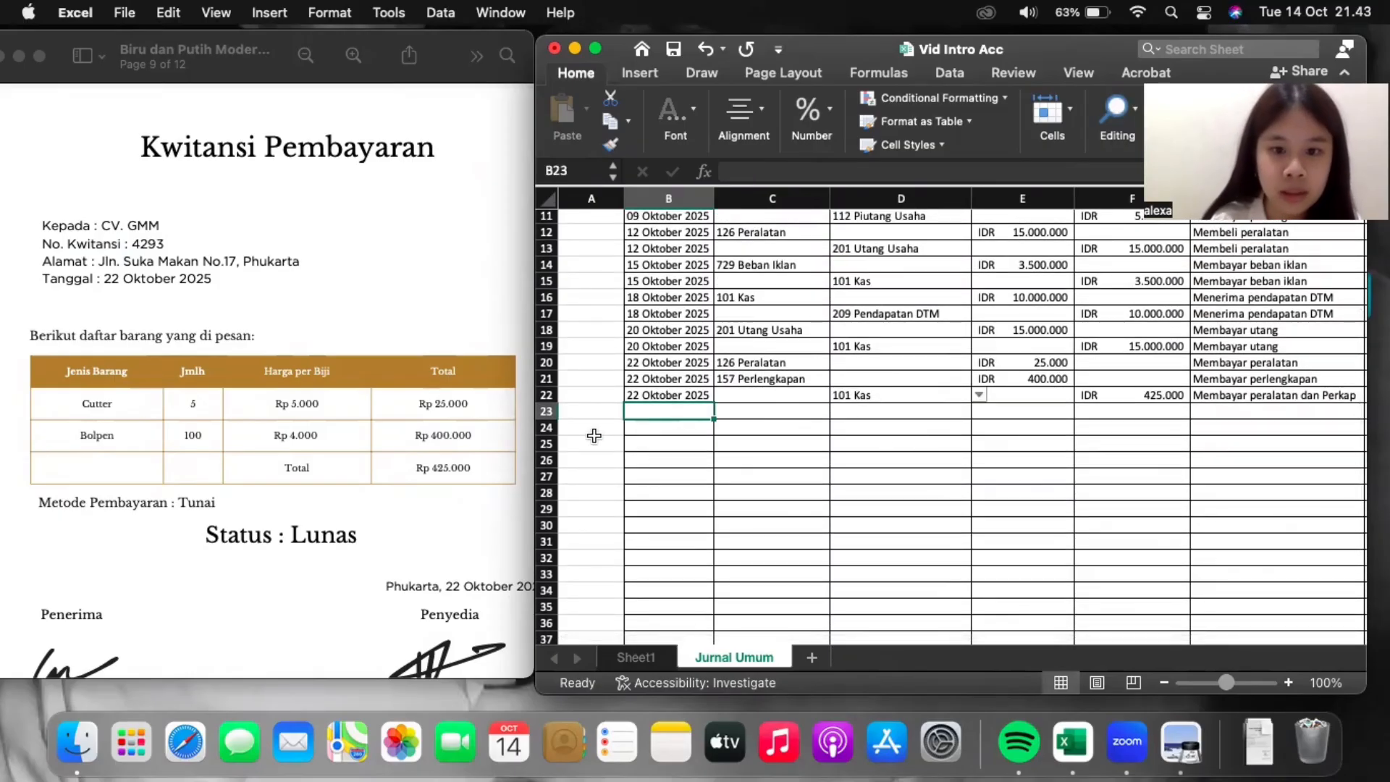
pyautogui.click(398, 501)
pyautogui.scroll(-10, 398, 501)
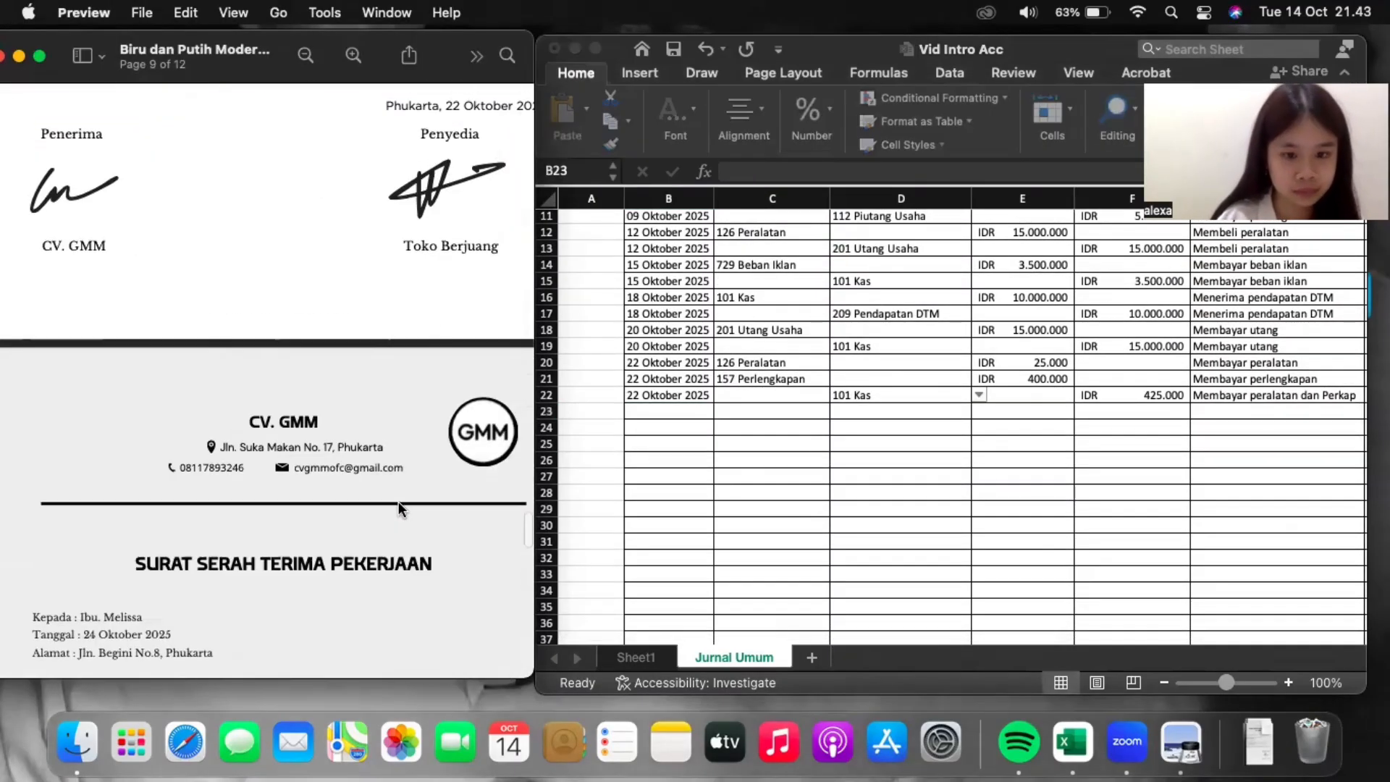
pyautogui.scroll(-4, 399, 501)
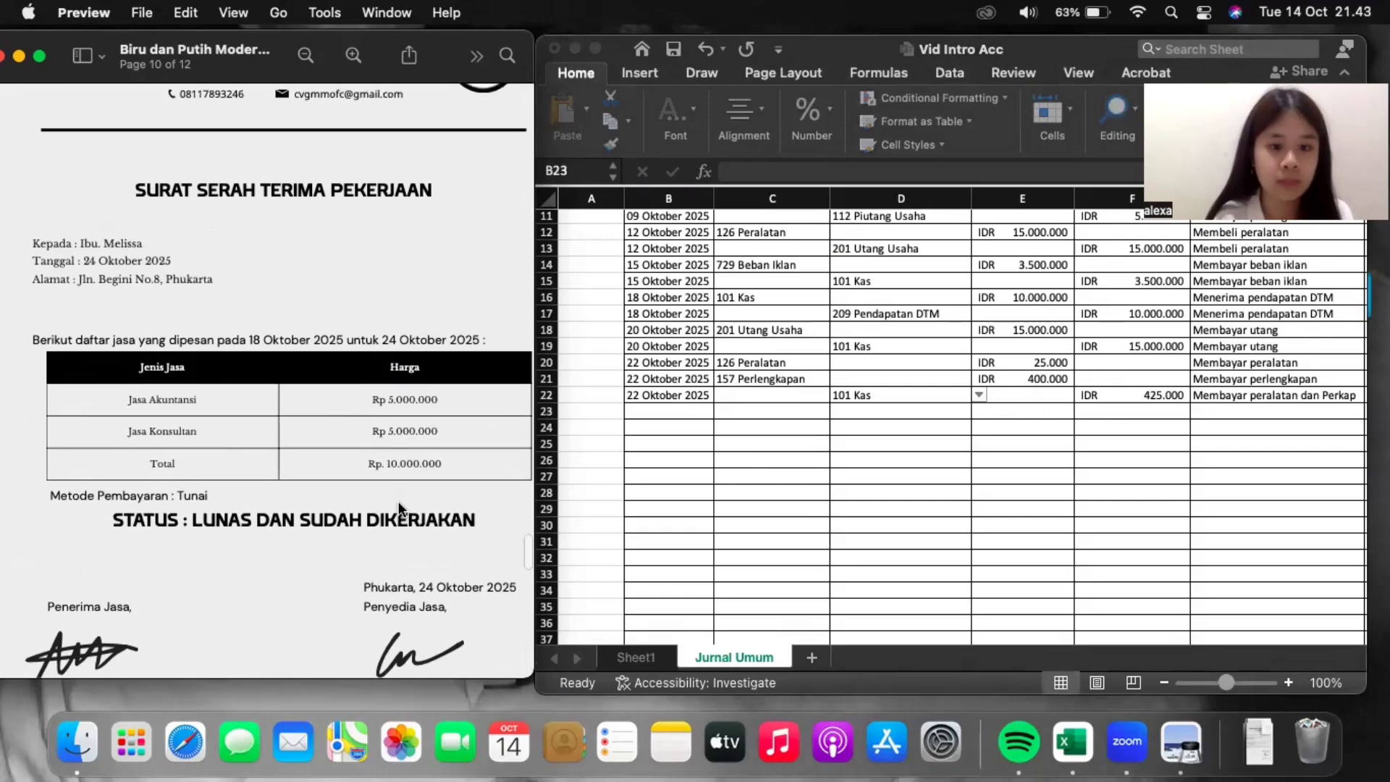
pyautogui.scroll(3, 398, 501)
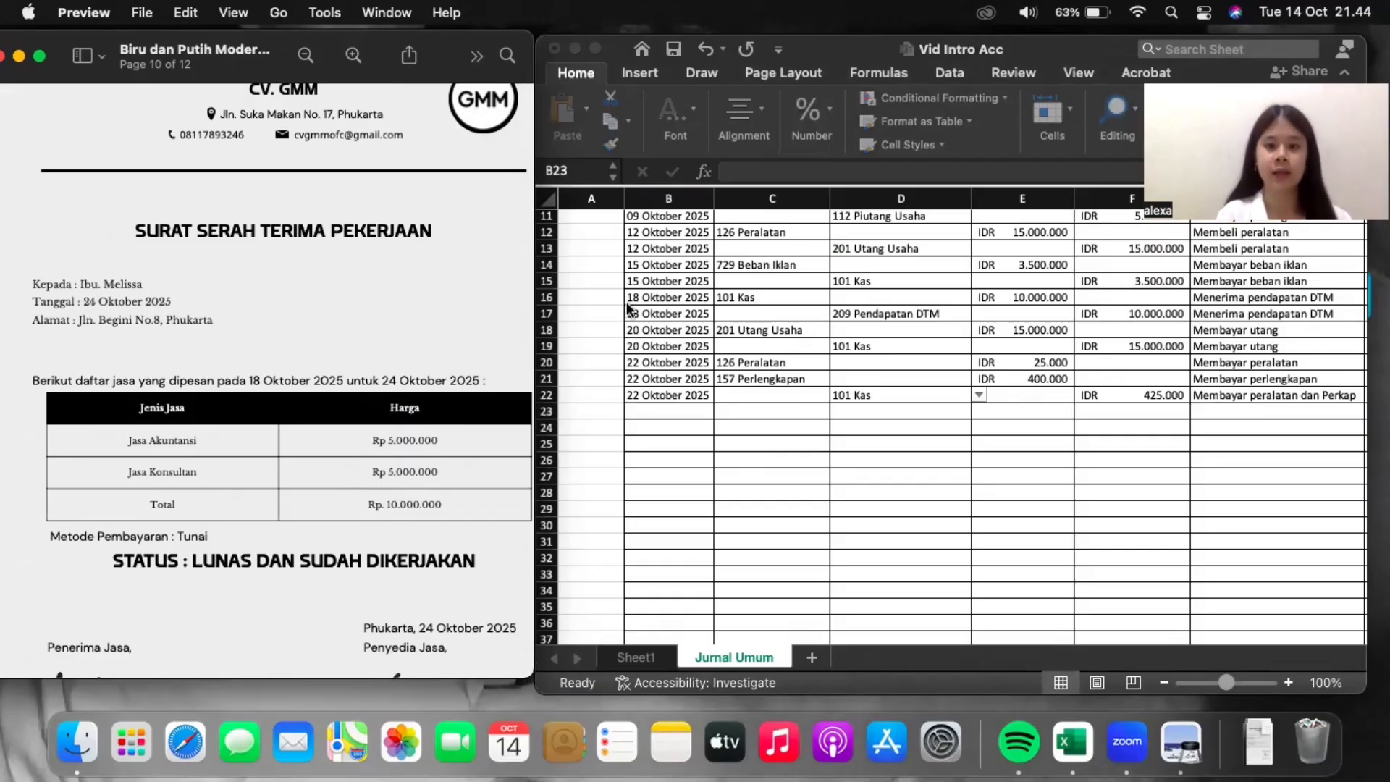
# Enter the date 24 Oktober 2025 in cells B23 and B24 for the two rows of the new journal entry.
pyautogui.scroll(5, 627, 303)
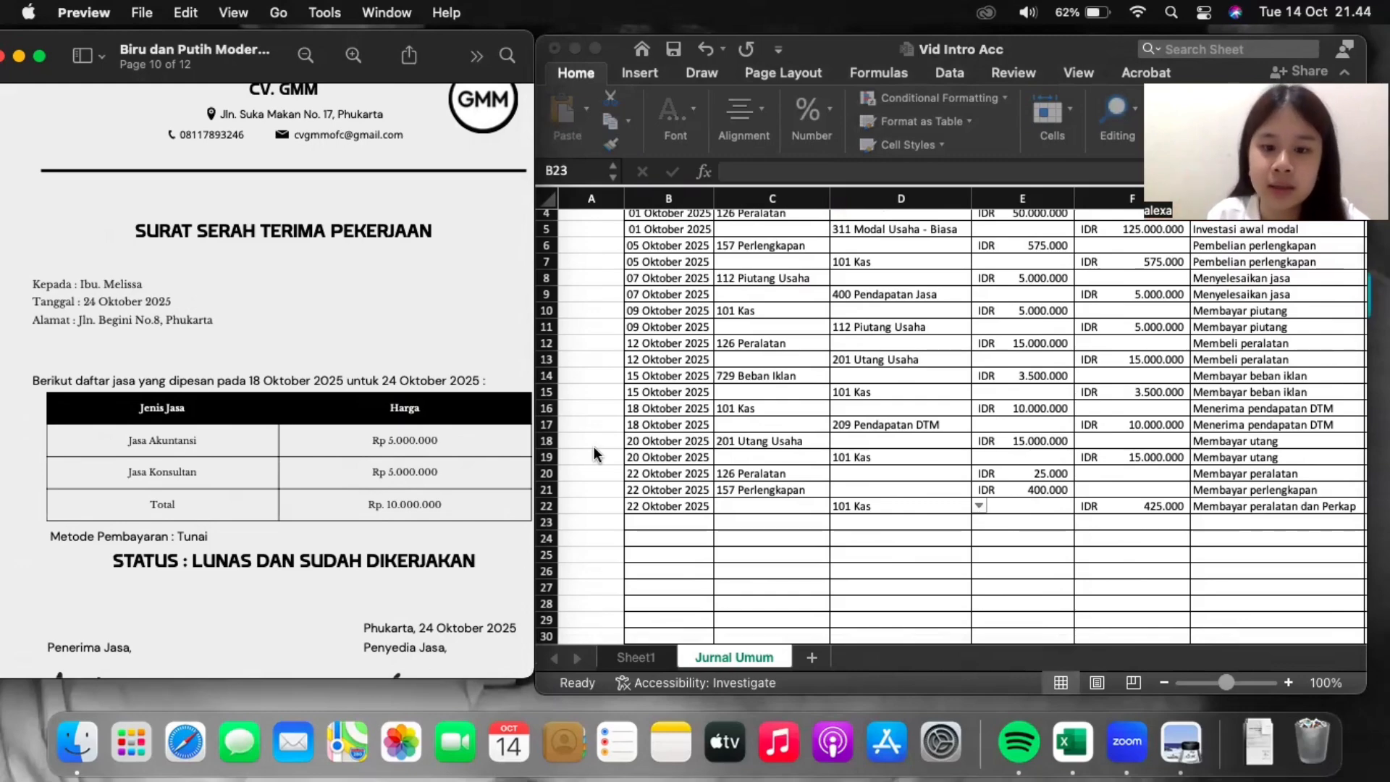
pyautogui.click(634, 515)
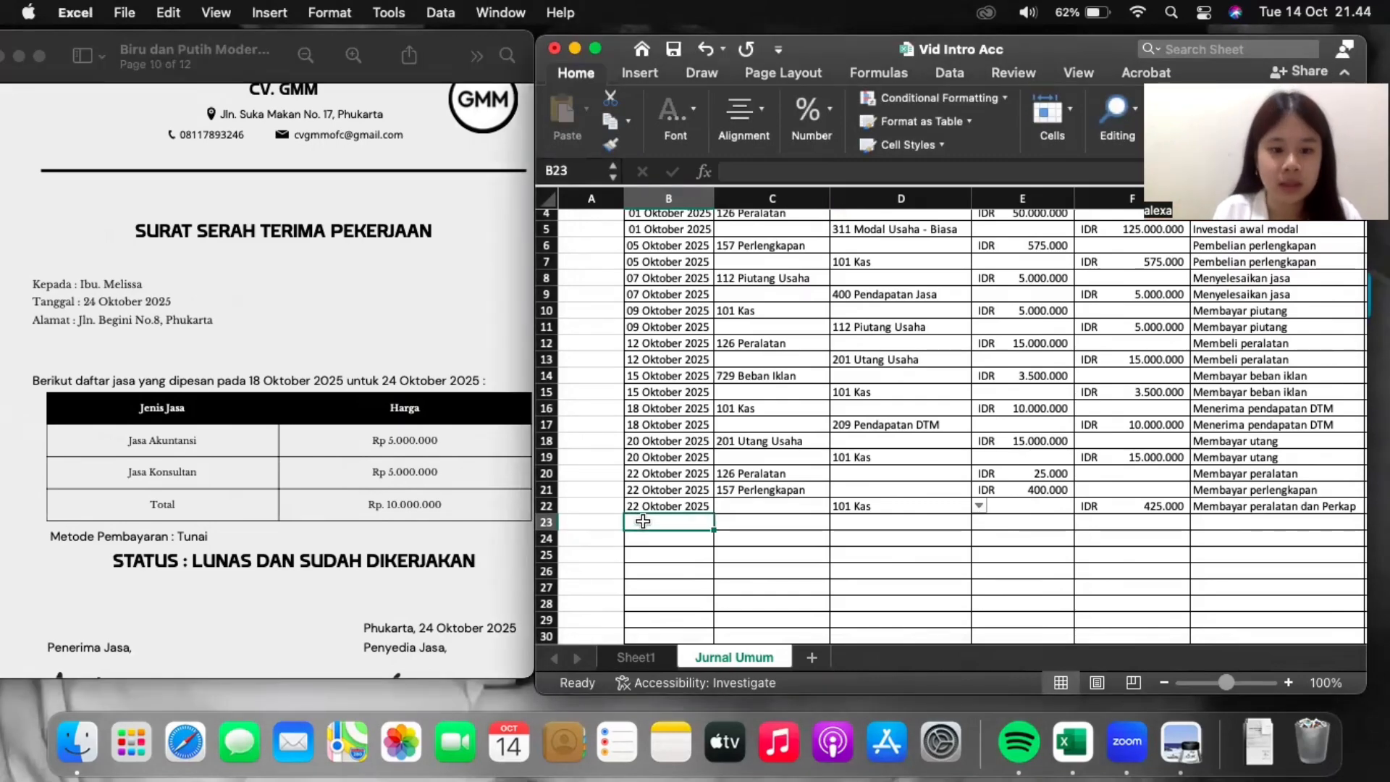
pyautogui.write('24 O')
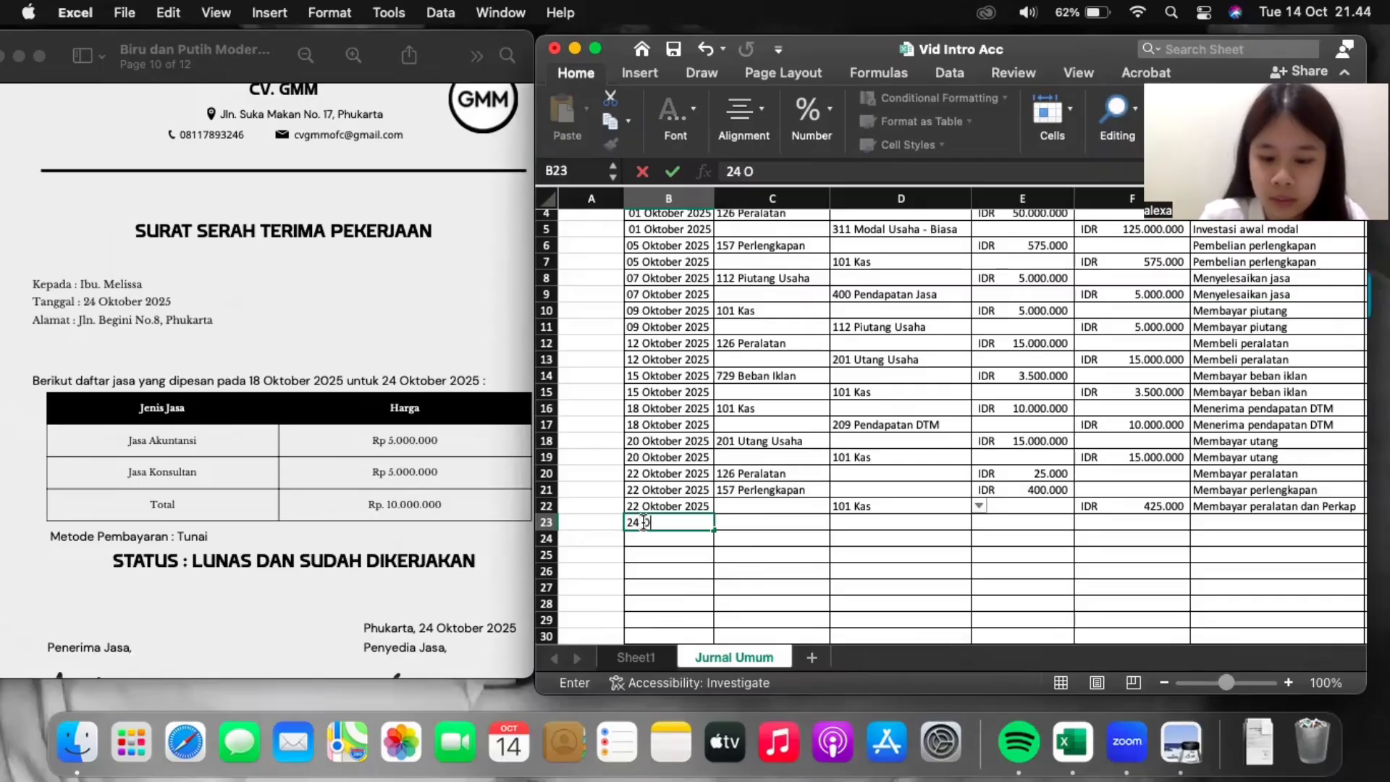
pyautogui.write('ktober 2025')
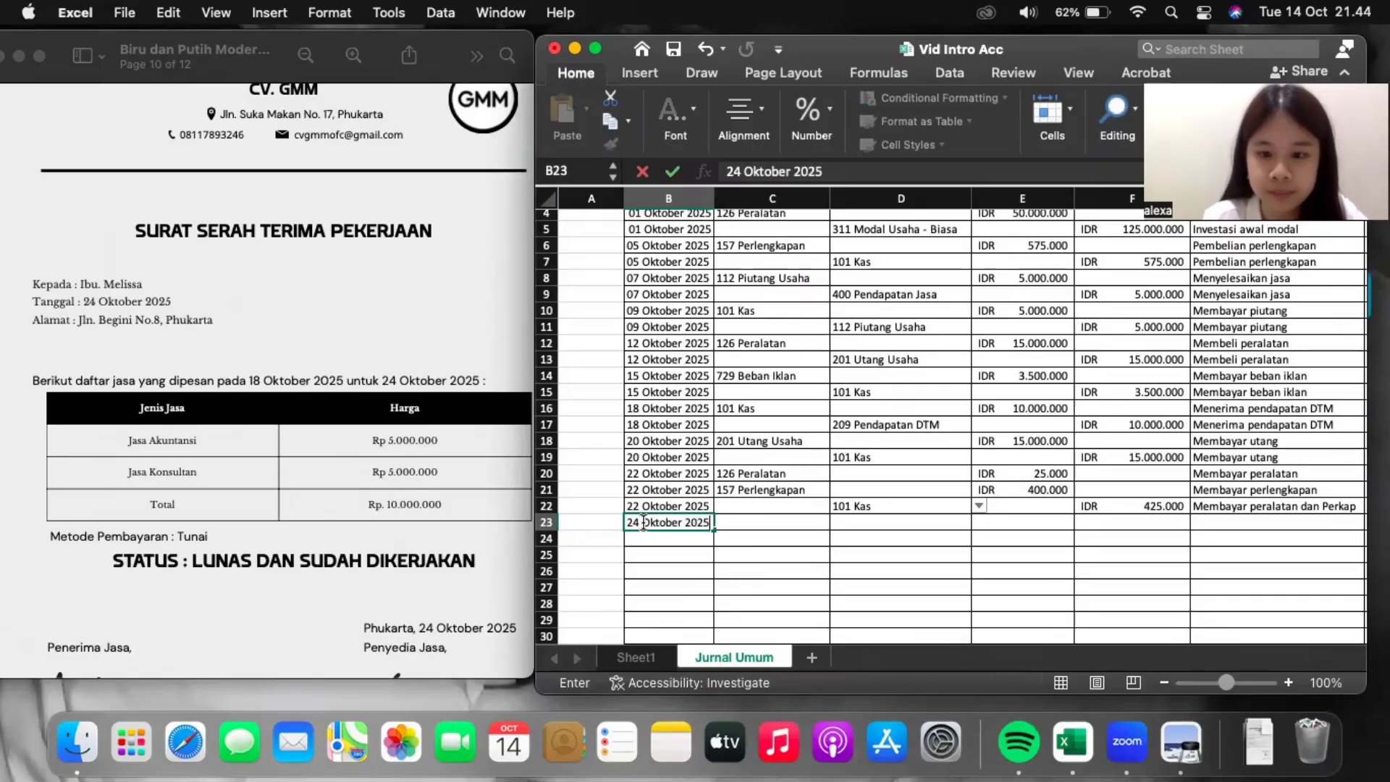
pyautogui.press('Return')
pyautogui.write('24')
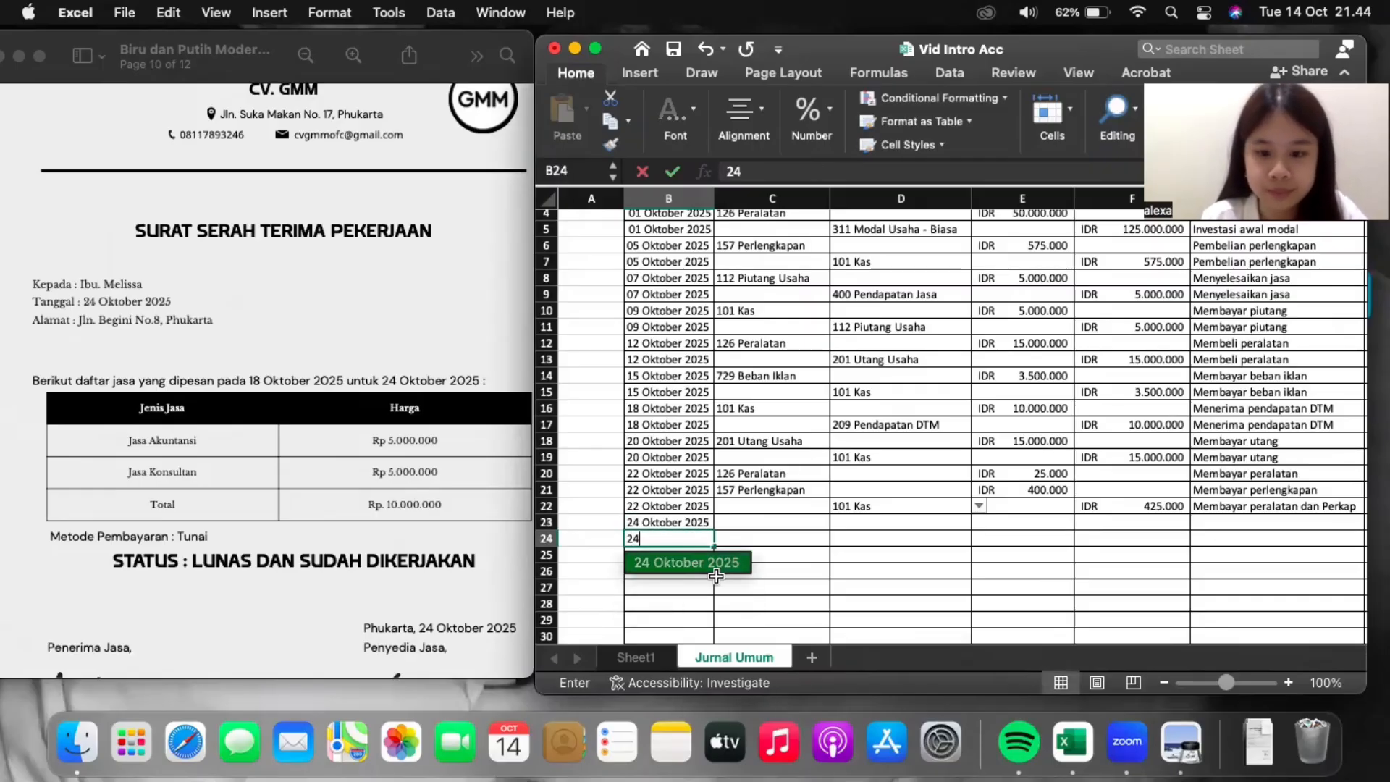
pyautogui.click(723, 563)
# Set the debit account in C23 to 209 Pendapatan DTM.
pyautogui.click(777, 519)
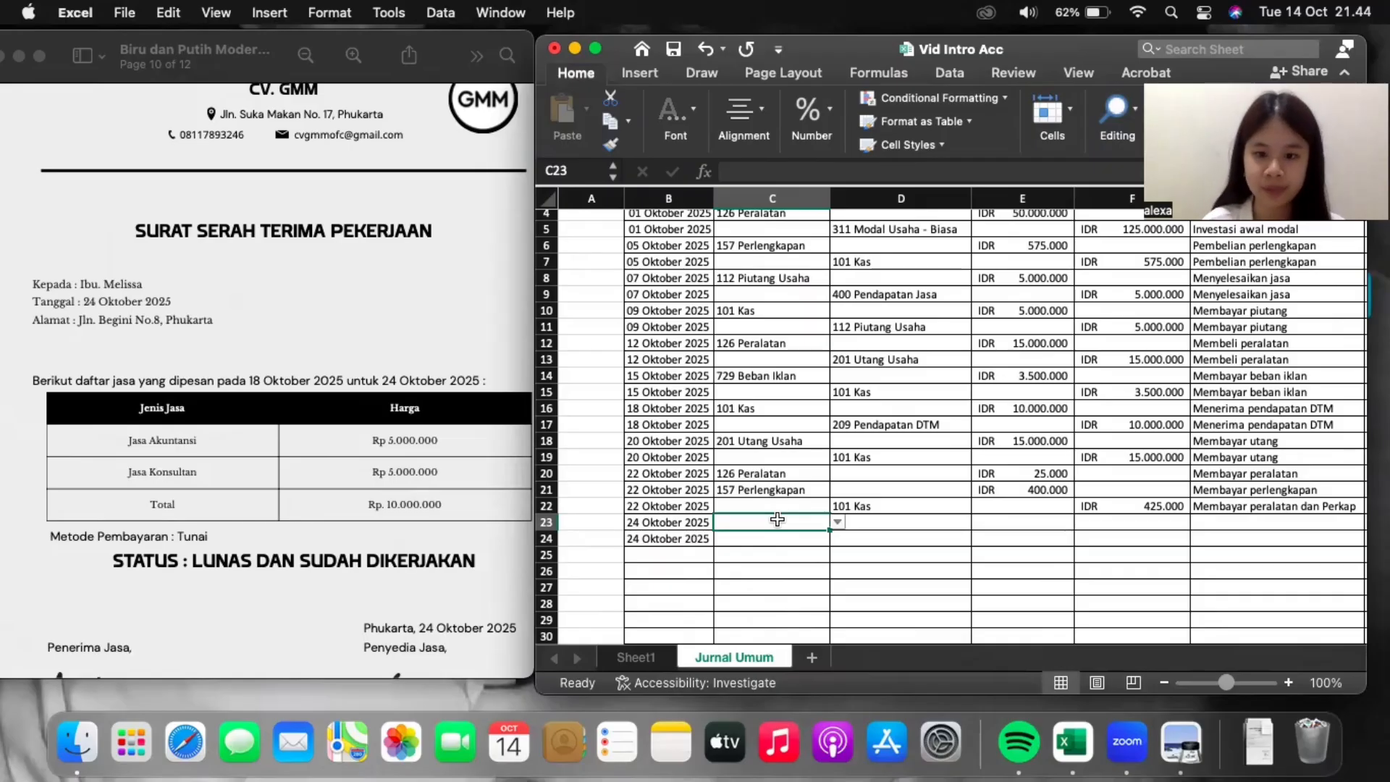
pyautogui.click(838, 522)
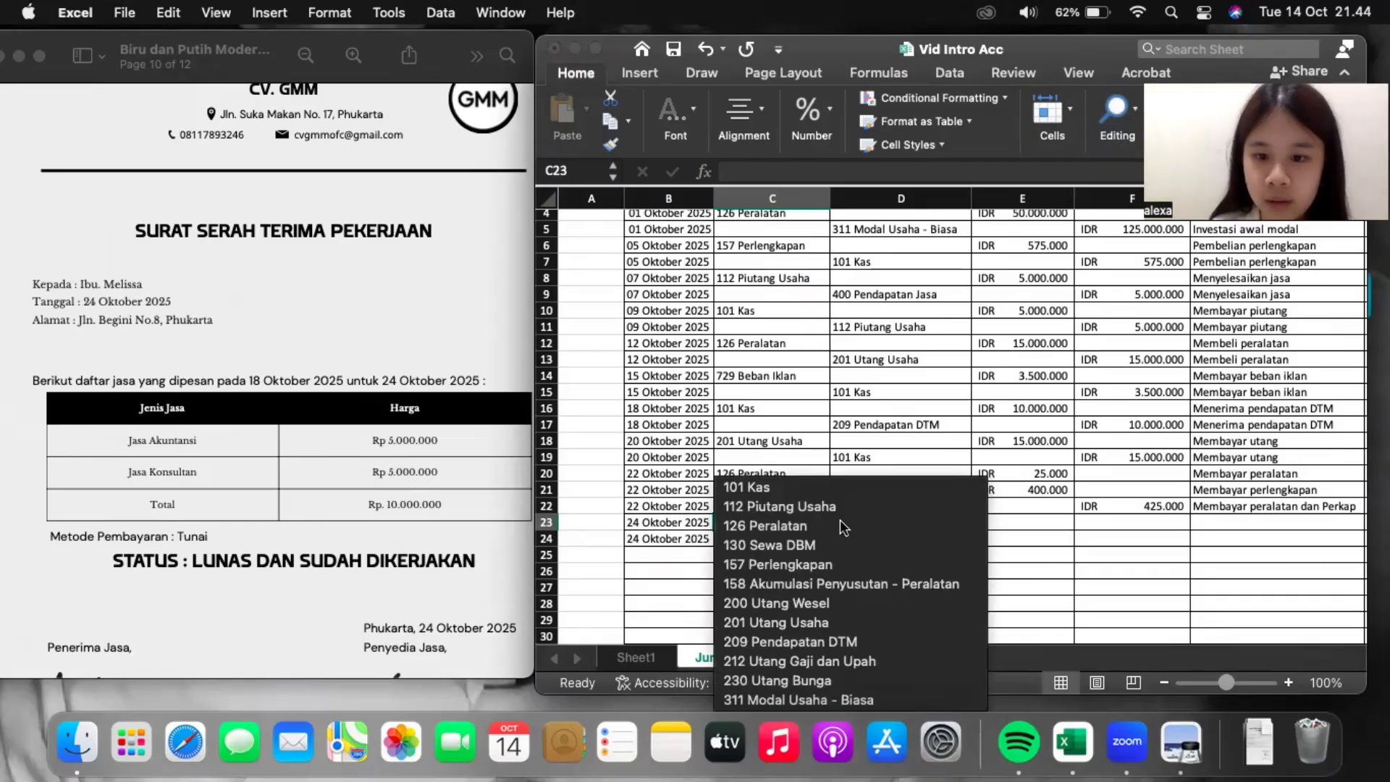
pyautogui.click(822, 638)
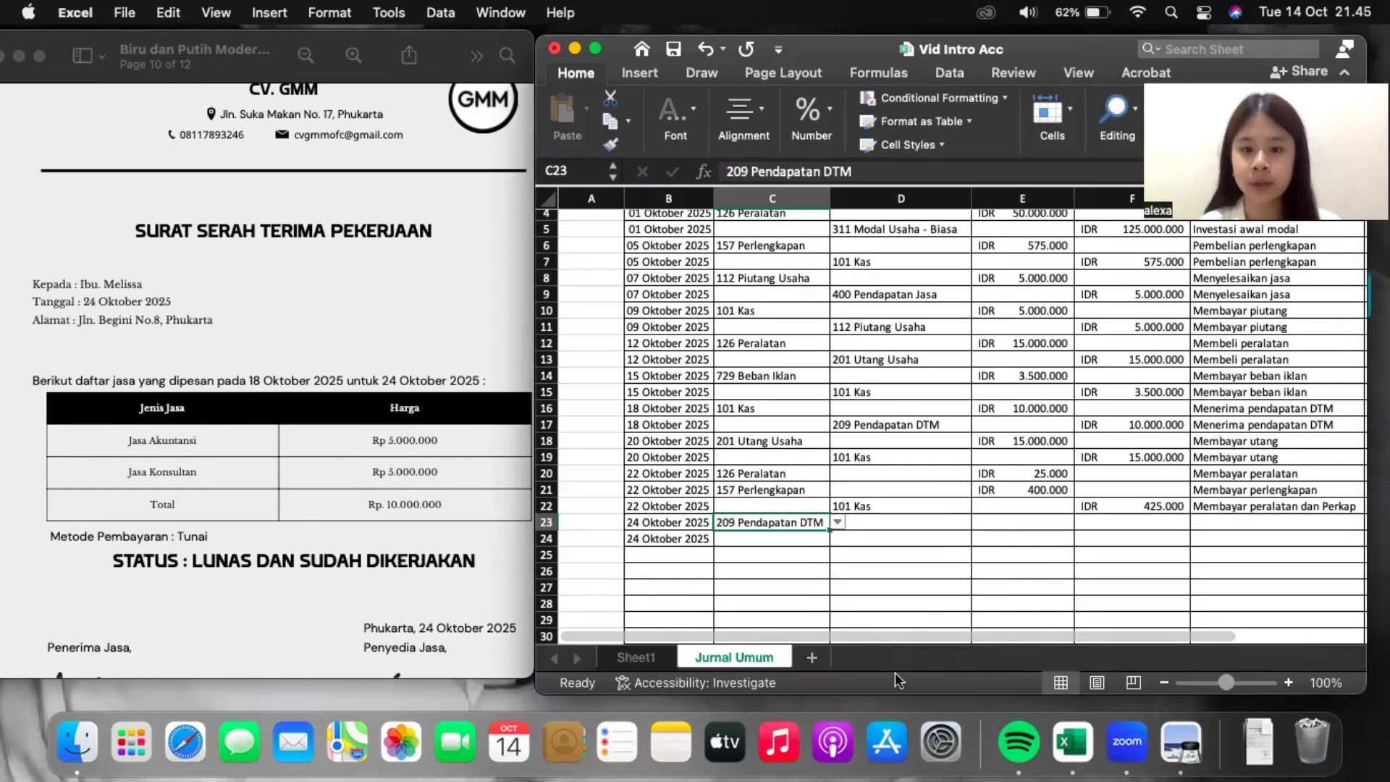
pyautogui.press('Return')
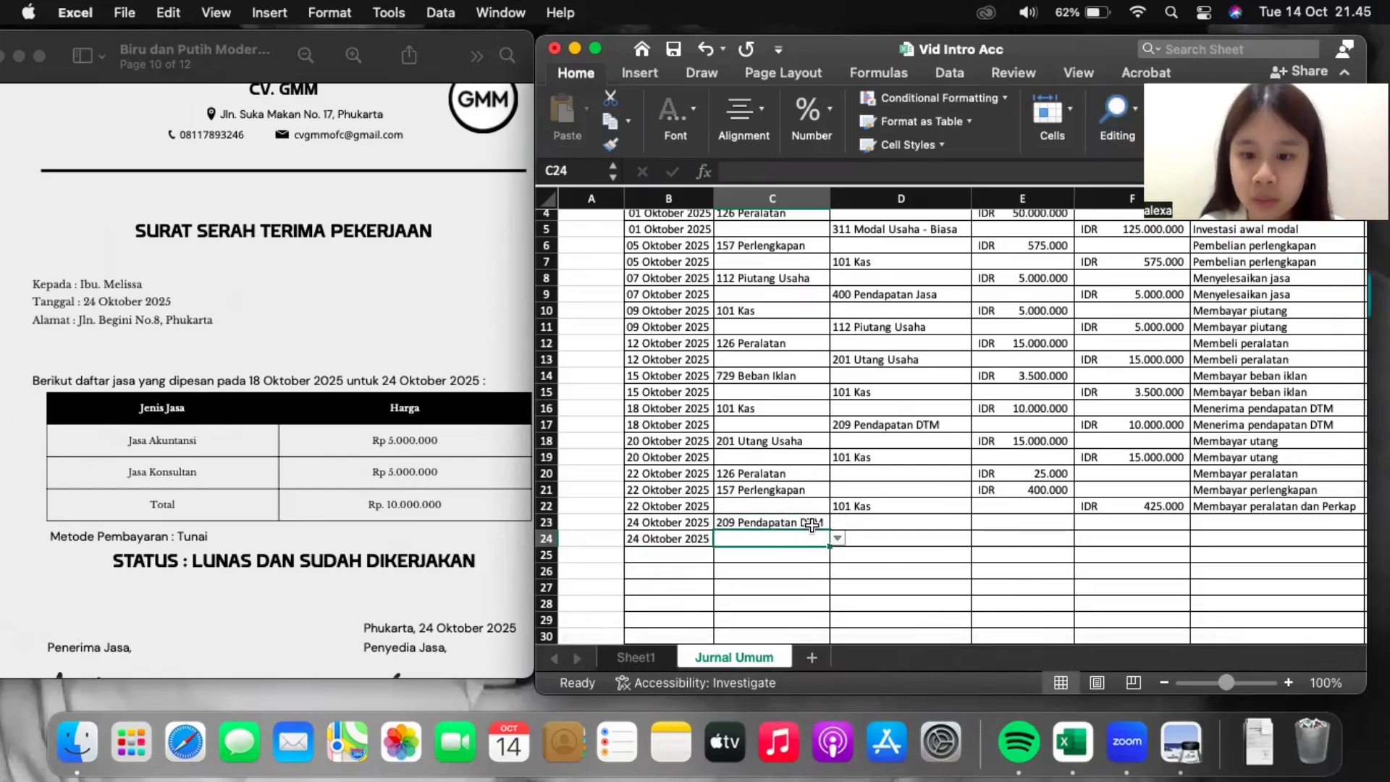
# Set the credit account in D24 to 400 Pendapatan Jasa.
pyautogui.click(884, 541)
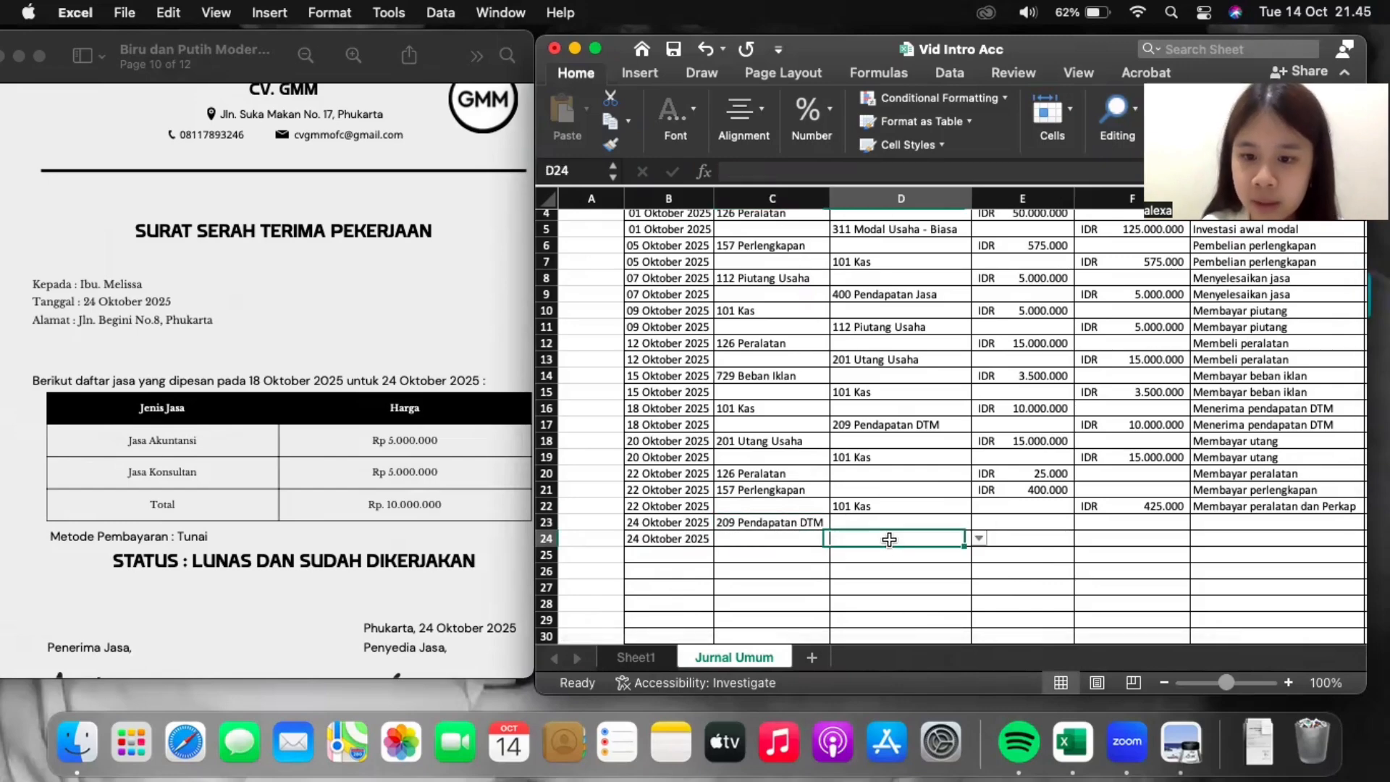
pyautogui.click(979, 539)
pyautogui.scroll(-3, 938, 660)
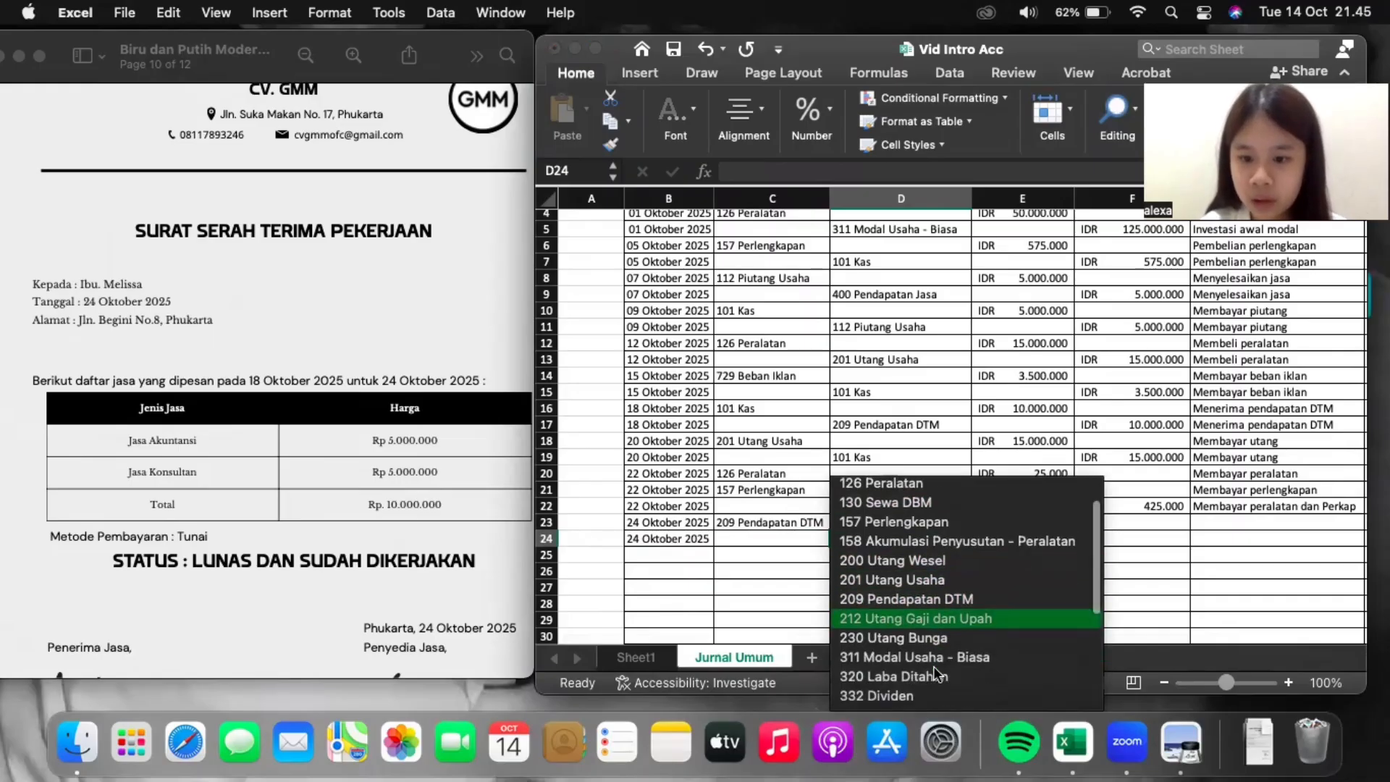
pyautogui.scroll(-2, 932, 666)
pyautogui.click(915, 658)
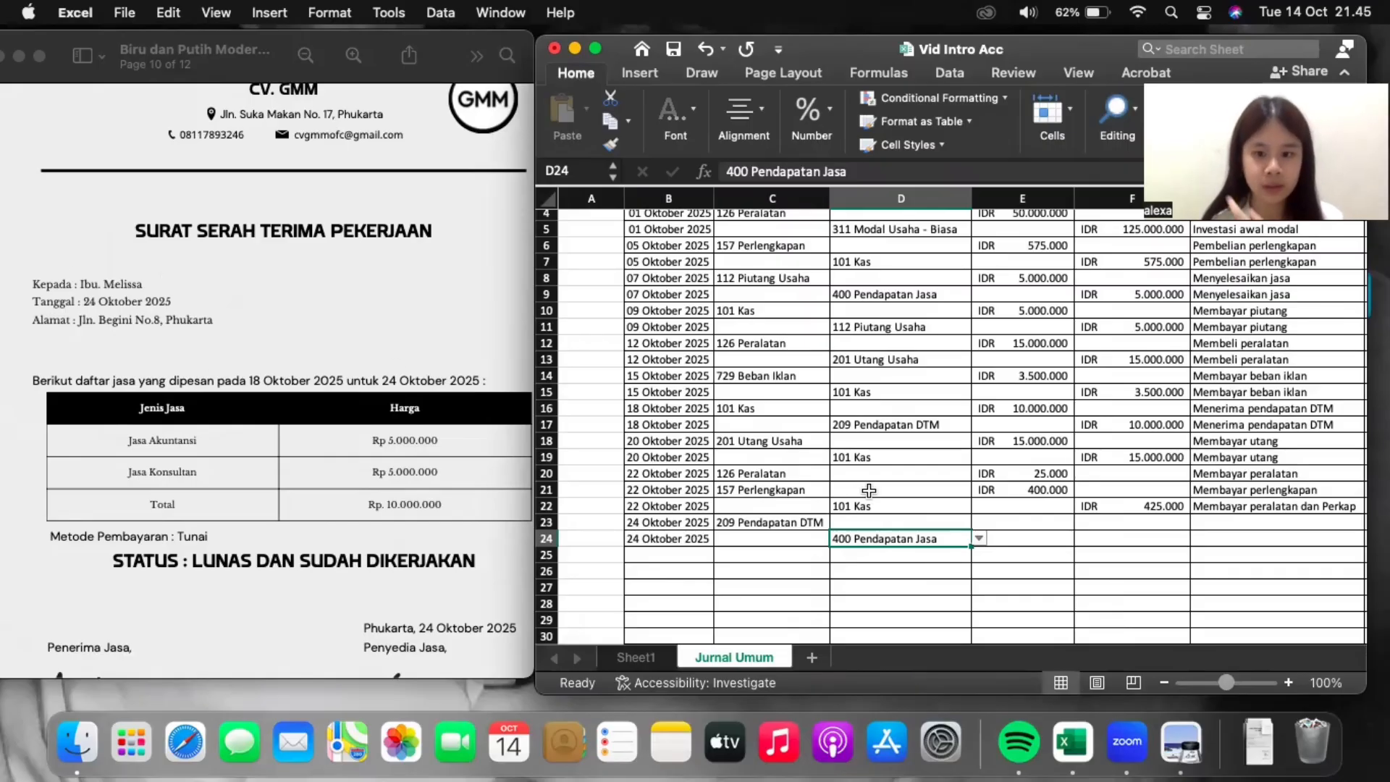
# Enter the debit amount 10000000 in E23 for the 209 Pendapatan DTM row.
pyautogui.click(998, 522)
pyautogui.write('5')
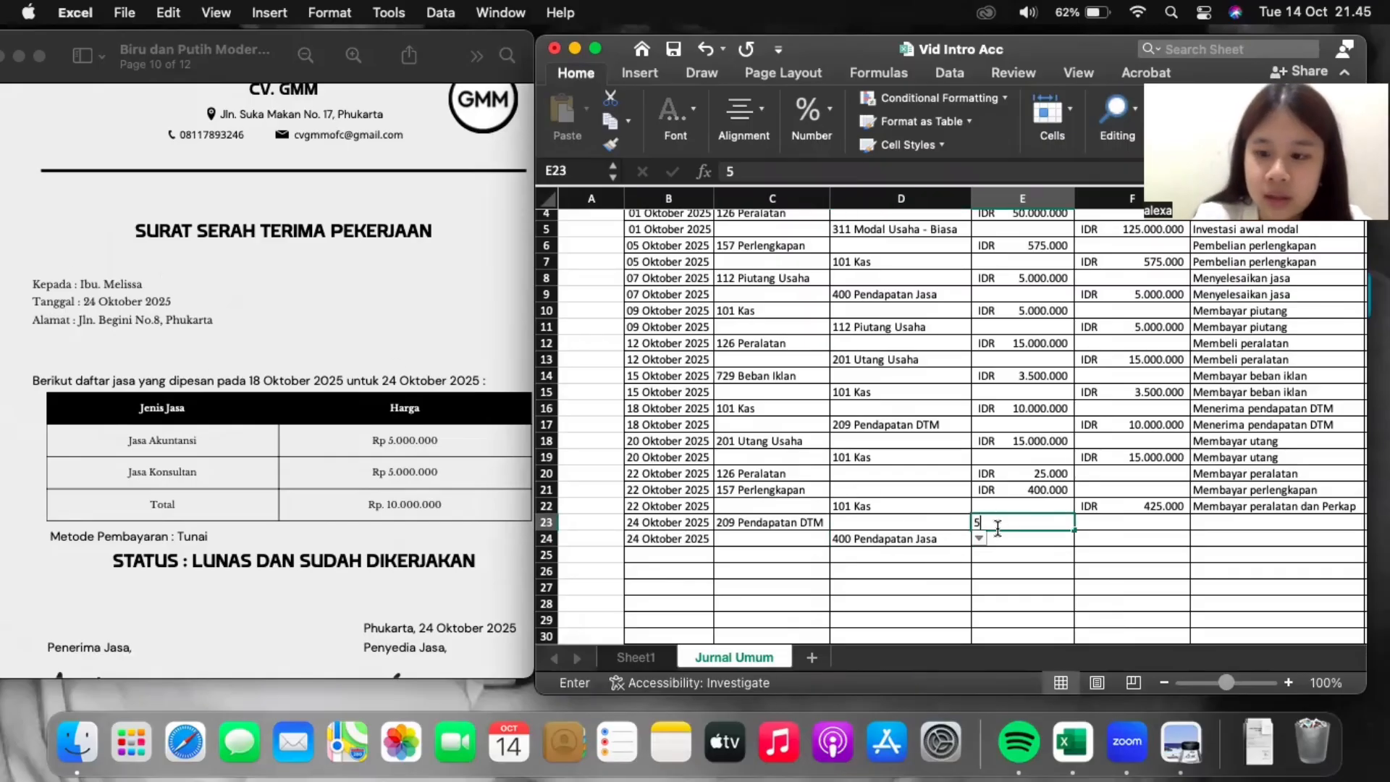
pyautogui.write('000000')
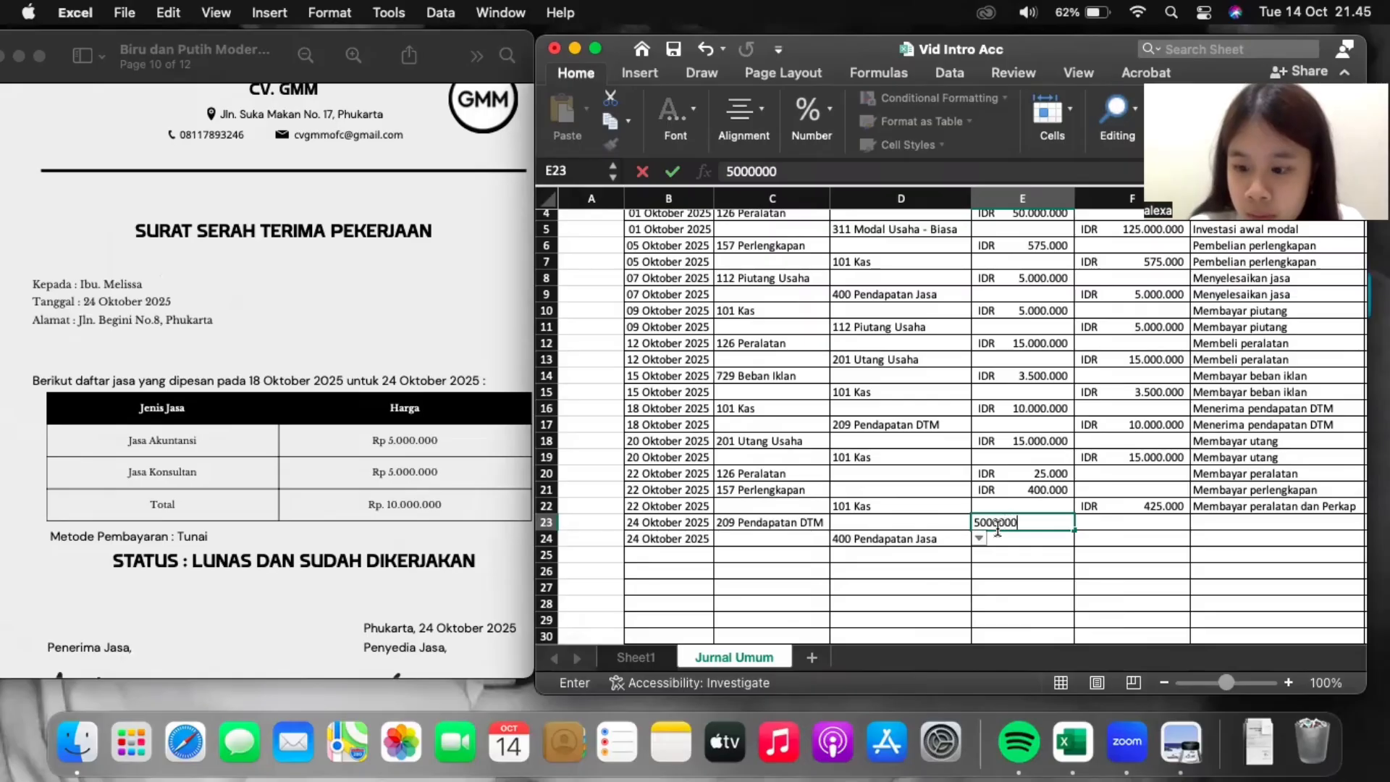
pyautogui.press('Return')
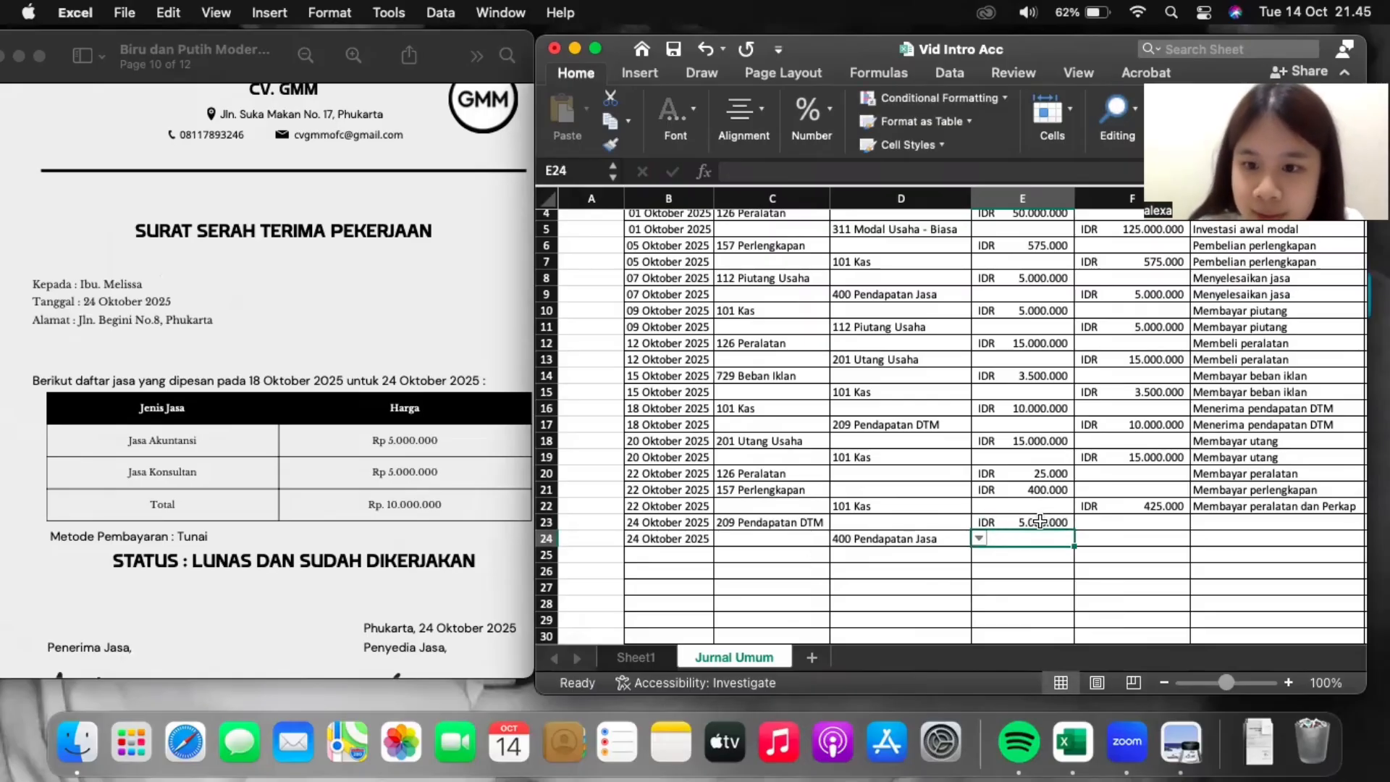
pyautogui.click(1039, 521)
pyautogui.click(731, 171)
pyautogui.press('BackSpace')
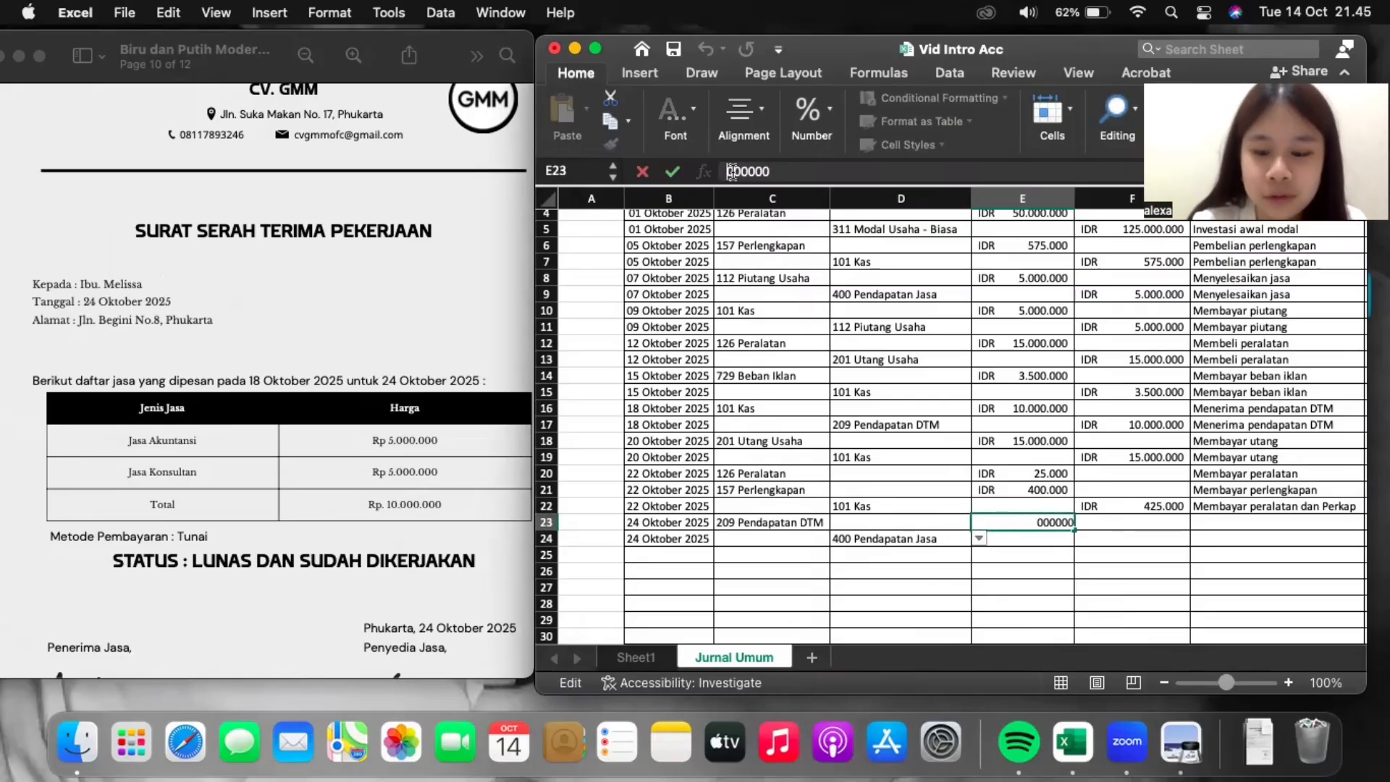
pyautogui.write('10')
pyautogui.press('Return')
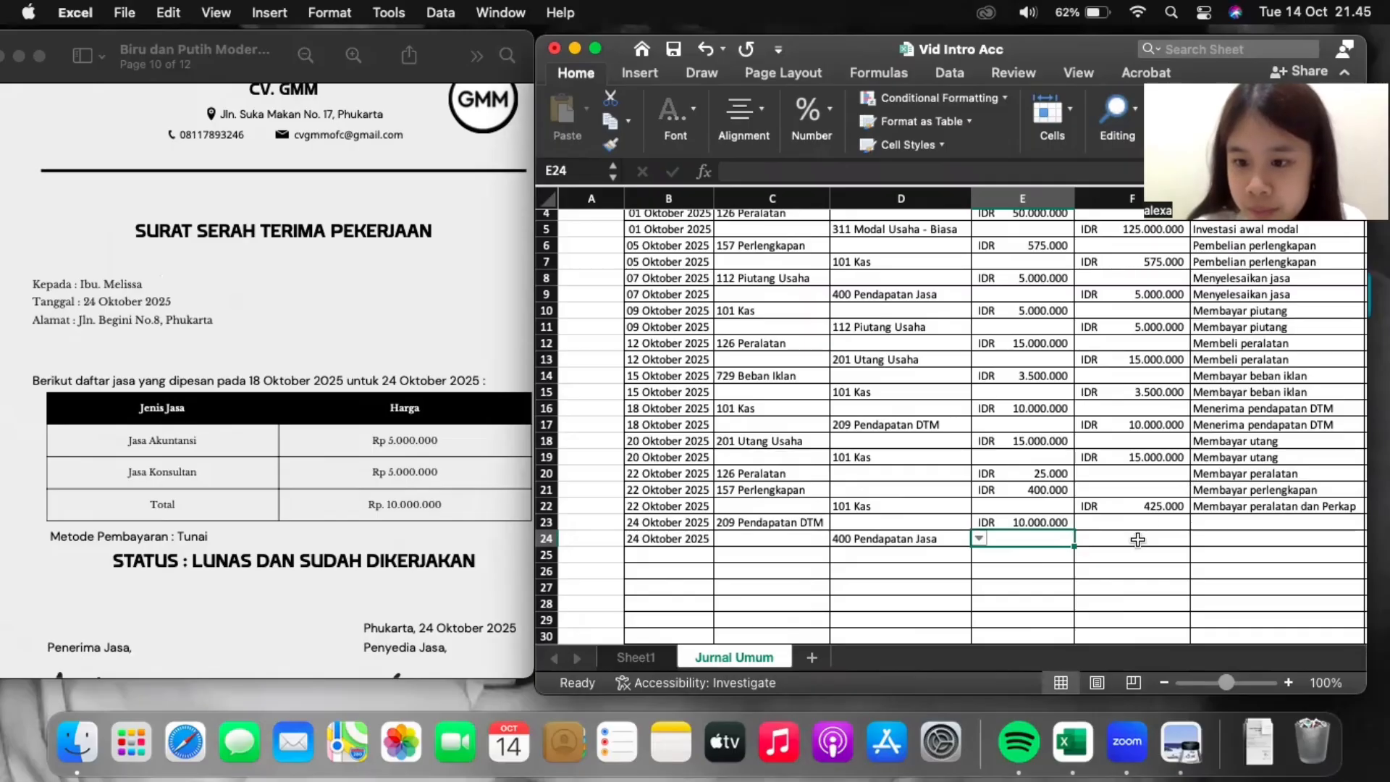
# Enter the credit amount 10000000 in F24 for the 400 Pendapatan Jasa row.
pyautogui.click(1138, 537)
pyautogui.write('1.000.00')
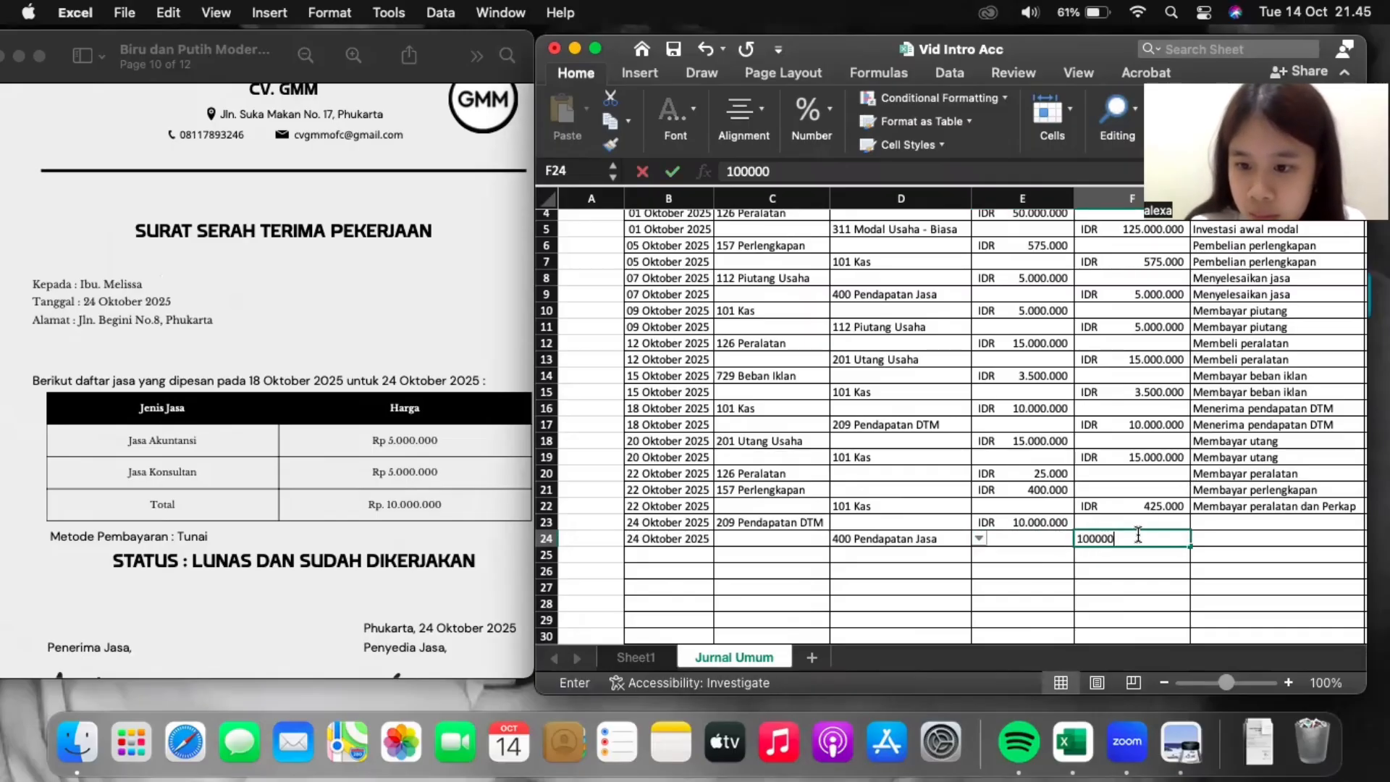
pyautogui.write('0')
pyautogui.press('Return')
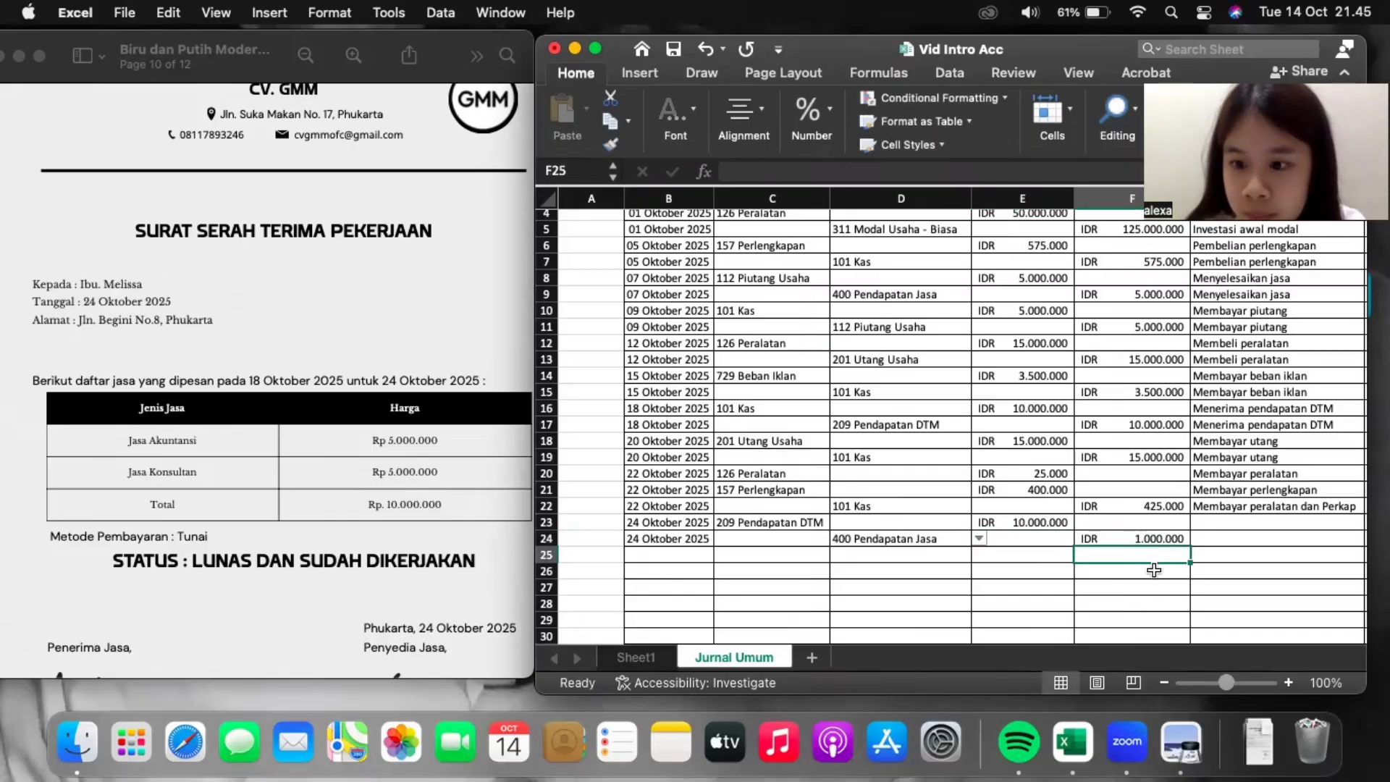
pyautogui.click(1153, 538)
pyautogui.click(737, 170)
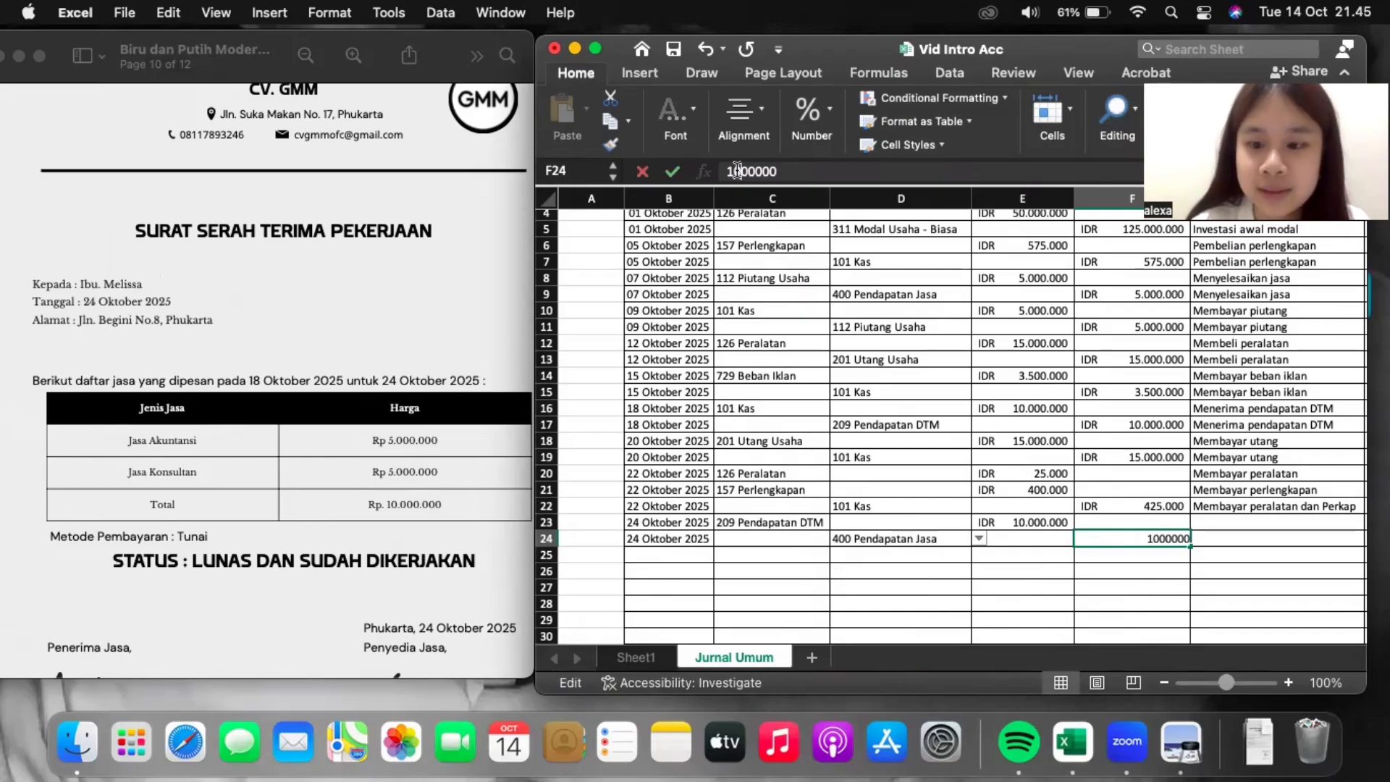
pyautogui.write('0')
pyautogui.press('Return')
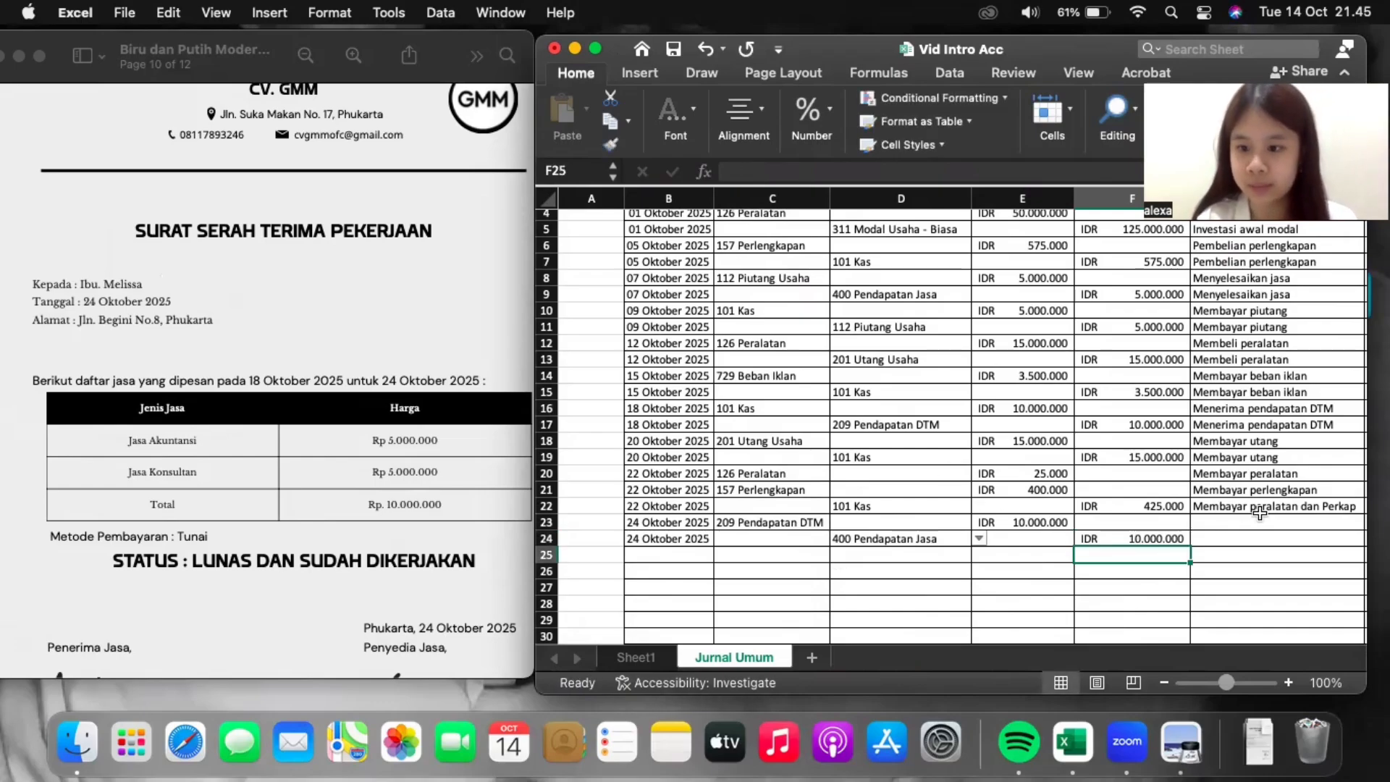
# Enter the description "Menyelesaikan jasa" in the Keterangan cell G23 and fill it down to G24.
pyautogui.click(1253, 526)
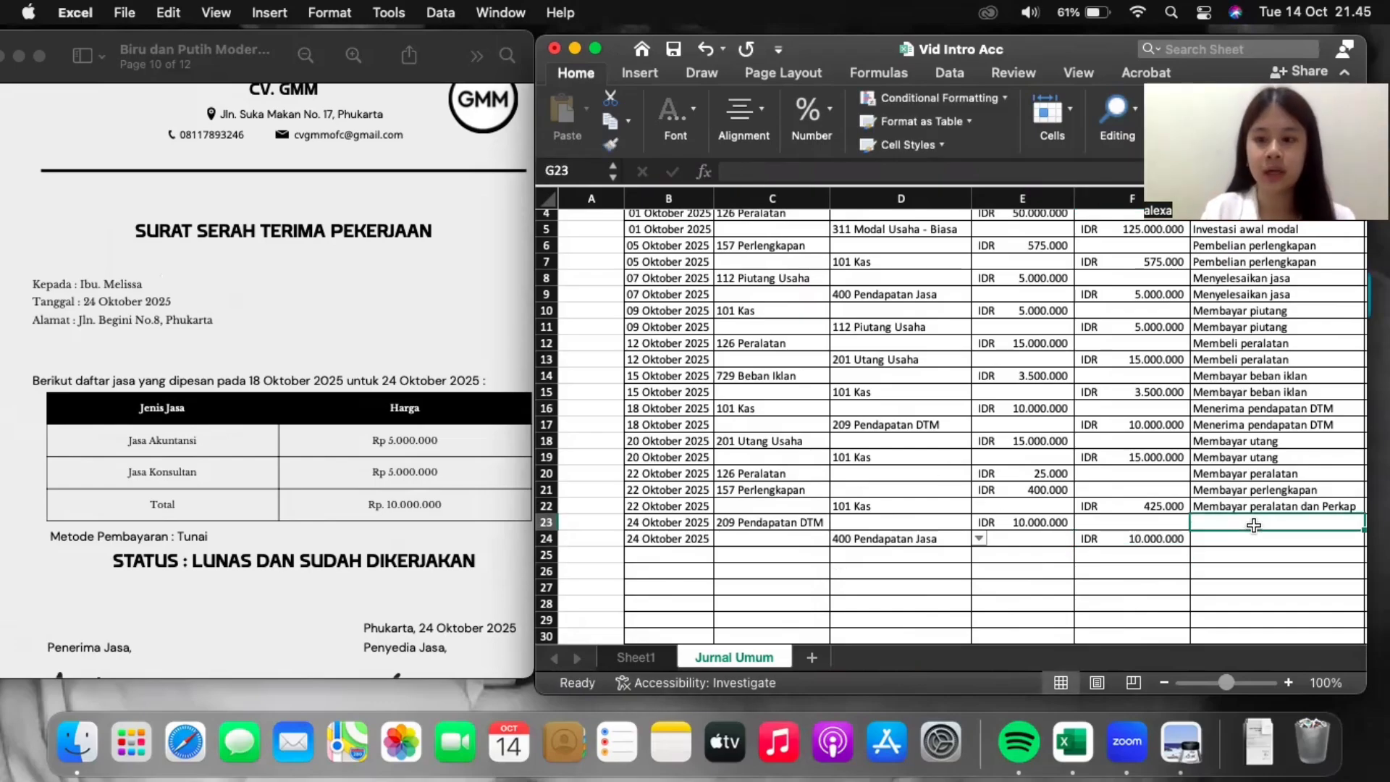
pyautogui.hscroll(2, 1195, 517)
pyautogui.scroll(1, 1195, 517)
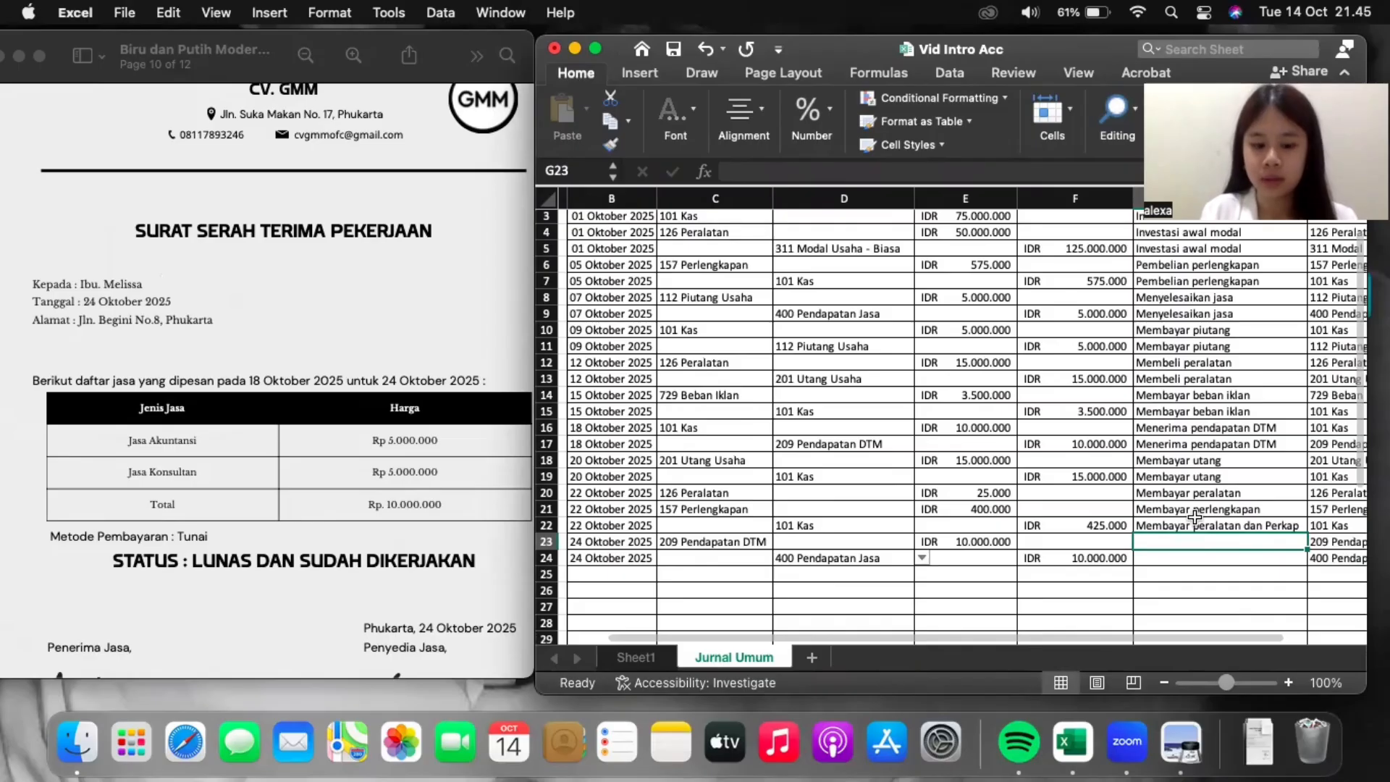
pyautogui.write('Me')
pyautogui.press('BackSpace')
pyautogui.press('BackSpace')
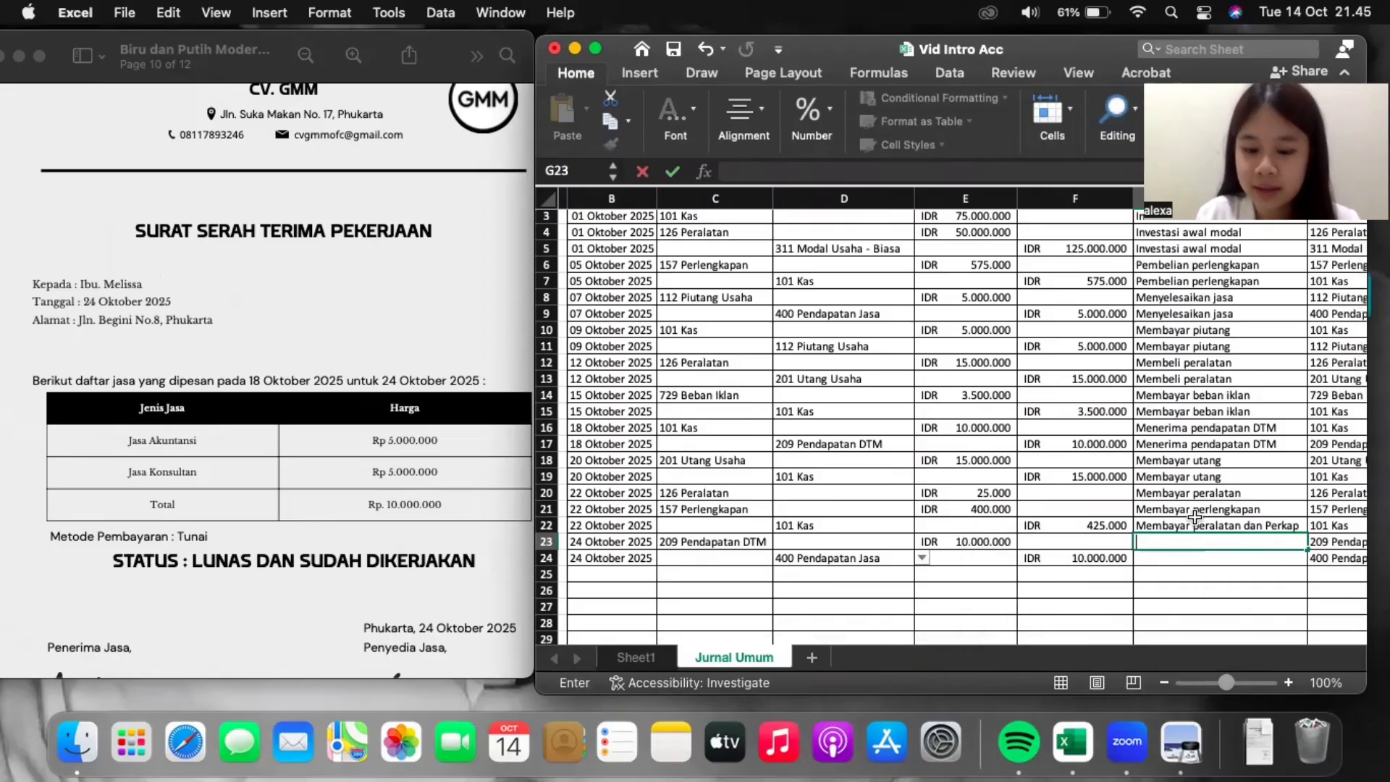
pyautogui.write('Menyelesai')
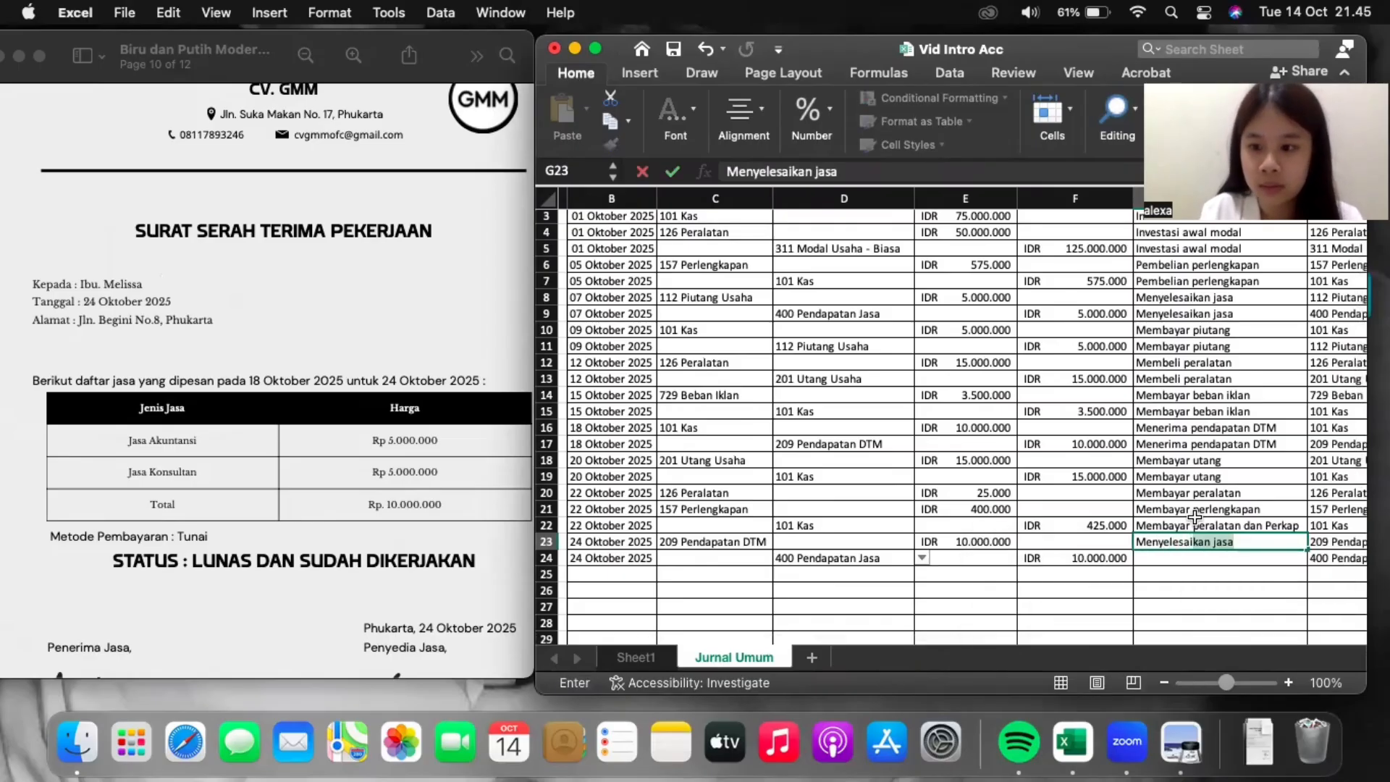
pyautogui.write('kan ja')
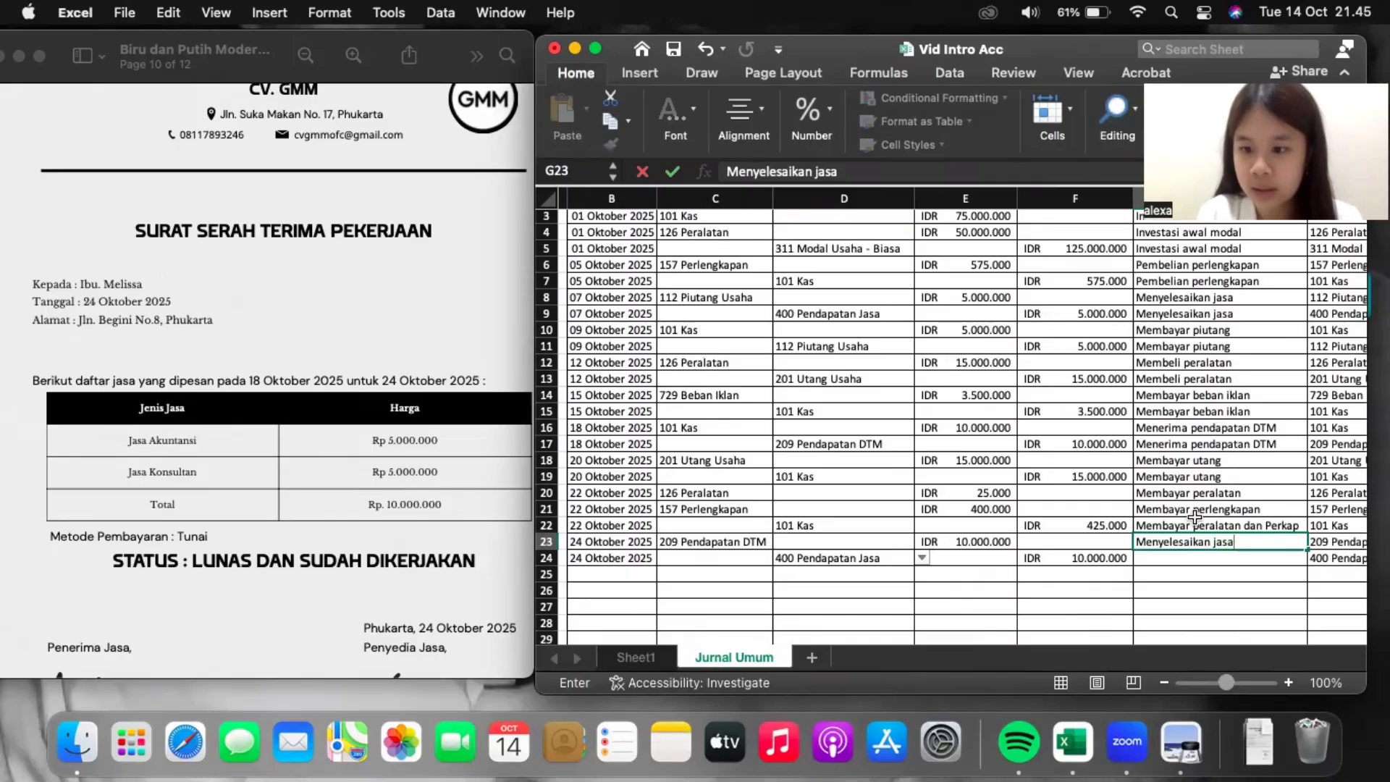
pyautogui.write('sa')
pyautogui.press('Return')
pyautogui.click(1268, 542)
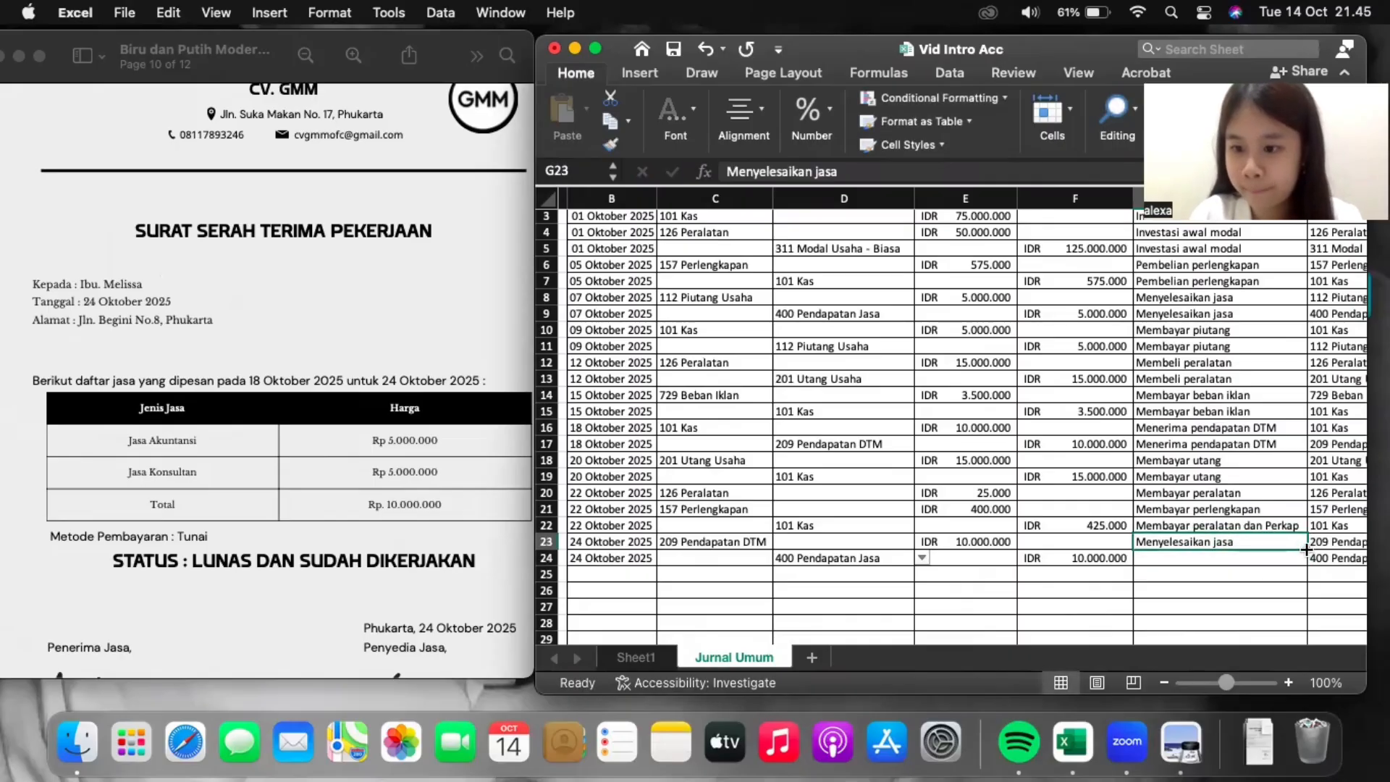
pyautogui.moveTo(1306, 550)
pyautogui.mouseDown()
pyautogui.moveTo(1304, 568)
pyautogui.moveTo(1284, 566)
pyautogui.mouseUp()
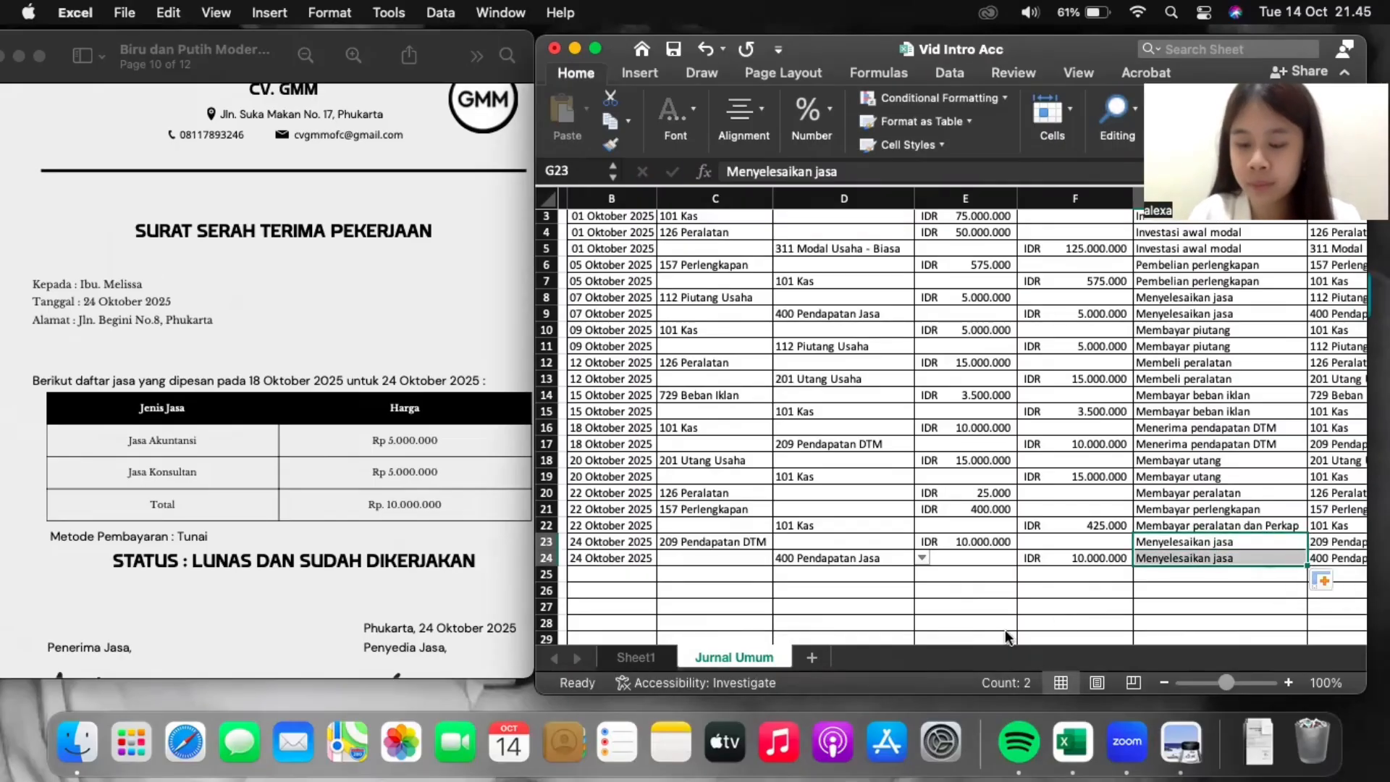
pyautogui.click(963, 557)
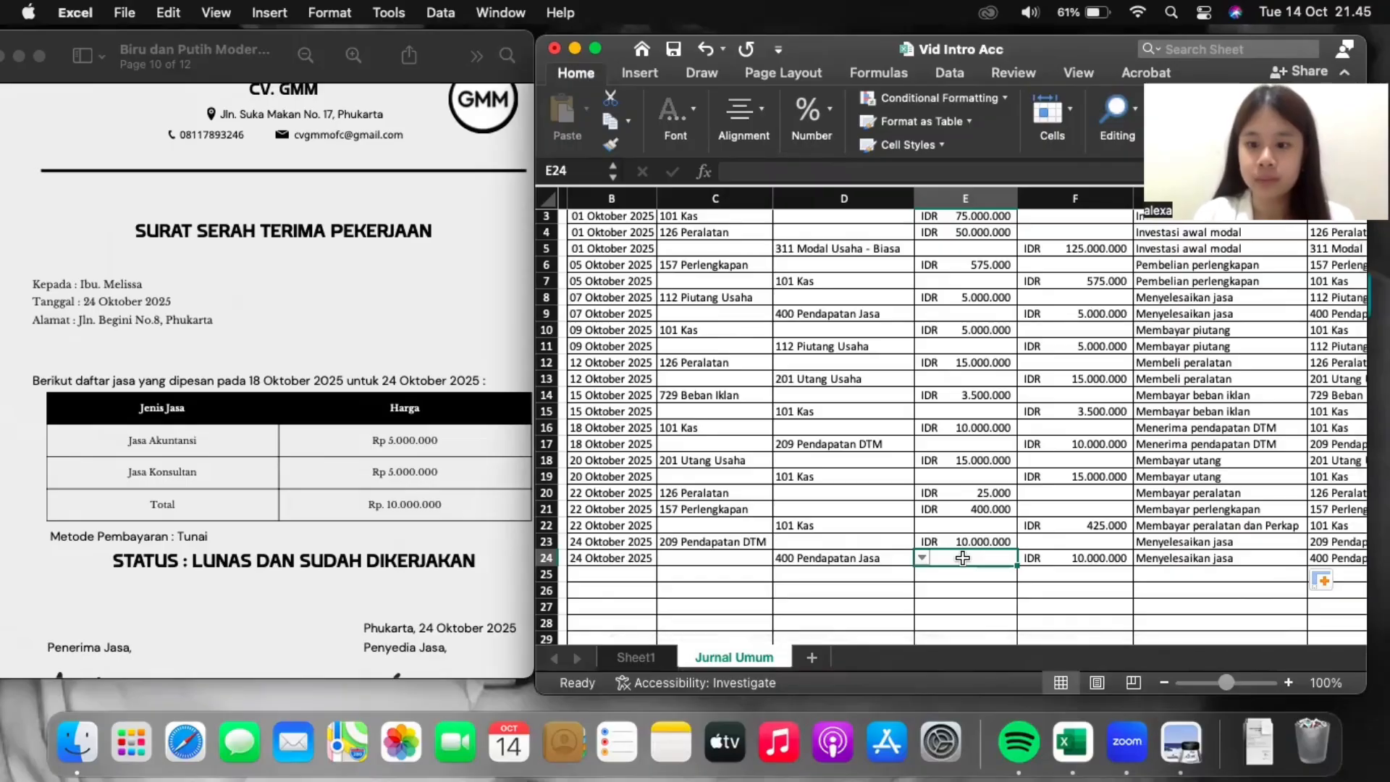
# Examine the next document in Preview, the PT. Summer Kwitansi Pembayaran, for its date, rental item, rental period, price, payment method and status.
pyautogui.scroll(-3, 962, 558)
pyautogui.hscroll(-1, 962, 557)
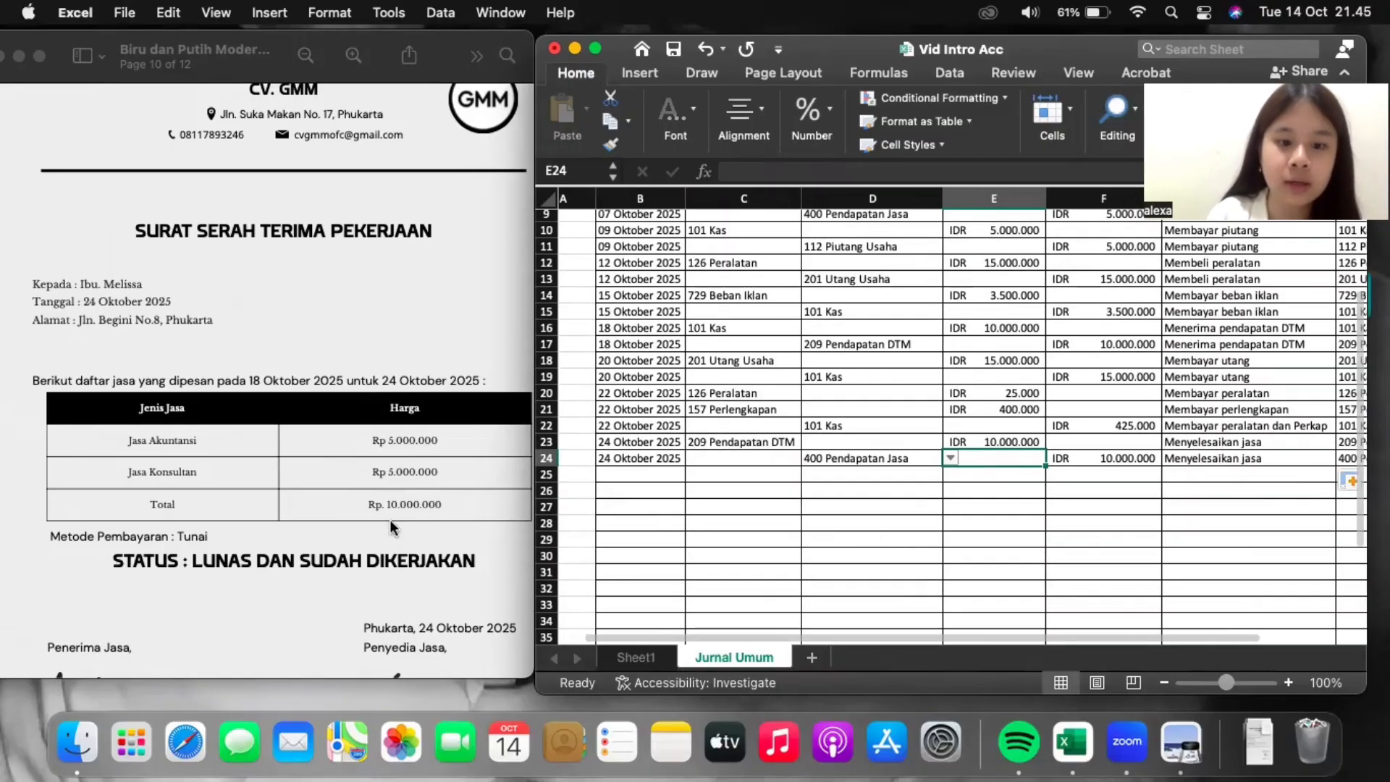
pyautogui.scroll(-3, 389, 519)
pyautogui.scroll(-10, 390, 519)
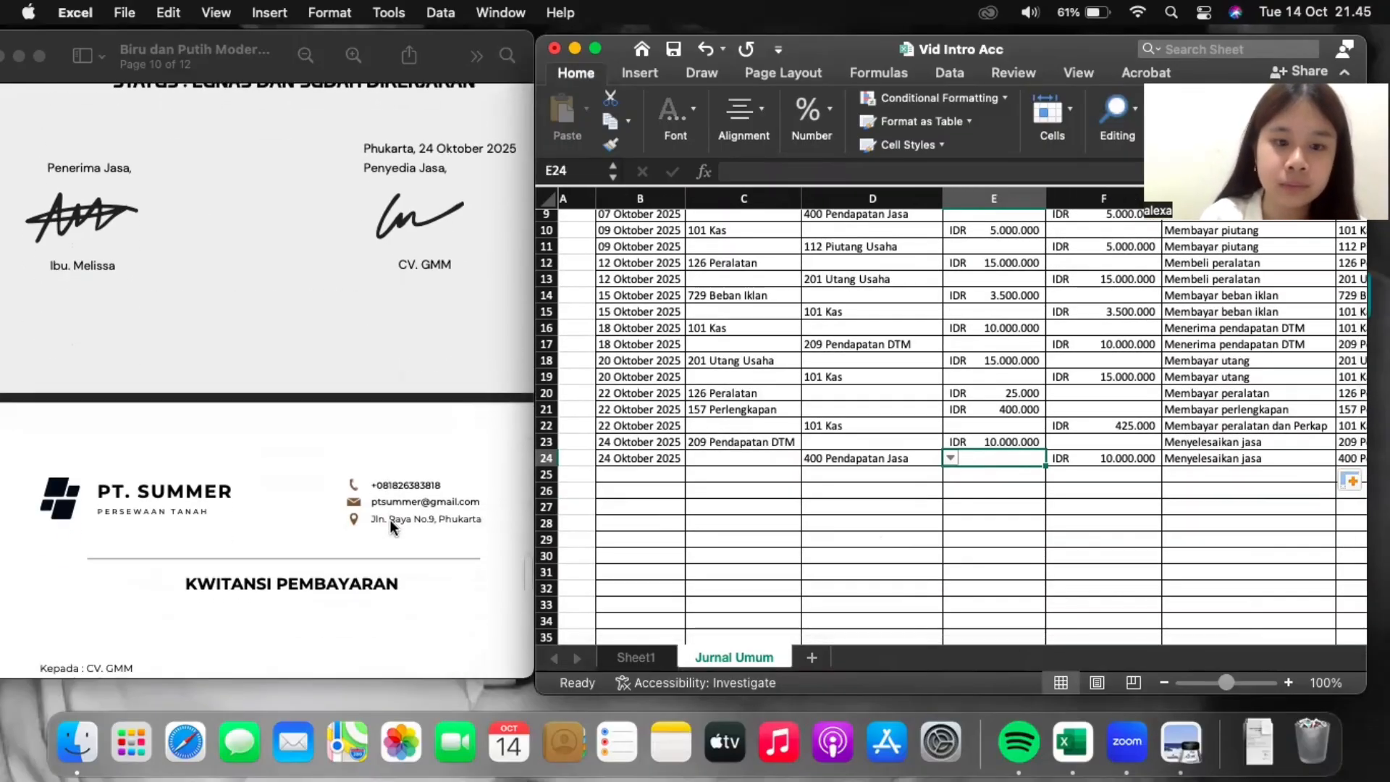
pyautogui.scroll(-5, 389, 523)
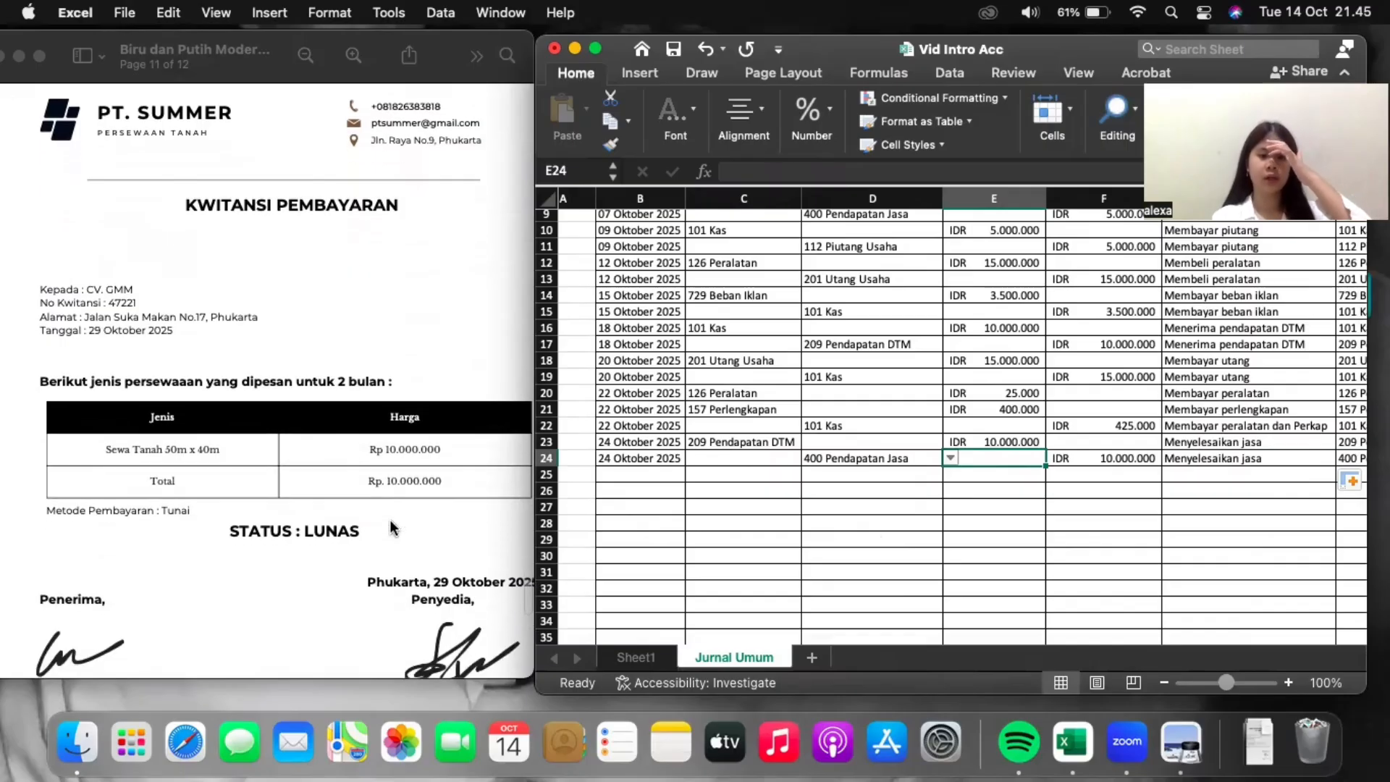
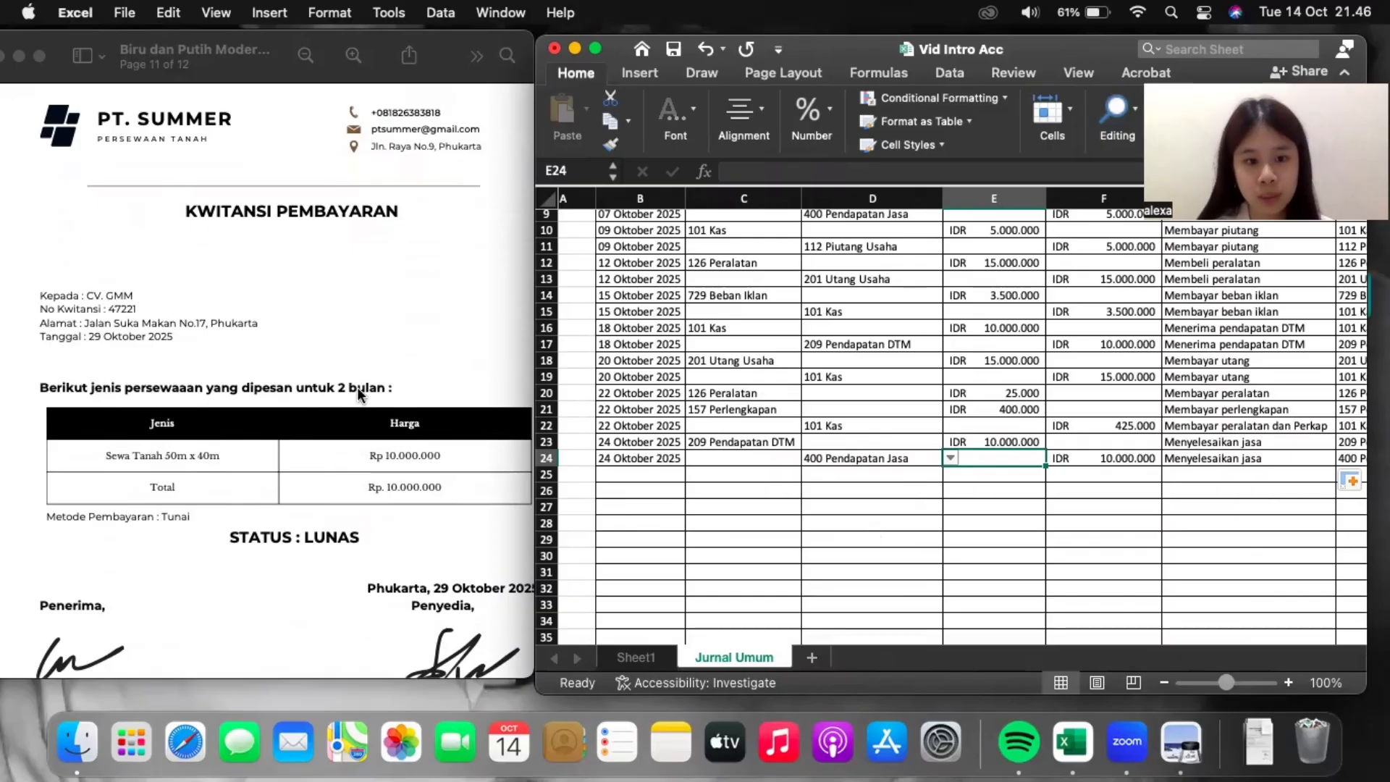
pyautogui.click(337, 384)
pyautogui.moveTo(338, 386); pyautogui.dragTo(383, 385)
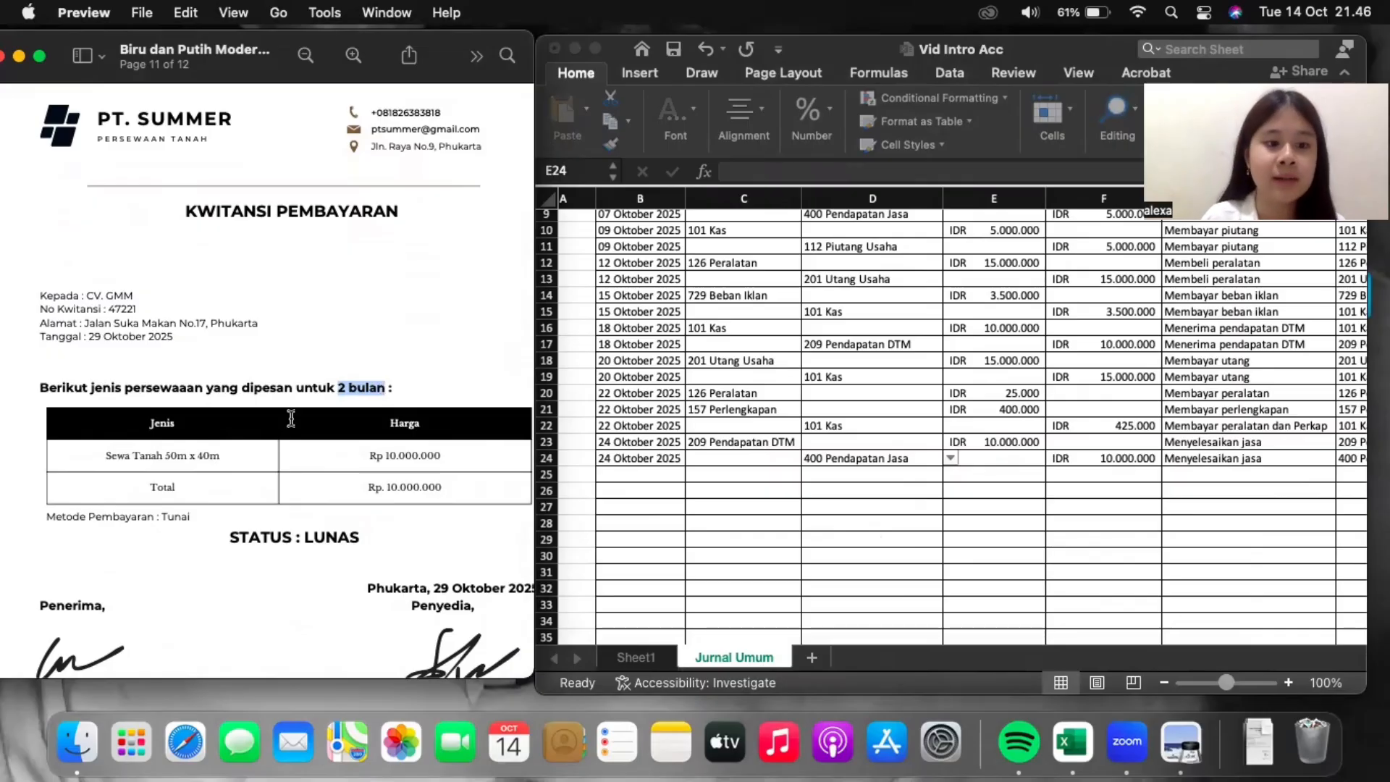
pyautogui.click(205, 443)
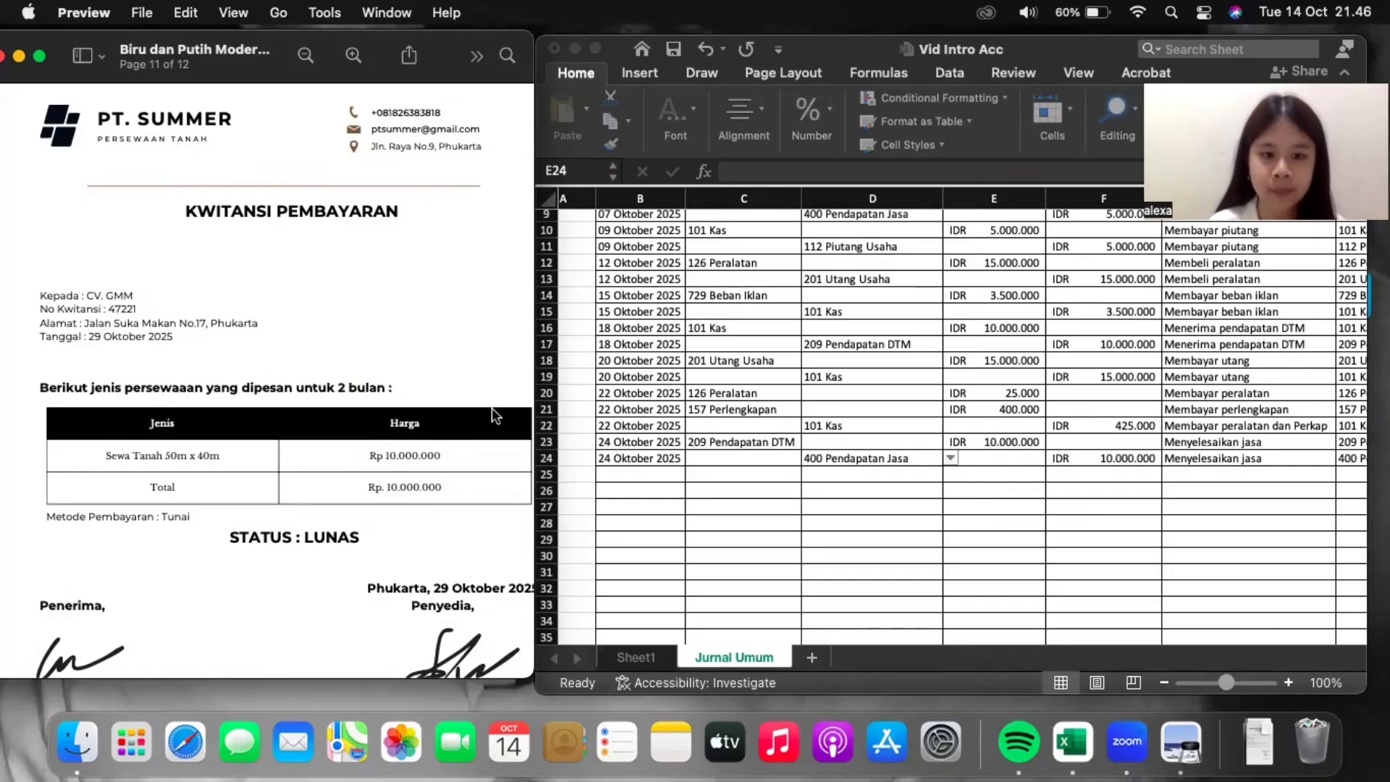
# Enter the date 29 Oktober 2025 in B25 and B26 for the PT. Summer land rental payment.
pyautogui.click(638, 472)
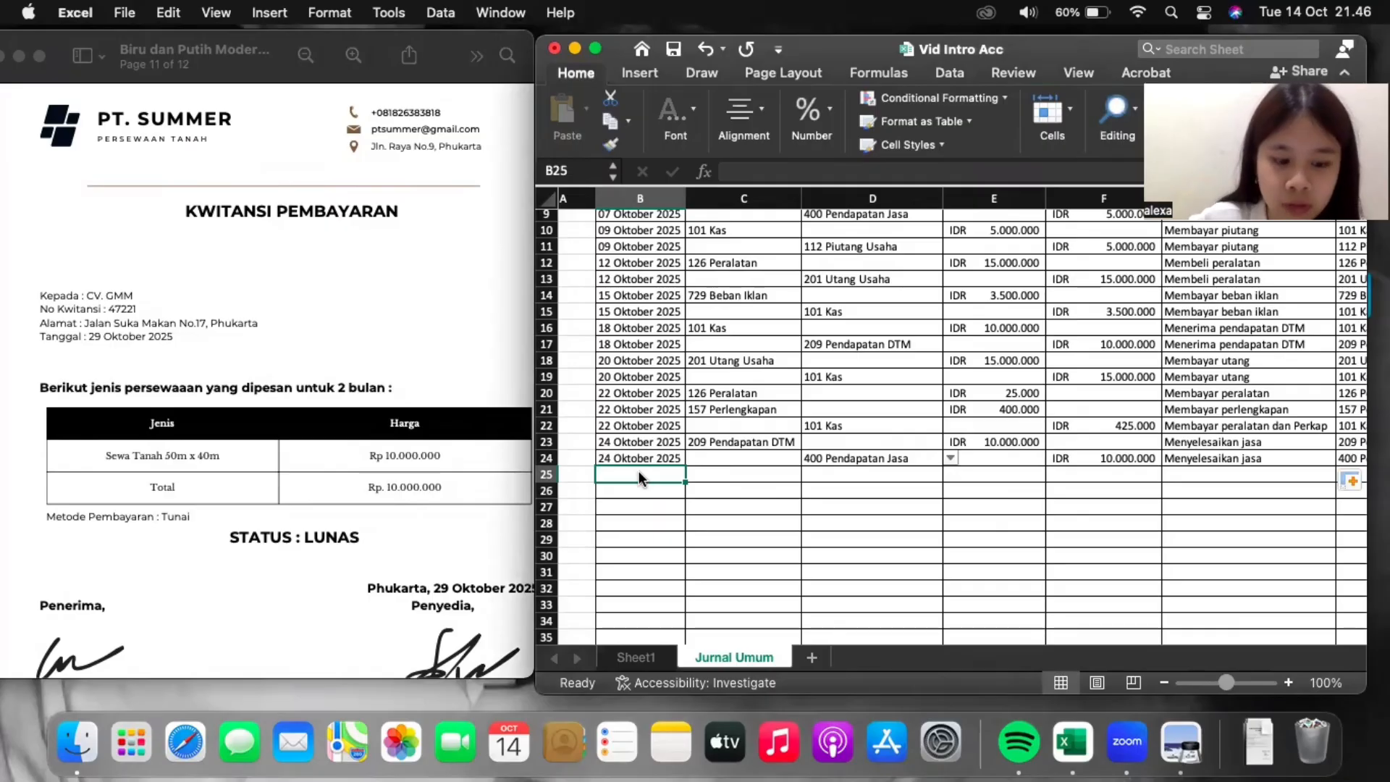
pyautogui.write('29 ok')
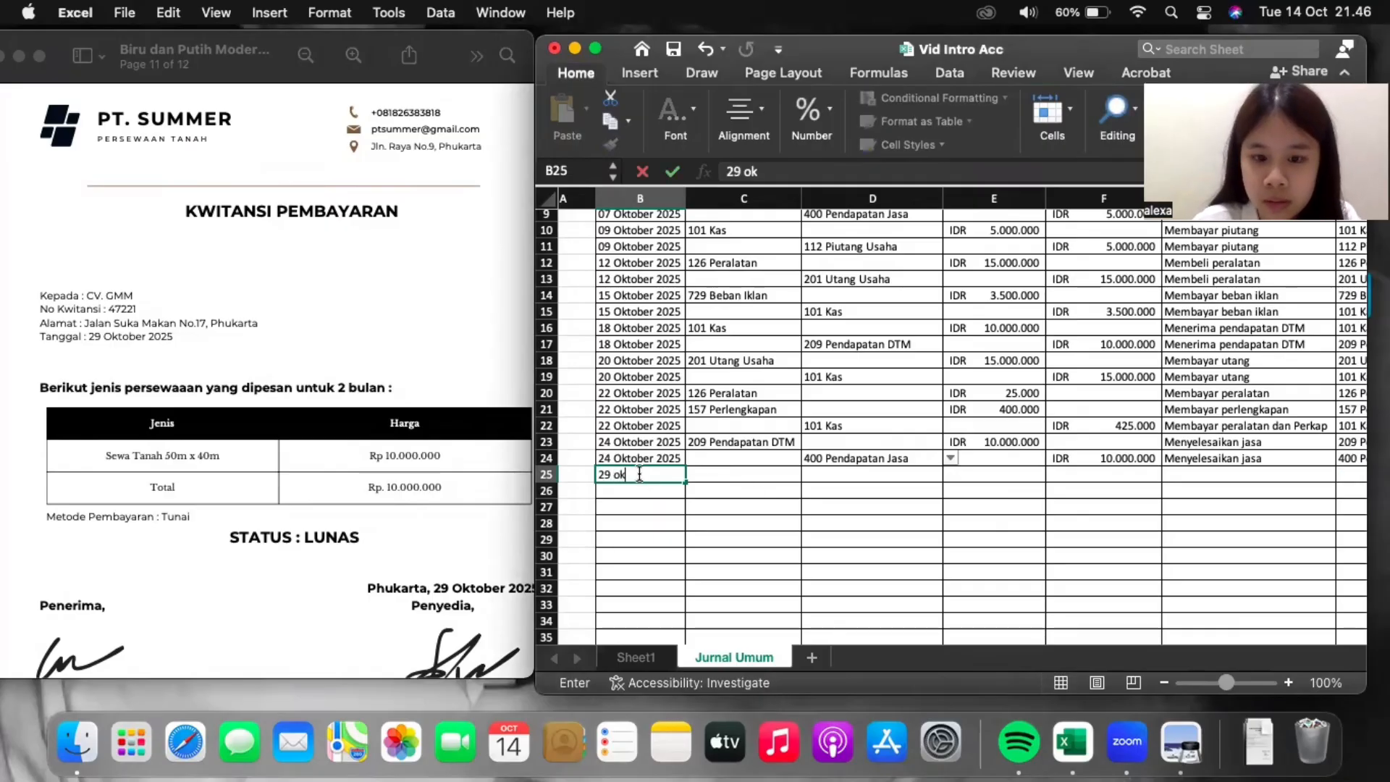
pyautogui.press('BackSpace')
pyautogui.press('BackSpace')
pyautogui.write('Oktober ')
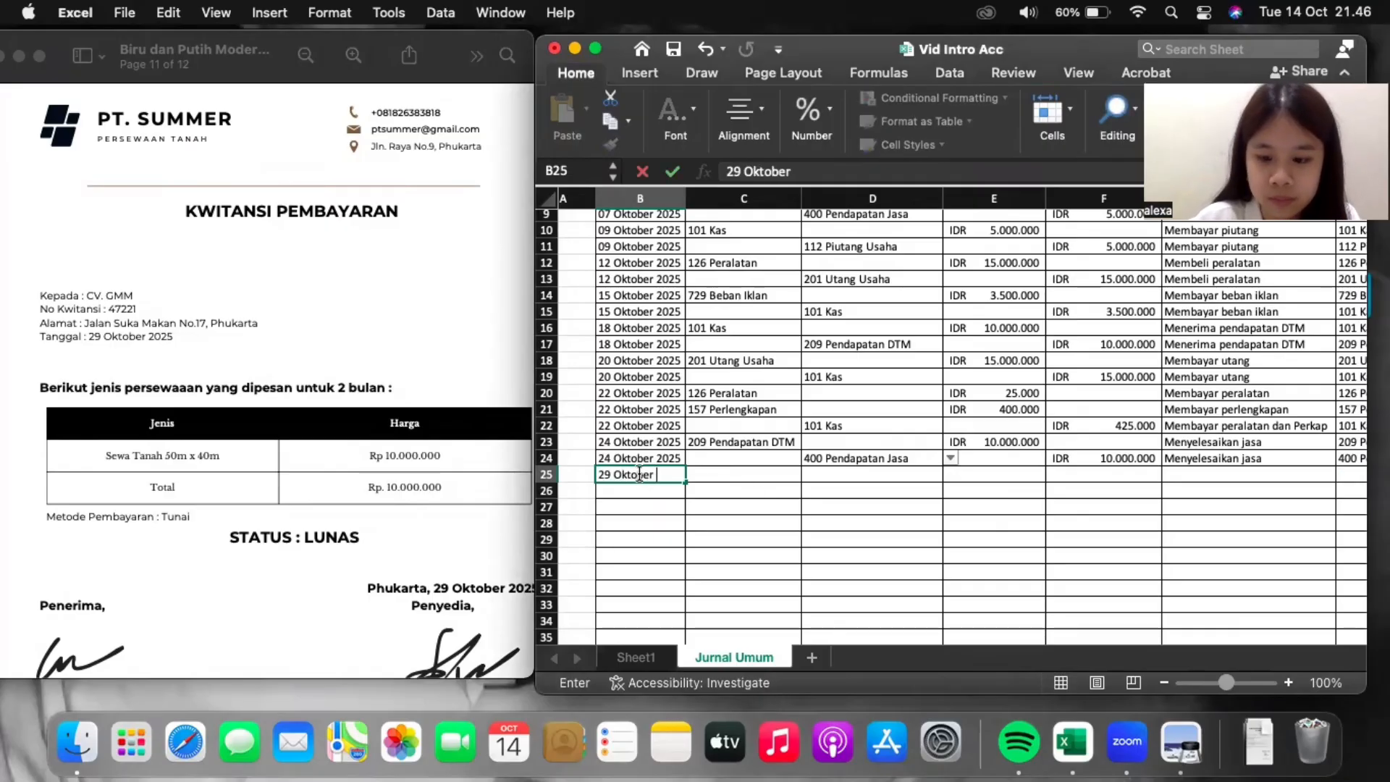
pyautogui.write('2025')
pyautogui.press('Return')
pyautogui.write('2')
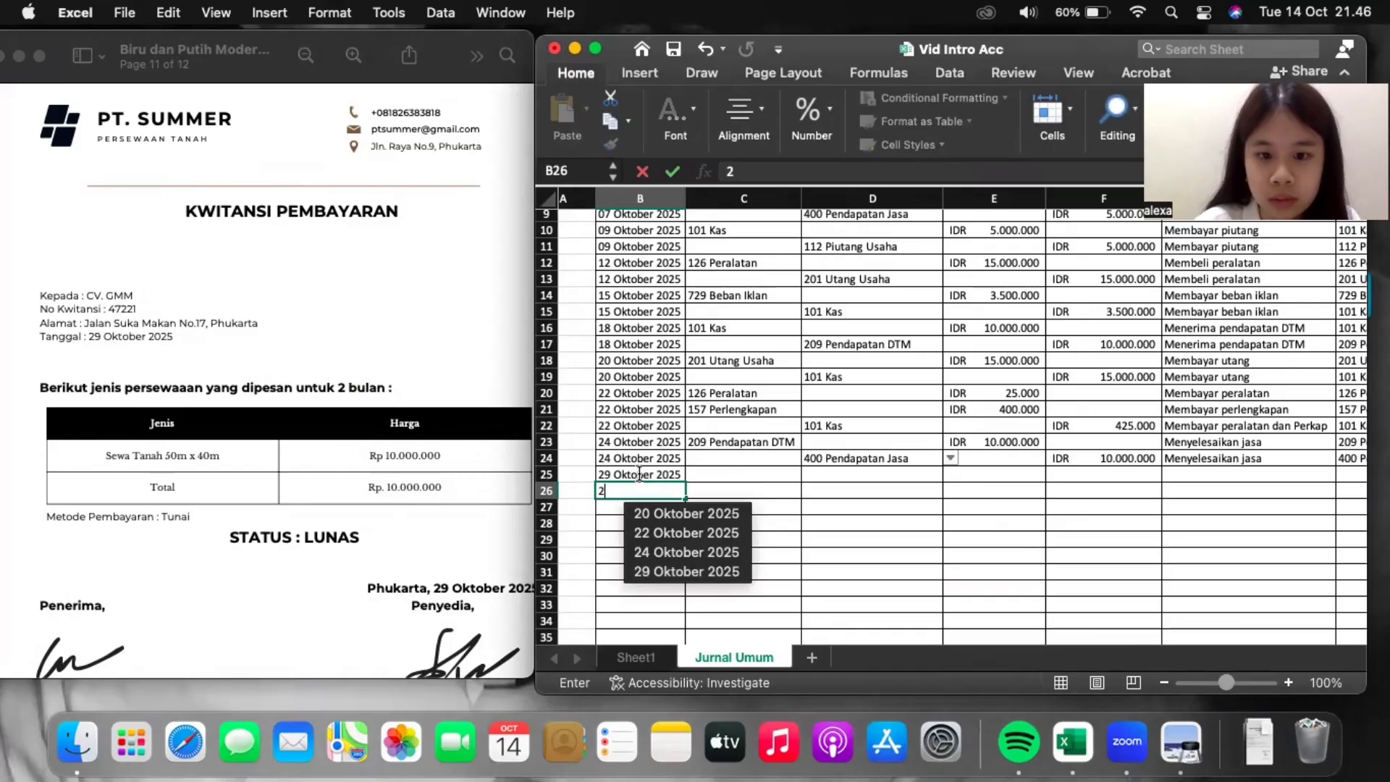
pyautogui.click(676, 572)
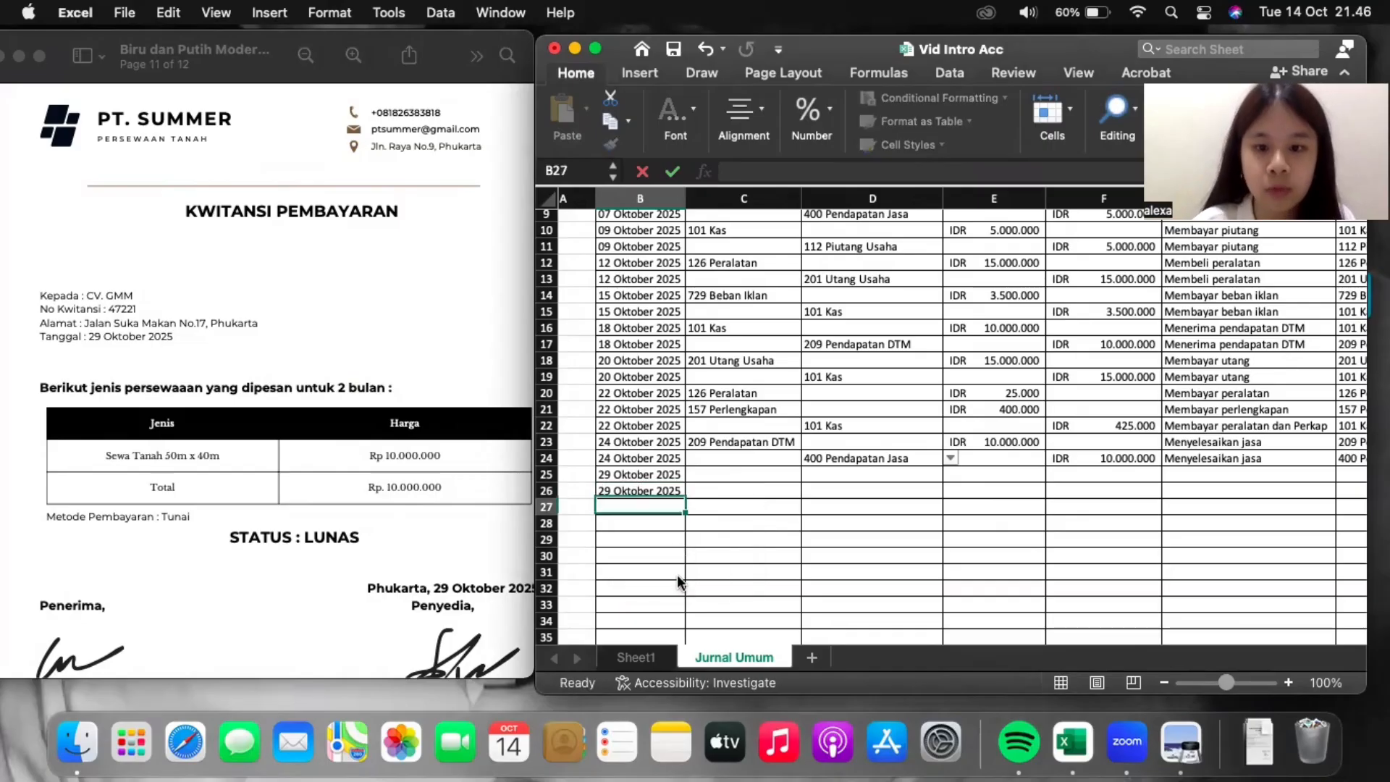
# Choose 130 Sewa DBM as the debit account in C25 and 101 Kas as the credit account in D26.
pyautogui.click(736, 472)
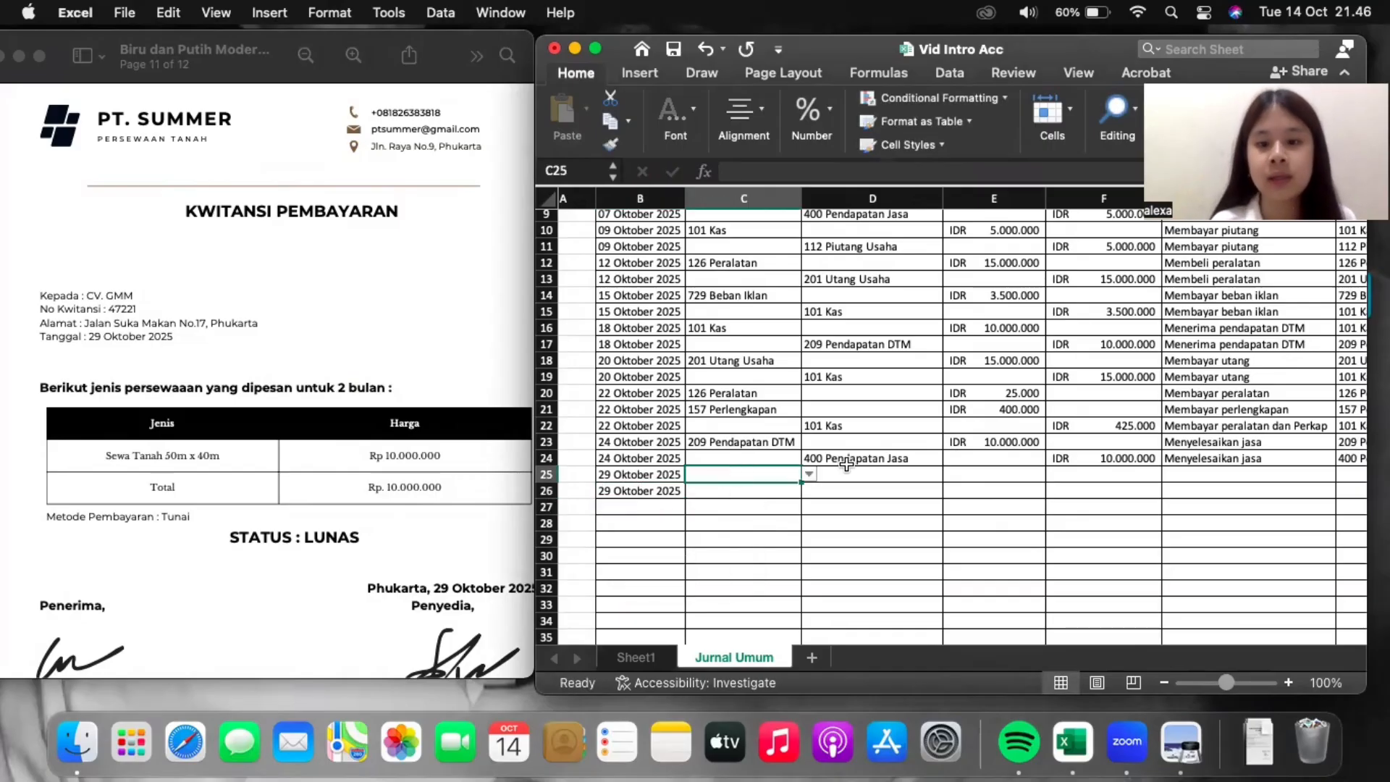
pyautogui.click(808, 475)
pyautogui.click(787, 549)
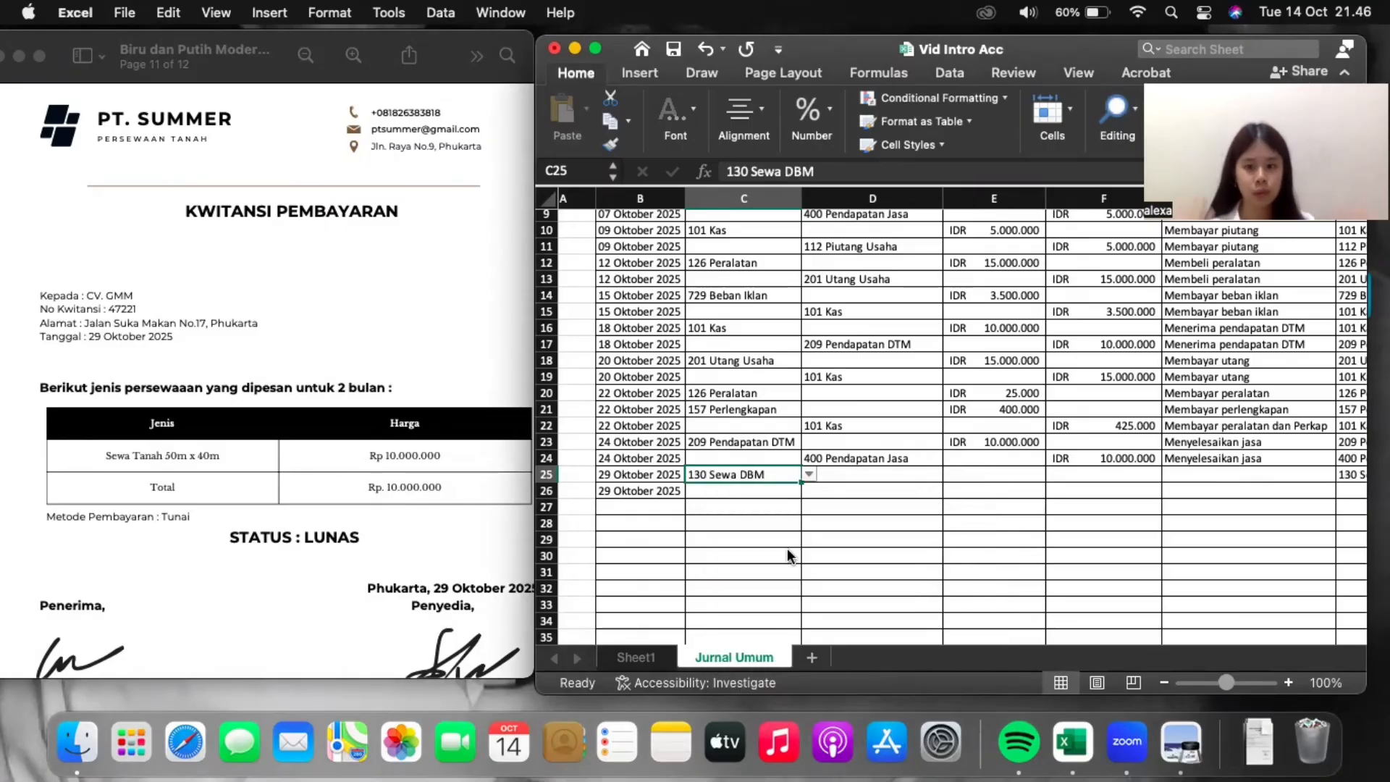
pyautogui.click(883, 490)
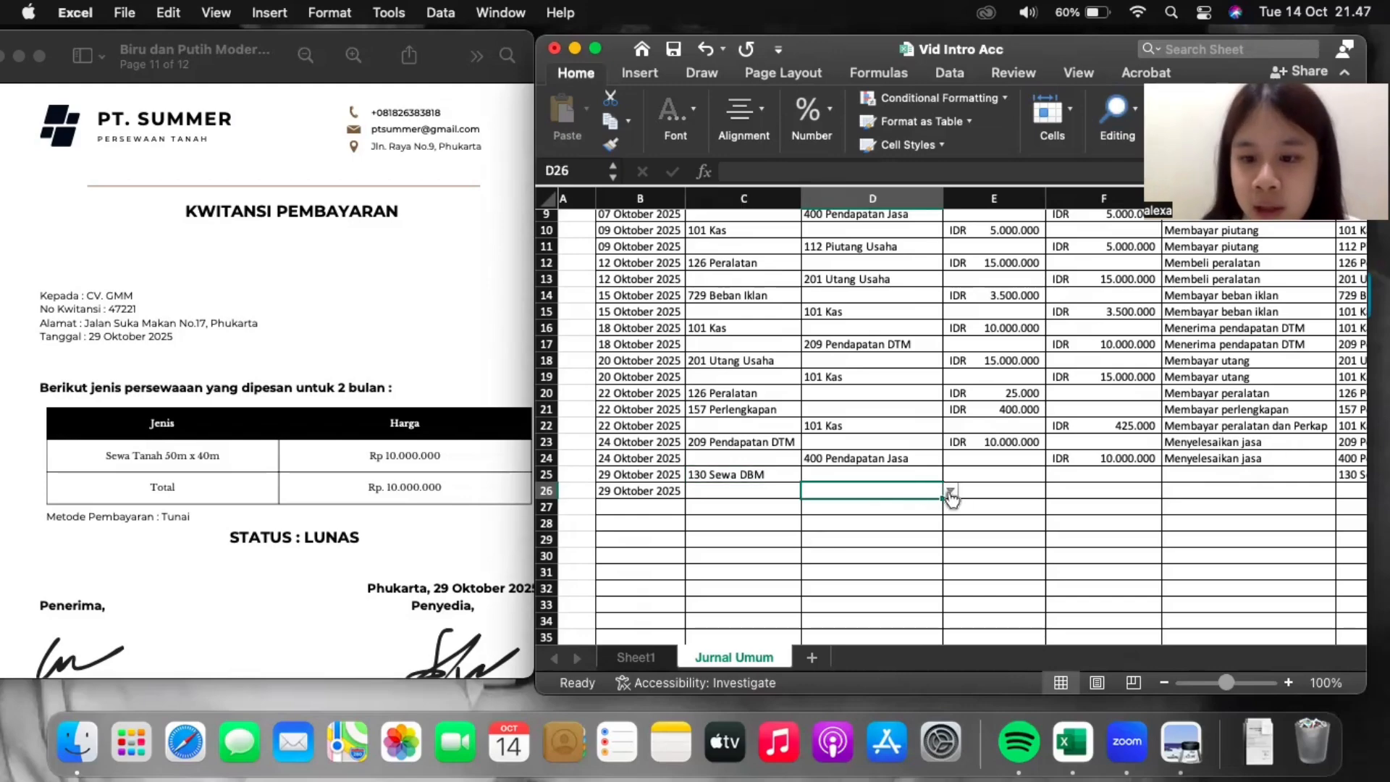
pyautogui.click(949, 491)
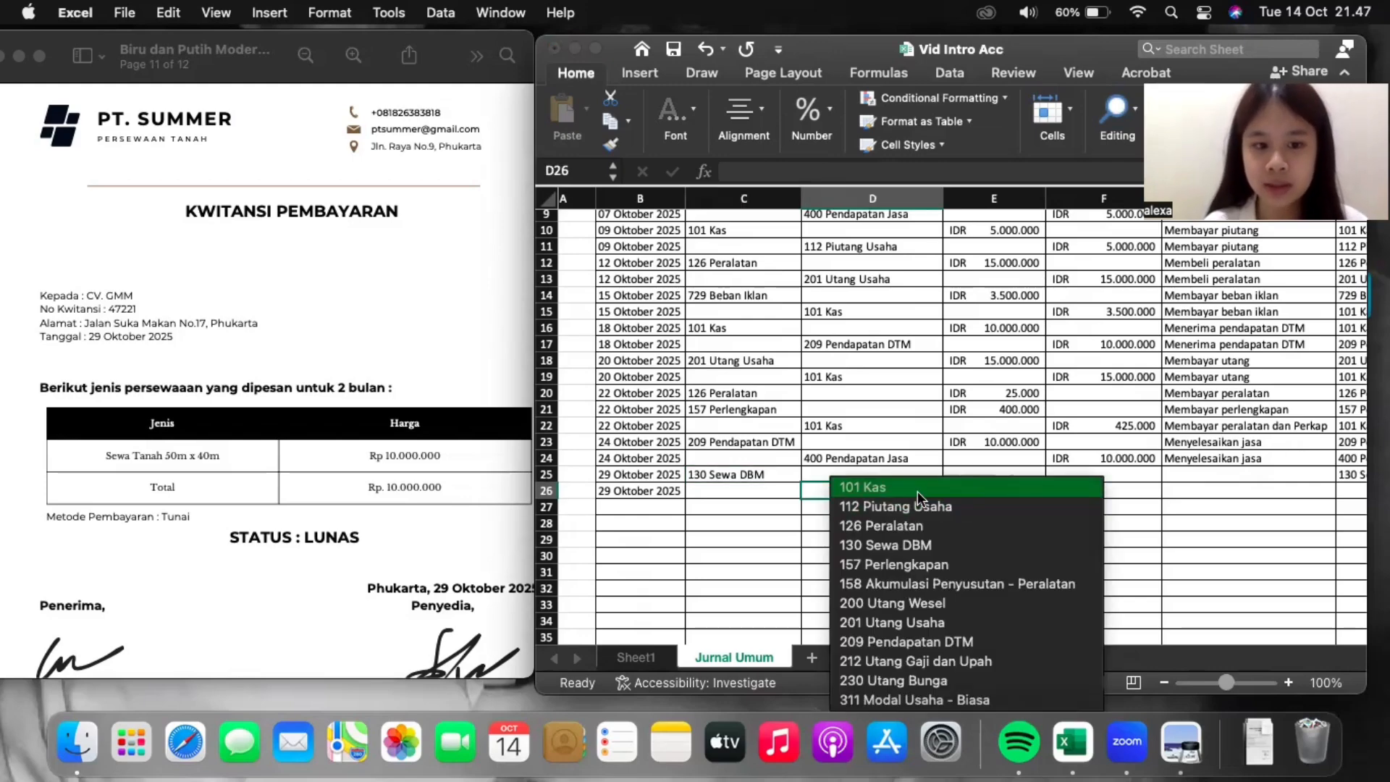
pyautogui.click(918, 489)
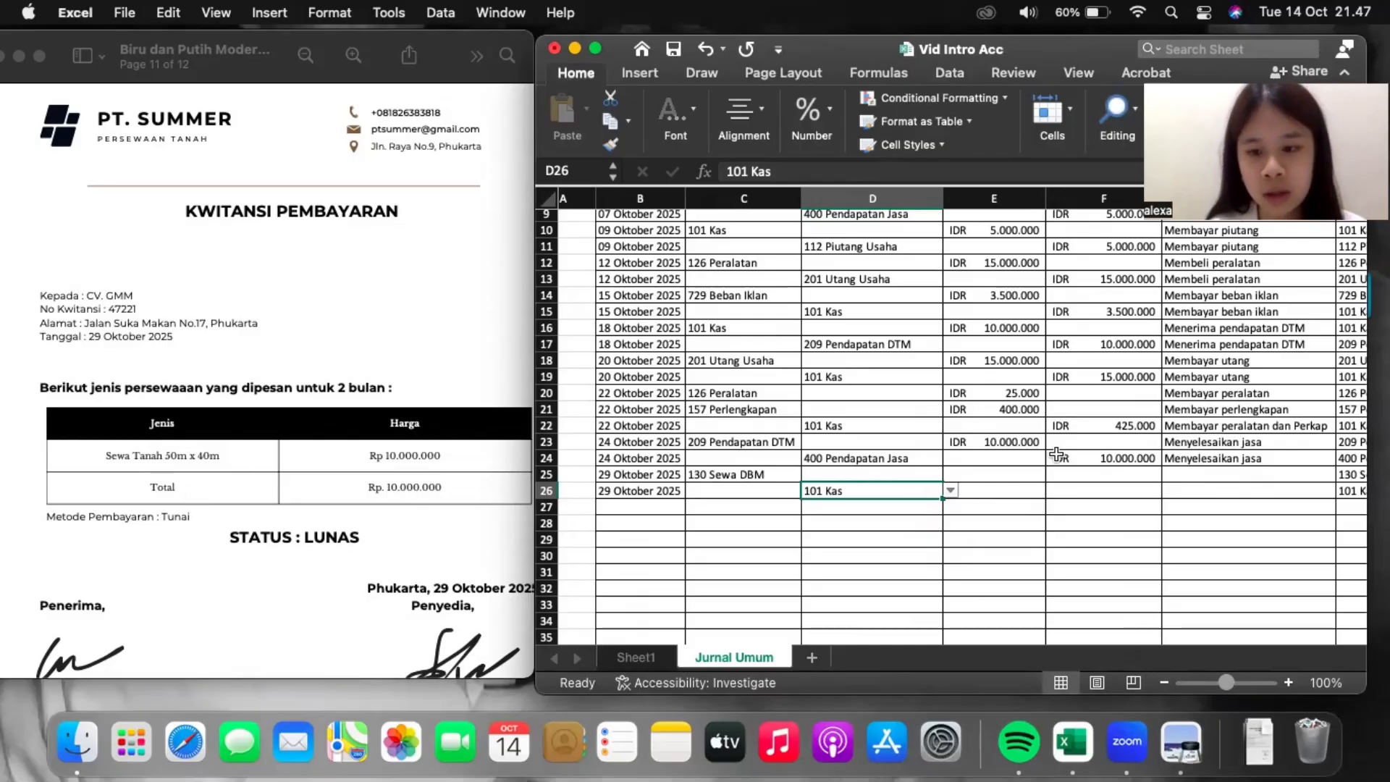
# Enter 10000000 as the debit amount in E25 and as the credit amount in F26.
pyautogui.click(1015, 481)
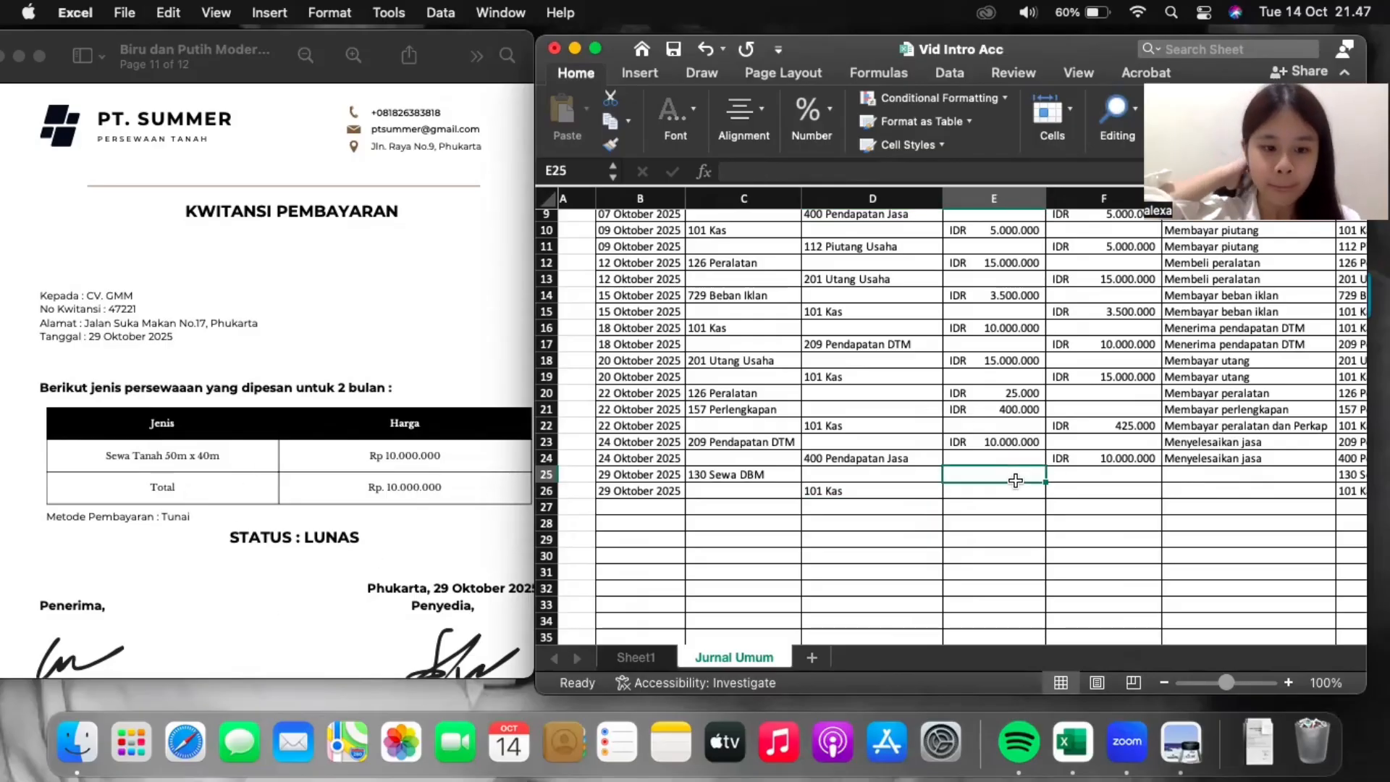
pyautogui.write('10.000.')
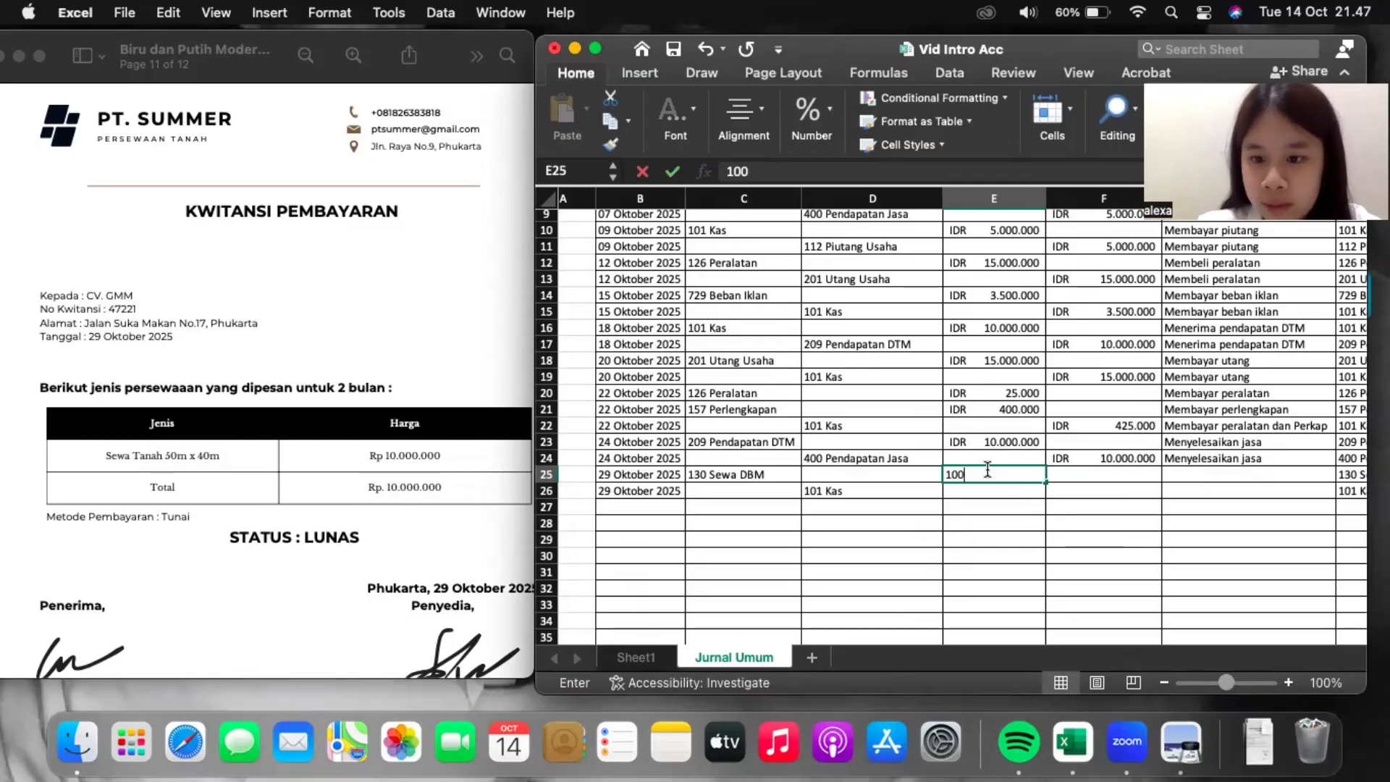
pyautogui.write('00000')
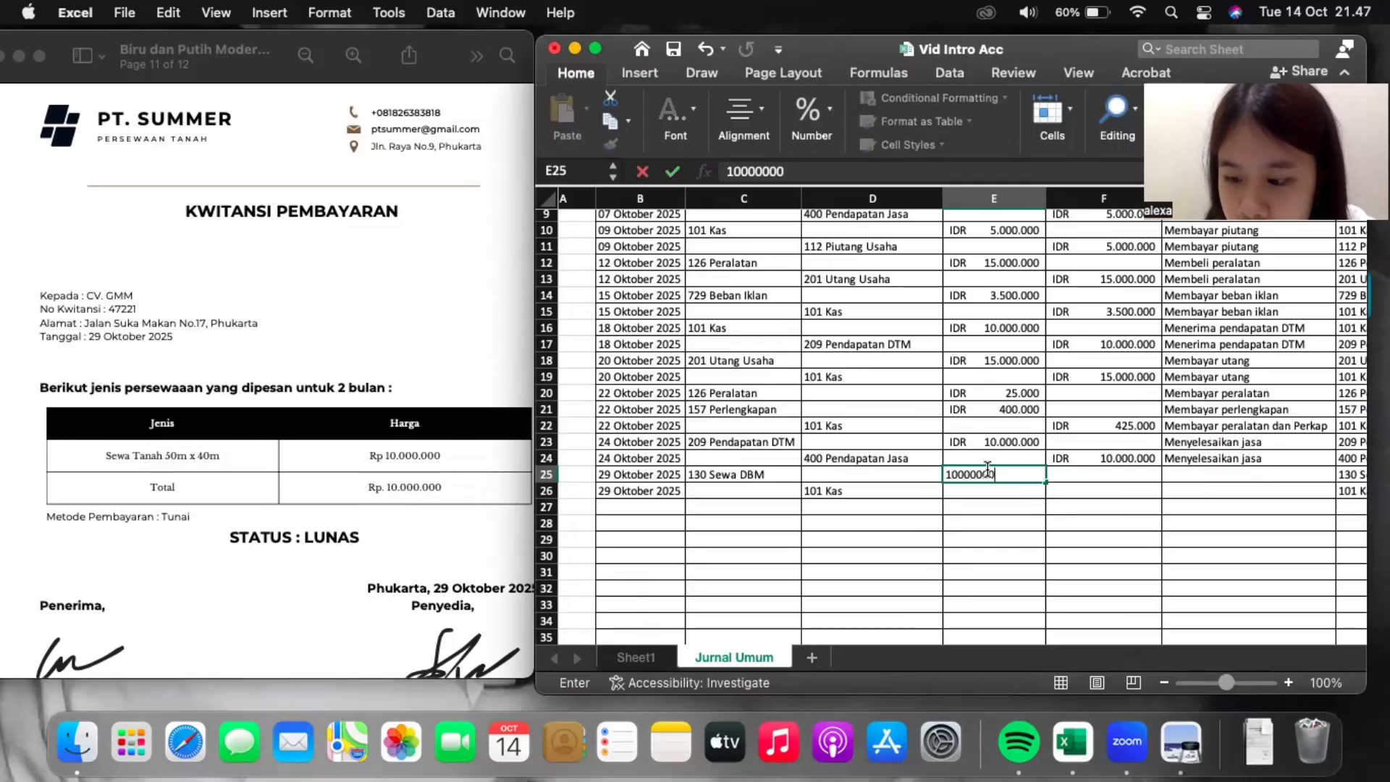
pyautogui.press('Return')
pyautogui.click(1101, 490)
pyautogui.write('10')
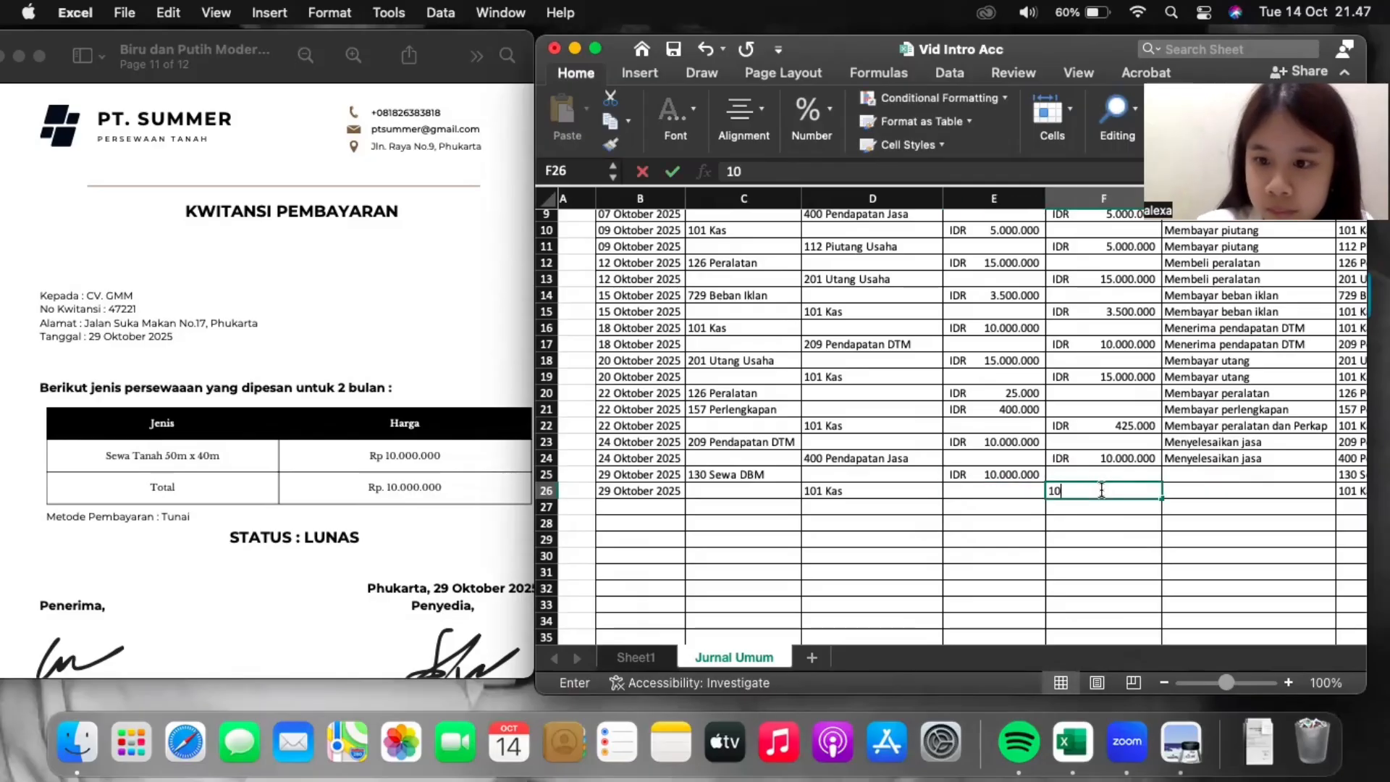
pyautogui.write('.000.000')
pyautogui.press('Return')
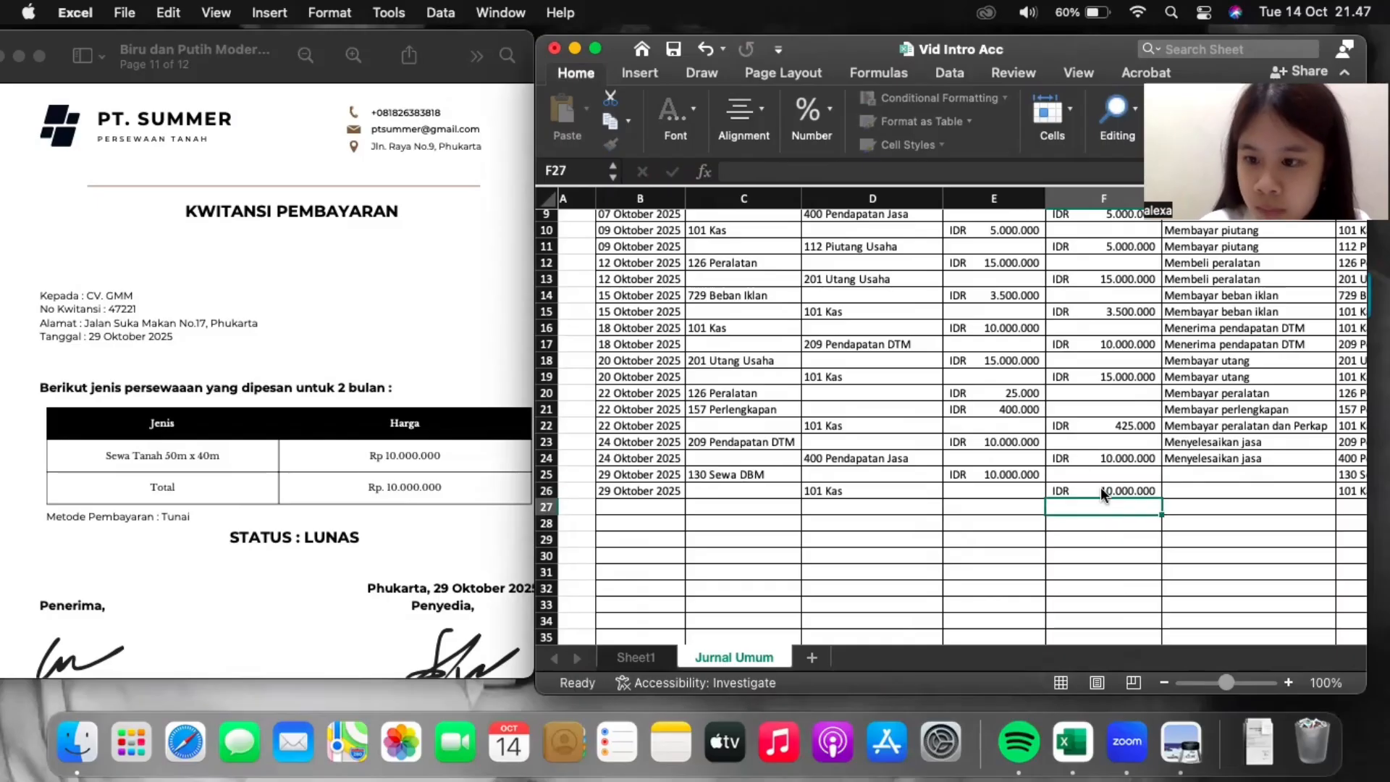
# Enter the description "Membayar sewa dbm" in the Keterangan cell G25 and fill it down to G26.
pyautogui.click(1198, 475)
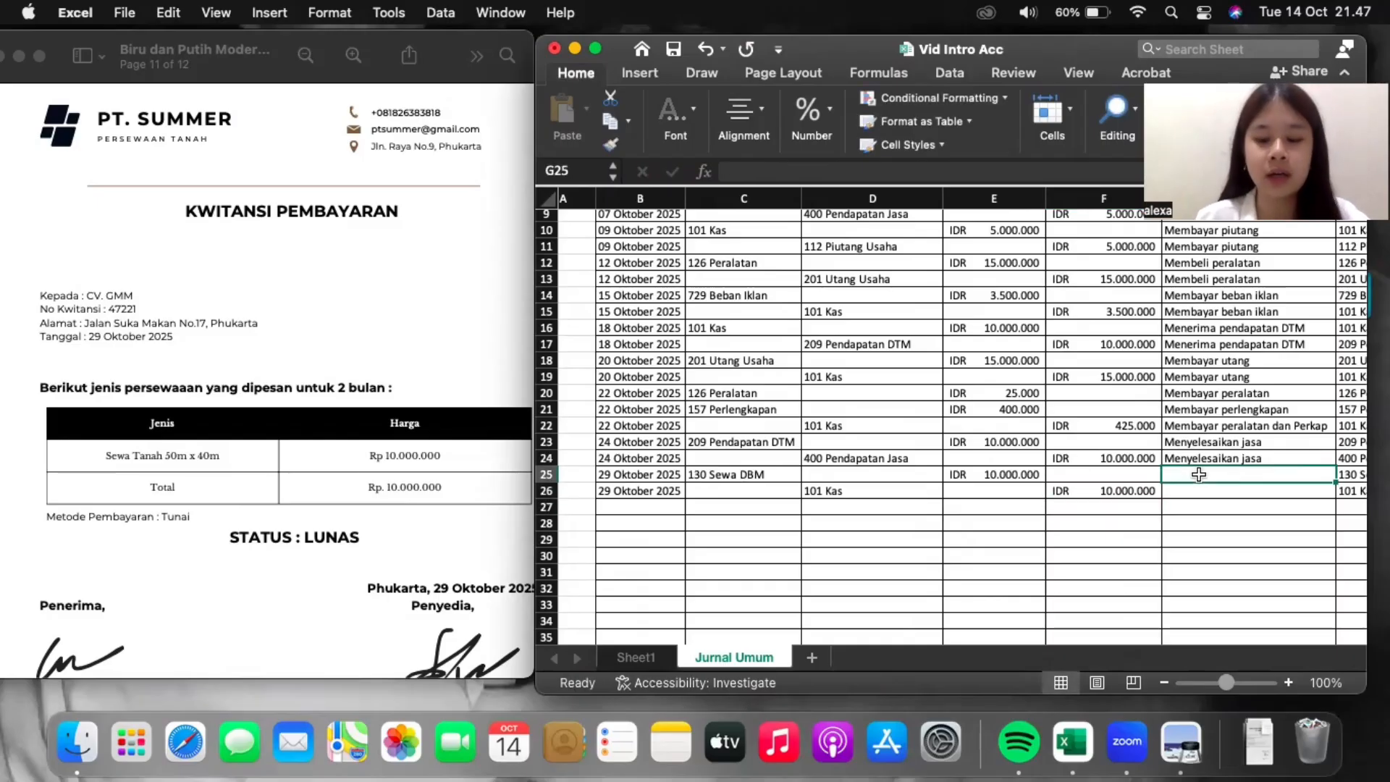
pyautogui.write('Membayar')
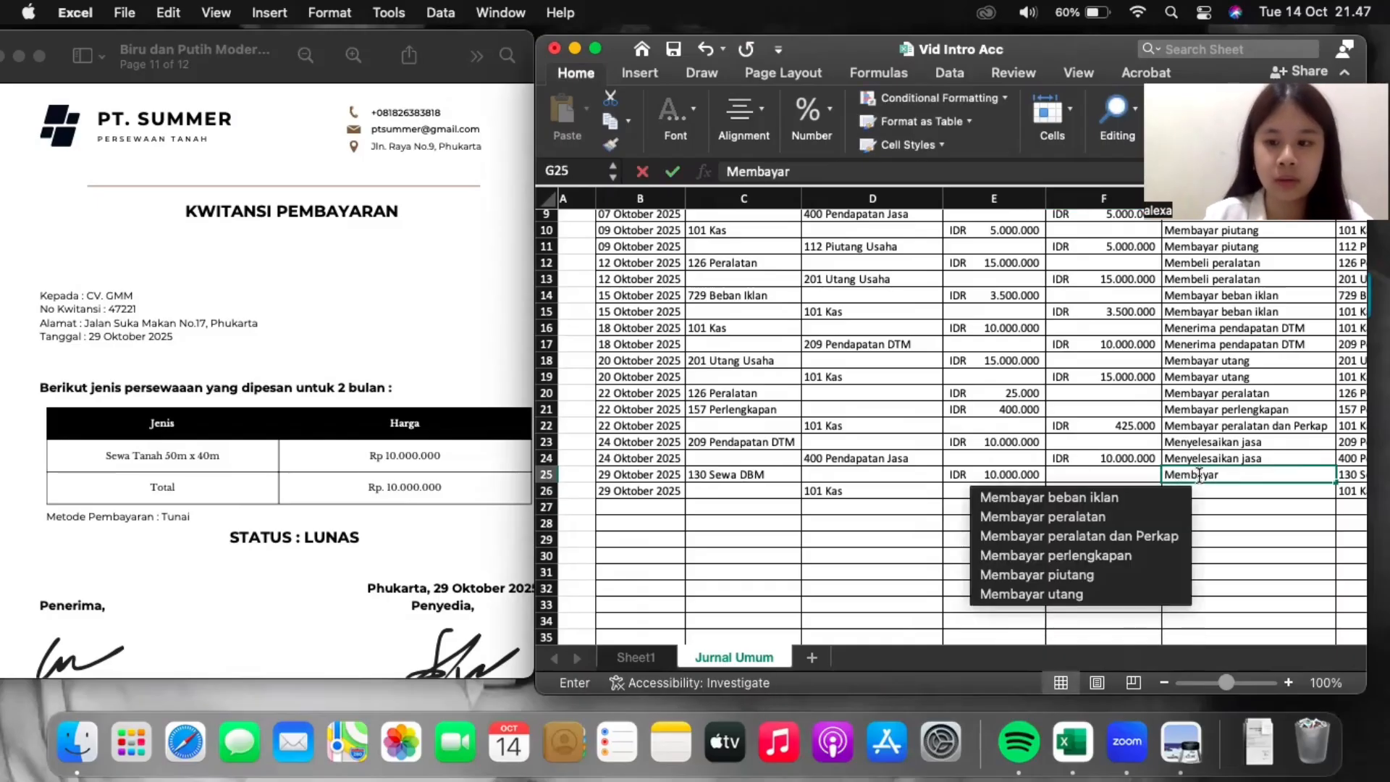
pyautogui.write(' sewa db')
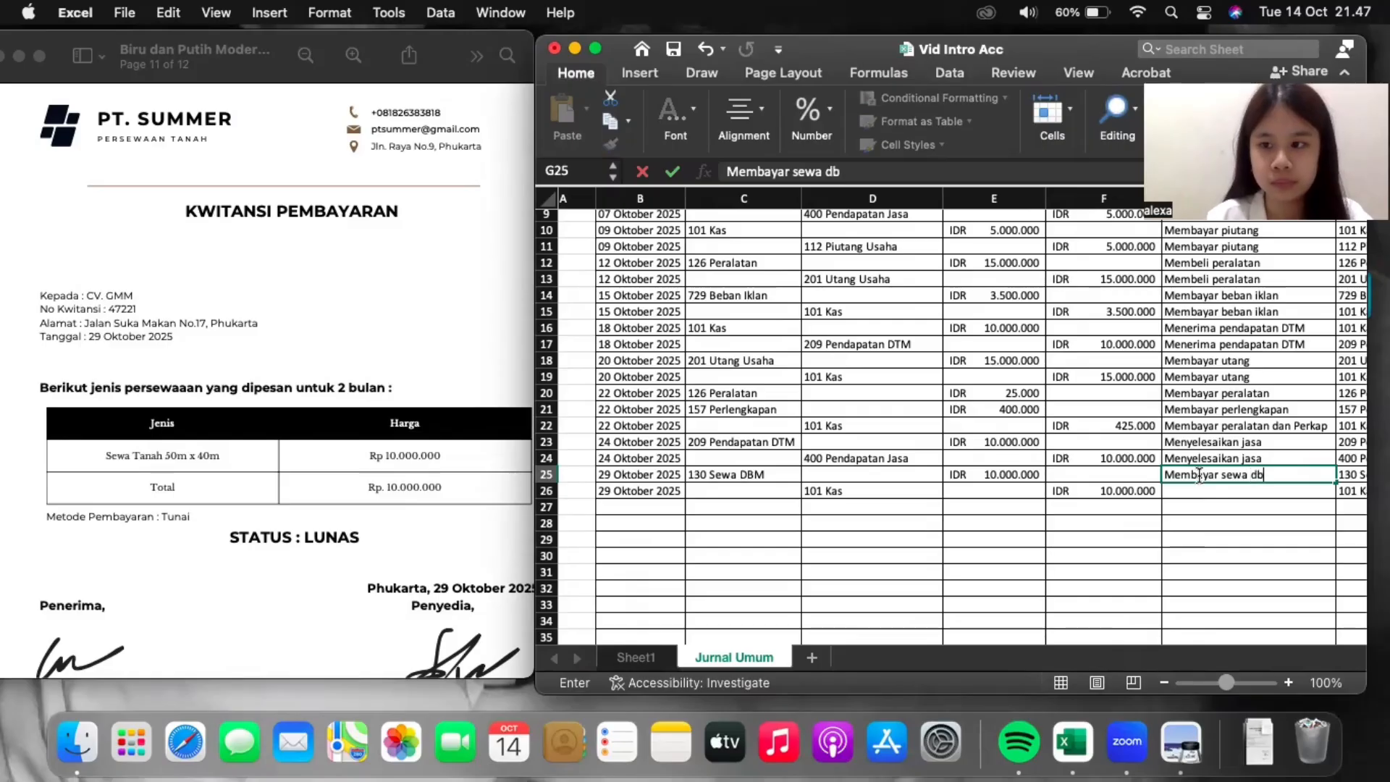
pyautogui.write('m')
pyautogui.click(1213, 502)
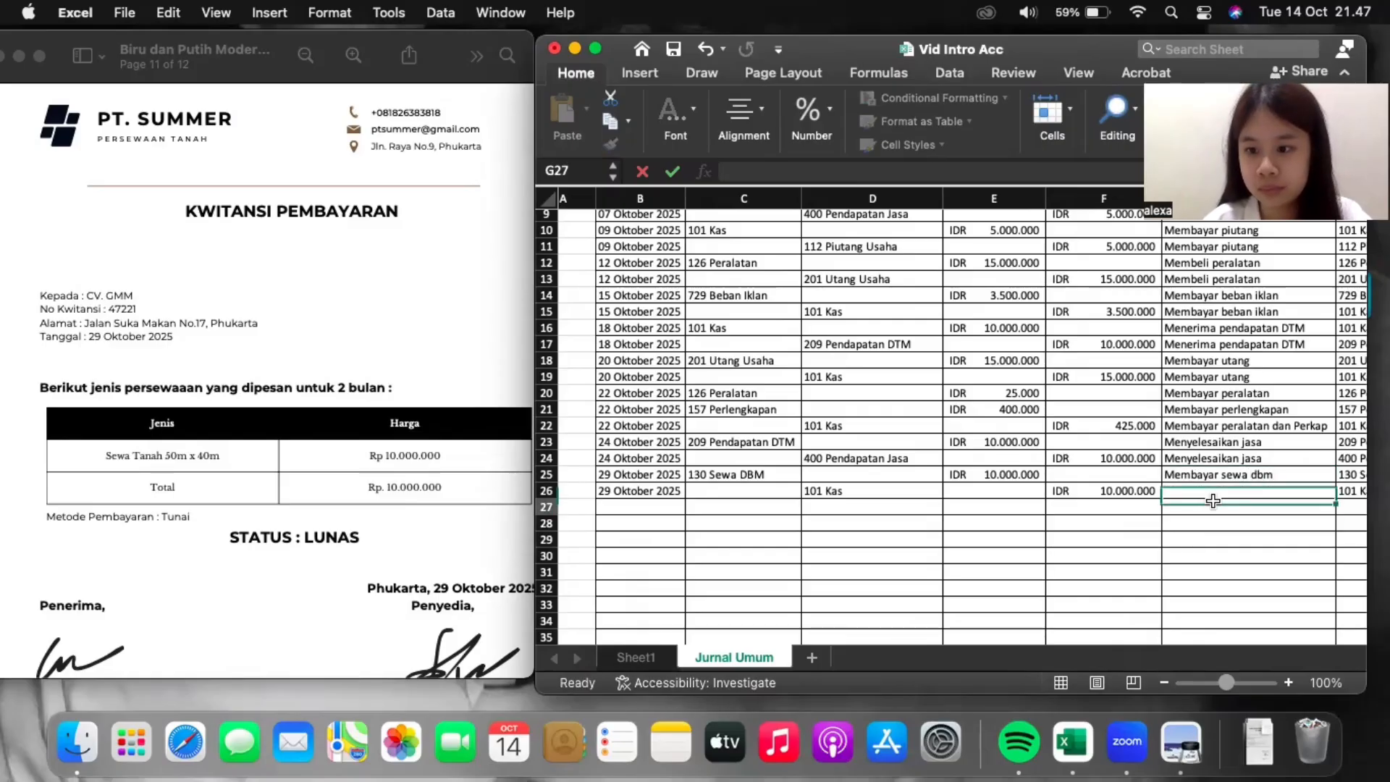
pyautogui.click(1275, 473)
pyautogui.moveTo(1335, 482); pyautogui.dragTo(1336, 498)
pyautogui.click(1005, 574)
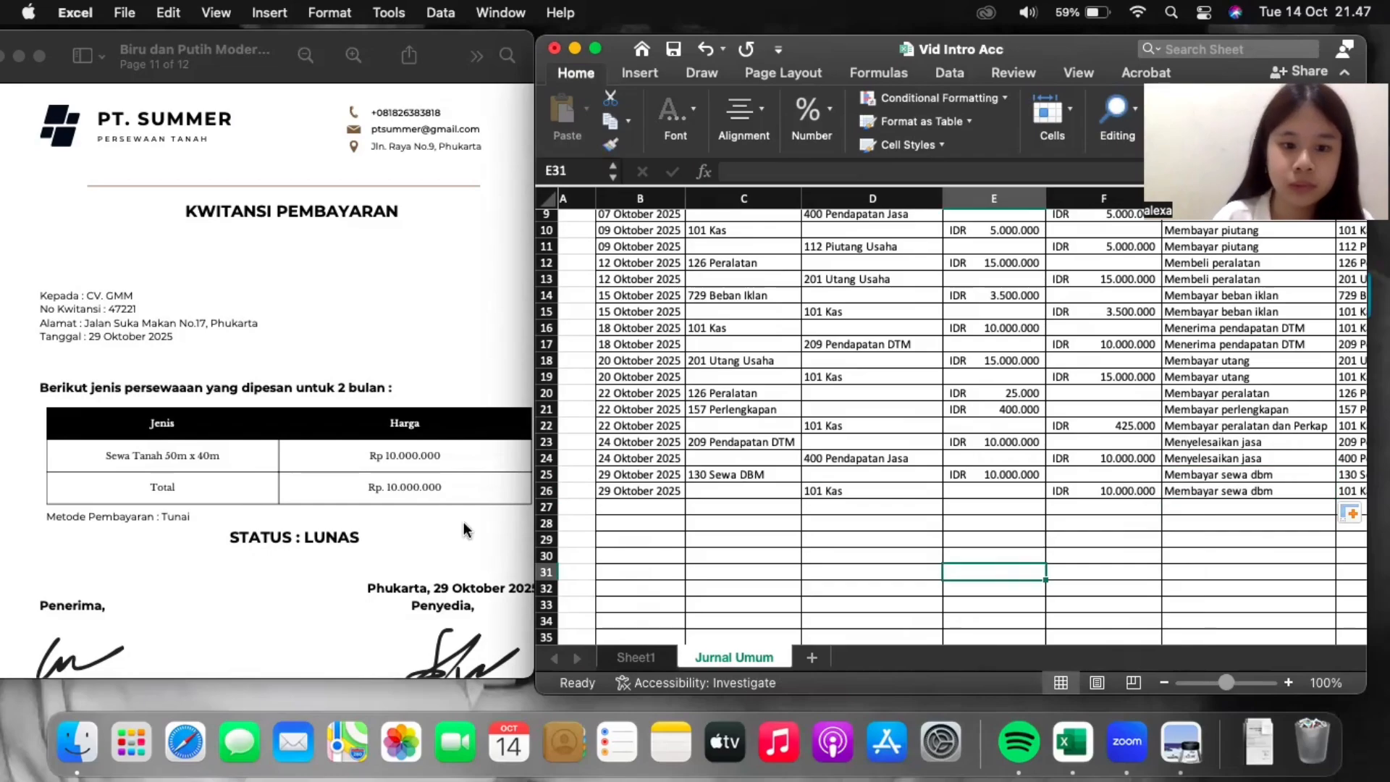
# Enter the date 31 Oktober 2025 from the CV. GMM dividend statement letter in B27 and B28.
pyautogui.scroll(-15, 337, 526)
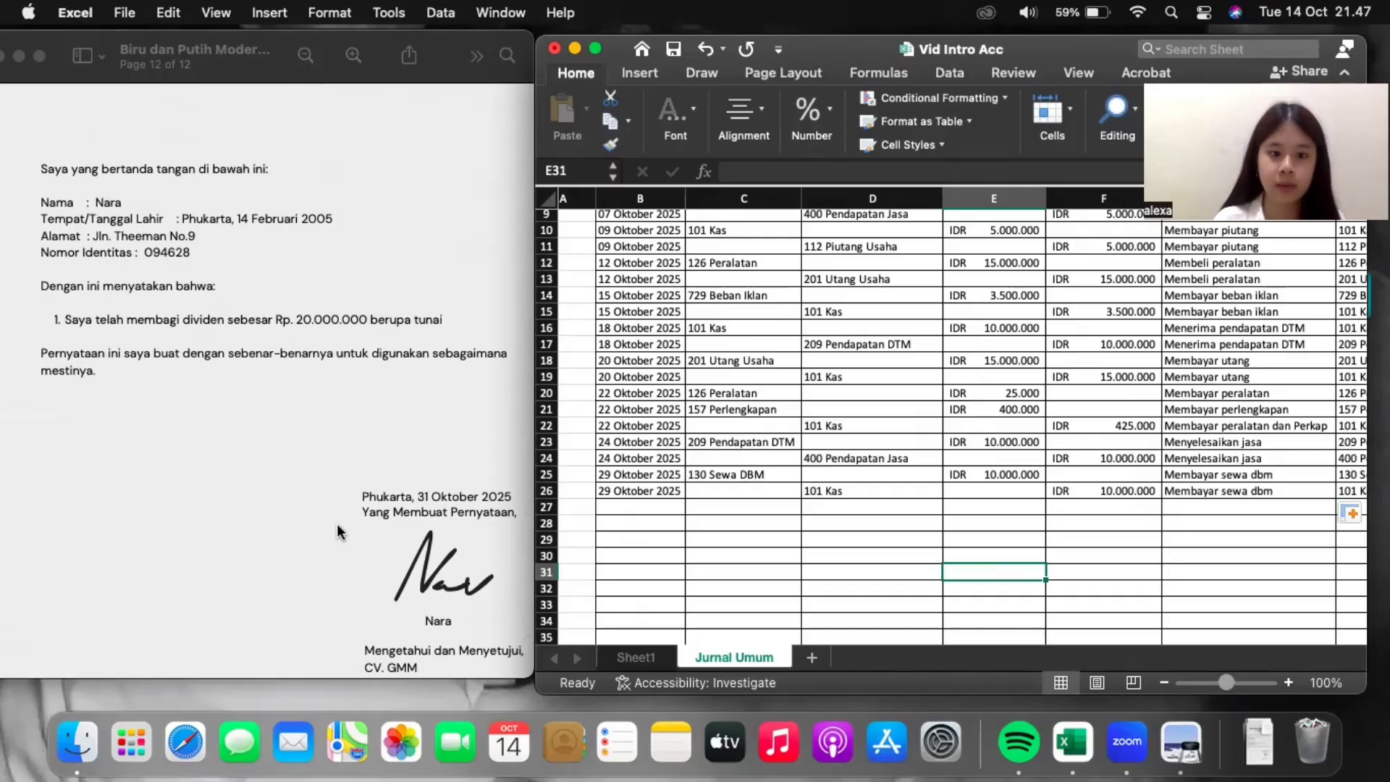
pyautogui.scroll(3, 337, 527)
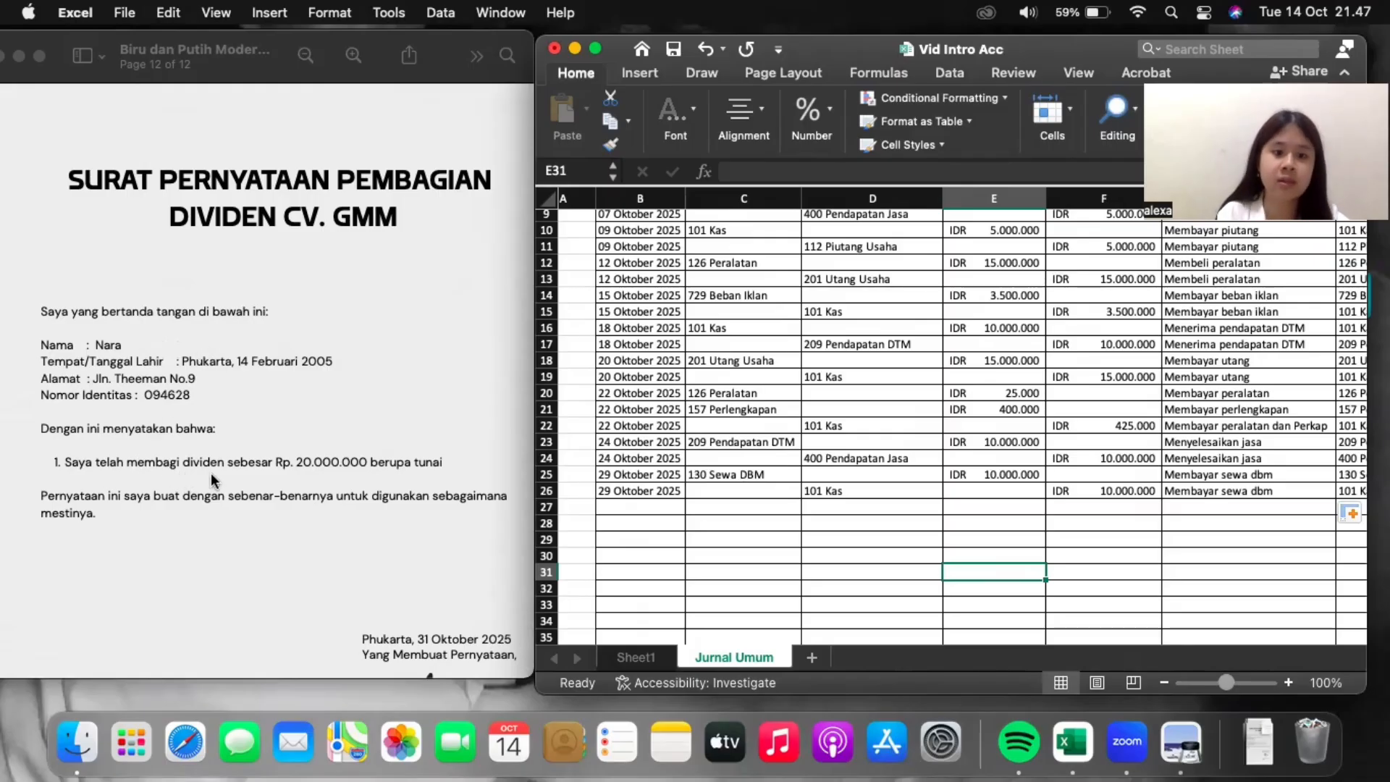
pyautogui.click(637, 505)
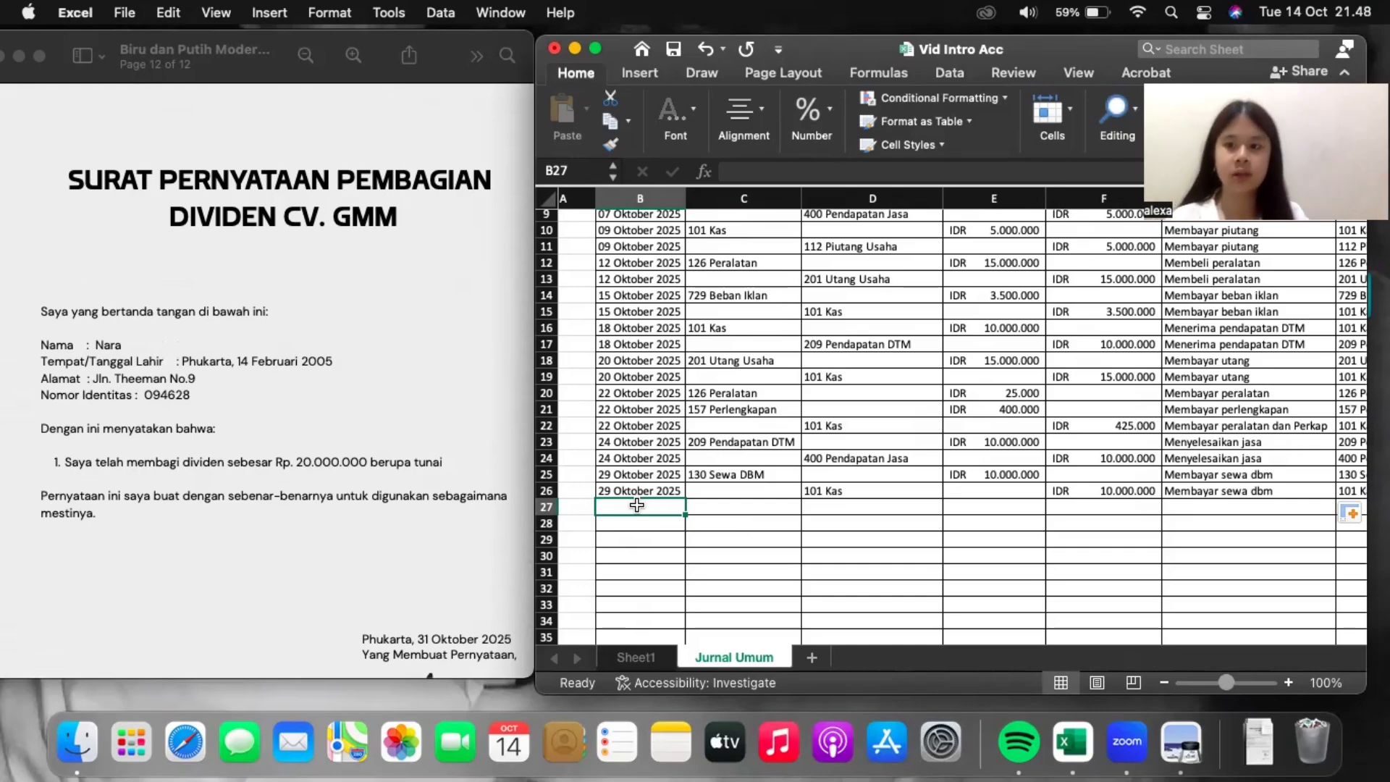
pyautogui.write('31')
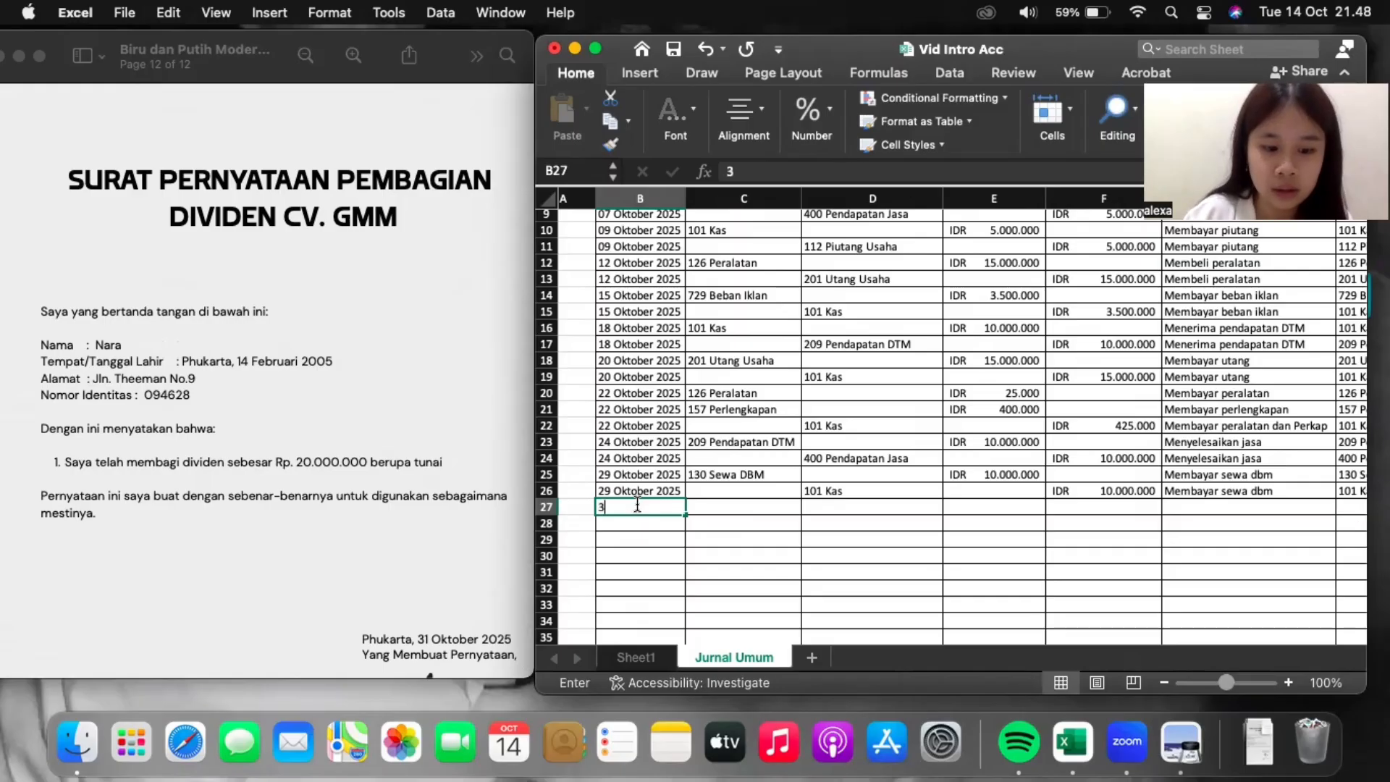
pyautogui.press('BackSpace')
pyautogui.press('BackSpace')
pyautogui.press('BackSpace')
pyautogui.press('BackSpace')
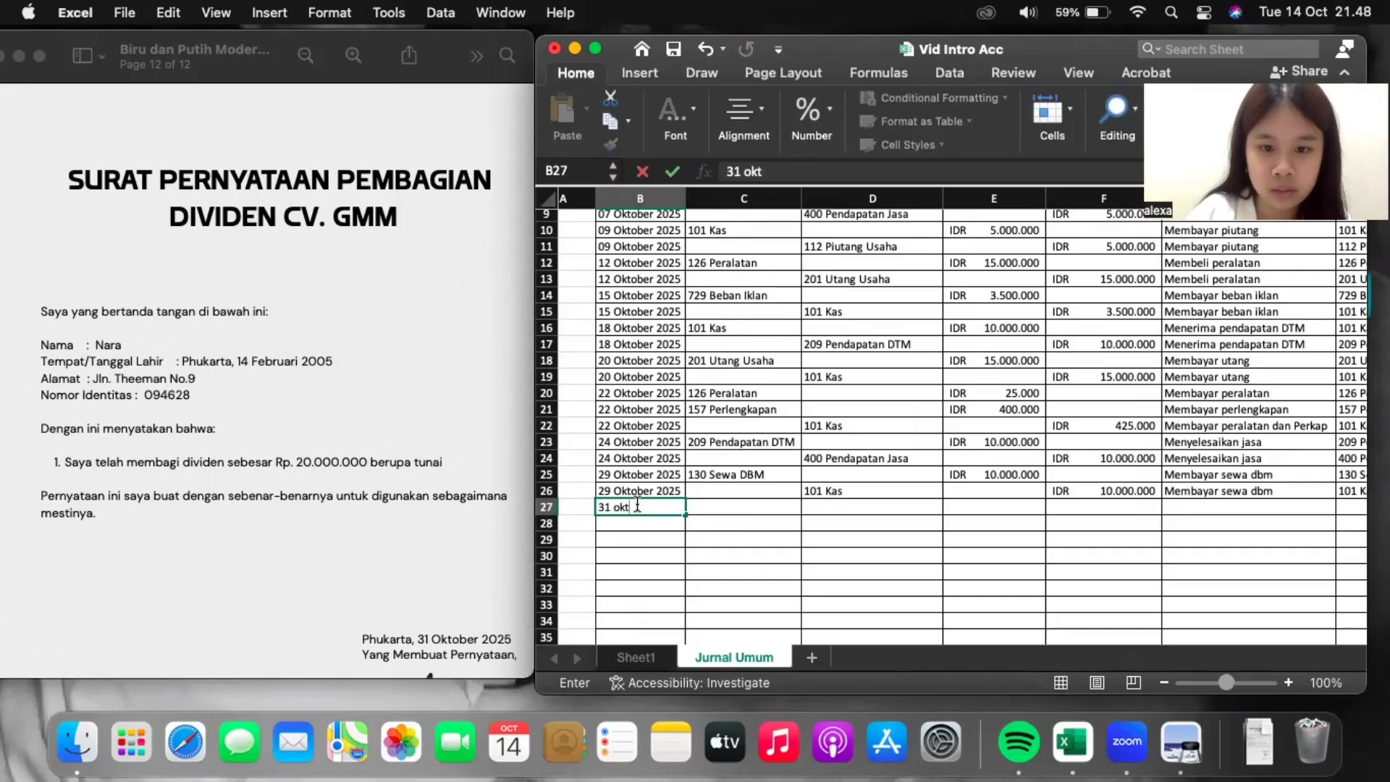
pyautogui.write('Oktober ')
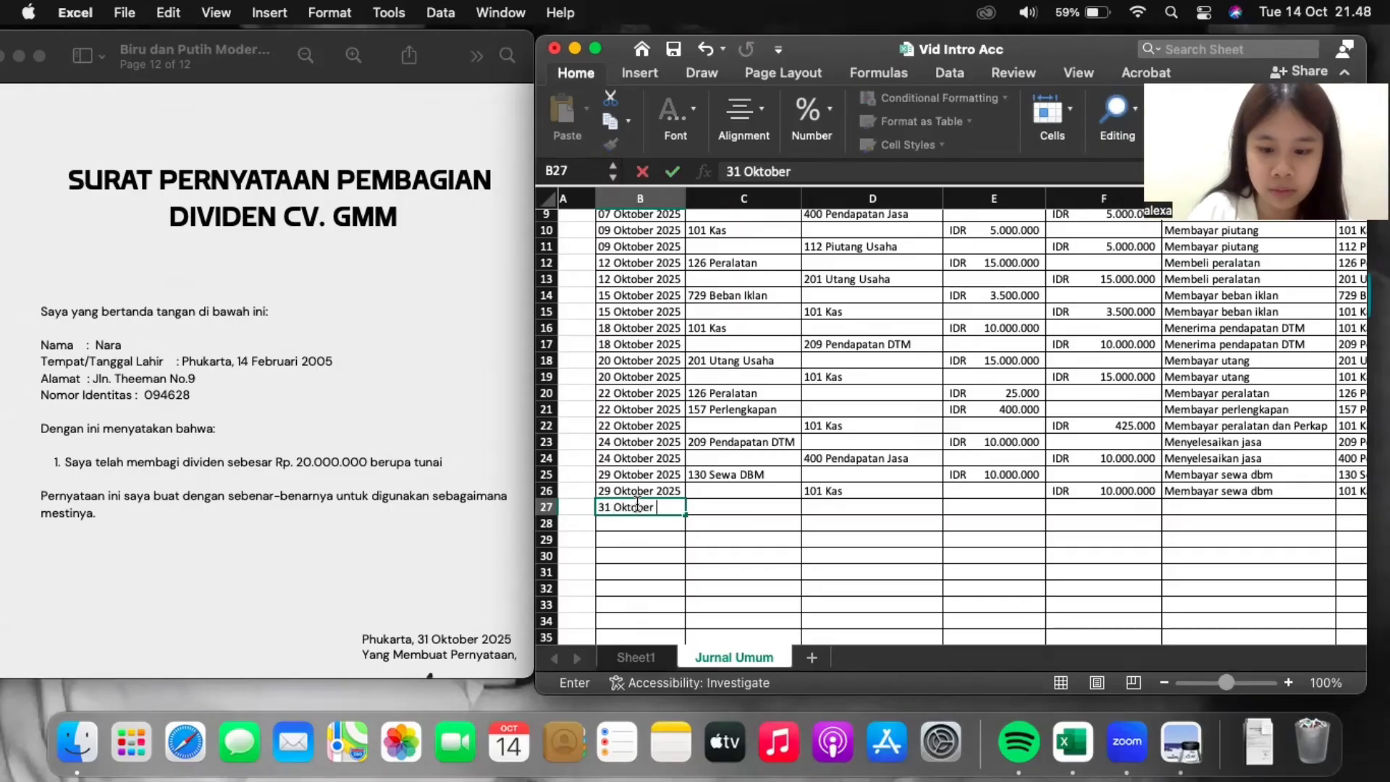
pyautogui.write('2025')
pyautogui.press('Return')
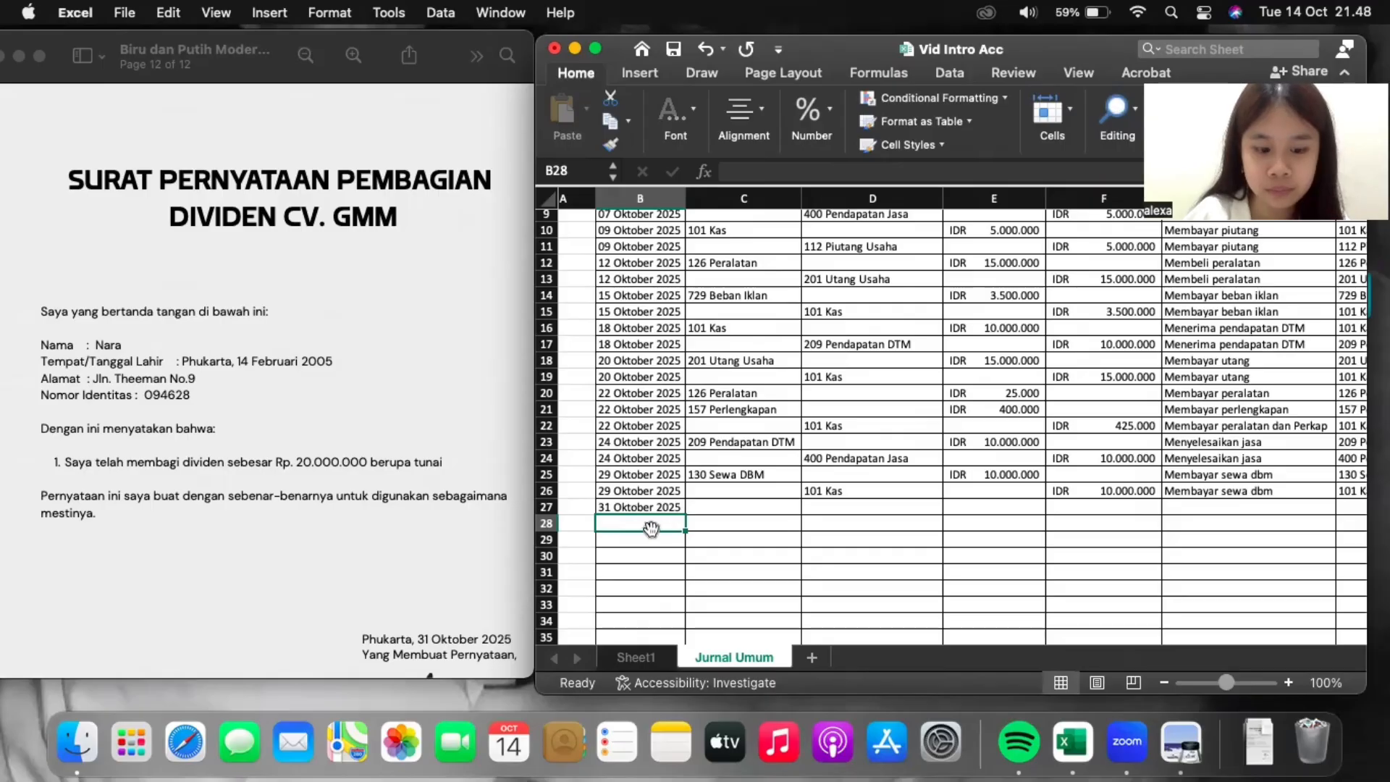
pyautogui.write('3')
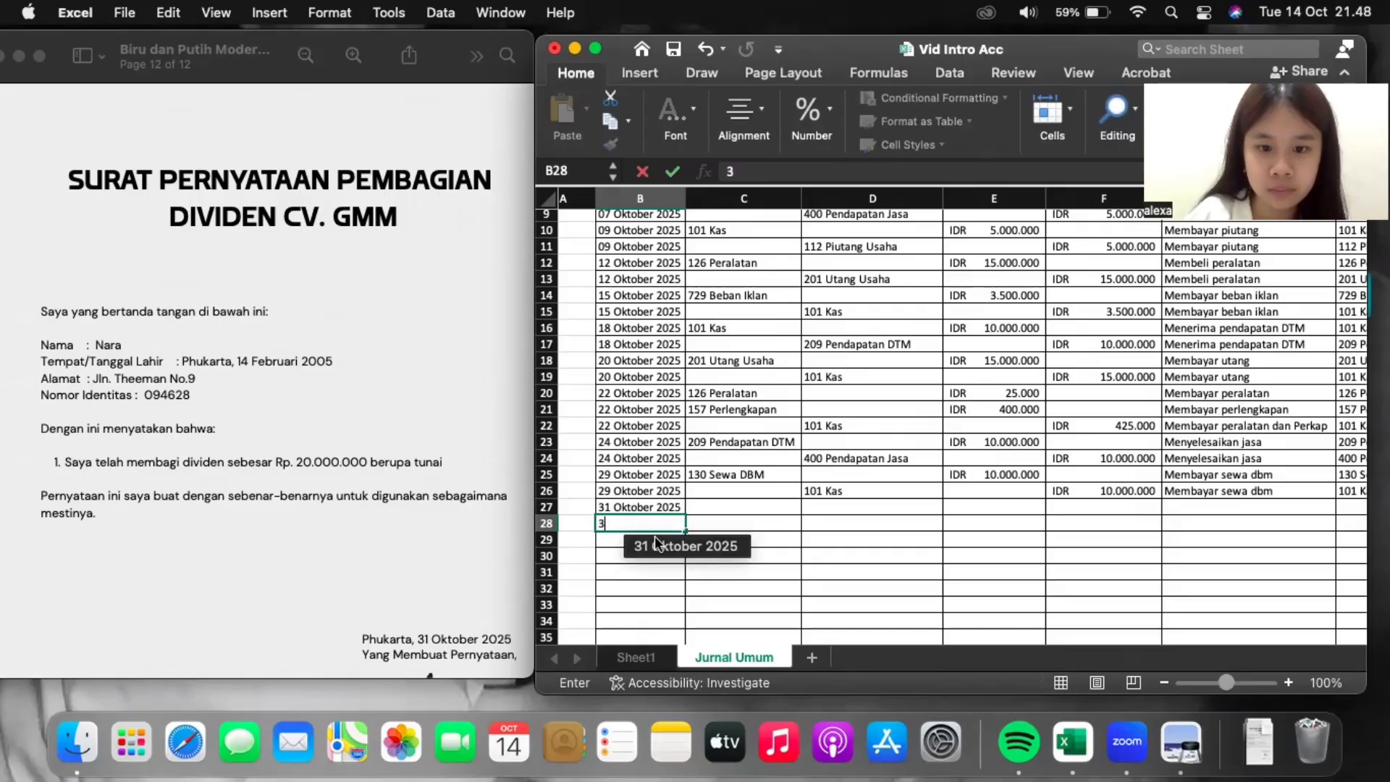
pyautogui.click(655, 544)
# Choose 332 Dividen as the debit account in C27 and 101 Kas as the credit account in D28.
pyautogui.click(715, 507)
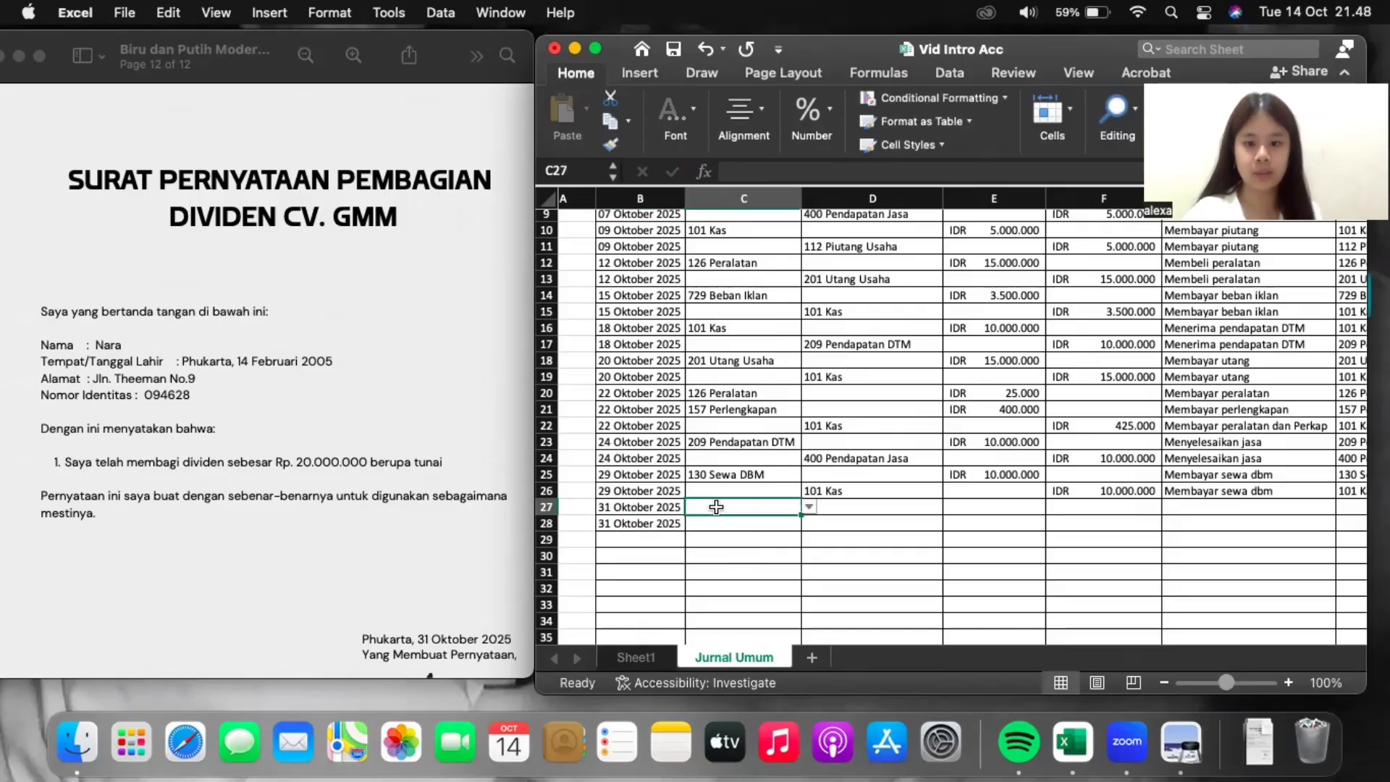
pyautogui.click(809, 508)
pyautogui.scroll(-3, 802, 584)
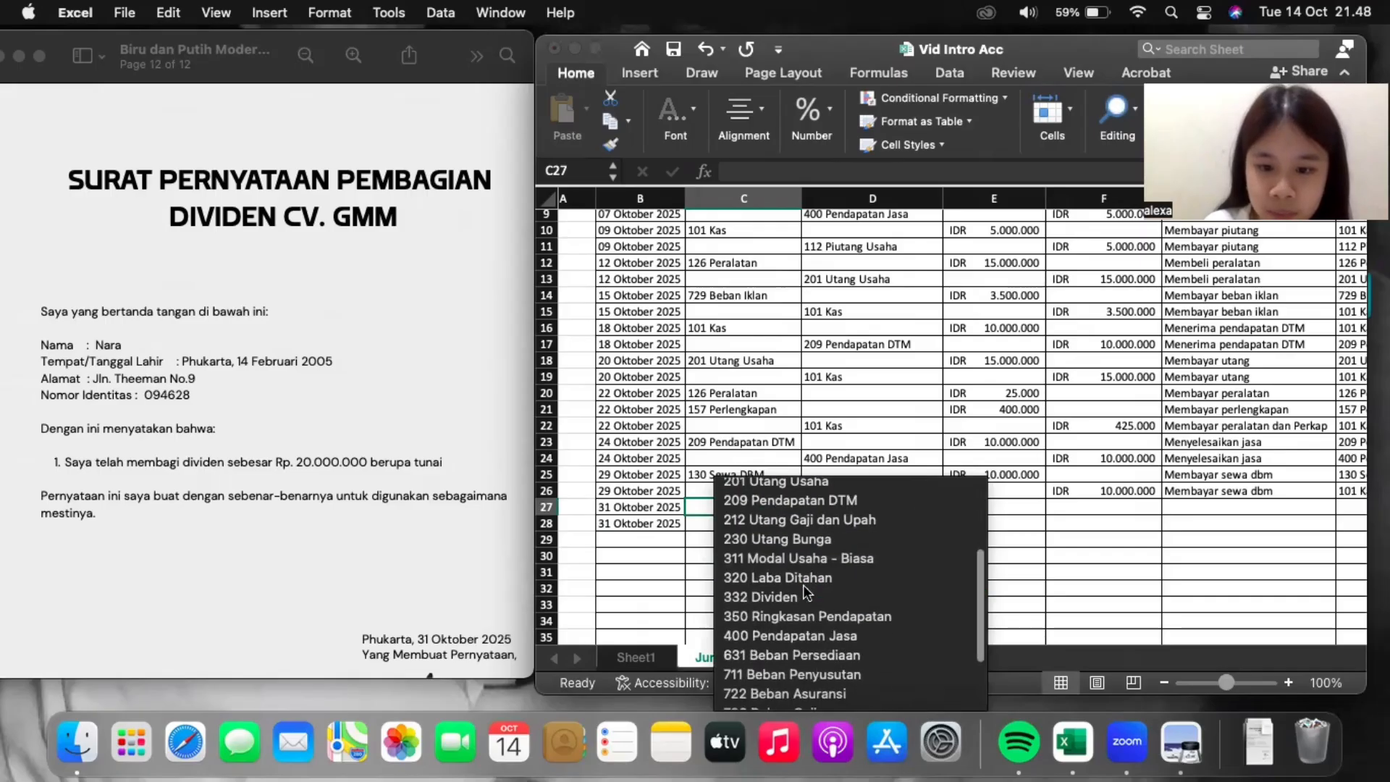
pyautogui.click(804, 576)
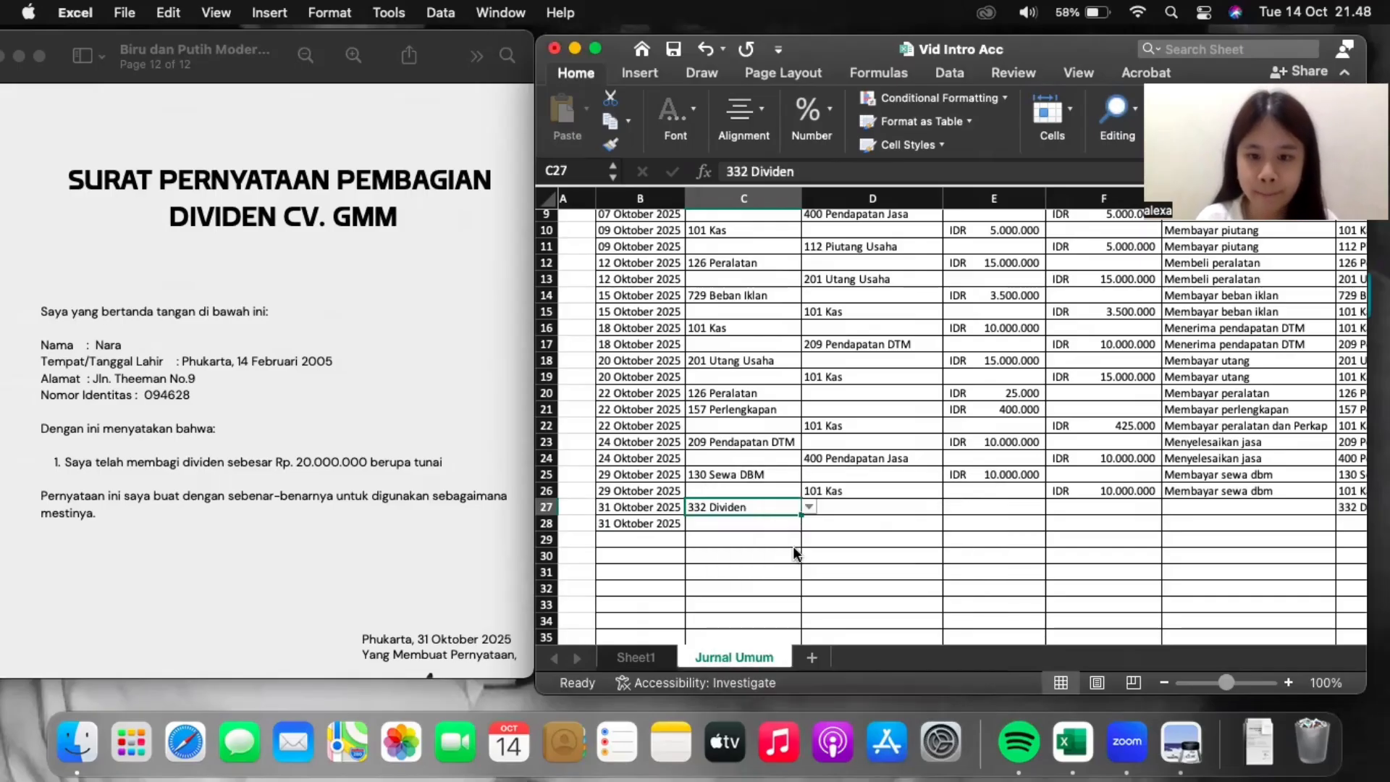
pyautogui.click(866, 521)
pyautogui.click(950, 523)
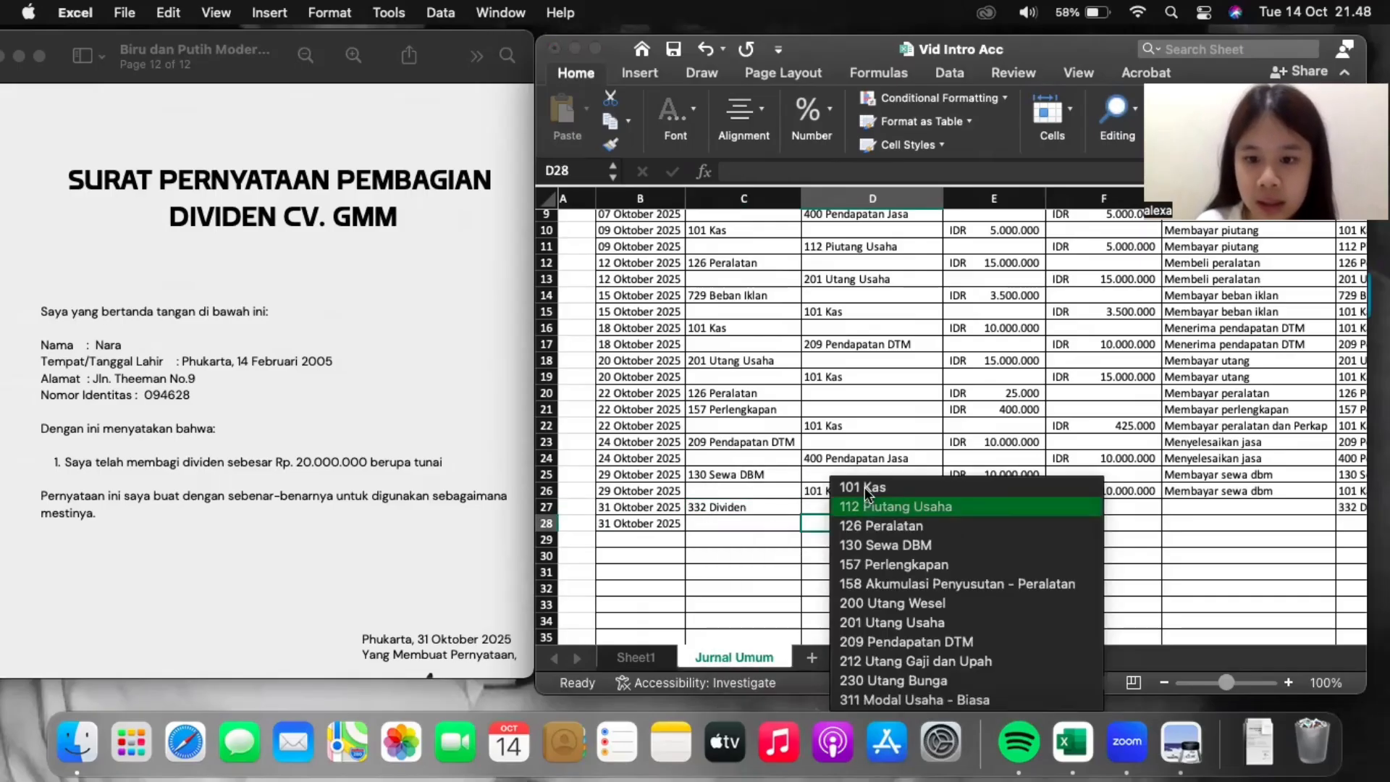
pyautogui.click(865, 492)
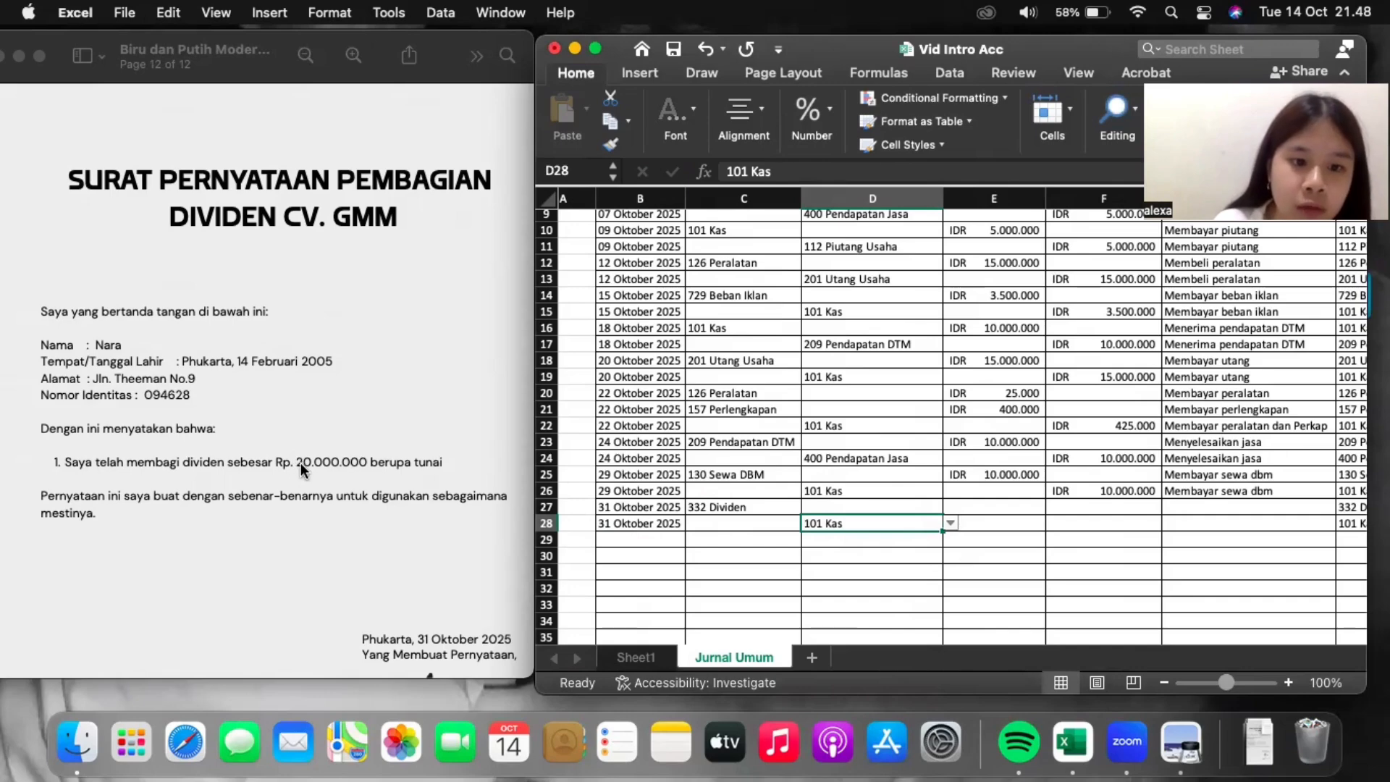
# Enter 20000000 as the debit amount in E27 and as the credit amount in F28.
pyautogui.click(975, 504)
pyautogui.write('2000')
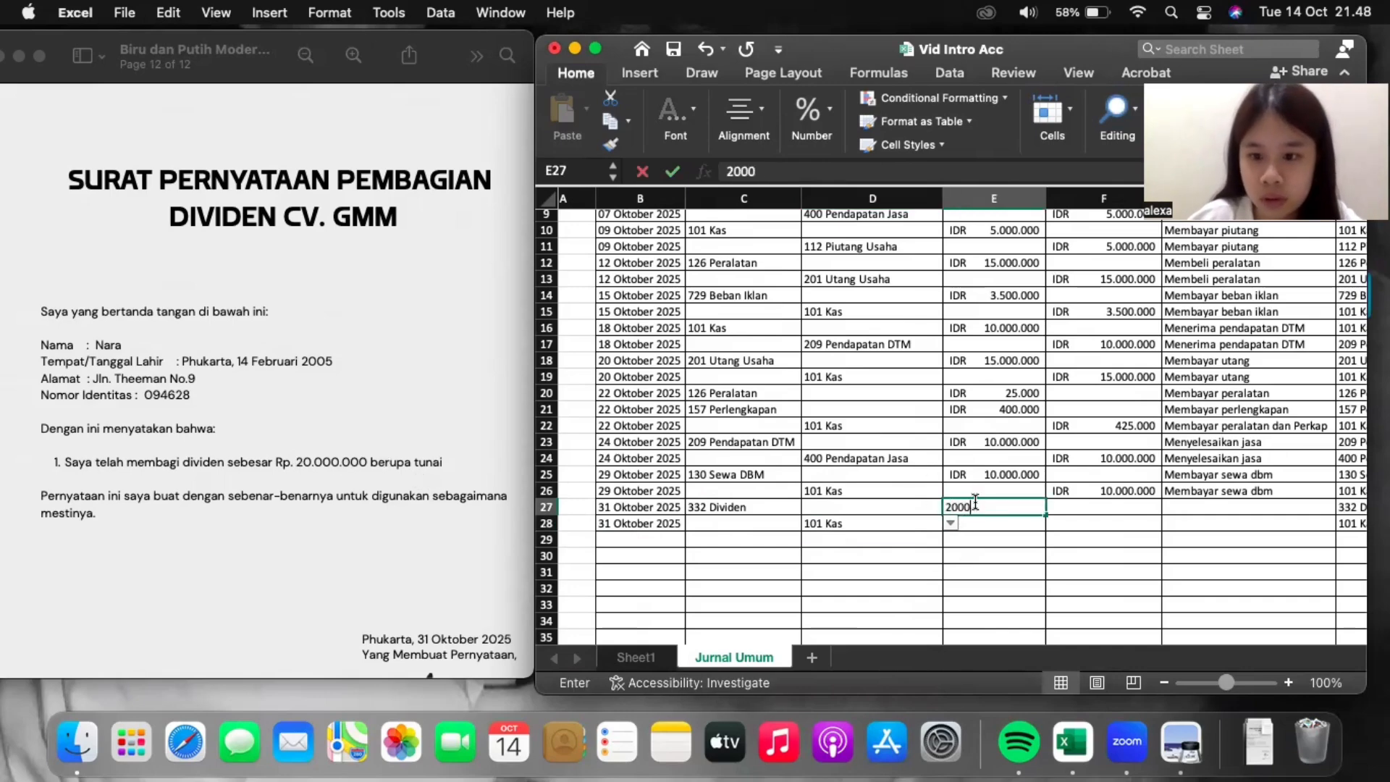
pyautogui.write('0000')
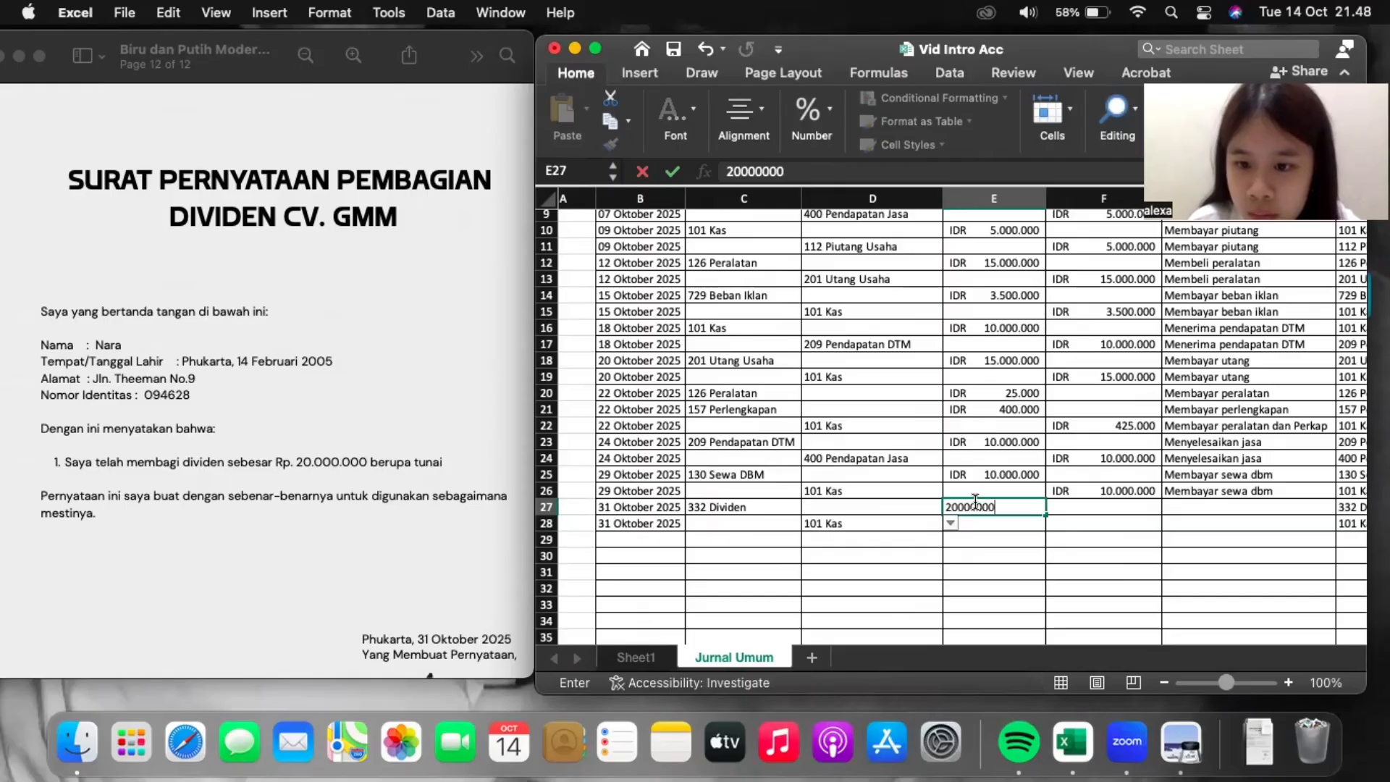
pyautogui.press('Return')
pyautogui.click(1079, 523)
pyautogui.write('20')
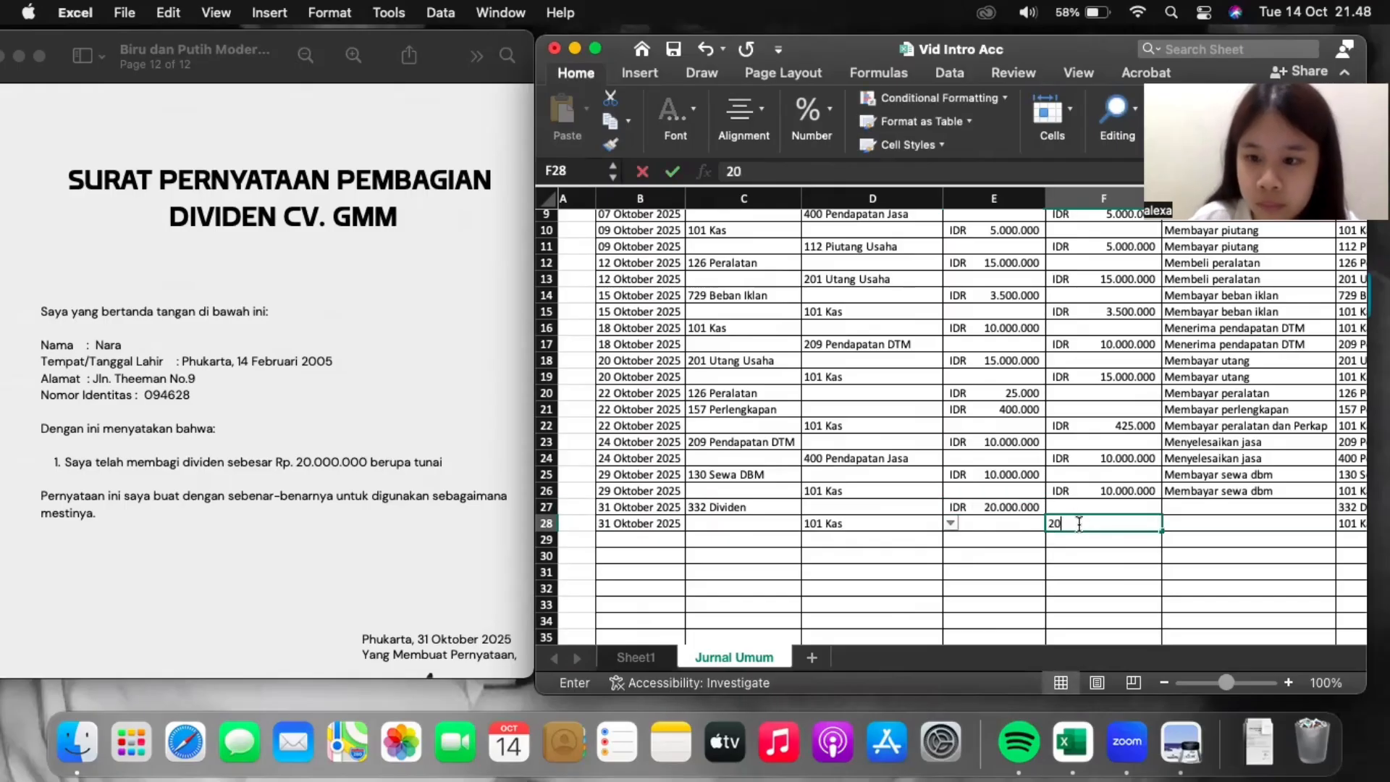
pyautogui.write('000.000')
pyautogui.press('Return')
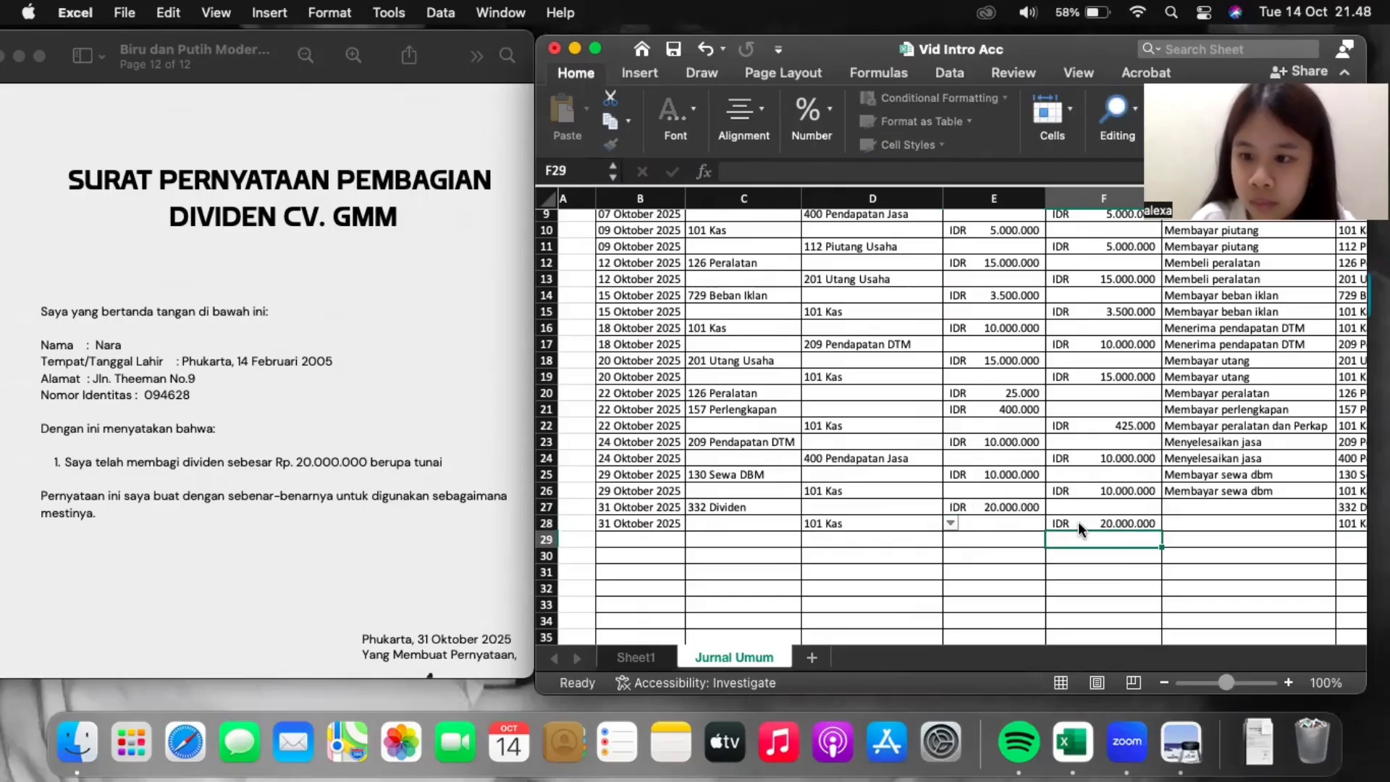
# Enter the description "Membagi dividen" in the Keterangan cell G27 and fill it down to G28.
pyautogui.click(1192, 507)
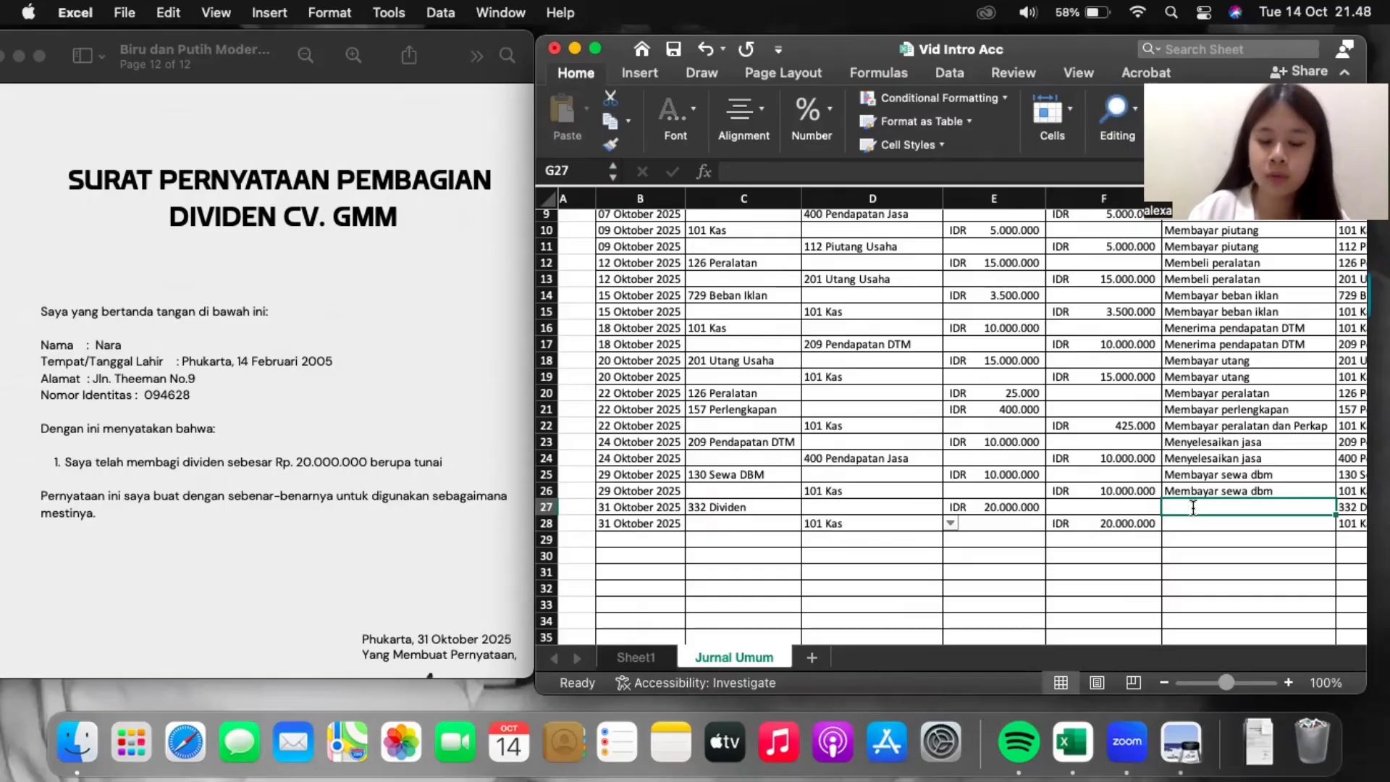
pyautogui.write('Membagi dividen')
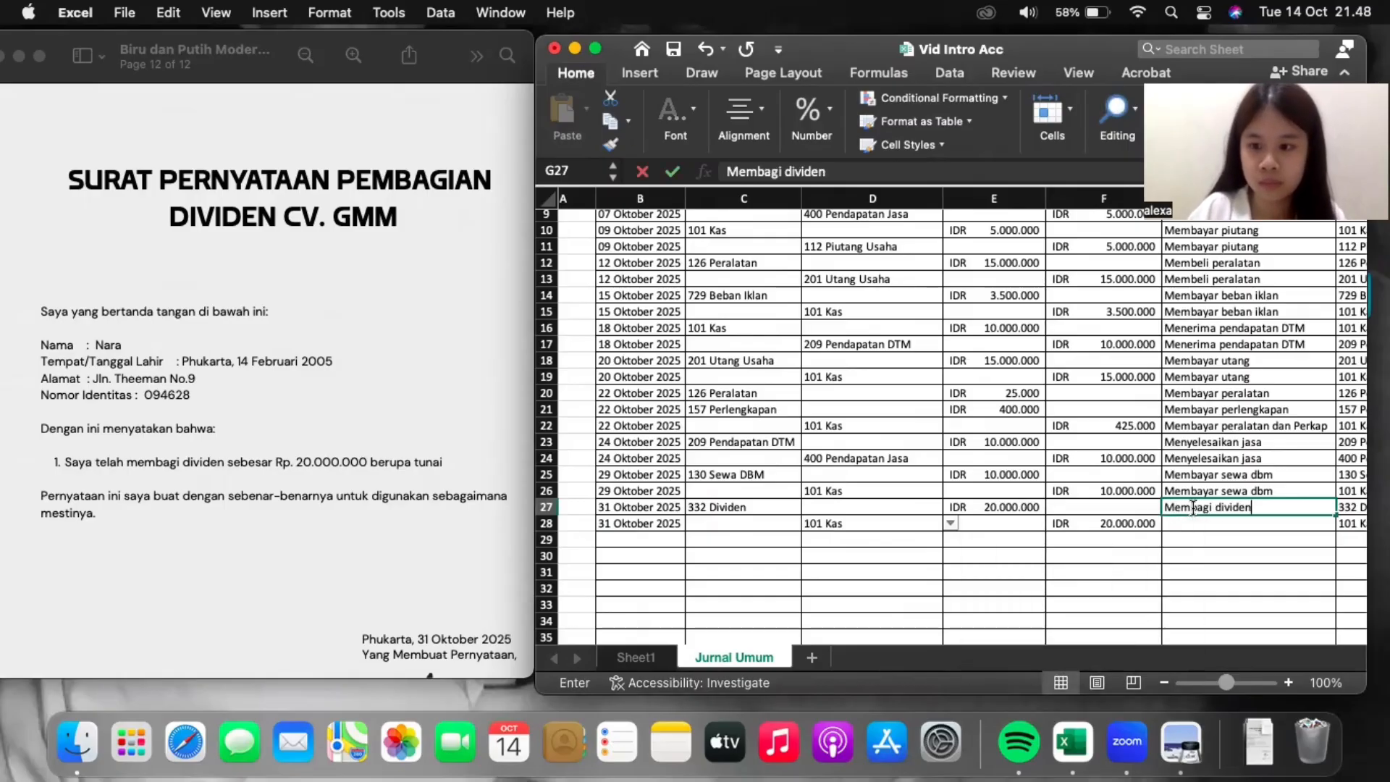
pyautogui.press('Return')
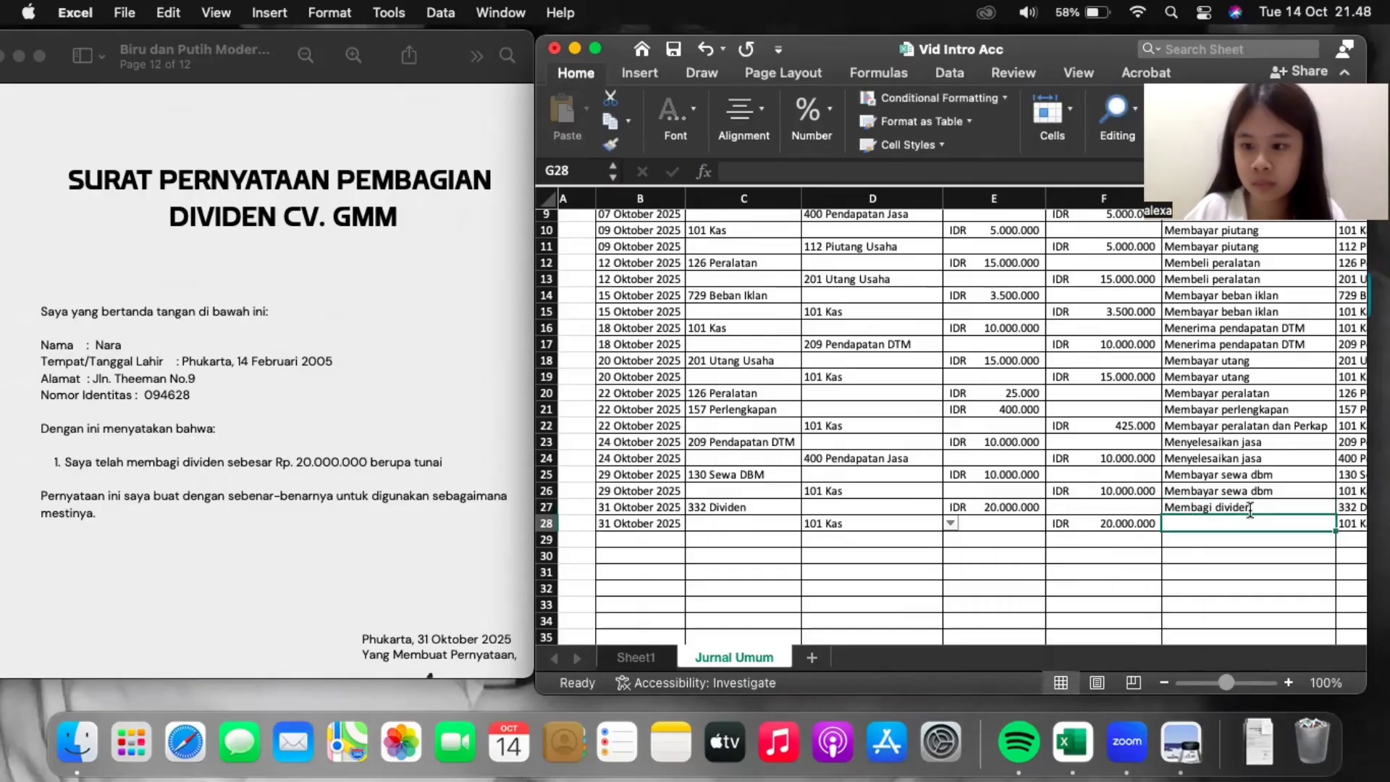
pyautogui.click(1251, 507)
pyautogui.moveTo(1335, 515); pyautogui.dragTo(1334, 524)
# Remove all borders from the unused journal rows B29:H45 by applying No Border.
pyautogui.scroll(-5, 1018, 562)
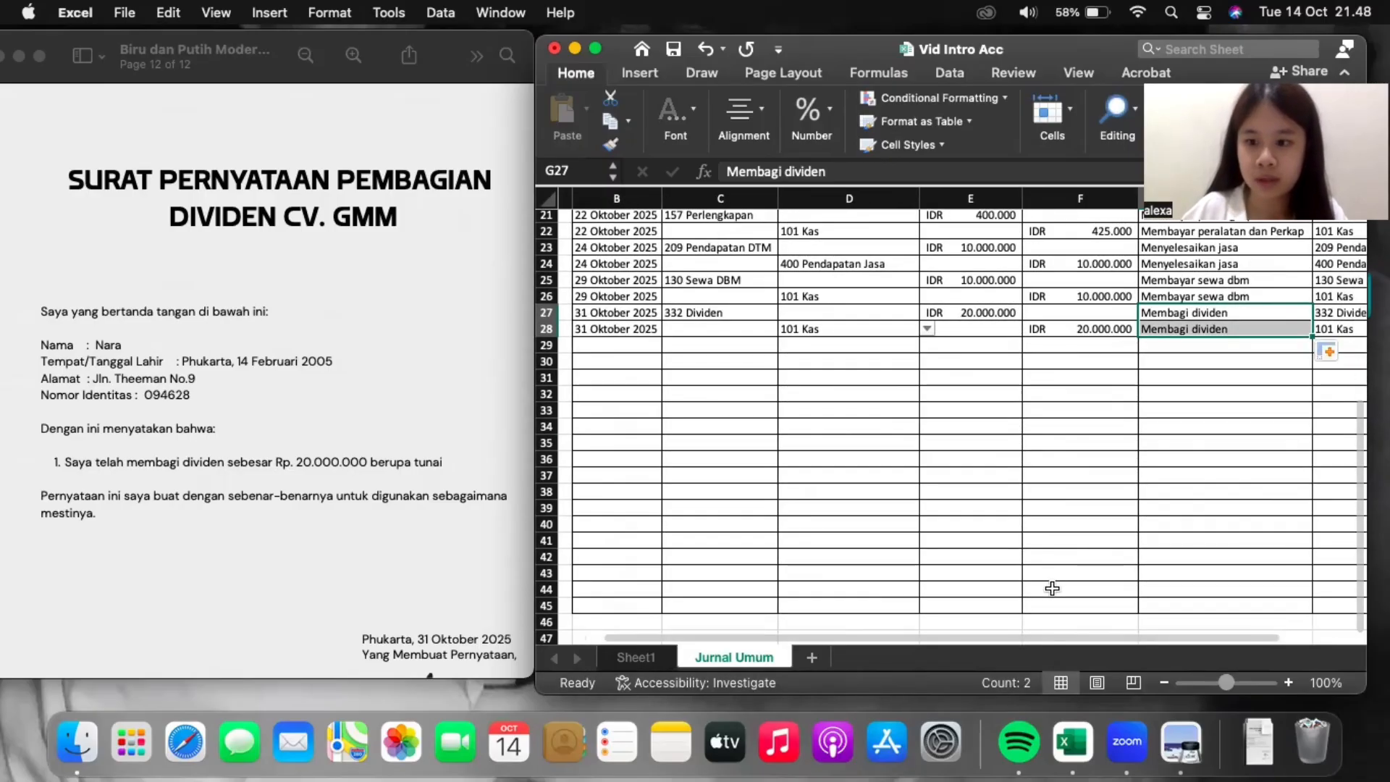
pyautogui.scroll(-2, 1050, 588)
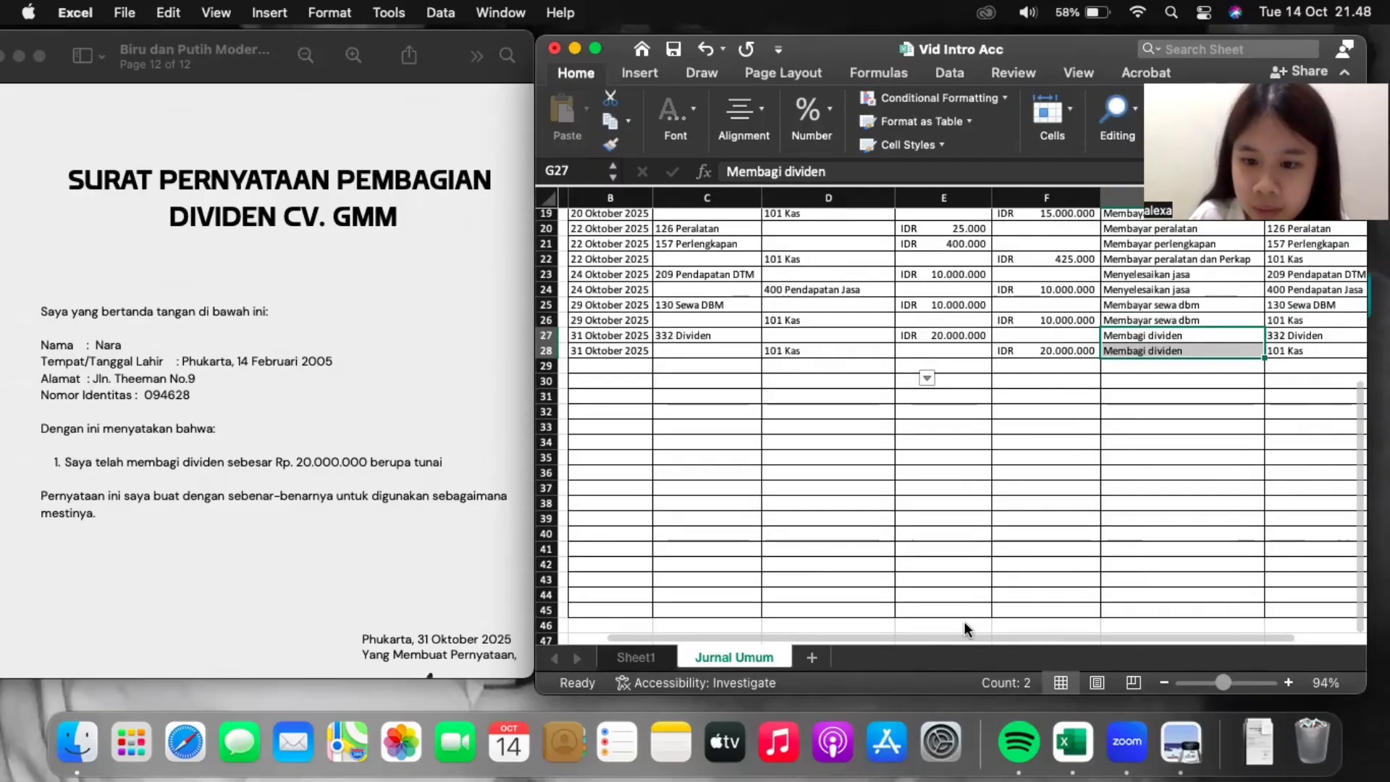
pyautogui.click(967, 629)
pyautogui.scroll(-5, 967, 629)
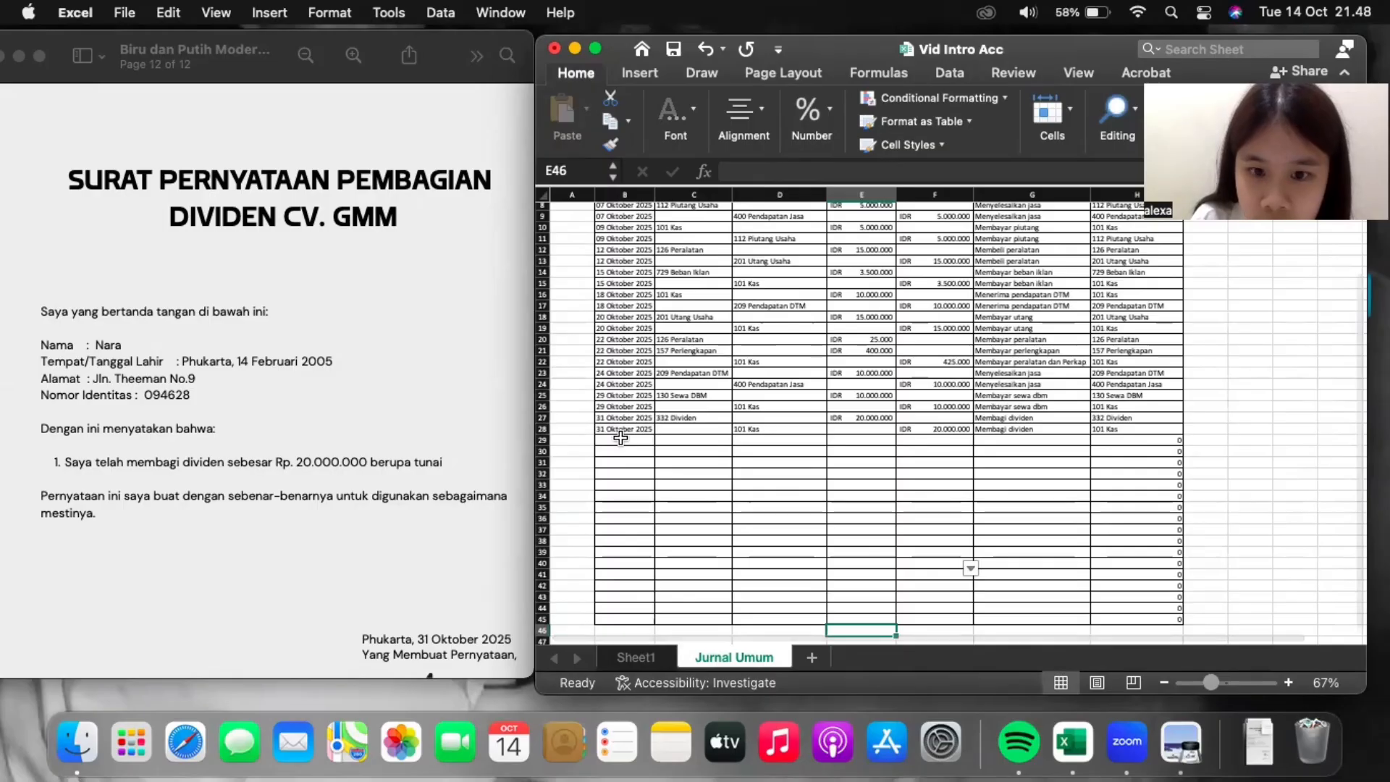
pyautogui.moveTo(620, 438); pyautogui.dragTo(1178, 621)
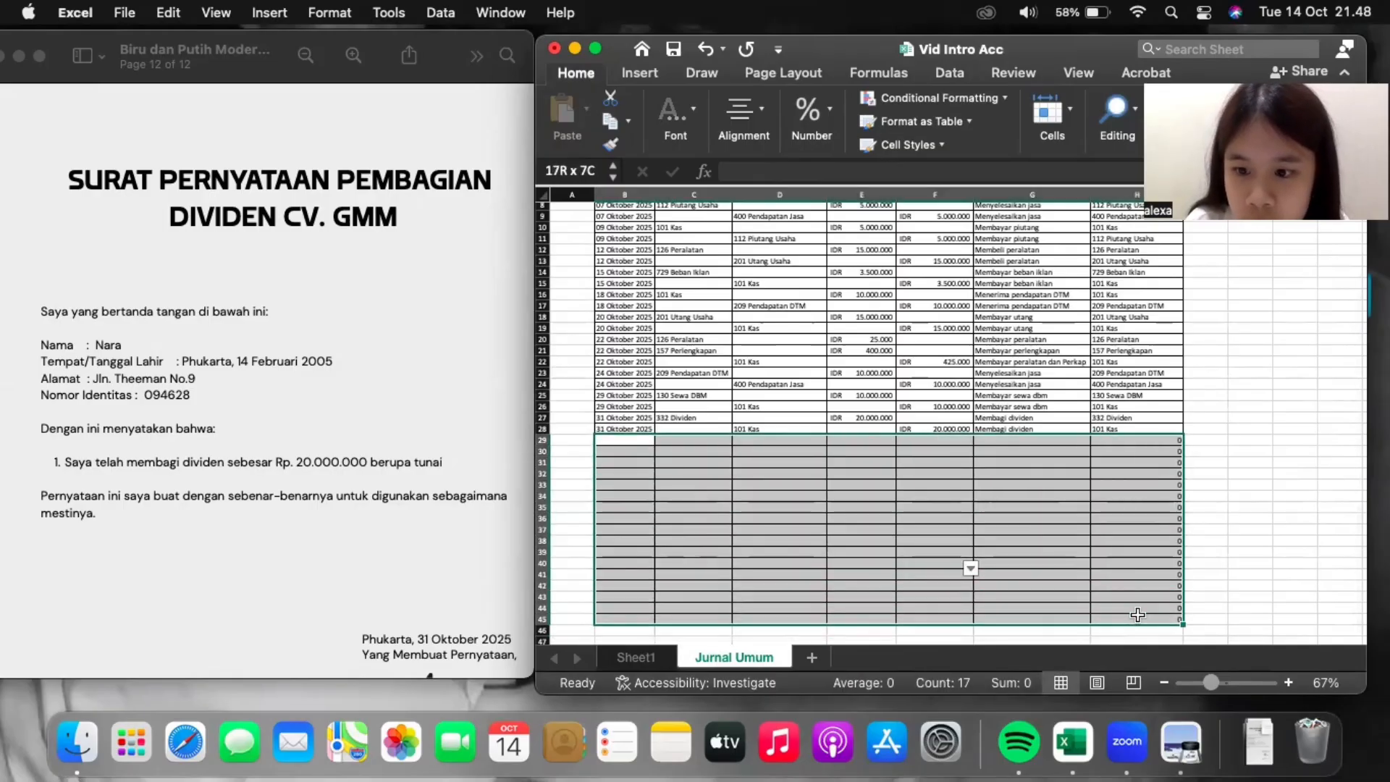
pyautogui.click(748, 116)
pyautogui.click(681, 118)
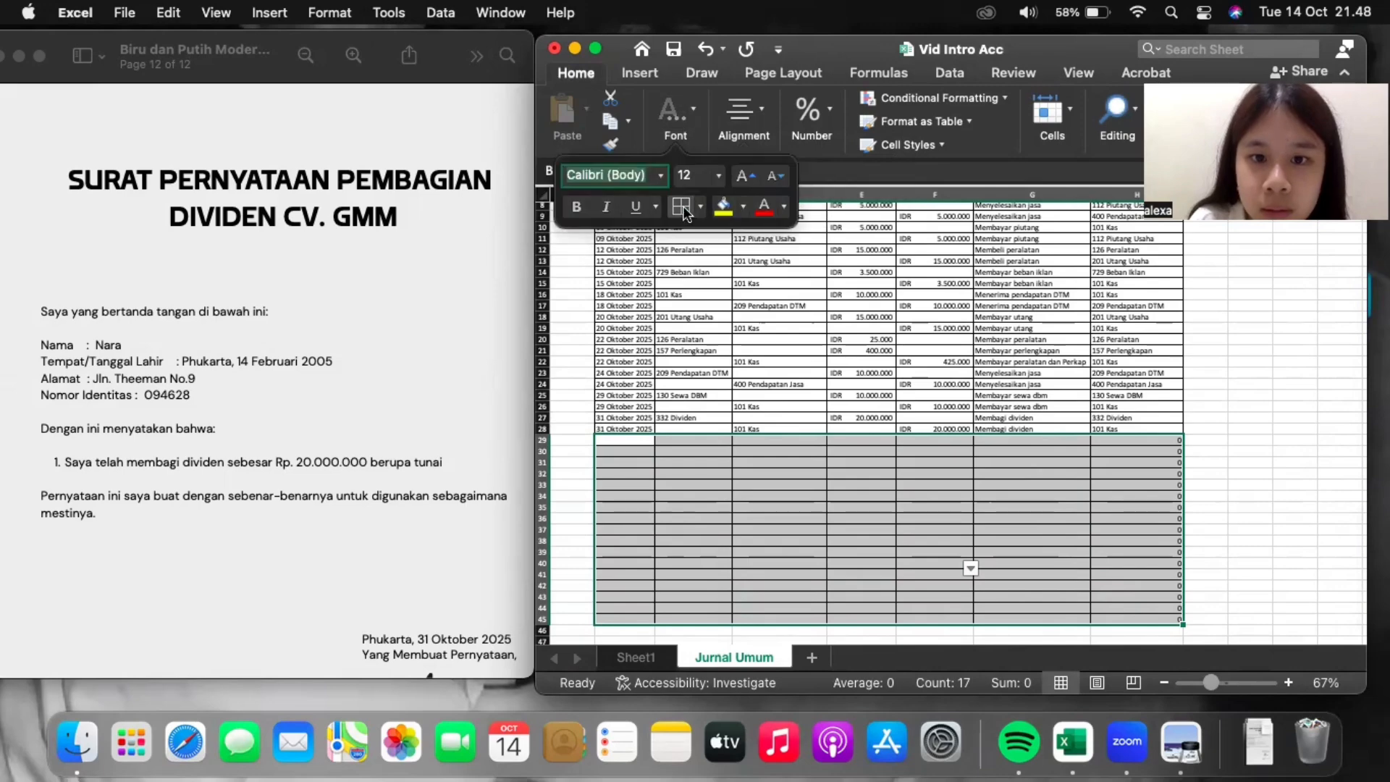
pyautogui.click(699, 209)
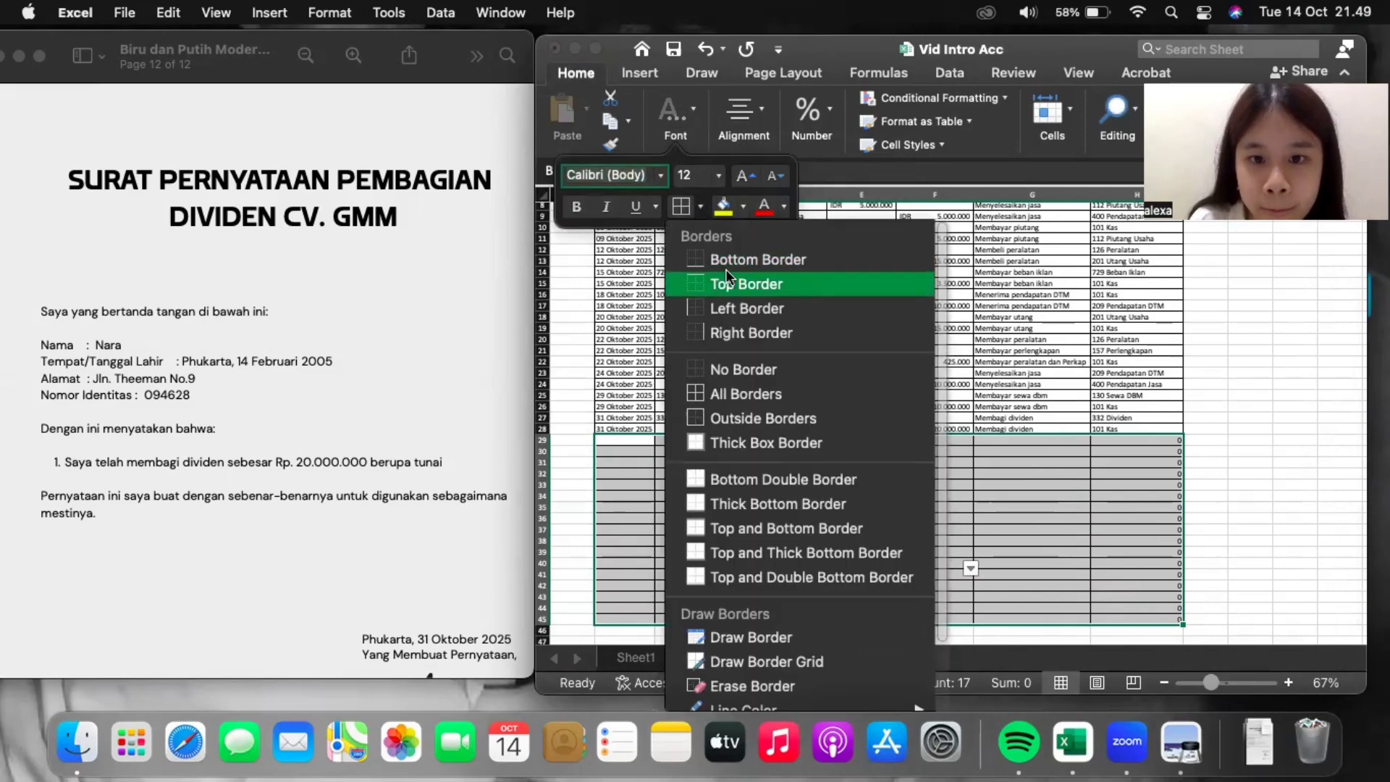
pyautogui.click(715, 369)
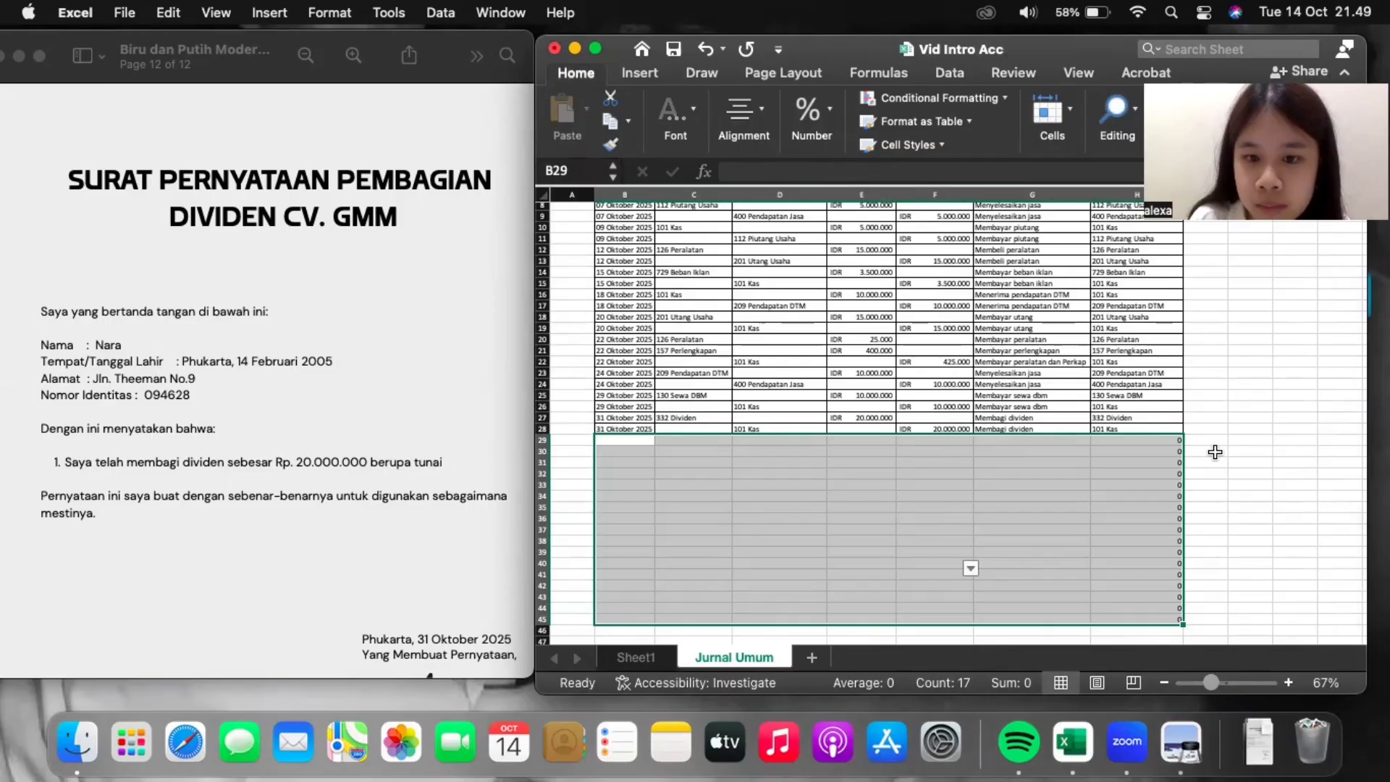
pyautogui.click(1215, 451)
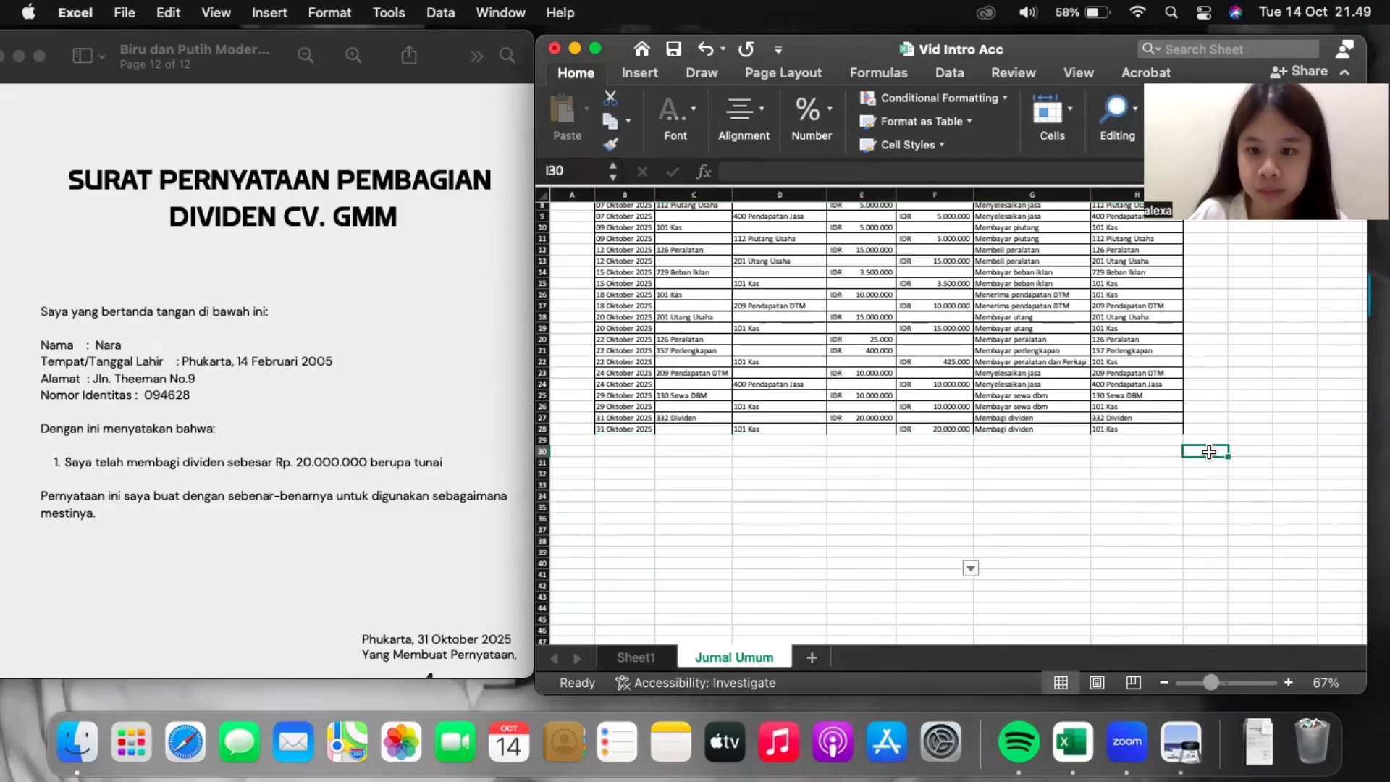
# Apply All Borders to the last journal entry row, B28:H28.
pyautogui.moveTo(611, 428); pyautogui.dragTo(1136, 429)
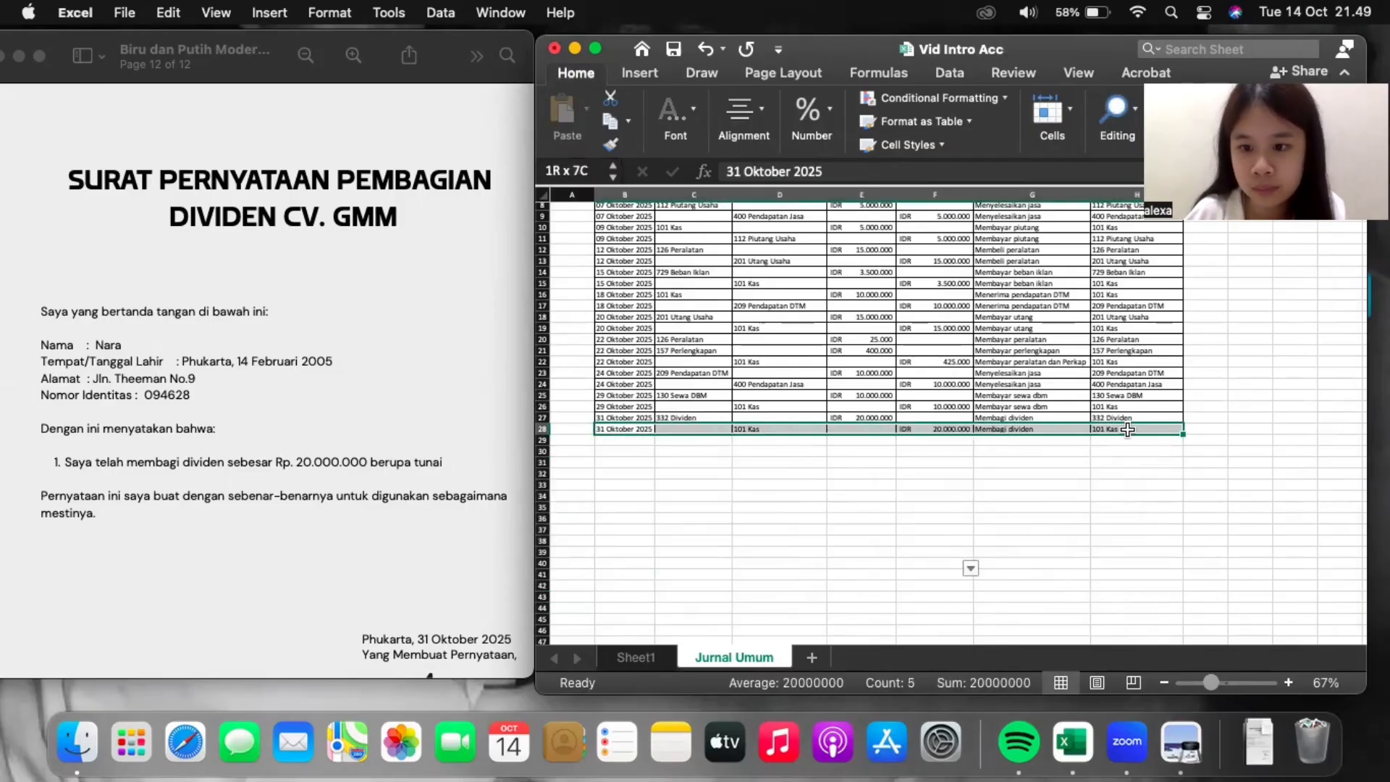
pyautogui.click(695, 129)
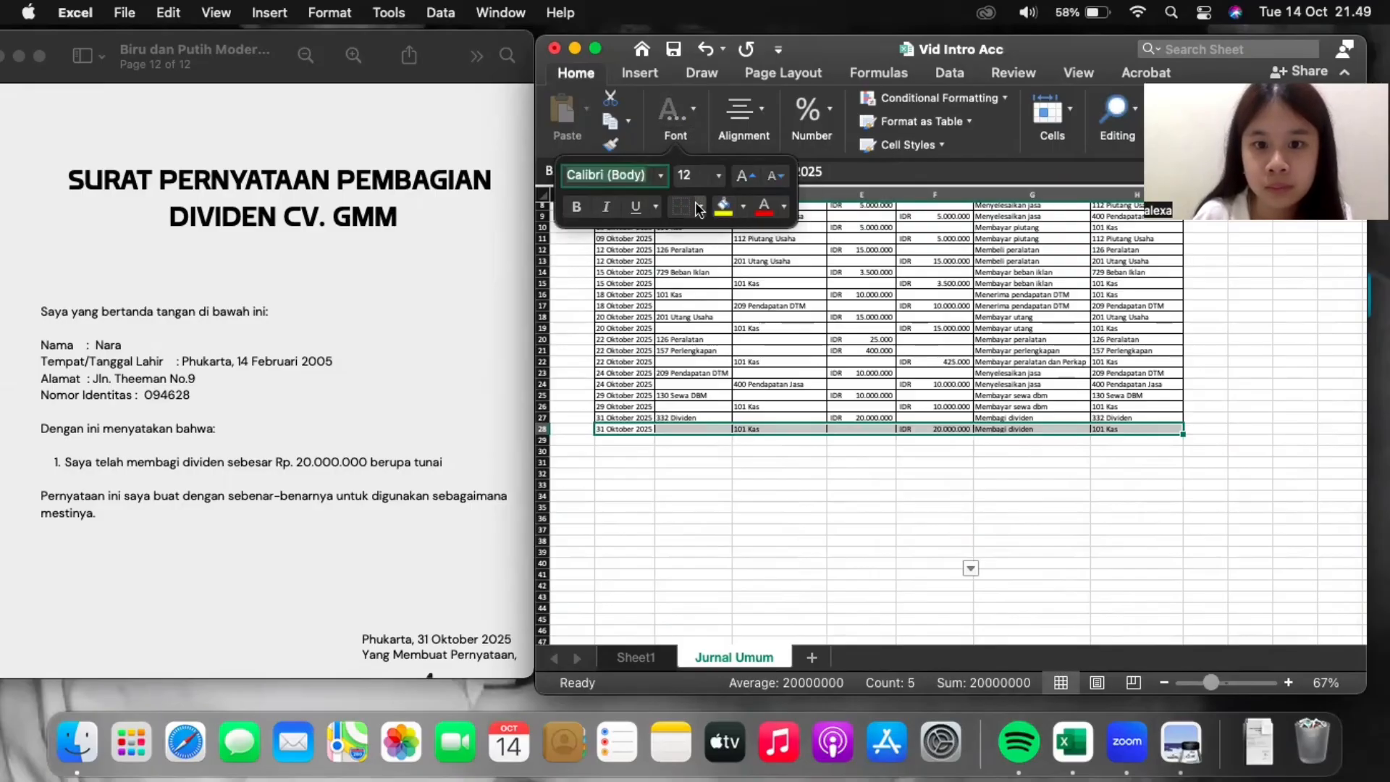
pyautogui.click(699, 207)
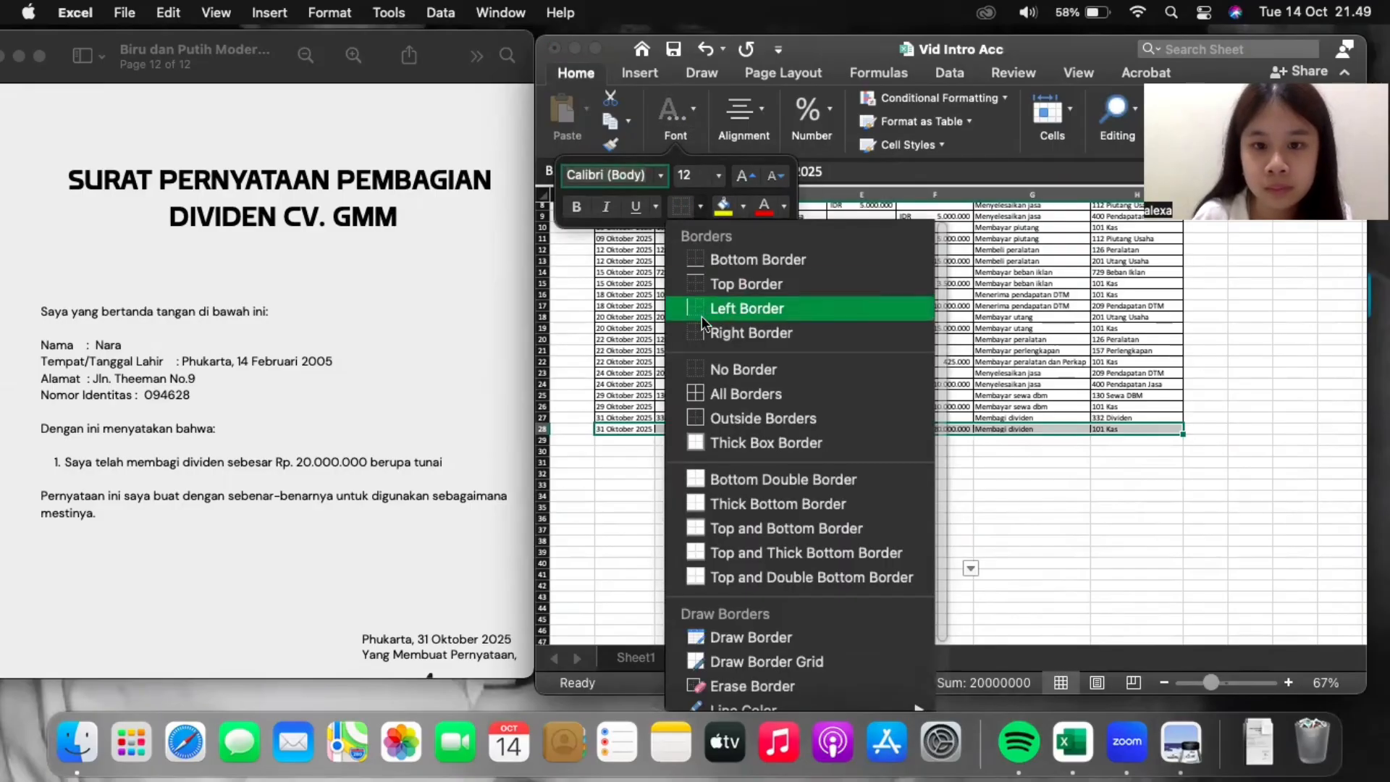
pyautogui.click(706, 402)
pyautogui.click(860, 527)
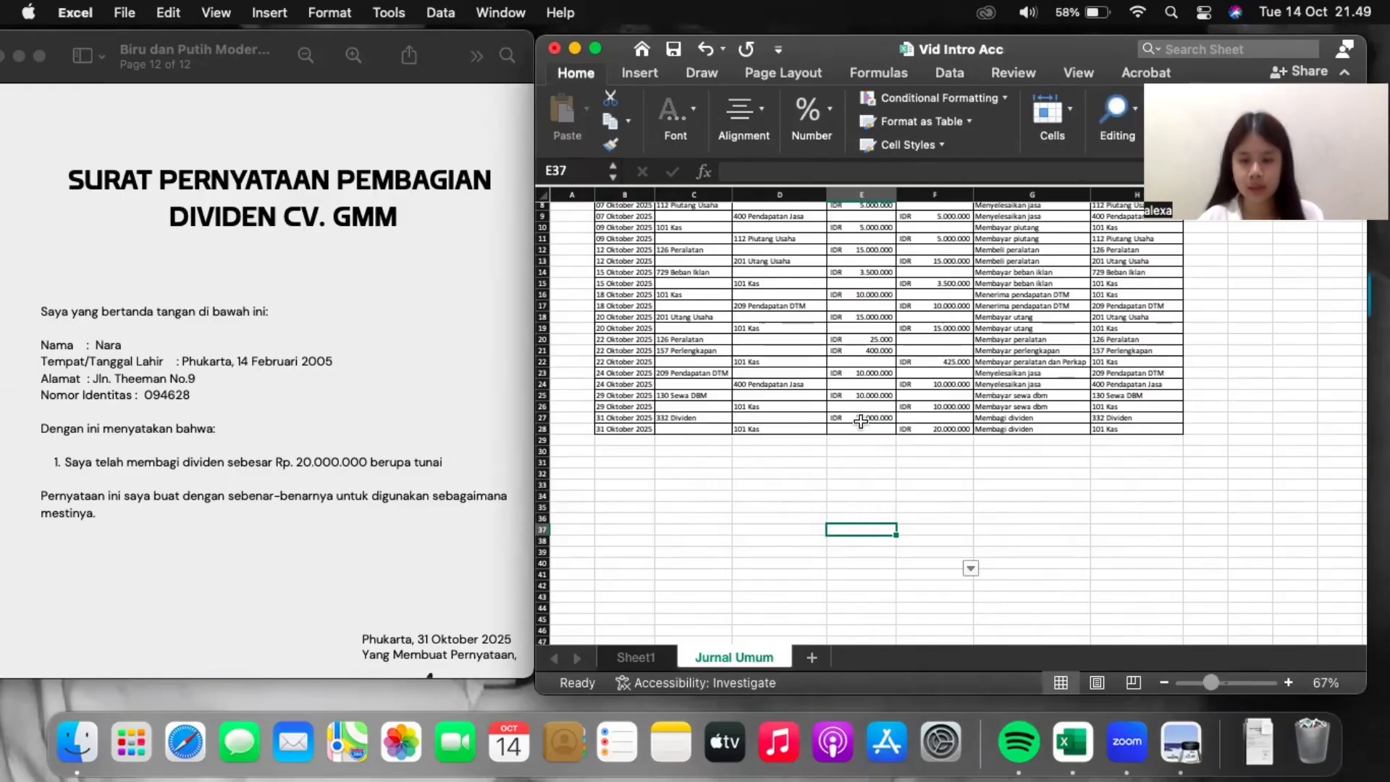
# Close the dividend statement letter PDF and switch the Vid Intro Acc workbook window to full screen.
pyautogui.scroll(4, 860, 421)
pyautogui.hscroll(-1, 860, 422)
pyautogui.scroll(1, 862, 422)
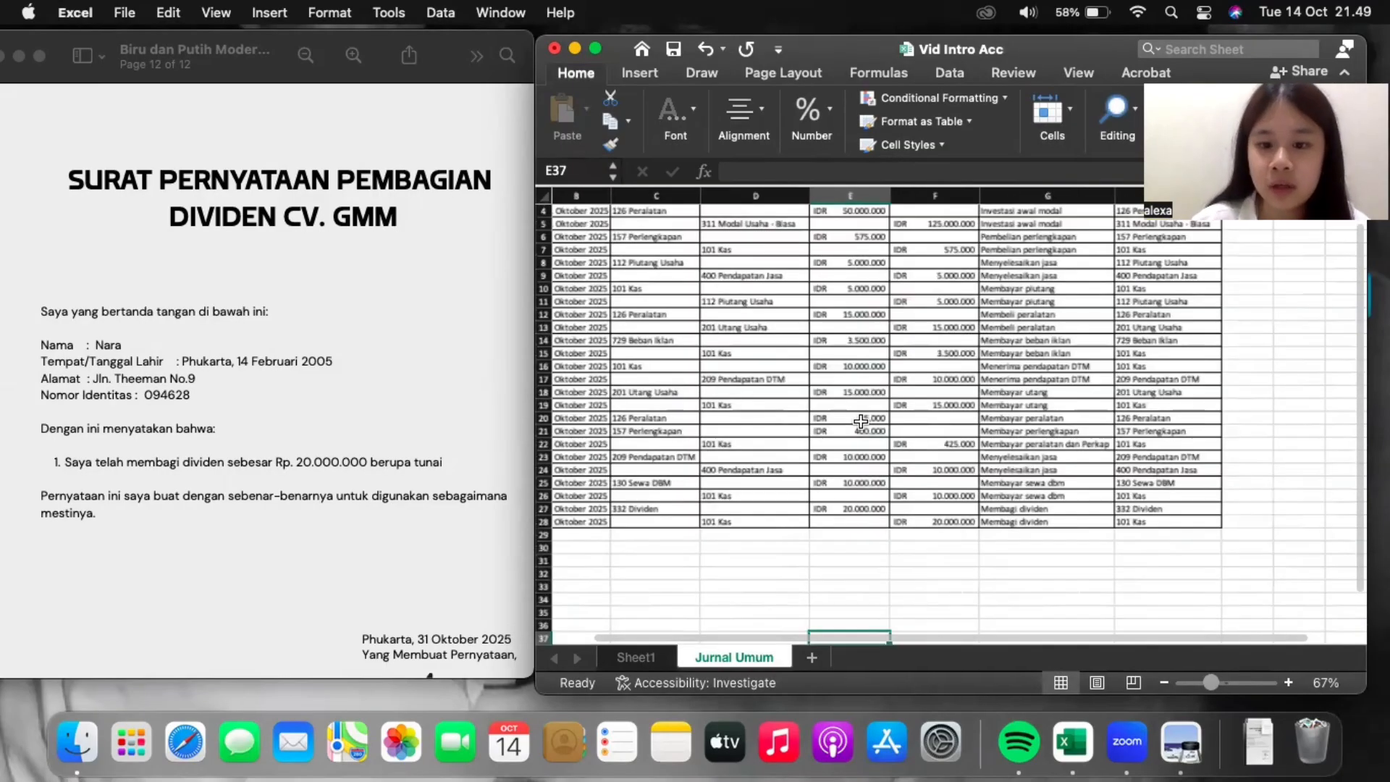
pyautogui.scroll(-2, 861, 421)
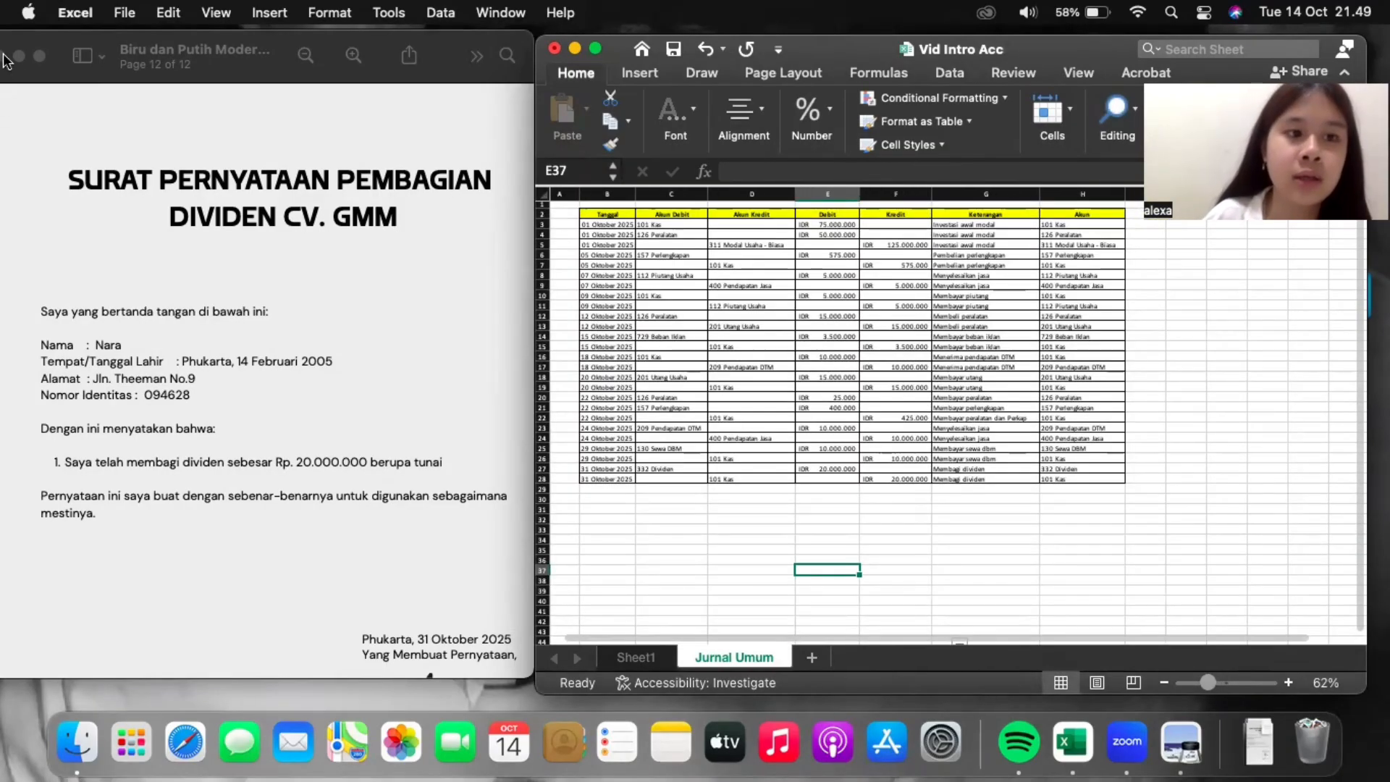
pyautogui.click(5, 76)
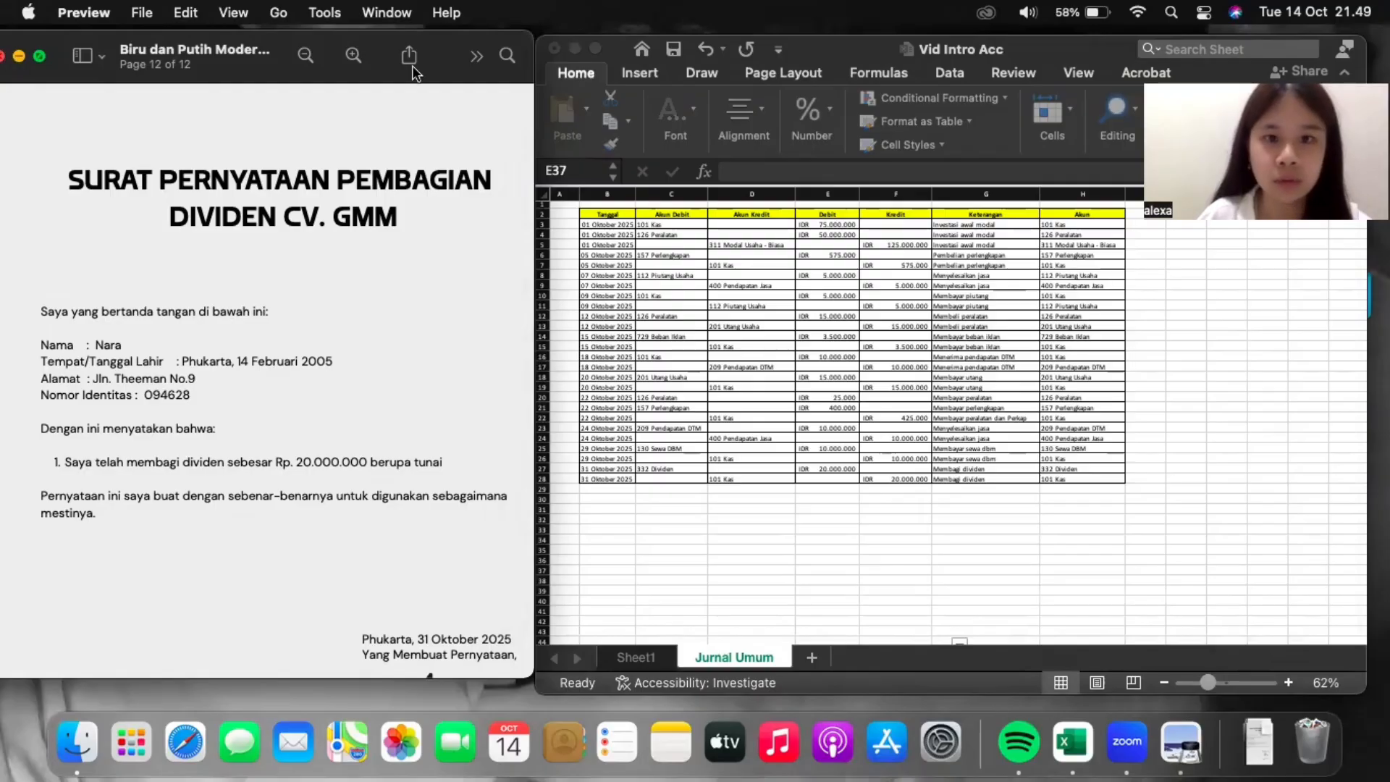
pyautogui.click(7, 56)
pyautogui.click(592, 53)
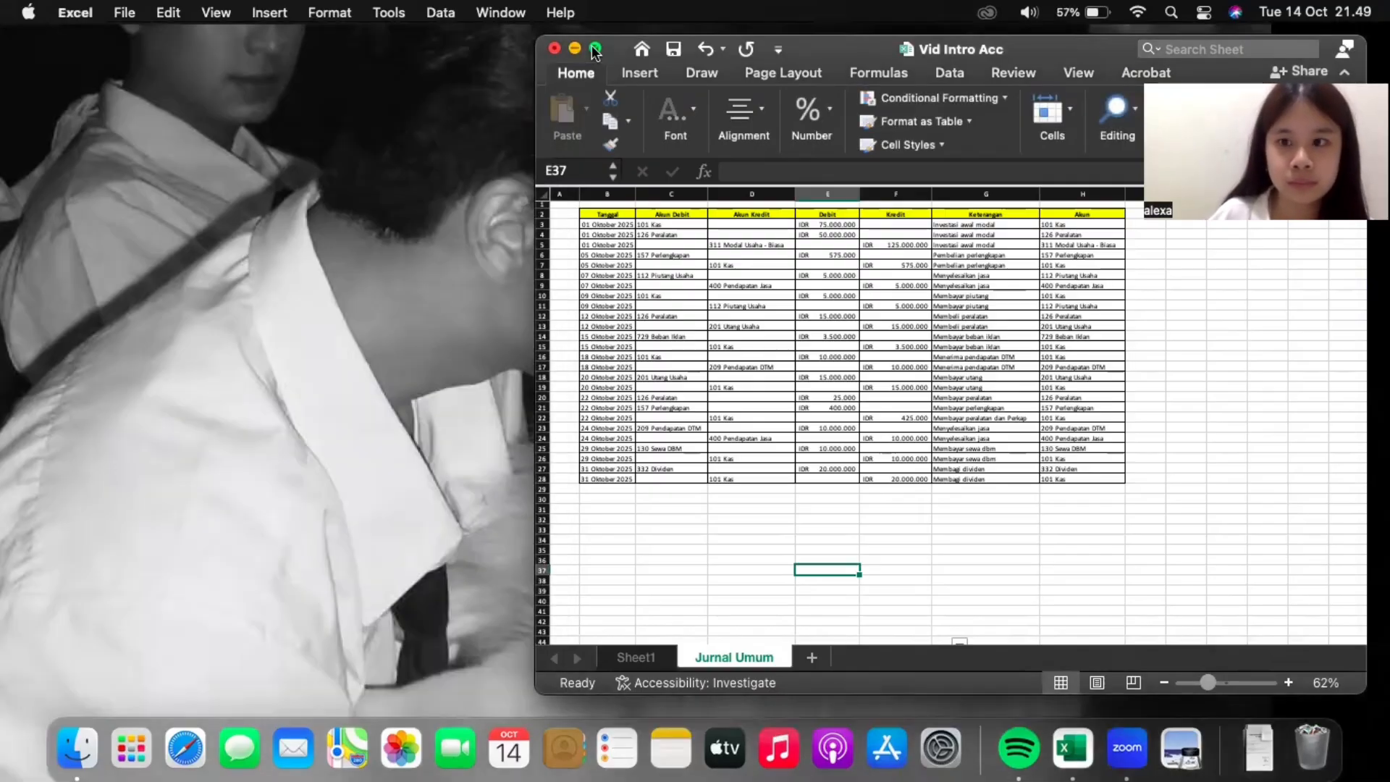
pyautogui.click(595, 49)
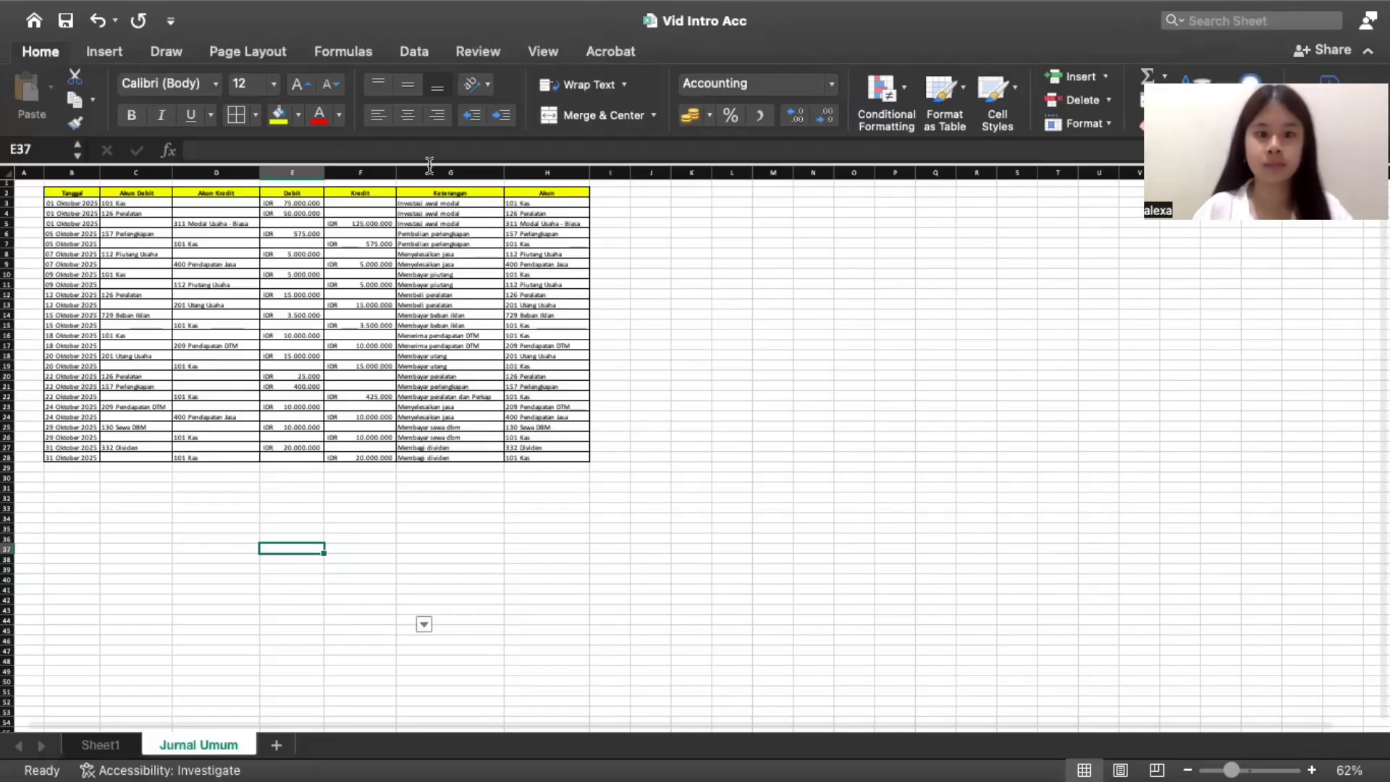
# Total the Debit column in E29 with a SUM formula over E3:E28.
pyautogui.scroll(5, 445, 334)
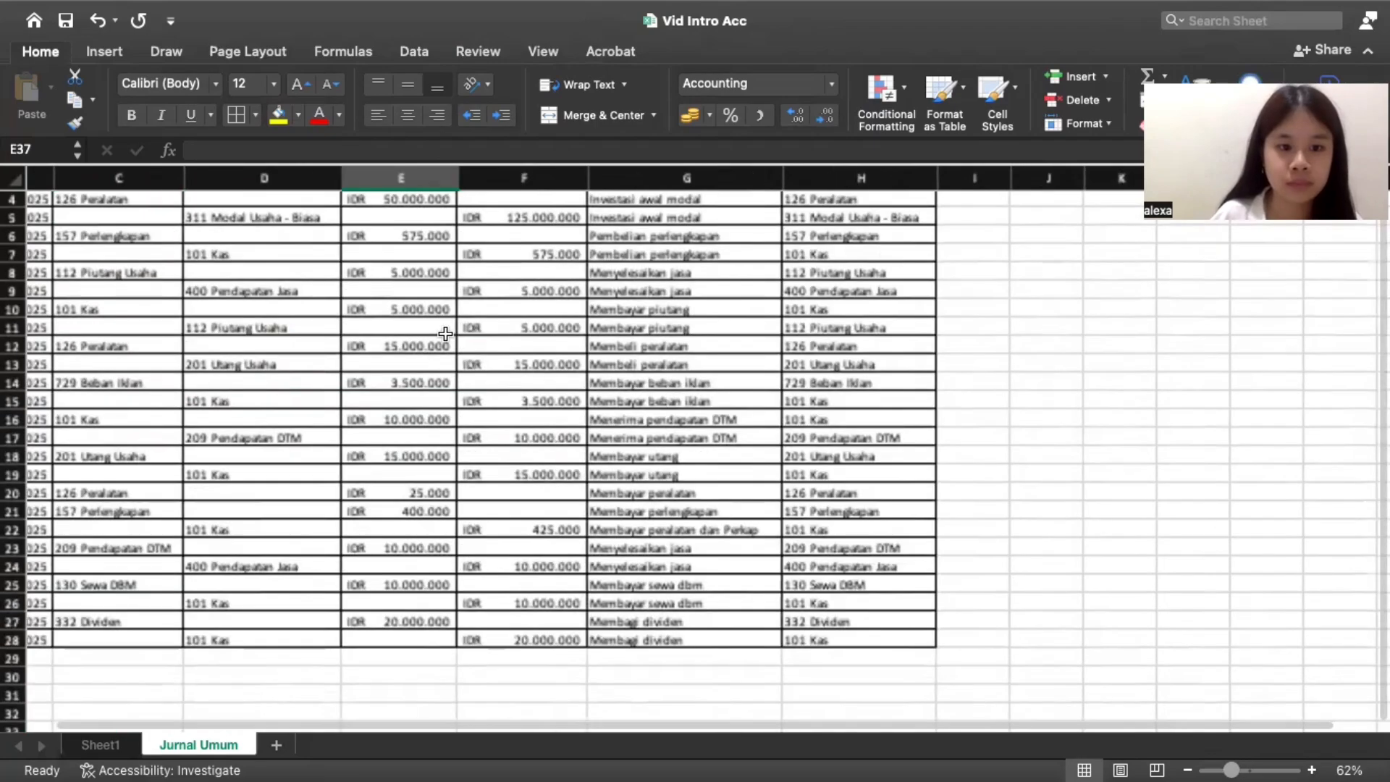
pyautogui.hscroll(-1, 447, 340)
pyautogui.scroll(1, 447, 341)
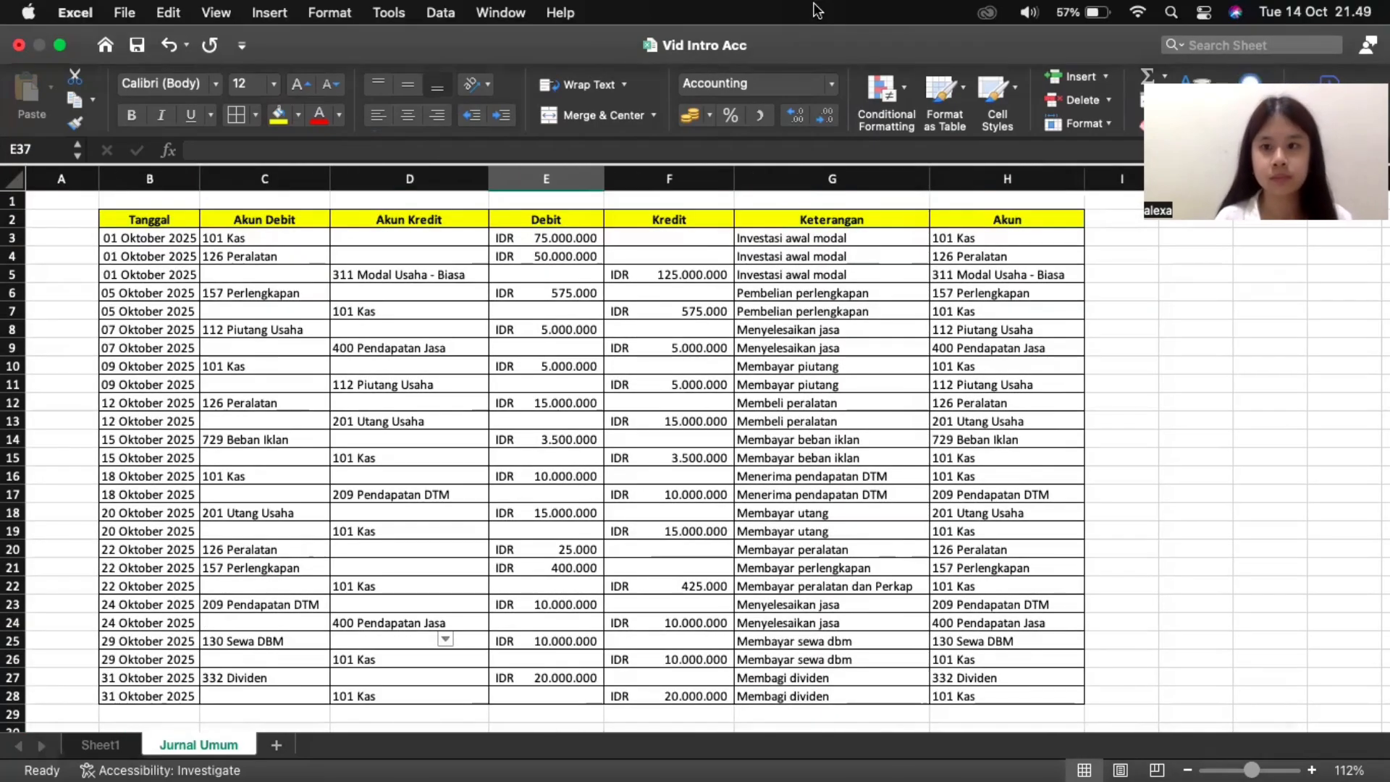
pyautogui.scroll(-1, 781, 357)
pyautogui.scroll(1, 781, 356)
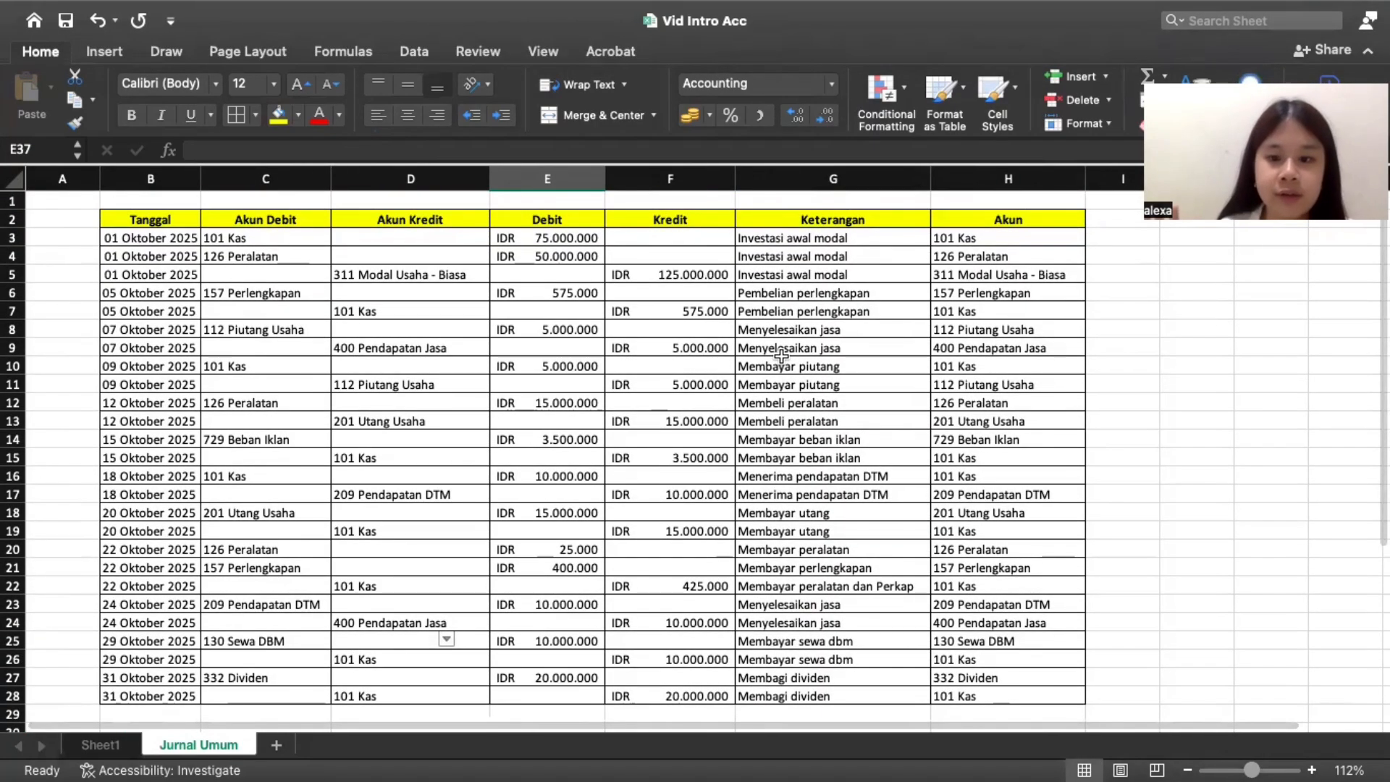
pyautogui.scroll(-1, 781, 356)
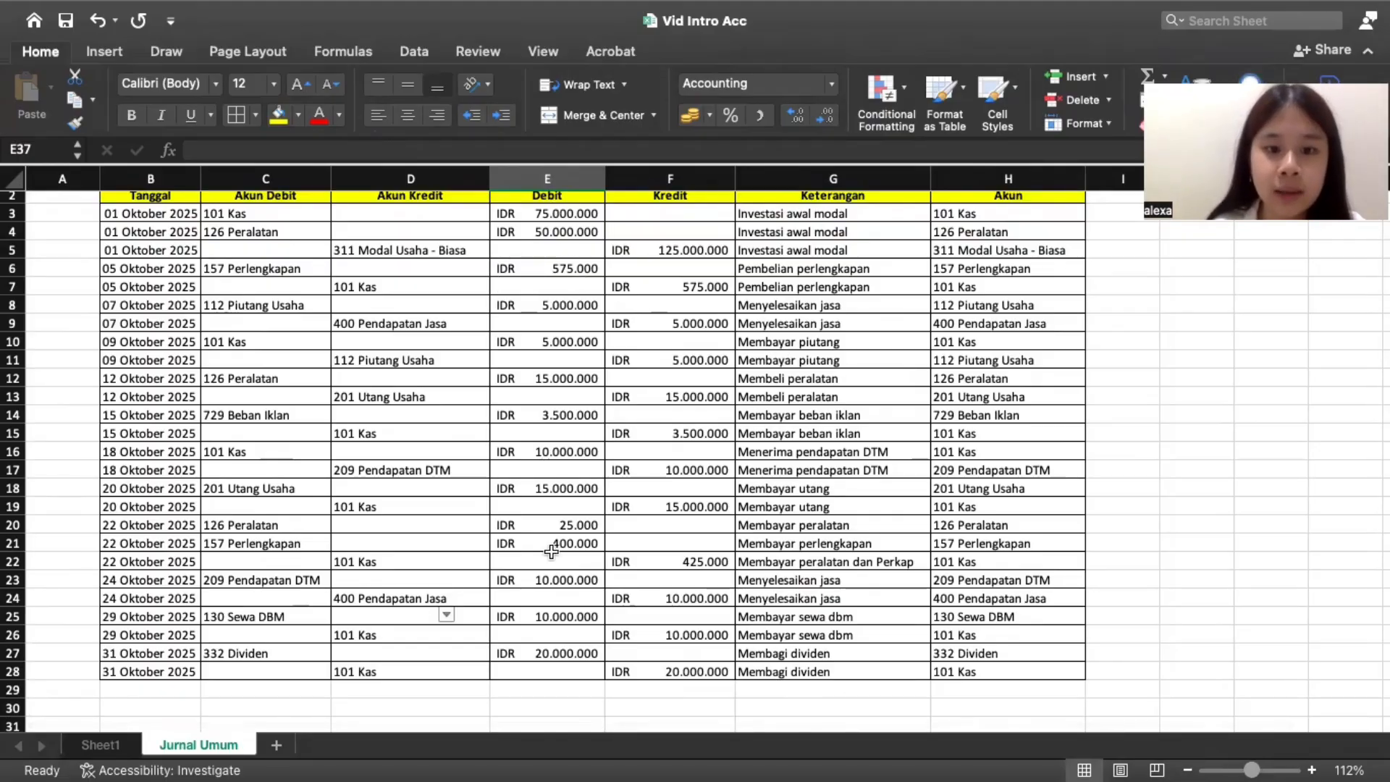
pyautogui.click(524, 683)
pyautogui.write('=sum')
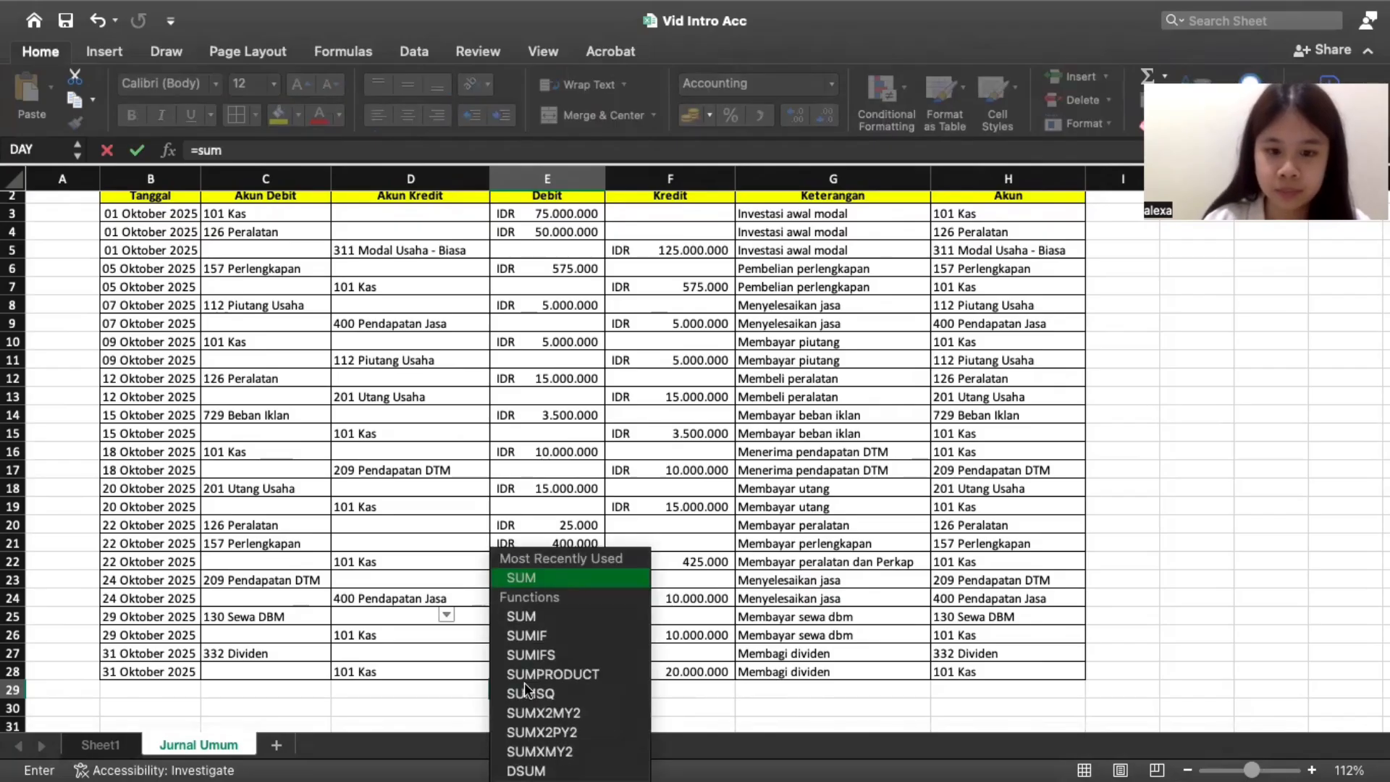
pyautogui.doubleClick(532, 566)
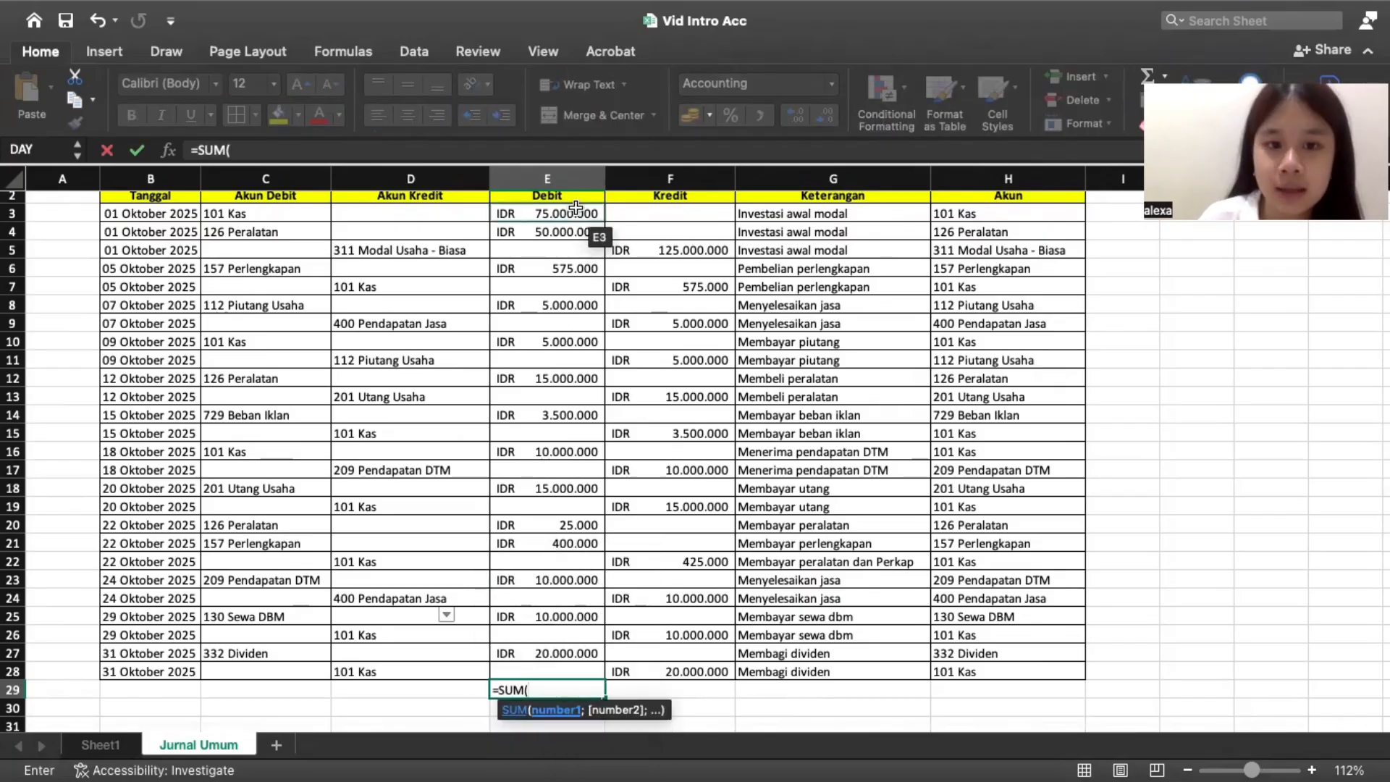
pyautogui.moveTo(578, 210); pyautogui.dragTo(588, 664)
pyautogui.press('Return')
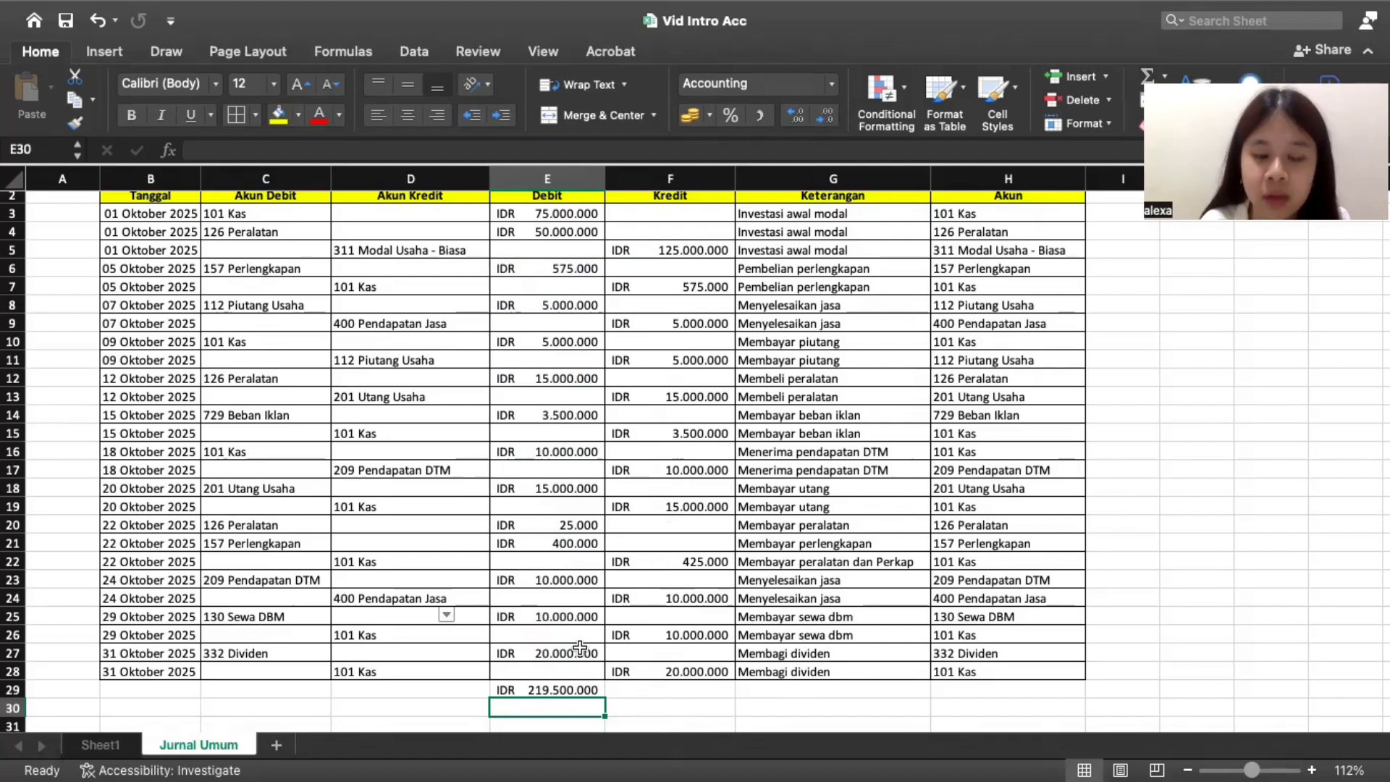
# Total the Kredit column in F29 with a SUM formula over F5:F28.
pyautogui.click(675, 247)
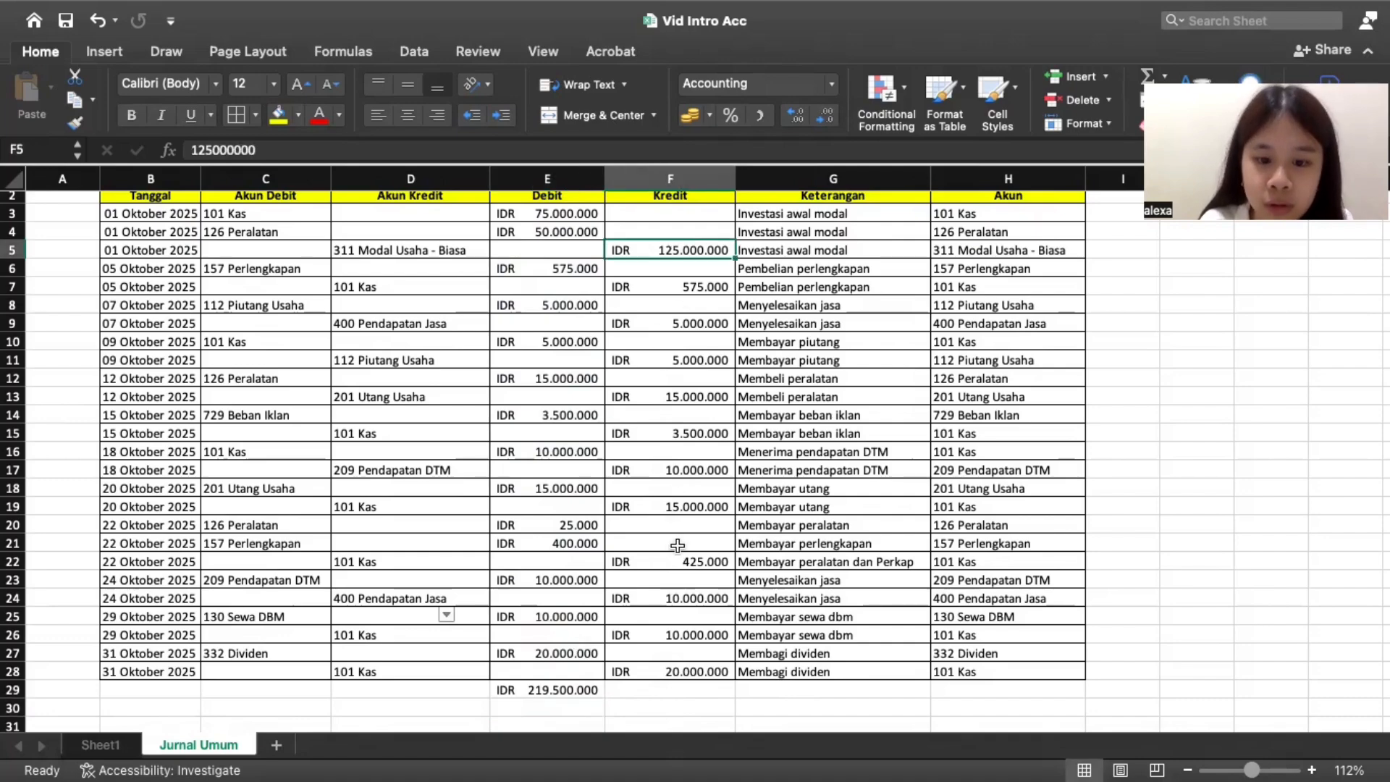
pyautogui.click(659, 685)
pyautogui.click(567, 689)
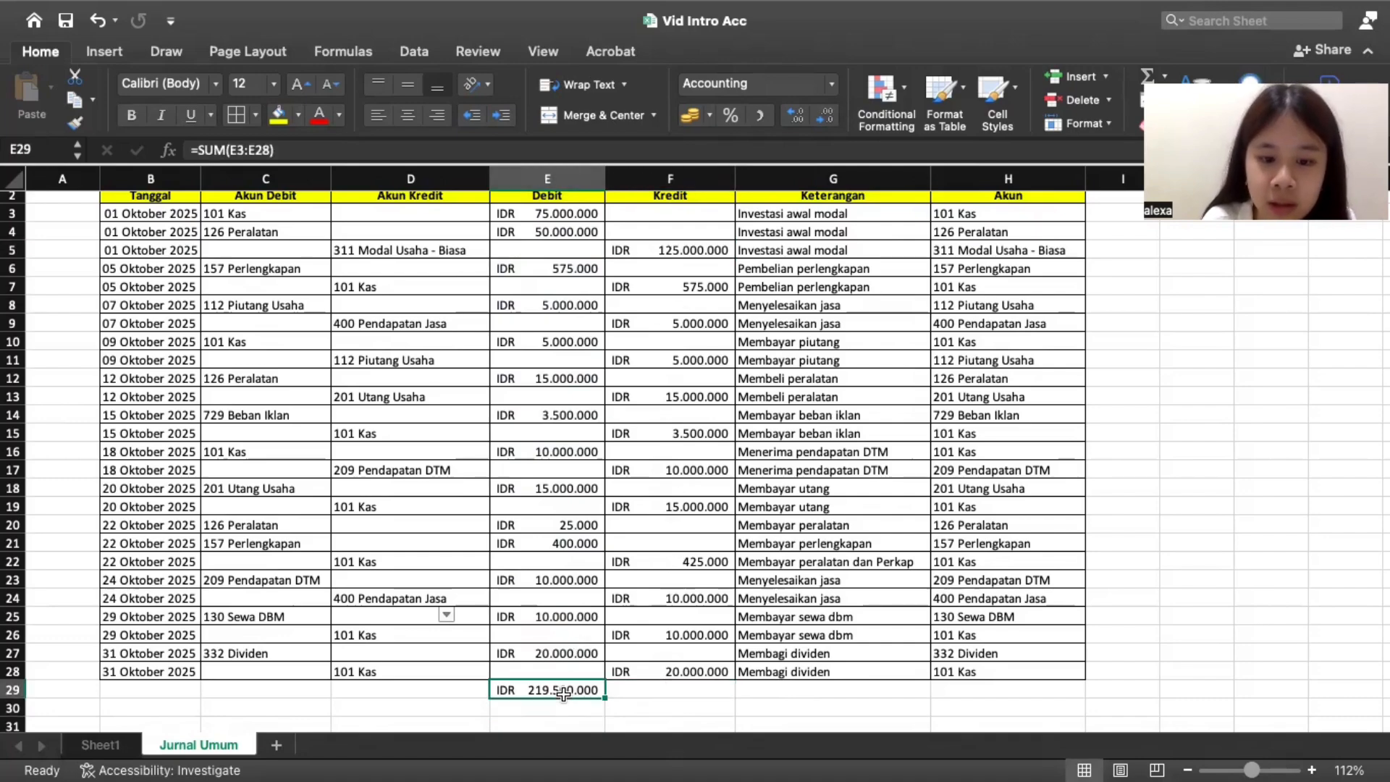
pyautogui.click(626, 690)
pyautogui.write('=sum')
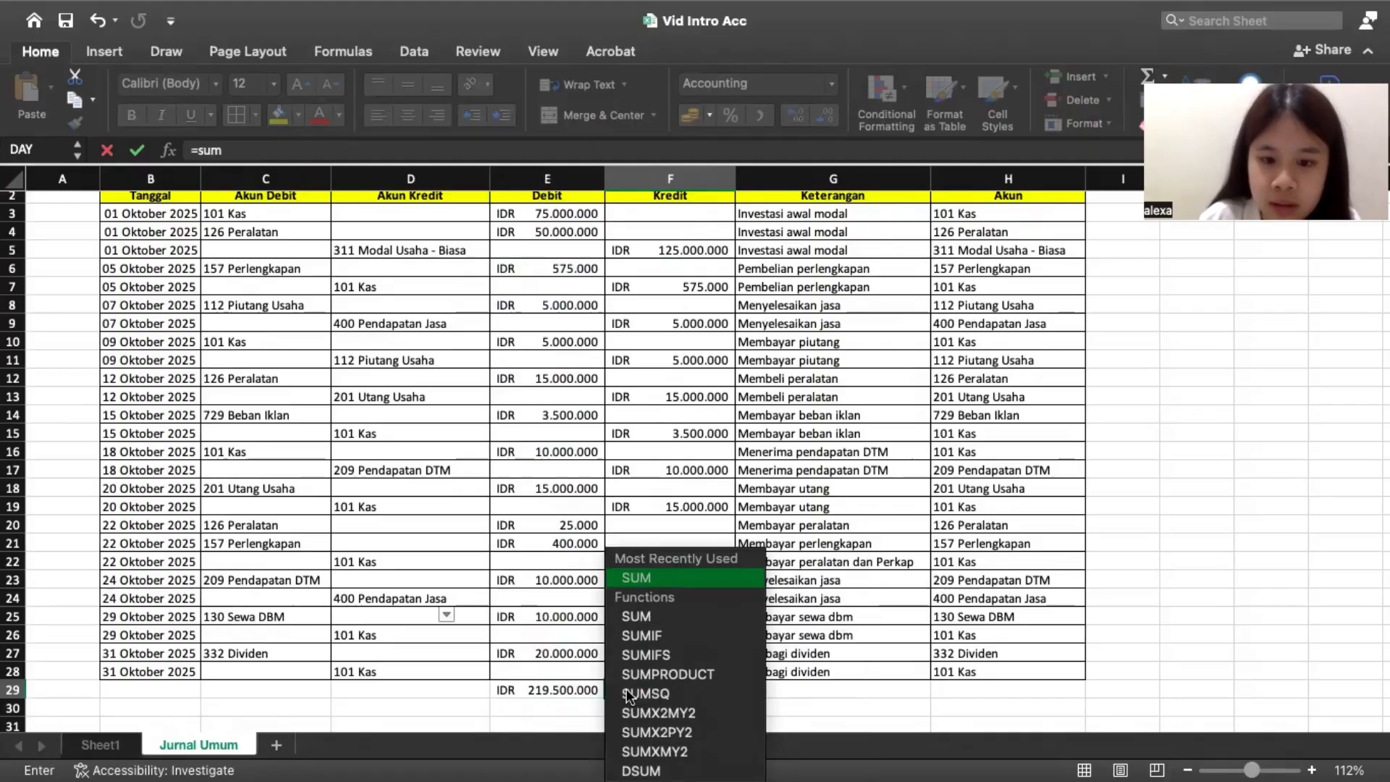
pyautogui.doubleClick(636, 577)
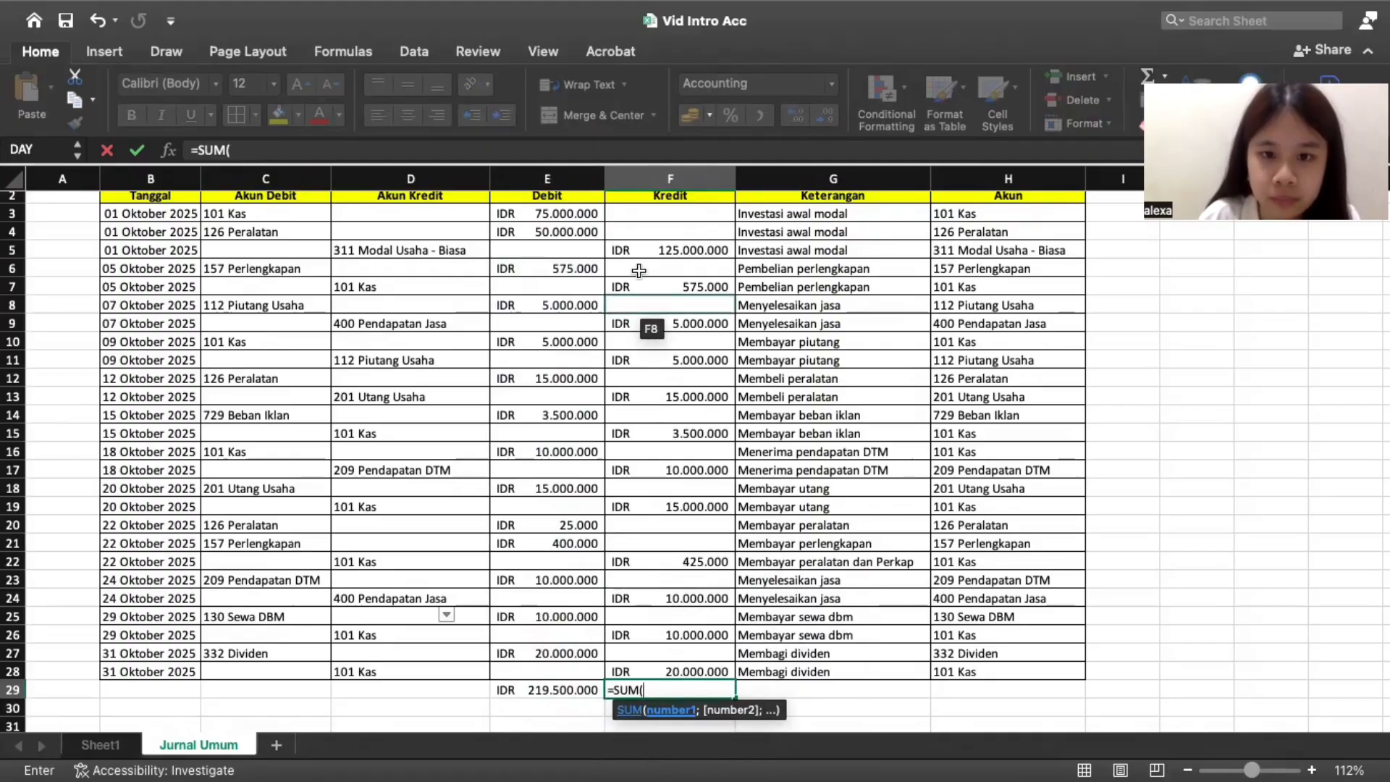
pyautogui.moveTo(646, 247); pyautogui.dragTo(667, 689)
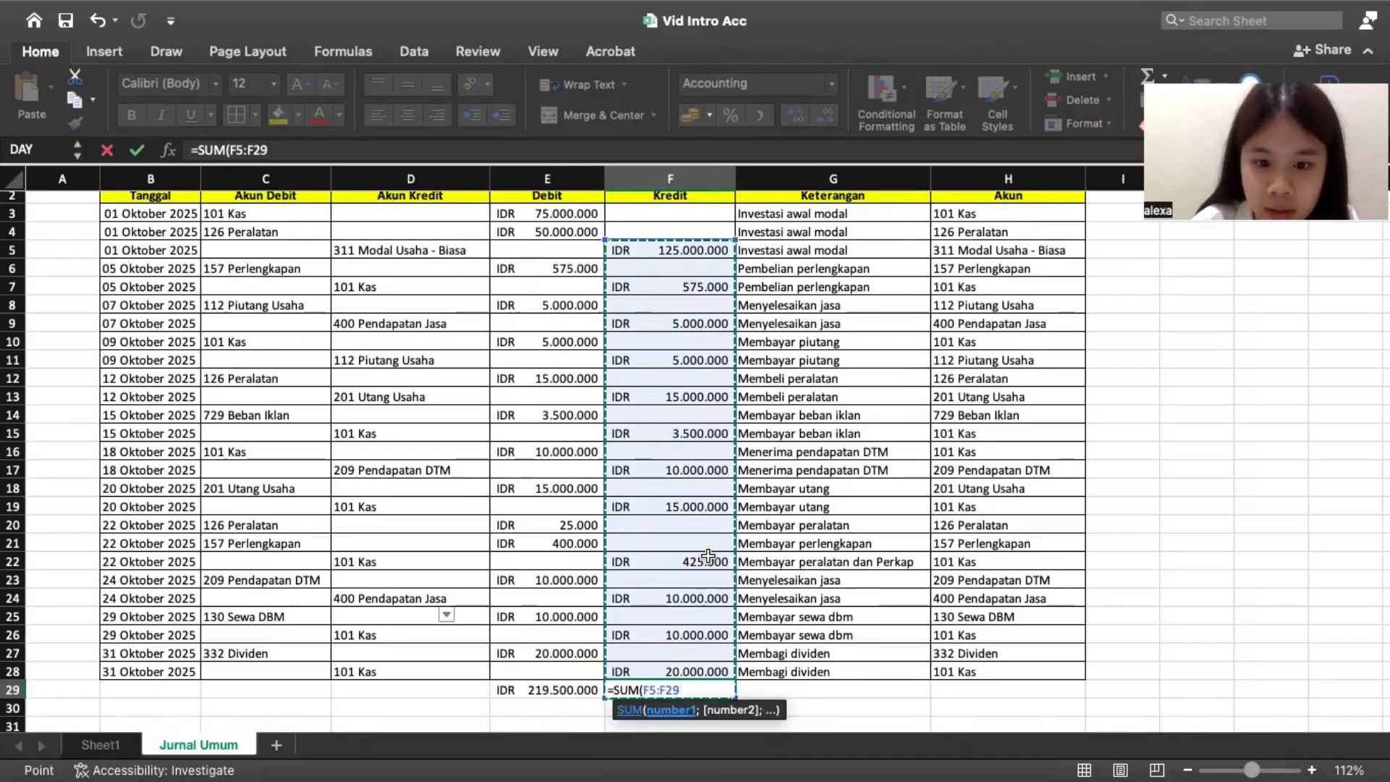
pyautogui.click(707, 557)
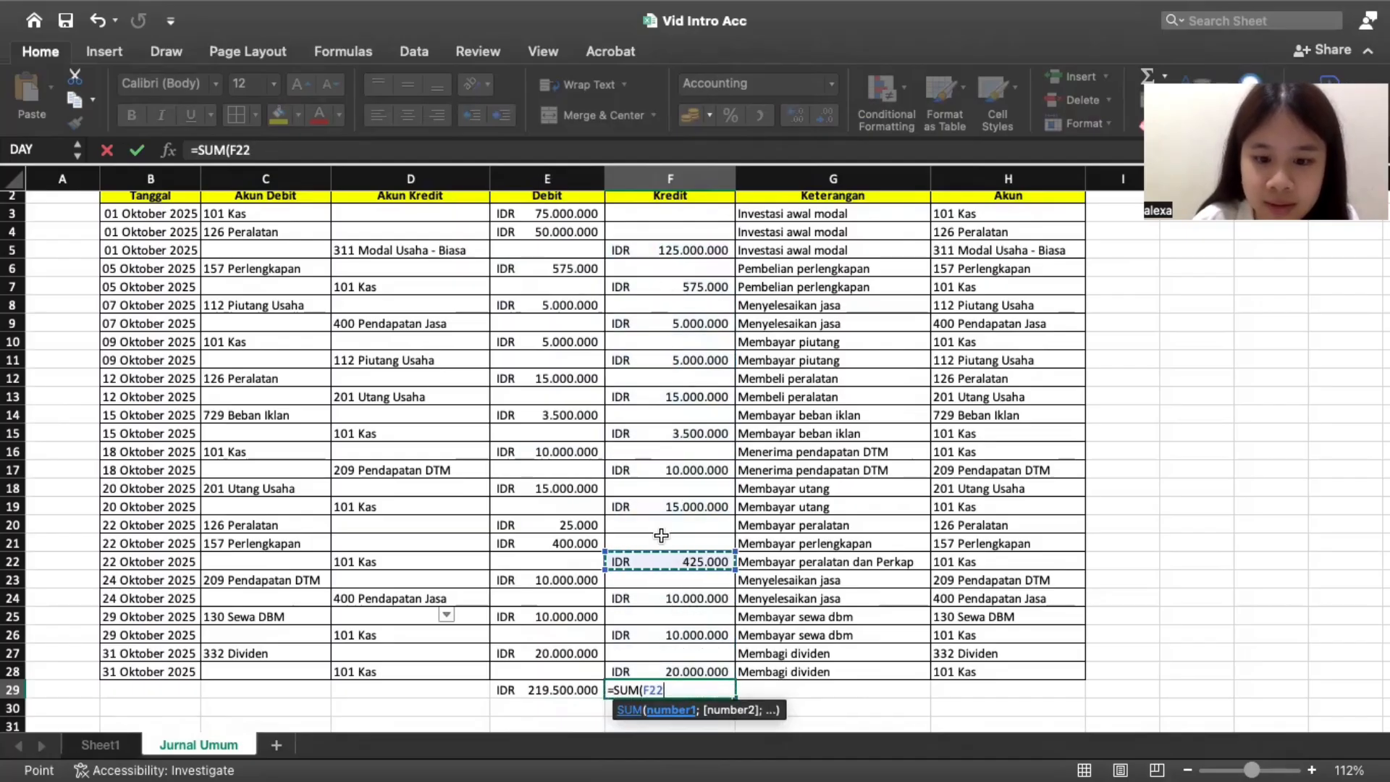
pyautogui.moveTo(667, 246); pyautogui.dragTo(645, 667)
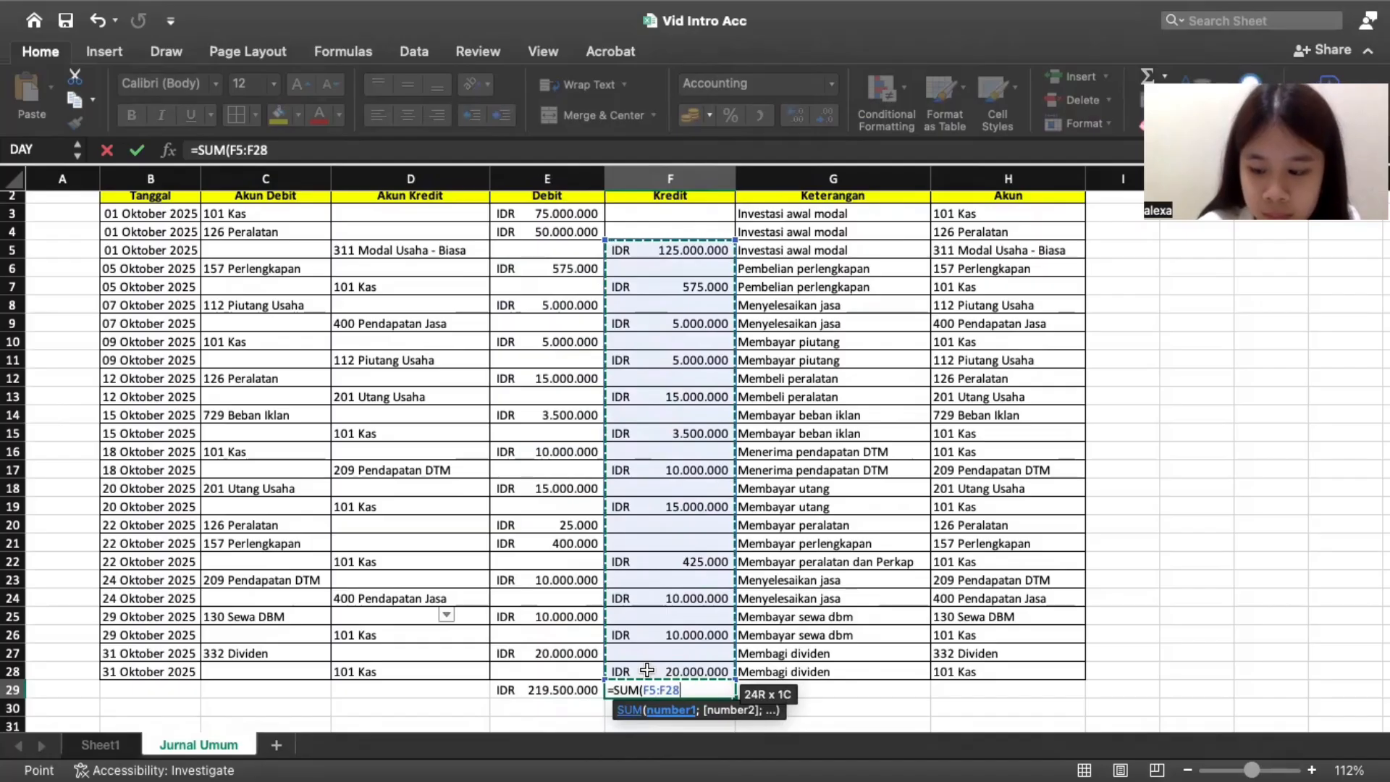
pyautogui.press('Return')
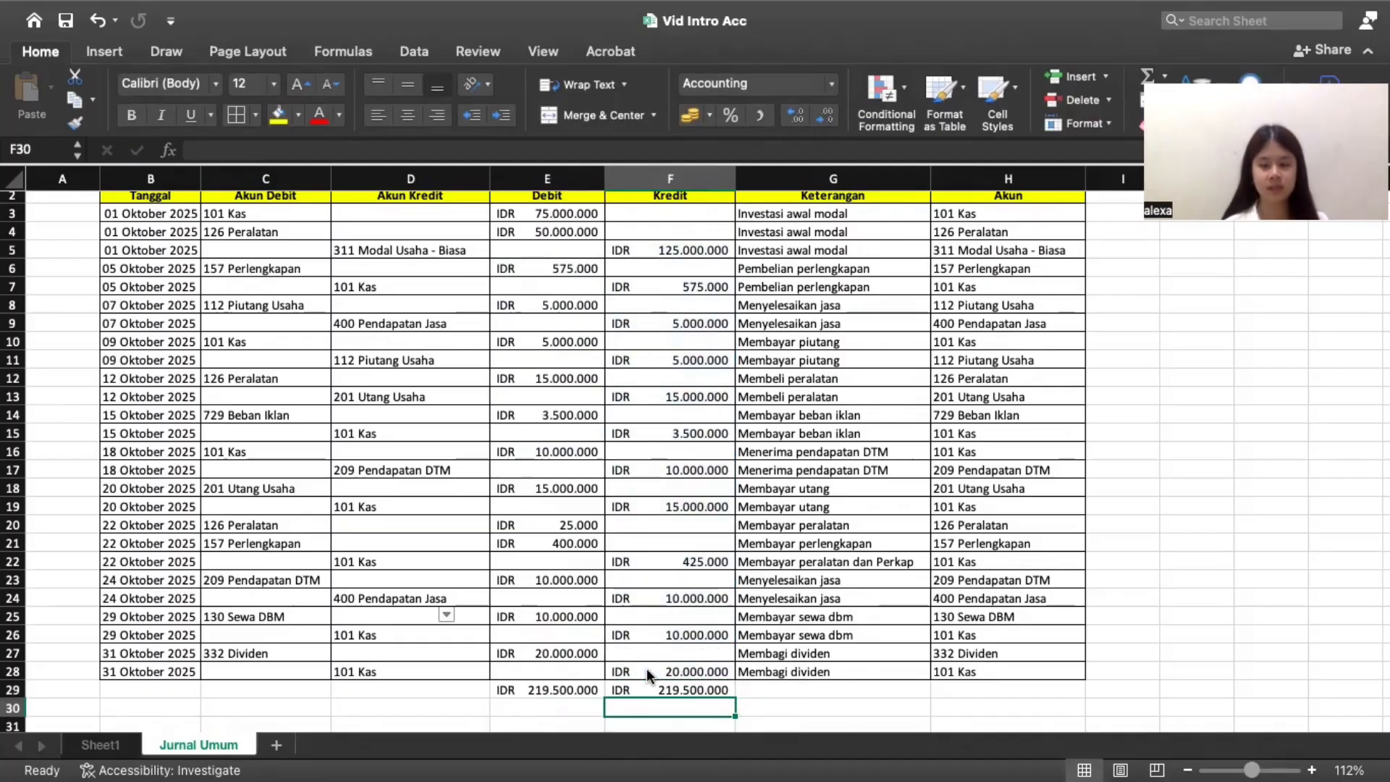
# Delete the column totals from E29 and F29 below the journal table.
pyautogui.click(563, 693)
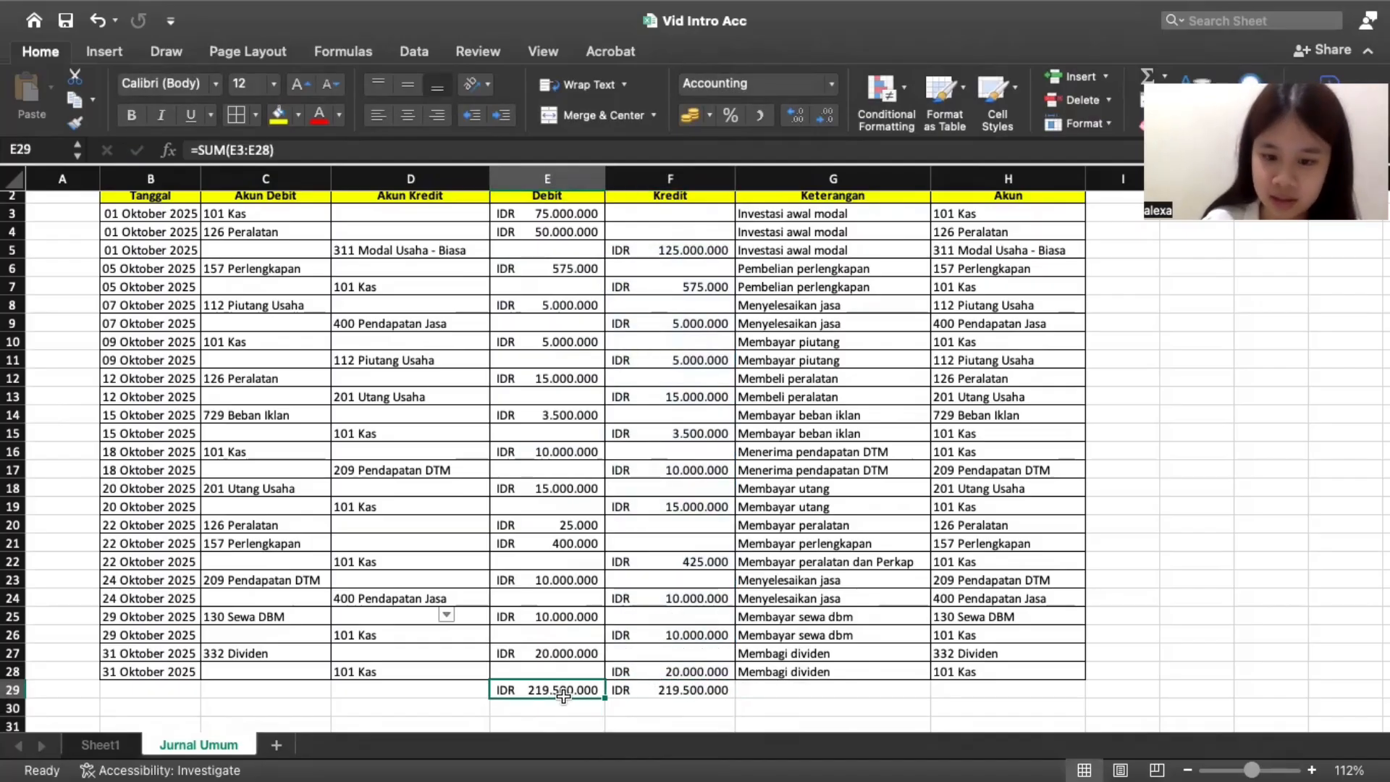
pyautogui.press('Delete')
pyautogui.click(646, 693)
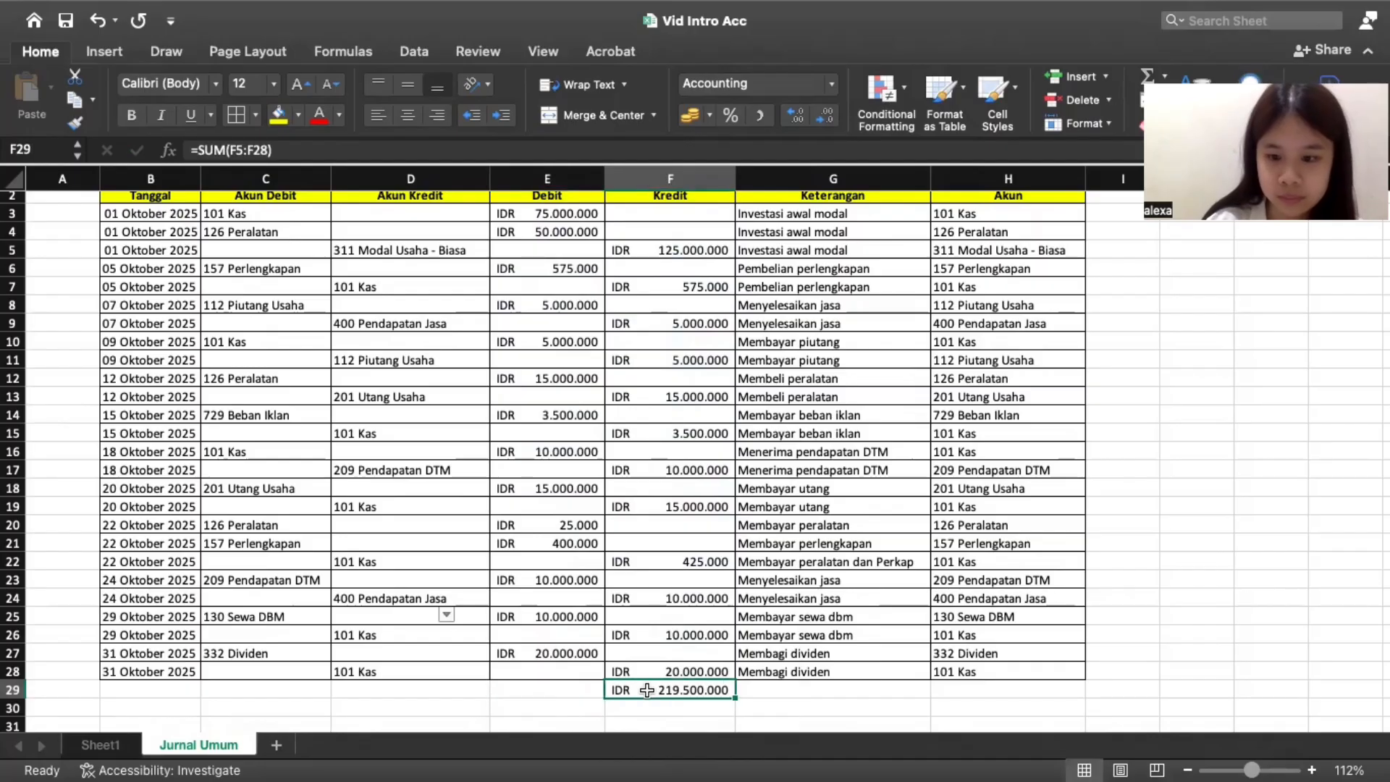
pyautogui.press('Delete')
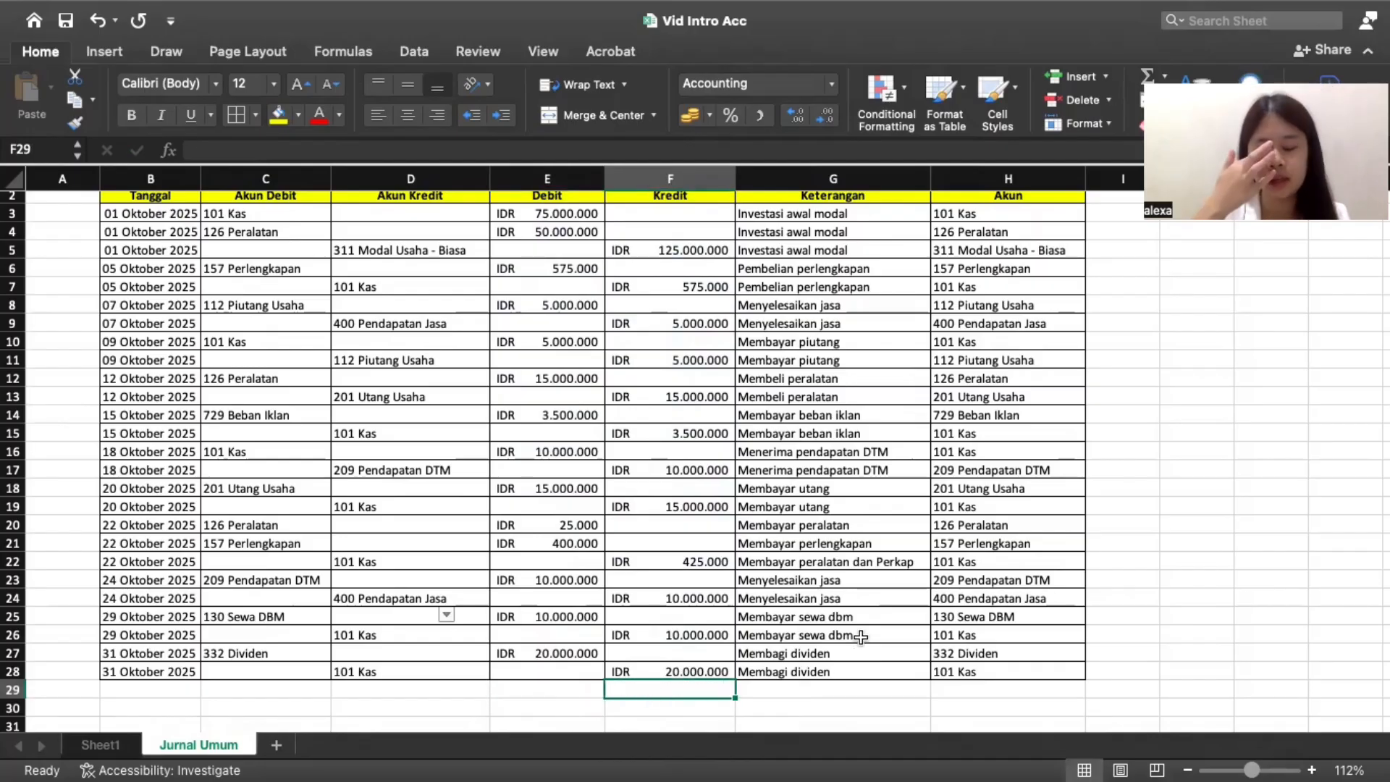
# Add a new blank worksheet after the Jurnal Umum sheet and show it.
pyautogui.click(278, 745)
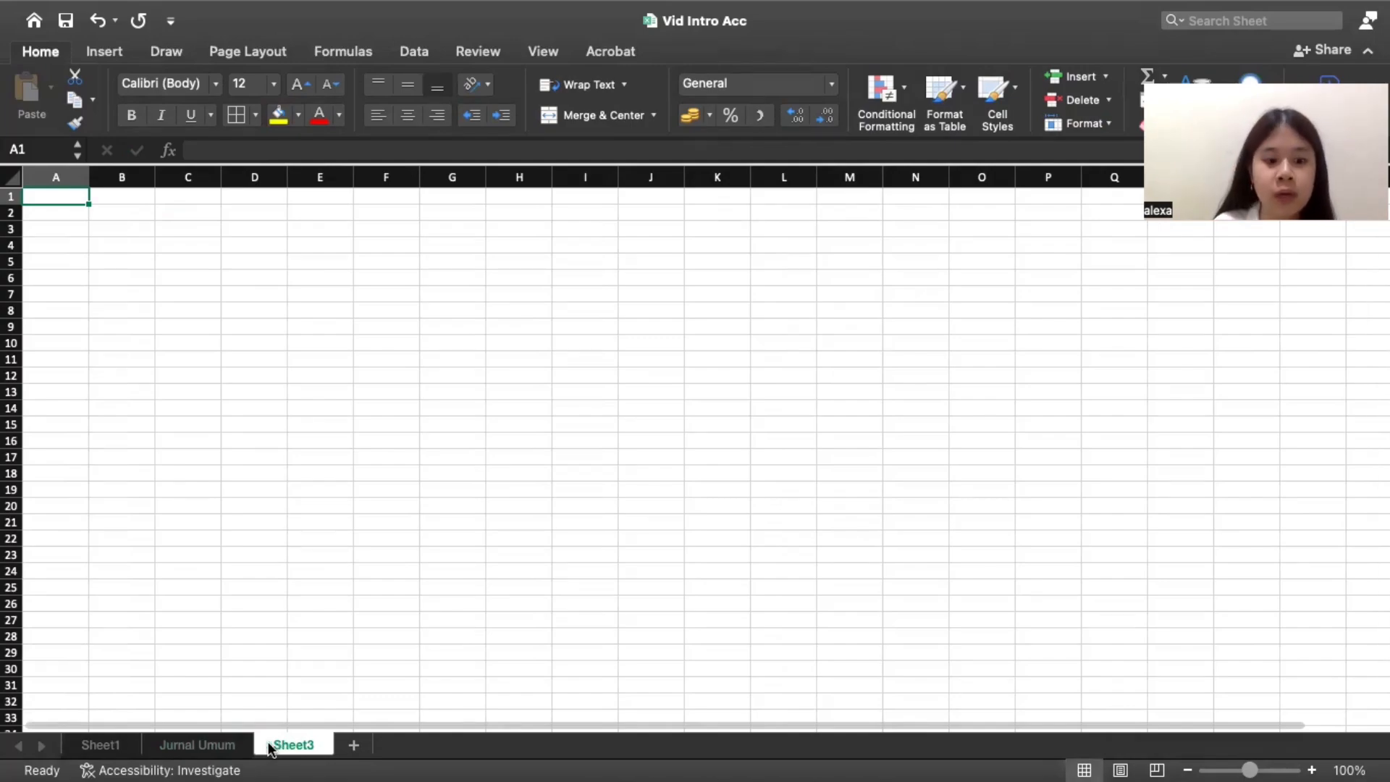
pyautogui.click(235, 750)
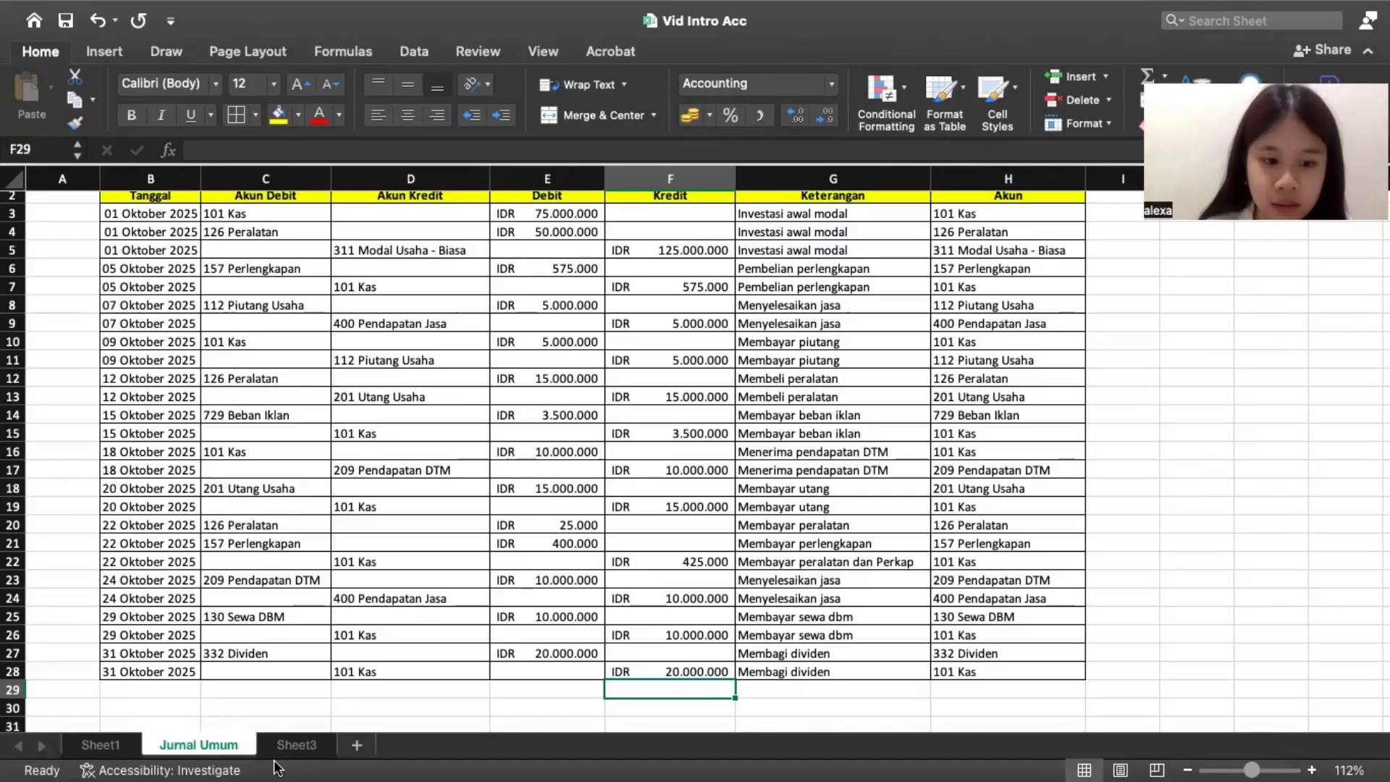
pyautogui.click(295, 749)
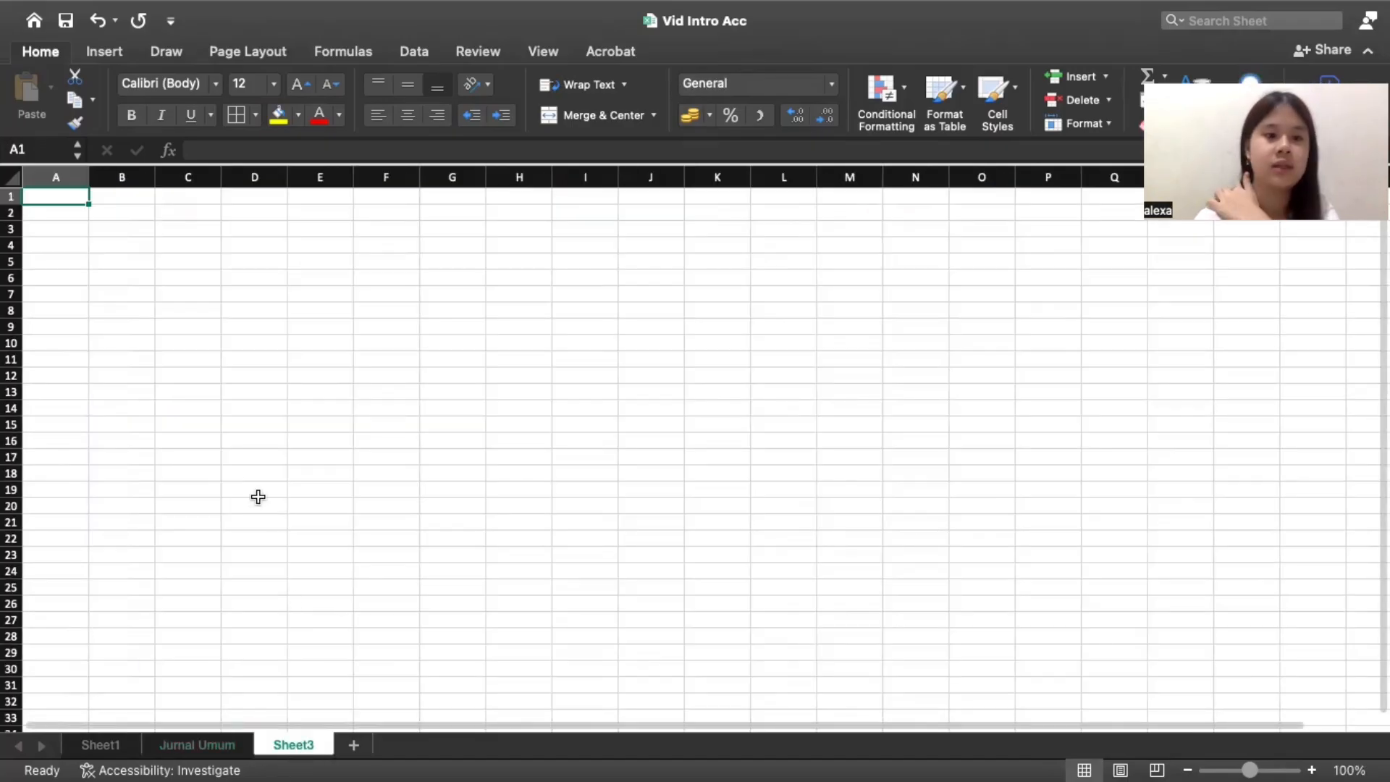
# Create a PivotTable at cell B2 of the new sheet from the range B2:H126 of the Jurnal Umum sheet.
pyautogui.click(135, 213)
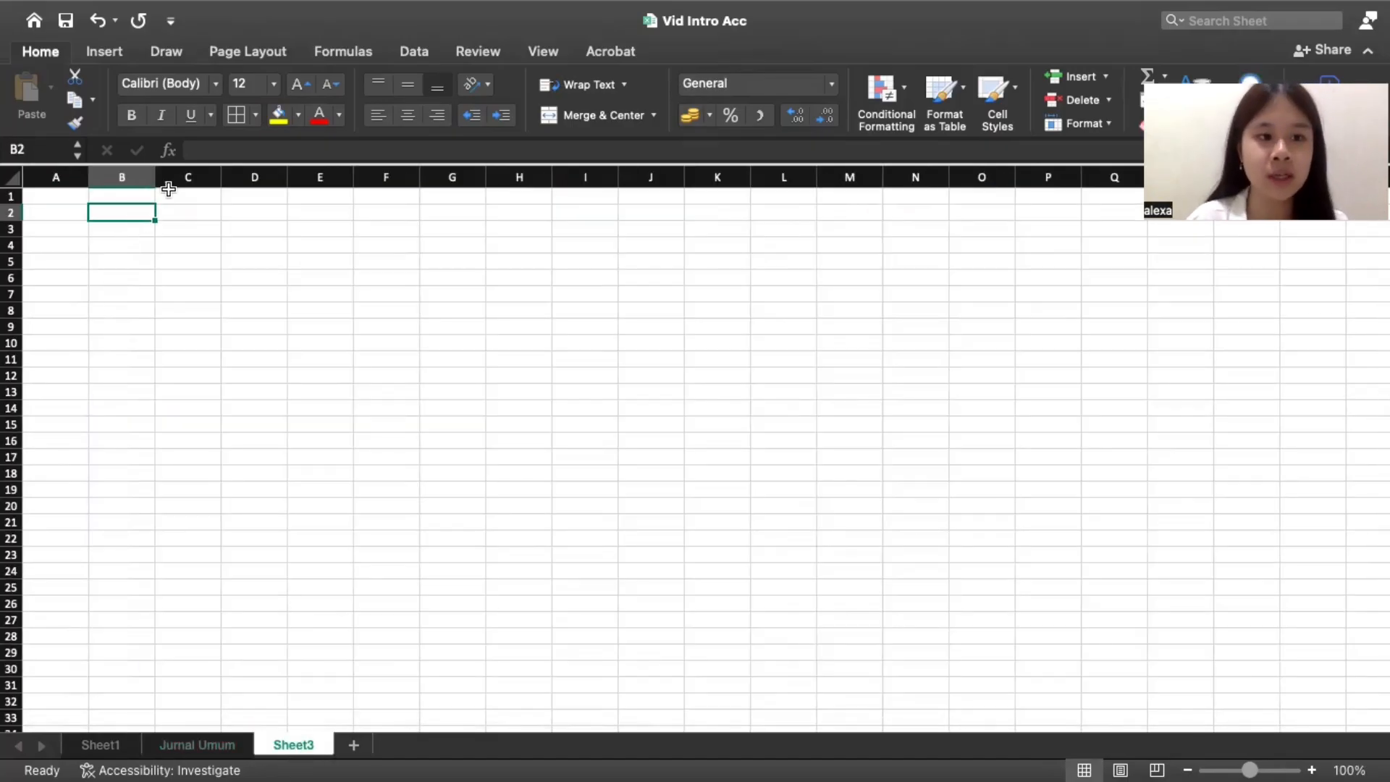
pyautogui.click(103, 51)
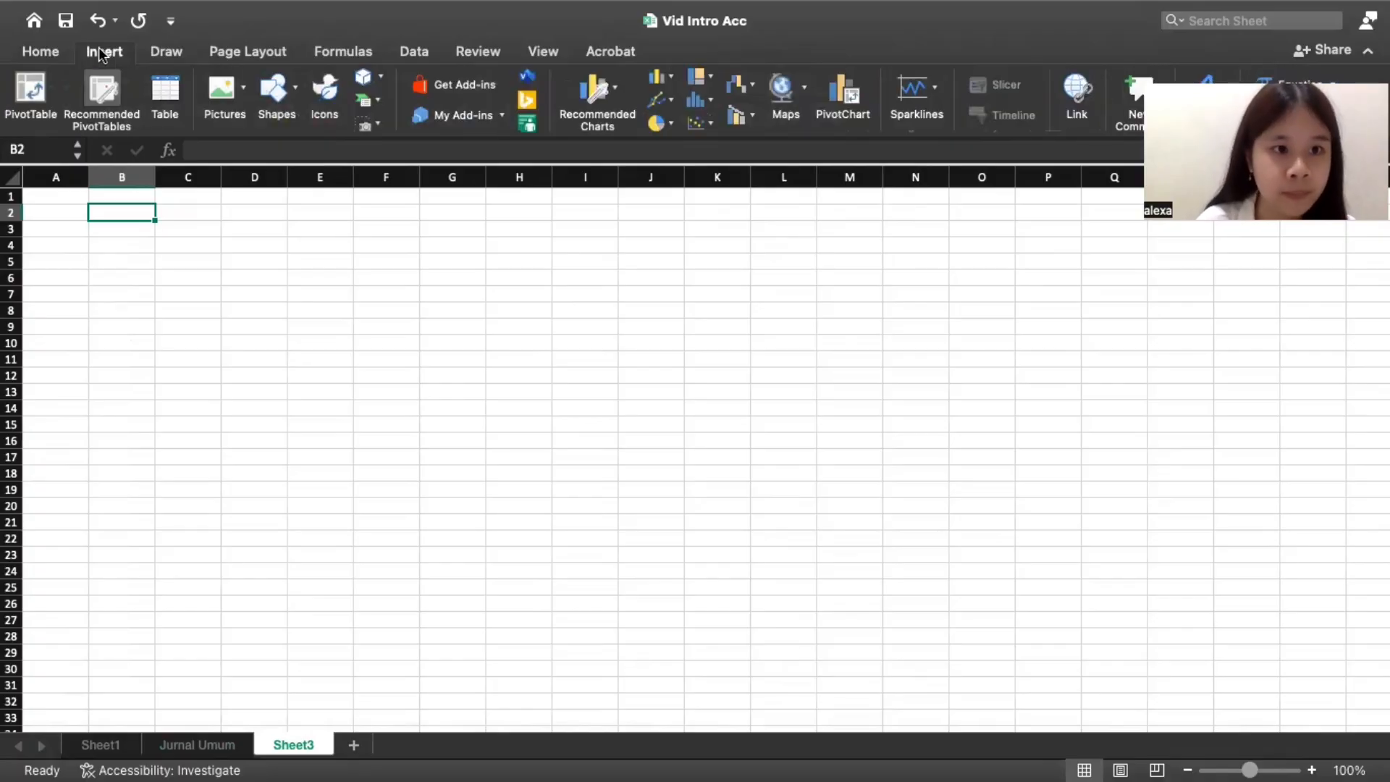
pyautogui.click(38, 95)
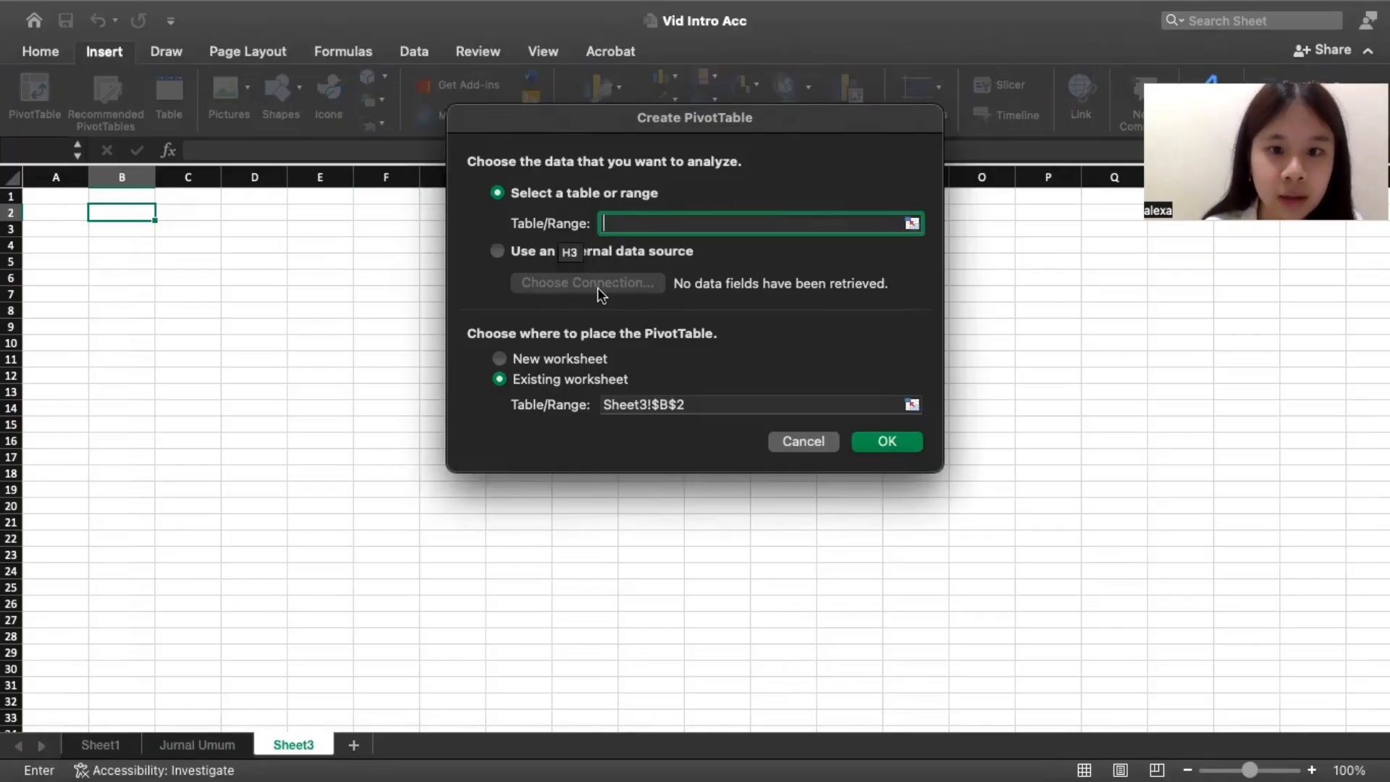
pyautogui.press('Escape')
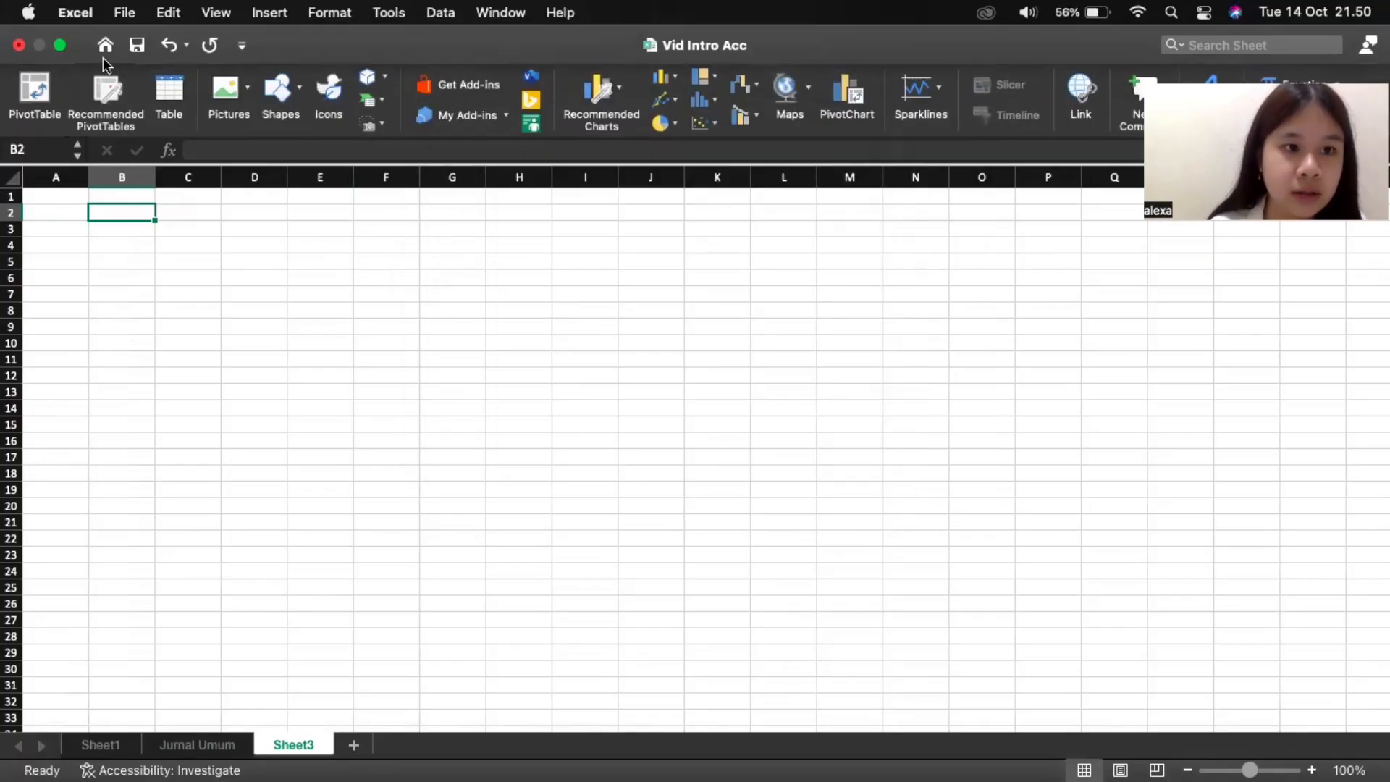
pyautogui.click(37, 88)
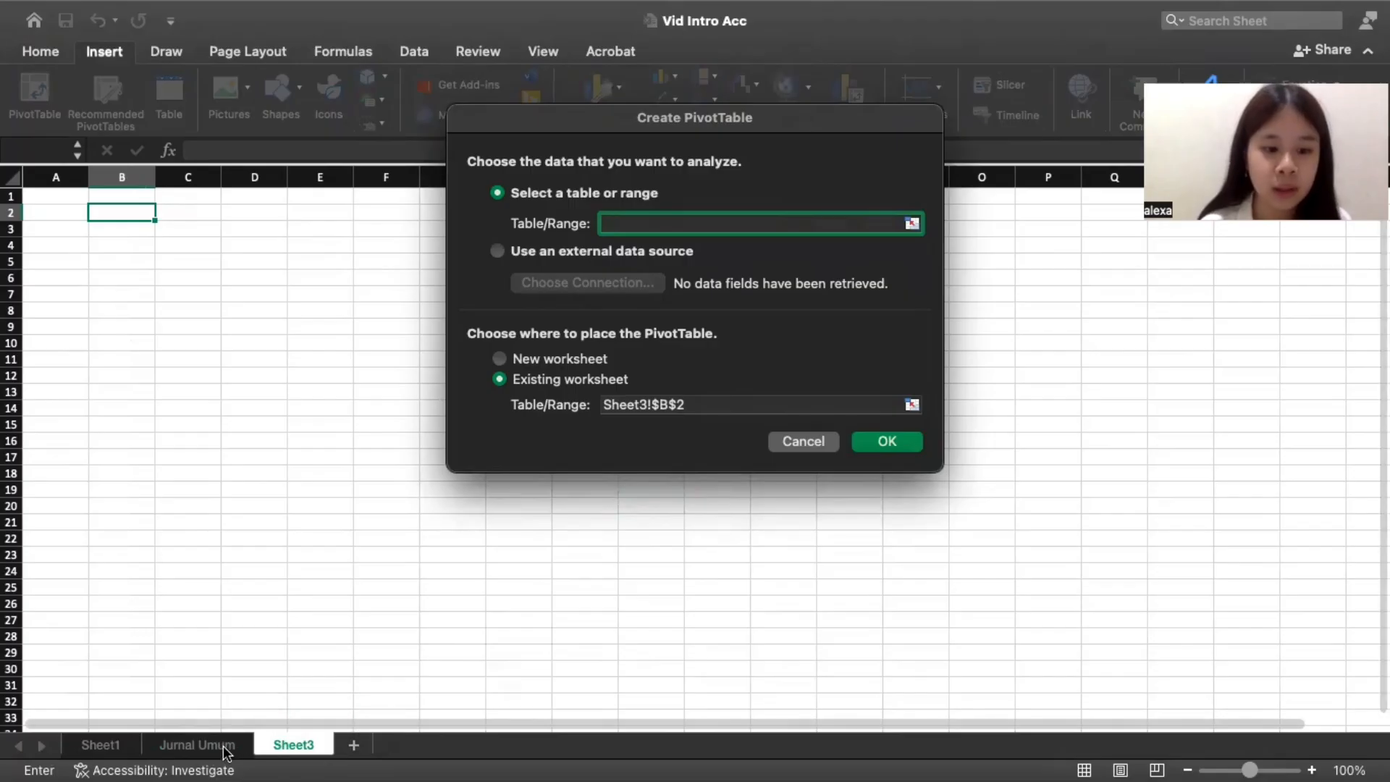
pyautogui.click(197, 745)
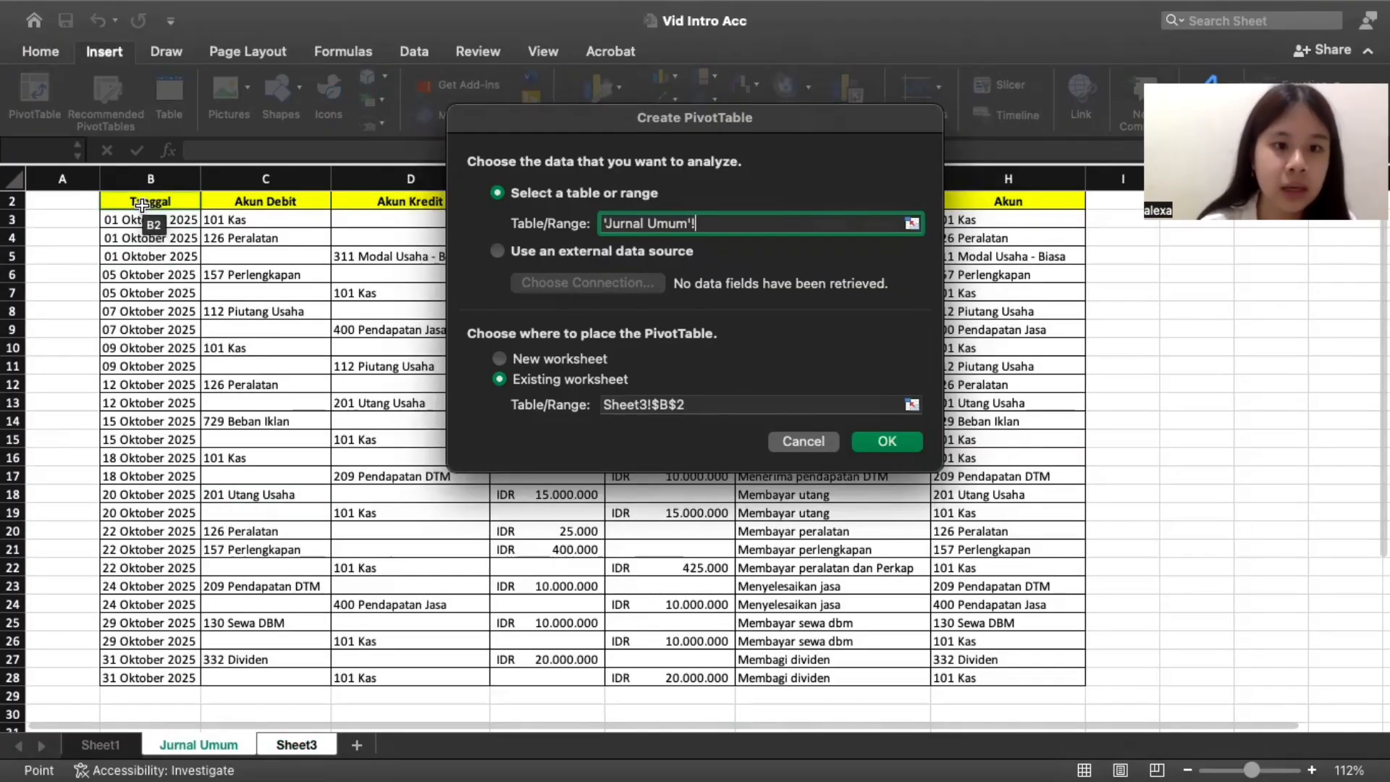
pyautogui.click(123, 206)
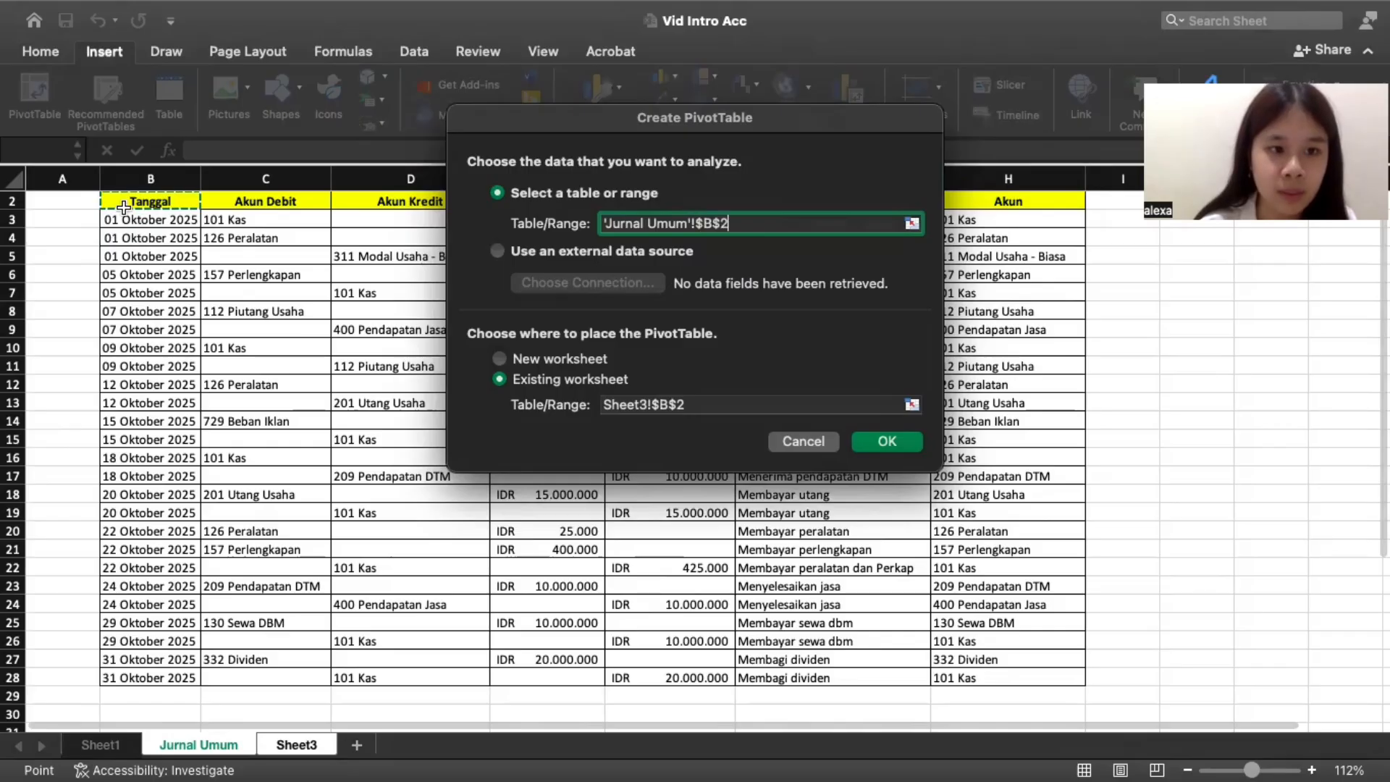
pyautogui.moveTo(123, 208); pyautogui.dragTo(938, 588)
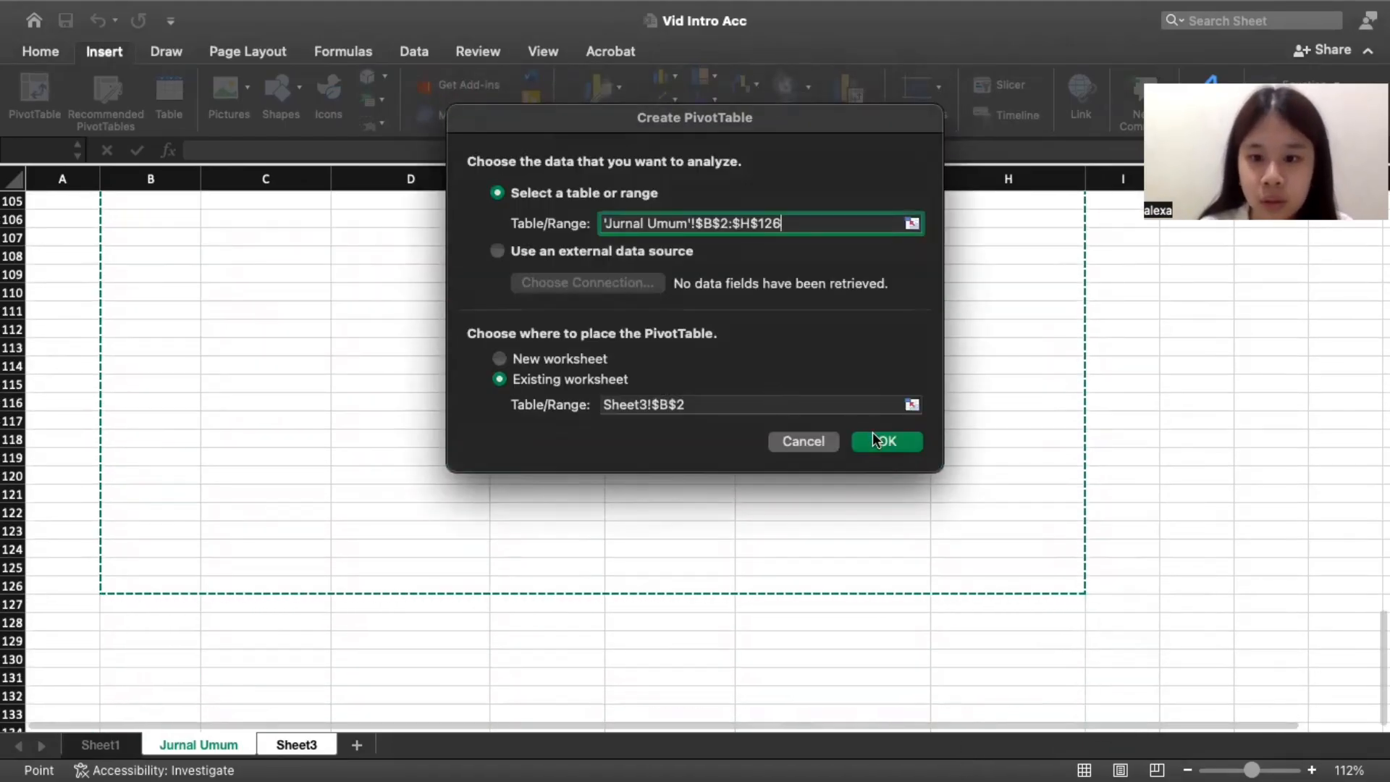
pyautogui.click(873, 436)
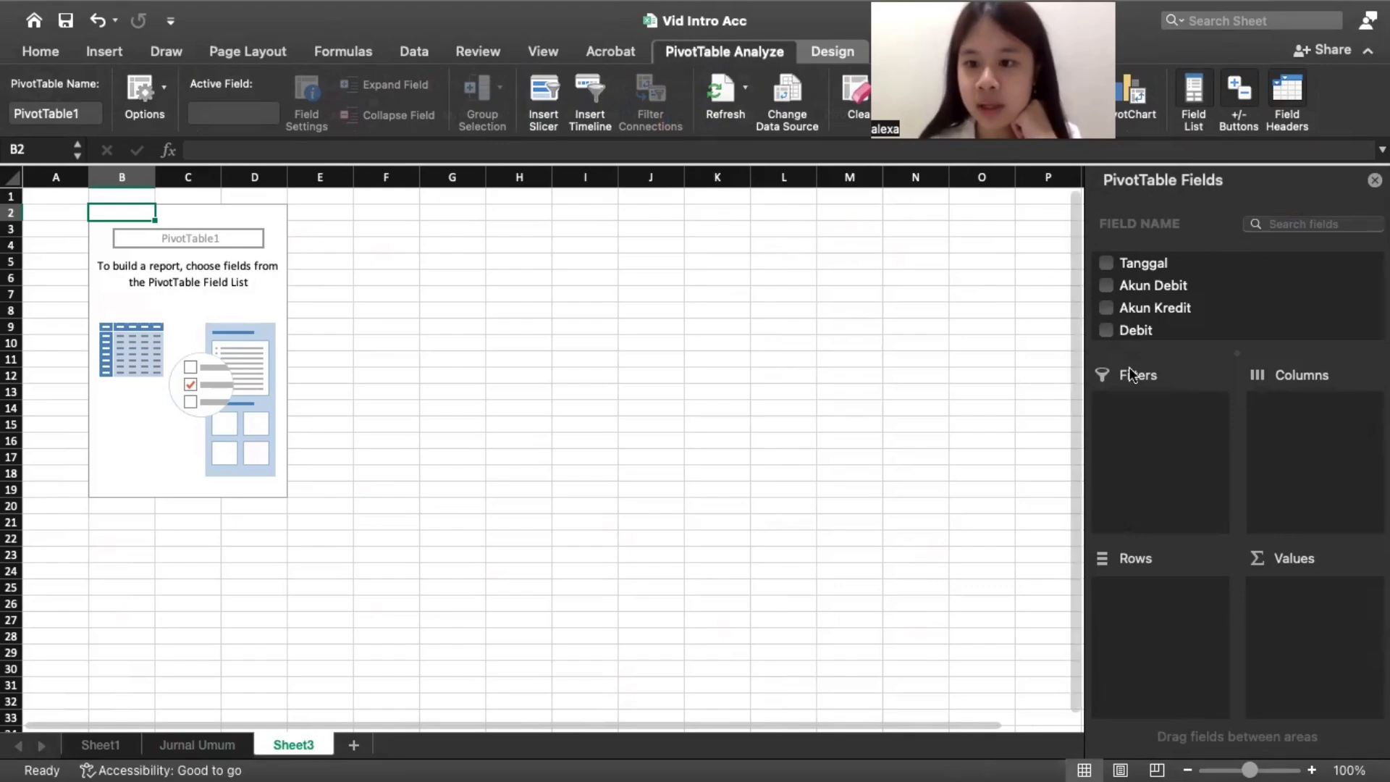
# Add the Tanggal, Debit, Kredit, Keterangan and Akun fields to the PivotTable.
pyautogui.click(1107, 263)
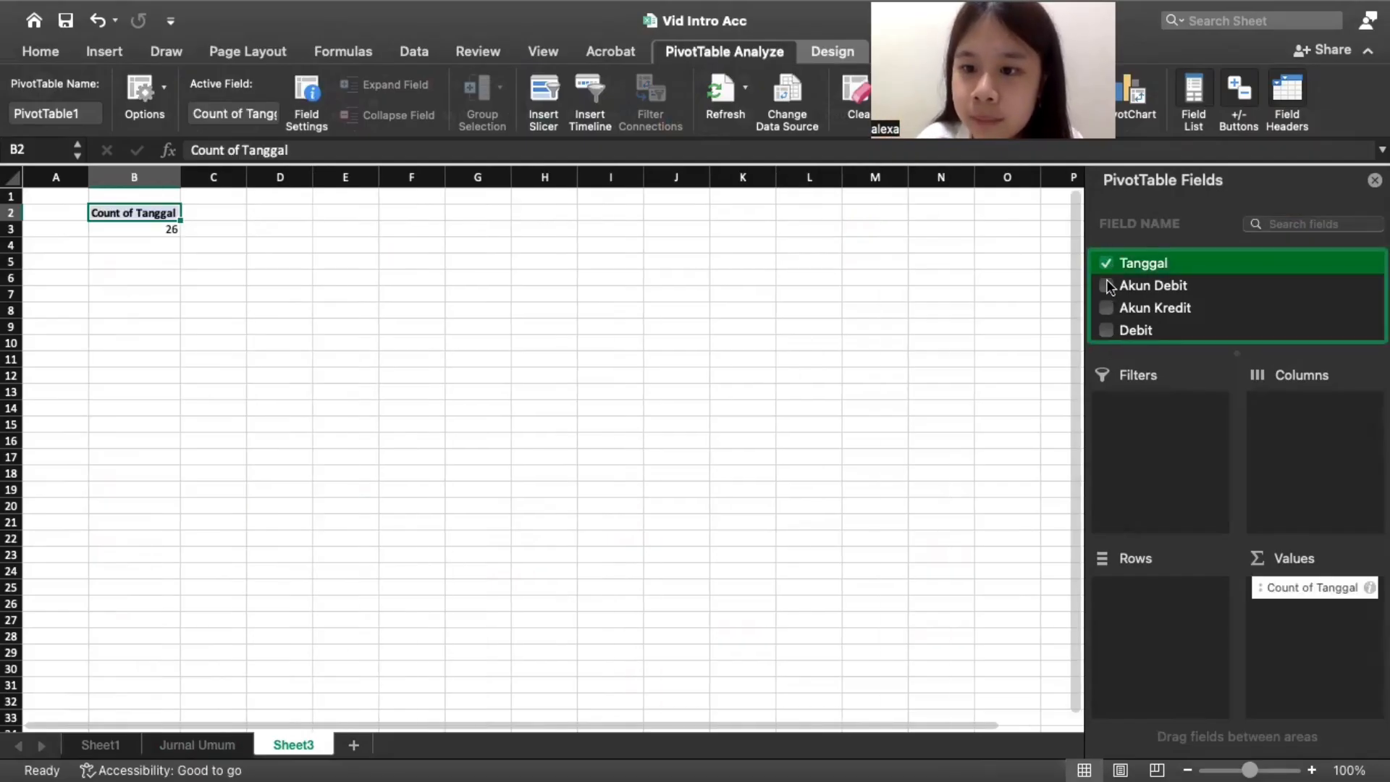
pyautogui.click(1106, 331)
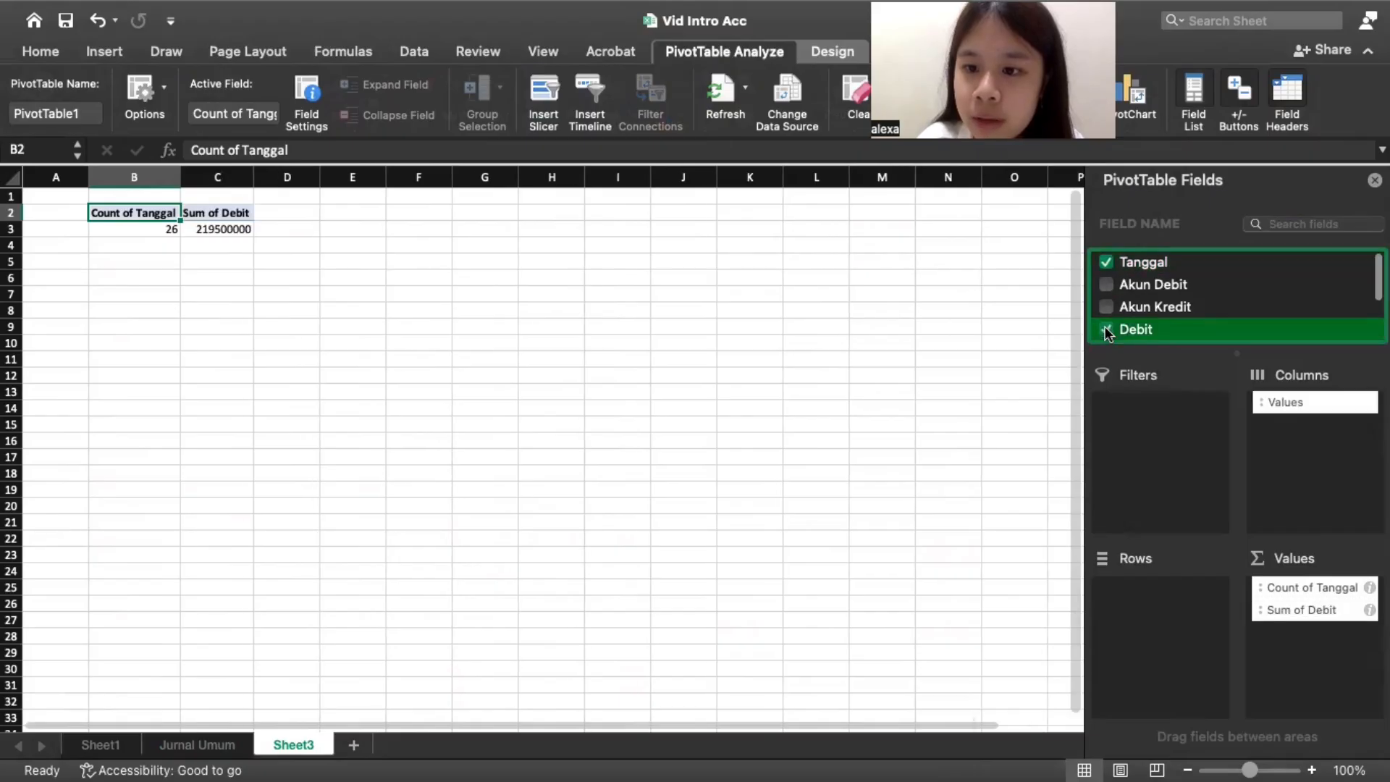
pyautogui.scroll(-3, 1111, 289)
pyautogui.click(1106, 286)
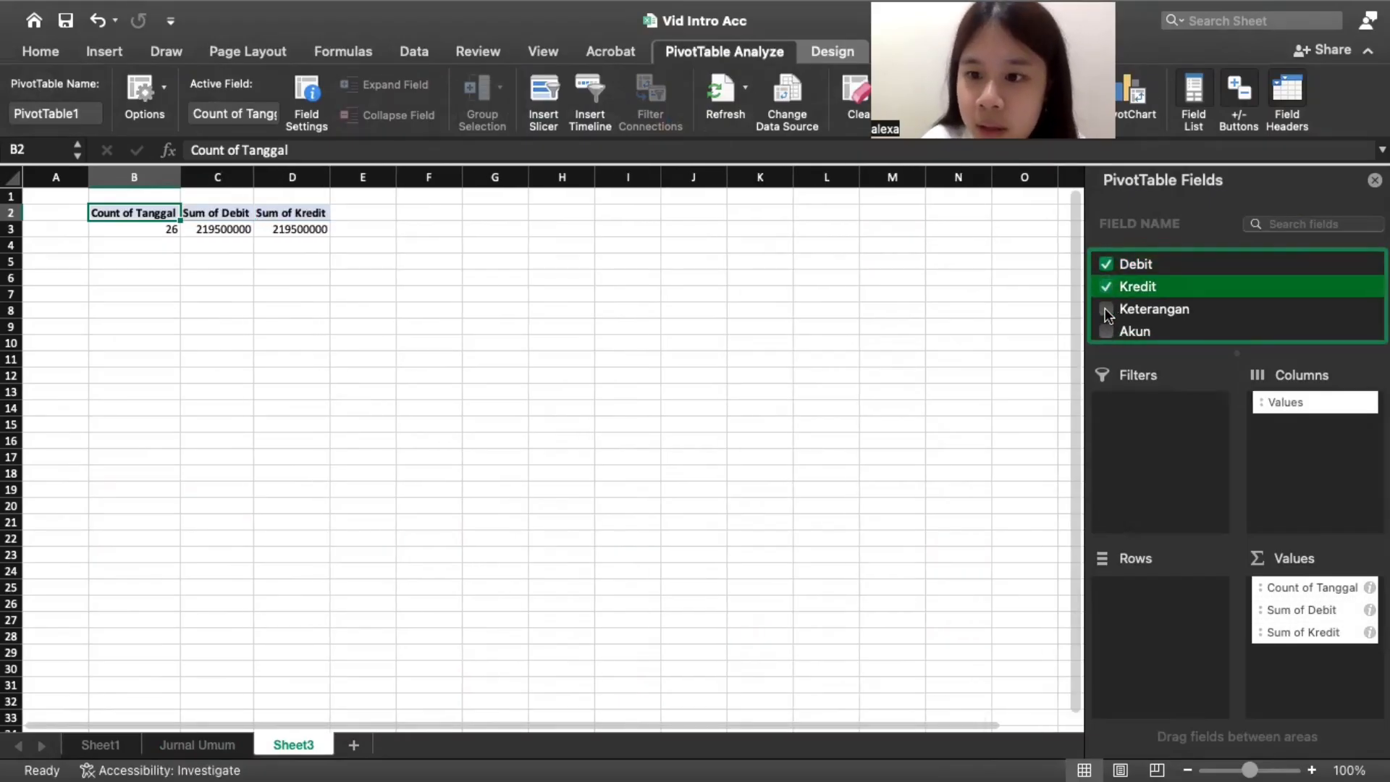
pyautogui.click(1106, 309)
pyautogui.click(1106, 332)
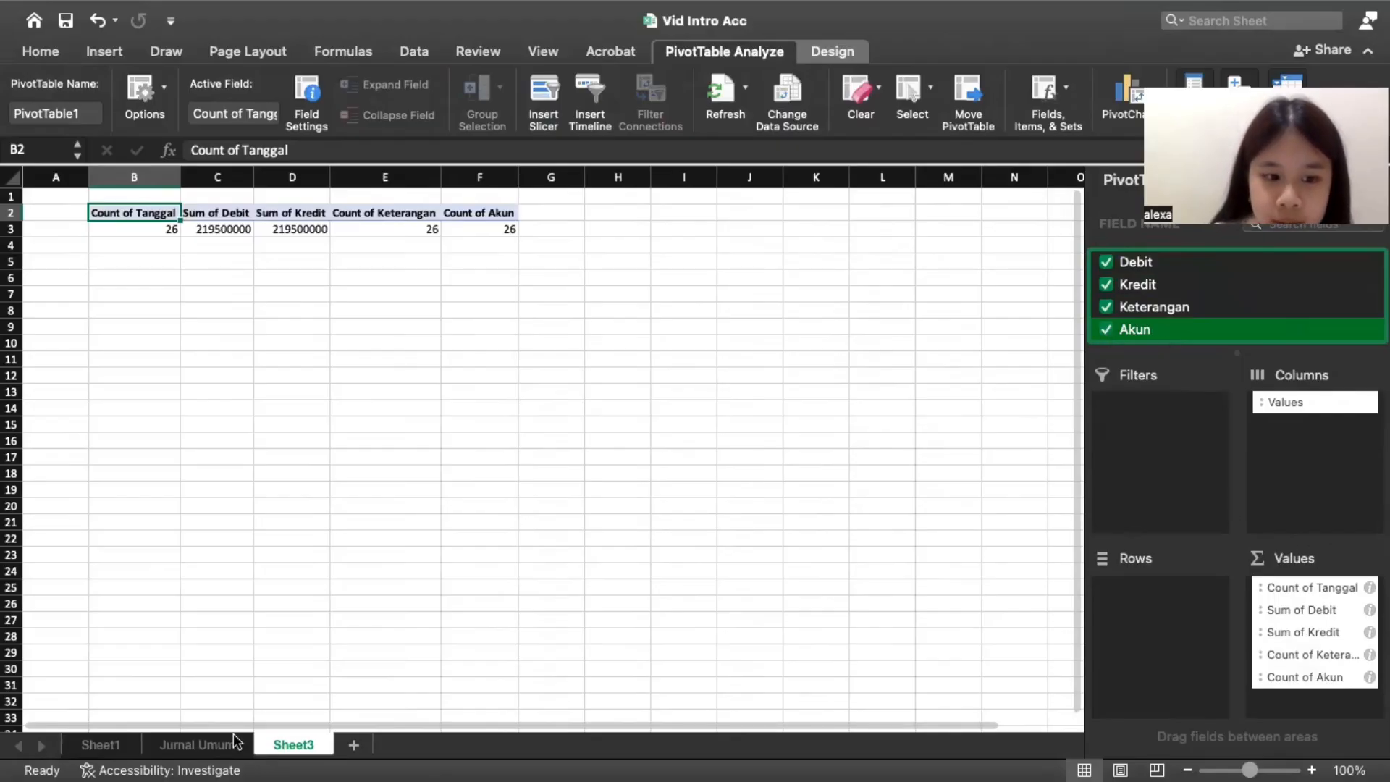
# Arrange the PivotTable with Tanggal and Keterangan as row fields and Akun as the report filter.
pyautogui.click(204, 746)
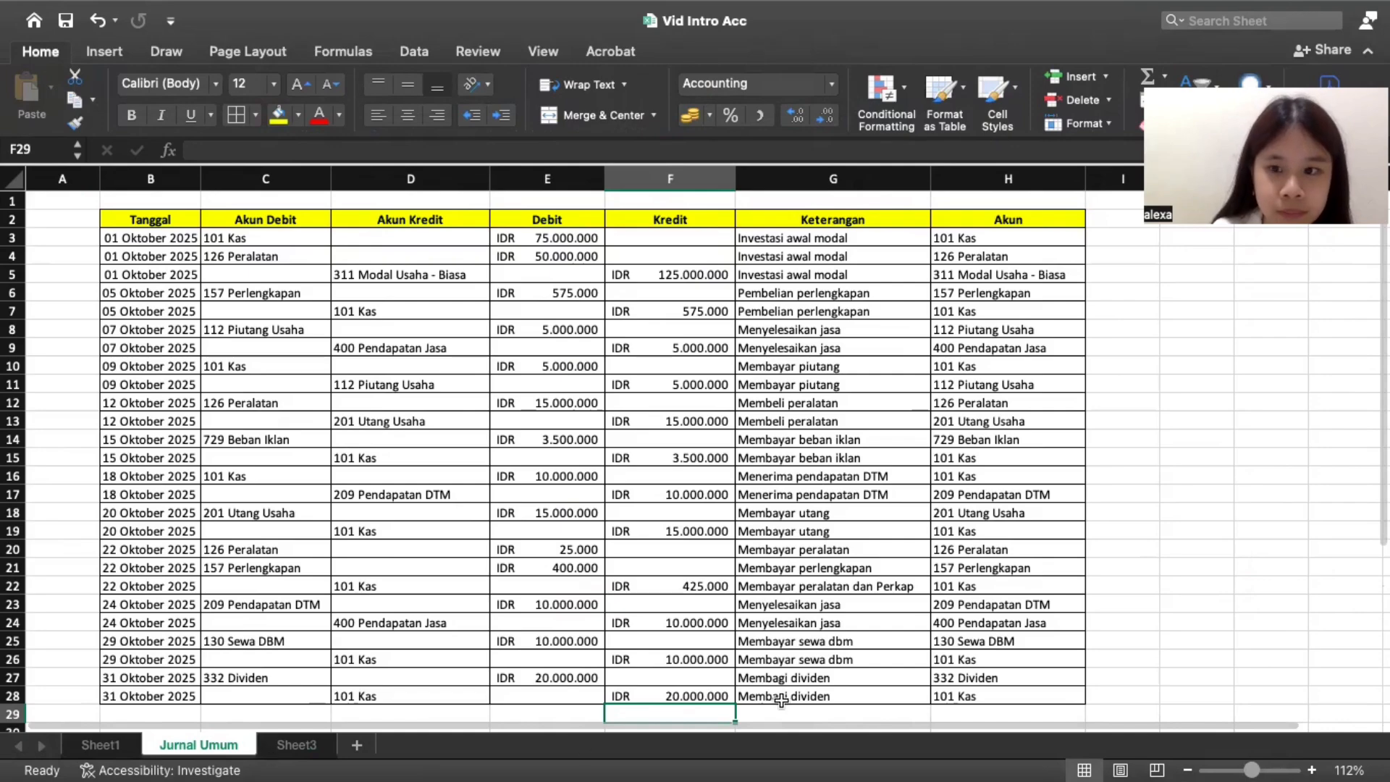
pyautogui.click(294, 745)
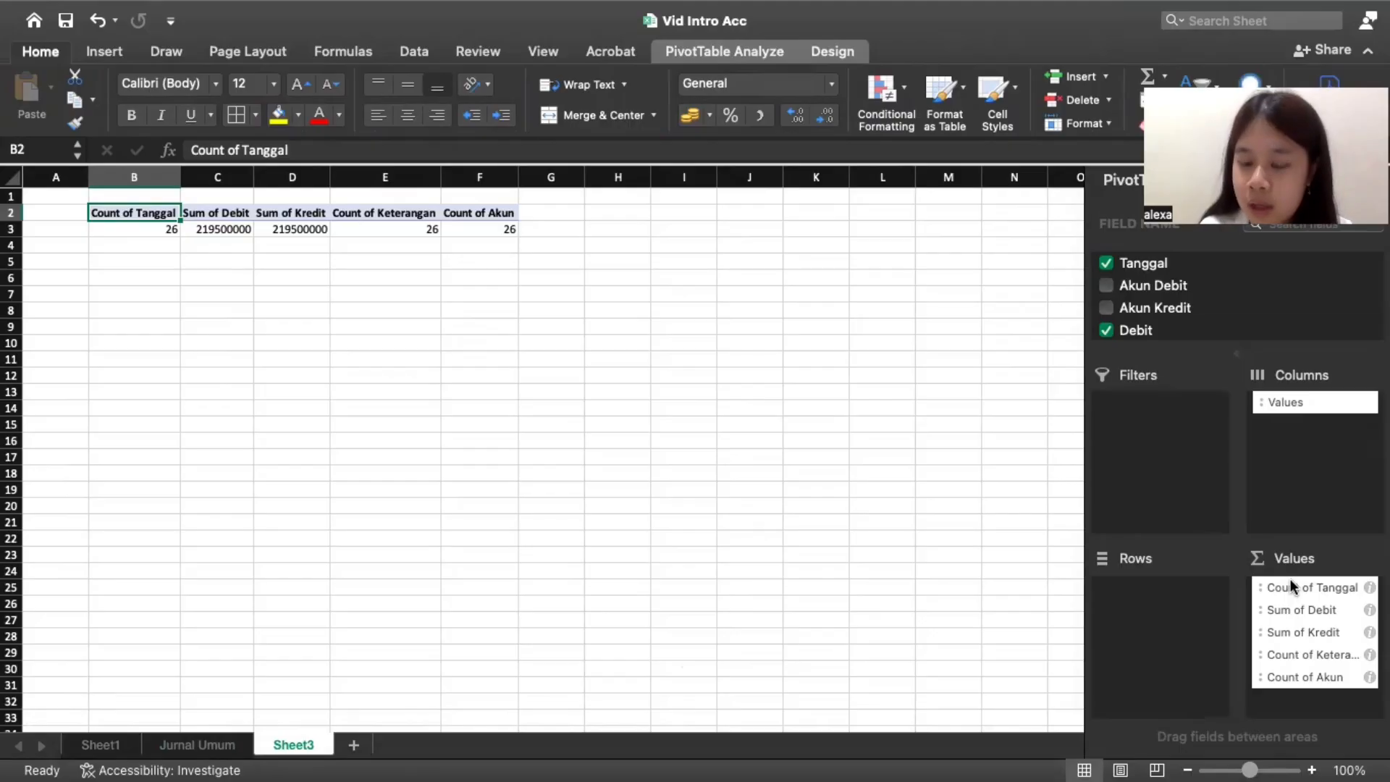
pyautogui.moveTo(1290, 585); pyautogui.dragTo(1148, 599)
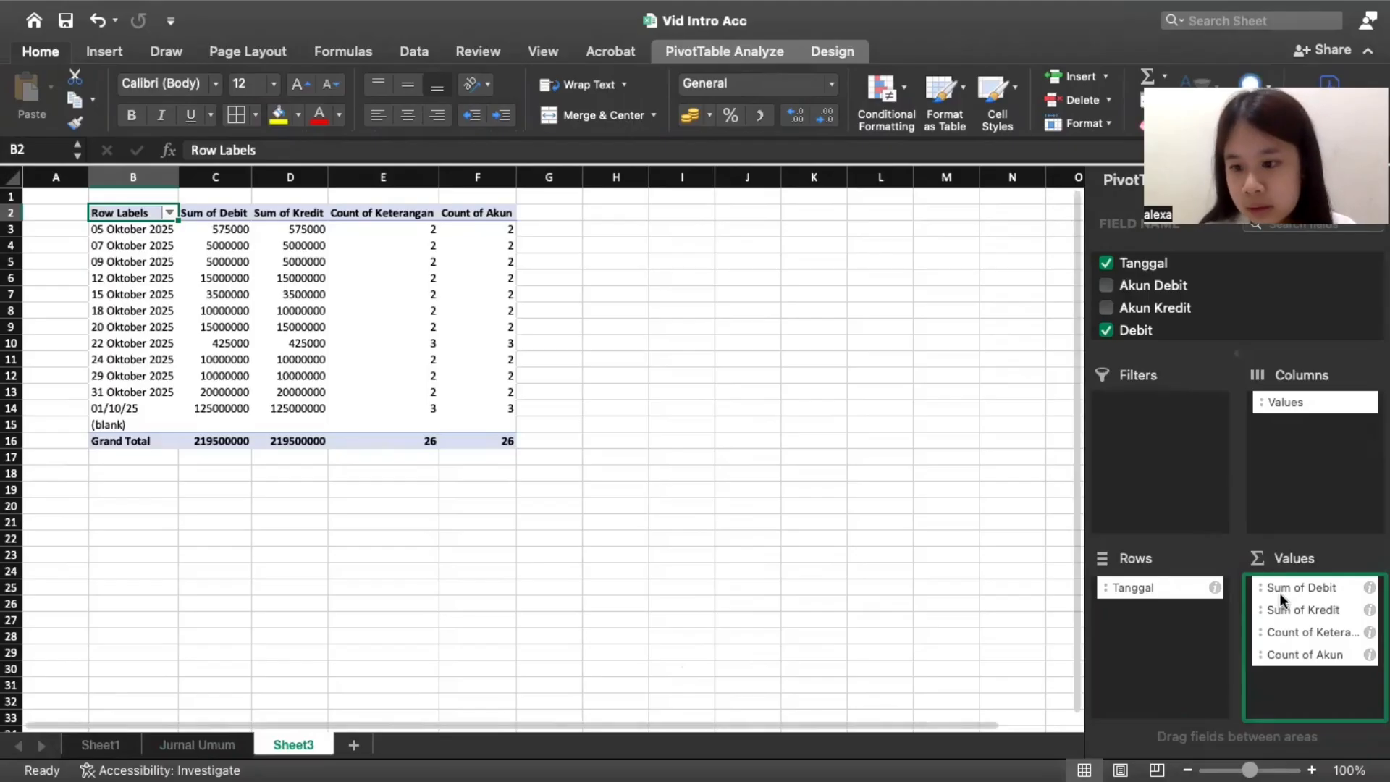
pyautogui.moveTo(1295, 646); pyautogui.dragTo(1137, 474)
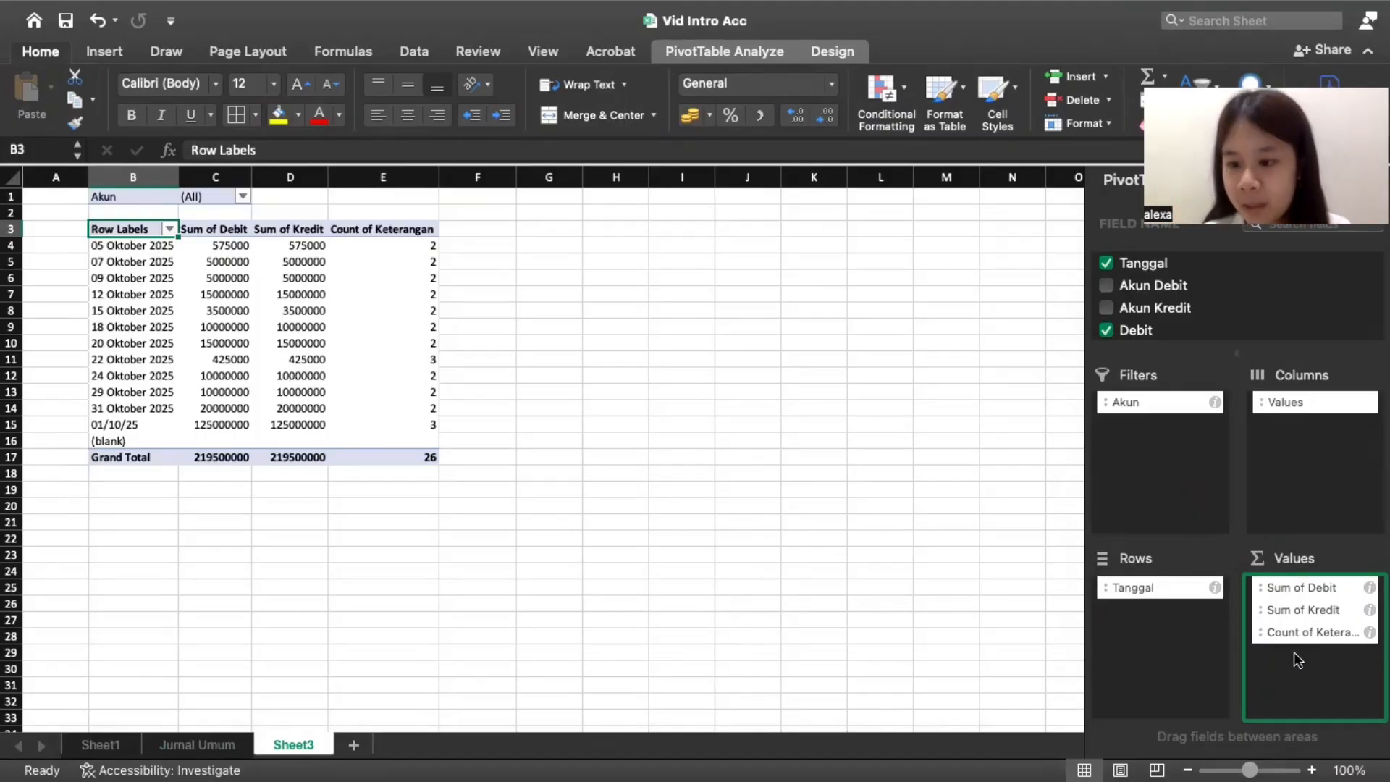
pyautogui.moveTo(1308, 631); pyautogui.dragTo(1187, 638)
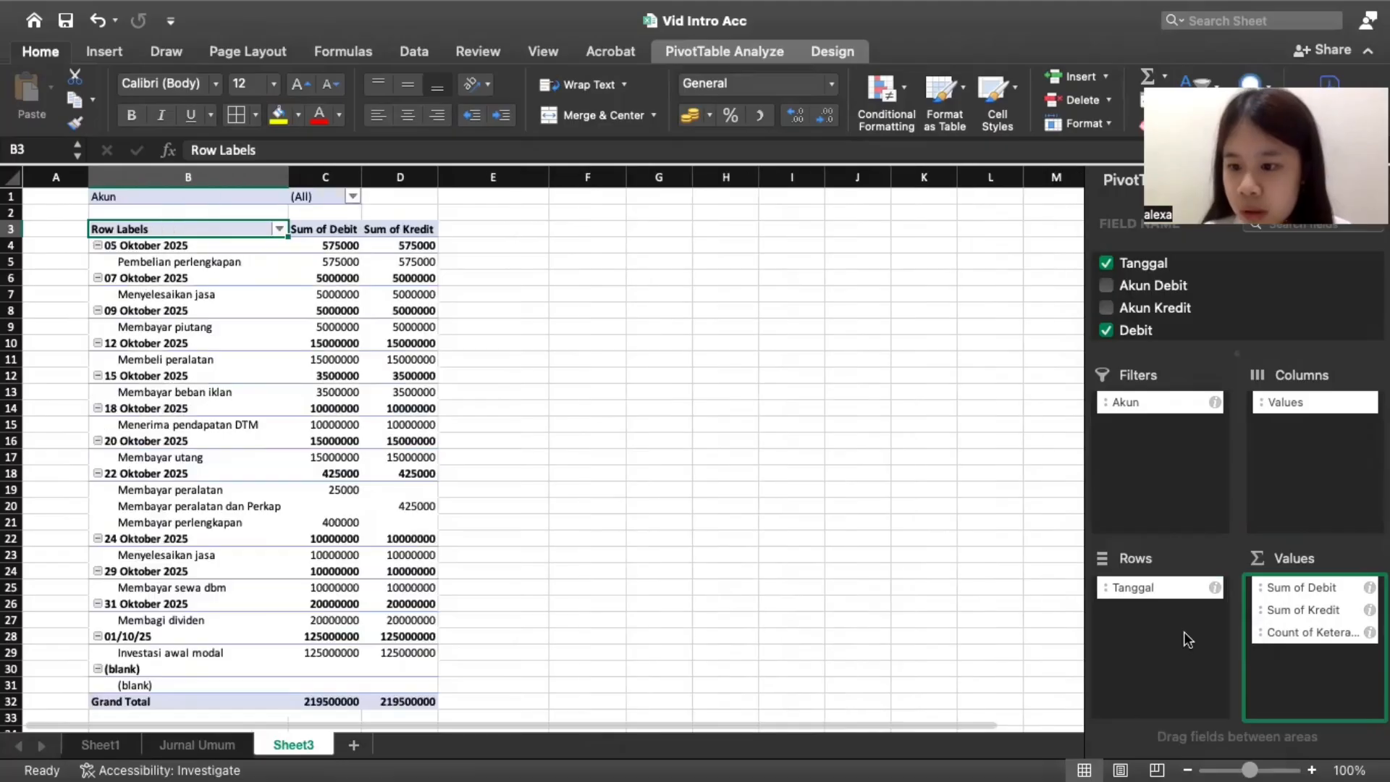
# Filter the PivotTable's Akun report filter to show only the 101 Kas account.
pyautogui.click(396, 489)
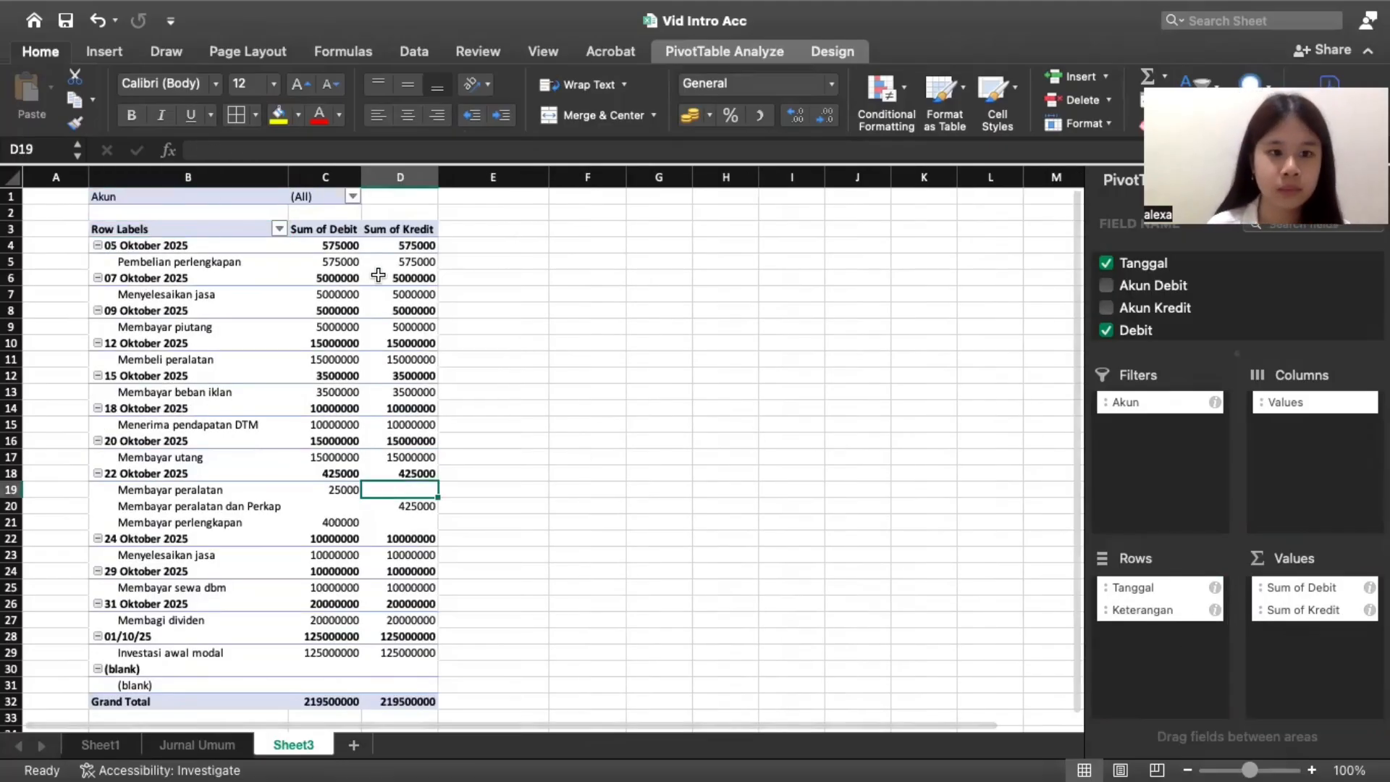
pyautogui.click(790, 376)
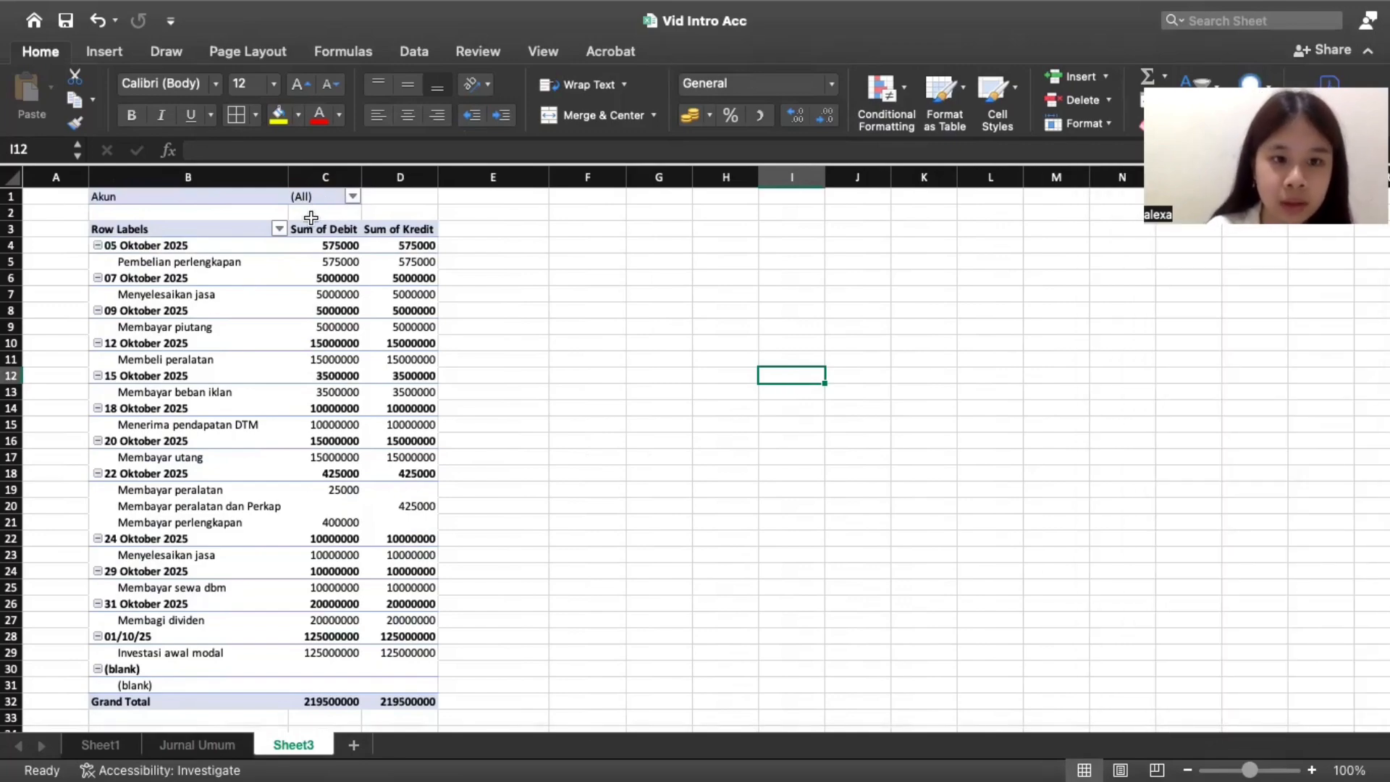
pyautogui.click(352, 196)
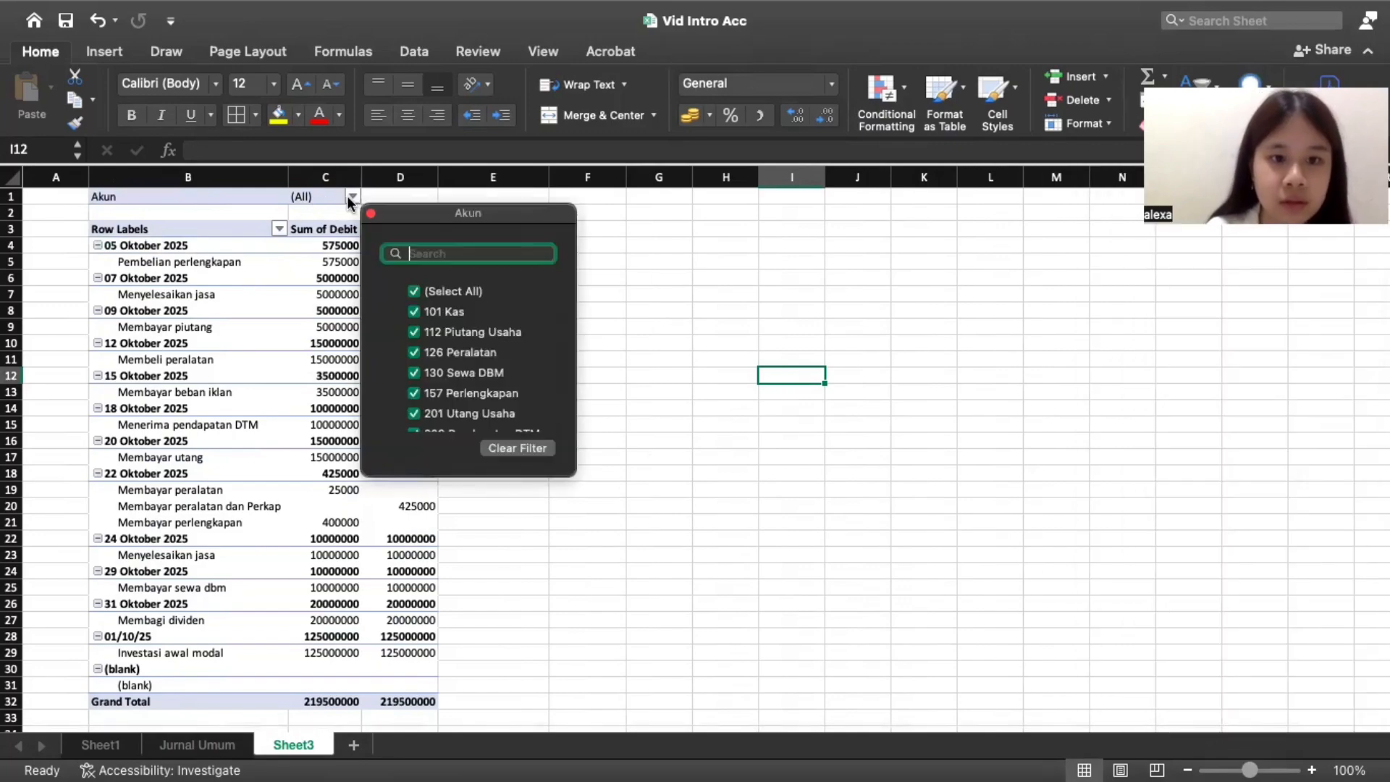
pyautogui.click(414, 292)
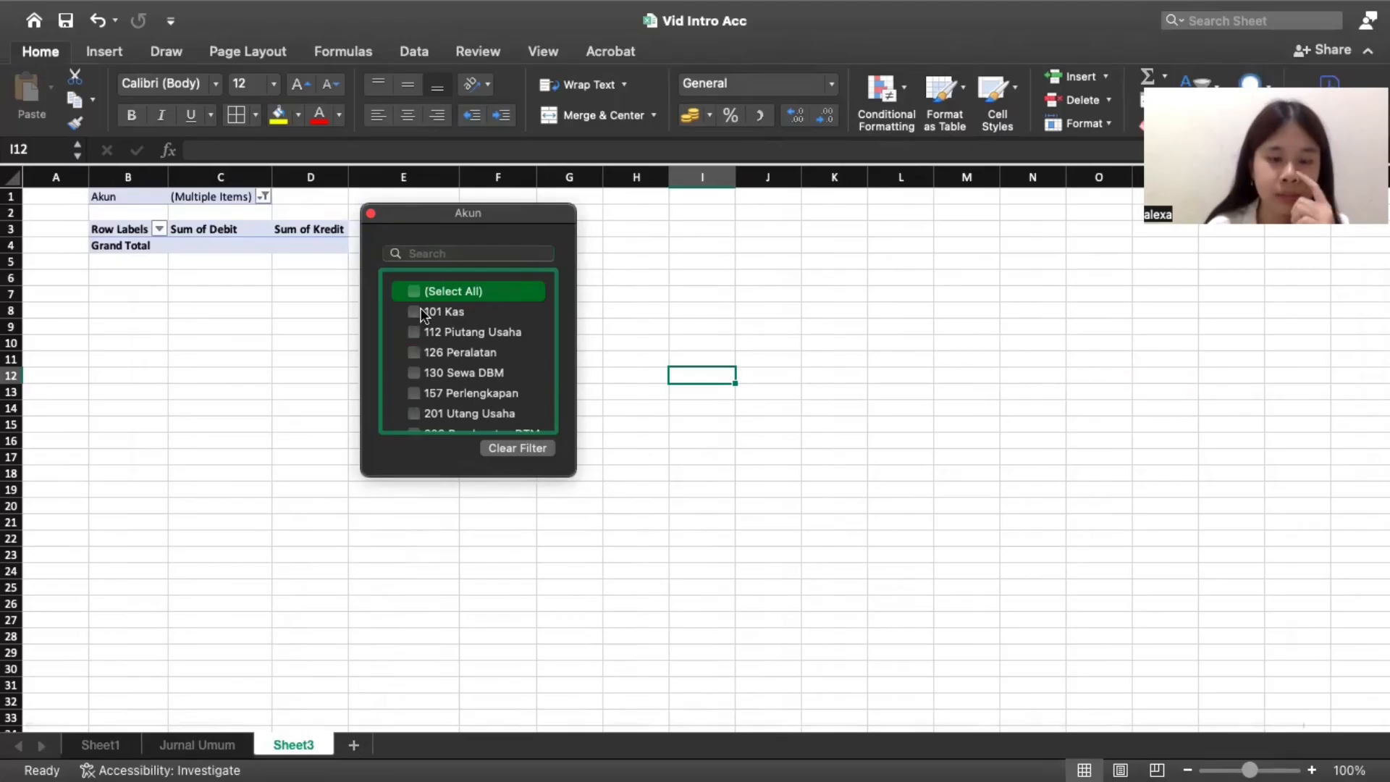
pyautogui.click(414, 311)
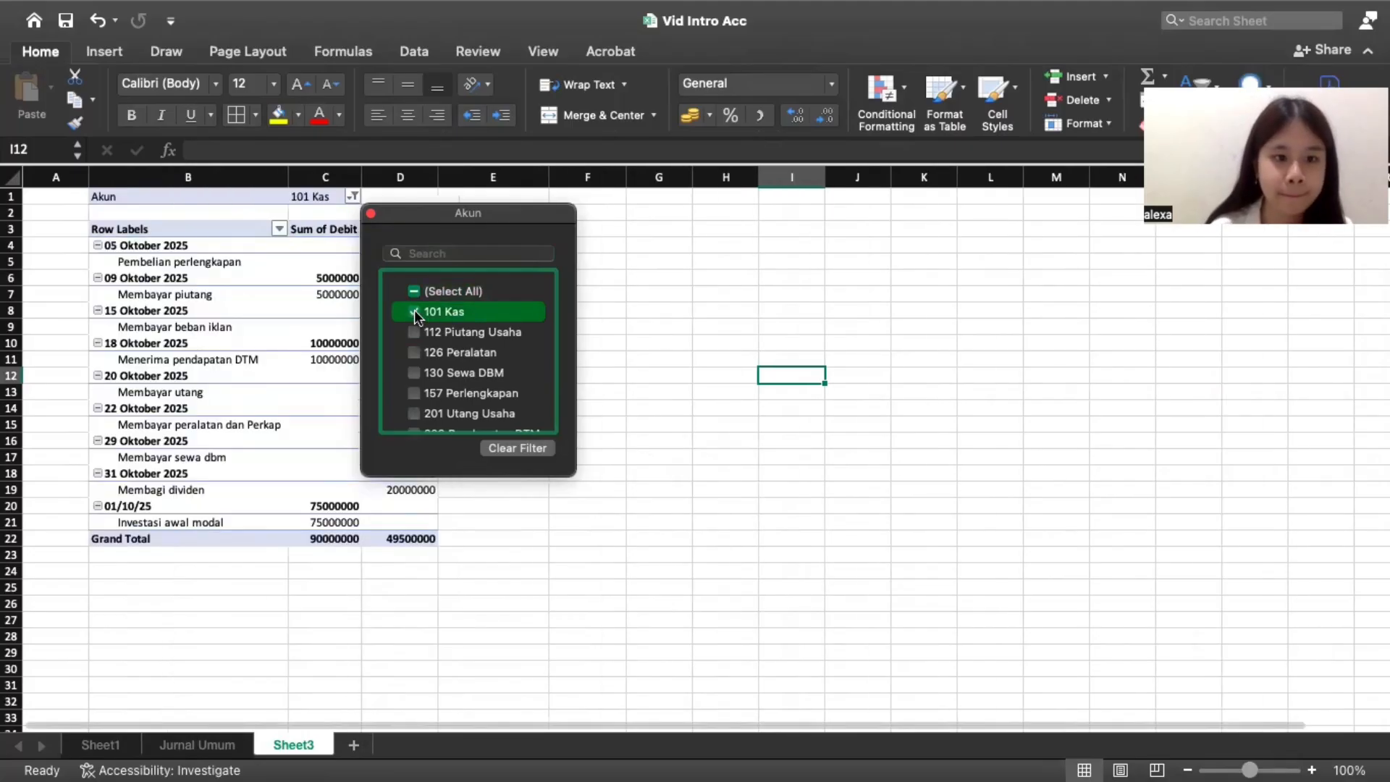
pyautogui.click(527, 498)
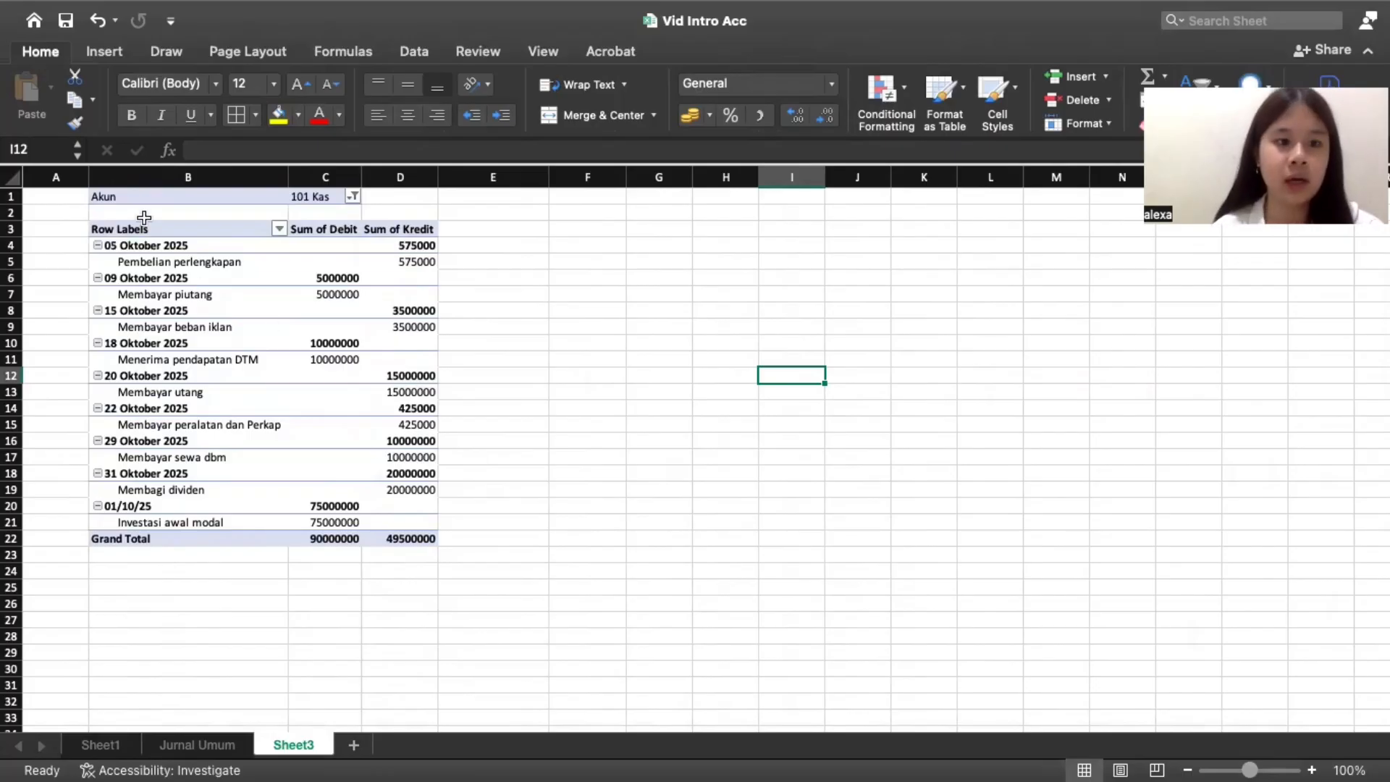
# Turn off the subtotals for all groups in the PivotTable.
pyautogui.moveTo(121, 199); pyautogui.dragTo(167, 297)
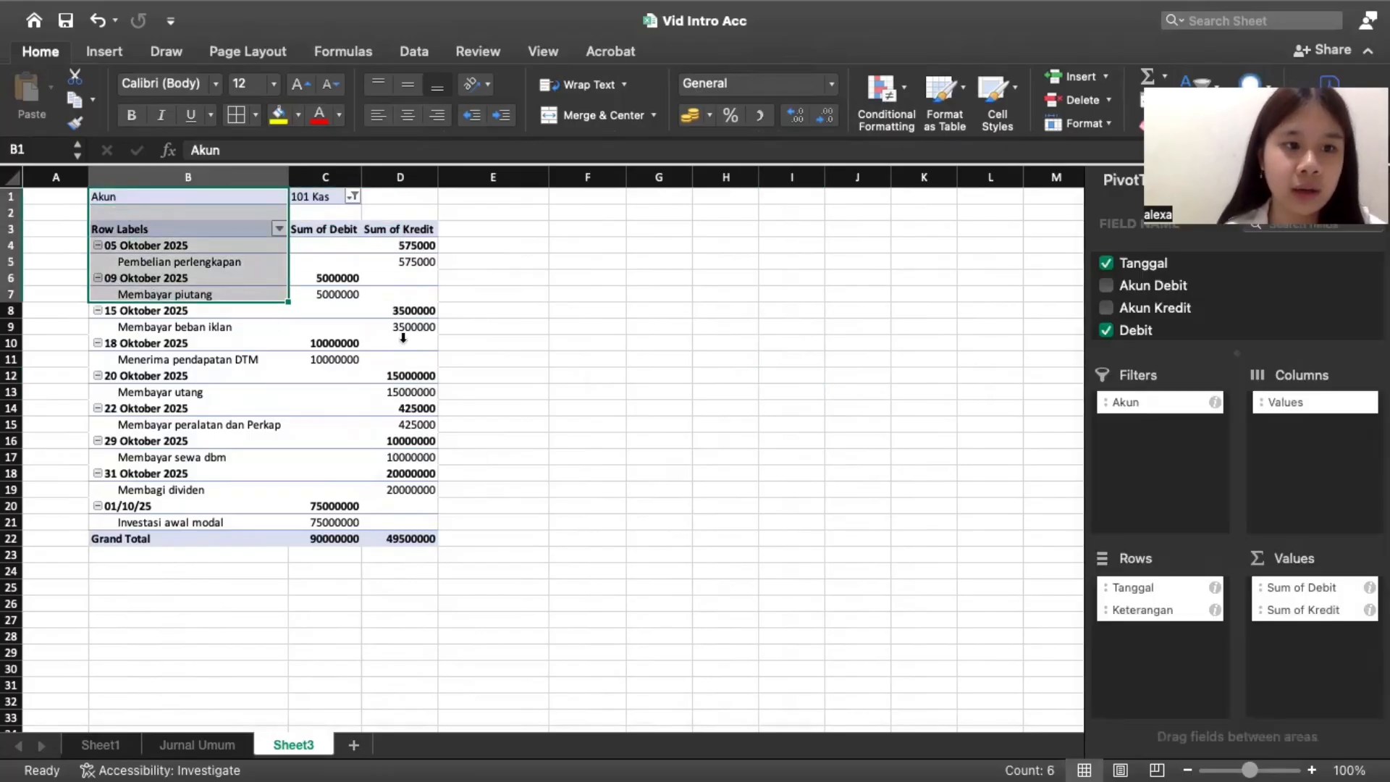
pyautogui.click(399, 342)
pyautogui.click(276, 312)
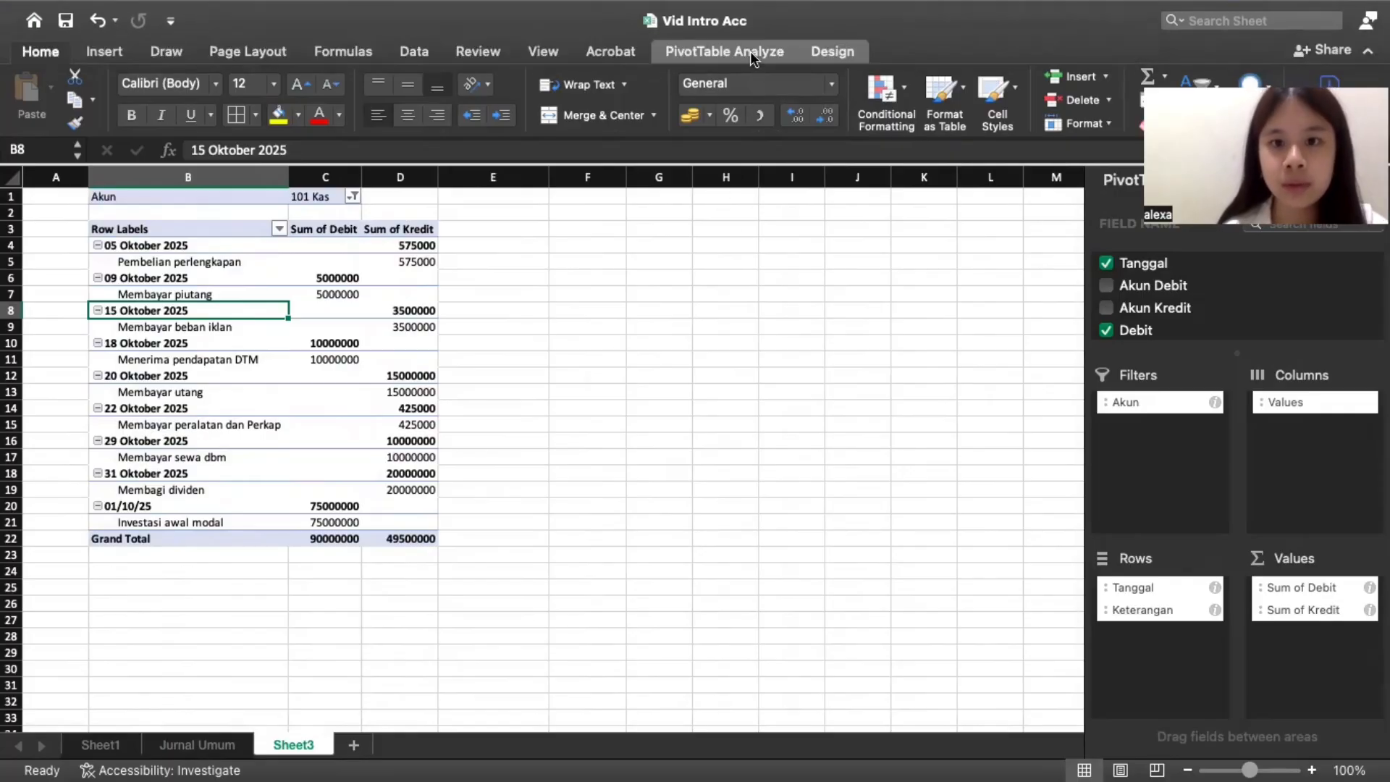
pyautogui.click(724, 52)
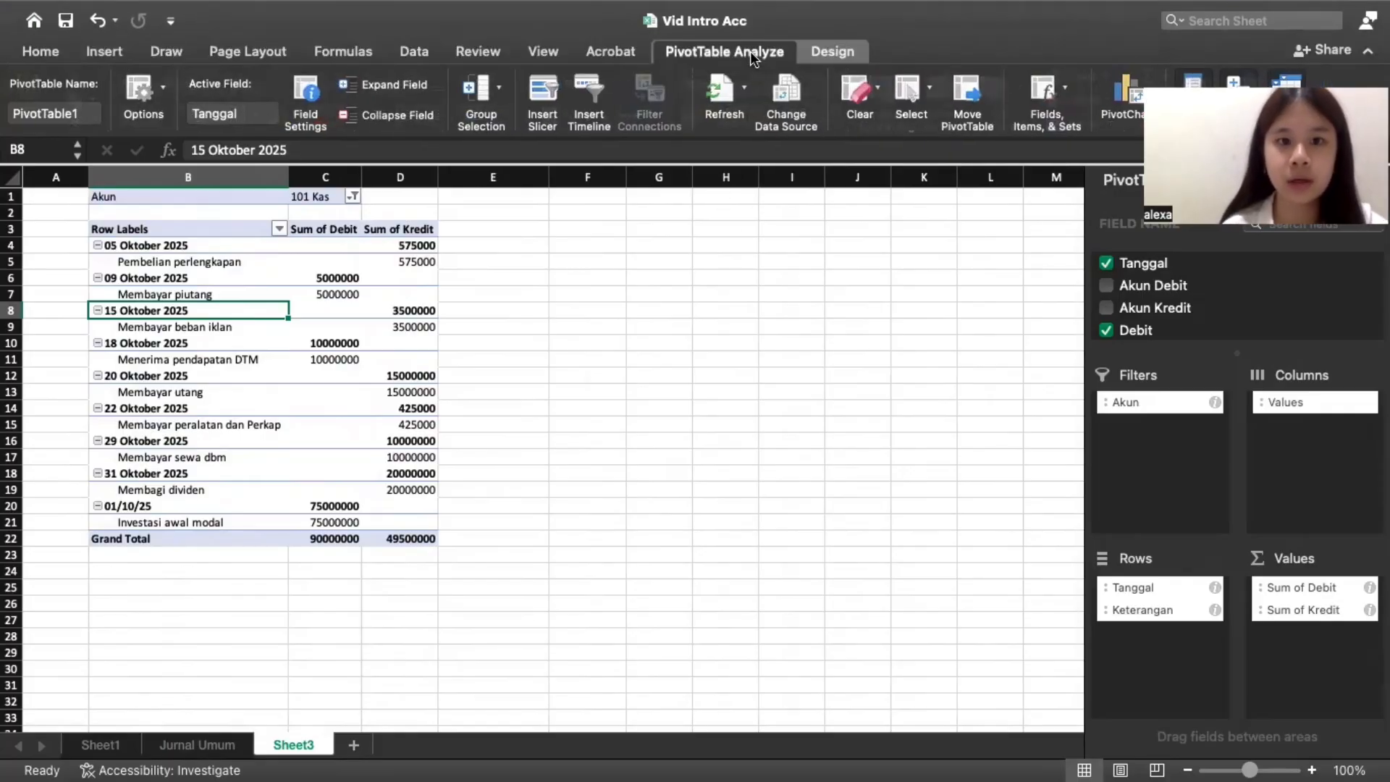
pyautogui.click(830, 53)
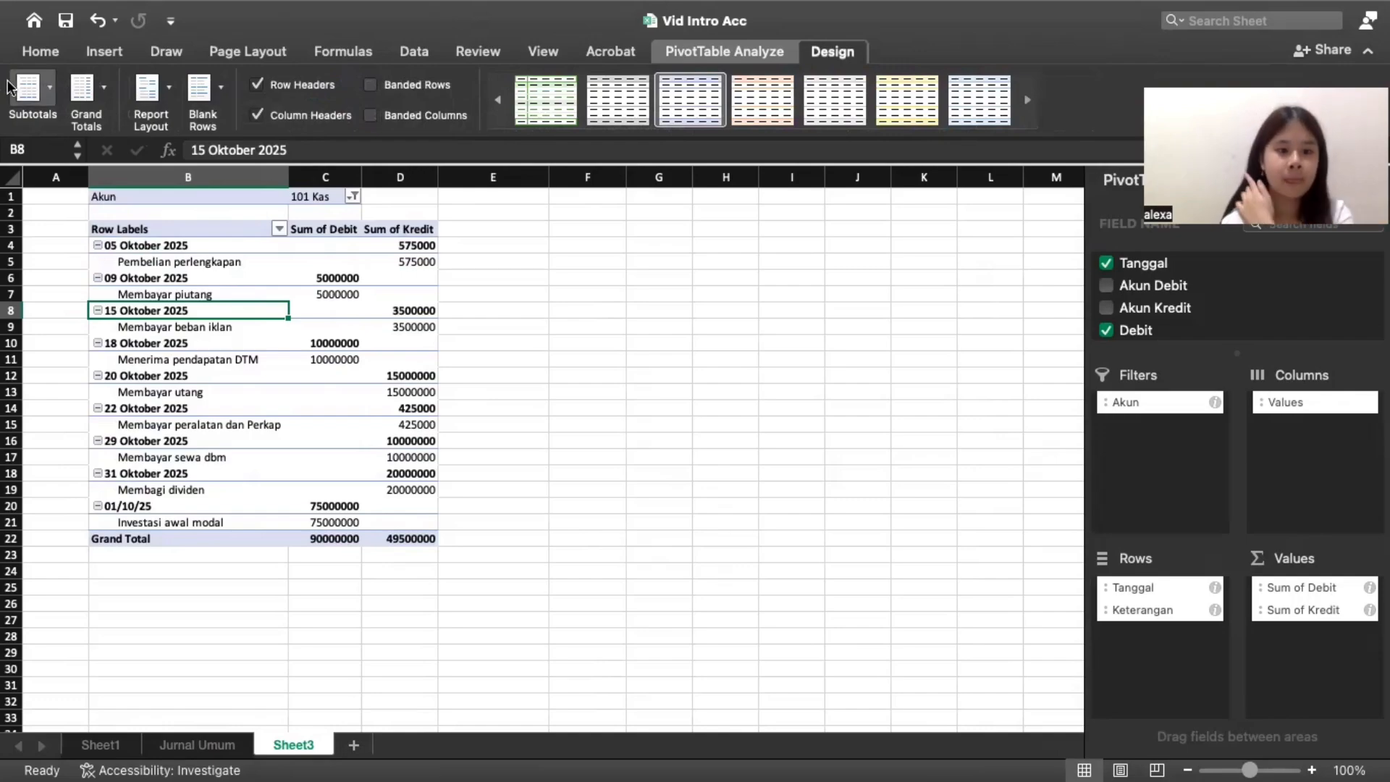
pyautogui.click(36, 101)
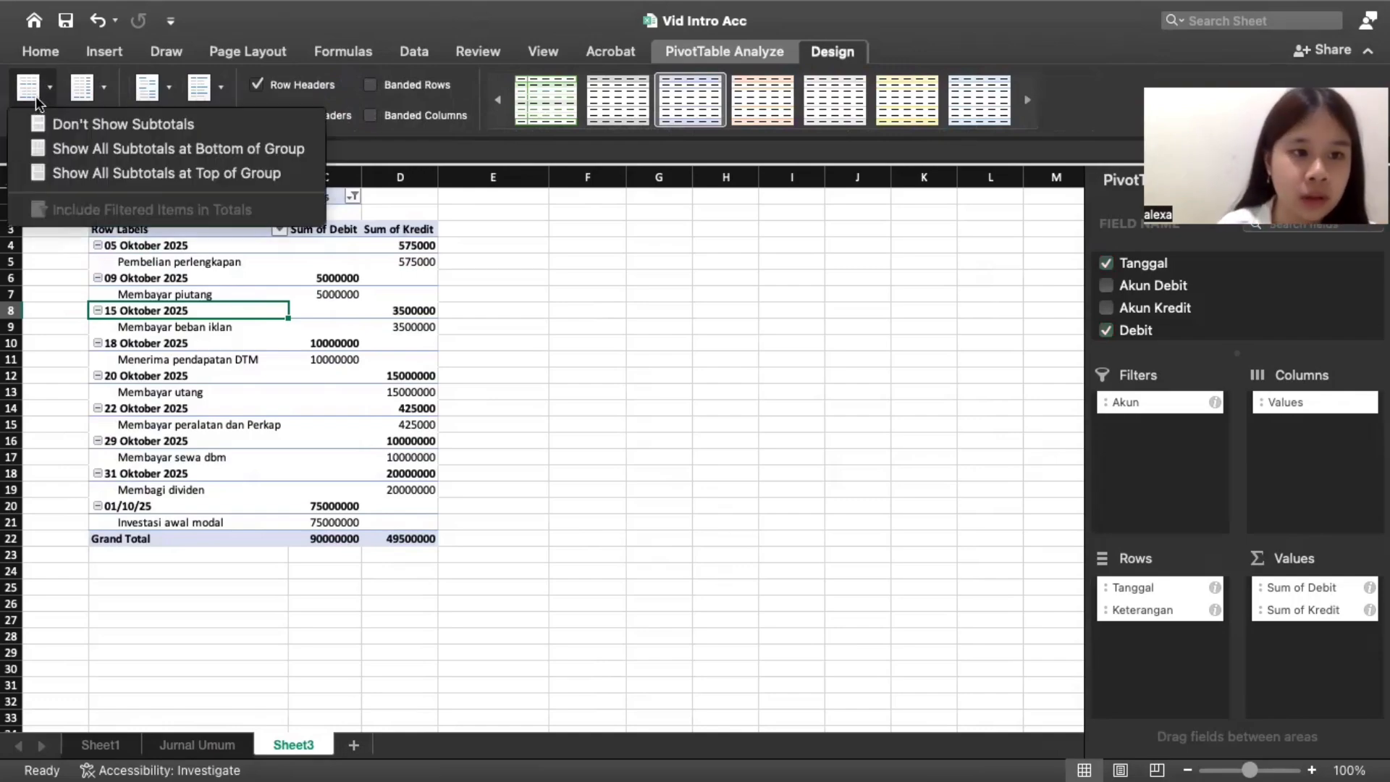
pyautogui.click(72, 121)
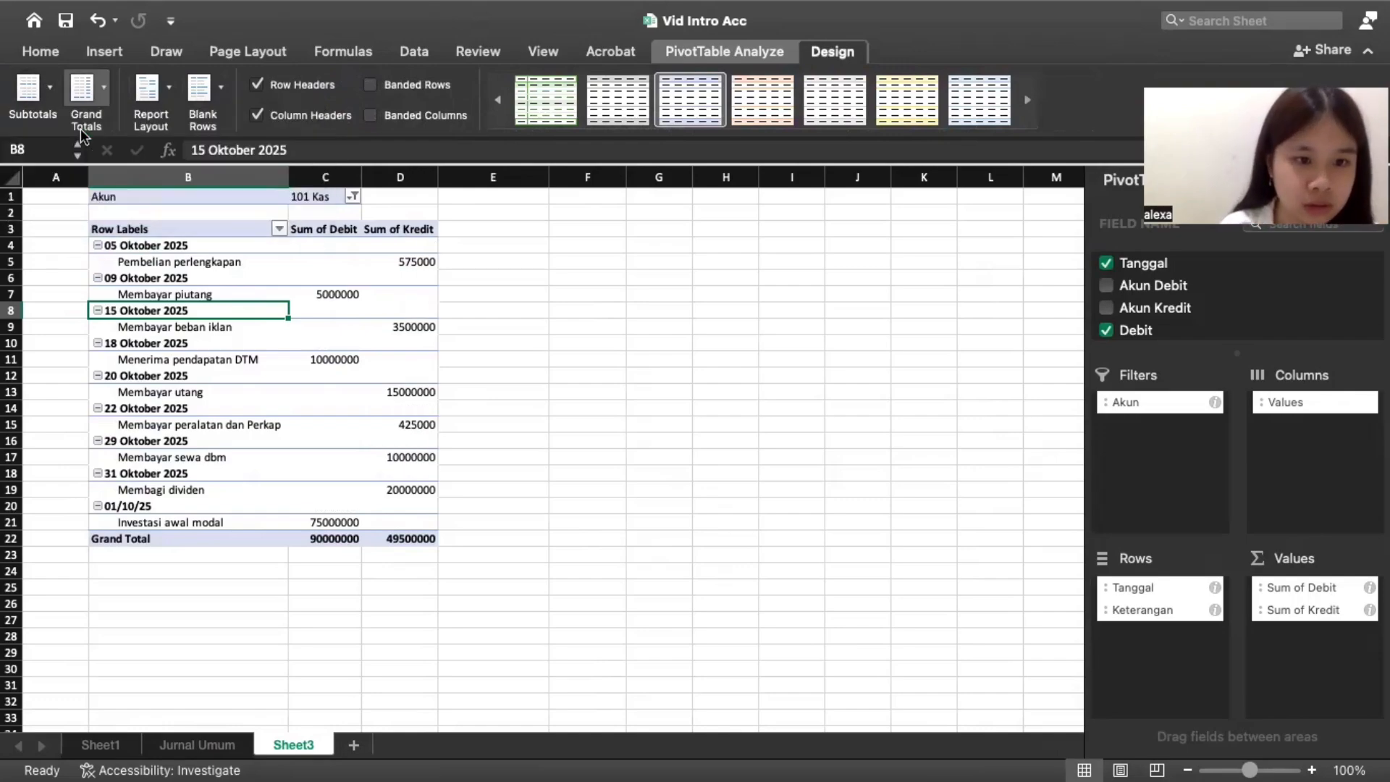
# Change the PivotTable's report layout to tabular form so Tanggal and Keterangan sit in separate columns.
pyautogui.click(161, 87)
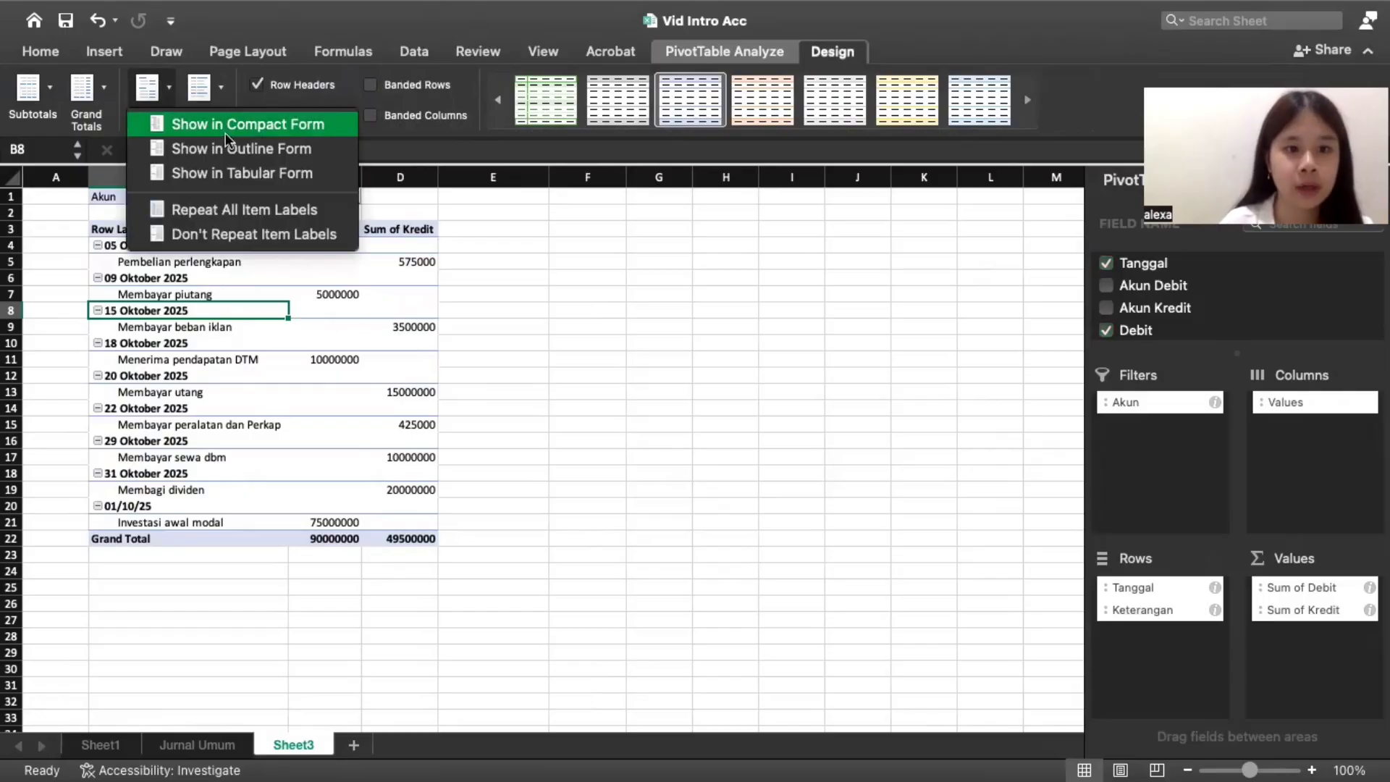
pyautogui.click(243, 173)
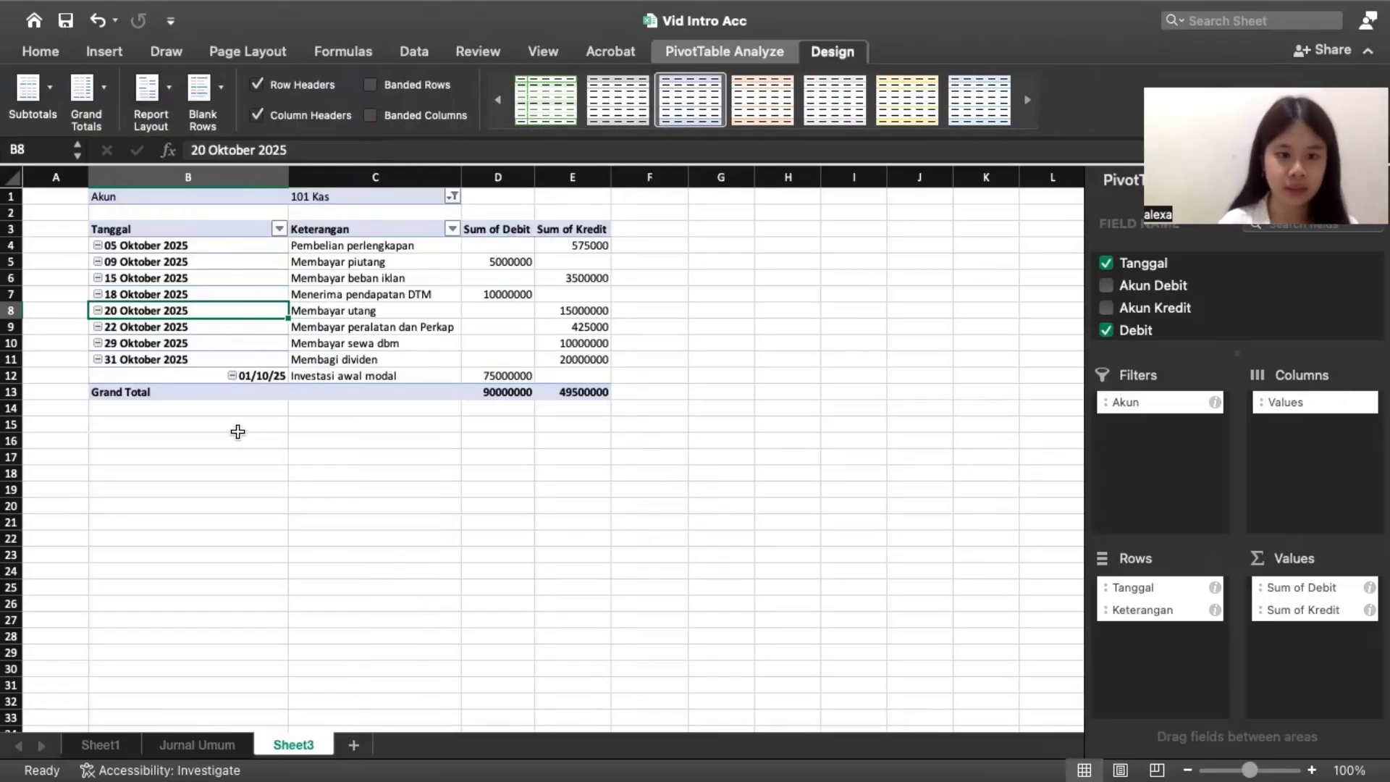
pyautogui.click(237, 456)
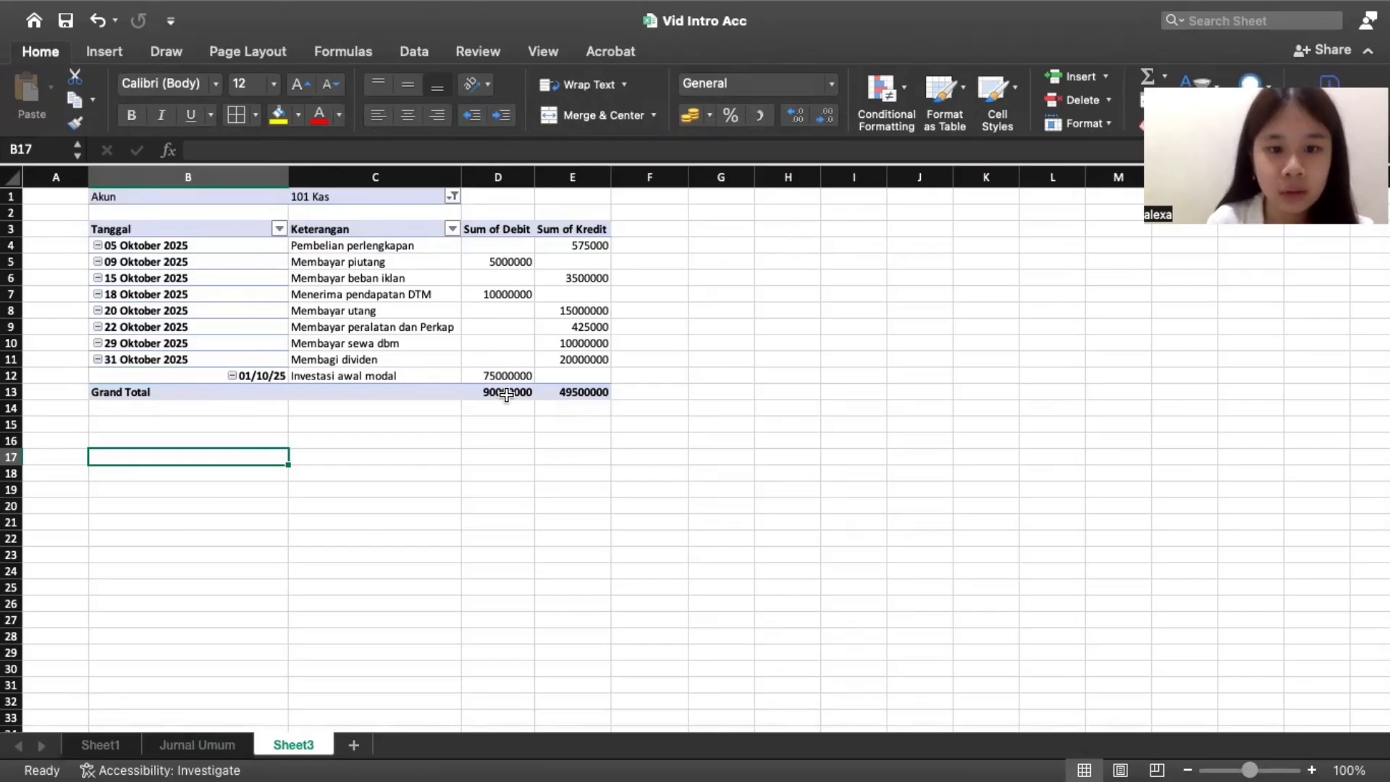
pyautogui.click(506, 394)
pyautogui.click(561, 397)
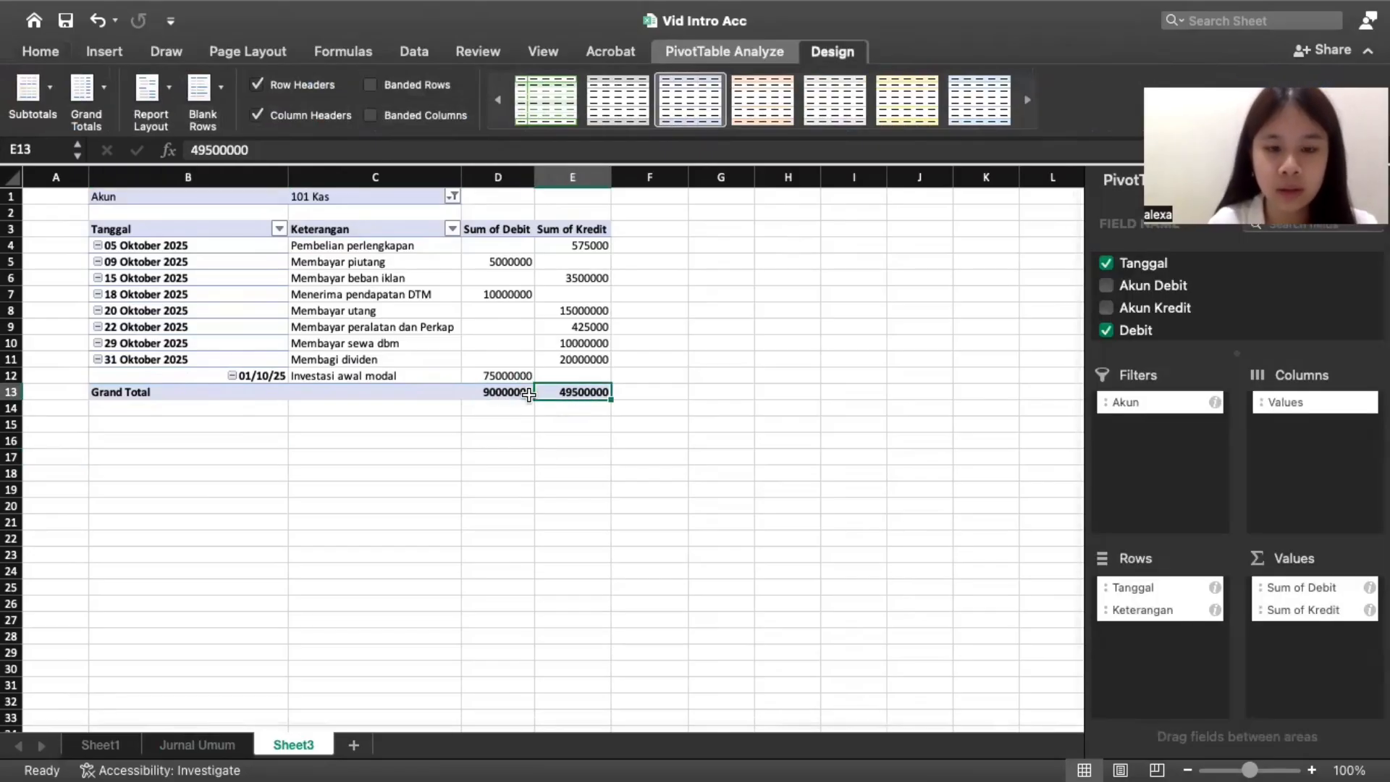
pyautogui.click(635, 233)
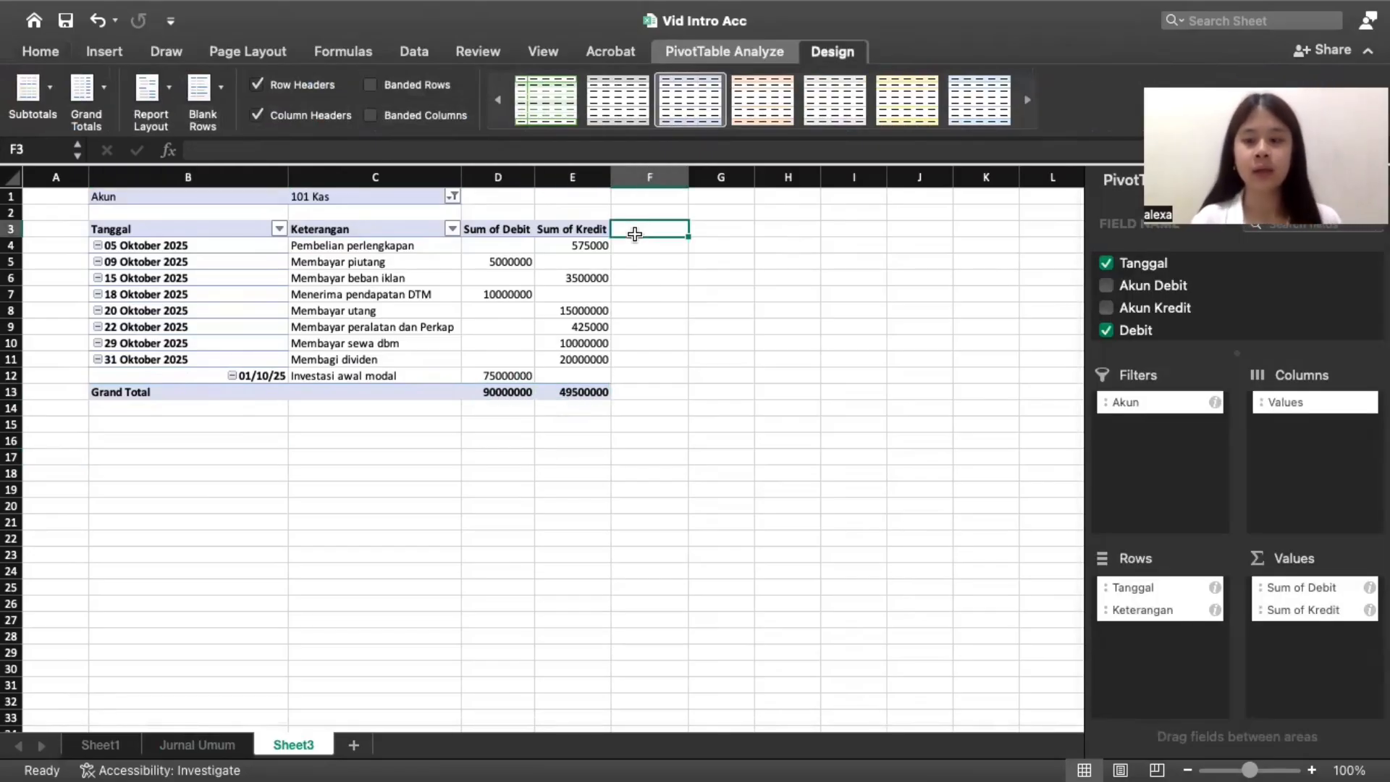
# Add a calculated field named Deb to the PivotTable with the formula =IF(Debit>Kredit;Debit-Kredit).
pyautogui.click(580, 232)
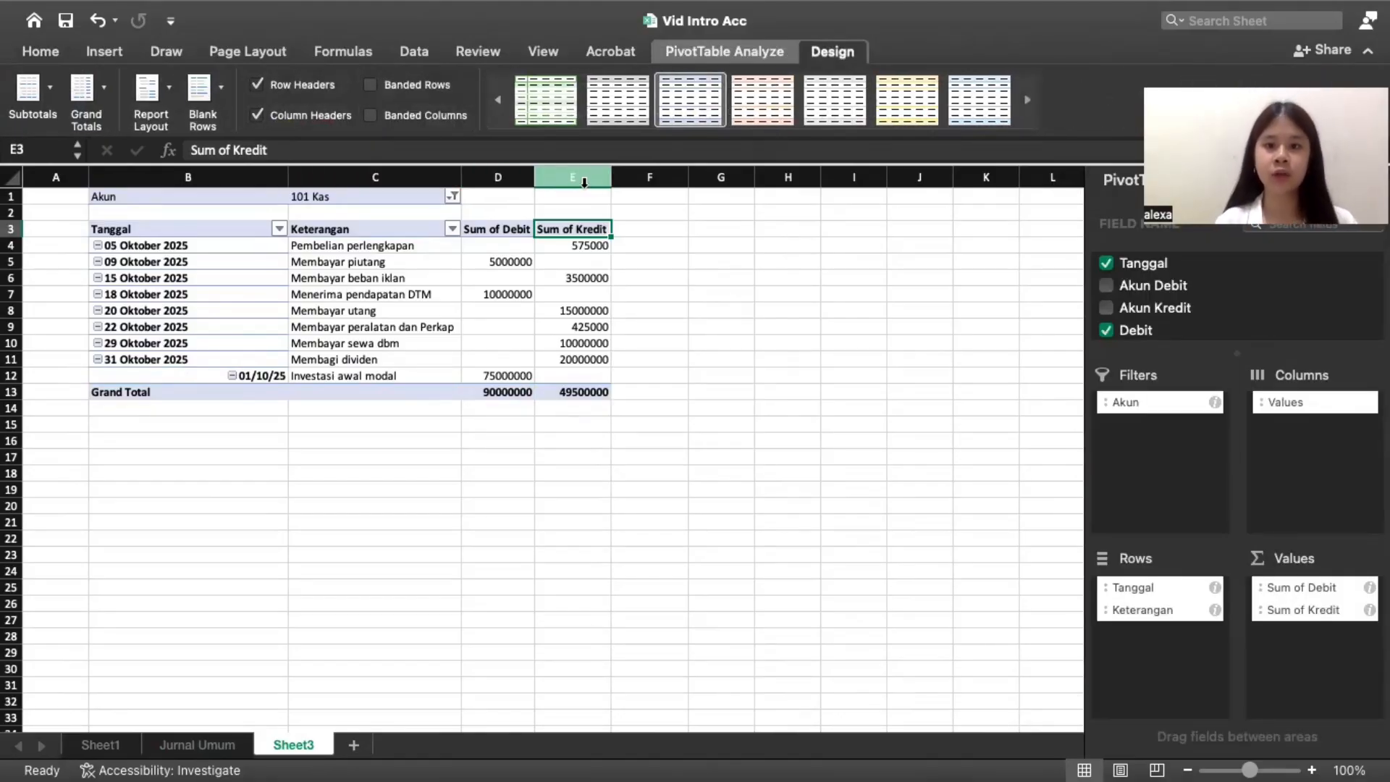
pyautogui.click(688, 52)
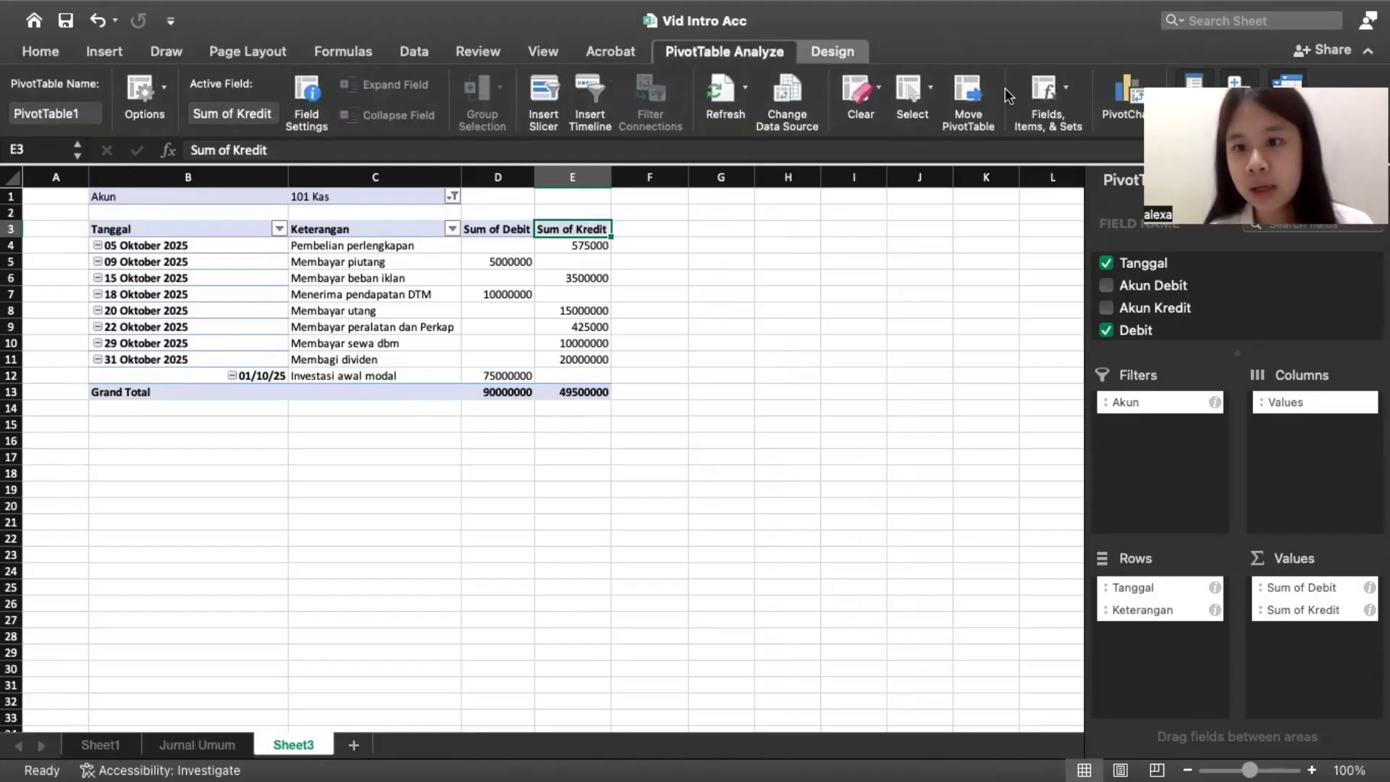
pyautogui.click(1045, 88)
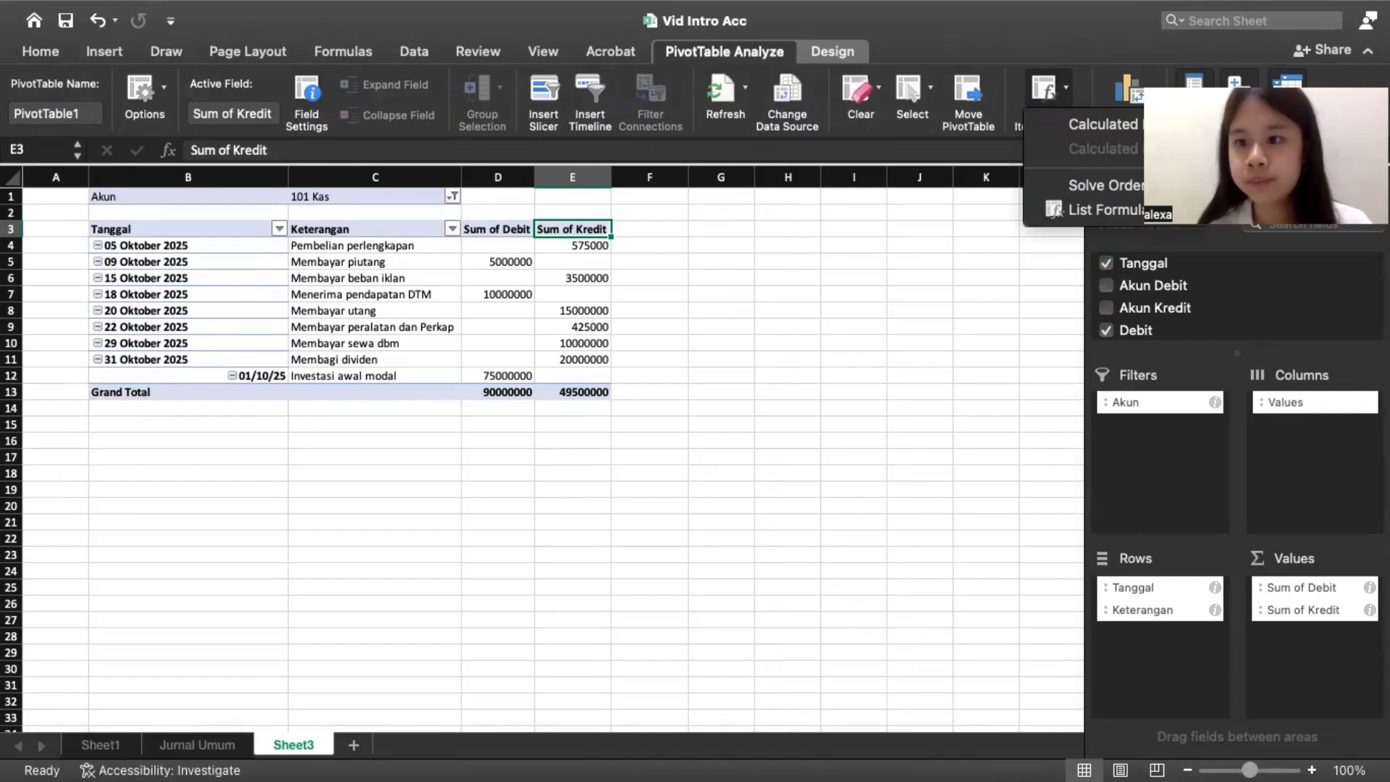
pyautogui.click(1130, 123)
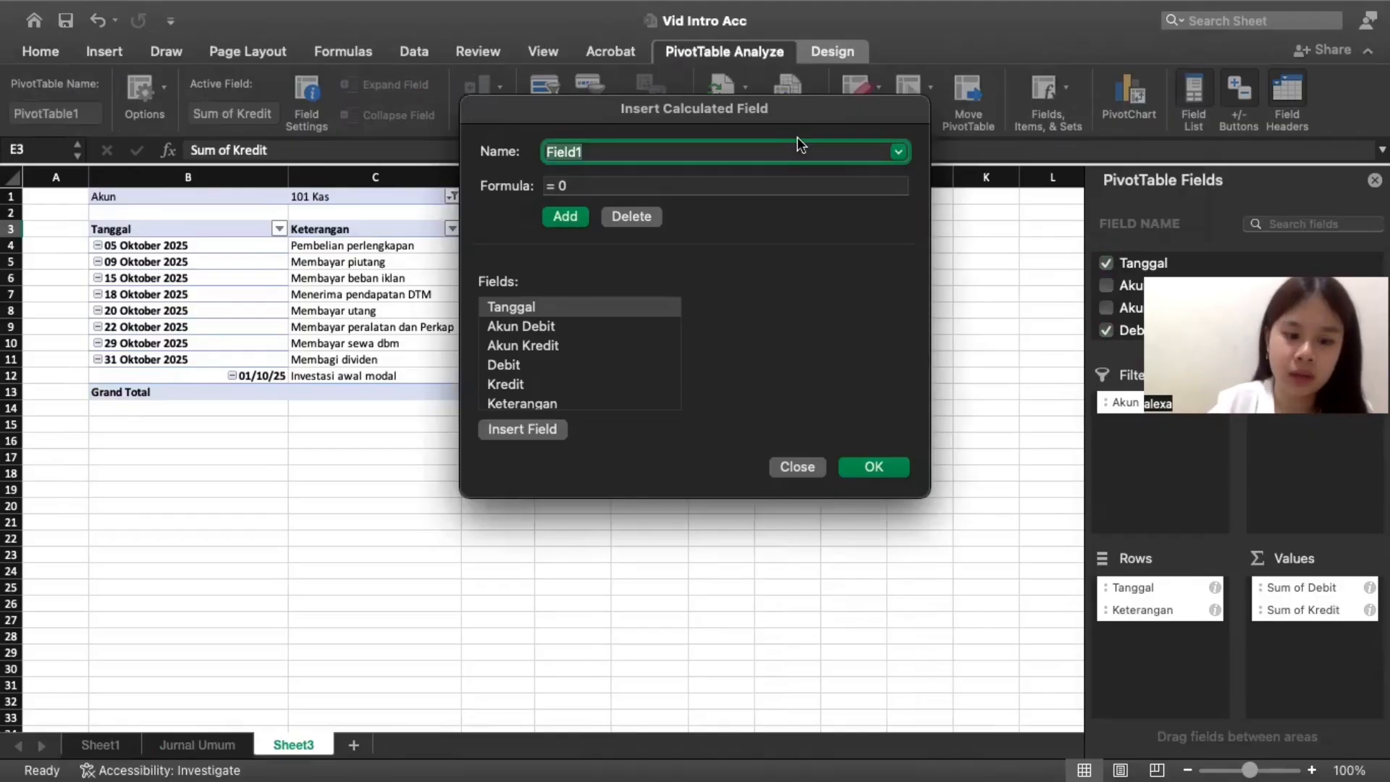
pyautogui.write('Deb')
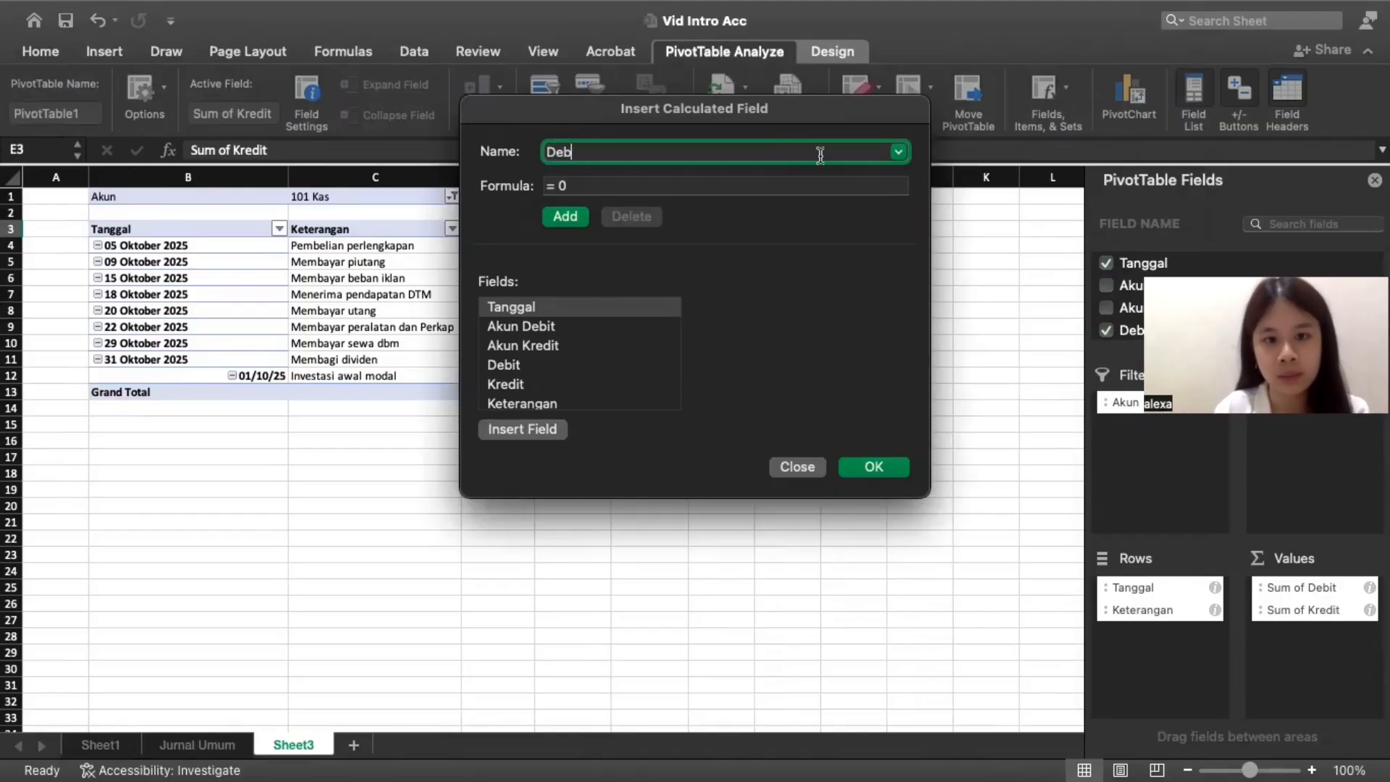
pyautogui.click(535, 366)
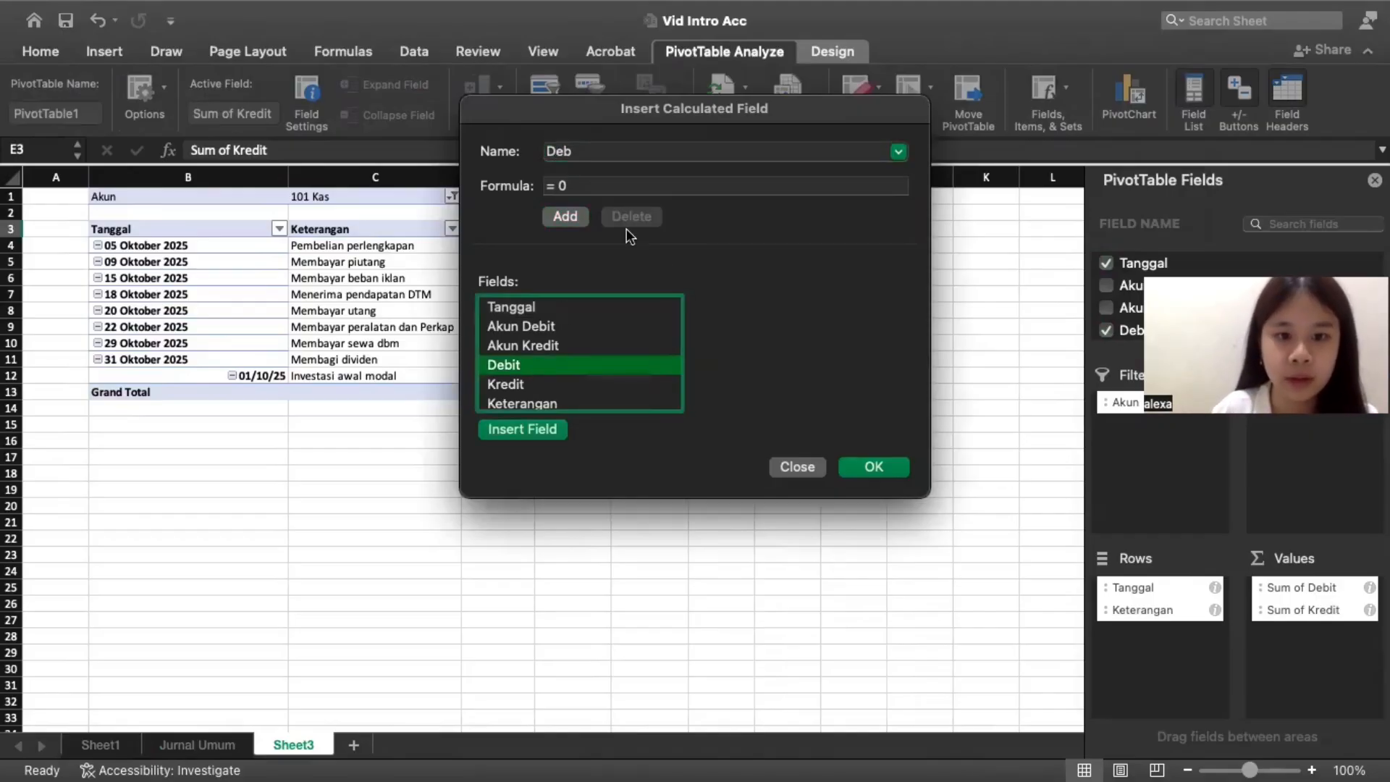
pyautogui.click(626, 178)
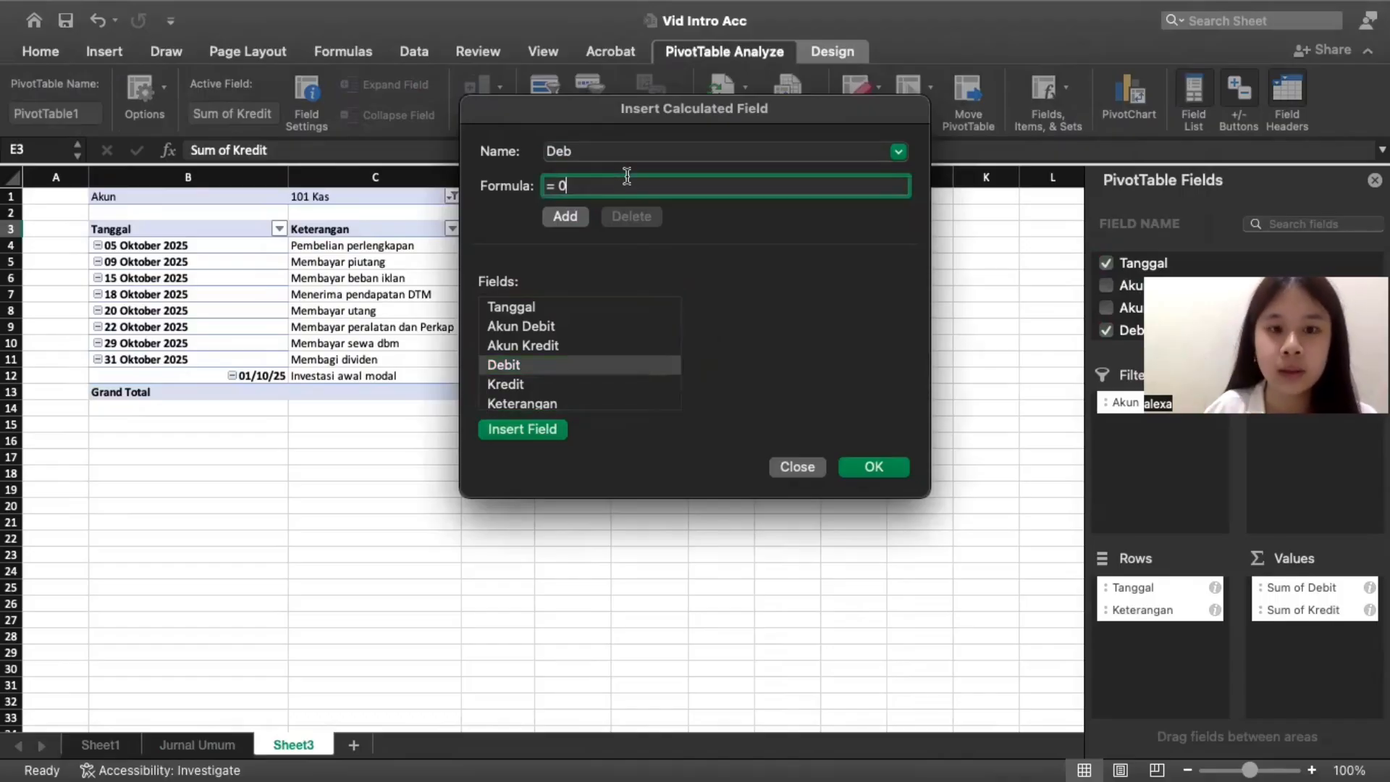
pyautogui.press('BackSpace')
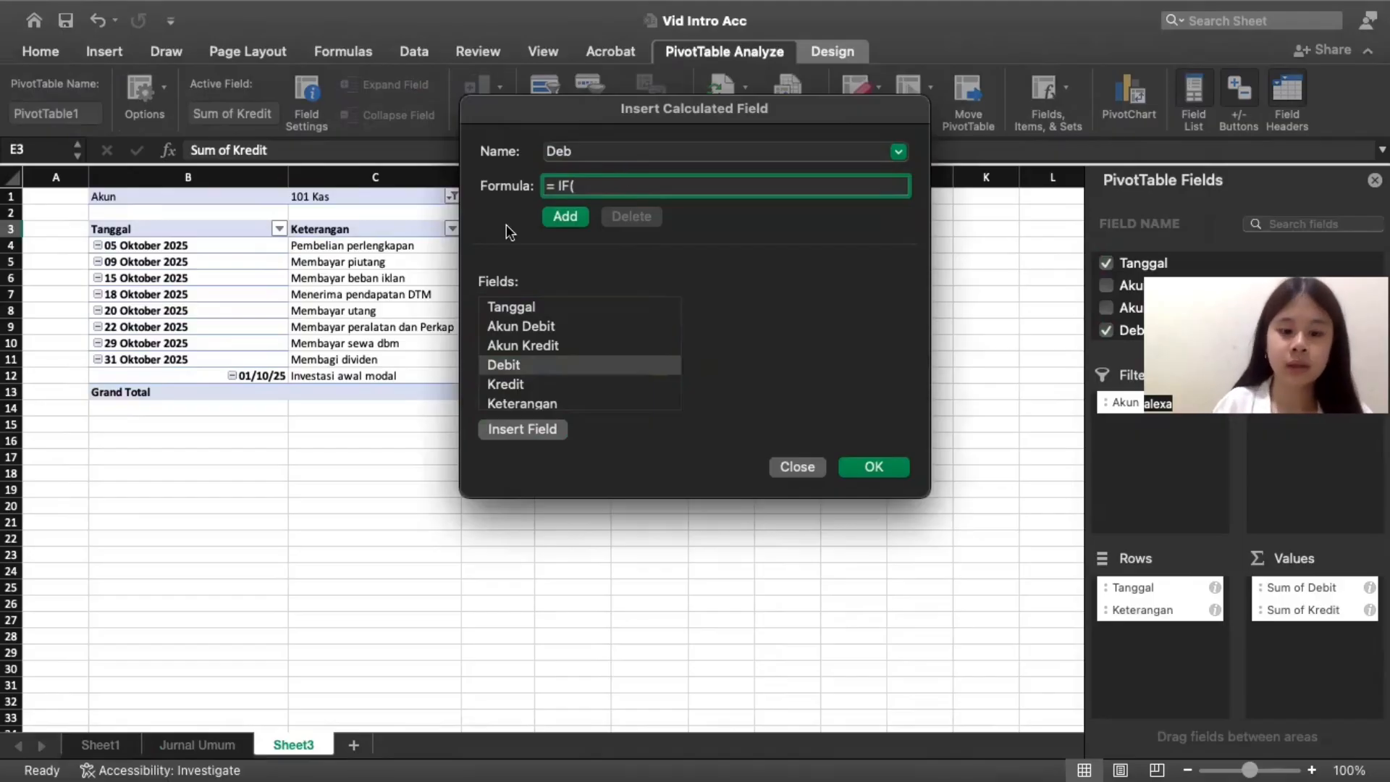
pyautogui.write('IF(Debit>Kredit;Debit-Kredit')
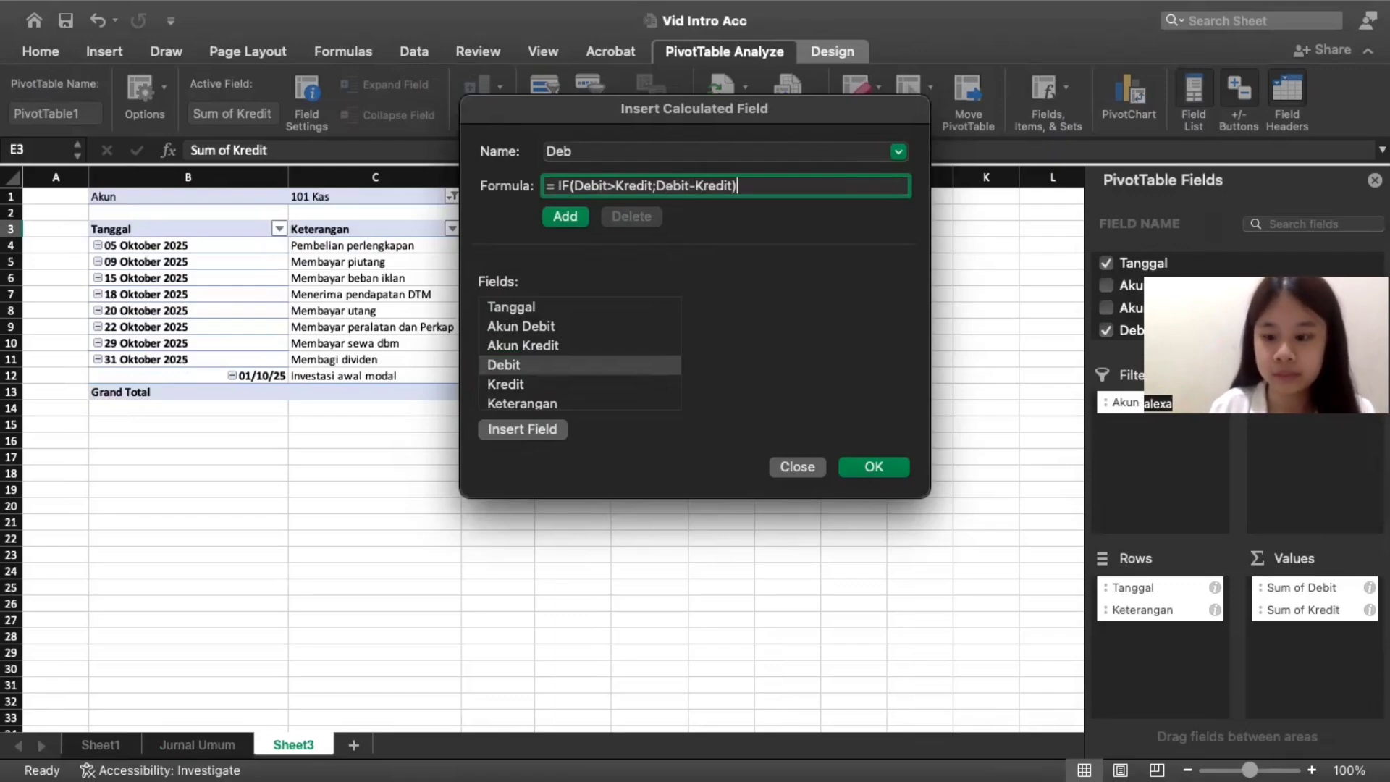
pyautogui.press('Return')
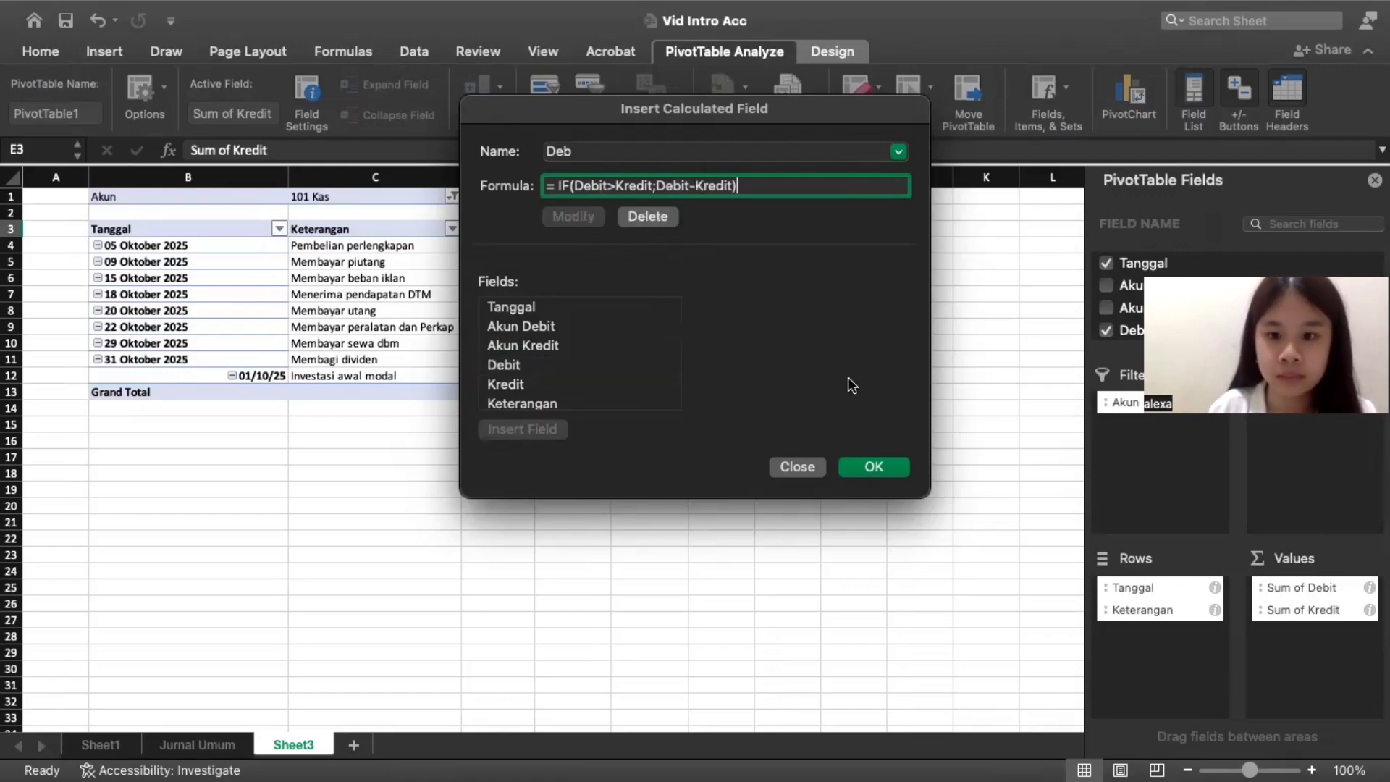
pyautogui.click(873, 466)
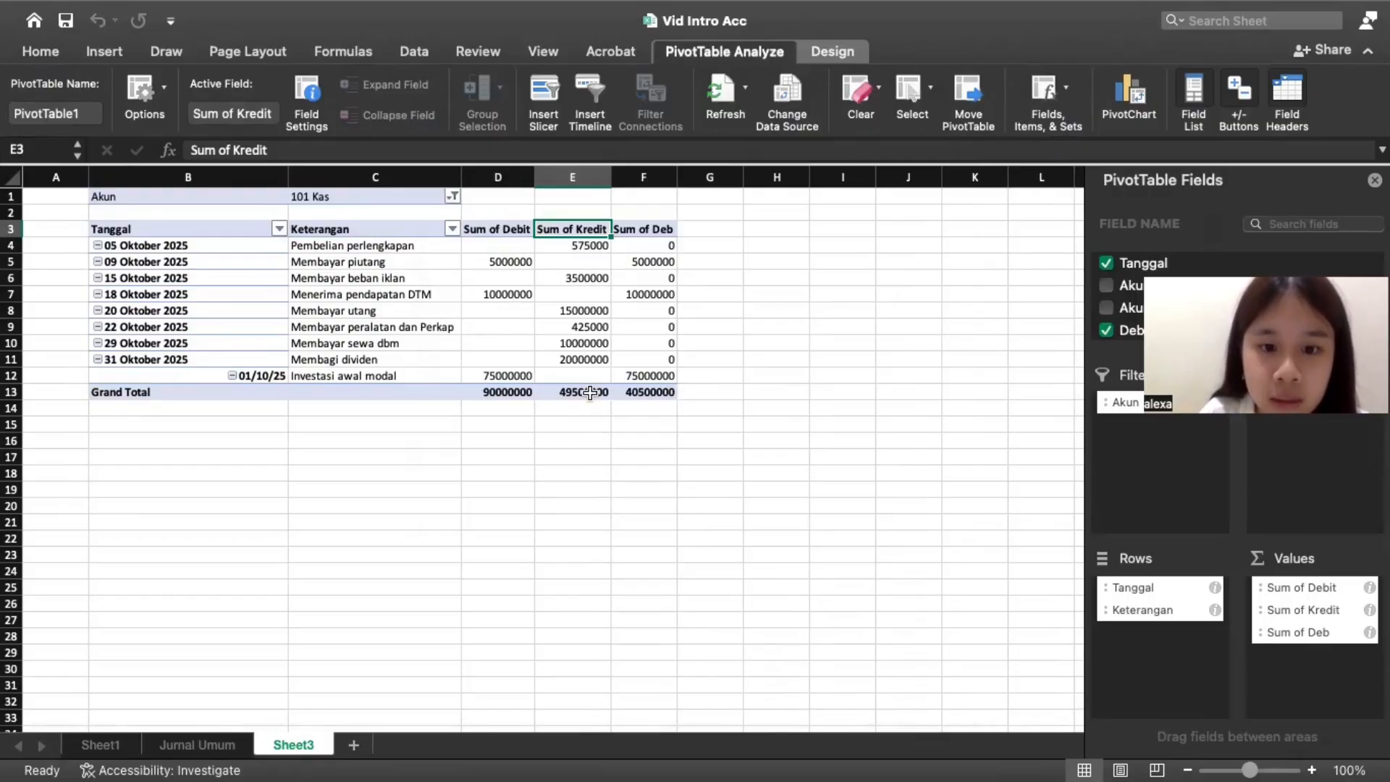
pyautogui.click(511, 394)
pyautogui.click(579, 392)
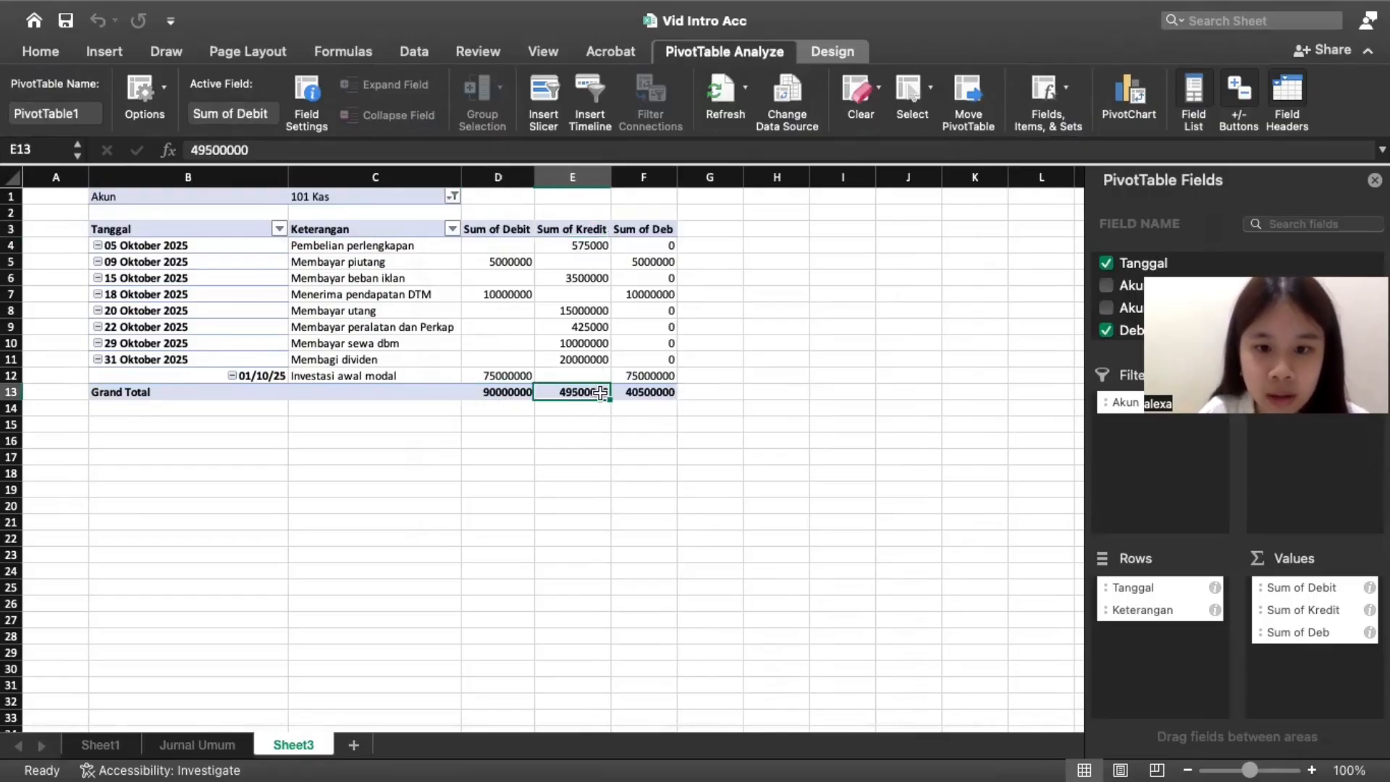
pyautogui.click(634, 392)
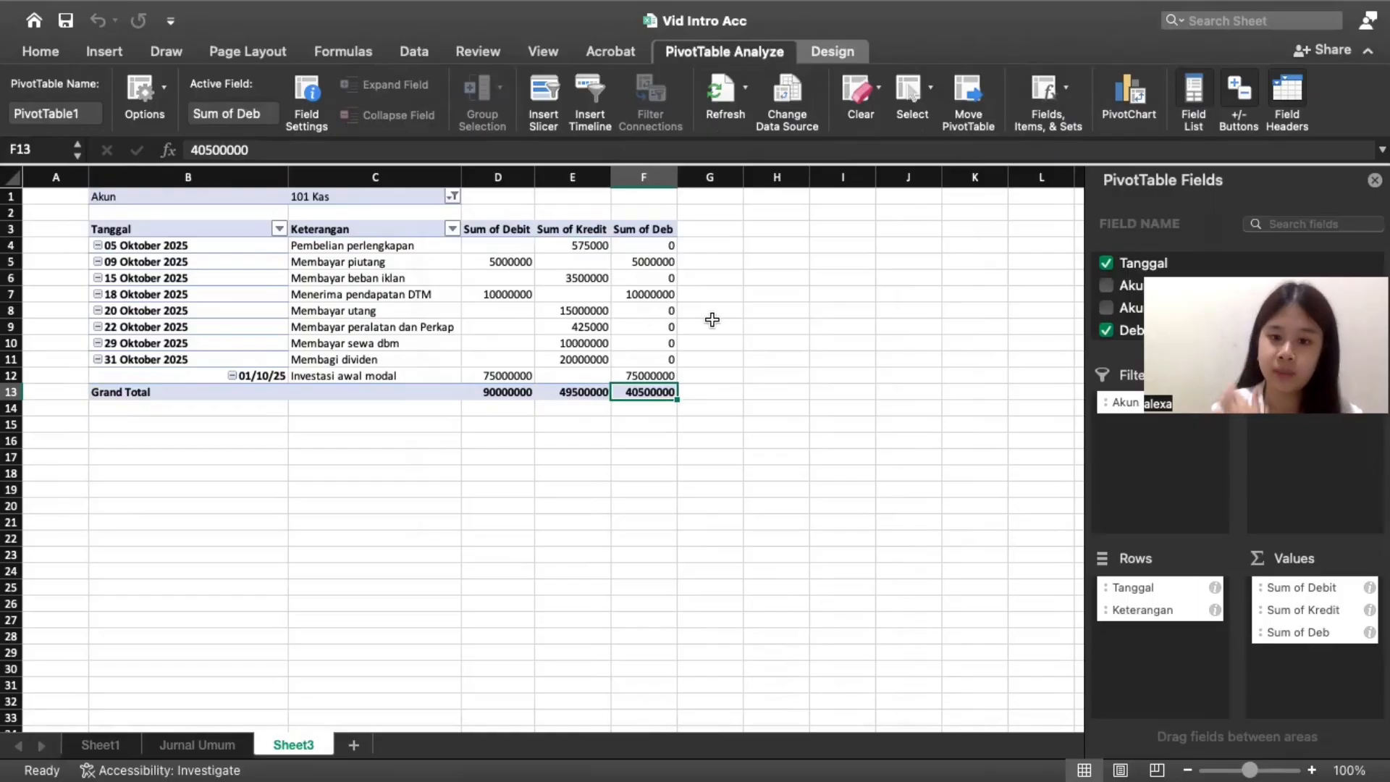
# Add a calculated field named Kre to the PivotTable with the formula =IF(Kredit>Debit;Kredit-Debit).
pyautogui.click(663, 229)
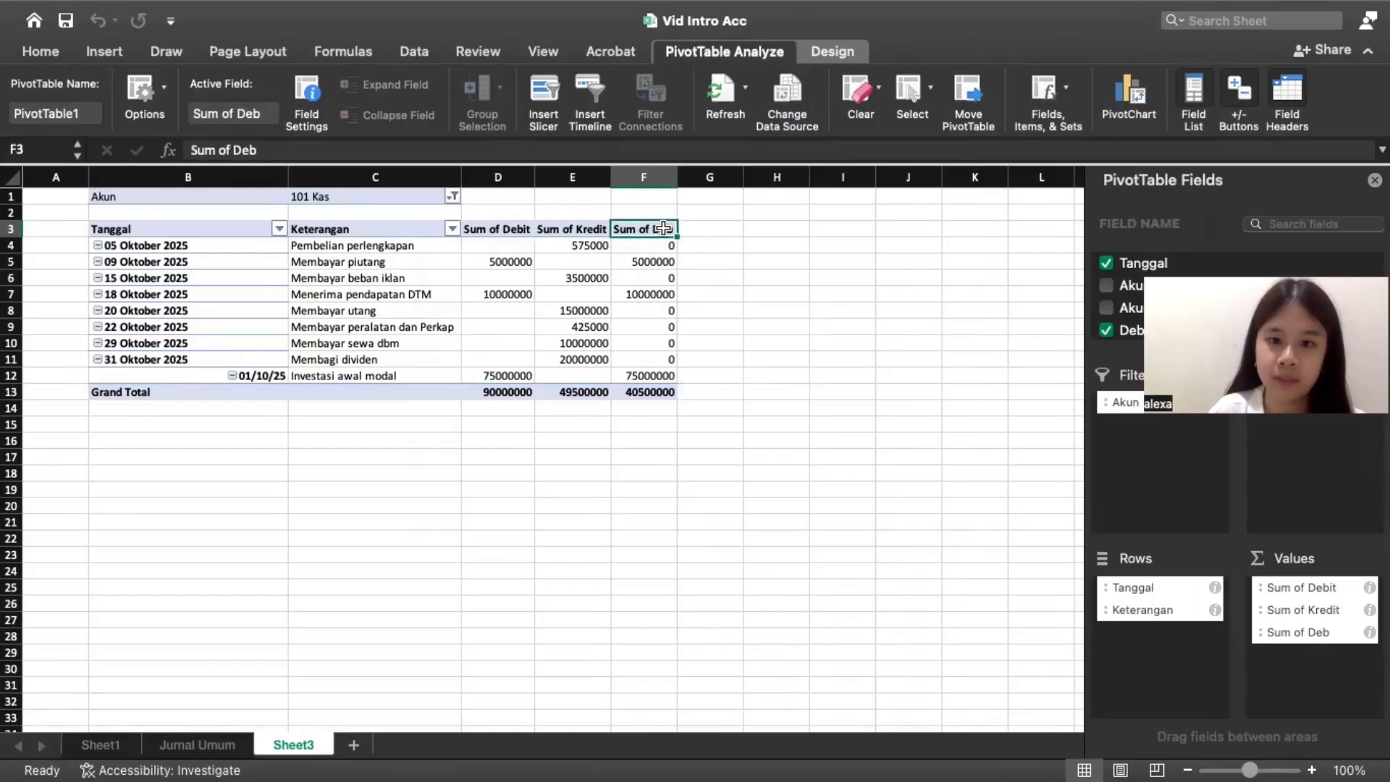
pyautogui.click(1061, 98)
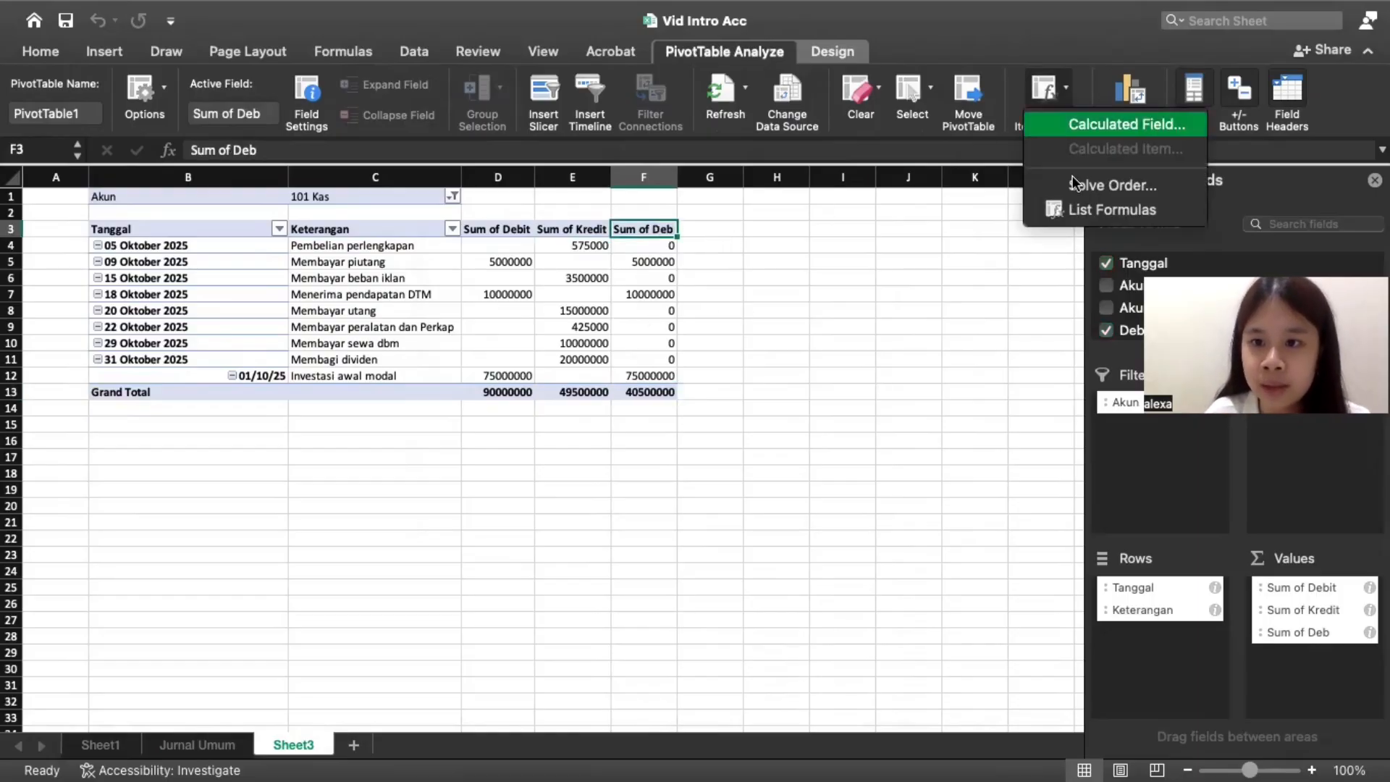
pyautogui.click(1118, 124)
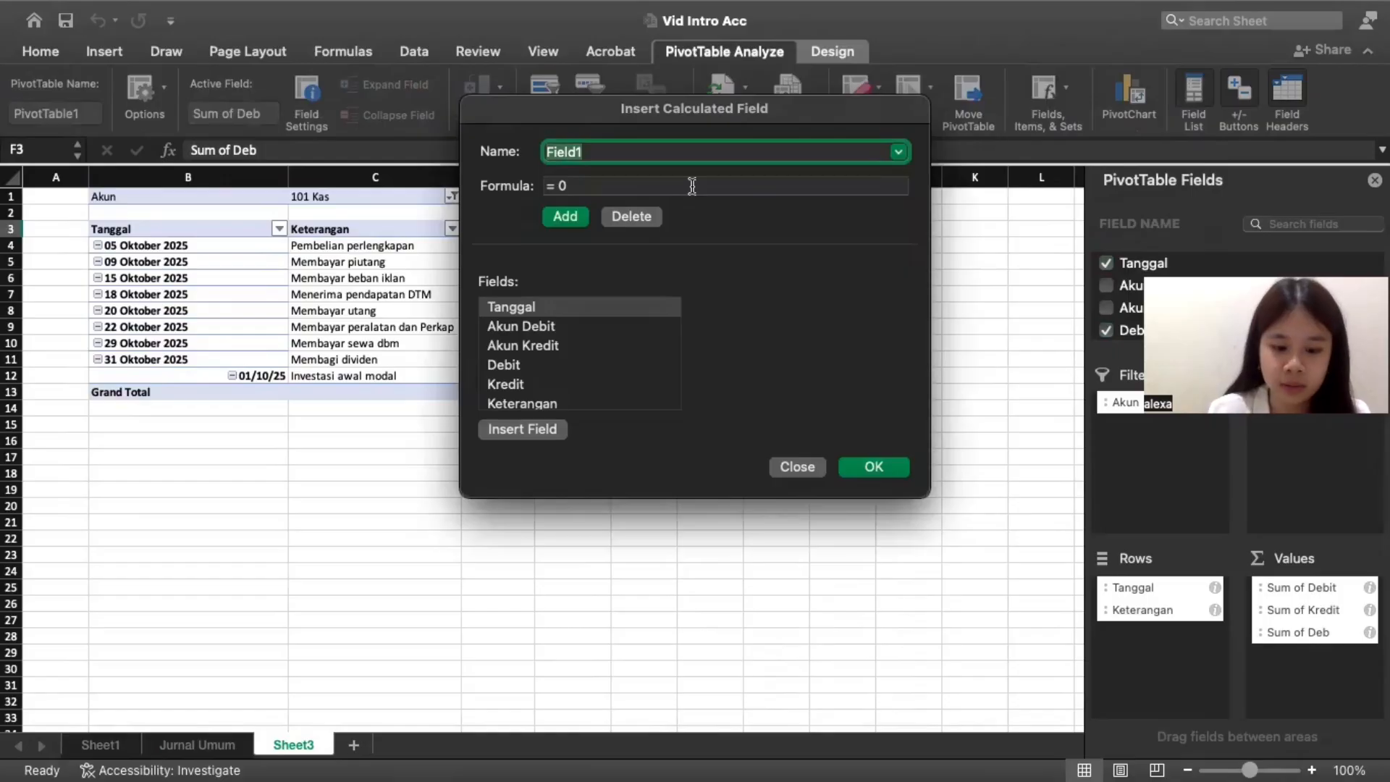
pyautogui.write('Kre')
pyautogui.click(587, 185)
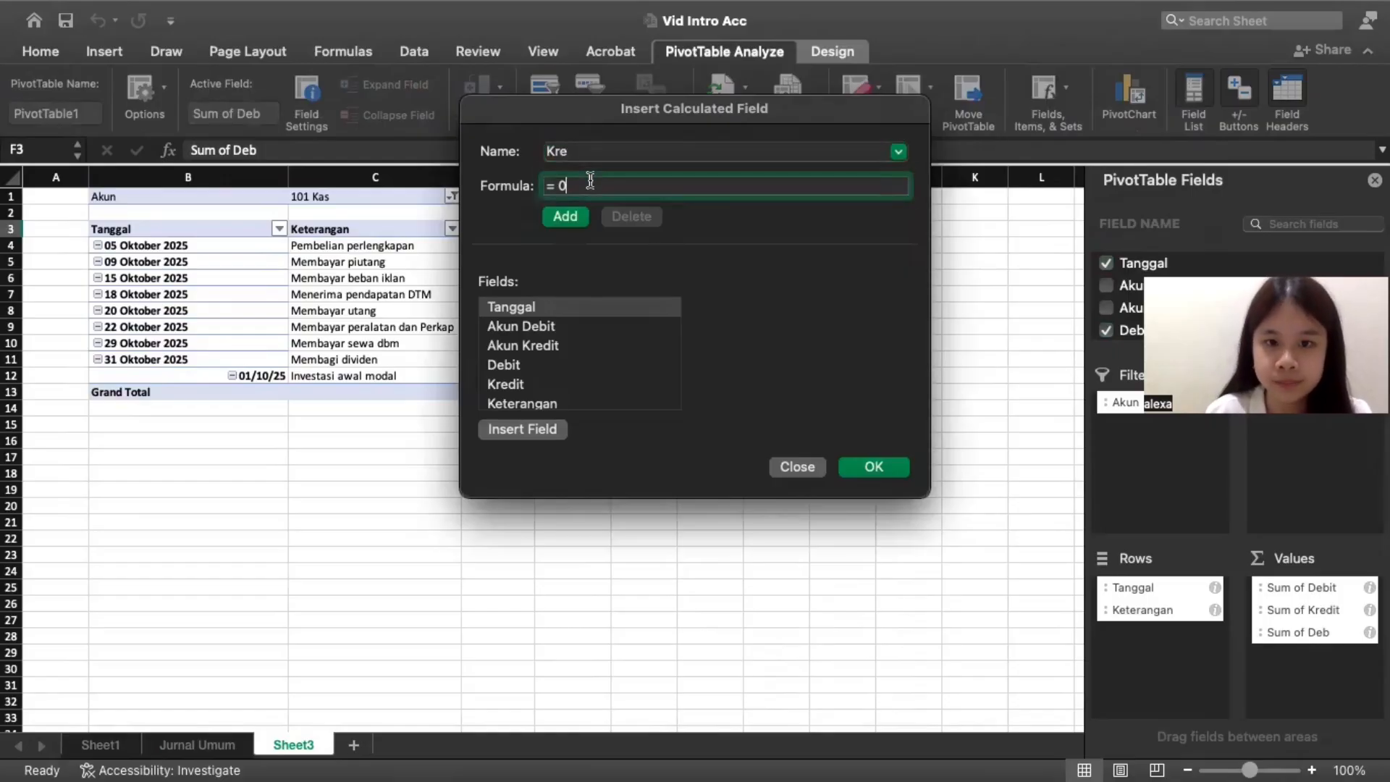
pyautogui.press('BackSpace')
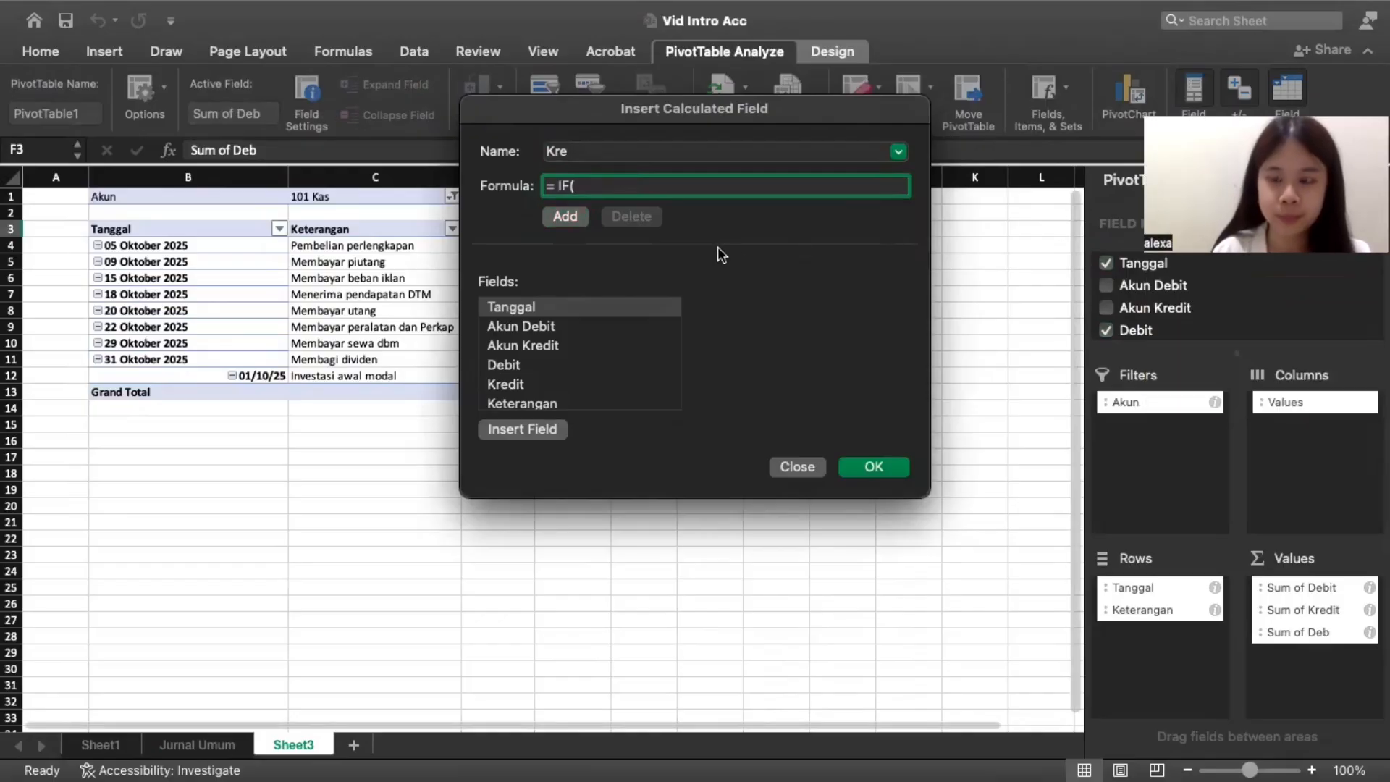
pyautogui.write('Kr')
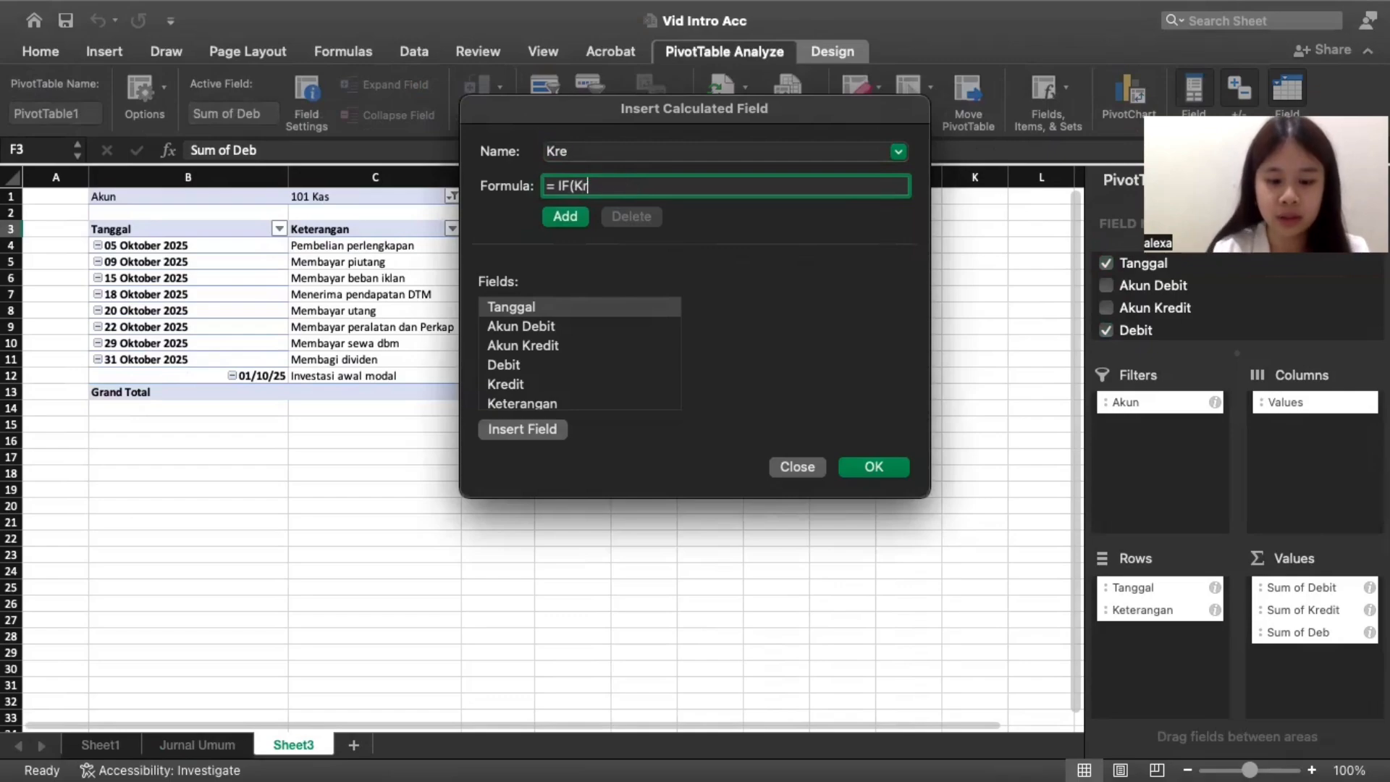
pyautogui.write('edit>De')
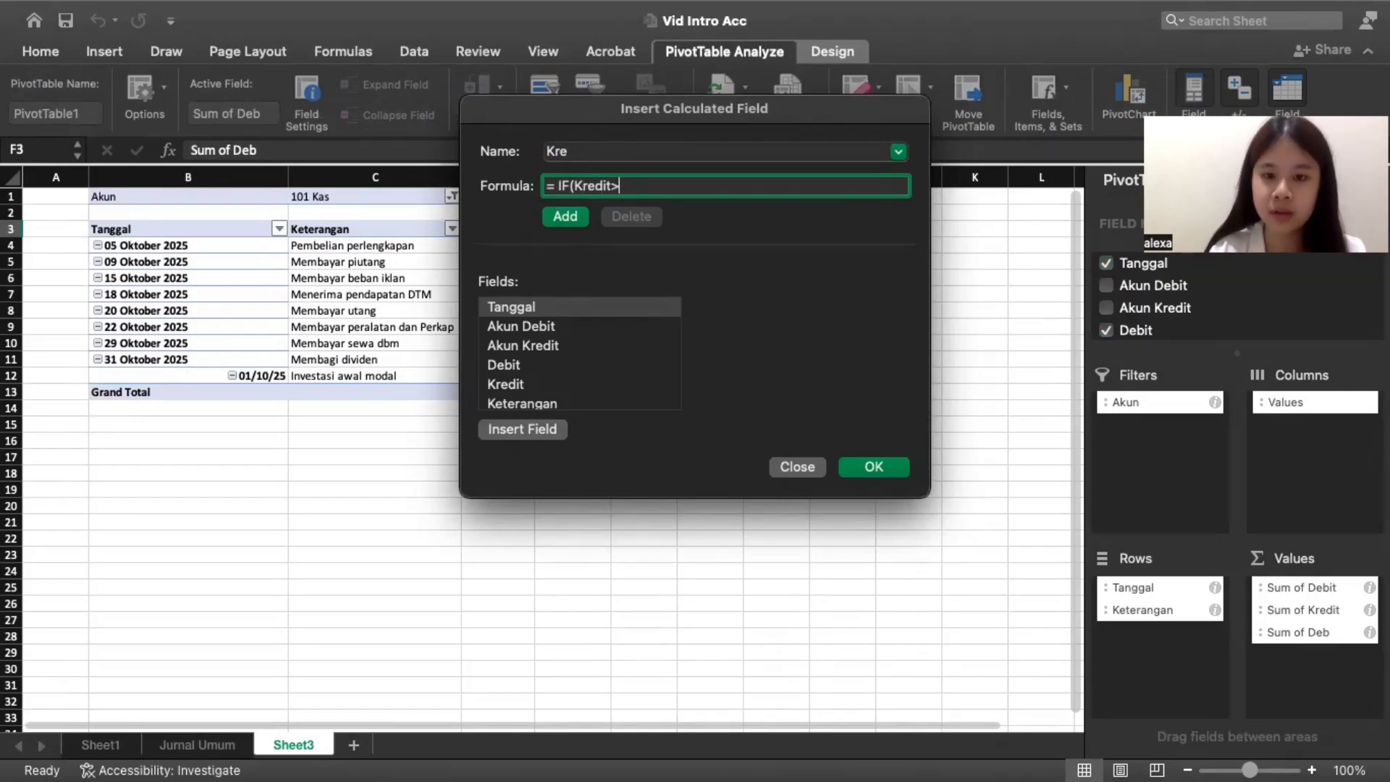
pyautogui.write('bit;')
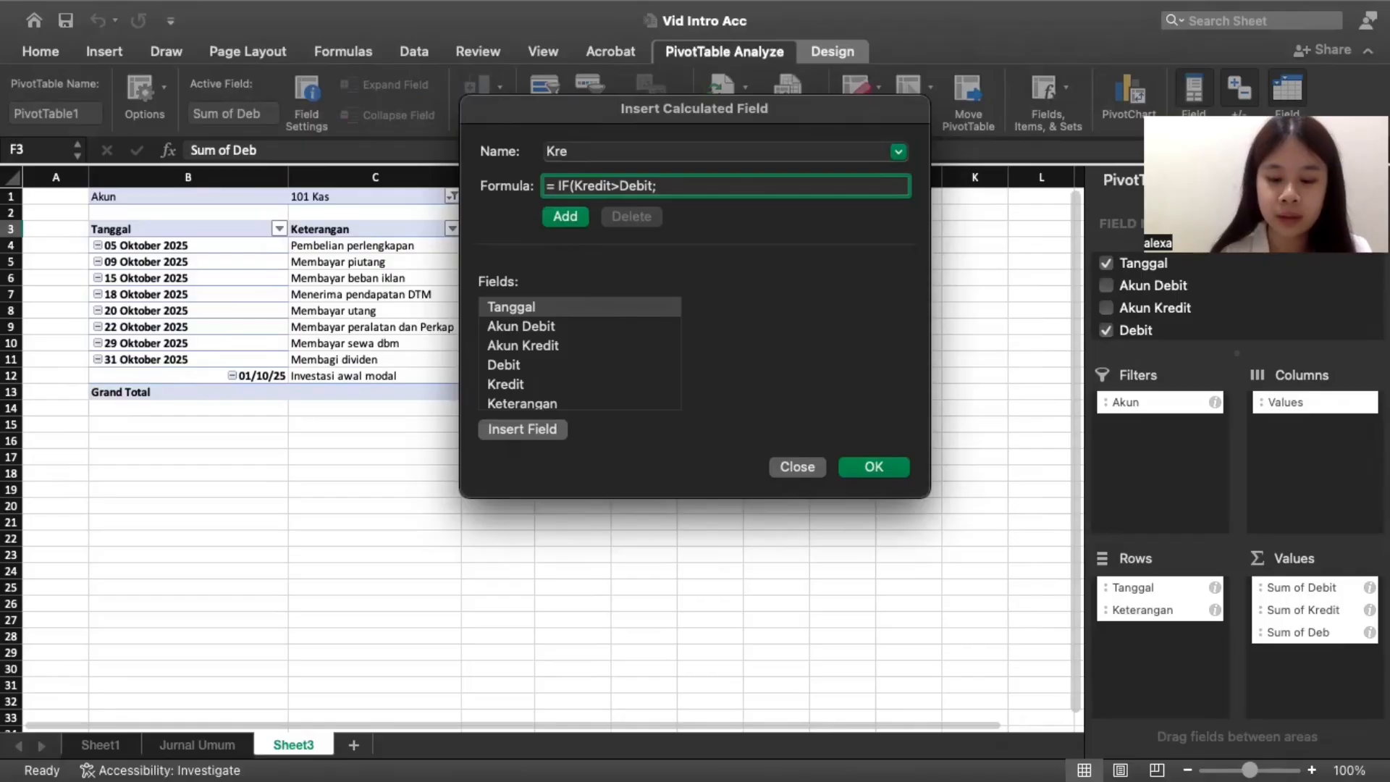
pyautogui.write('Kredit')
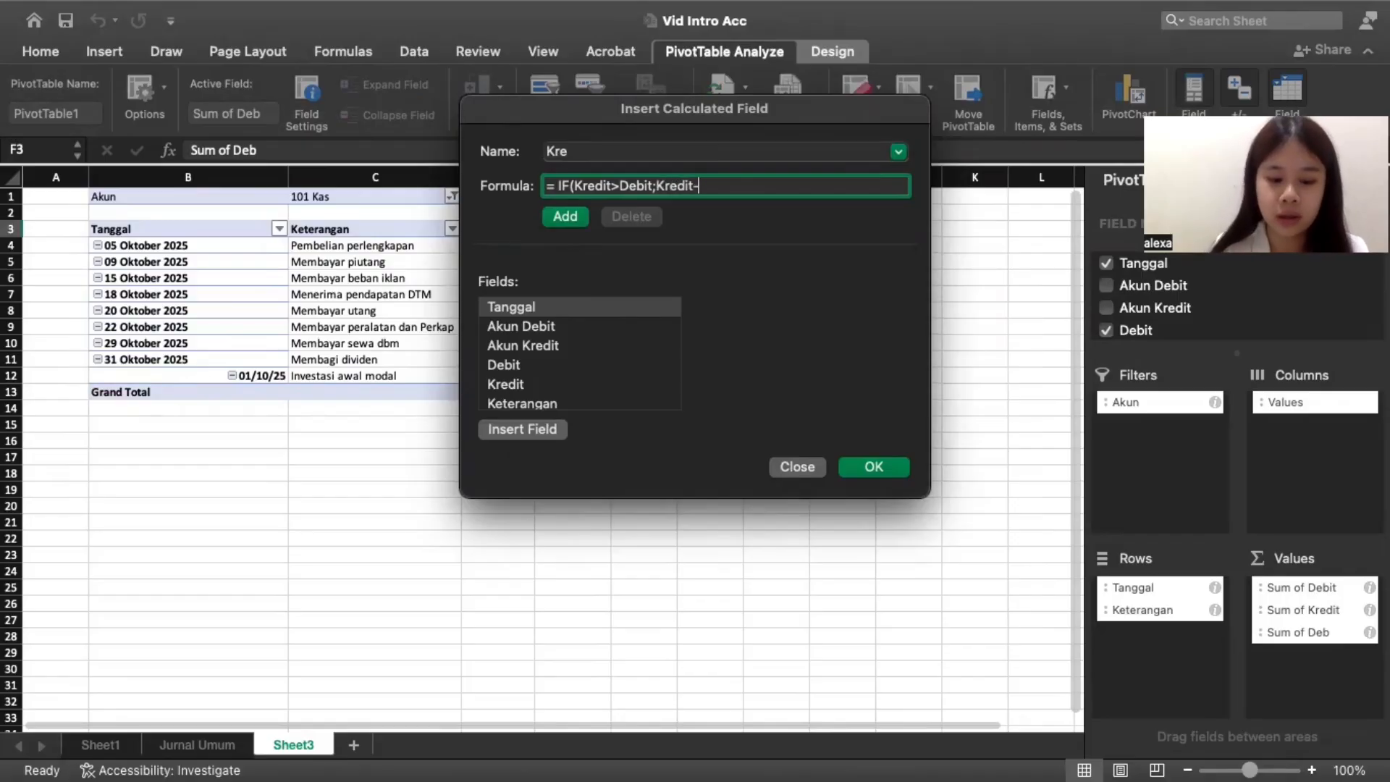
pyautogui.write('-Debit)')
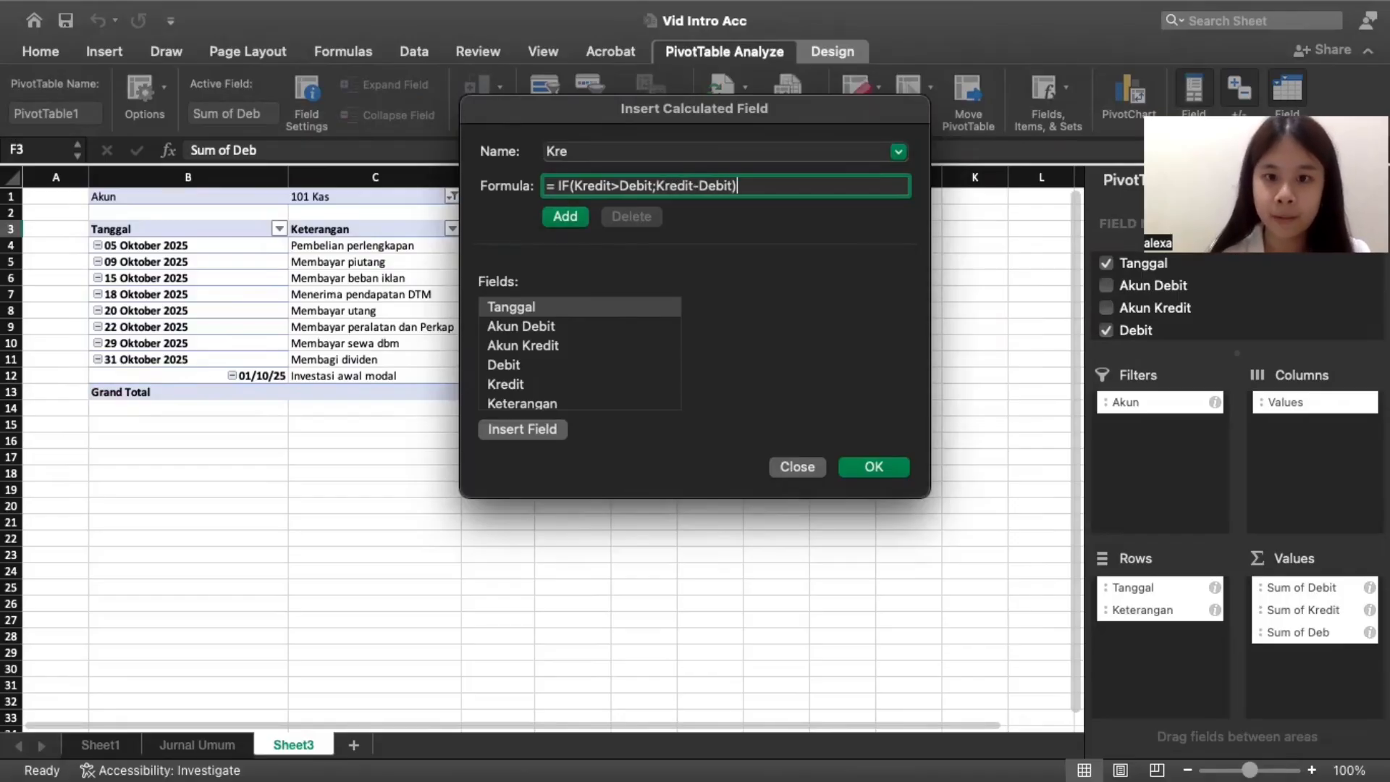
pyautogui.click(864, 466)
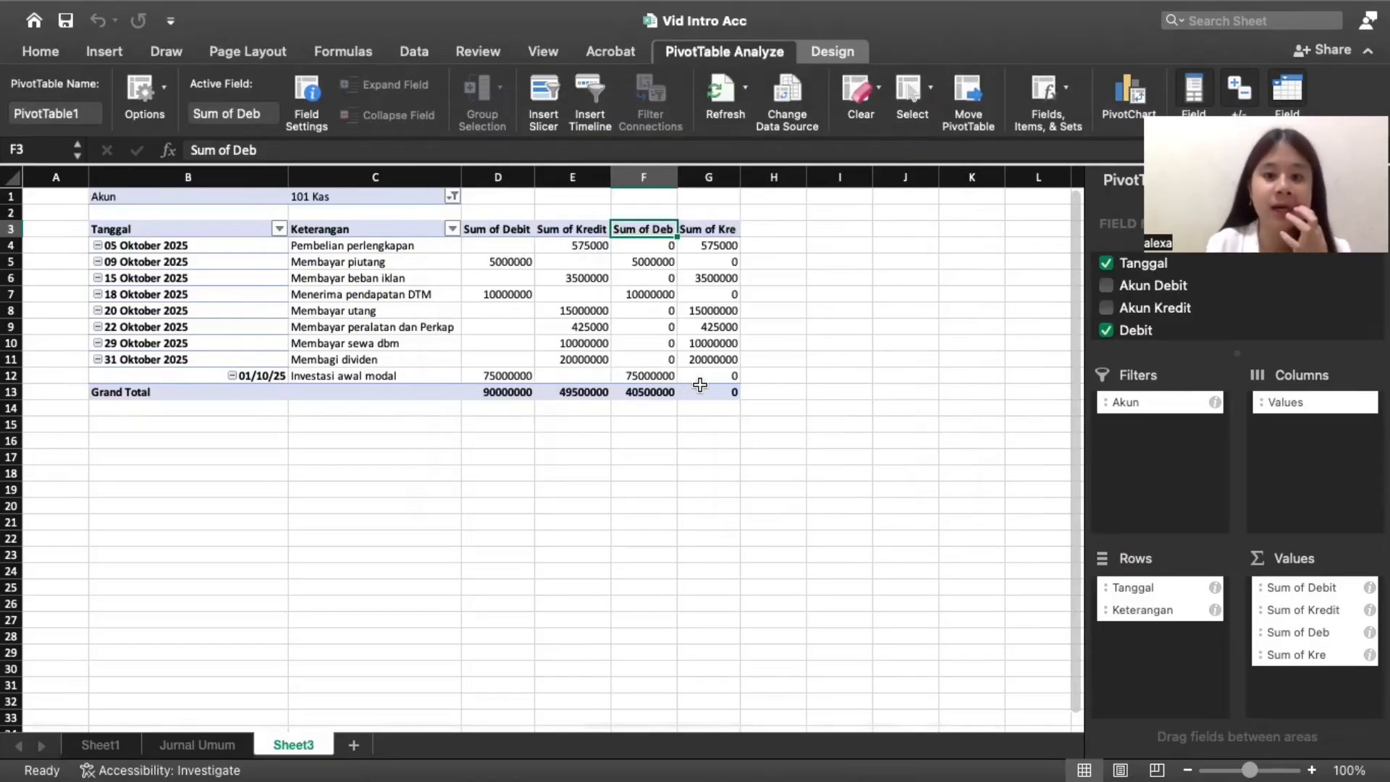
pyautogui.click(643, 395)
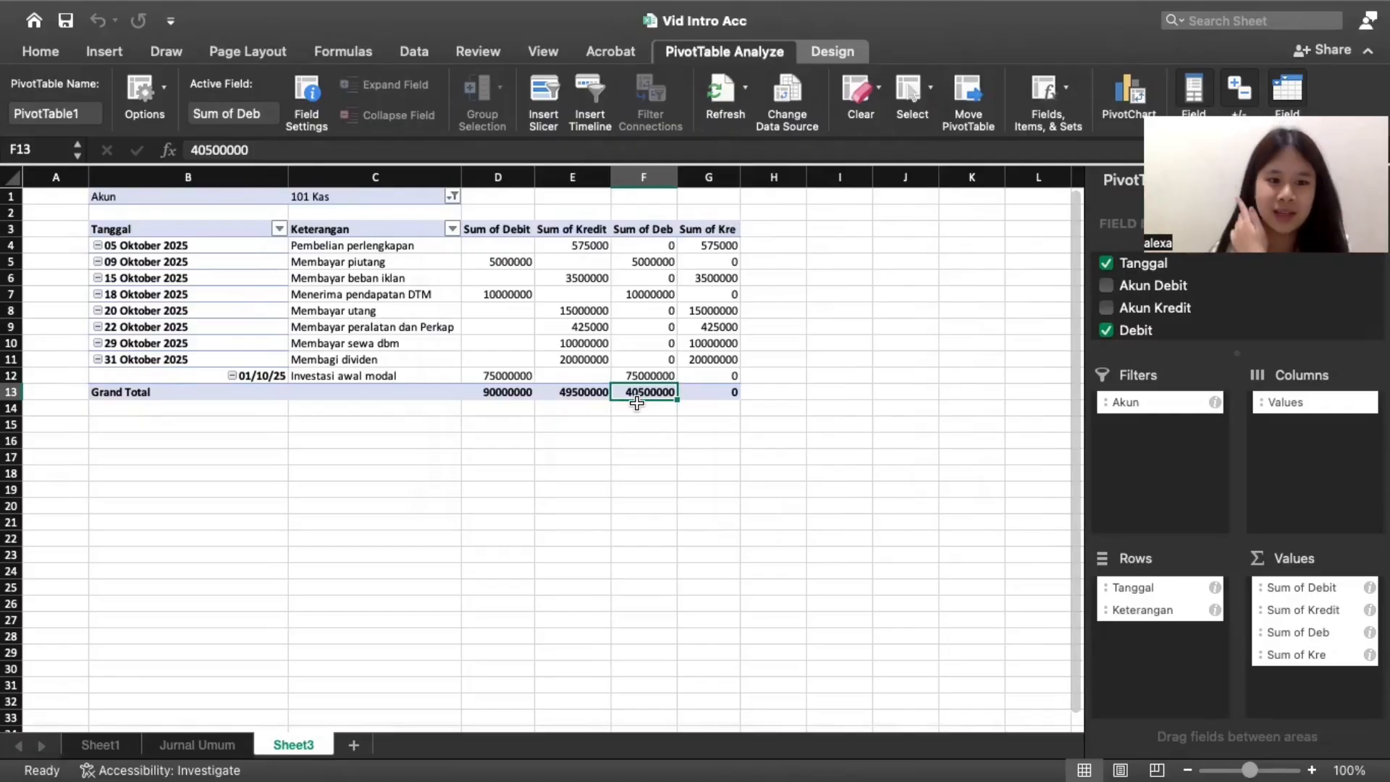
pyautogui.click(251, 419)
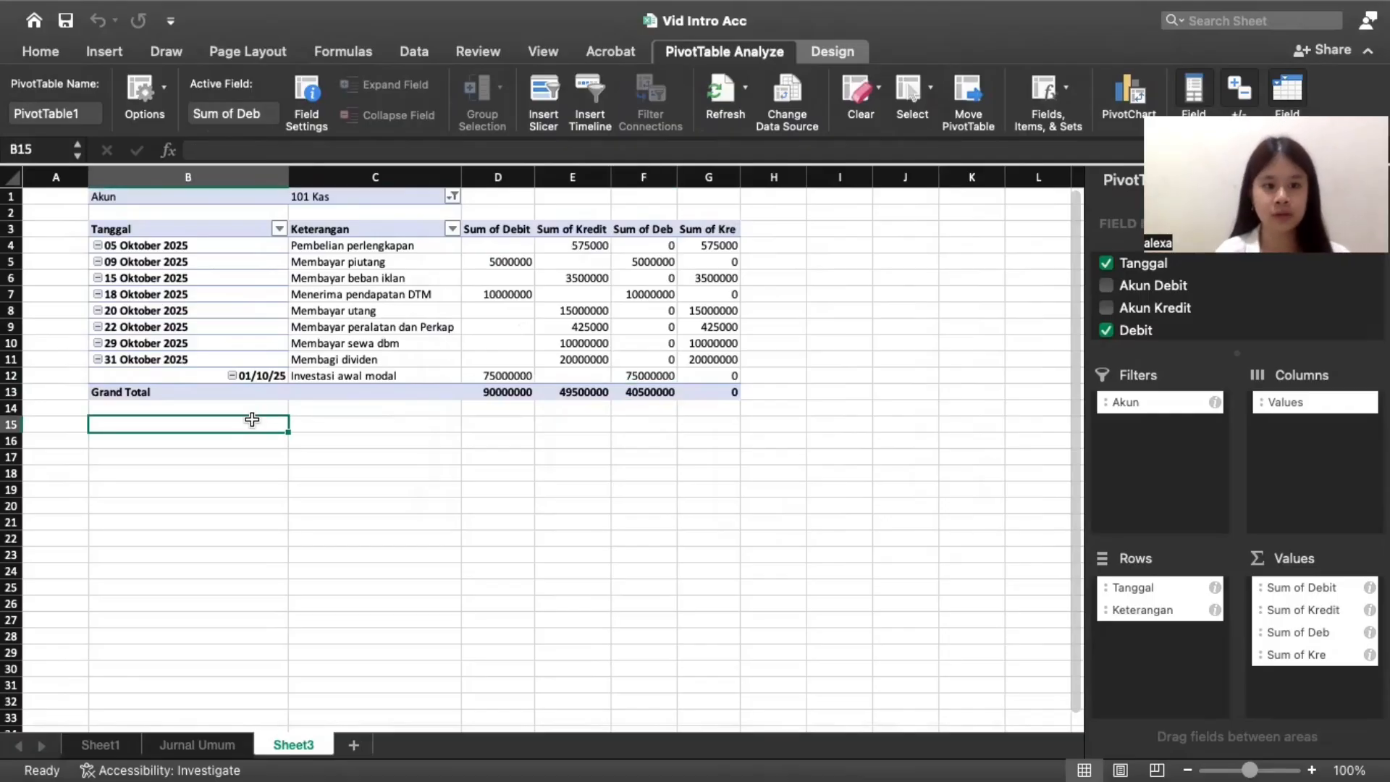
# Copy the whole 101 Kas PivotTable in B1:G13, including its Akun filter, and paste it at cell J1.
pyautogui.click(116, 197)
pyautogui.click(266, 419)
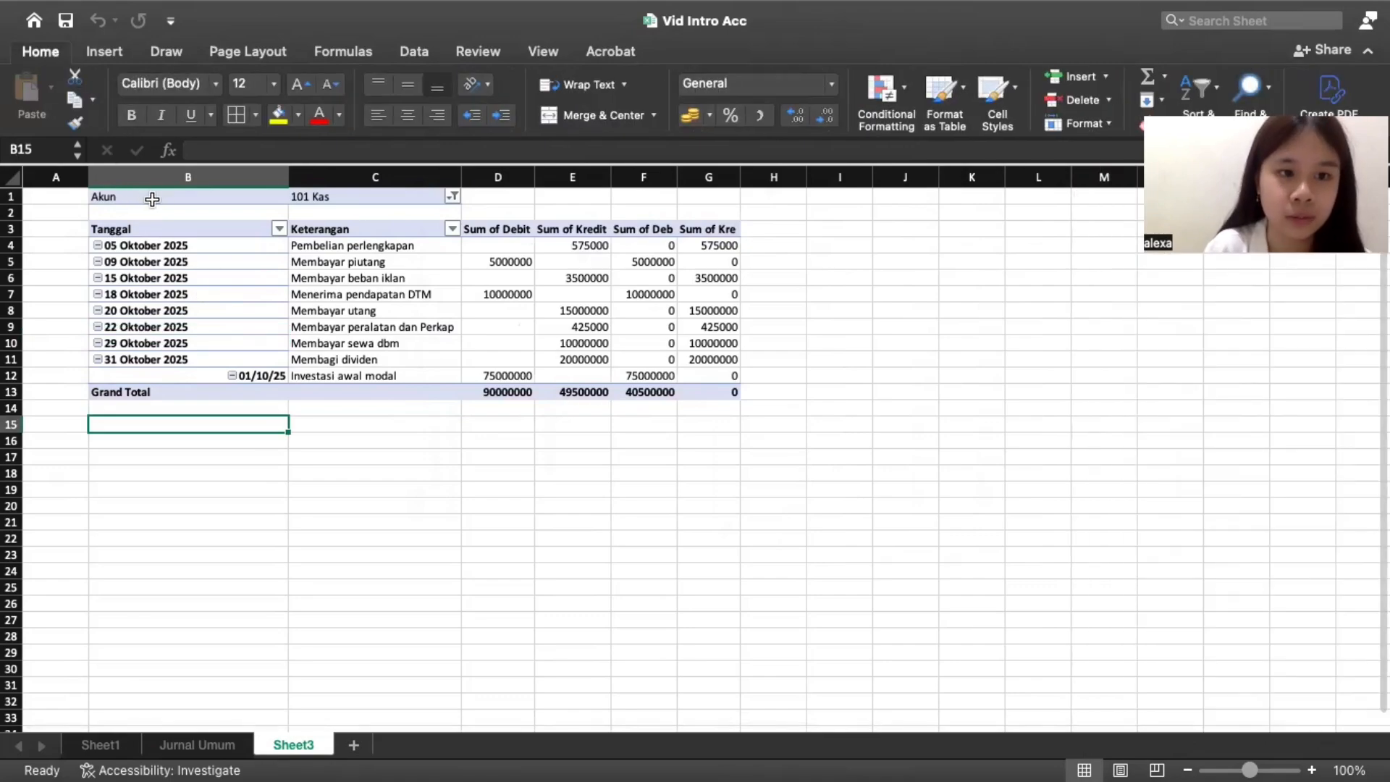
pyautogui.moveTo(152, 199); pyautogui.dragTo(720, 394)
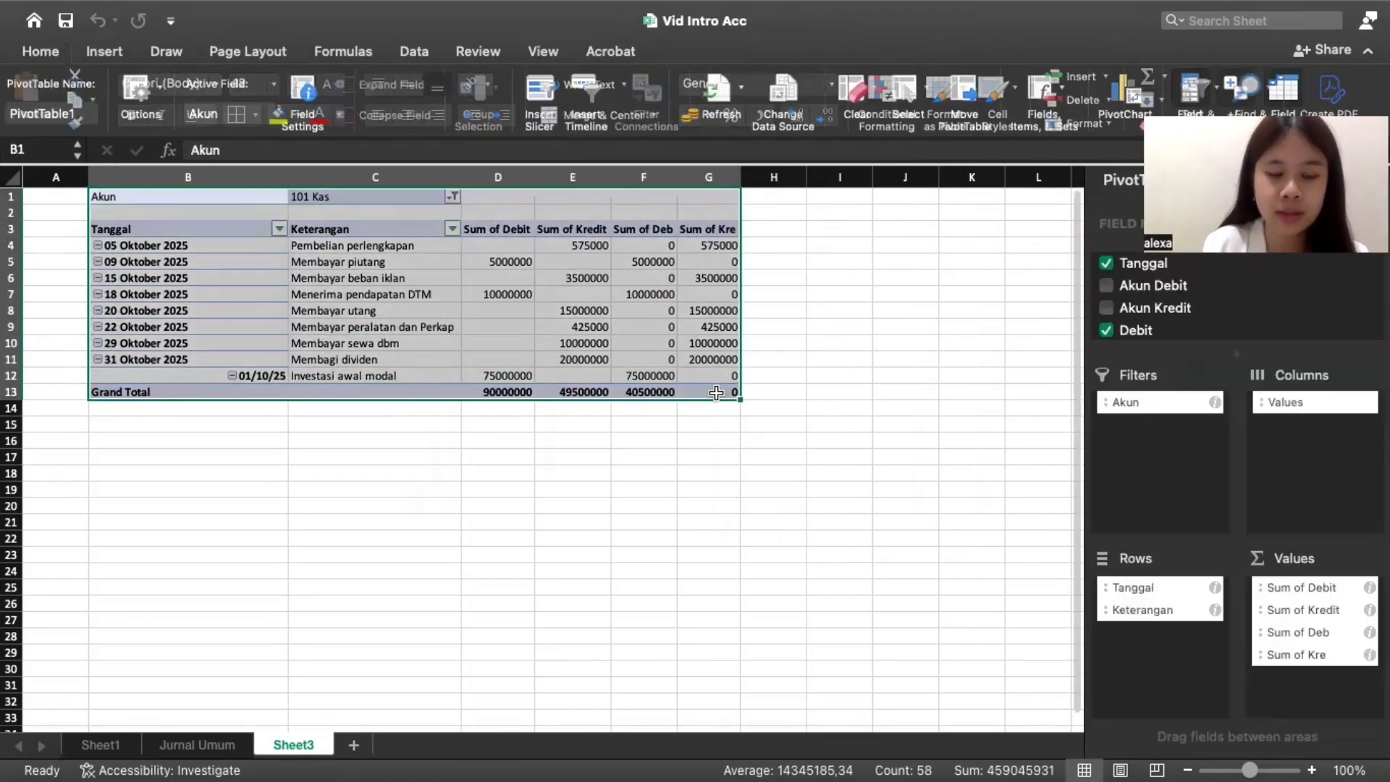
pyautogui.press('super+c')
pyautogui.click(874, 393)
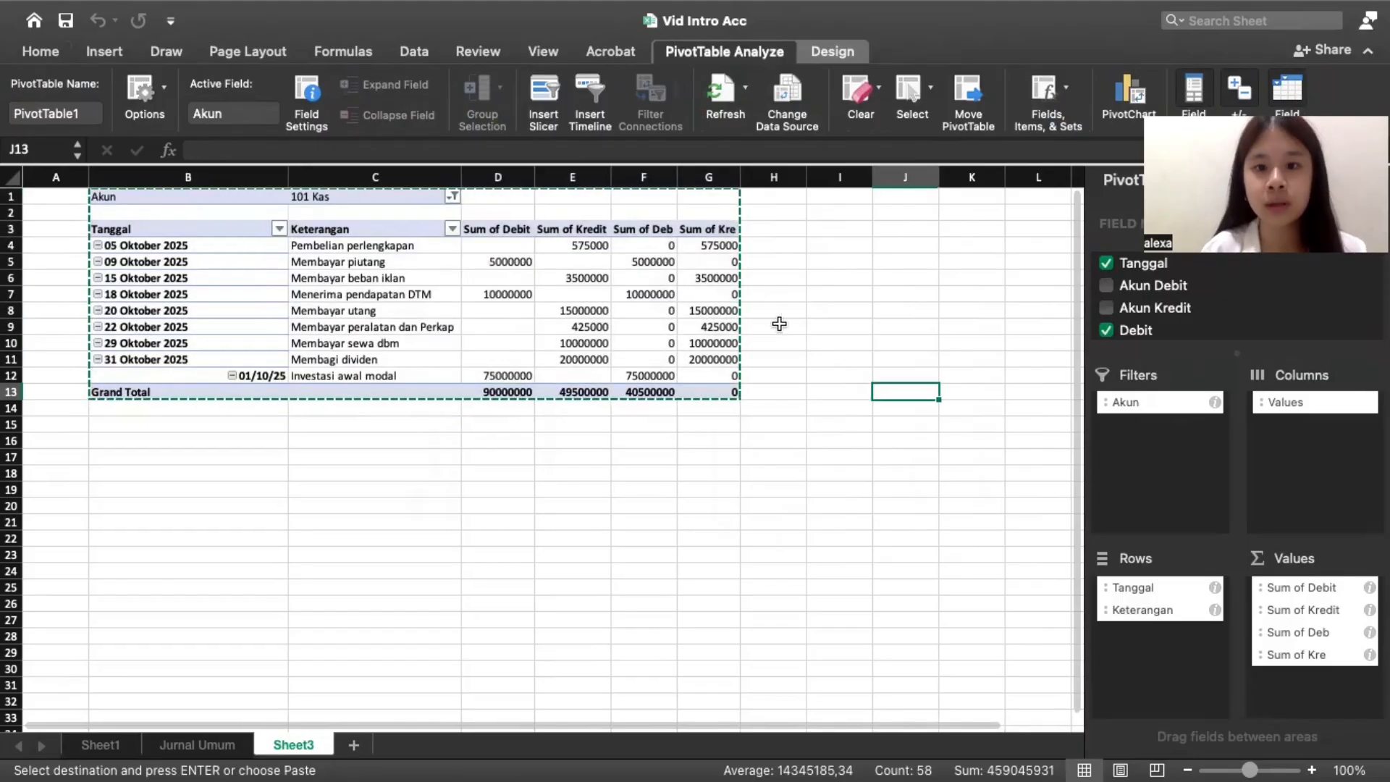
pyautogui.hscroll(3, 783, 323)
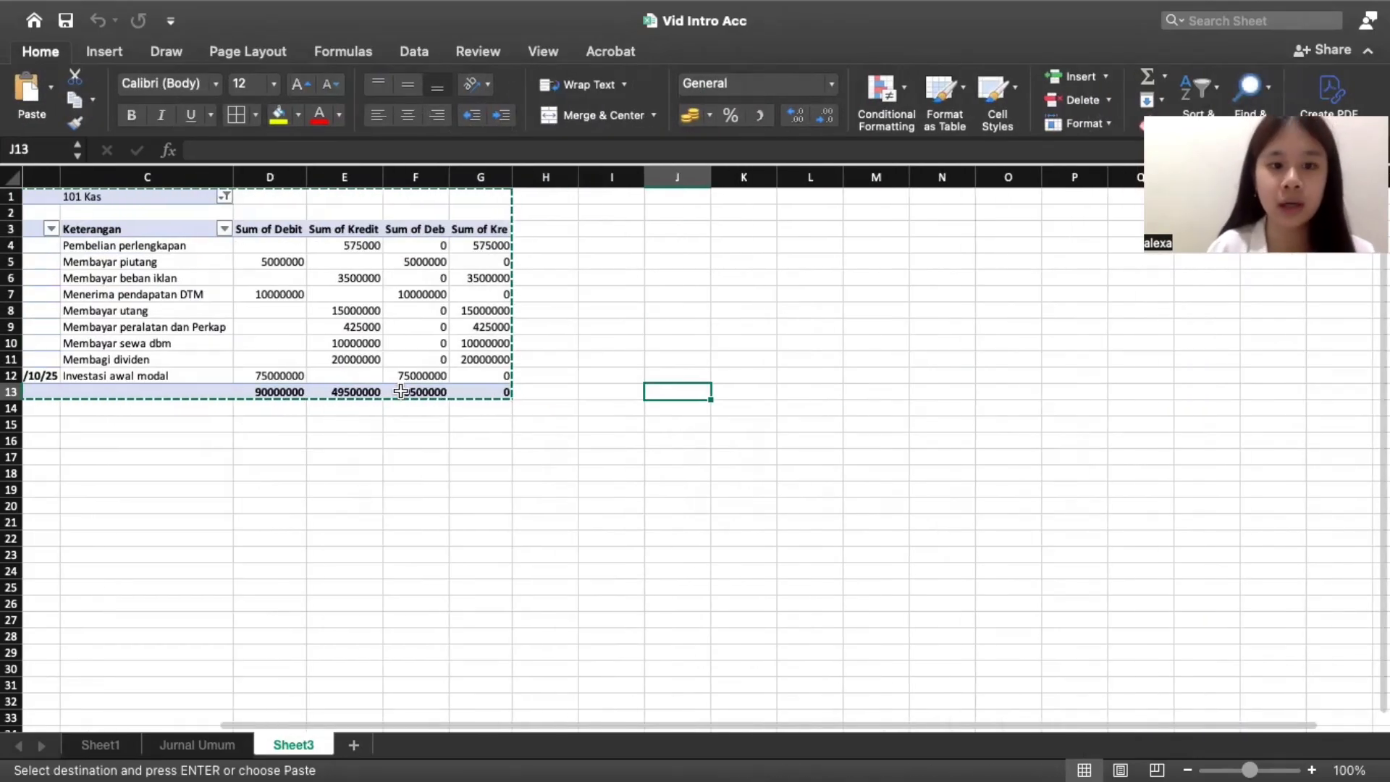
pyautogui.hscroll(-2, 401, 390)
pyautogui.hscroll(-1, 401, 390)
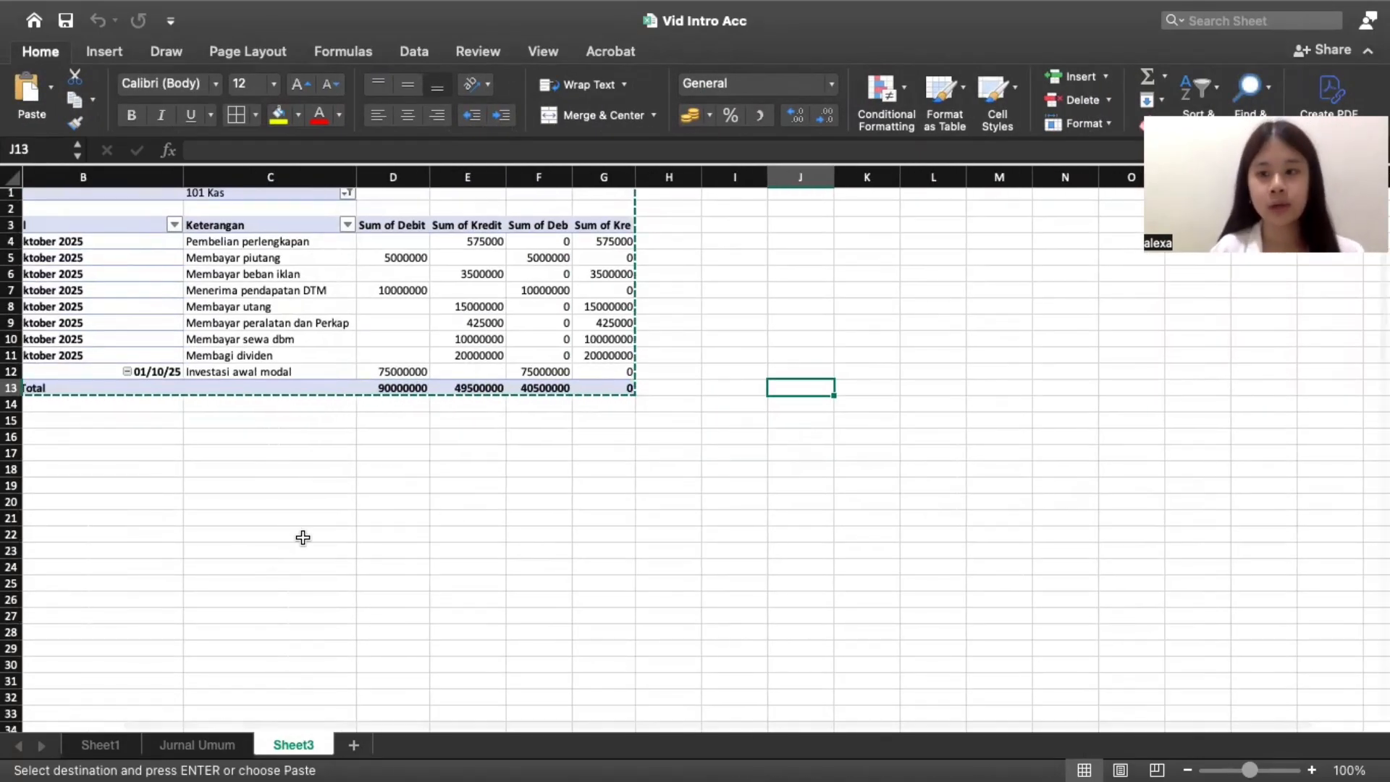
pyautogui.hscroll(2, 527, 505)
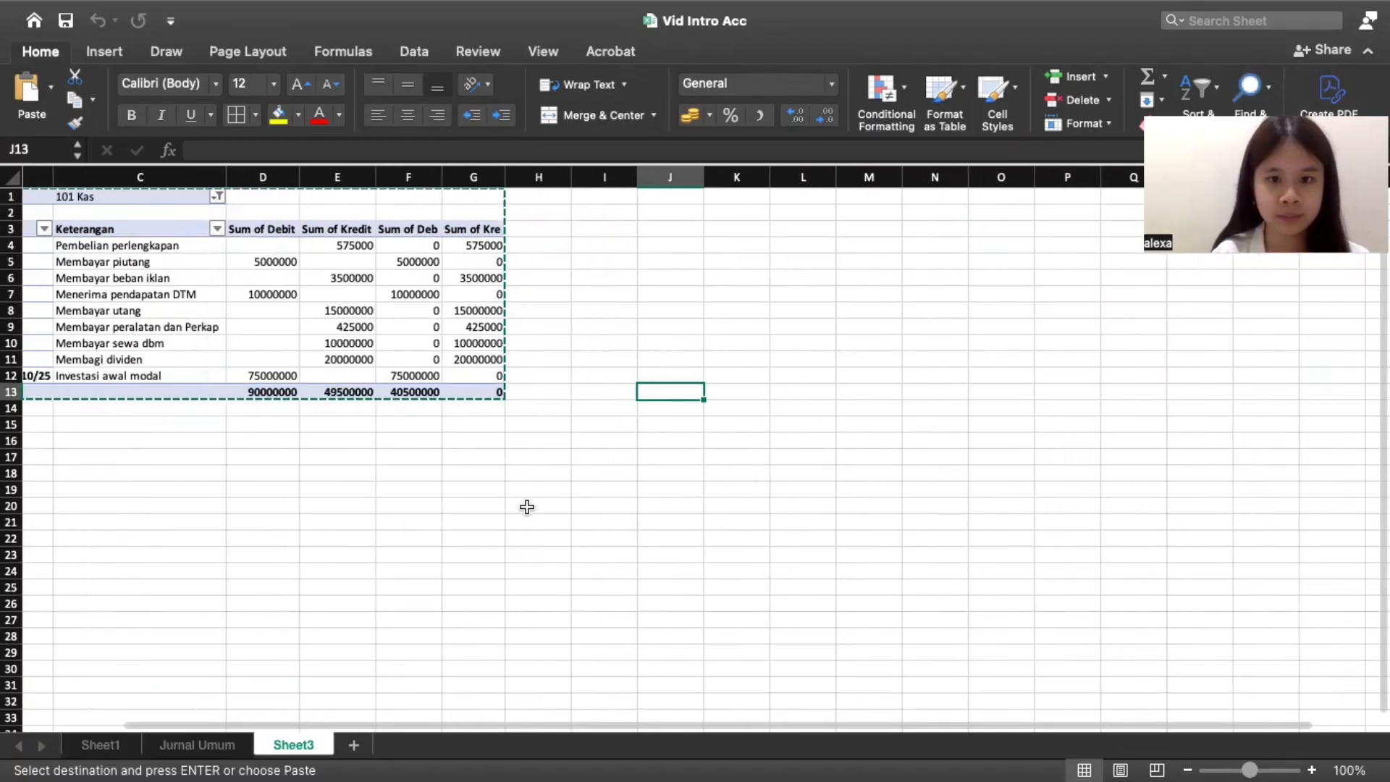
pyautogui.click(667, 197)
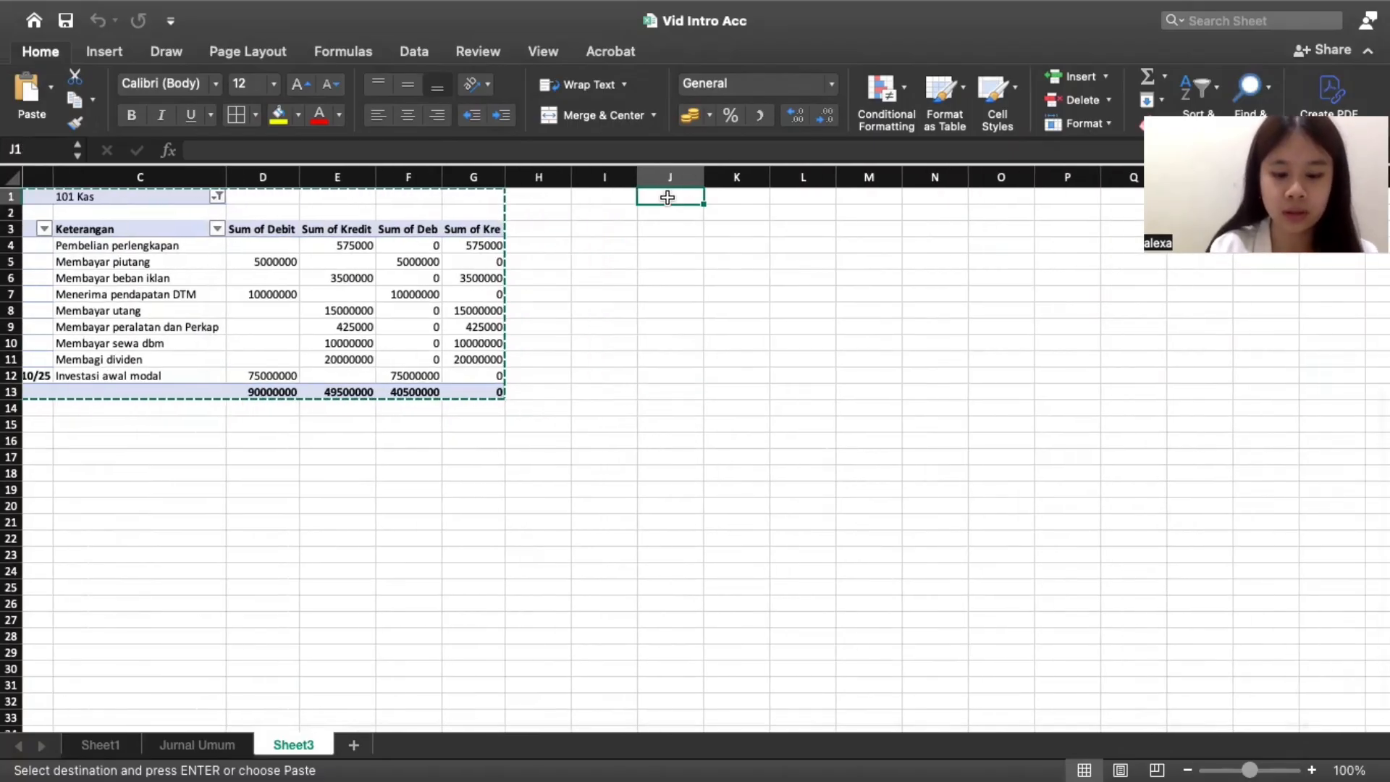
pyautogui.press('super+v')
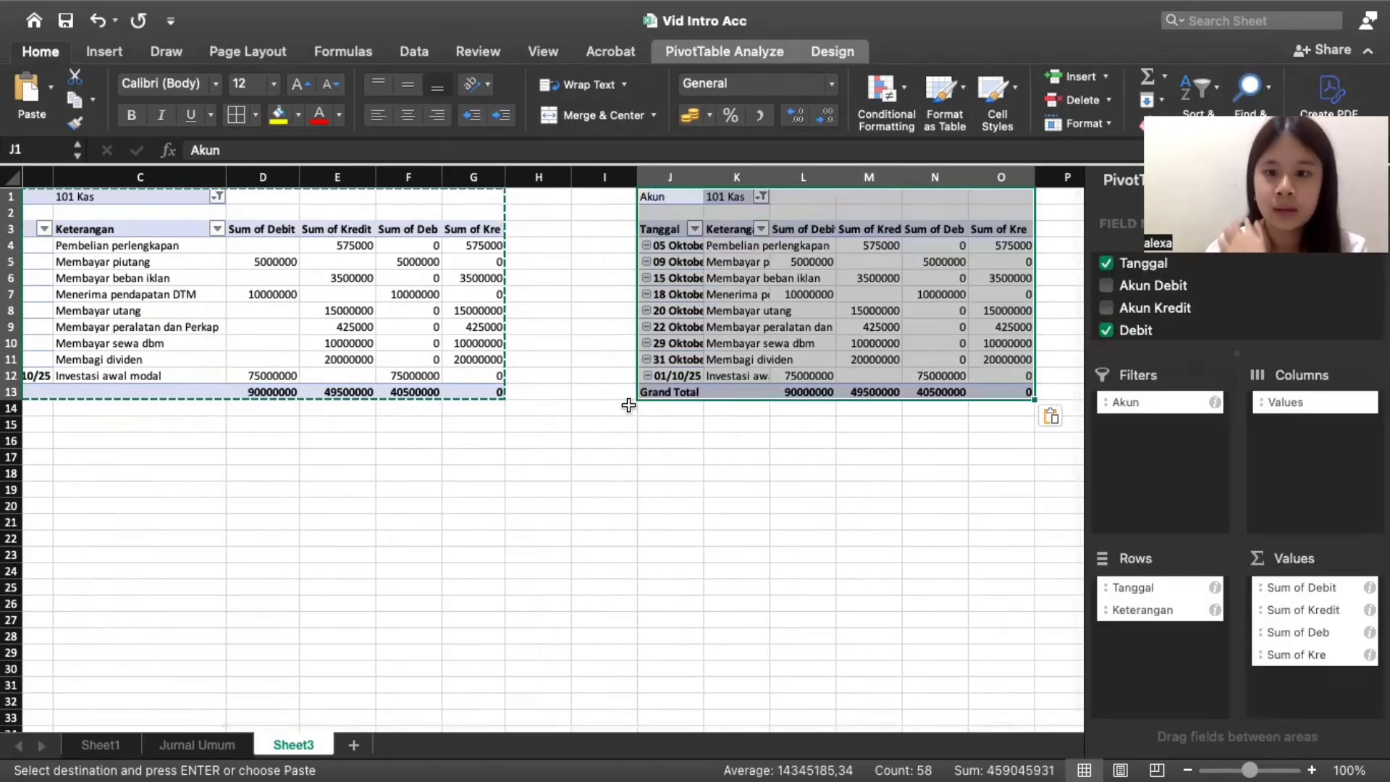
pyautogui.click(624, 407)
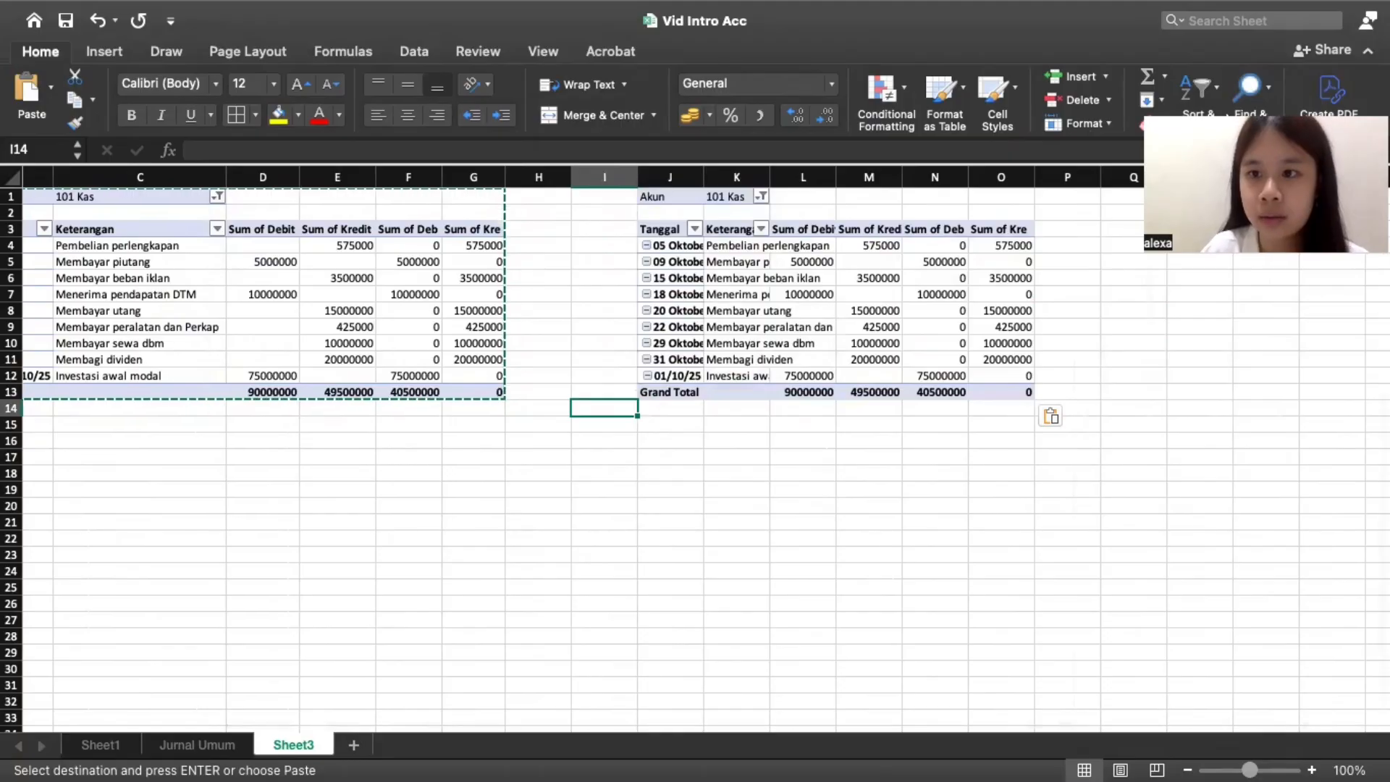
pyautogui.click(628, 477)
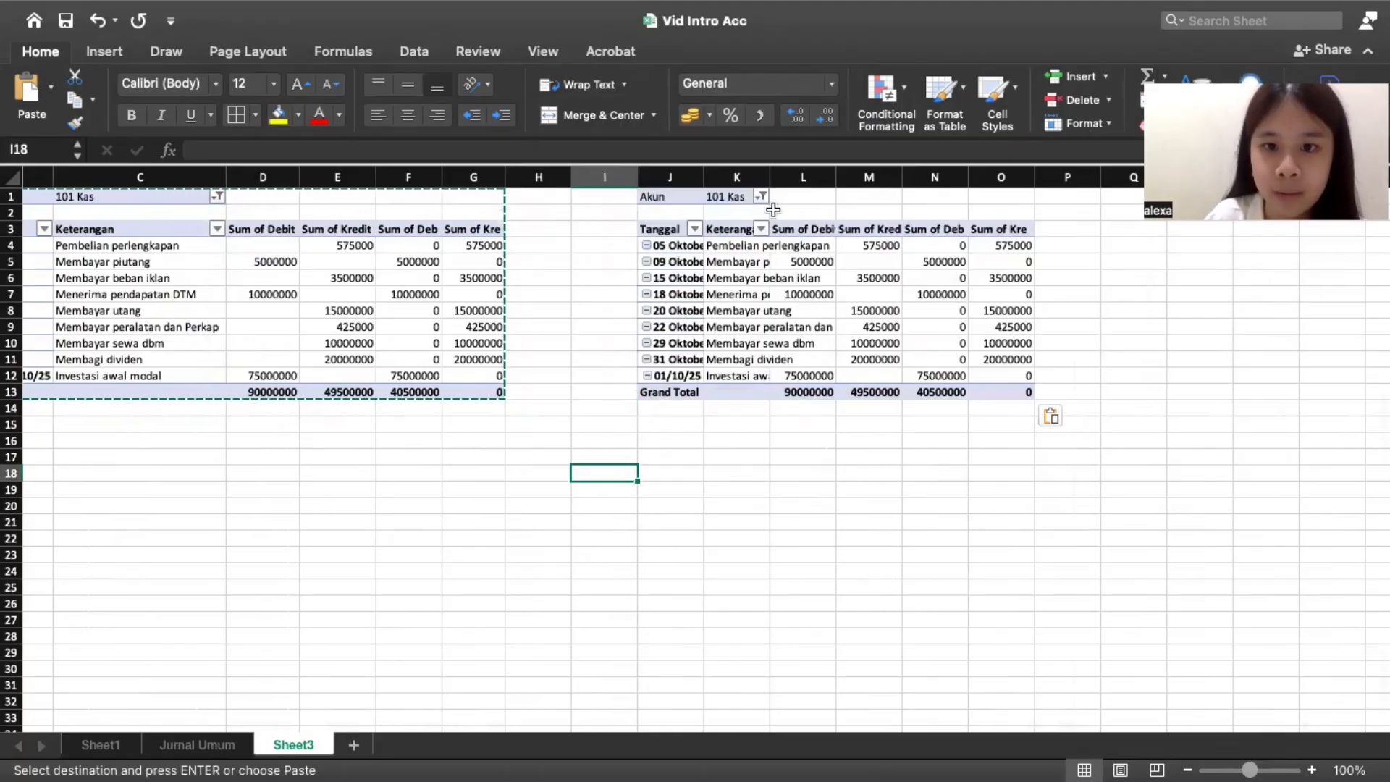
# Filter the PivotTable copy at J1 to show only the 112 Piutang Usaha account.
pyautogui.click(759, 196)
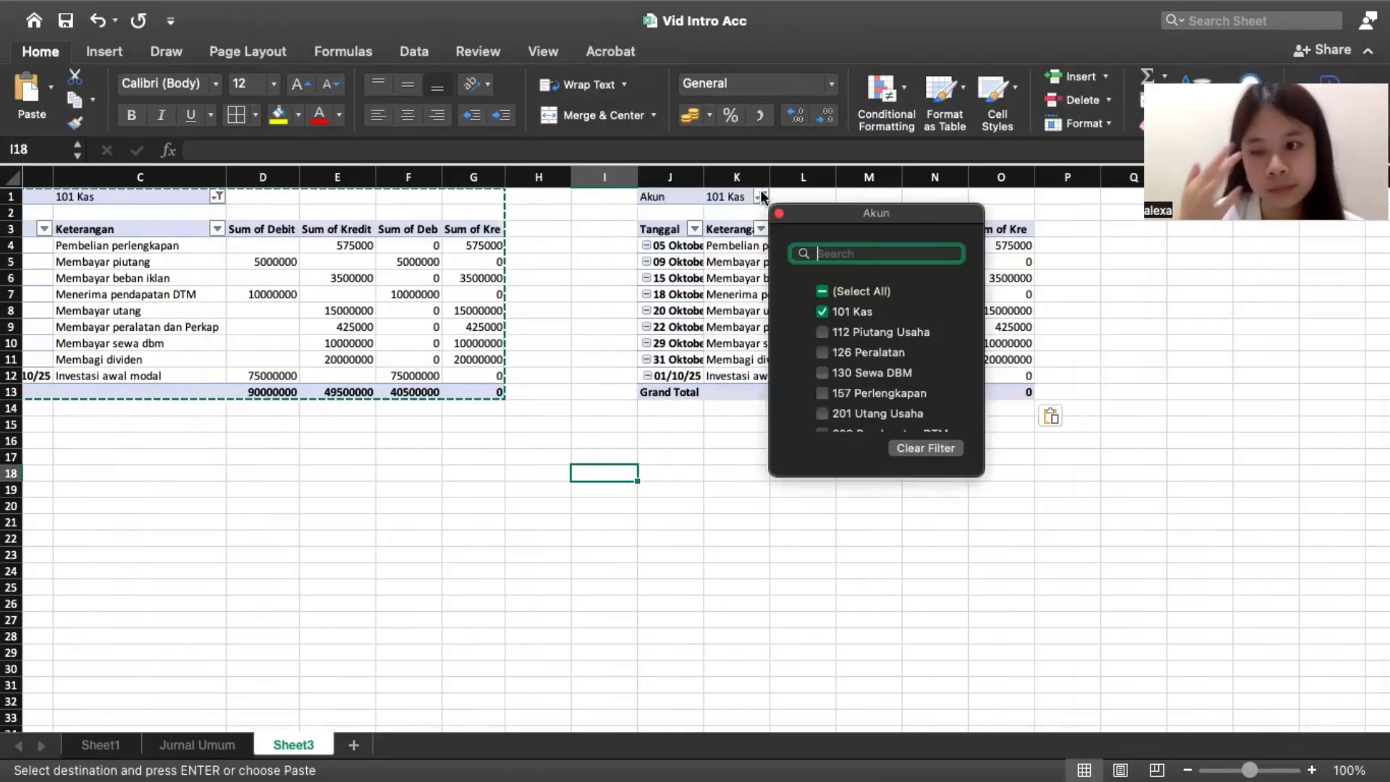
pyautogui.click(823, 312)
pyautogui.click(821, 332)
pyautogui.click(694, 362)
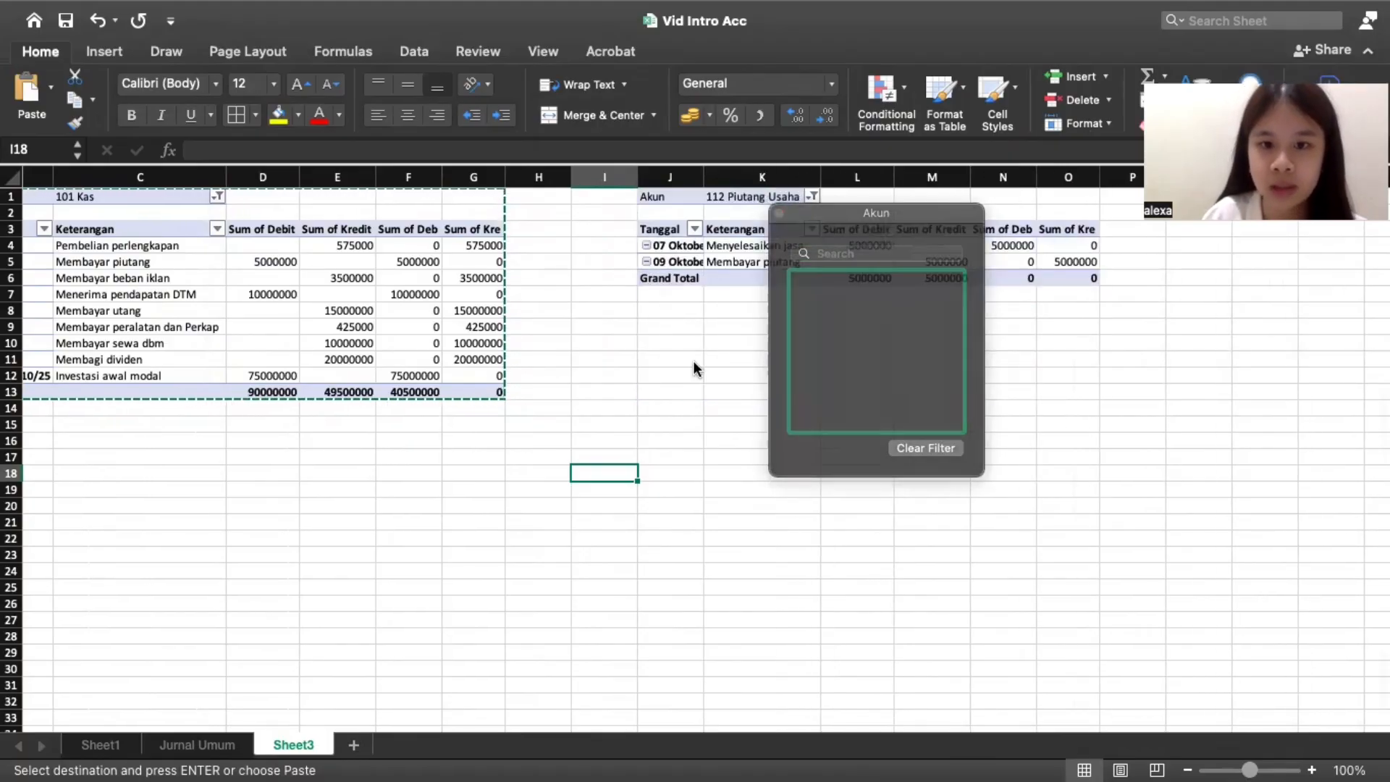
# Paste another copy of the 101 Kas PivotTable at cell Q1, beside the 112 Piutang Usaha ledger.
pyautogui.hscroll(2, 637, 354)
pyautogui.hscroll(2, 636, 354)
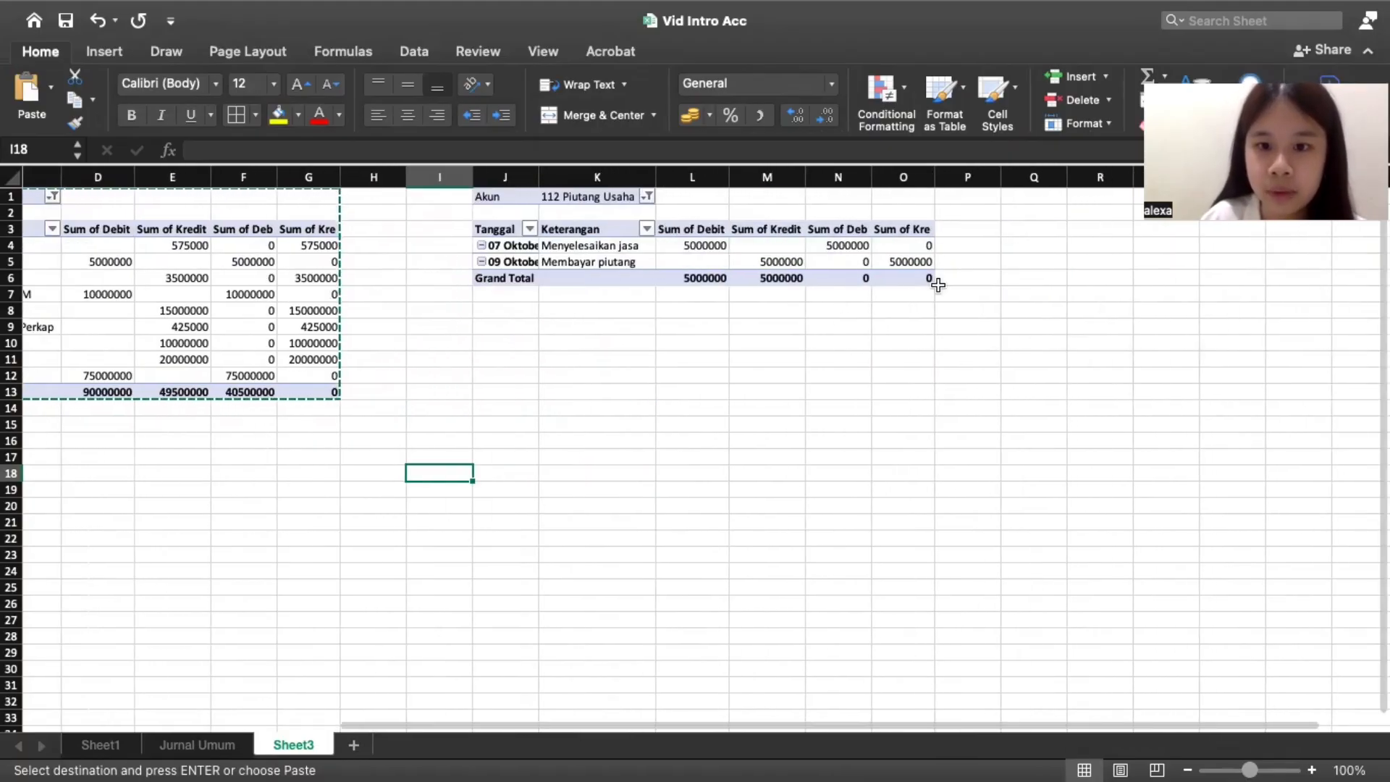
pyautogui.hscroll(5, 840, 267)
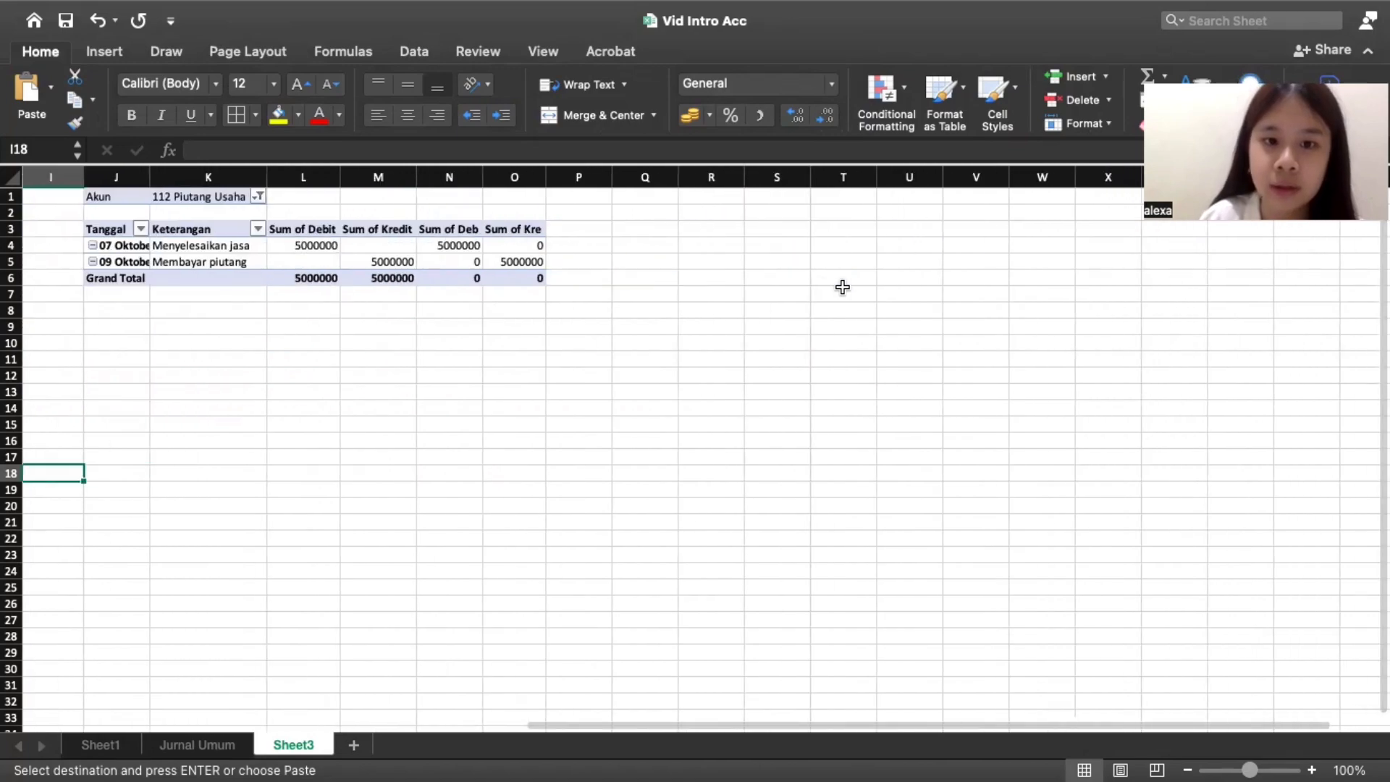
pyautogui.click(630, 202)
pyautogui.press('super+v')
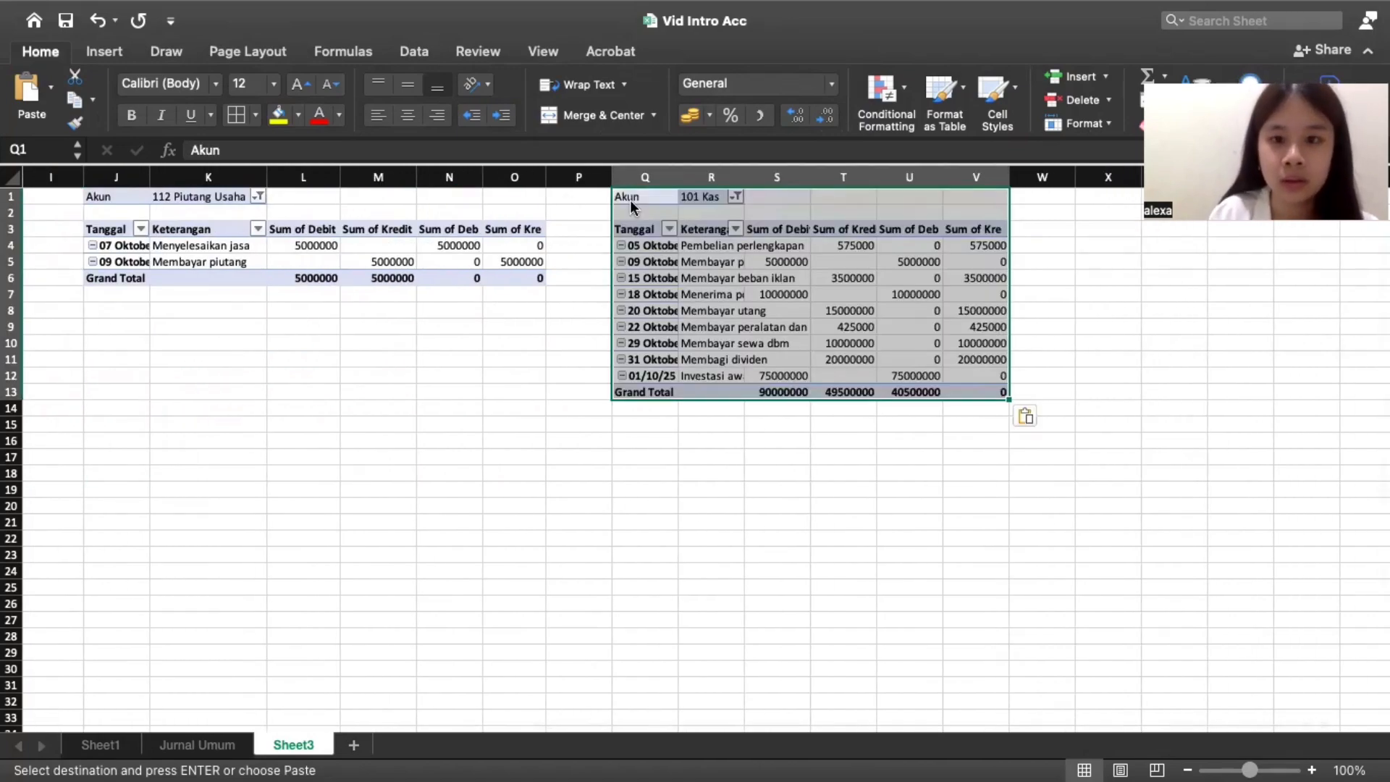
pyautogui.click(588, 395)
# Include the 126 Peralatan account in the Akun filter of the PivotTable copy at Q1, alongside 101 Kas.
pyautogui.click(735, 197)
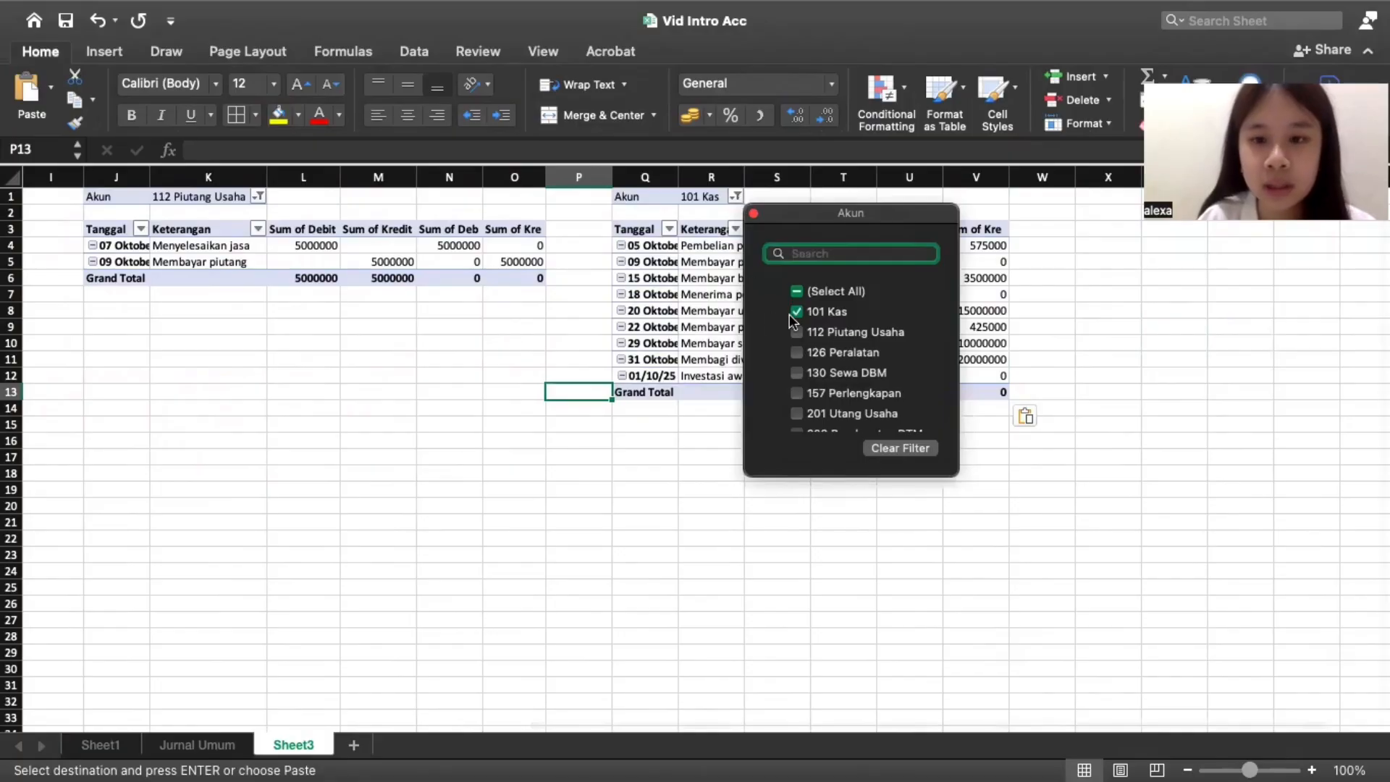
pyautogui.click(796, 352)
pyautogui.click(397, 406)
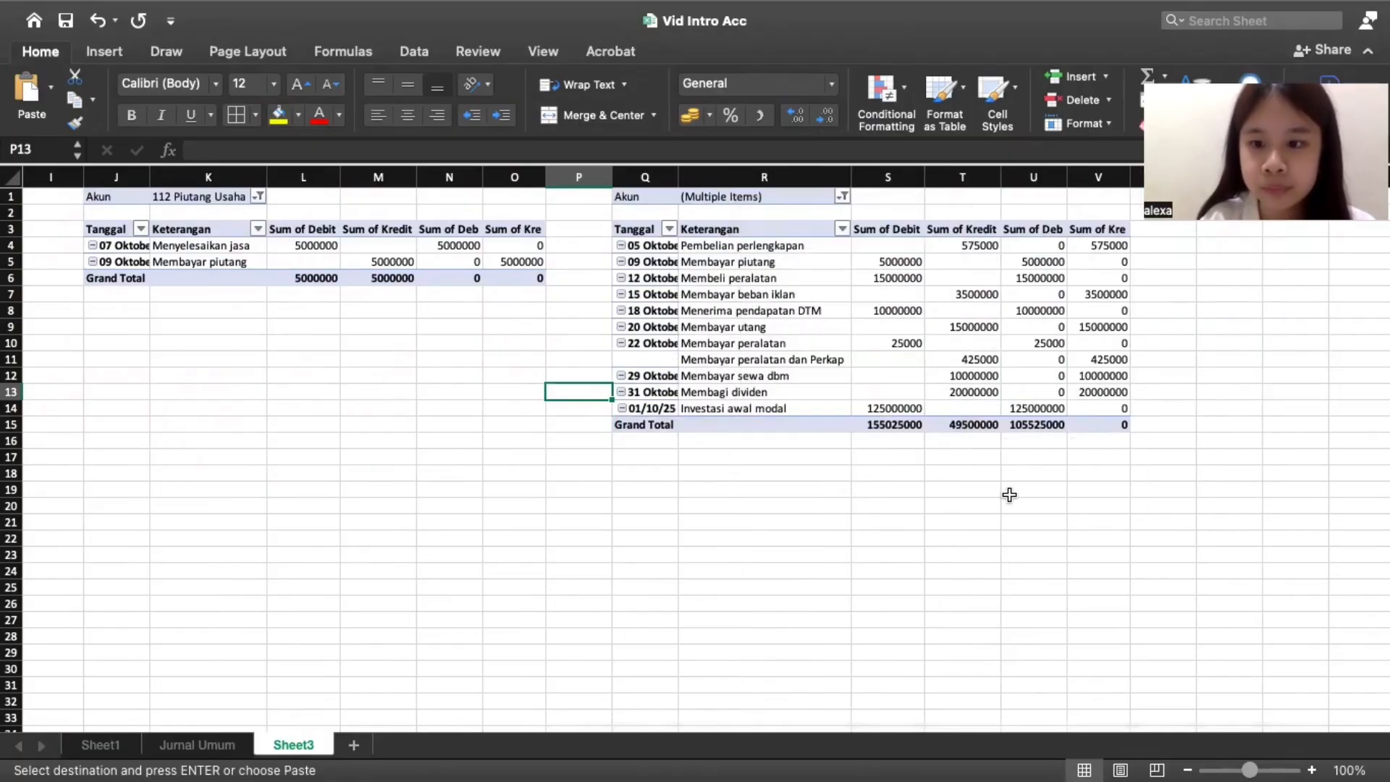
# Paste another copy of the 101 Kas PivotTable at cell X1, leaving a blank column after the preceding ledger.
pyautogui.hscroll(3, 1009, 499)
pyautogui.hscroll(4, 924, 487)
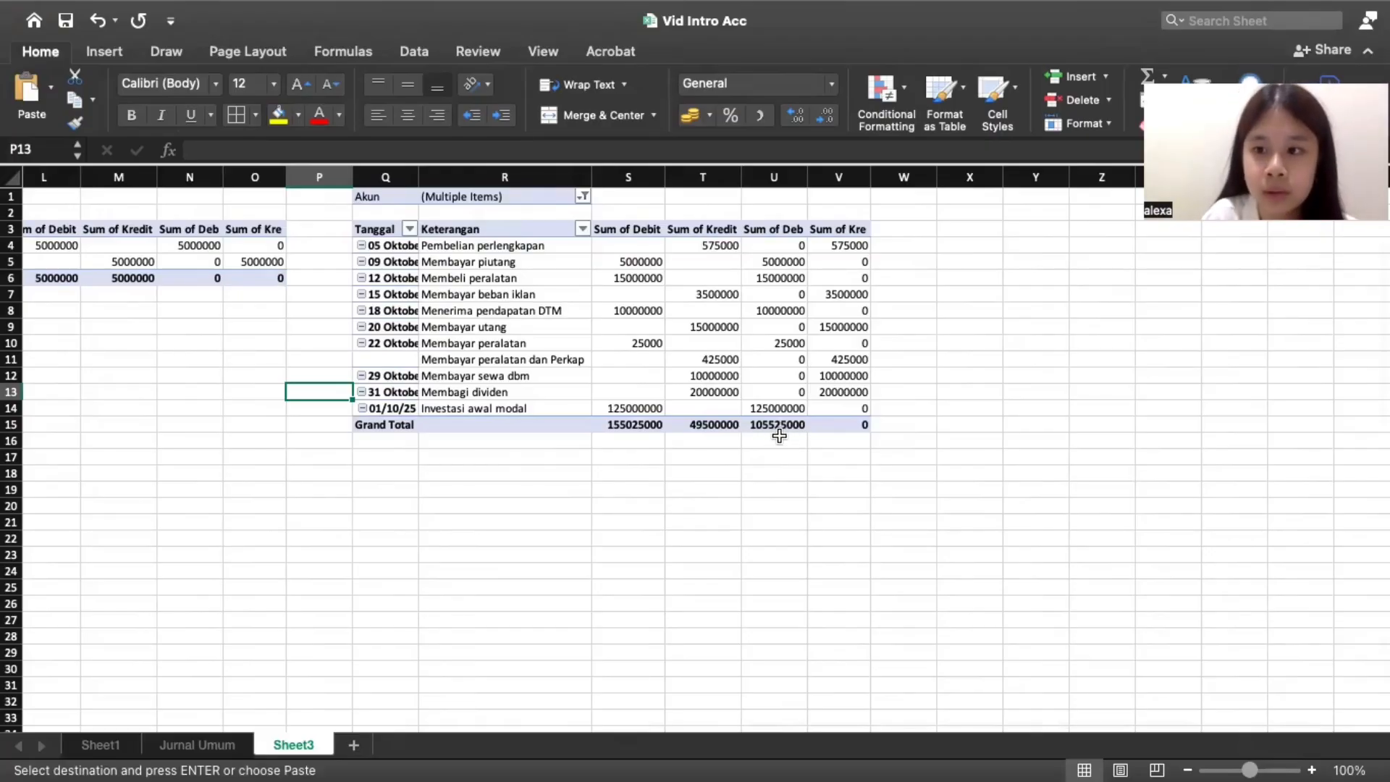
pyautogui.hscroll(-10, 750, 452)
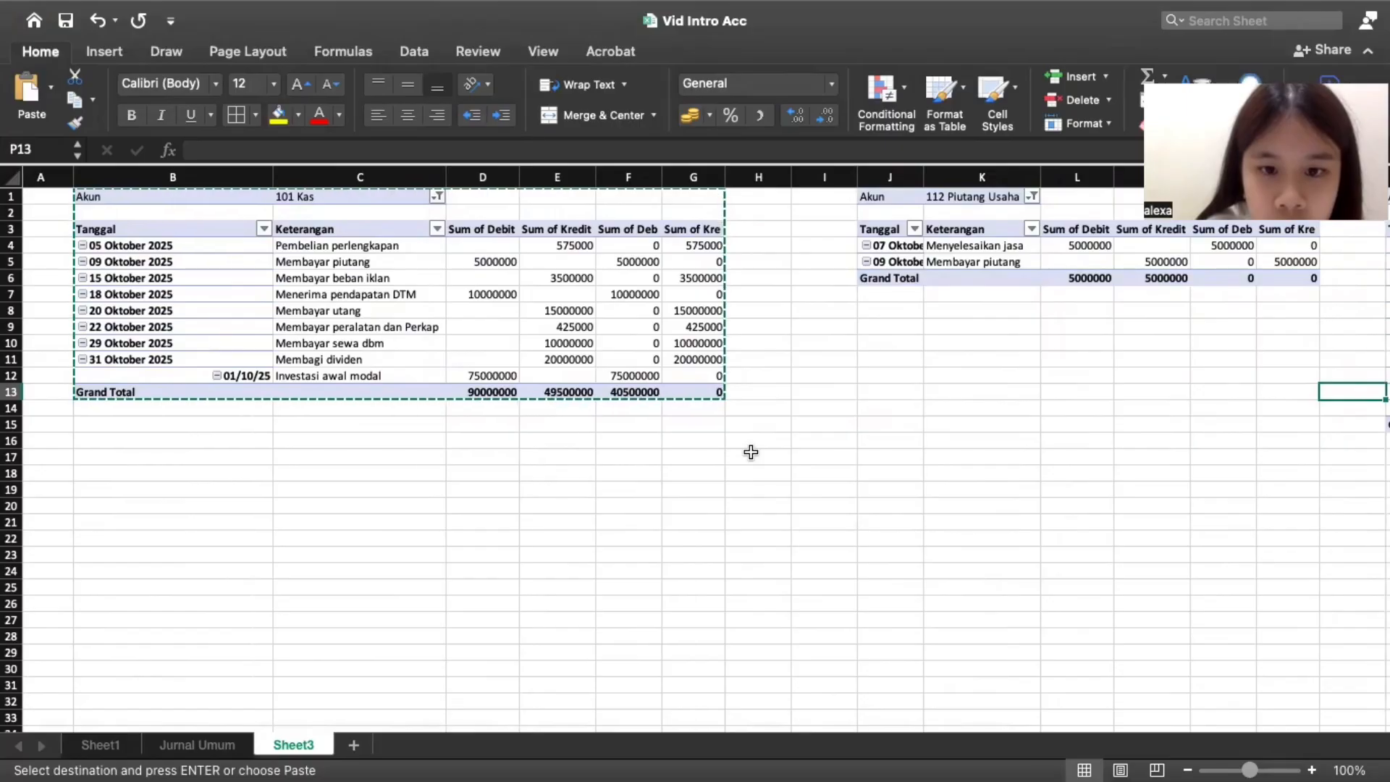
pyautogui.hscroll(10, 751, 452)
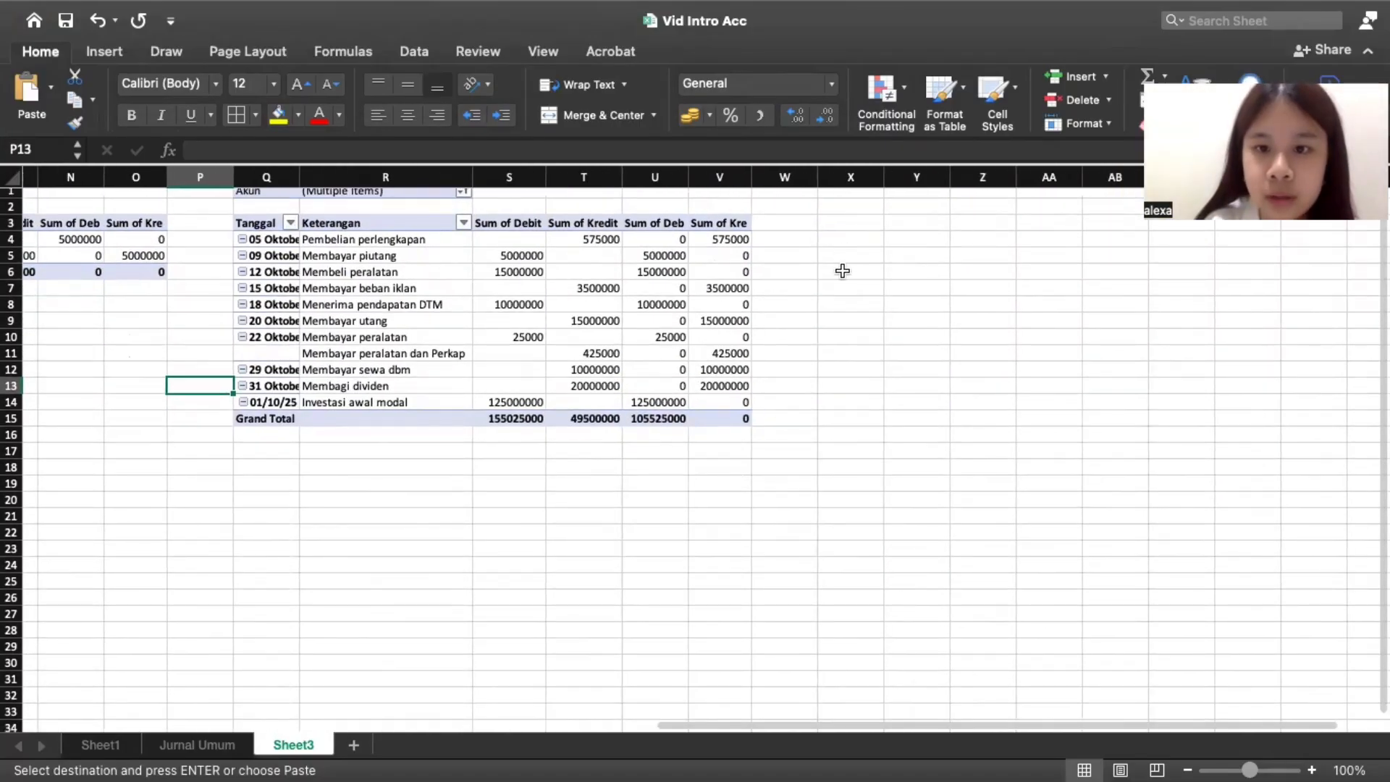
pyautogui.click(838, 199)
pyautogui.press('super+v')
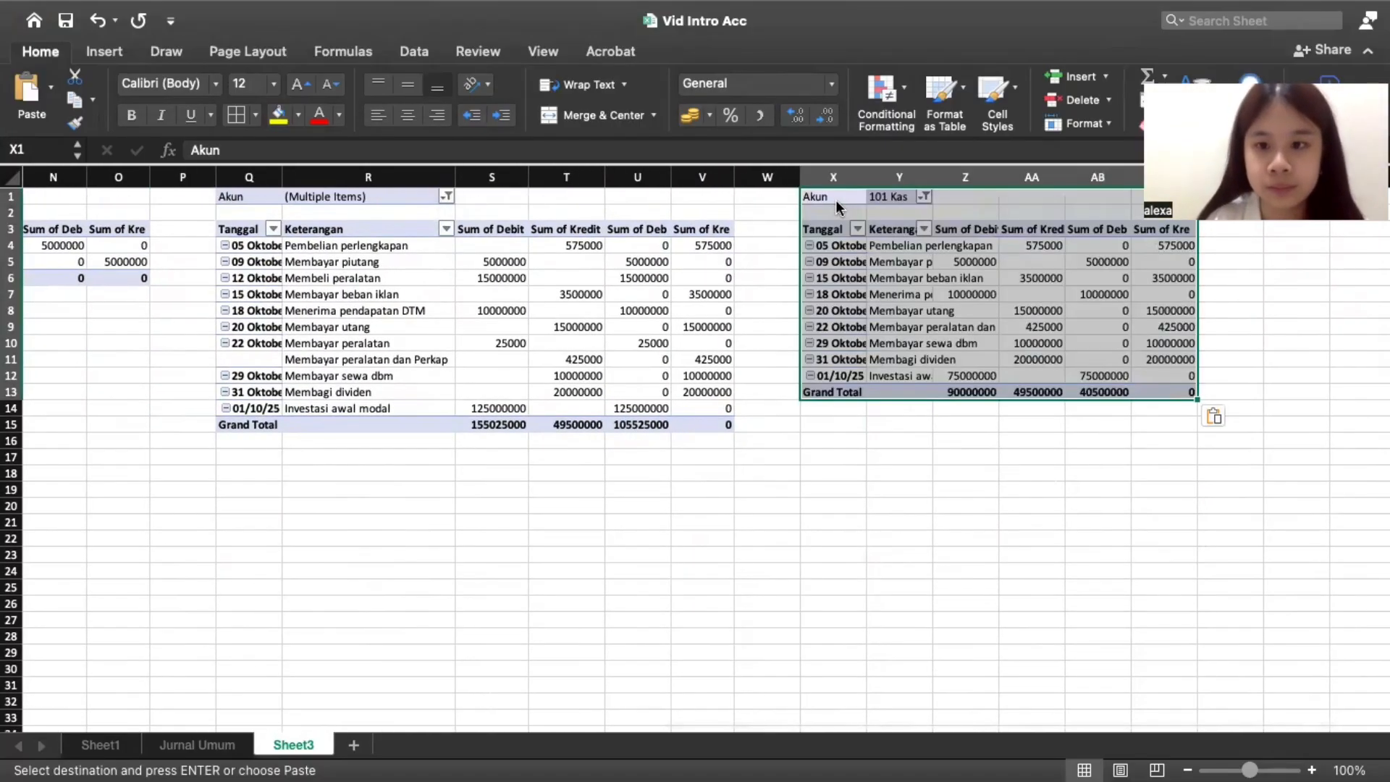
pyautogui.click(789, 426)
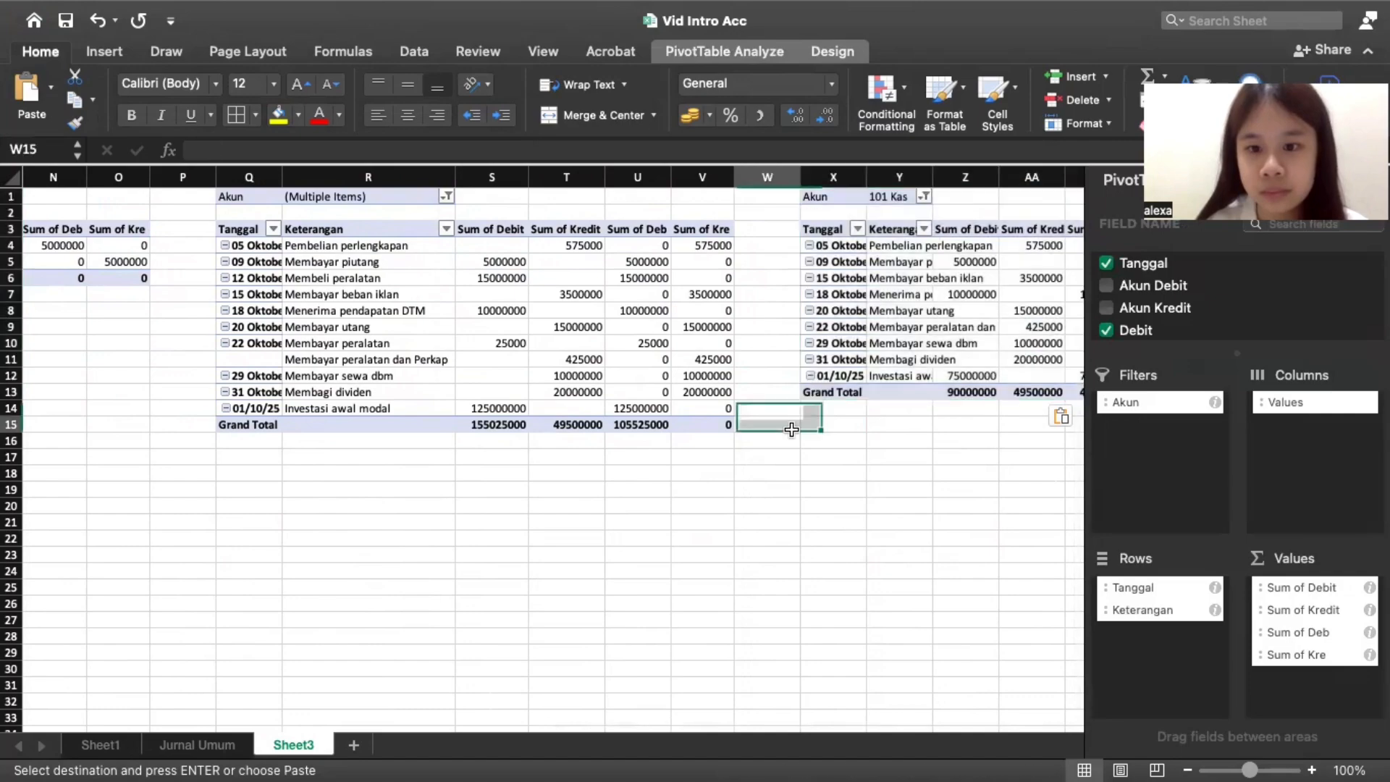
# Filter the PivotTable copy at X1 to show only the 130 Sewa DBM account instead of 101 Kas.
pyautogui.click(925, 197)
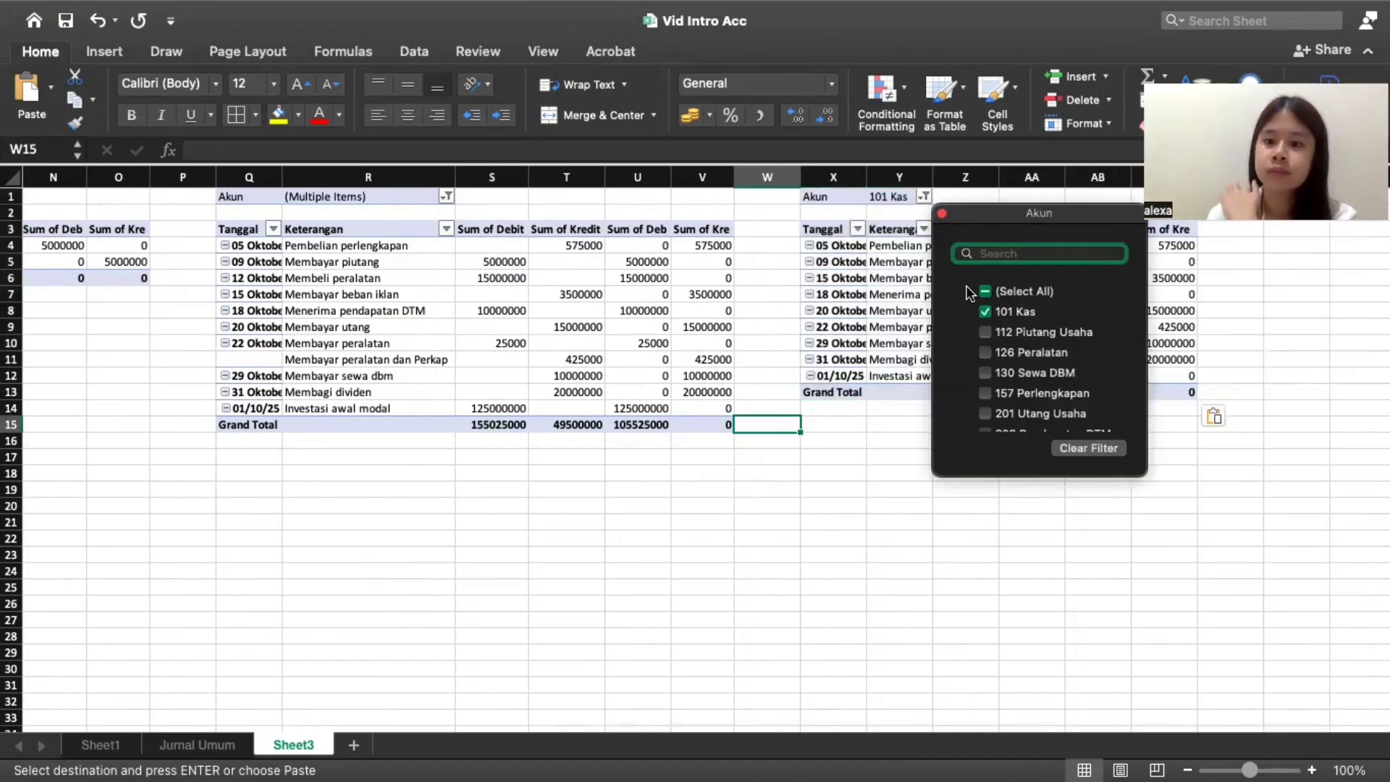
pyautogui.click(985, 313)
pyautogui.click(985, 373)
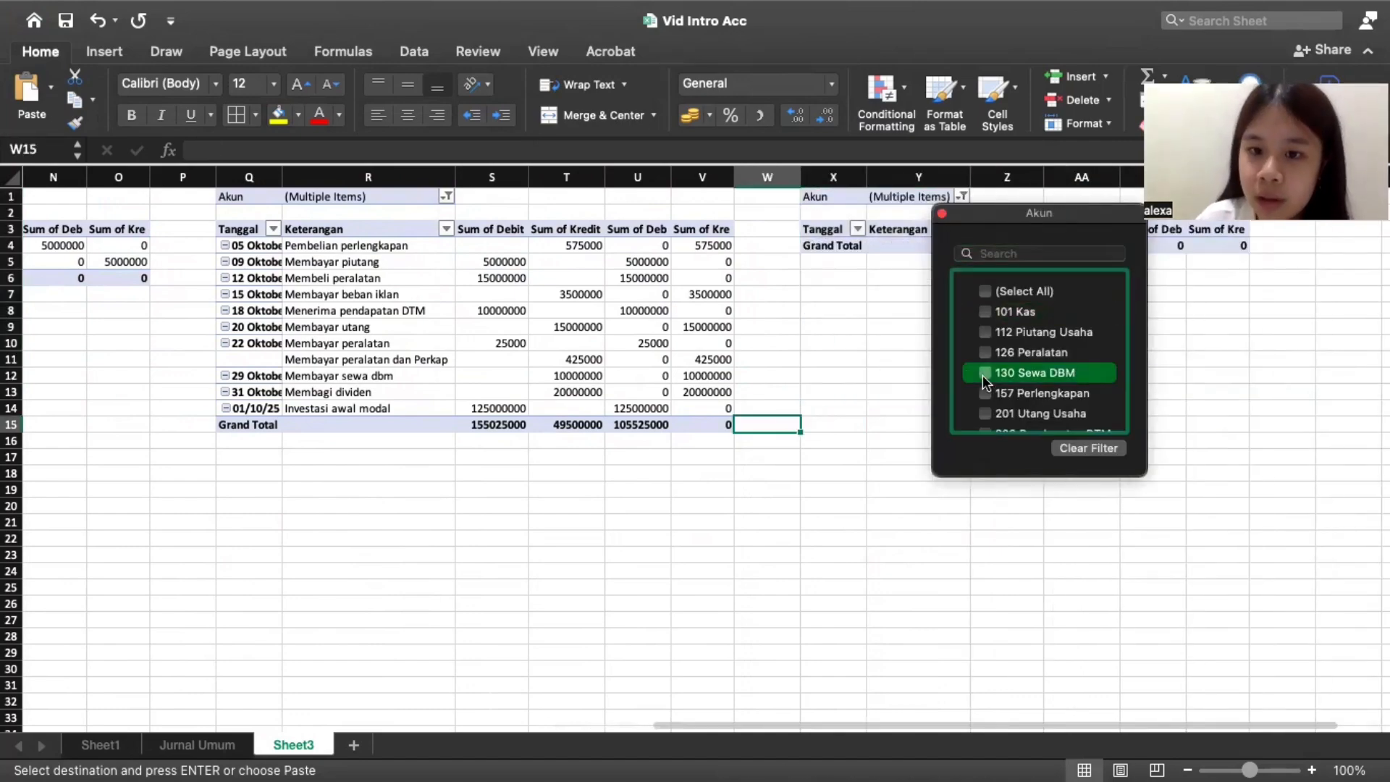
pyautogui.click(831, 298)
# Paste a copy of the 101 Kas PivotTable at cell X7 and filter its Akun field to only 157 Perlengkapan.
pyautogui.click(834, 297)
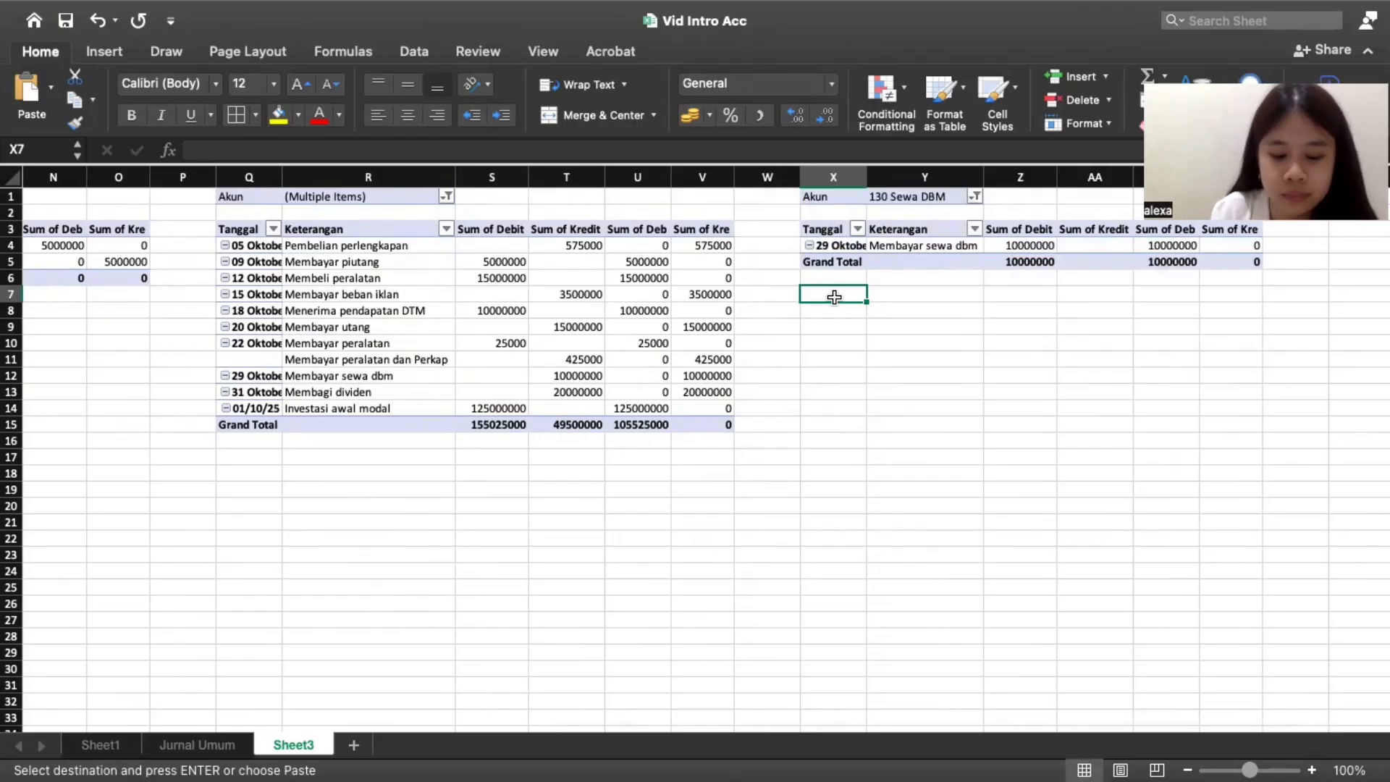
pyautogui.press('cmd+v')
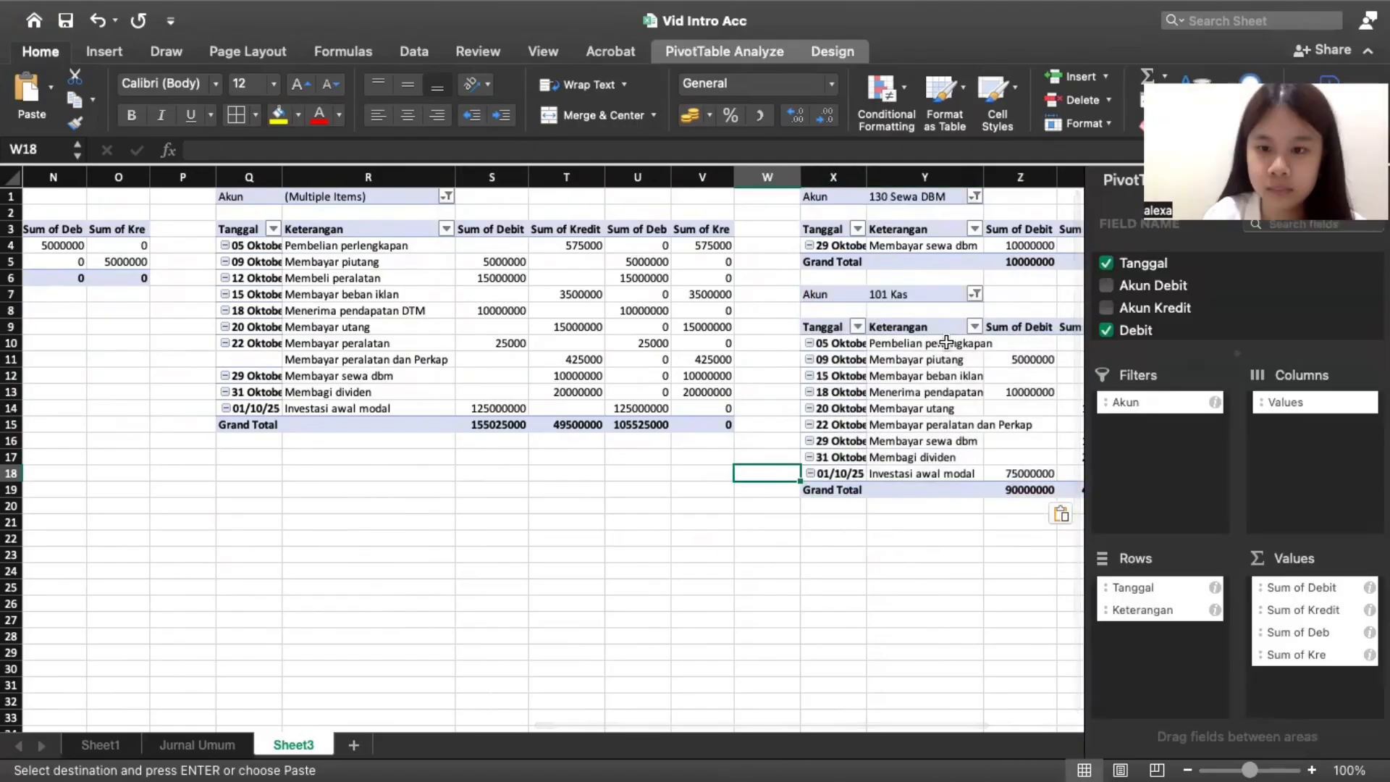
pyautogui.click(973, 294)
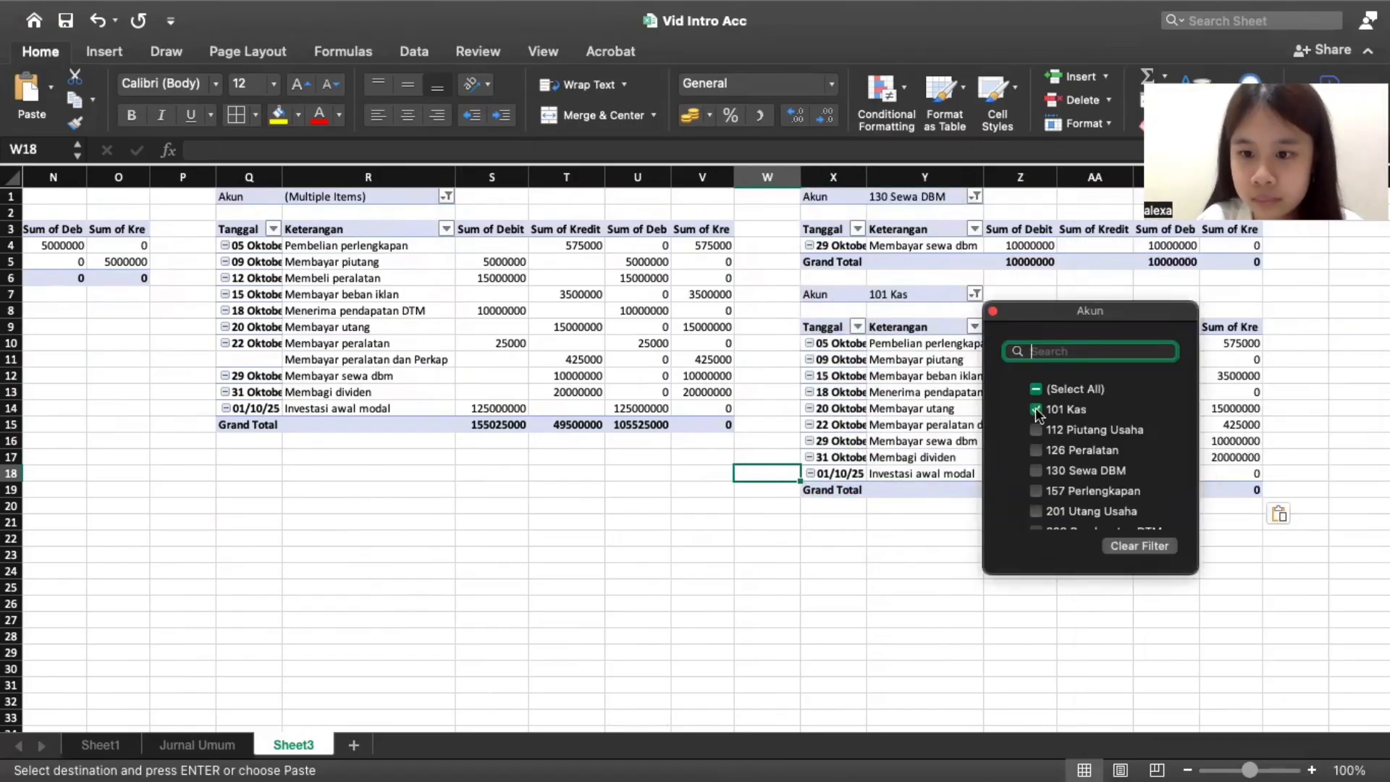
pyautogui.click(1036, 411)
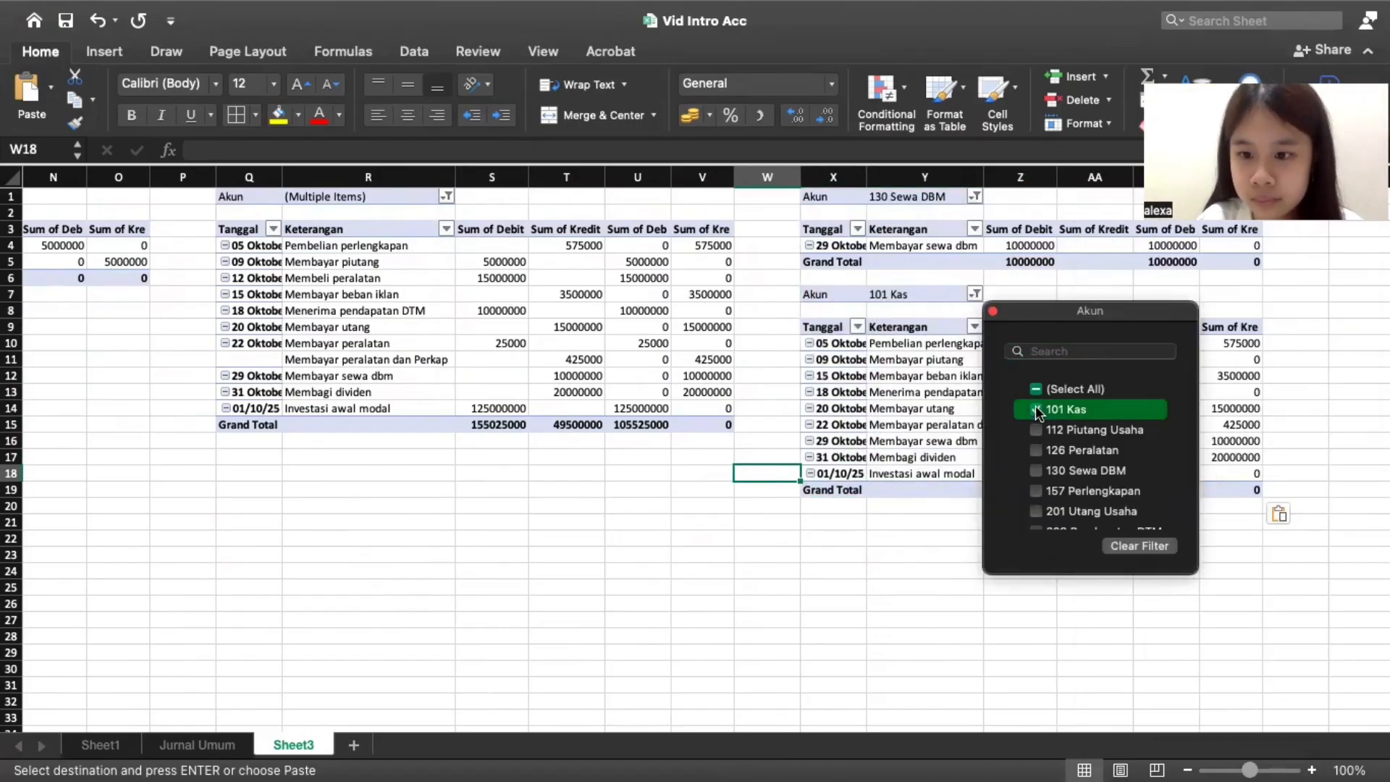
pyautogui.click(1035, 491)
pyautogui.click(906, 475)
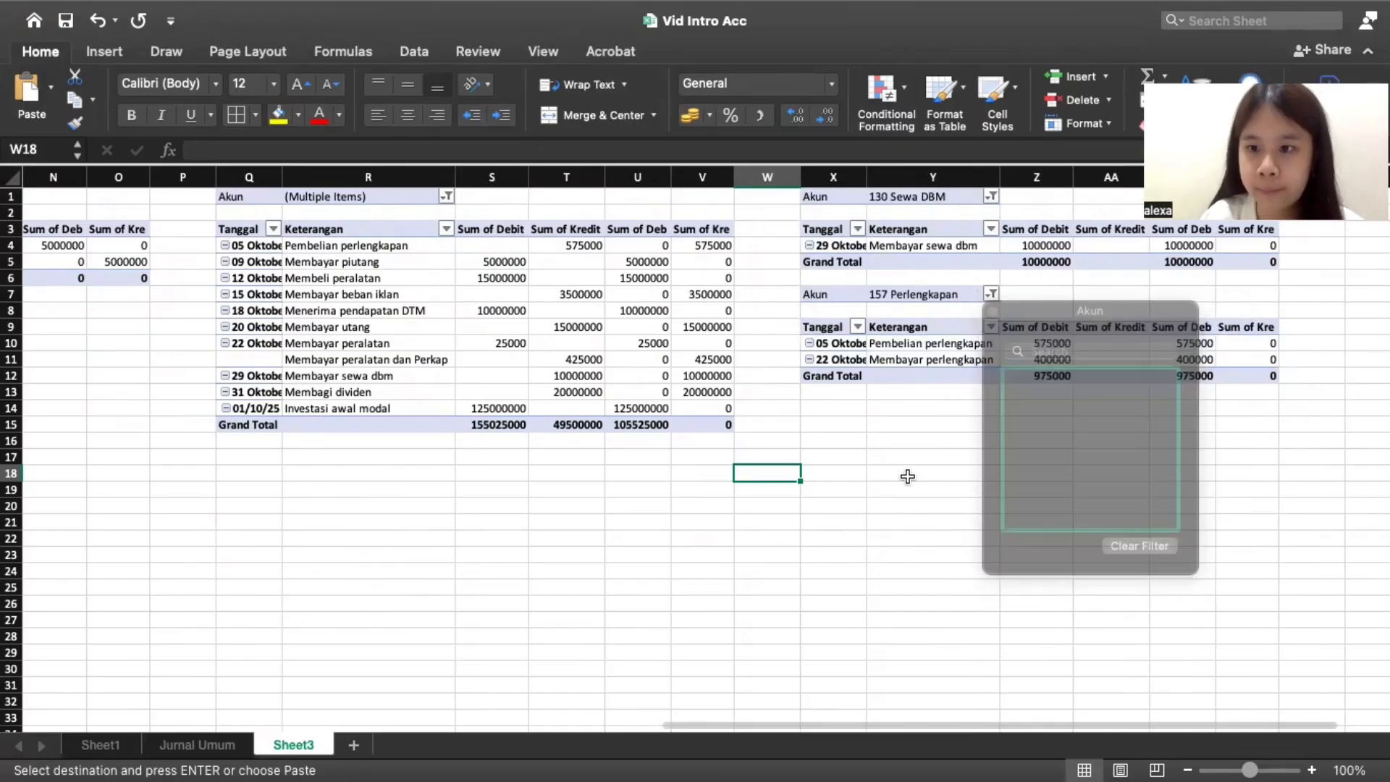
# Paste the 101 Kas PivotTable at cell AE1 and filter that copy to show only the 201 Utang Usaha account.
pyautogui.hscroll(1, 982, 398)
pyautogui.hscroll(4, 982, 399)
pyautogui.hscroll(1, 982, 399)
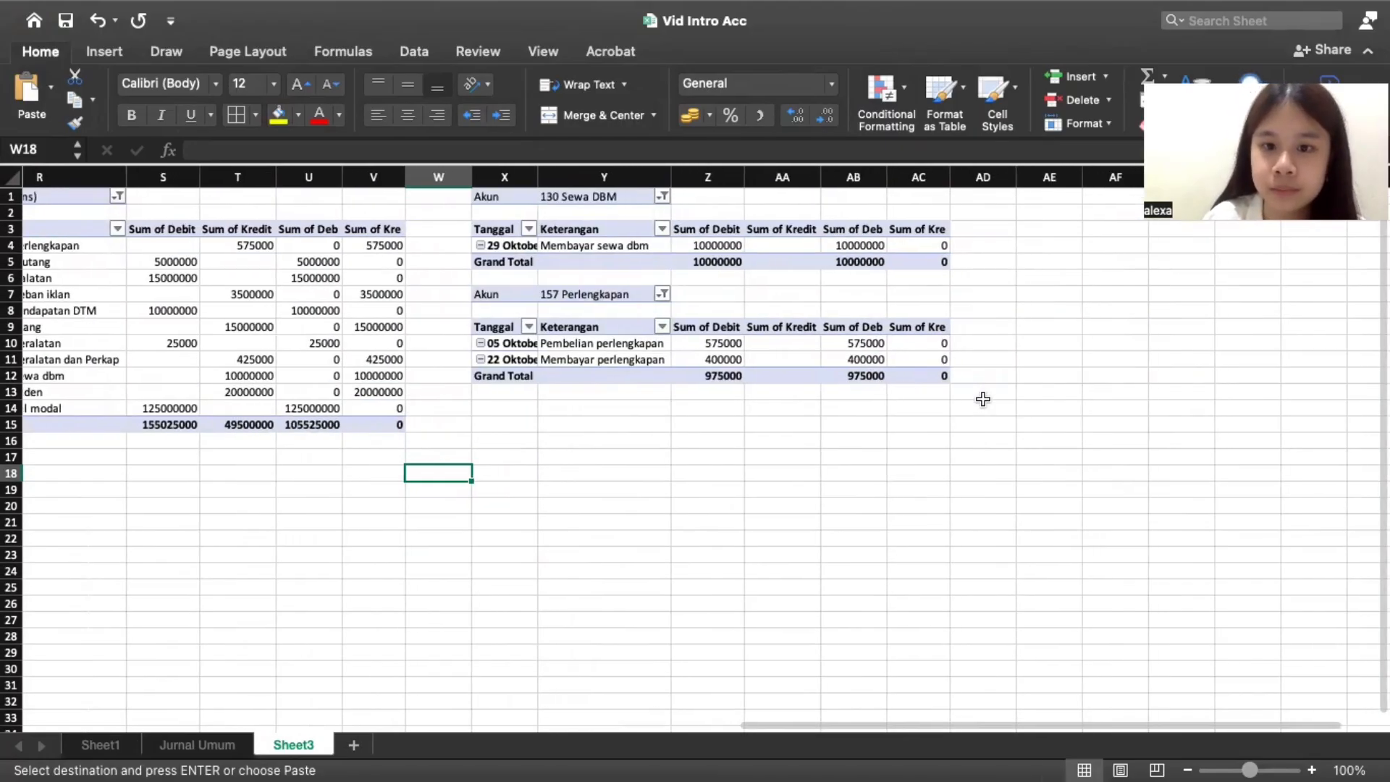
pyautogui.click(964, 201)
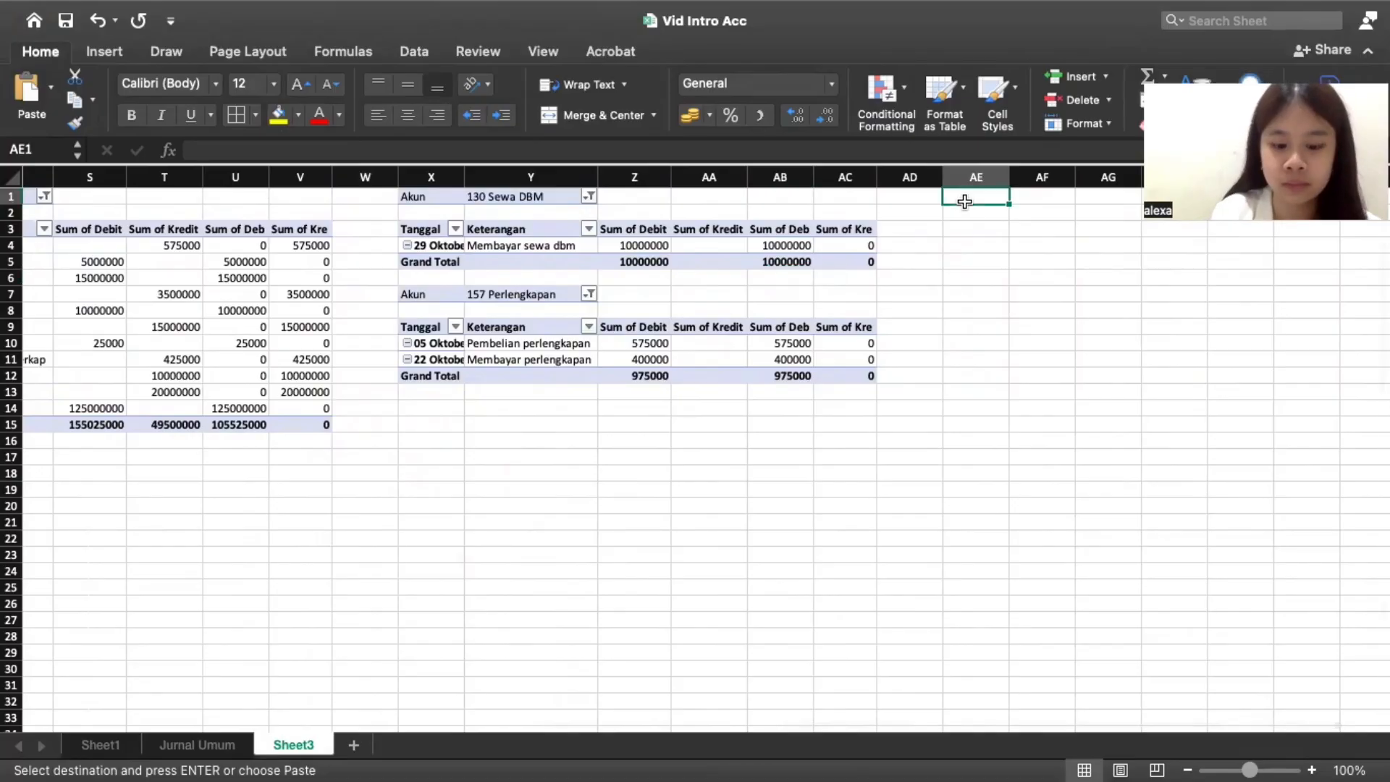
pyautogui.press('super+v')
pyautogui.click(862, 362)
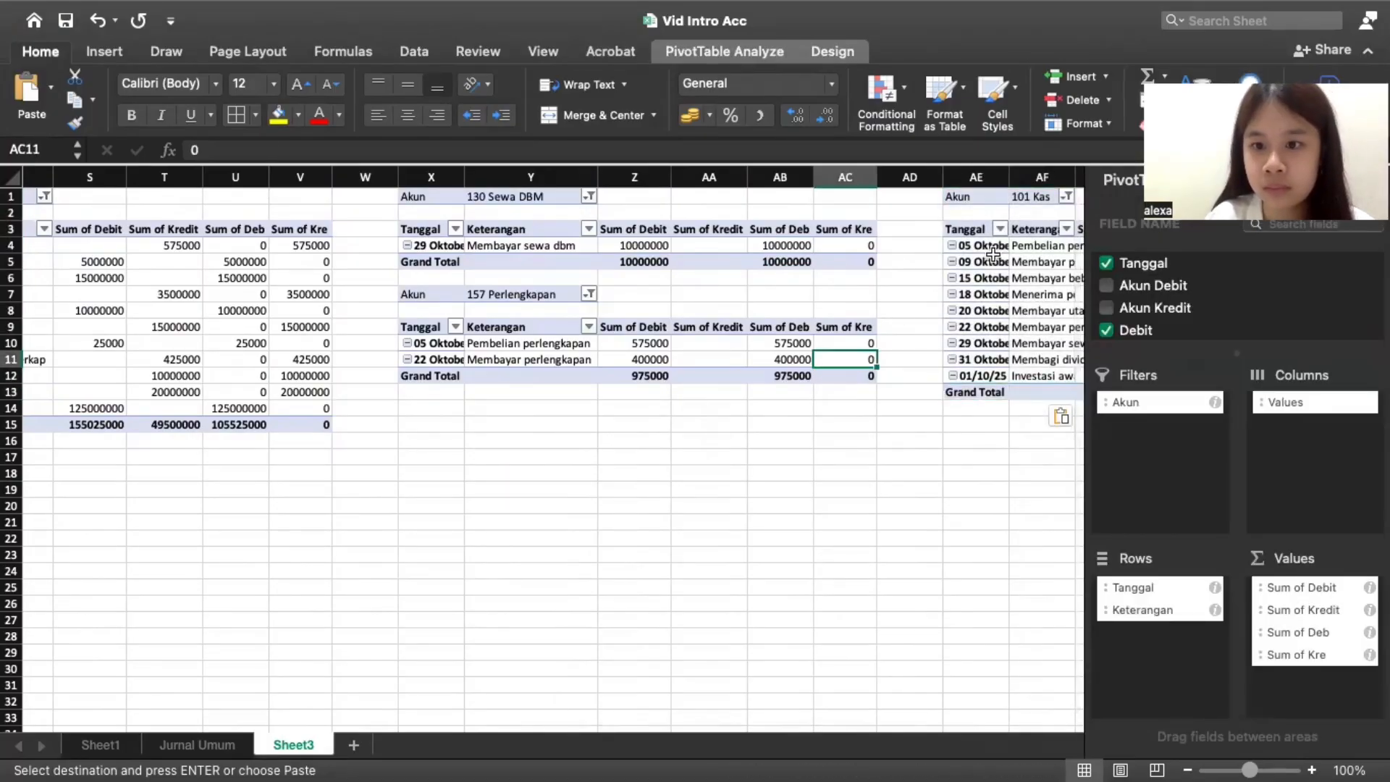
pyautogui.click(1066, 197)
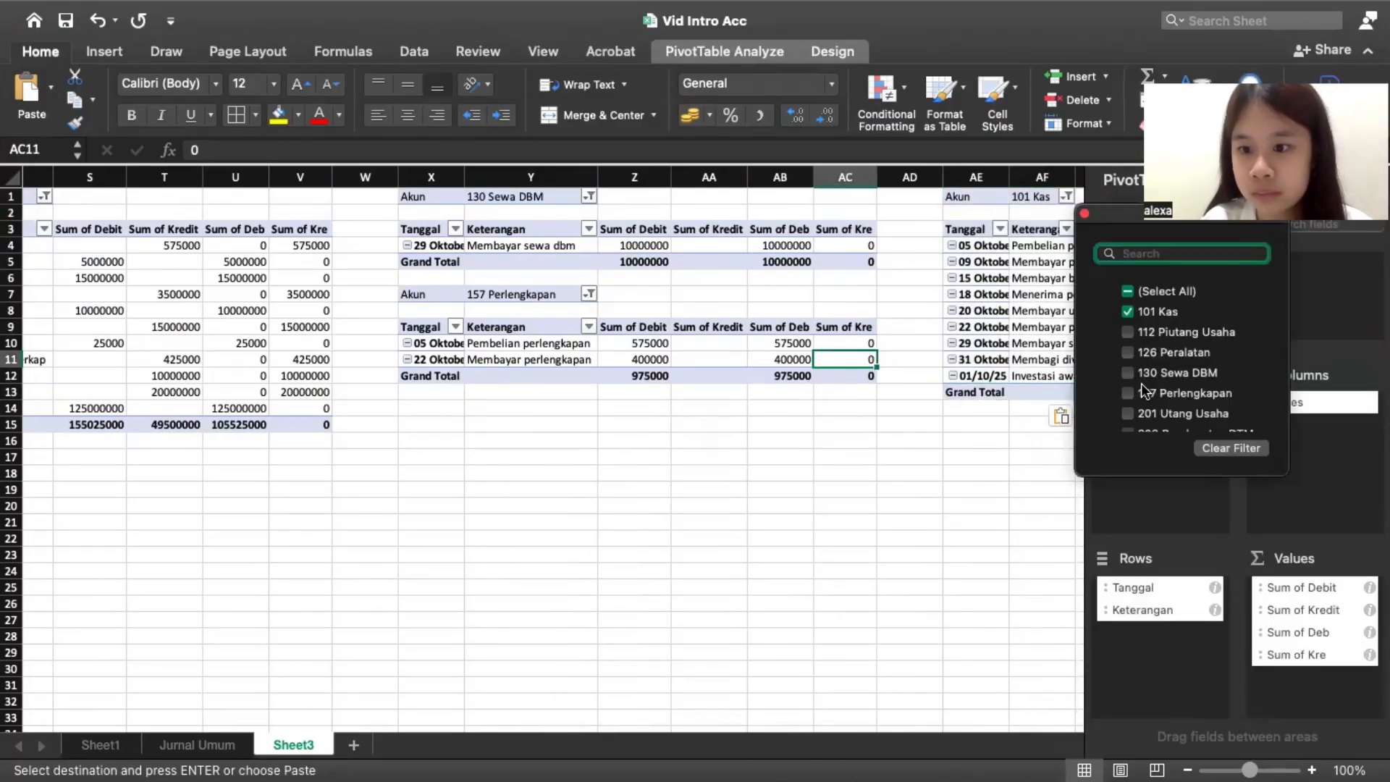
pyautogui.click(1130, 313)
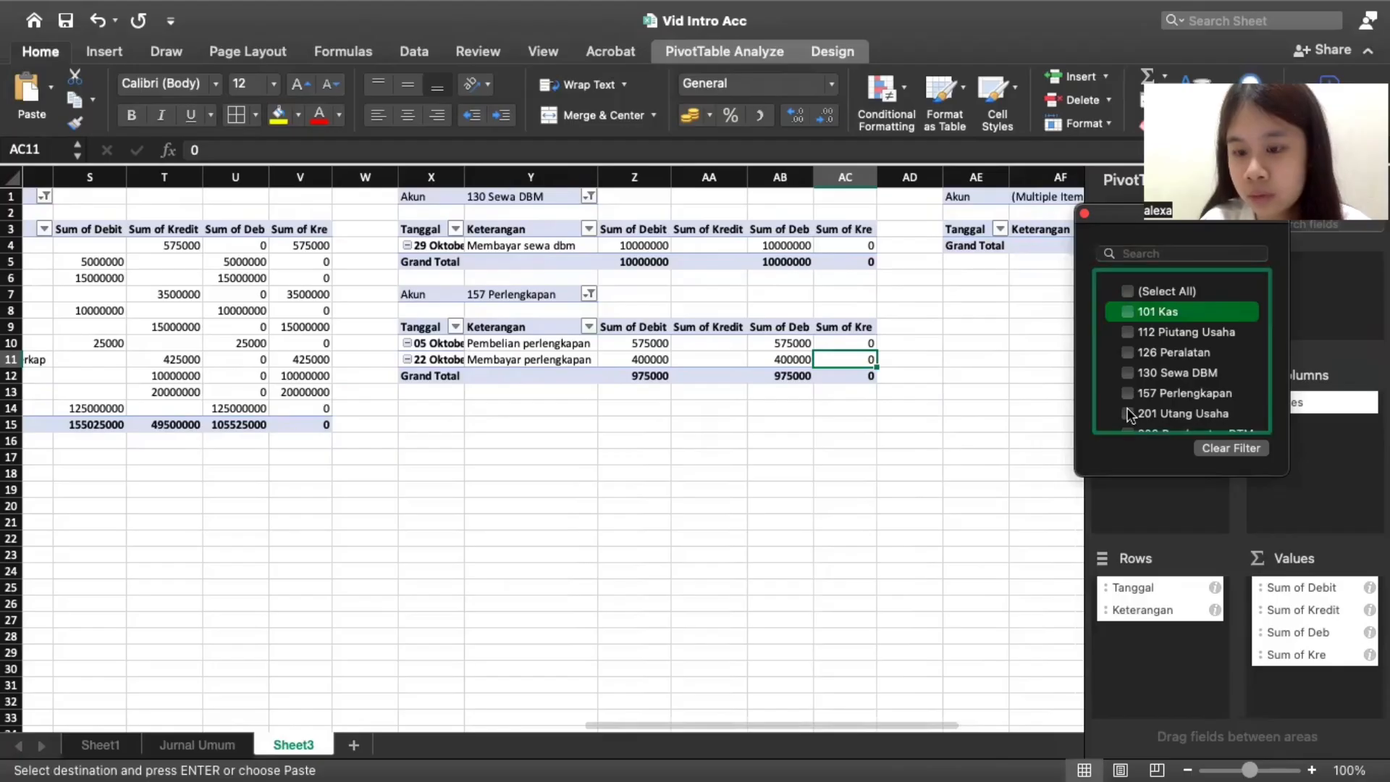
pyautogui.click(1128, 413)
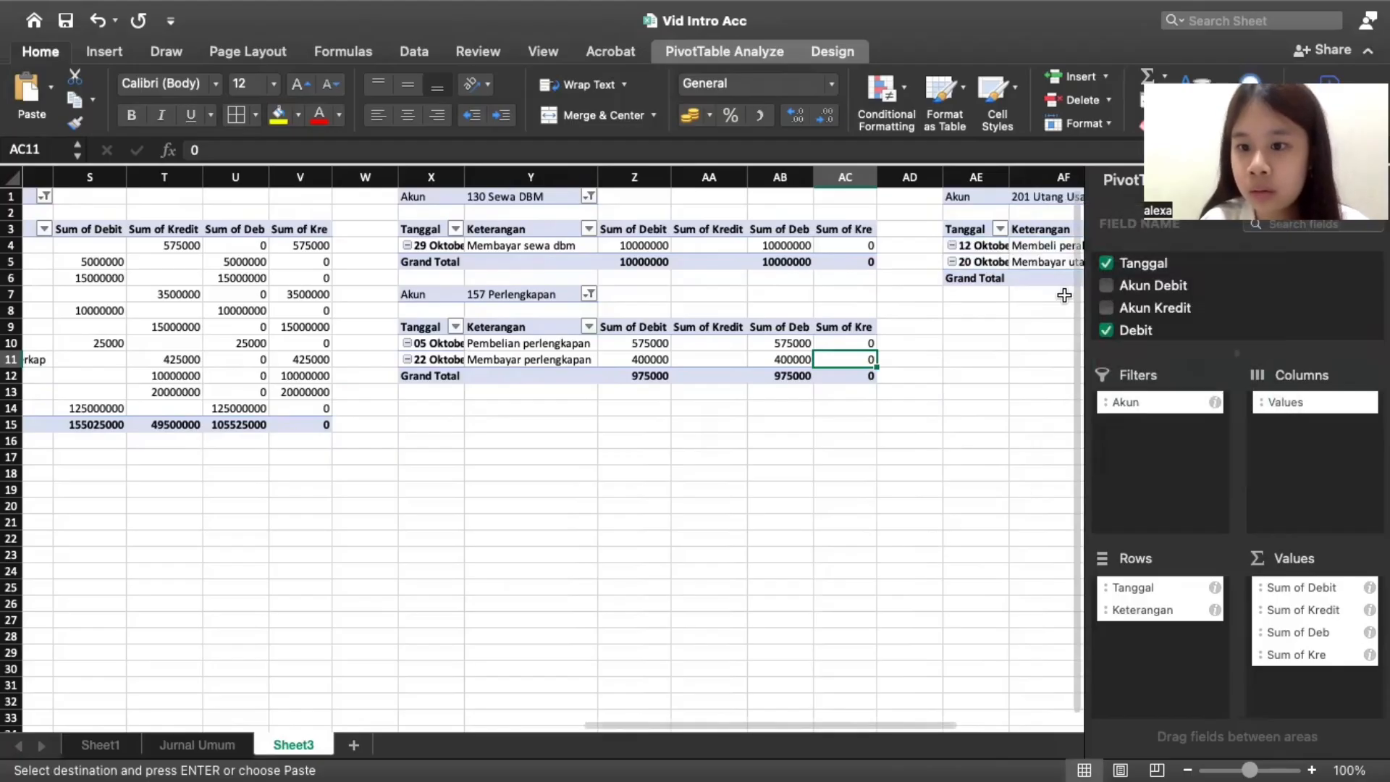
# Paste another PivotTable copy at cell AE9, below the 201 Utang Usaha ledger, and filter its Akun field to only 209 Pendapatan DTM.
pyautogui.hscroll(7, 859, 356)
pyautogui.hscroll(1, 860, 356)
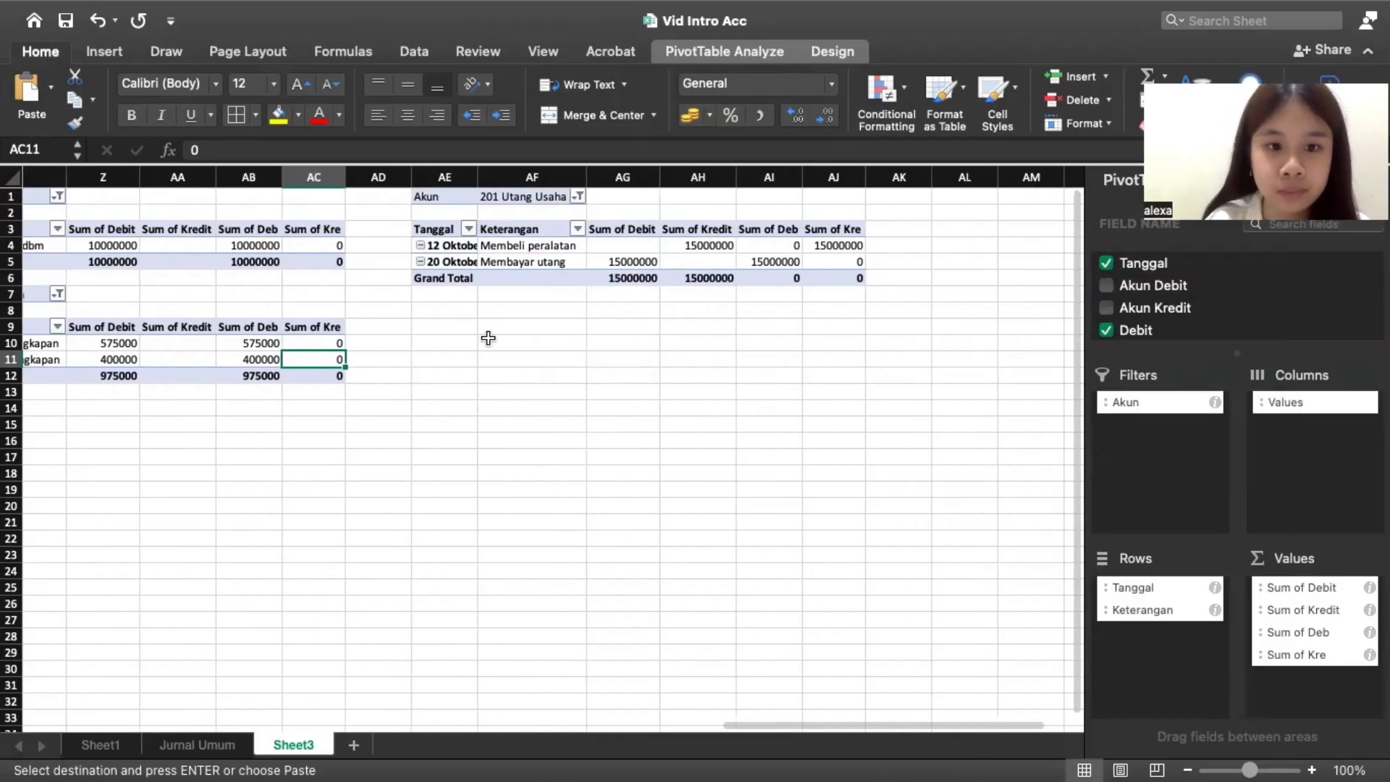
pyautogui.click(459, 327)
pyautogui.press('super+v')
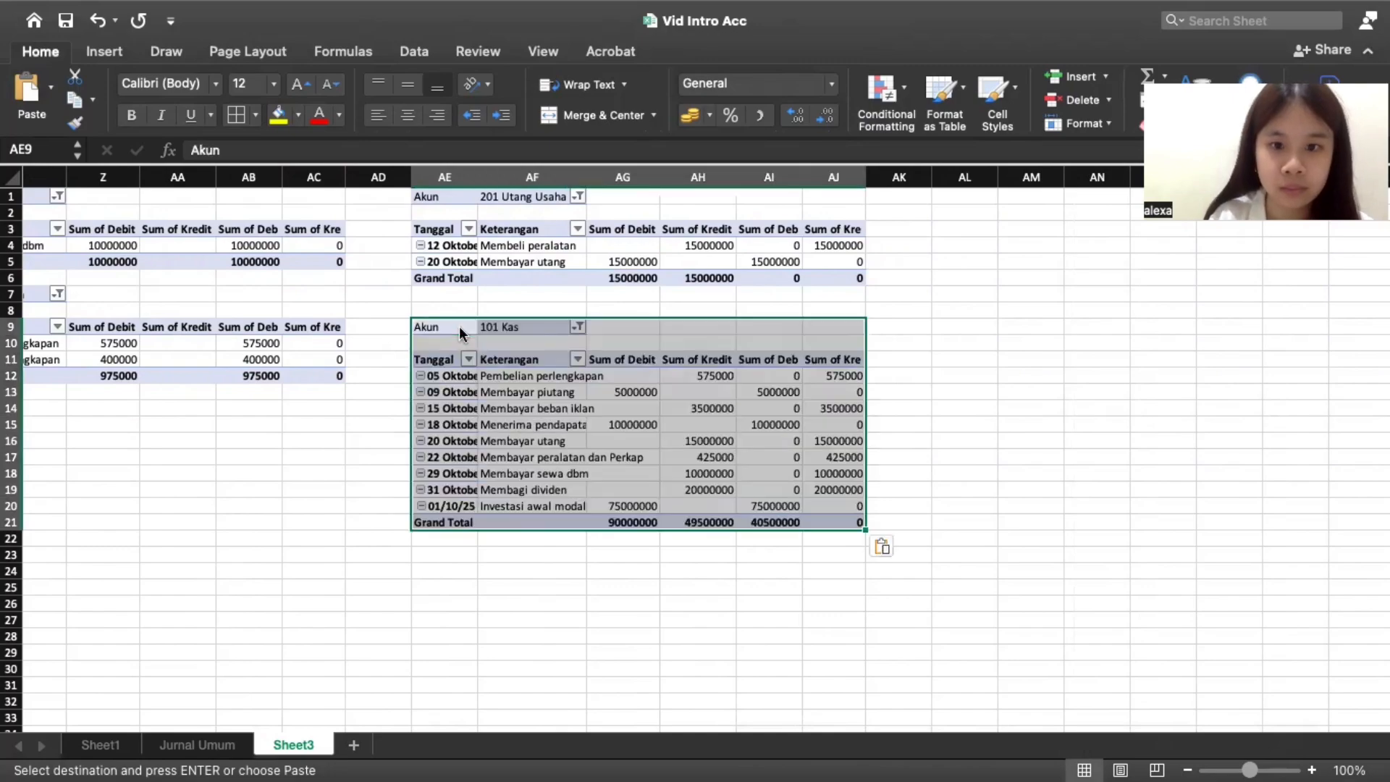
pyautogui.click(681, 566)
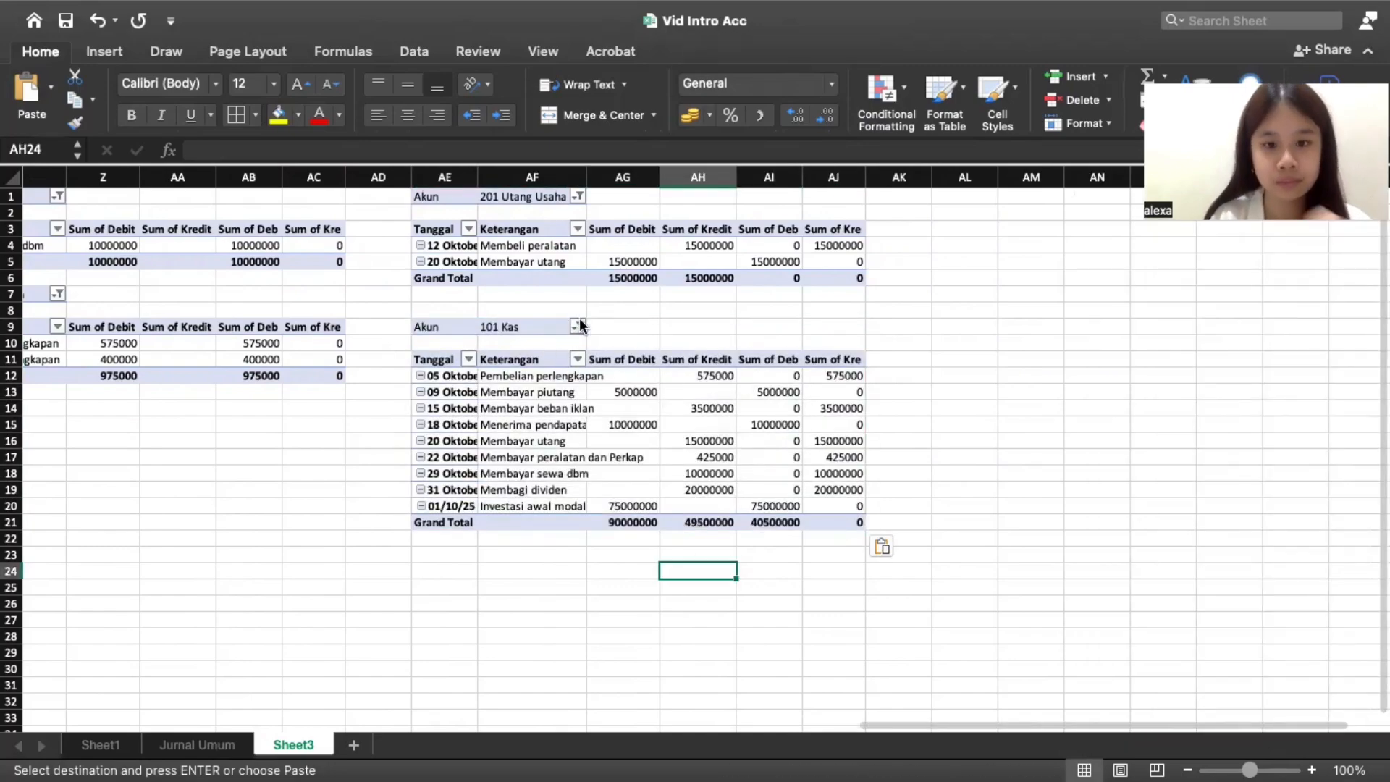
pyautogui.click(578, 325)
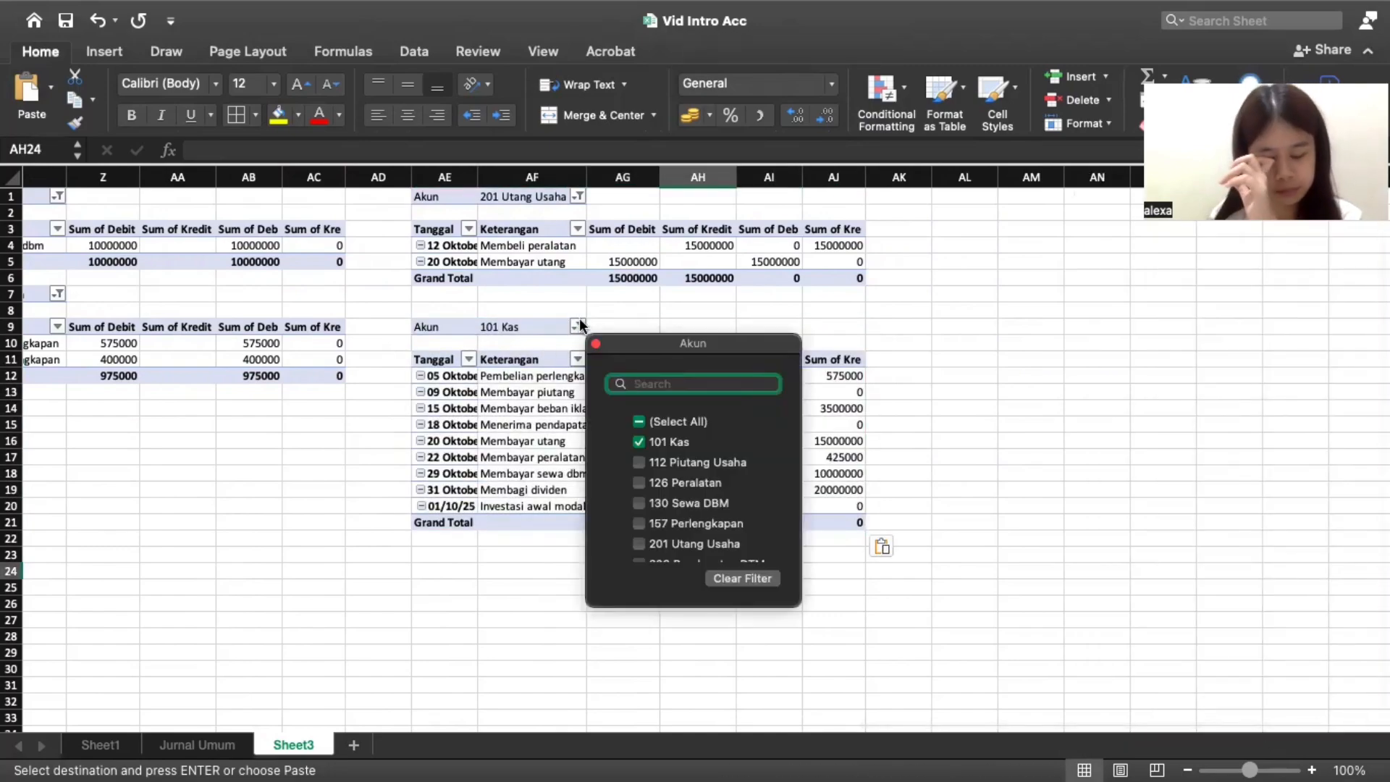
pyautogui.click(636, 437)
pyautogui.scroll(-3, 667, 467)
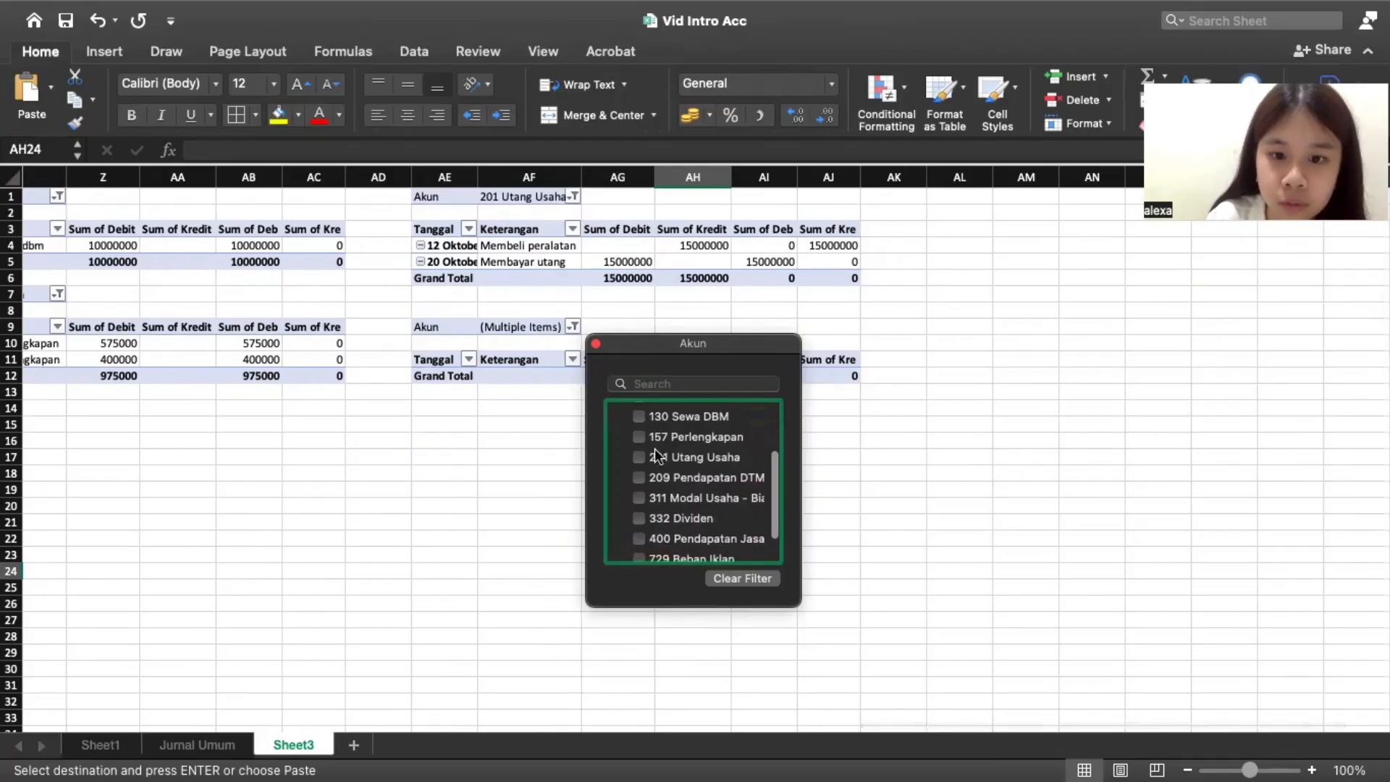
pyautogui.scroll(2, 654, 449)
pyautogui.click(639, 521)
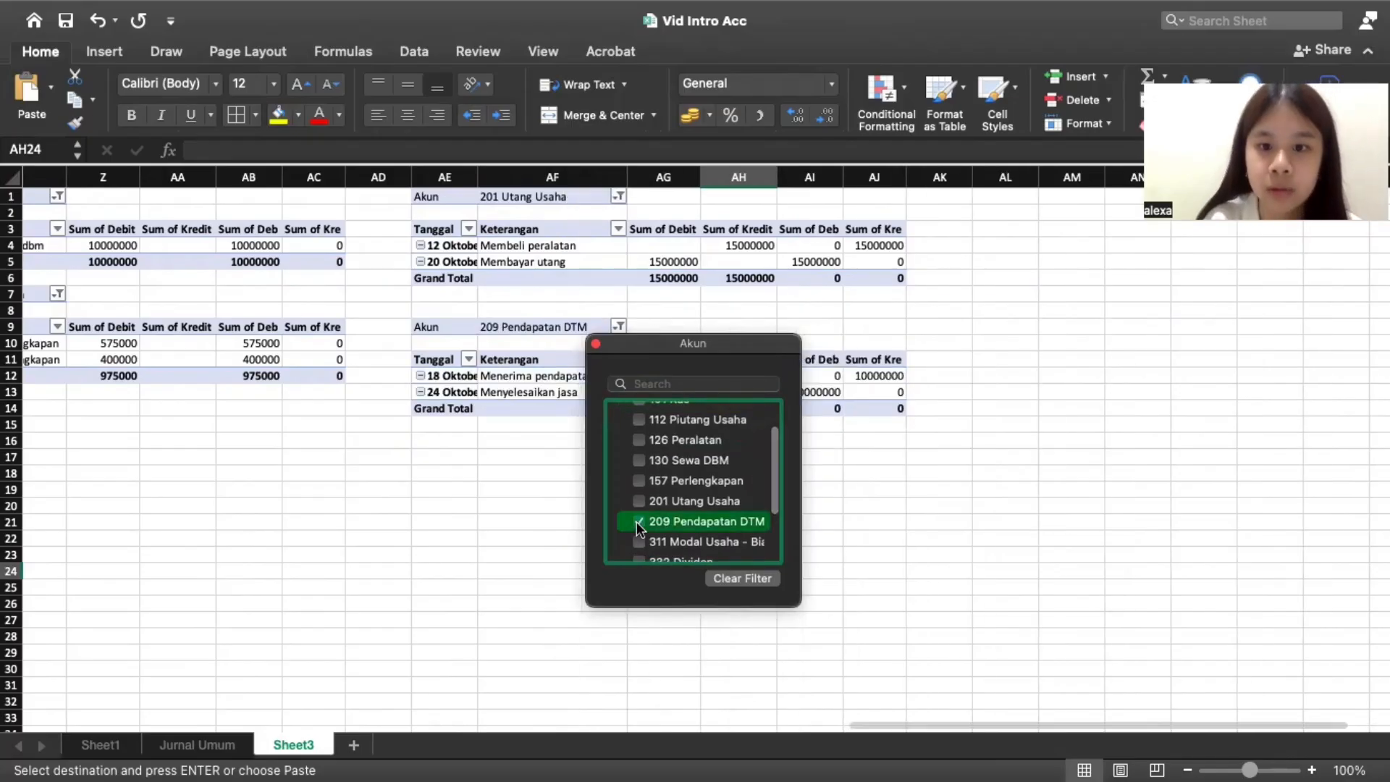
pyautogui.click(646, 508)
# Paste the 101 Kas PivotTable at cell AL1 and filter that copy to show only the 311 Modal Usaha - Biasa account.
pyautogui.hscroll(4, 647, 509)
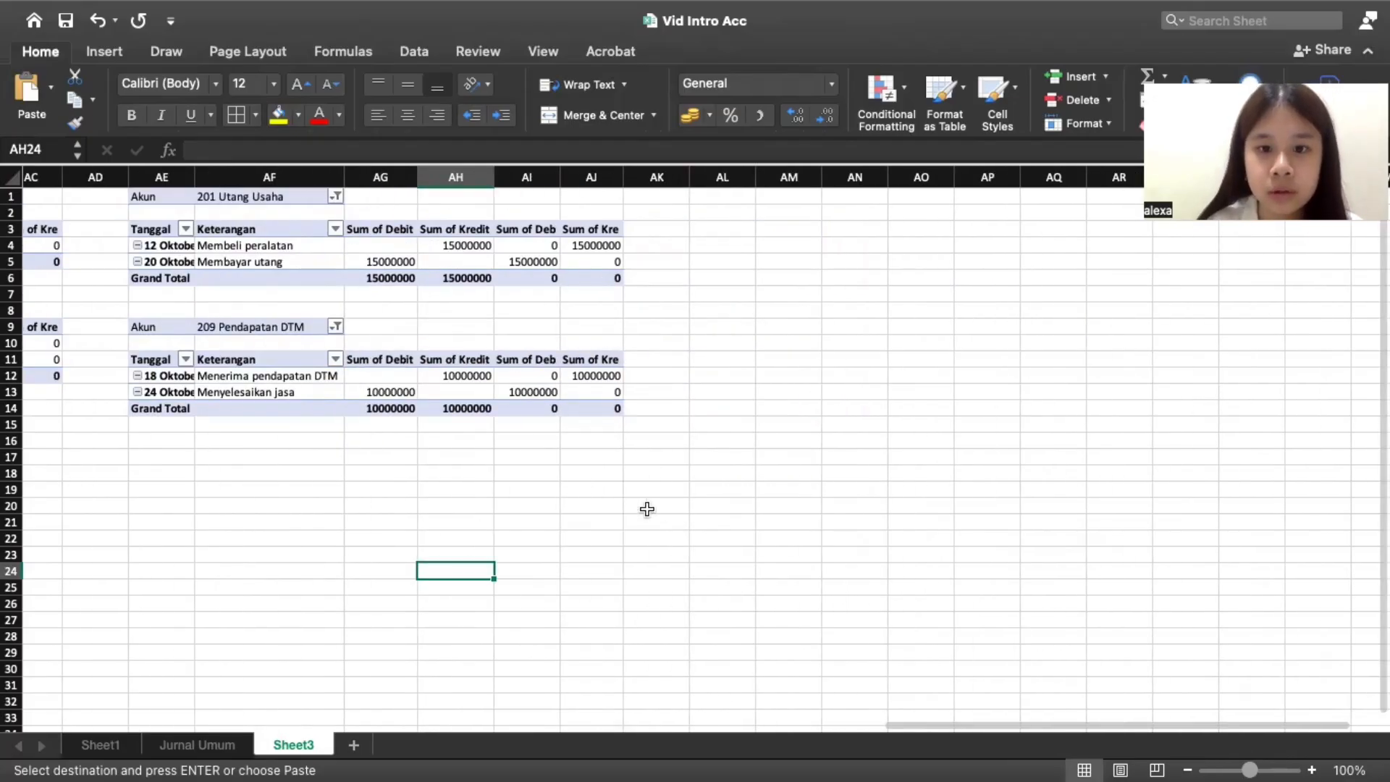
pyautogui.click(712, 199)
pyautogui.press('cmd+v')
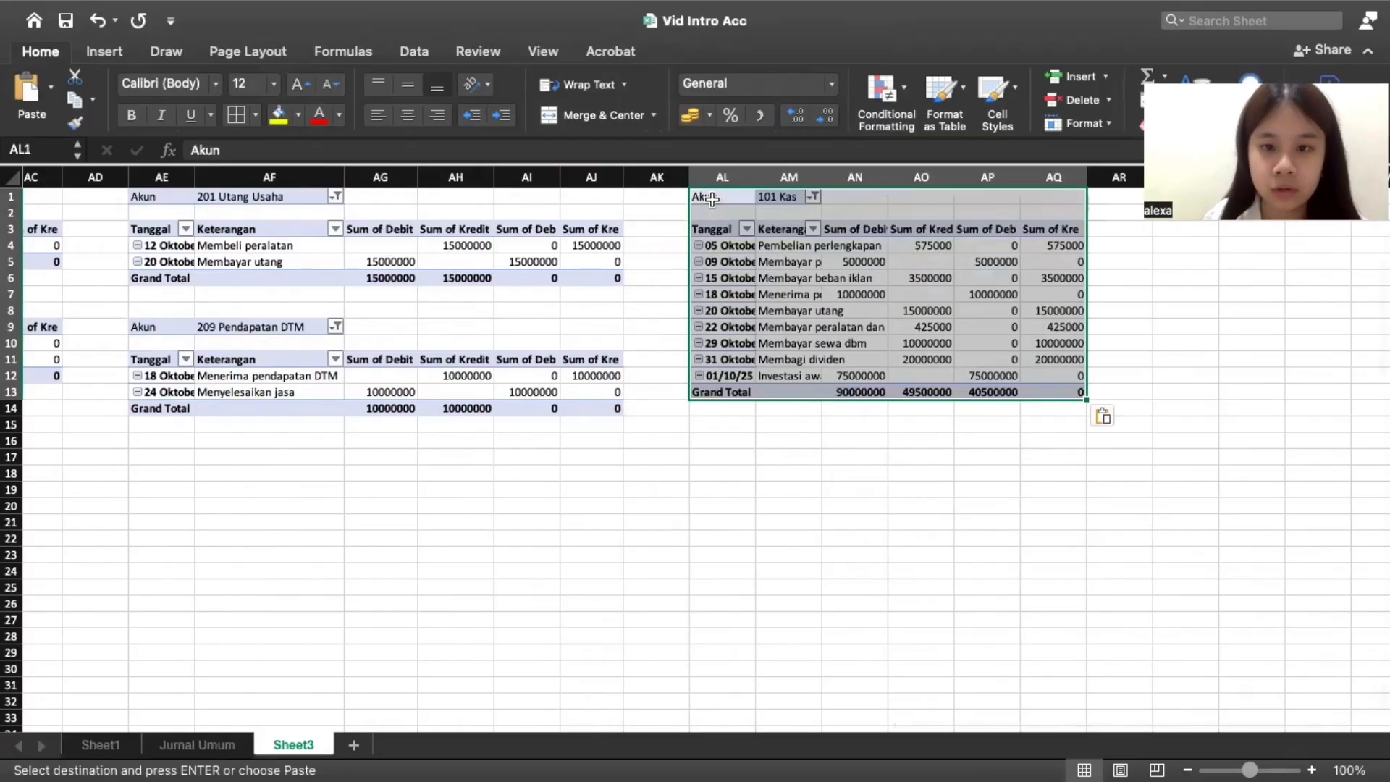
pyautogui.click(676, 443)
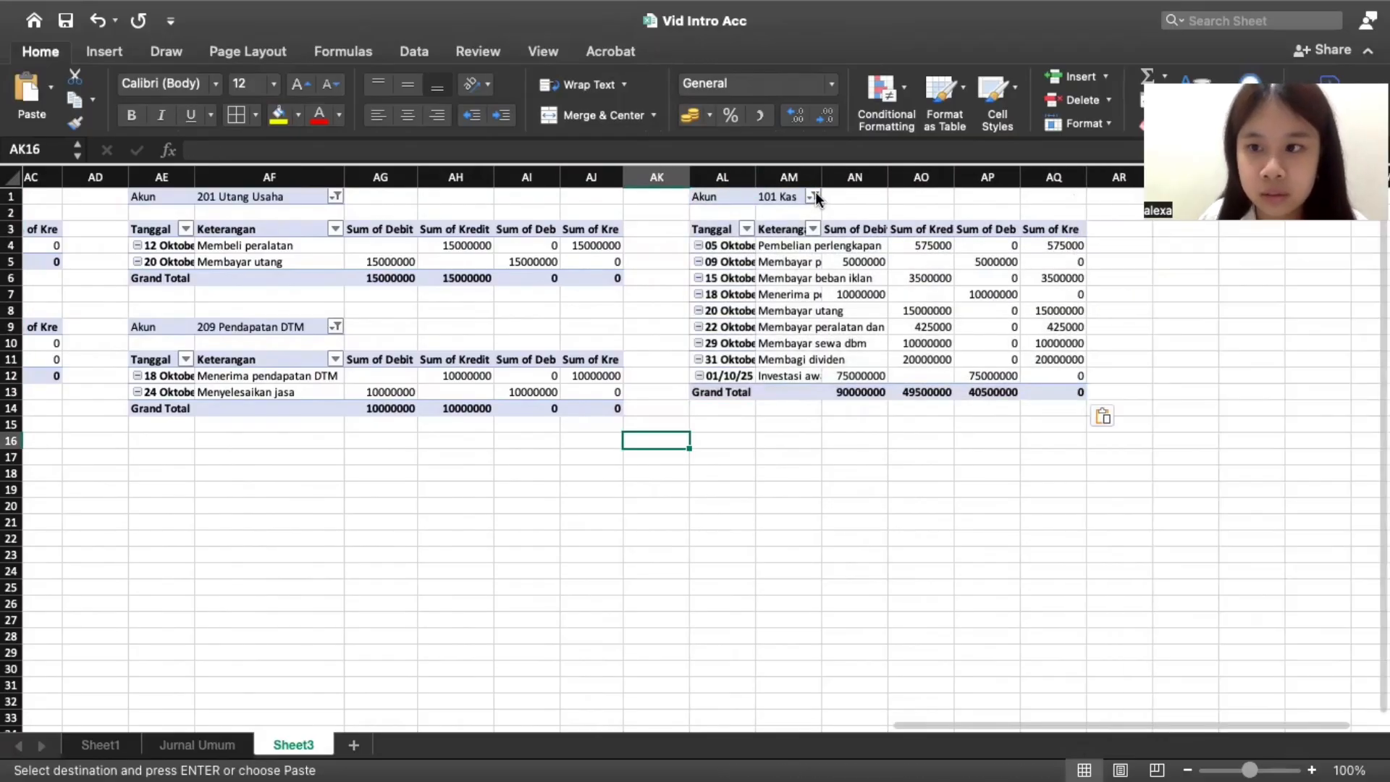
pyautogui.click(814, 196)
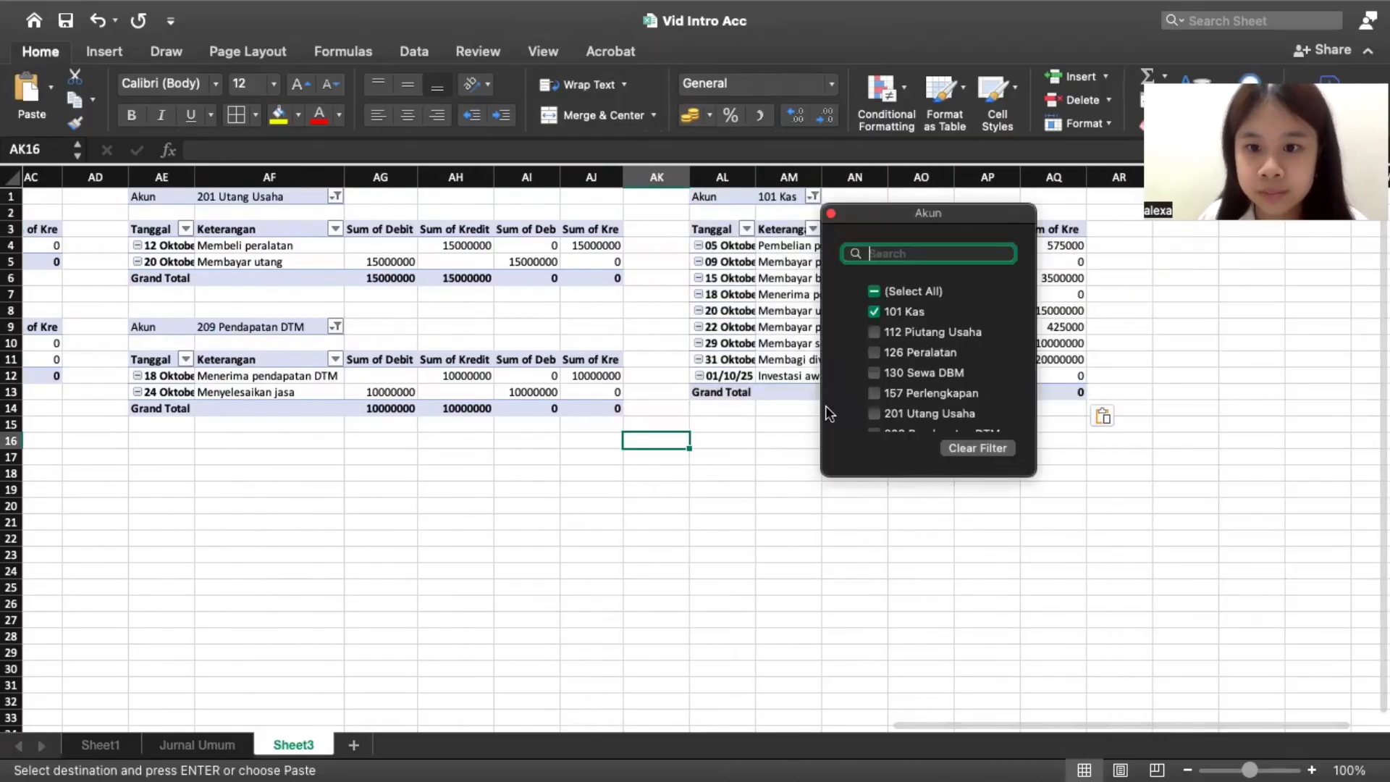
pyautogui.click(873, 311)
pyautogui.scroll(-3, 873, 362)
pyautogui.click(874, 370)
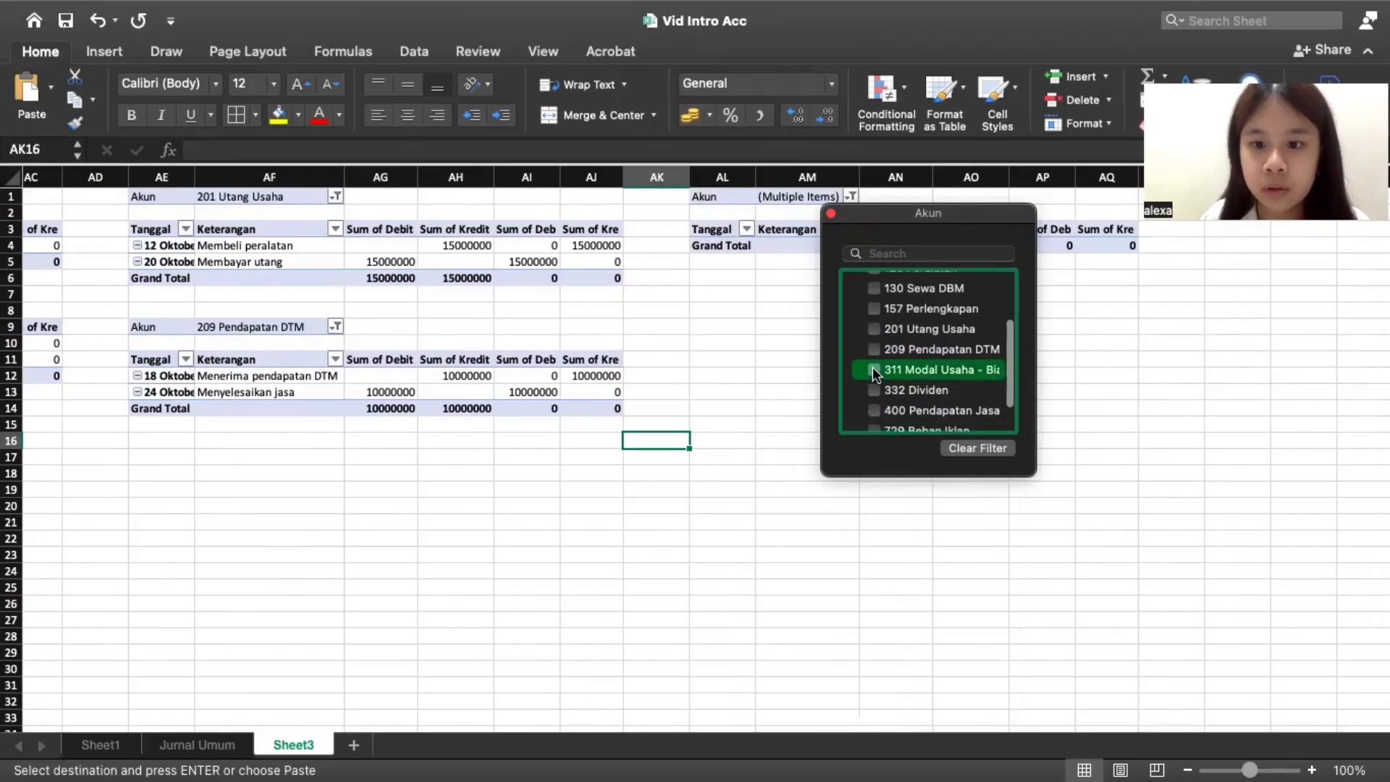
pyautogui.click(757, 375)
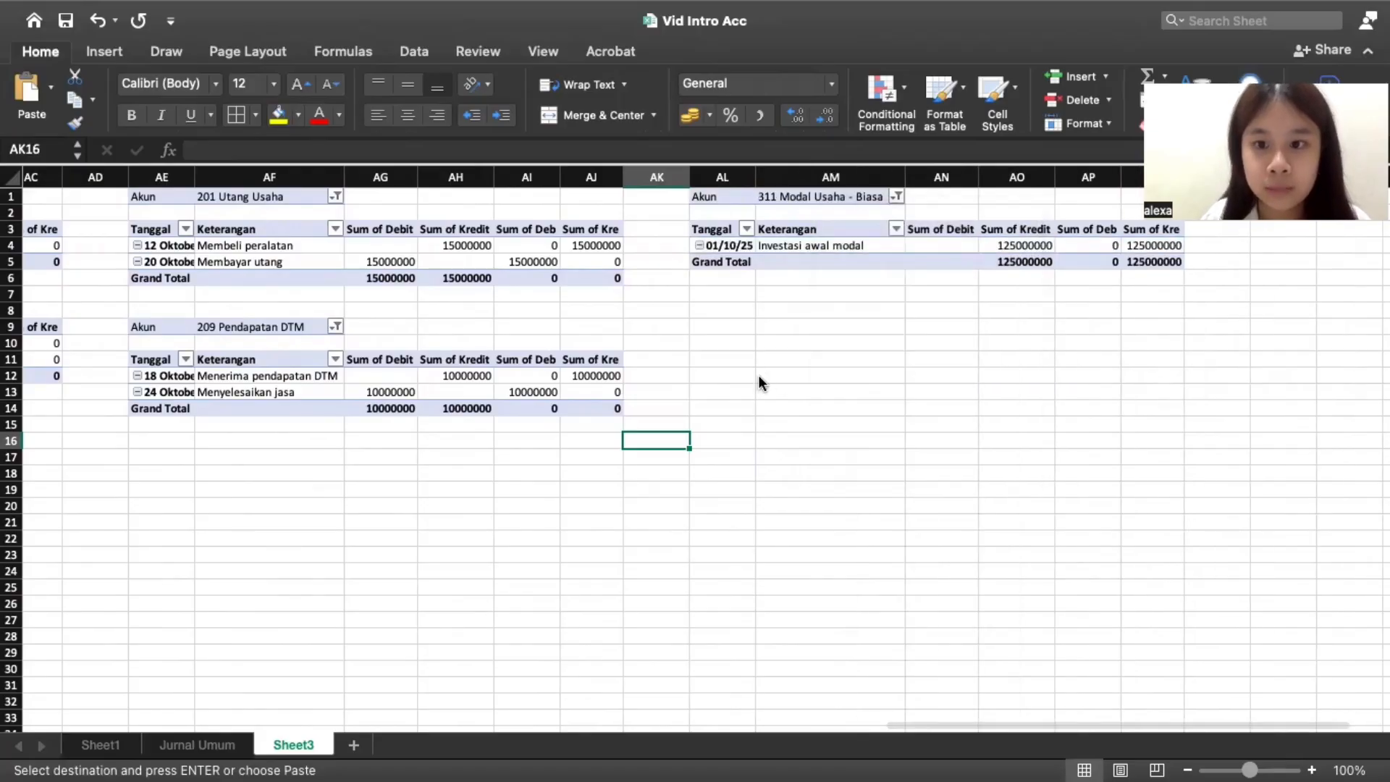
# Paste another PivotTable copy at cell AL8, below the 311 Modal Usaha - Biasa ledger, and filter its Akun field to only 332 Dividen.
pyautogui.click(718, 311)
pyautogui.press('super+v')
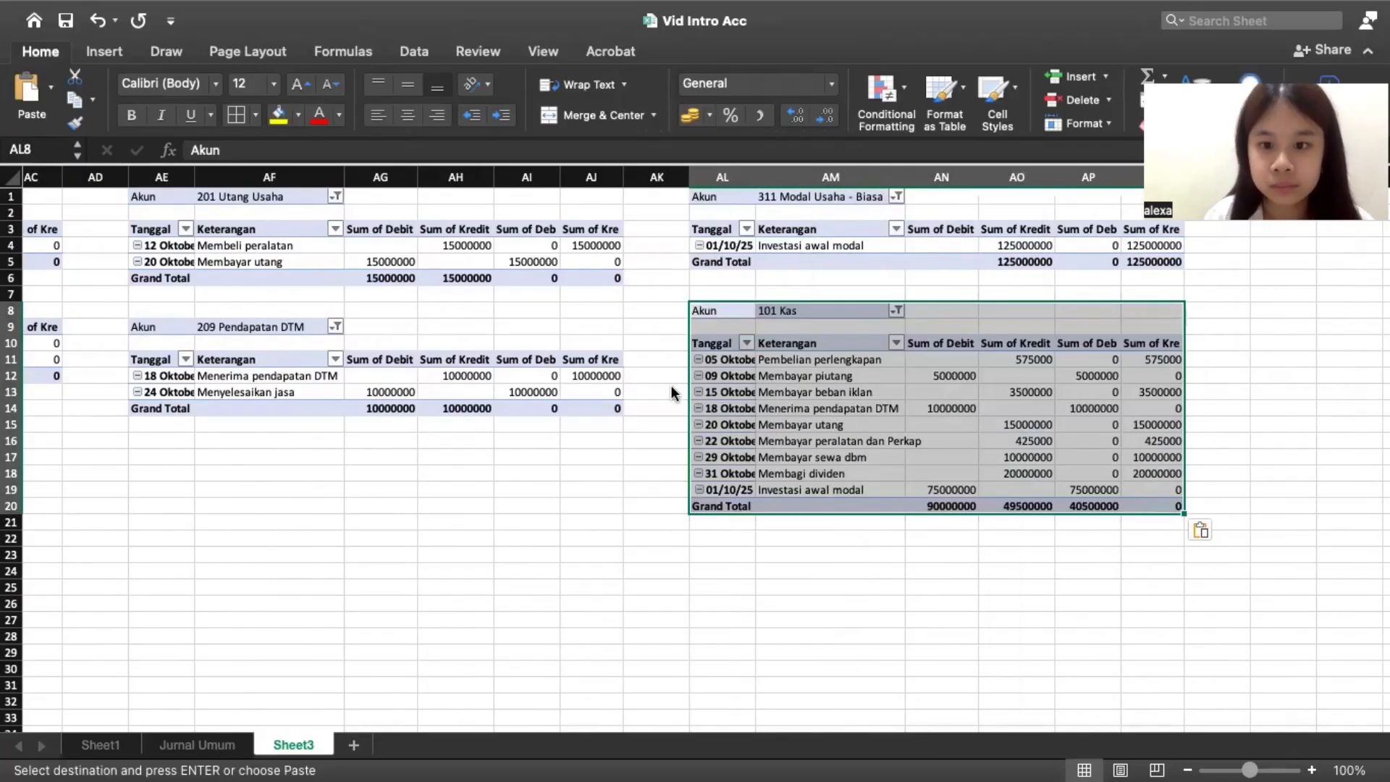
pyautogui.click(590, 437)
pyautogui.click(897, 310)
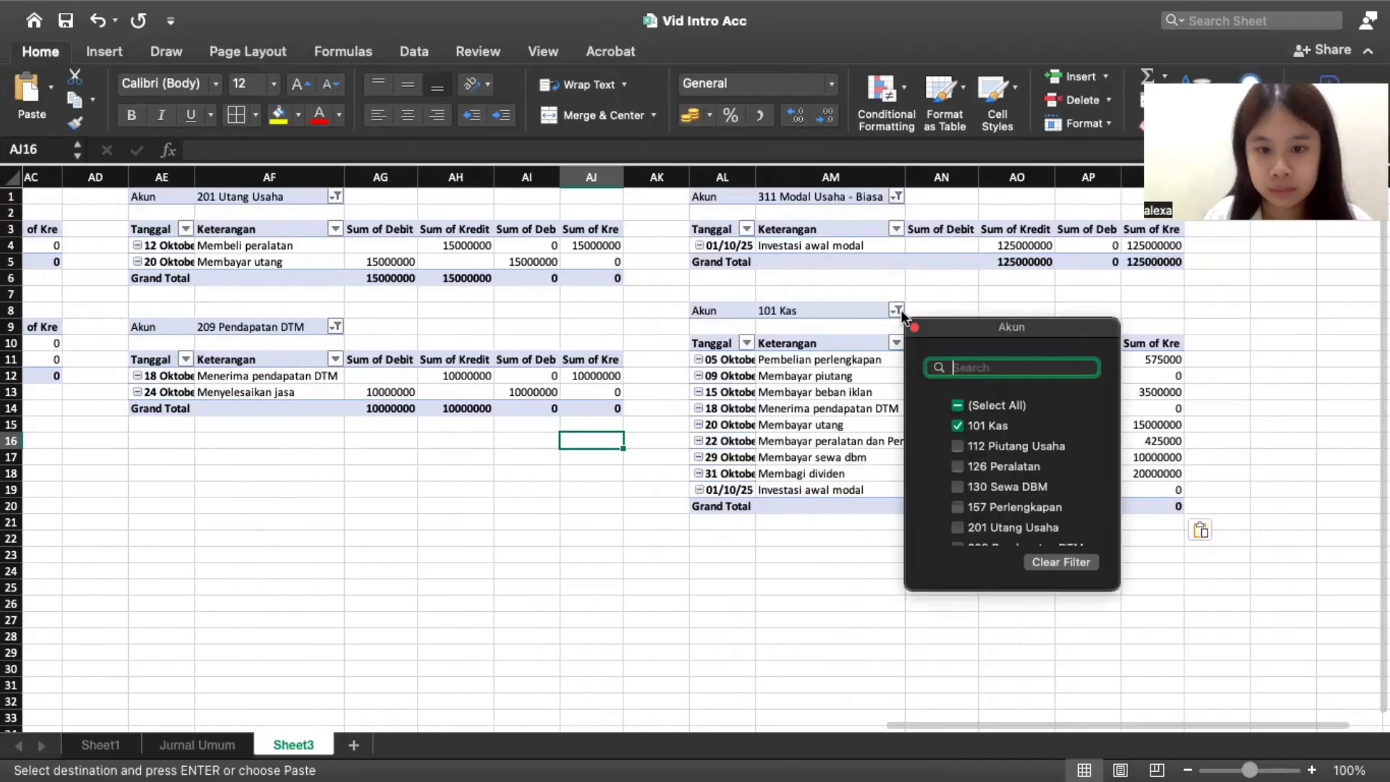
pyautogui.click(957, 425)
pyautogui.scroll(-3, 963, 456)
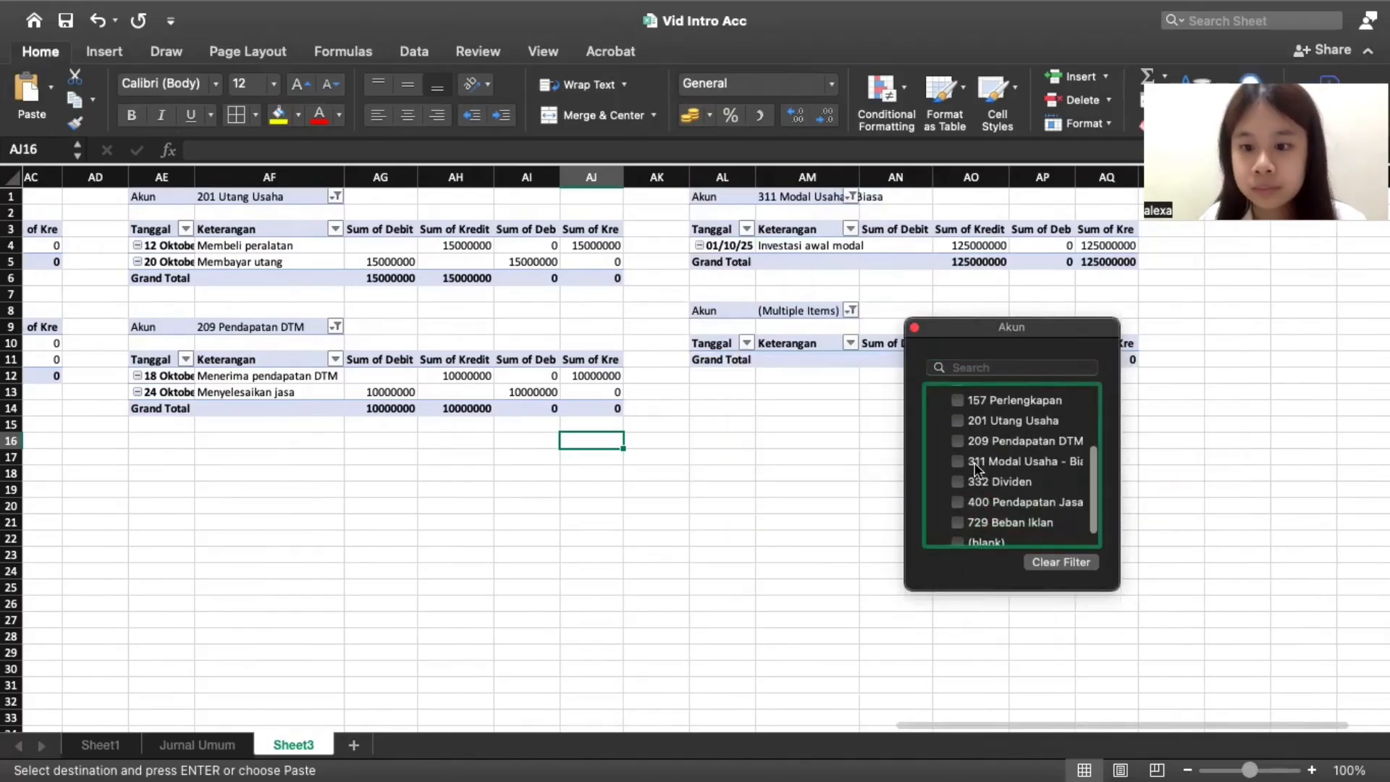
pyautogui.click(956, 481)
pyautogui.click(810, 453)
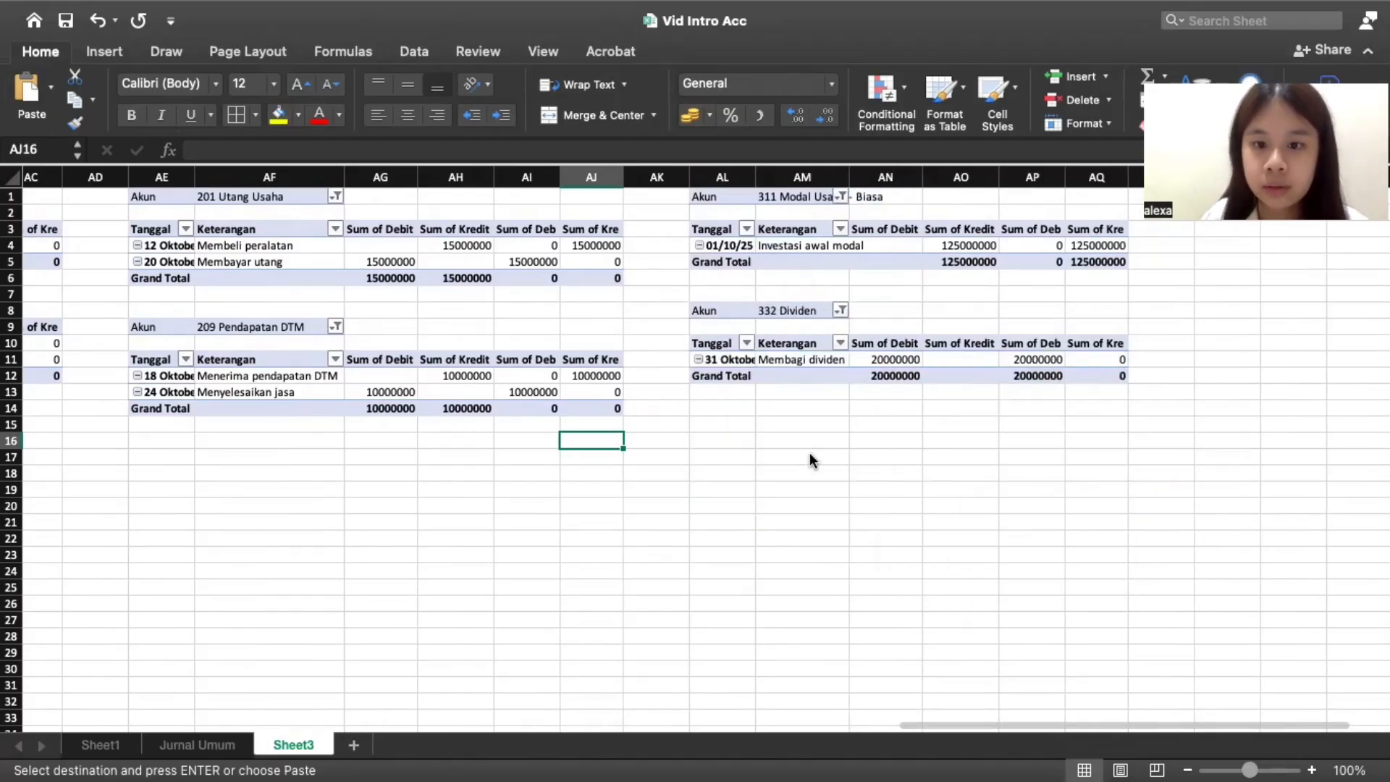
# Paste the 101 Kas PivotTable at cell AS1 and filter that copy to show only the 400 Pendapatan Jasa account.
pyautogui.hscroll(5, 809, 453)
pyautogui.click(855, 196)
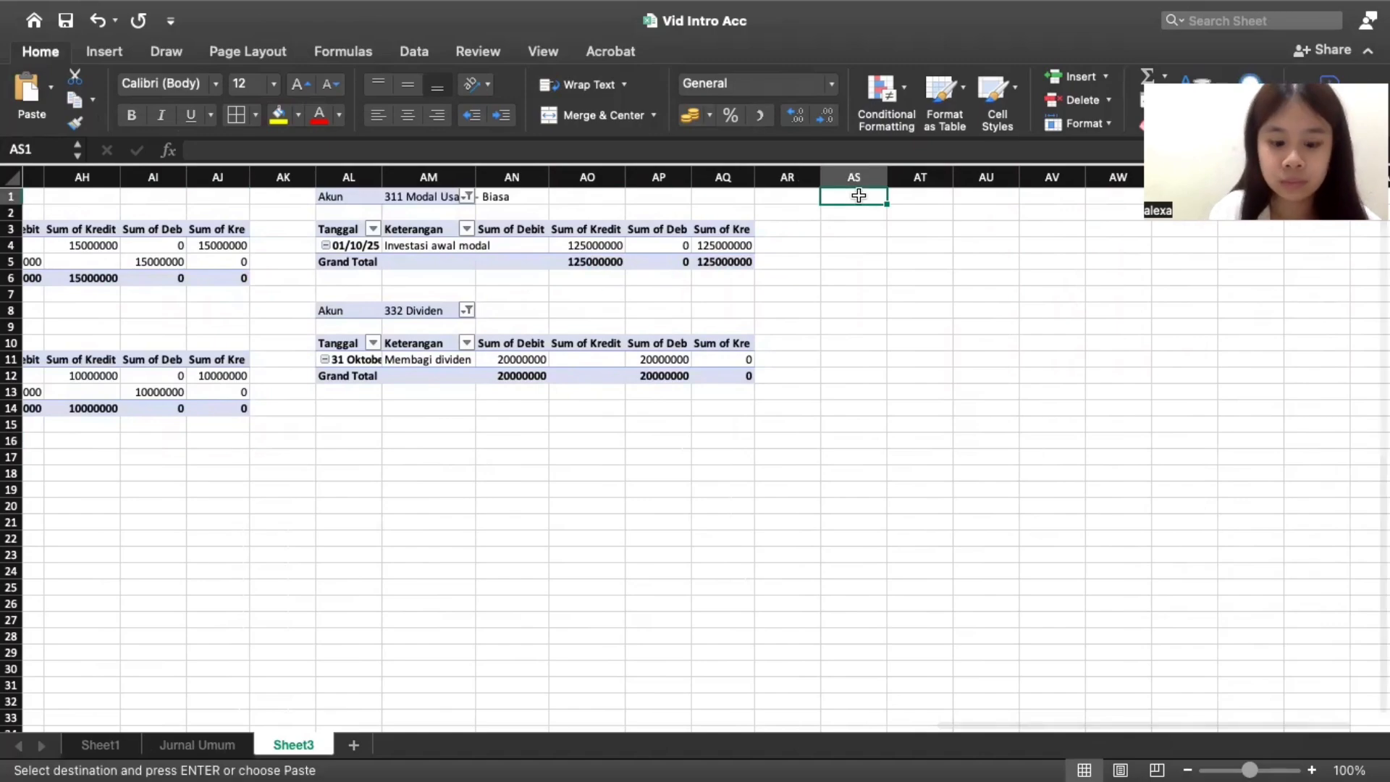
pyautogui.press('super+v')
pyautogui.click(788, 583)
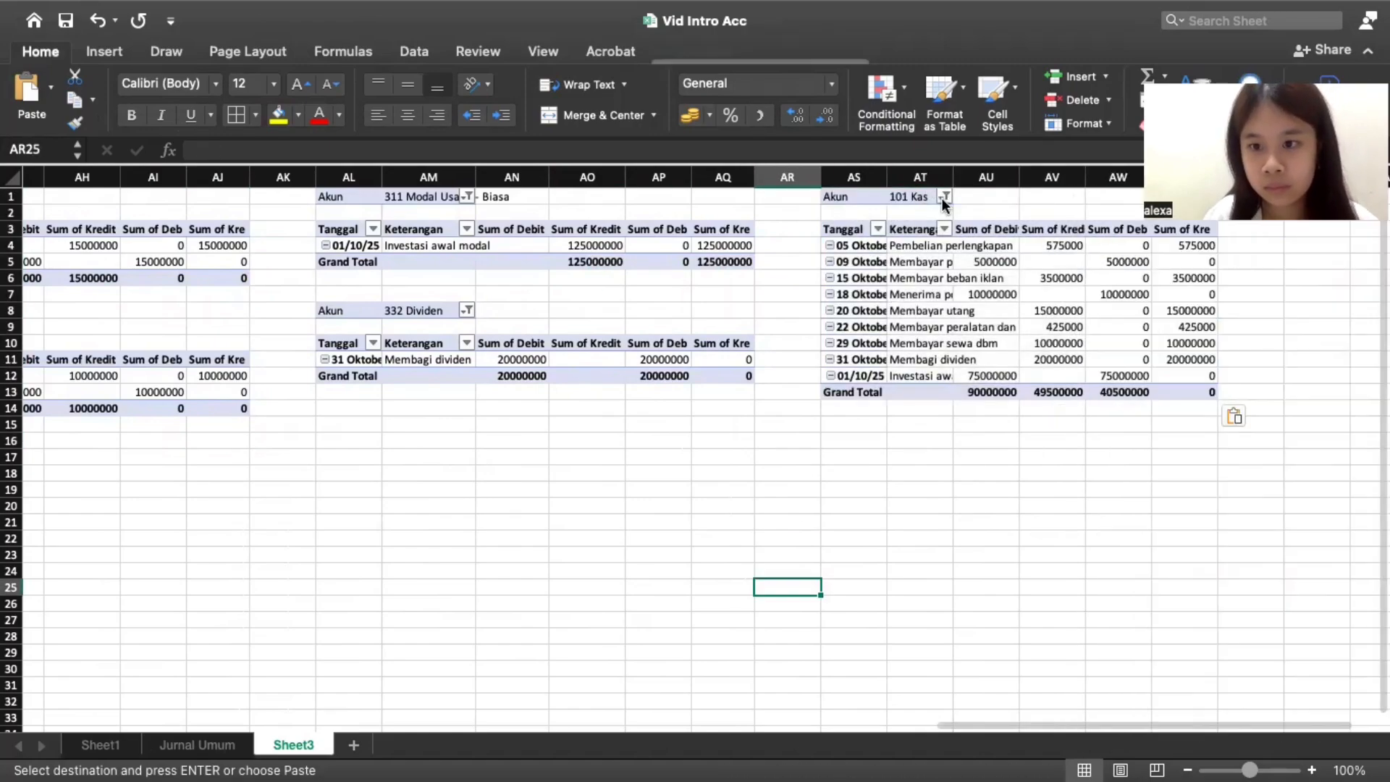
pyautogui.click(943, 197)
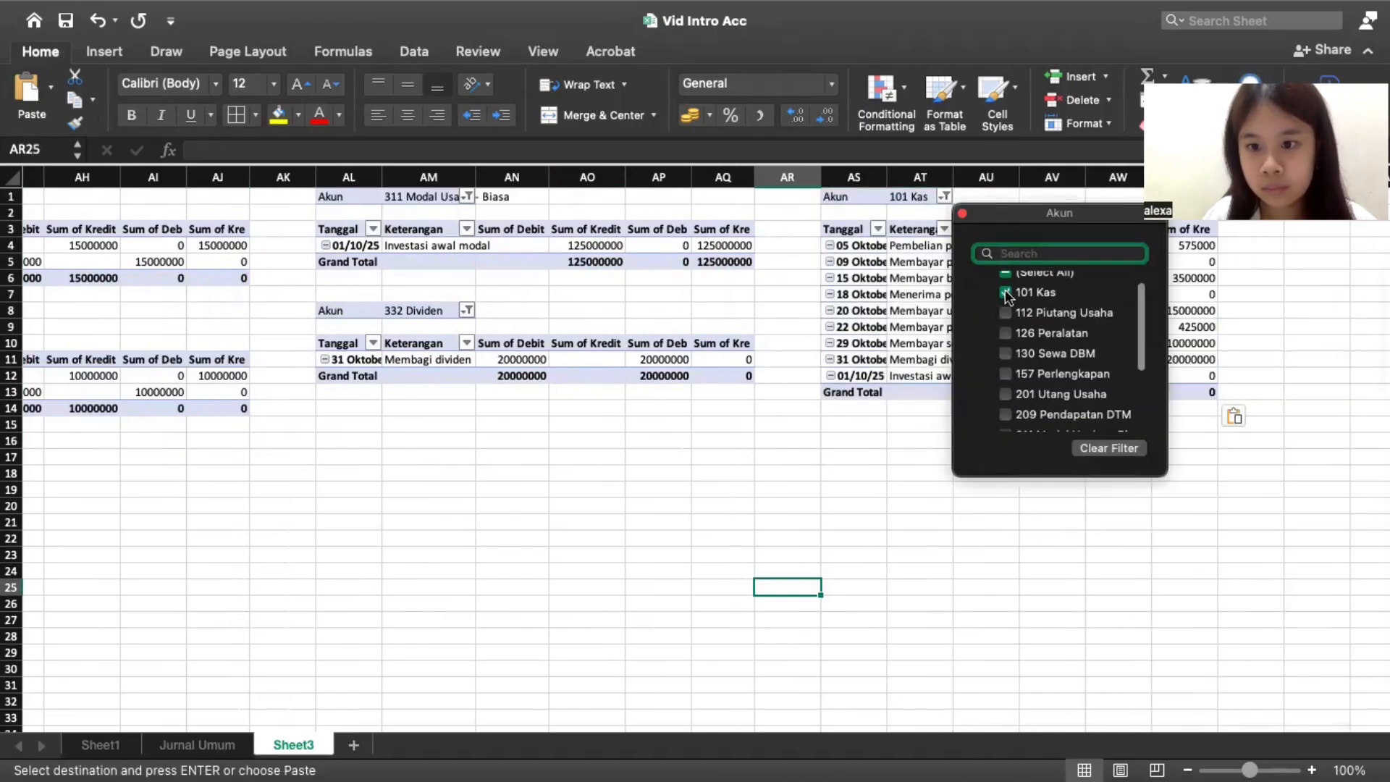
pyautogui.click(1004, 291)
pyautogui.scroll(-3, 1044, 353)
pyautogui.click(1005, 370)
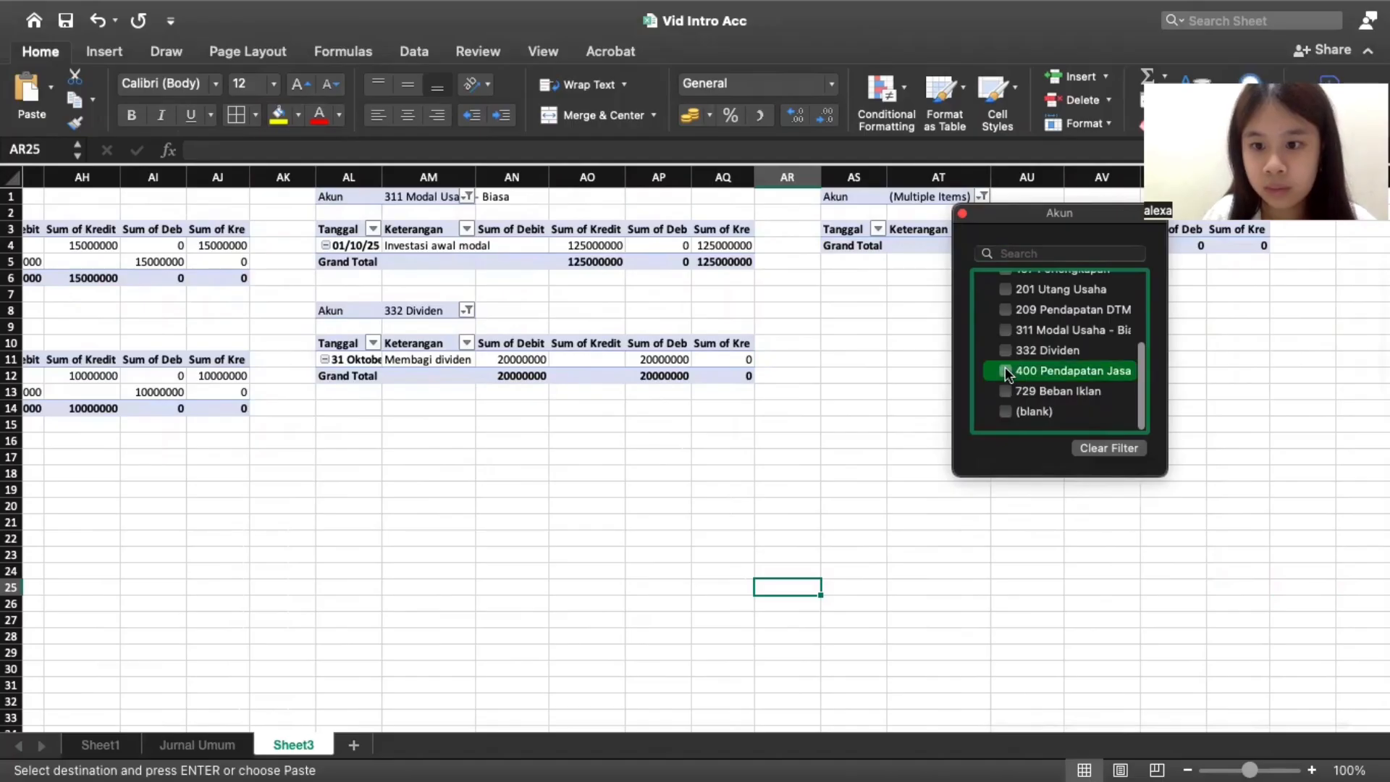
pyautogui.click(852, 333)
# Paste another copy of the 101 Kas PivotTable at cell AS8, below the 400 Pendapatan Jasa ledger.
pyautogui.click(857, 312)
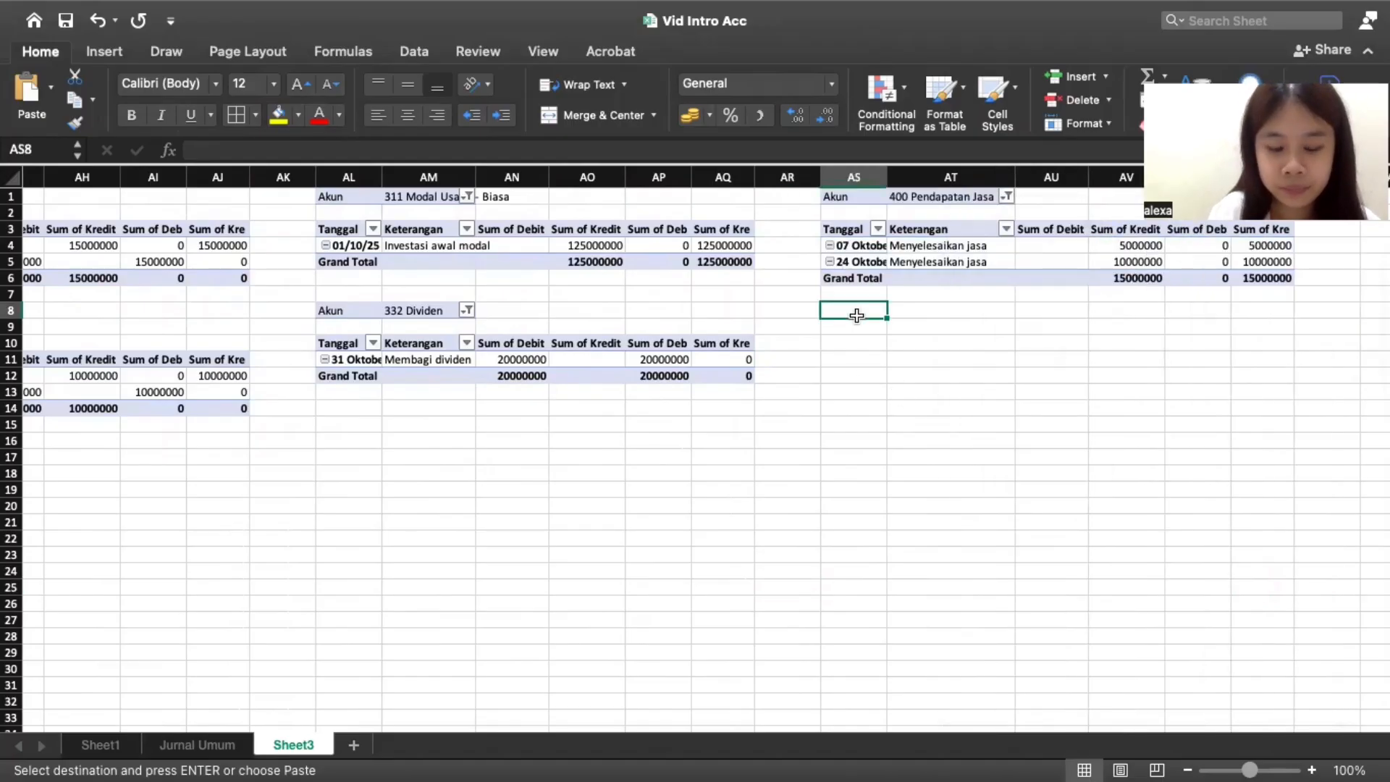
pyautogui.press('super+v')
pyautogui.click(779, 502)
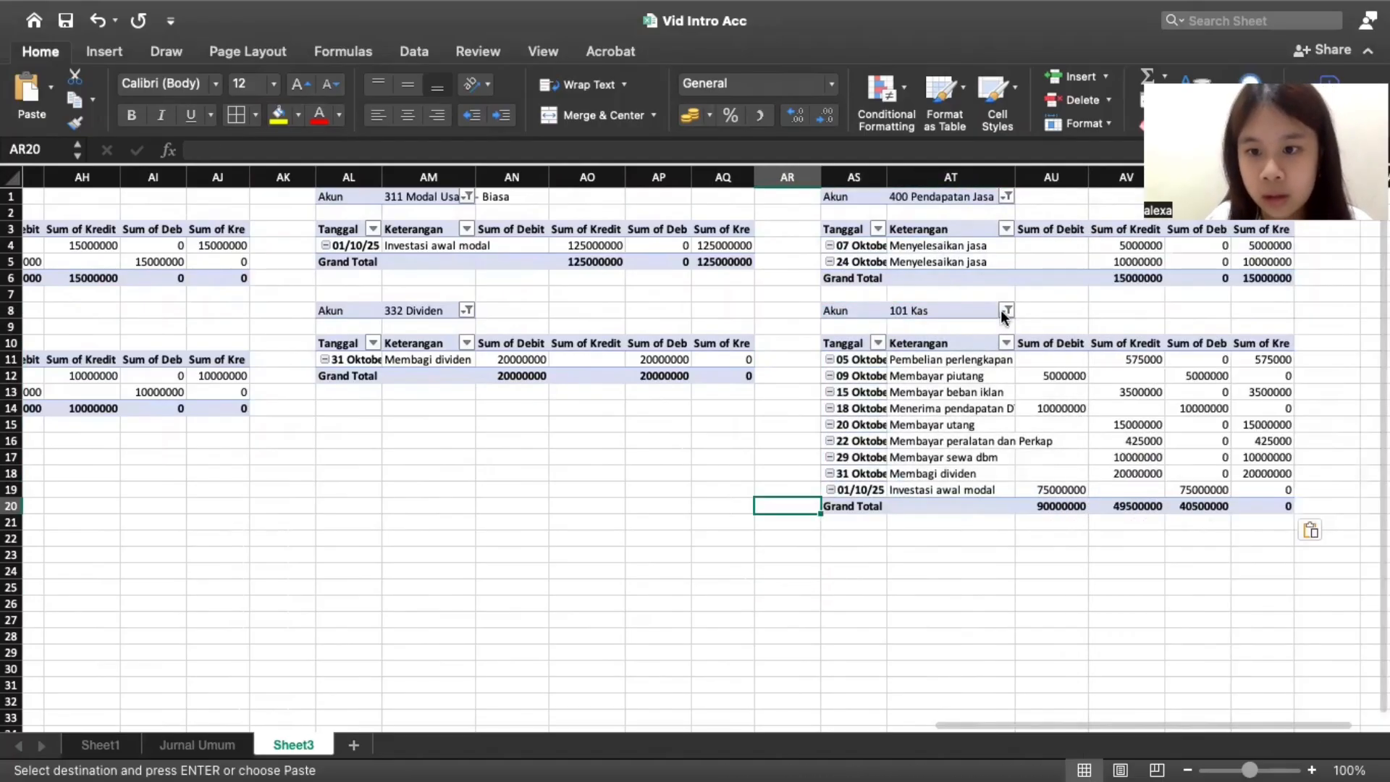
# Filter the PivotTable copy at cell AS8 to show only the 729 Beban Iklan account.
pyautogui.click(1003, 310)
pyautogui.scroll(-5, 1069, 511)
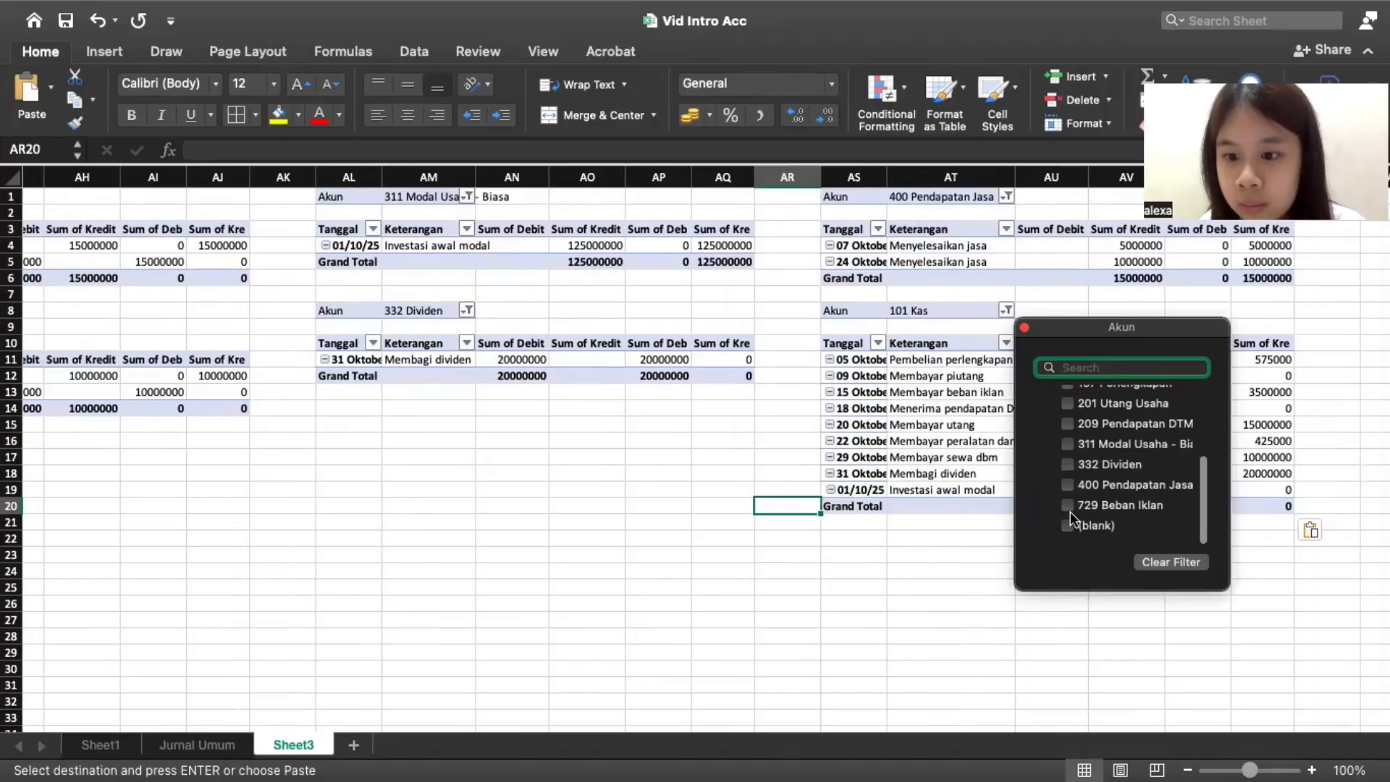
pyautogui.scroll(5, 1070, 511)
pyautogui.click(1068, 410)
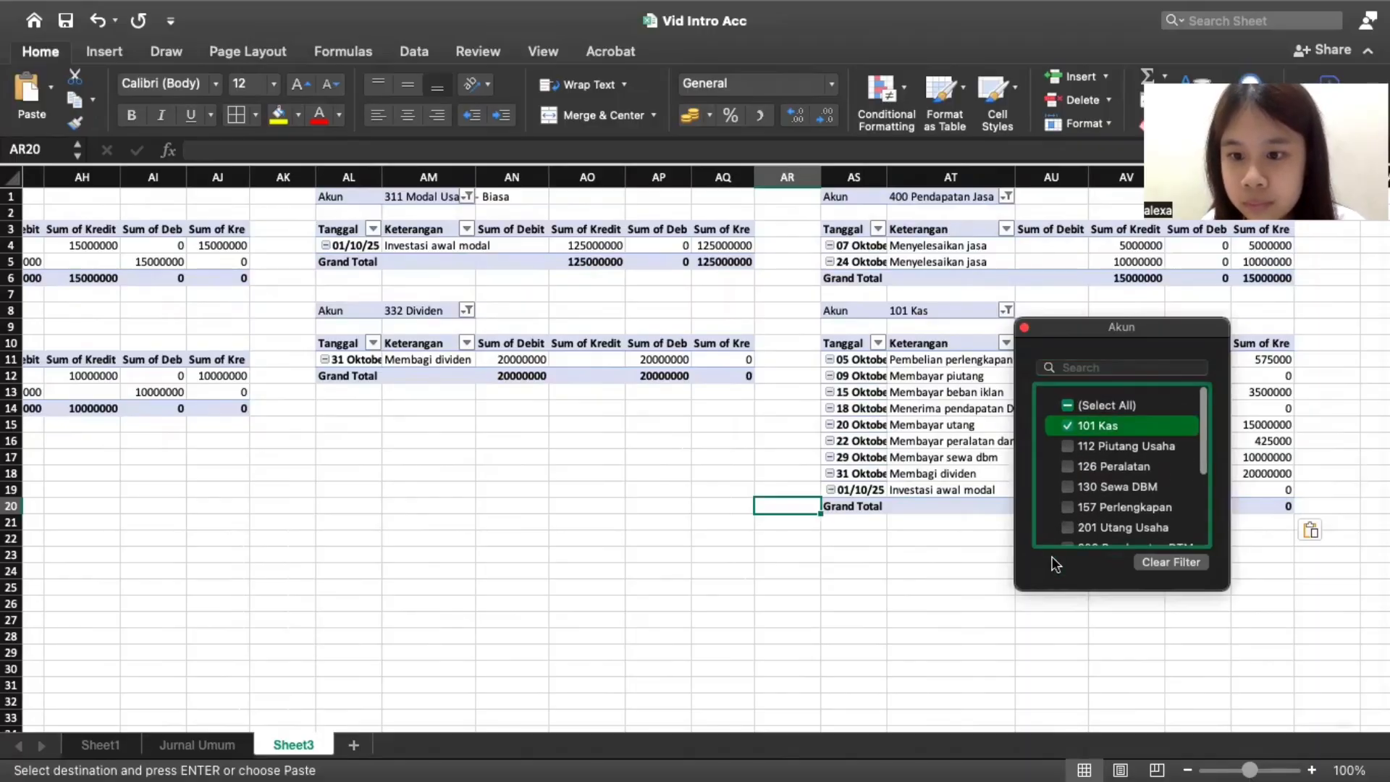
pyautogui.click(1067, 426)
pyautogui.scroll(-5, 1080, 474)
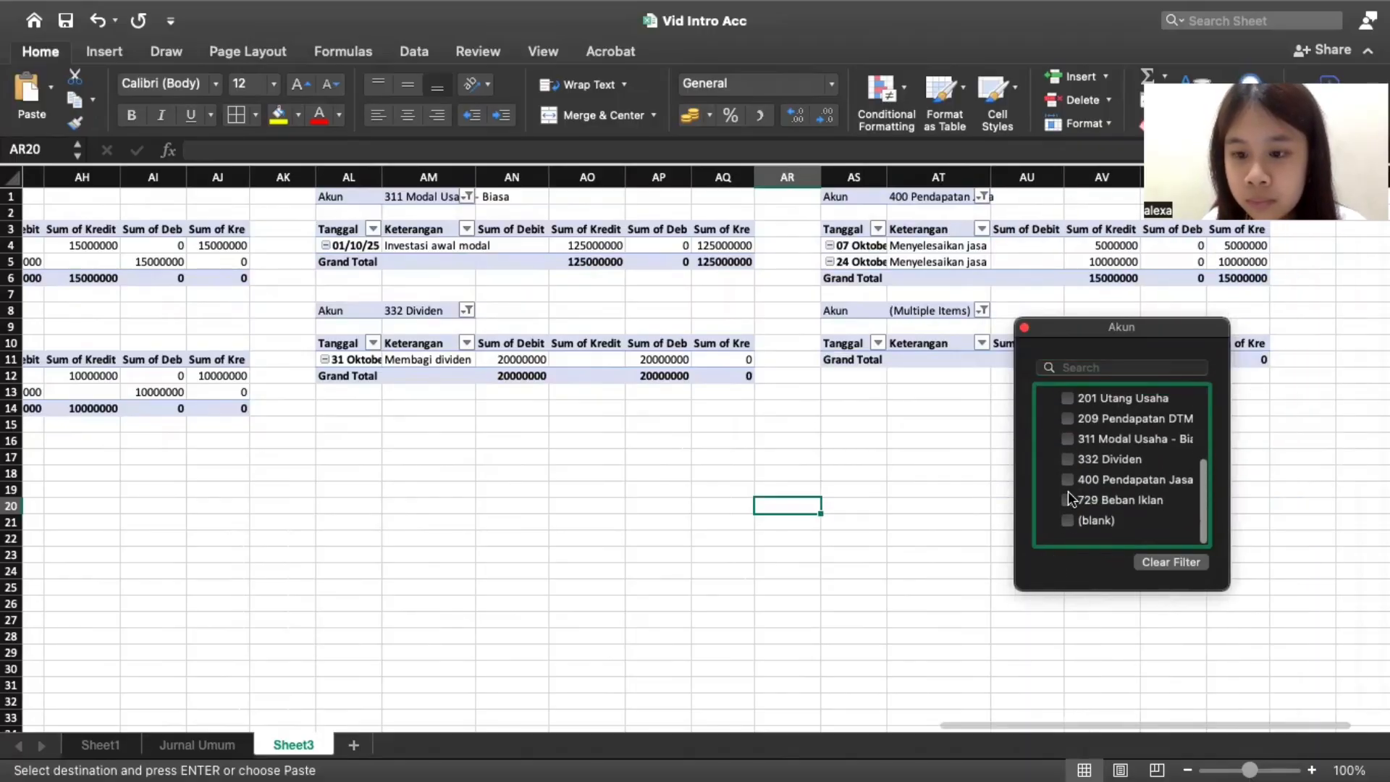
pyautogui.click(1065, 505)
pyautogui.click(888, 490)
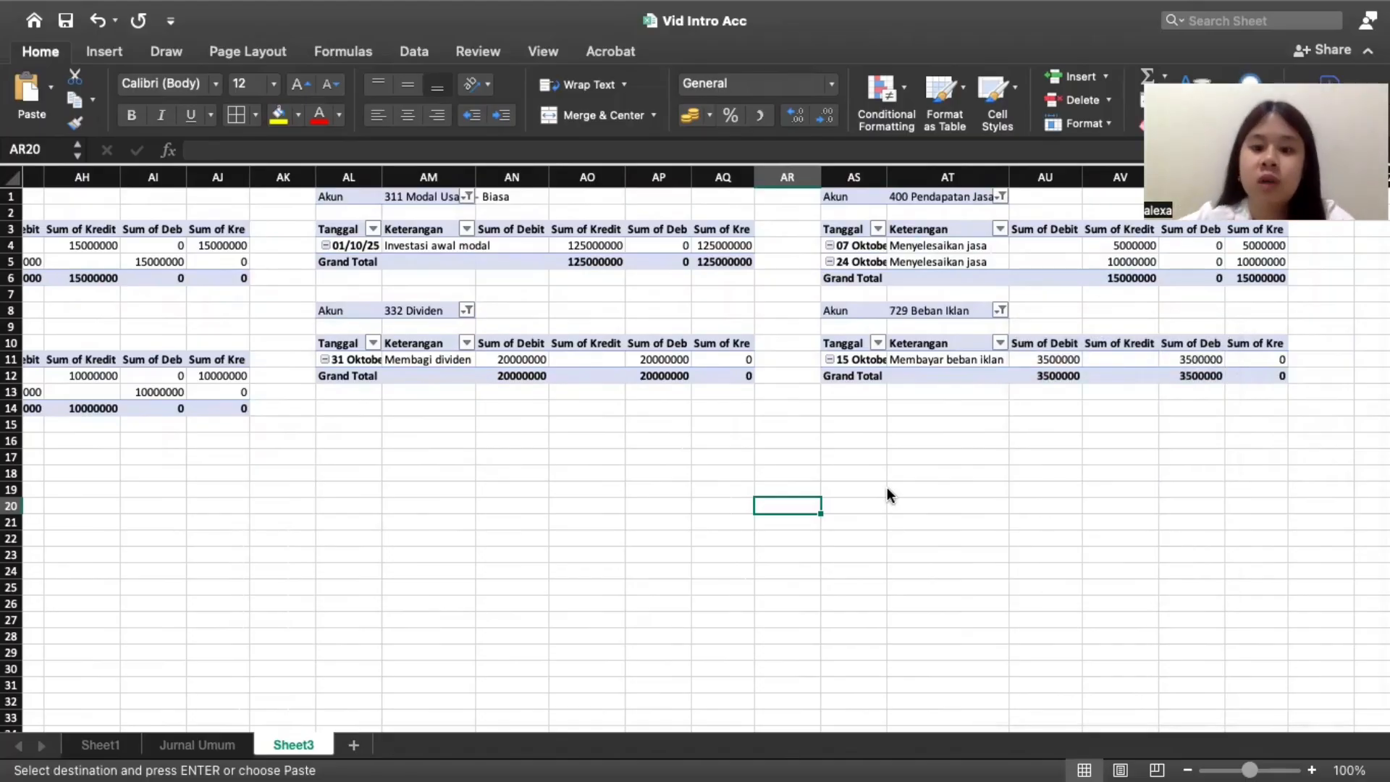
# Remove 101 Kas from the Akun filter of the PivotTable at cell Q1, leaving only 126 Peralatan selected.
pyautogui.hscroll(-2, 888, 492)
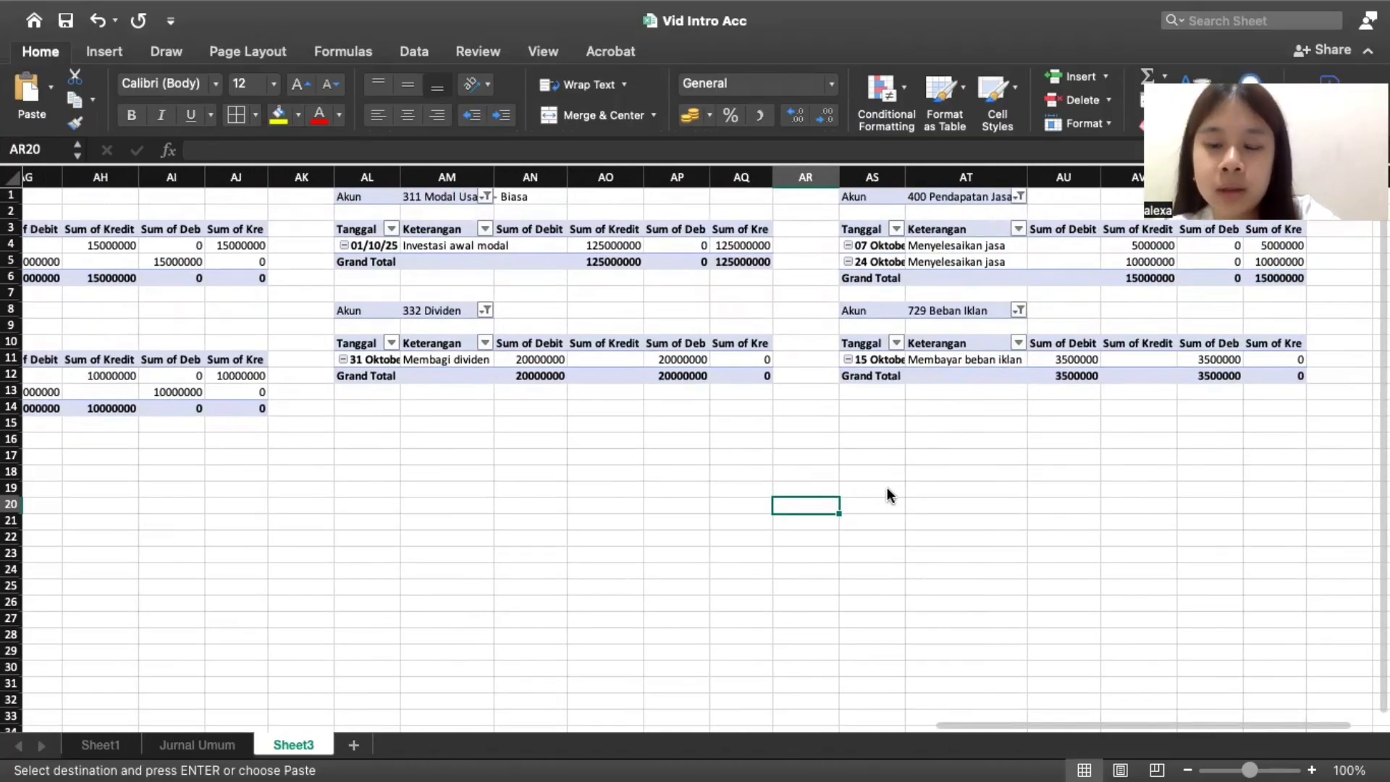
pyautogui.hscroll(-8, 887, 489)
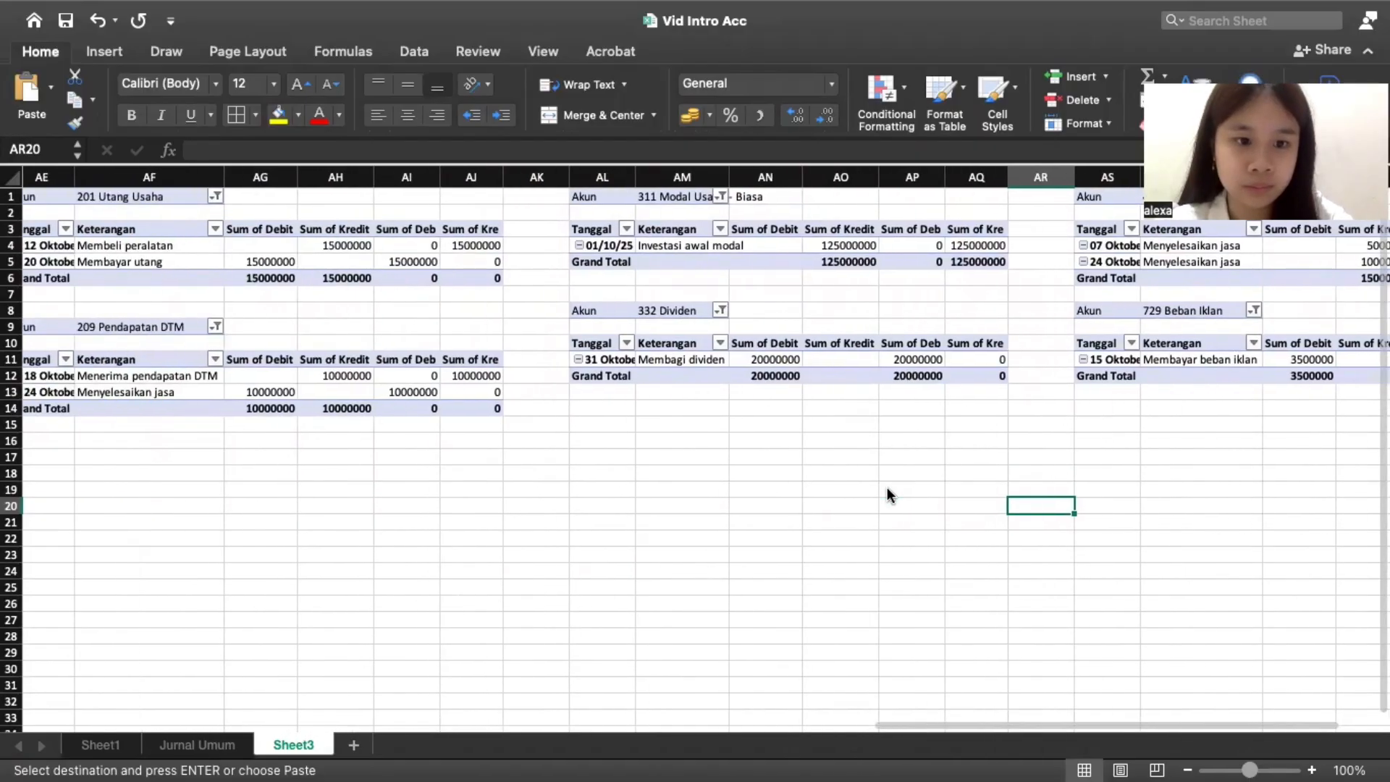
pyautogui.hscroll(-20, 887, 490)
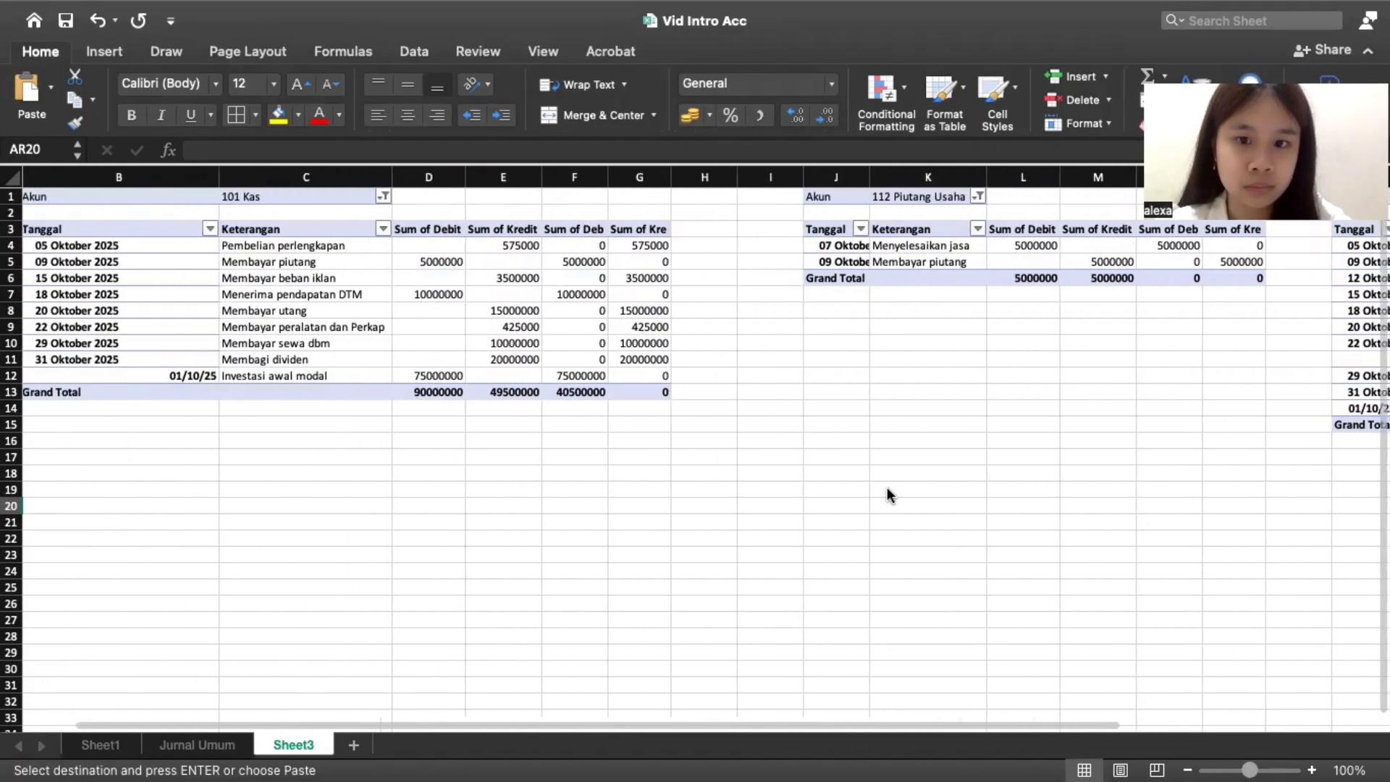
pyautogui.hscroll(7, 854, 488)
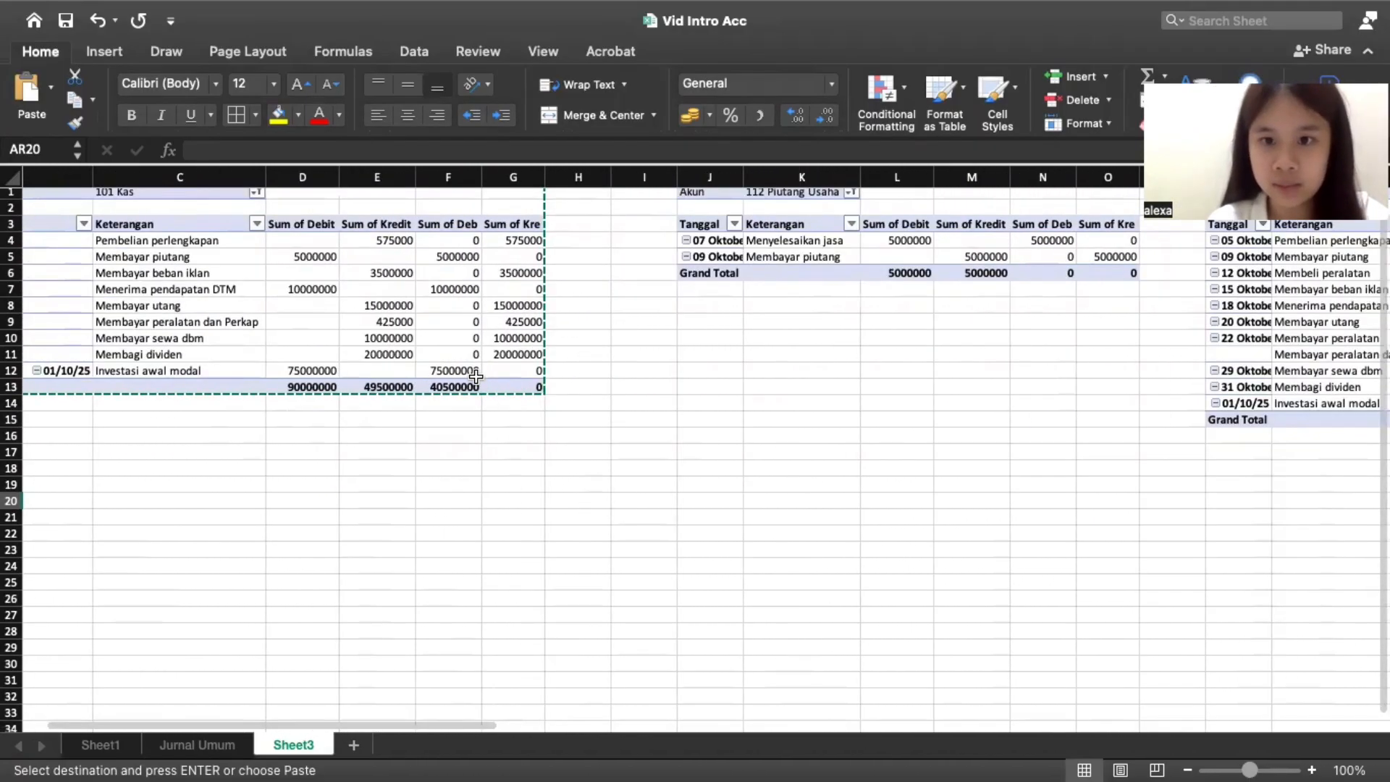
pyautogui.hscroll(5, 476, 376)
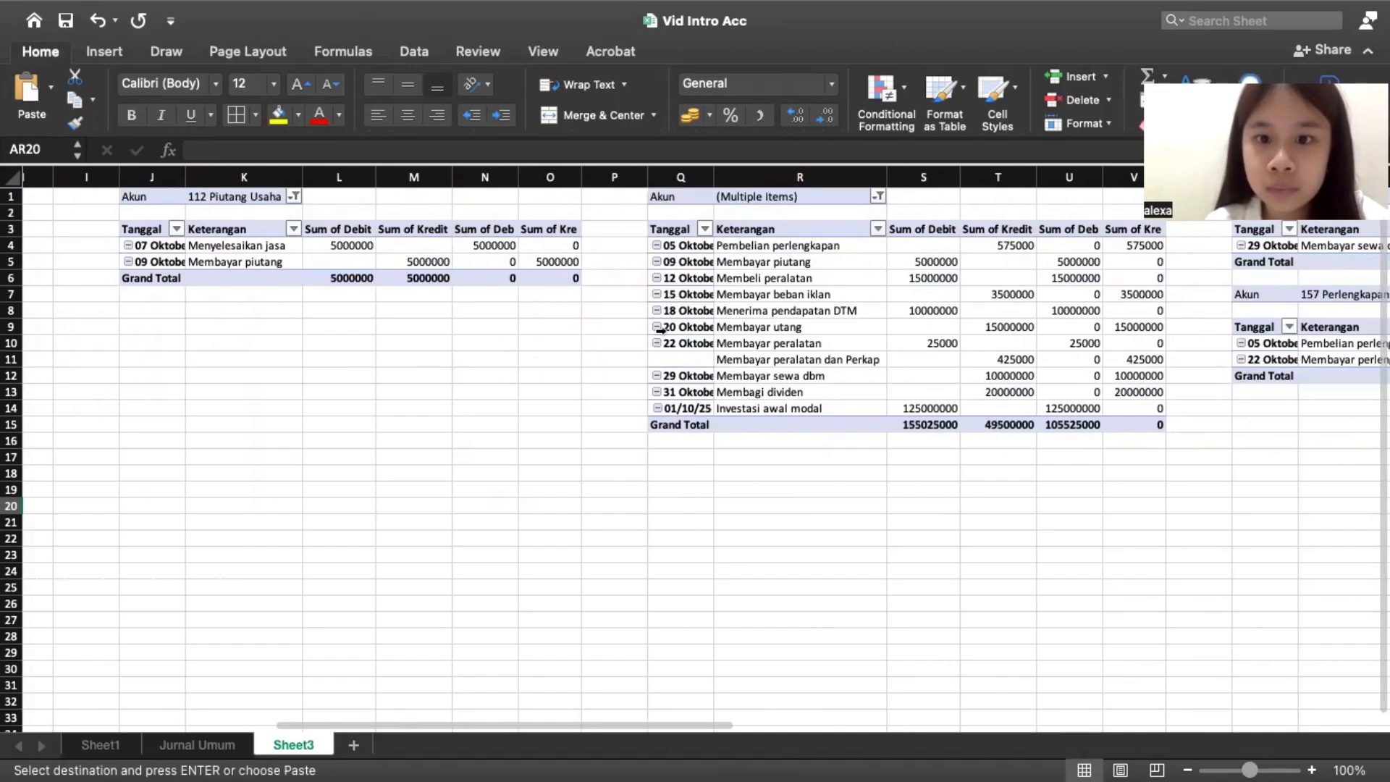
pyautogui.click(561, 391)
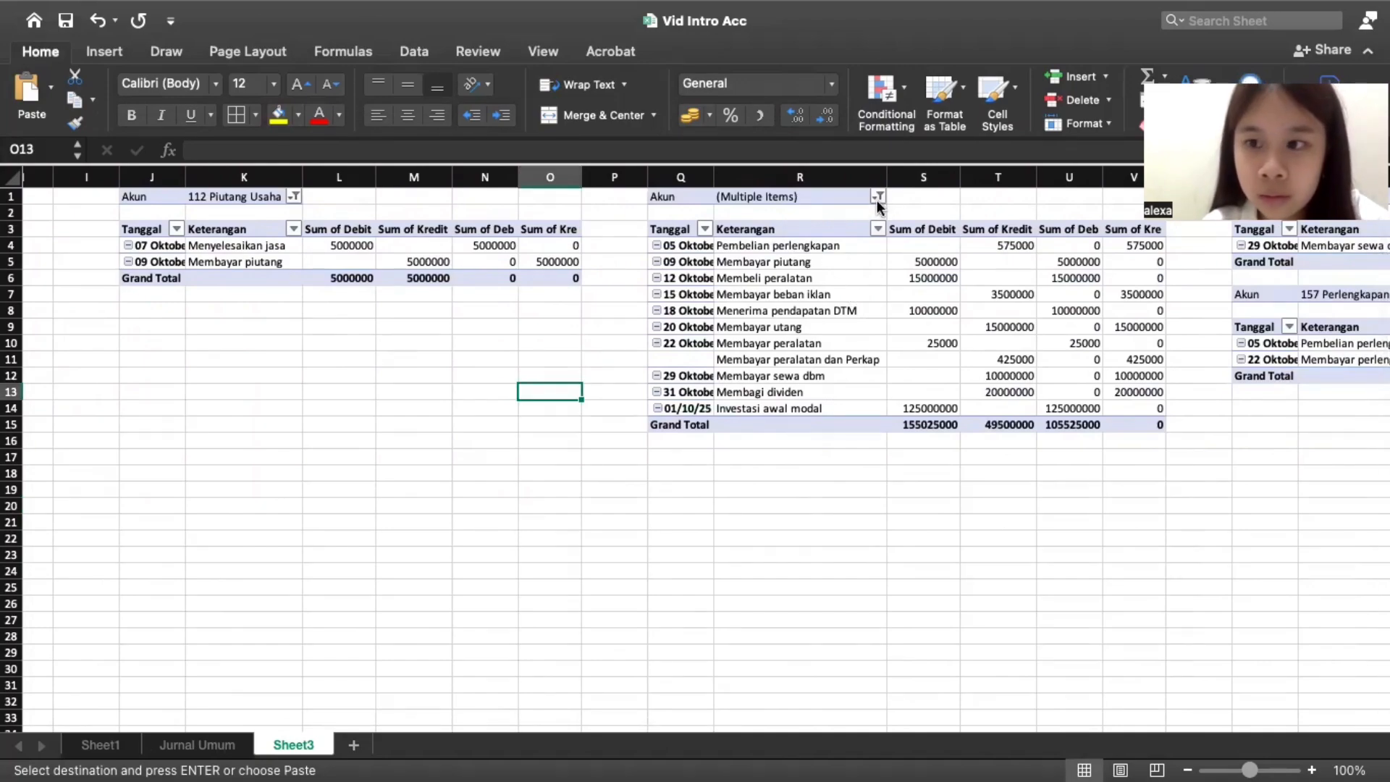
pyautogui.hscroll(4, 877, 203)
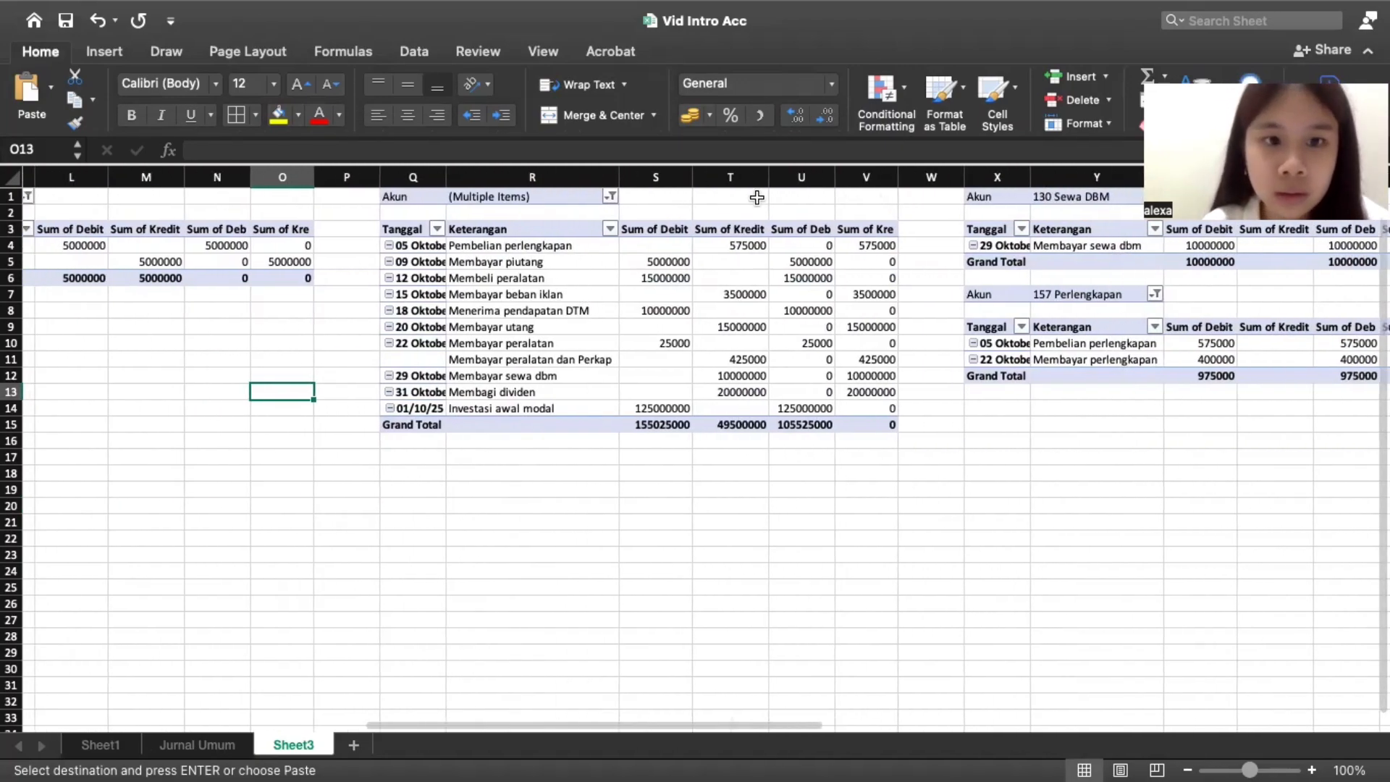
pyautogui.click(610, 197)
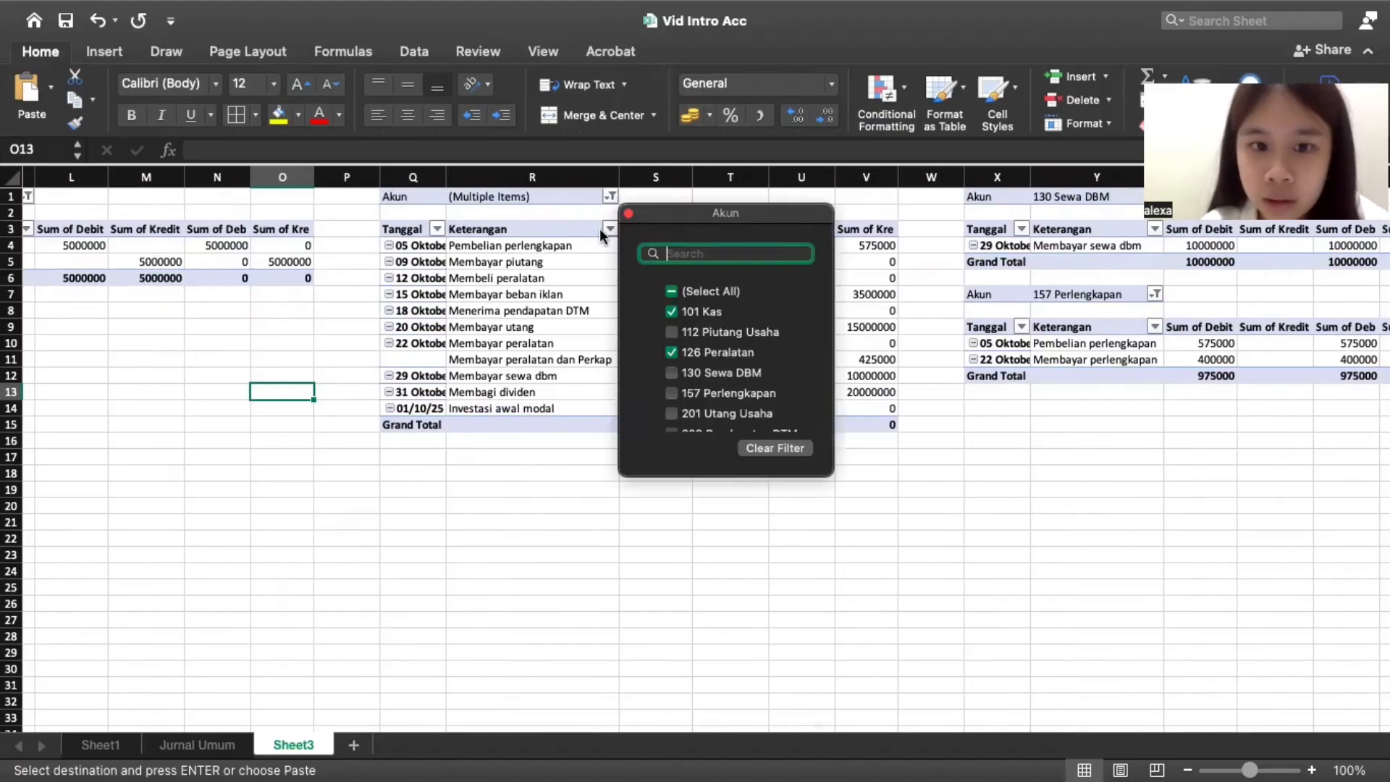
pyautogui.click(671, 312)
pyautogui.click(819, 527)
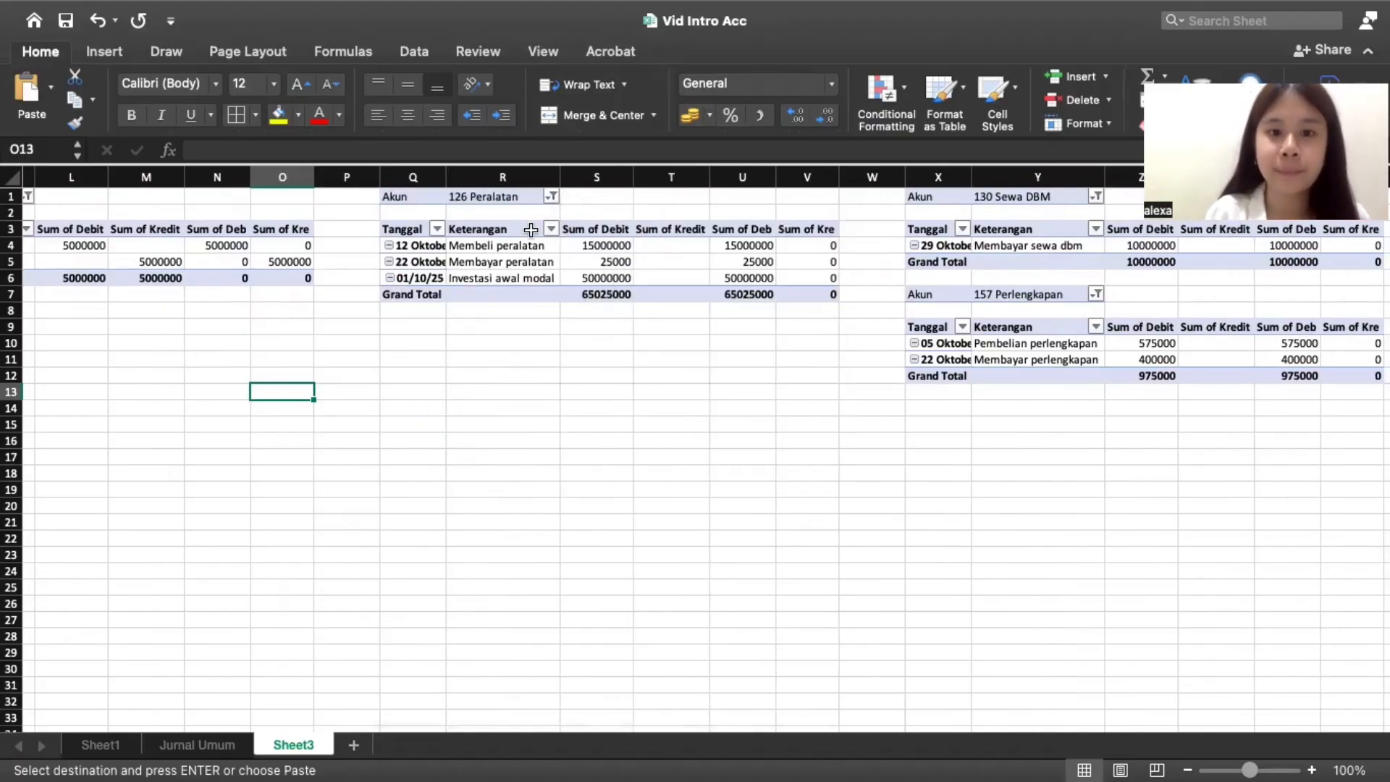
# Review the account ledgers across the sheet from 126 Peralatan to 729 Beban Iklan, then back to 101 Kas.
pyautogui.hscroll(5, 714, 296)
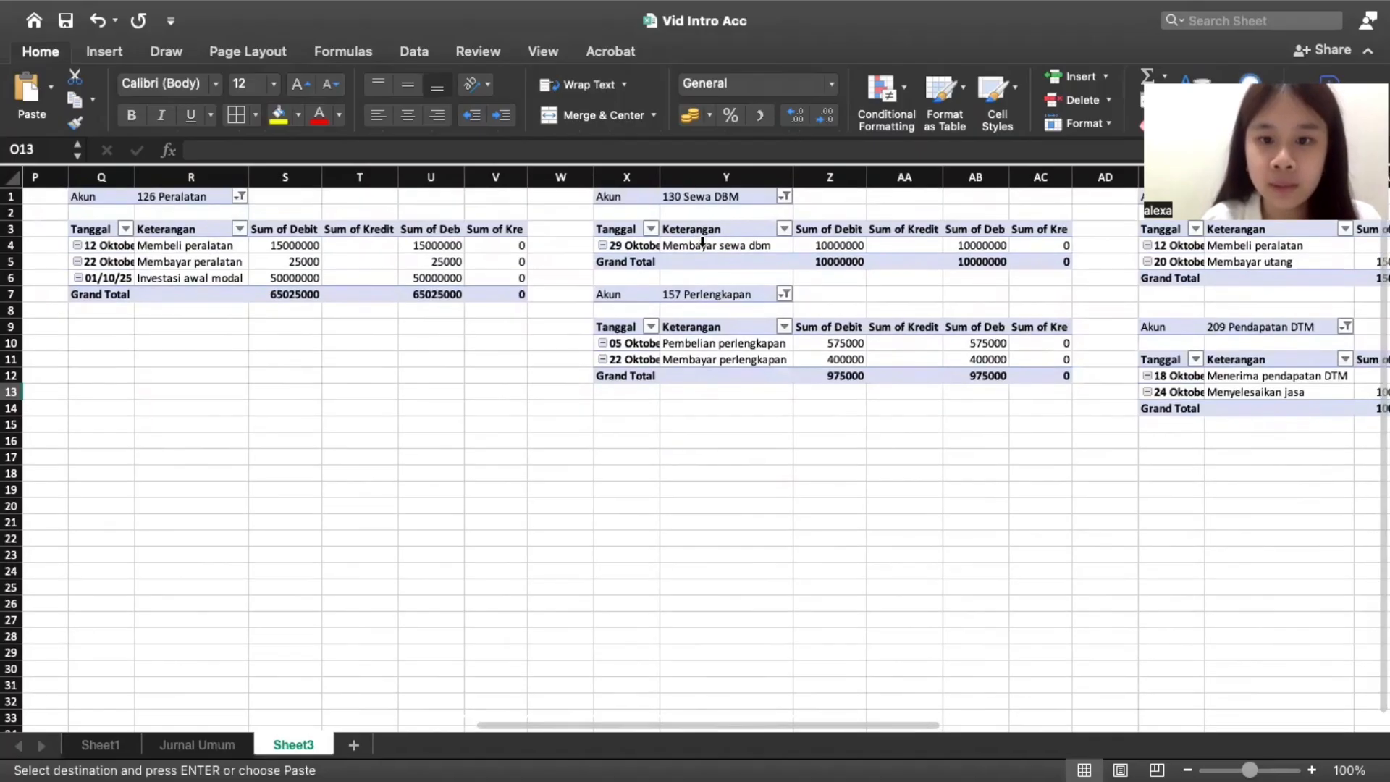
pyautogui.hscroll(10, 711, 330)
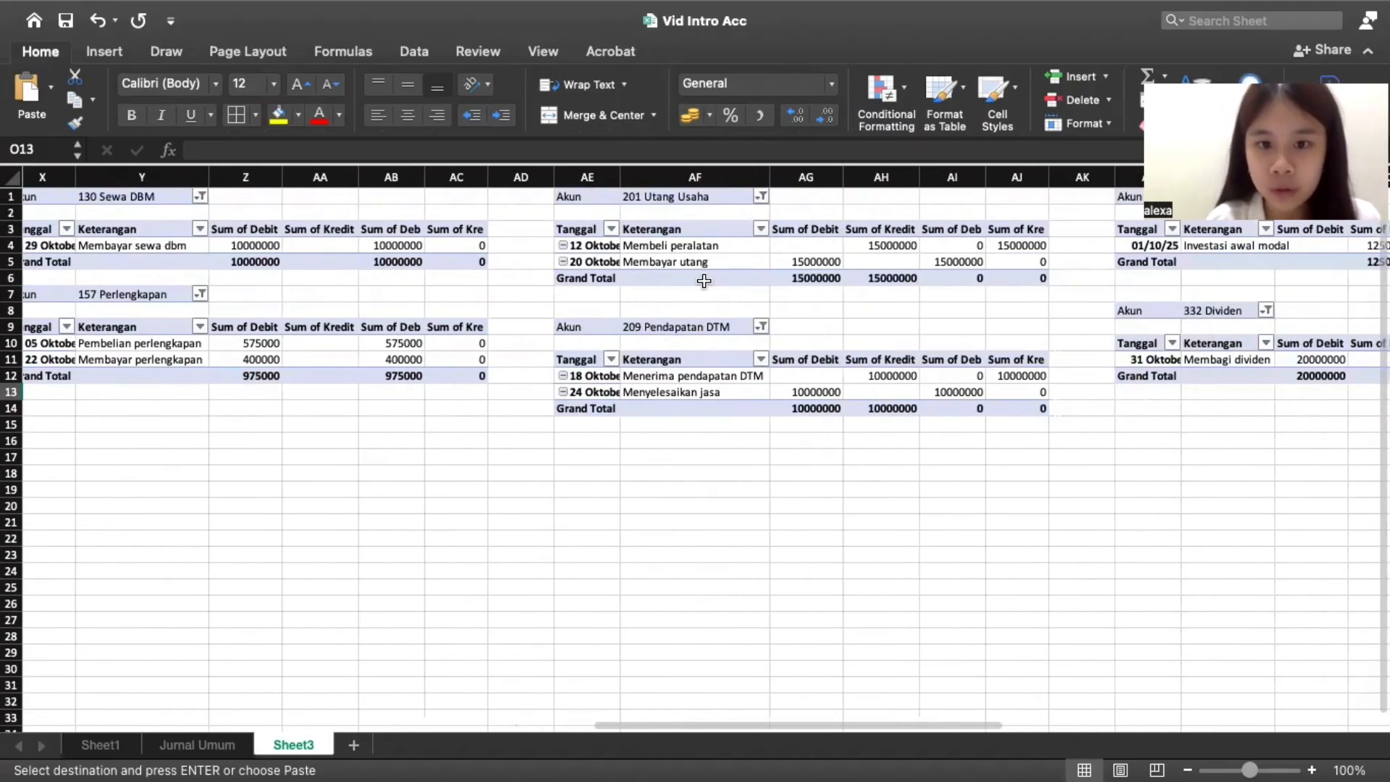
pyautogui.hscroll(10, 713, 356)
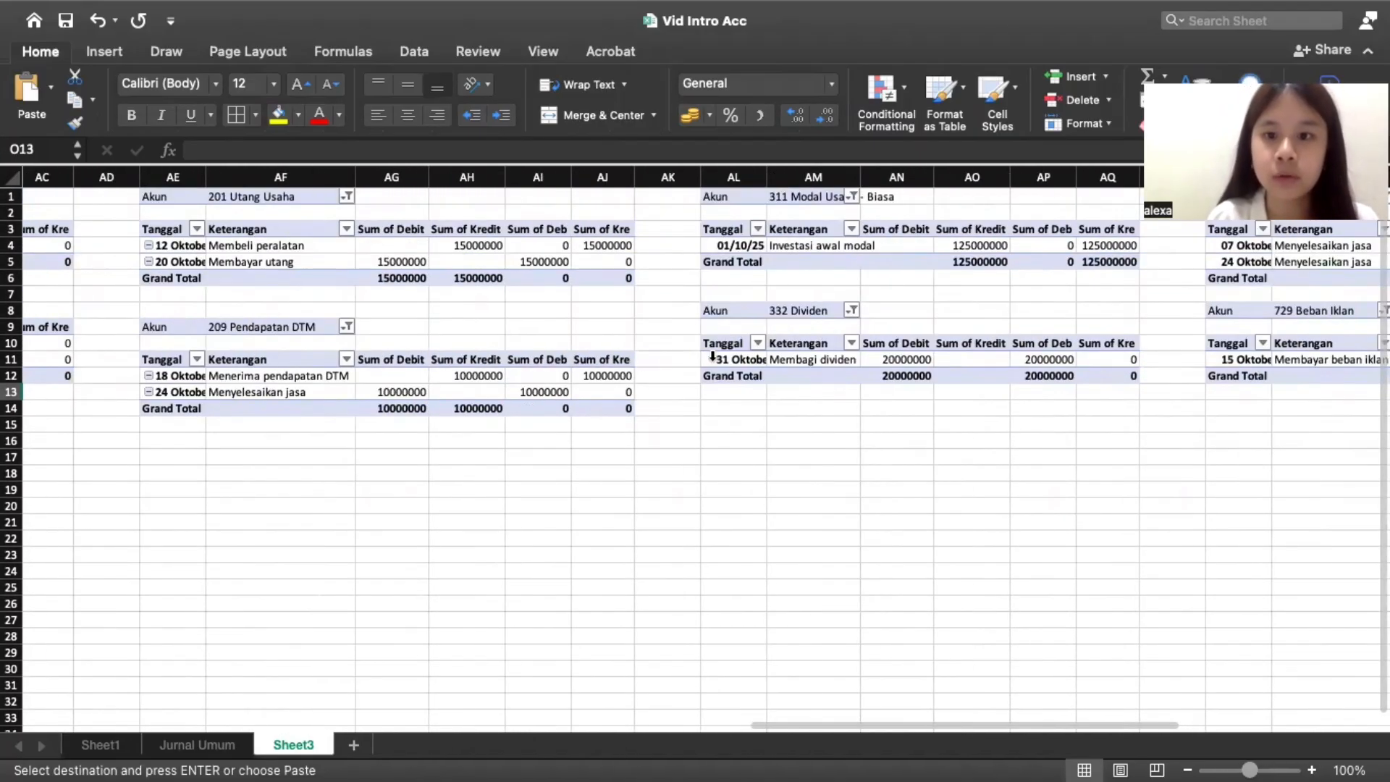
pyautogui.hscroll(7, 673, 325)
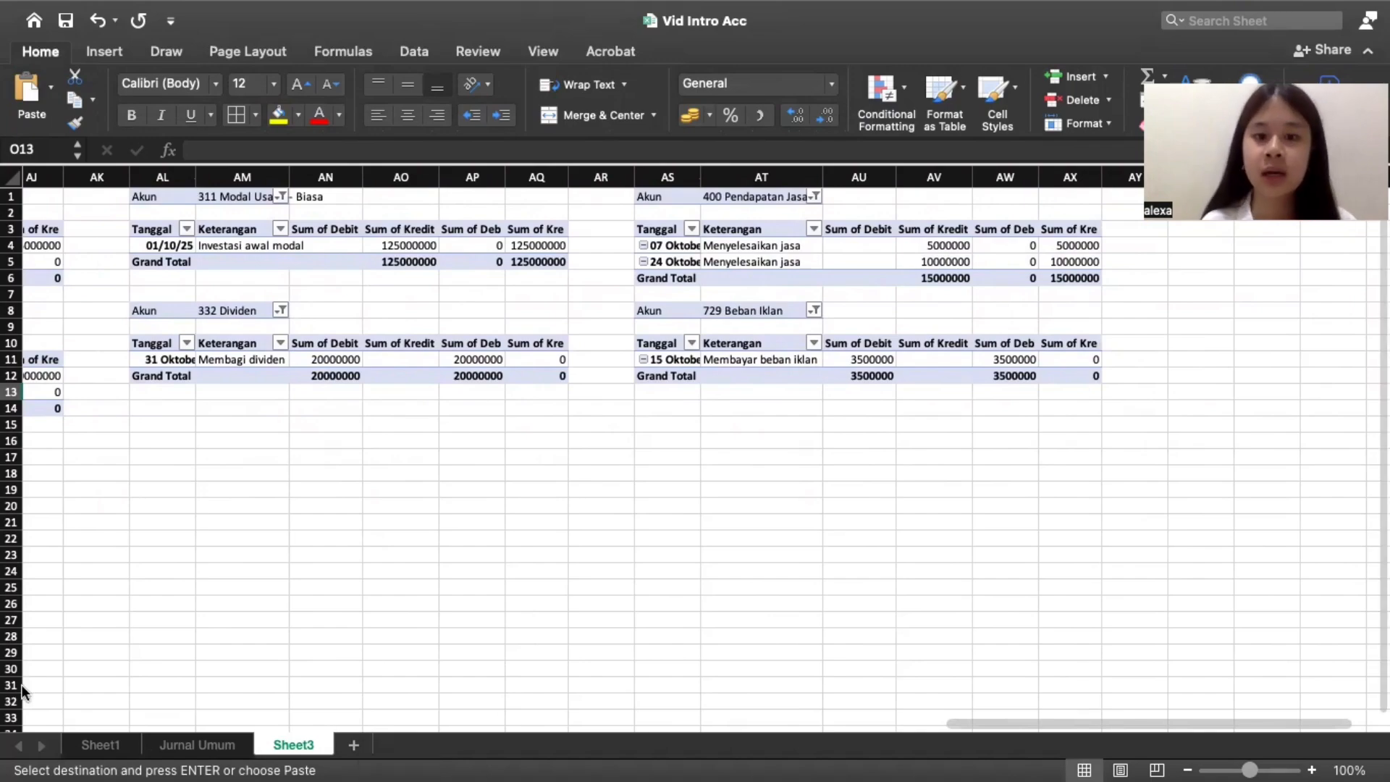
pyautogui.hscroll(-4, 164, 623)
pyautogui.hscroll(-20, 415, 526)
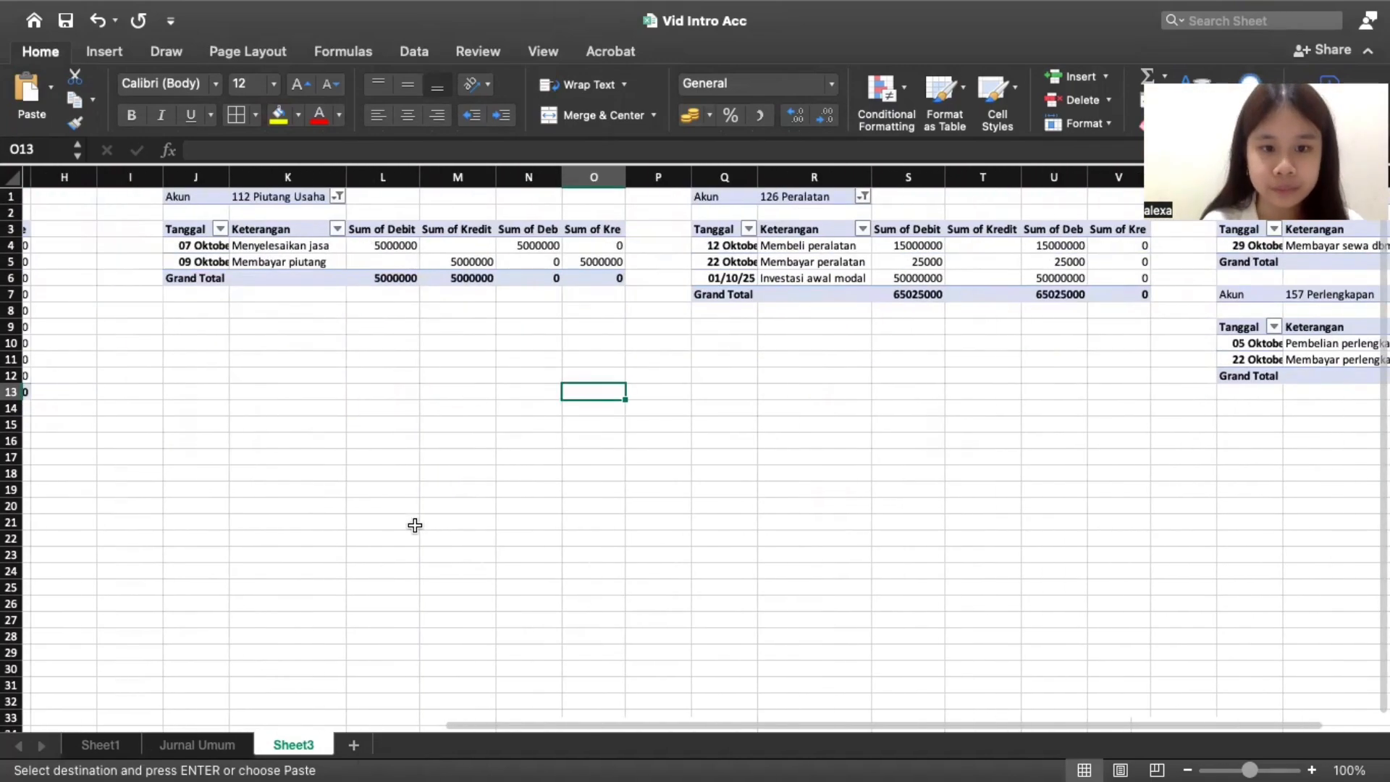
pyautogui.hscroll(1, 435, 358)
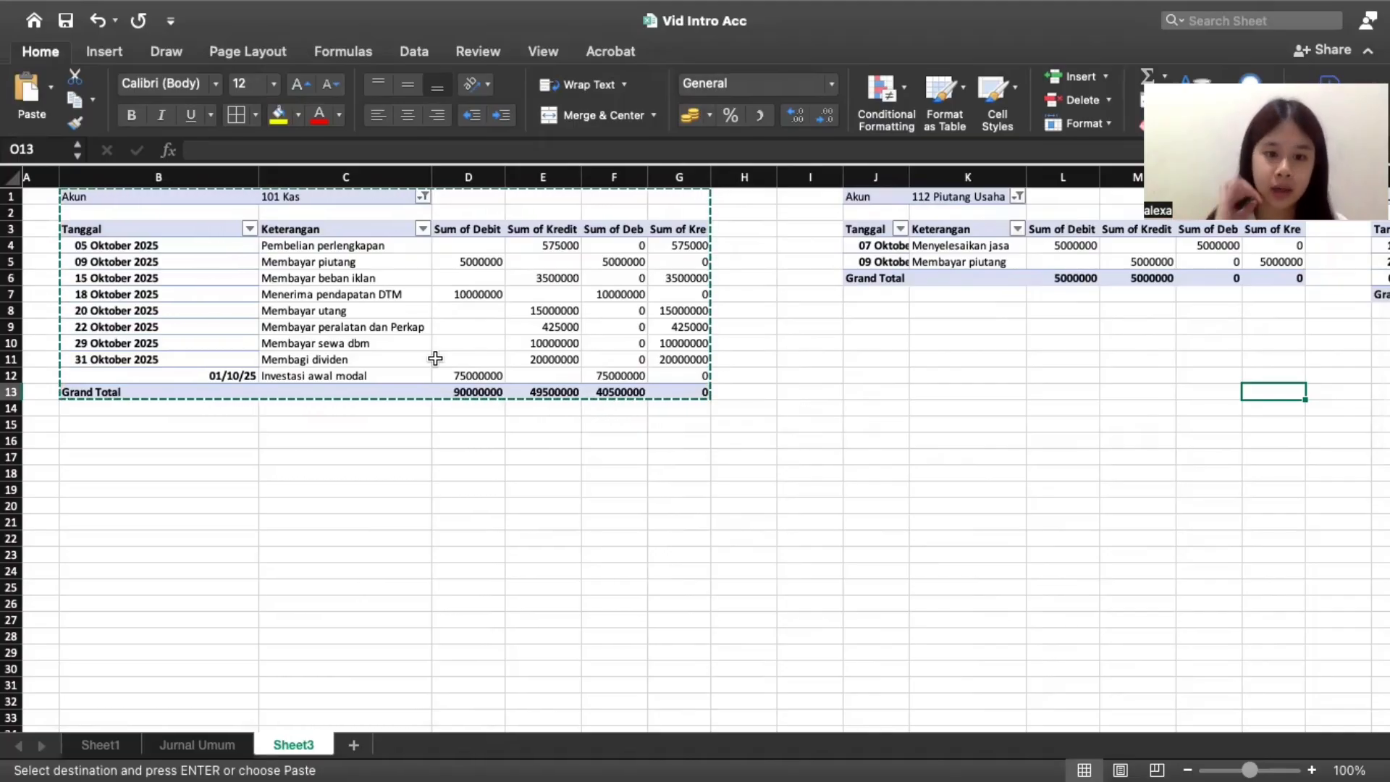
pyautogui.click(370, 506)
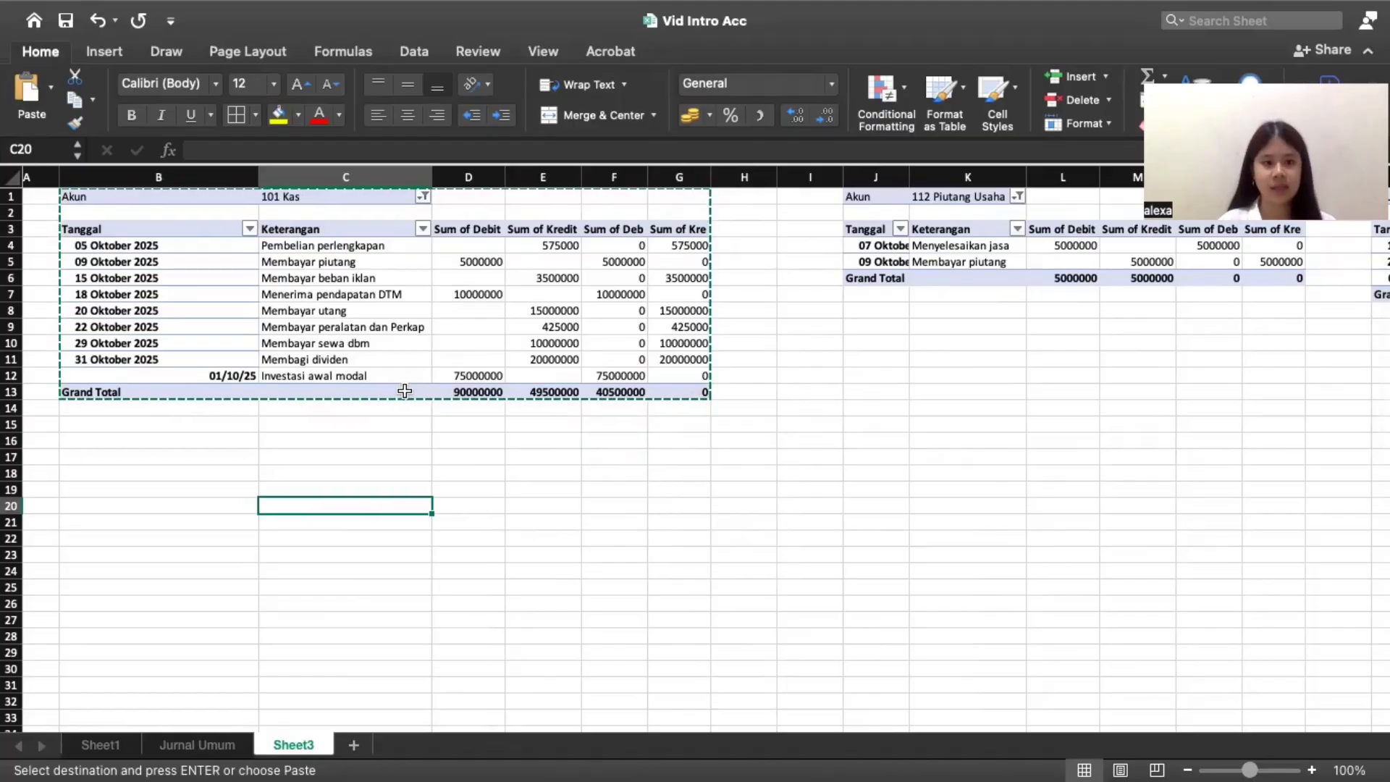
pyautogui.click(425, 408)
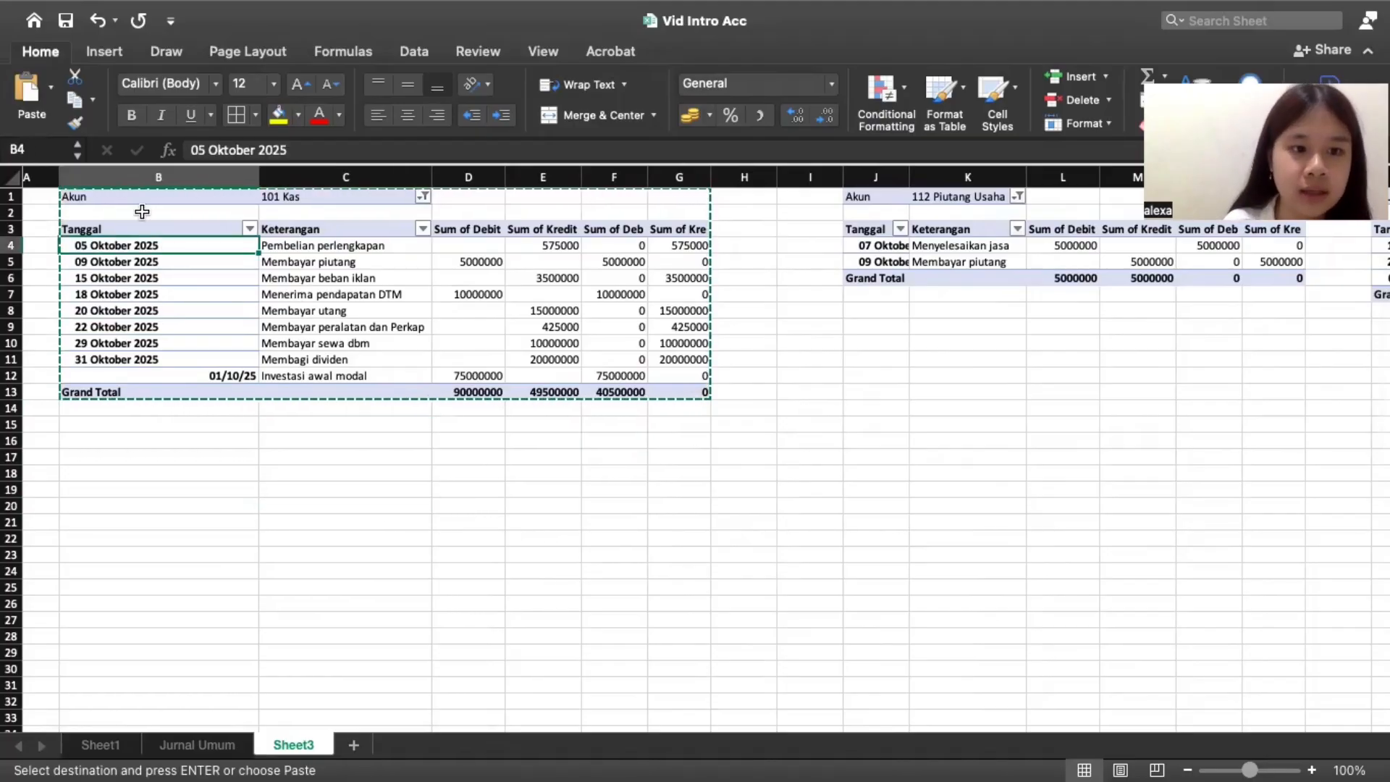
# Add a new worksheet and rename Sheet3, which holds the ledgers, as Buku Besar.
pyautogui.moveTo(107, 193); pyautogui.dragTo(663, 397)
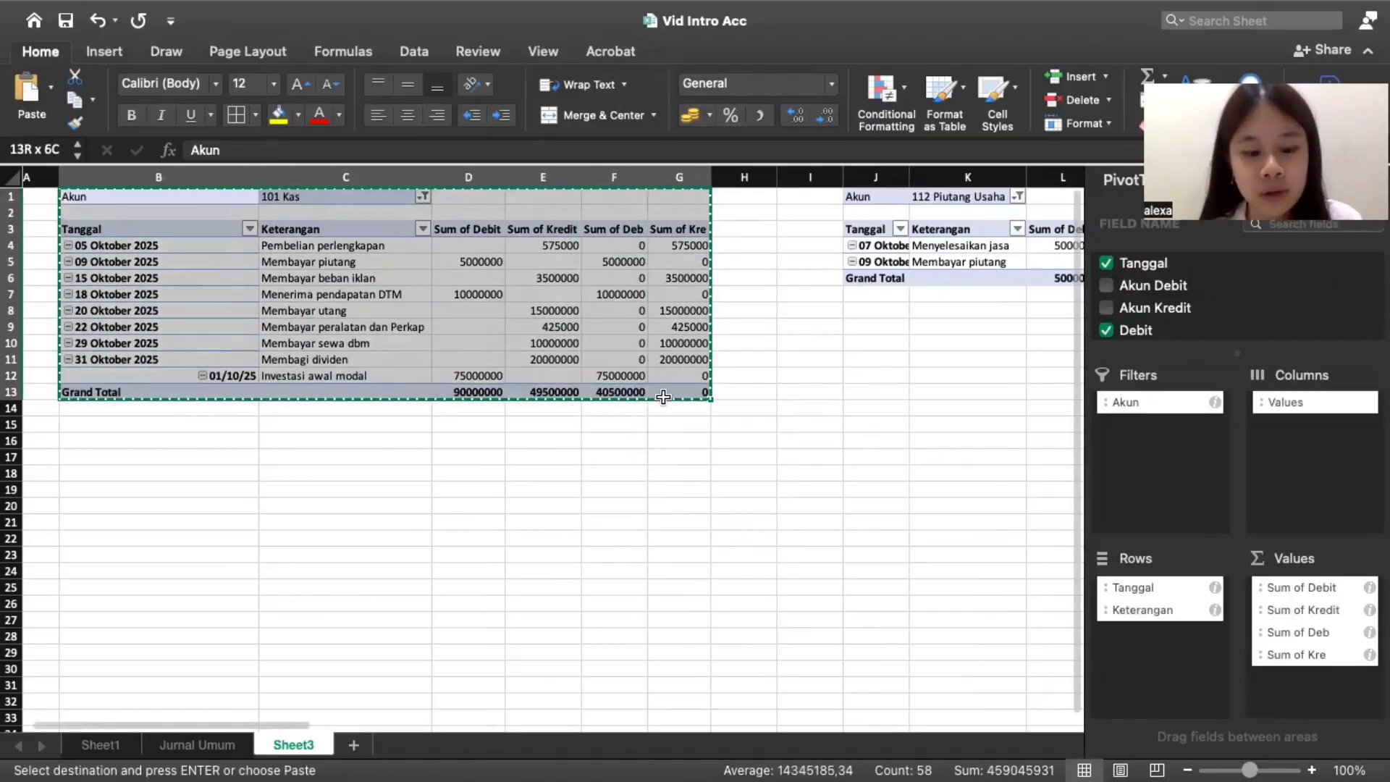
pyautogui.click(355, 747)
pyautogui.click(297, 741)
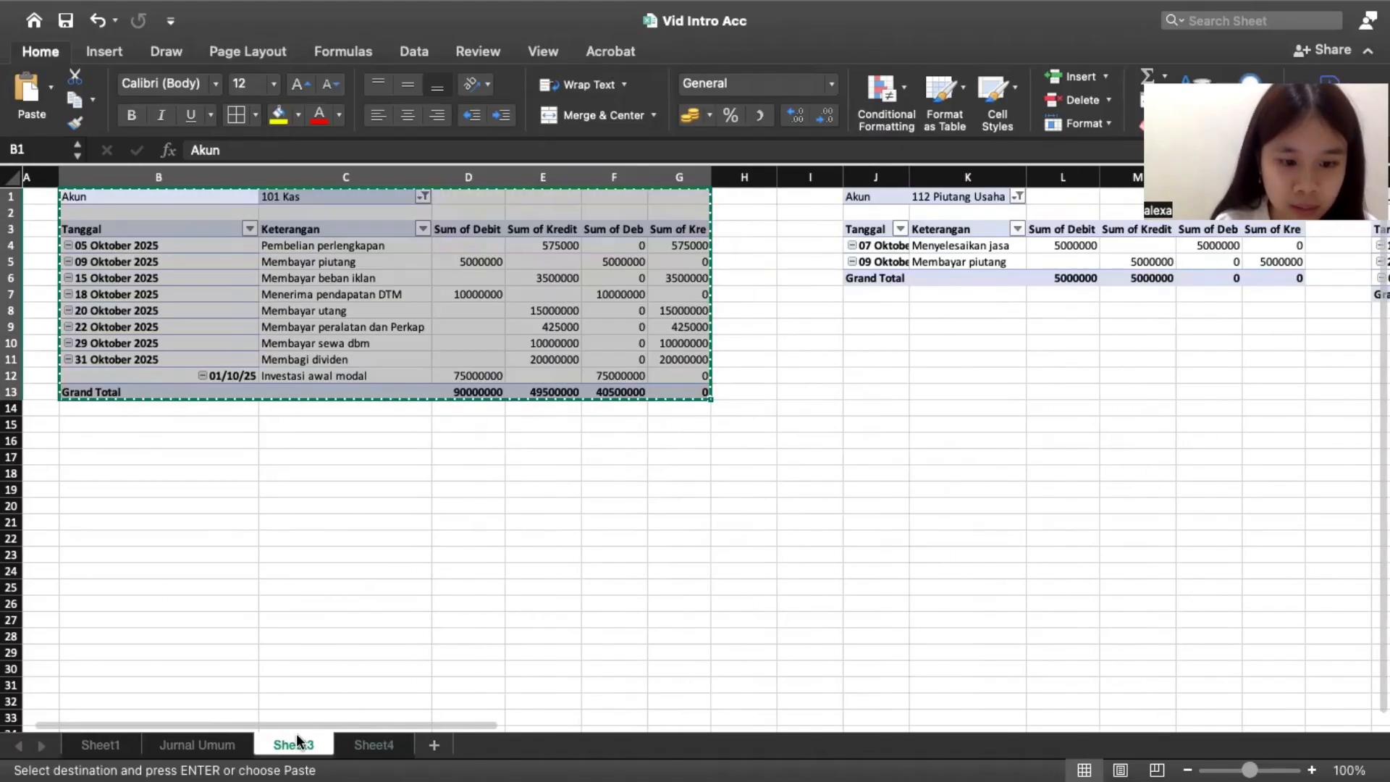
pyautogui.write('Bu')
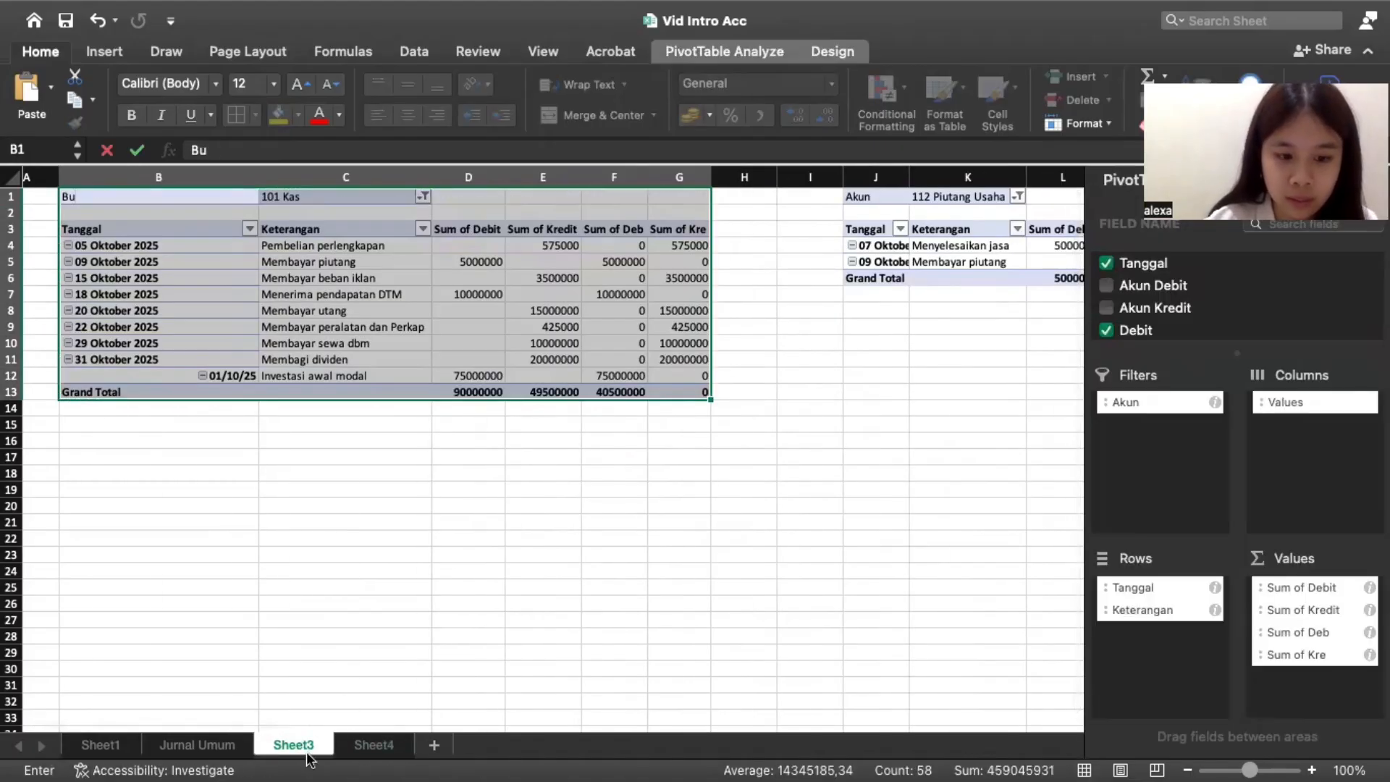
pyautogui.doubleClick(307, 747)
pyautogui.write('Buku')
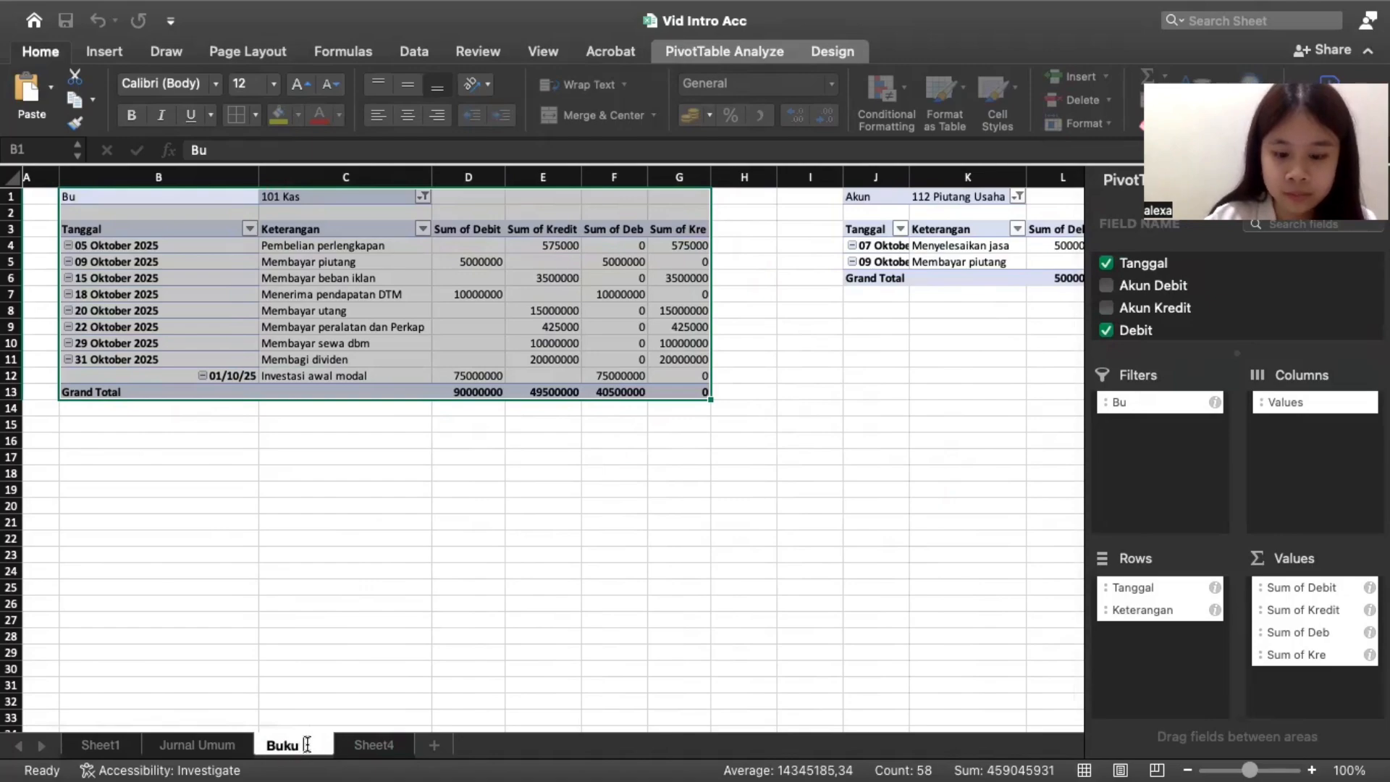
pyautogui.write(' Besar')
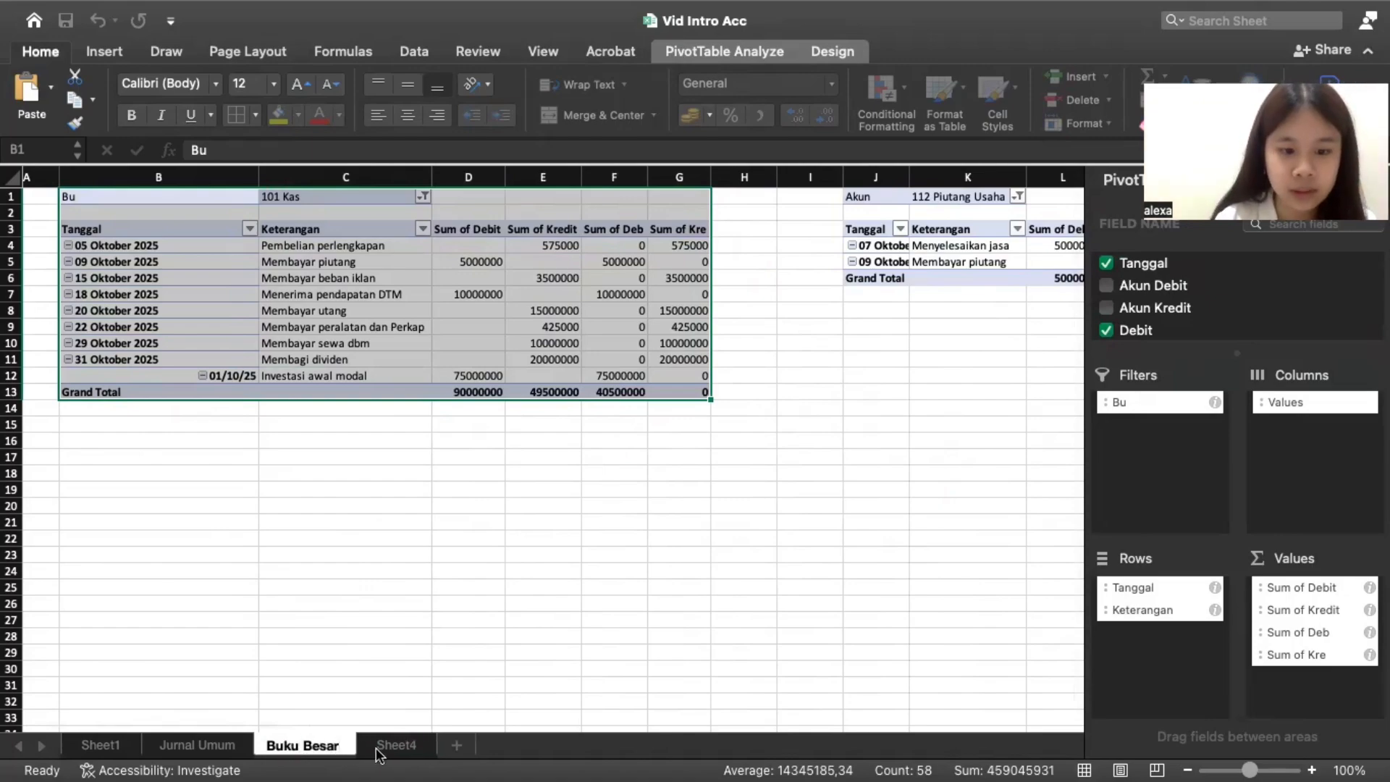
# Rename the new blank Sheet4 as Neraca Saldo.
pyautogui.click(378, 752)
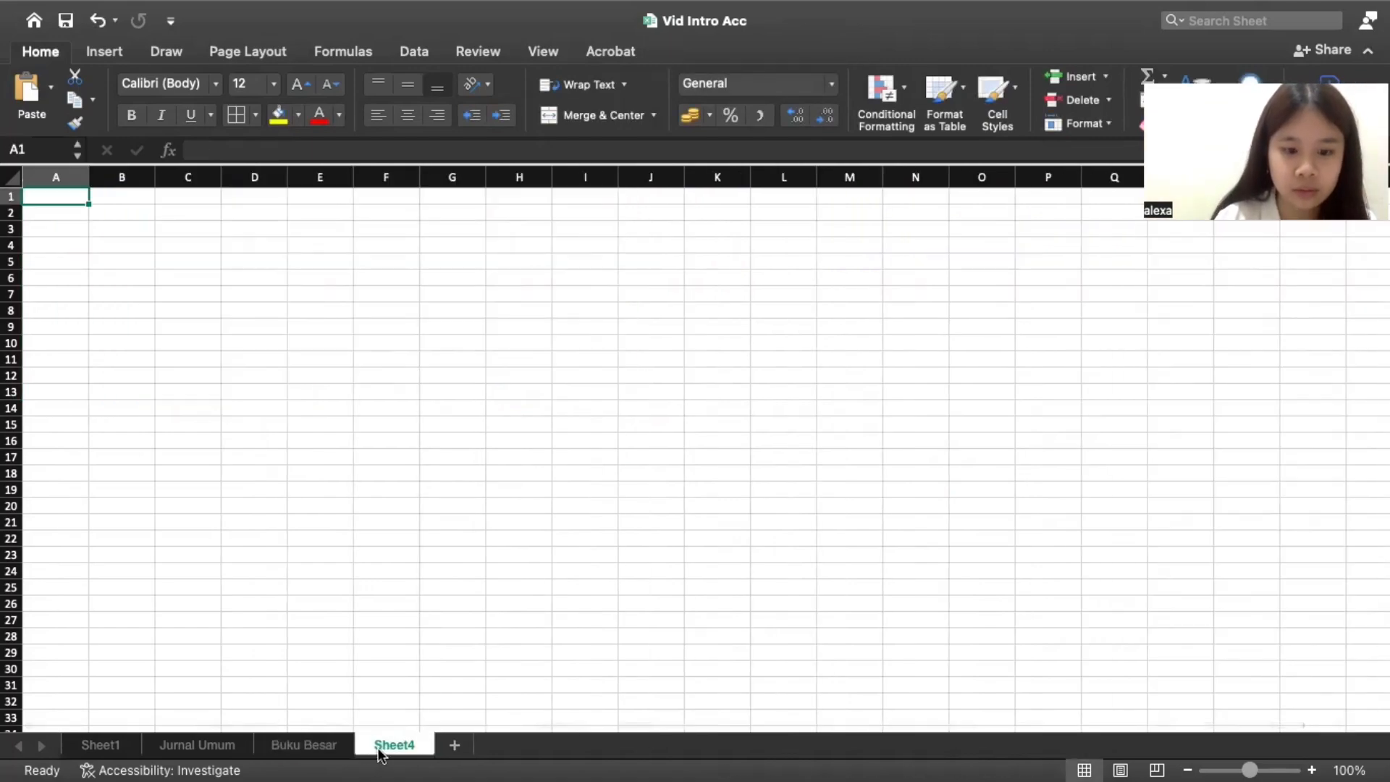
pyautogui.doubleClick(389, 746)
pyautogui.write('Neraca ')
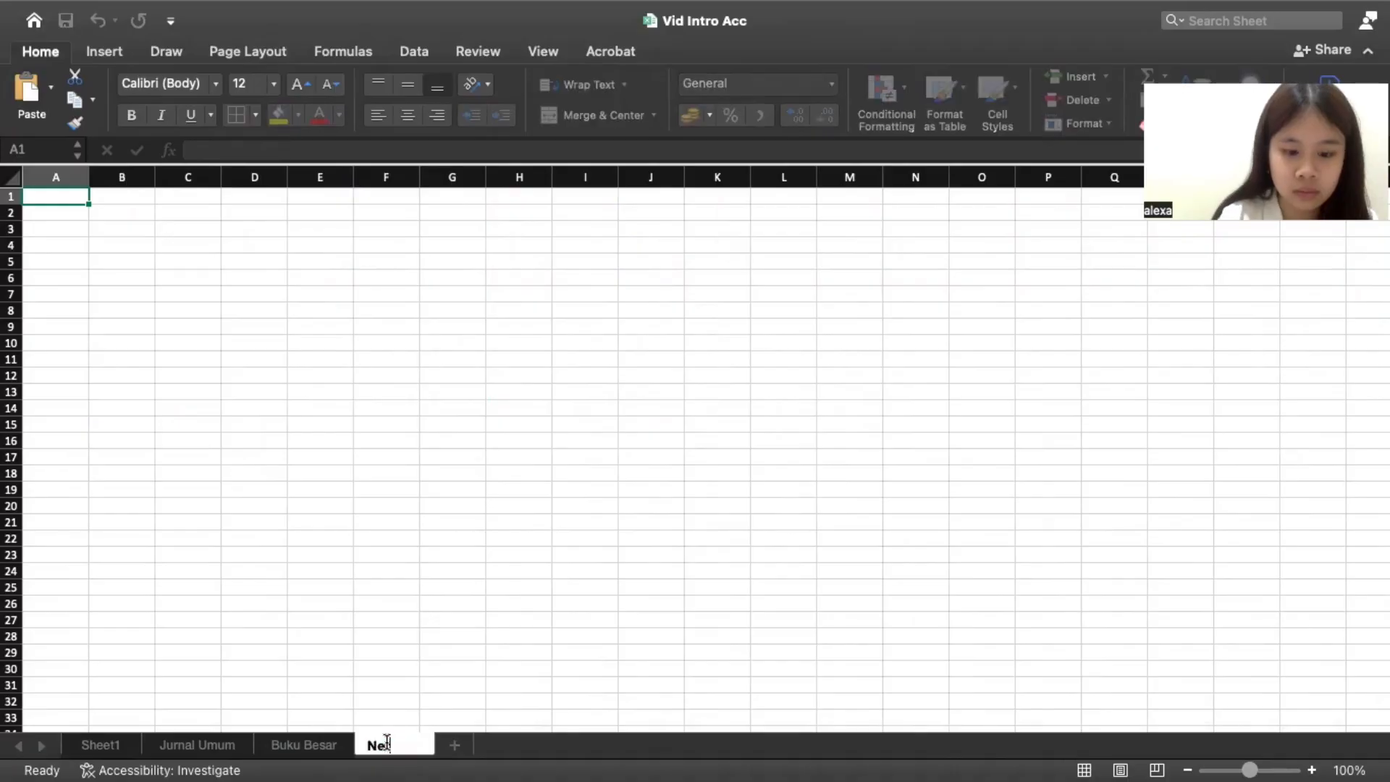
pyautogui.write('Saldo')
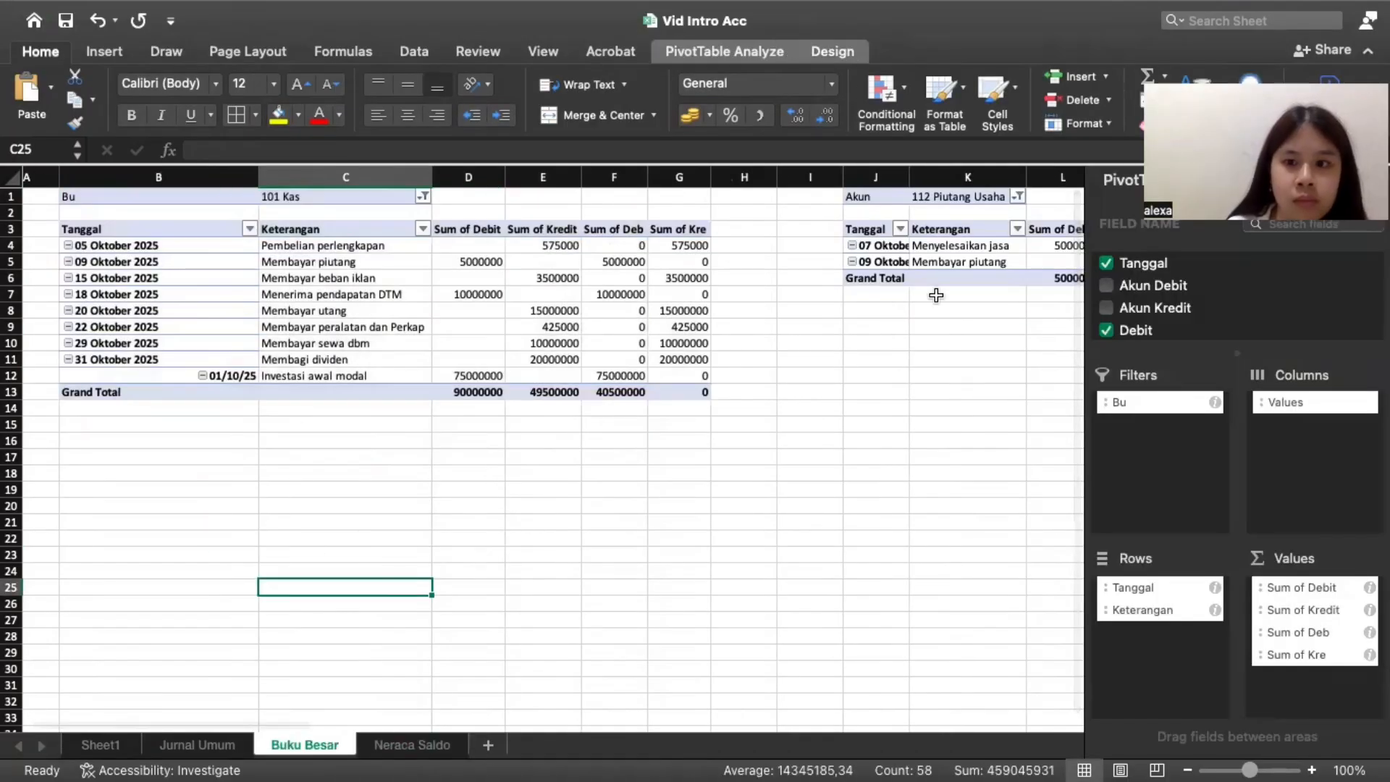
# Copy the 112 Piutang Usaha PivotTable from the Buku Besar sheet and paste it at cell B4 of the Neraca Saldo sheet.
pyautogui.moveTo(877, 193); pyautogui.dragTo(1253, 280)
pyautogui.press('super+c')
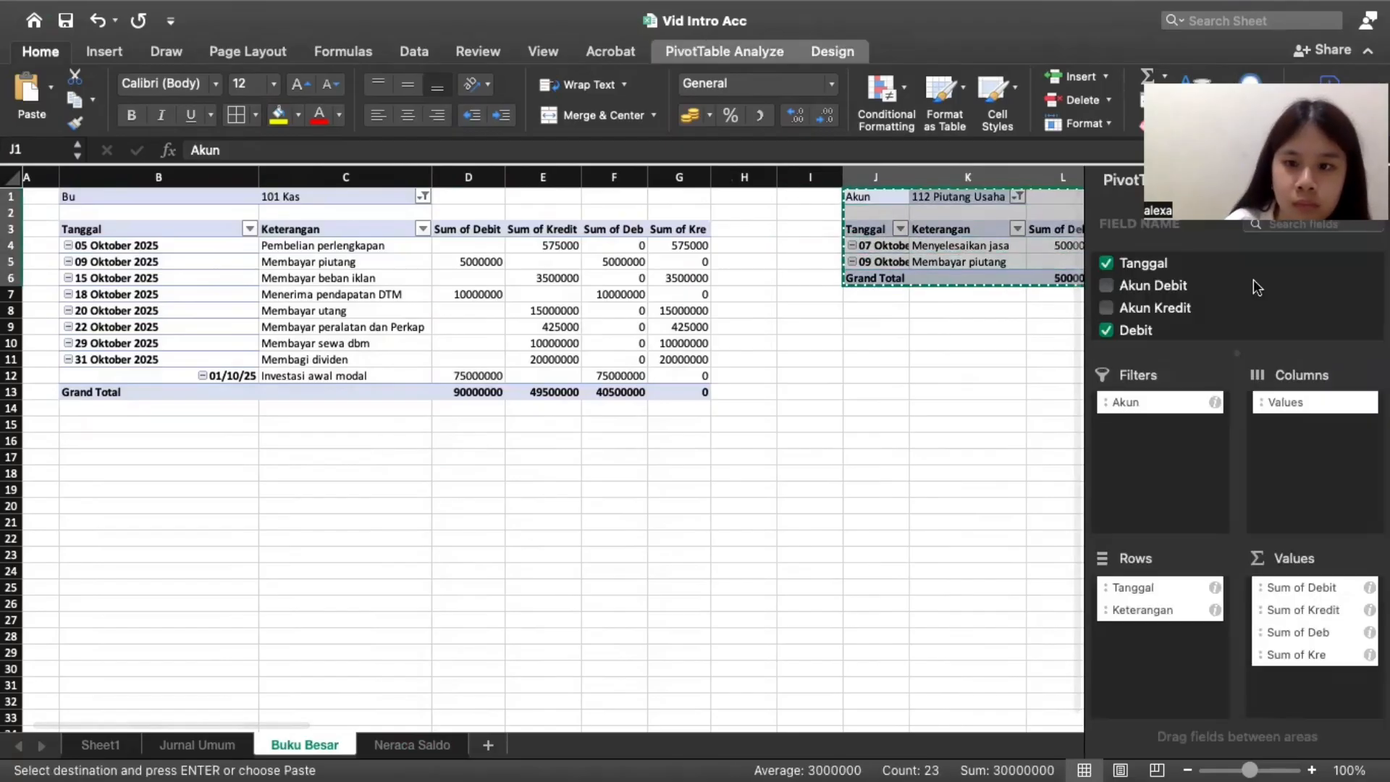
pyautogui.click(391, 746)
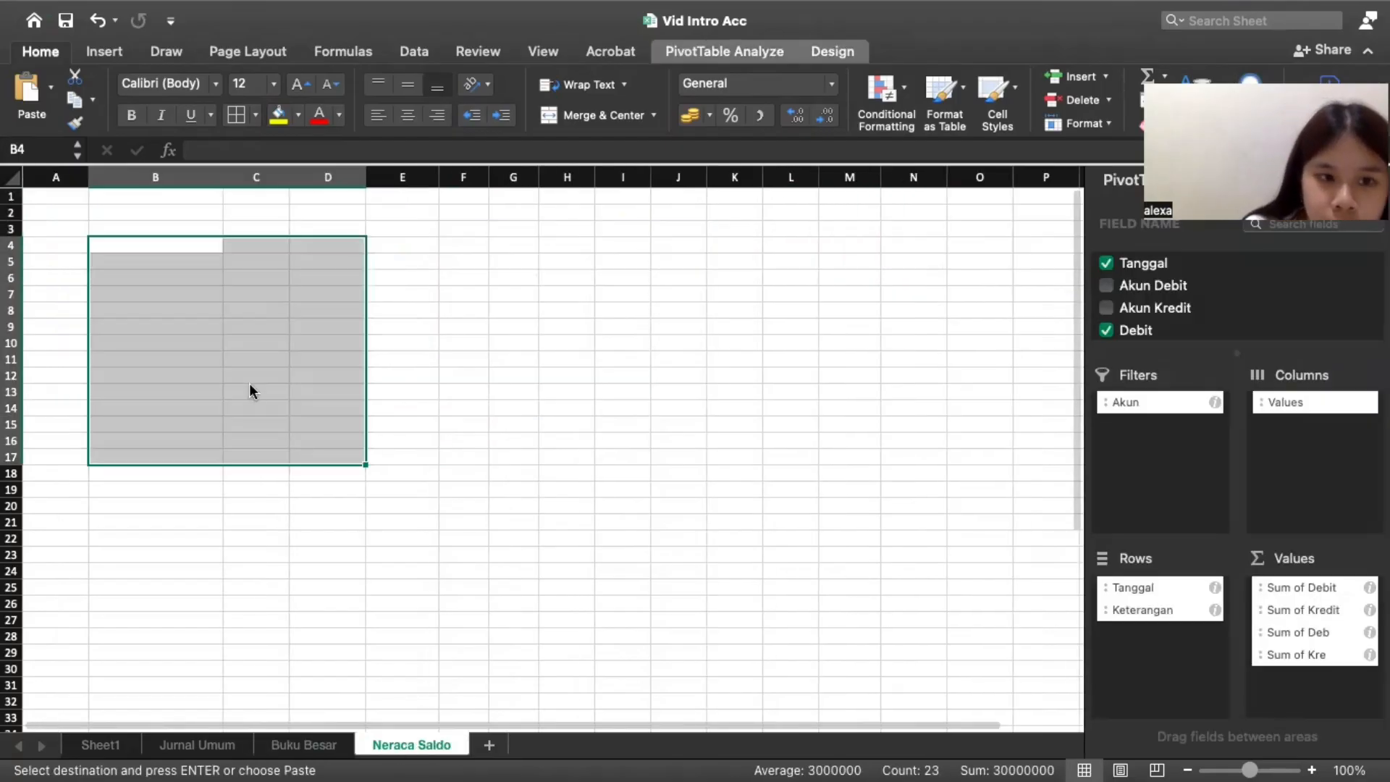
pyautogui.click(205, 323)
pyautogui.click(140, 242)
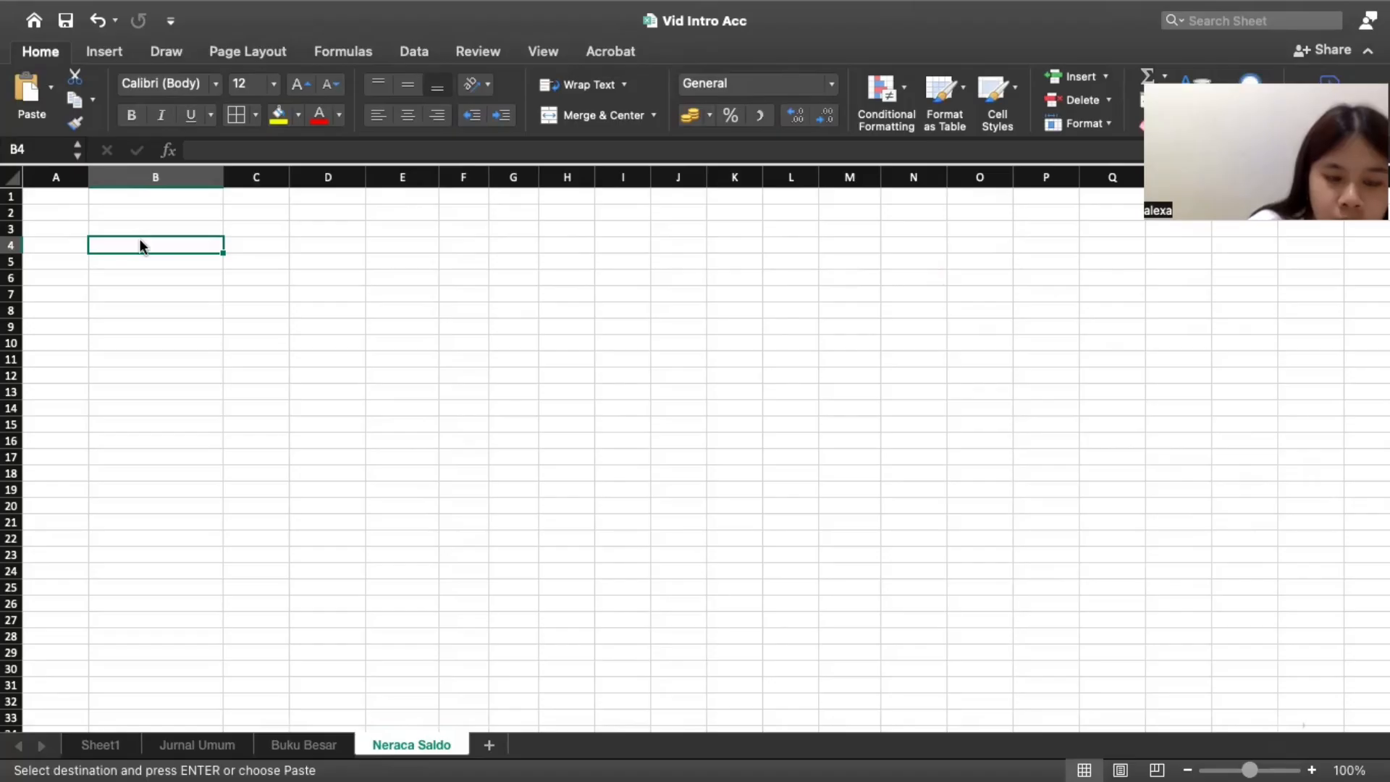
pyautogui.press('super+v')
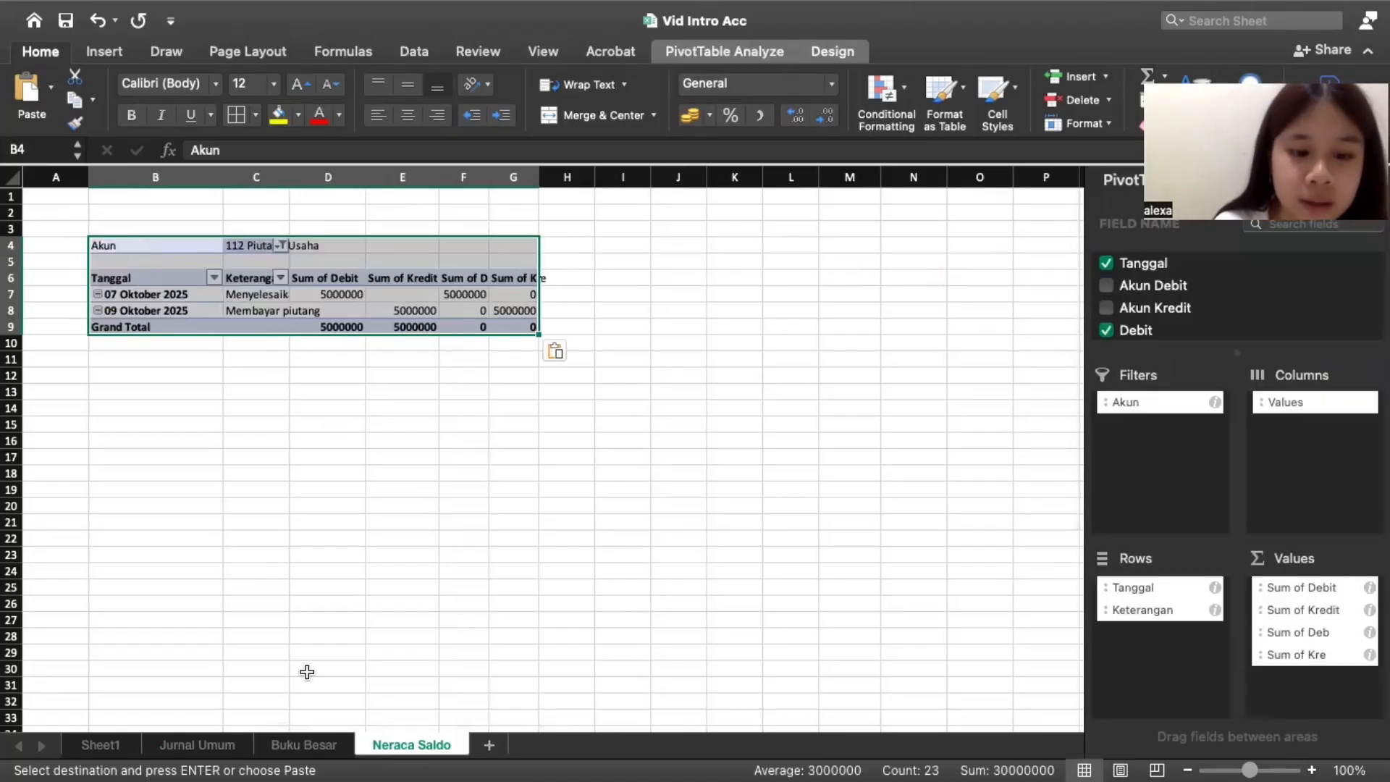
pyautogui.click(304, 744)
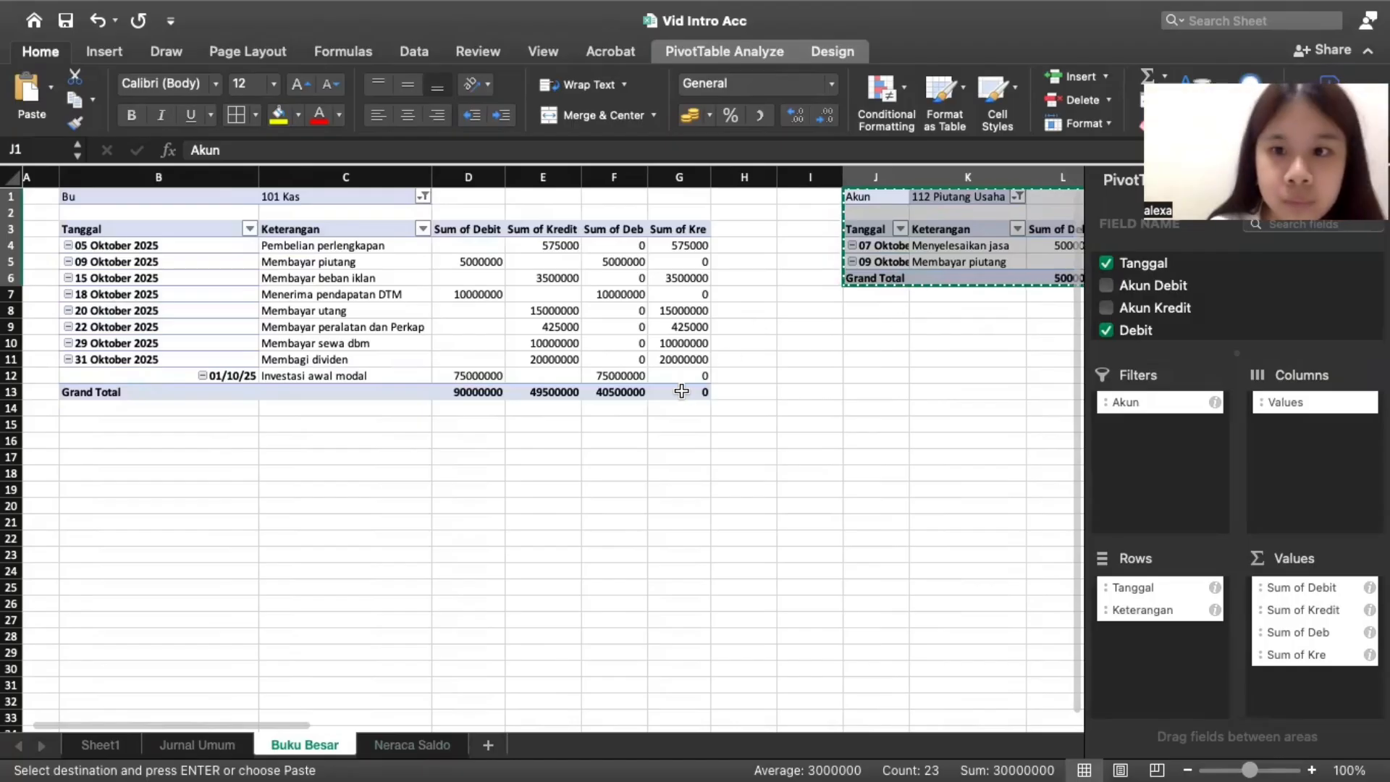
pyautogui.click(398, 745)
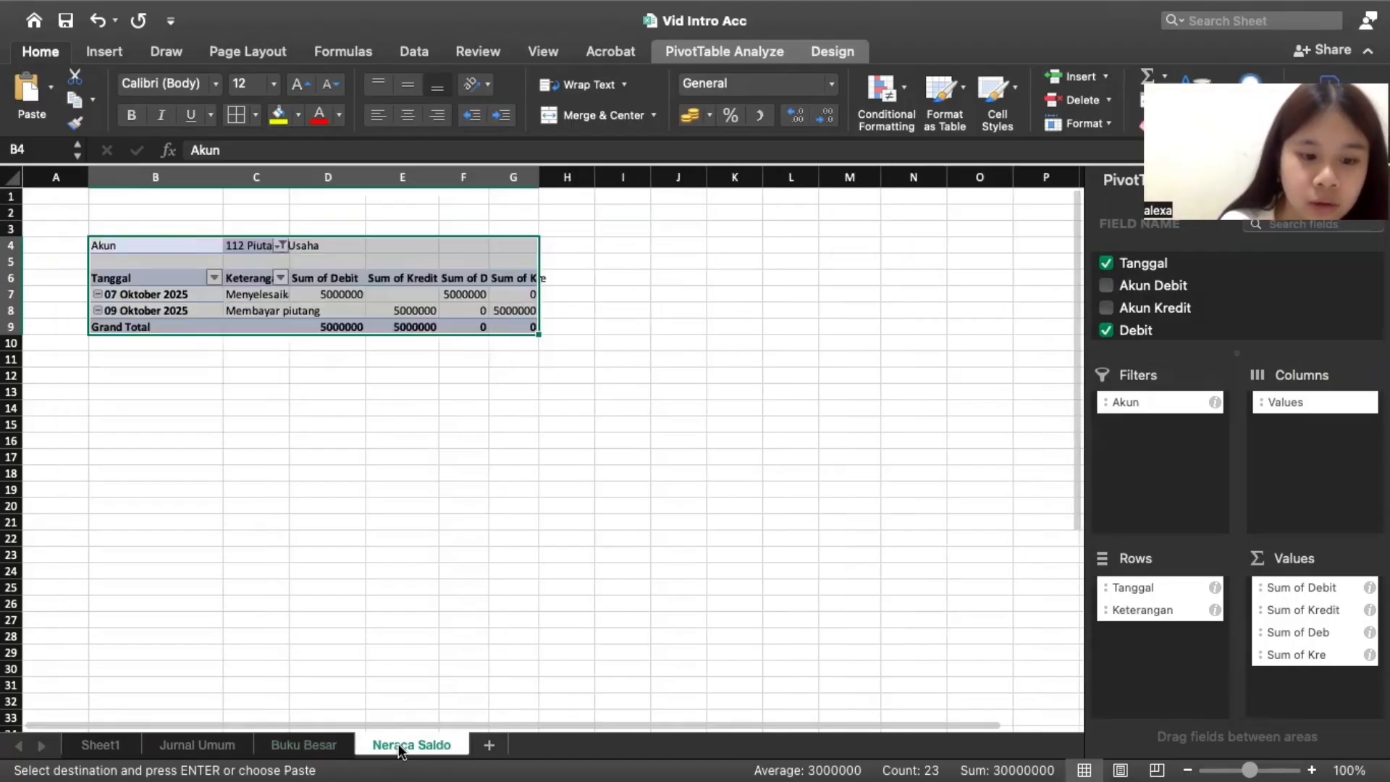
# Remove the Tanggal and Keterangan fields from the PivotTable on the Neraca Saldo sheet.
pyautogui.click(282, 474)
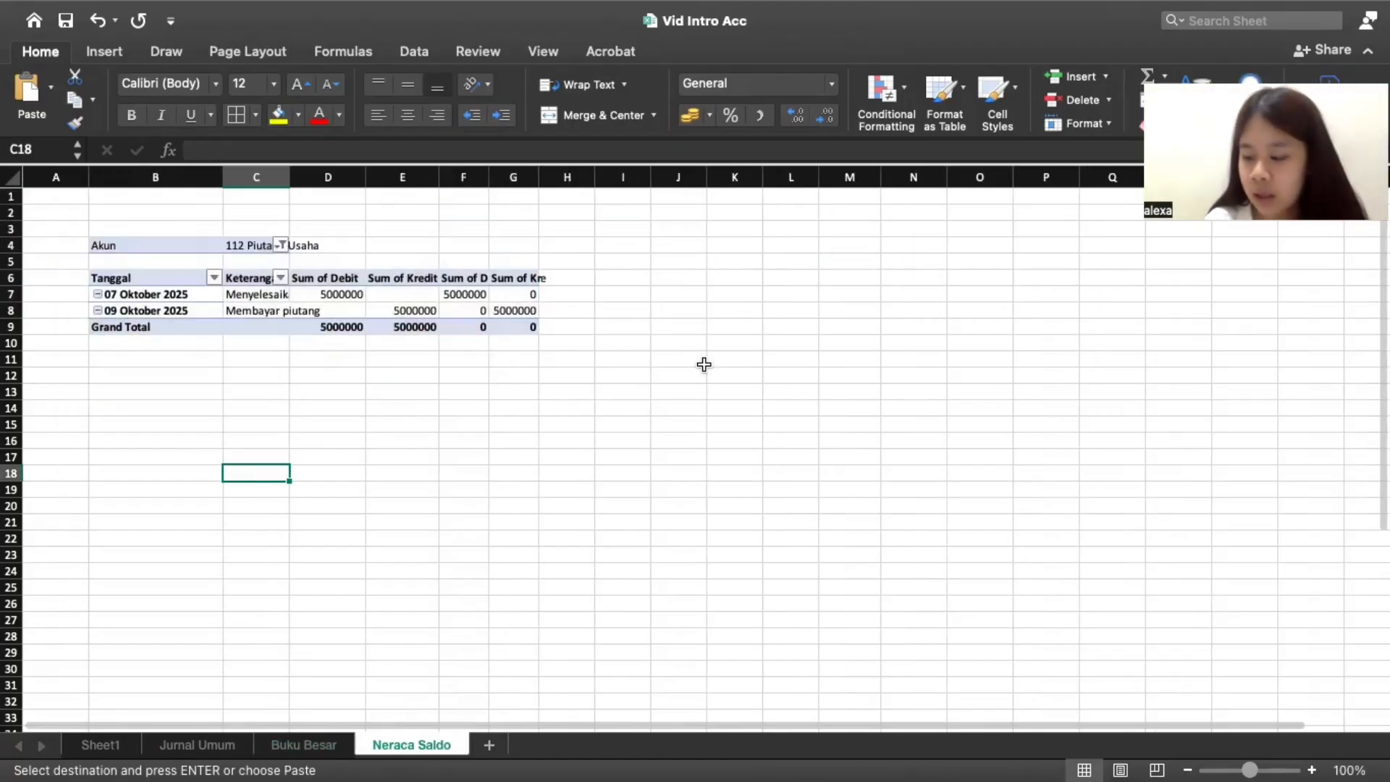
pyautogui.click(143, 243)
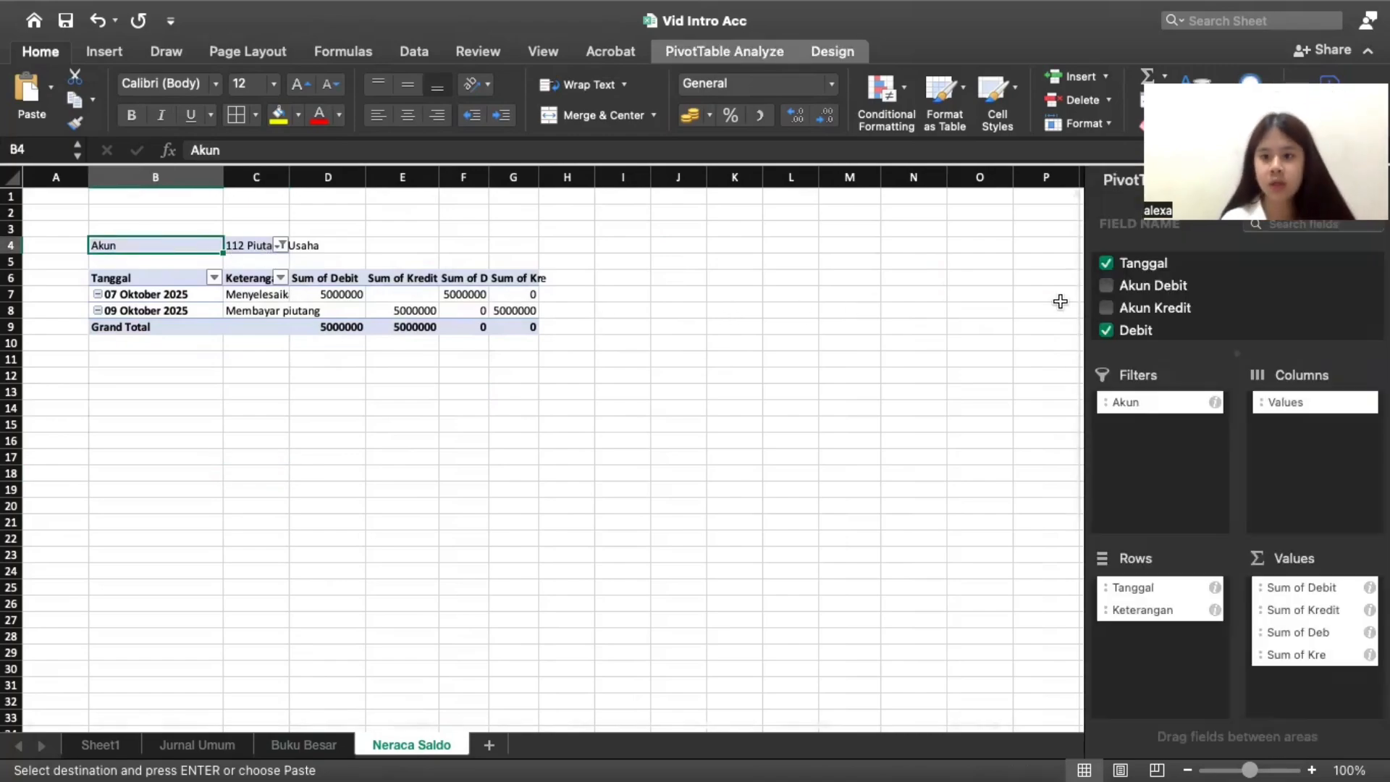
pyautogui.click(1115, 262)
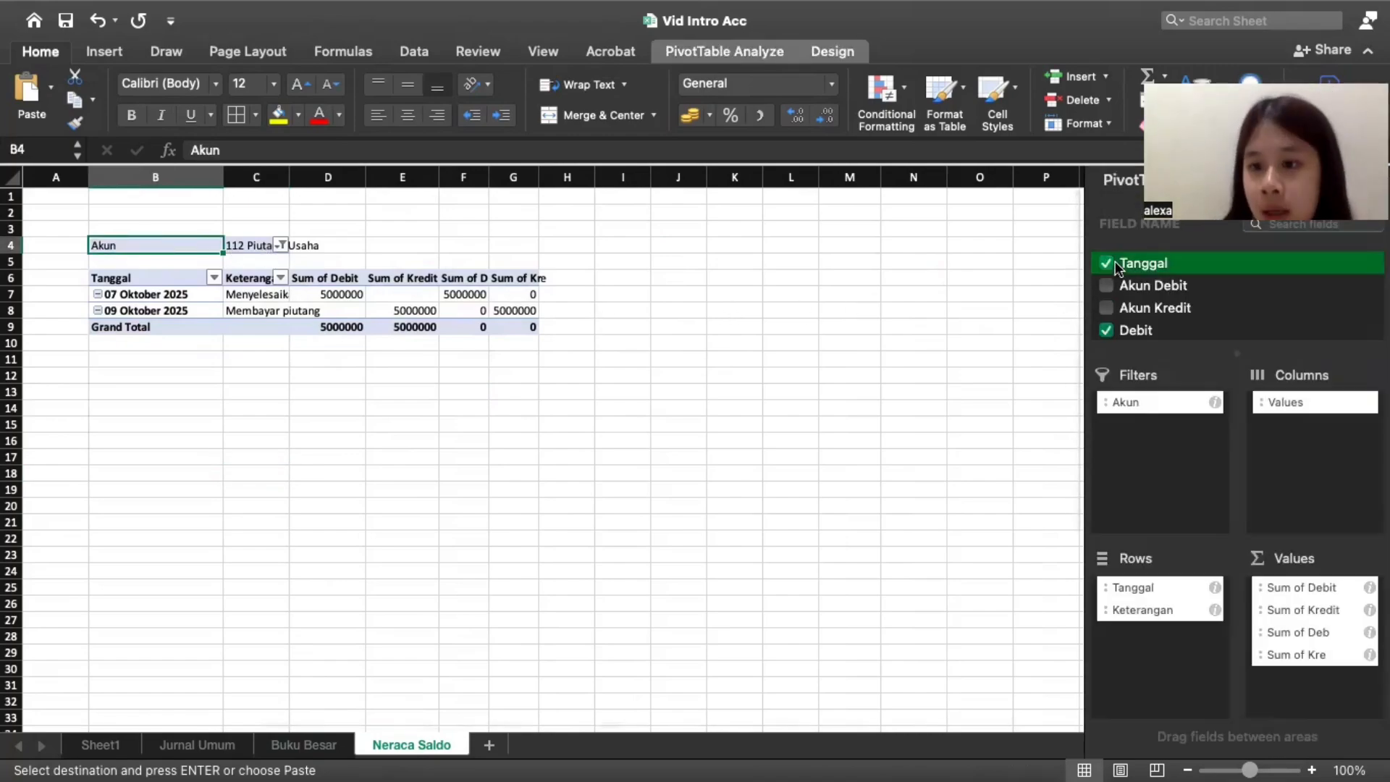
pyautogui.scroll(-2, 1135, 326)
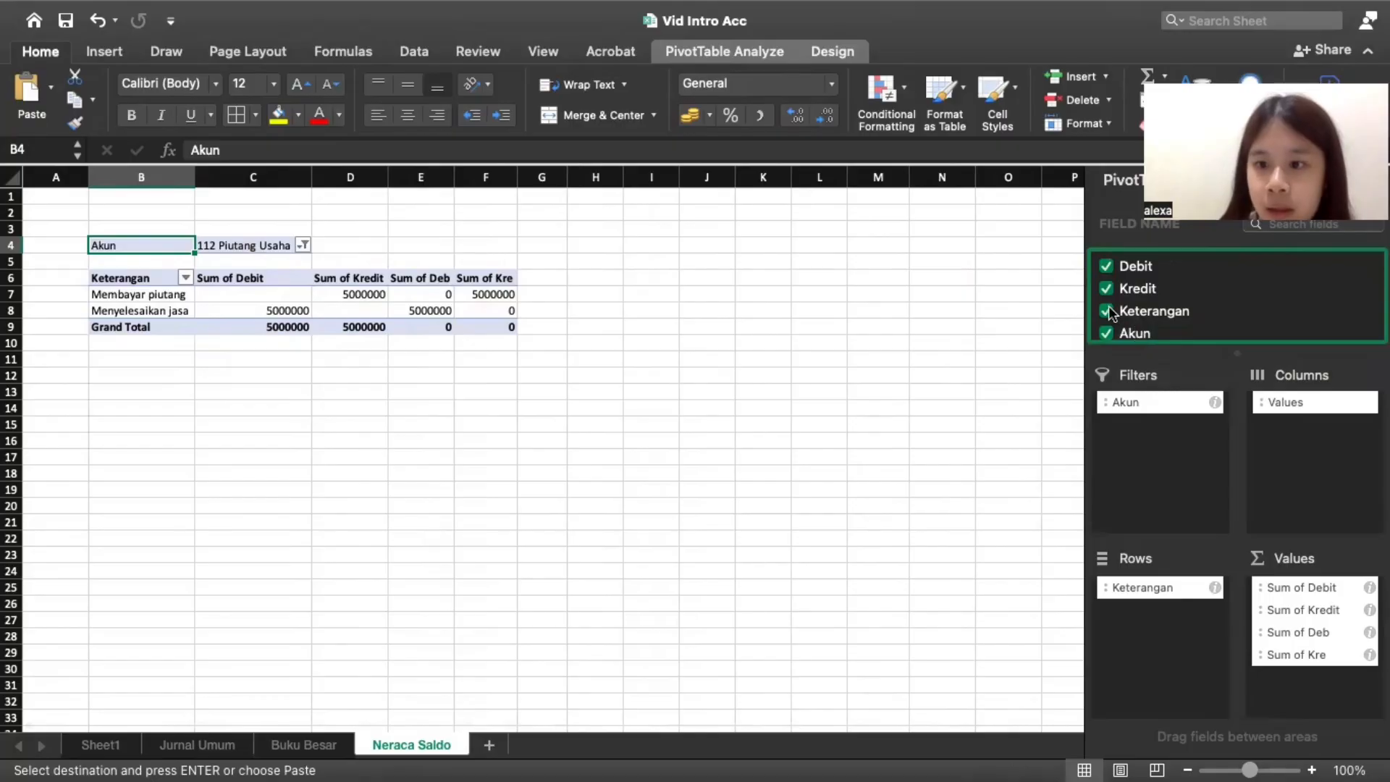
pyautogui.click(1108, 311)
pyautogui.scroll(-2, 1109, 311)
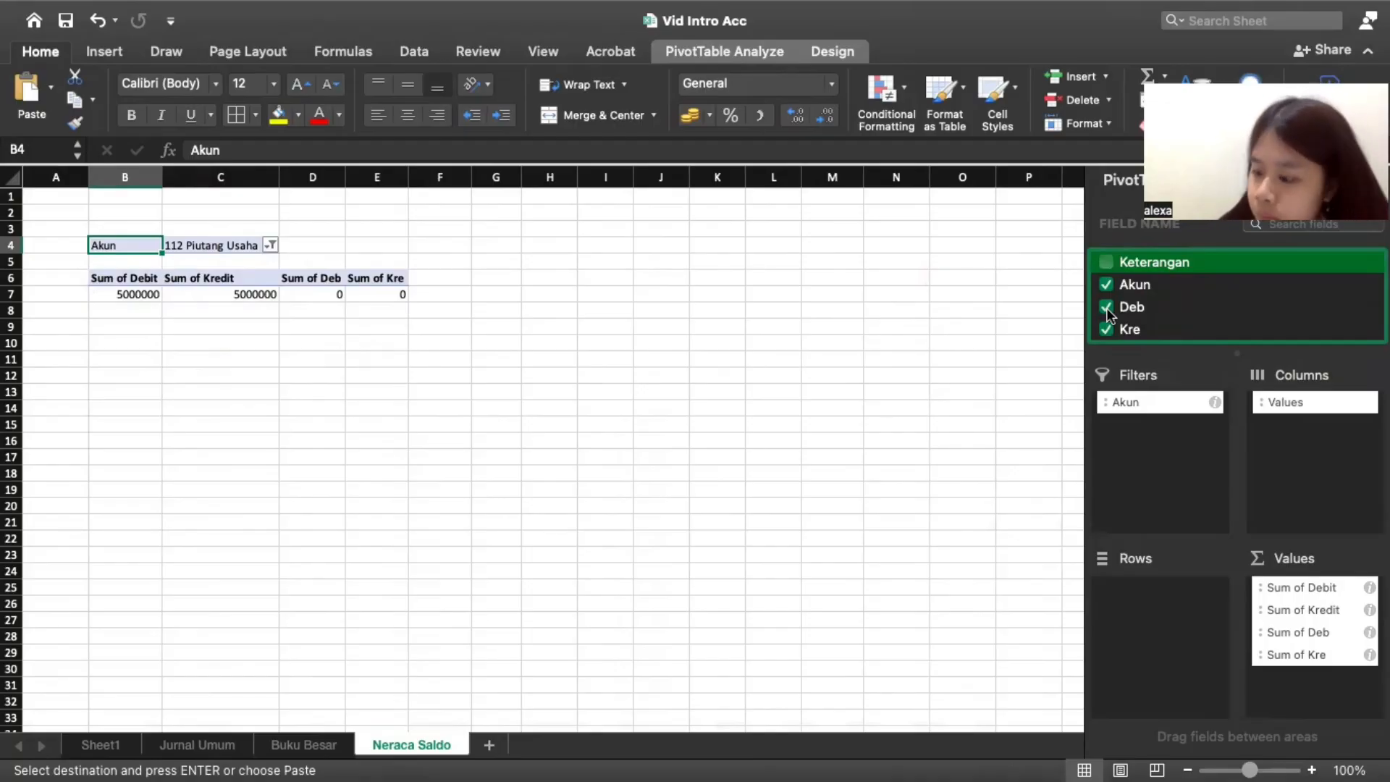
# Remove the Kredit and Debit fields from the PivotTable, keeping only Deb and Kre as values.
pyautogui.scroll(2, 1106, 307)
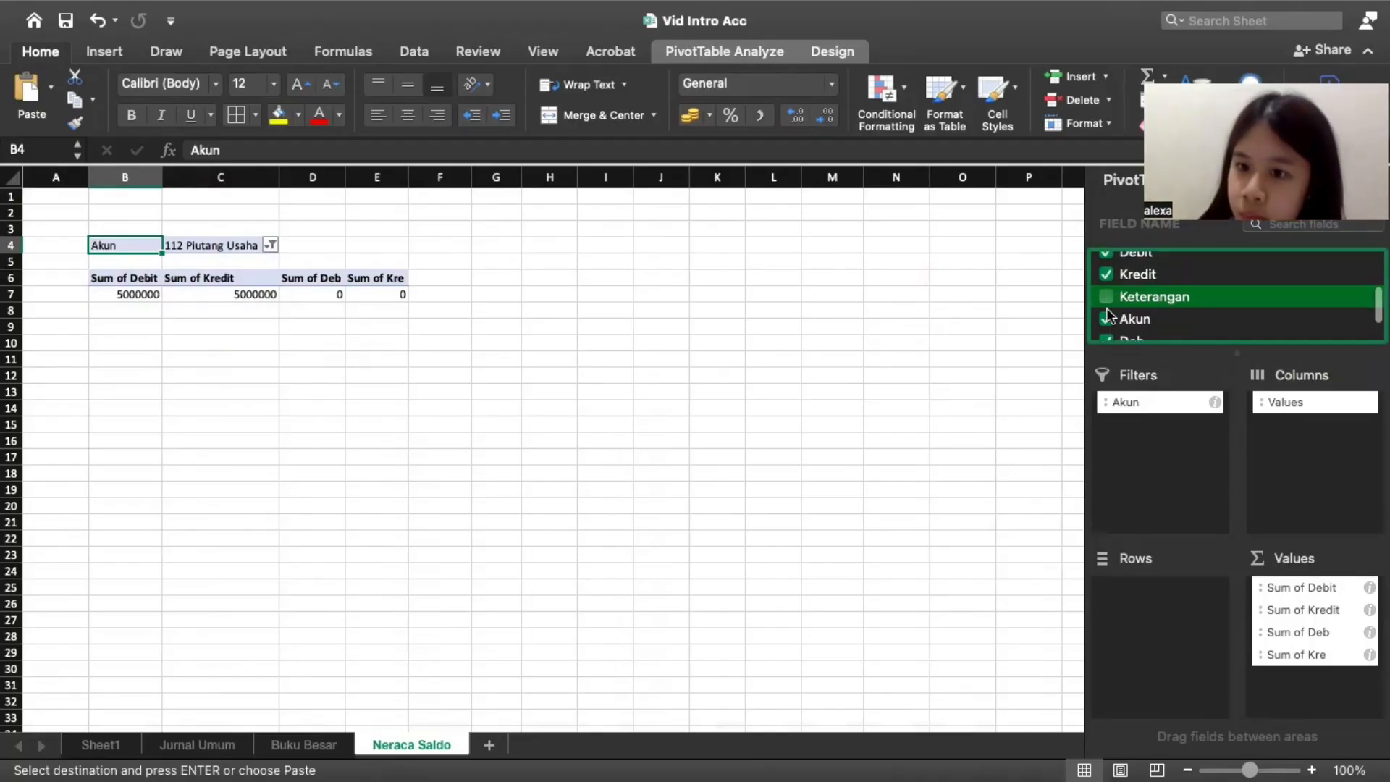
pyautogui.scroll(-2, 1106, 312)
pyautogui.scroll(5, 1111, 290)
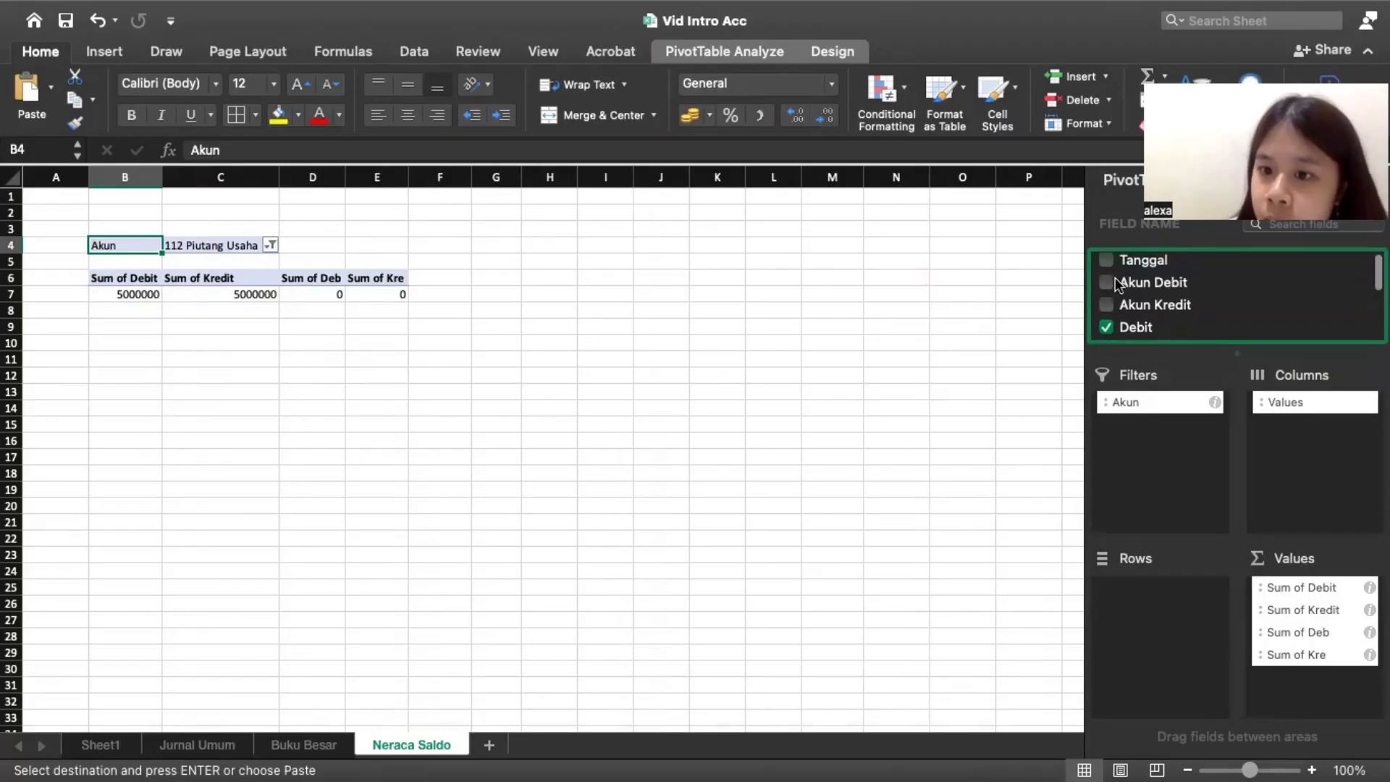
pyautogui.scroll(-3, 1110, 293)
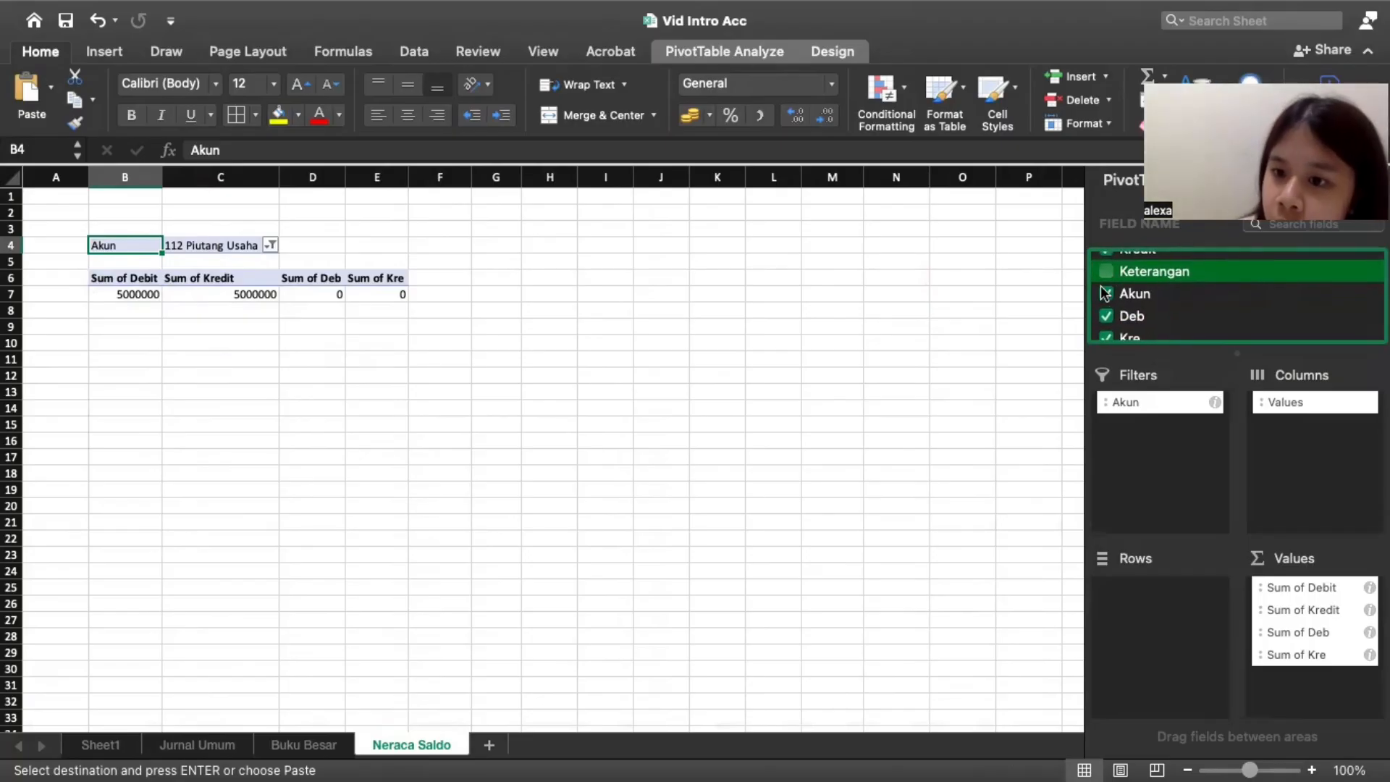
pyautogui.scroll(2, 1111, 322)
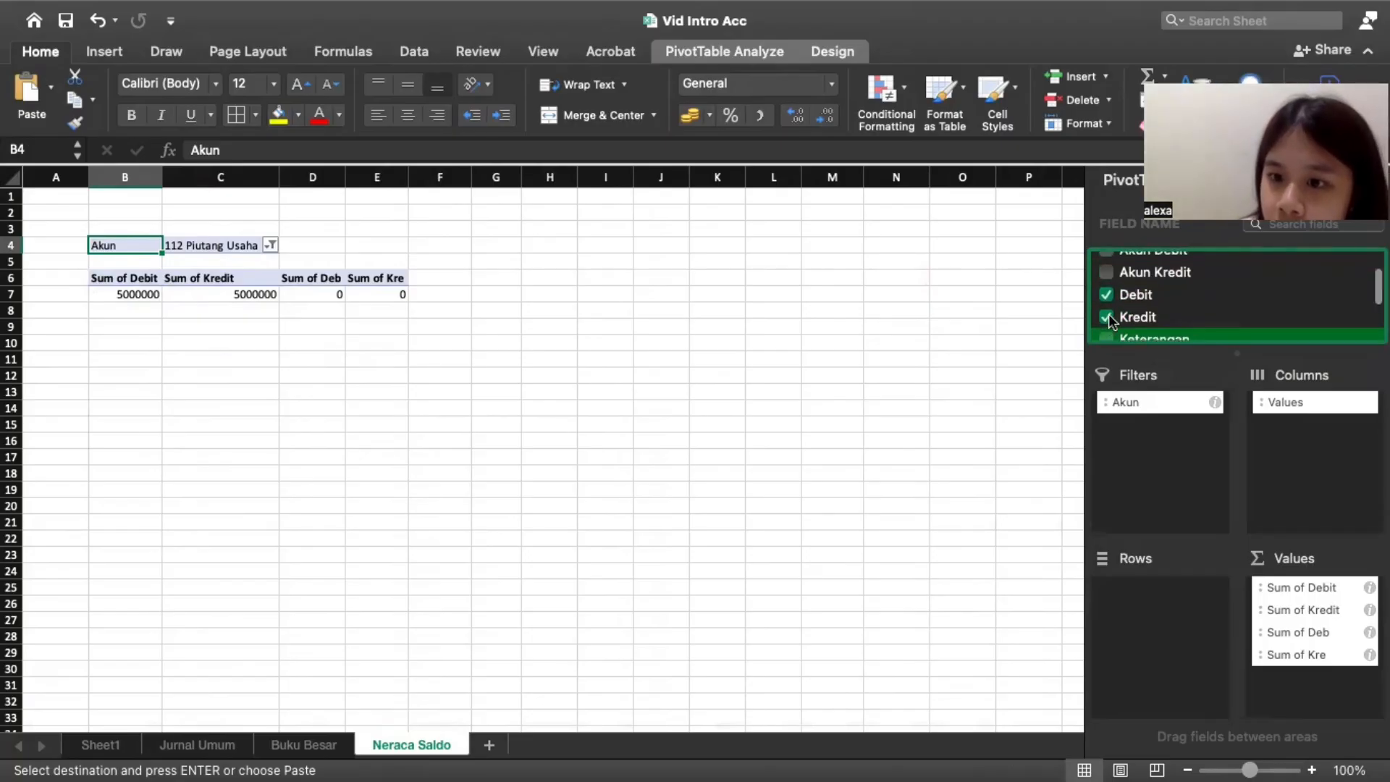
pyautogui.click(1107, 317)
pyautogui.click(1107, 294)
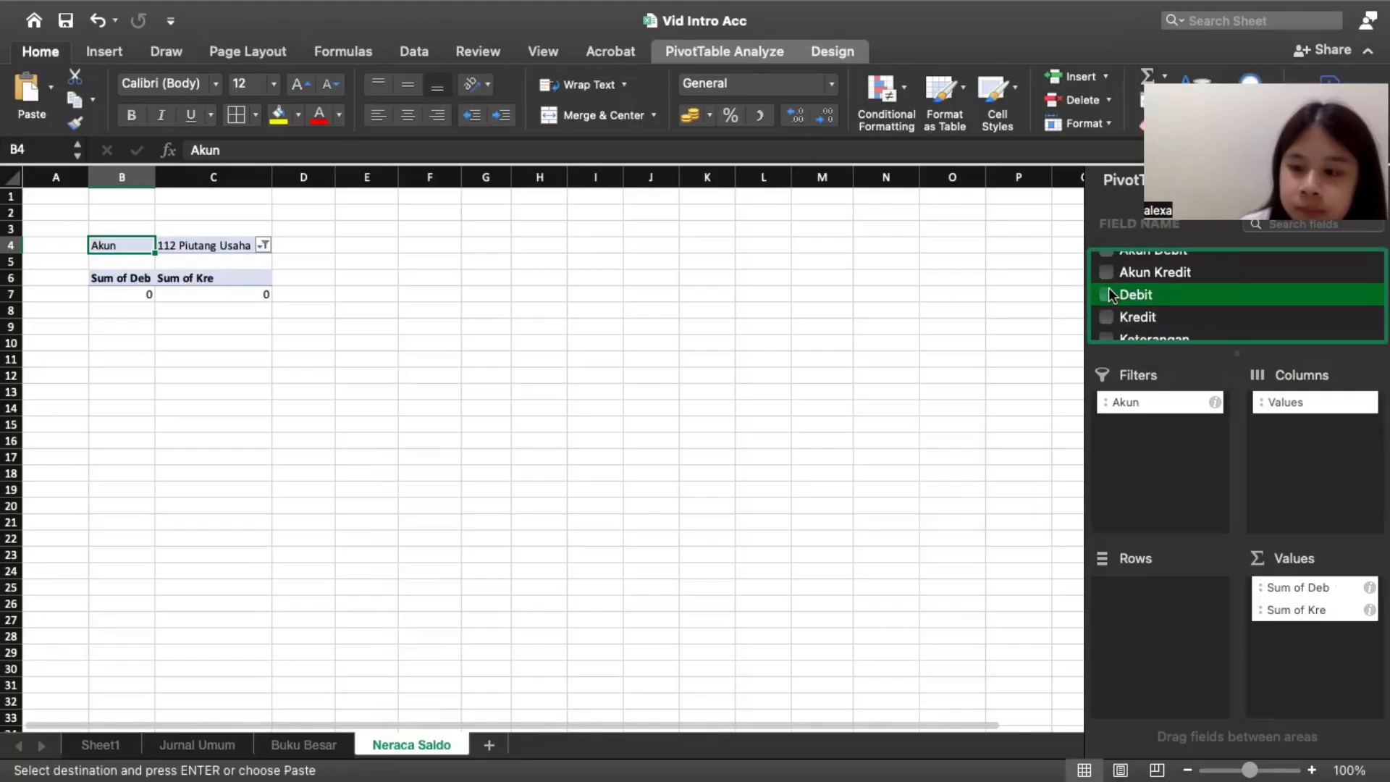
# Move the Akun field from the PivotTable's filters to its rows and include all accounts in its filter.
pyautogui.moveTo(1160, 404); pyautogui.dragTo(1151, 618)
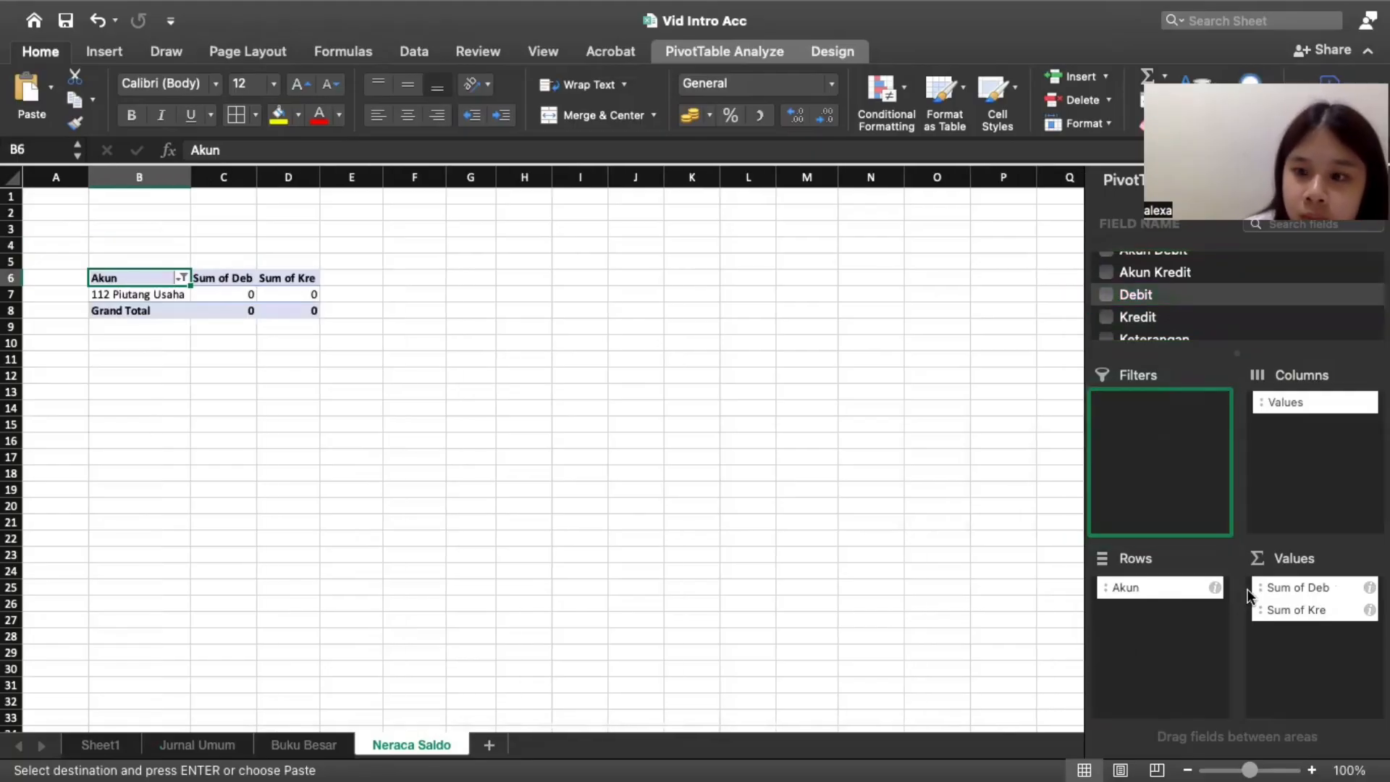
pyautogui.click(179, 278)
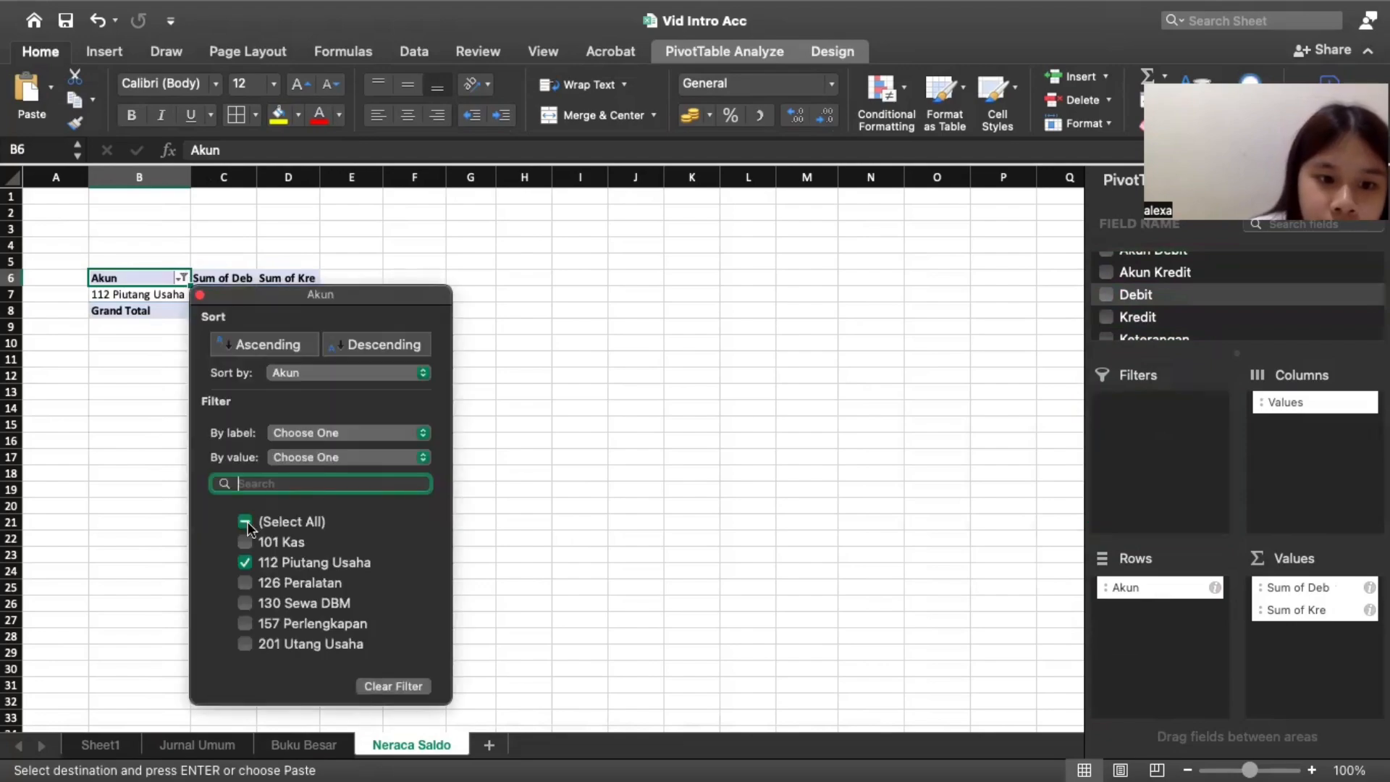
pyautogui.click(245, 563)
pyautogui.click(246, 521)
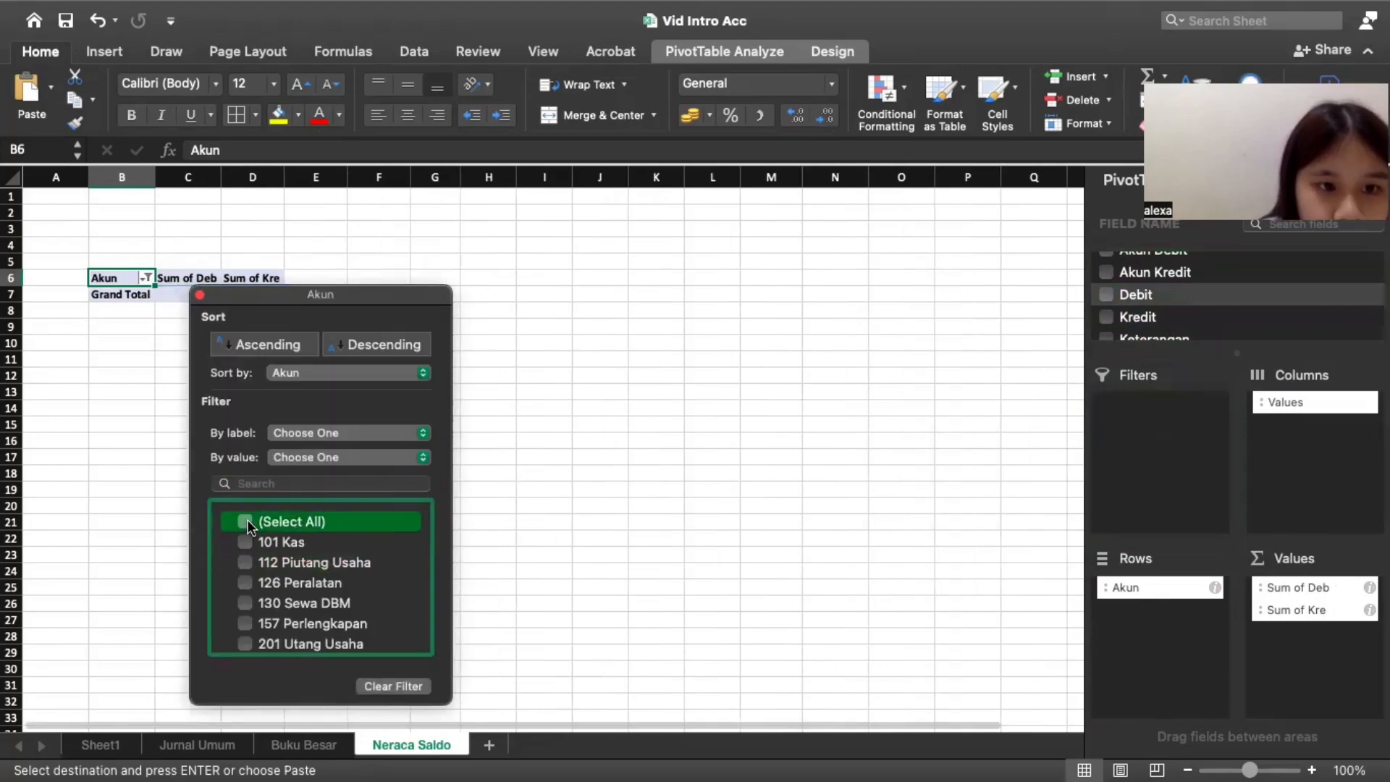
pyautogui.click(506, 538)
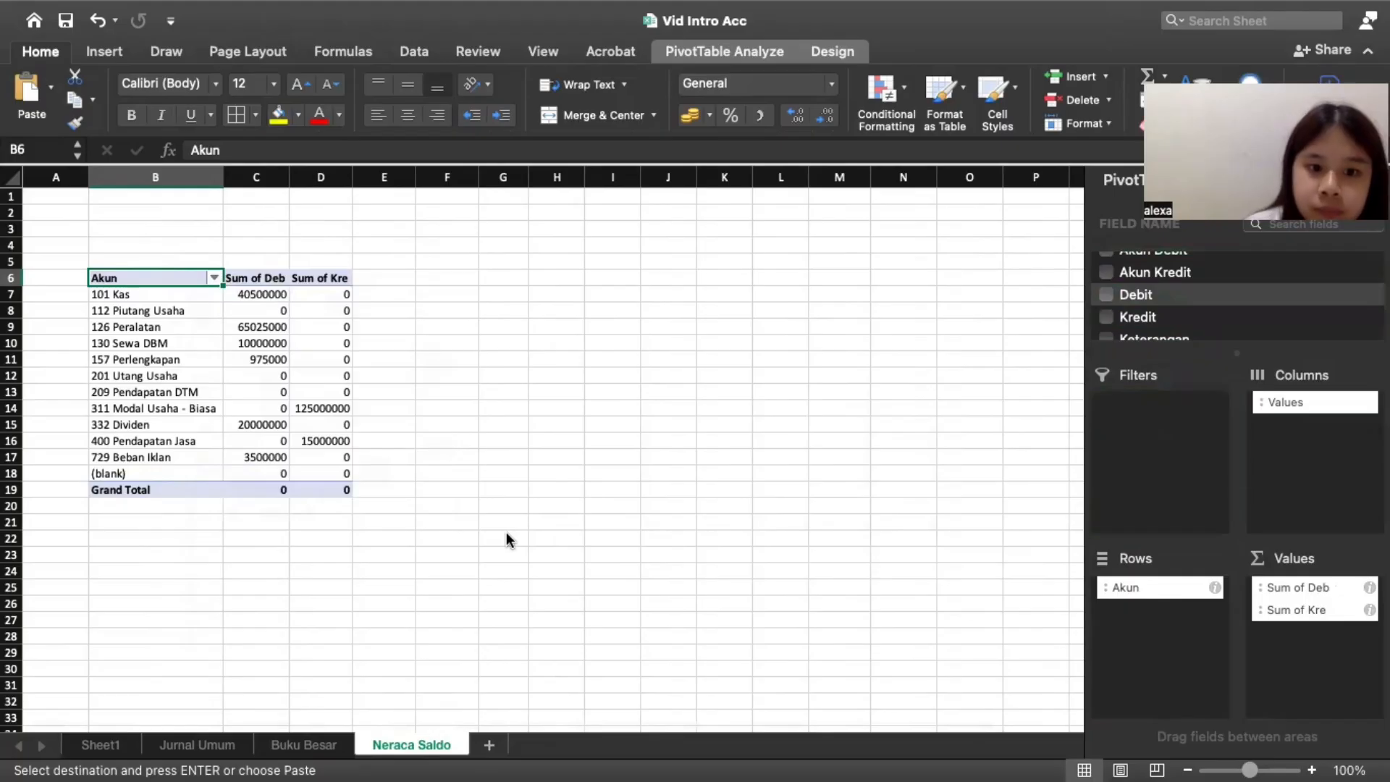
pyautogui.click(447, 486)
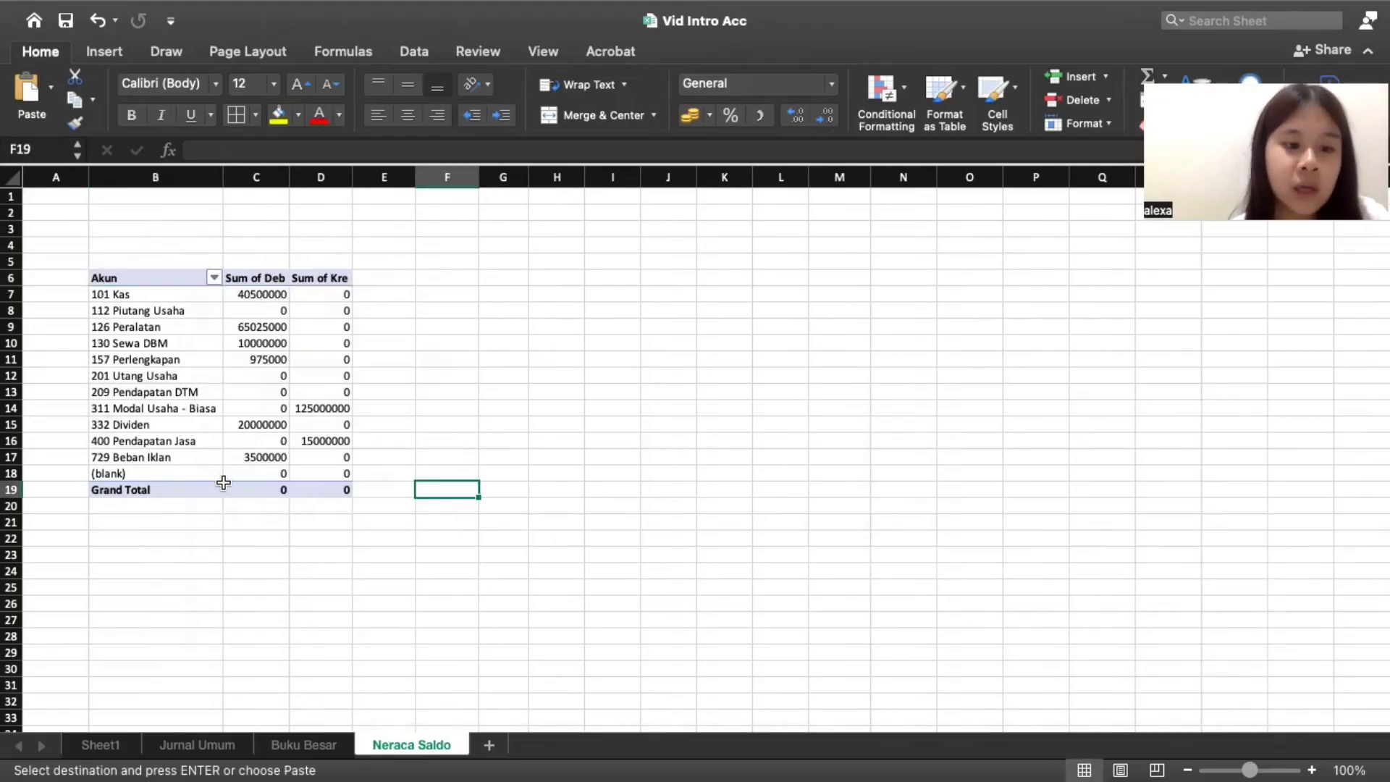
pyautogui.click(287, 308)
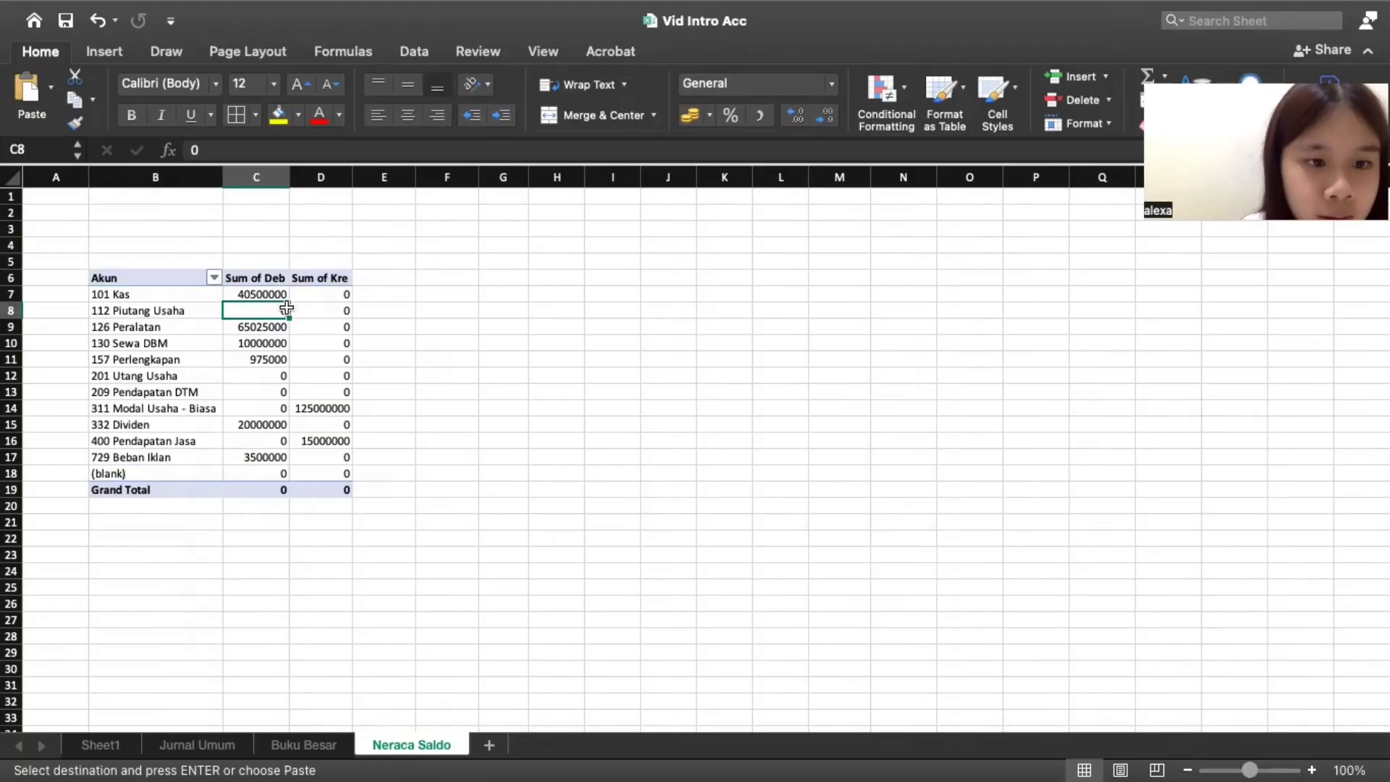
pyautogui.click(214, 484)
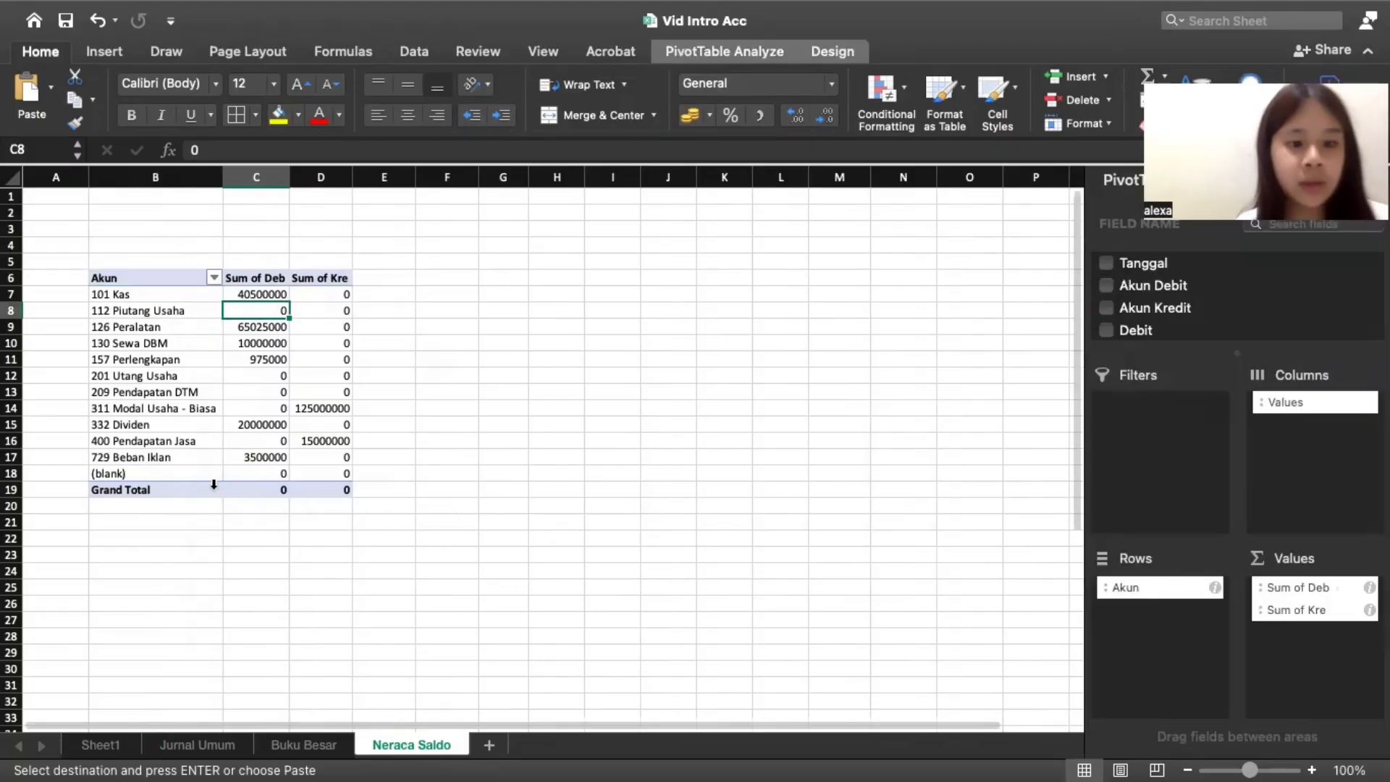
pyautogui.click(215, 539)
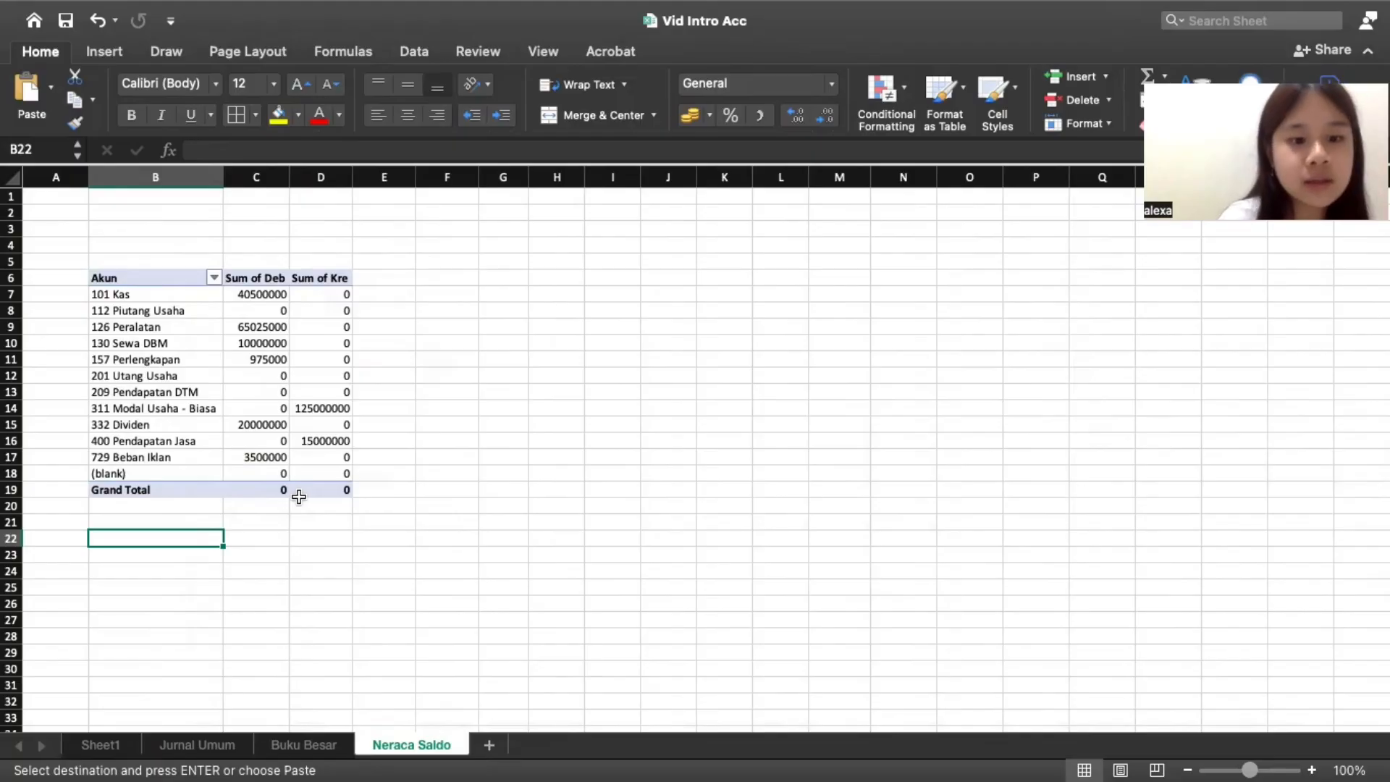
pyautogui.click(201, 475)
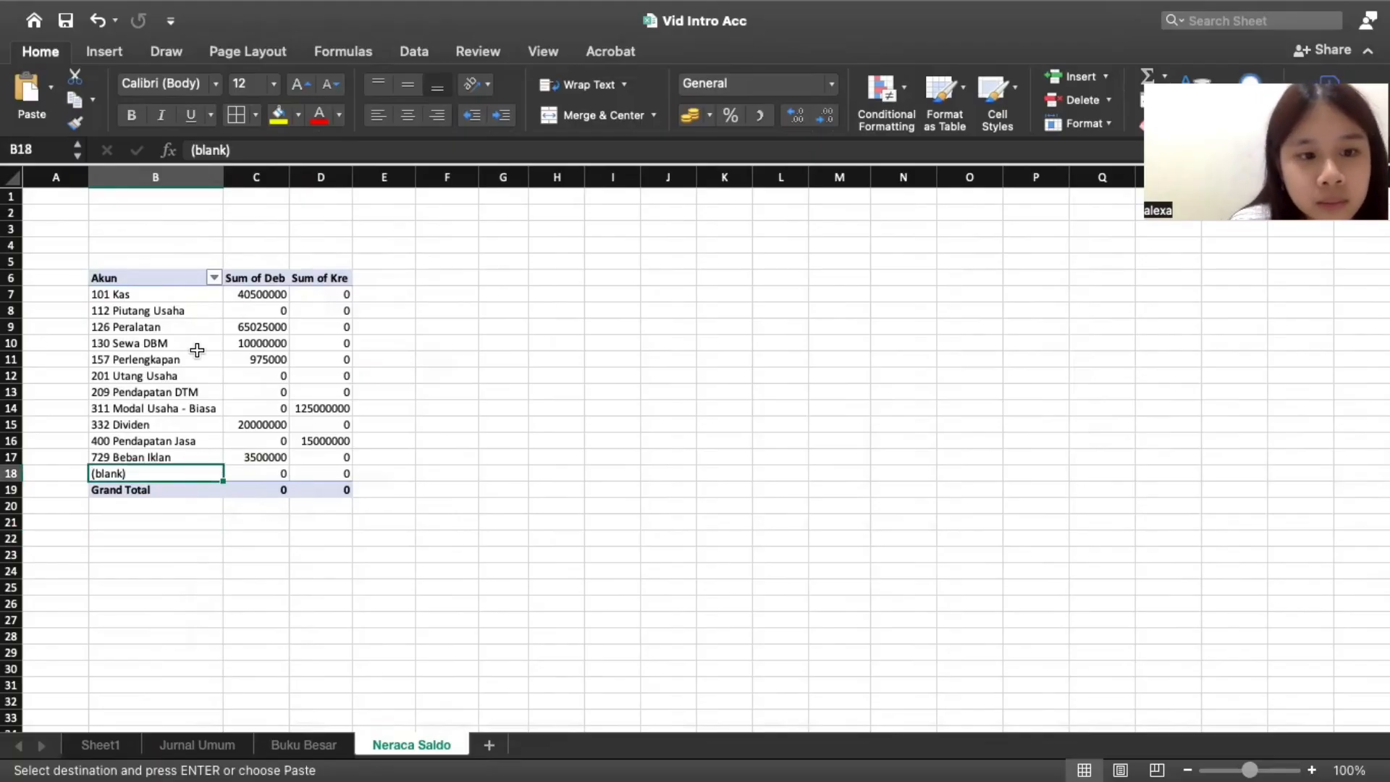
# Exclude the (blank) item from the PivotTable's Akun row filter.
pyautogui.click(209, 284)
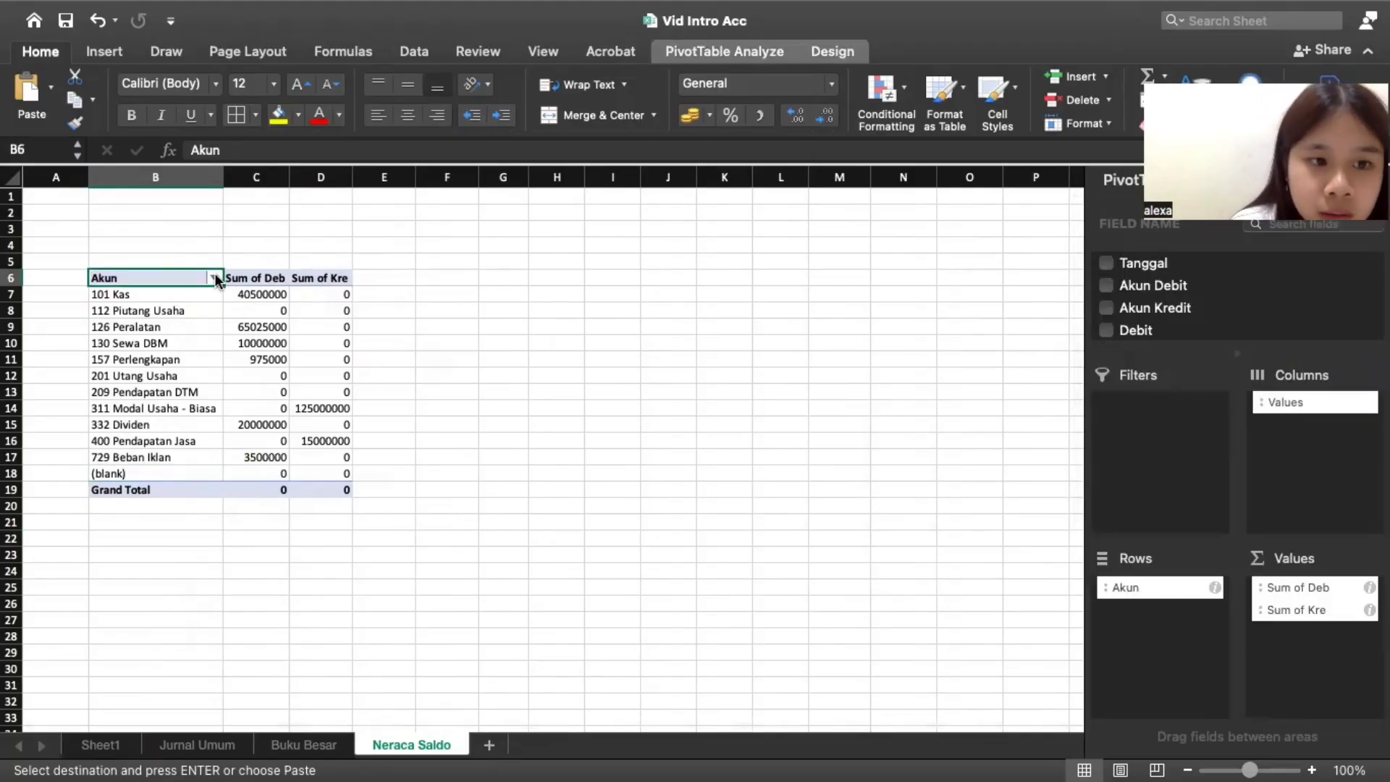
pyautogui.click(214, 278)
pyautogui.scroll(-3, 319, 579)
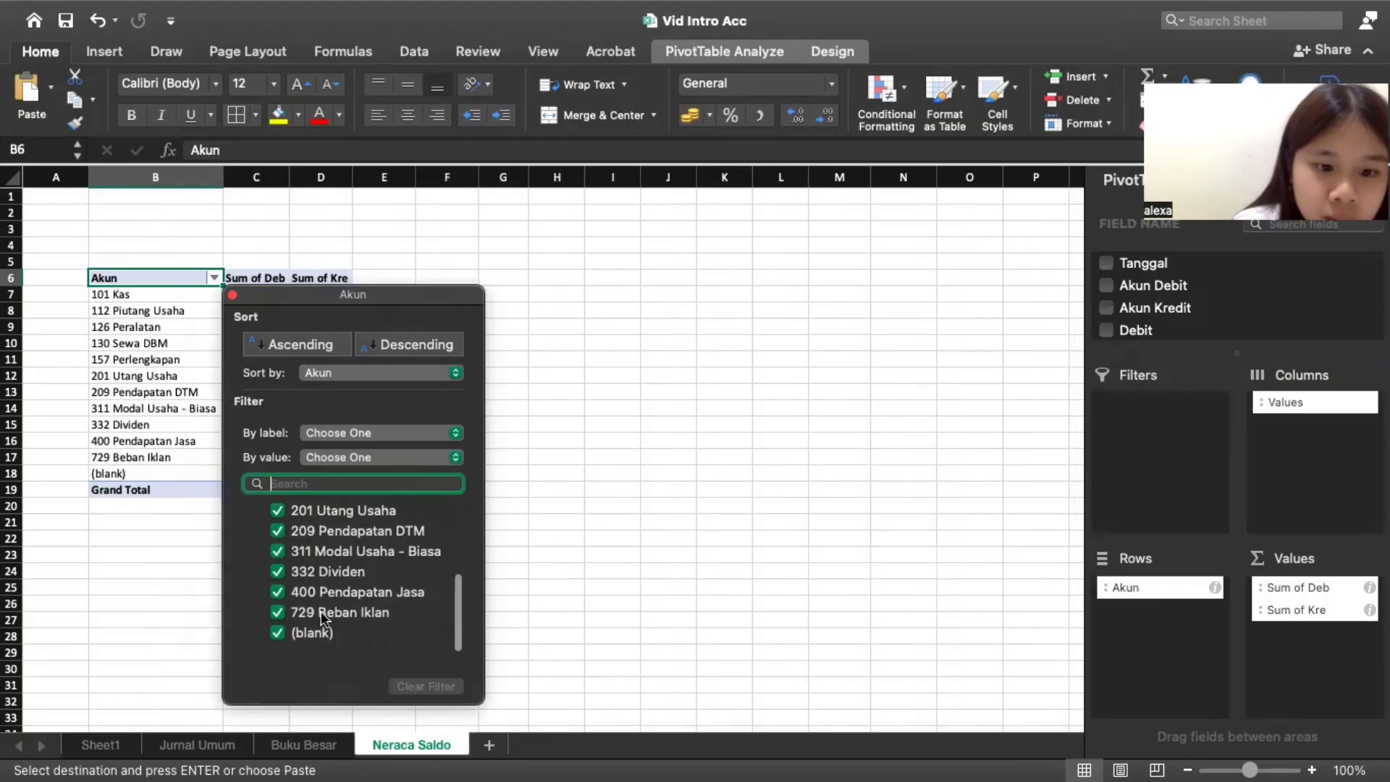
pyautogui.click(277, 634)
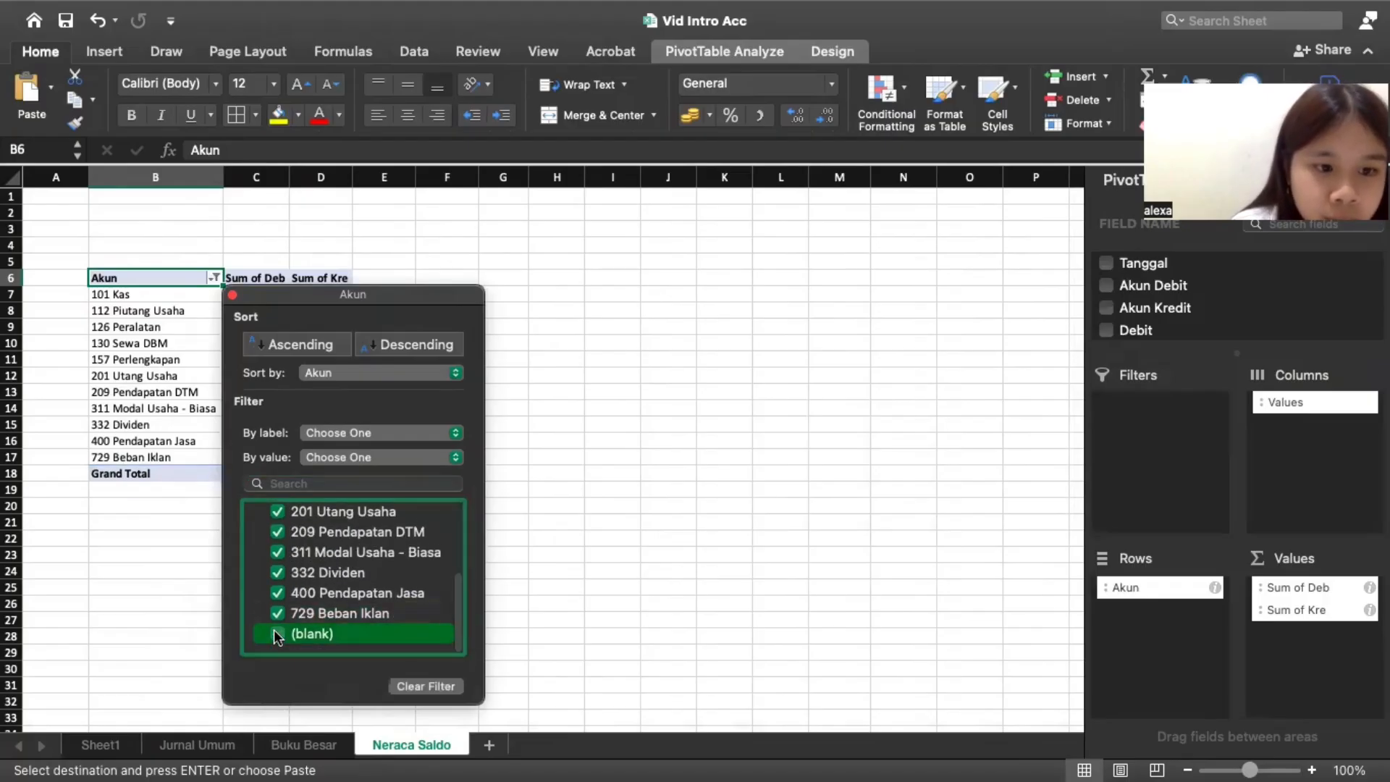
pyautogui.click(222, 523)
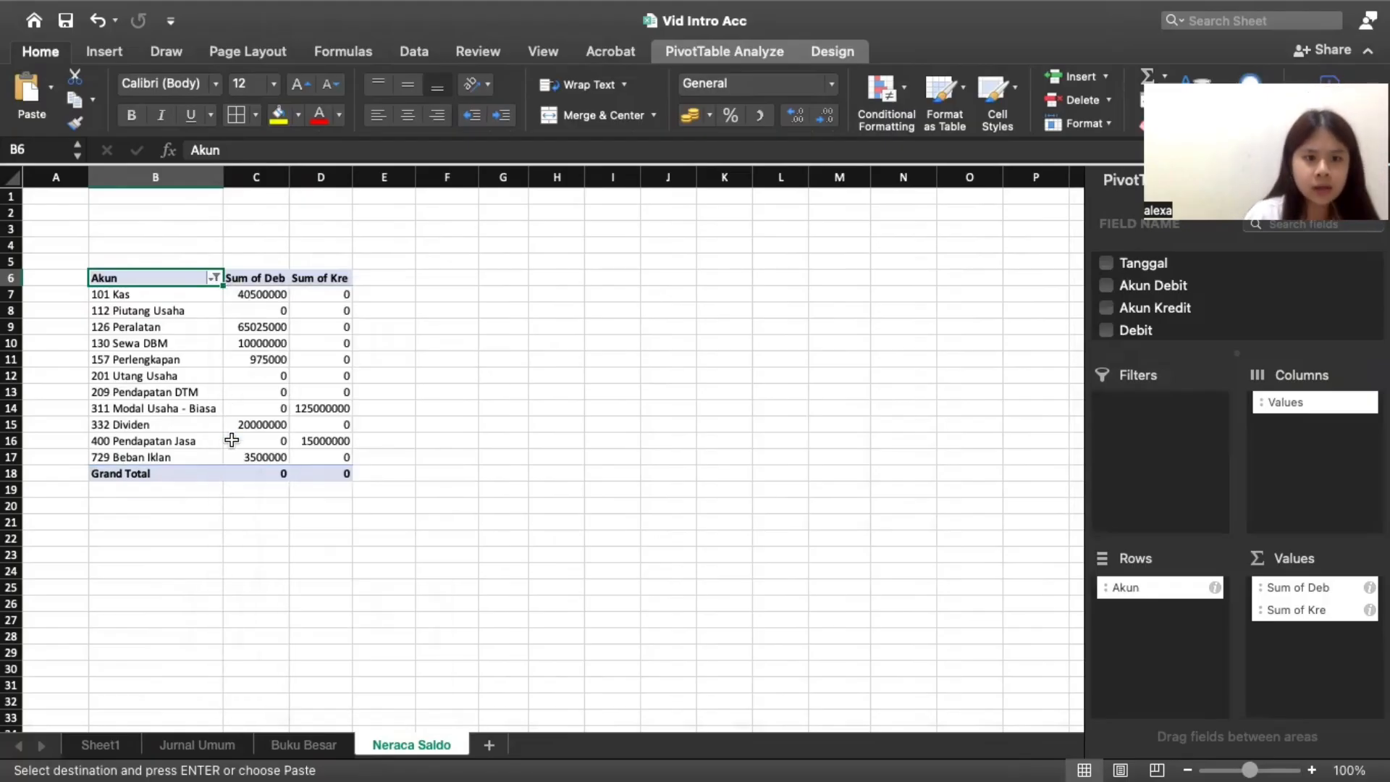
# Turn off the PivotTable's grand totals for both rows and columns.
pyautogui.click(708, 52)
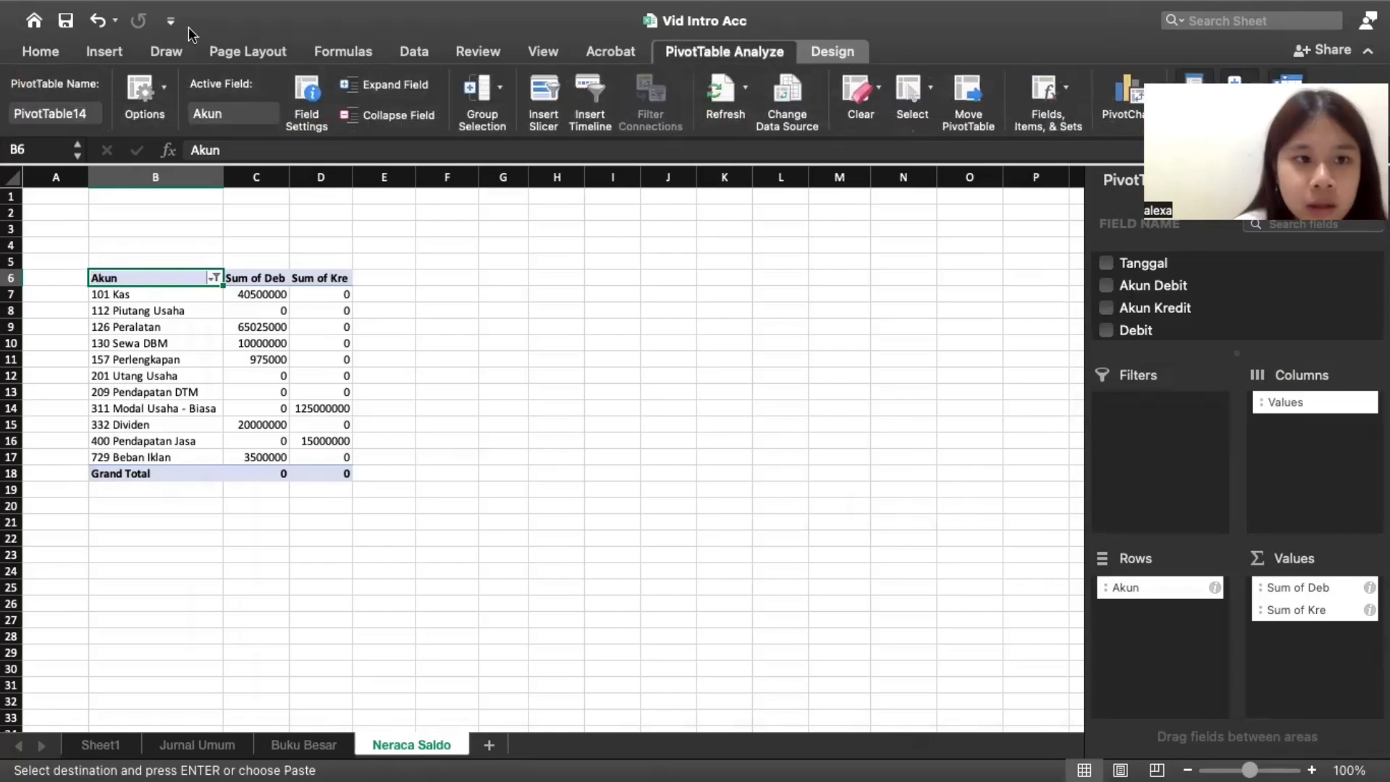
pyautogui.click(833, 52)
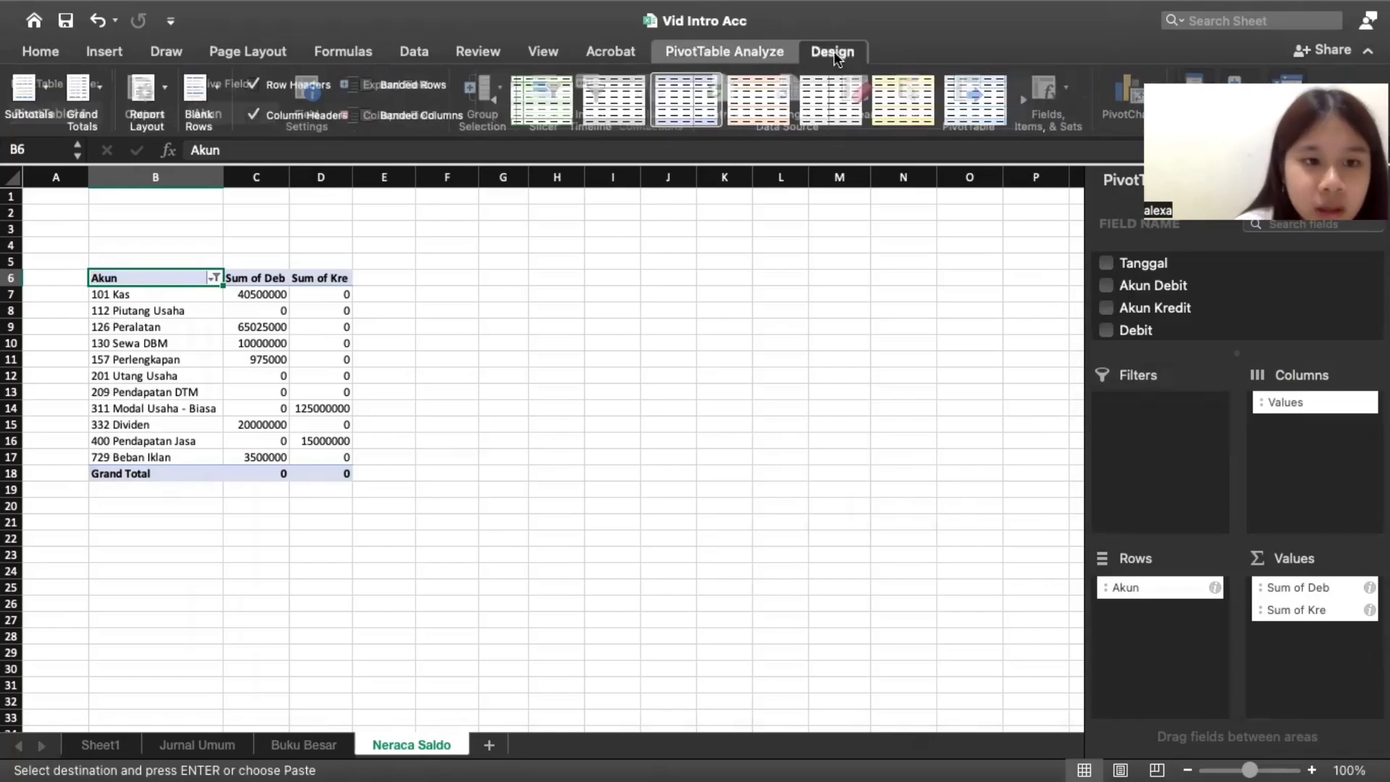
pyautogui.click(94, 92)
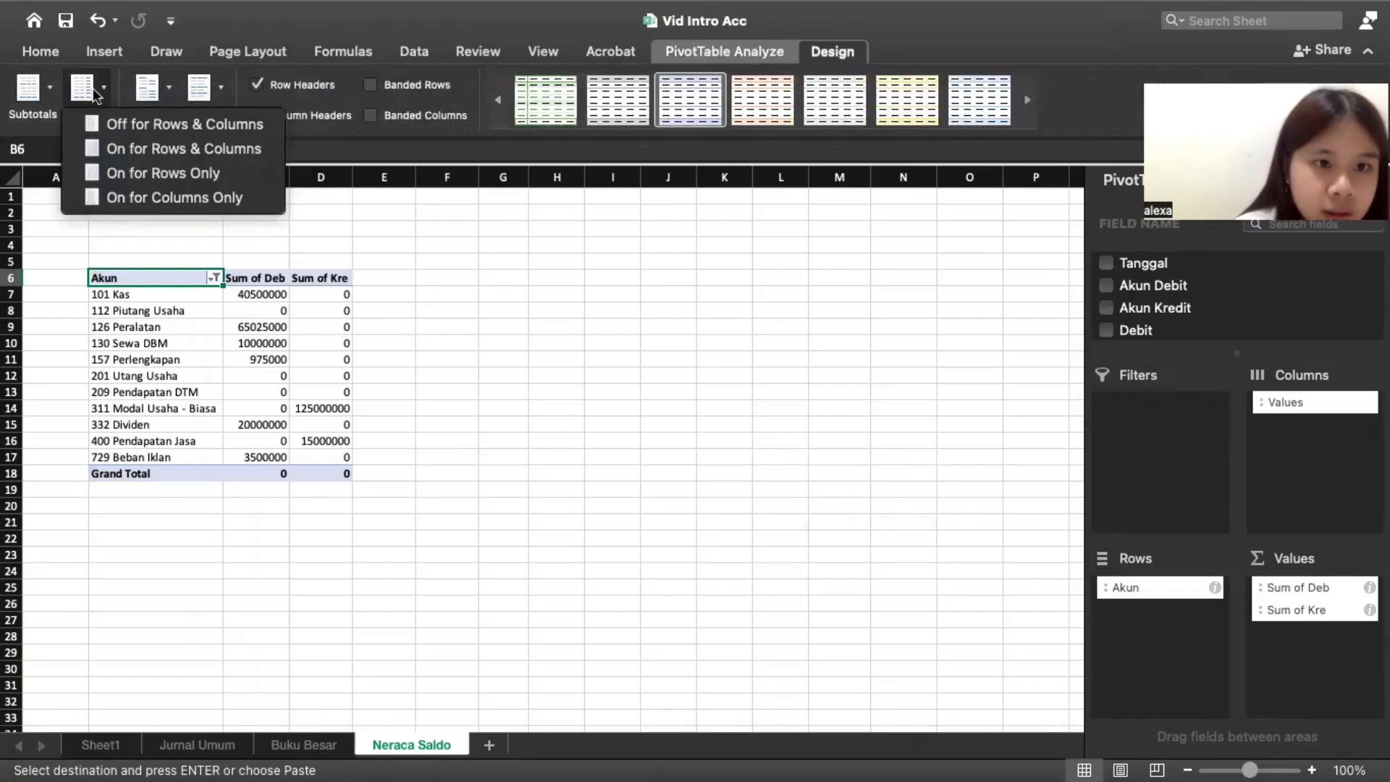
pyautogui.click(159, 124)
pyautogui.click(315, 404)
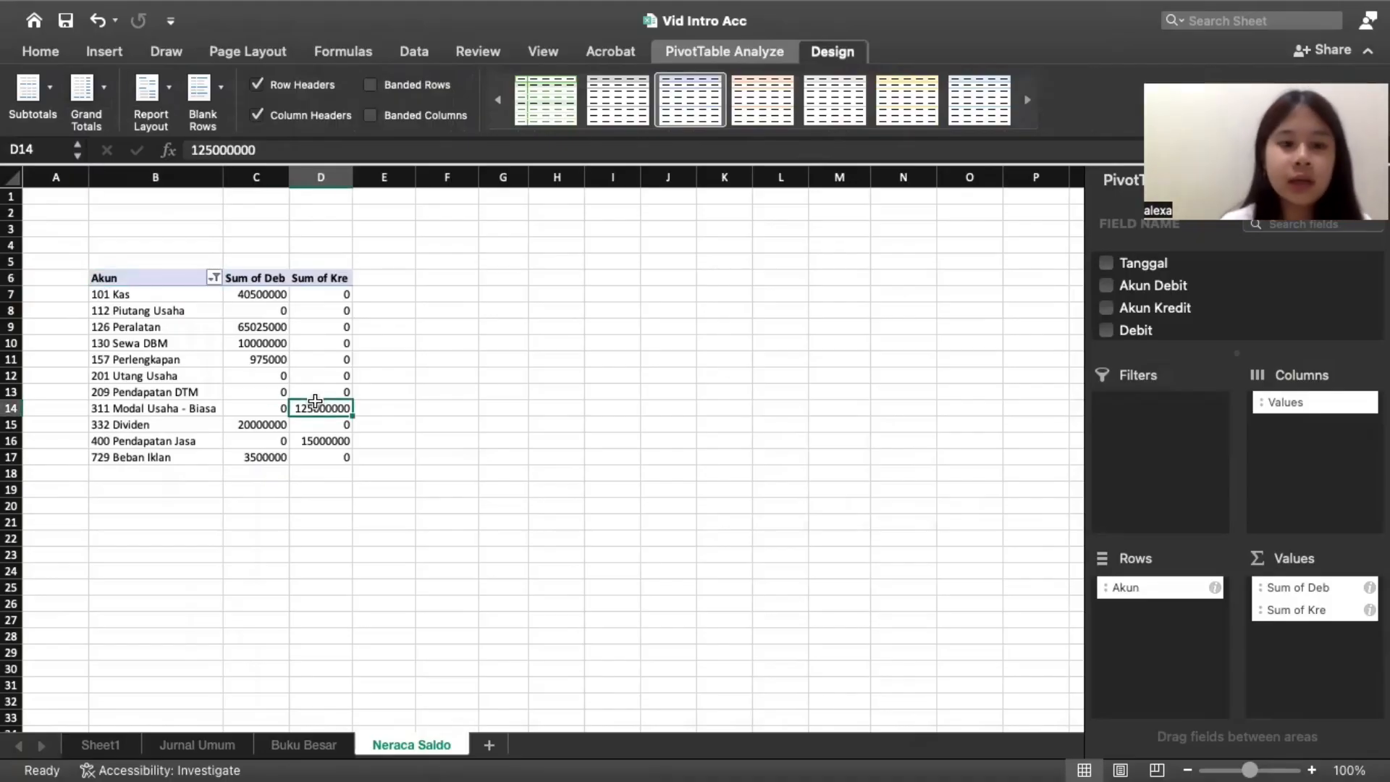
# Try to total the Sum of Deb column in cell C18 with a SUM over C7:C18.
pyautogui.click(260, 475)
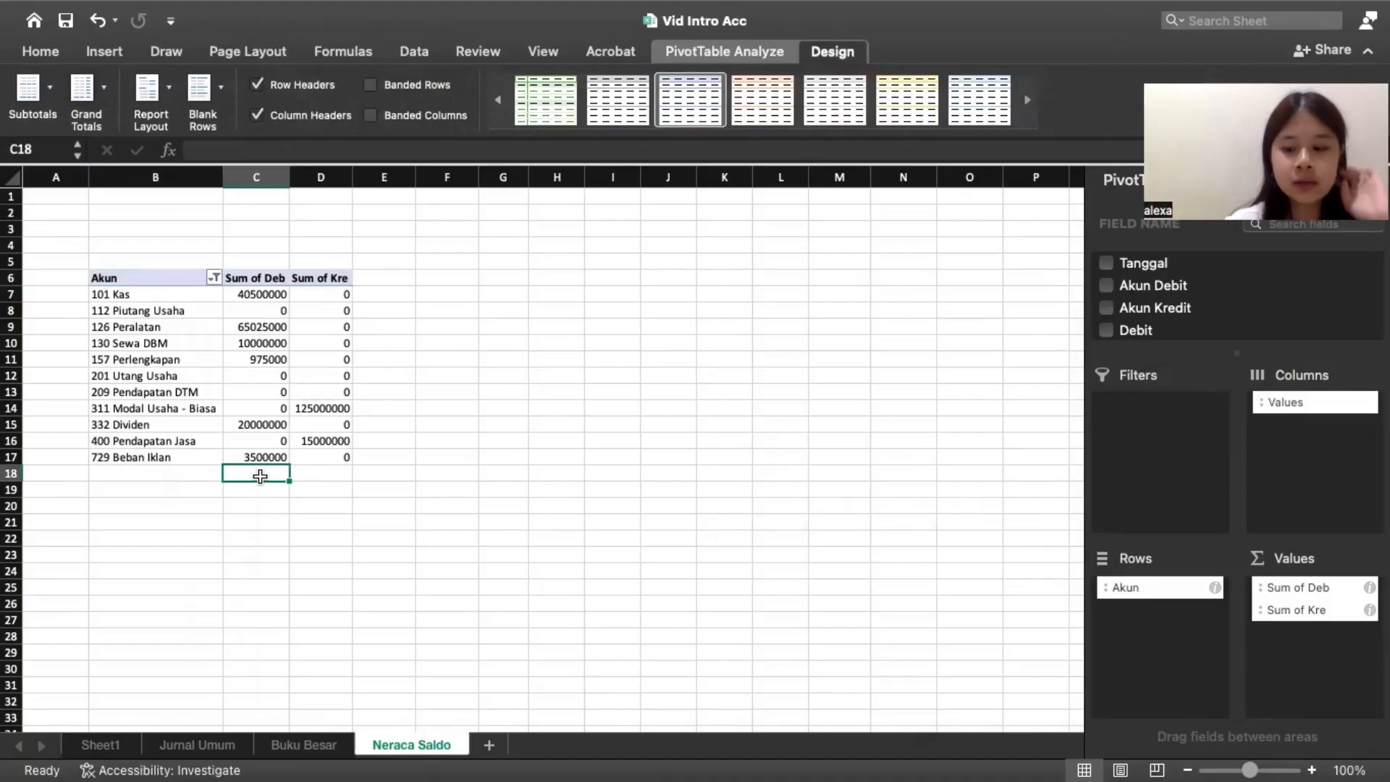
pyautogui.write('=')
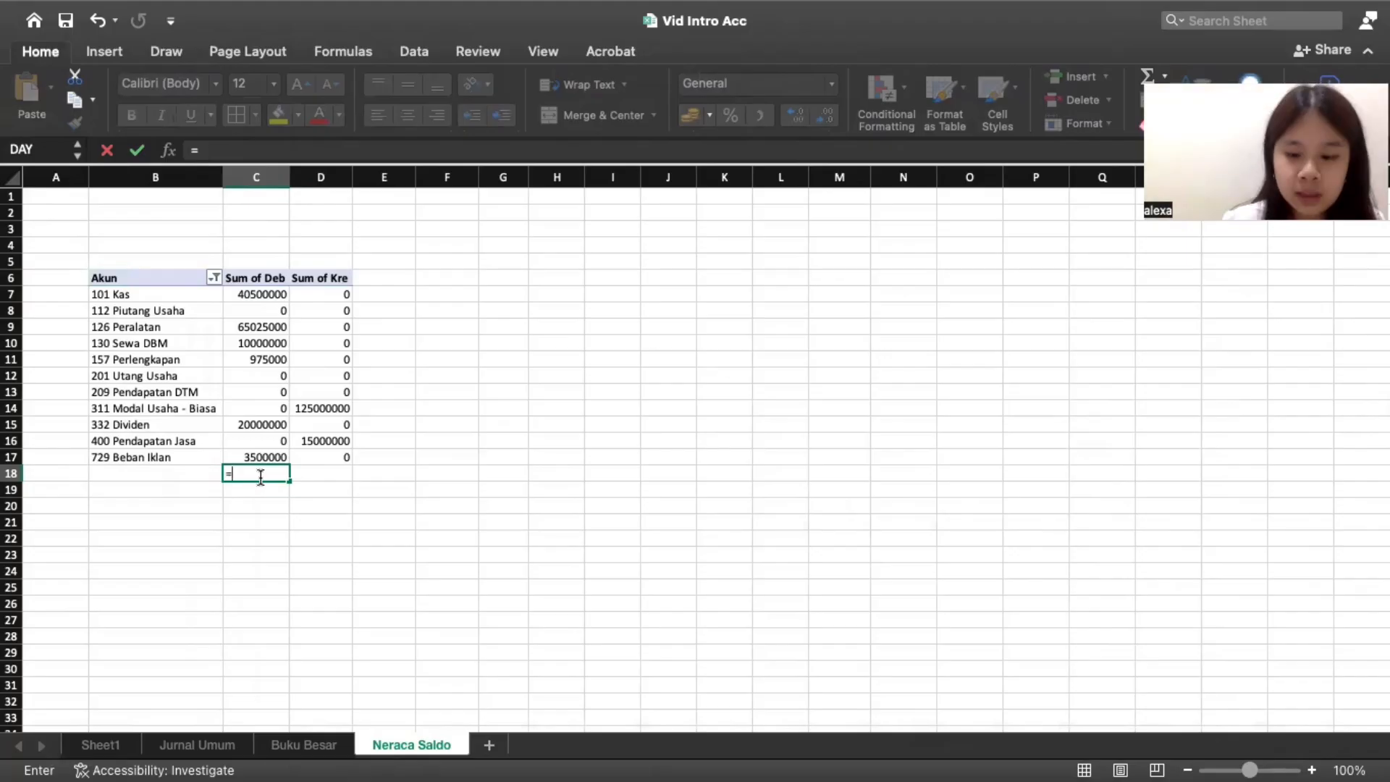
pyautogui.write('sum')
pyautogui.press('Tab')
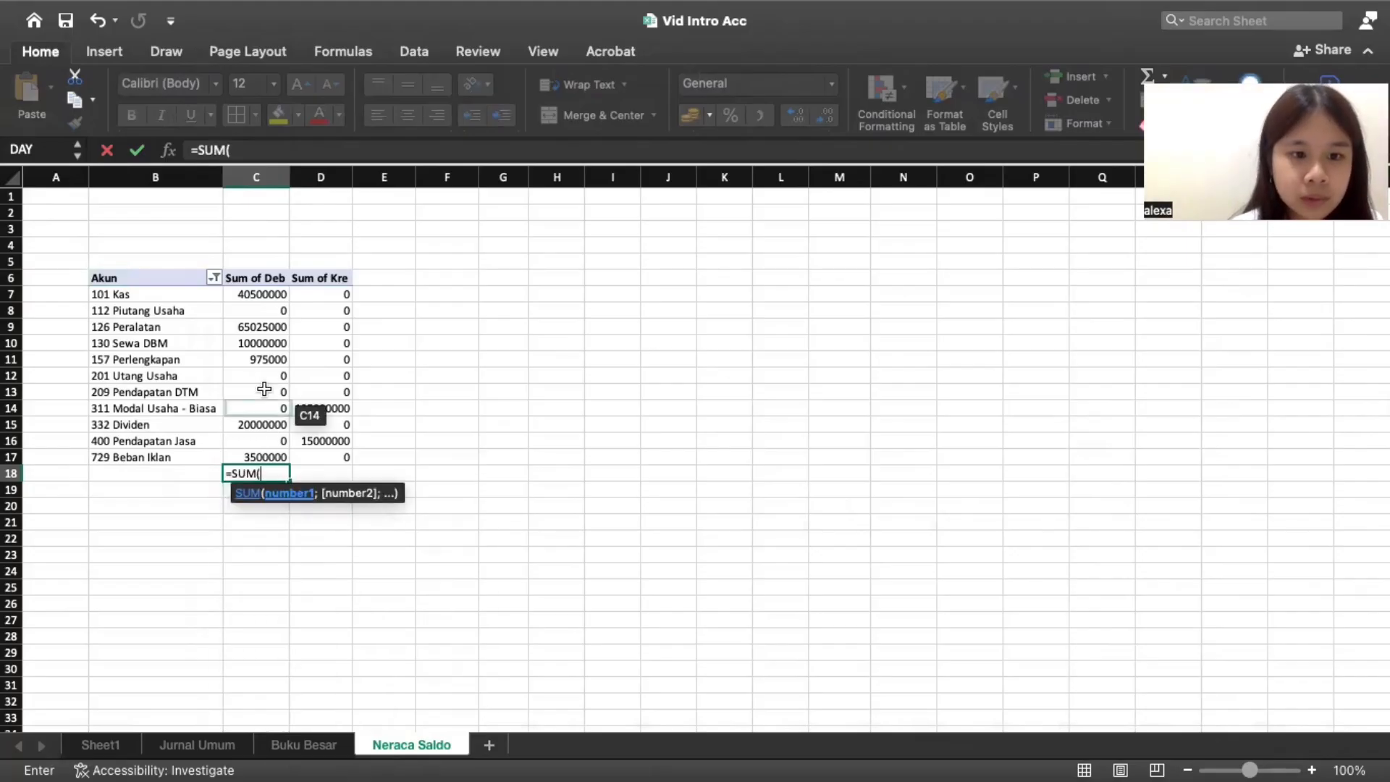
pyautogui.moveTo(265, 294); pyautogui.dragTo(279, 468)
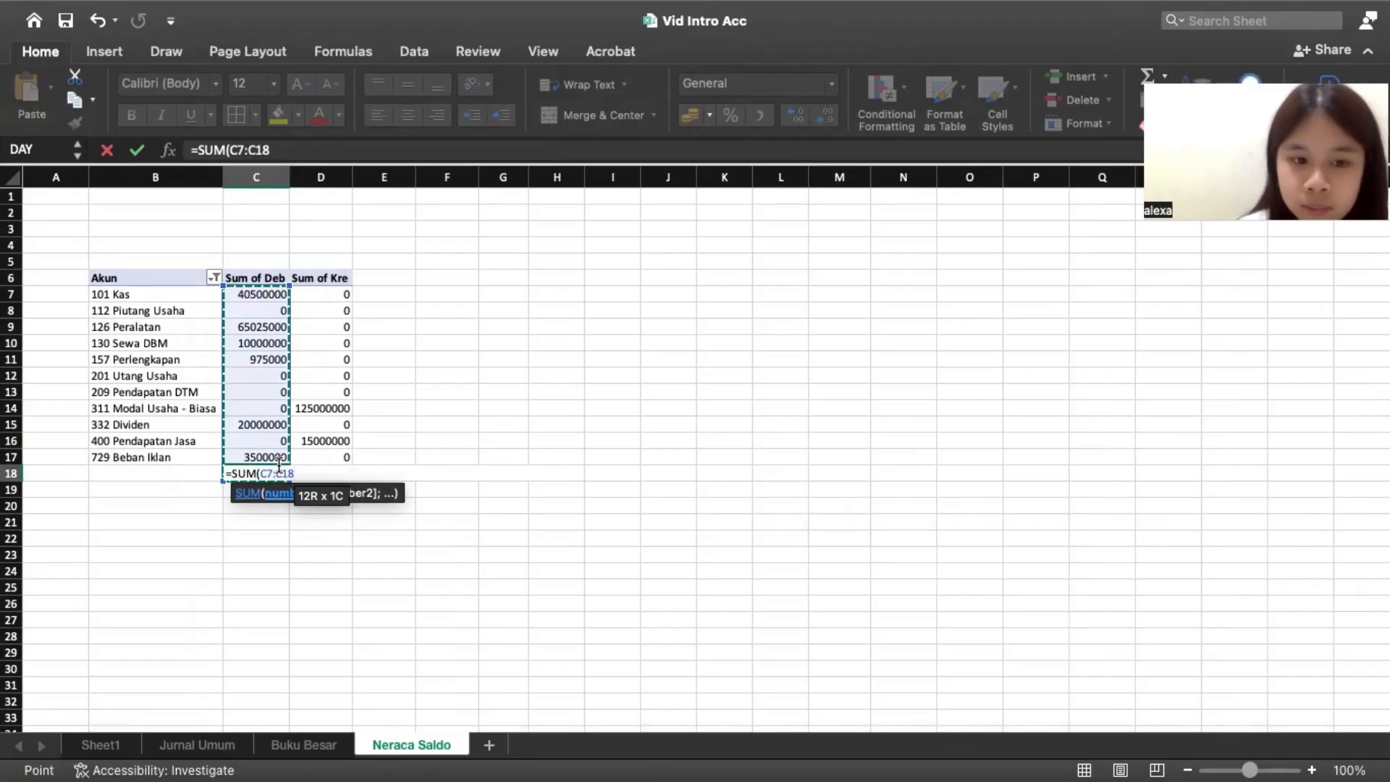
pyautogui.press('Return')
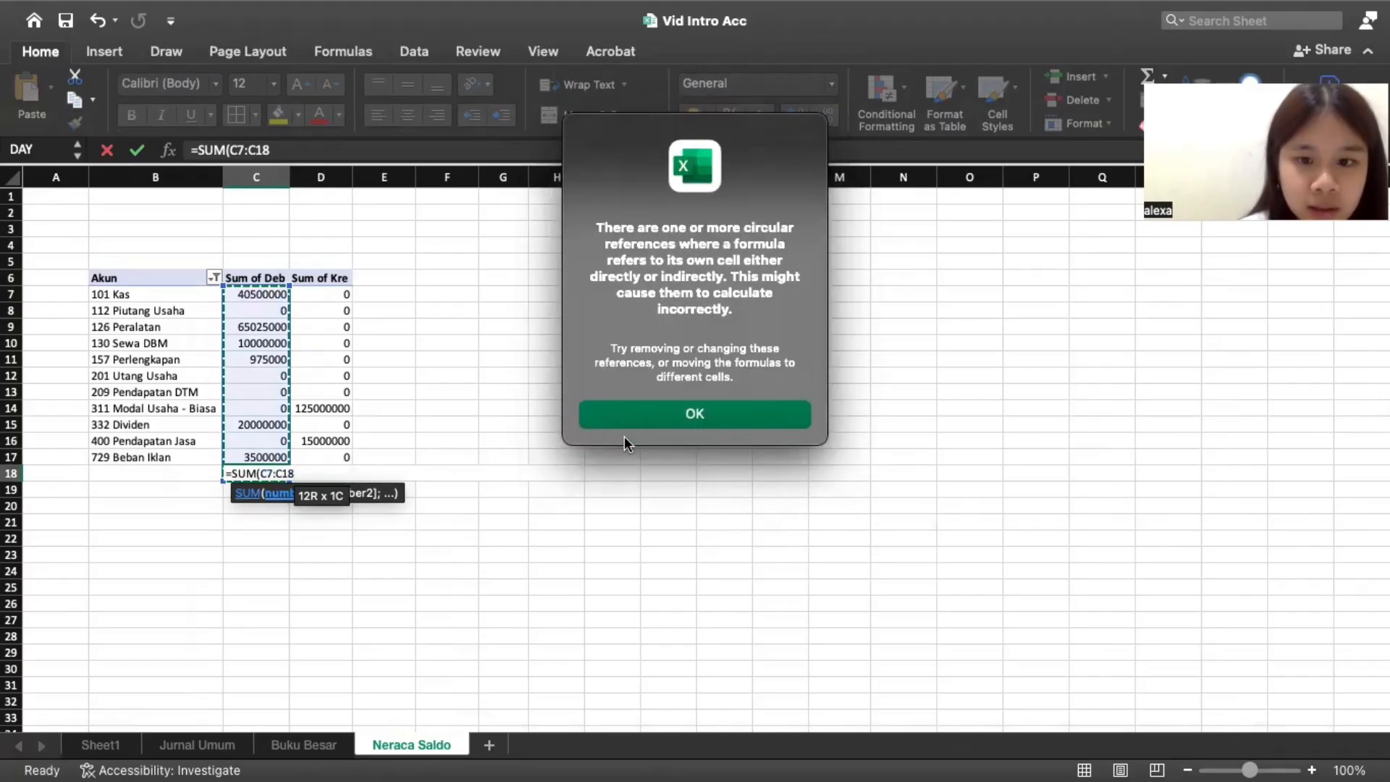
pyautogui.click(657, 414)
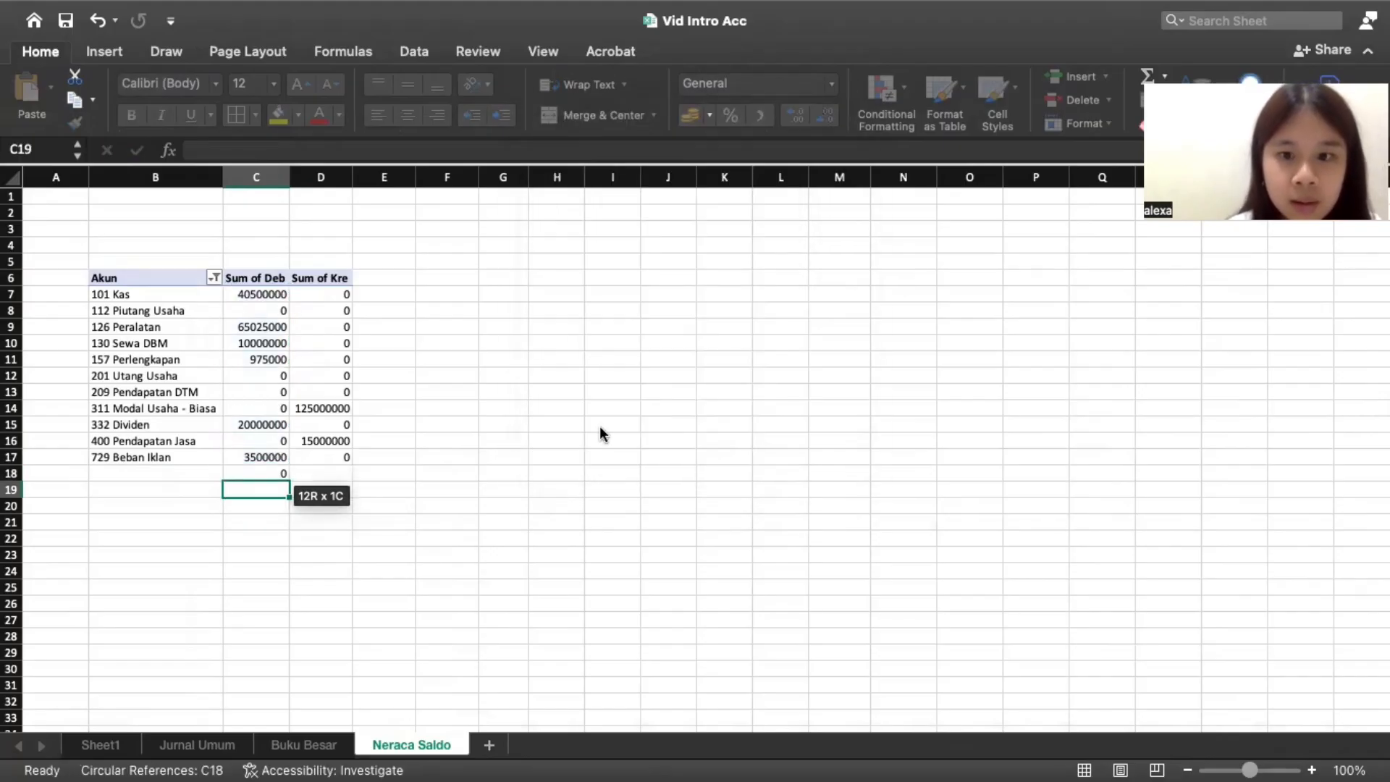
# Replace the formula in cell C18 with a SUM over C7:C17 to total the Sum of Deb column.
pyautogui.click(278, 471)
pyautogui.write('=')
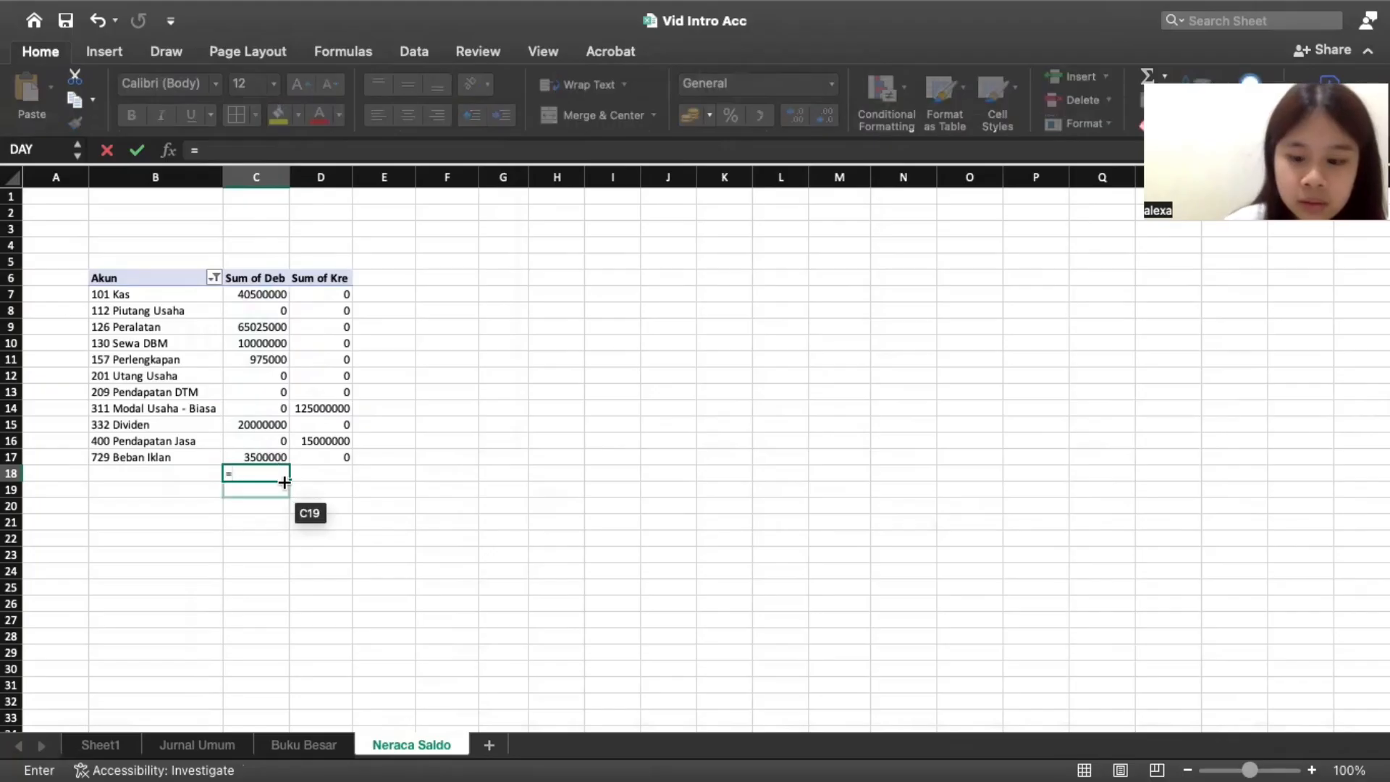
pyautogui.write('sum')
pyautogui.click(274, 507)
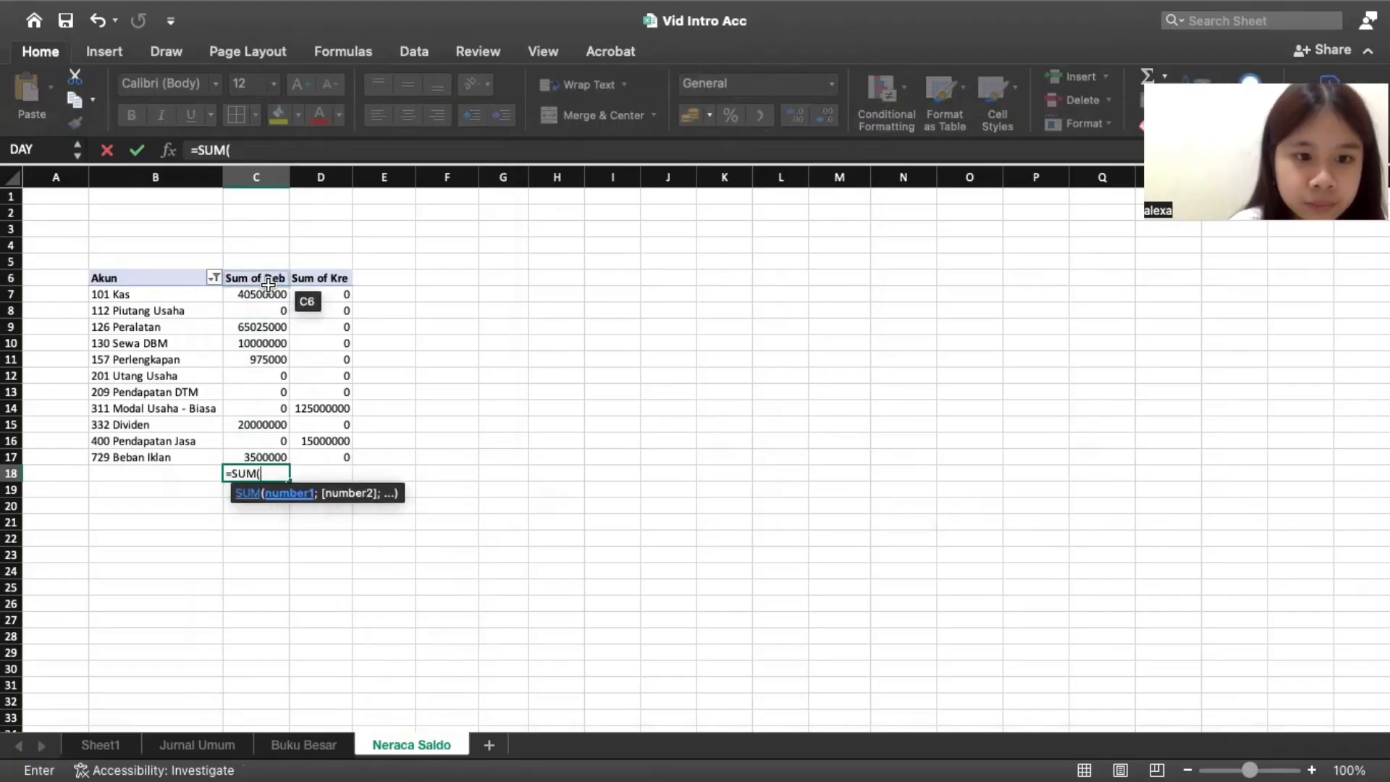
pyautogui.moveTo(268, 289); pyautogui.dragTo(273, 450)
pyautogui.press('Return')
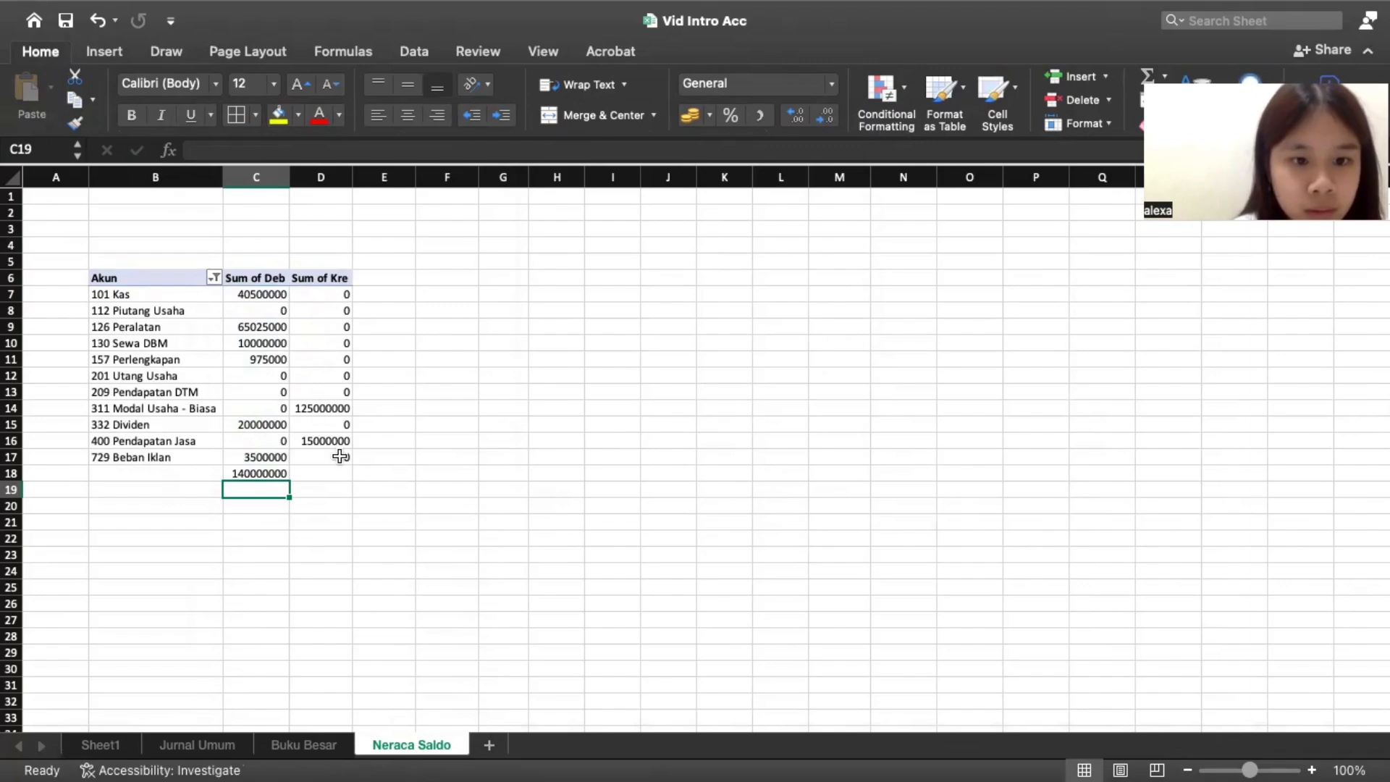
# Total the Sum of Kre column in cell D18 with a SUM over D14:D17.
pyautogui.click(329, 476)
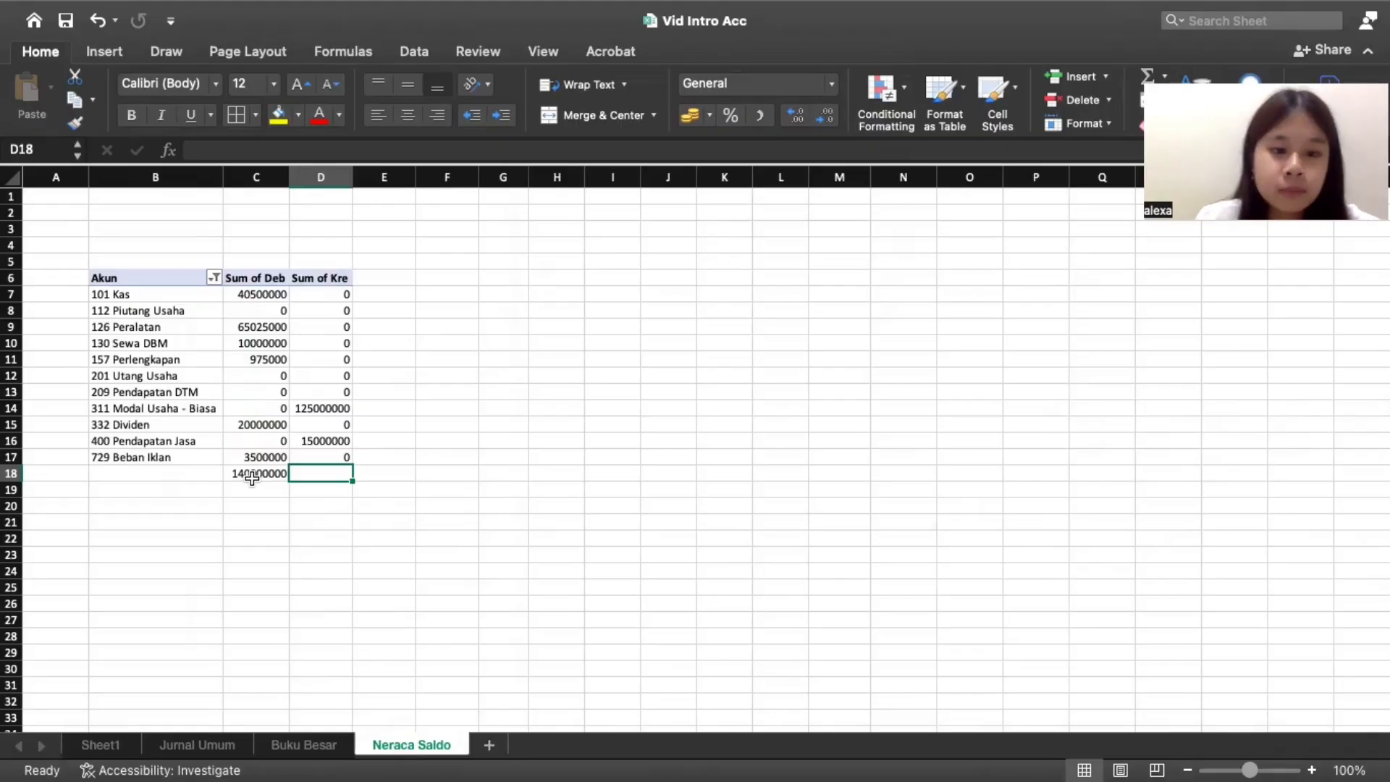
pyautogui.write('=sum')
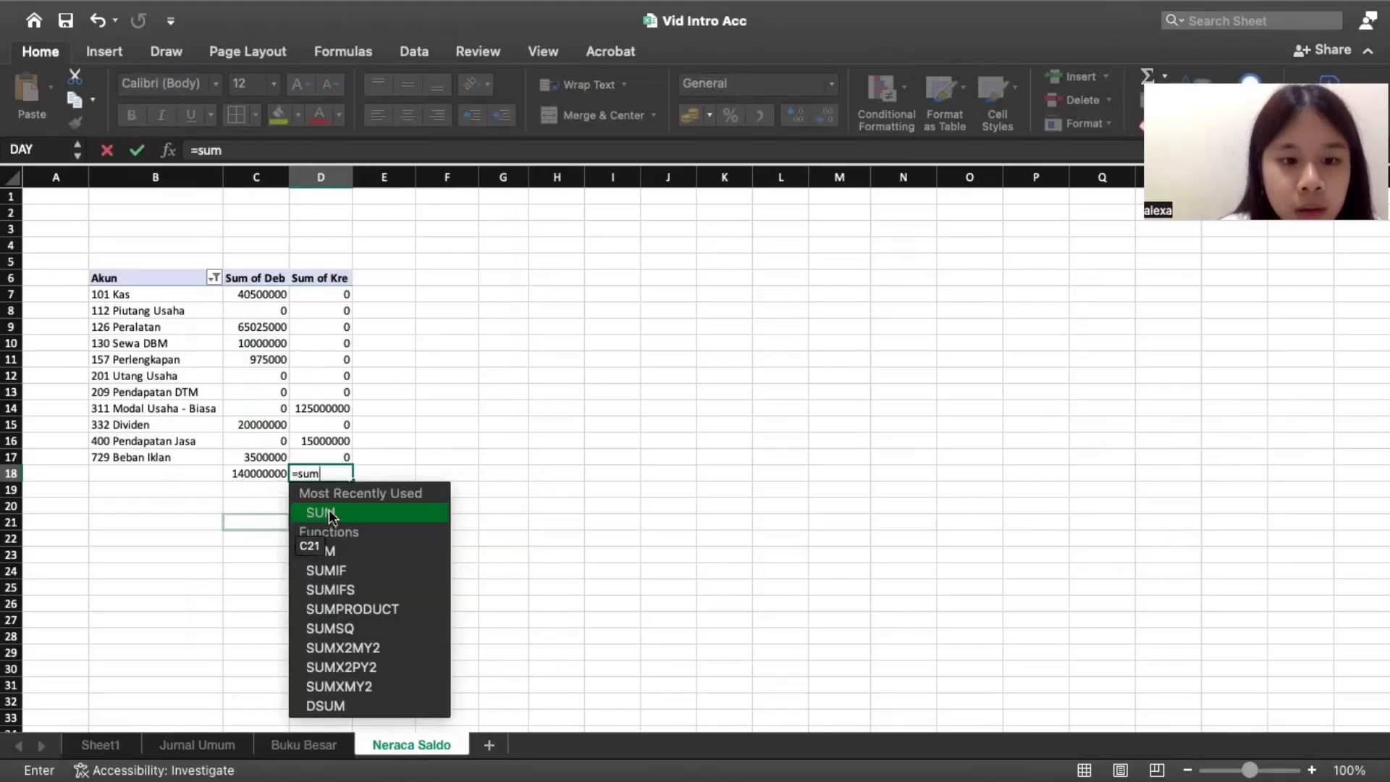
pyautogui.doubleClick(329, 511)
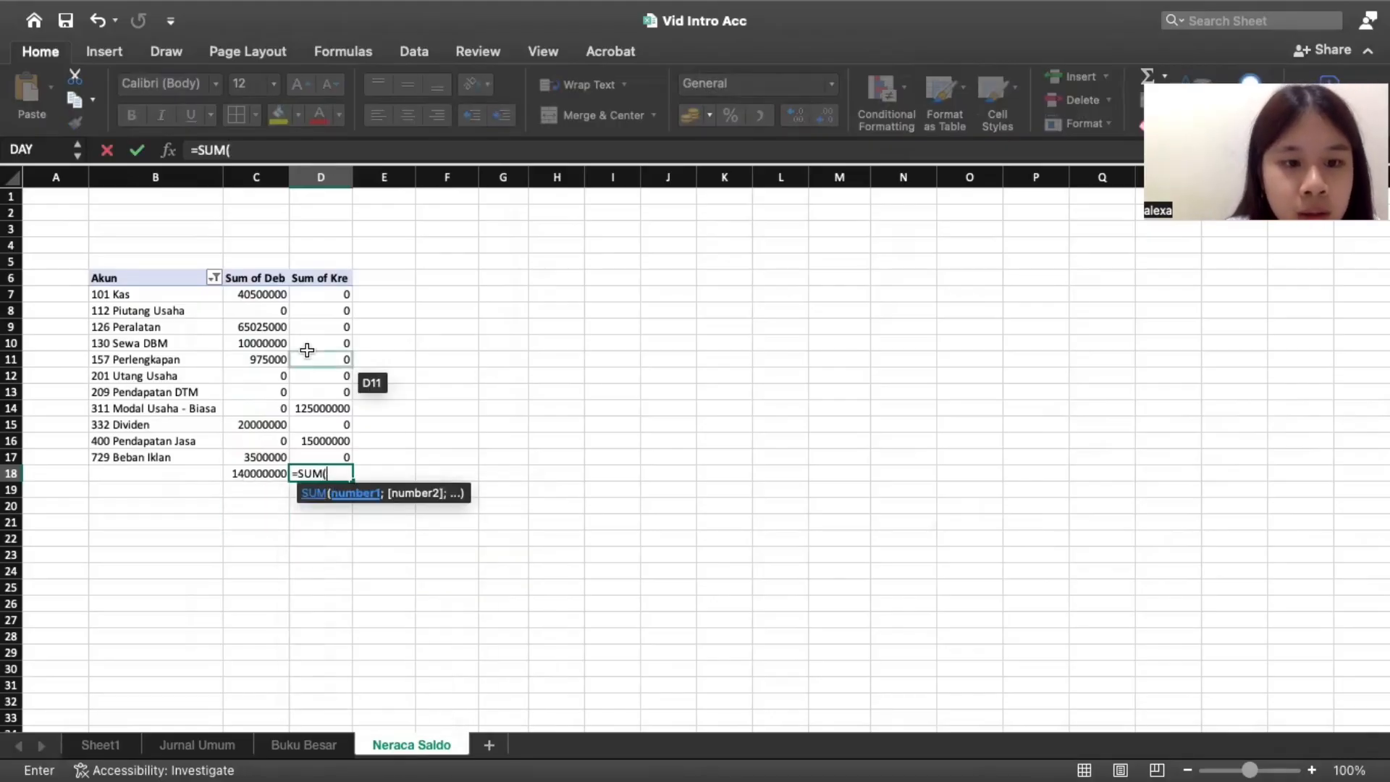
pyautogui.moveTo(335, 407); pyautogui.dragTo(341, 457)
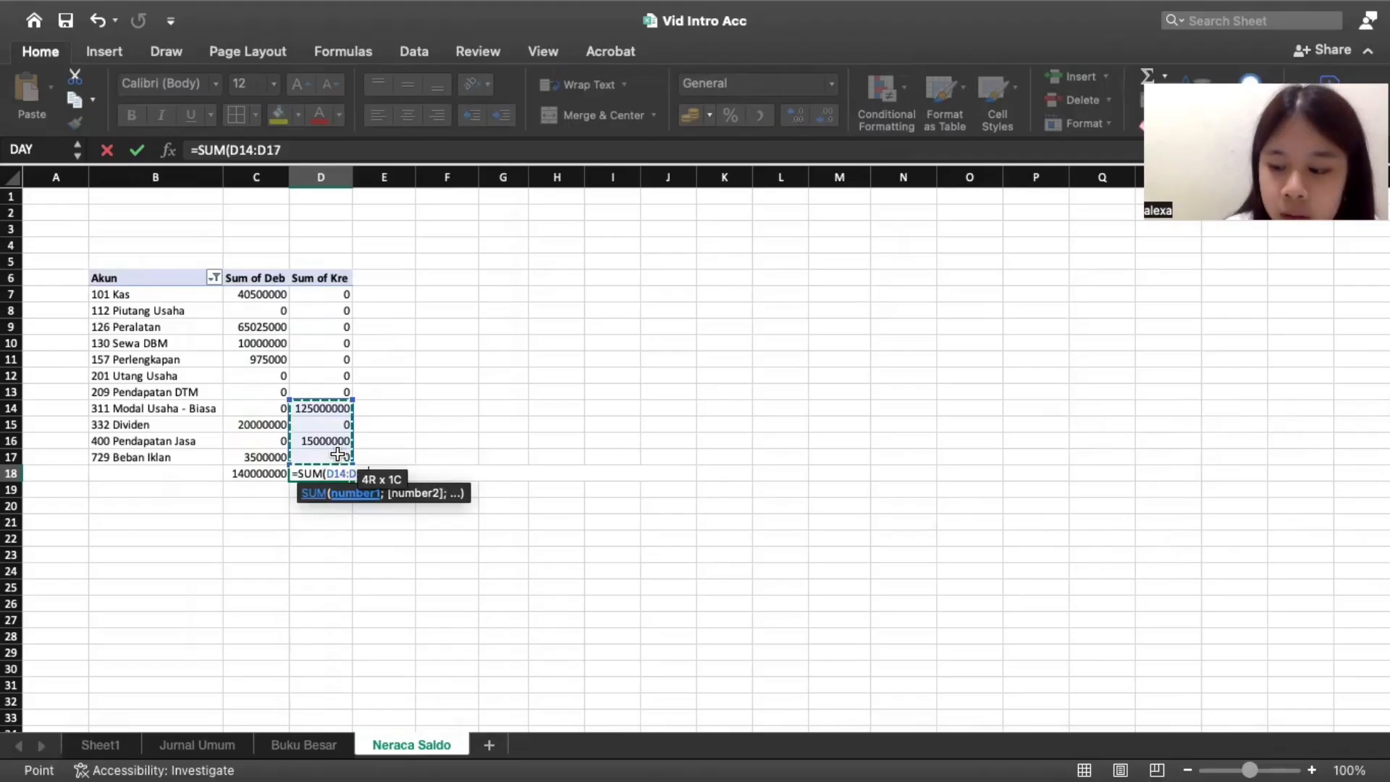
pyautogui.press('Return')
pyautogui.click(384, 507)
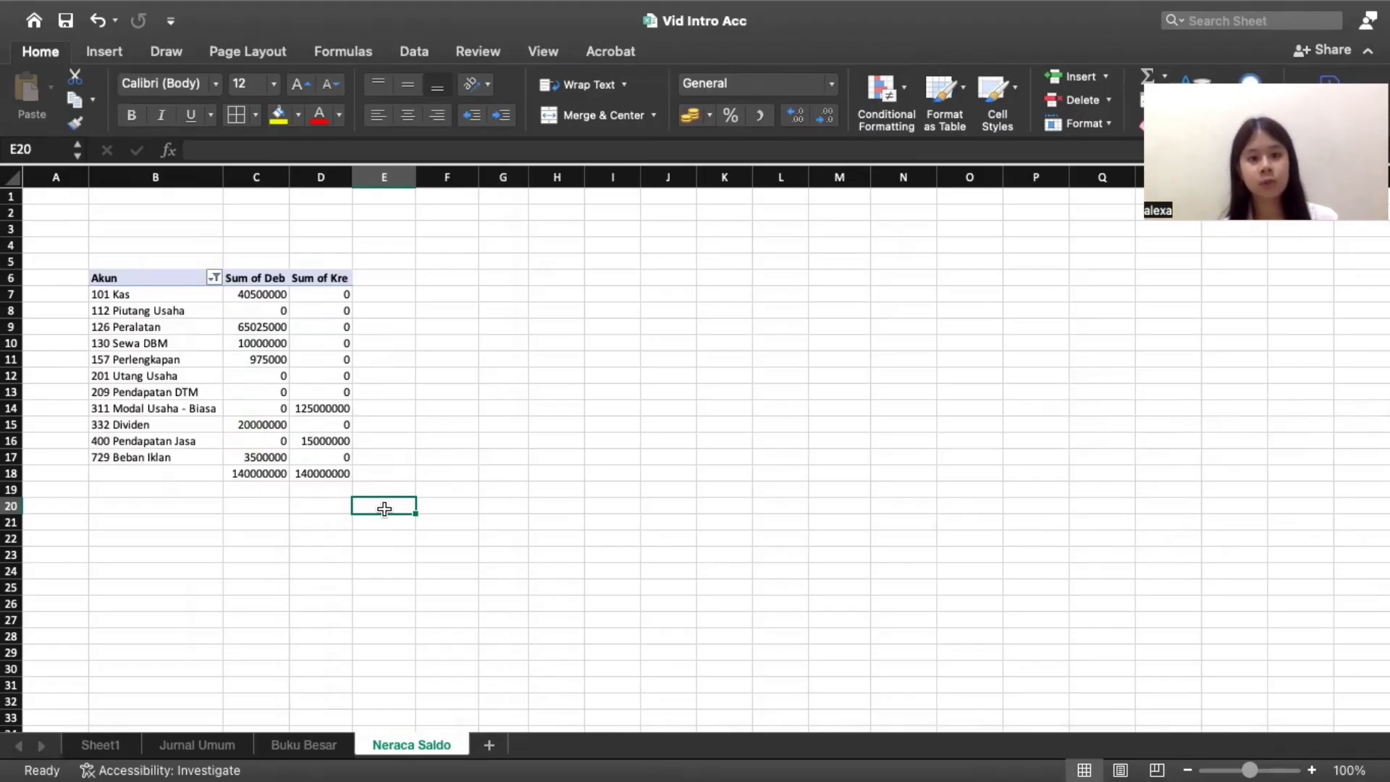
# Compare the debit and credit totals in cells C18 and D18.
pyautogui.click(186, 492)
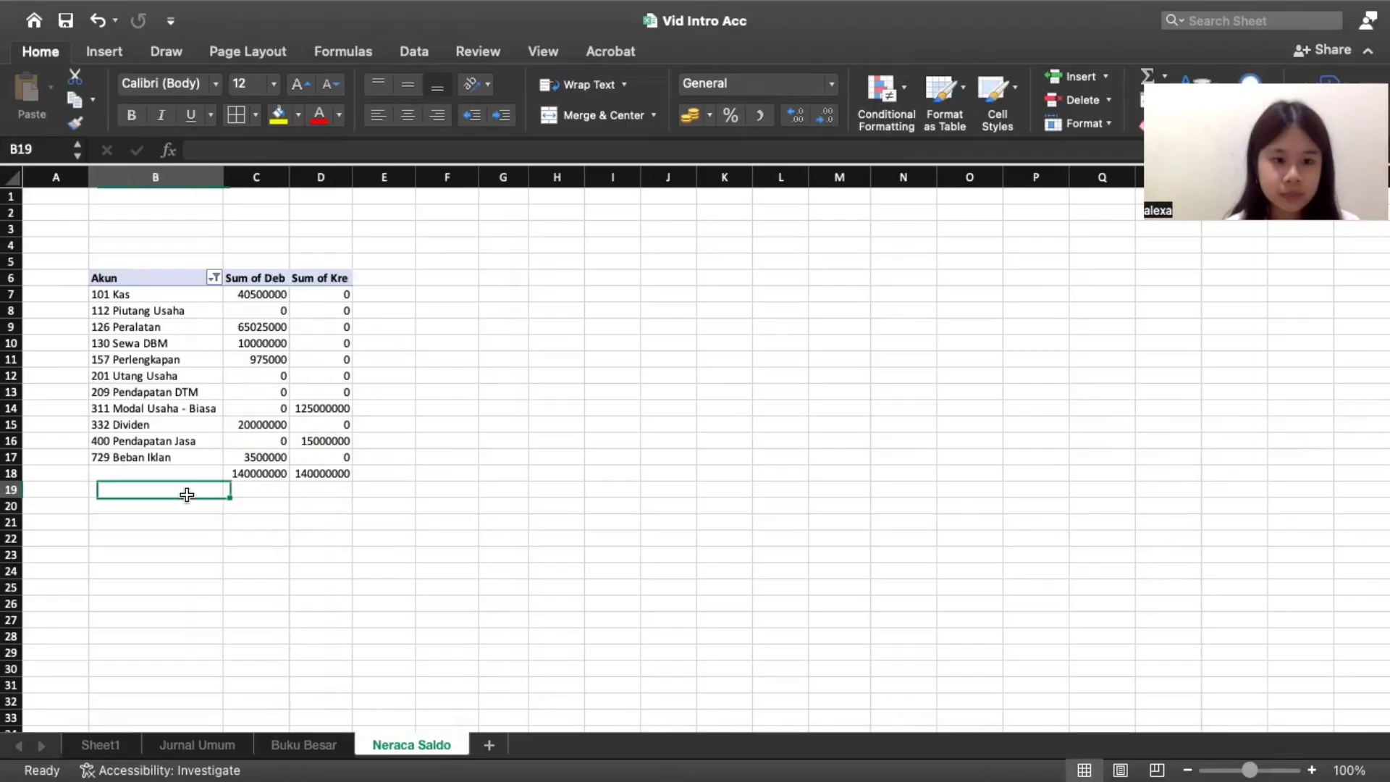
pyautogui.click(257, 474)
pyautogui.click(304, 474)
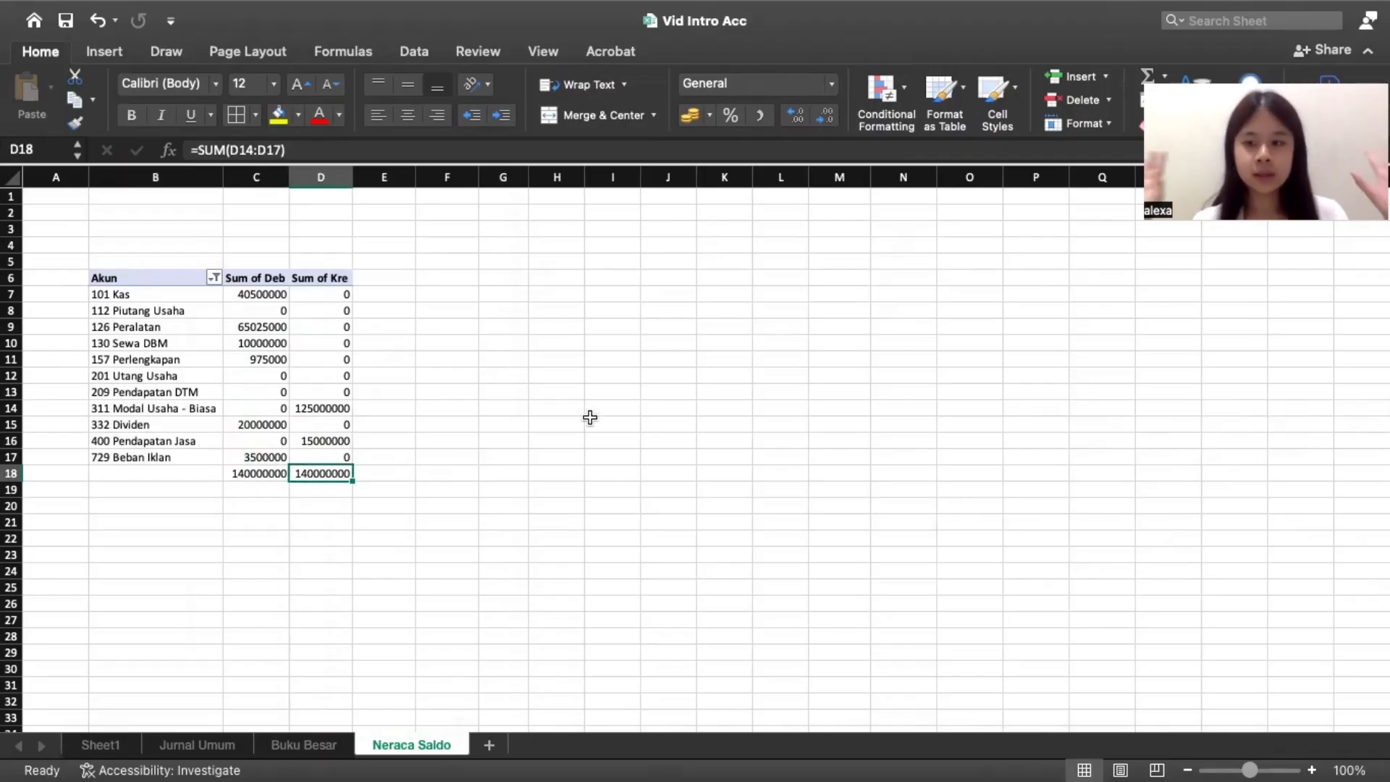